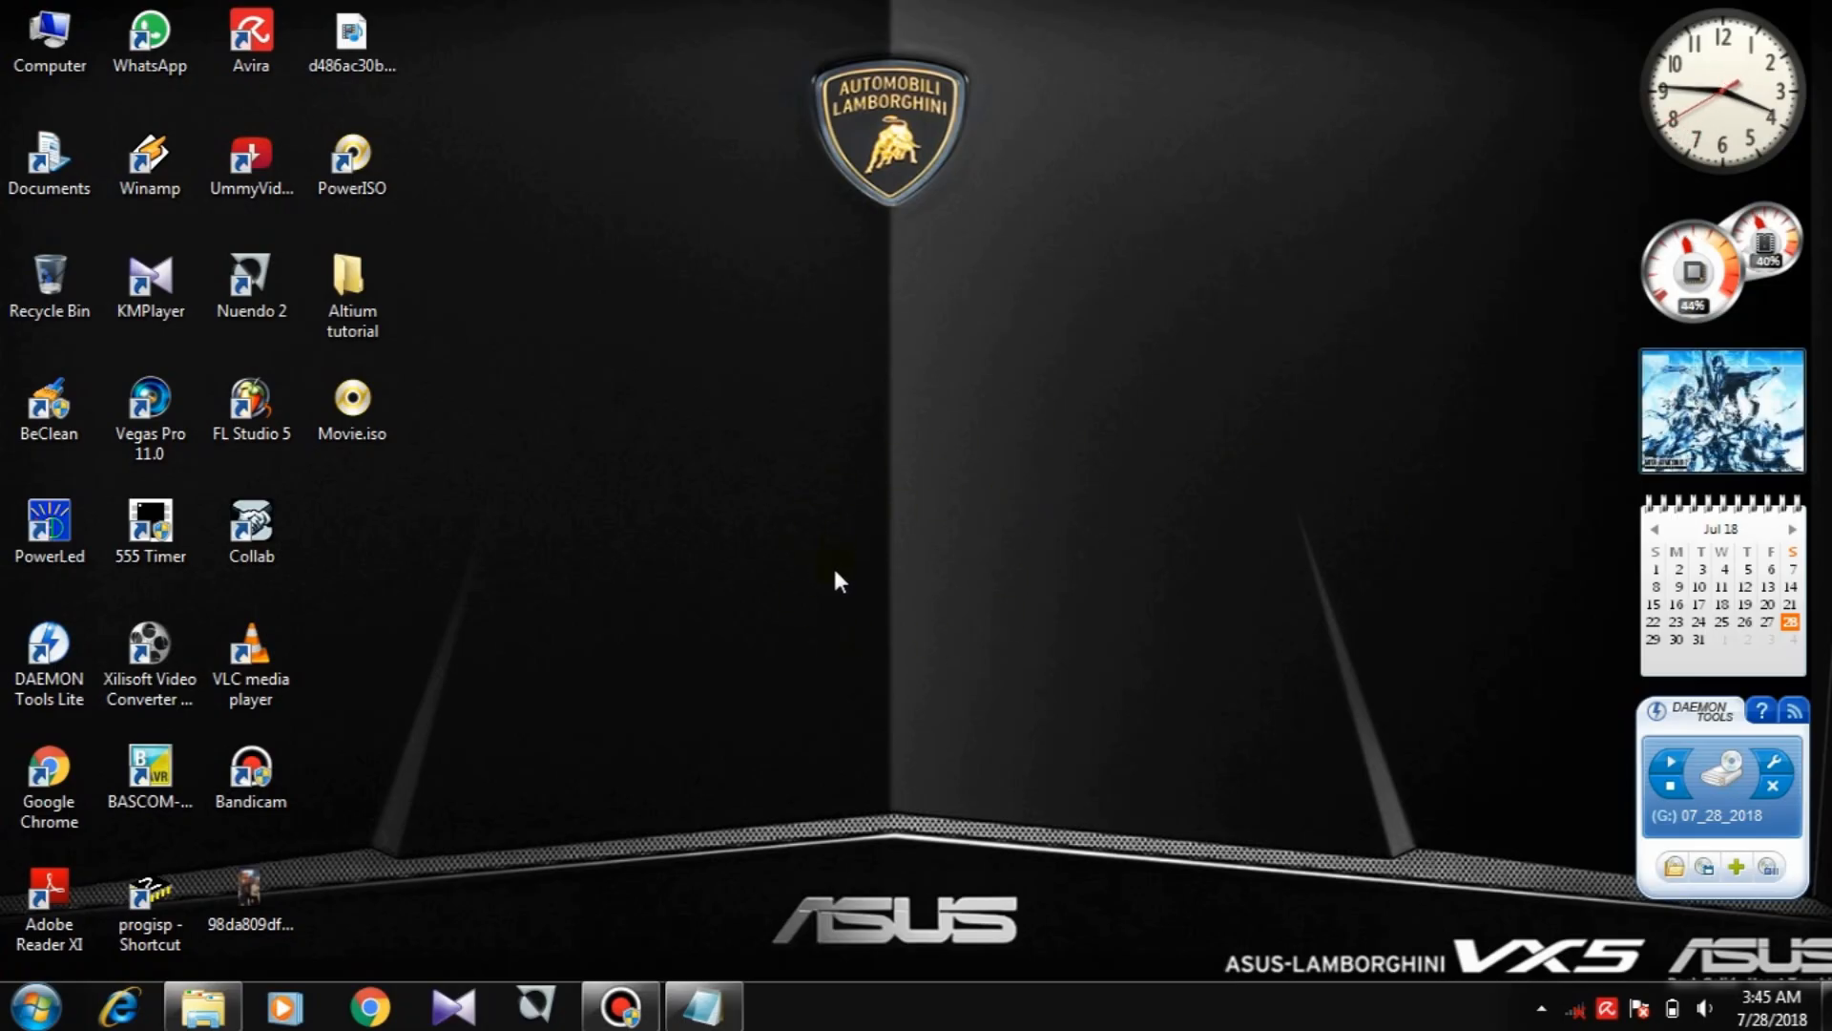
# Step: Launch Altium Designer from the installed programs
pyautogui.click(38, 1007)
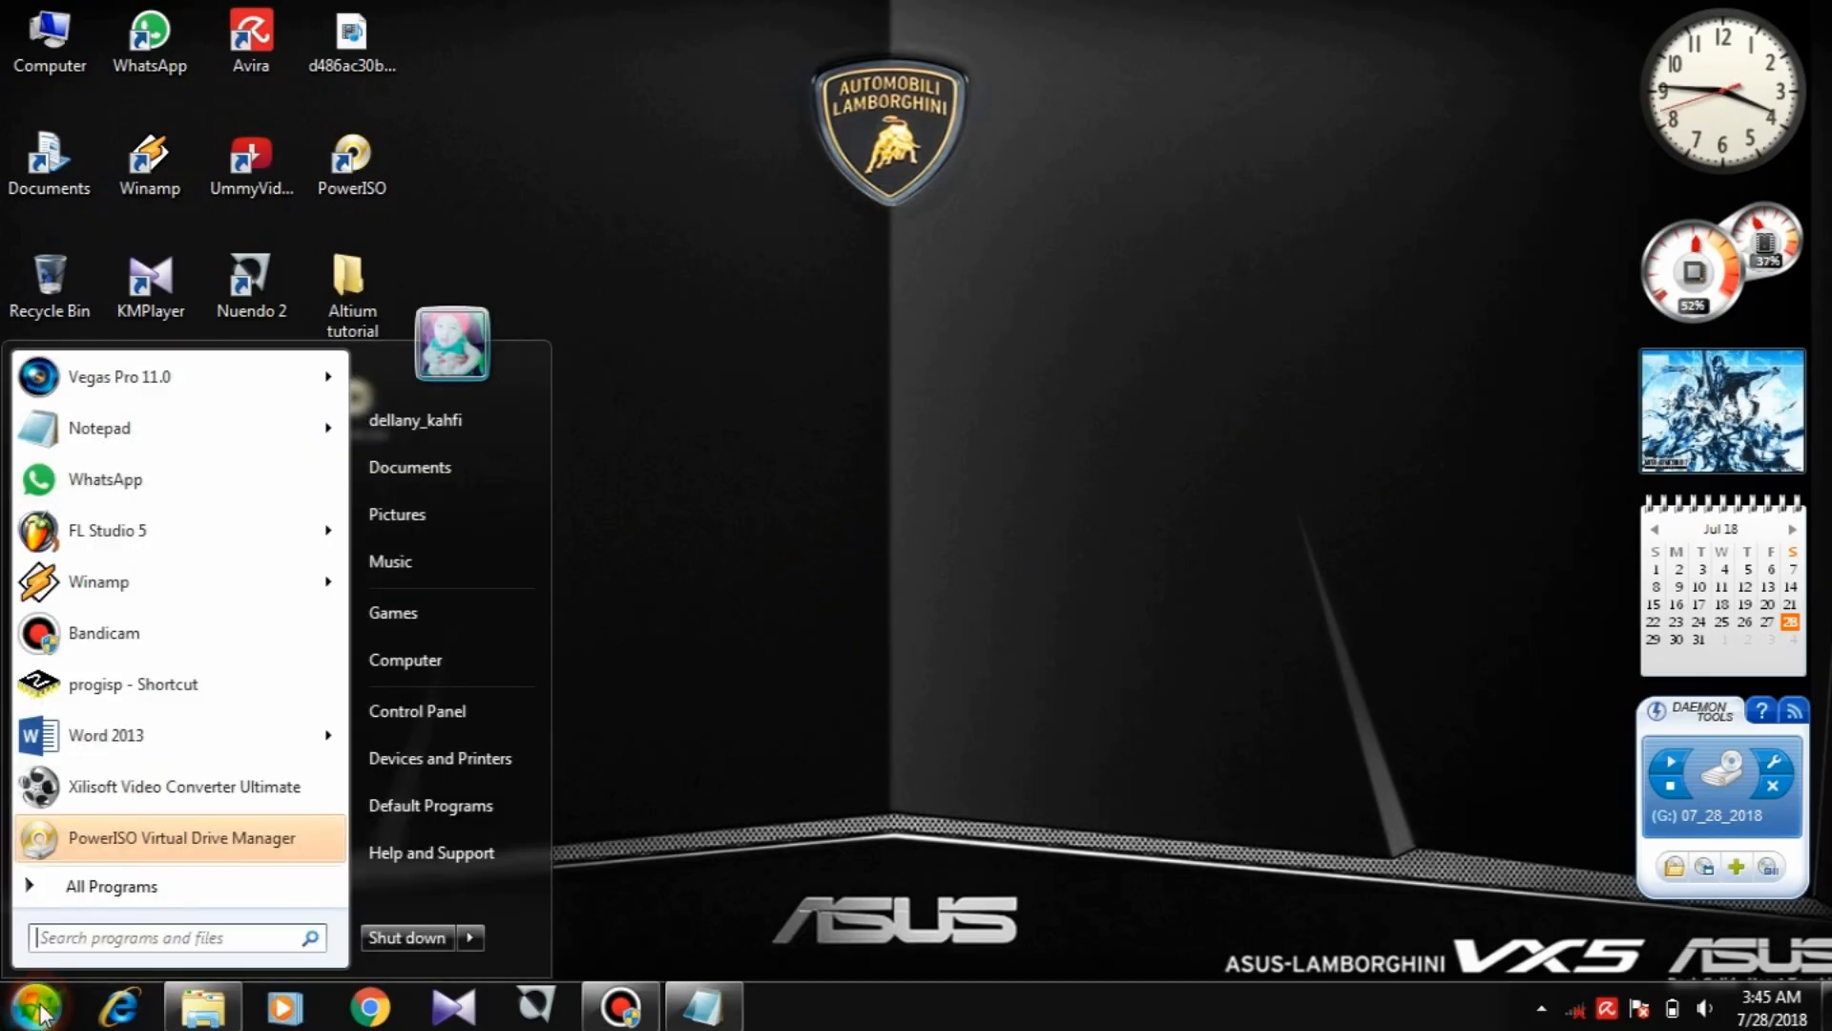
pyautogui.click(88, 884)
pyautogui.click(102, 521)
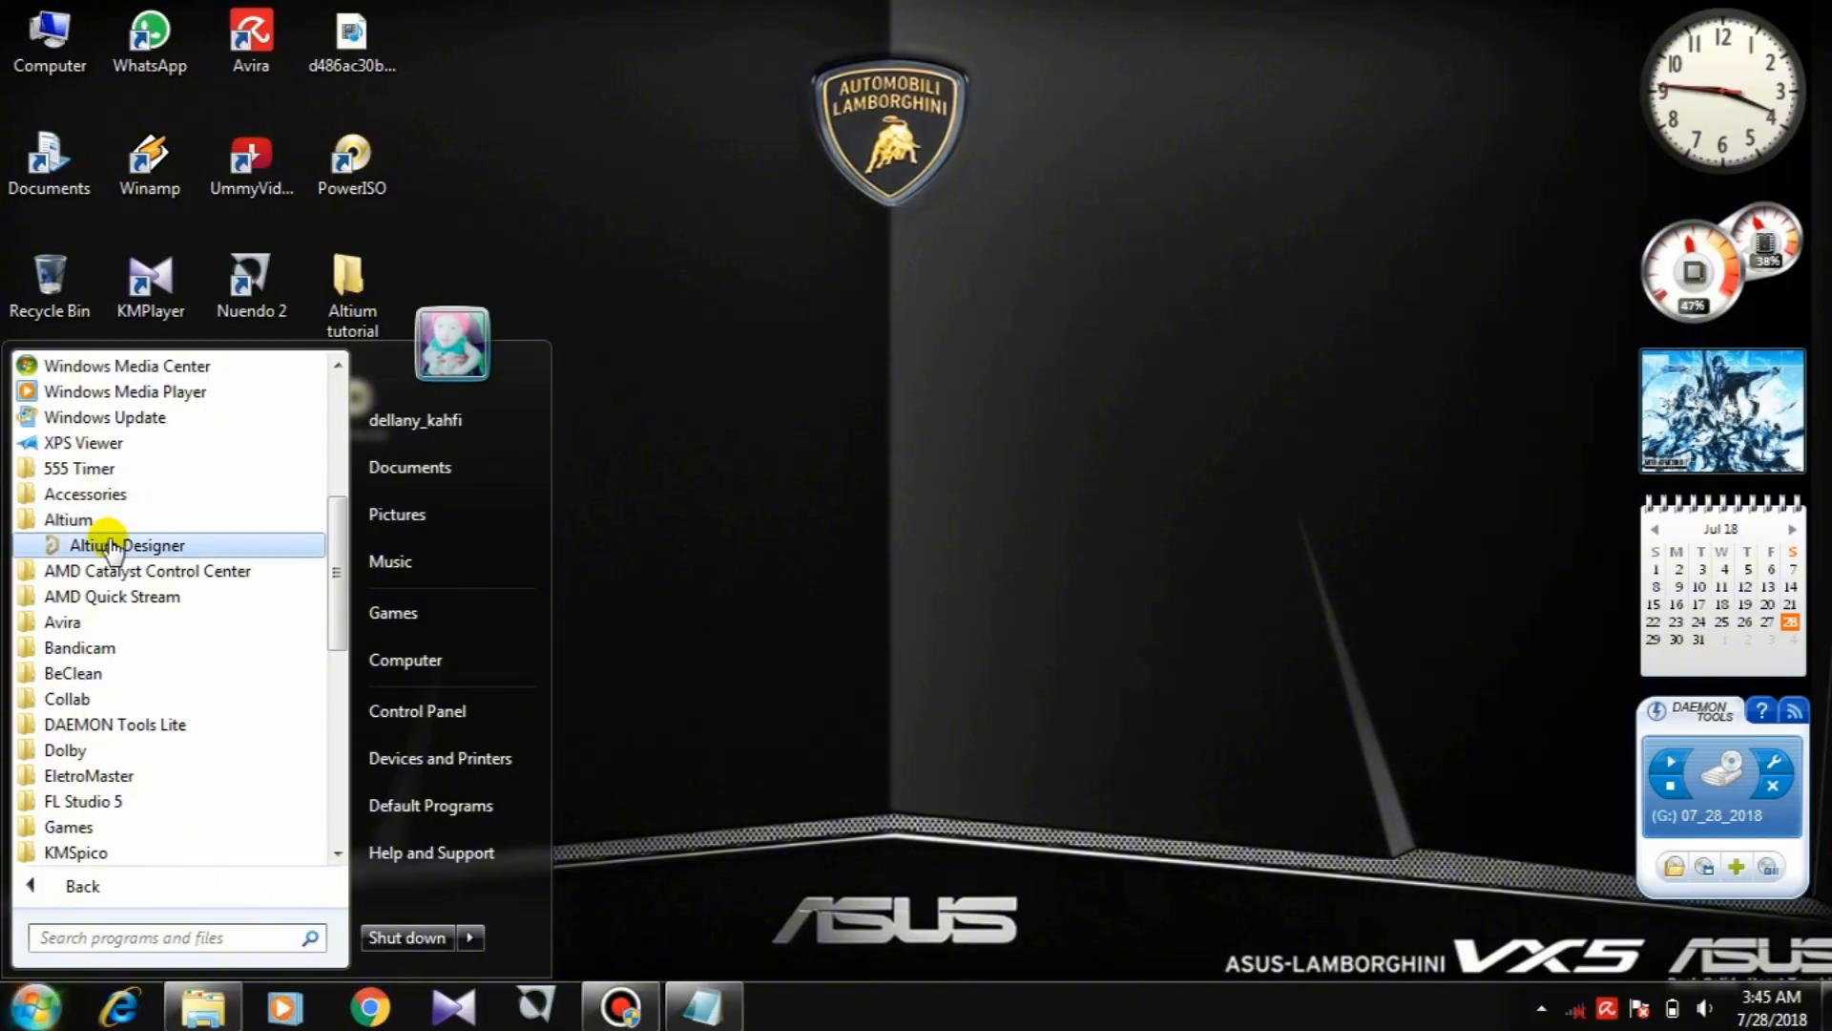
pyautogui.click(110, 544)
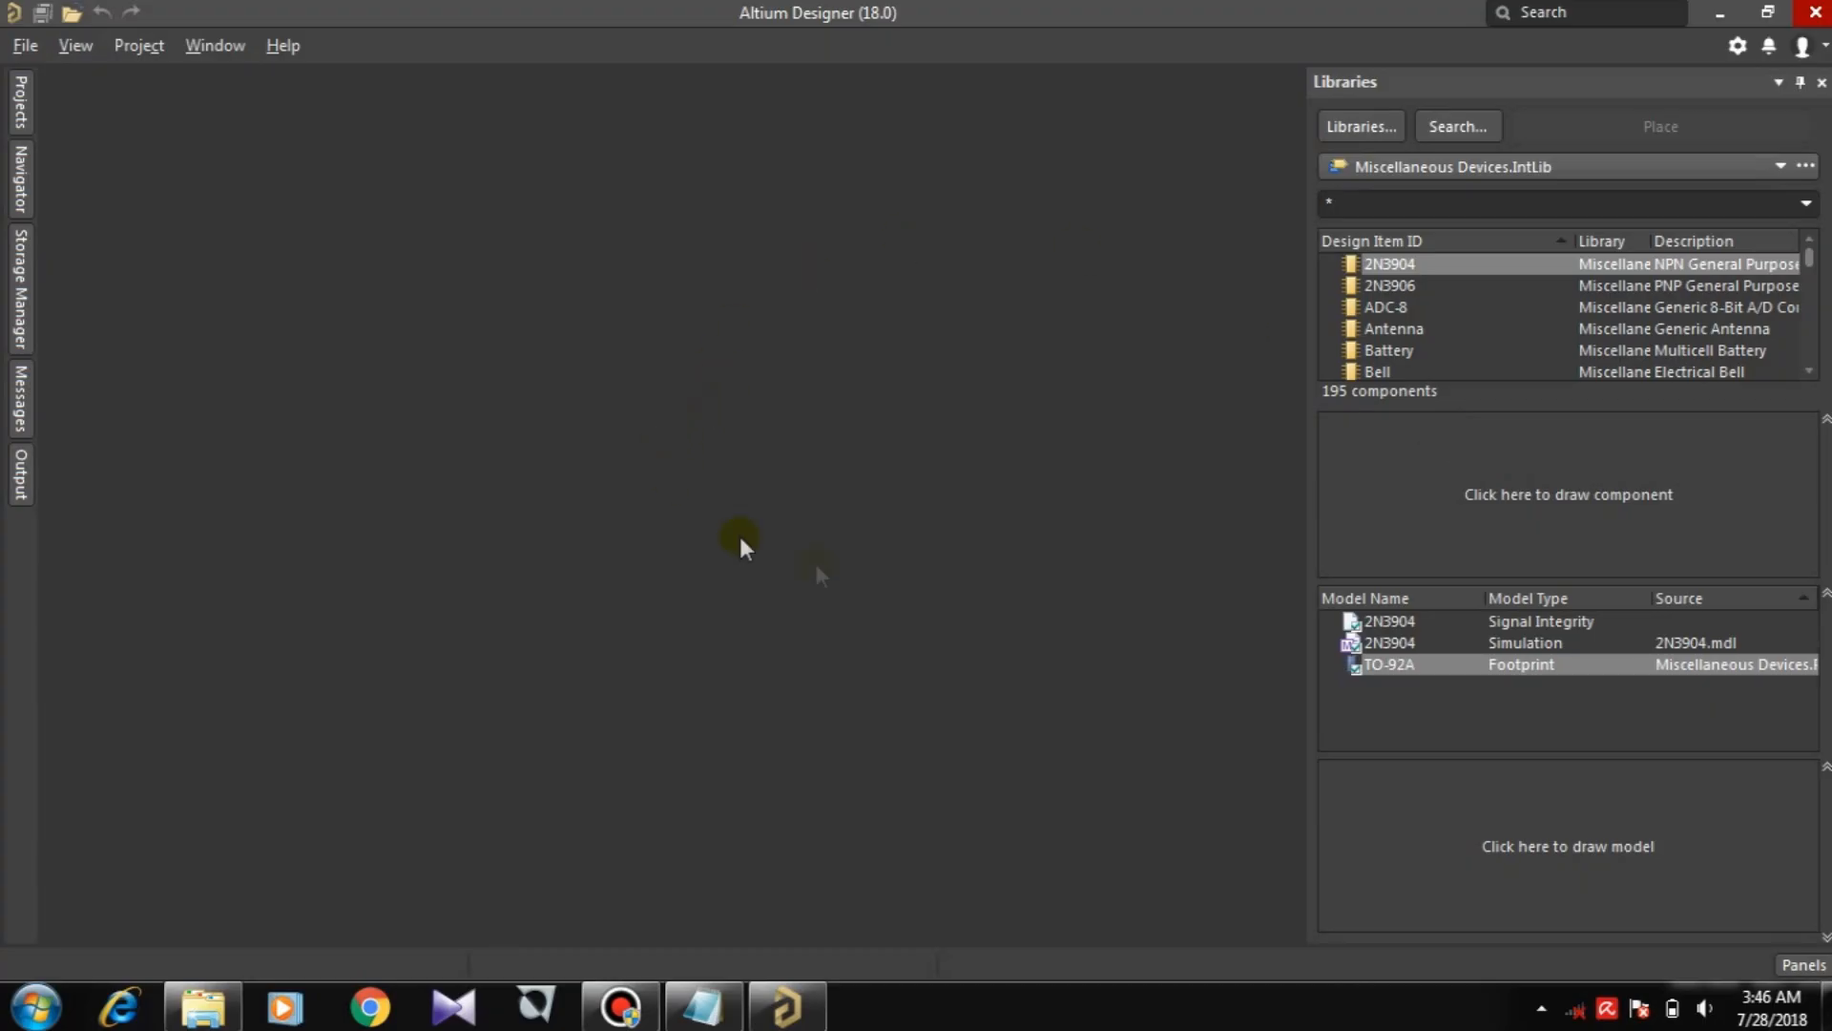
# Step: Display the 2N3904 footprint's model preview and create a new PCB project
pyautogui.click(1488, 778)
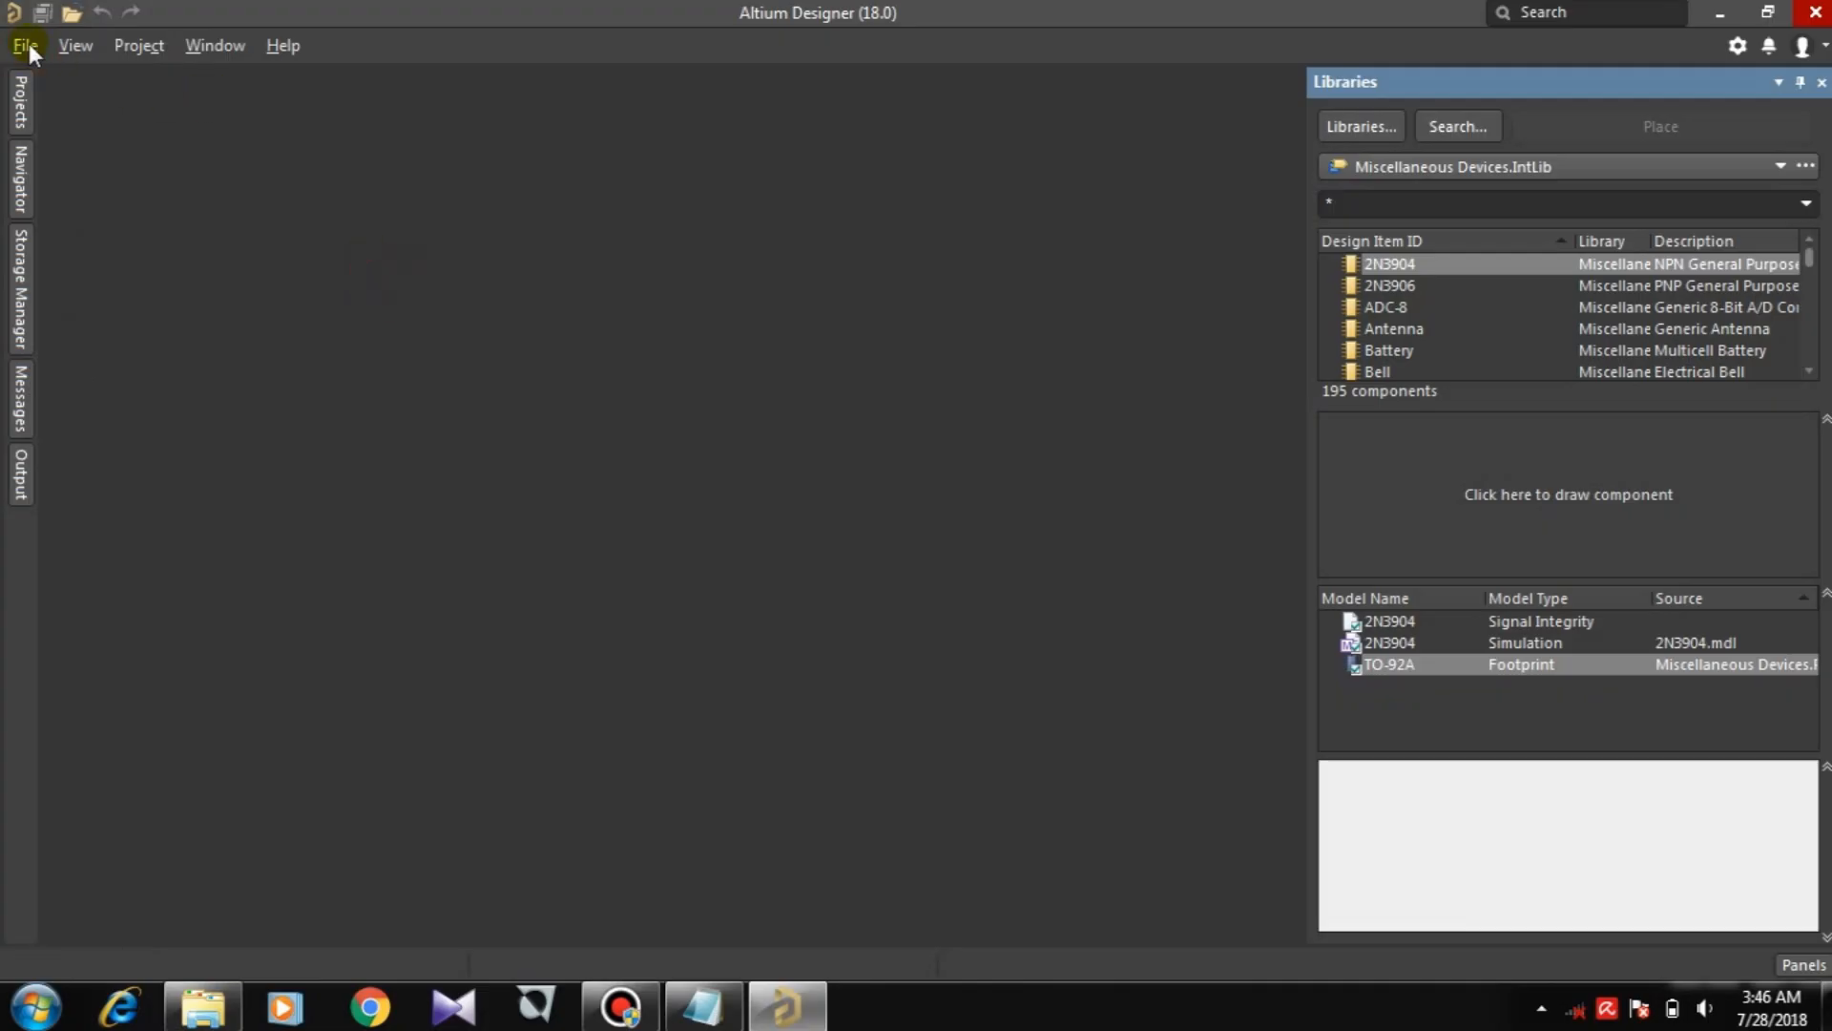
pyautogui.click(29, 44)
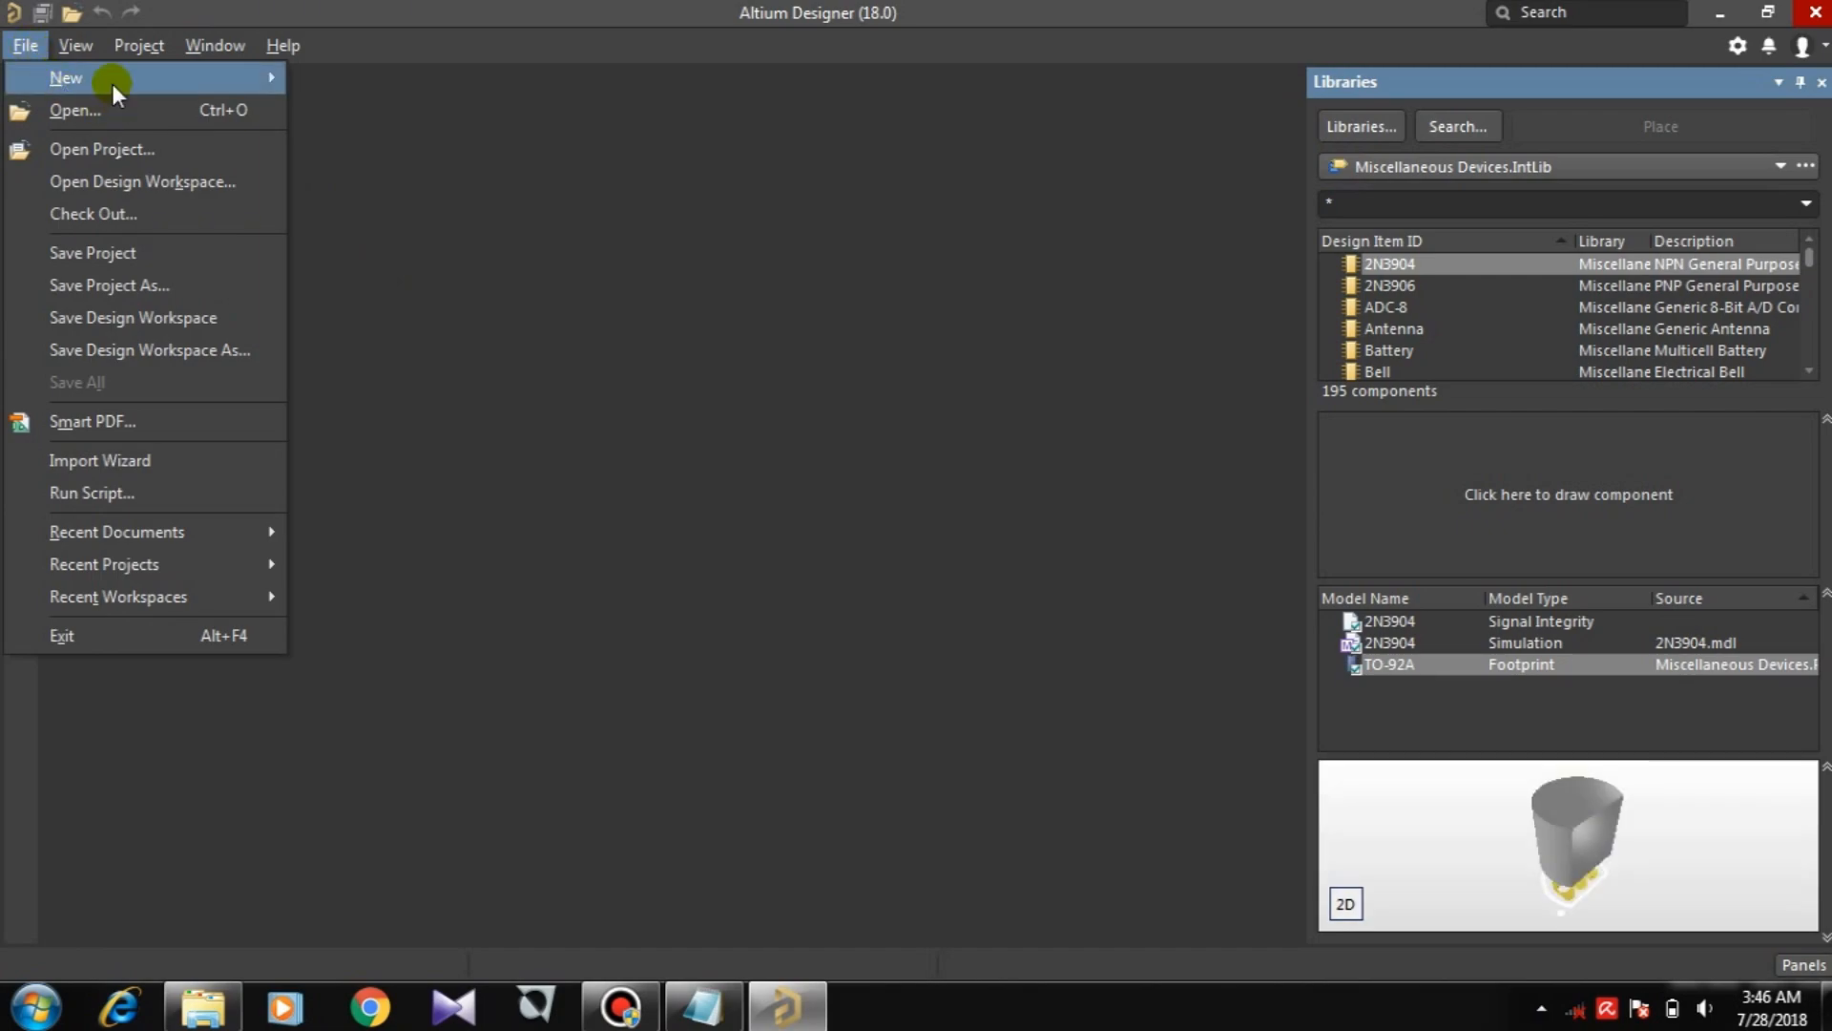
pyautogui.moveTo(111, 82)
pyautogui.moveTo(387, 82)
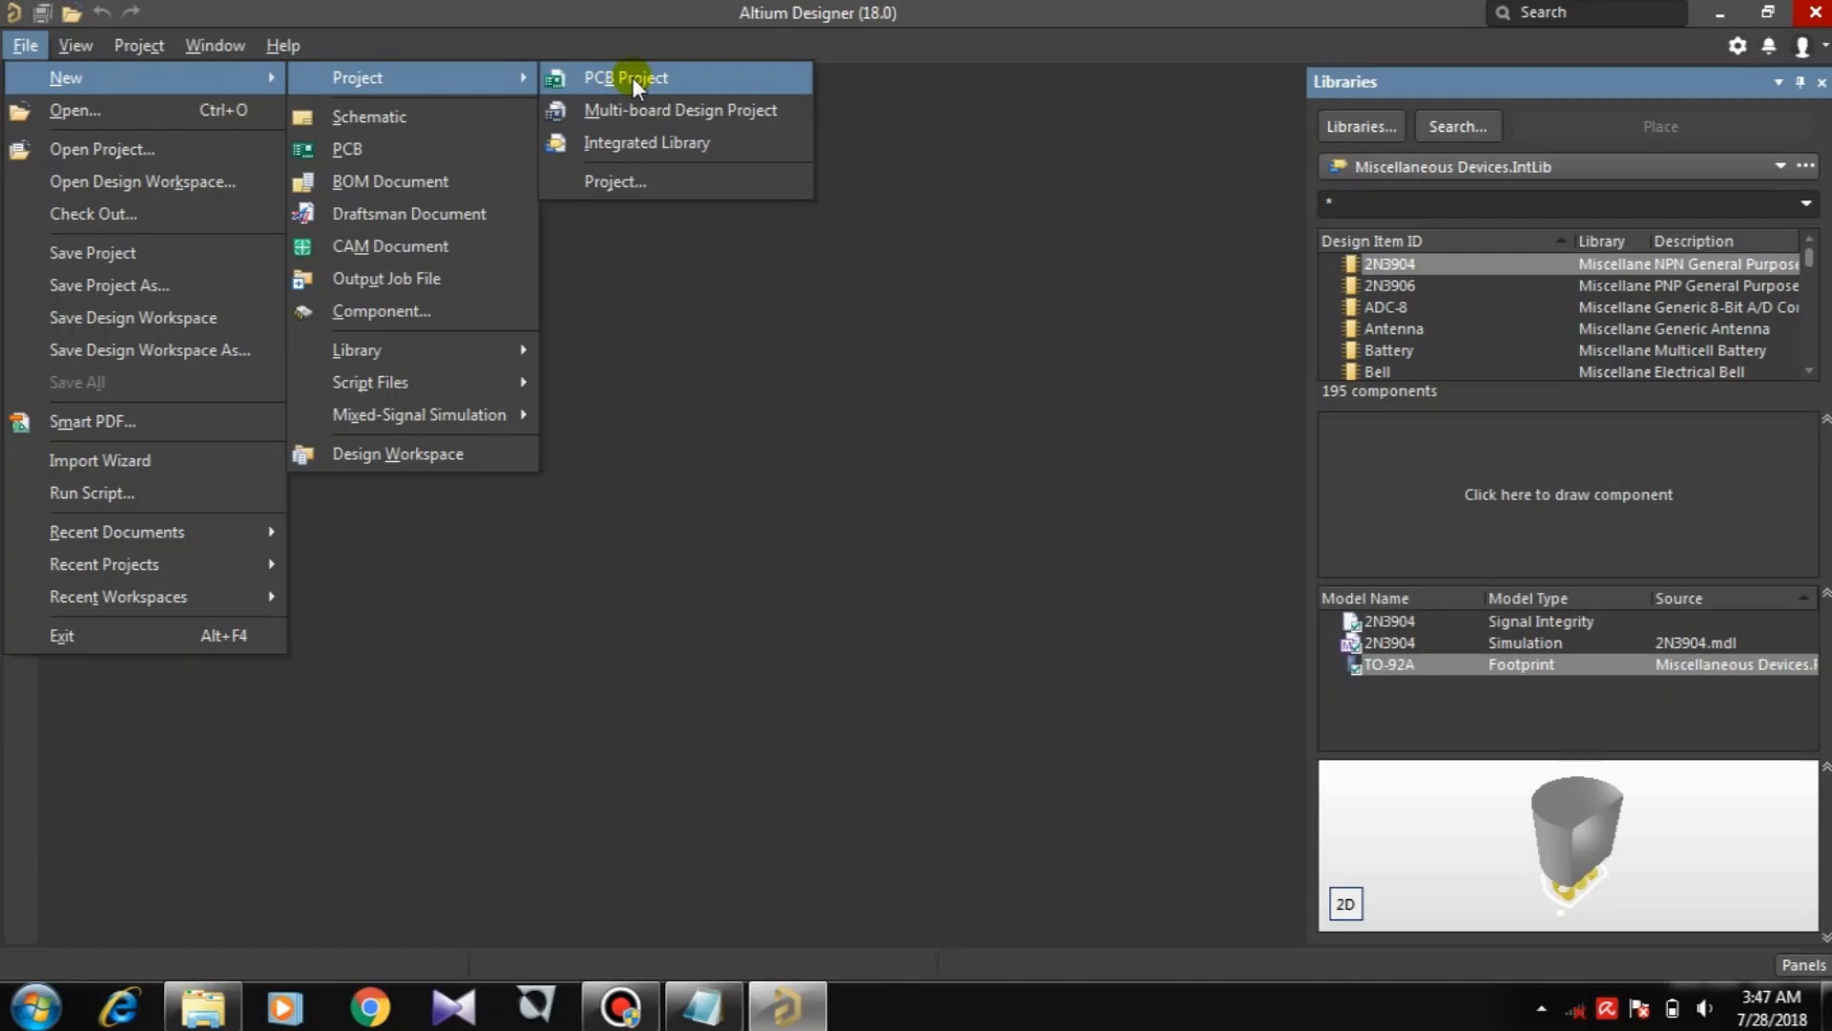
pyautogui.click(575, 77)
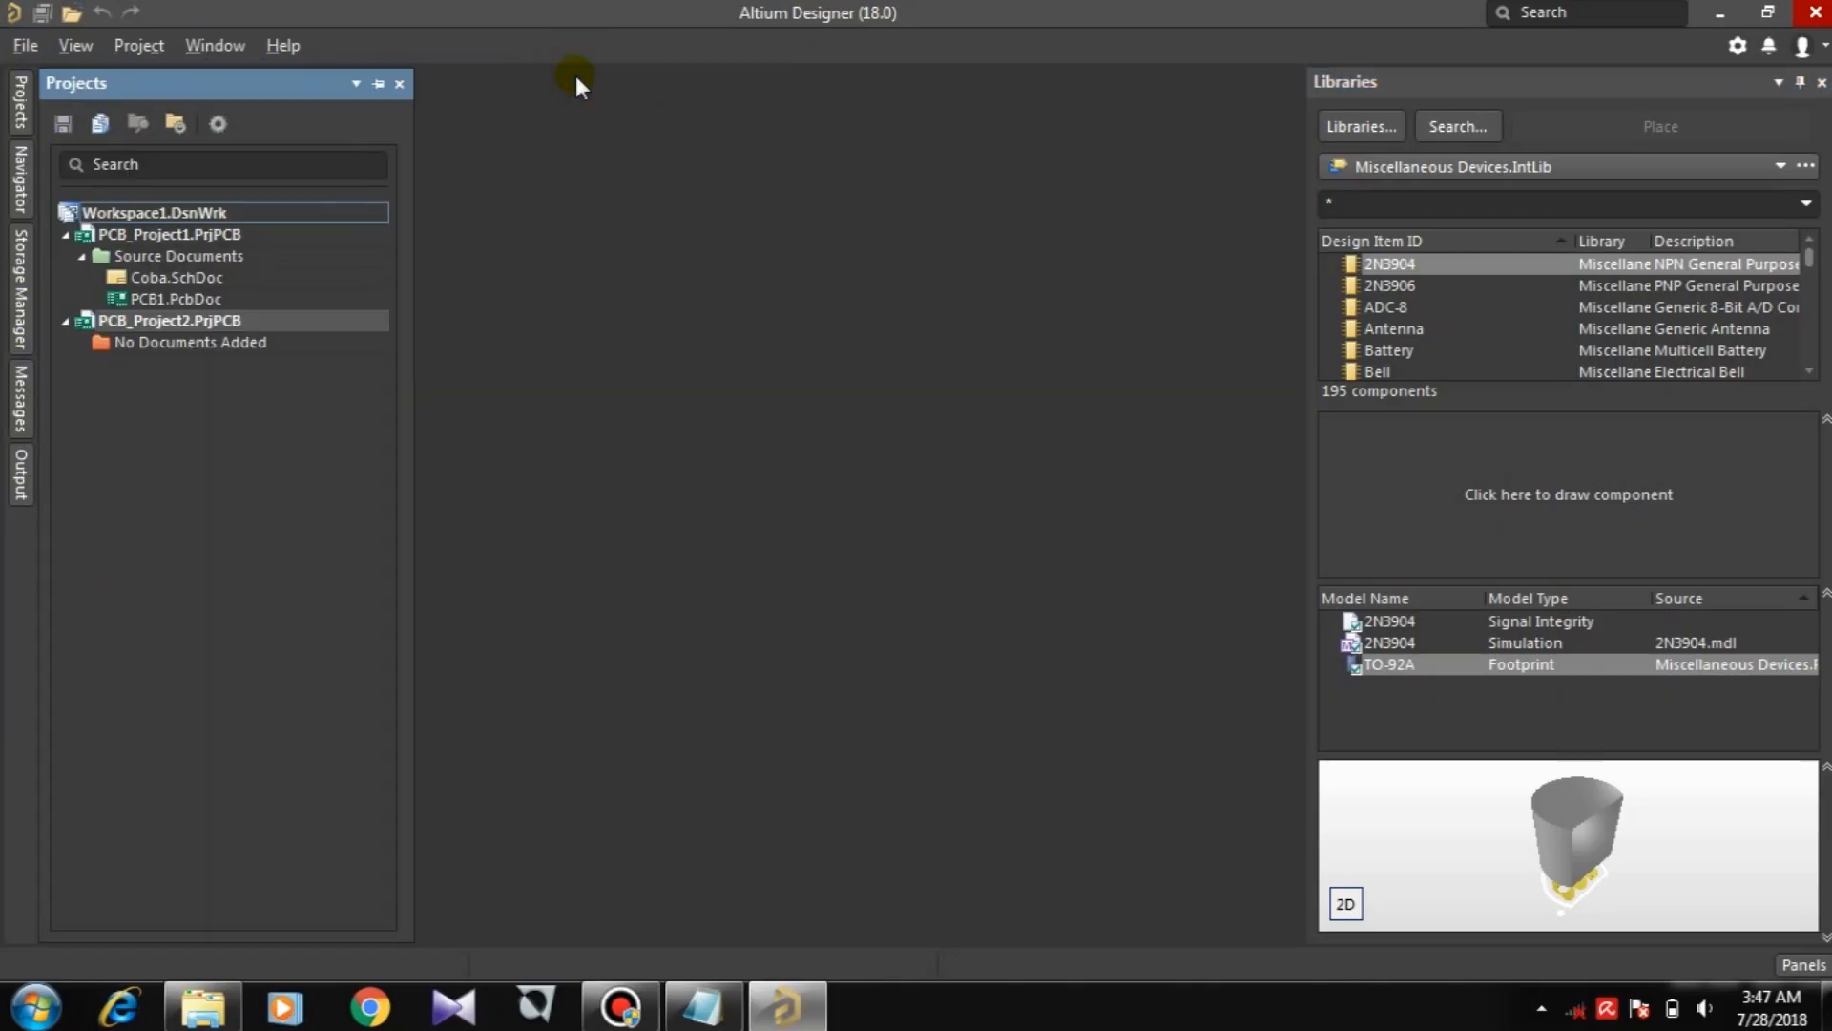
# Step: Close the old project PCB_Project1.PrjPCB, leaving the new project in the workspace
pyautogui.click(218, 235)
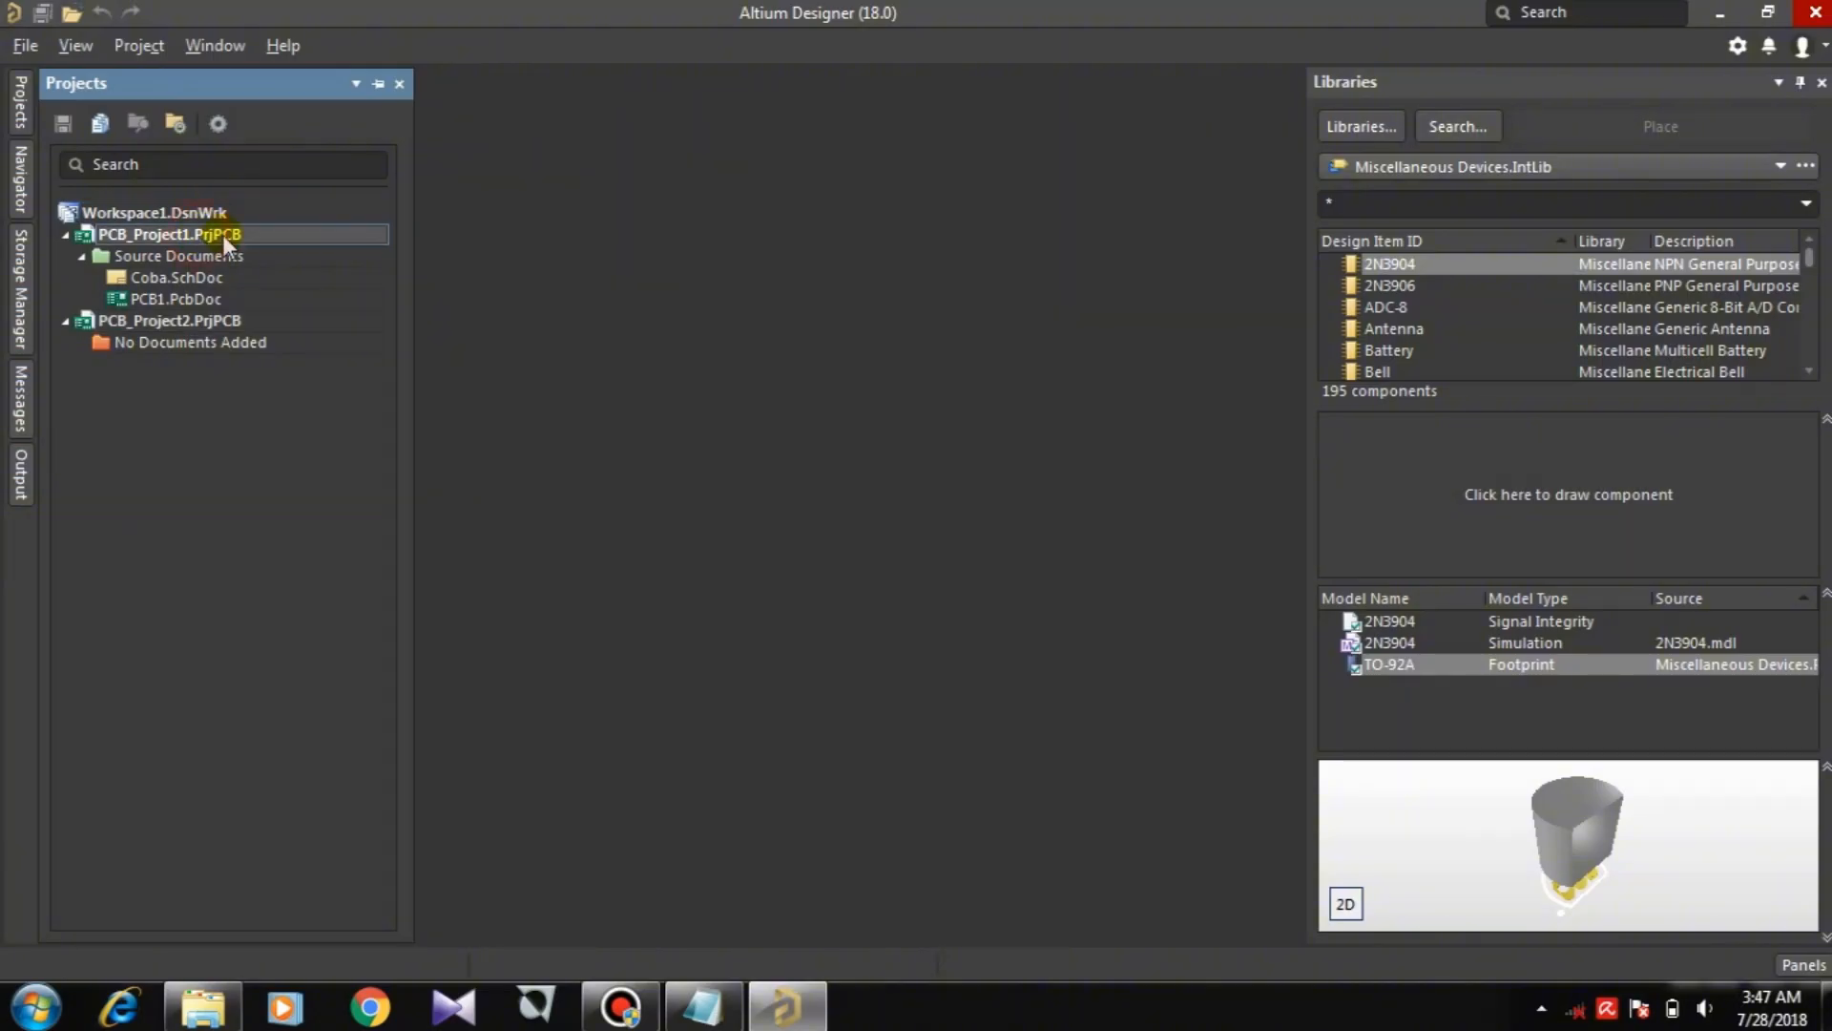
pyautogui.rightClick(215, 320)
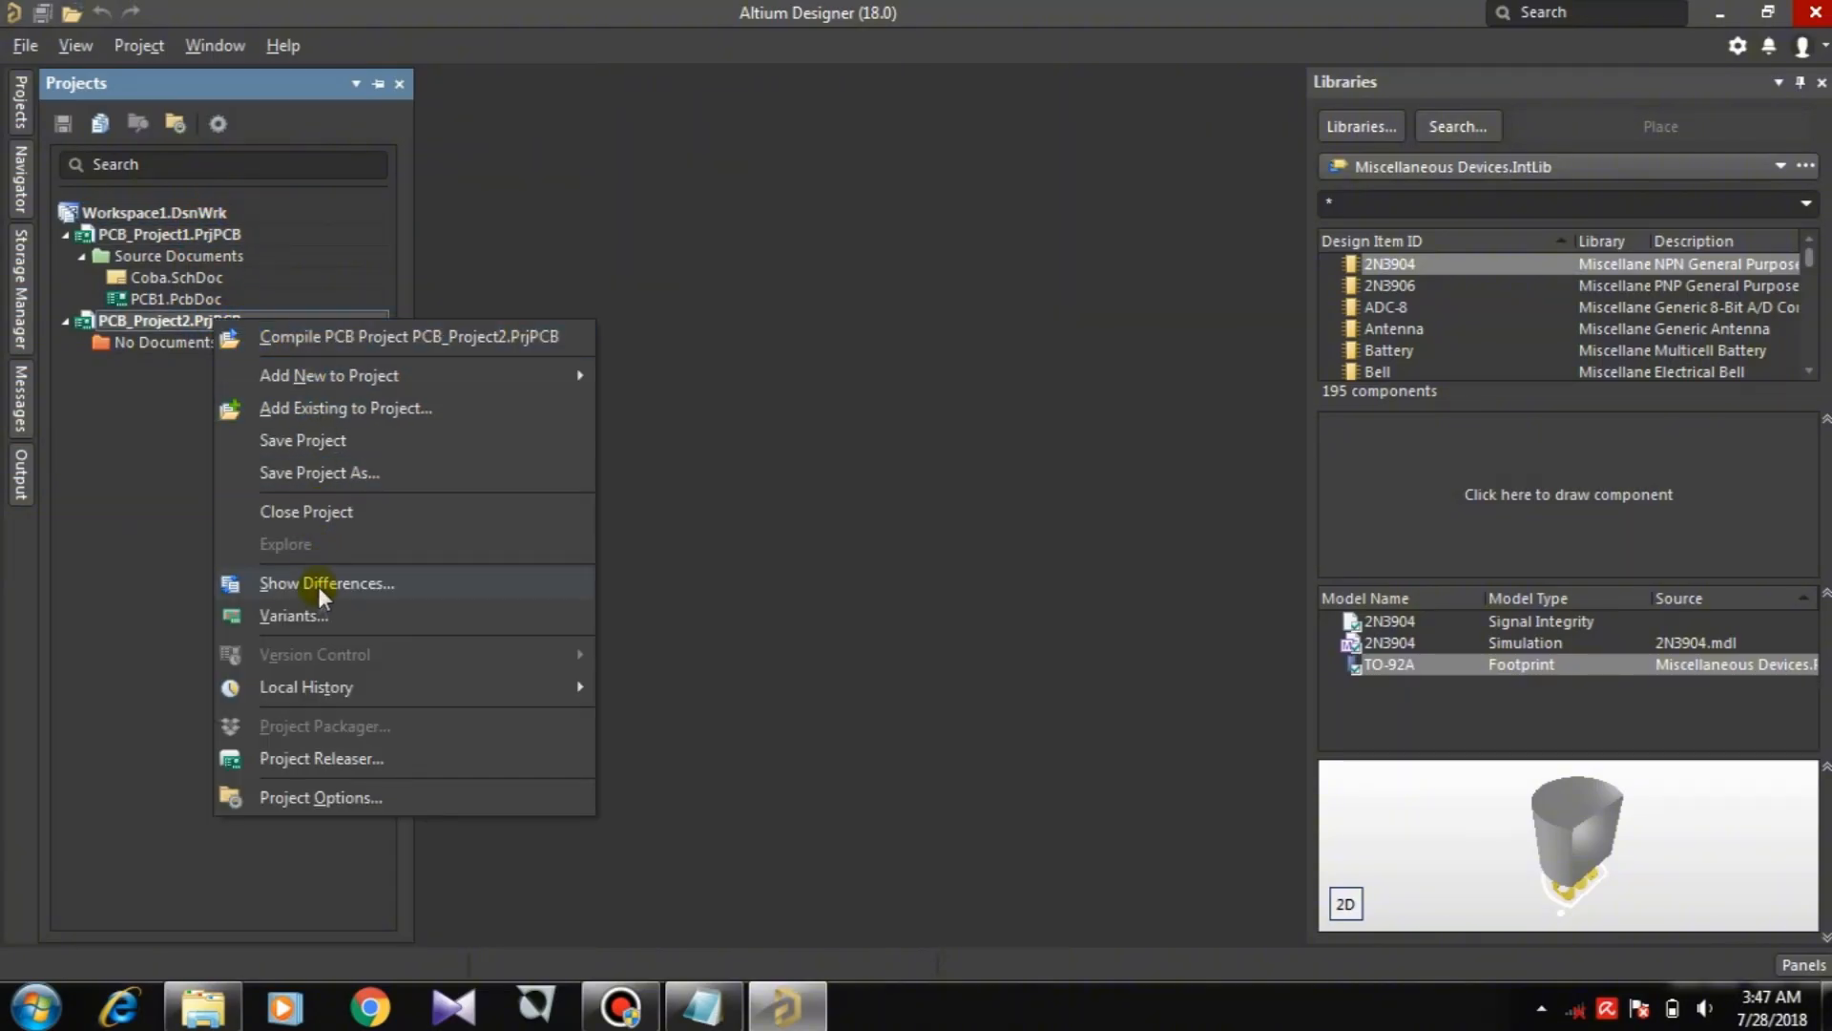
pyautogui.click(181, 234)
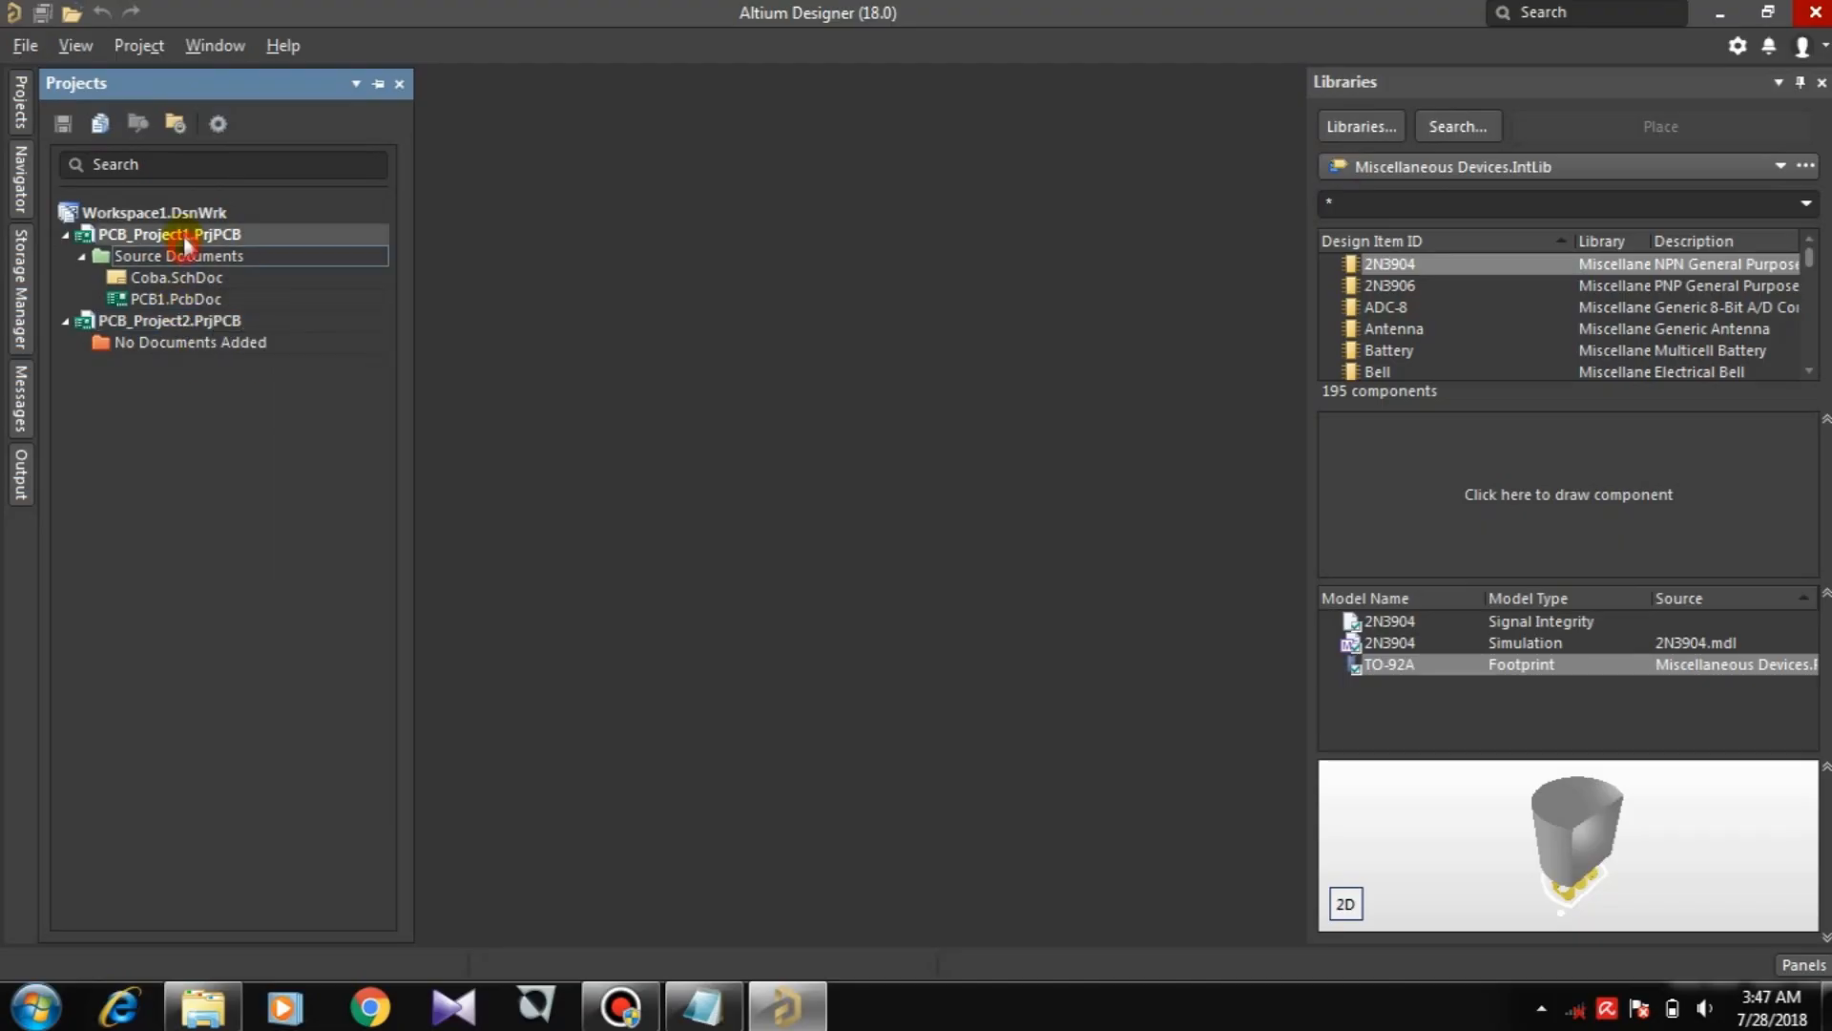
pyautogui.rightClick(181, 231)
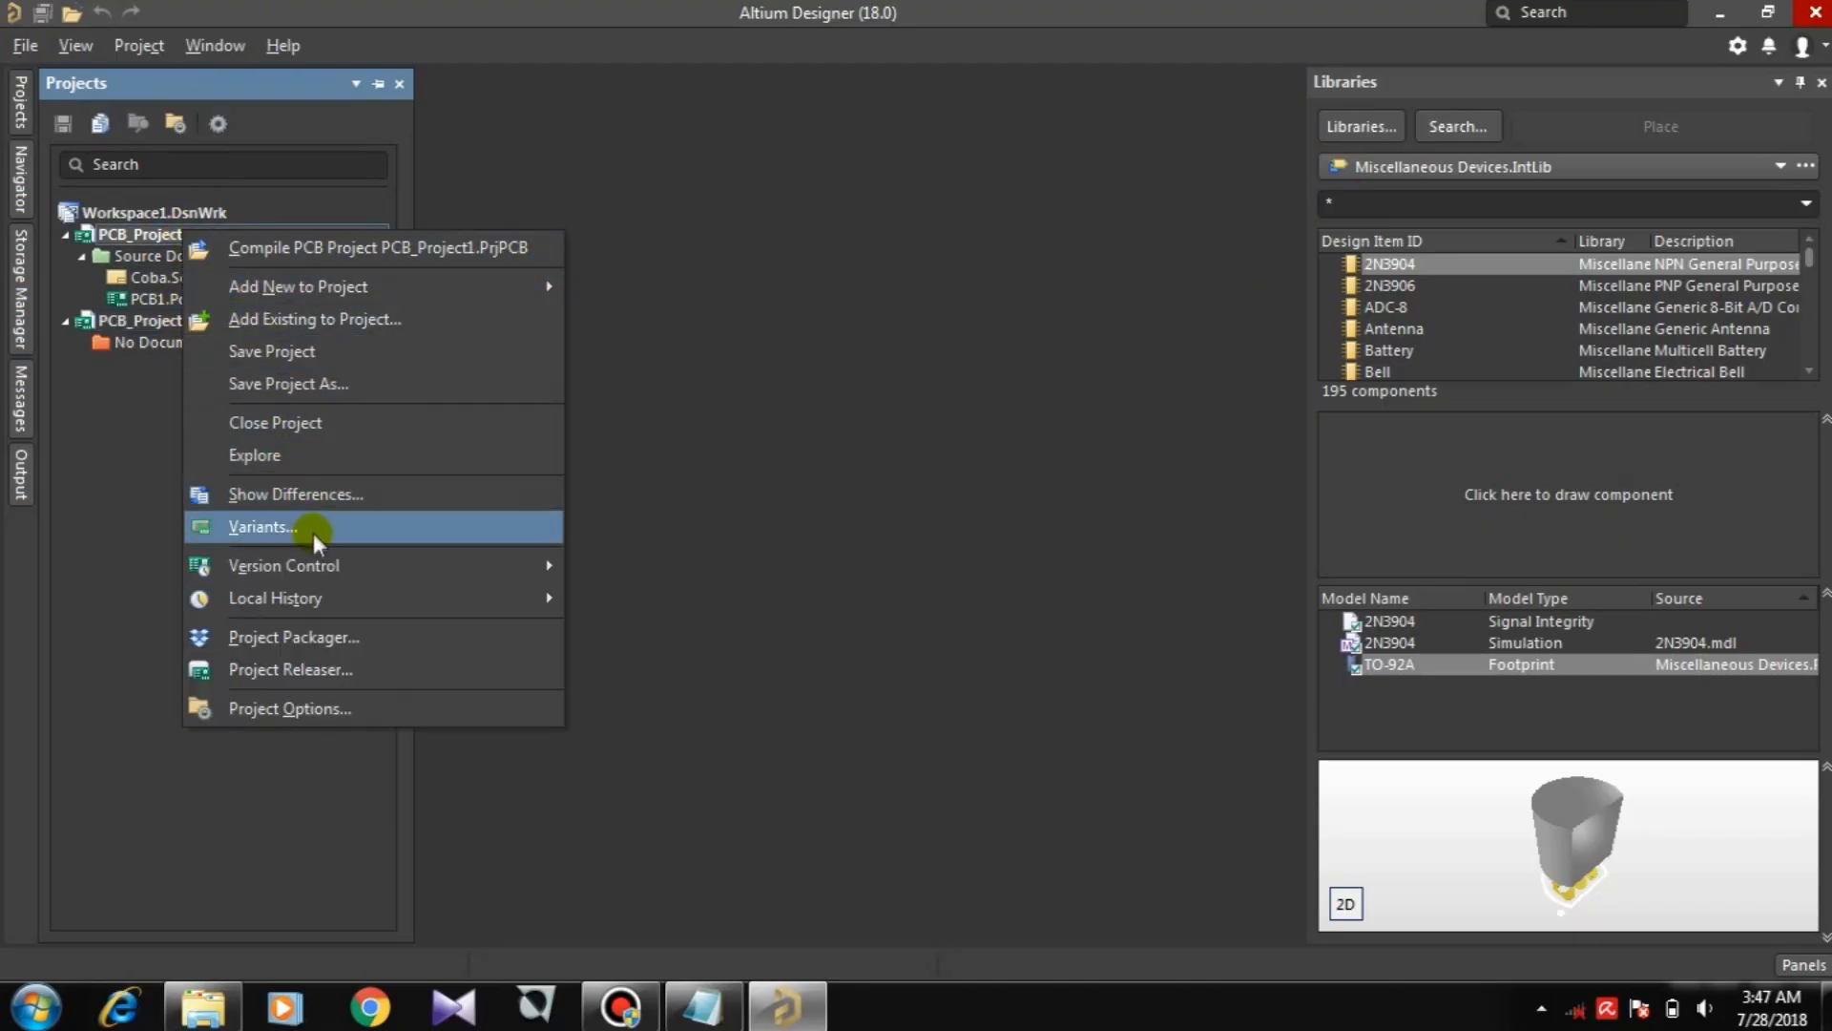
pyautogui.moveTo(319, 604)
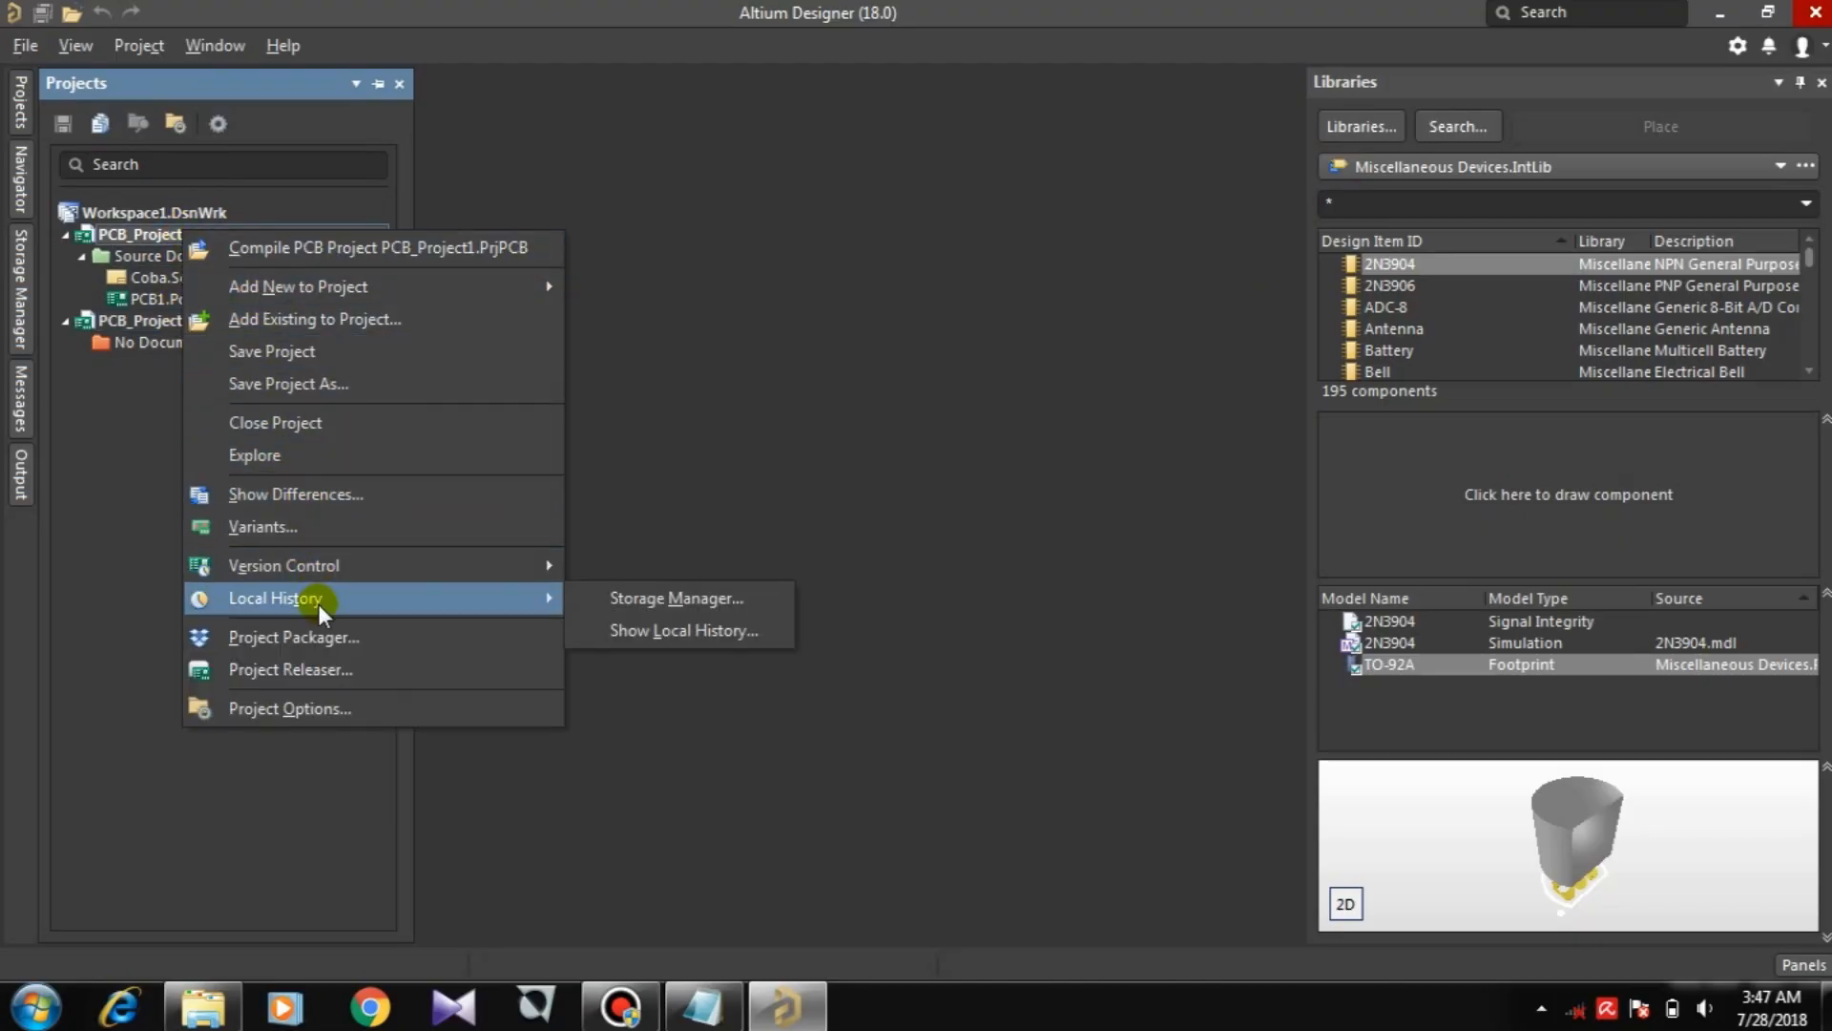
pyautogui.click(306, 422)
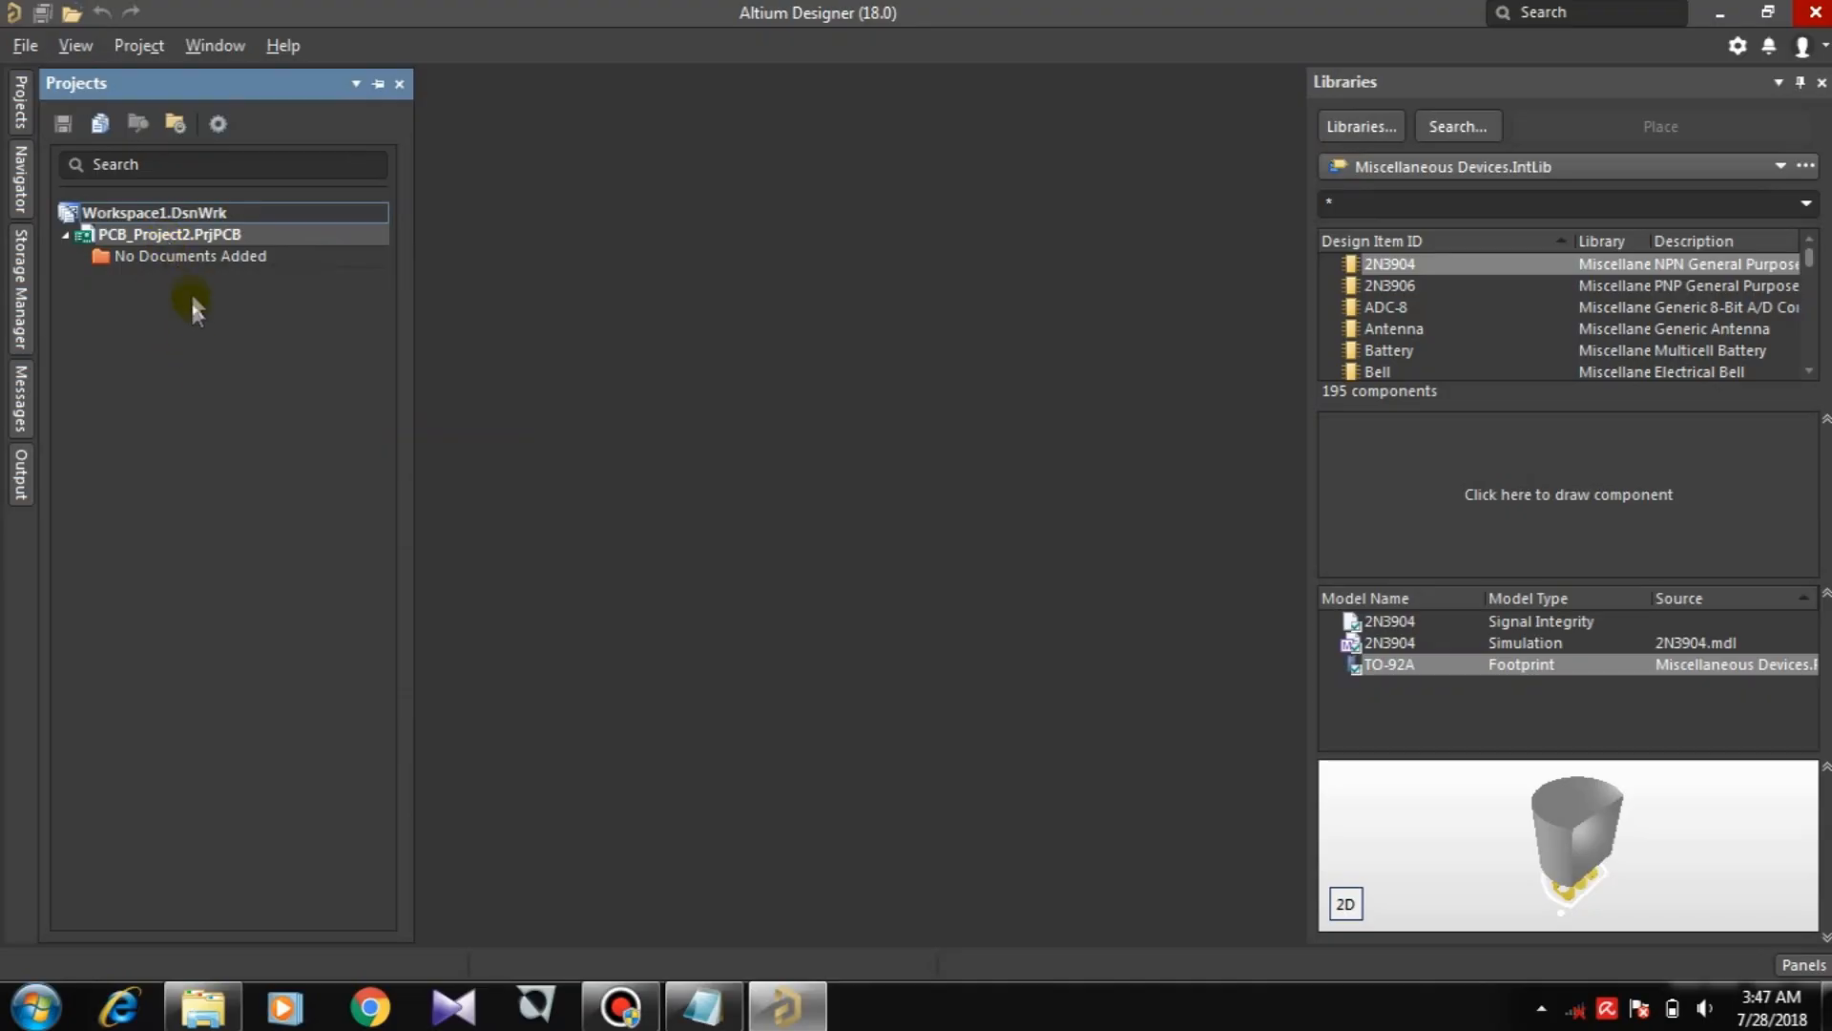
# Step: Start saving PCB_Project2 under a new name, creating and opening a folder named Altium Project on the ENTERTAINMENT (E:) drive
pyautogui.click(176, 236)
pyautogui.click(24, 45)
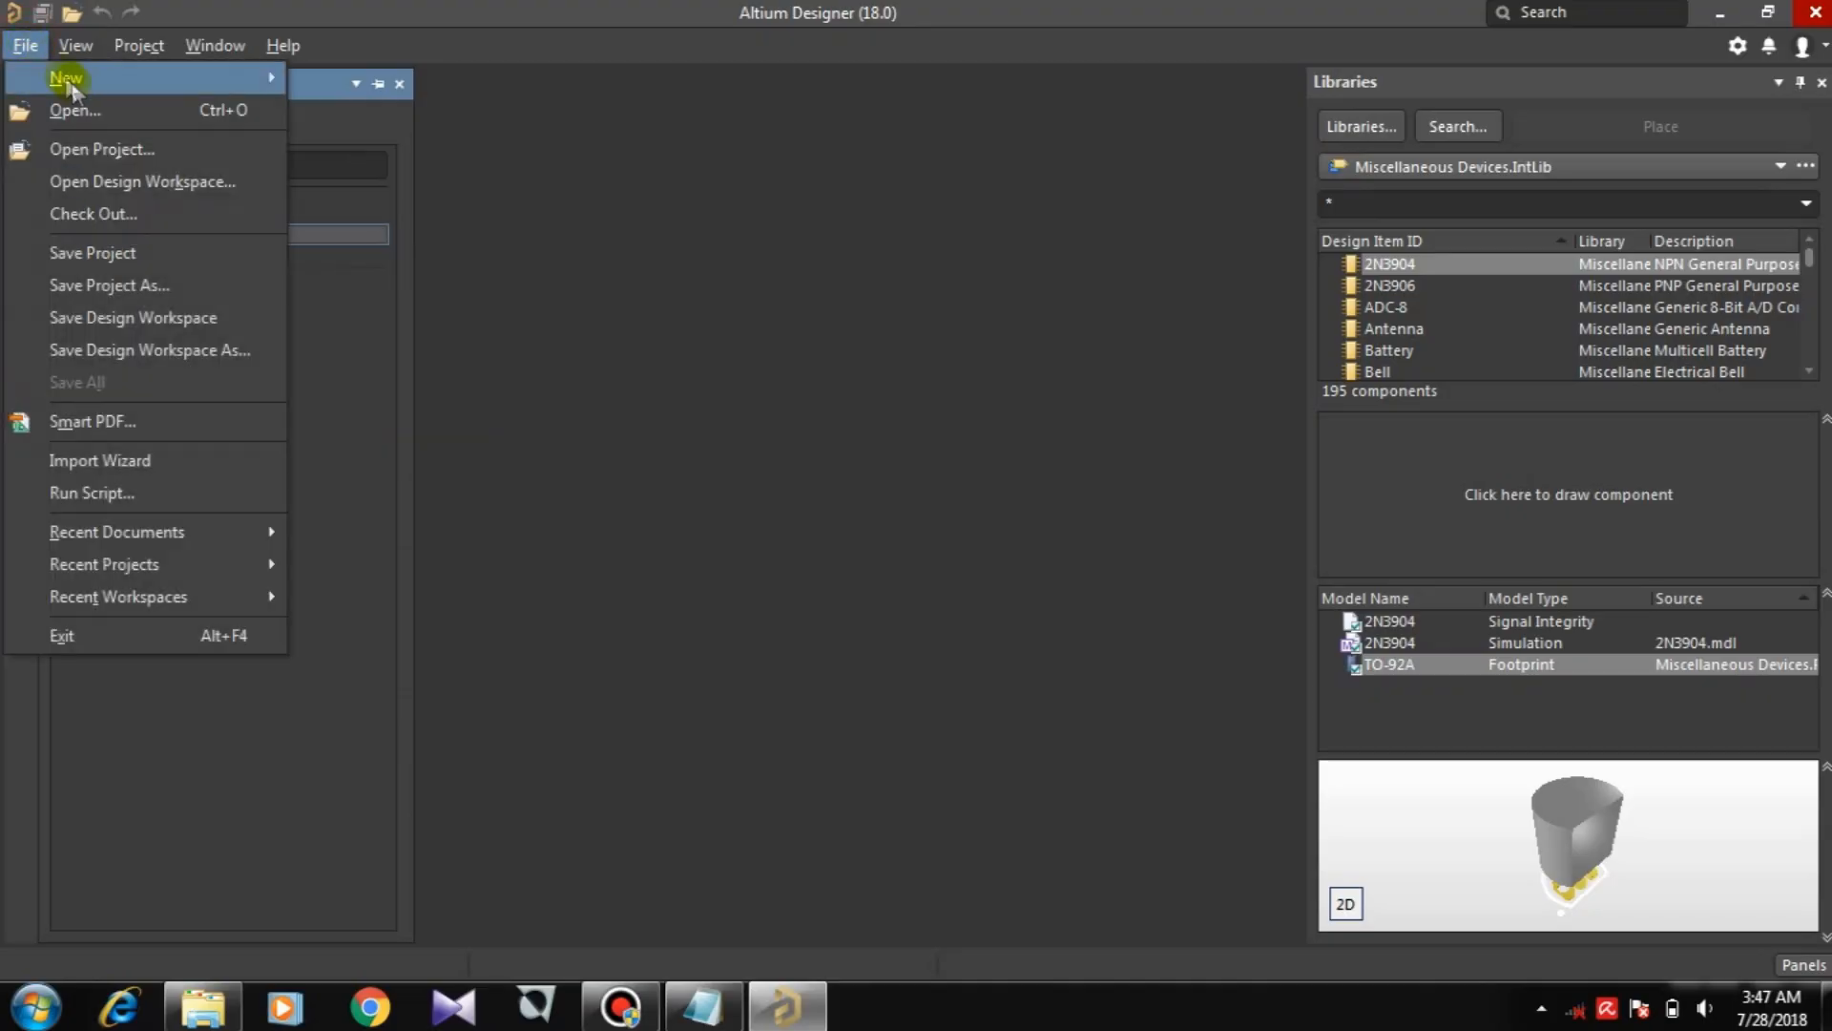
pyautogui.click(151, 284)
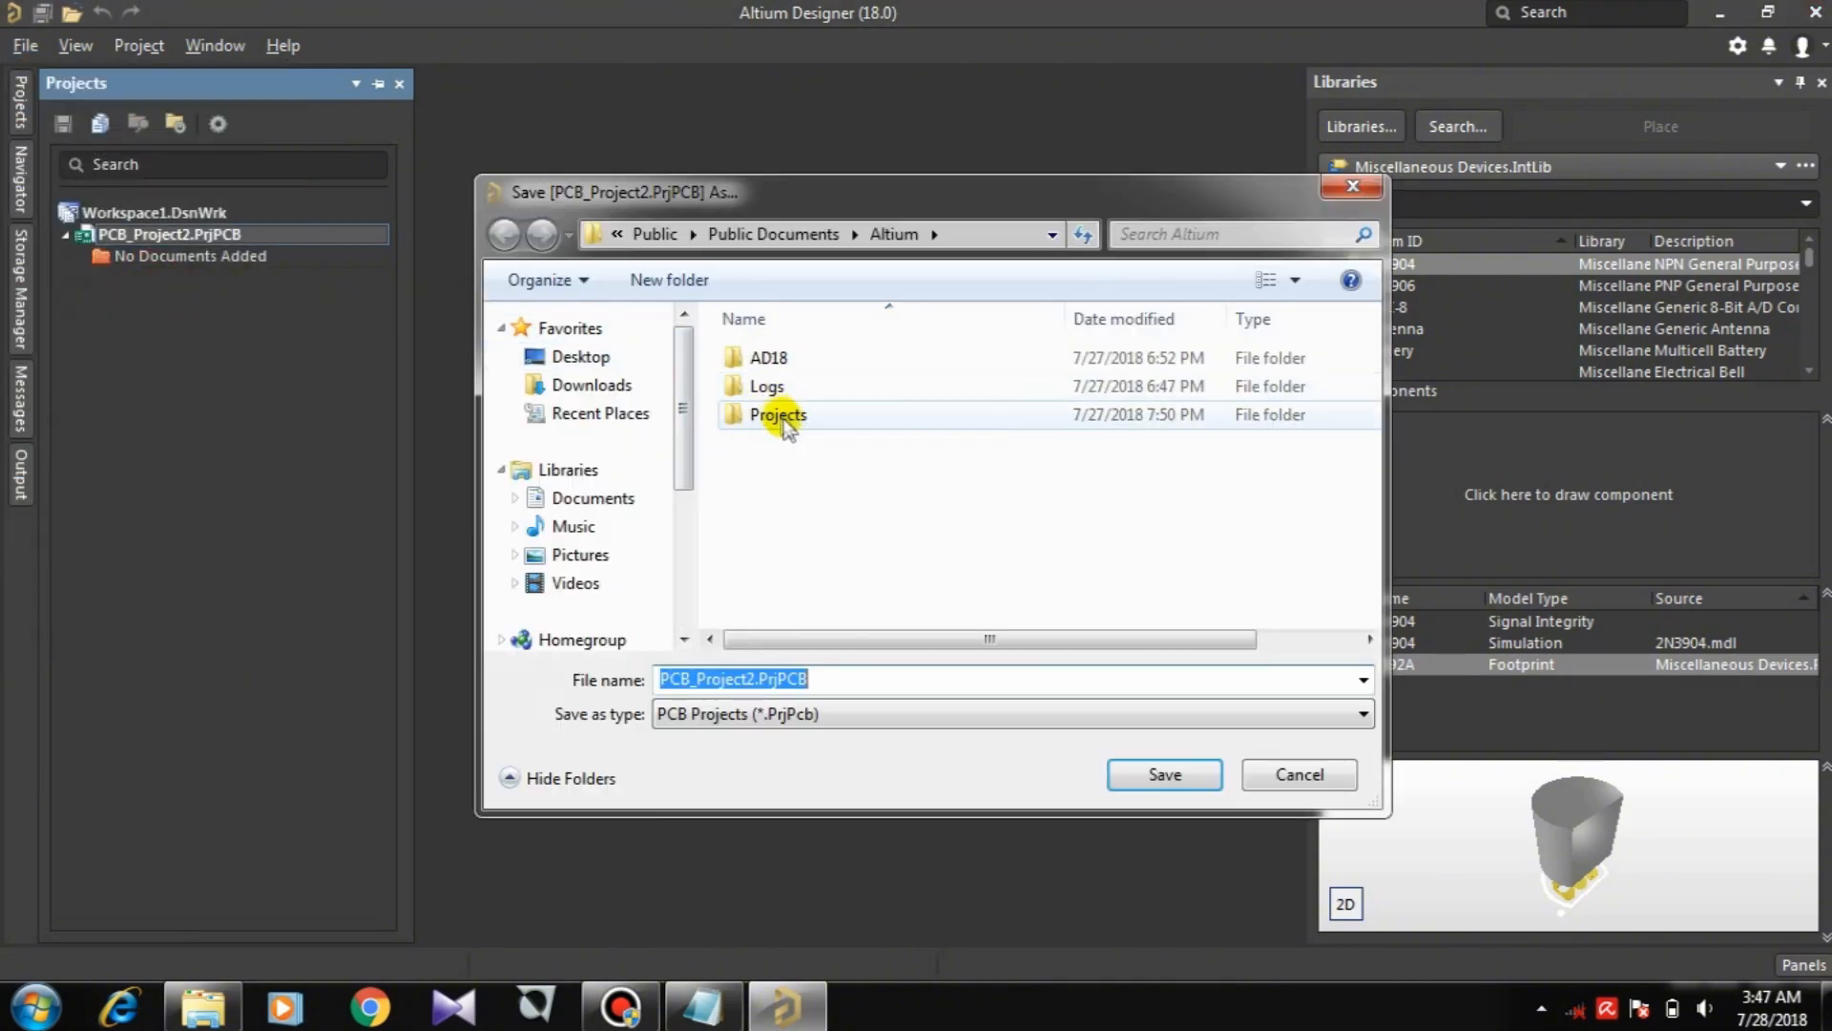
pyautogui.moveTo(683, 465); pyautogui.dragTo(675, 586)
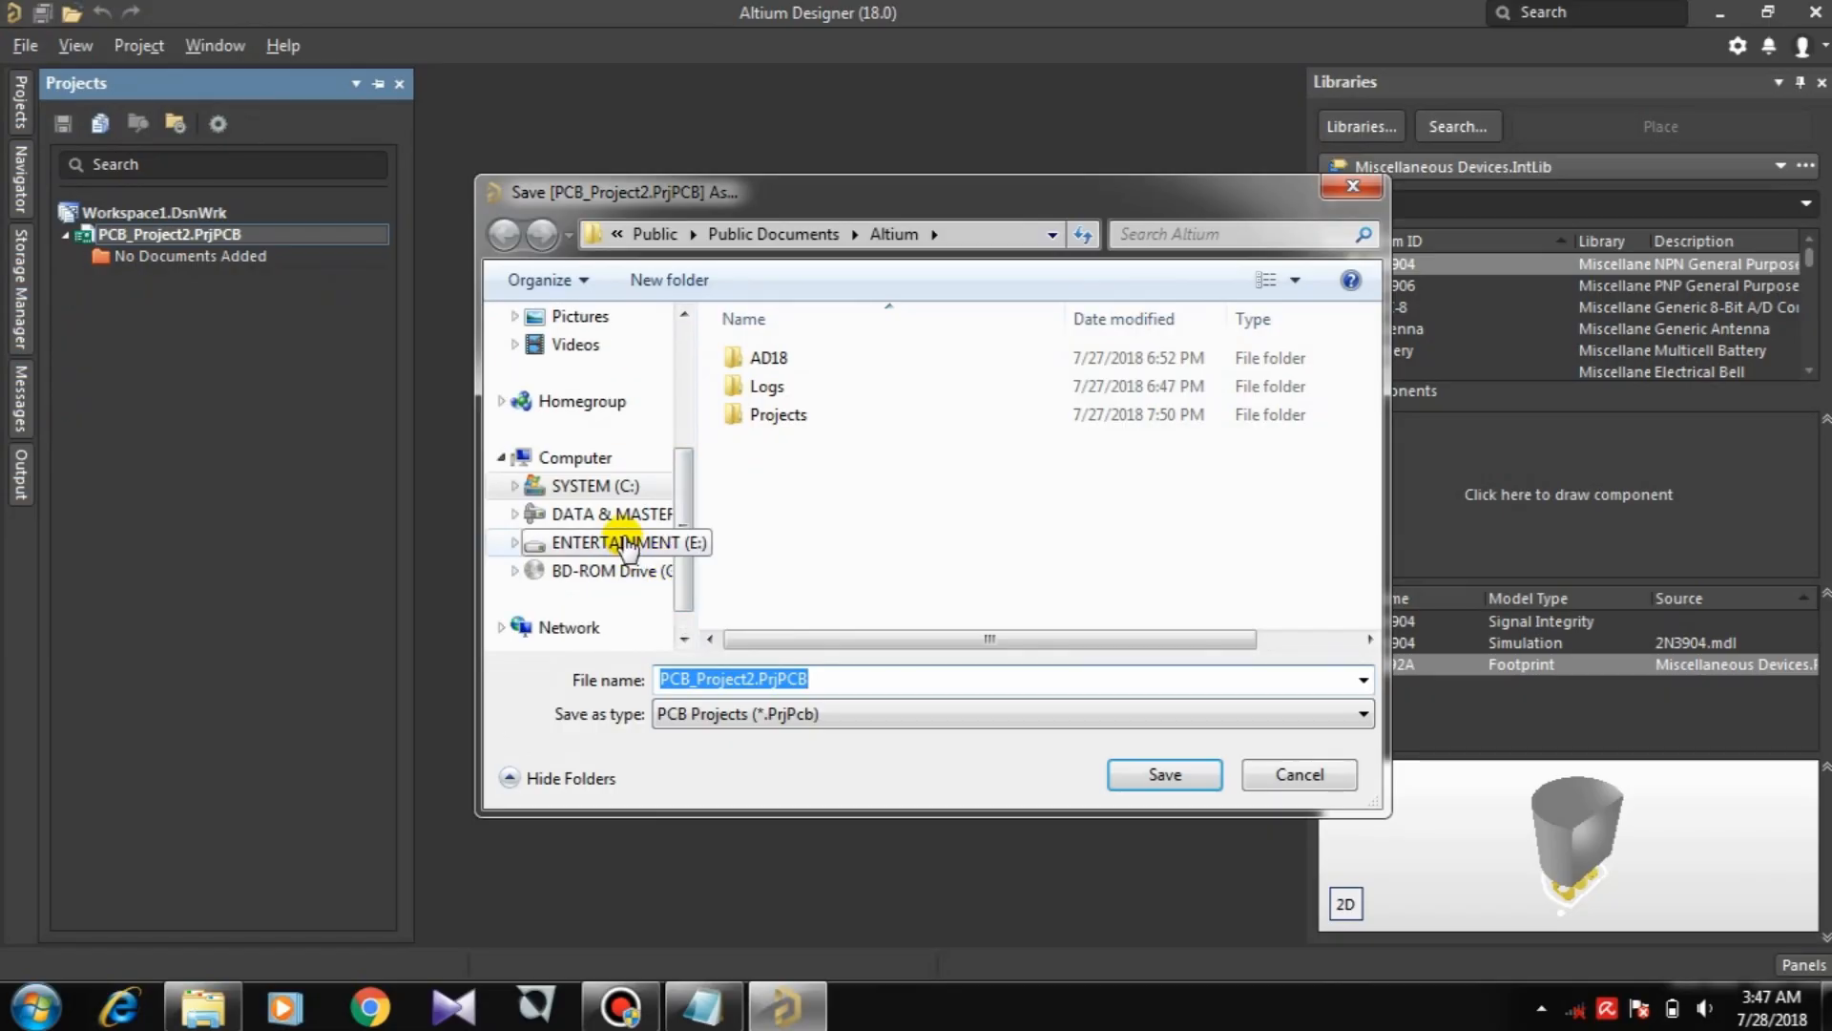
pyautogui.click(620, 544)
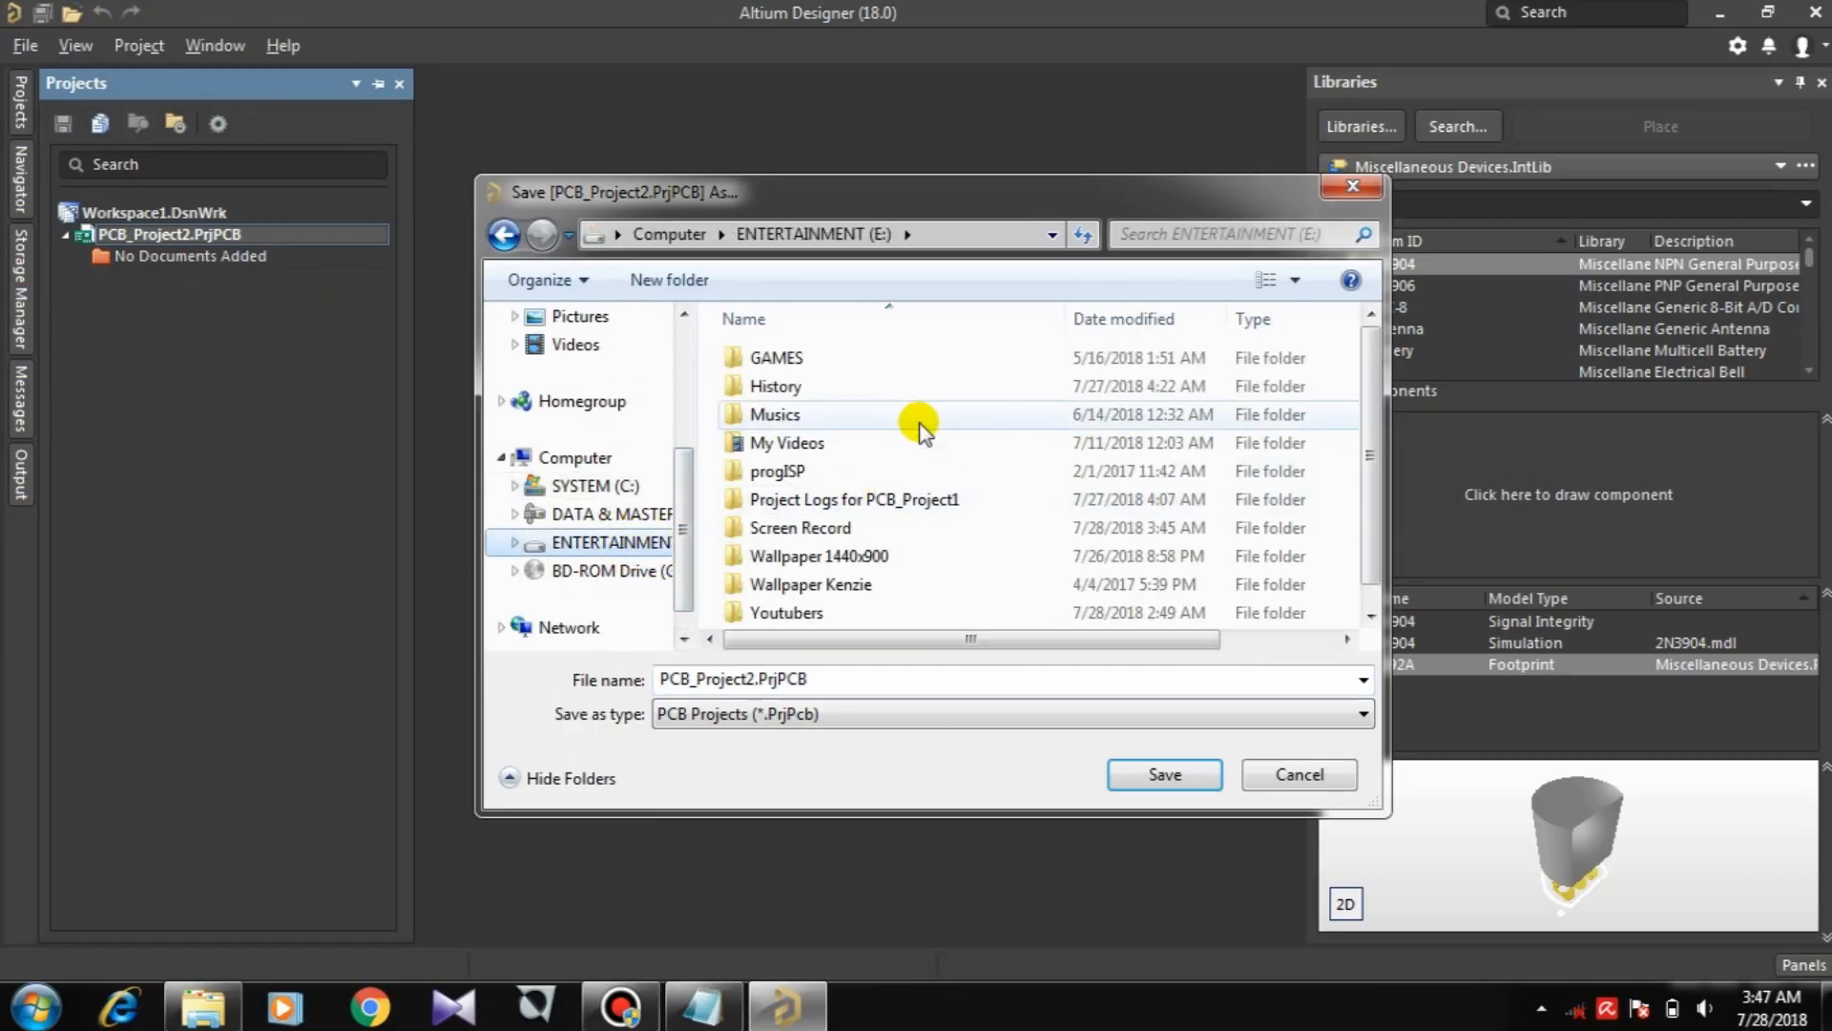
pyautogui.click(687, 283)
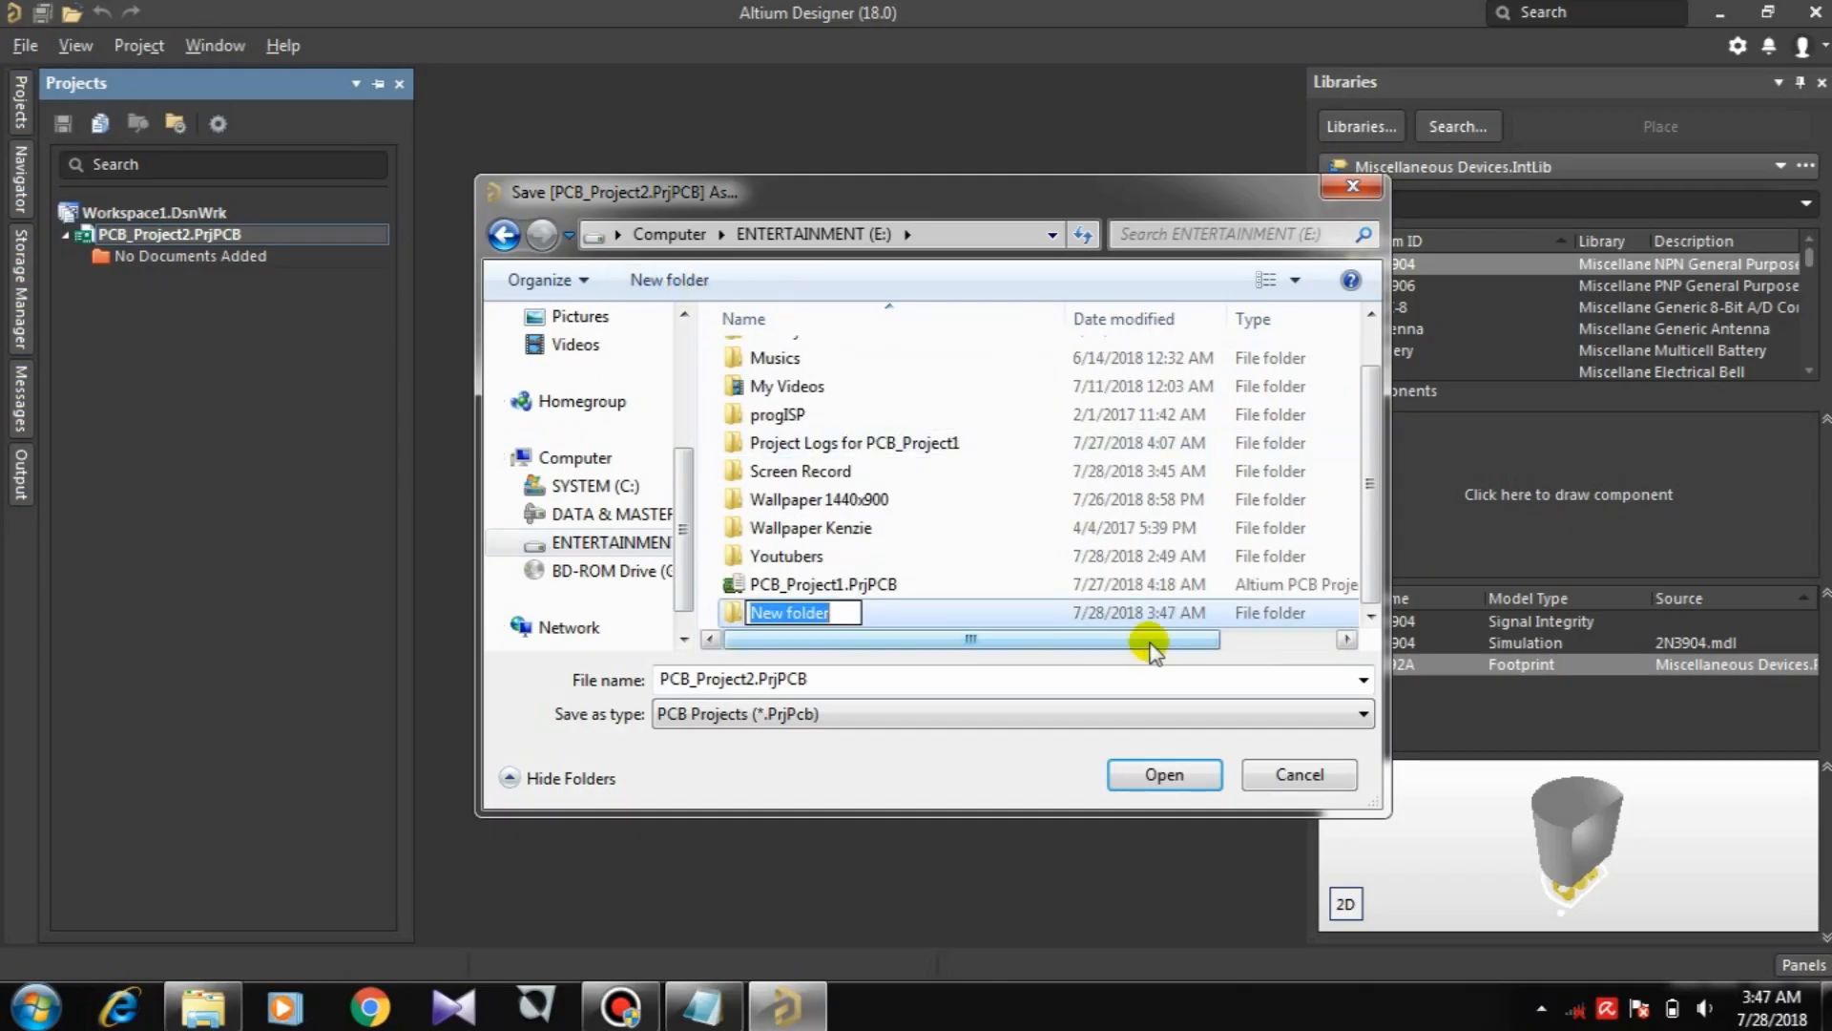
pyautogui.write('Al')
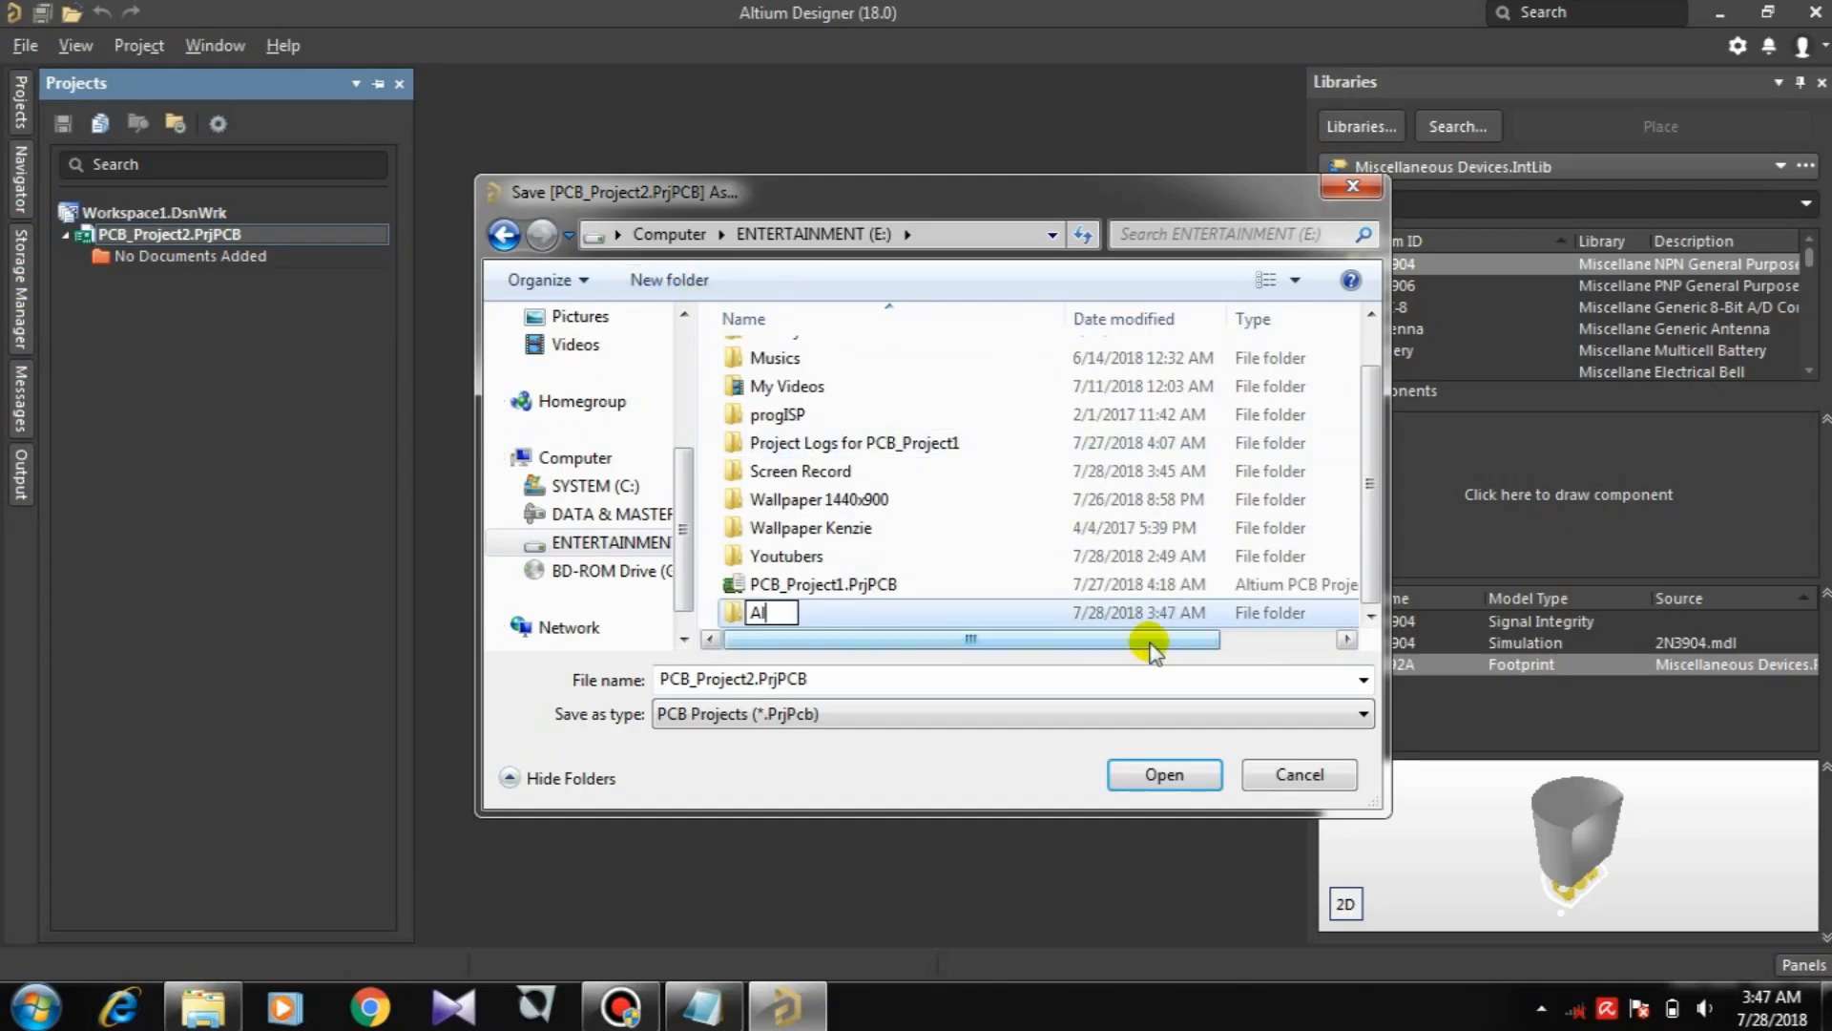
pyautogui.write('tium Project')
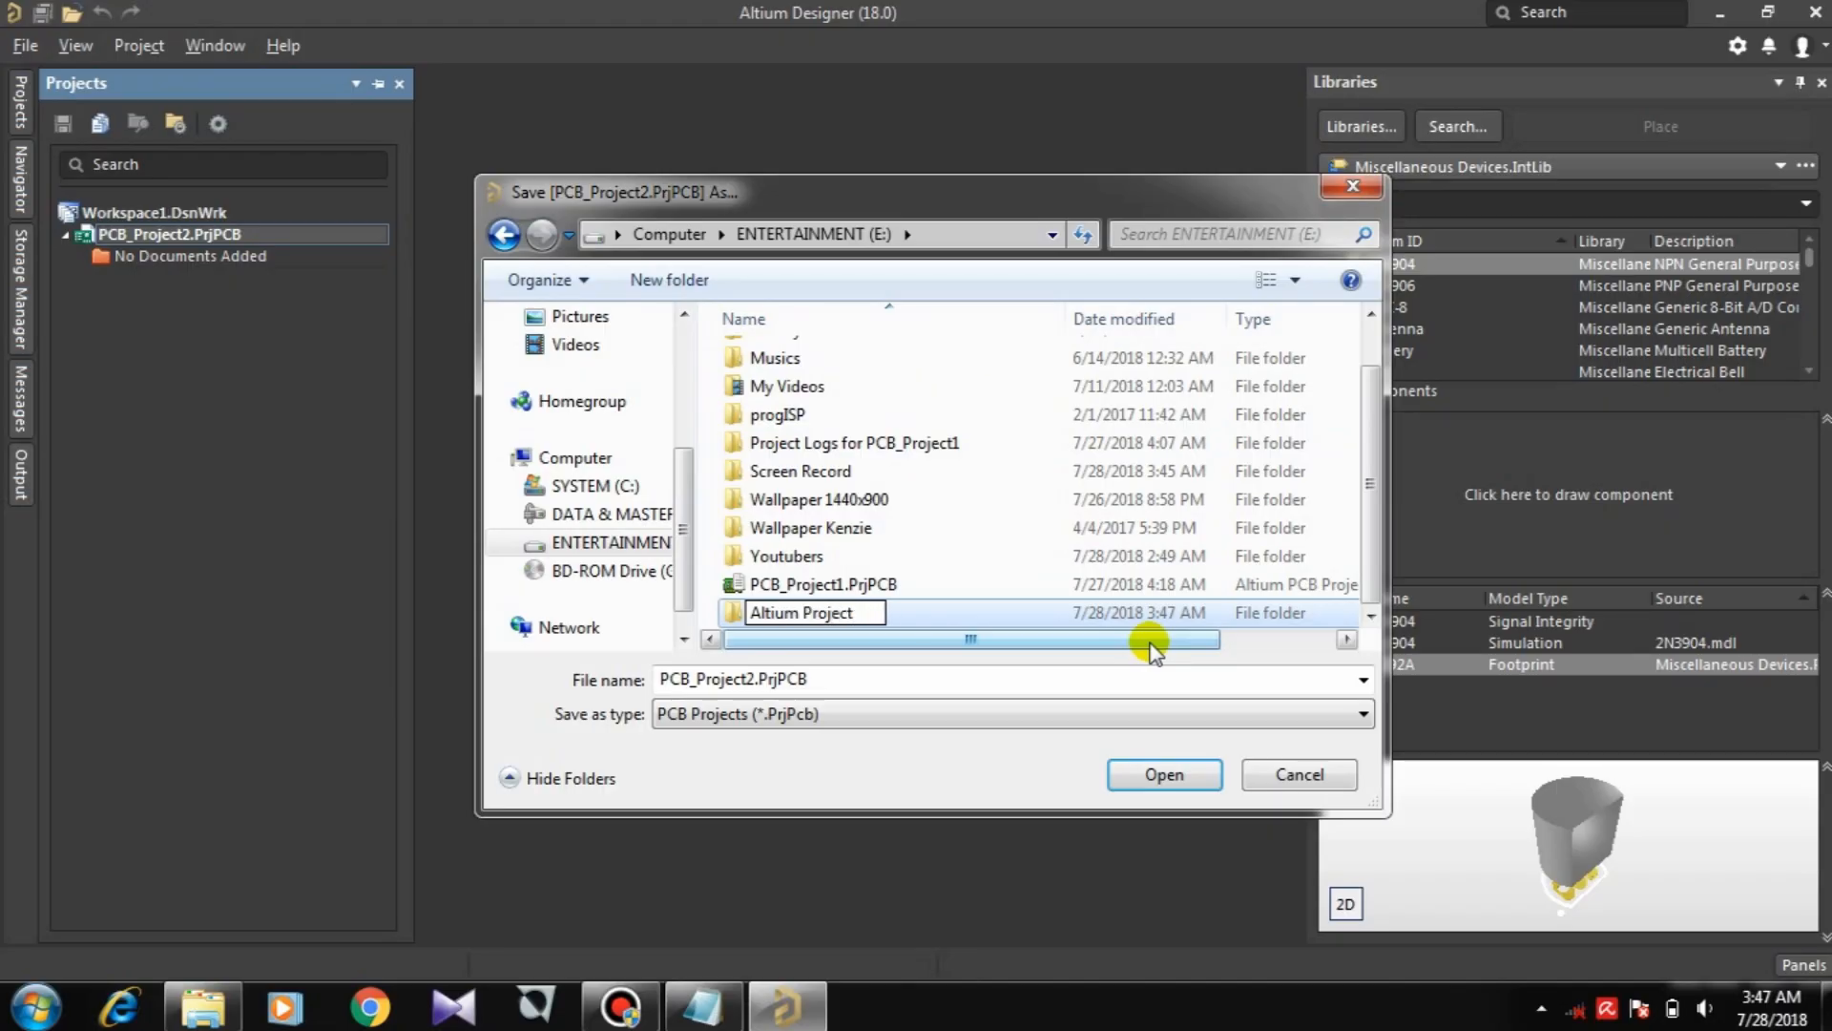
pyautogui.press('Return')
pyautogui.press('Return')
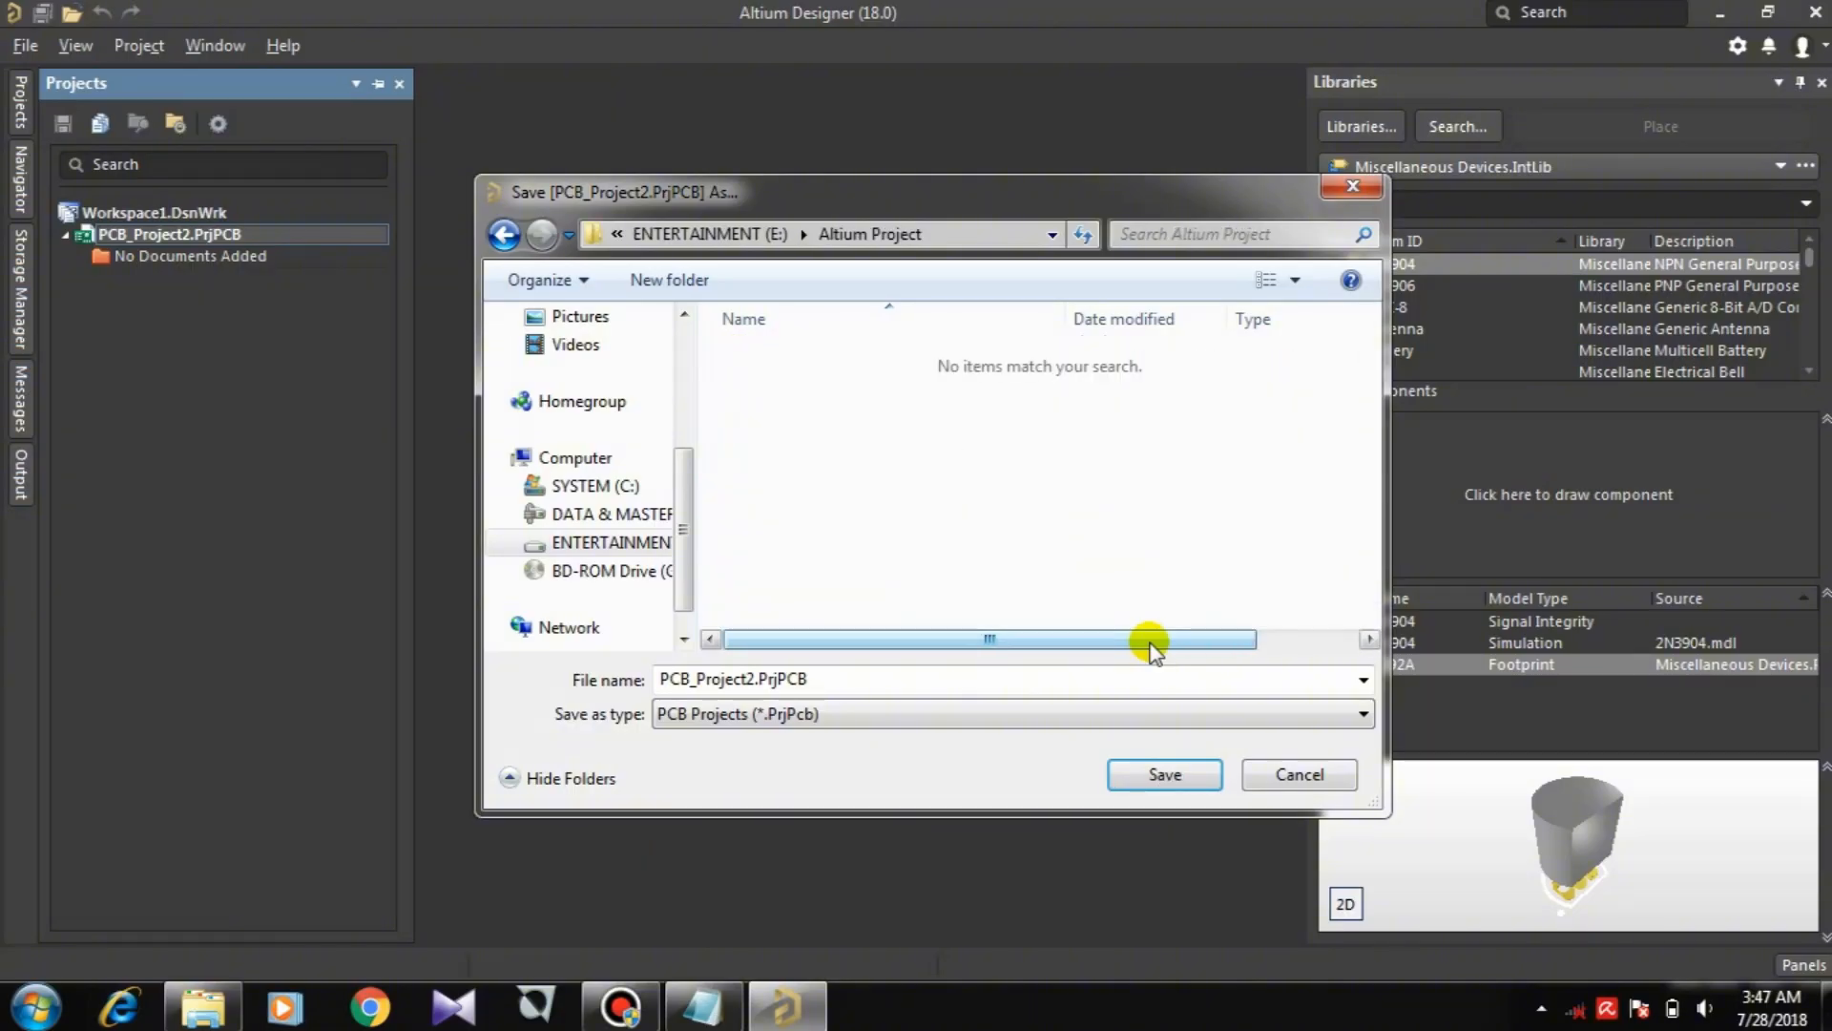
# Step: Name the project file PCB design.PrjPCB and save it in the Altium Project folder
pyautogui.doubleClick(749, 678)
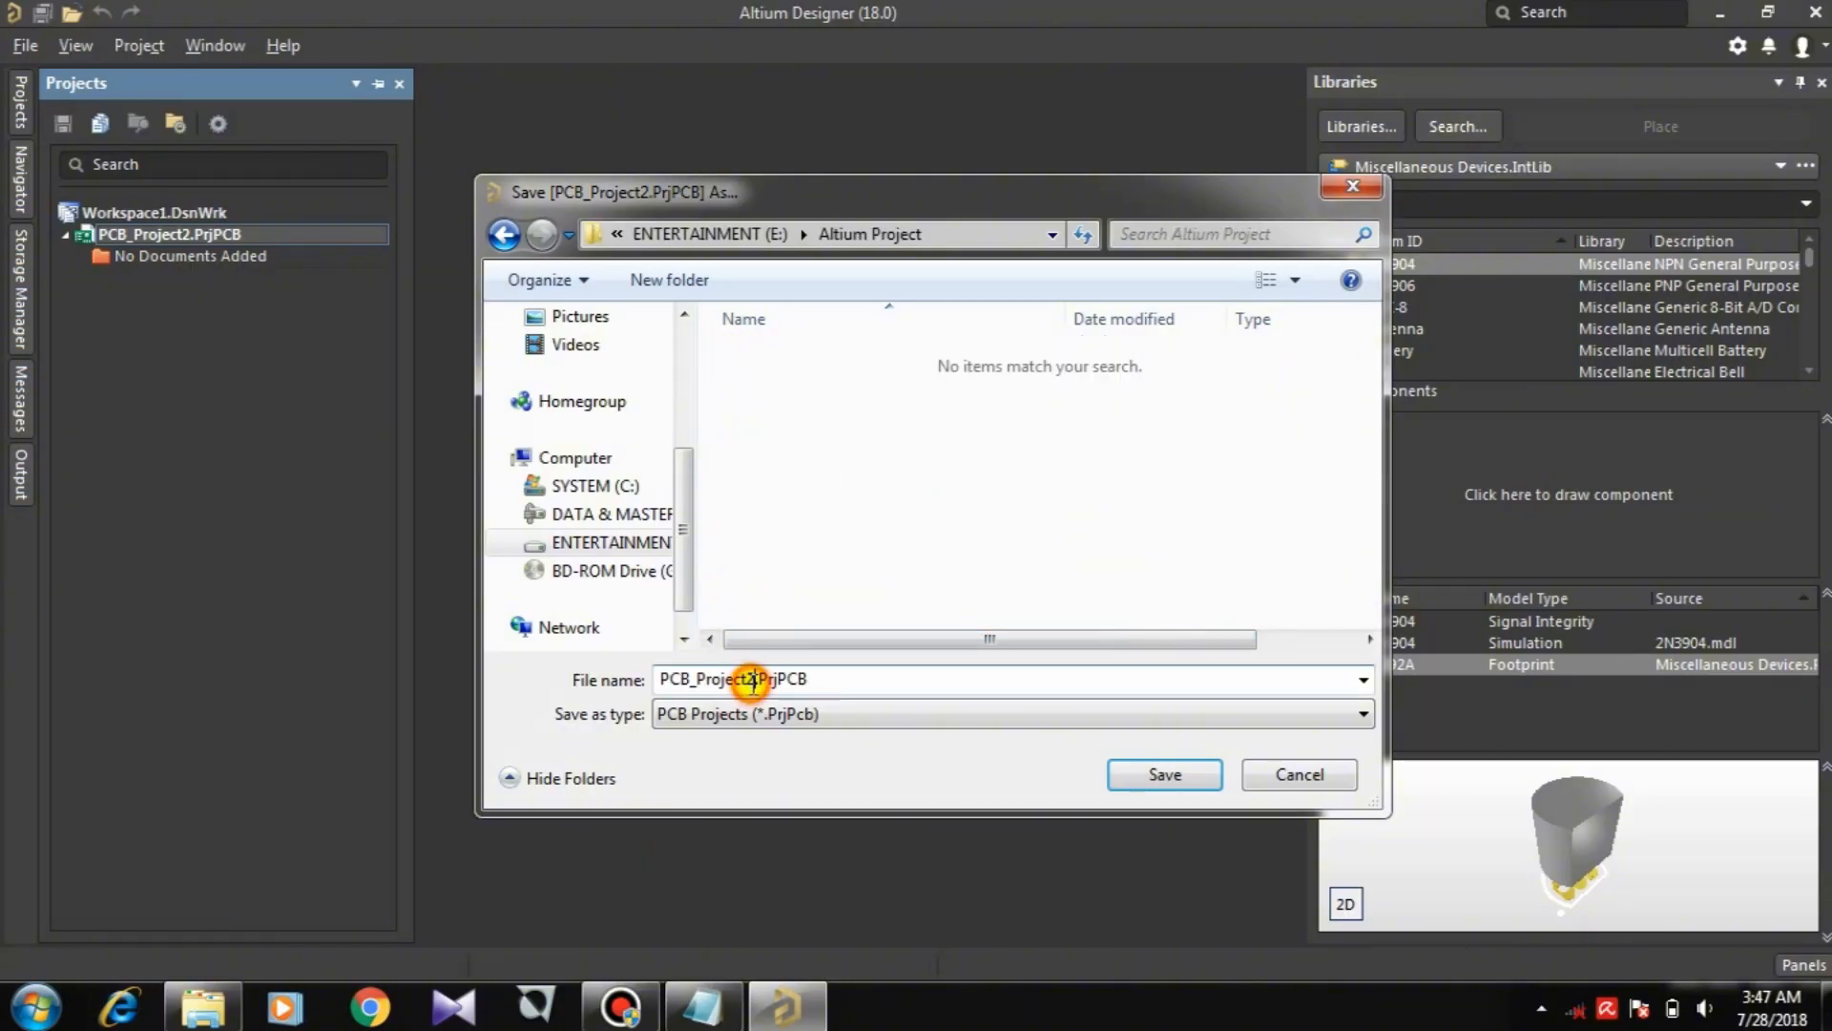
pyautogui.moveTo(752, 679); pyautogui.dragTo(487, 726)
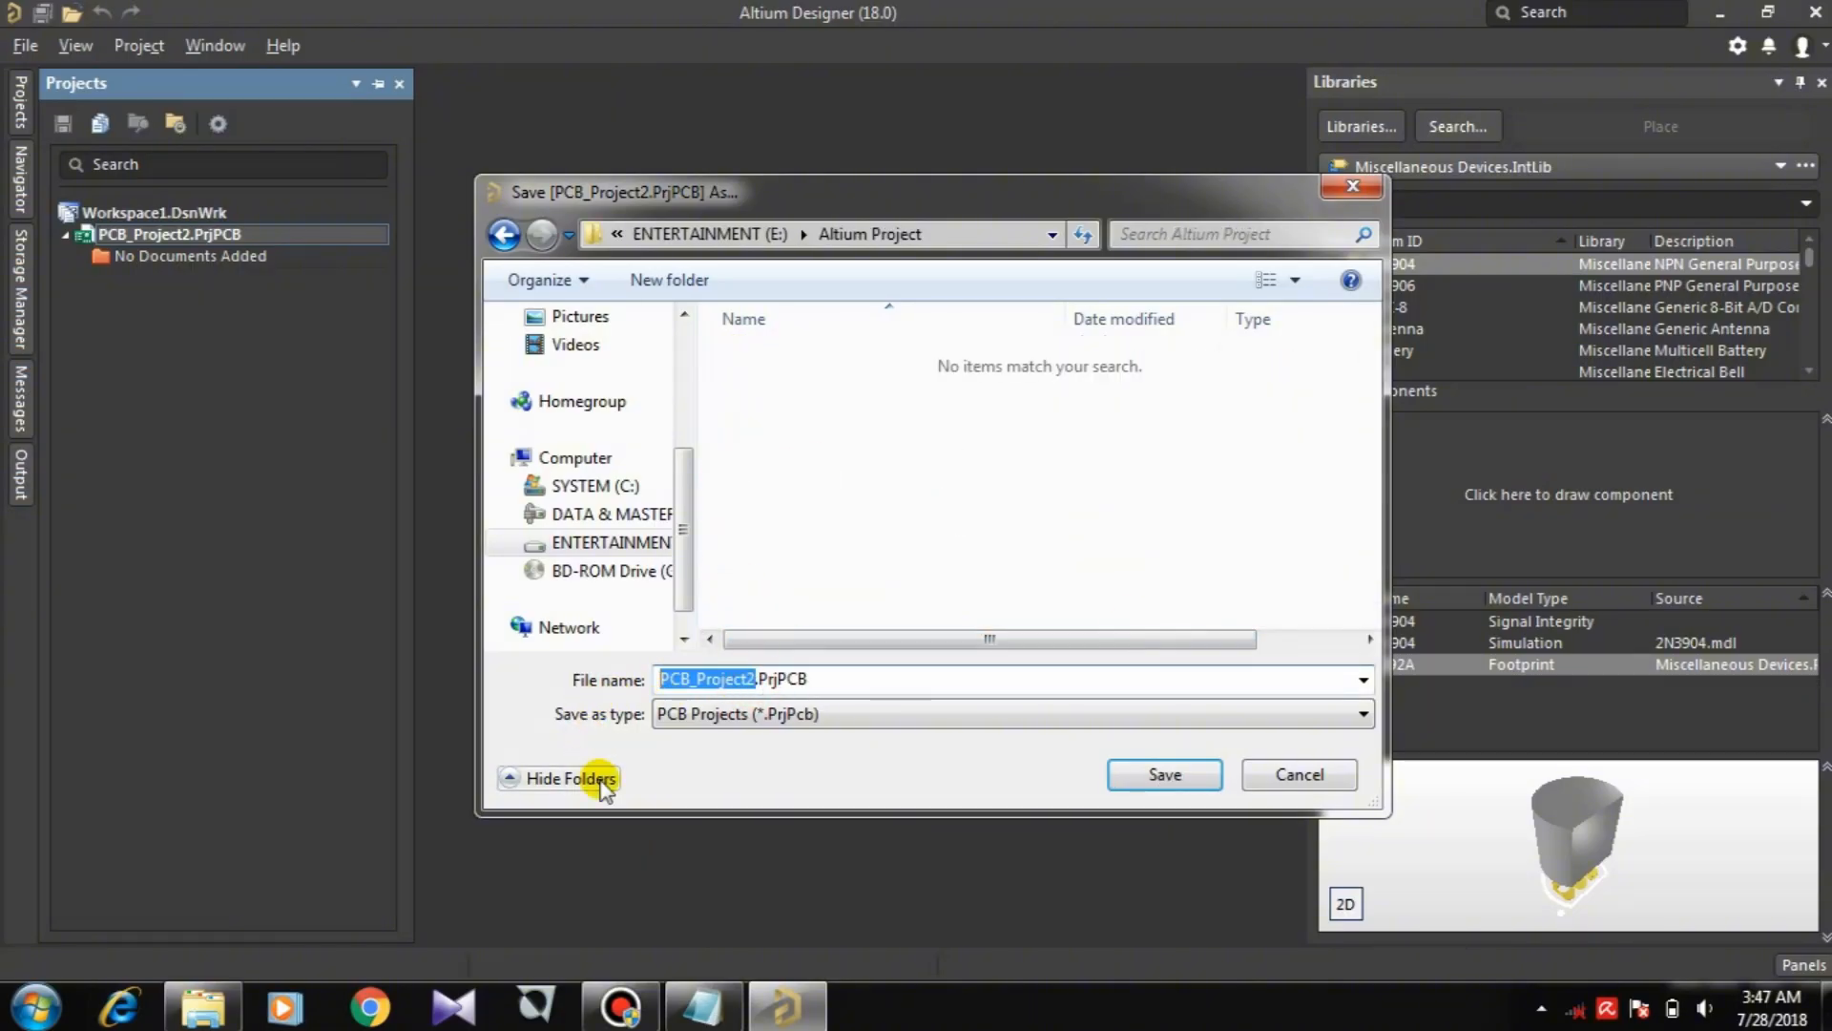
pyautogui.write('PCB des')
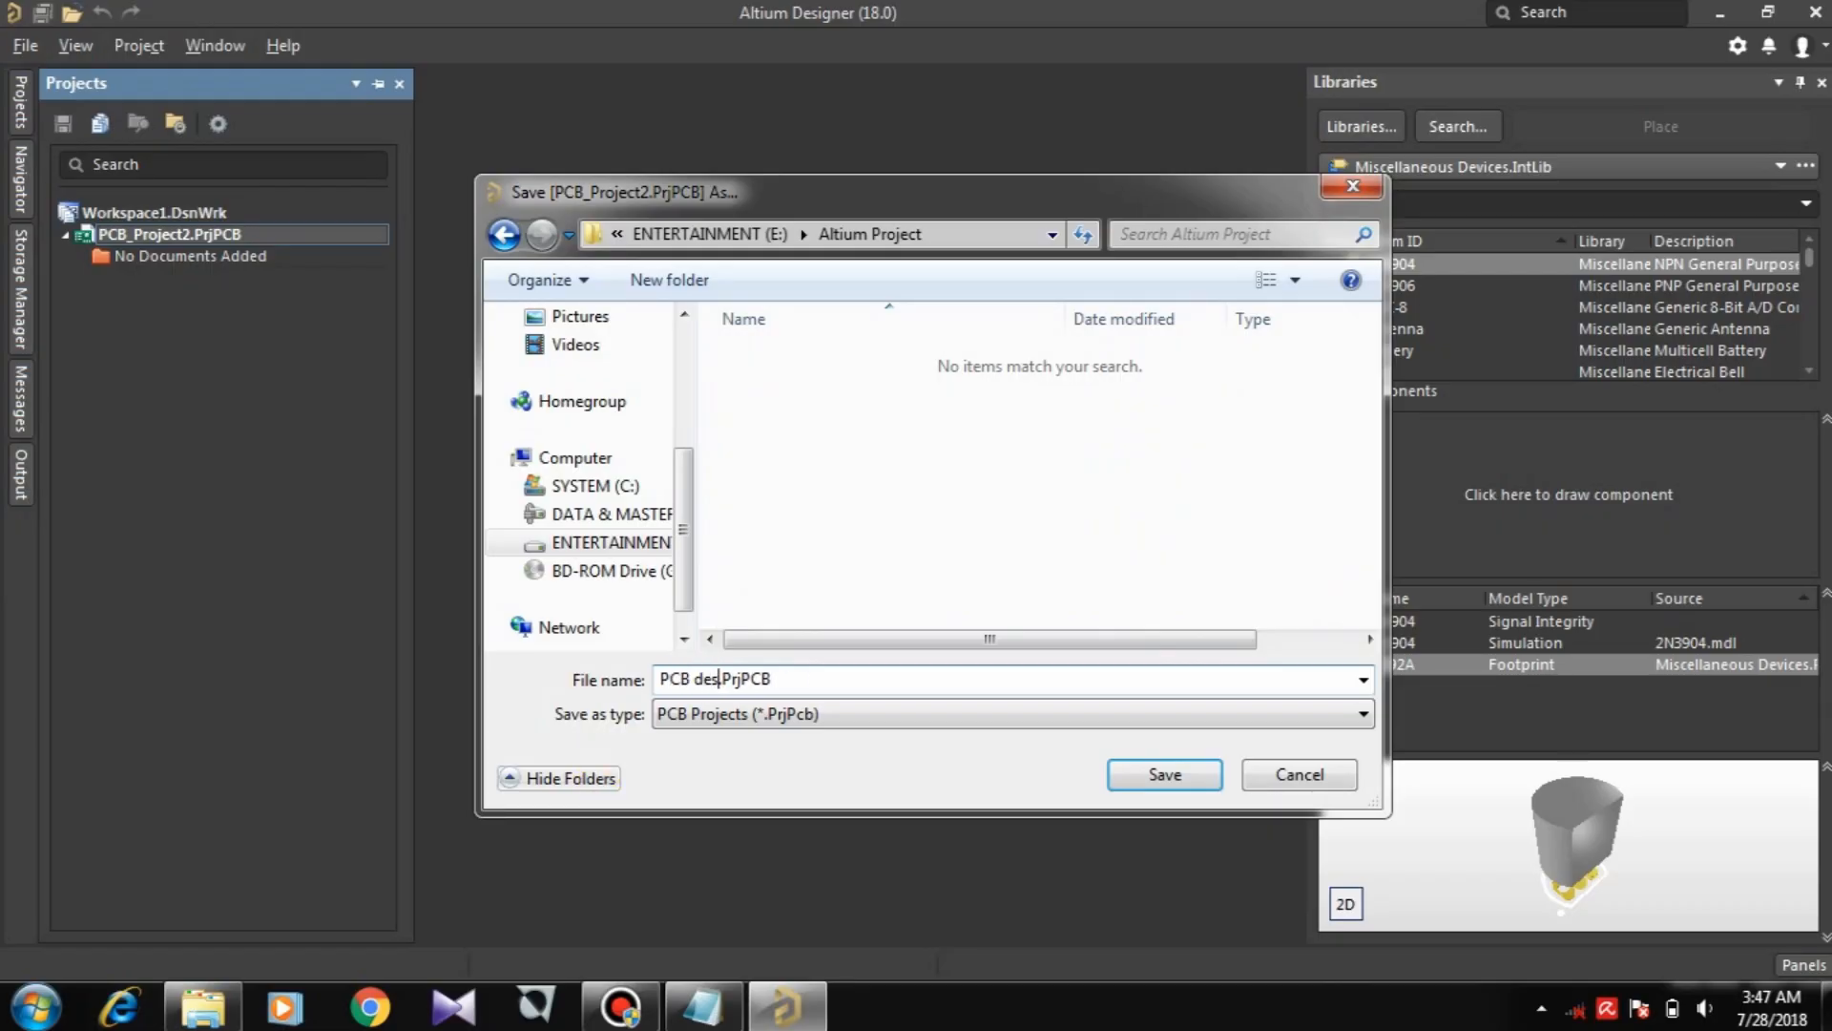
pyautogui.press('BackSpace')
pyautogui.press('BackSpace')
pyautogui.press('BackSpace')
pyautogui.write('design')
pyautogui.press('Return')
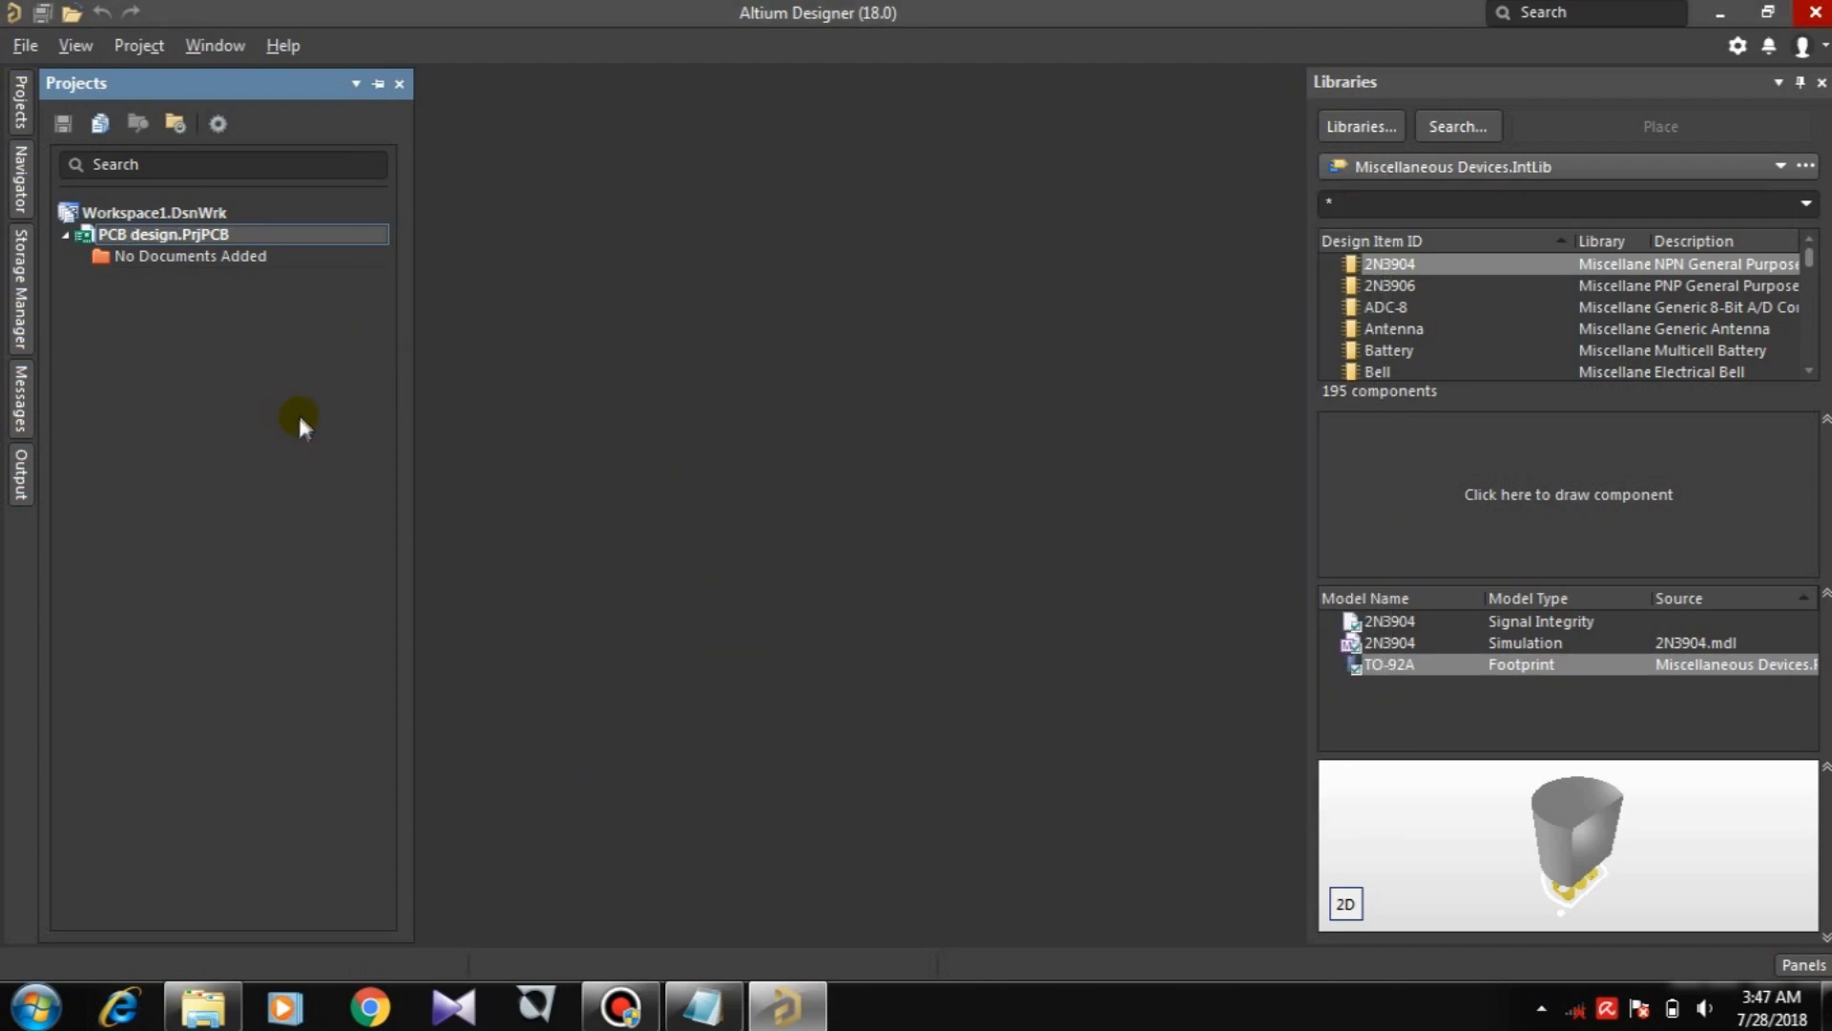
pyautogui.rightClick(151, 381)
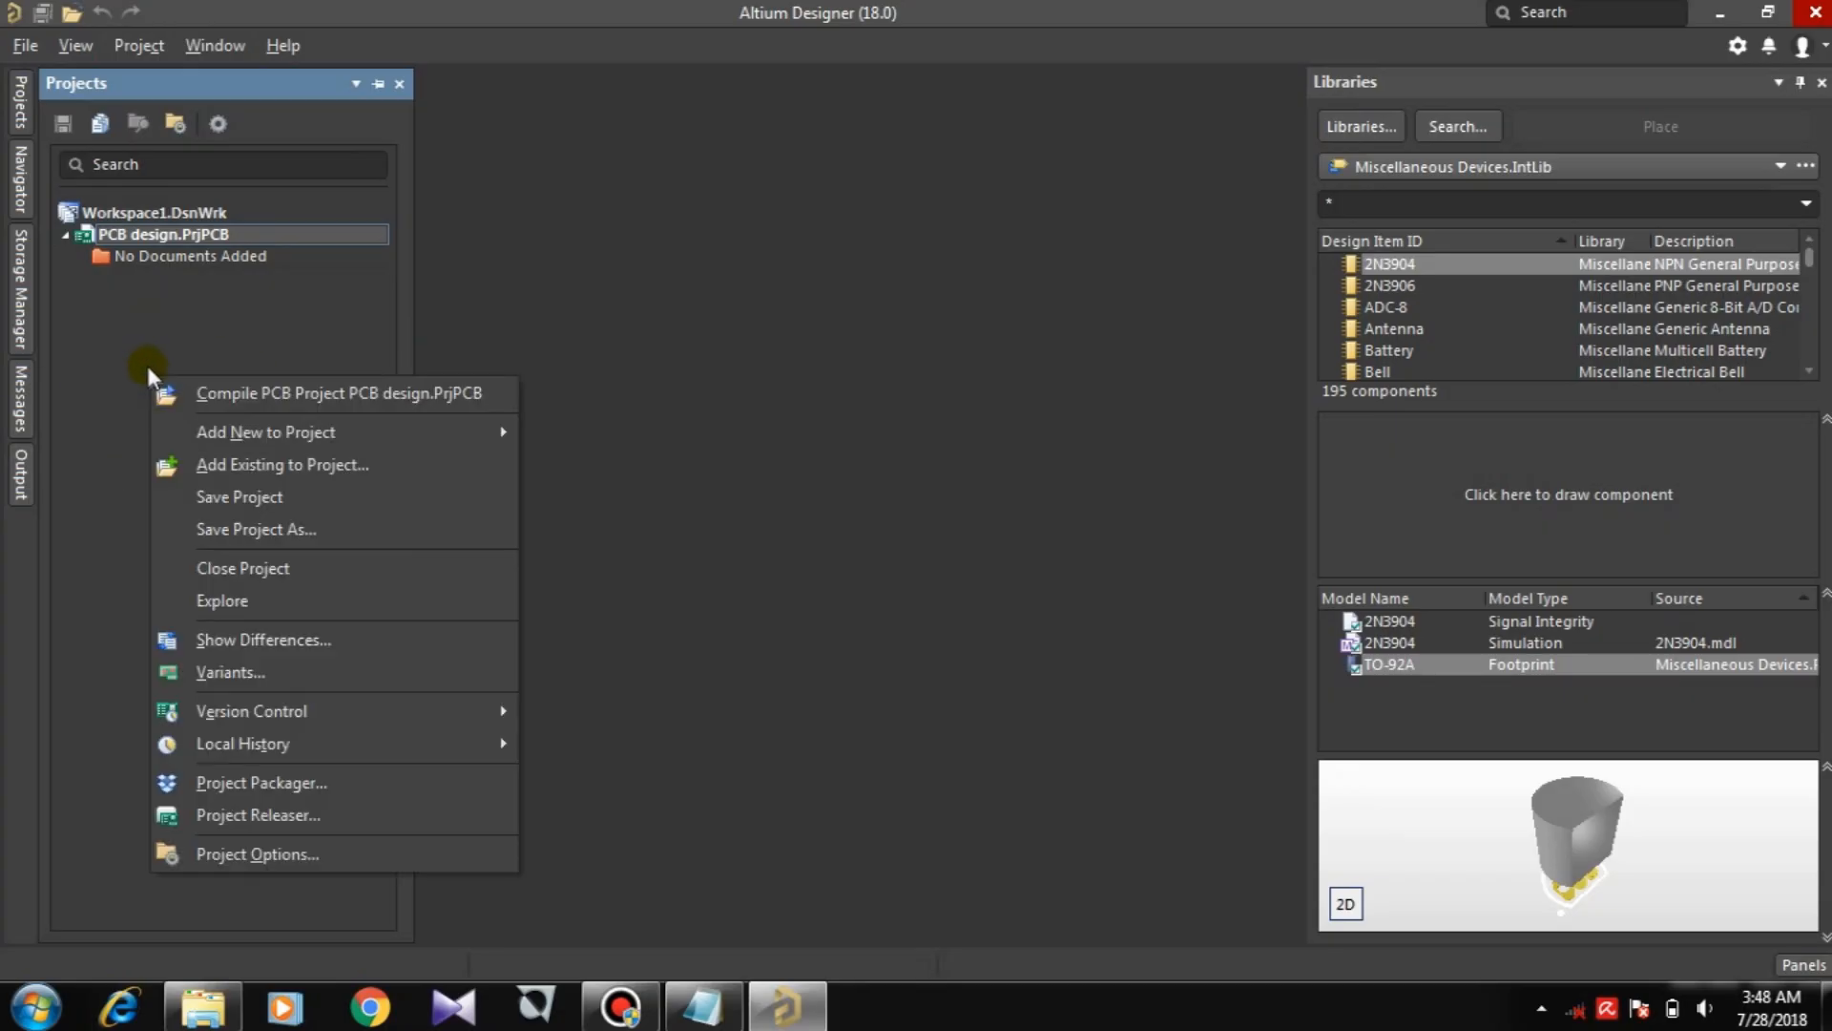
pyautogui.click(222, 430)
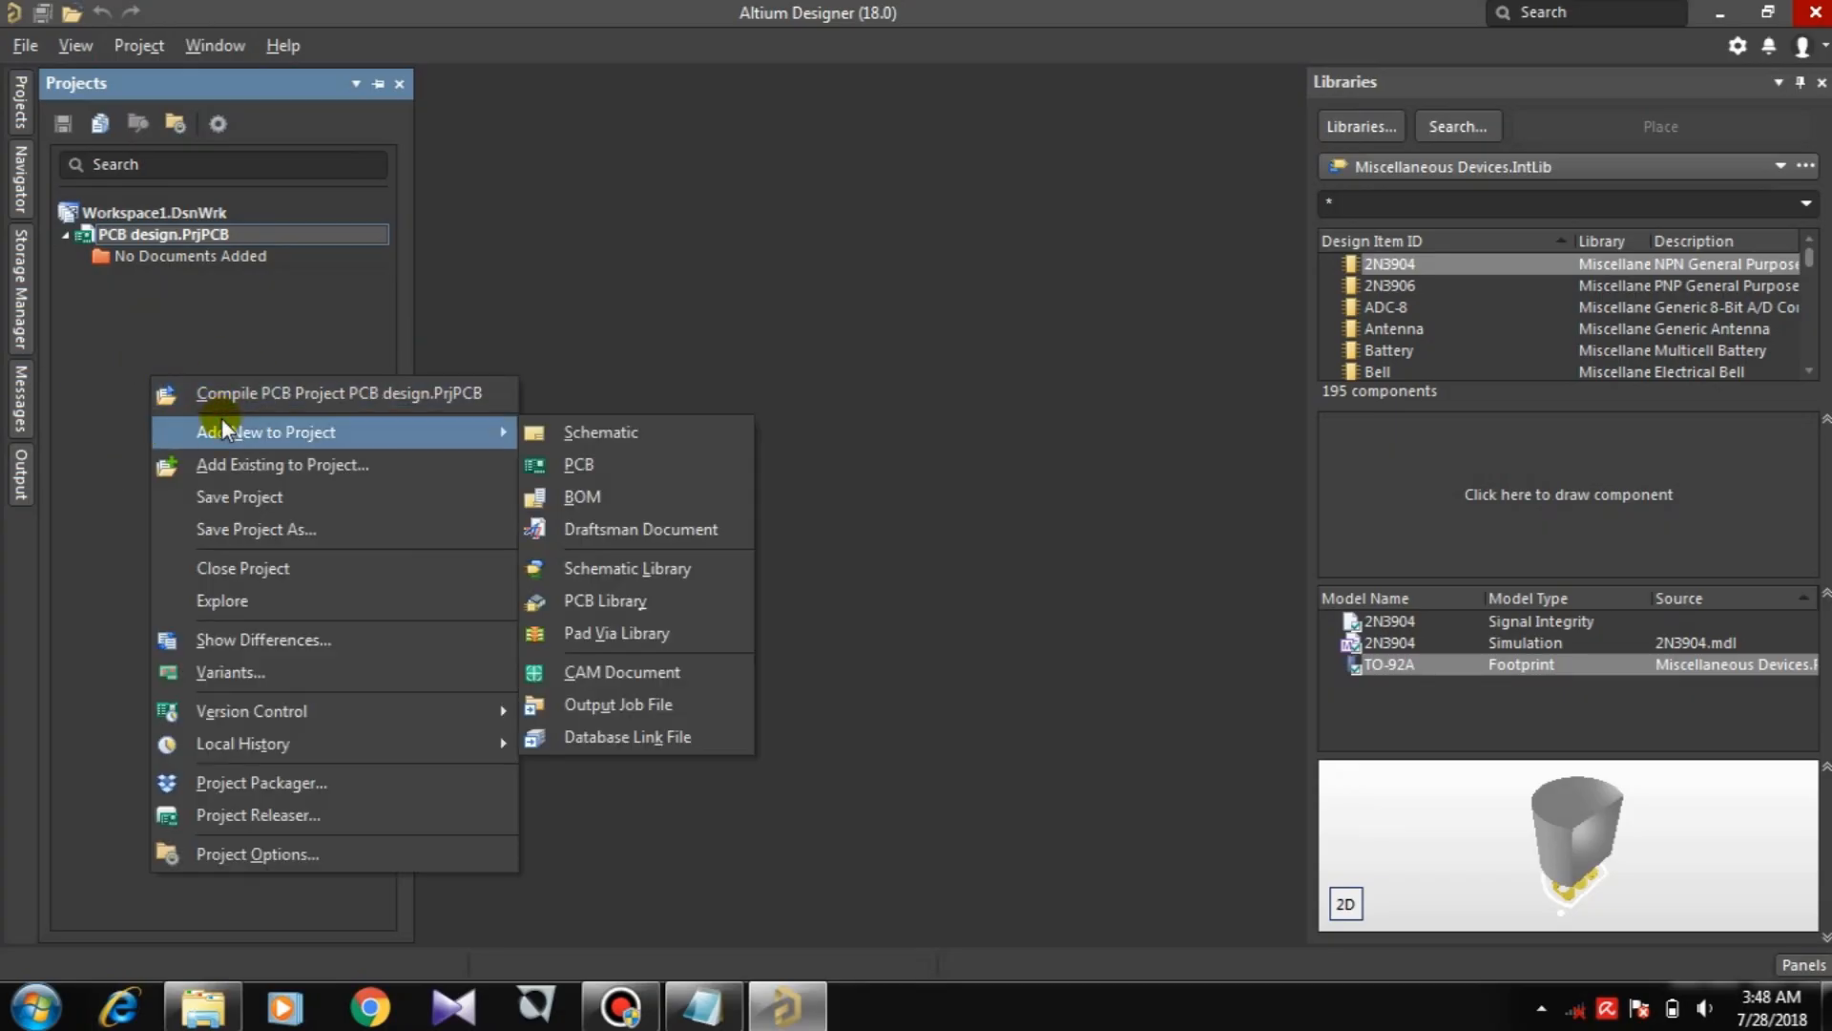
pyautogui.click(99, 422)
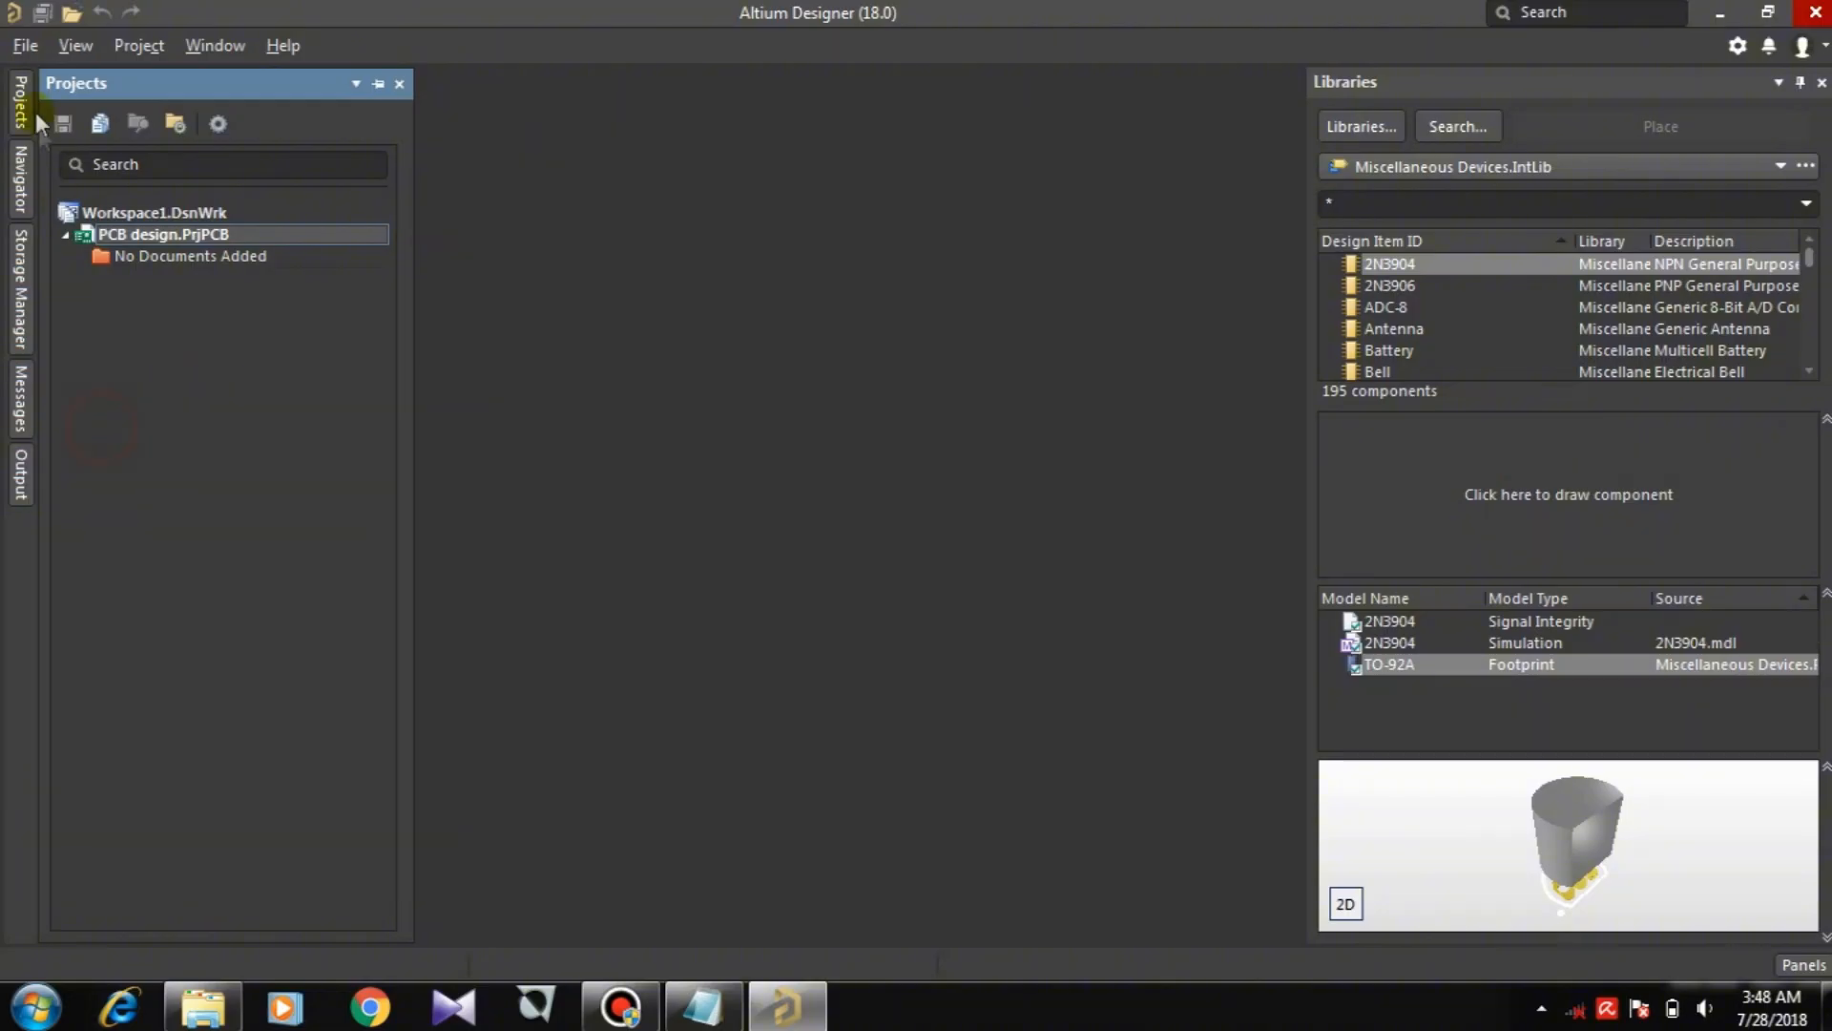
# Step: Add a new blank schematic sheet to the PCB design project and bring the sheet into focus
pyautogui.click(27, 48)
pyautogui.moveTo(84, 75)
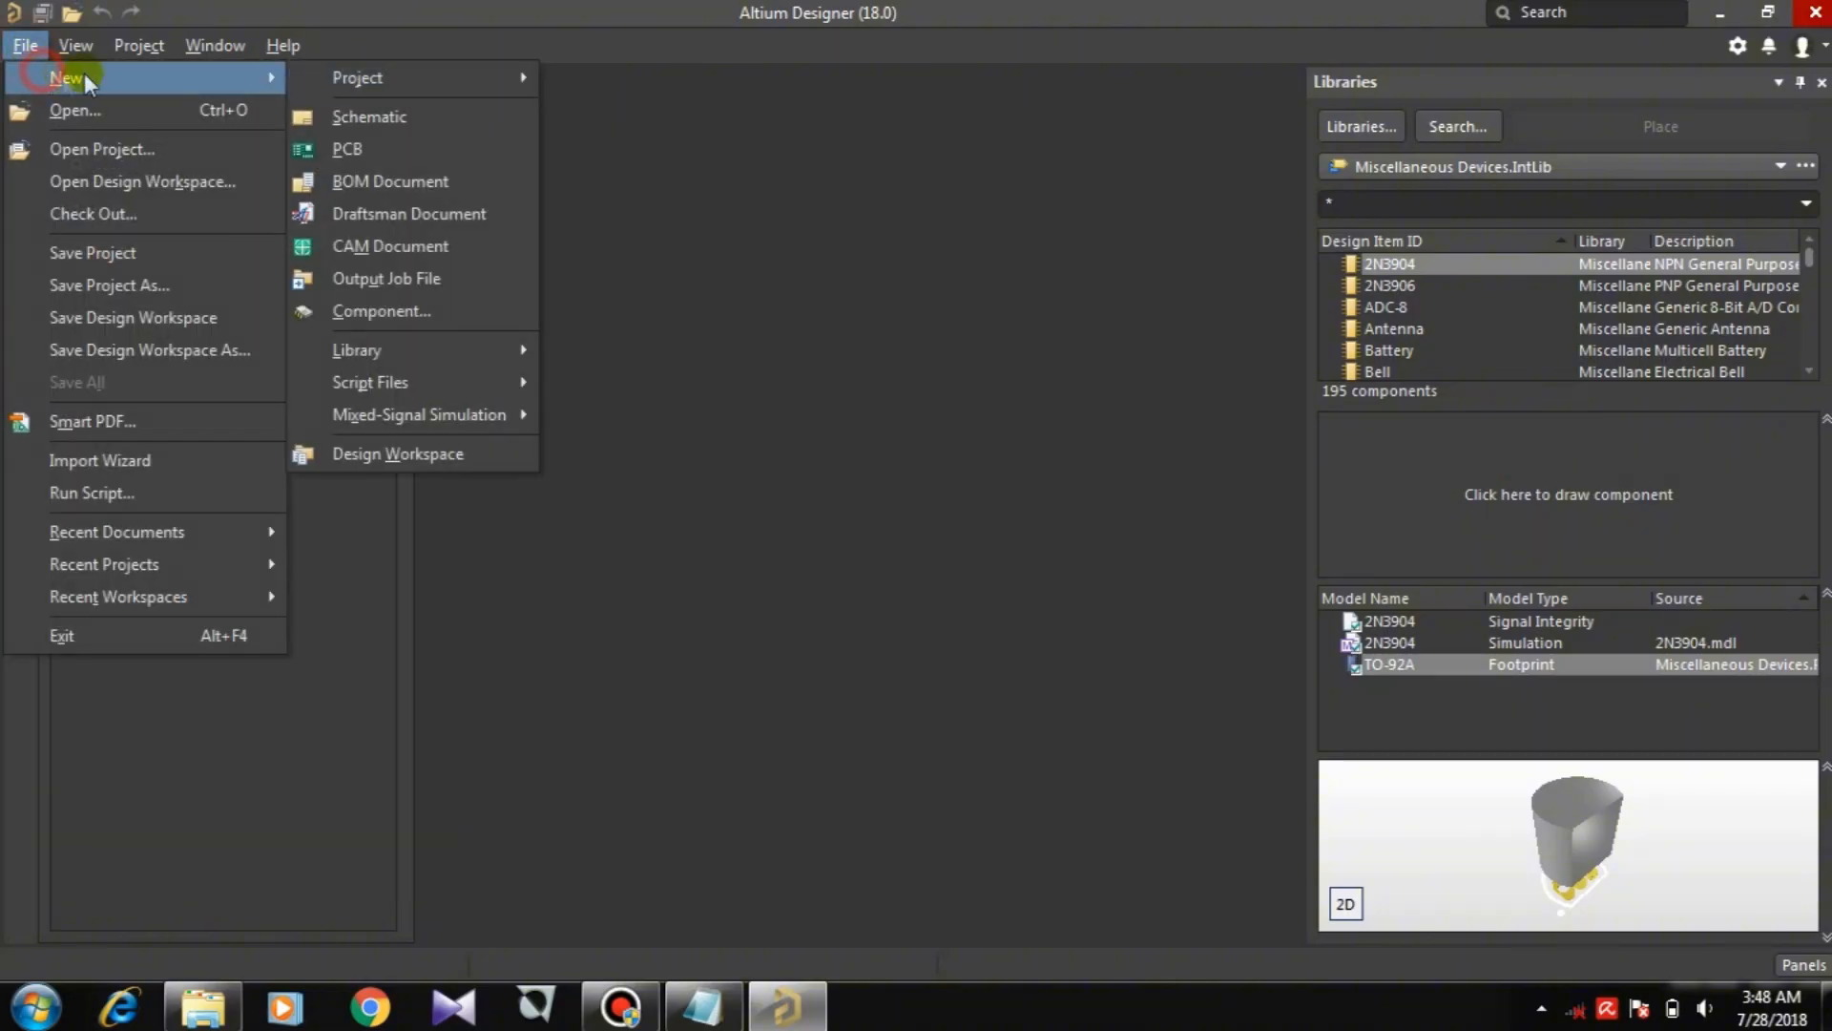
pyautogui.click(429, 124)
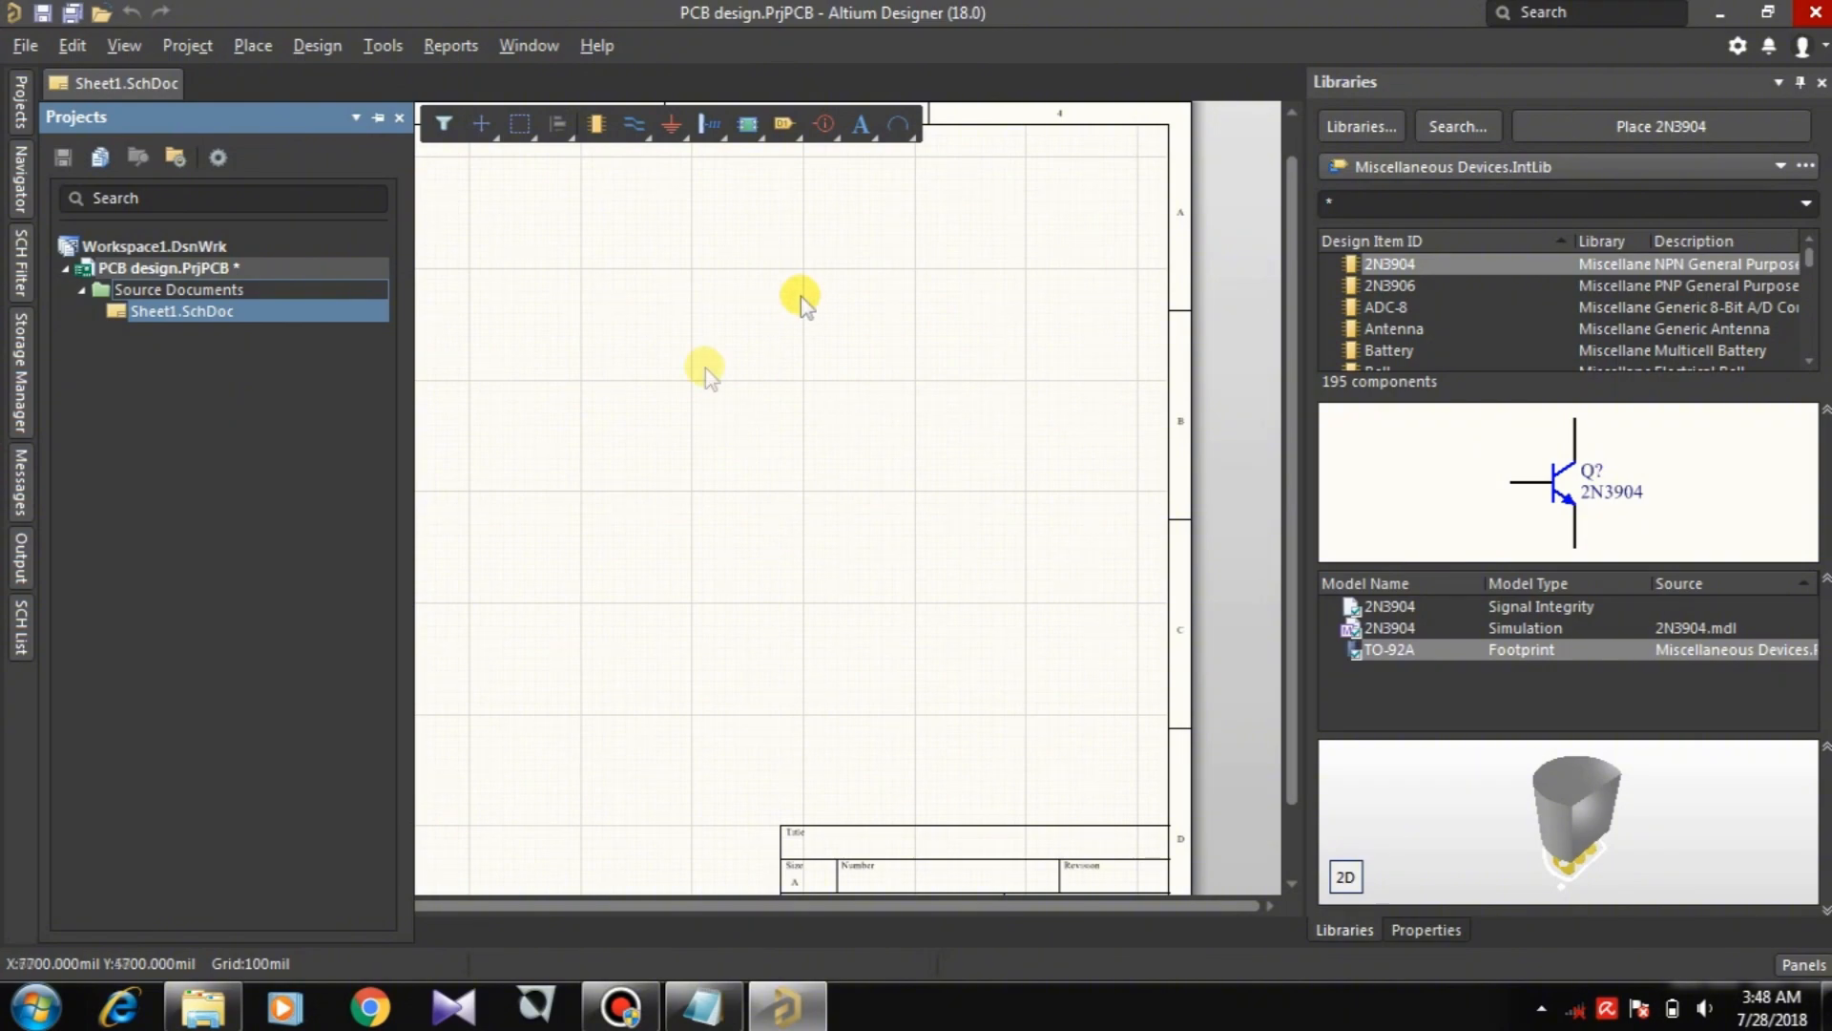
pyautogui.click(818, 399)
pyautogui.rightClick(585, 386)
pyautogui.moveTo(585, 391); pyautogui.dragTo(516, 377, button='right')
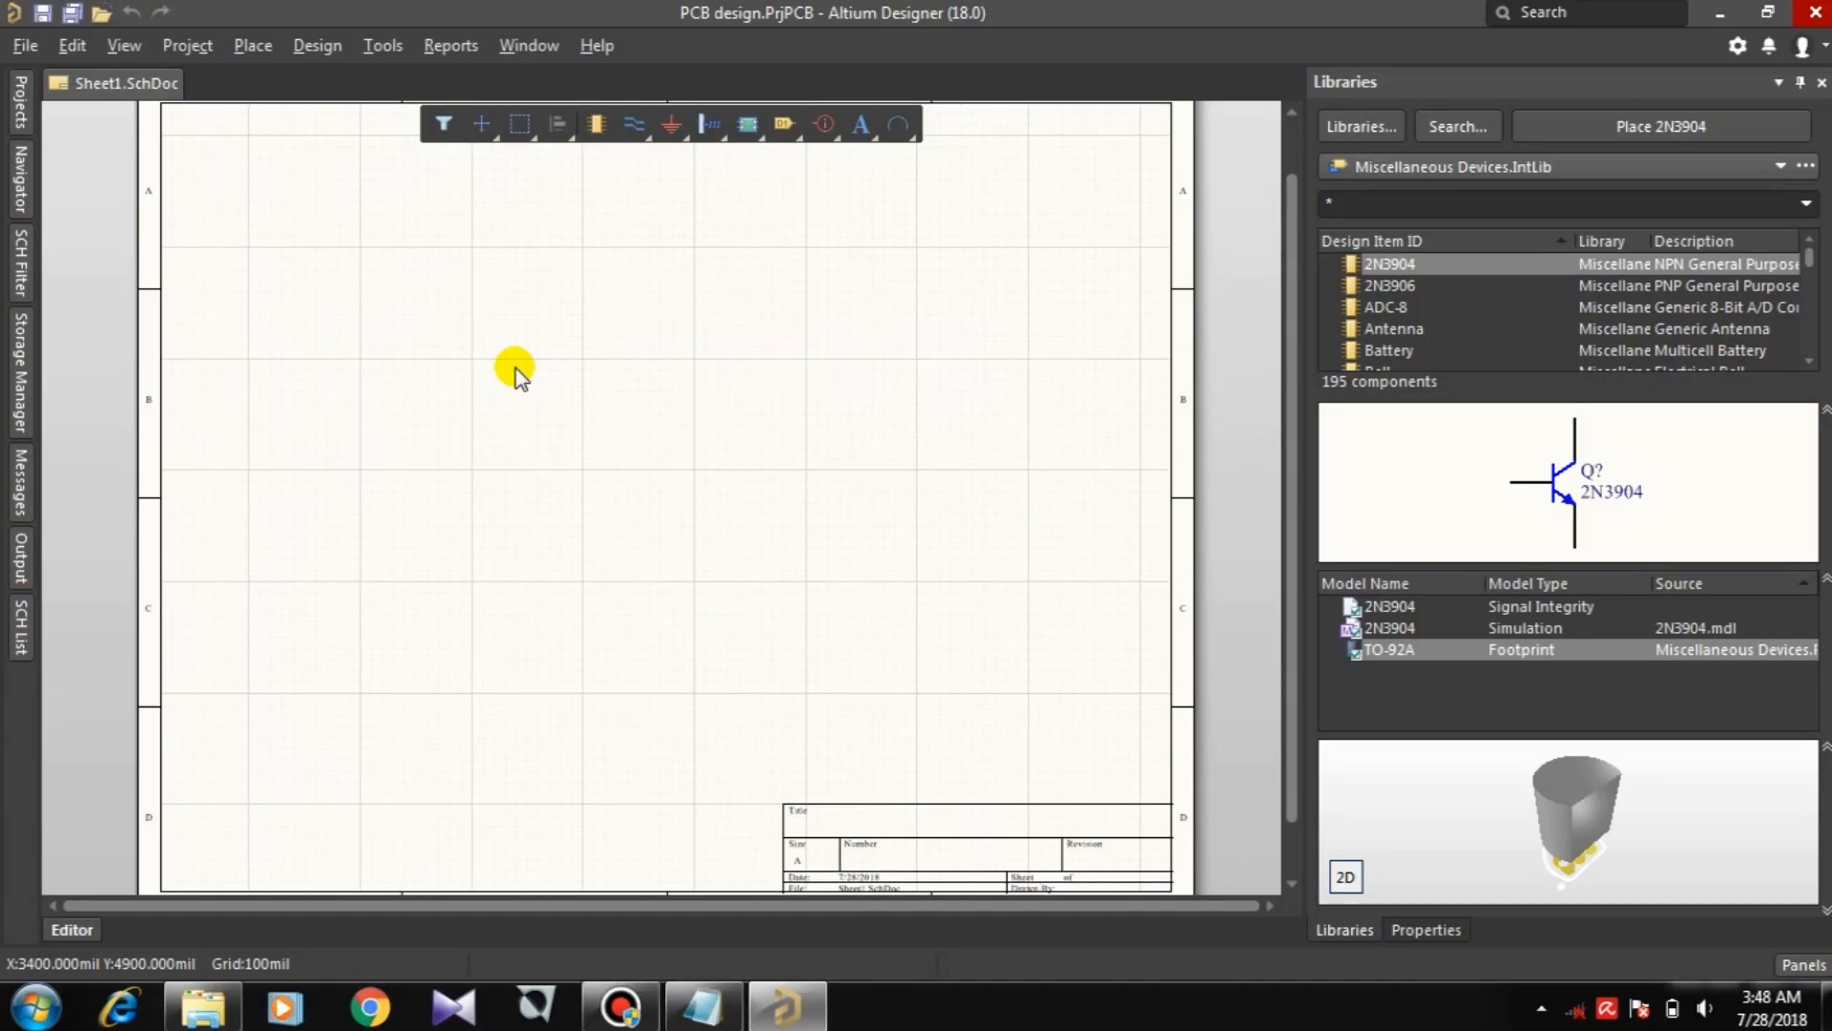
pyautogui.keyDown('ctrl'); pyautogui.scroll(3, 515, 375); pyautogui.keyUp('ctrl')
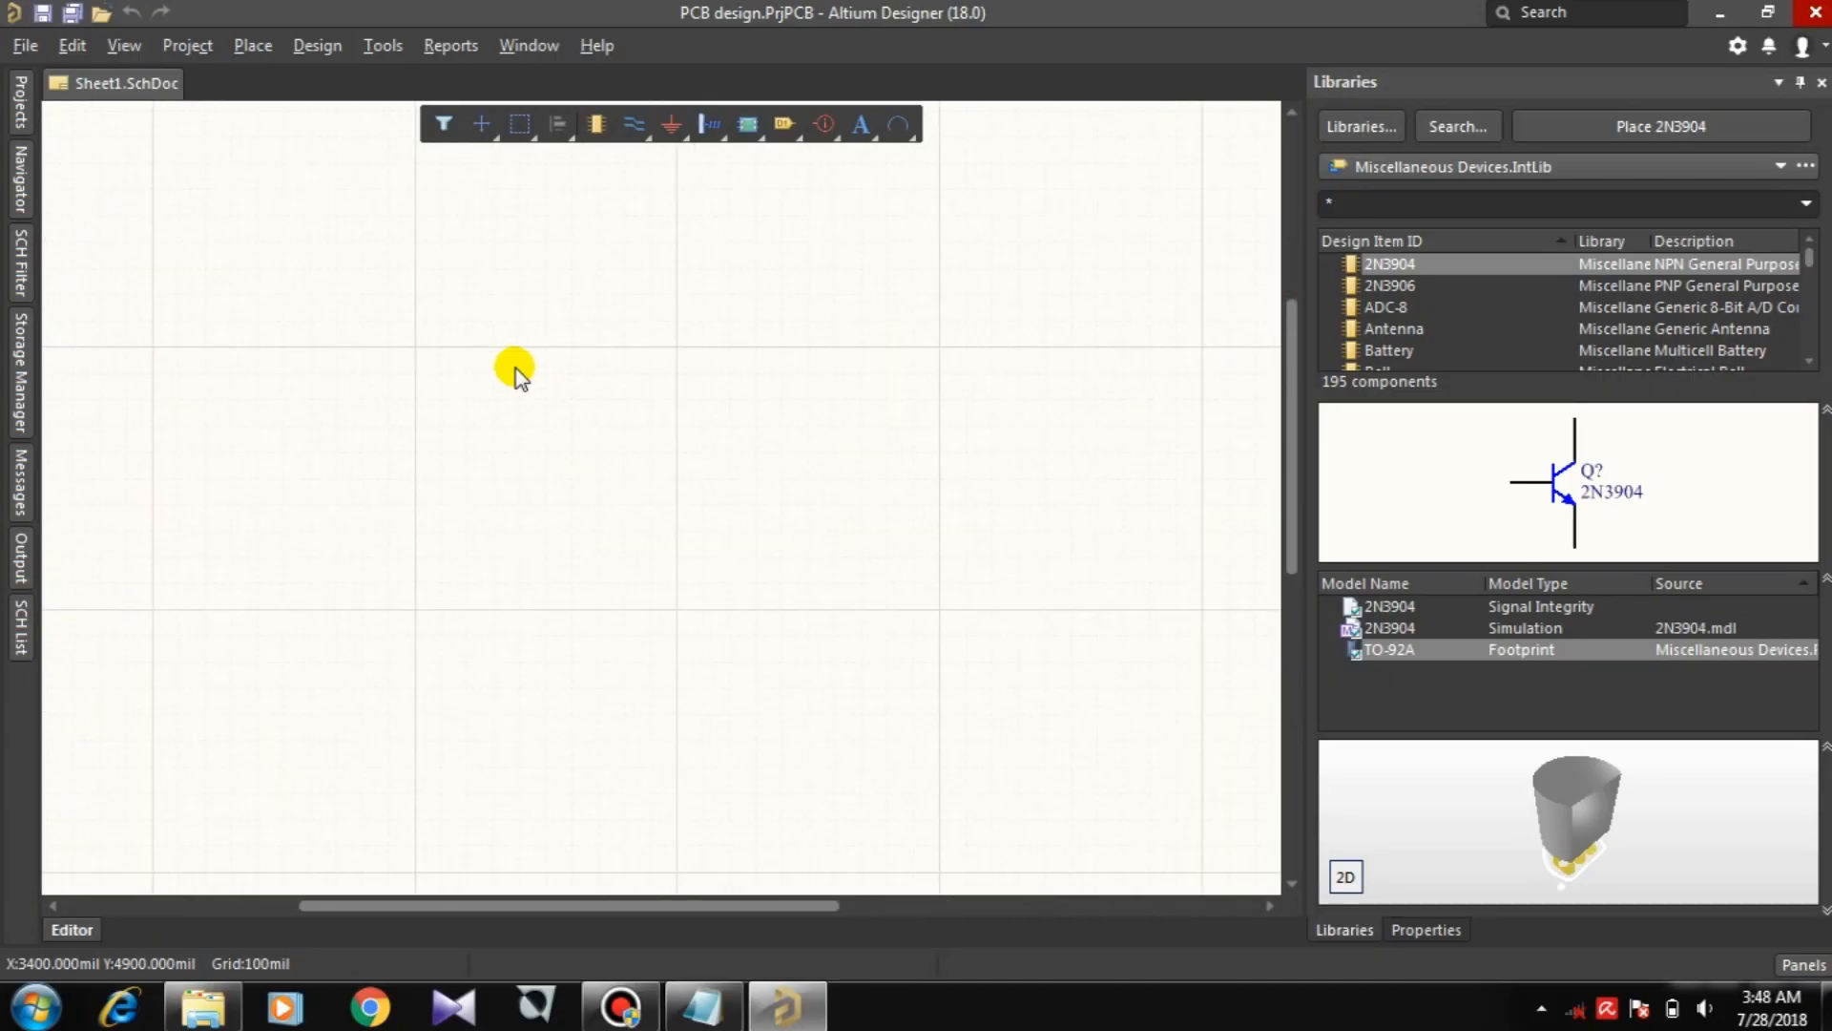
pyautogui.hotkey('ctrl', 'pagedown')
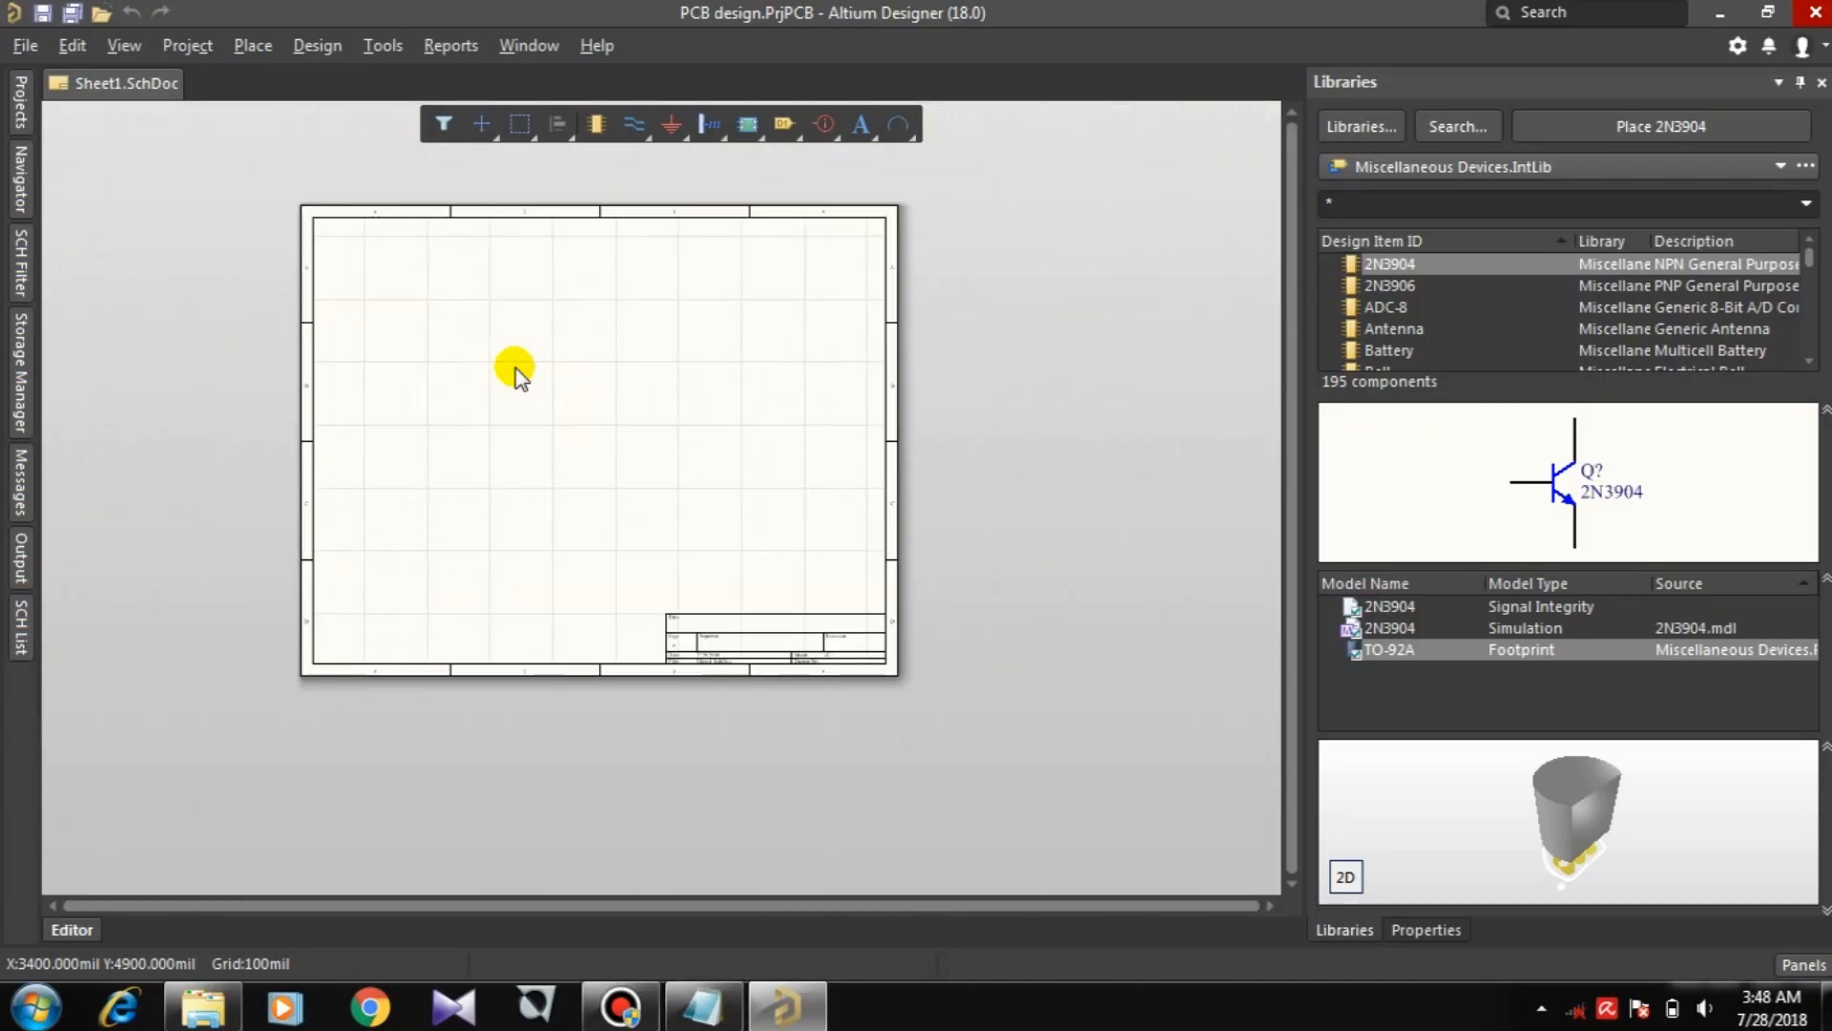
pyautogui.keyDown('ctrl'); pyautogui.scroll(2, 515, 375); pyautogui.keyUp('ctrl')
pyautogui.keyDown('ctrl'); pyautogui.scroll(-2, 516, 375); pyautogui.keyUp('ctrl')
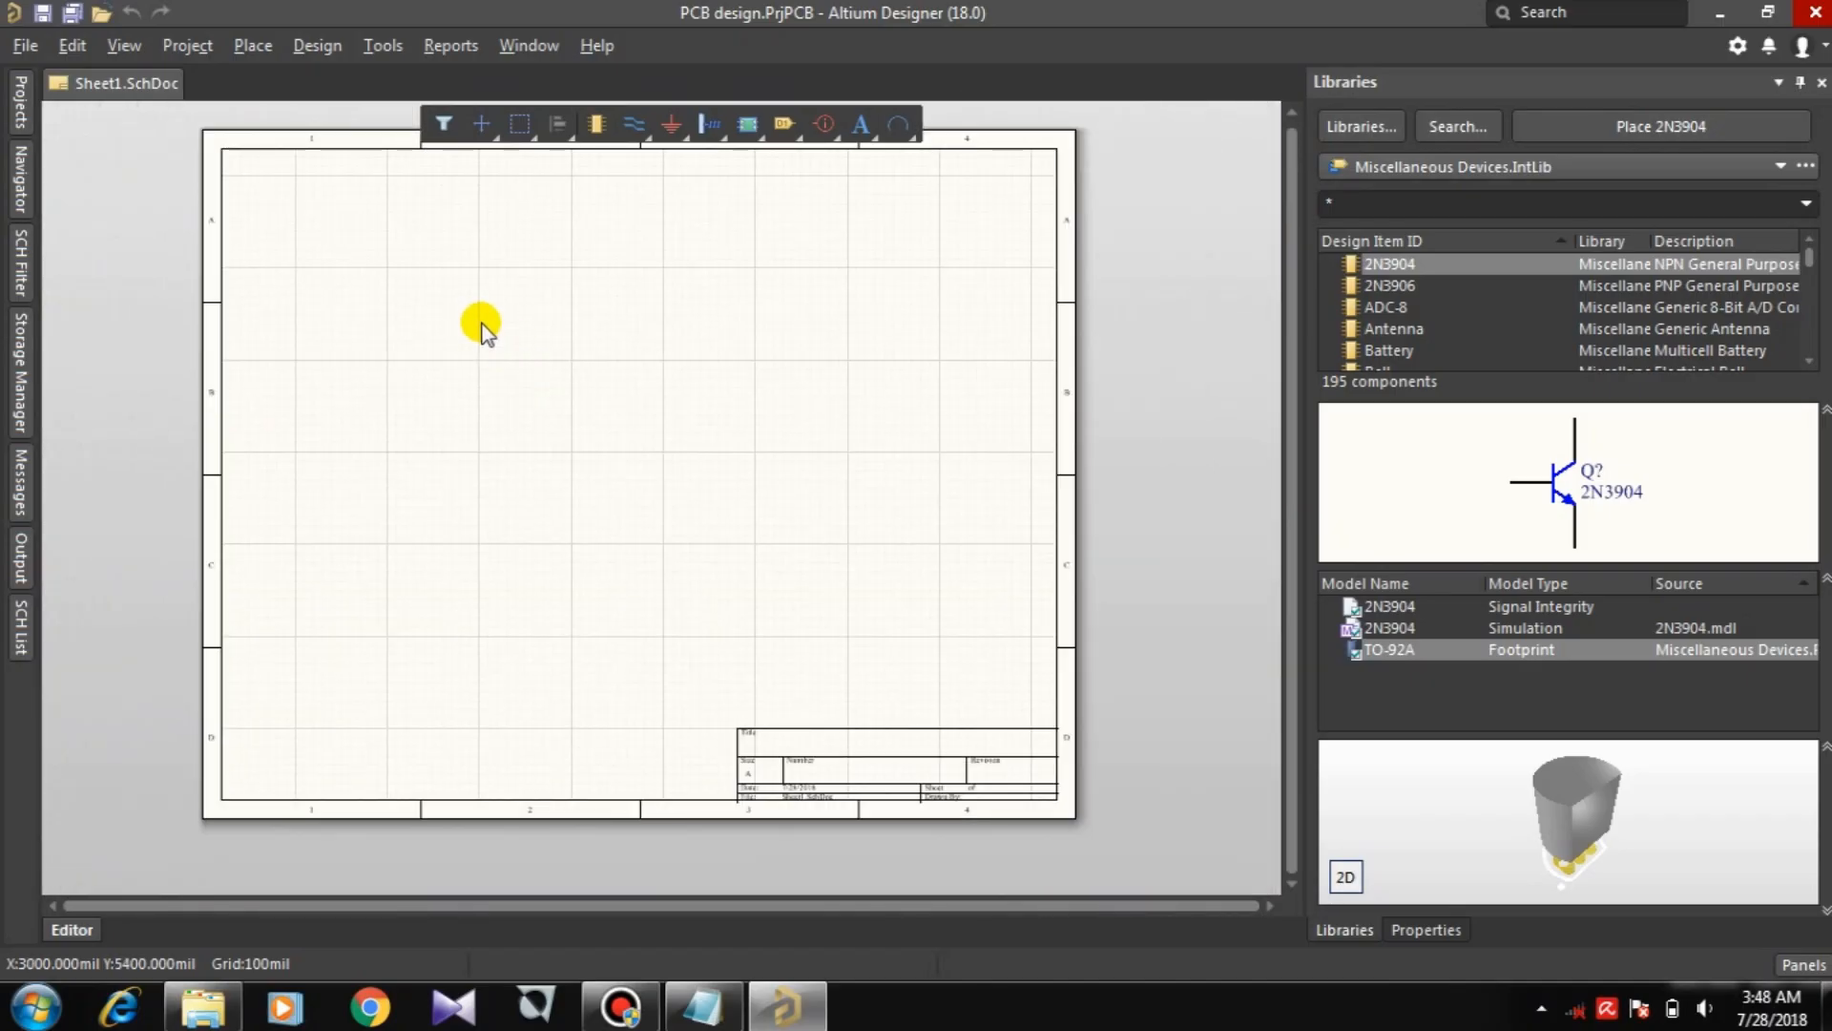
# Step: Start saving Sheet1.SchDoc under a new name and open the Altium Project folder on the ENTERTAINMENT (E:) drive
pyautogui.click(23, 103)
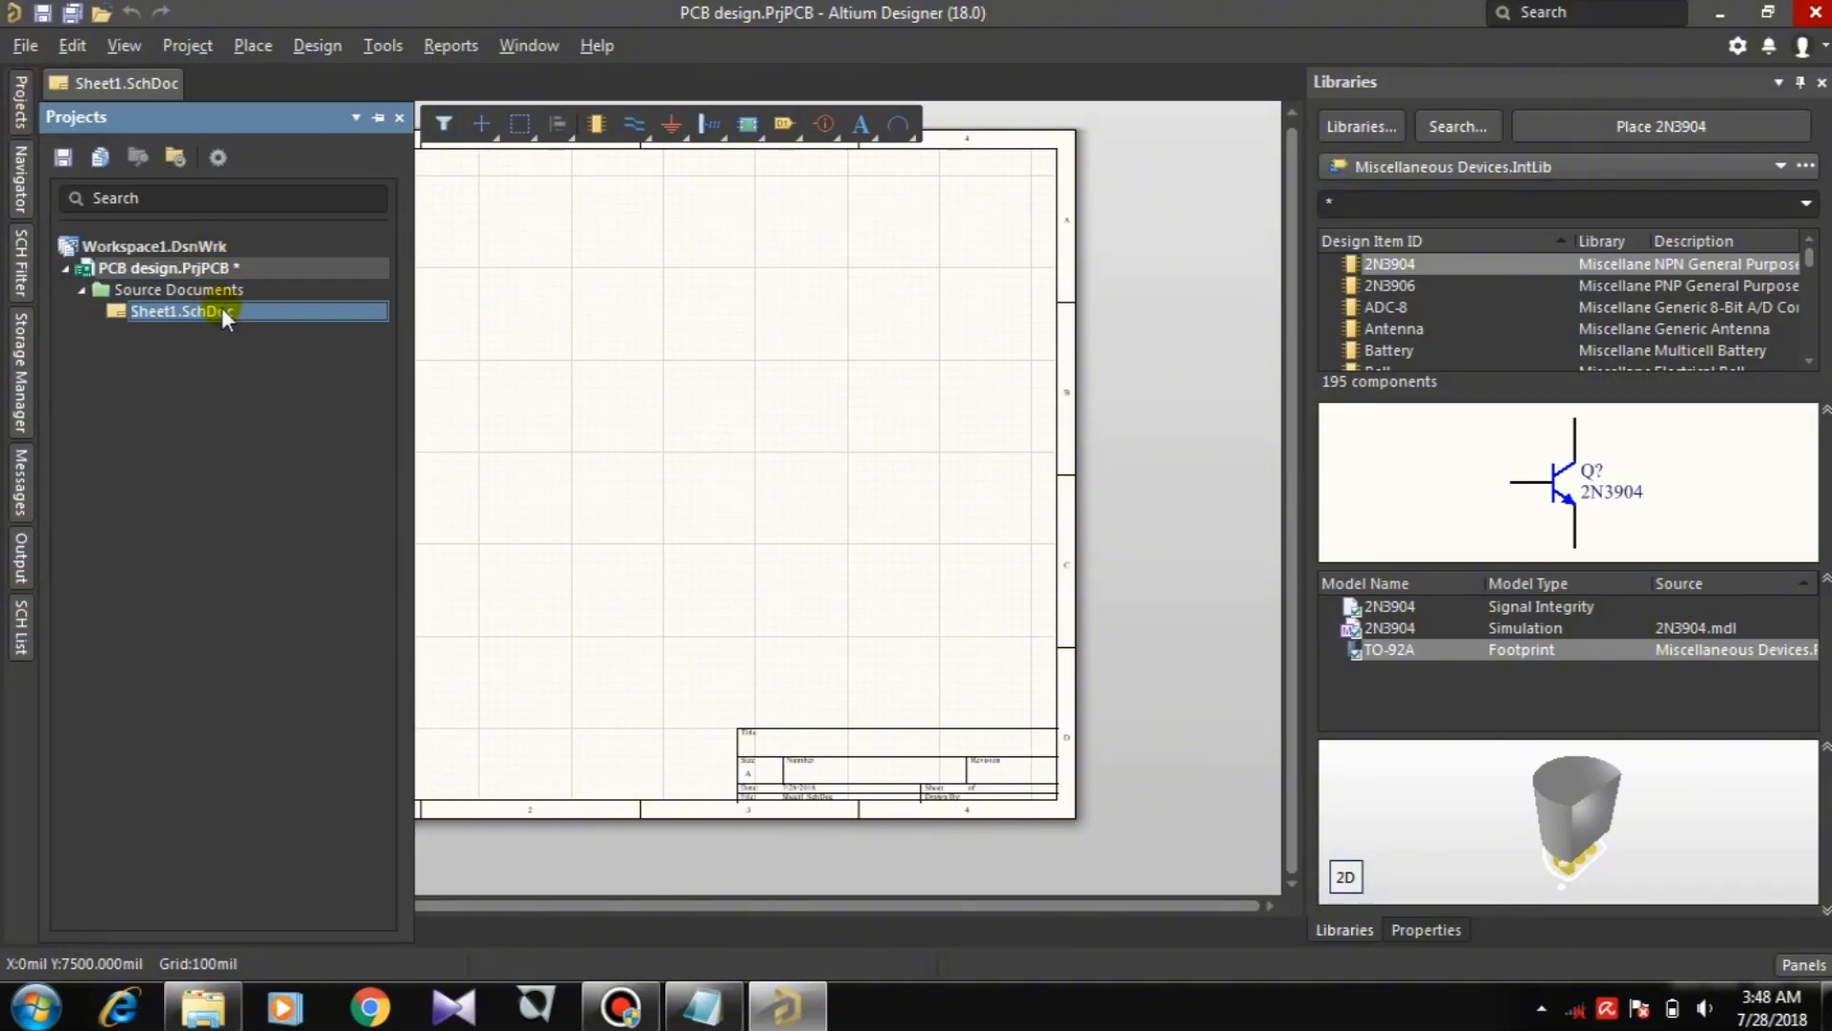
pyautogui.rightClick(222, 308)
pyautogui.click(321, 428)
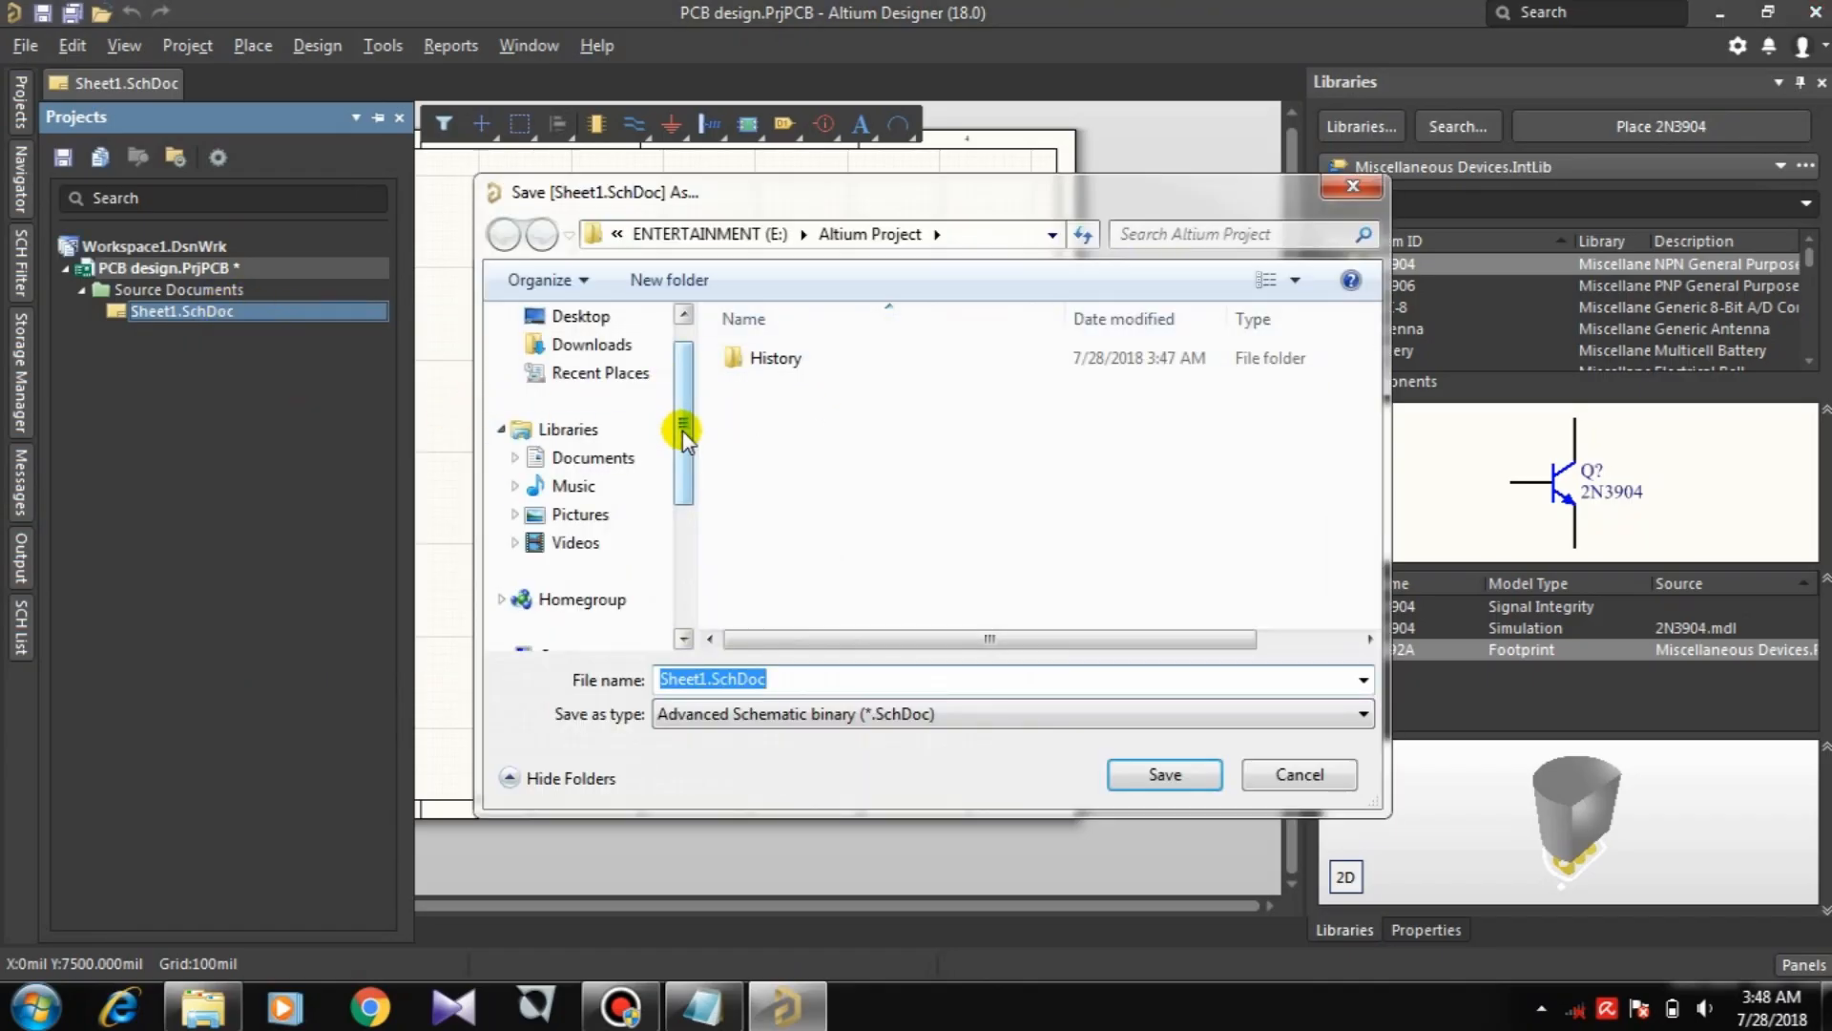
pyautogui.moveTo(684, 470); pyautogui.dragTo(678, 568)
pyautogui.click(614, 514)
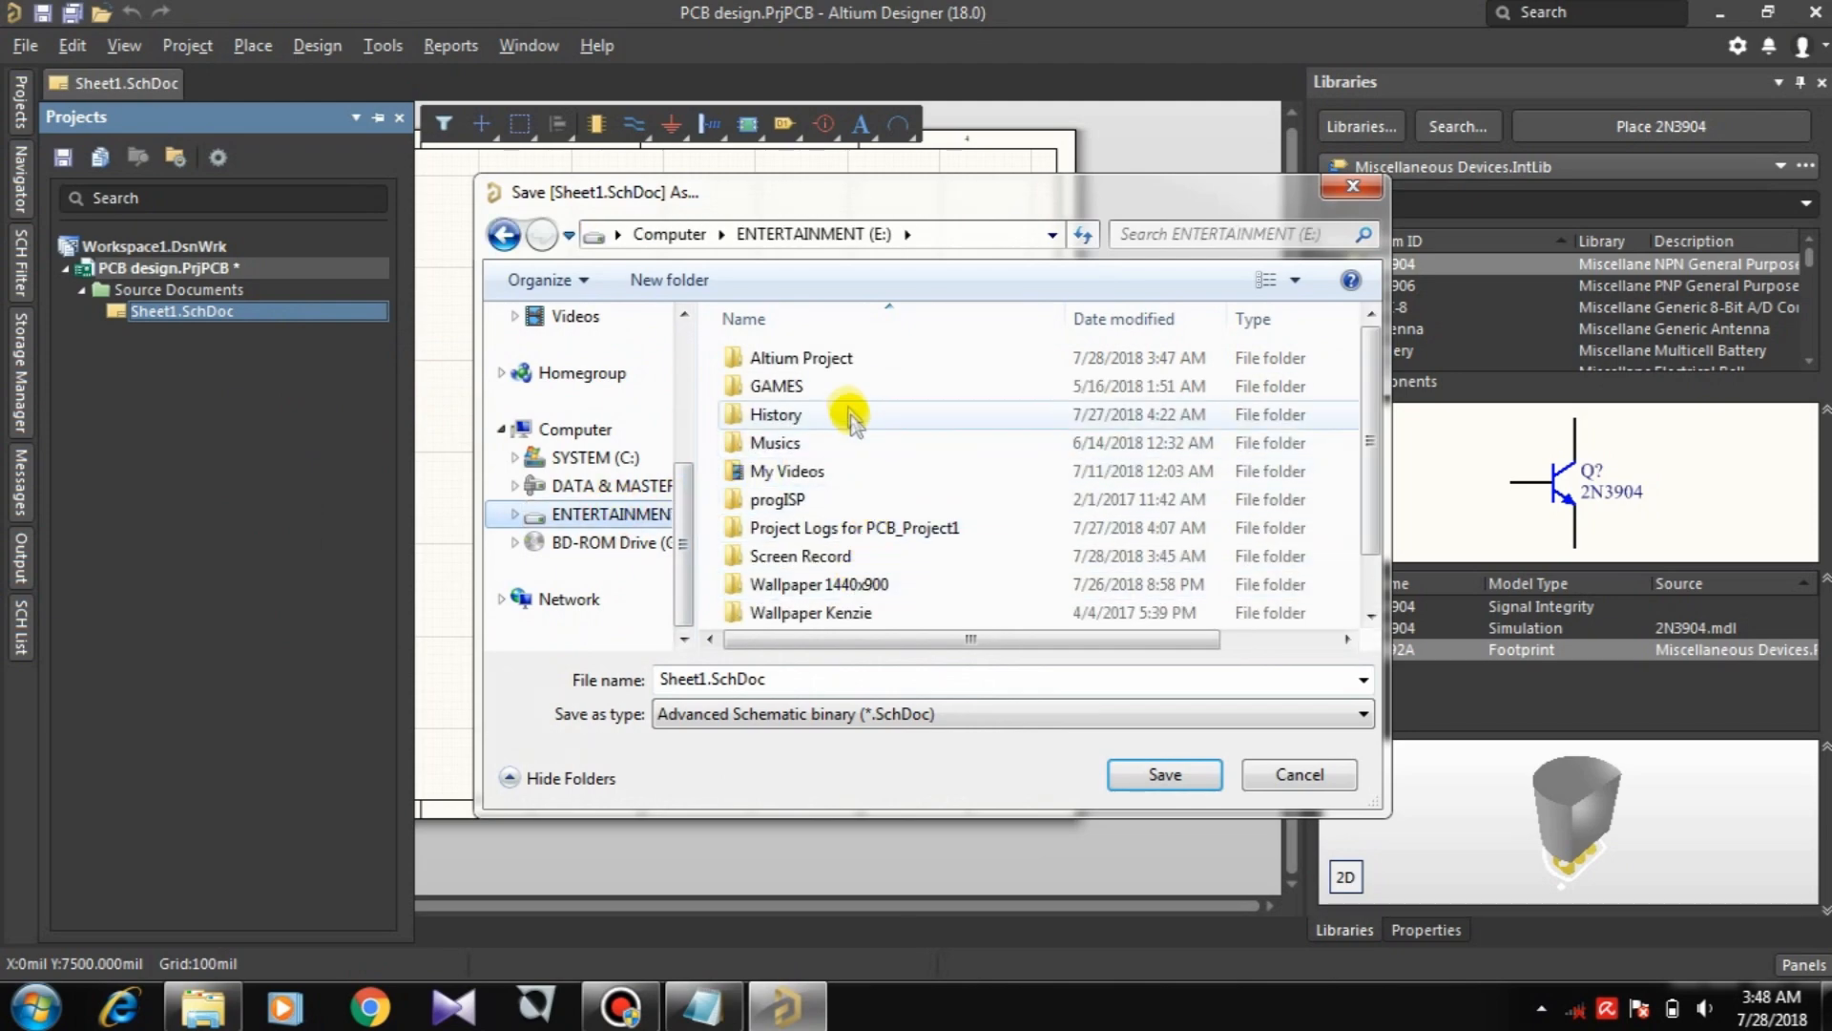
pyautogui.doubleClick(820, 357)
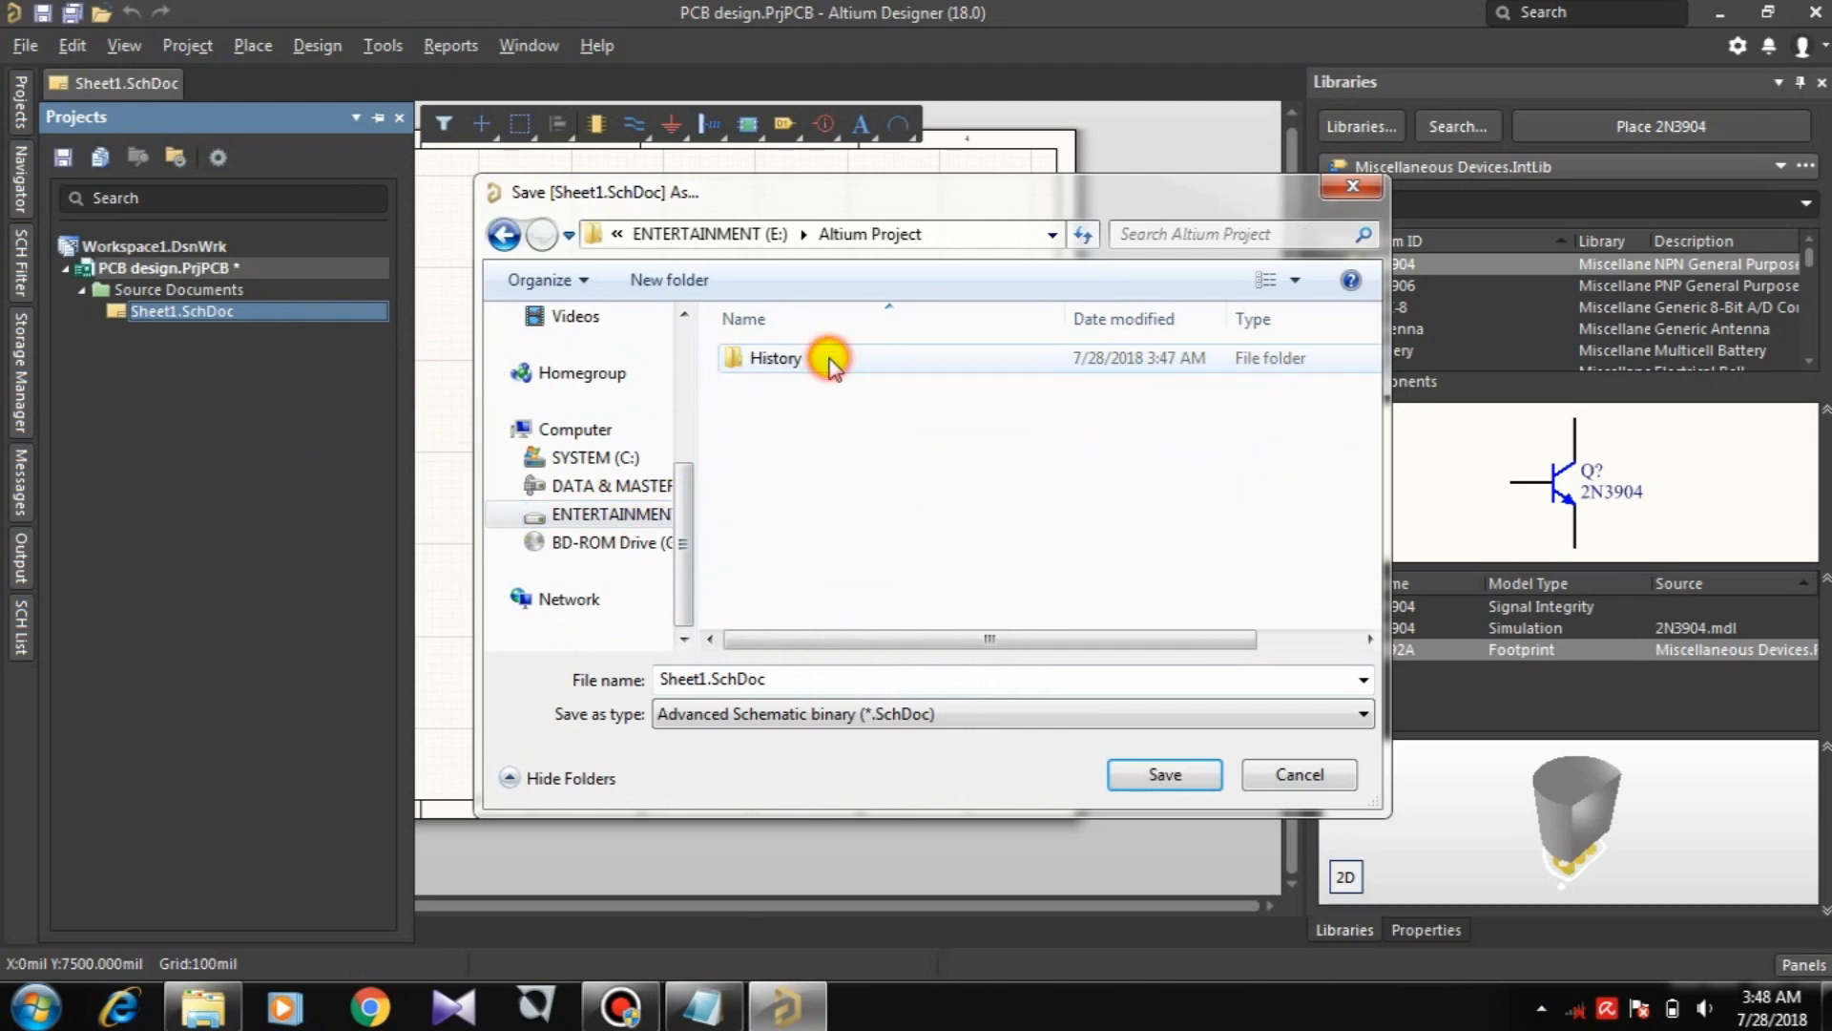
# Step: Name the schematic file Schema1.SchDoc and save it in the Altium Project folder
pyautogui.click(814, 674)
pyautogui.click(705, 674)
pyautogui.moveTo(707, 674); pyautogui.dragTo(618, 680)
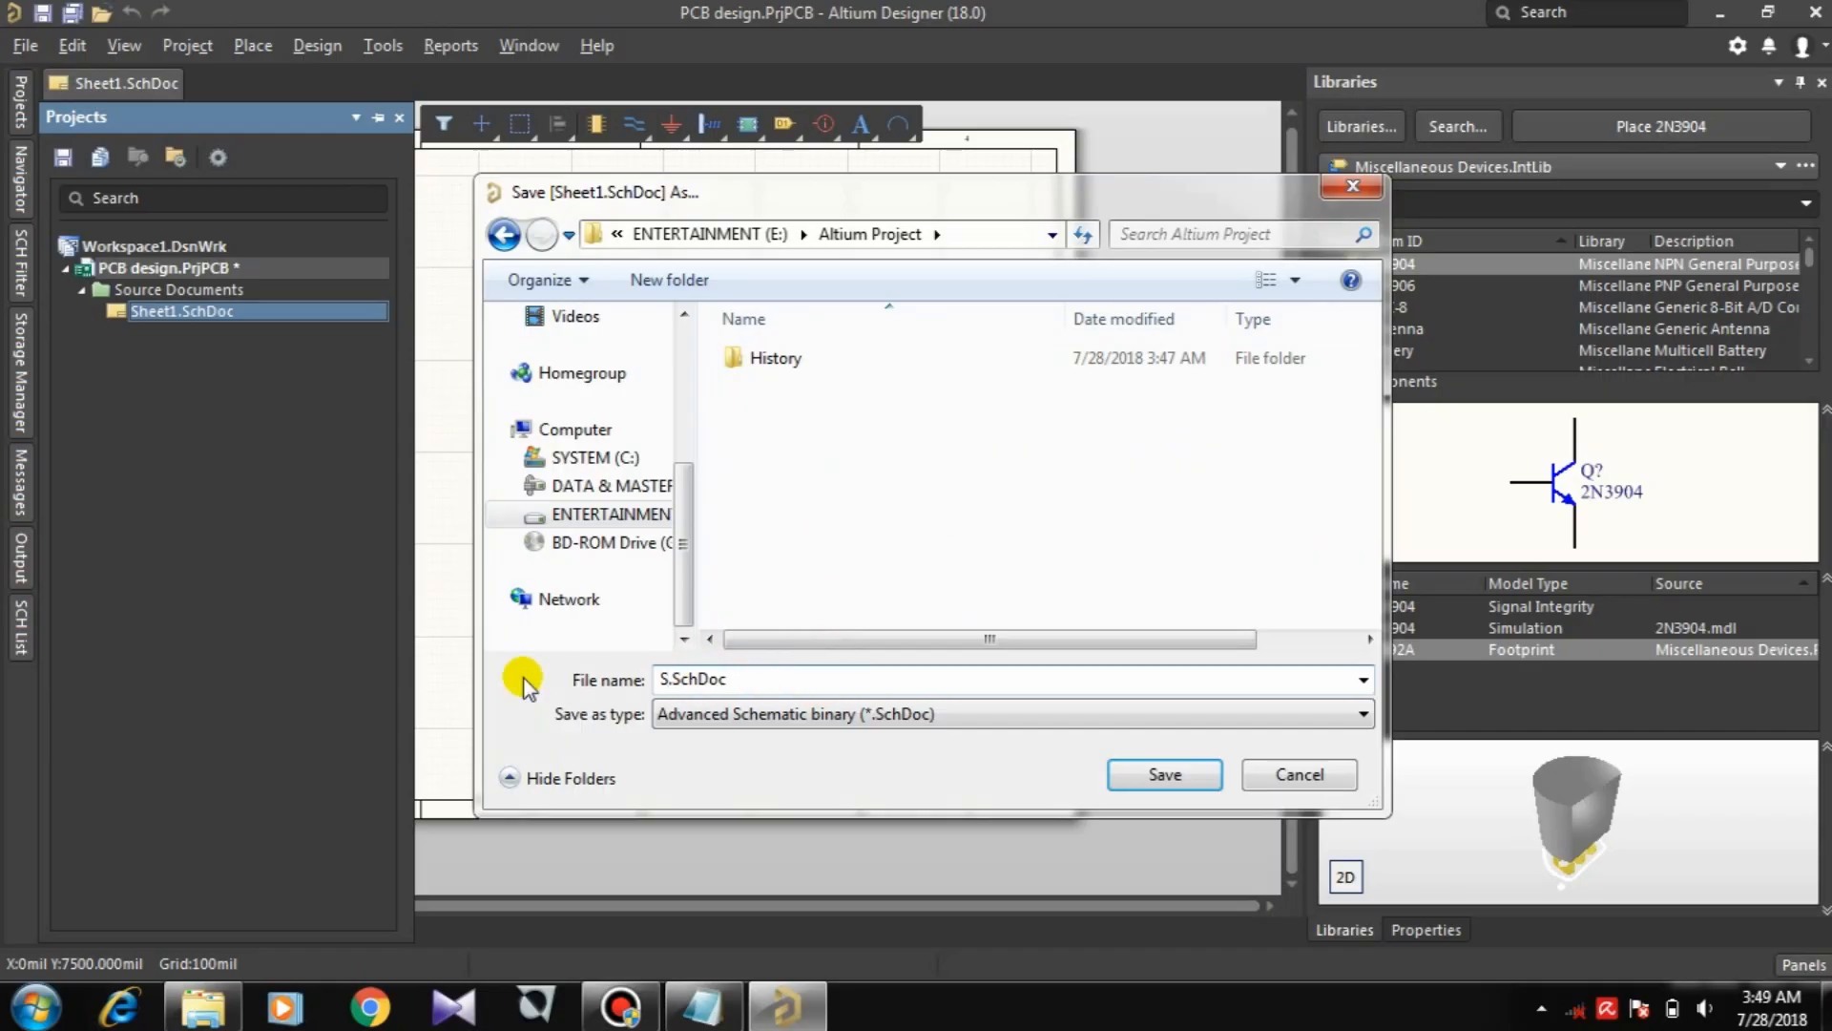
pyautogui.write('Schema1')
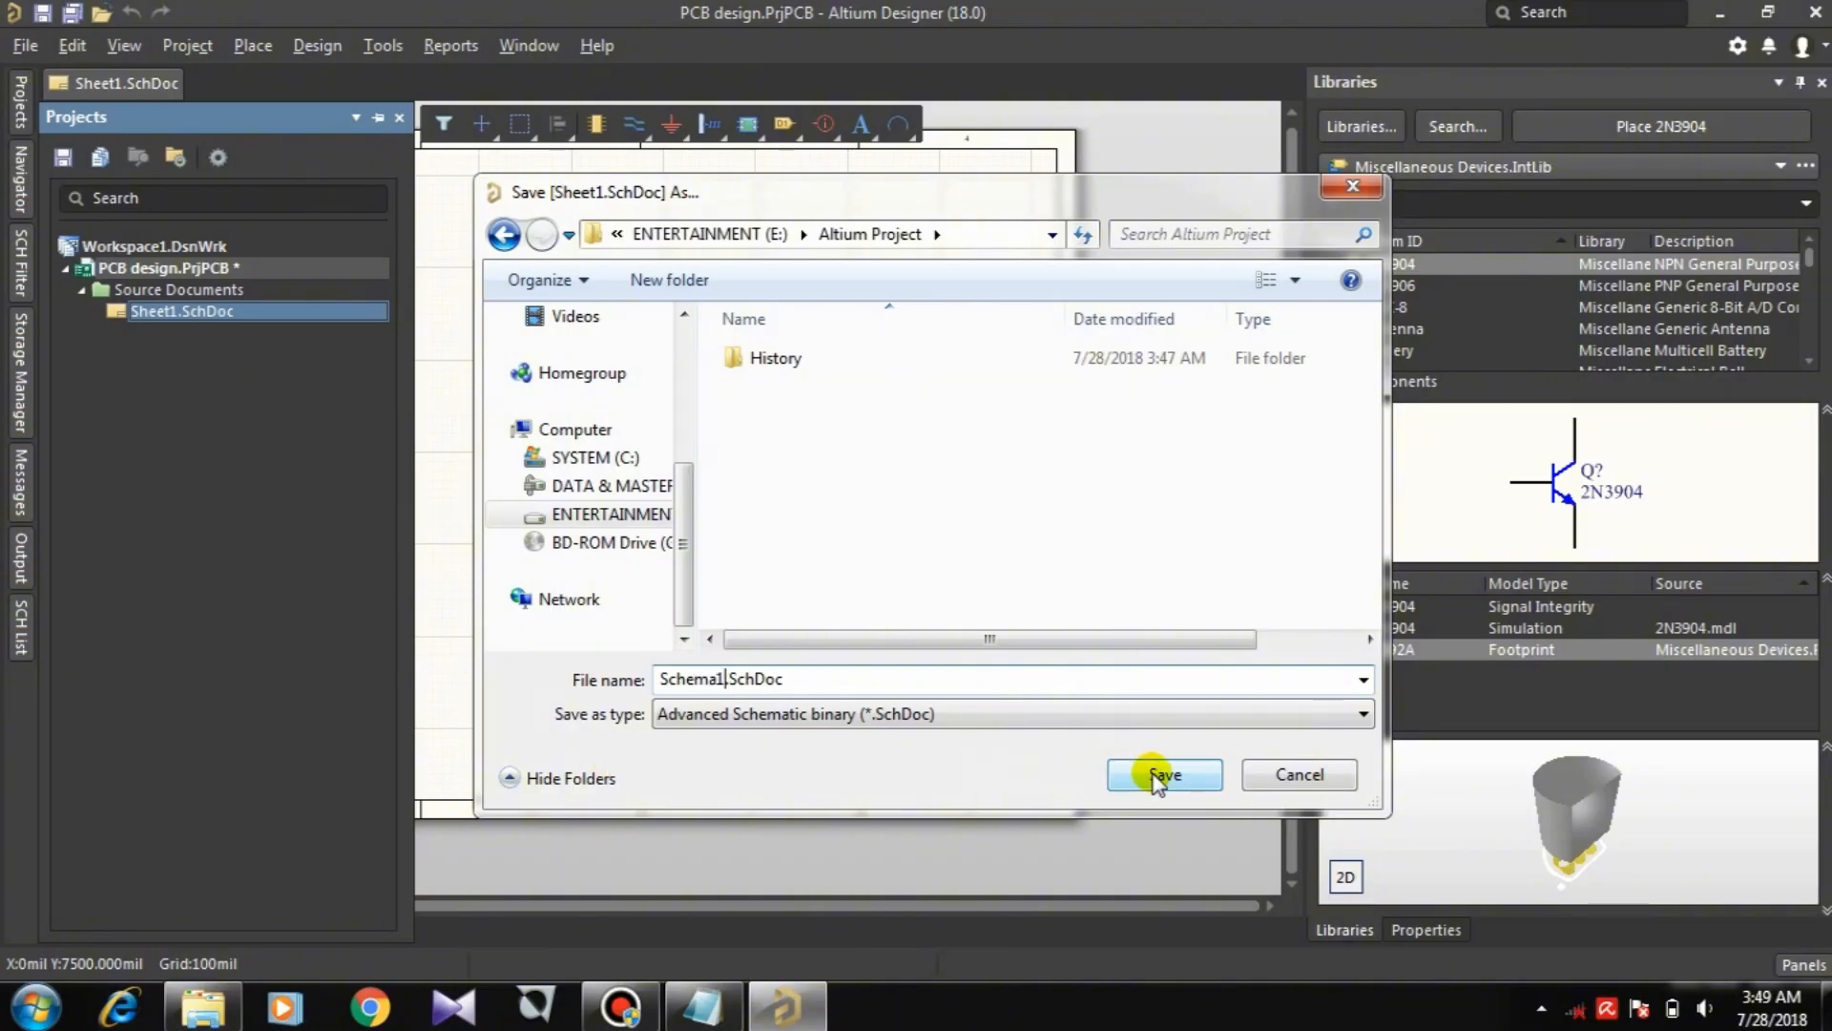
pyautogui.click(1156, 775)
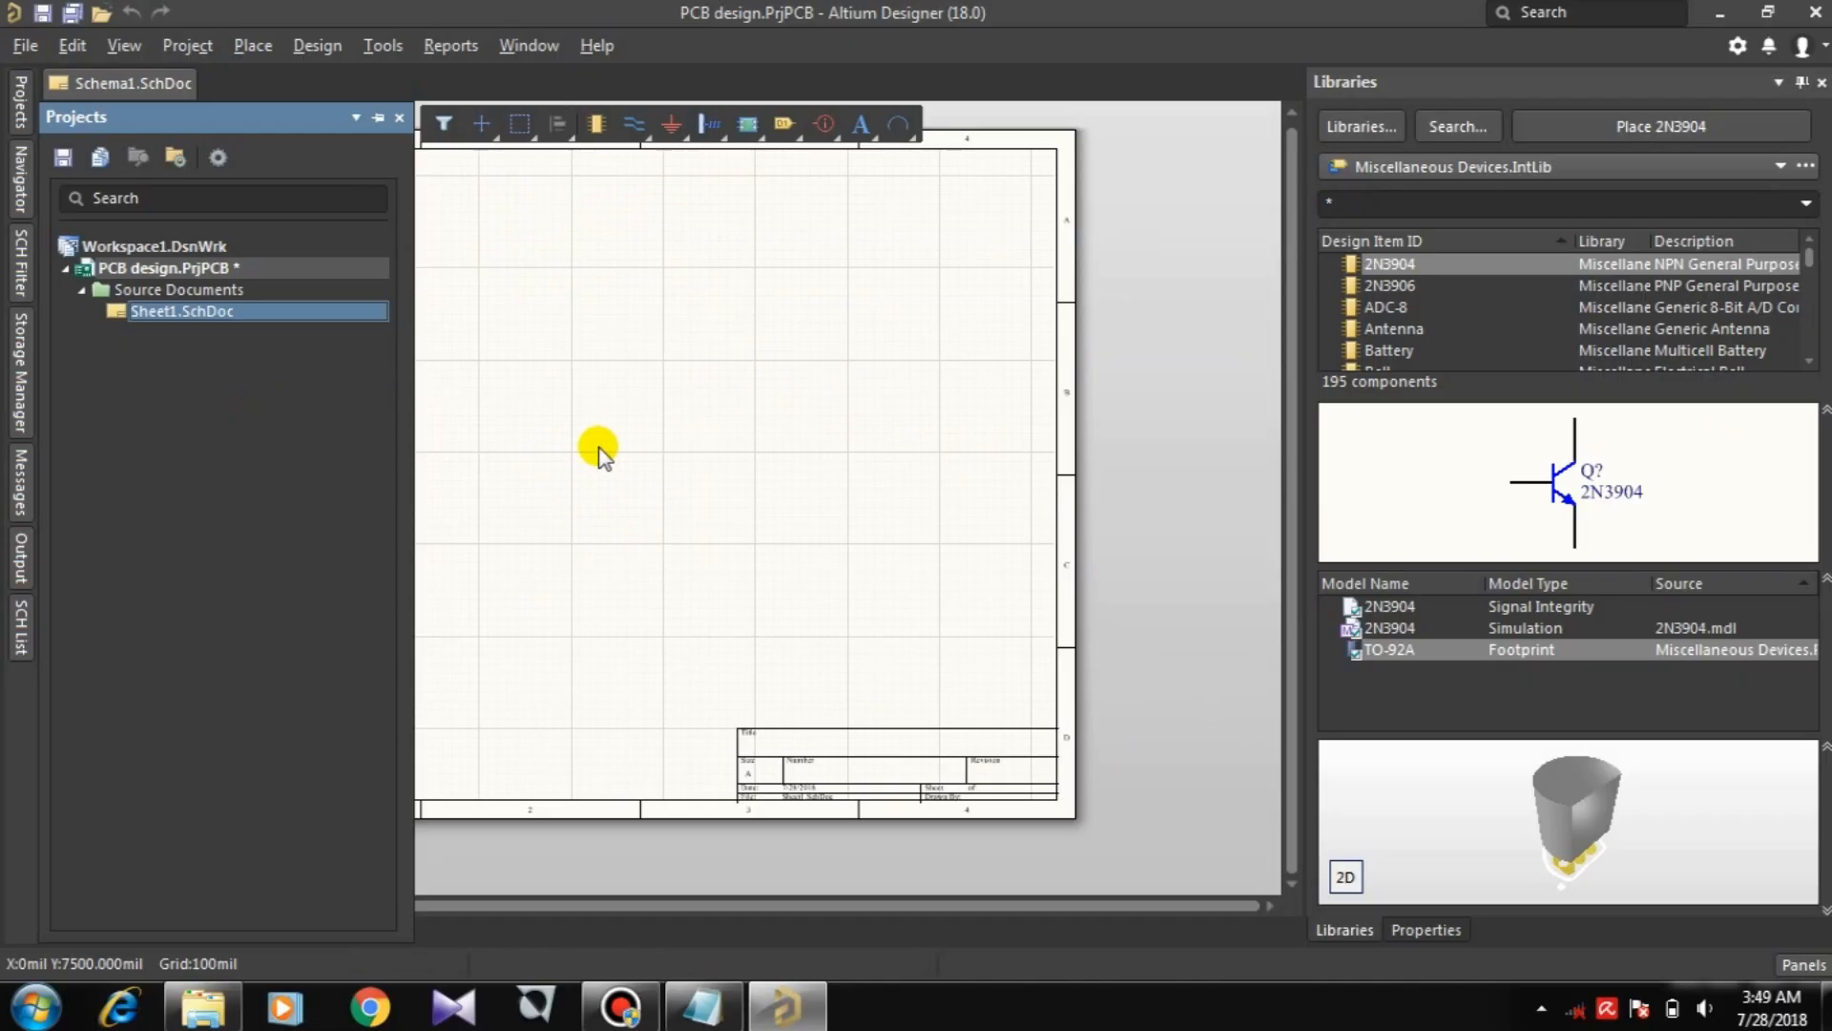
# Step: Look through the list of installed component libraries, including the Allegro and Atmel ones
pyautogui.rightClick(540, 431)
pyautogui.moveTo(660, 431); pyautogui.dragTo(750, 460, button='right')
pyautogui.click(1386, 201)
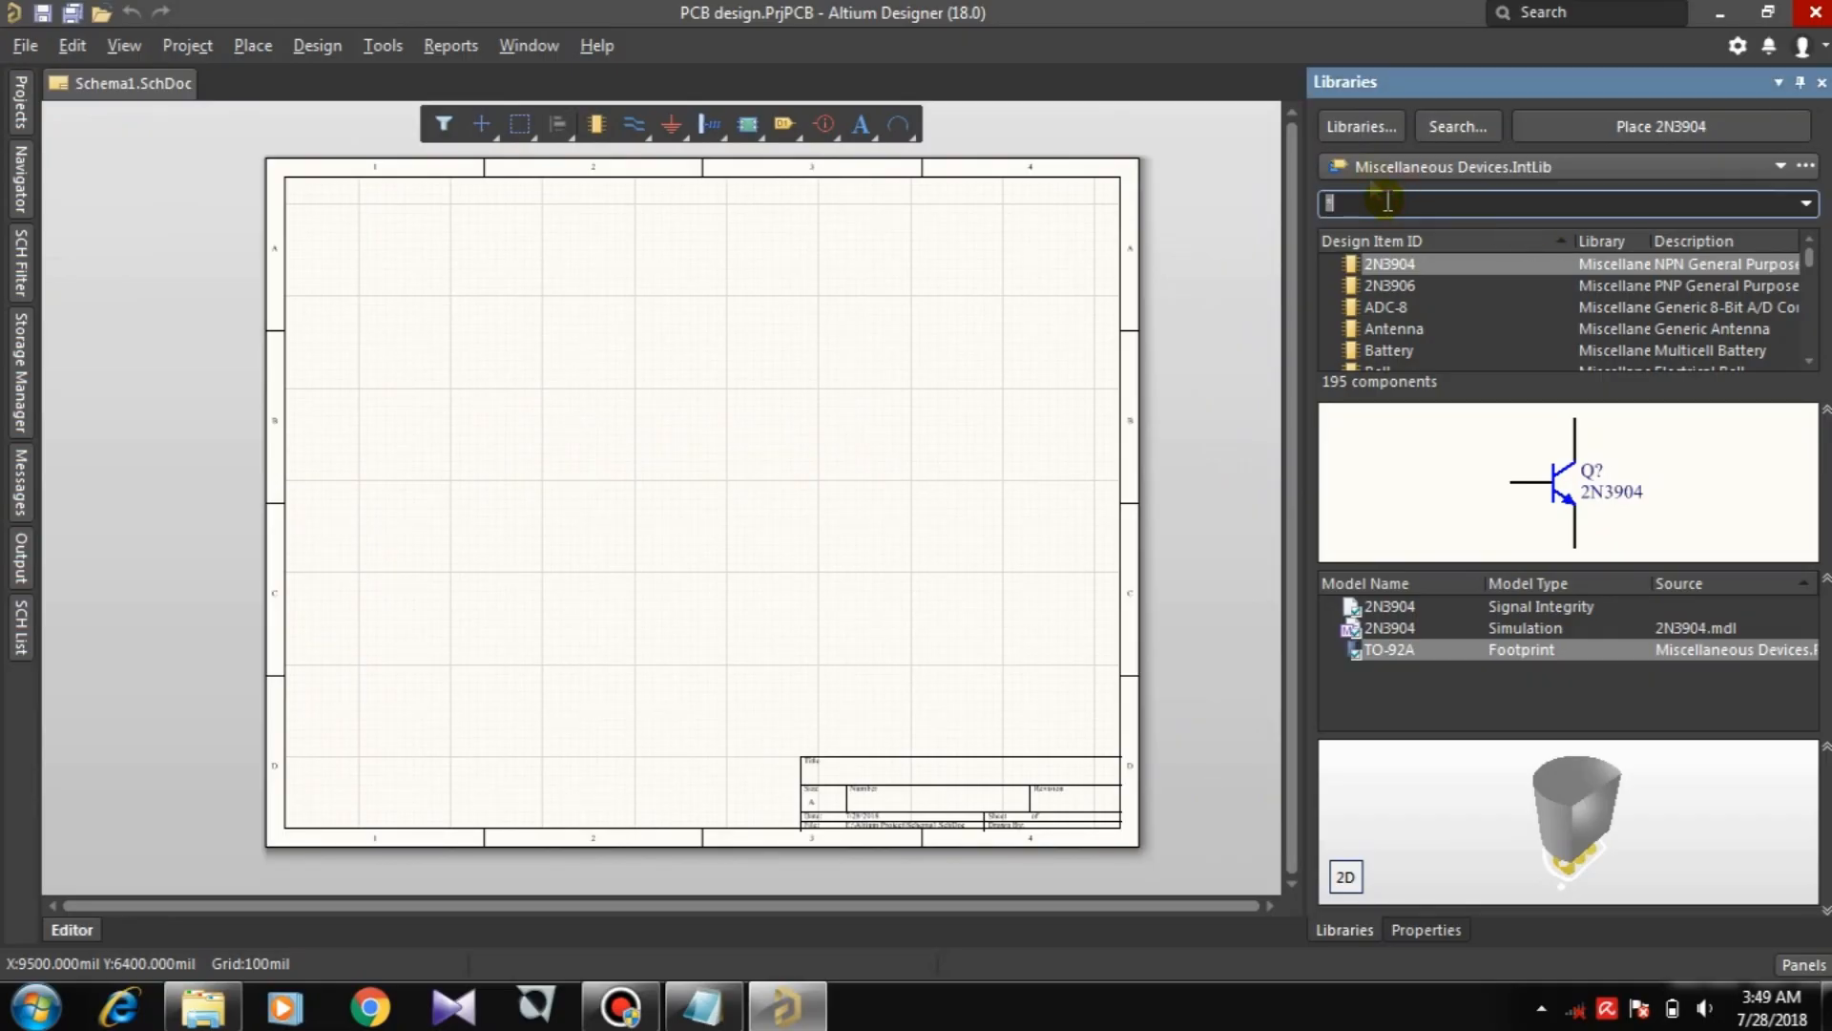
pyautogui.click(1364, 162)
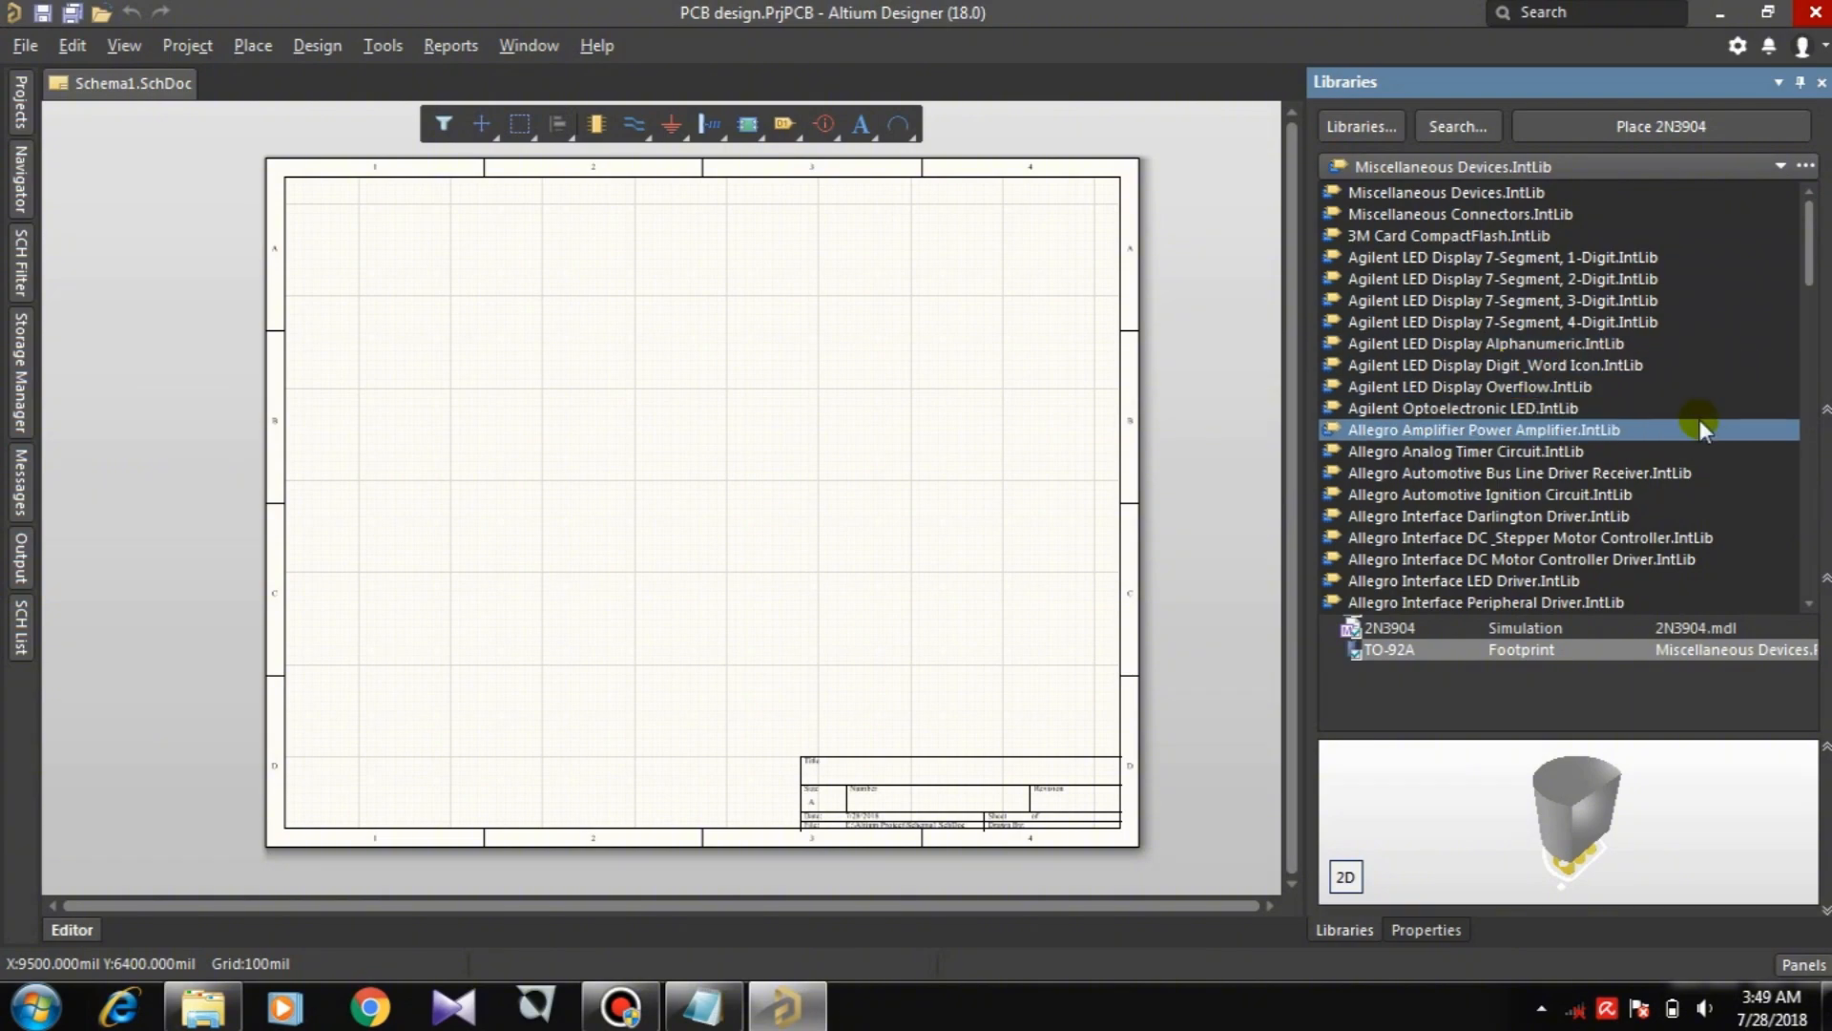
pyautogui.scroll(-15, 1698, 417)
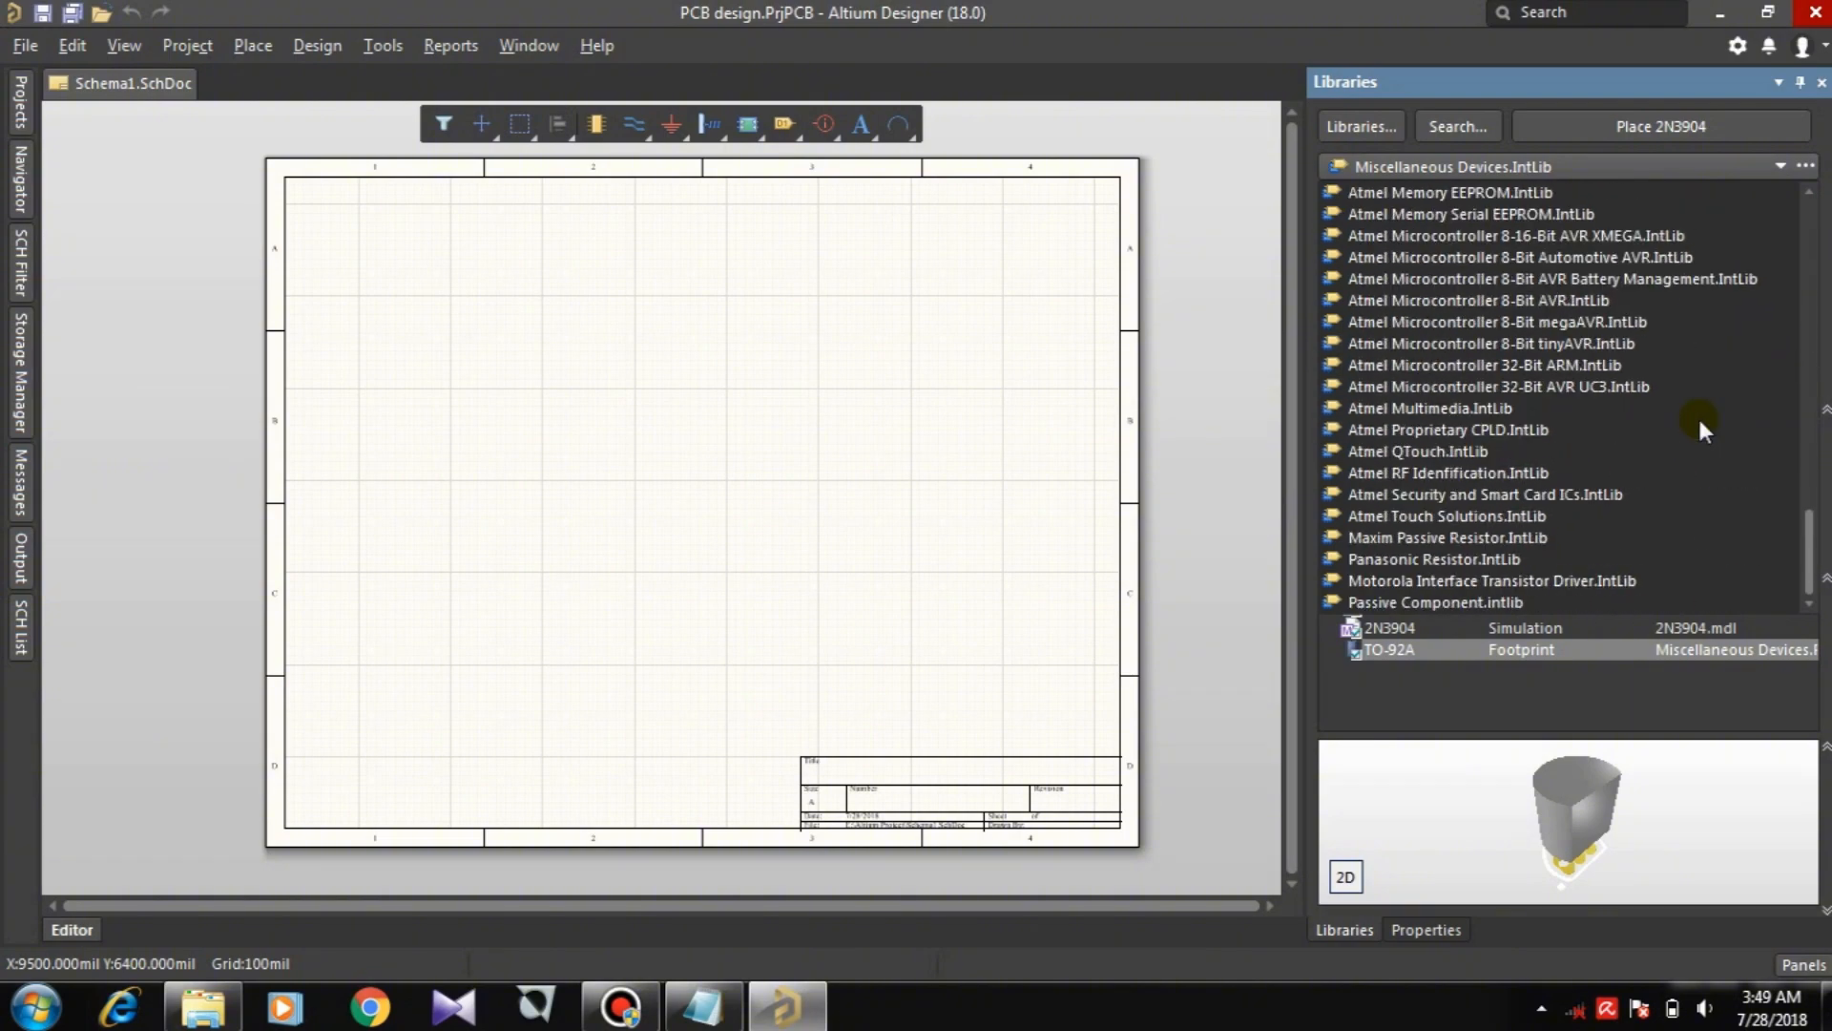
pyautogui.scroll(13, 1705, 429)
pyautogui.scroll(-8, 1707, 426)
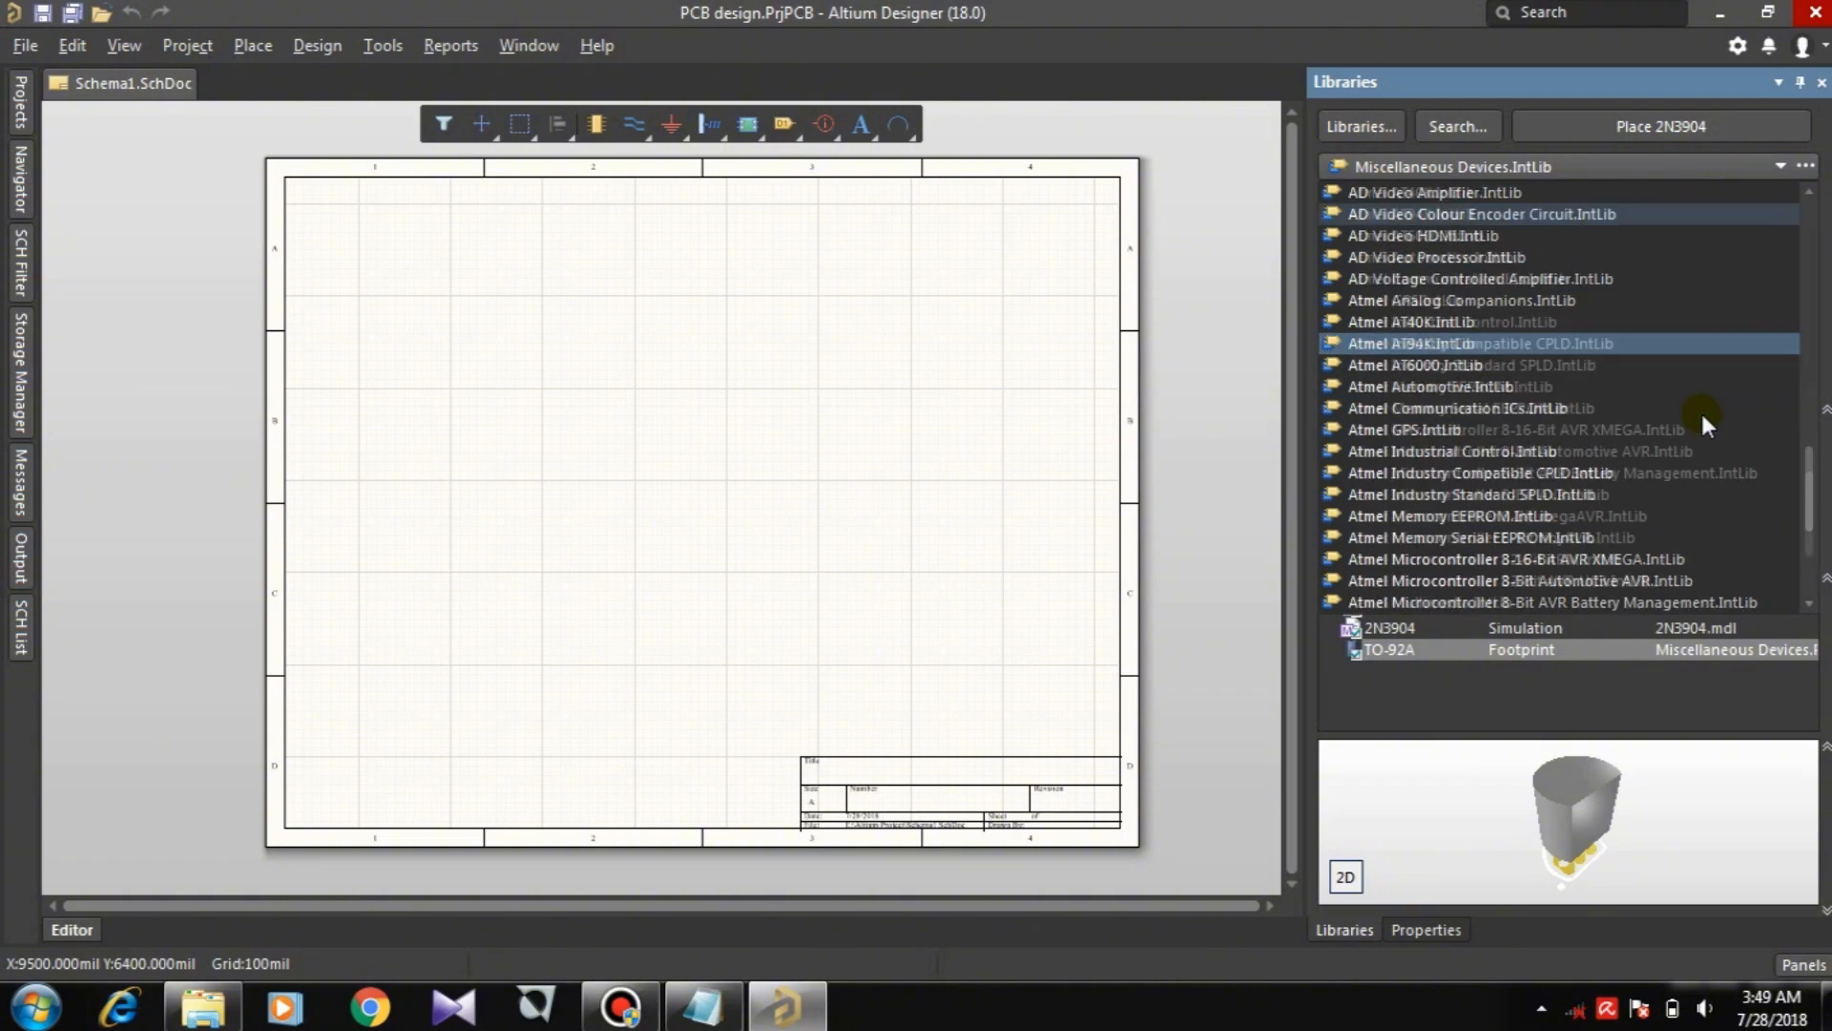
pyautogui.scroll(-4, 1703, 419)
pyautogui.scroll(3, 1703, 420)
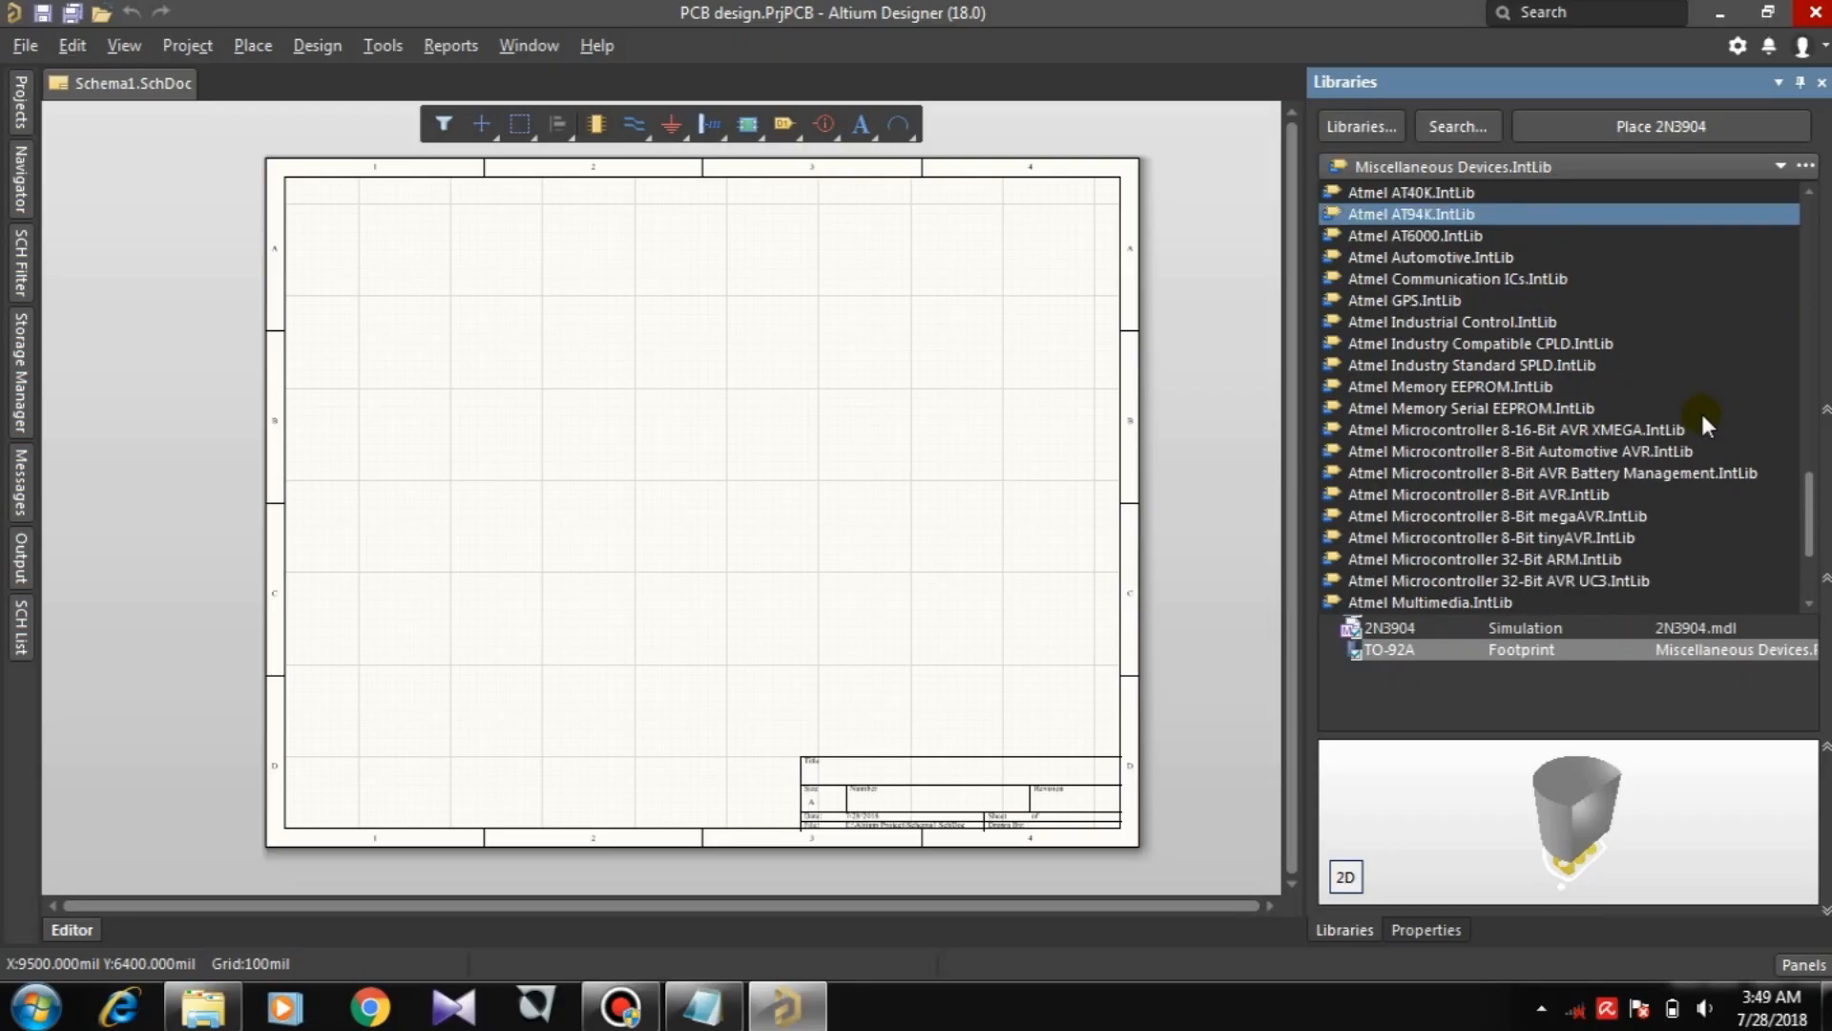
pyautogui.scroll(15, 1703, 419)
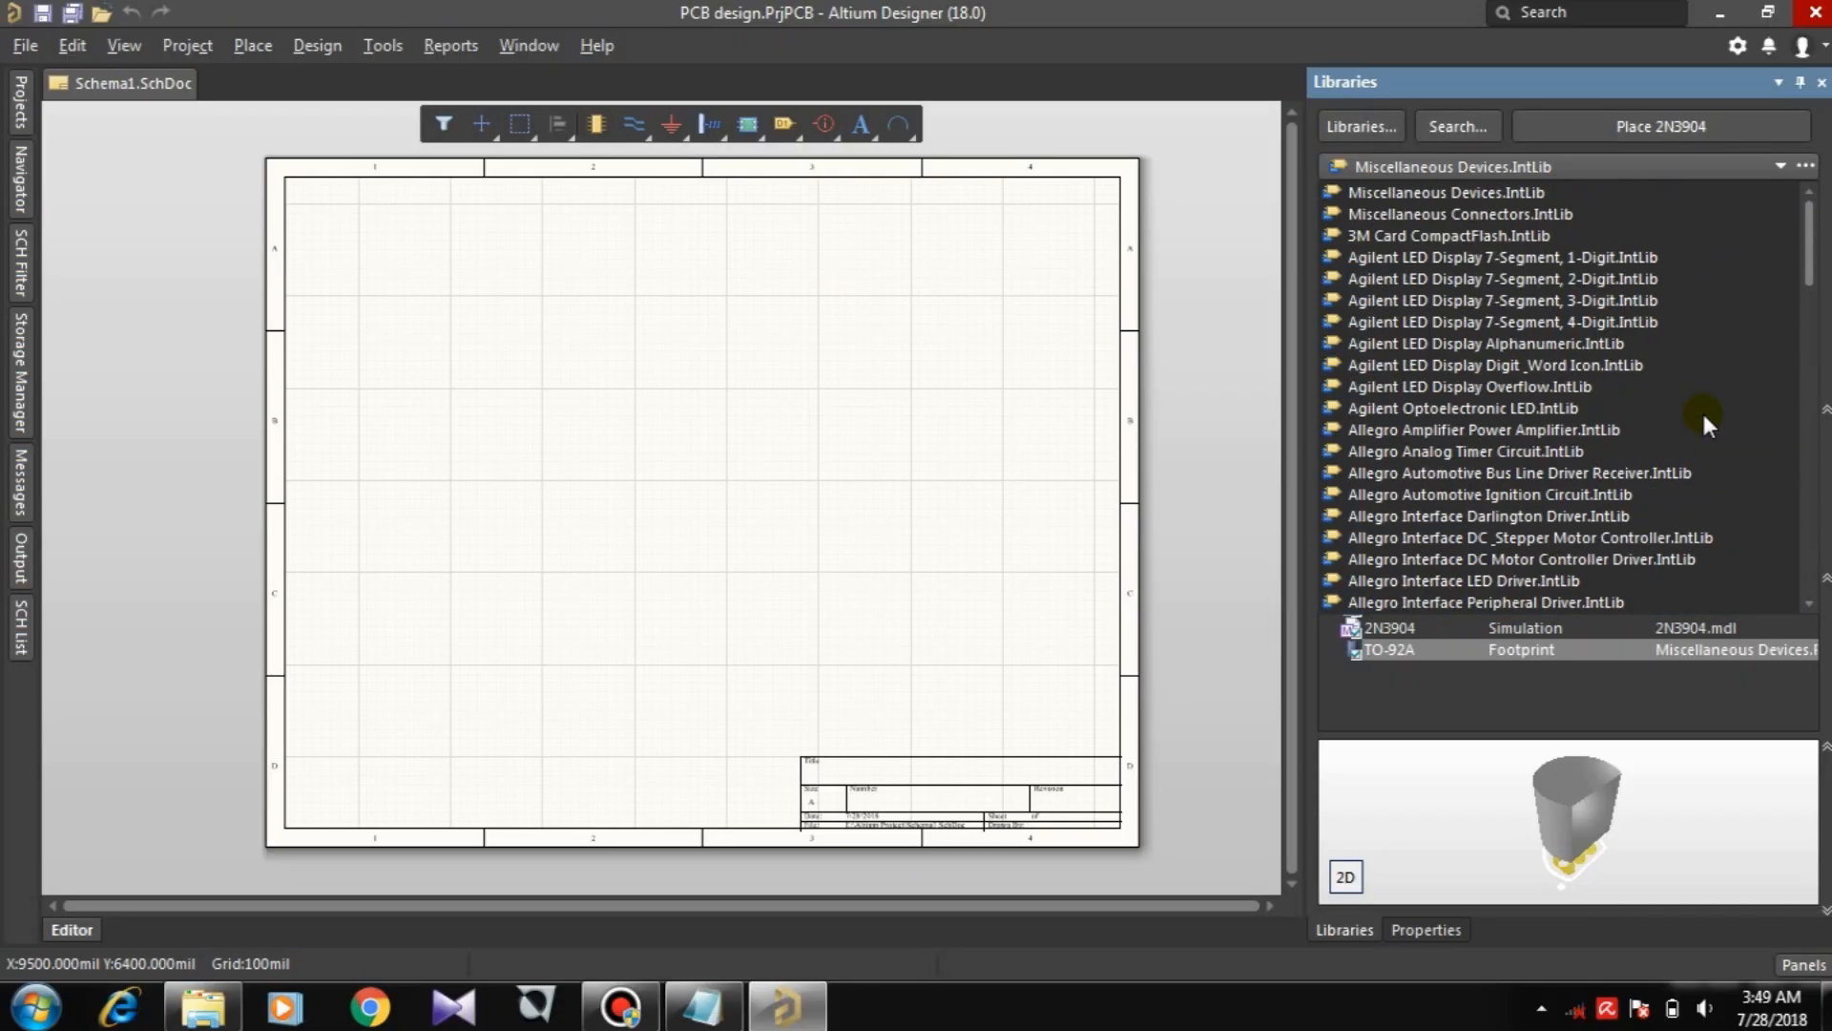
# Step: Filter the components by "header" and switch to the Miscellaneous Connectors.IntLib library
pyautogui.click(1481, 201)
pyautogui.click(1475, 202)
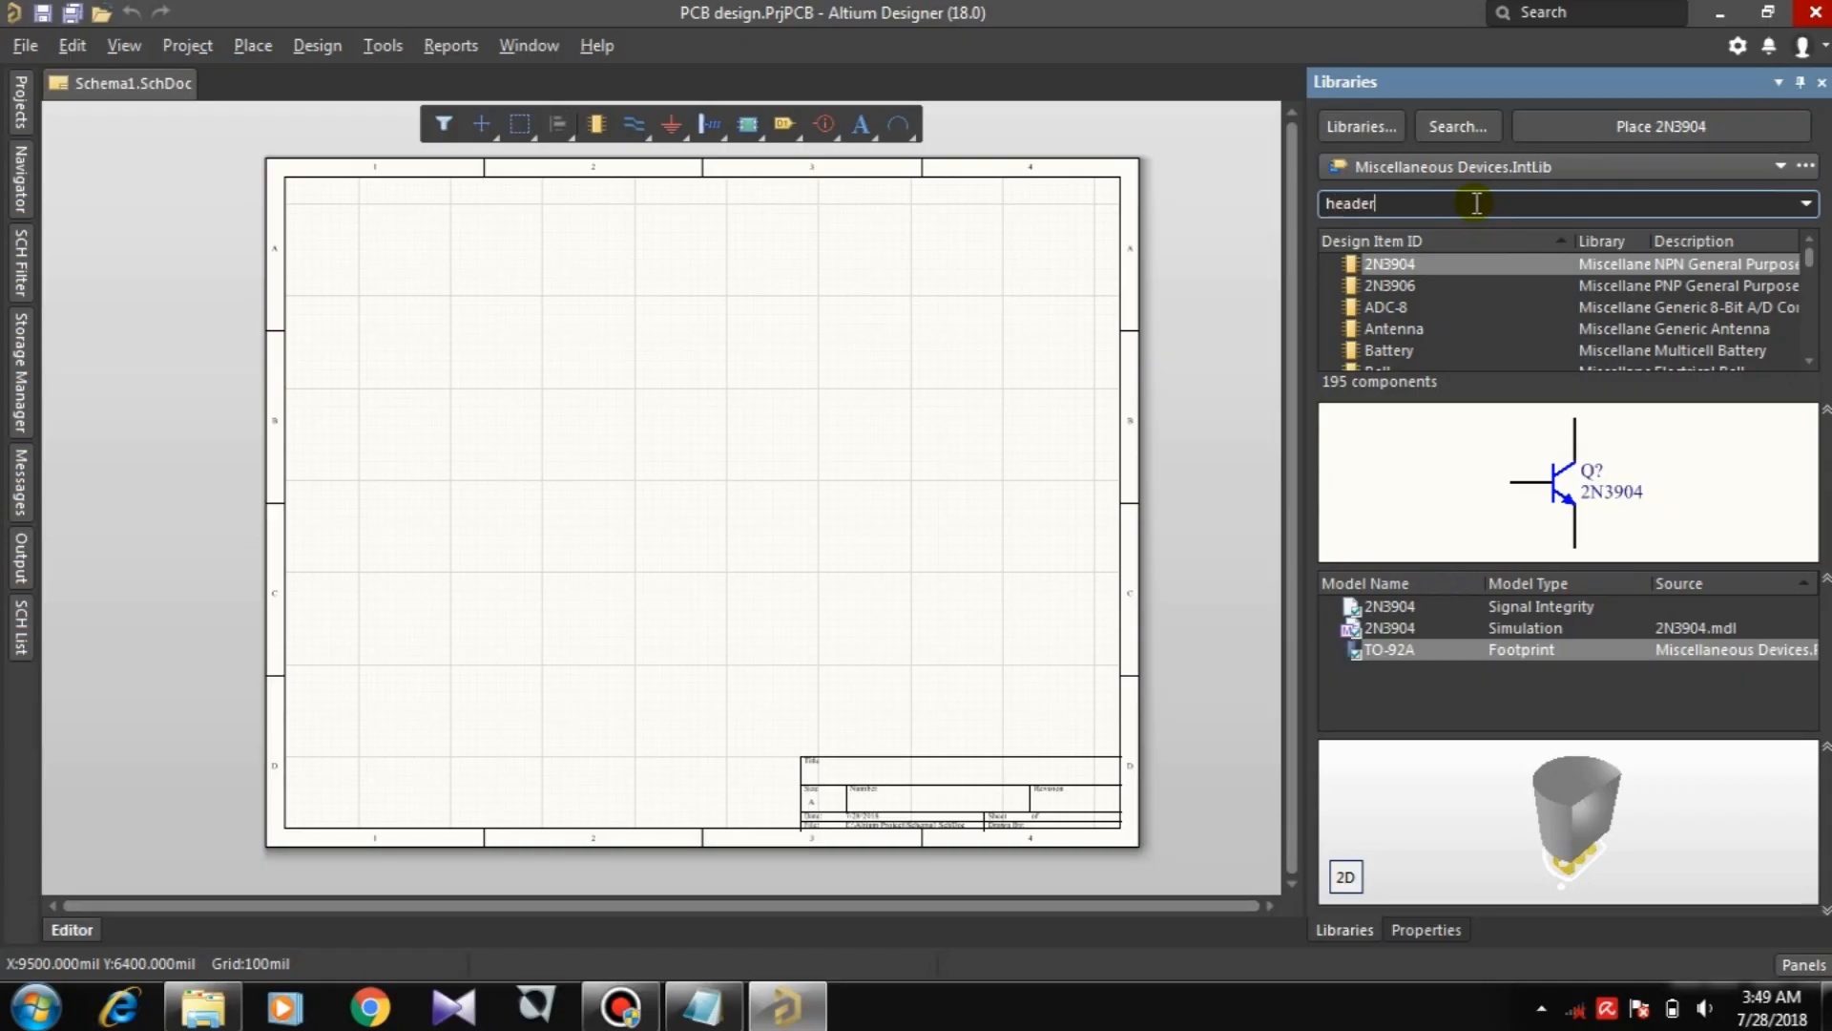
pyautogui.click(1572, 174)
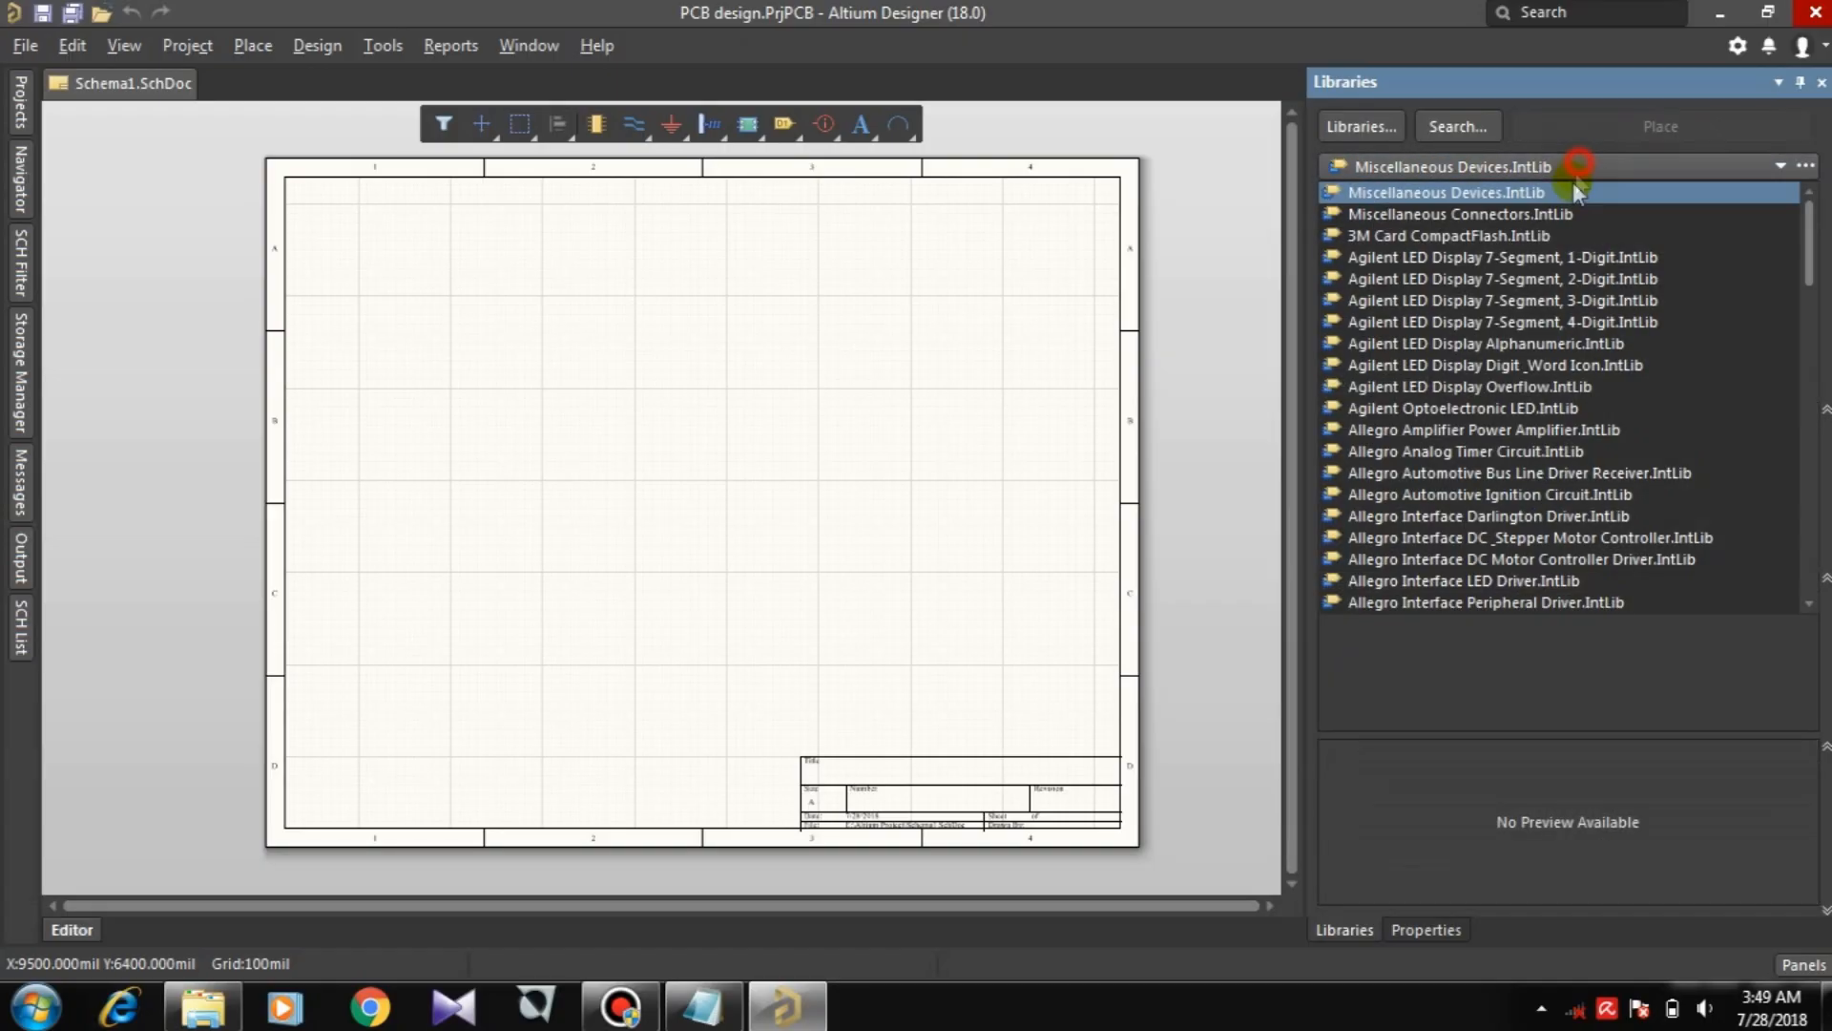
pyautogui.click(1520, 216)
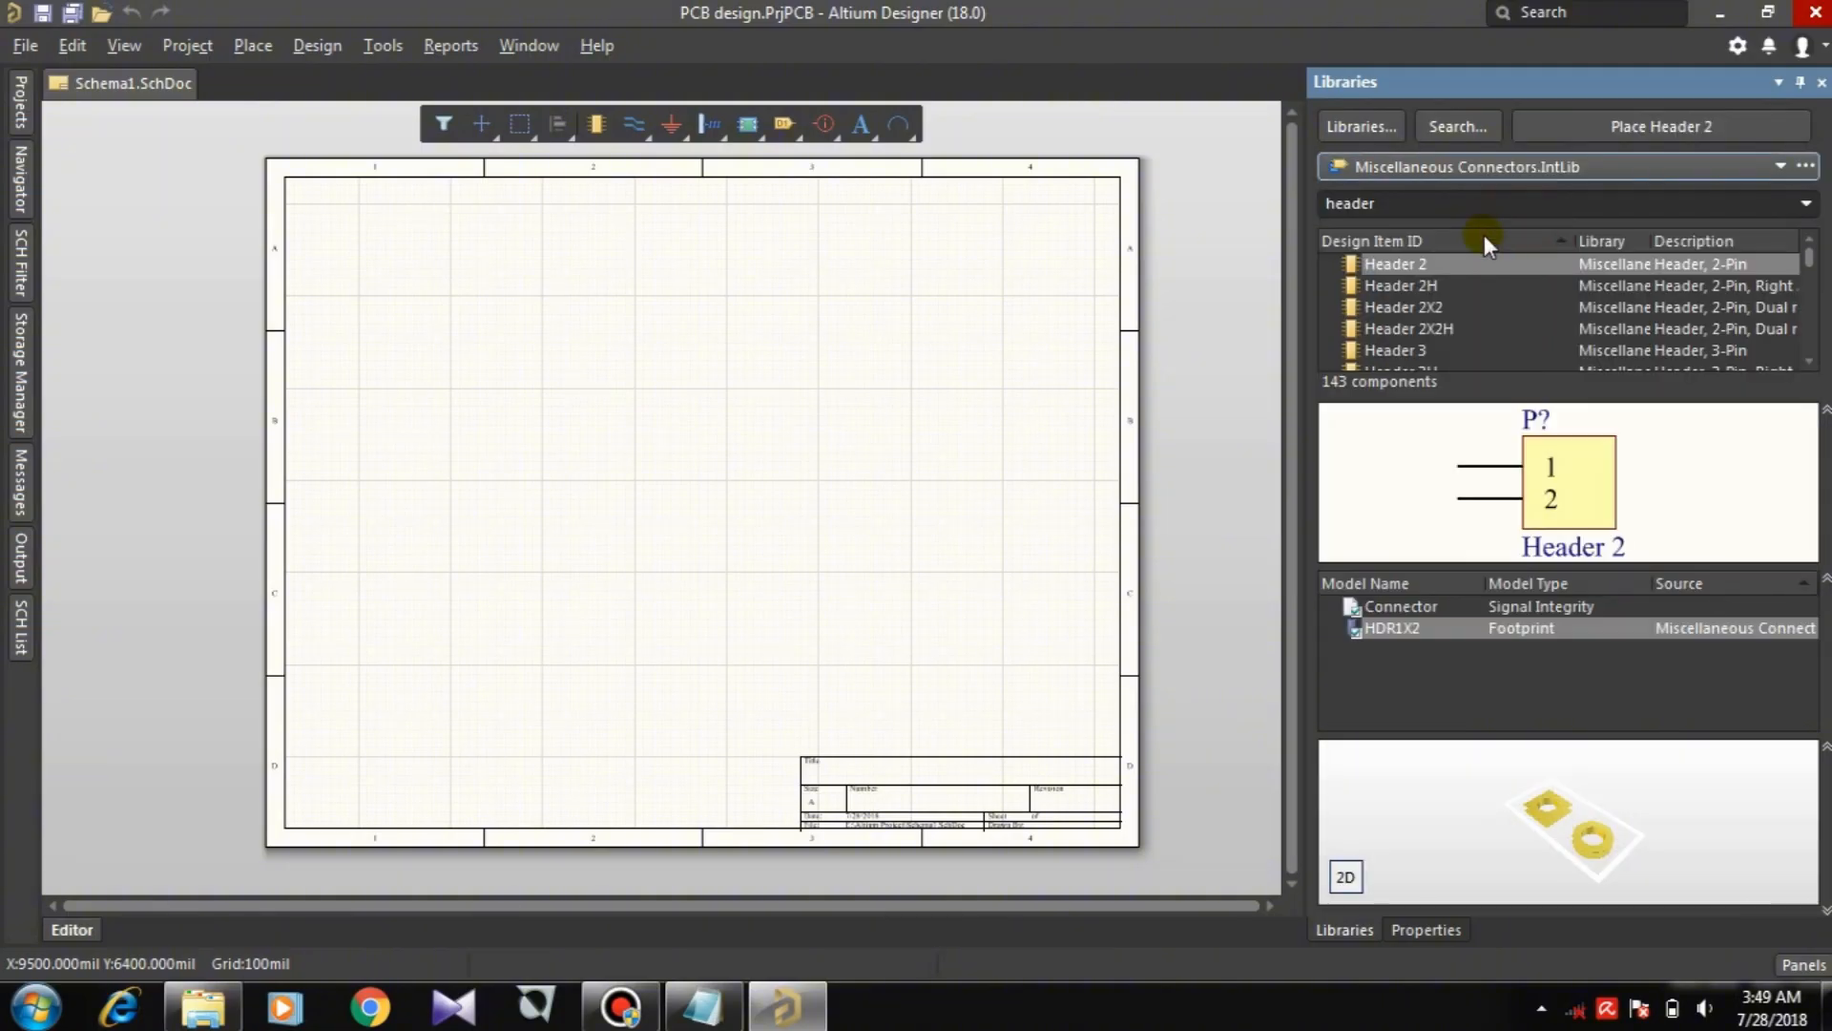
# Step: Preview the Header 2H and Header 2X2 components, then select Header 2
pyautogui.click(1397, 287)
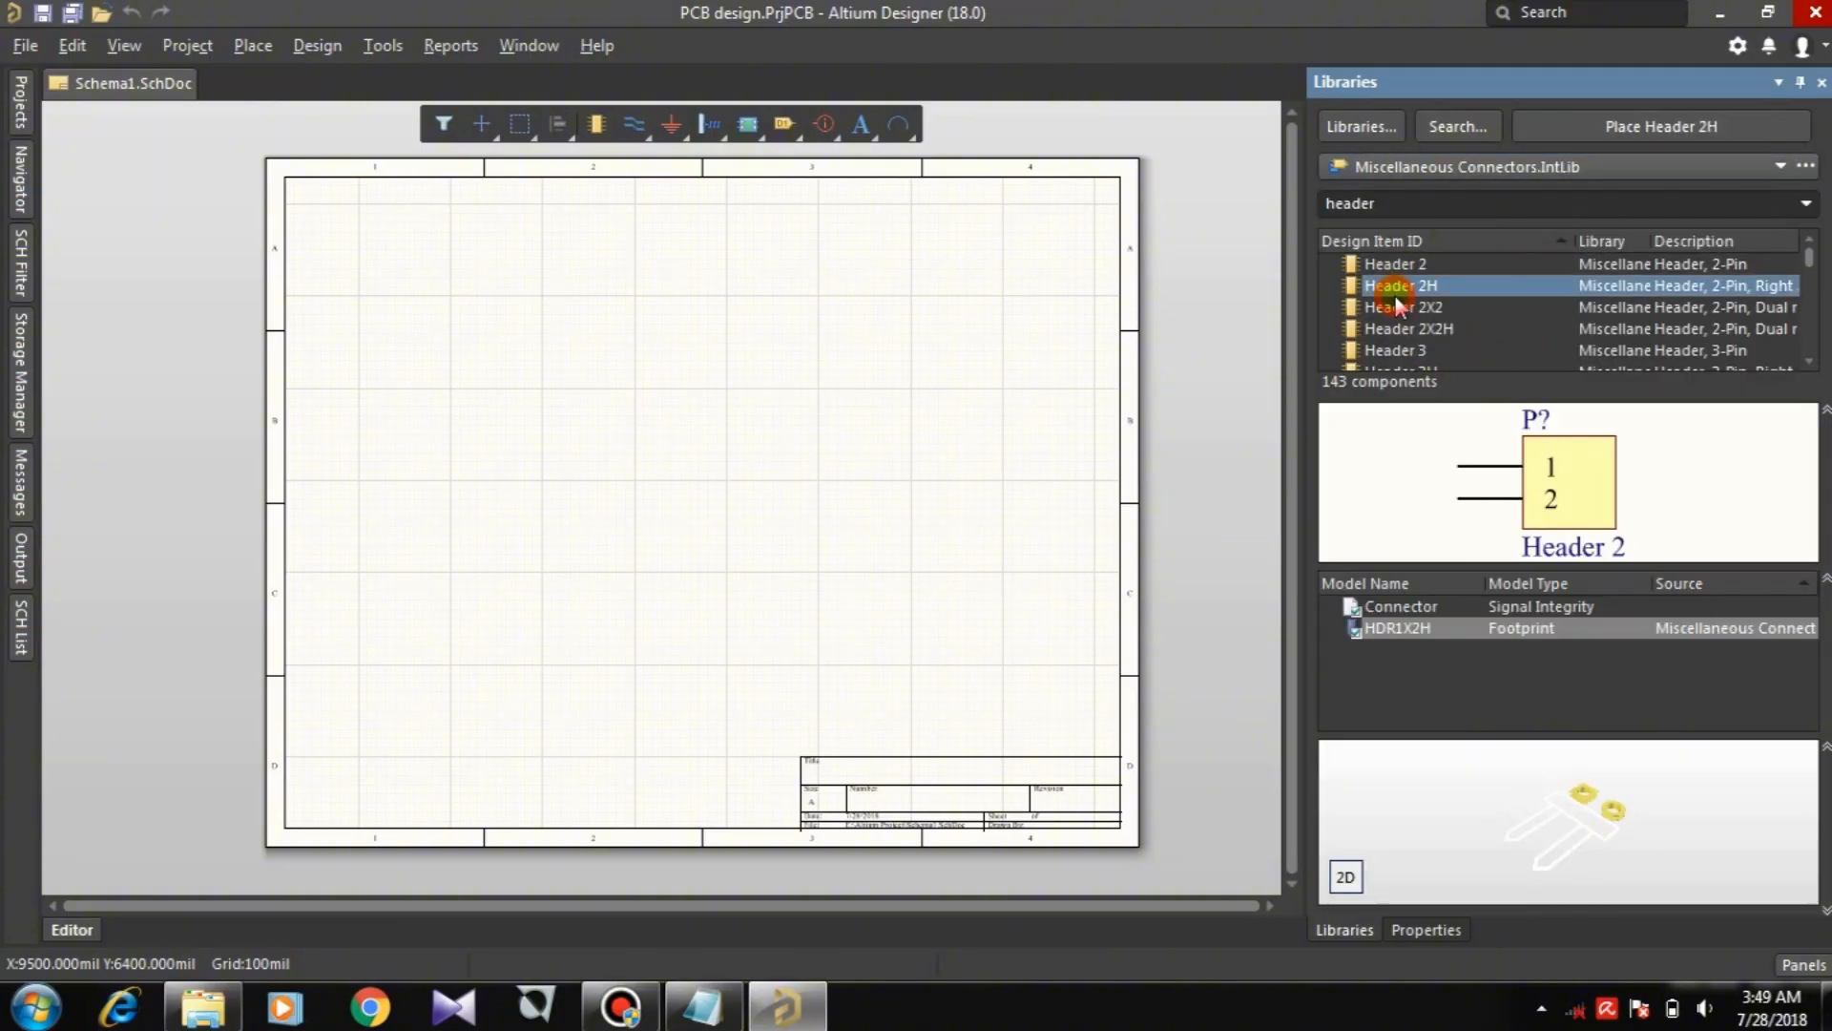
pyautogui.press('Down')
pyautogui.press('Down')
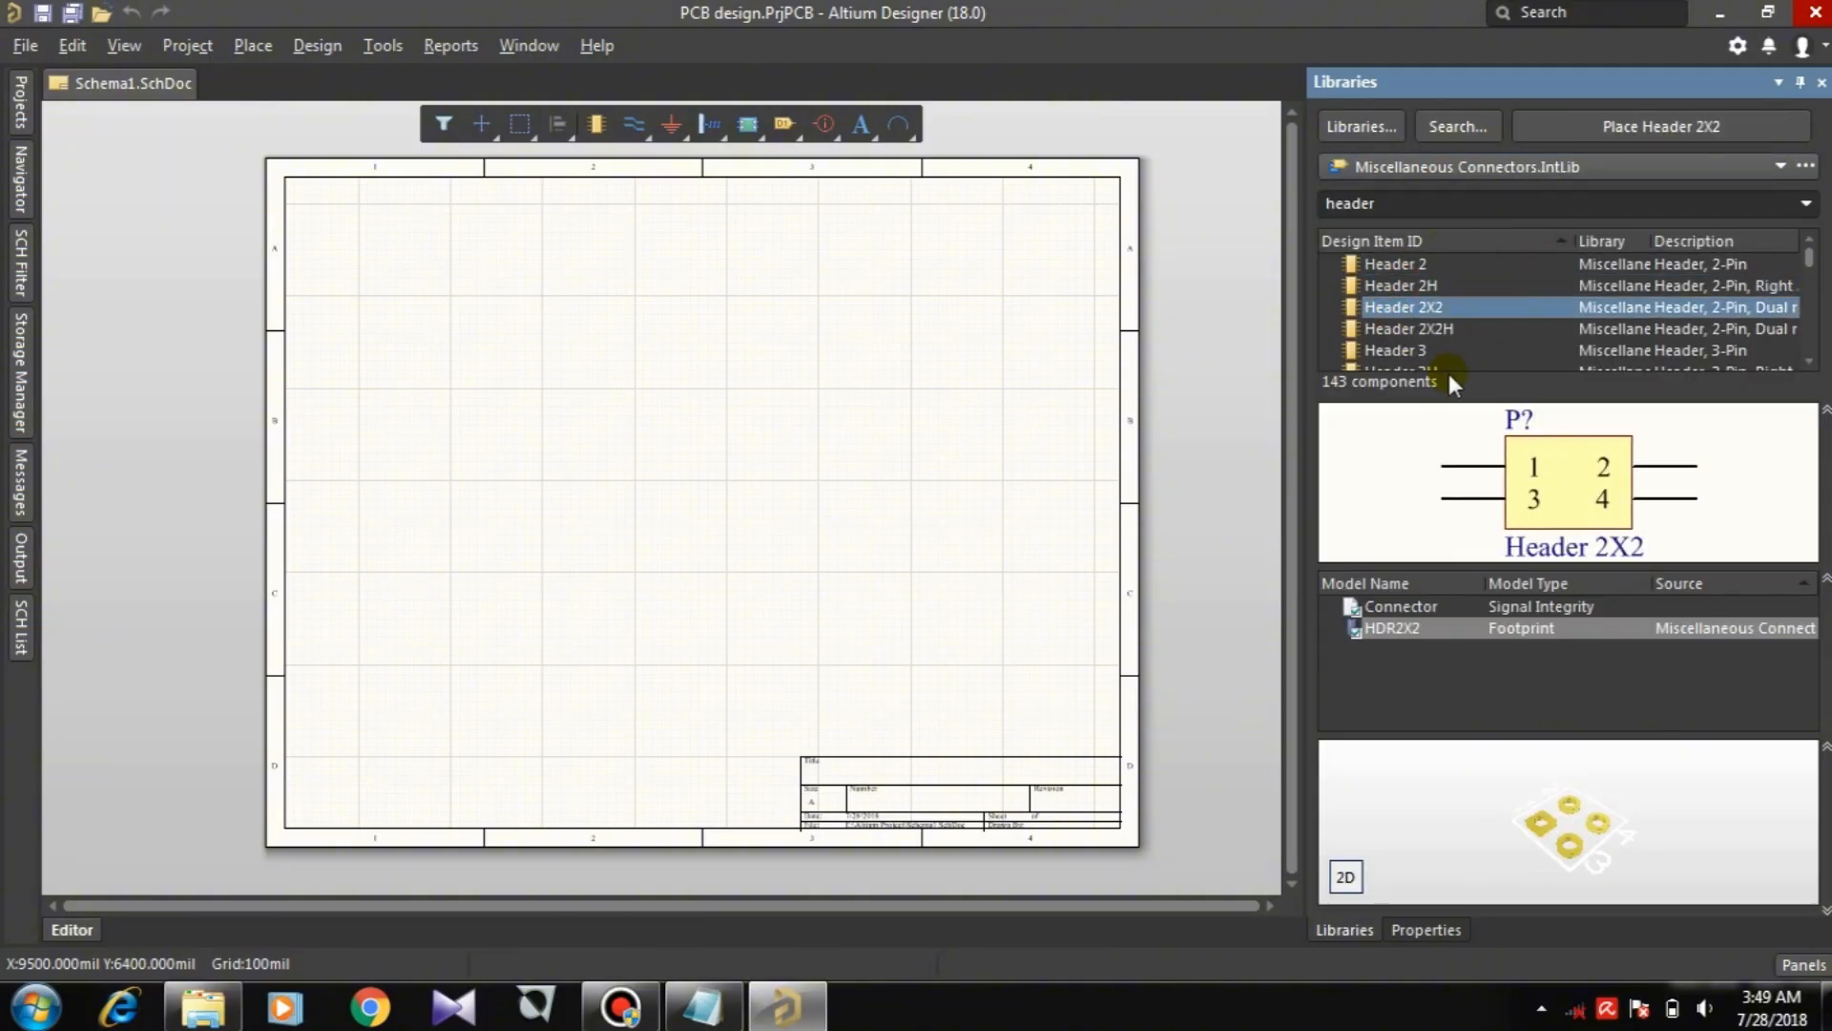
pyautogui.press('Up')
pyautogui.press('Up')
pyautogui.press('Up')
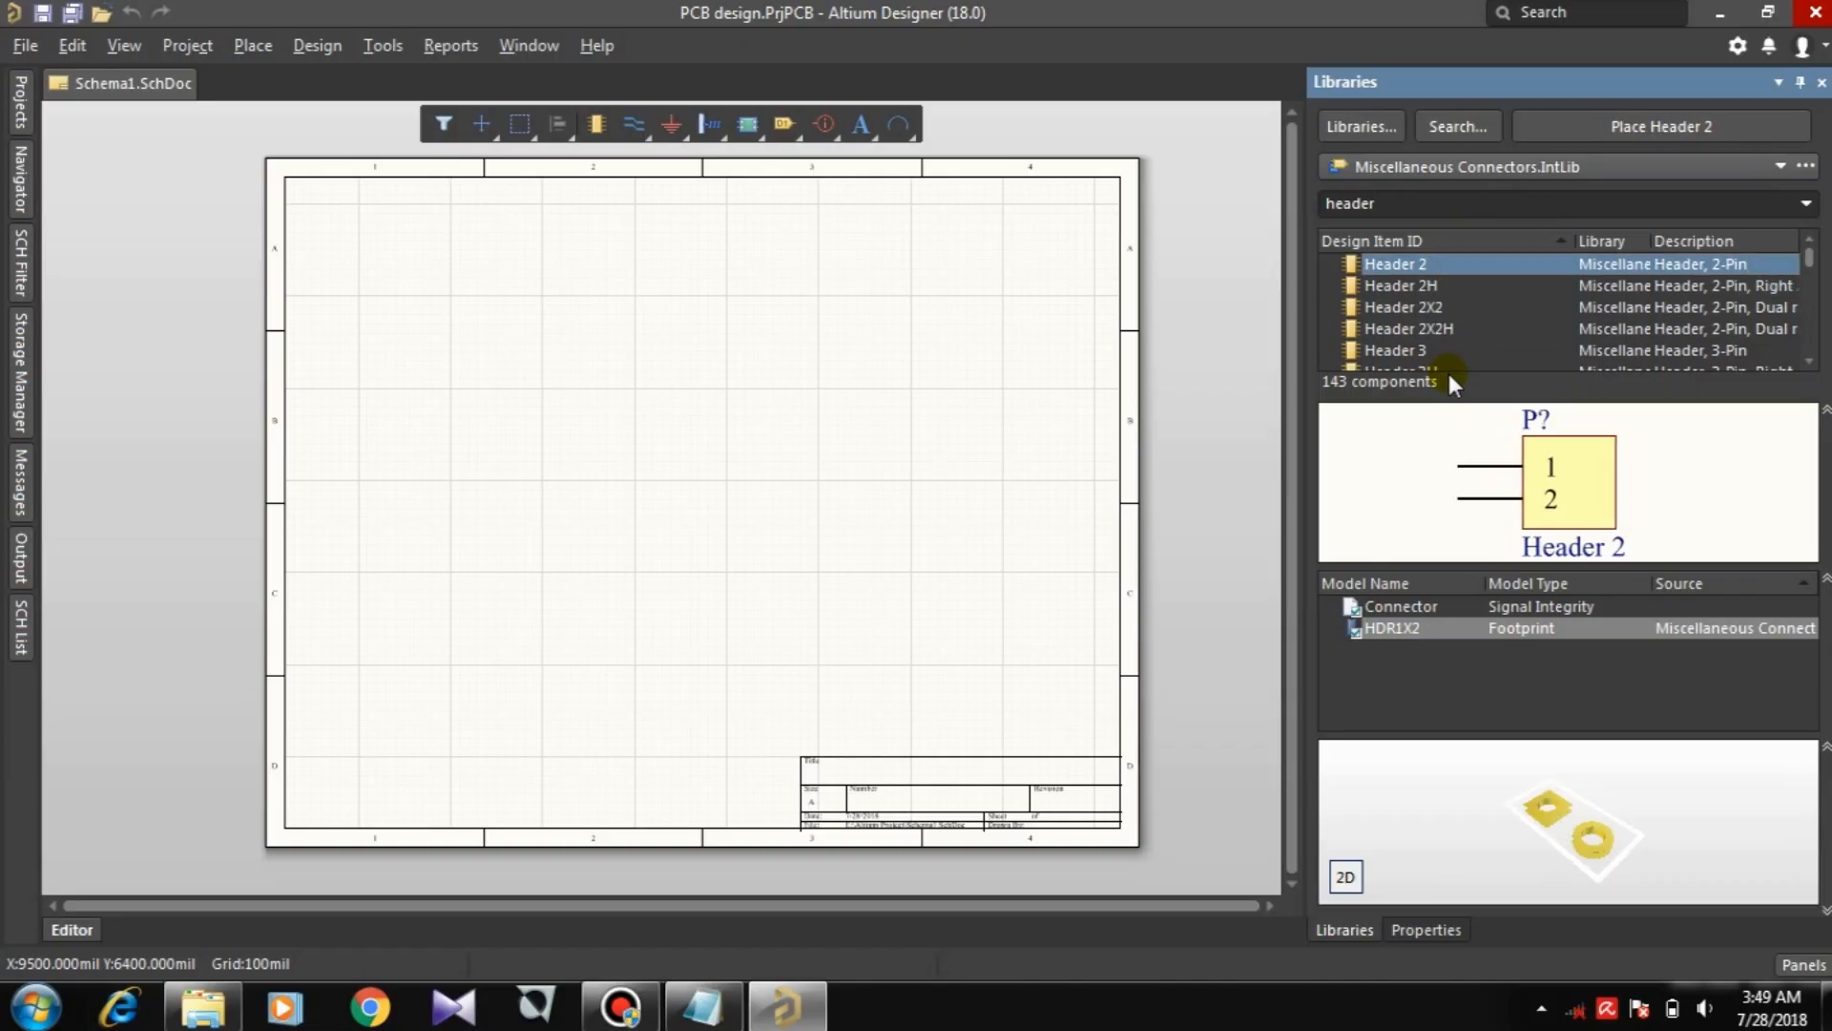
# Step: Place a Header 2 connector in the left half of the schematic sheet and end the placement
pyautogui.click(1649, 124)
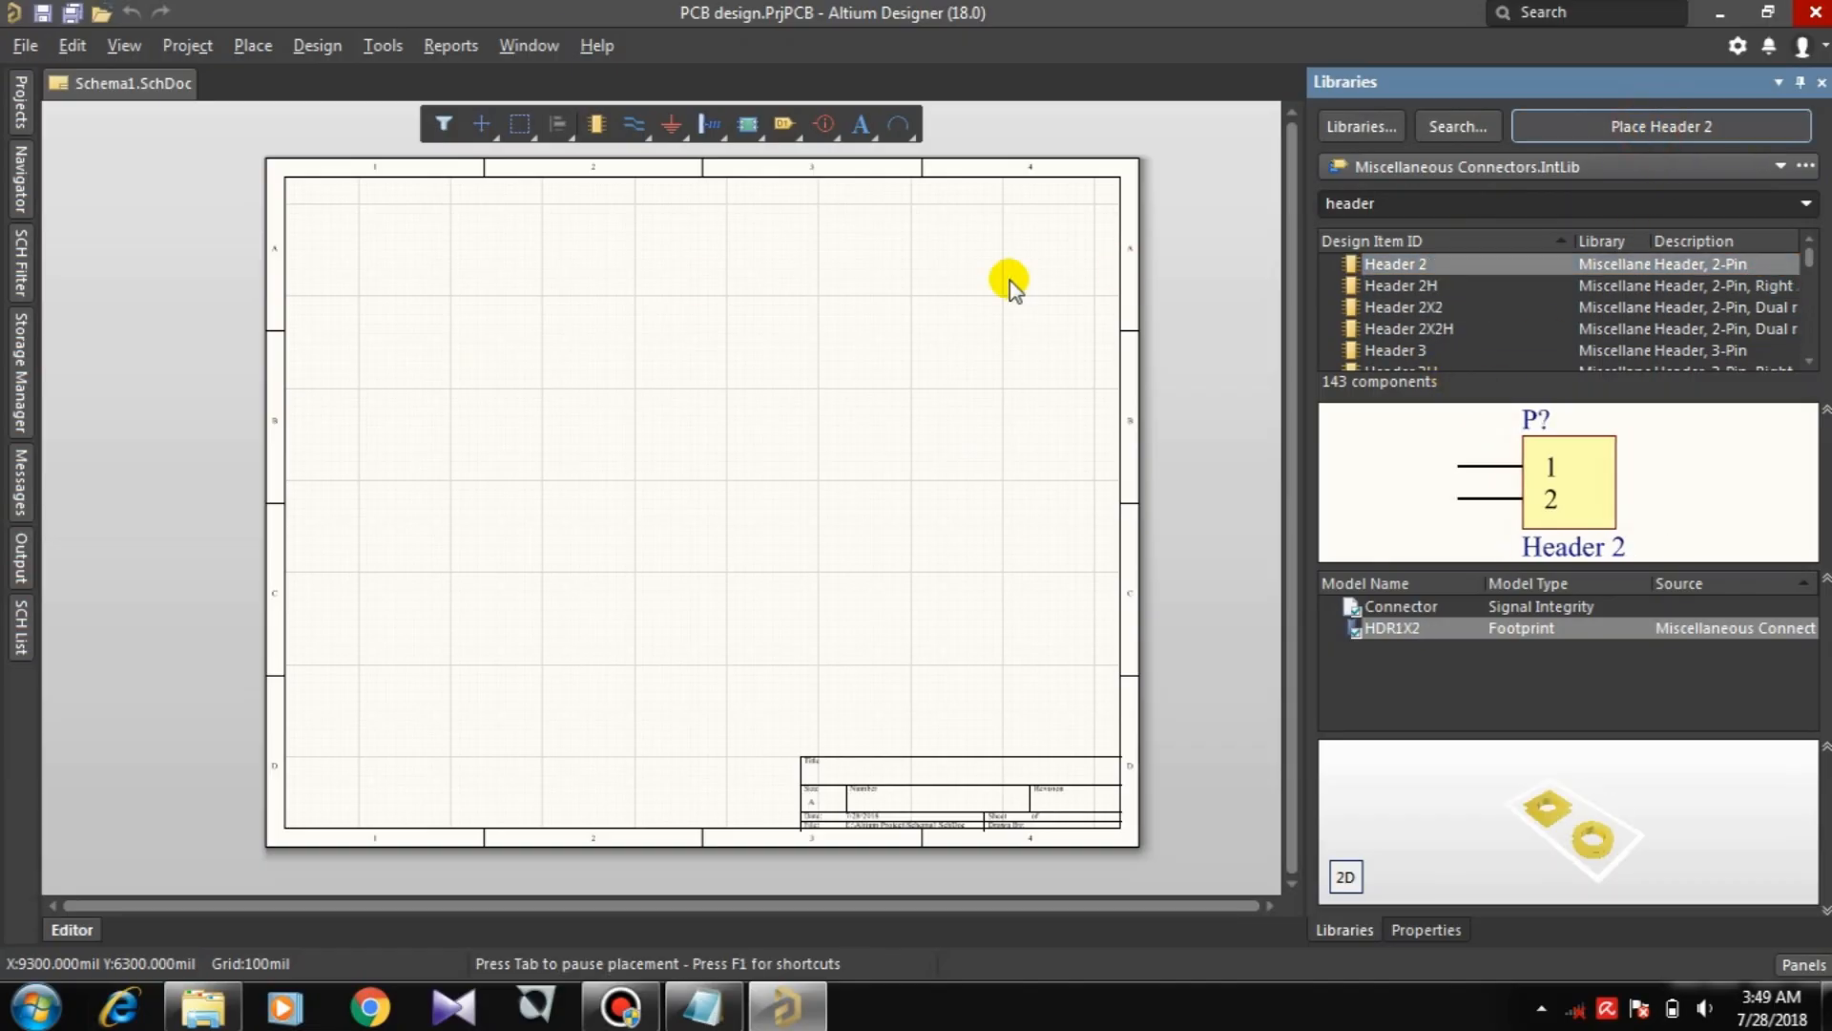
pyautogui.click(570, 437)
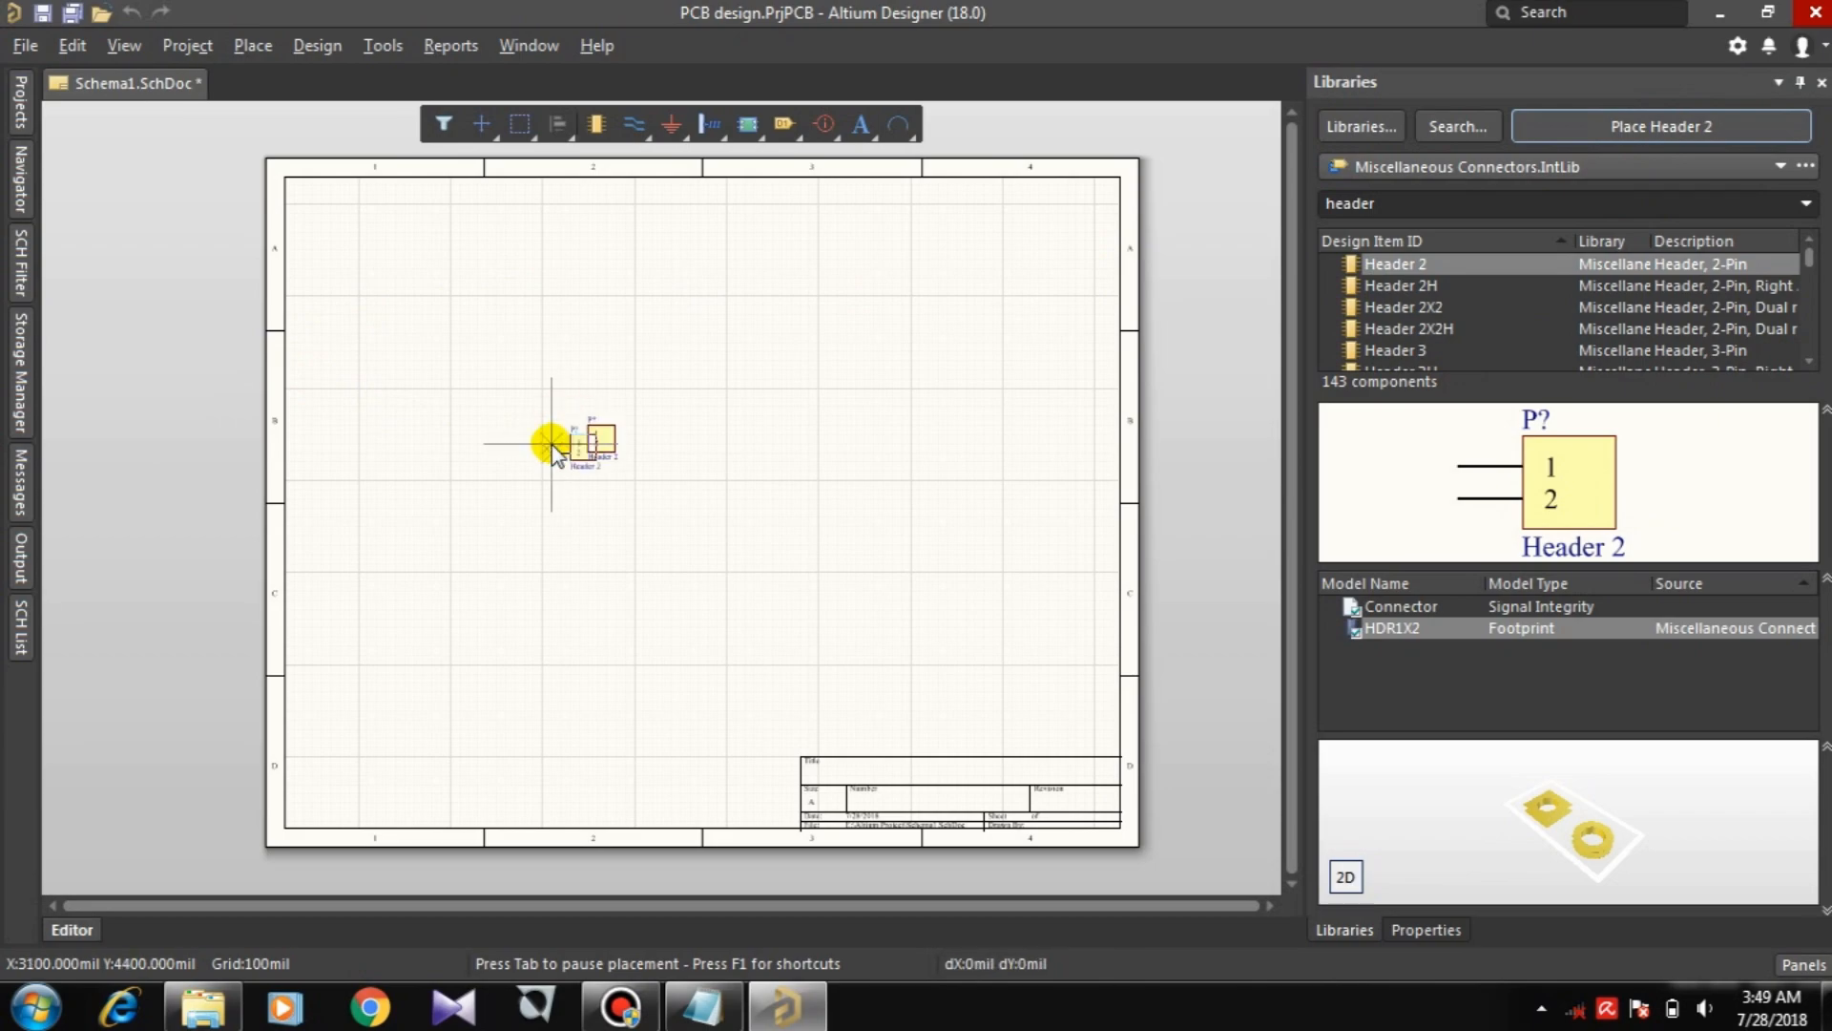
pyautogui.click(1539, 124)
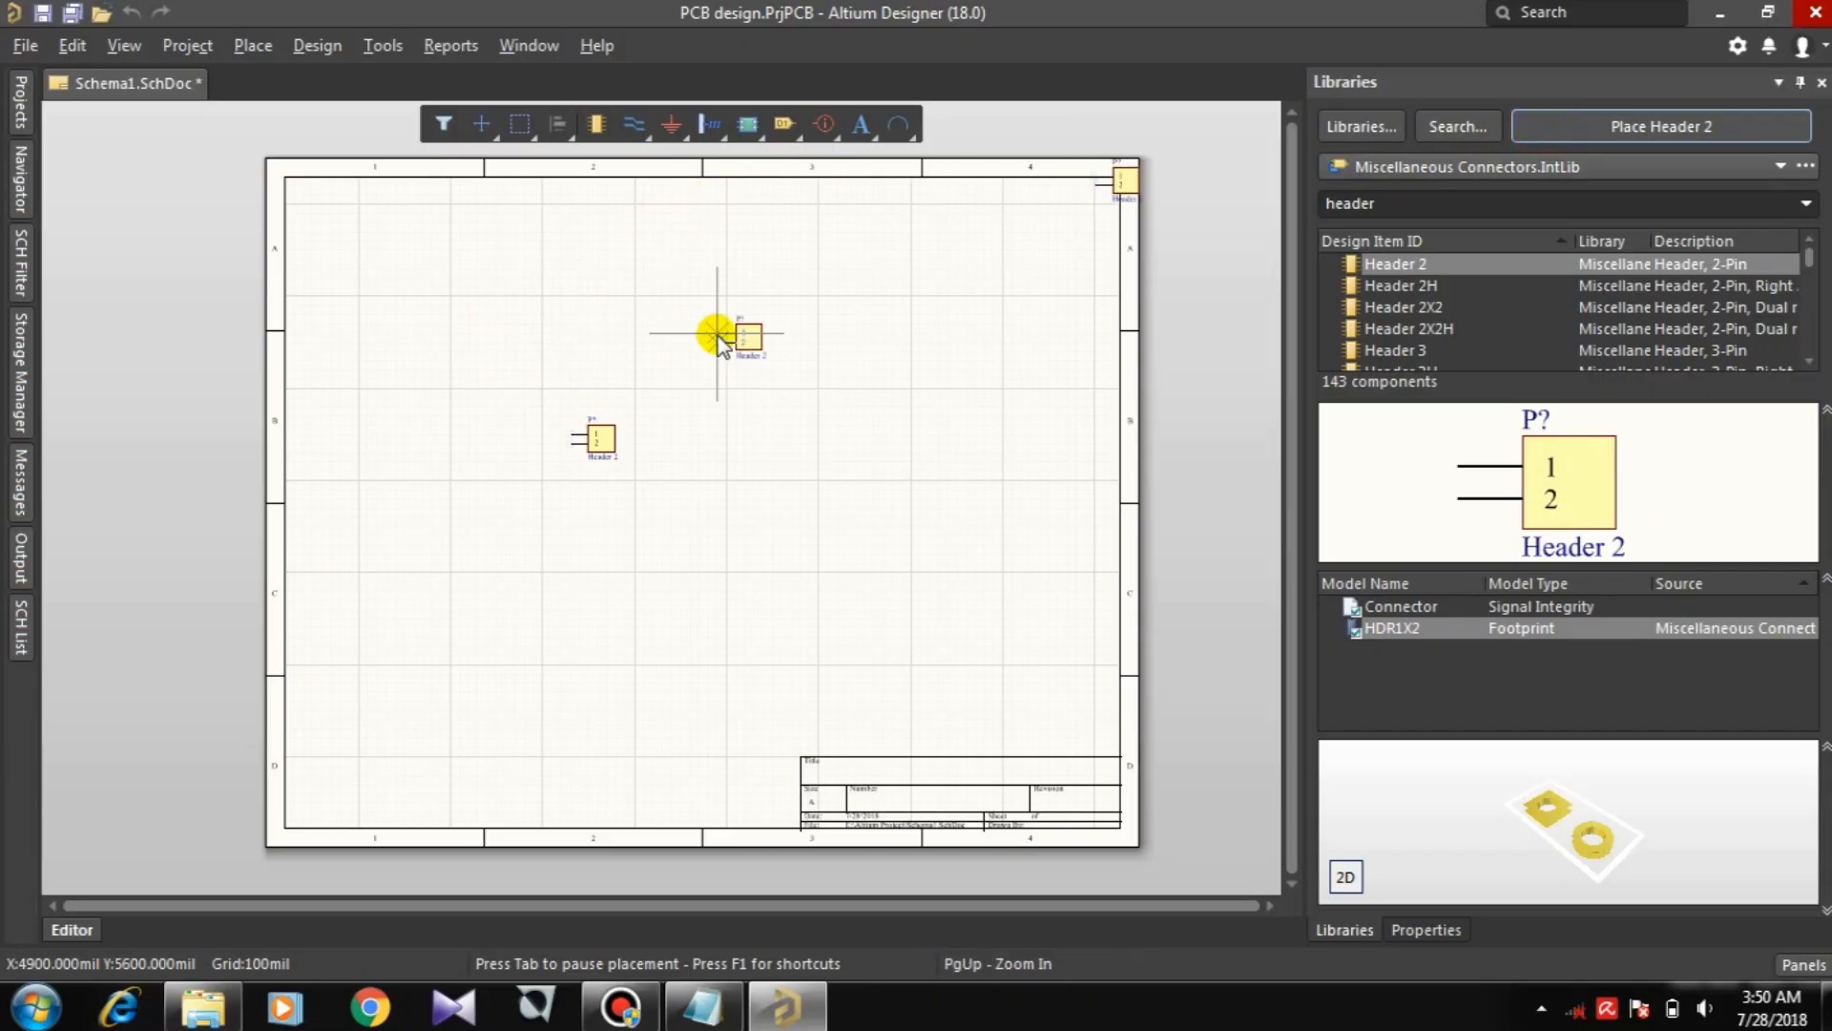
pyautogui.press('Escape')
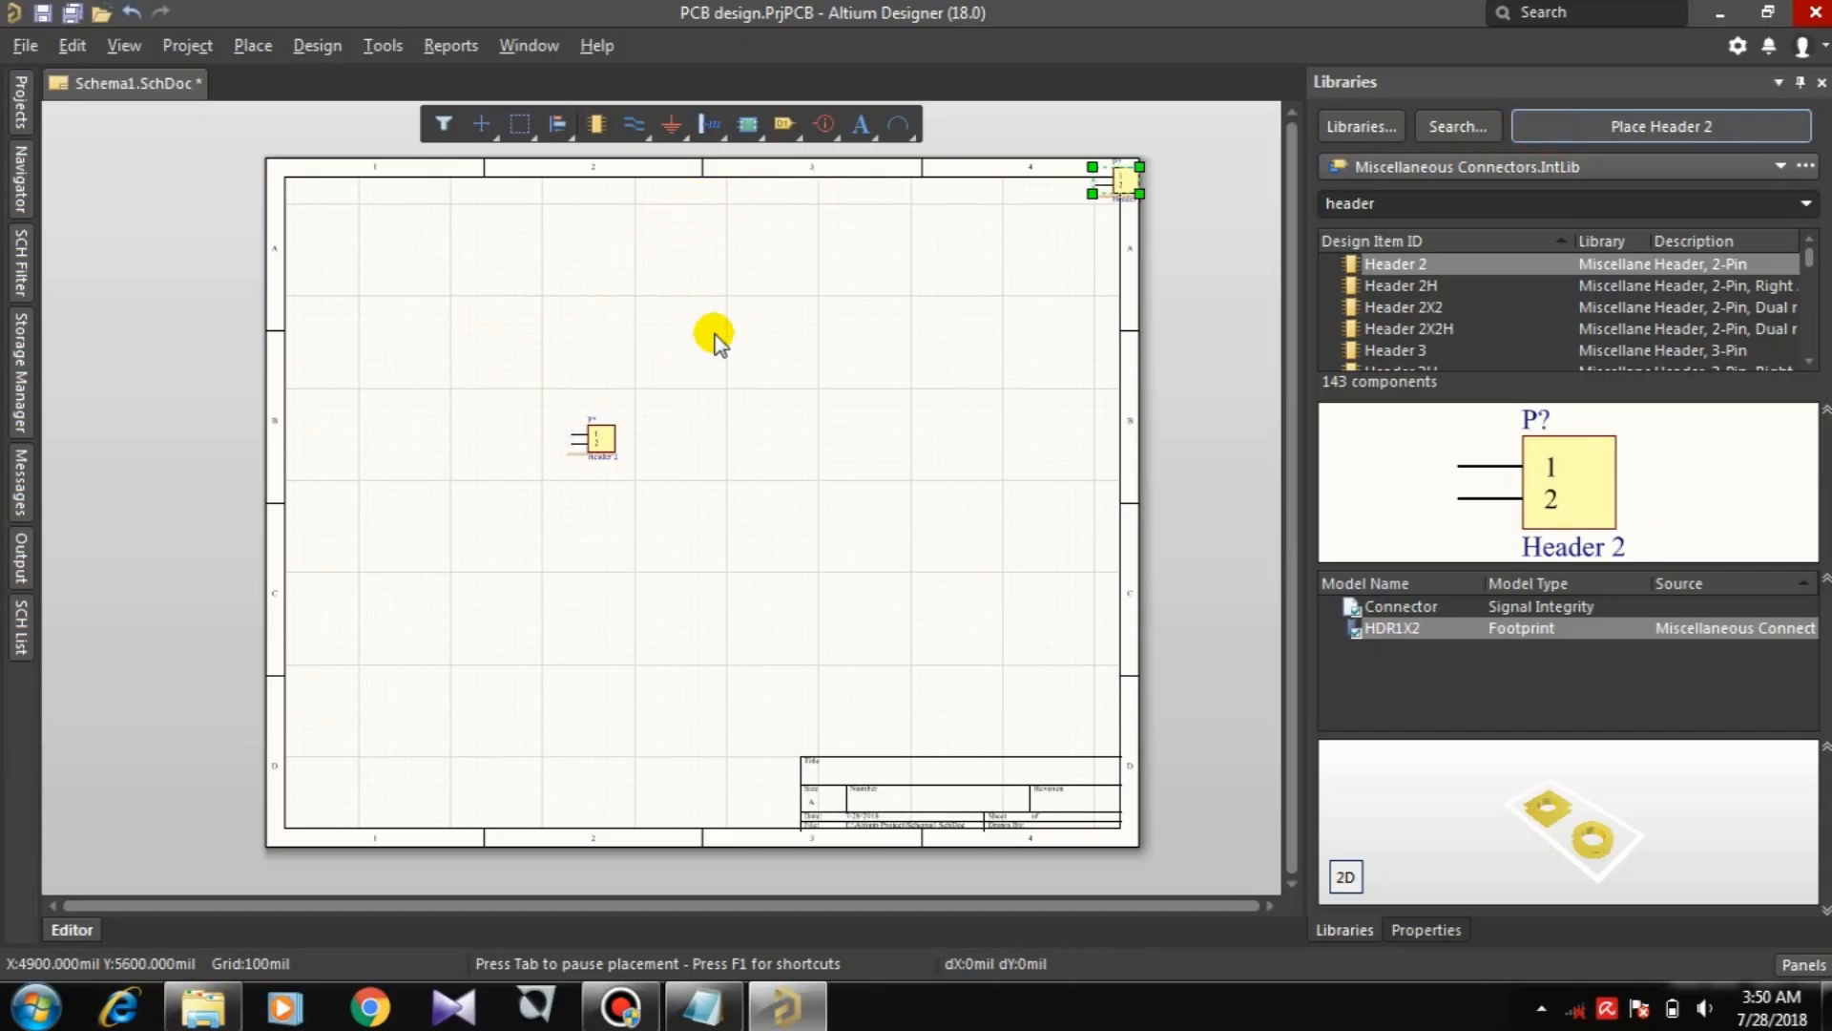
# Step: Delete the stray header at the upper-right corner of the schematic sheet
pyautogui.click(1114, 171)
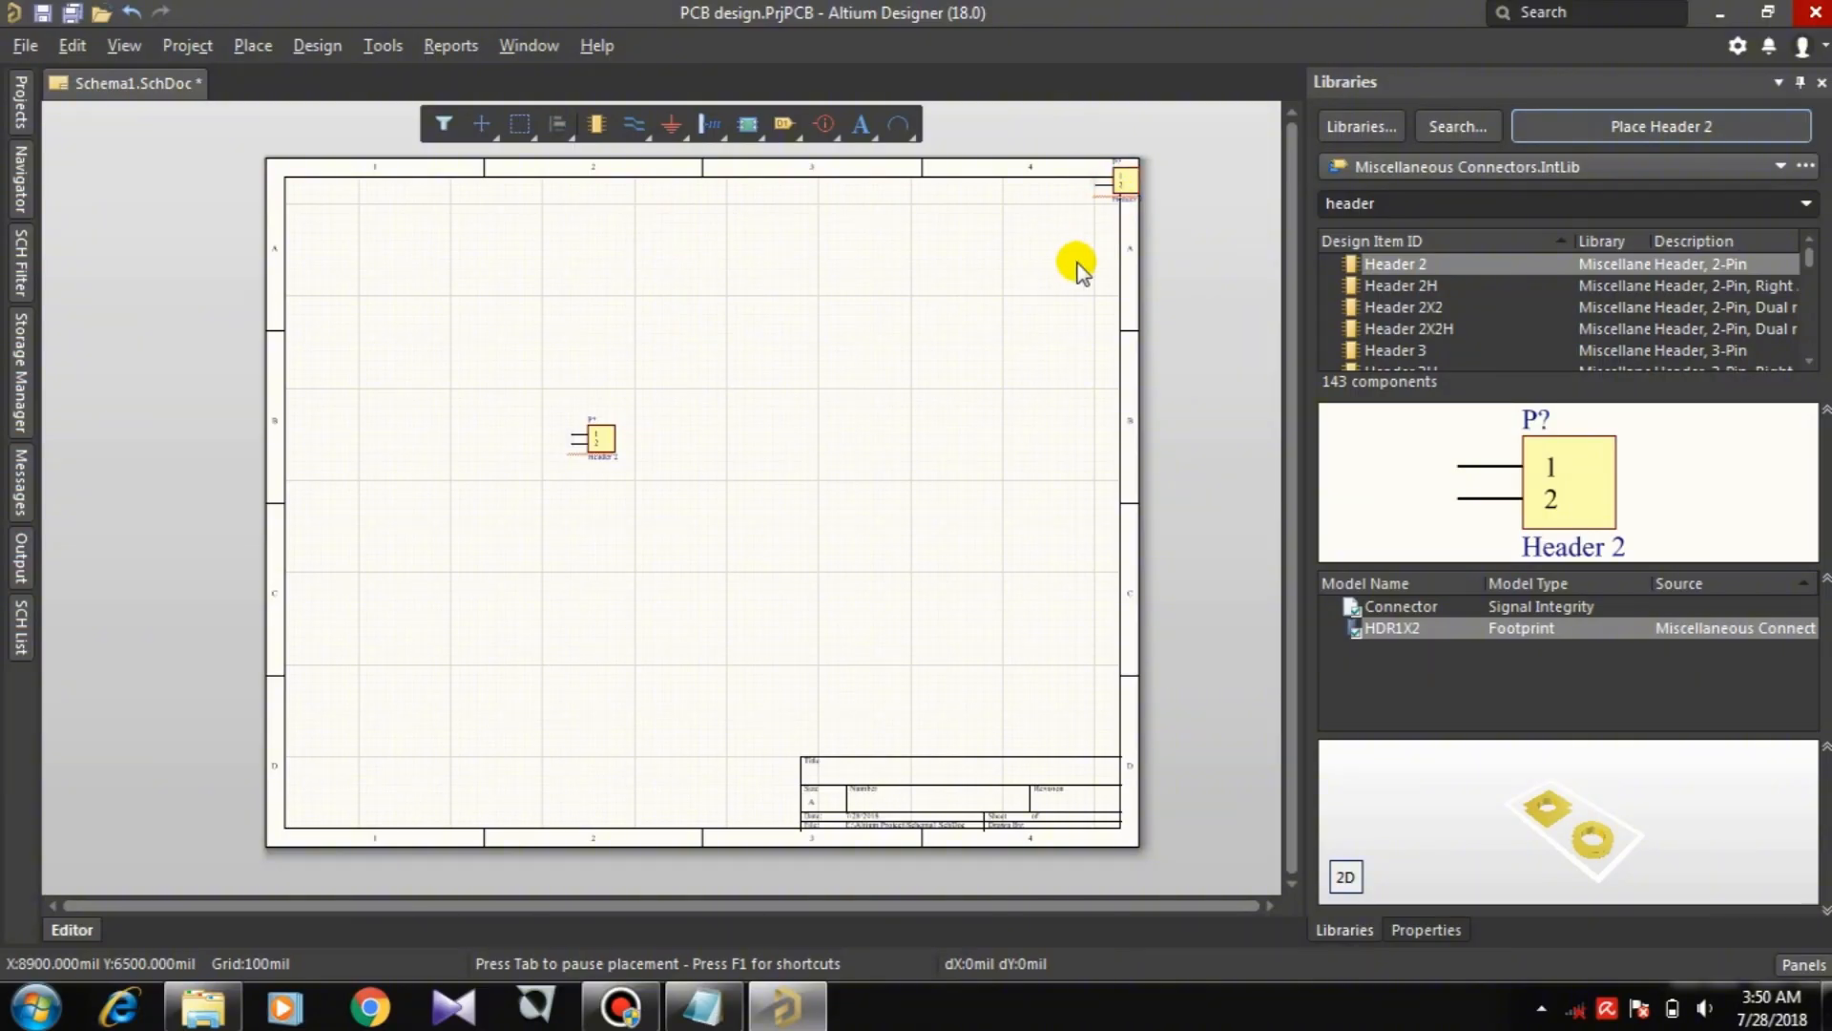
pyautogui.click(1115, 176)
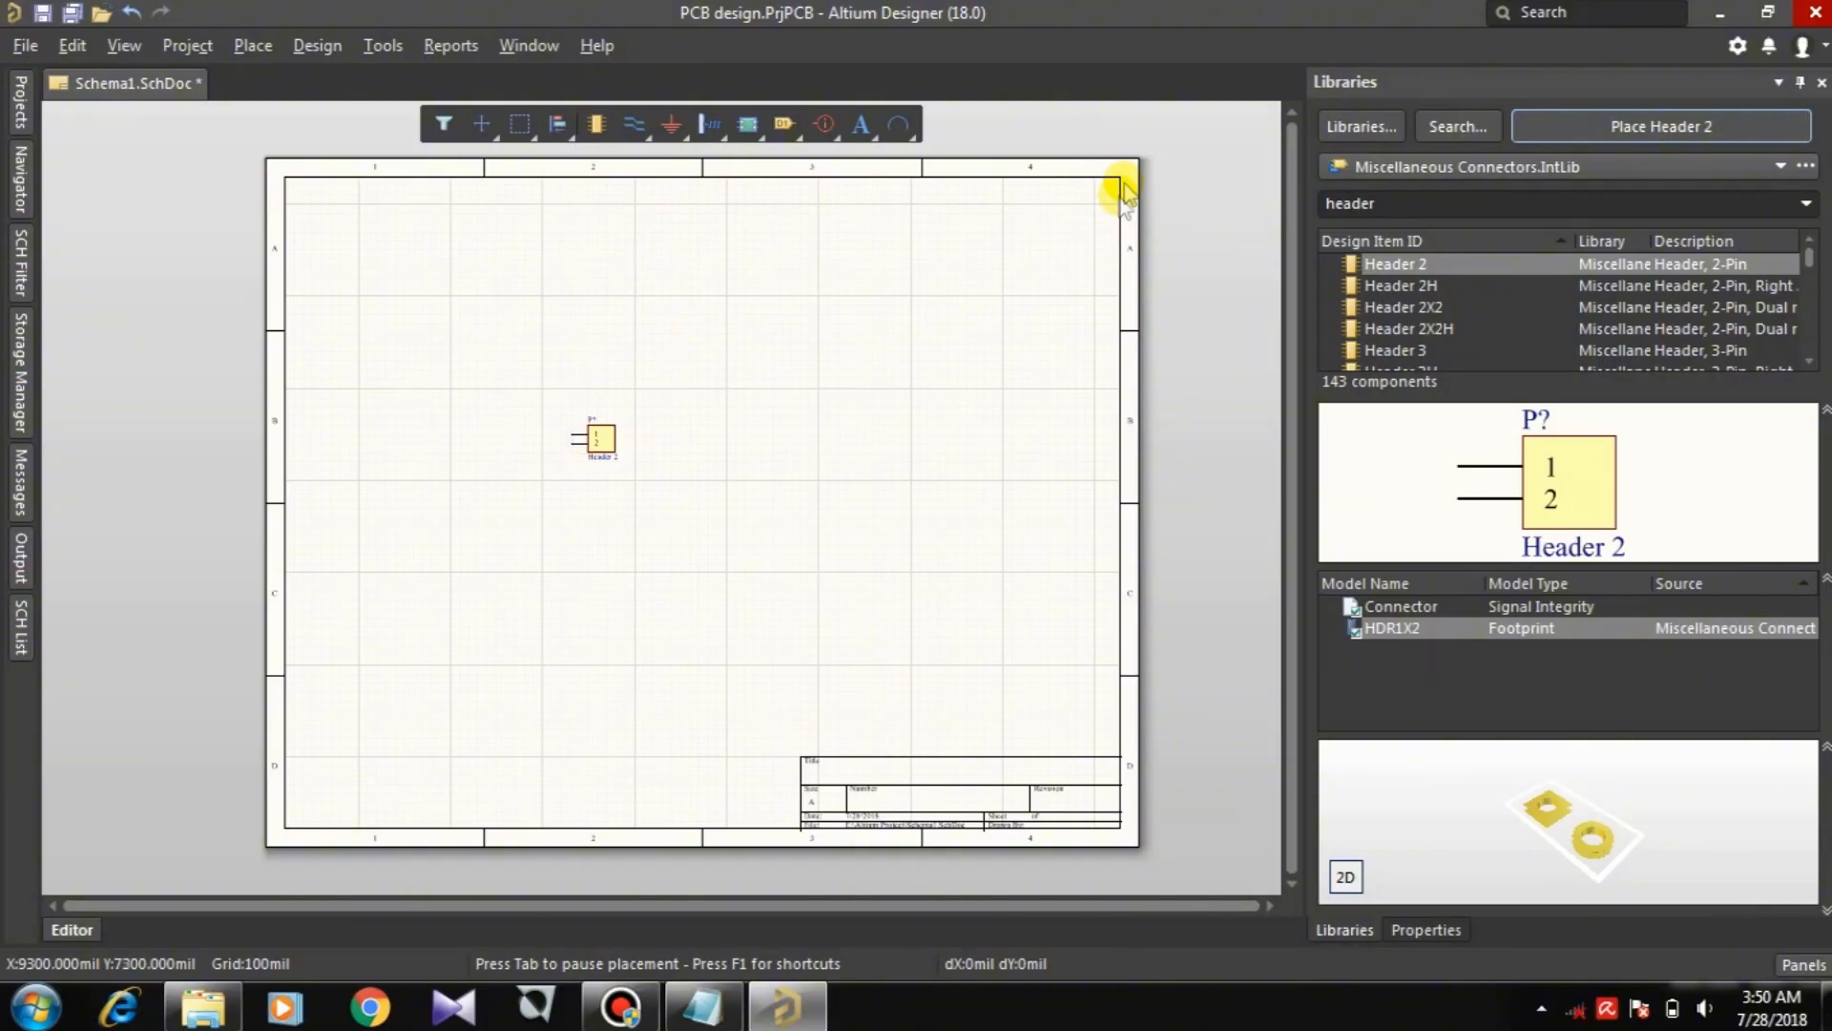
pyautogui.press('Delete')
# Step: Rotate the header 180 degrees so its pins point right and move it further left and down on the sheet
pyautogui.click(596, 438)
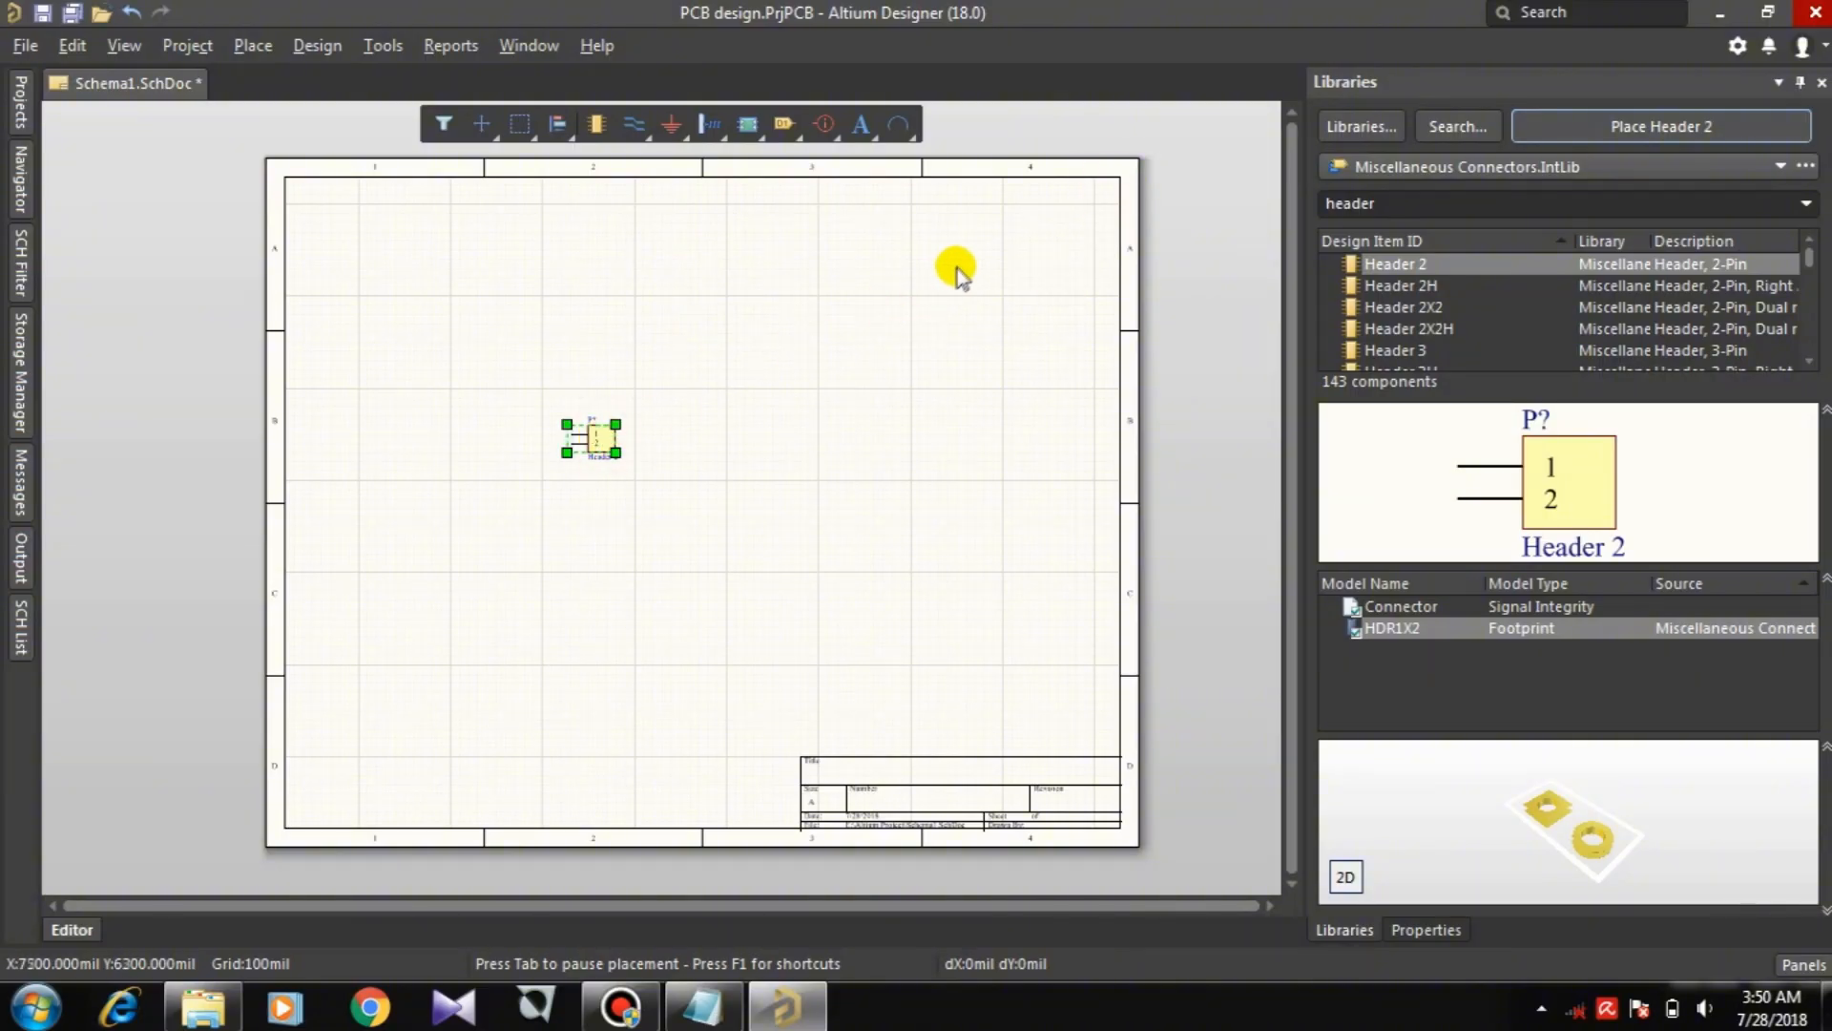
pyautogui.press('space')
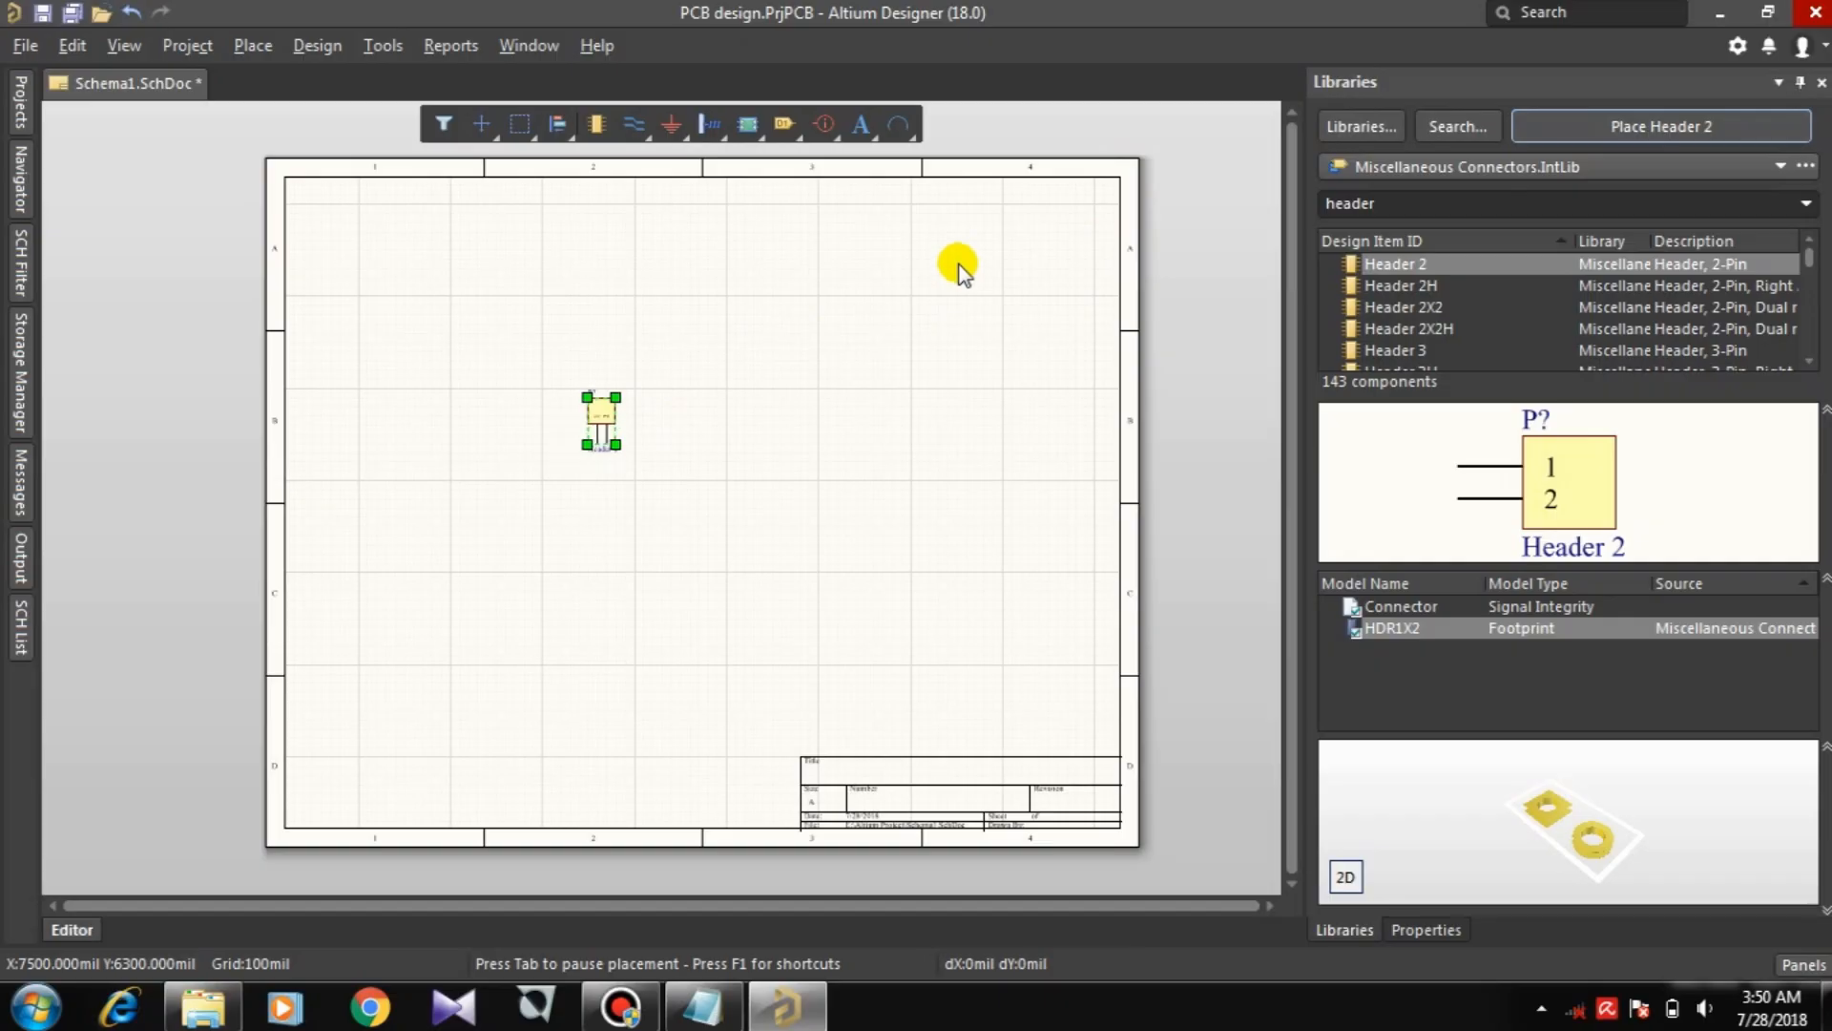
pyautogui.press('space')
pyautogui.click(736, 442)
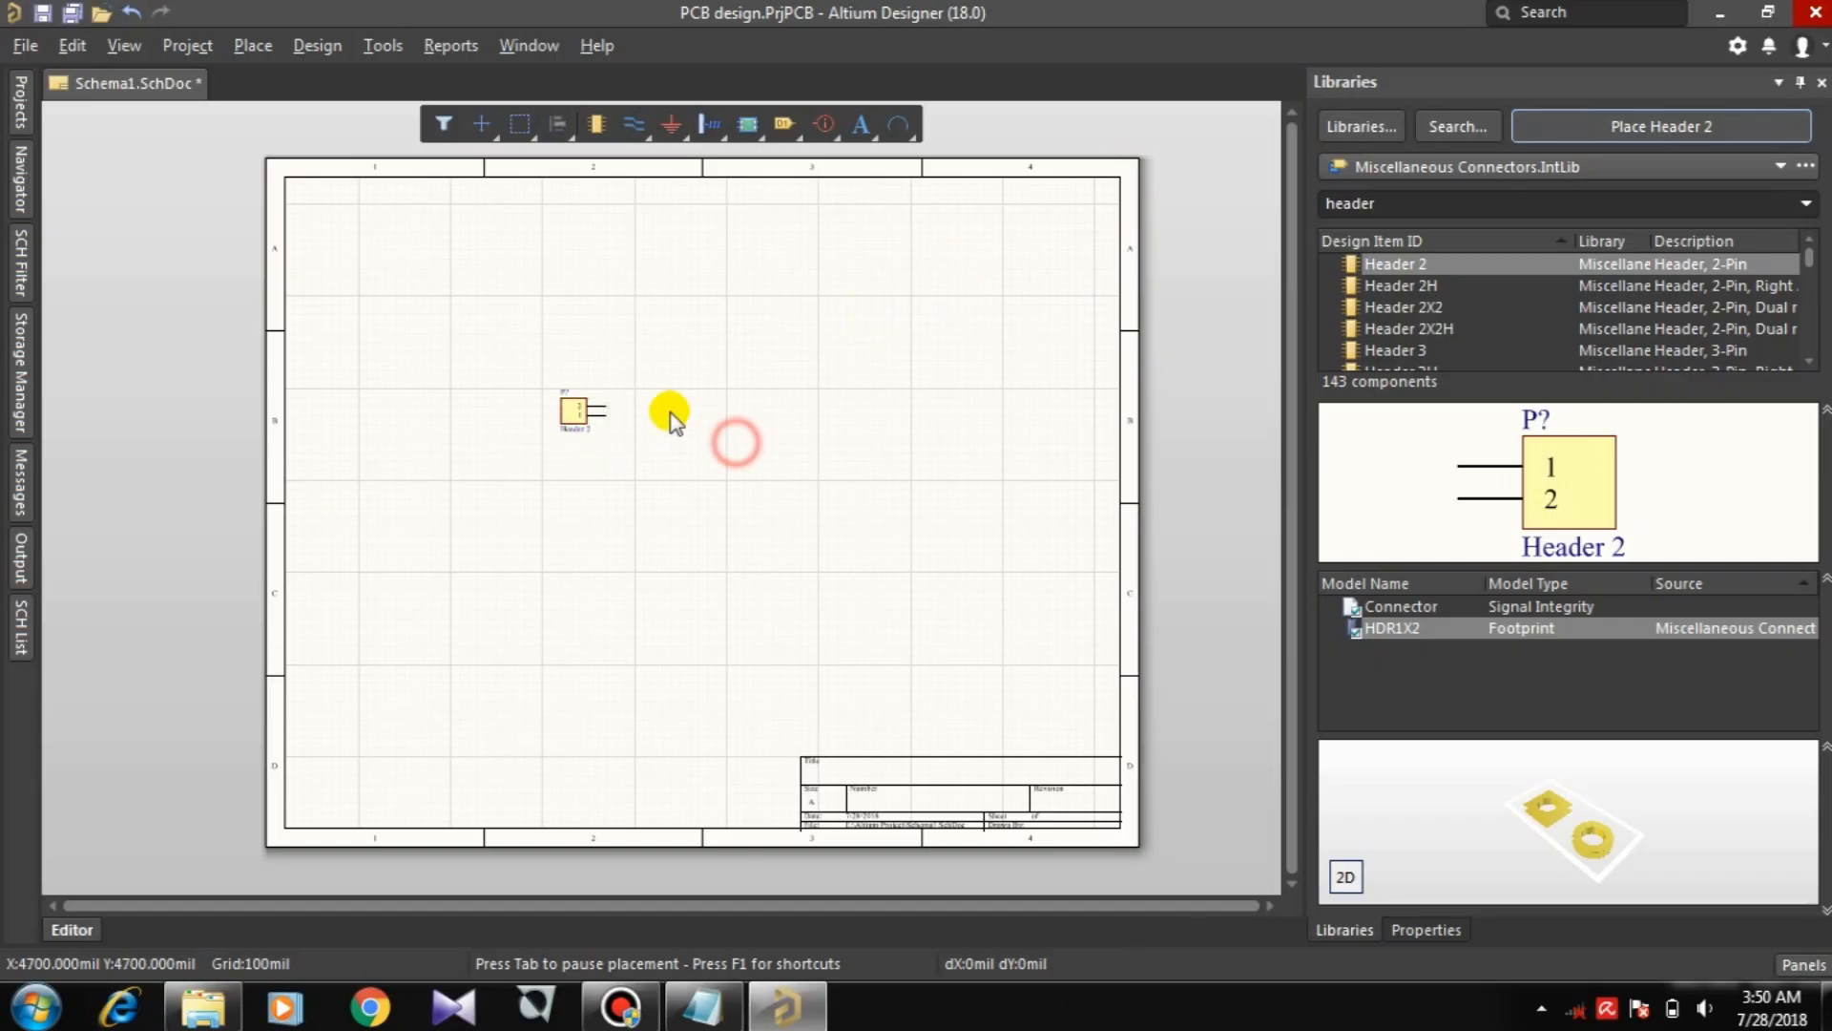
pyautogui.click(579, 412)
pyautogui.moveTo(552, 420); pyautogui.dragTo(496, 466)
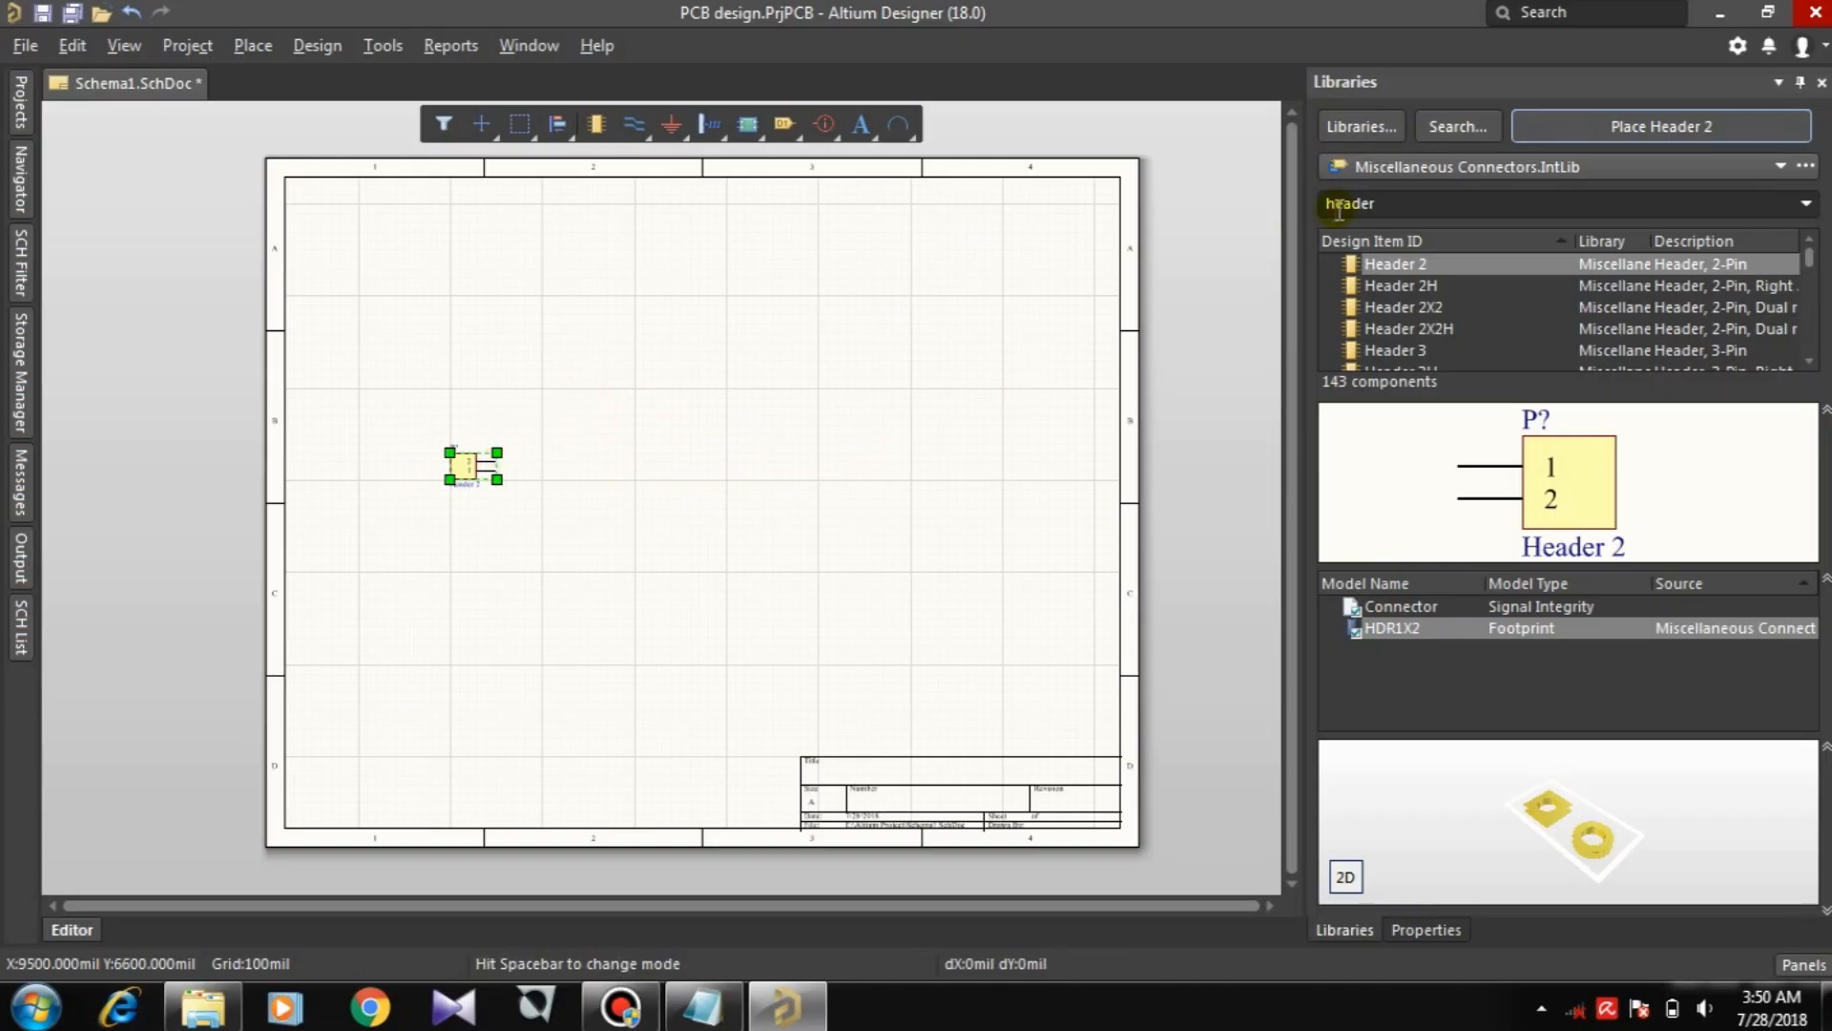
# Step: Switch to the Miscellaneous Devices.IntLib library and filter its components by "res"
pyautogui.click(1385, 200)
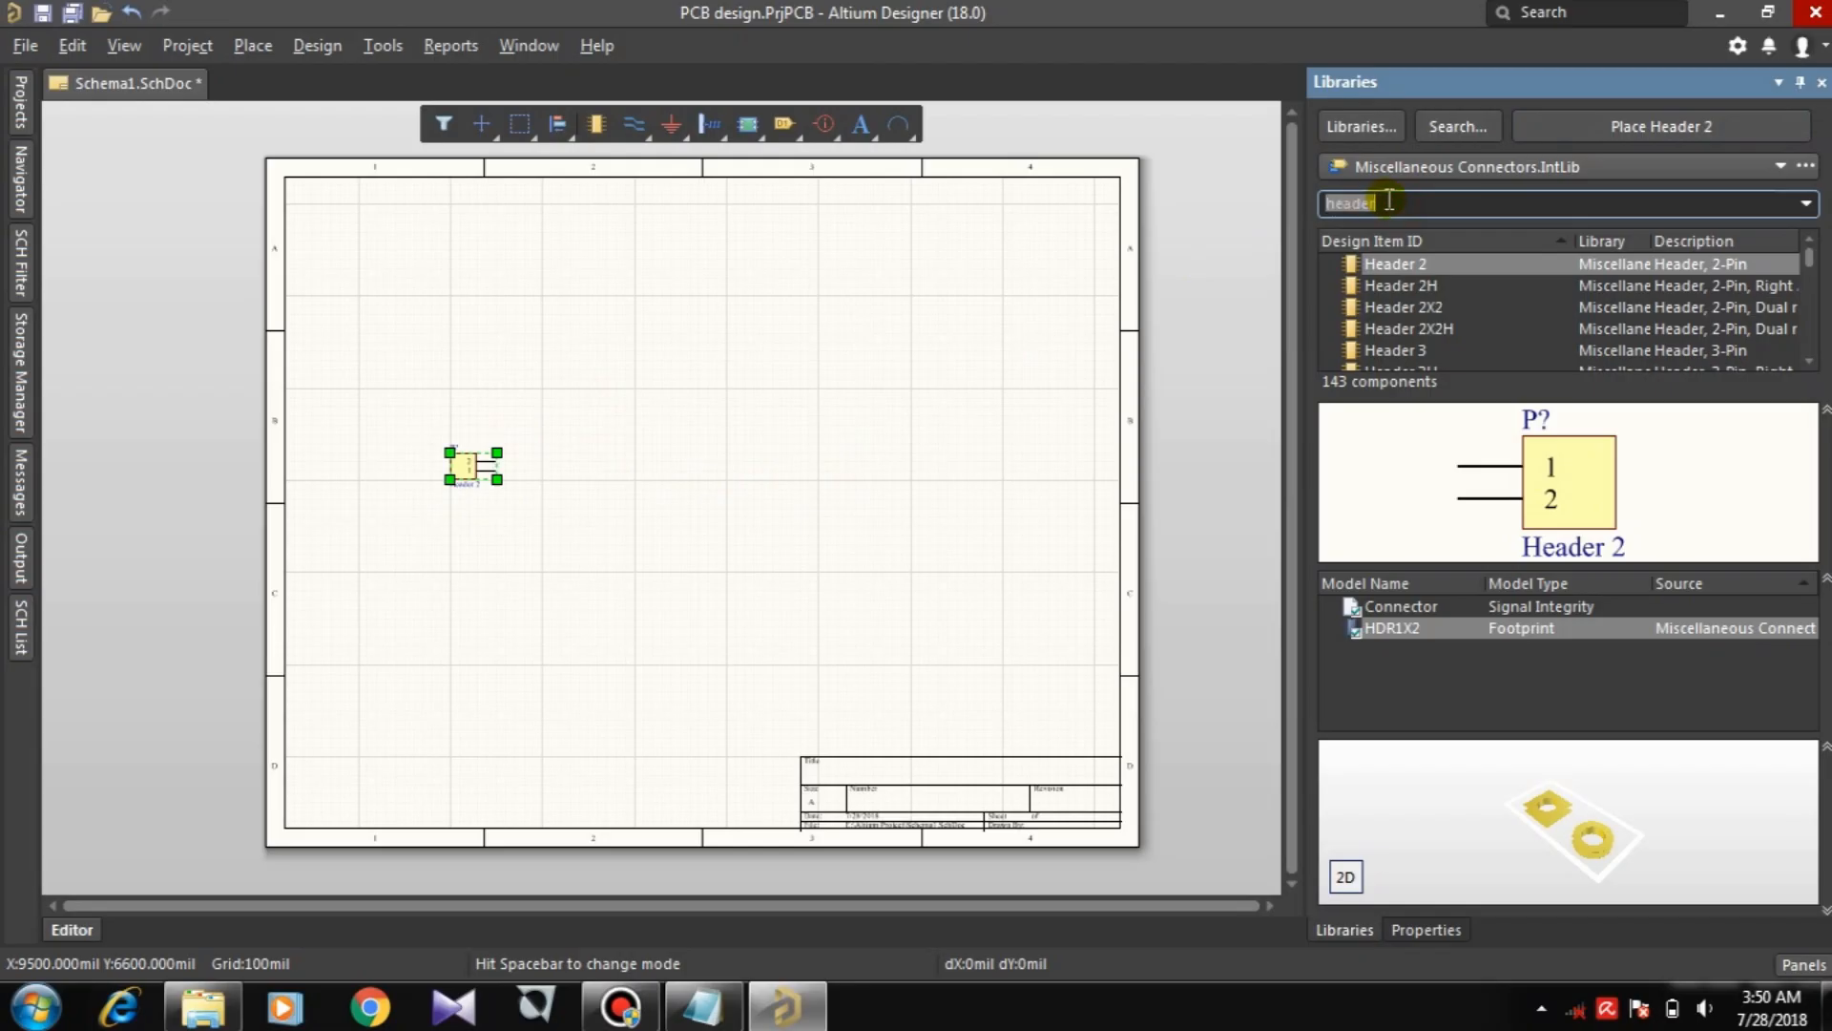
pyautogui.click(1449, 166)
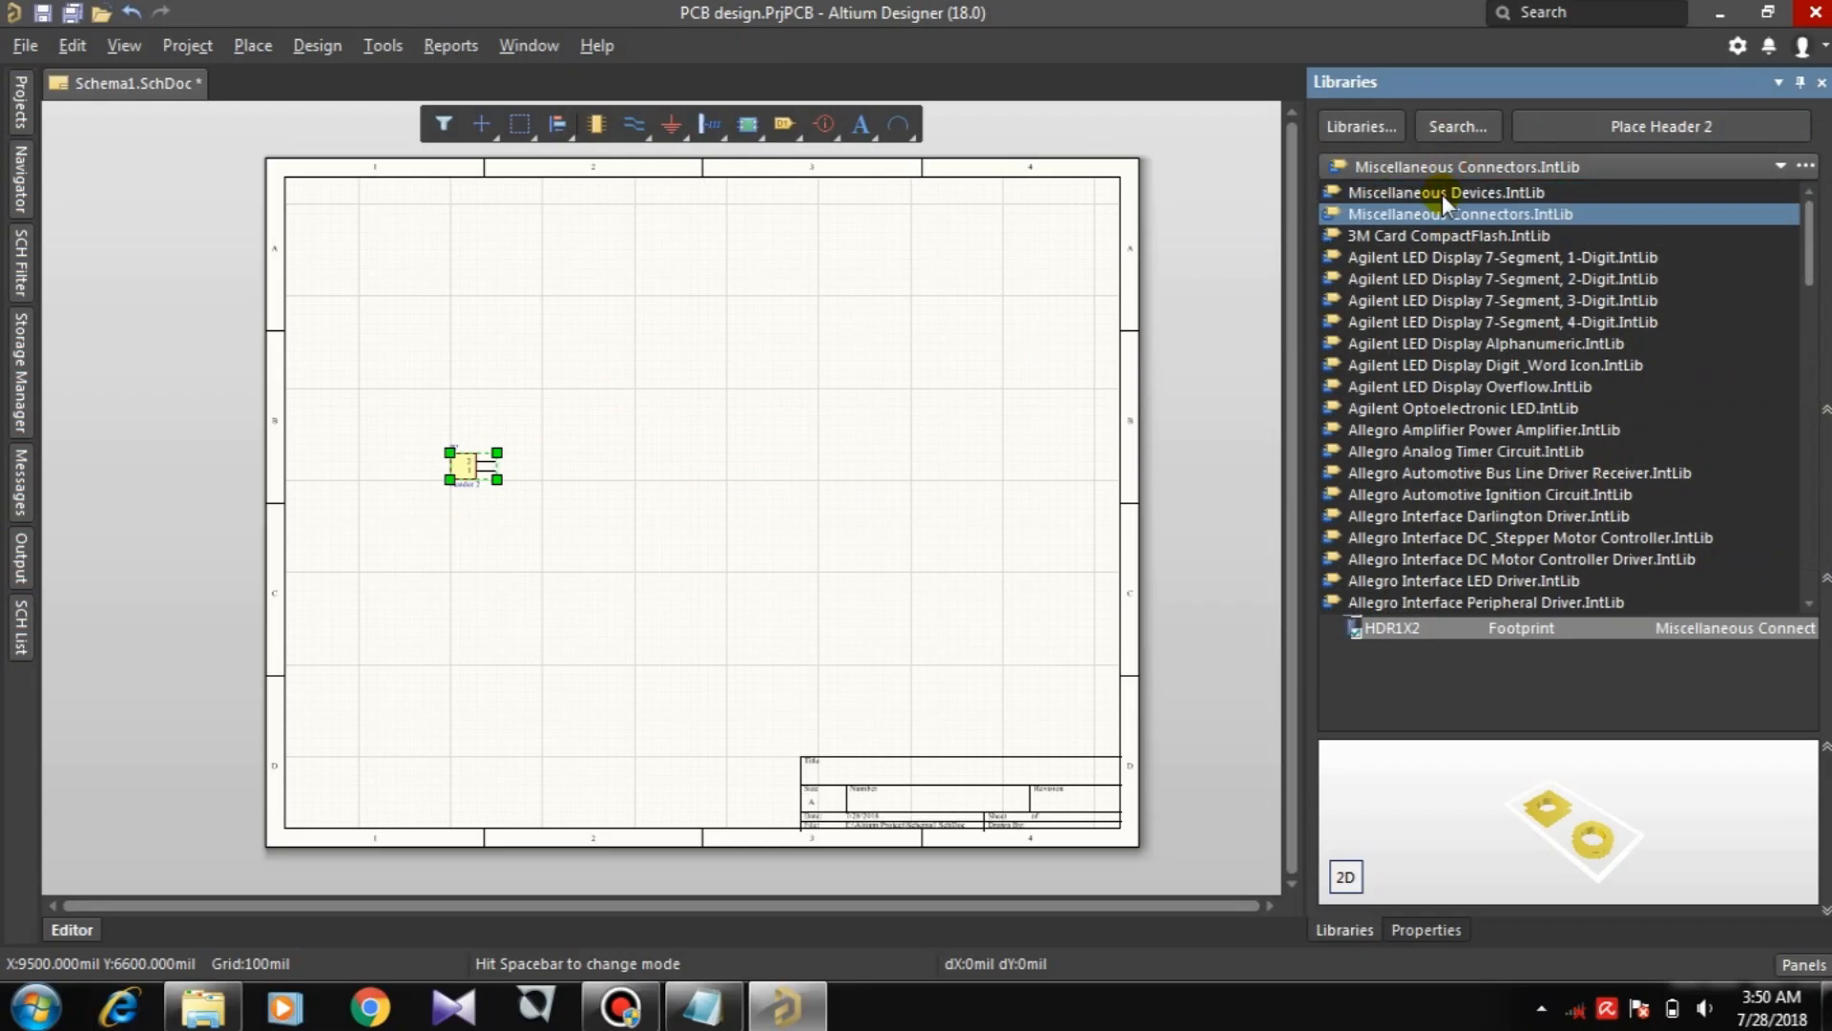
pyautogui.click(1418, 192)
pyautogui.doubleClick(1426, 199)
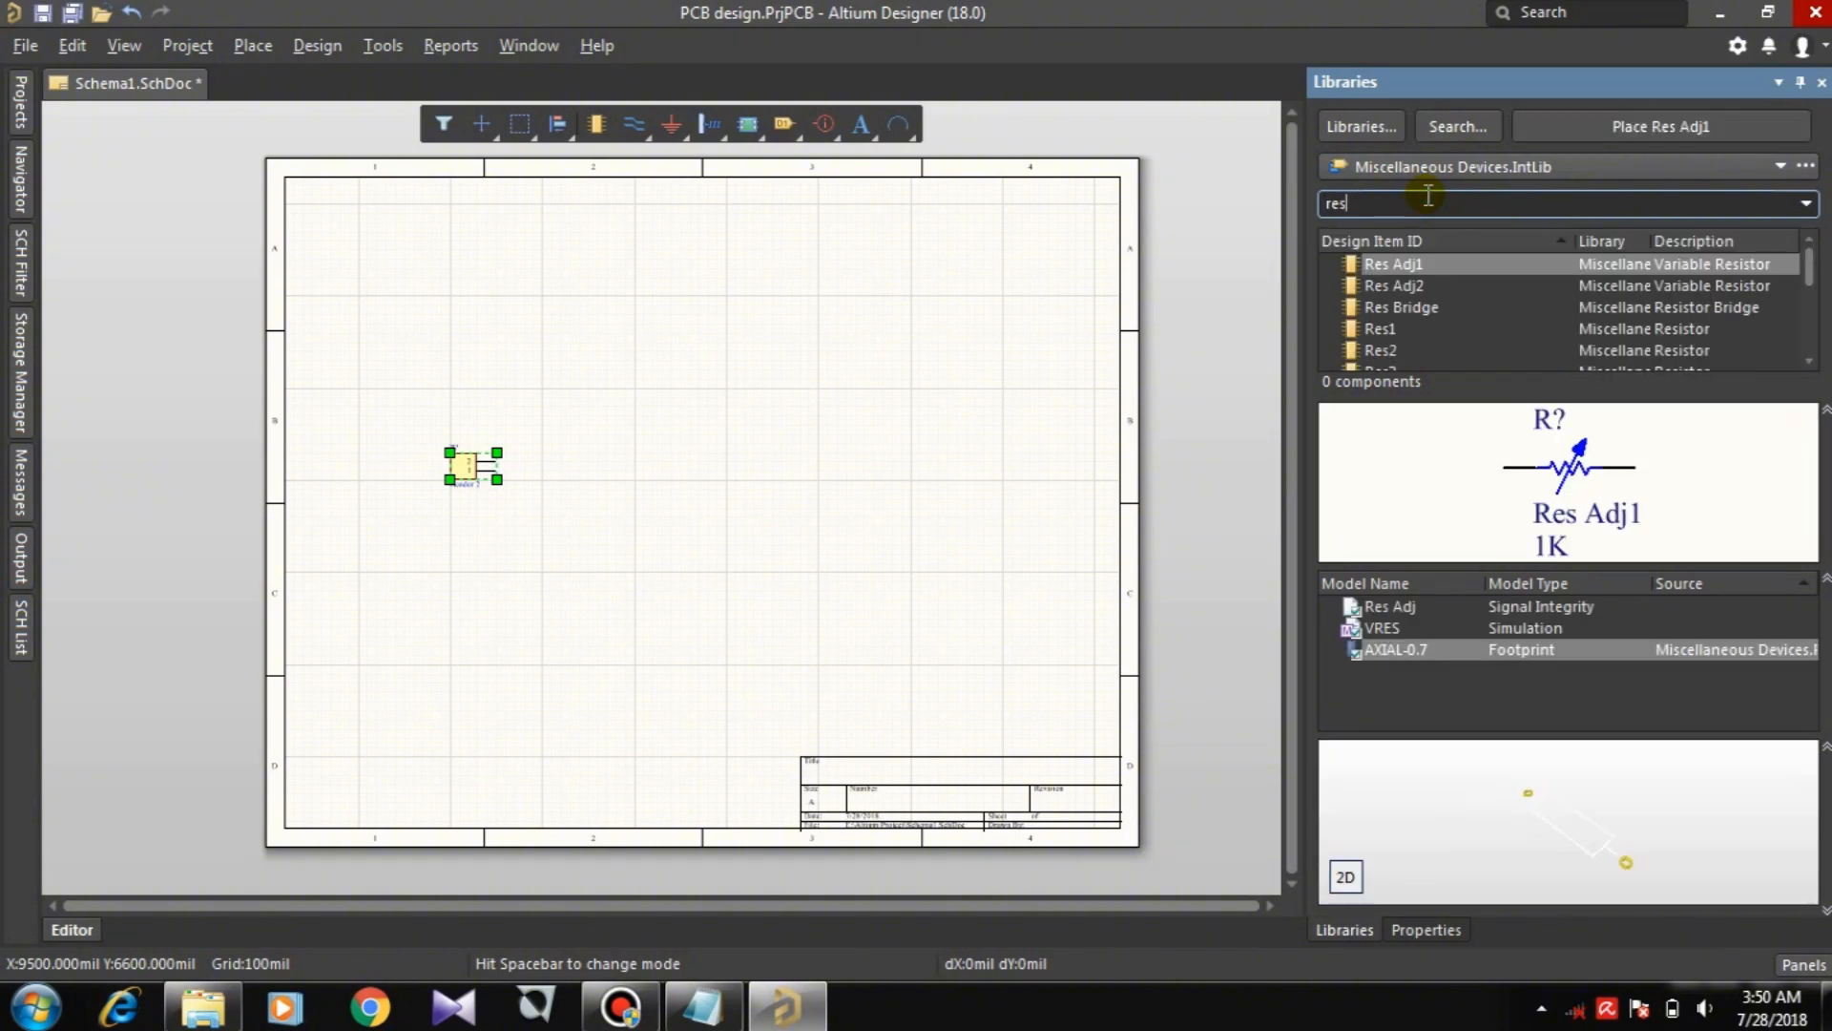
# Step: Place a Res1 resistor on pin 2 of the header and pull it to the right so a wire joins them
pyautogui.click(1412, 325)
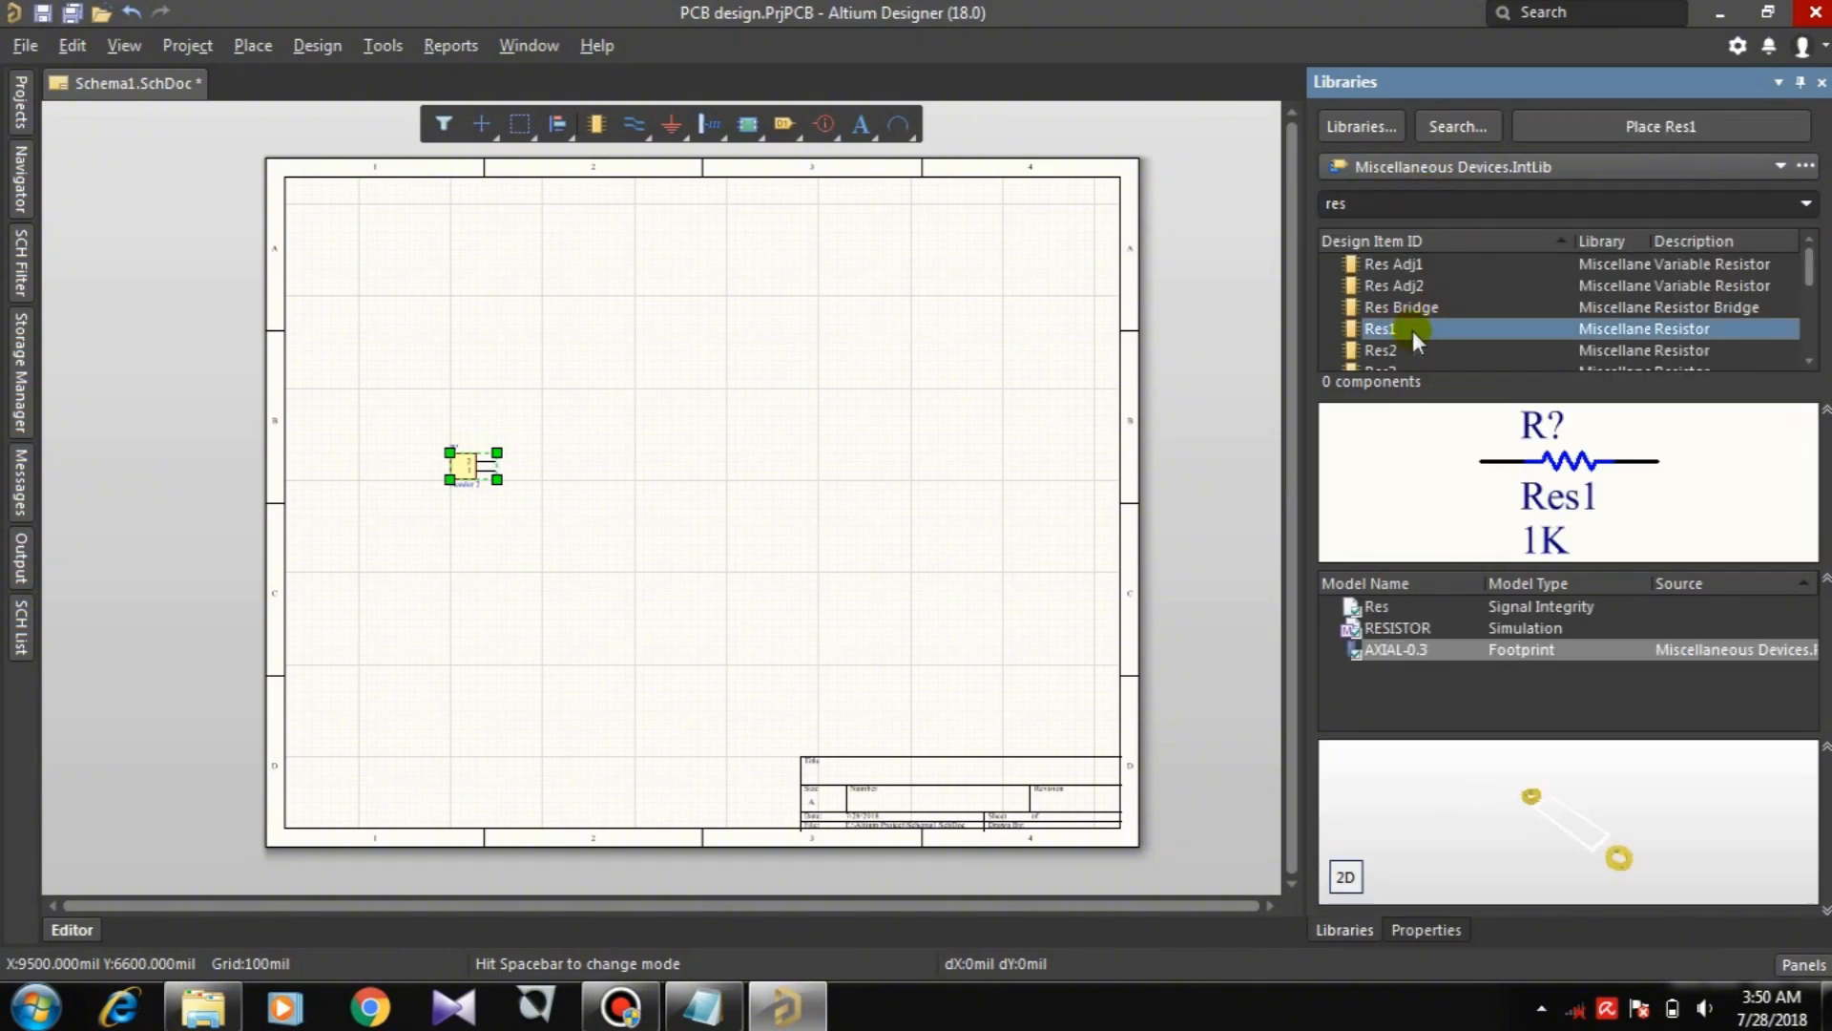
pyautogui.click(1658, 128)
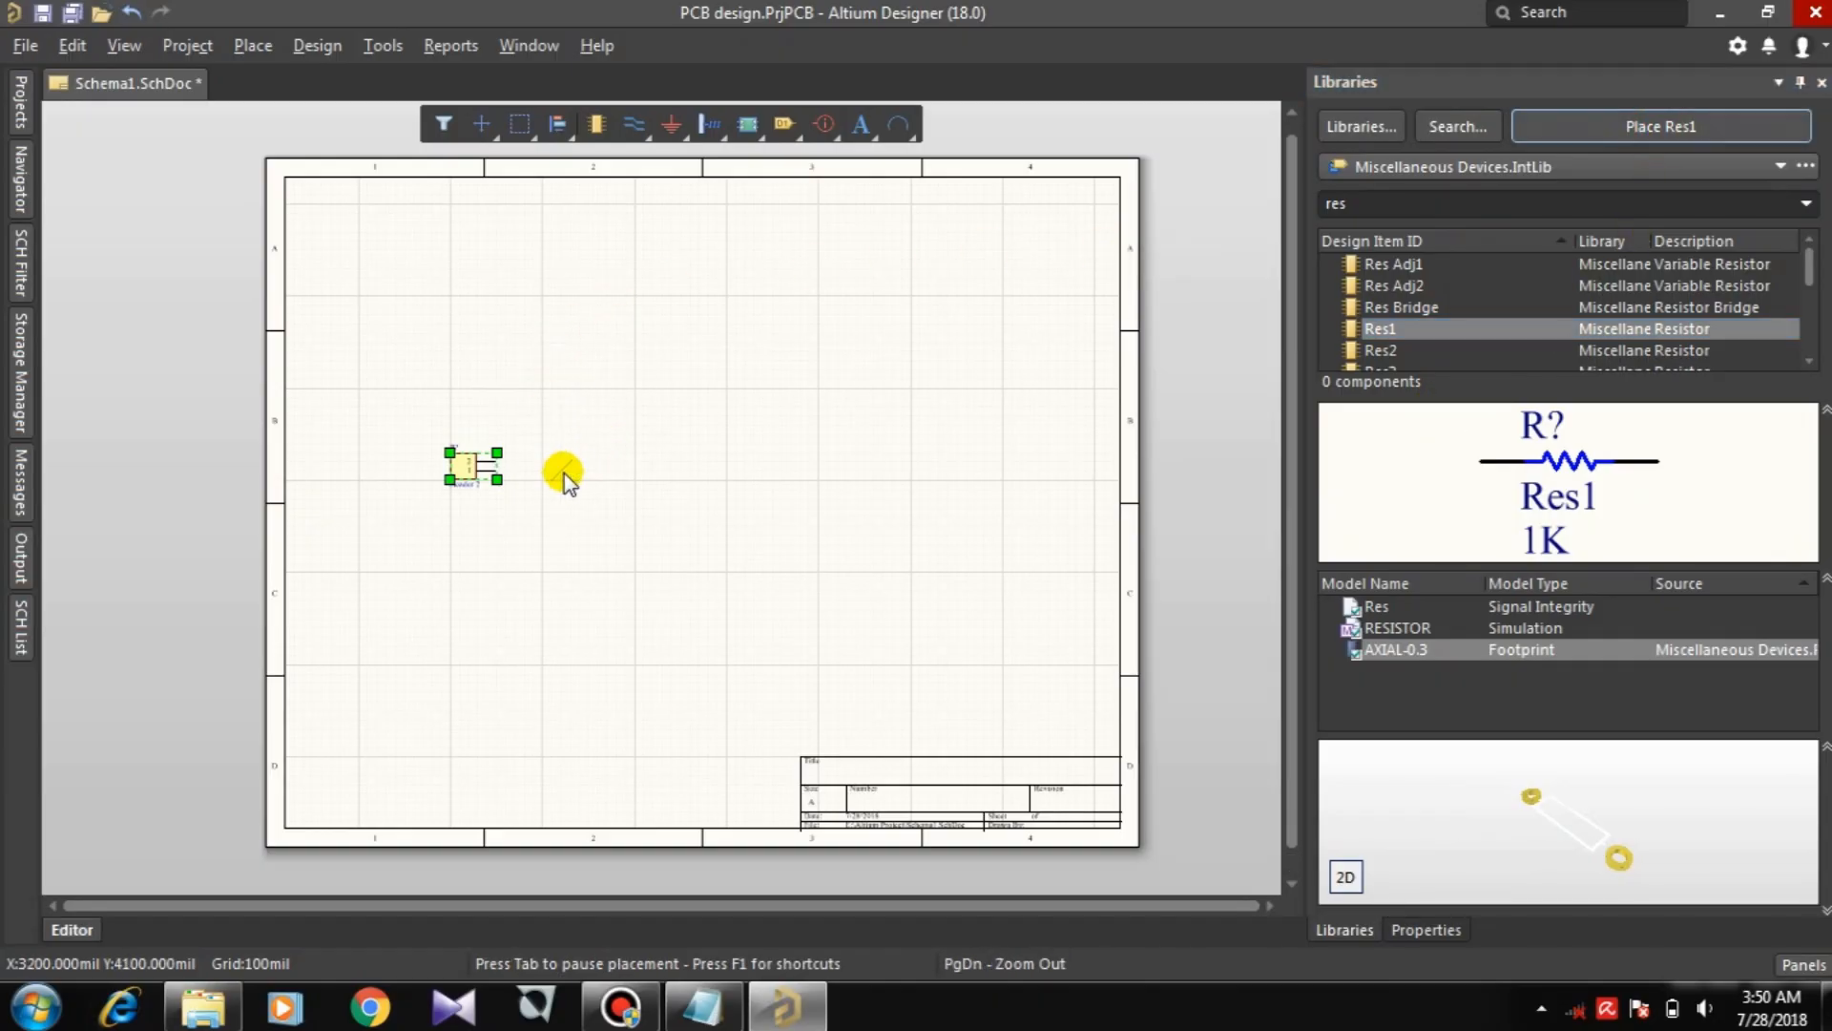
pyautogui.keyDown('ctrl'); pyautogui.scroll(3, 573, 470); pyautogui.keyUp('ctrl')
pyautogui.keyDown('ctrl'); pyautogui.scroll(3, 565, 474); pyautogui.keyUp('ctrl')
pyautogui.keyDown('ctrl'); pyautogui.scroll(-1, 565, 474); pyautogui.keyUp('ctrl')
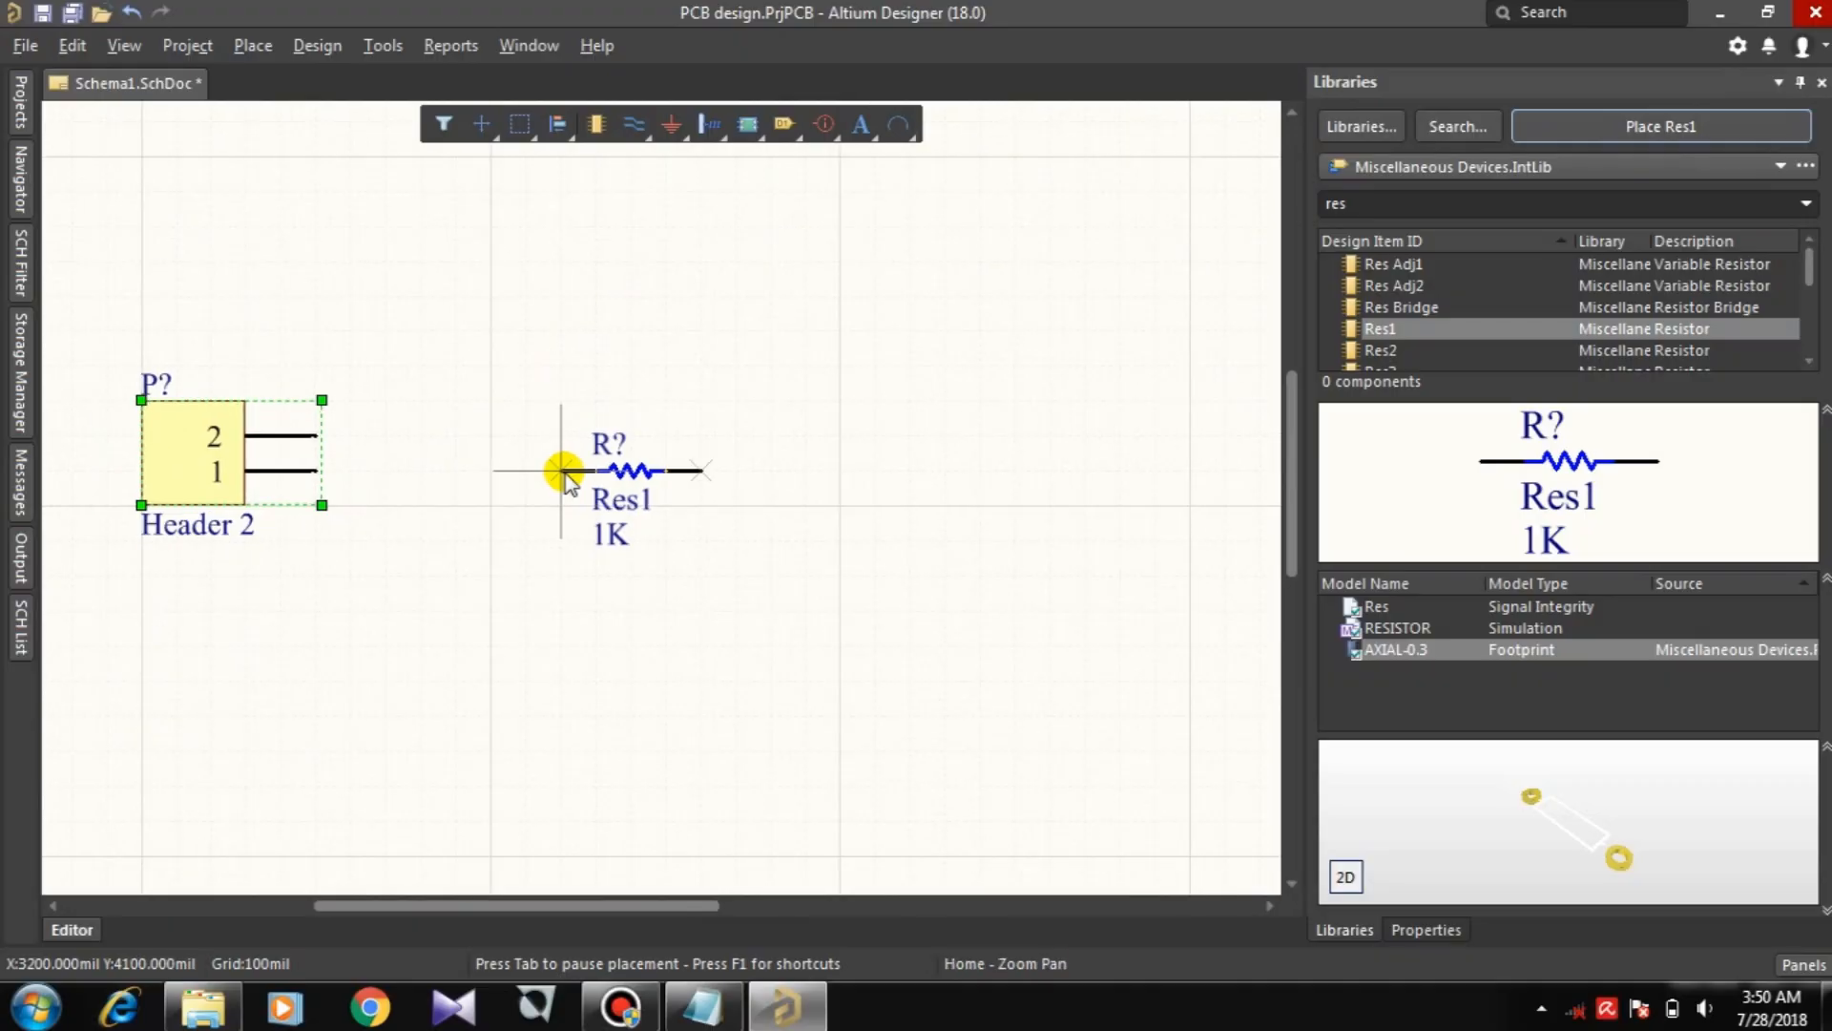
pyautogui.click(318, 436)
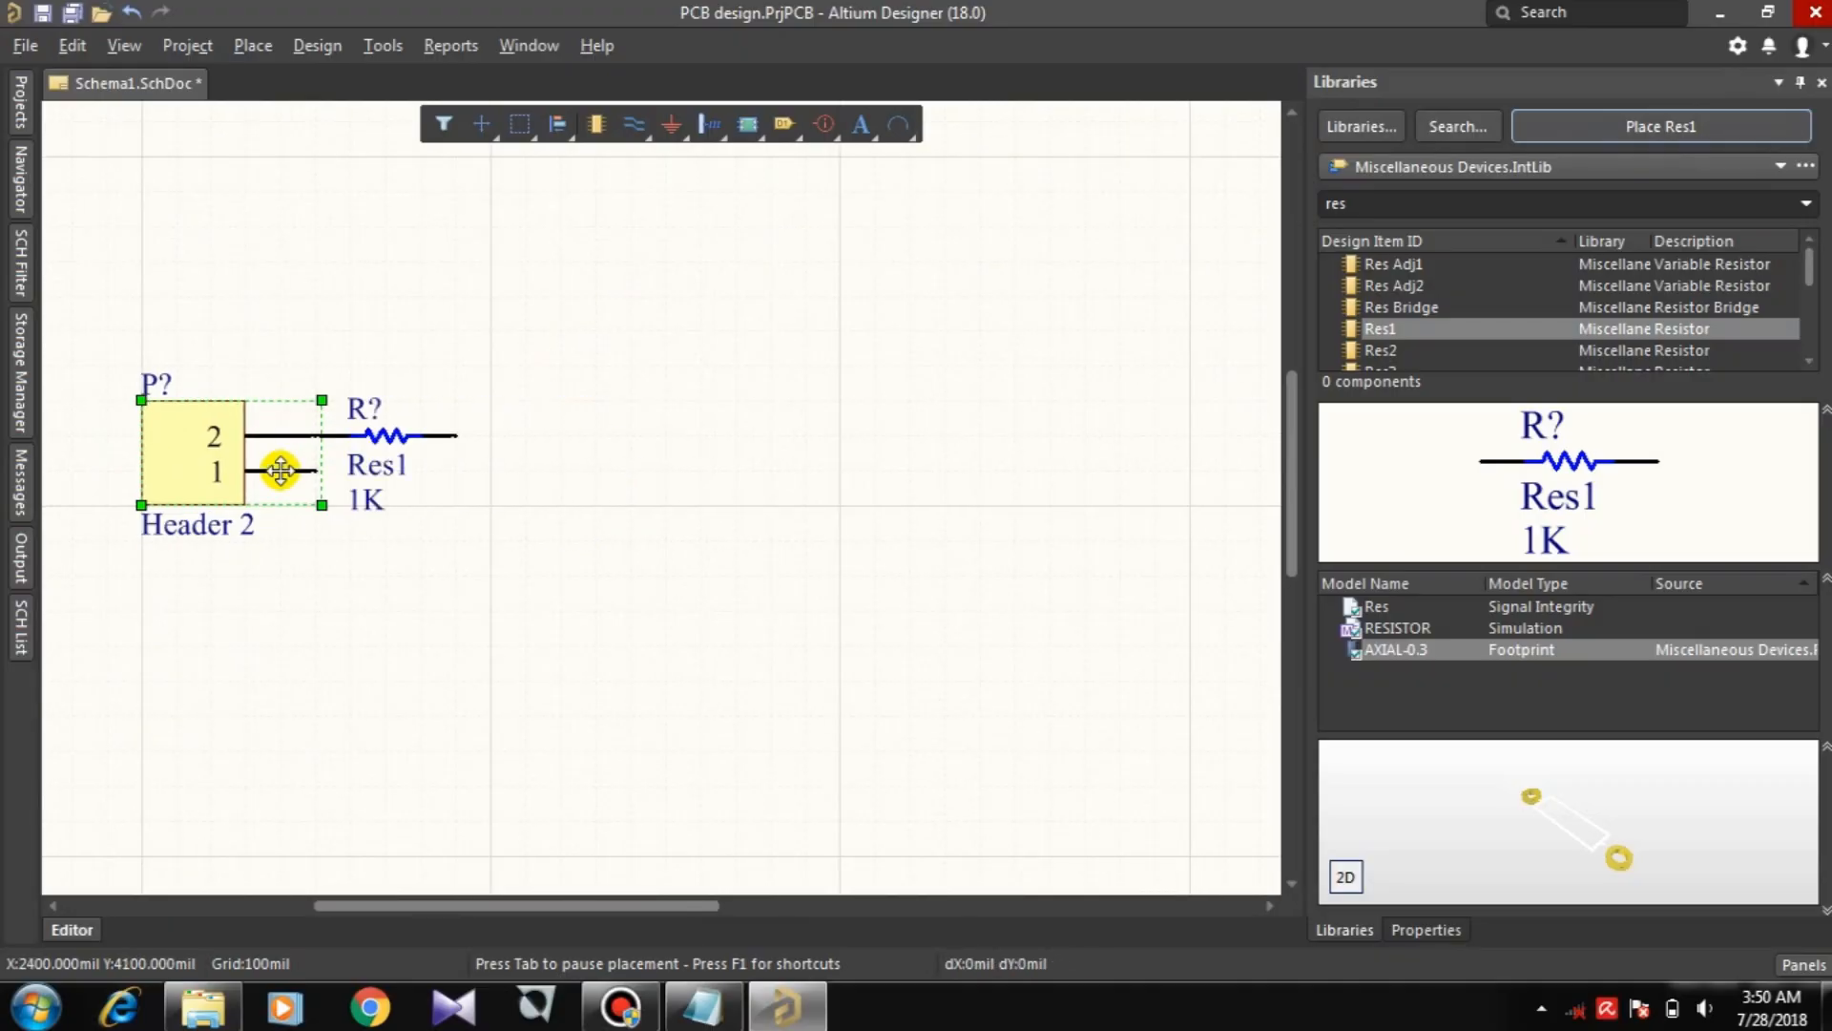
pyautogui.press('Escape')
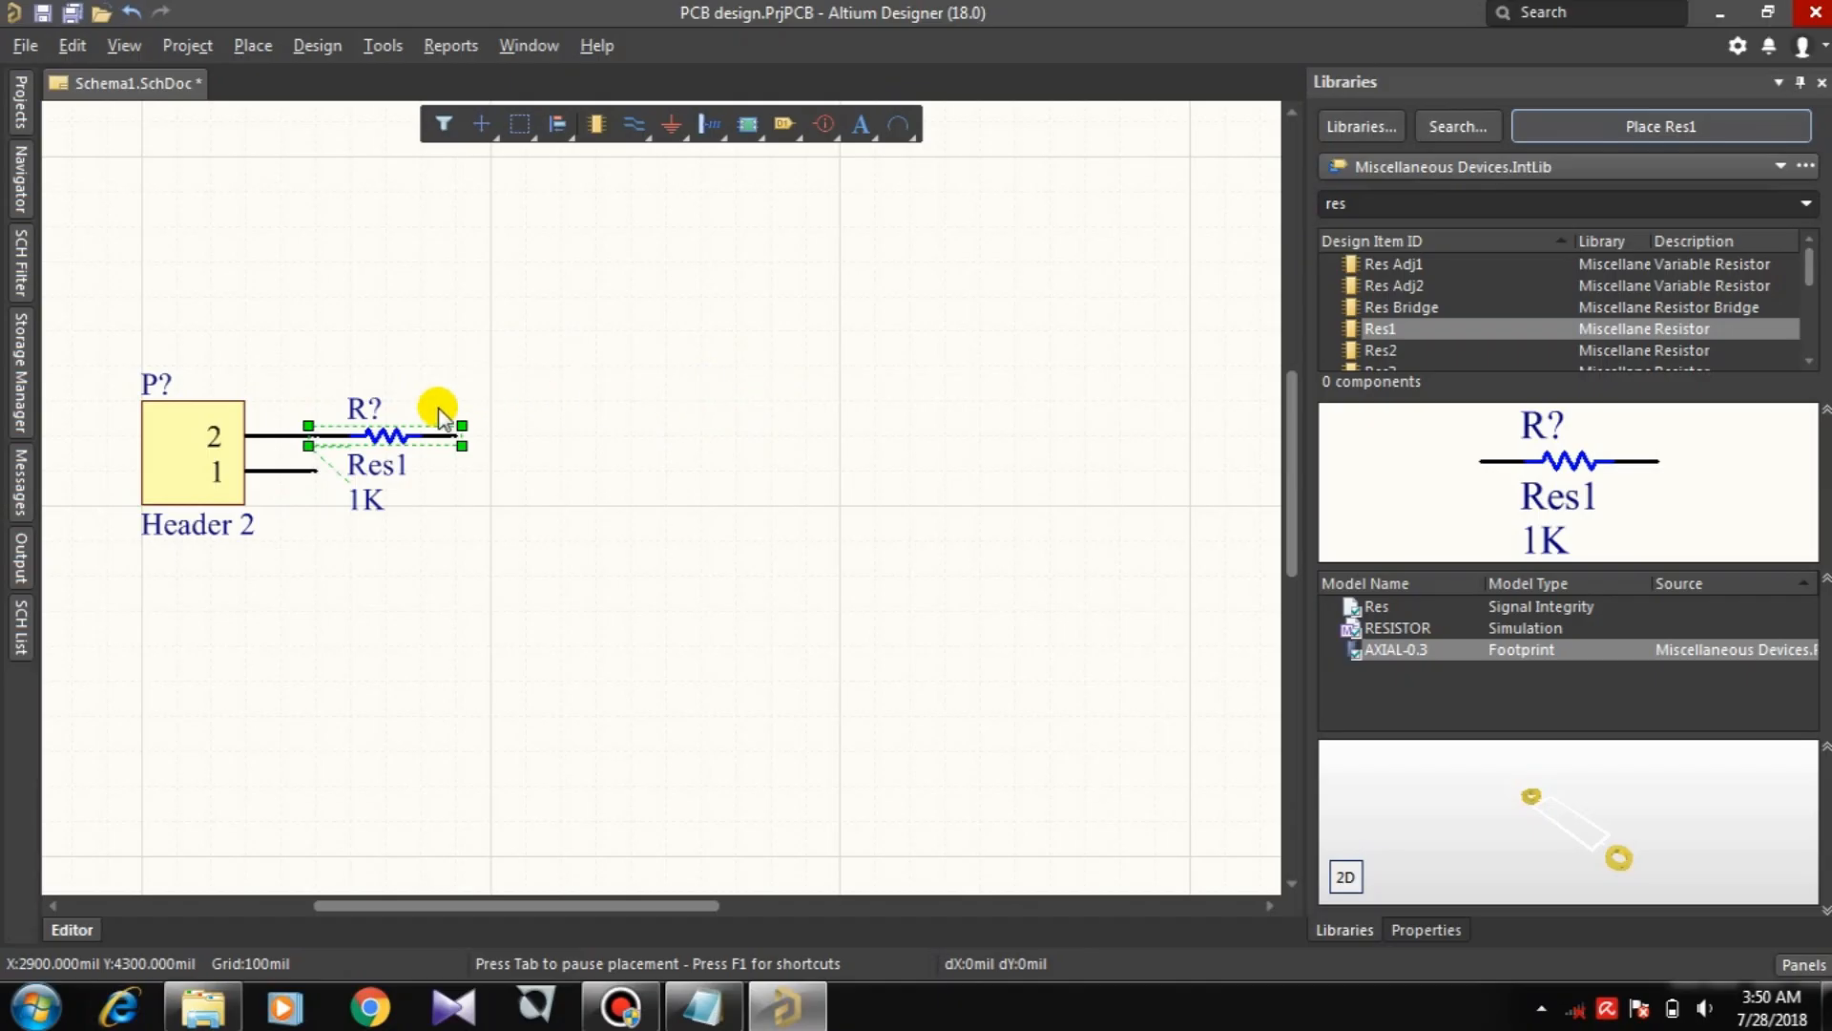
pyautogui.moveTo(461, 446); pyautogui.dragTo(602, 439)
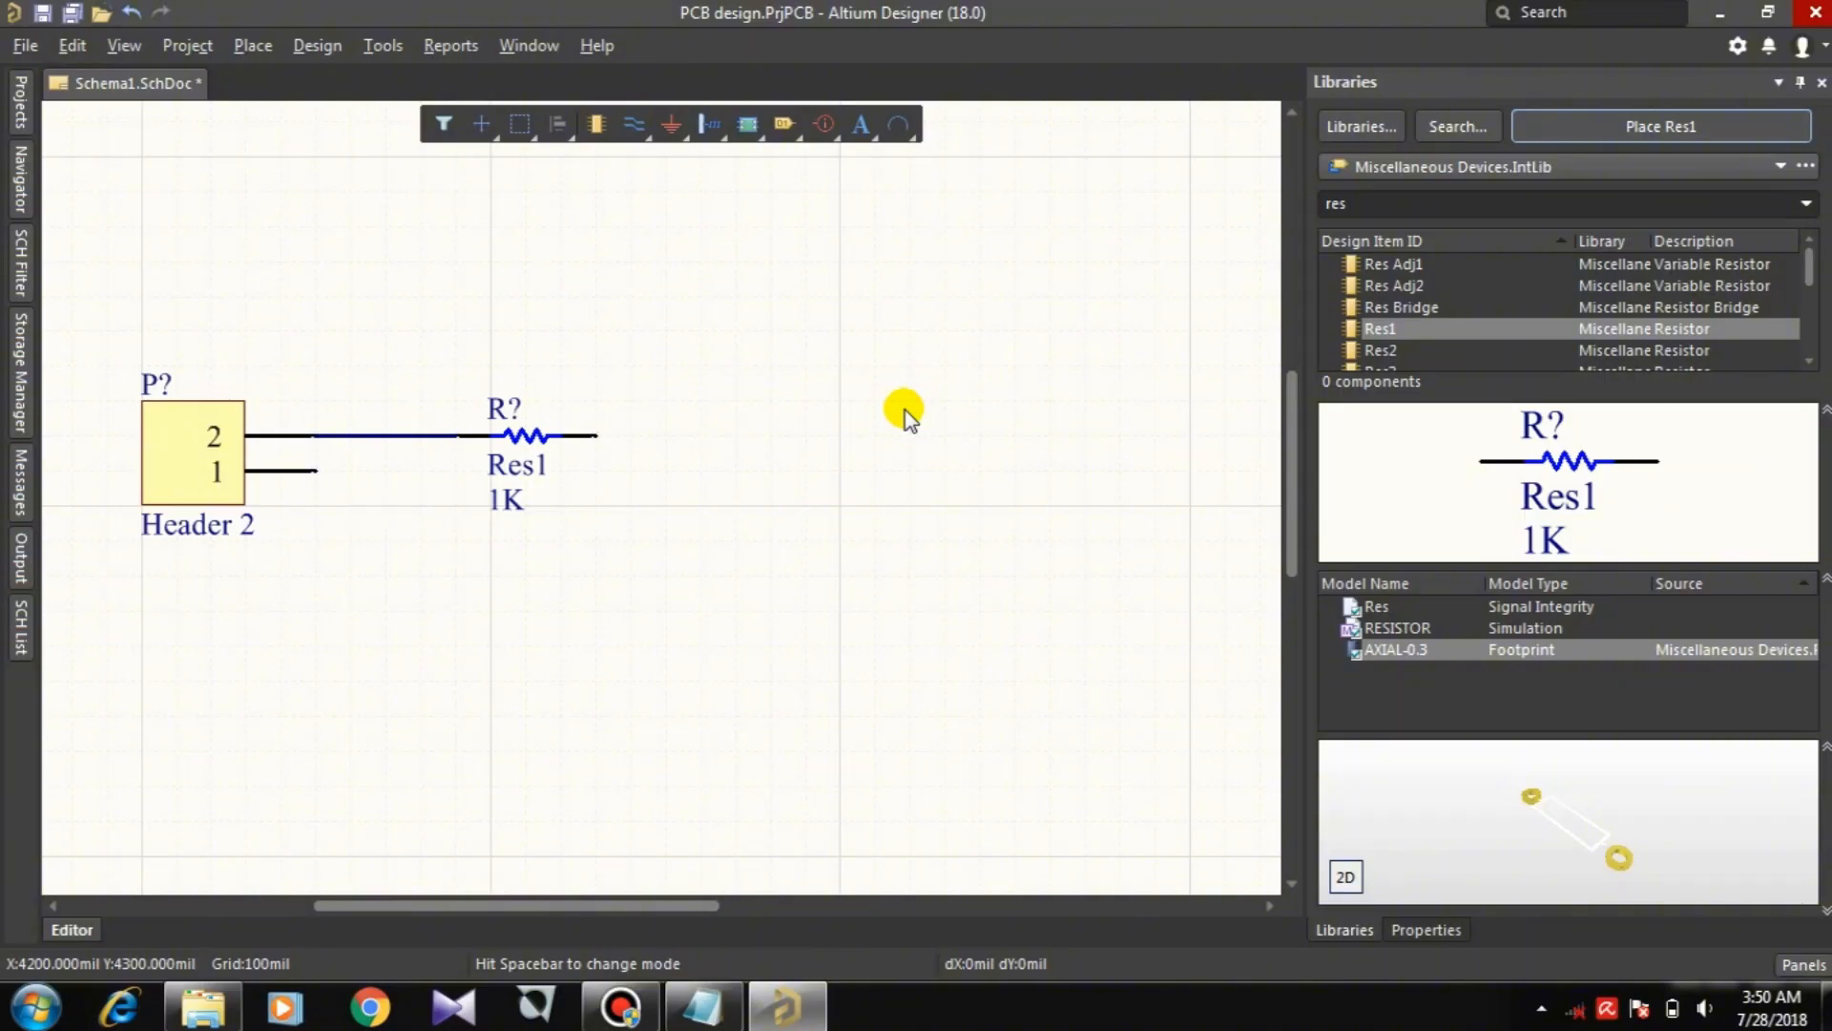
# Step: Duplicate the Res1 resistor and position the copy above the pin 2 wire, slightly left of the original
pyautogui.click(515, 426)
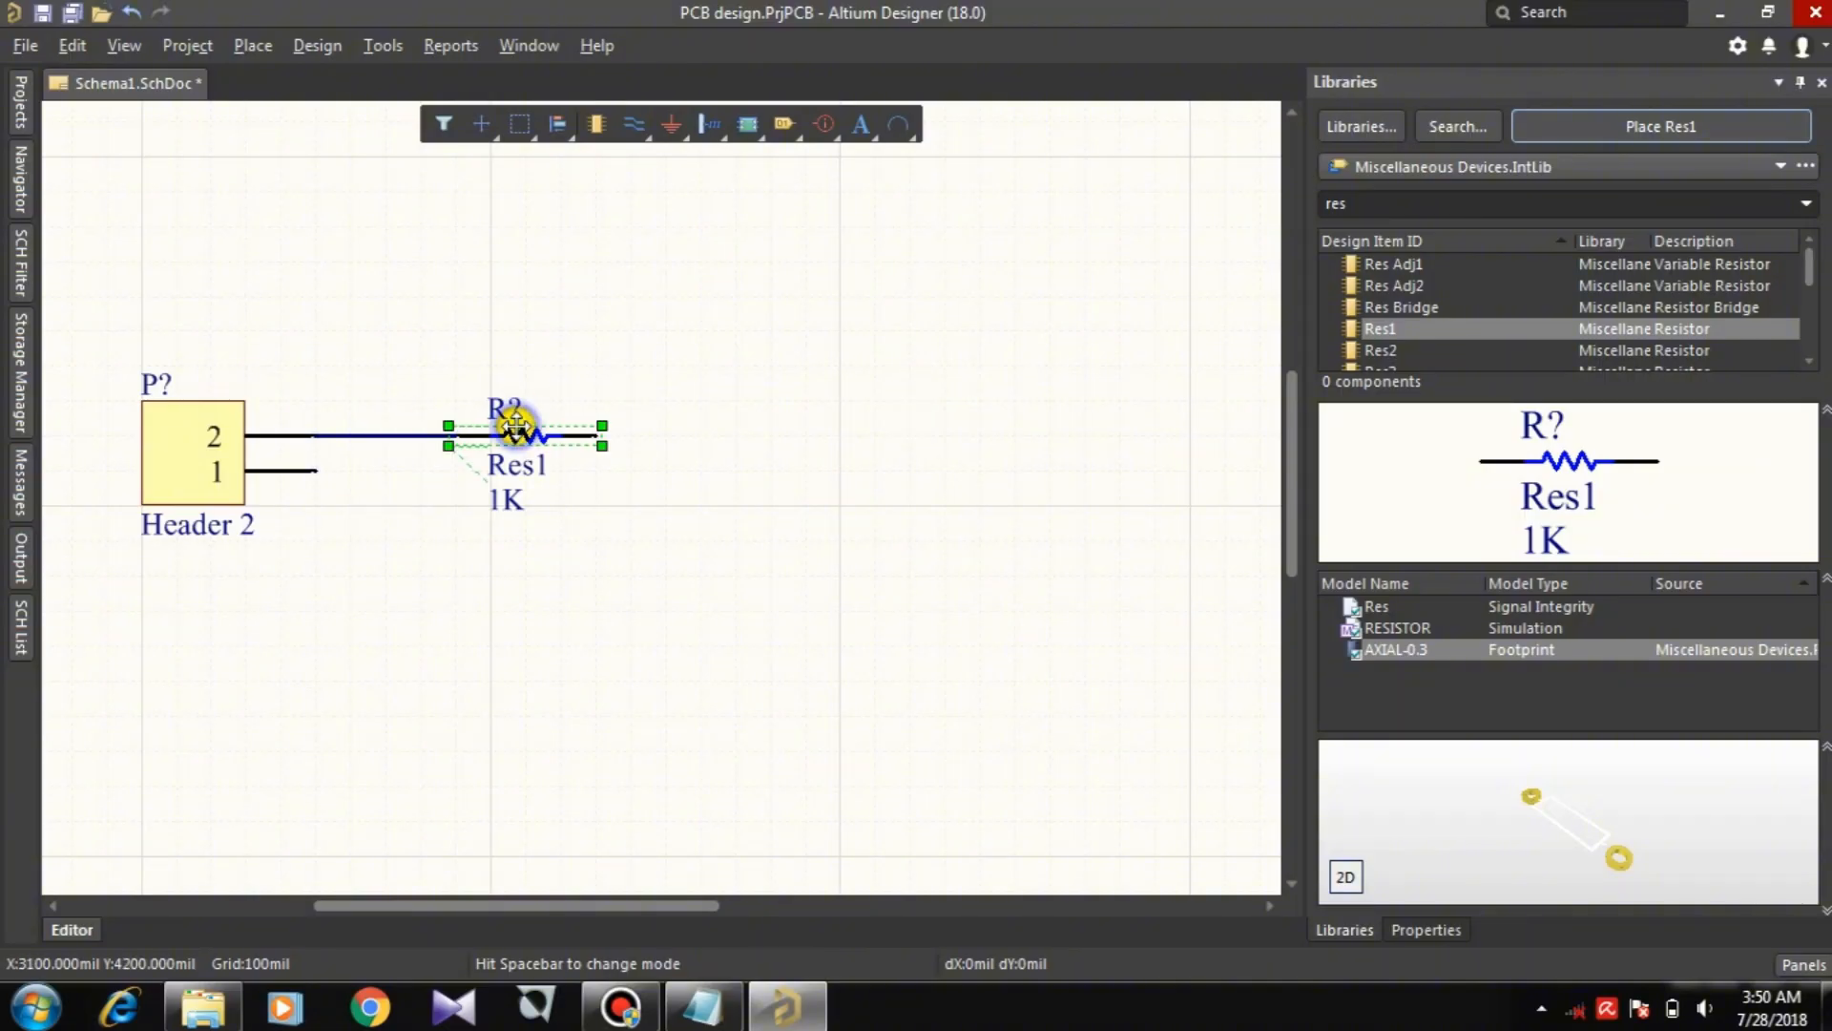
pyautogui.rightClick(517, 430)
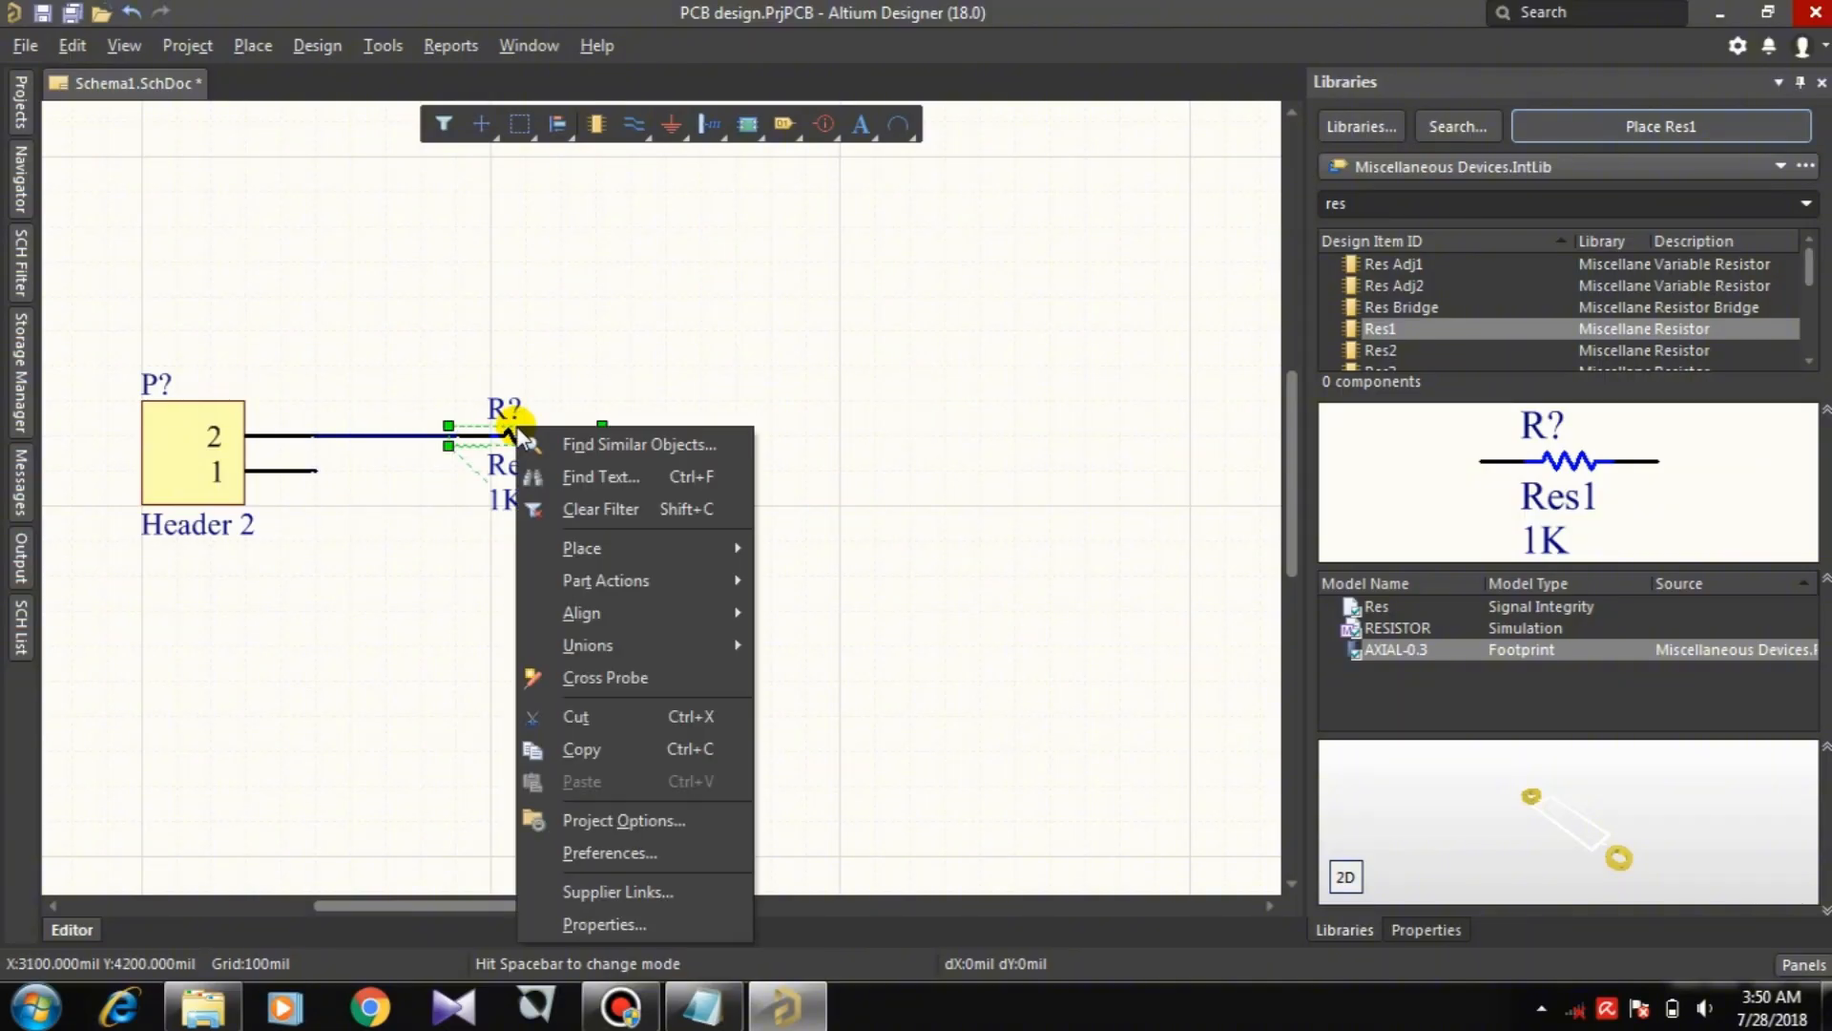
pyautogui.click(588, 740)
pyautogui.rightClick(729, 300)
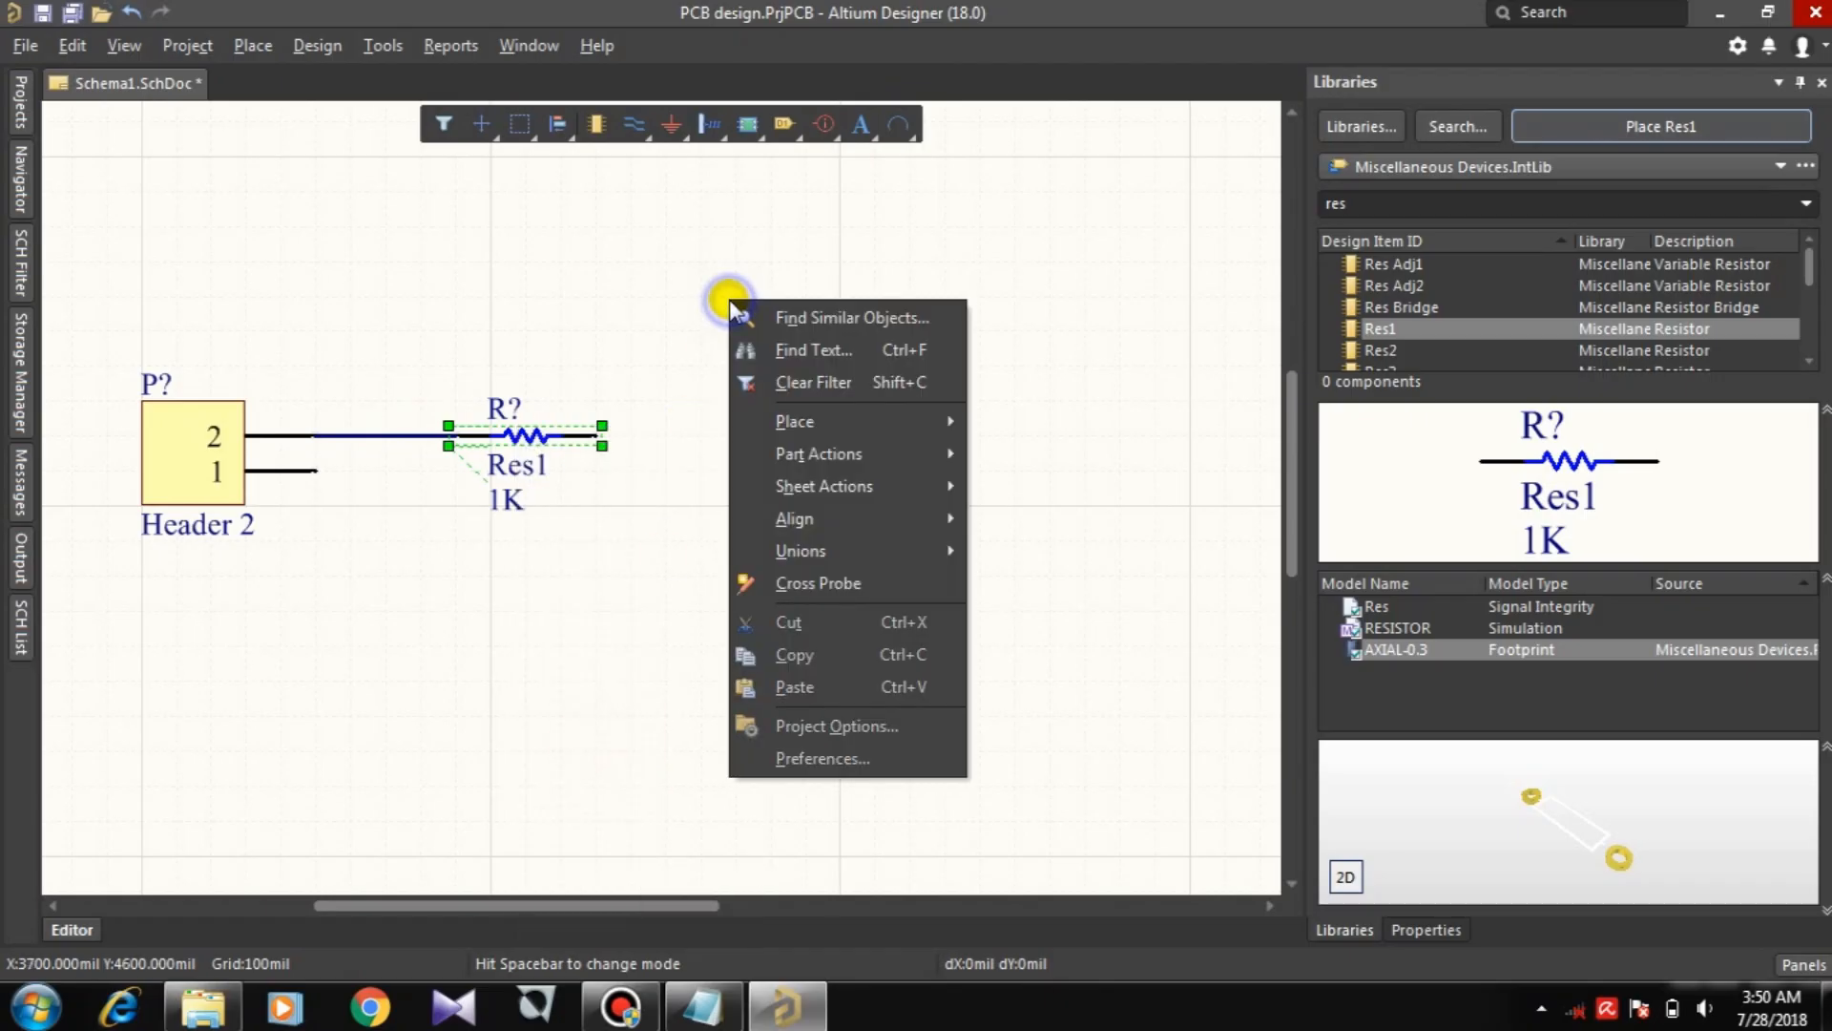
pyautogui.click(824, 680)
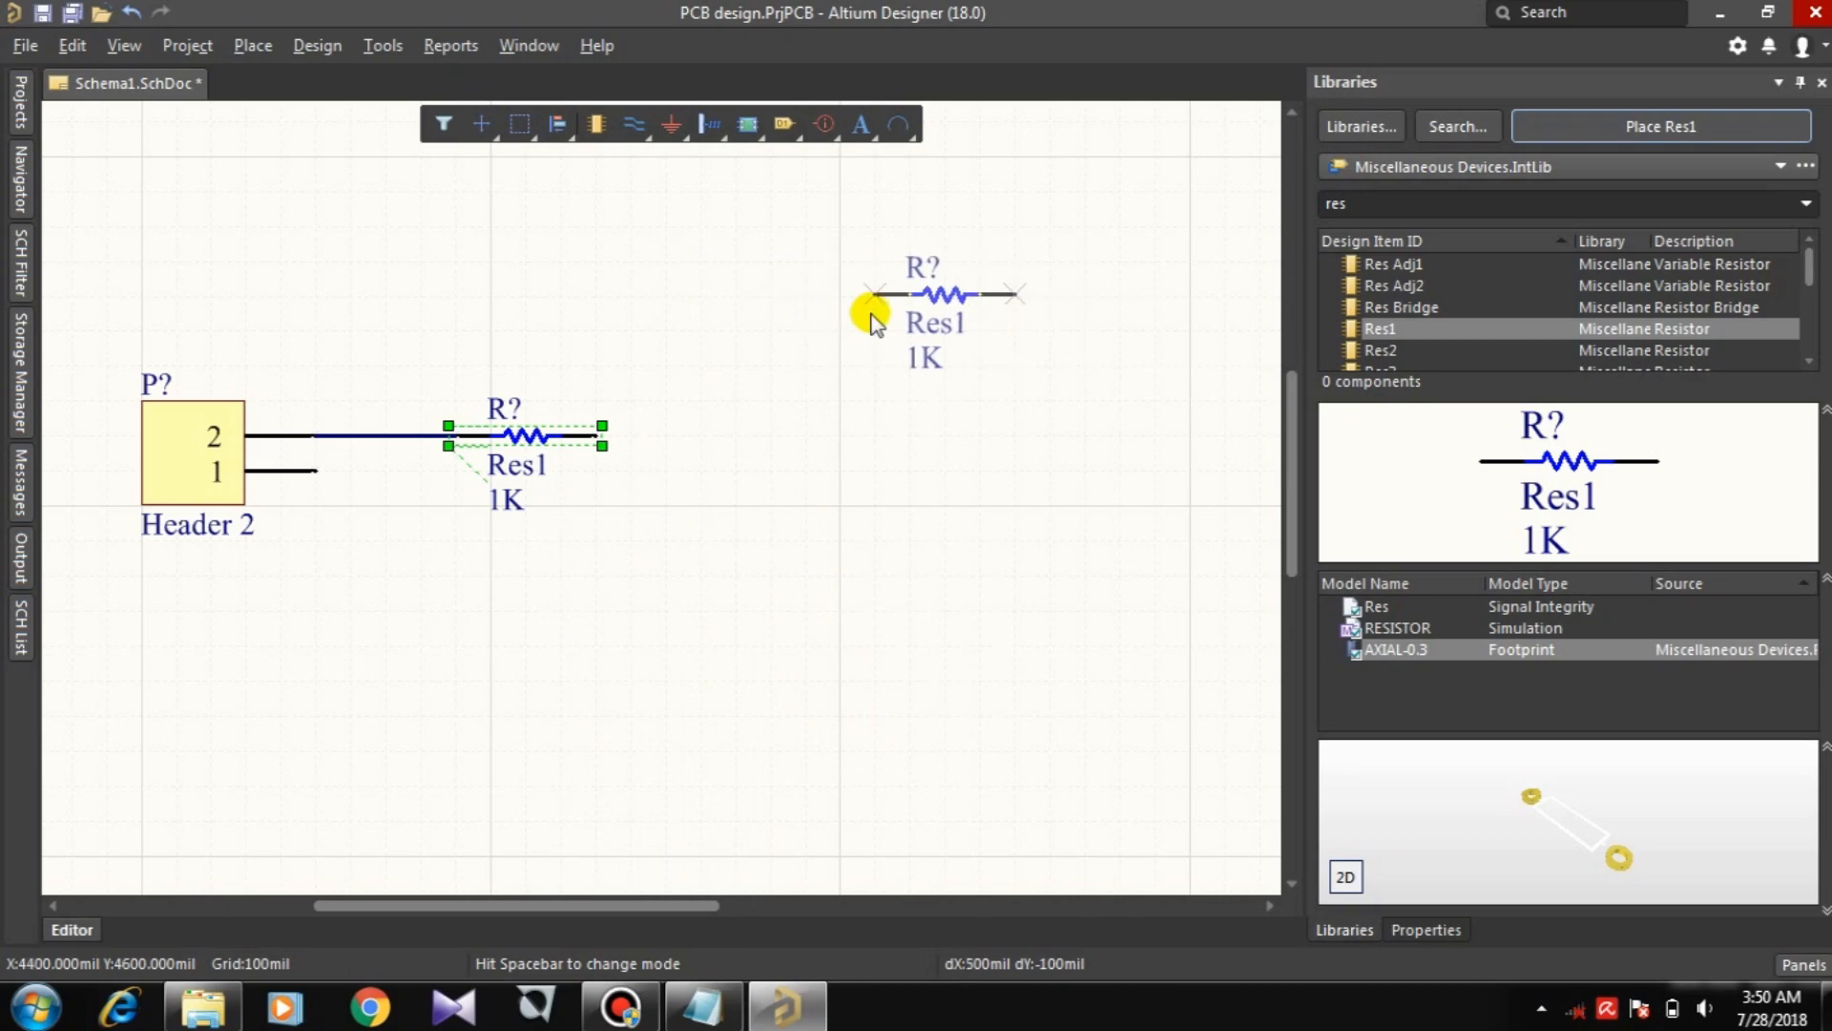
pyautogui.click(717, 281)
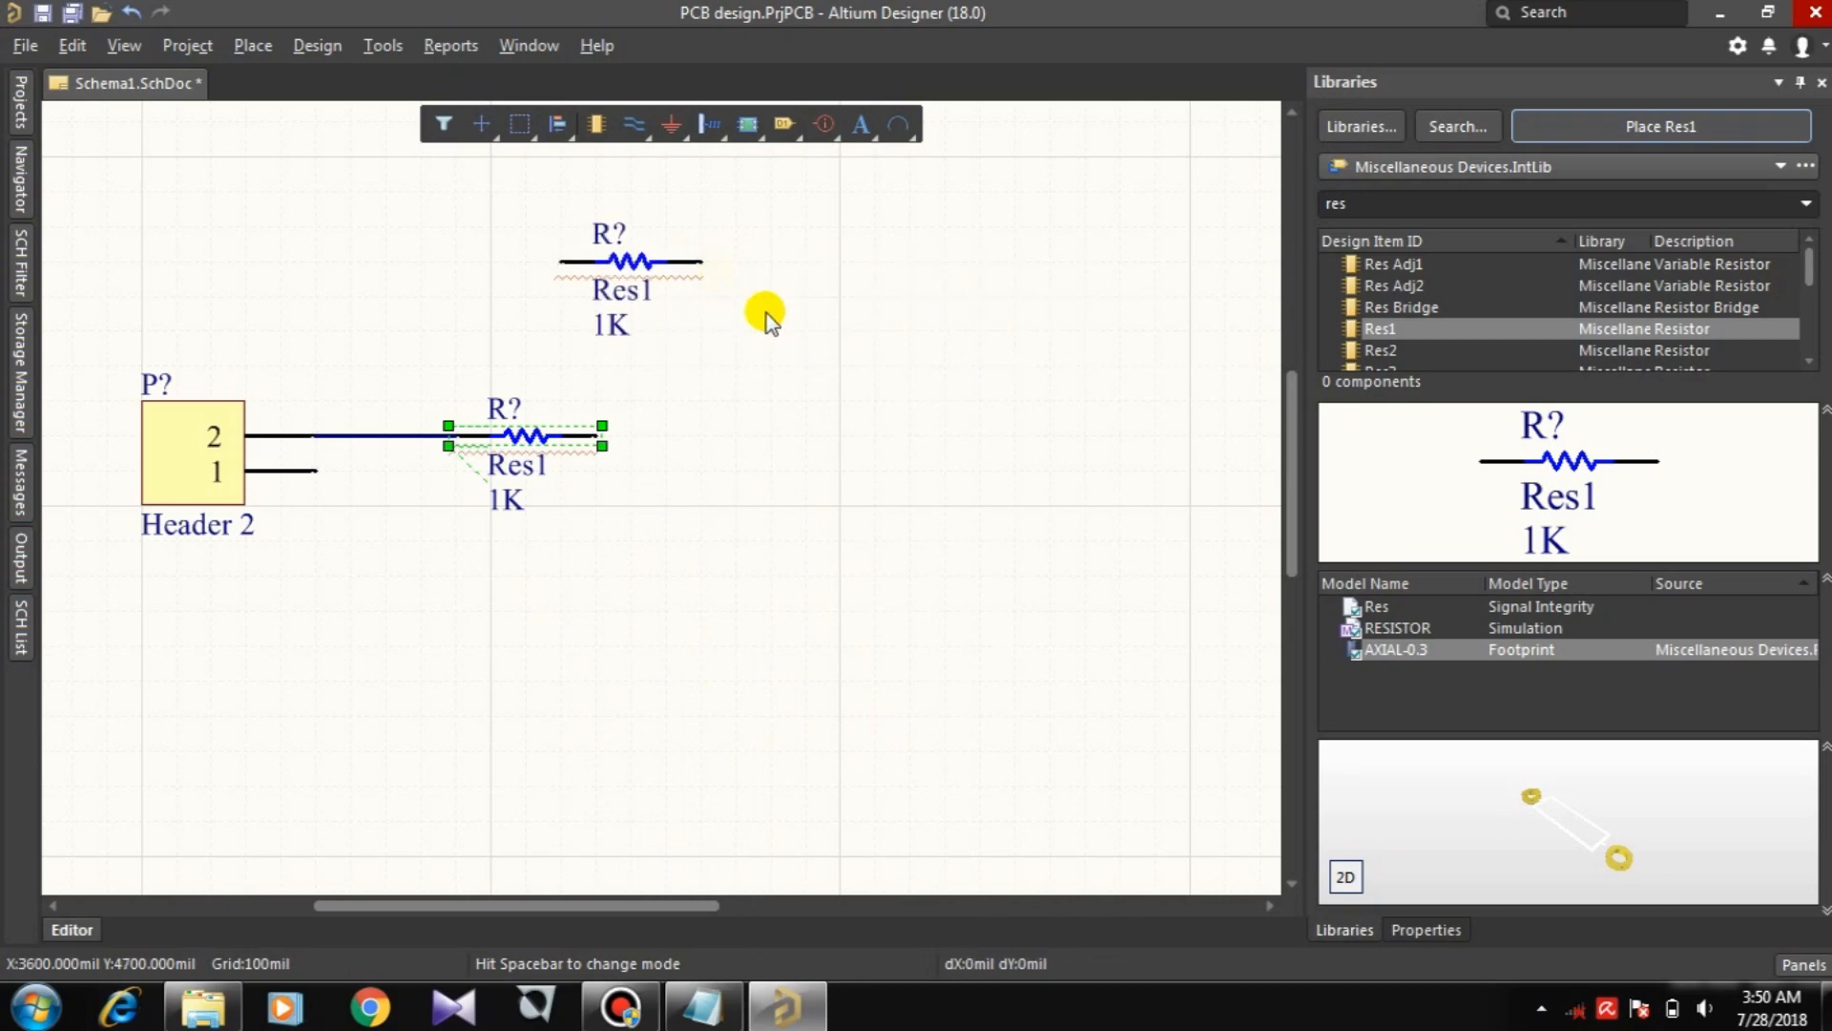
pyautogui.moveTo(1295, 456); pyautogui.dragTo(1289, 404)
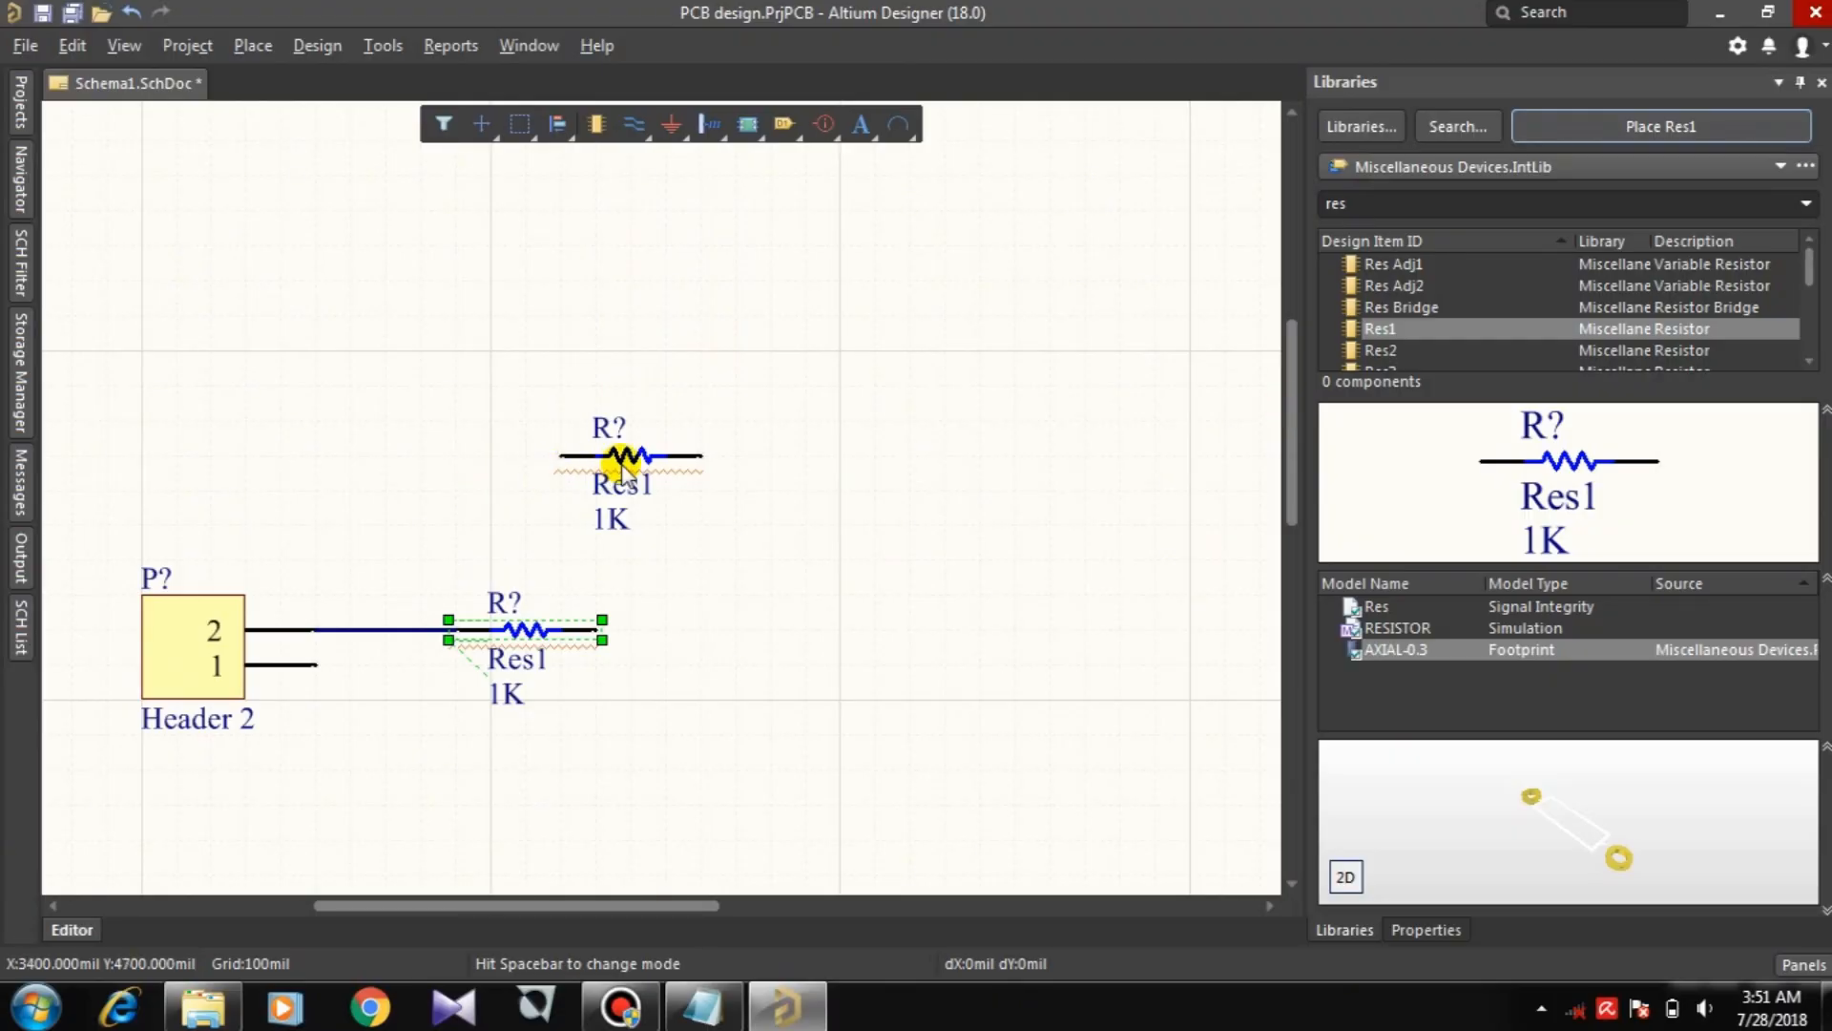
pyautogui.moveTo(627, 461); pyautogui.dragTo(384, 455)
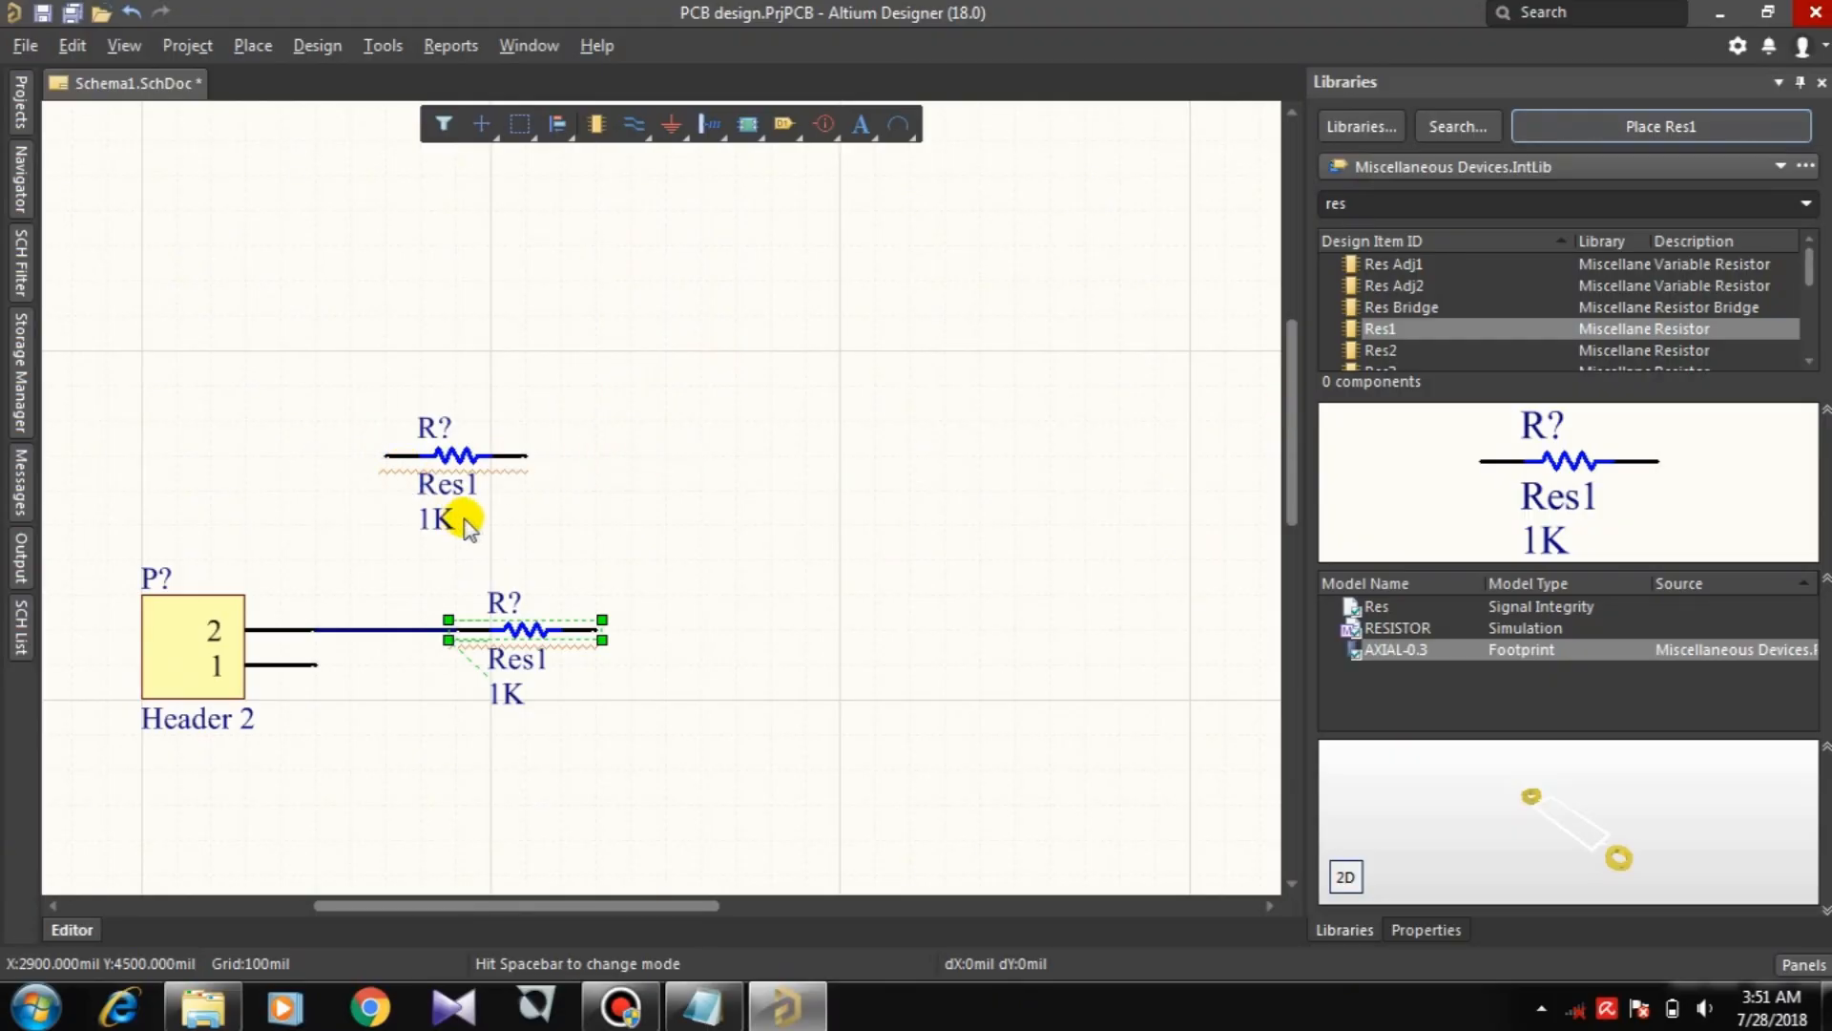
pyautogui.press('space')
pyautogui.press('space')
pyautogui.moveTo(522, 557); pyautogui.dragTo(584, 623)
pyautogui.click(449, 468)
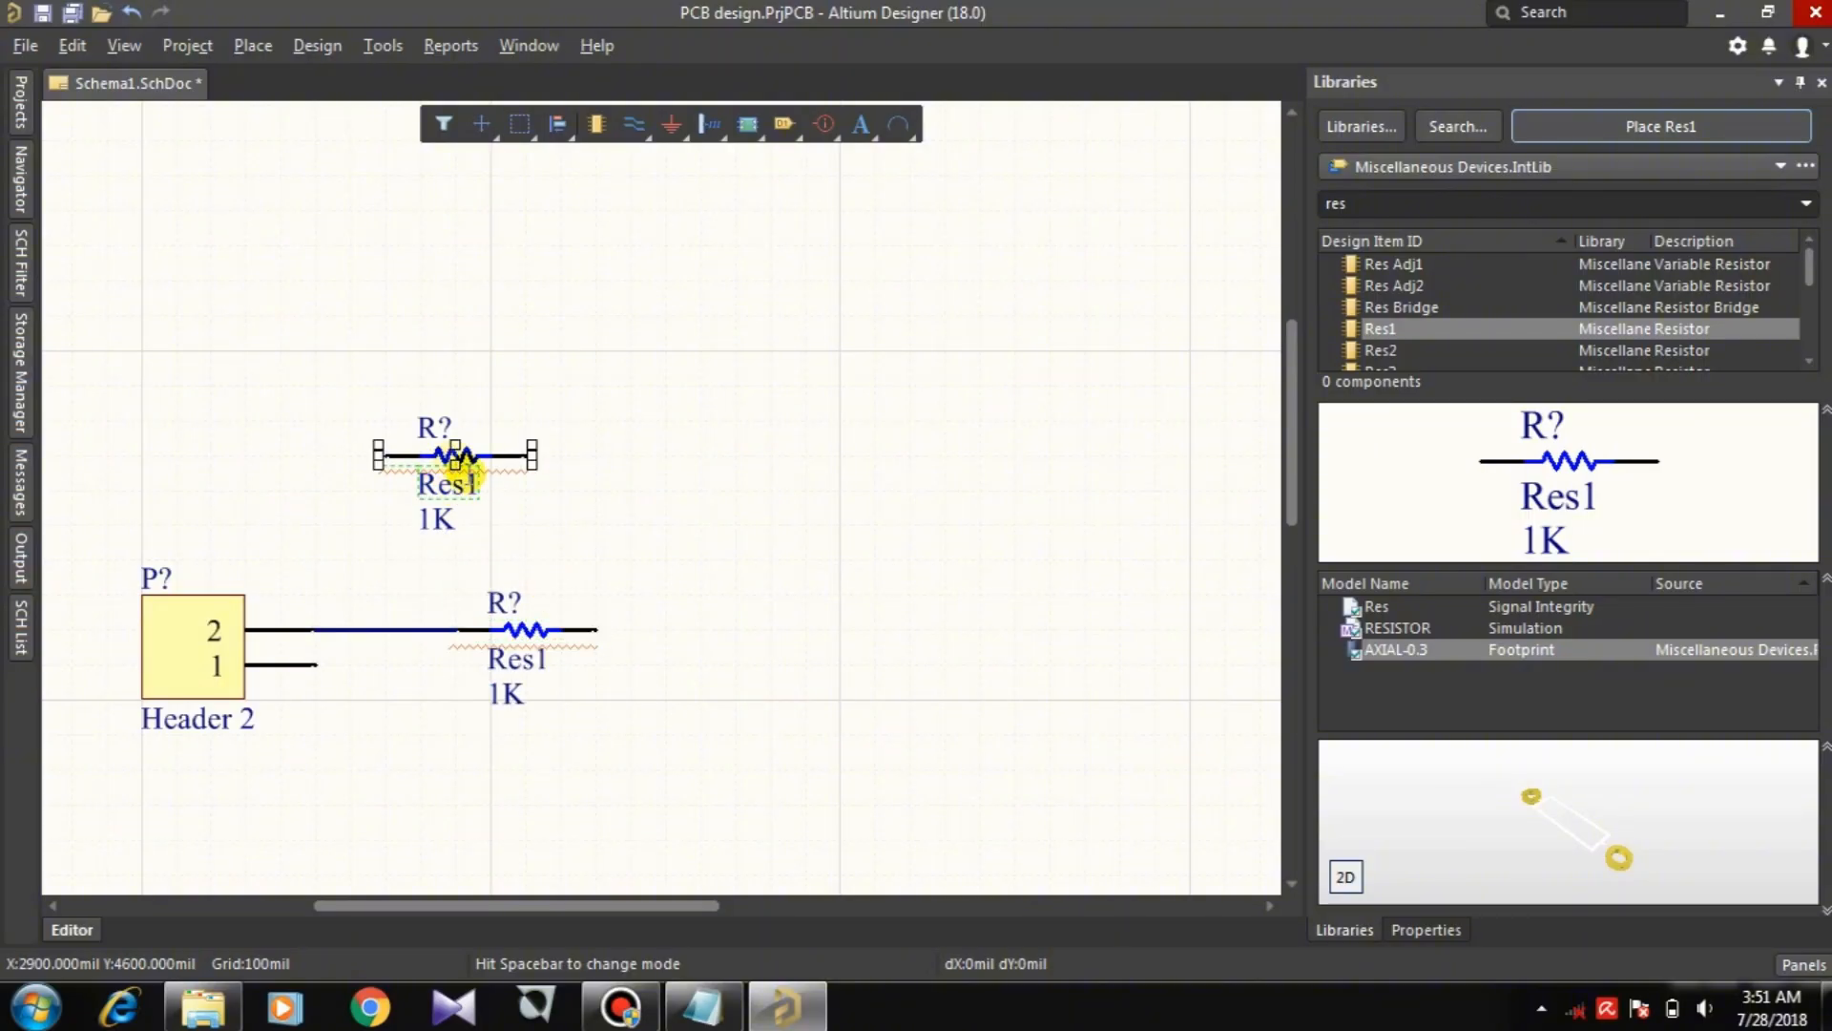
pyautogui.press('space')
pyautogui.click(442, 454)
pyautogui.click(413, 475)
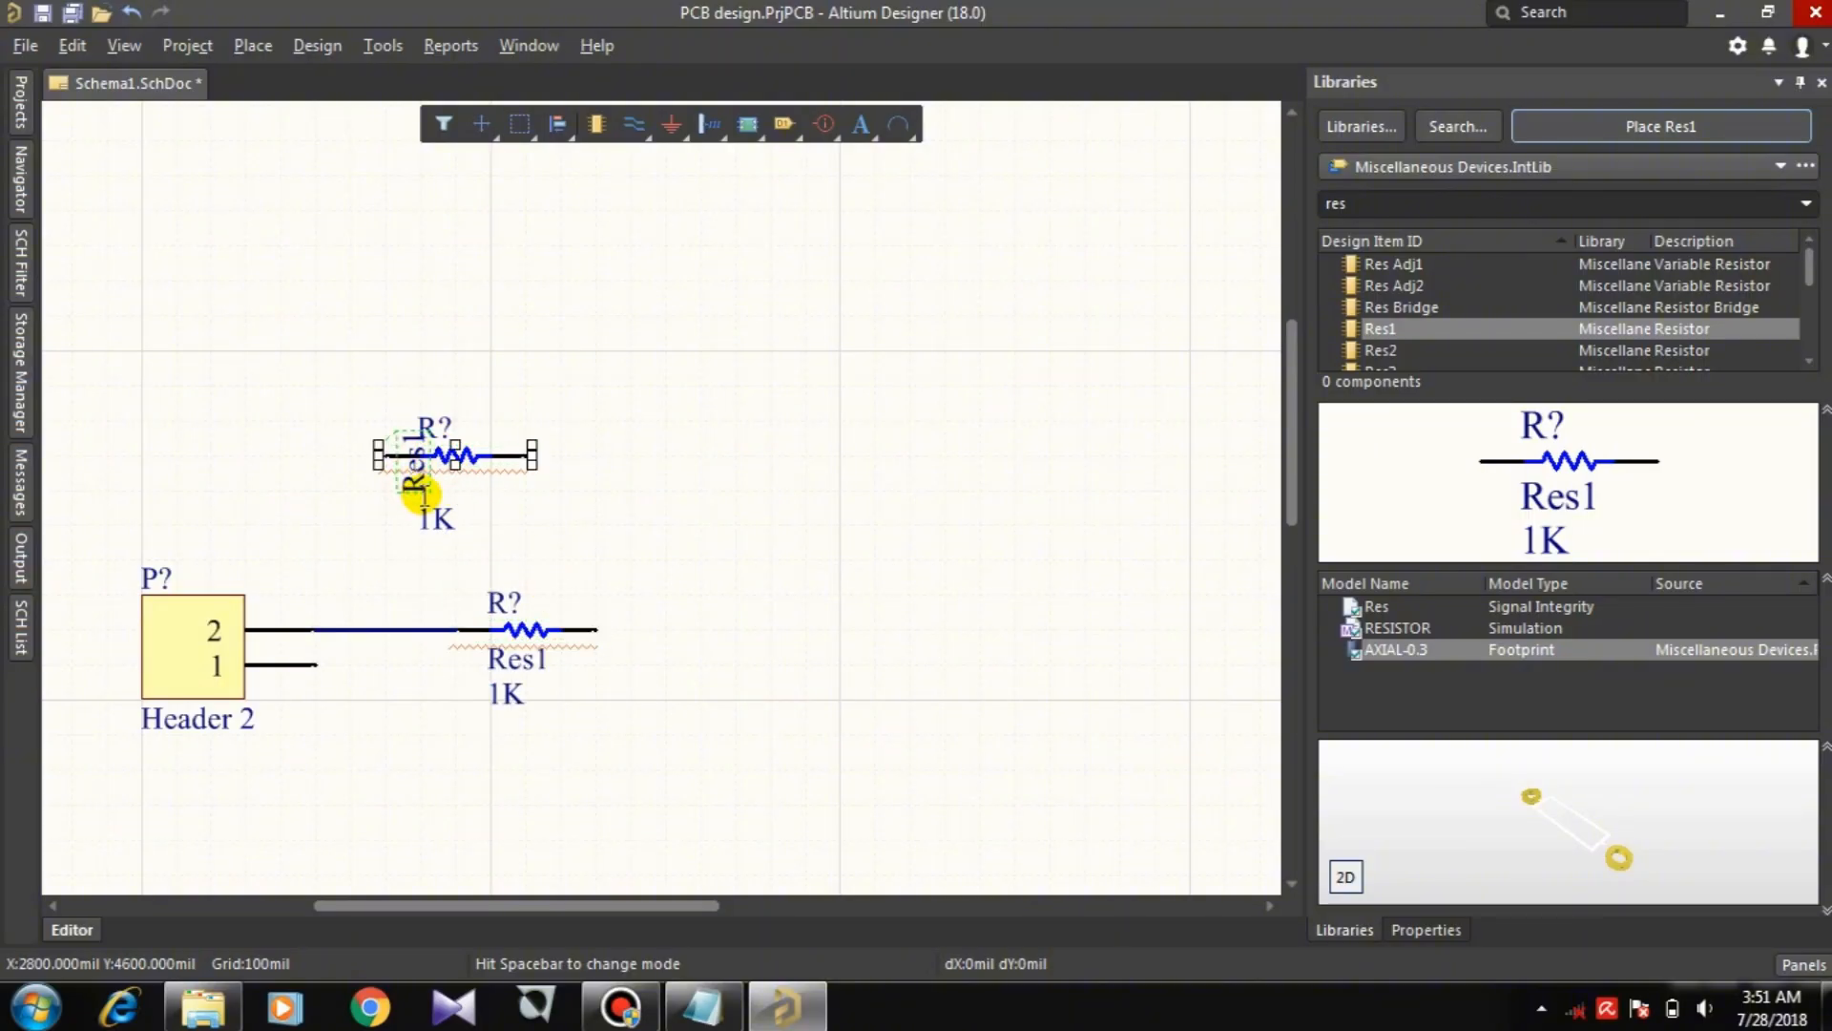
pyautogui.press('space')
pyautogui.press('space')
pyautogui.press('space')
pyautogui.press('space')
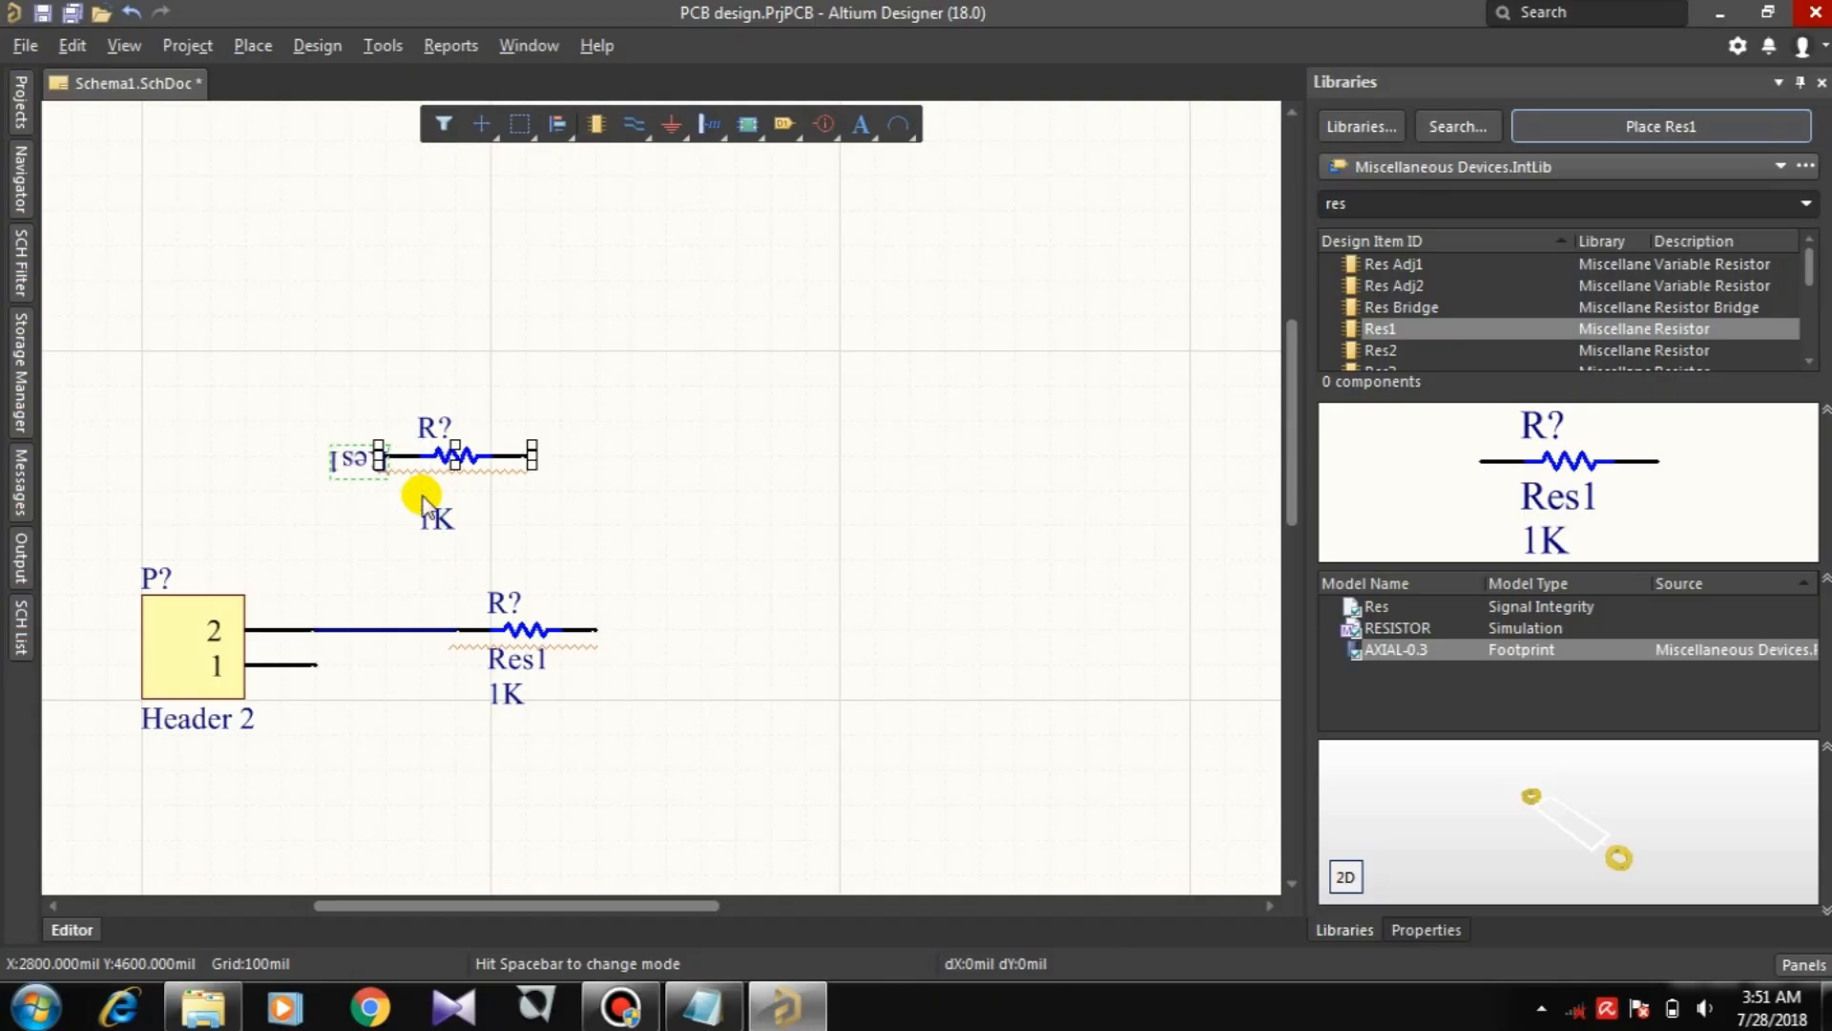
pyautogui.press('space')
pyautogui.press('space')
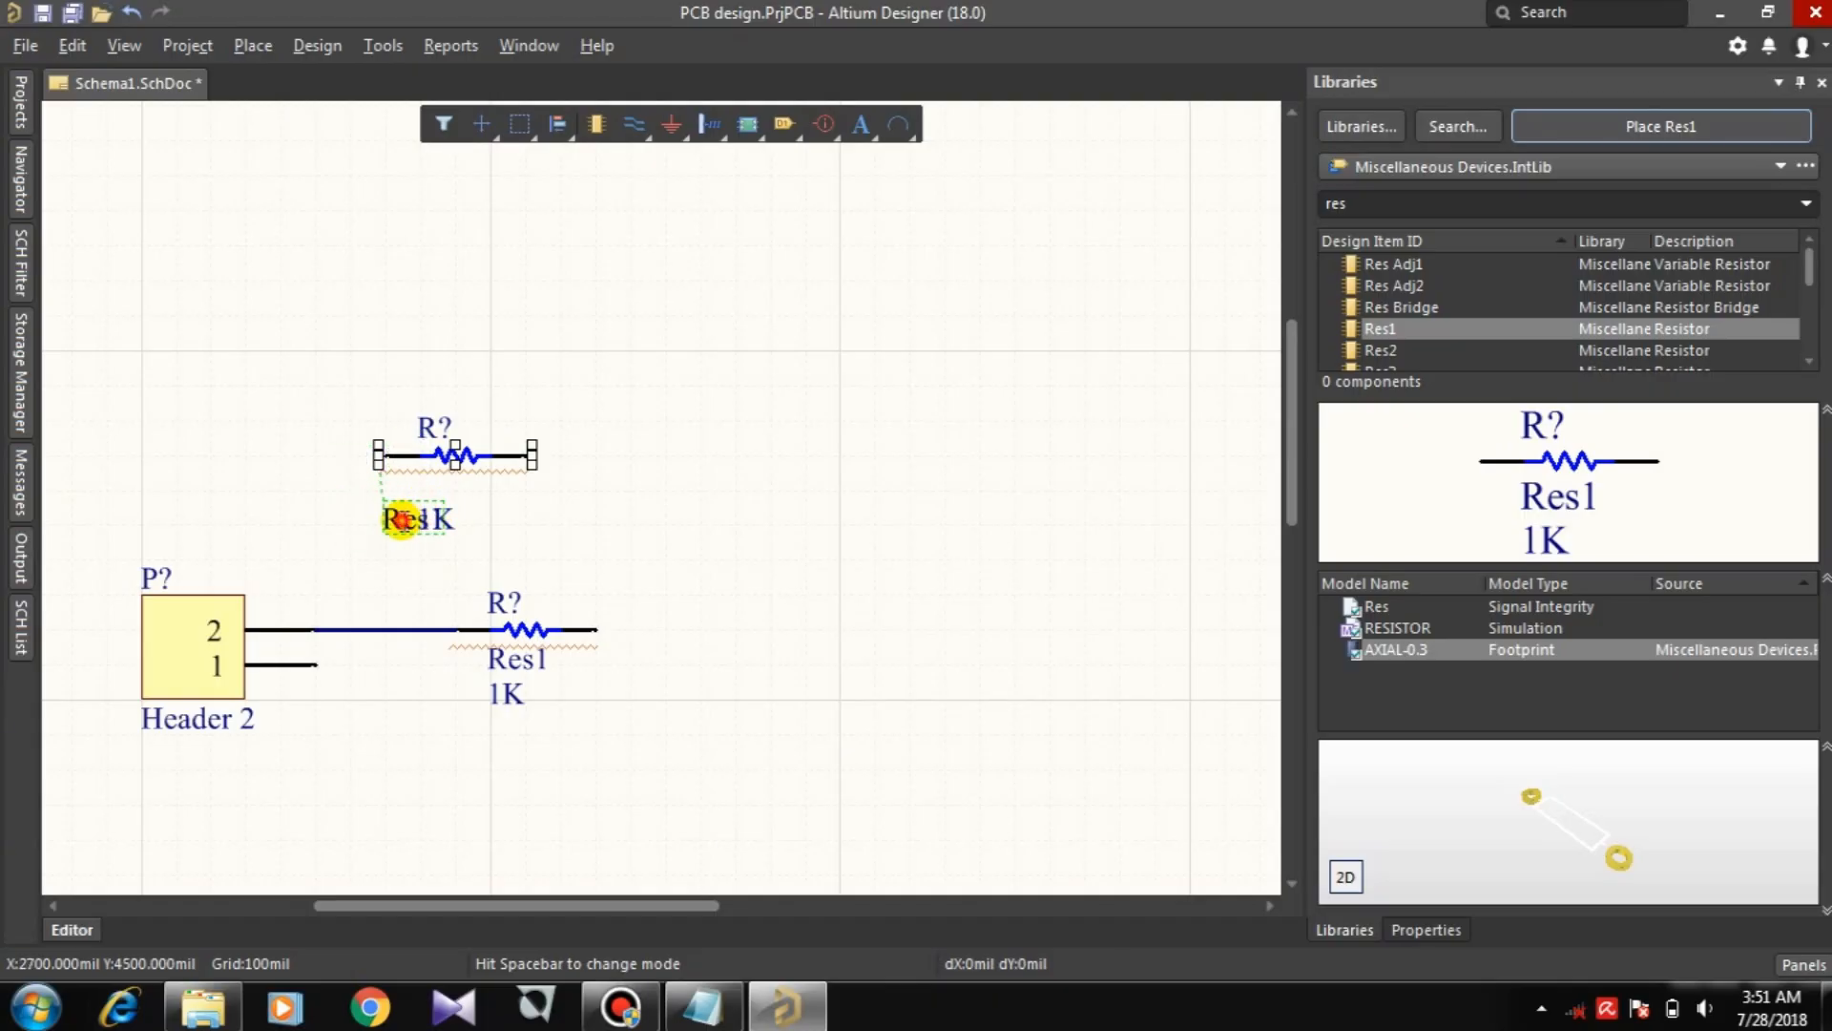
pyautogui.click(401, 518)
pyautogui.press('space')
pyautogui.press('space')
pyautogui.press('space')
pyautogui.press('space')
pyautogui.press('space')
pyautogui.press('space')
pyautogui.press('space')
pyautogui.press('space')
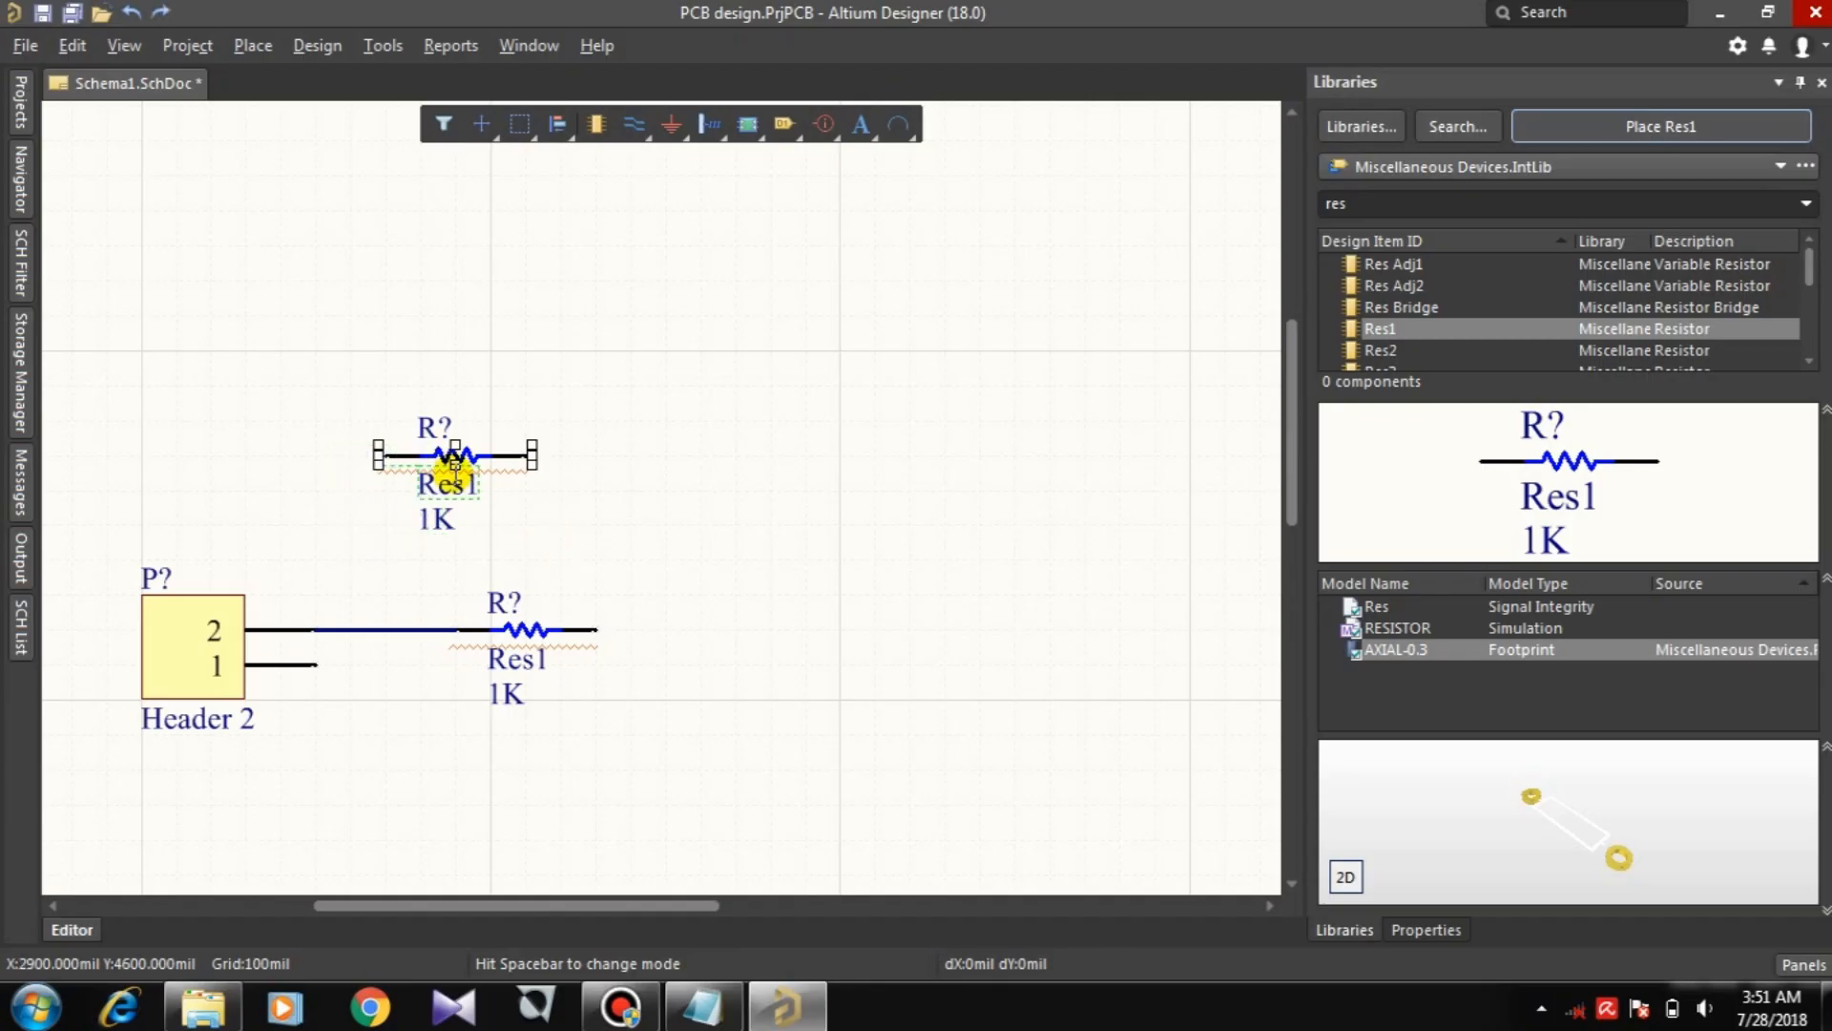
# Step: Rotate the copied resistor to vertical and set its lower end on the wire between header pin 2 and the first resistor
pyautogui.click(467, 463)
pyautogui.press('space')
pyautogui.moveTo(451, 399); pyautogui.dragTo(410, 634)
pyautogui.click(844, 534)
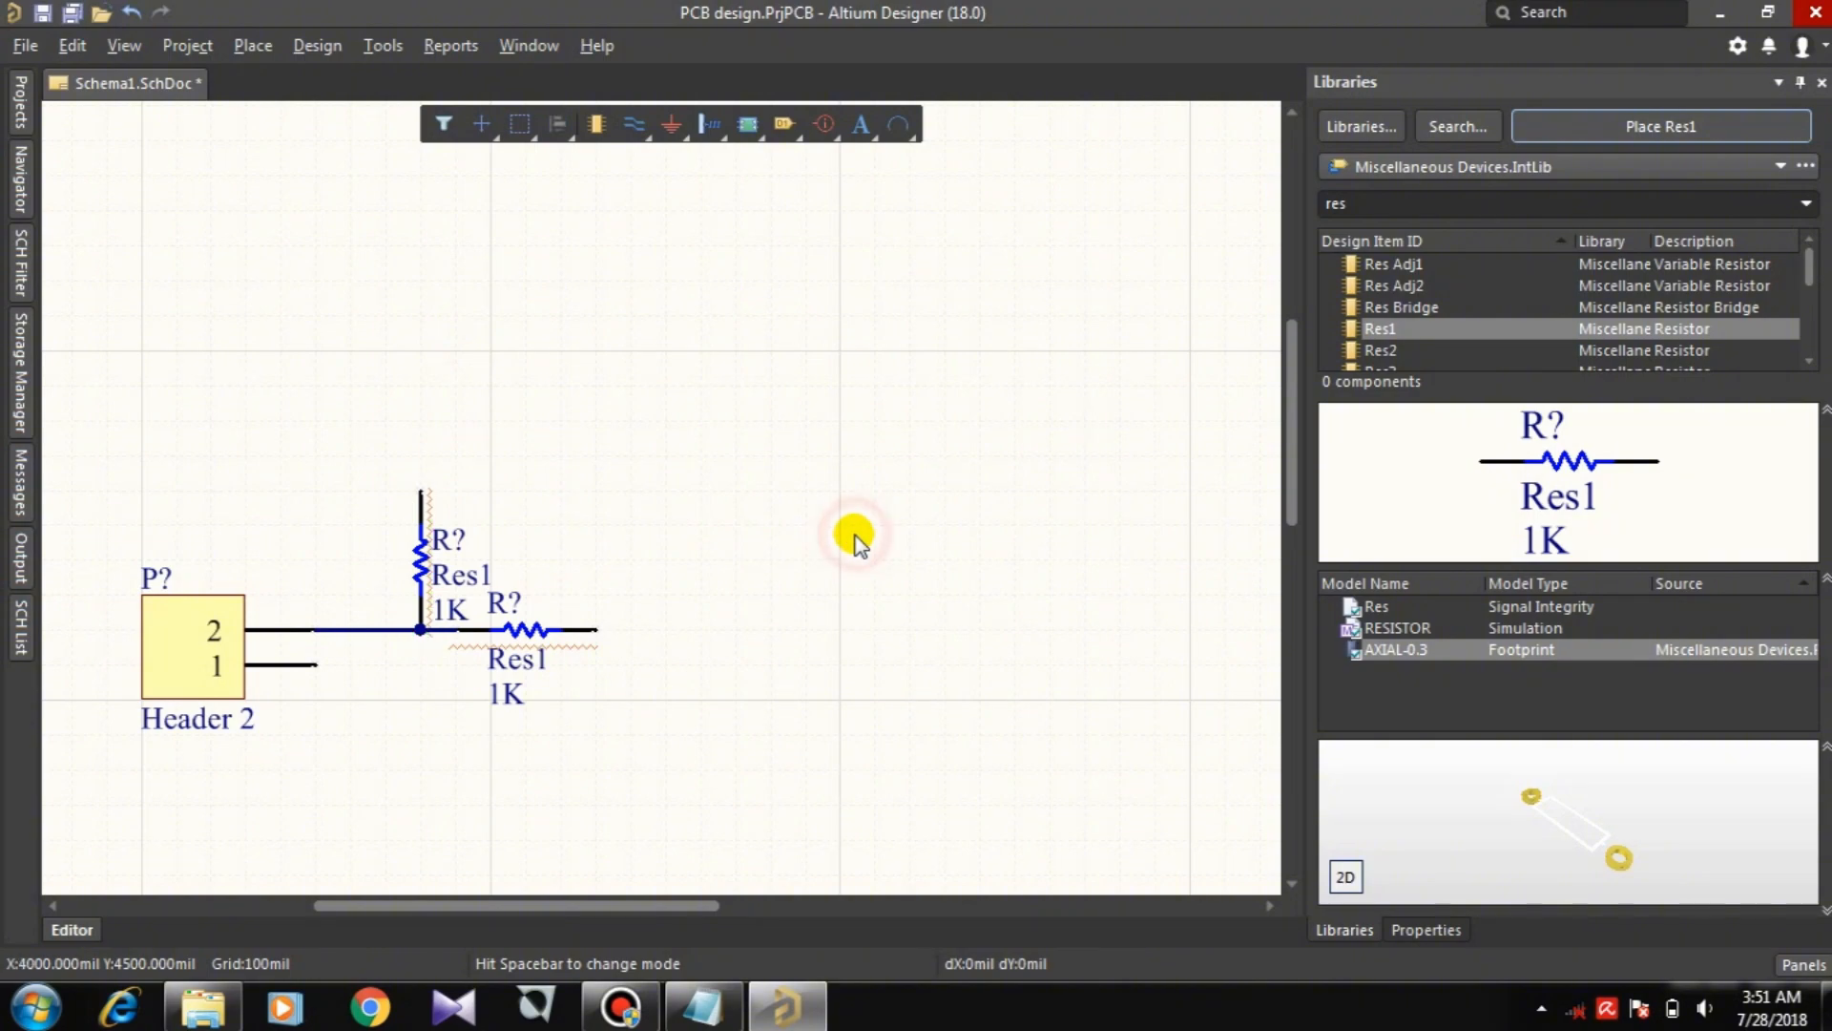
# Step: Move the horizontal resistor further right, keeping it wired to header pin 2
pyautogui.click(423, 559)
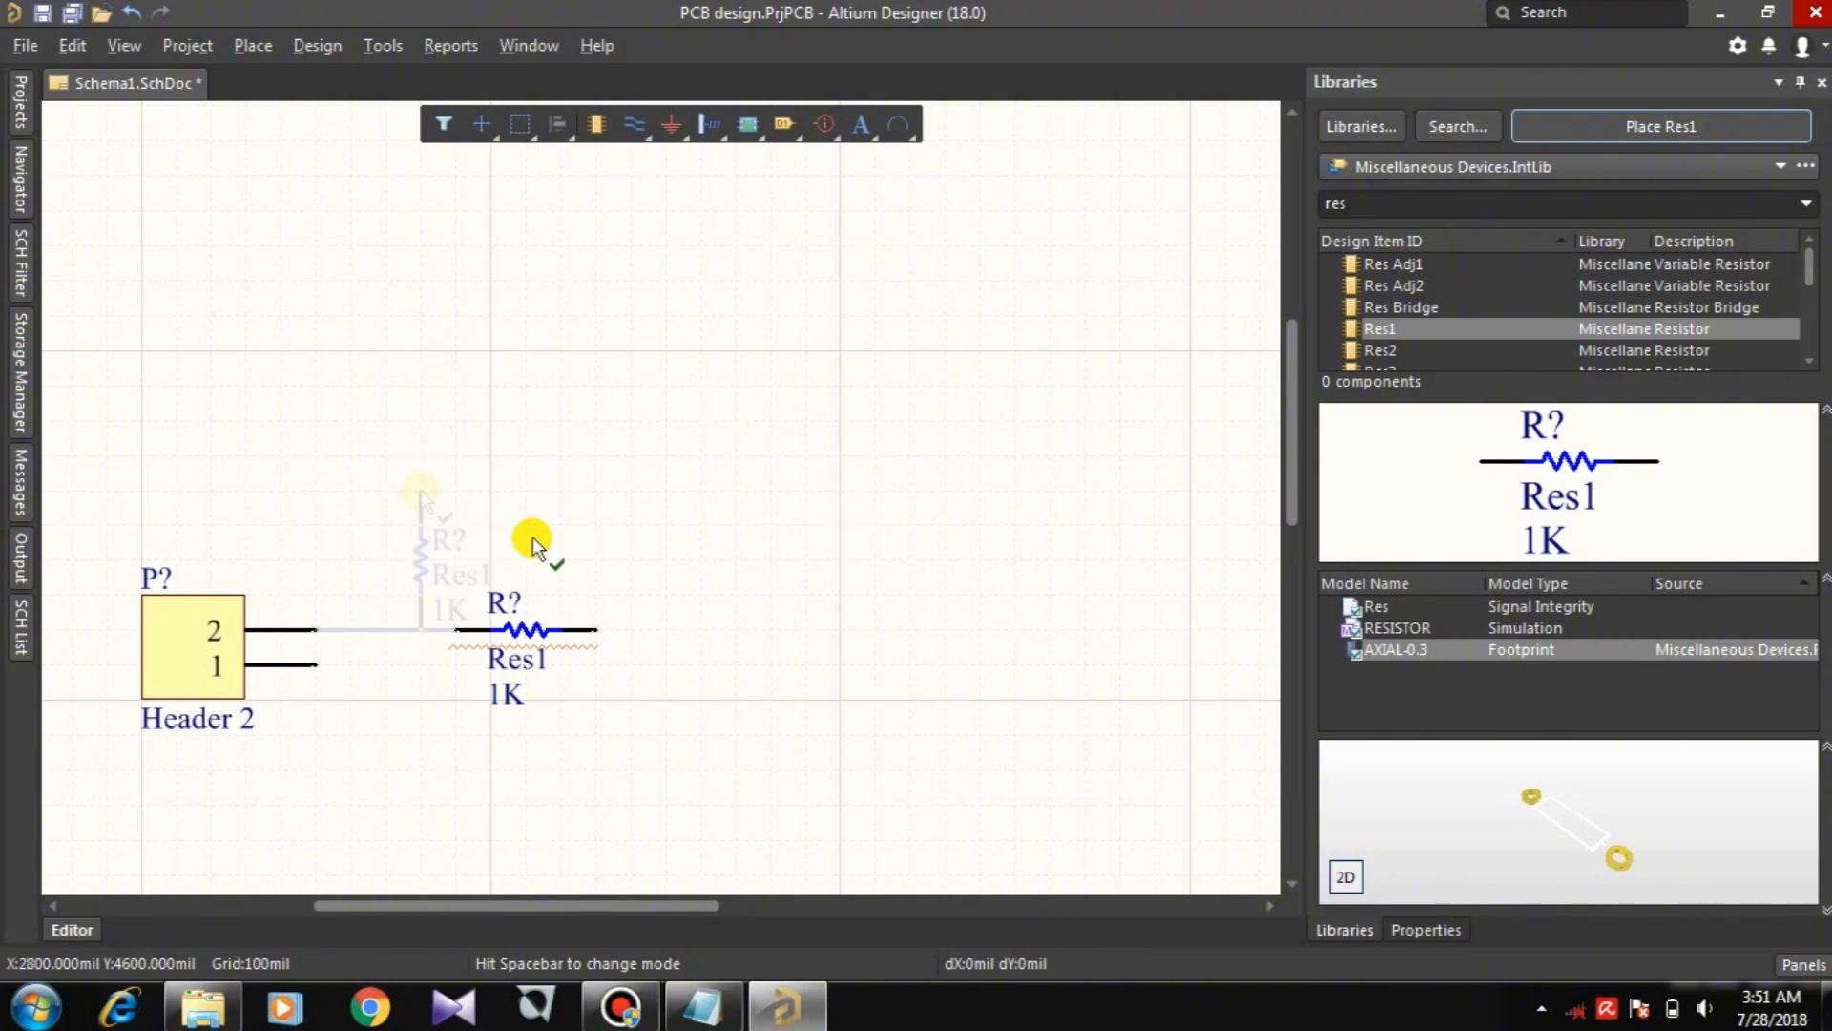
pyautogui.click(525, 627)
pyautogui.moveTo(458, 640); pyautogui.dragTo(569, 626)
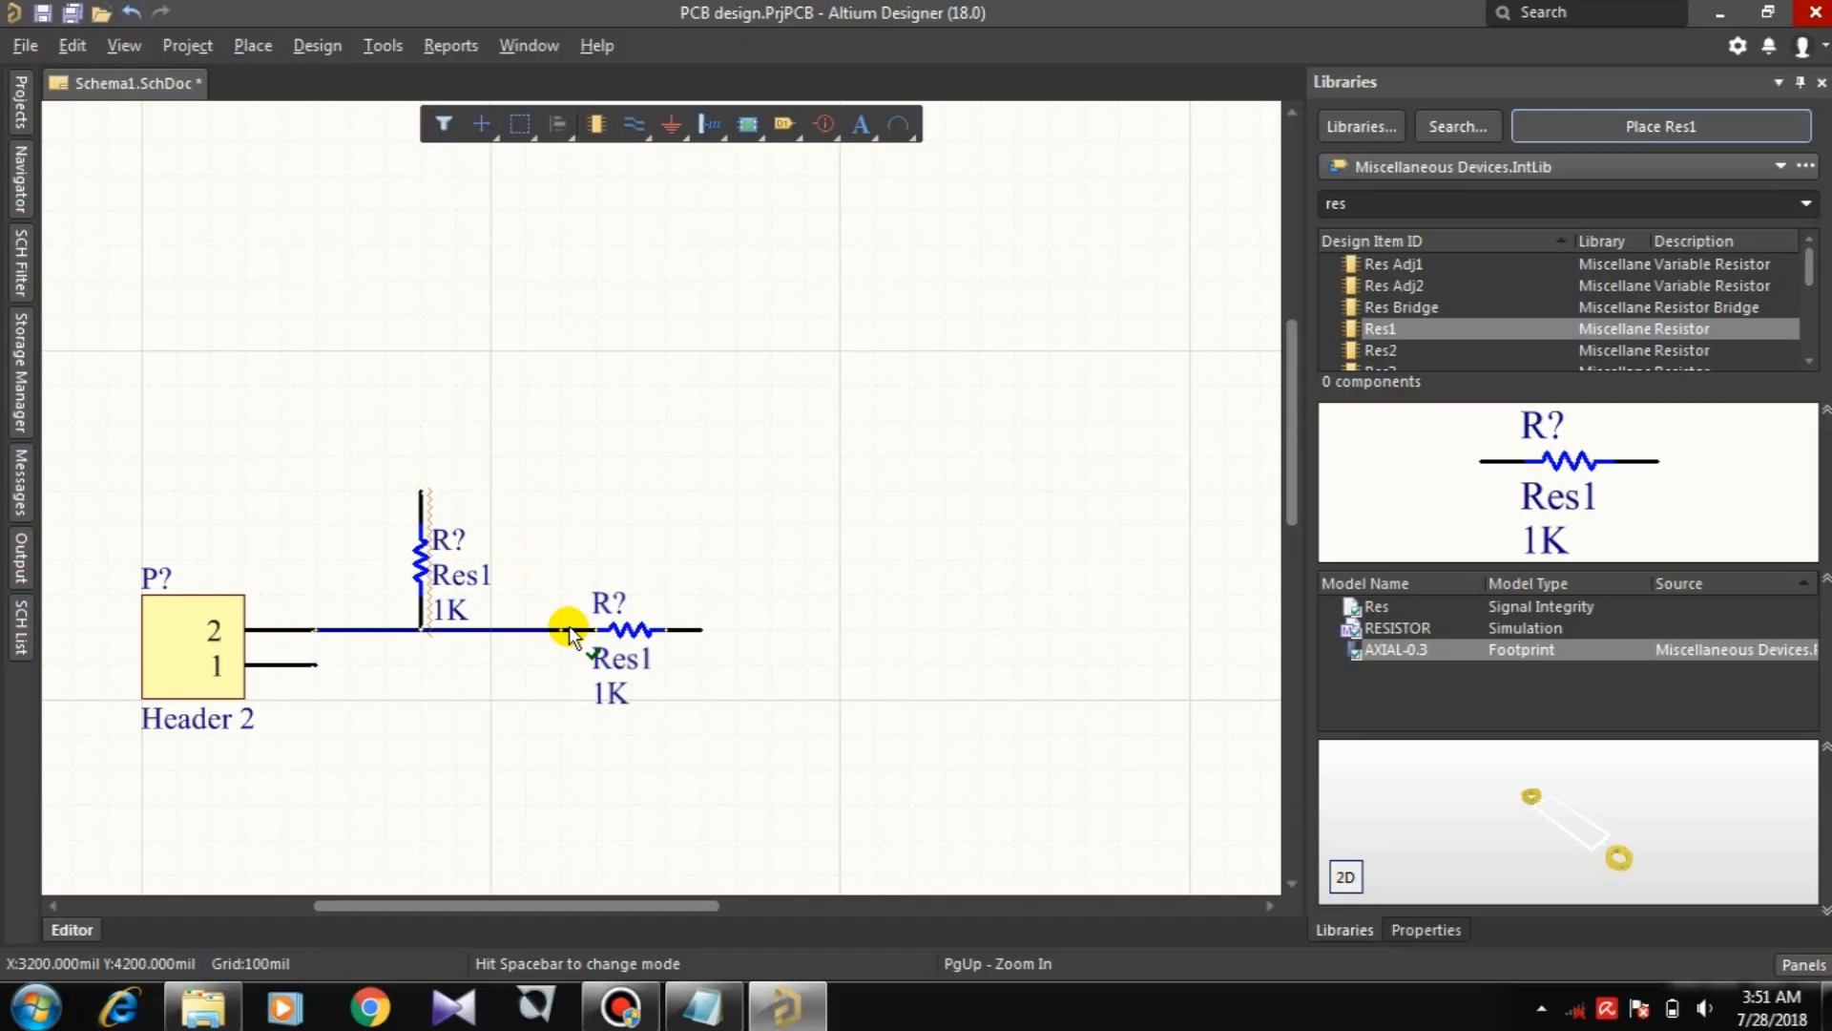
# Step: Filter the library by "npn" and place one NPN transistor with its base on the horizontal resistor's free end
pyautogui.click(1406, 200)
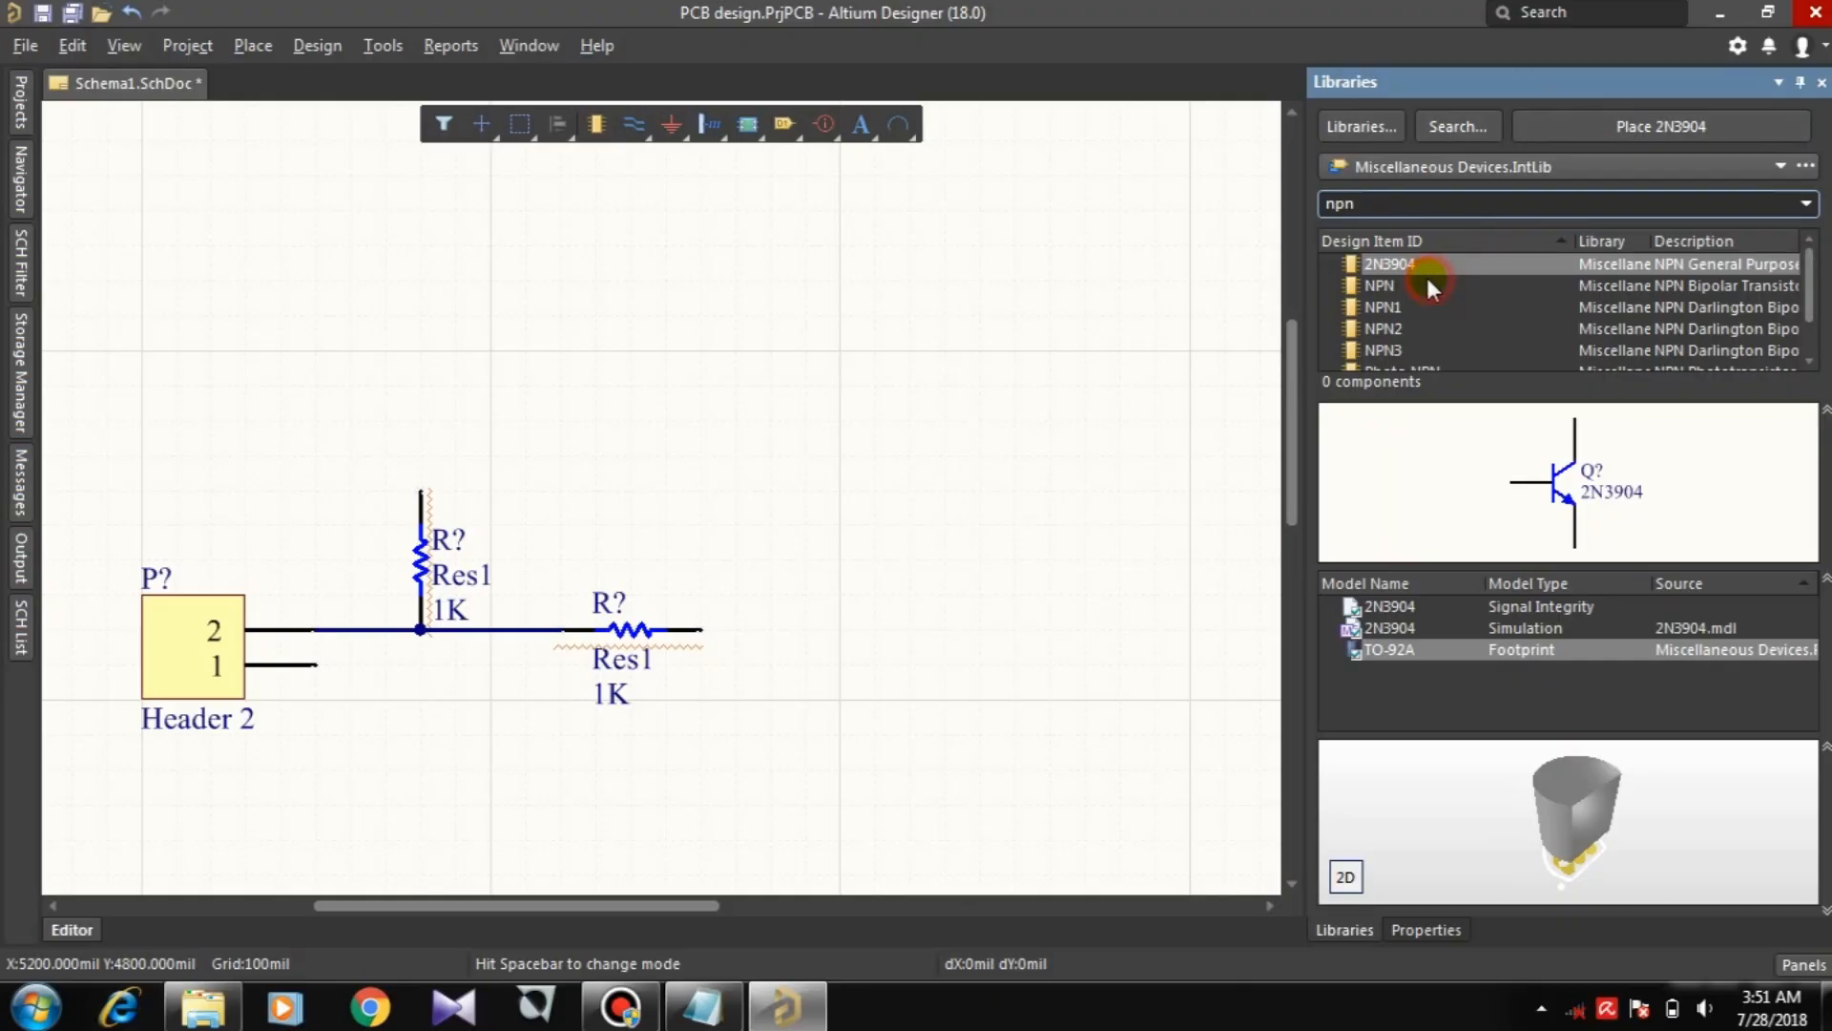
pyautogui.click(1429, 282)
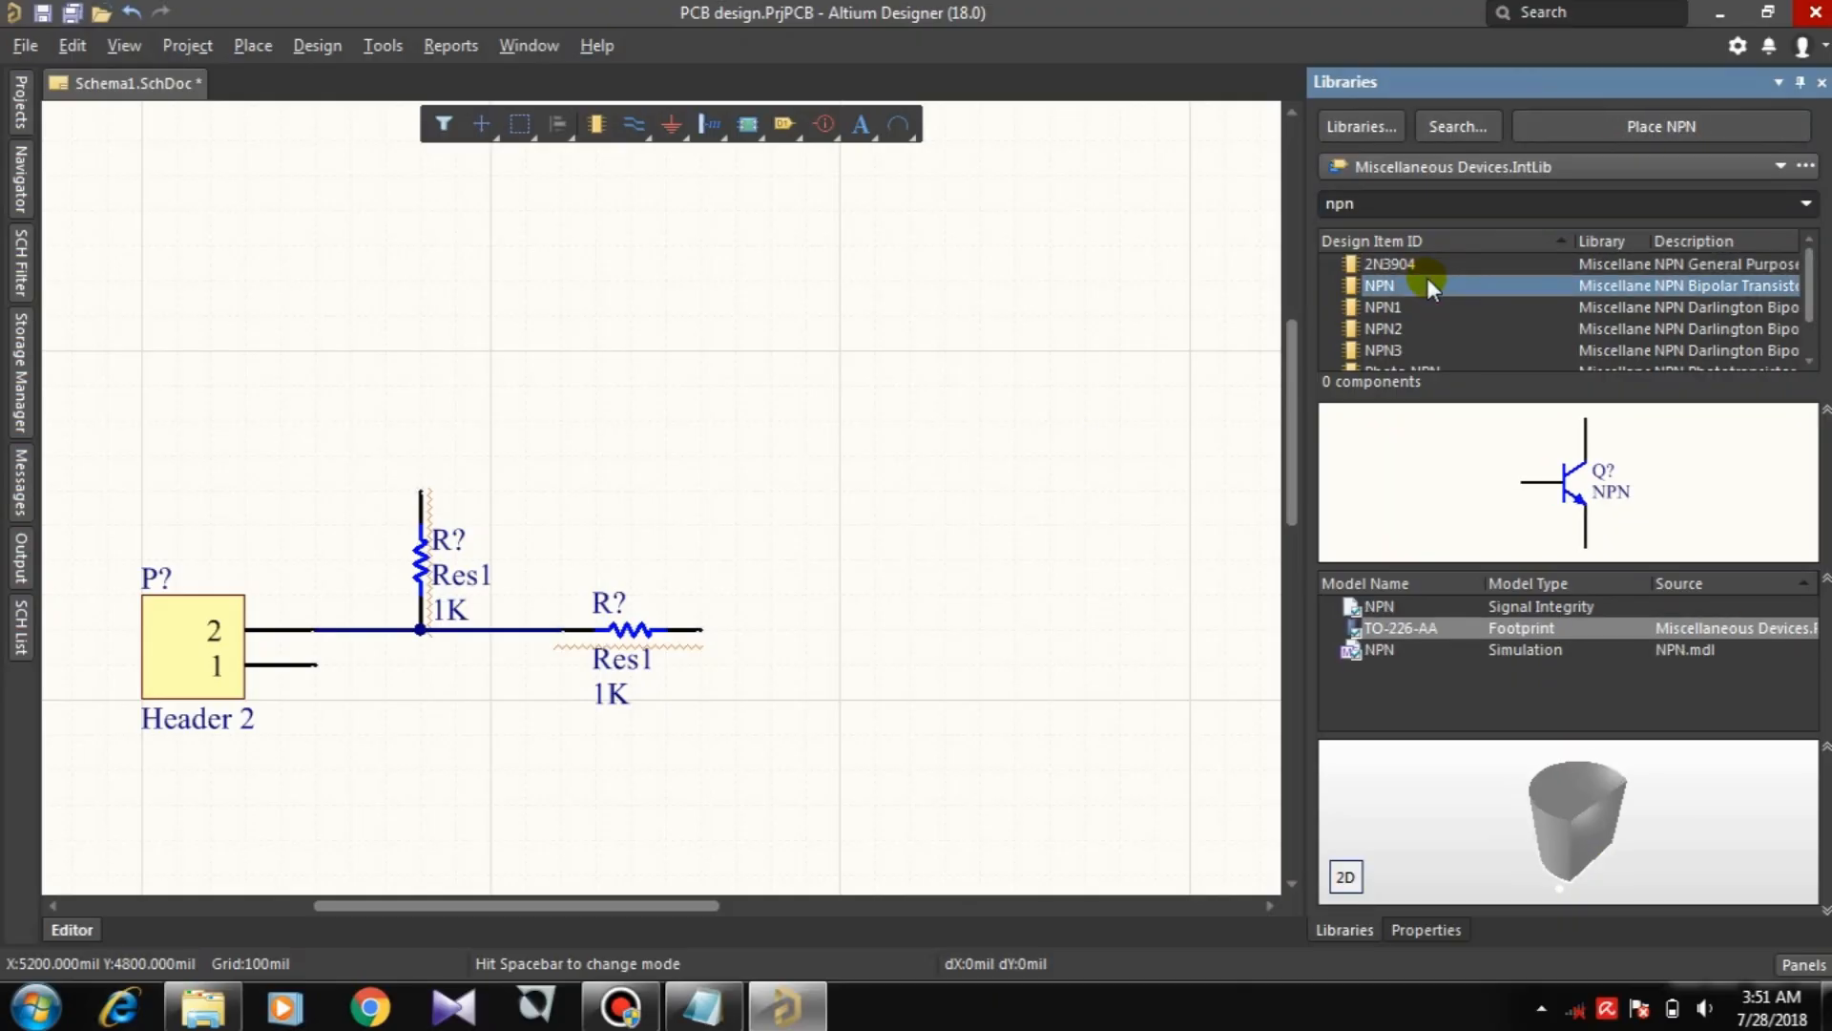
pyautogui.click(1649, 122)
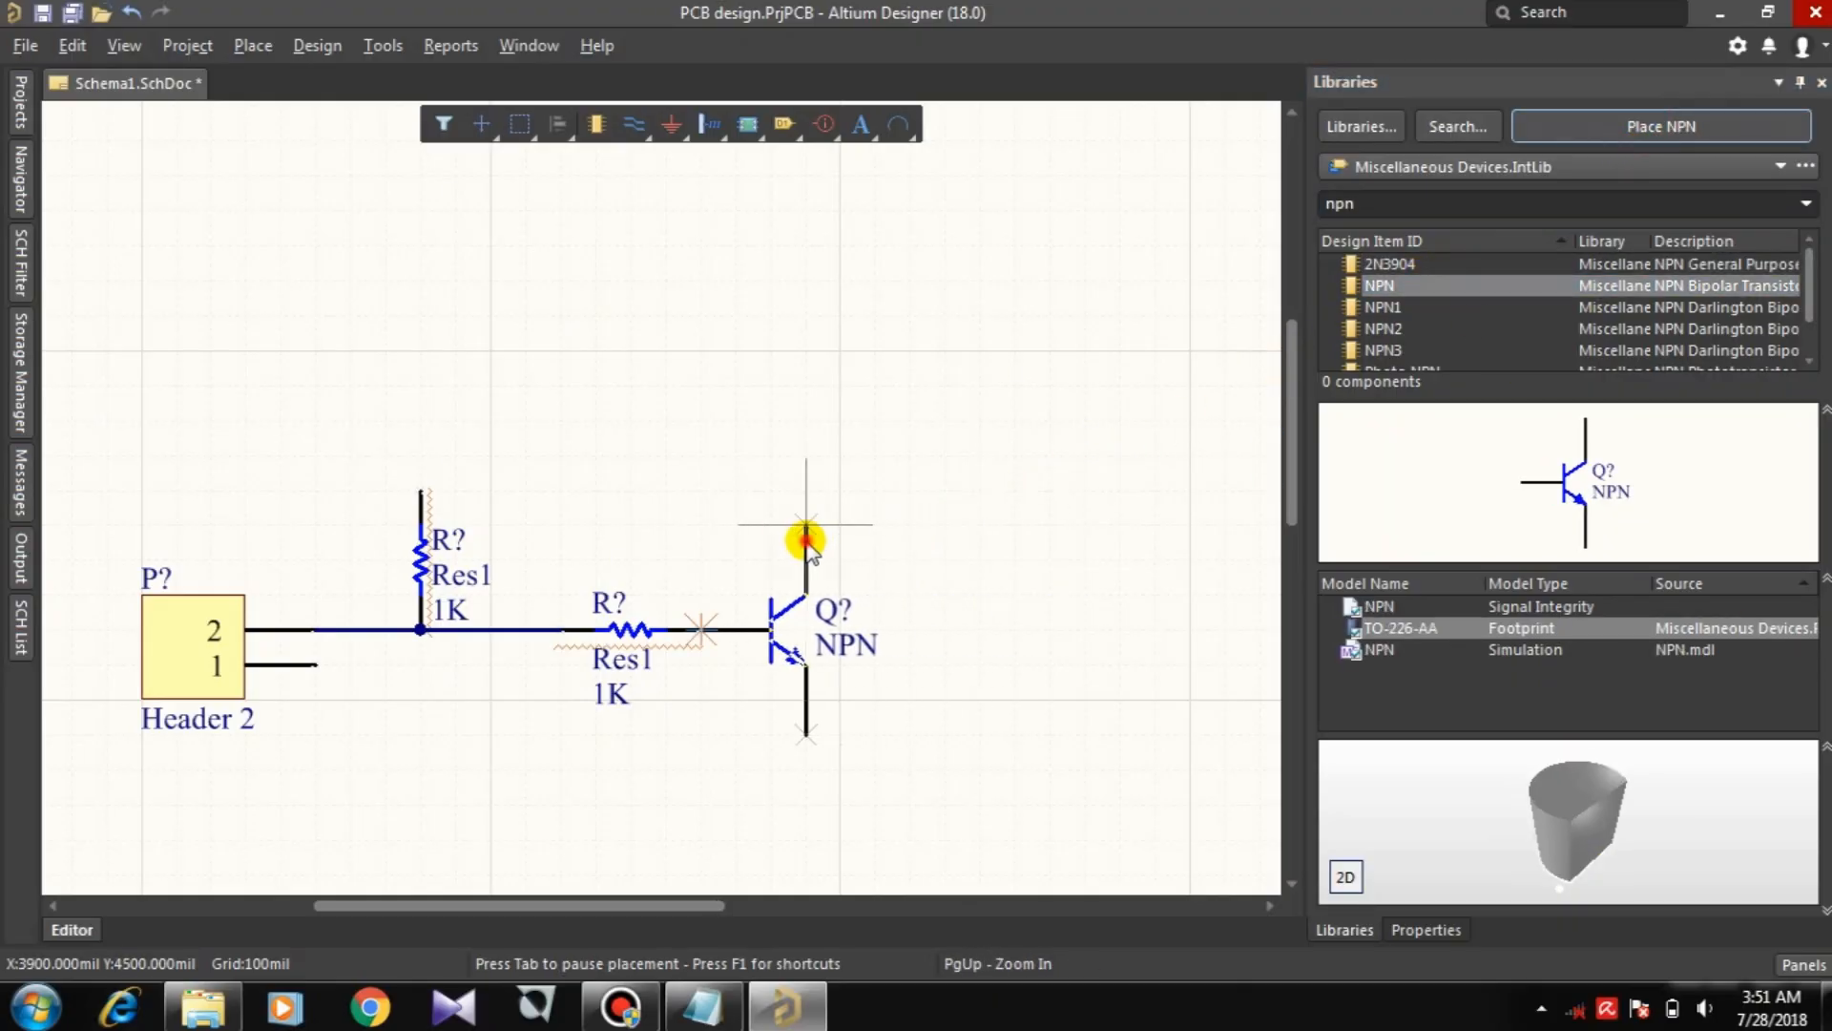
pyautogui.click(806, 541)
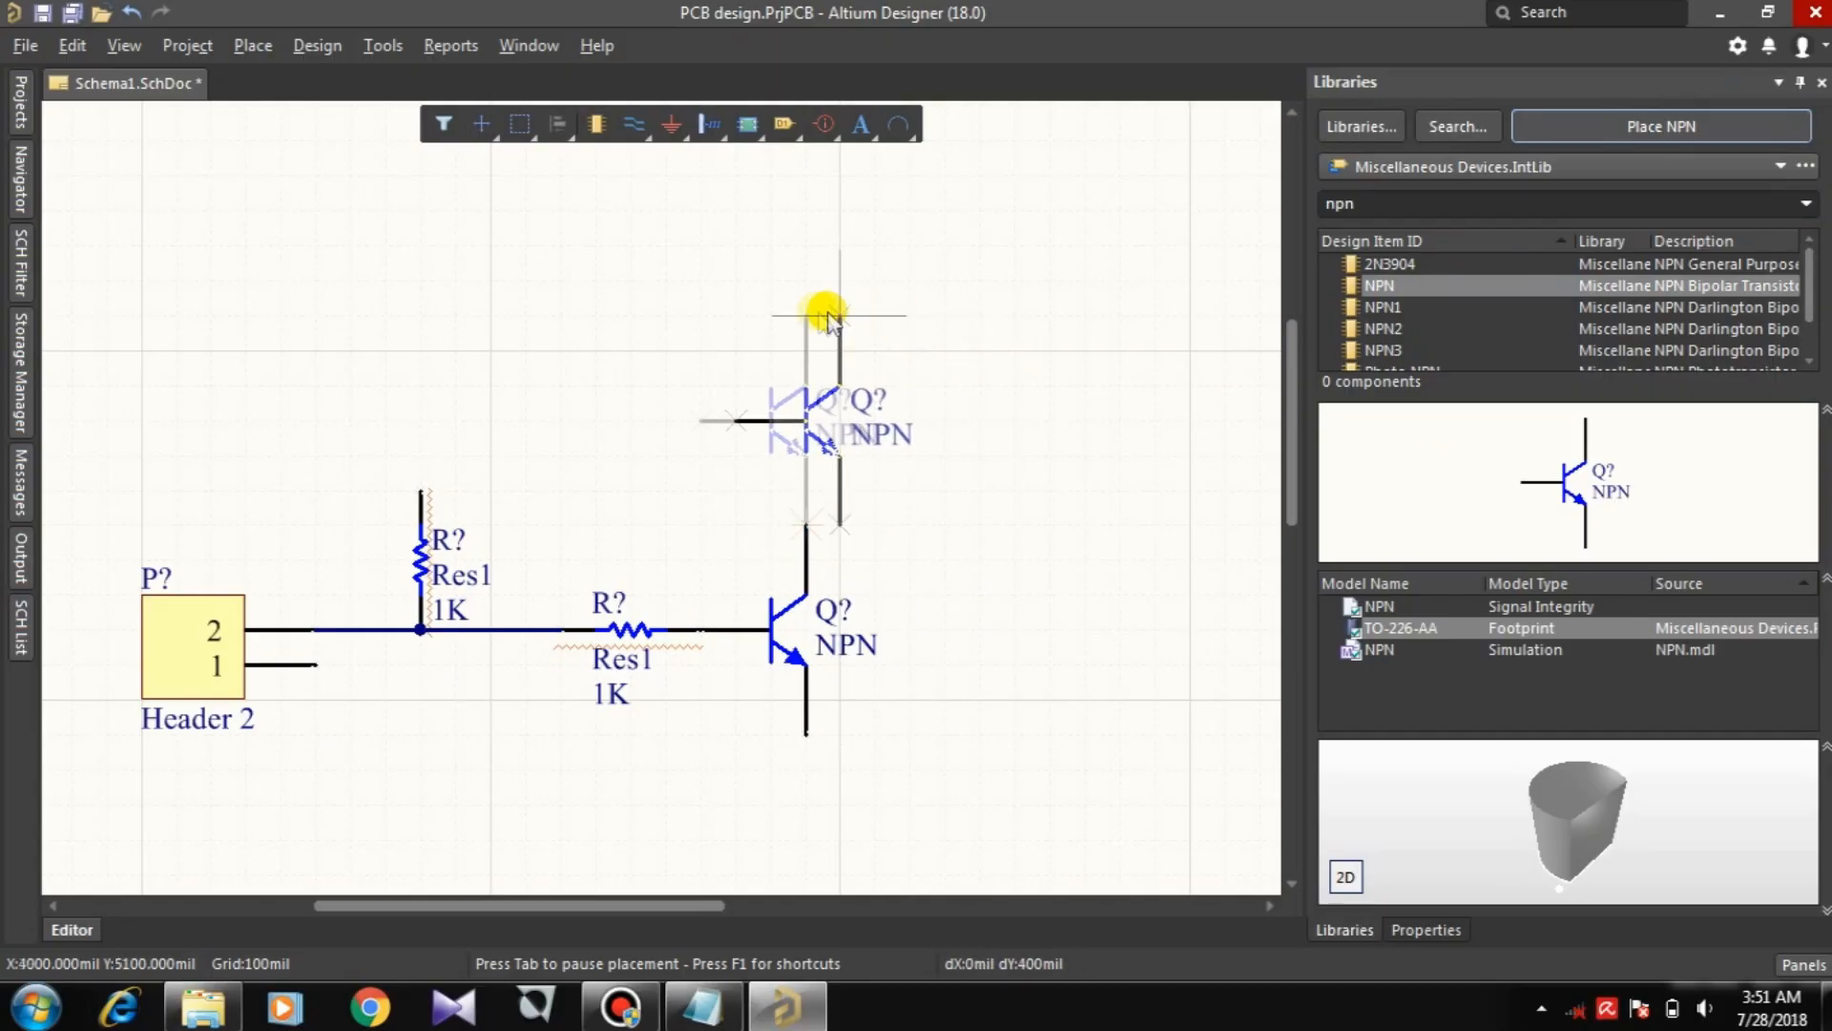
pyautogui.press('Escape')
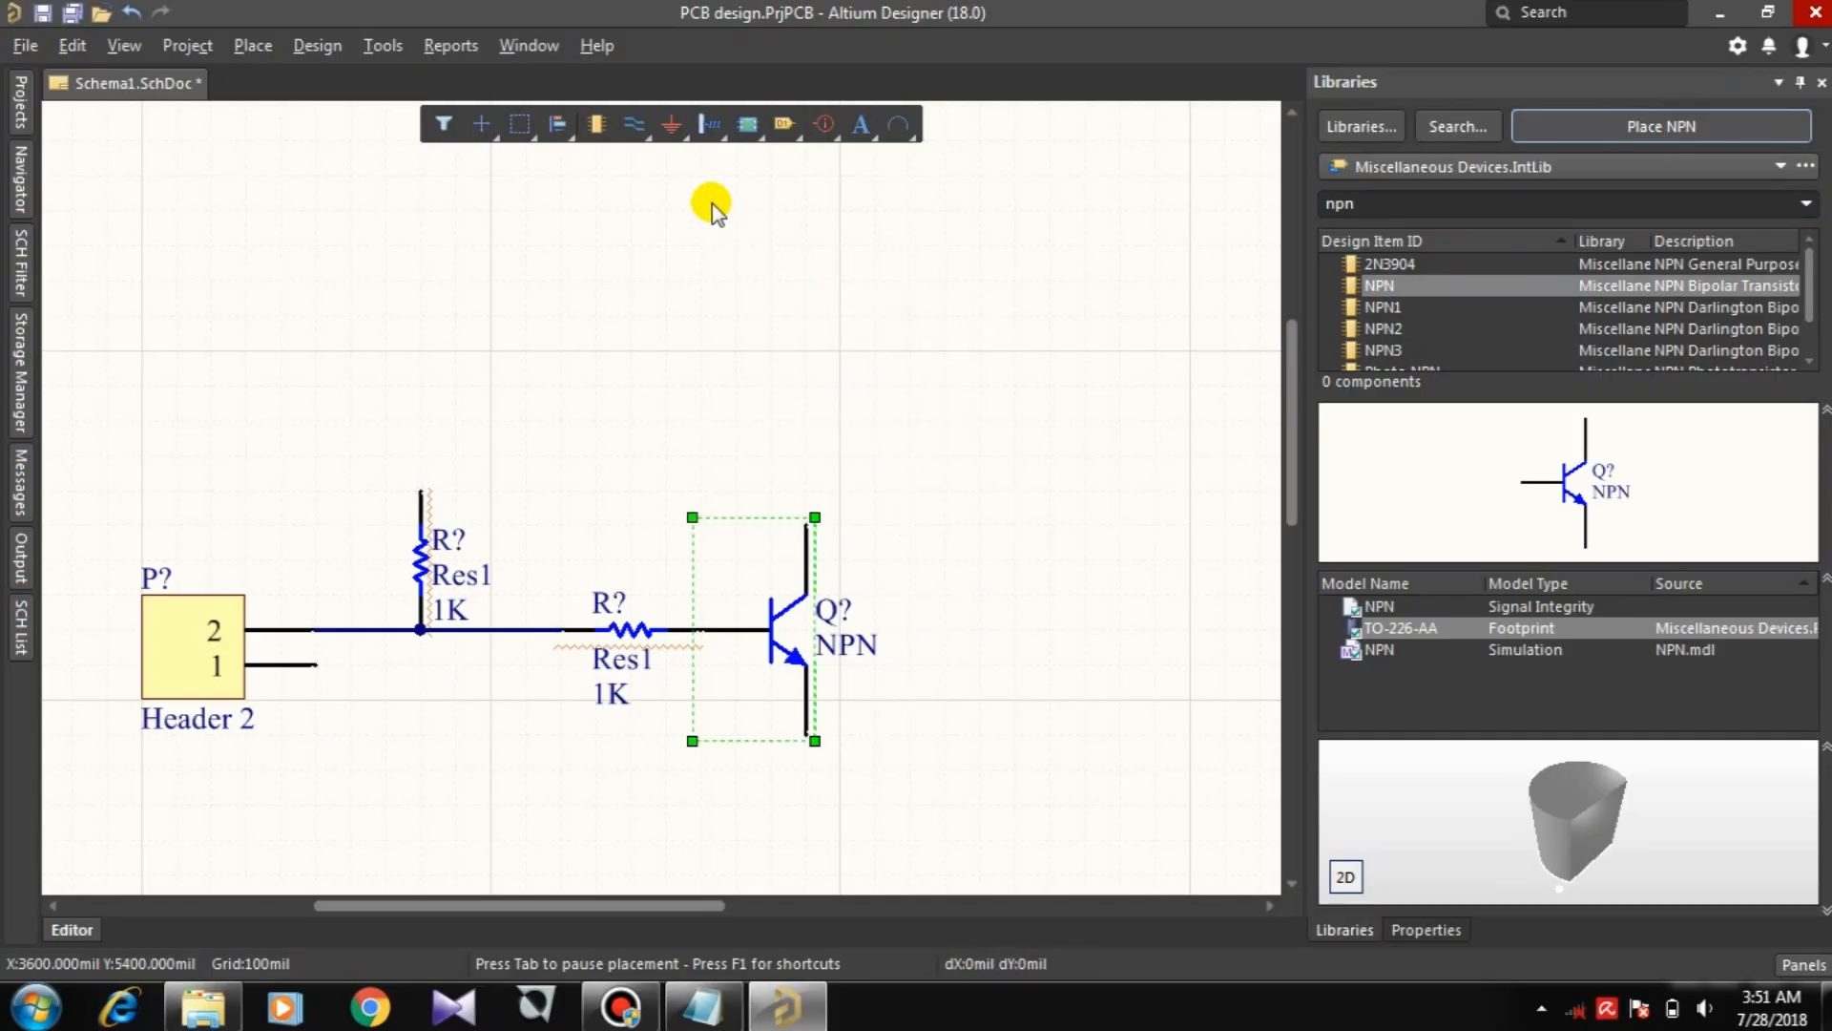
# Step: Place a GND power port at the emitter of the NPN transistor and end the placement
pyautogui.click(674, 128)
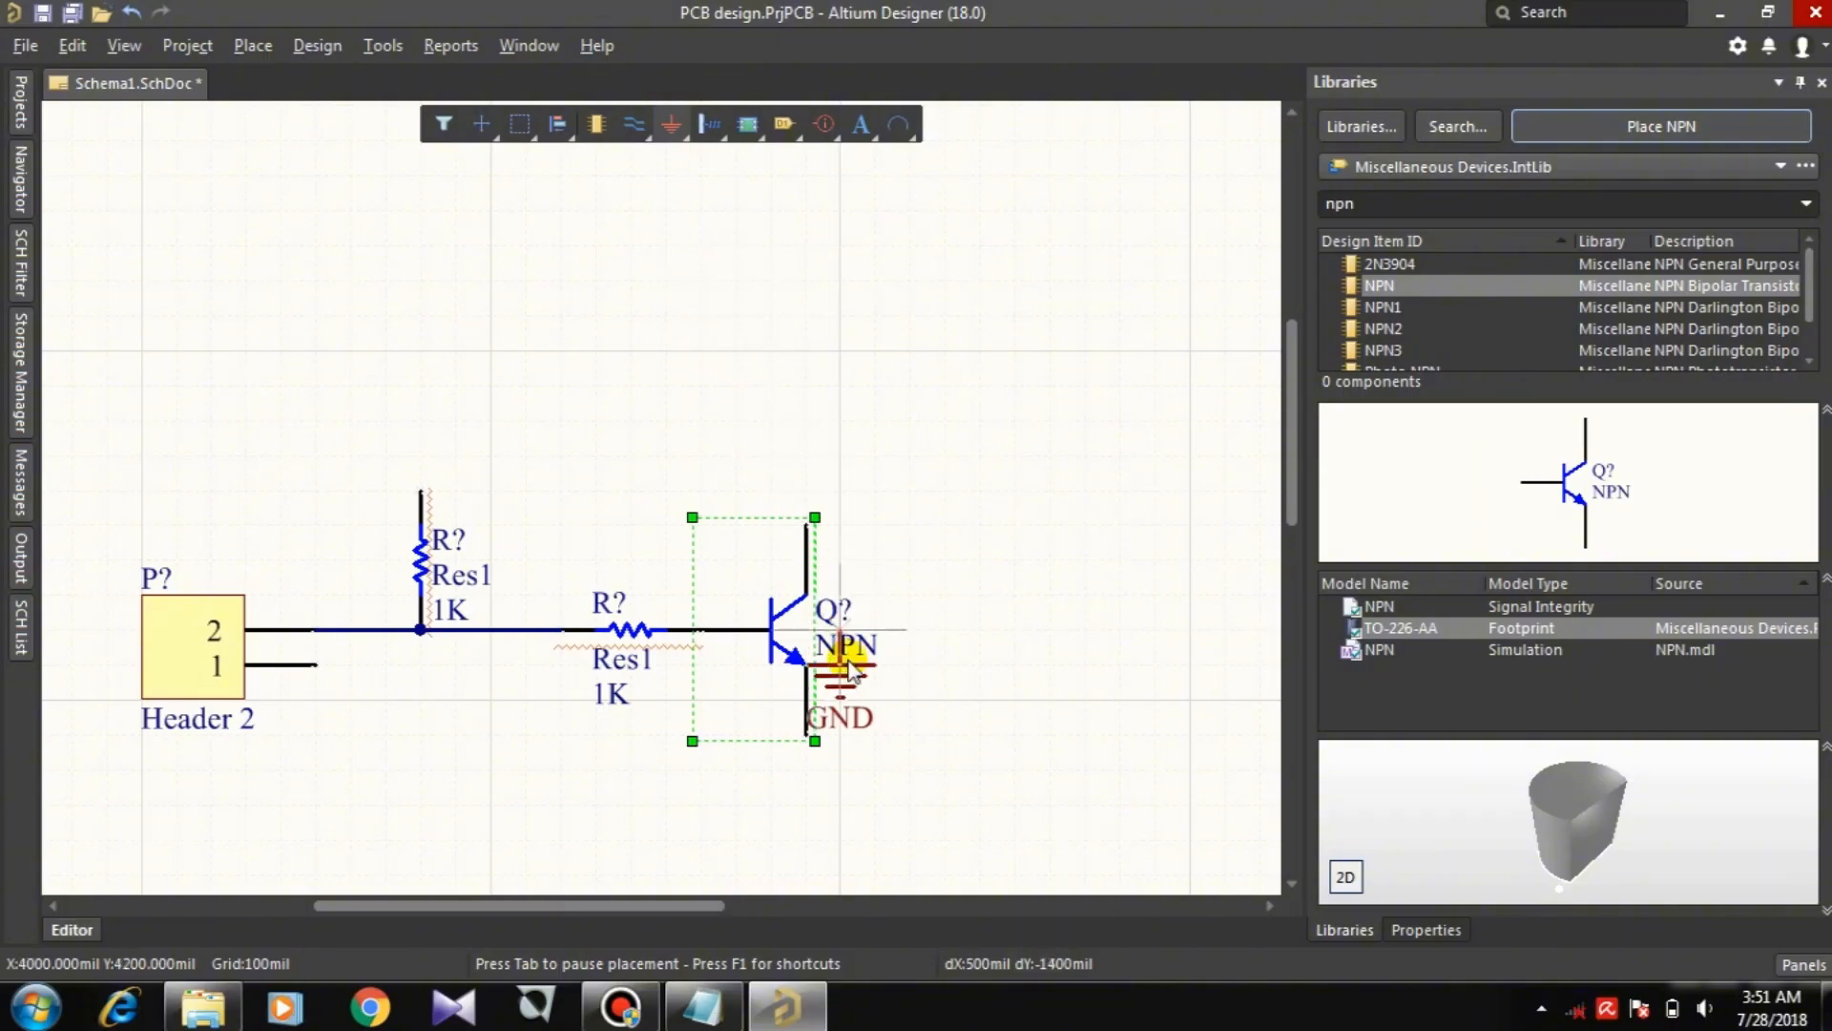
pyautogui.click(810, 741)
pyautogui.scroll(-1, 1158, 655)
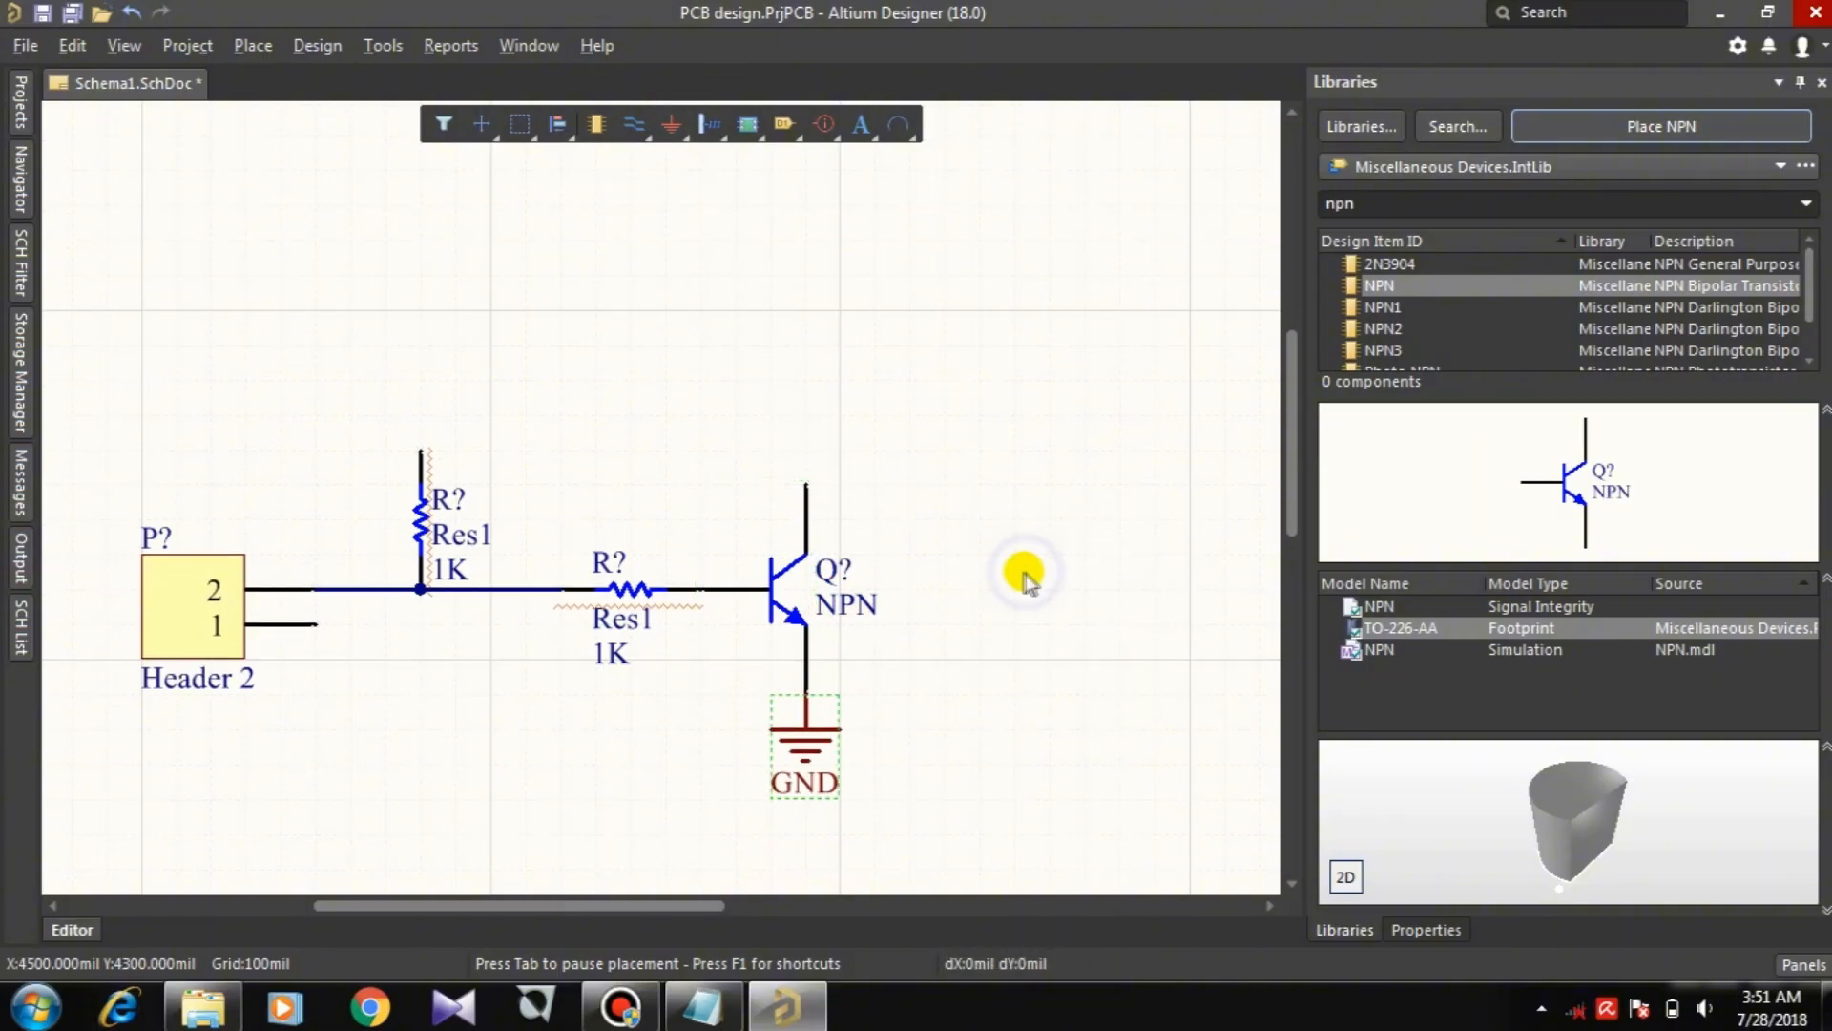
pyautogui.rightClick(941, 704)
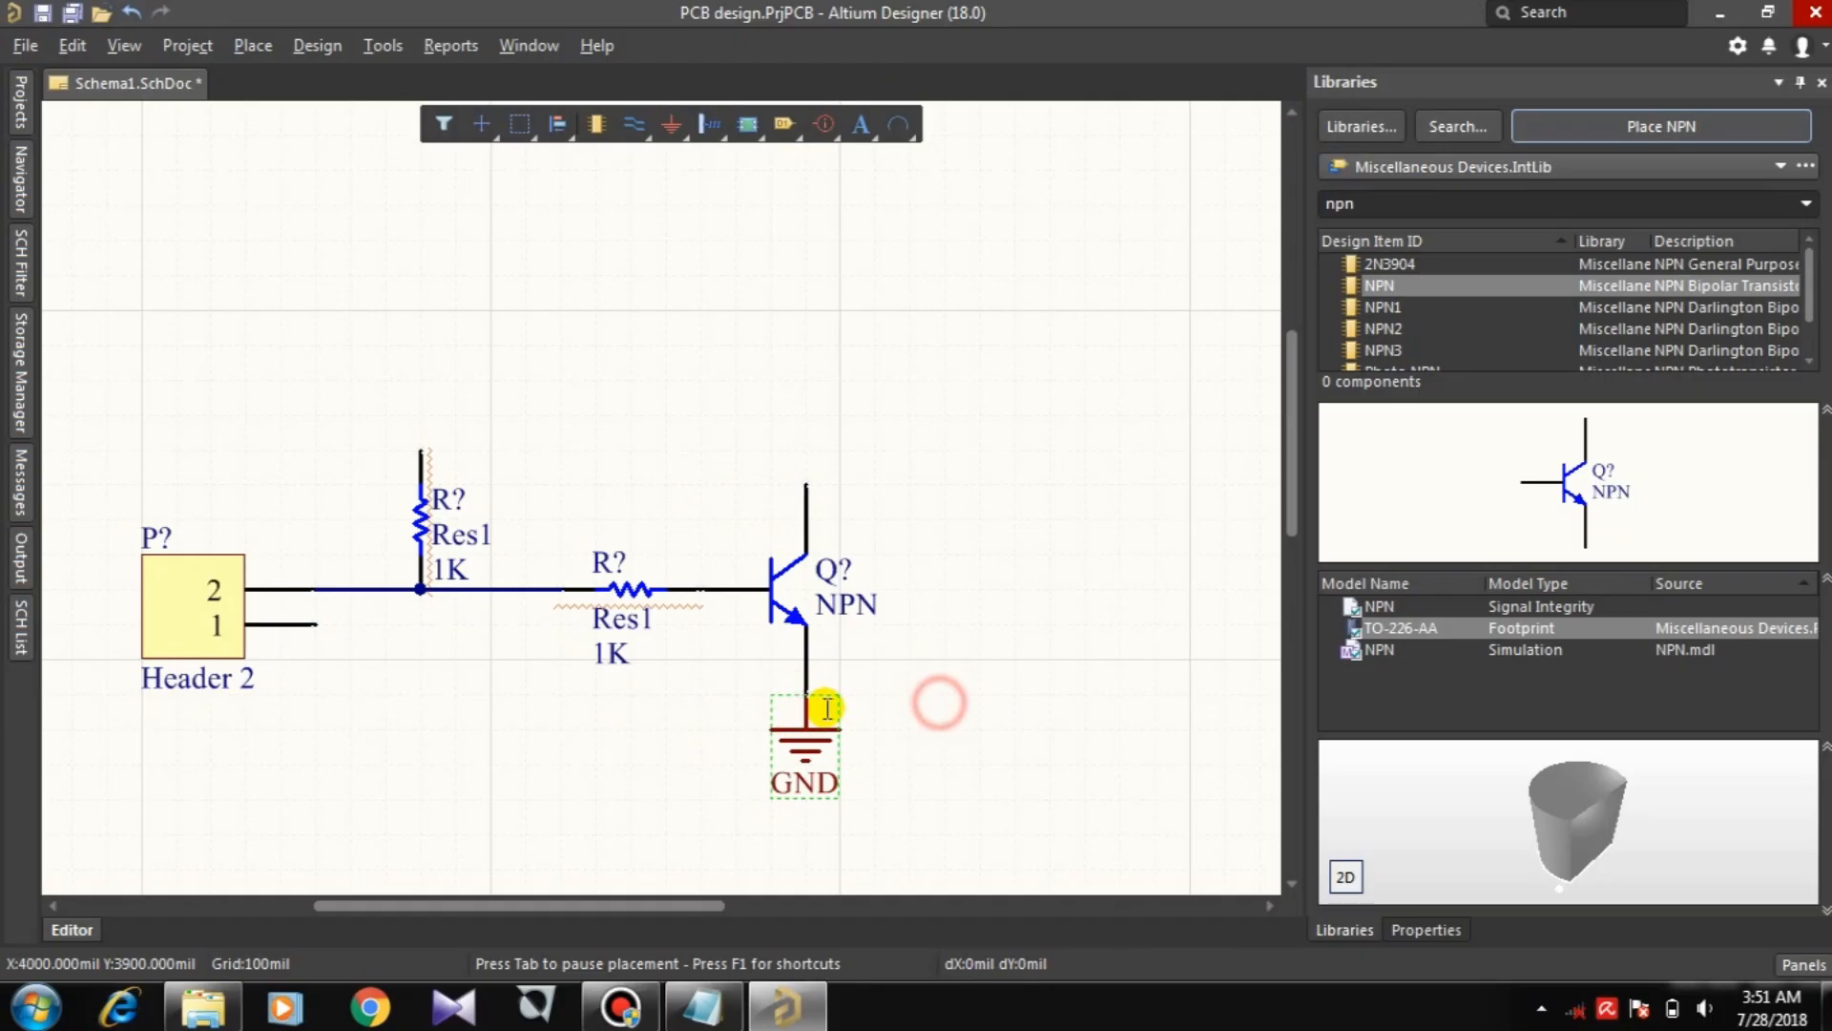
pyautogui.rightClick(975, 650)
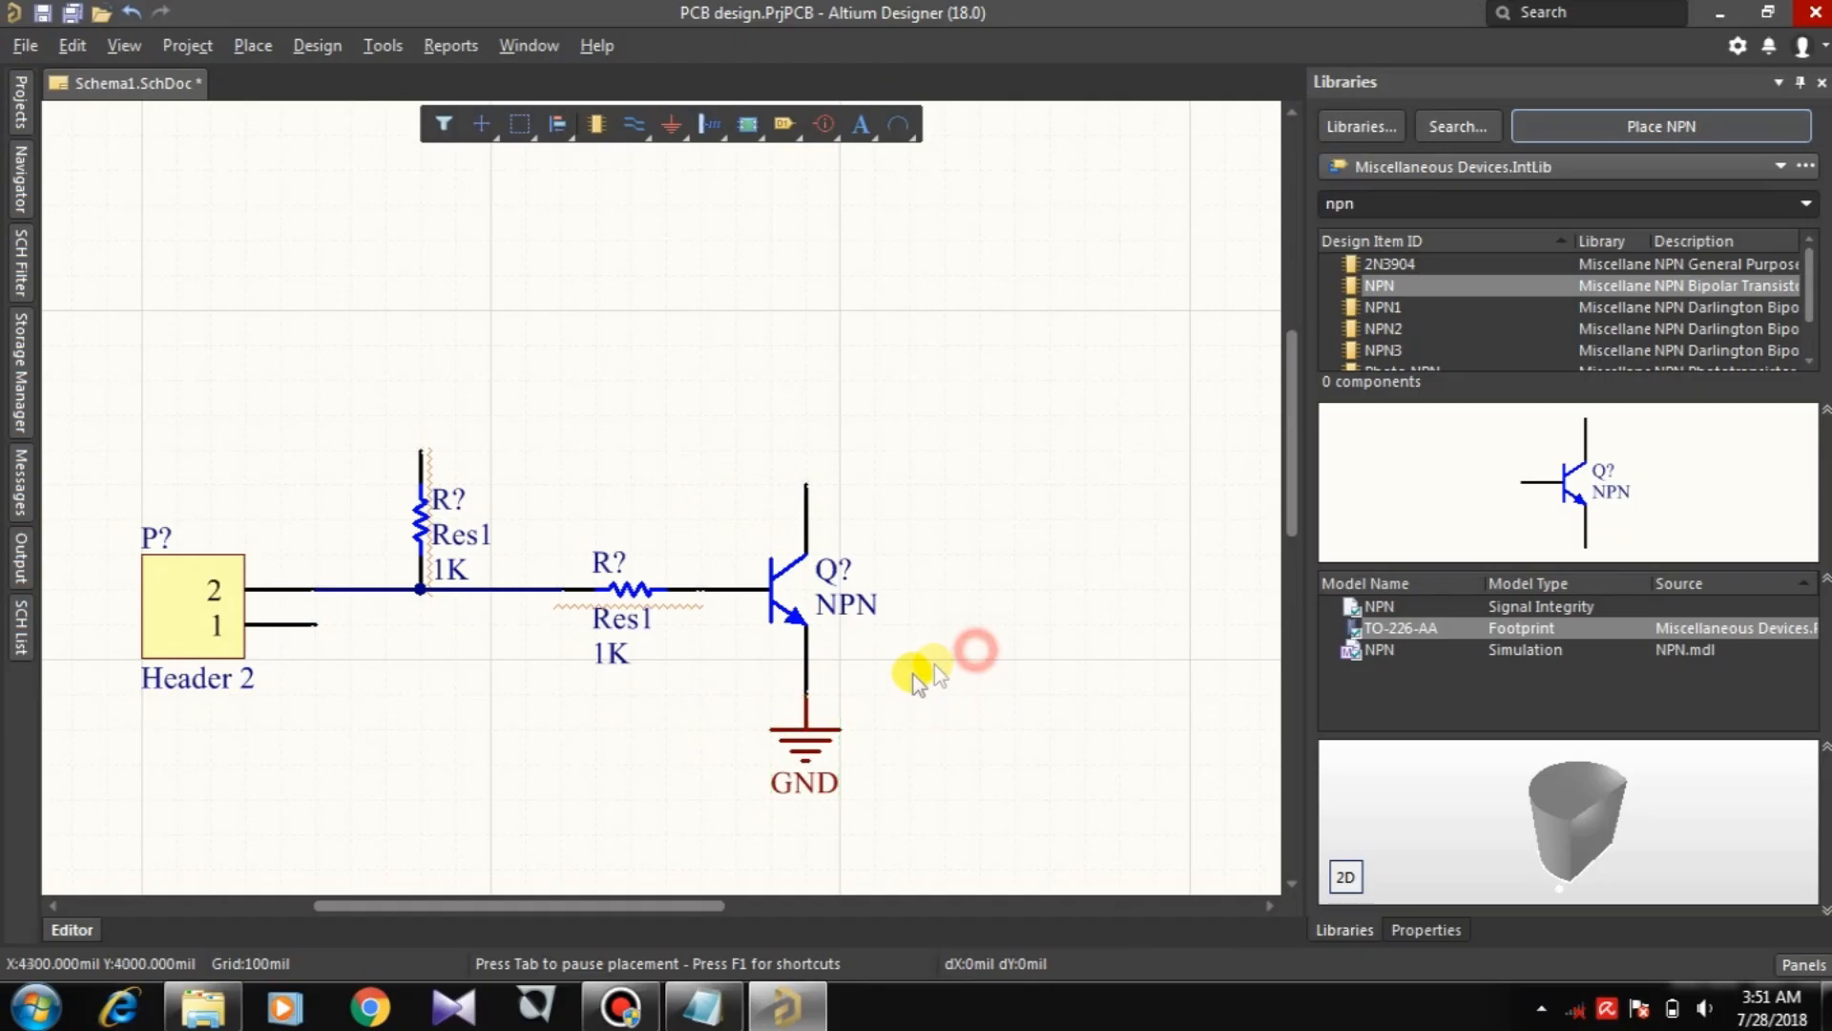
# Step: Pull the GND port straight down from the emitter so a wire connects the two
pyautogui.click(809, 707)
pyautogui.moveTo(1126, 553); pyautogui.dragTo(593, 868)
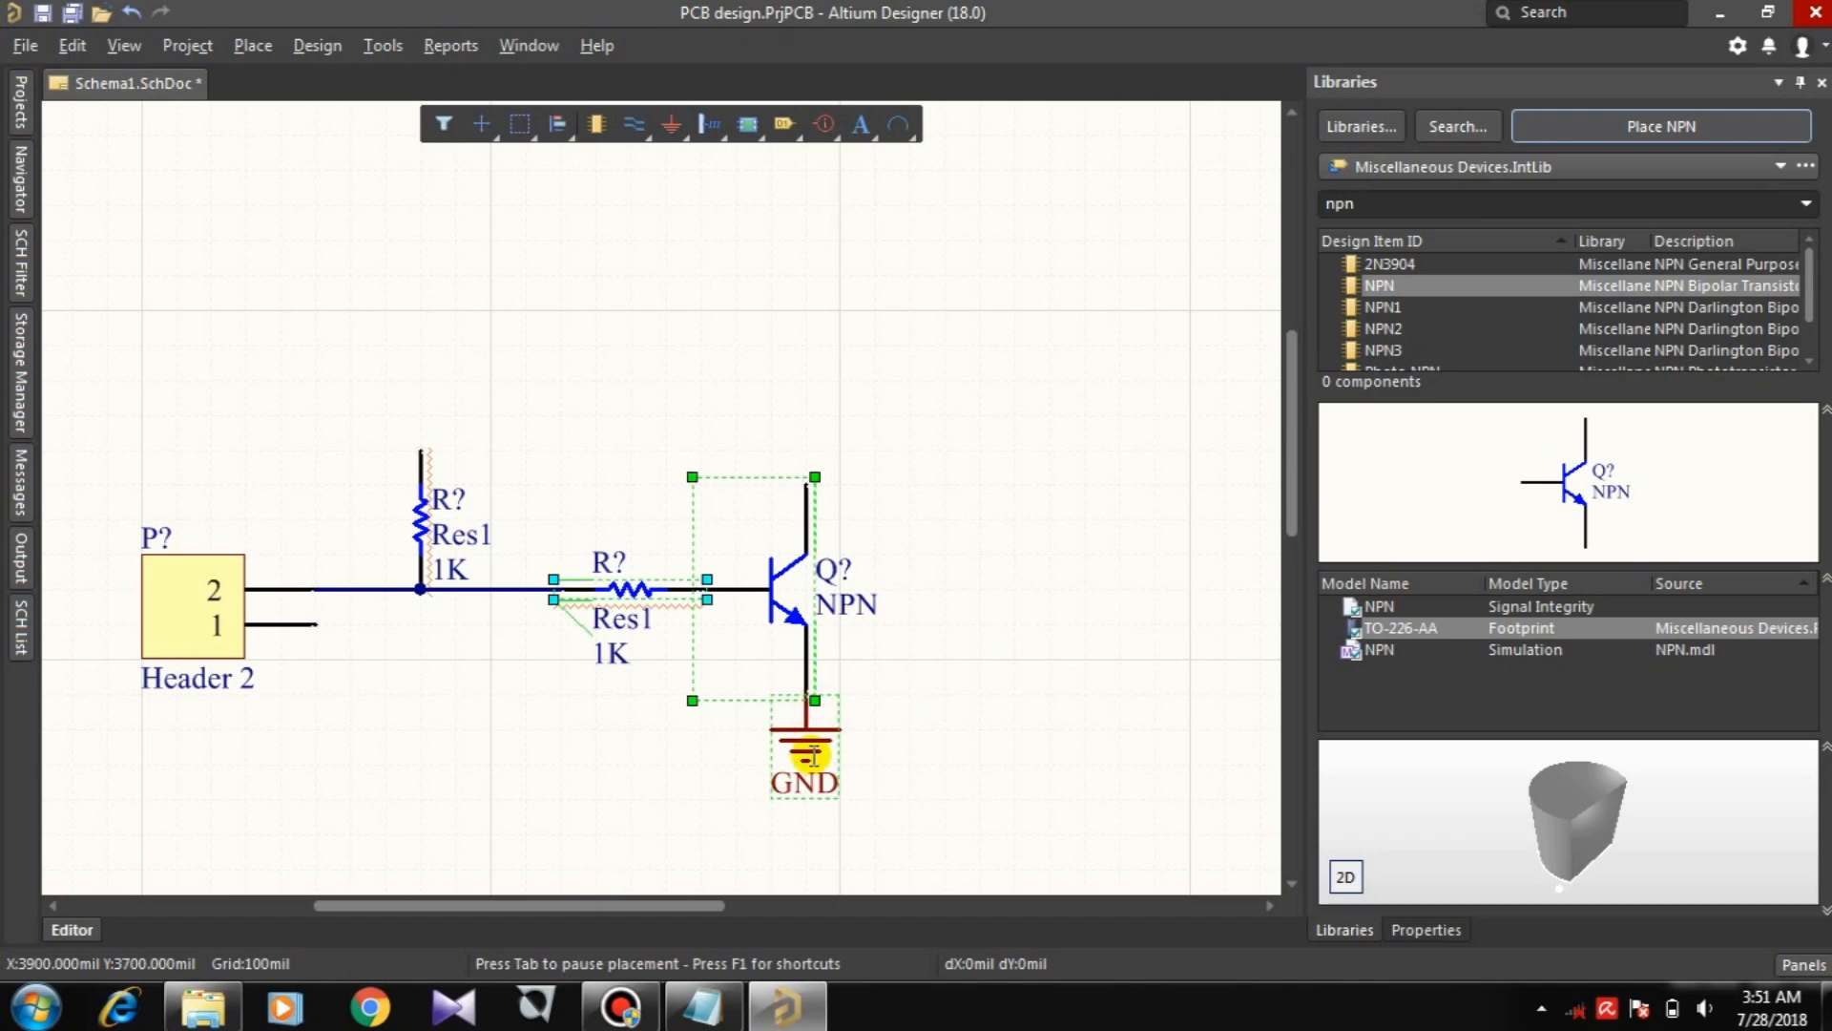
pyautogui.click(977, 724)
pyautogui.moveTo(808, 751); pyautogui.dragTo(803, 796)
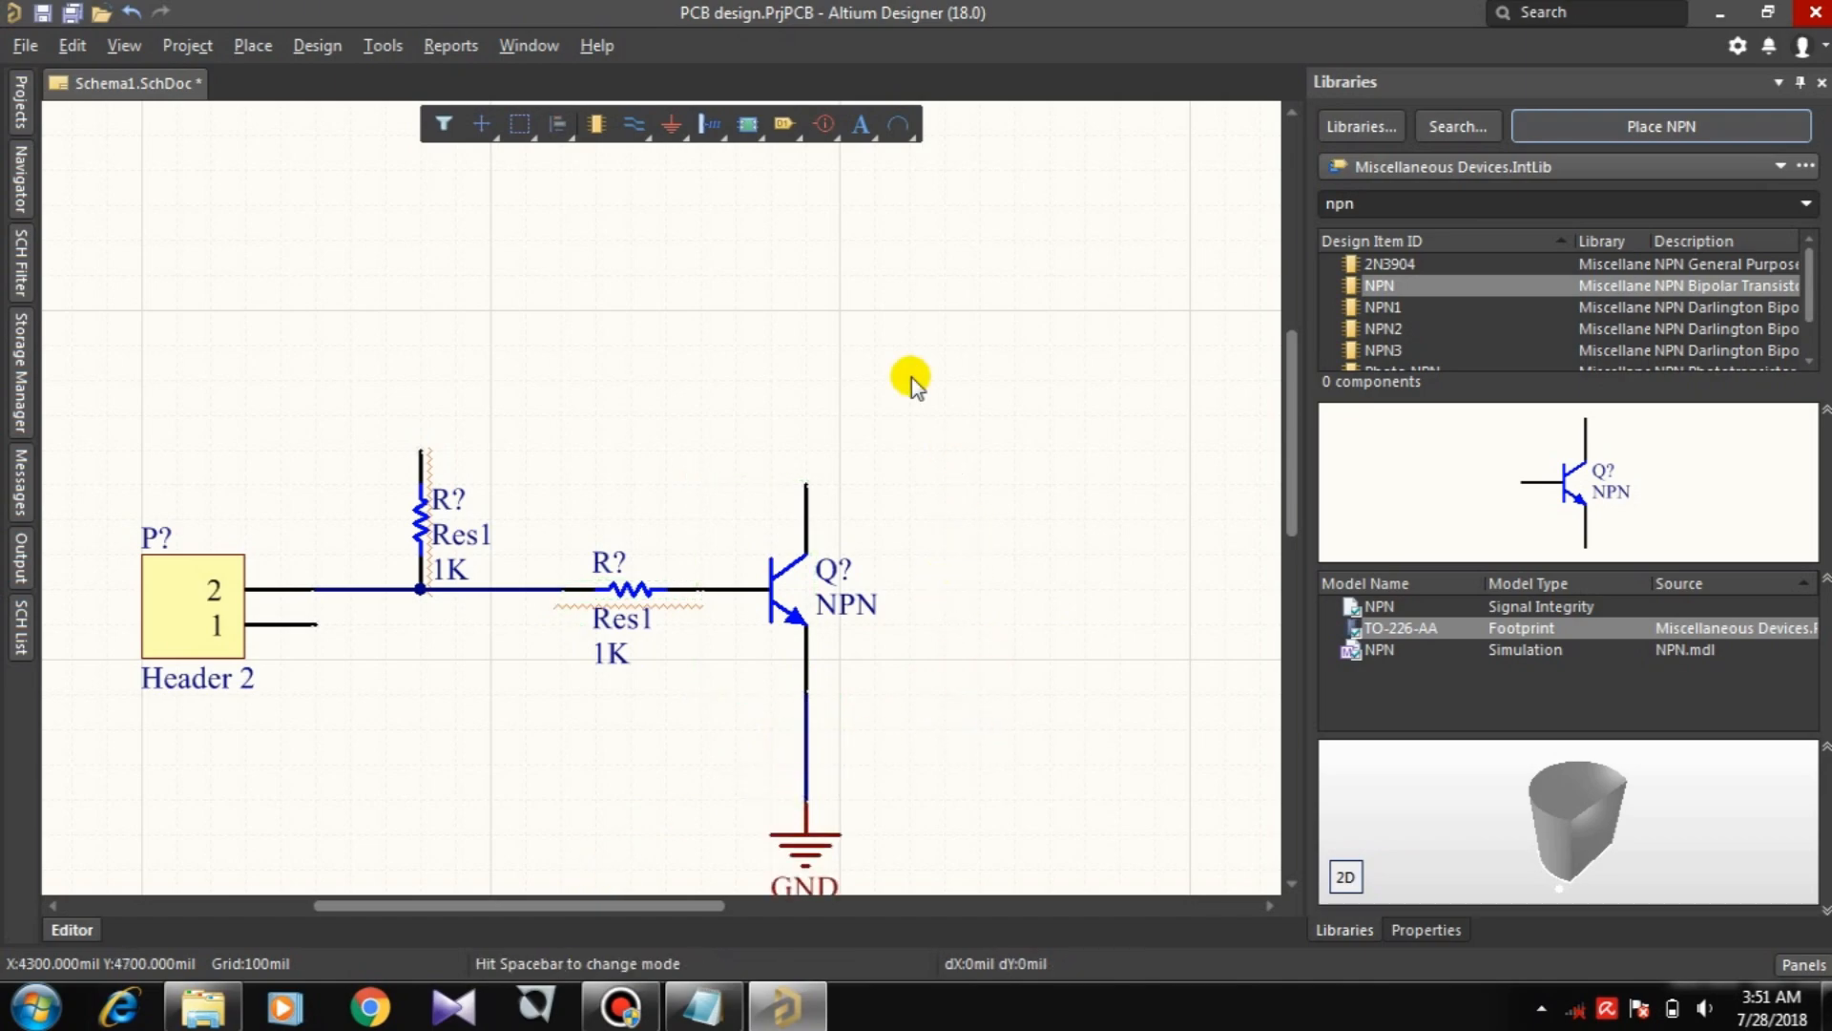
# Step: Wire header pin 1 down and across to the vertical wire between the transistor's emitter and GND
pyautogui.click(636, 129)
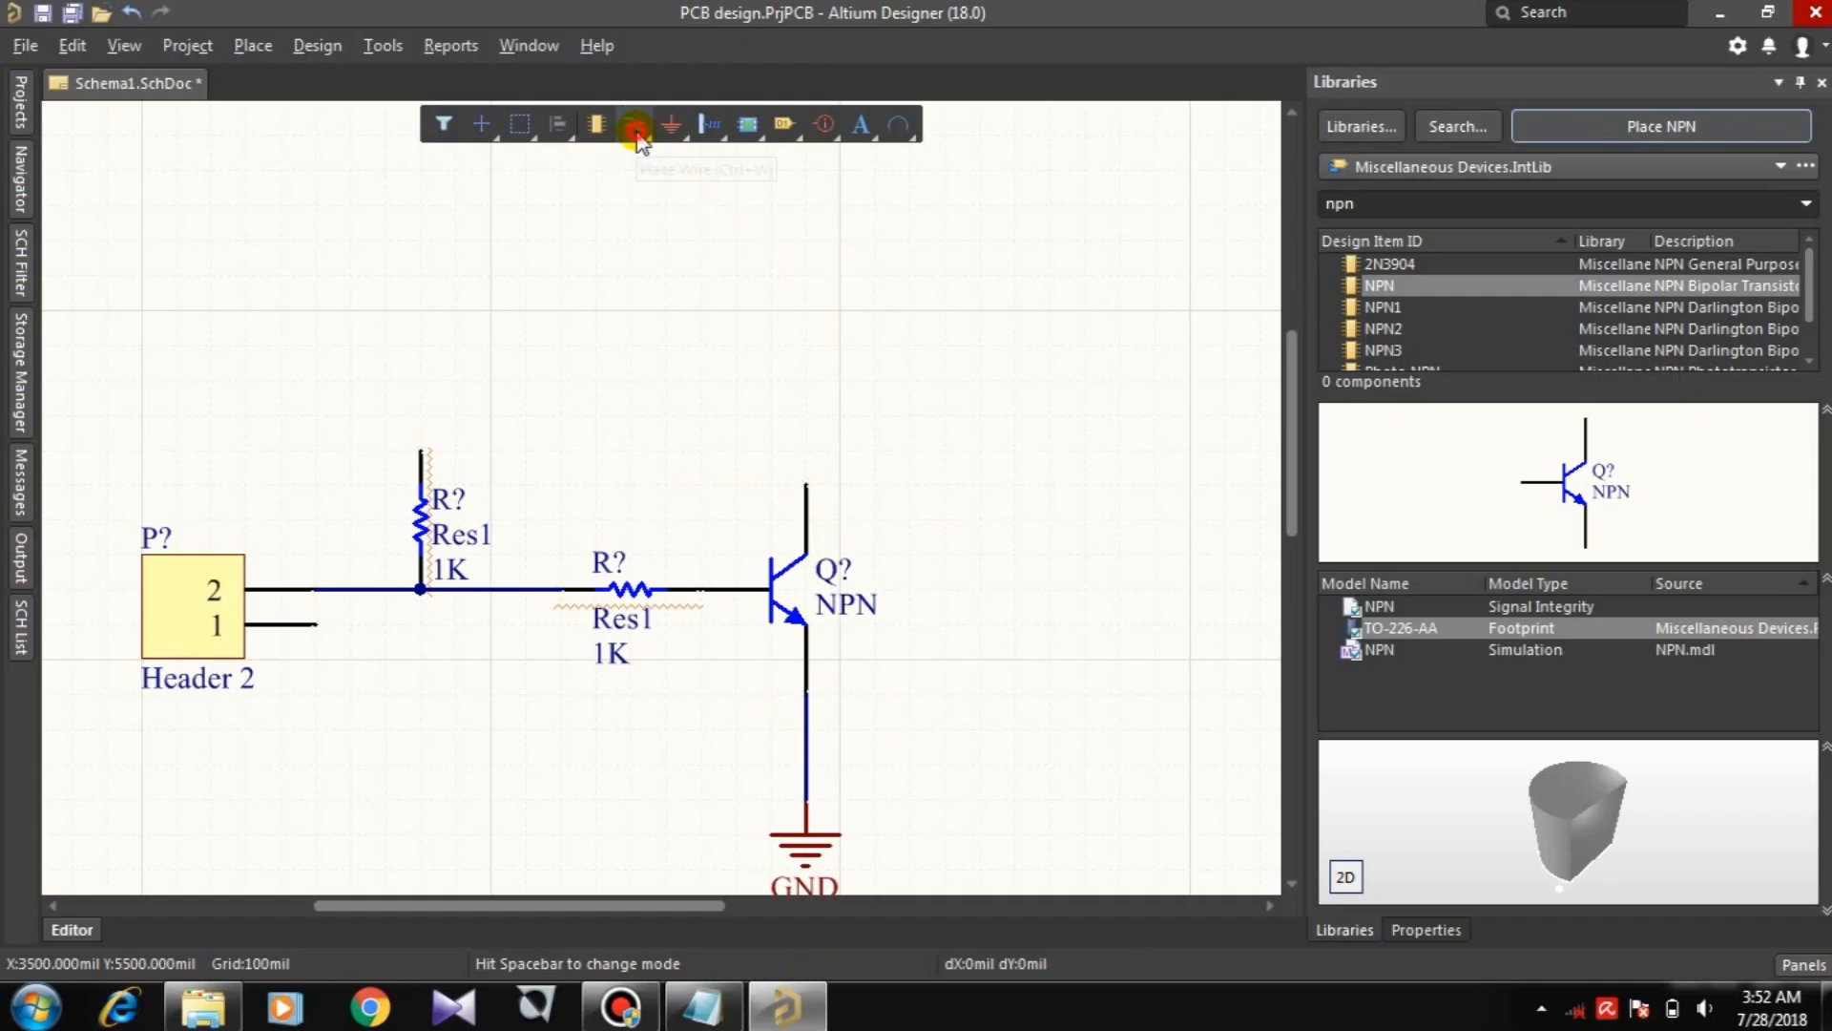
pyautogui.click(315, 624)
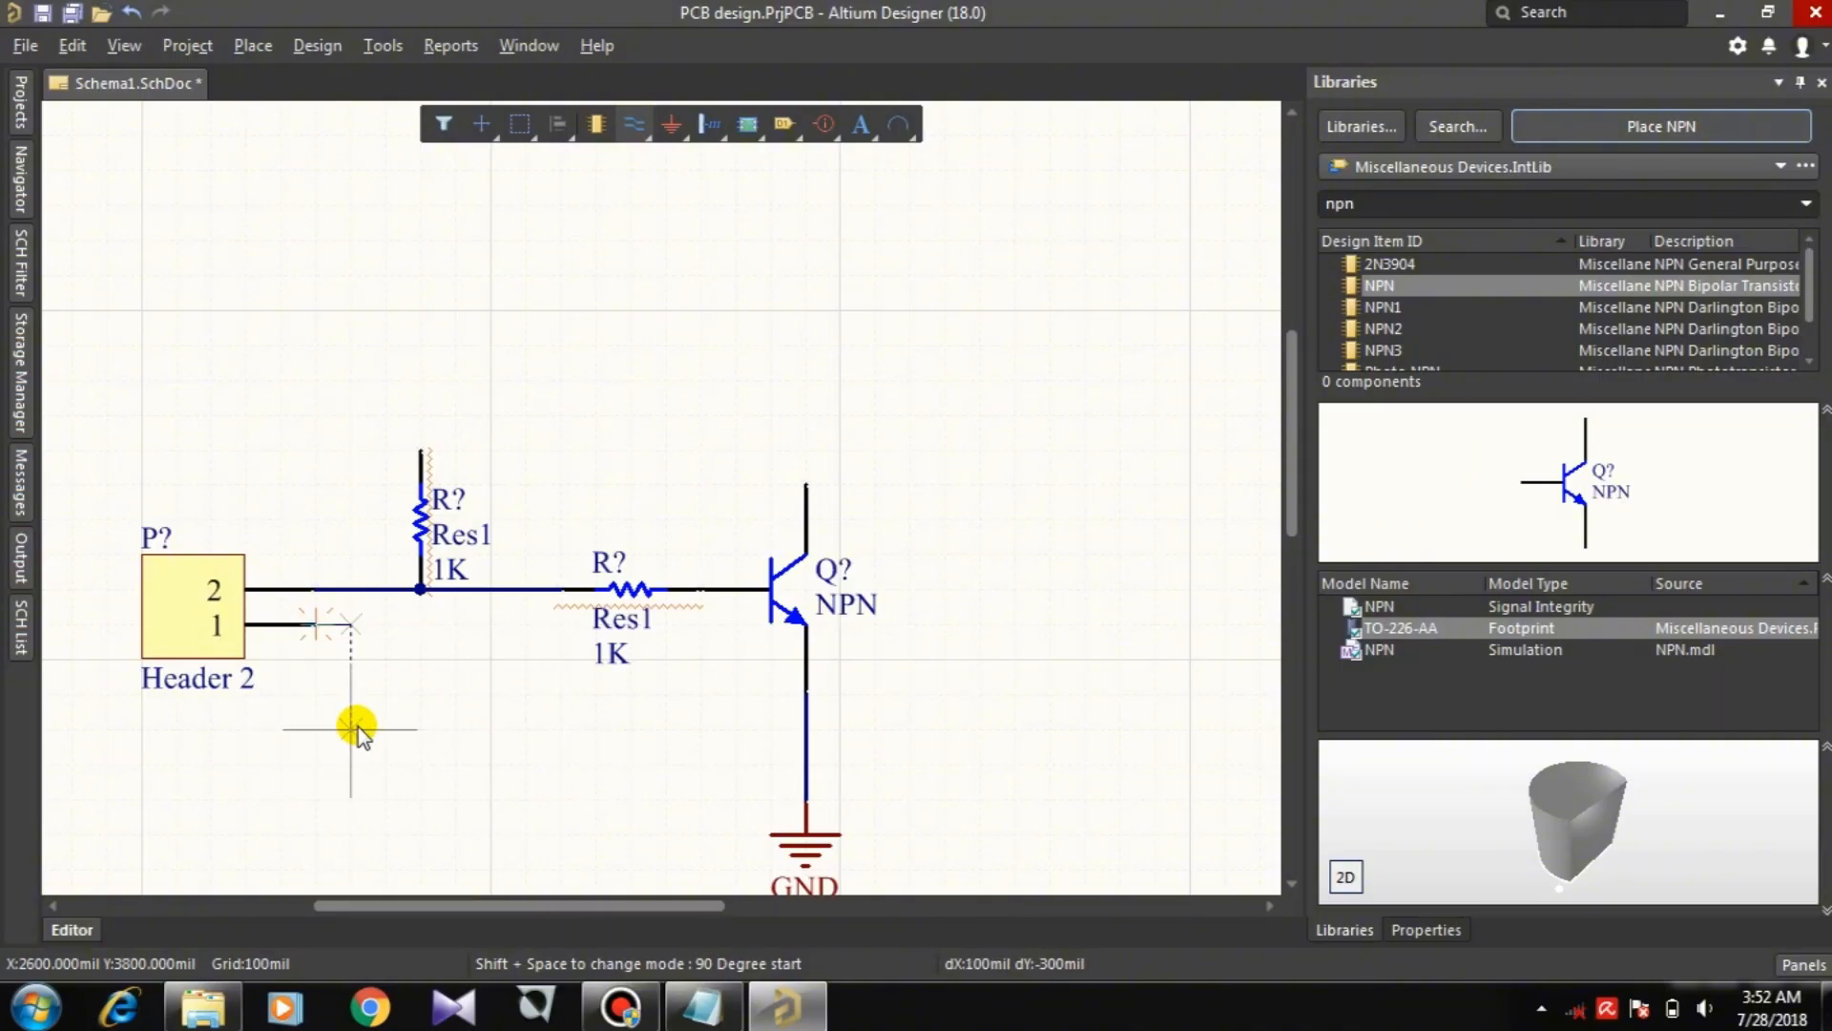
pyautogui.click(421, 730)
pyautogui.press('space')
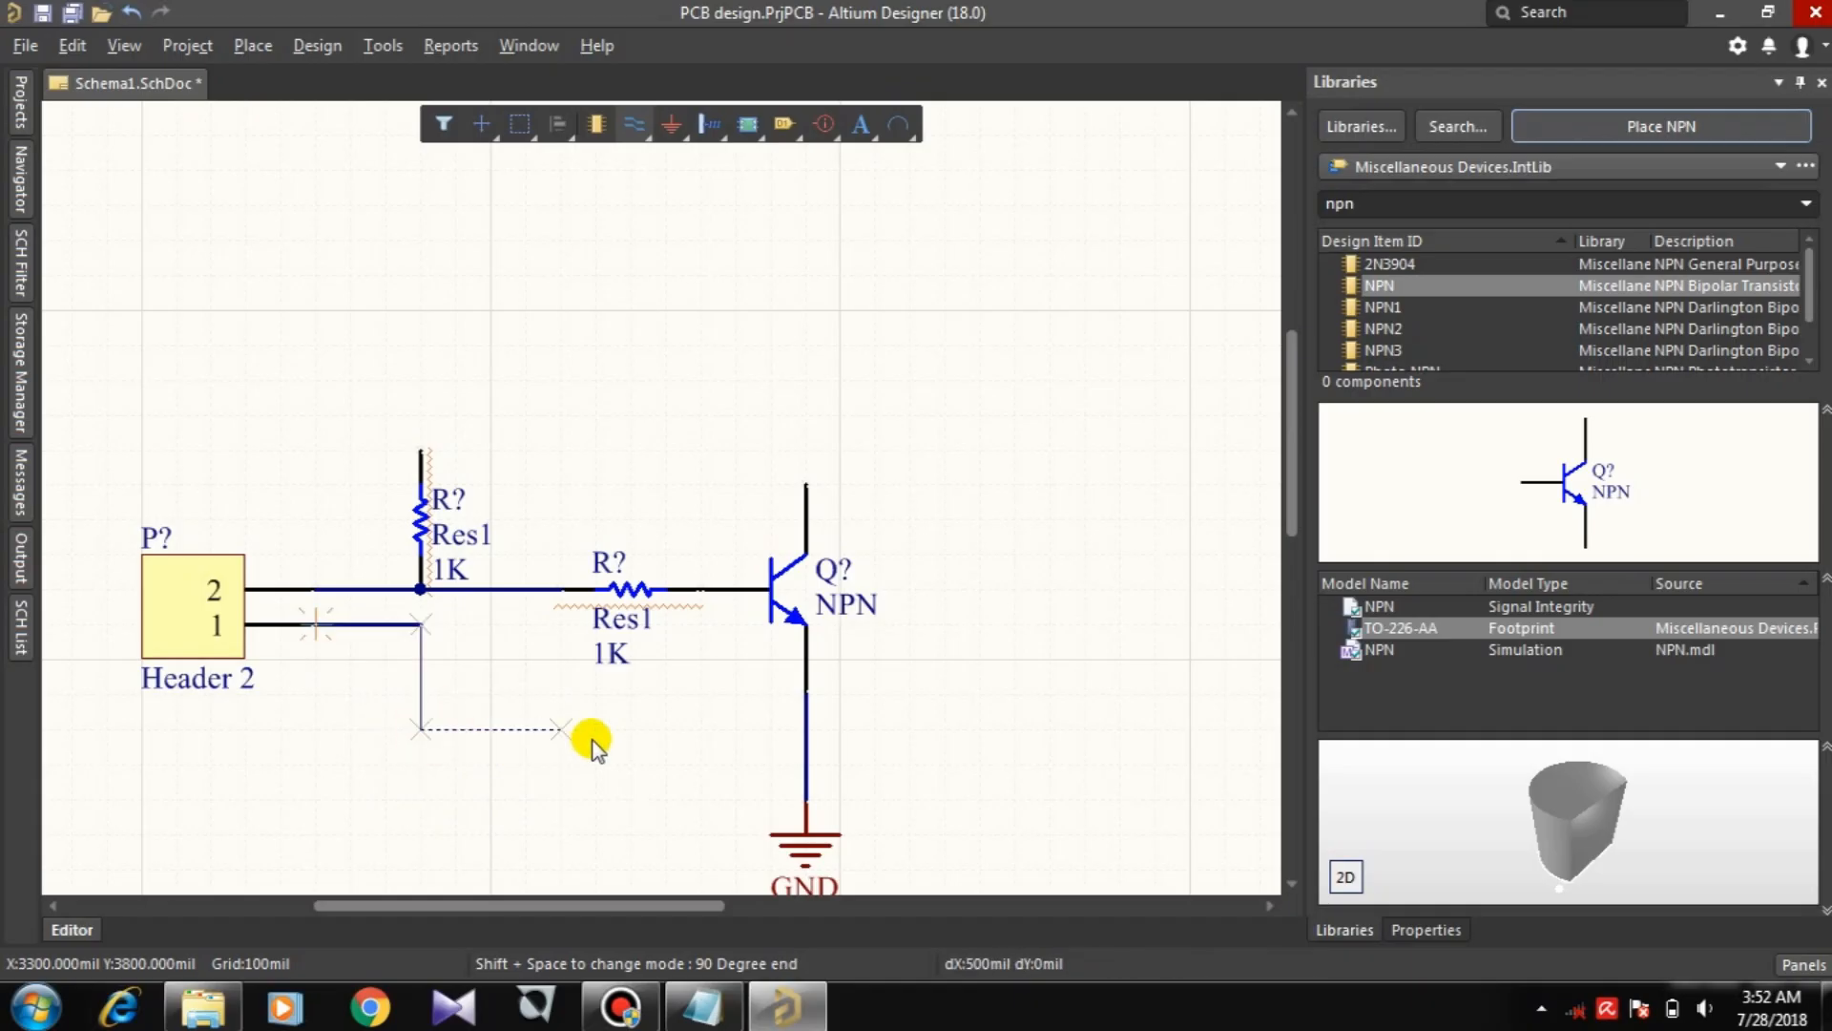
pyautogui.click(807, 730)
pyautogui.press('Escape')
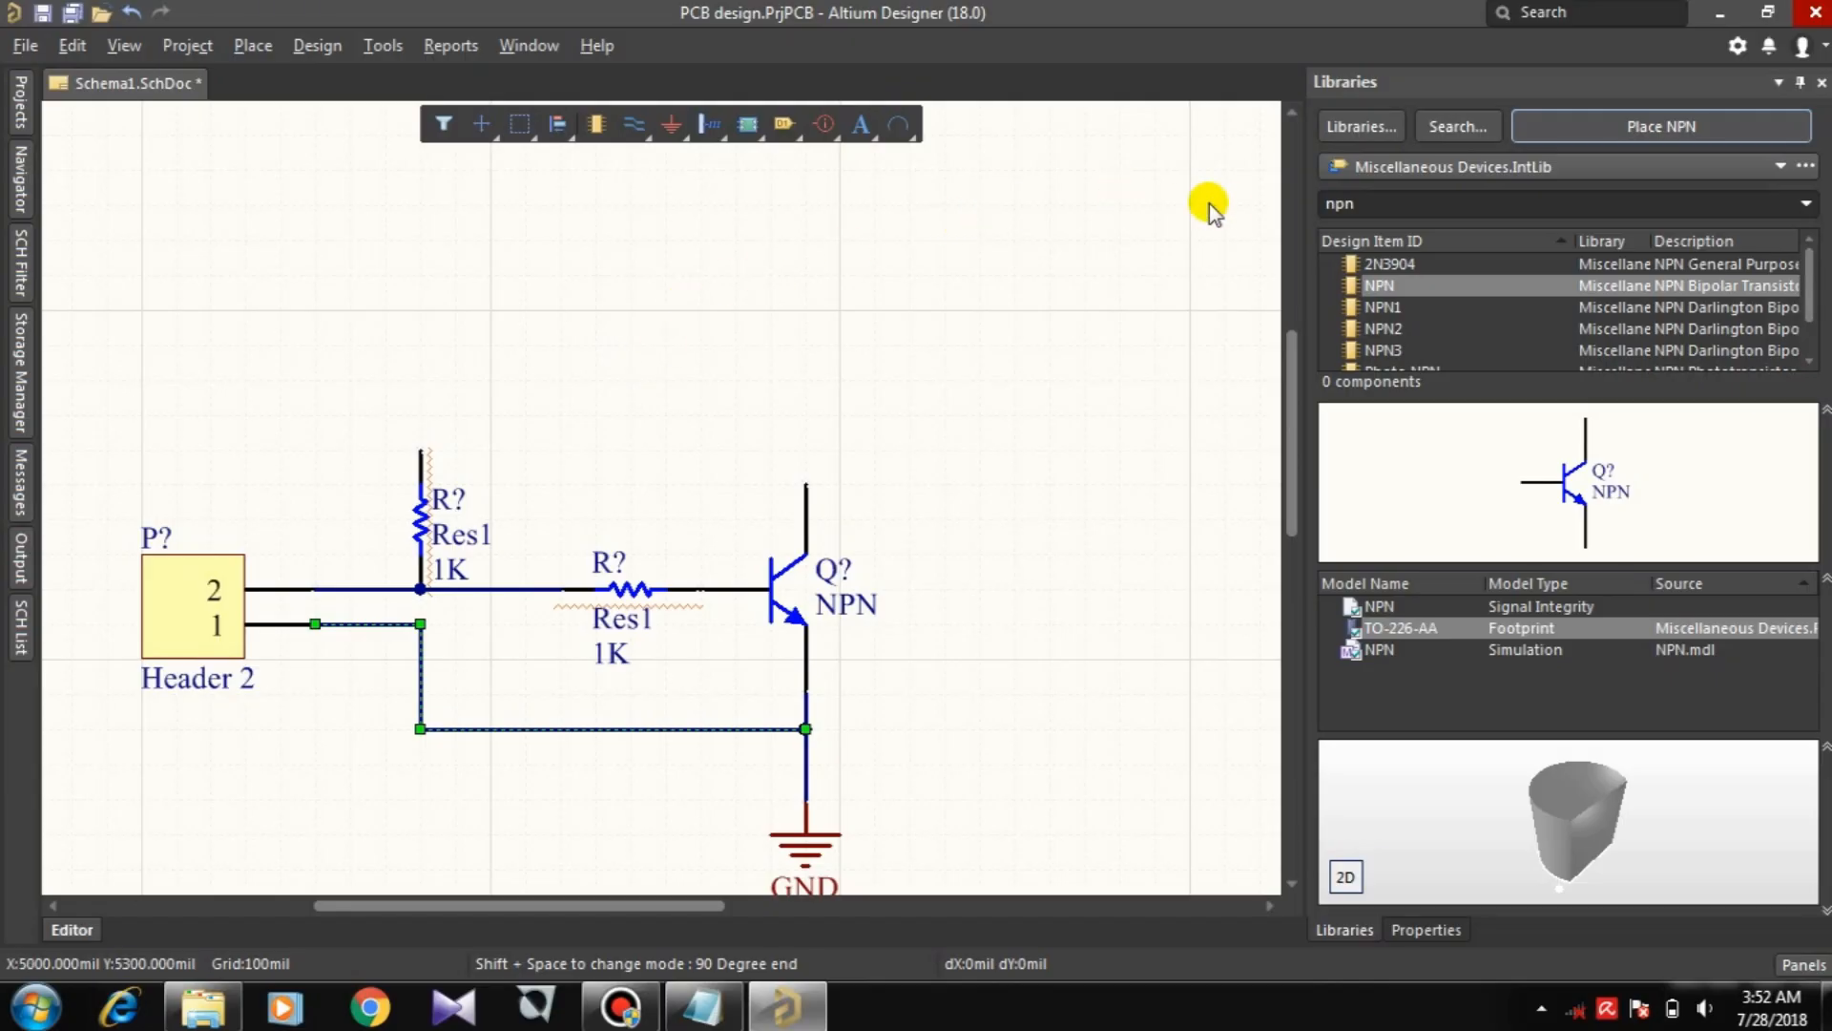
# Step: Filter the library by "rela" and place one Relay with coil pin 5 on the transistor's collector
pyautogui.doubleClick(1345, 204)
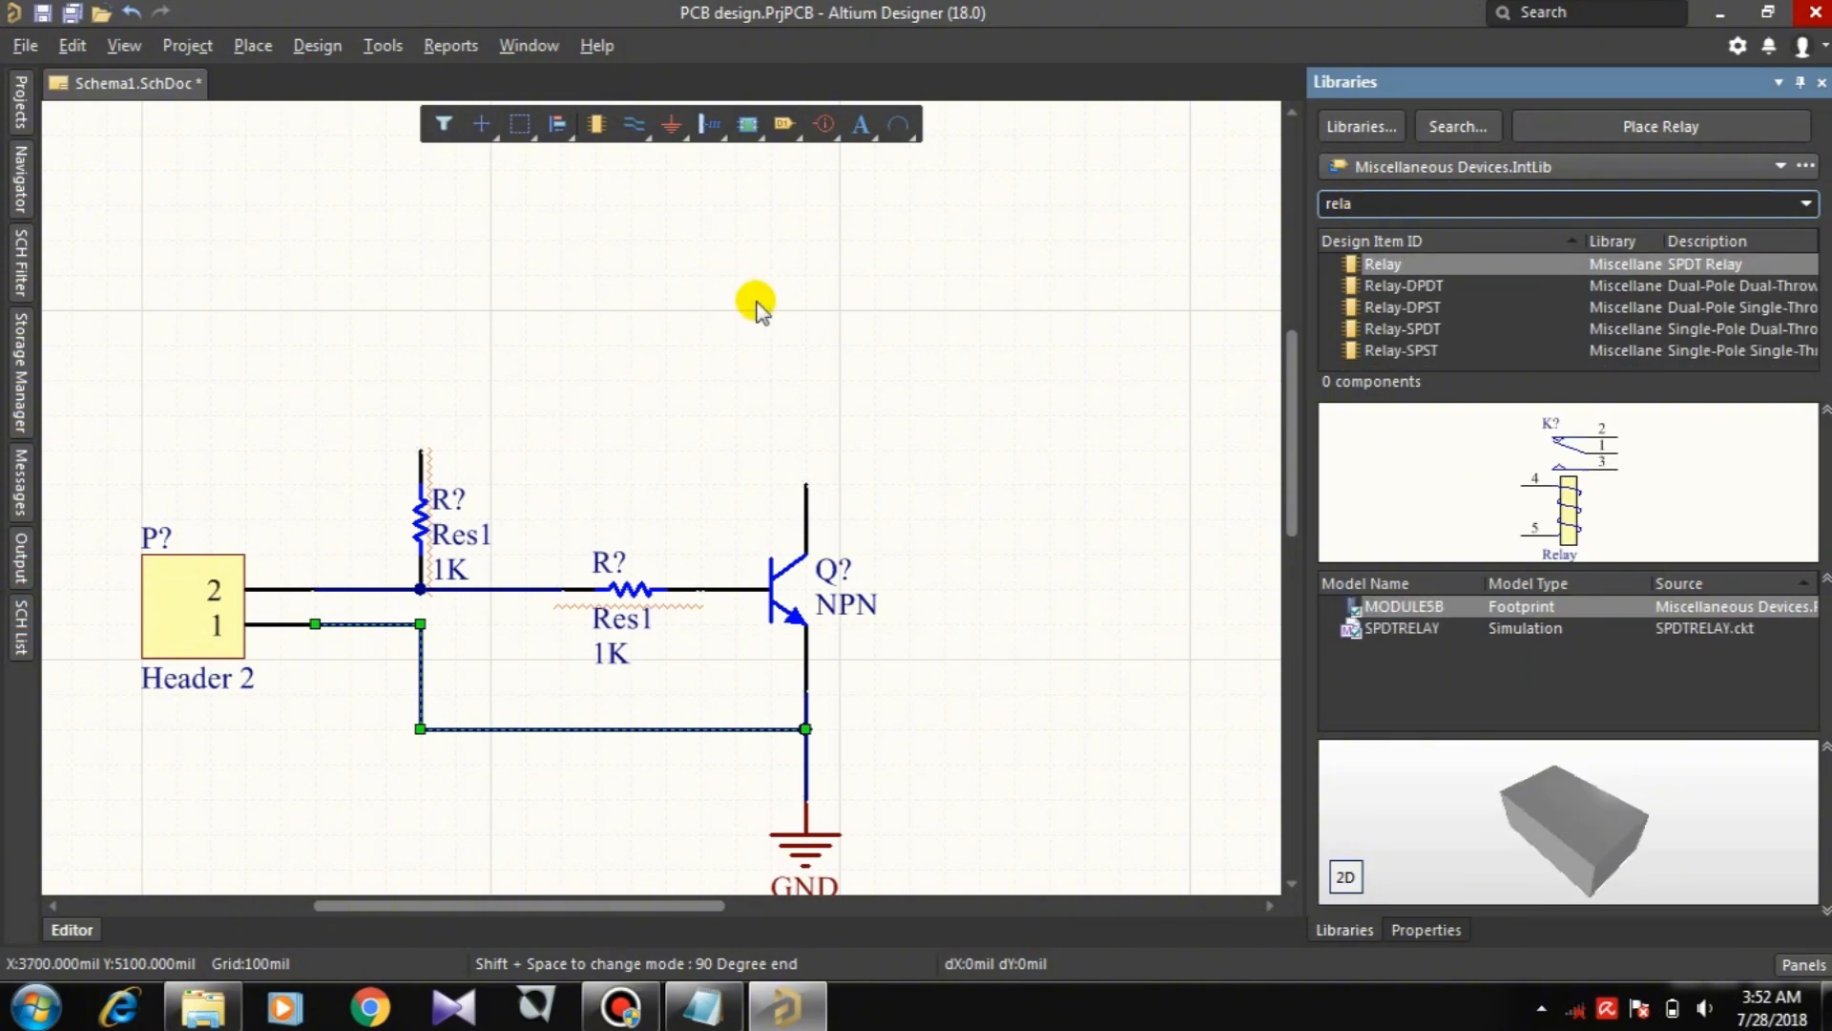
pyautogui.click(1689, 128)
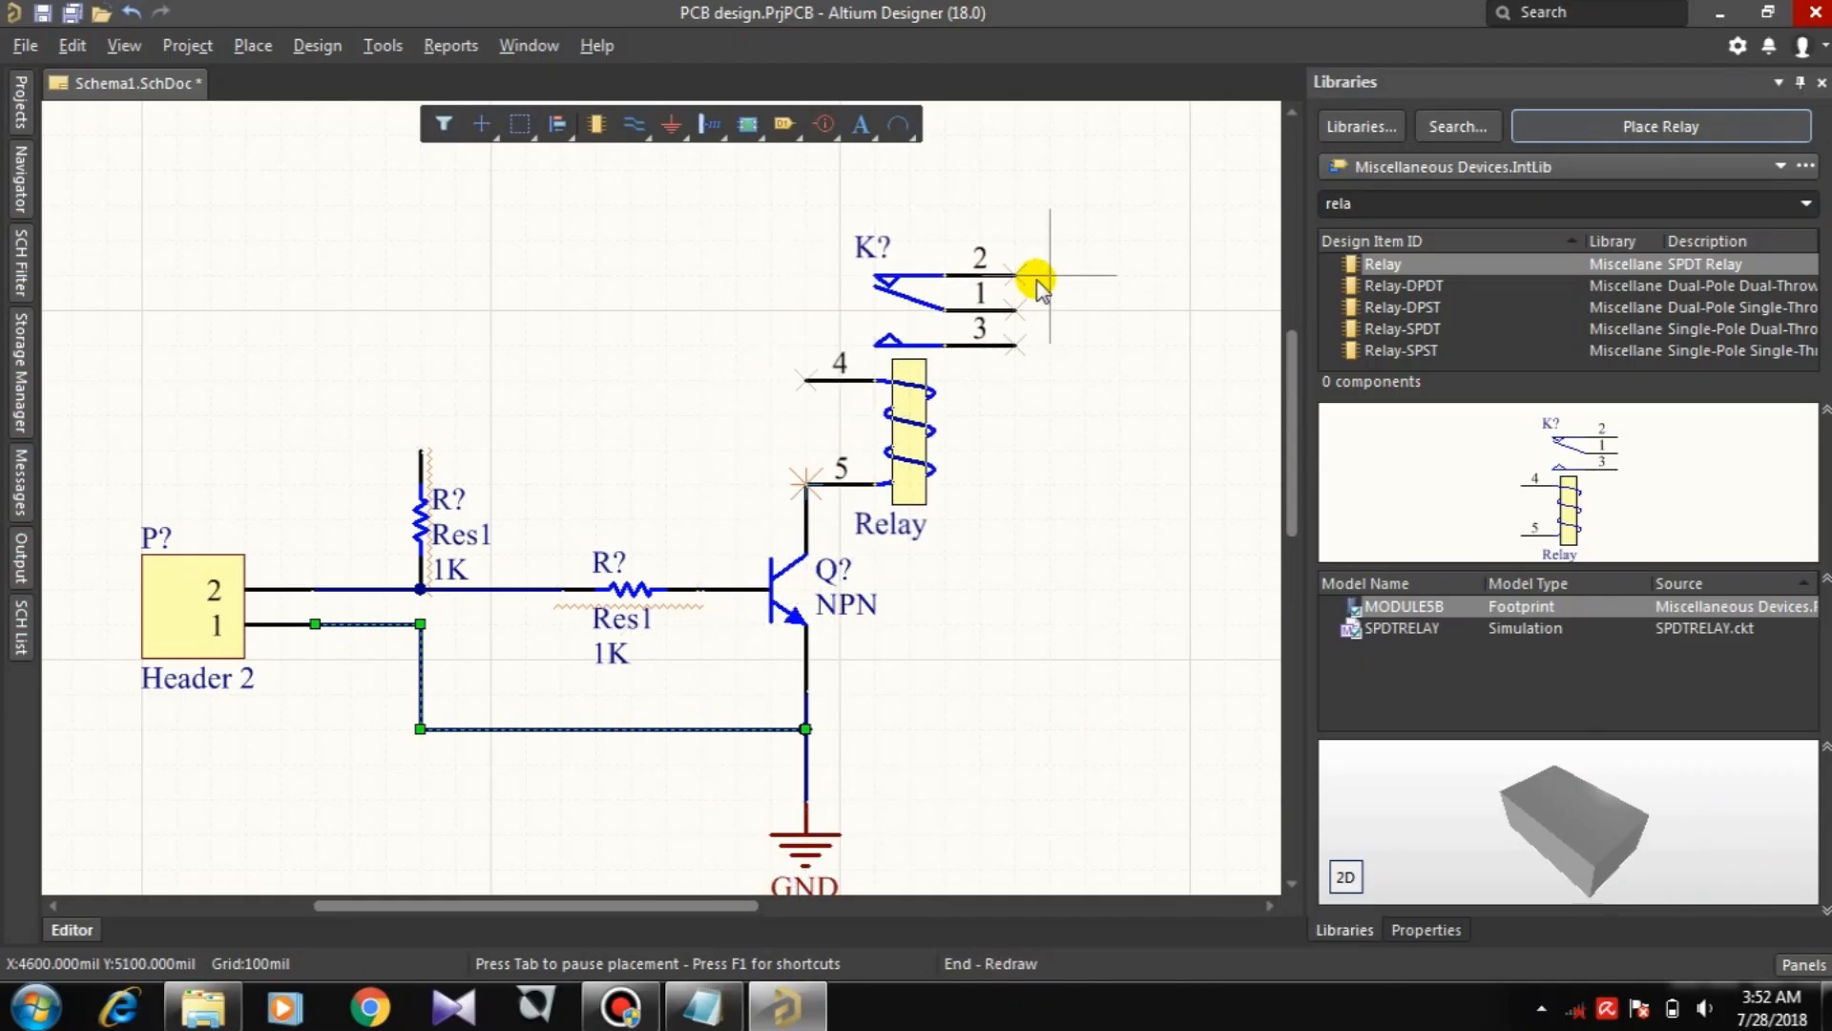
pyautogui.click(1036, 279)
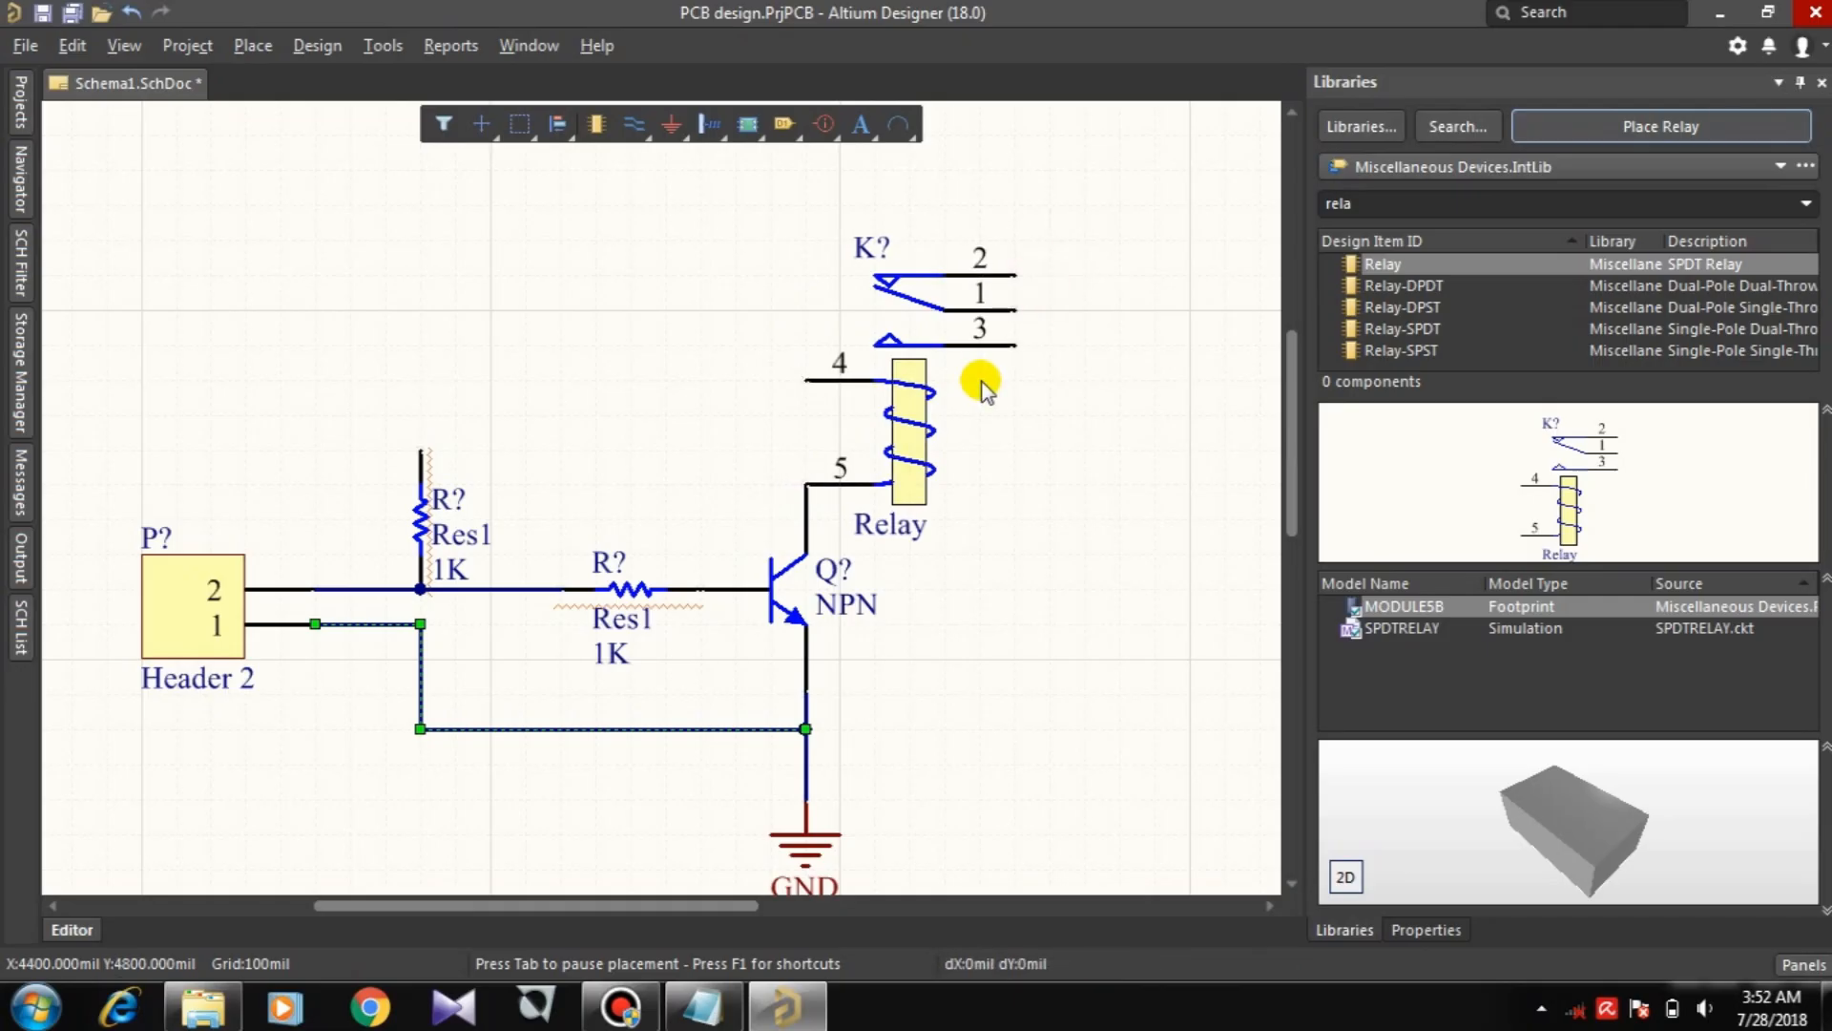
pyautogui.rightClick(1031, 611)
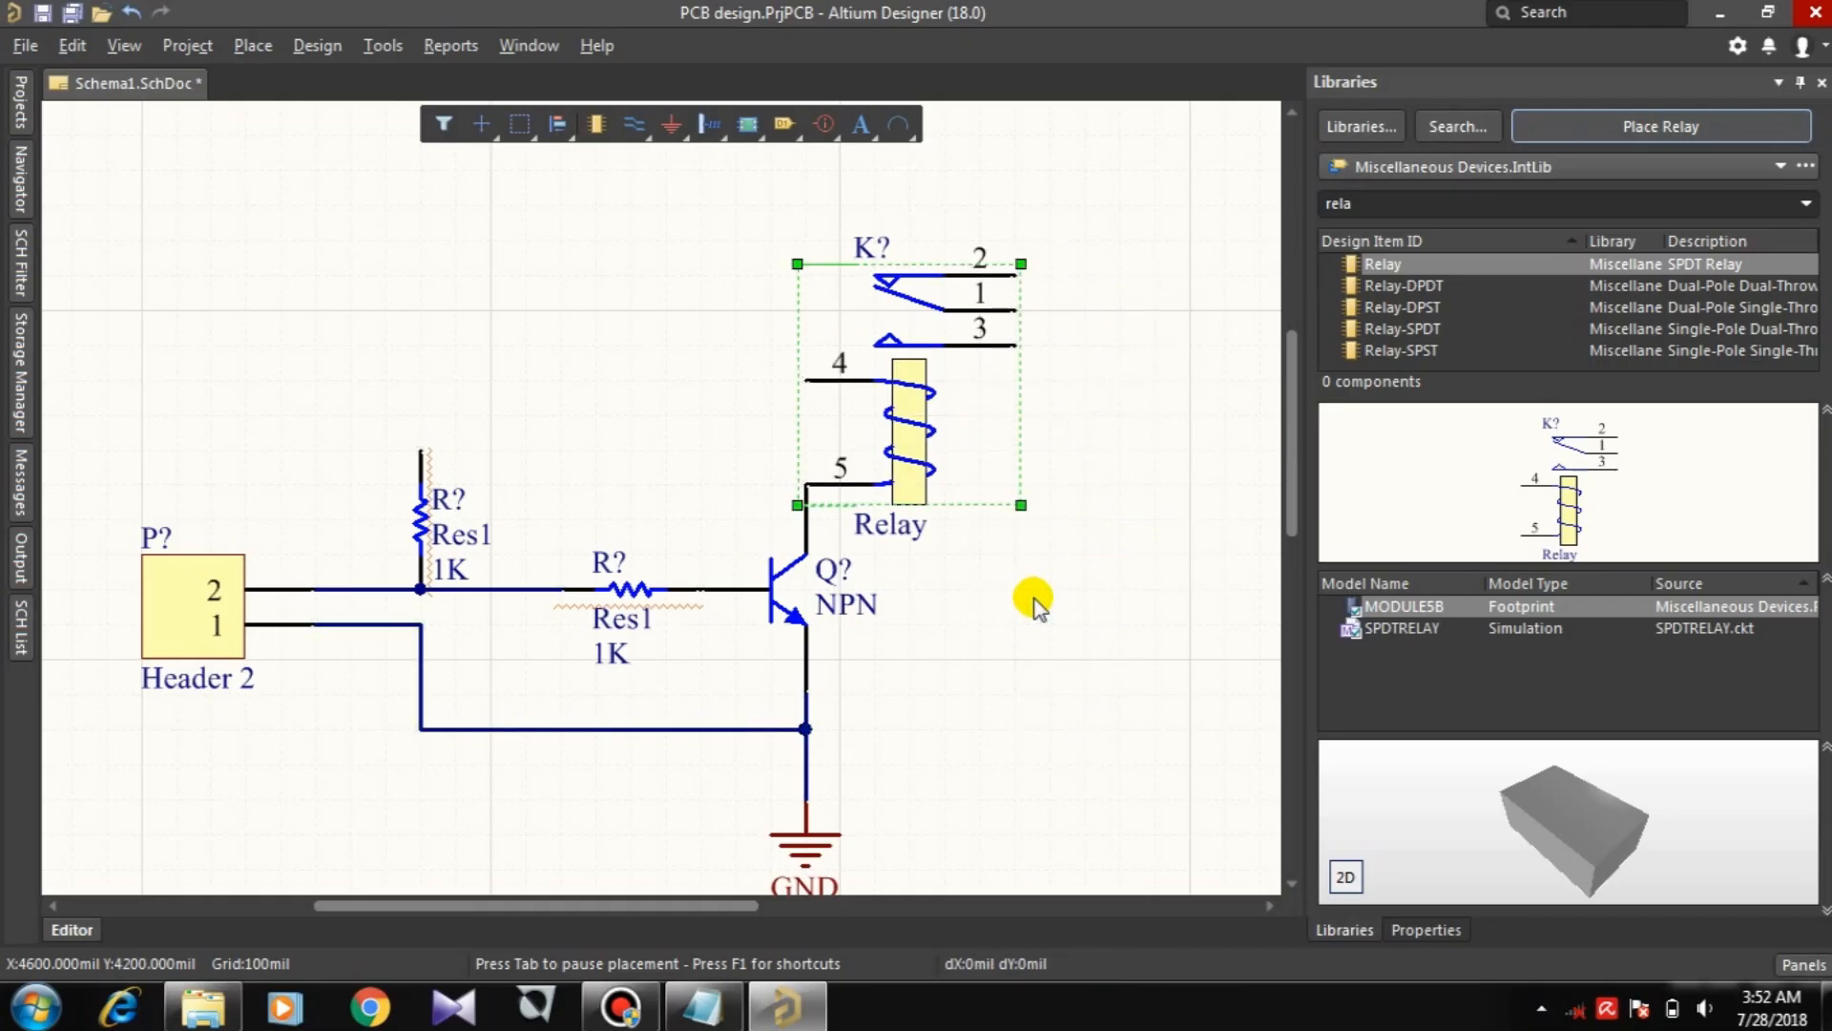
pyautogui.click(1033, 599)
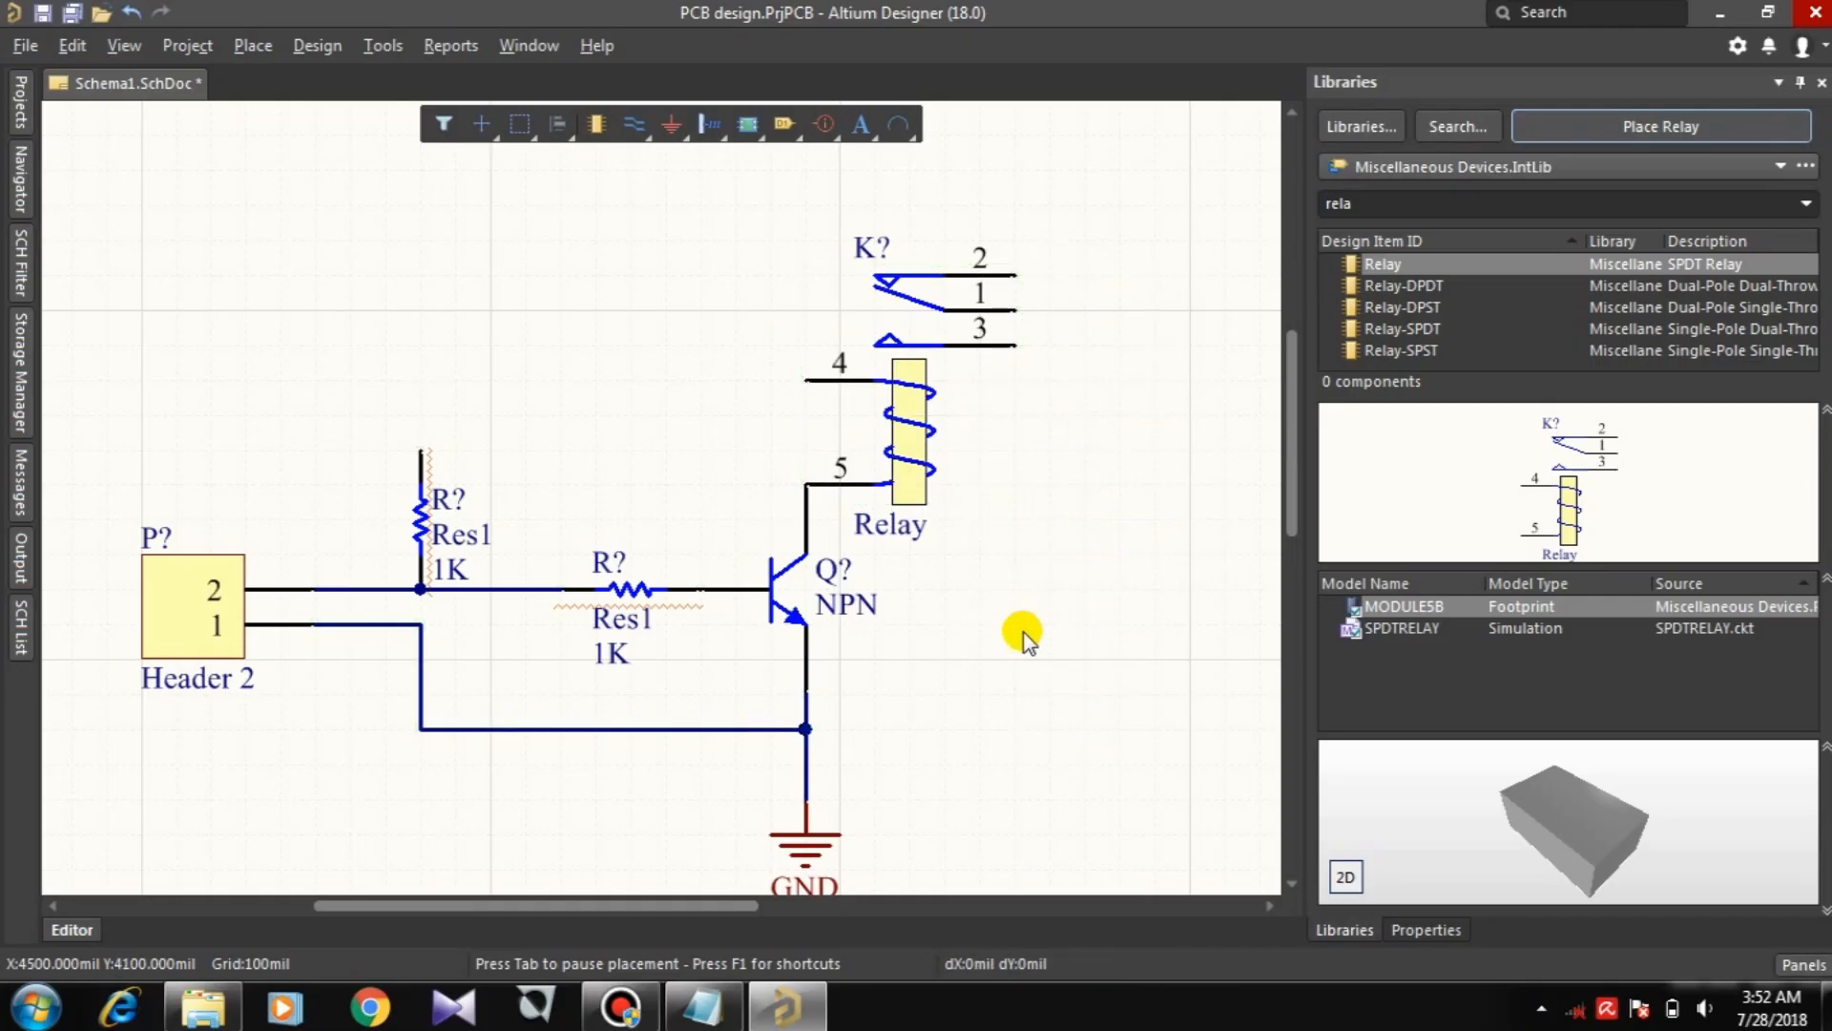
# Step: Place a +12 power port on relay pin 4 and delete the stray extra +12 port beside it
pyautogui.click(667, 125)
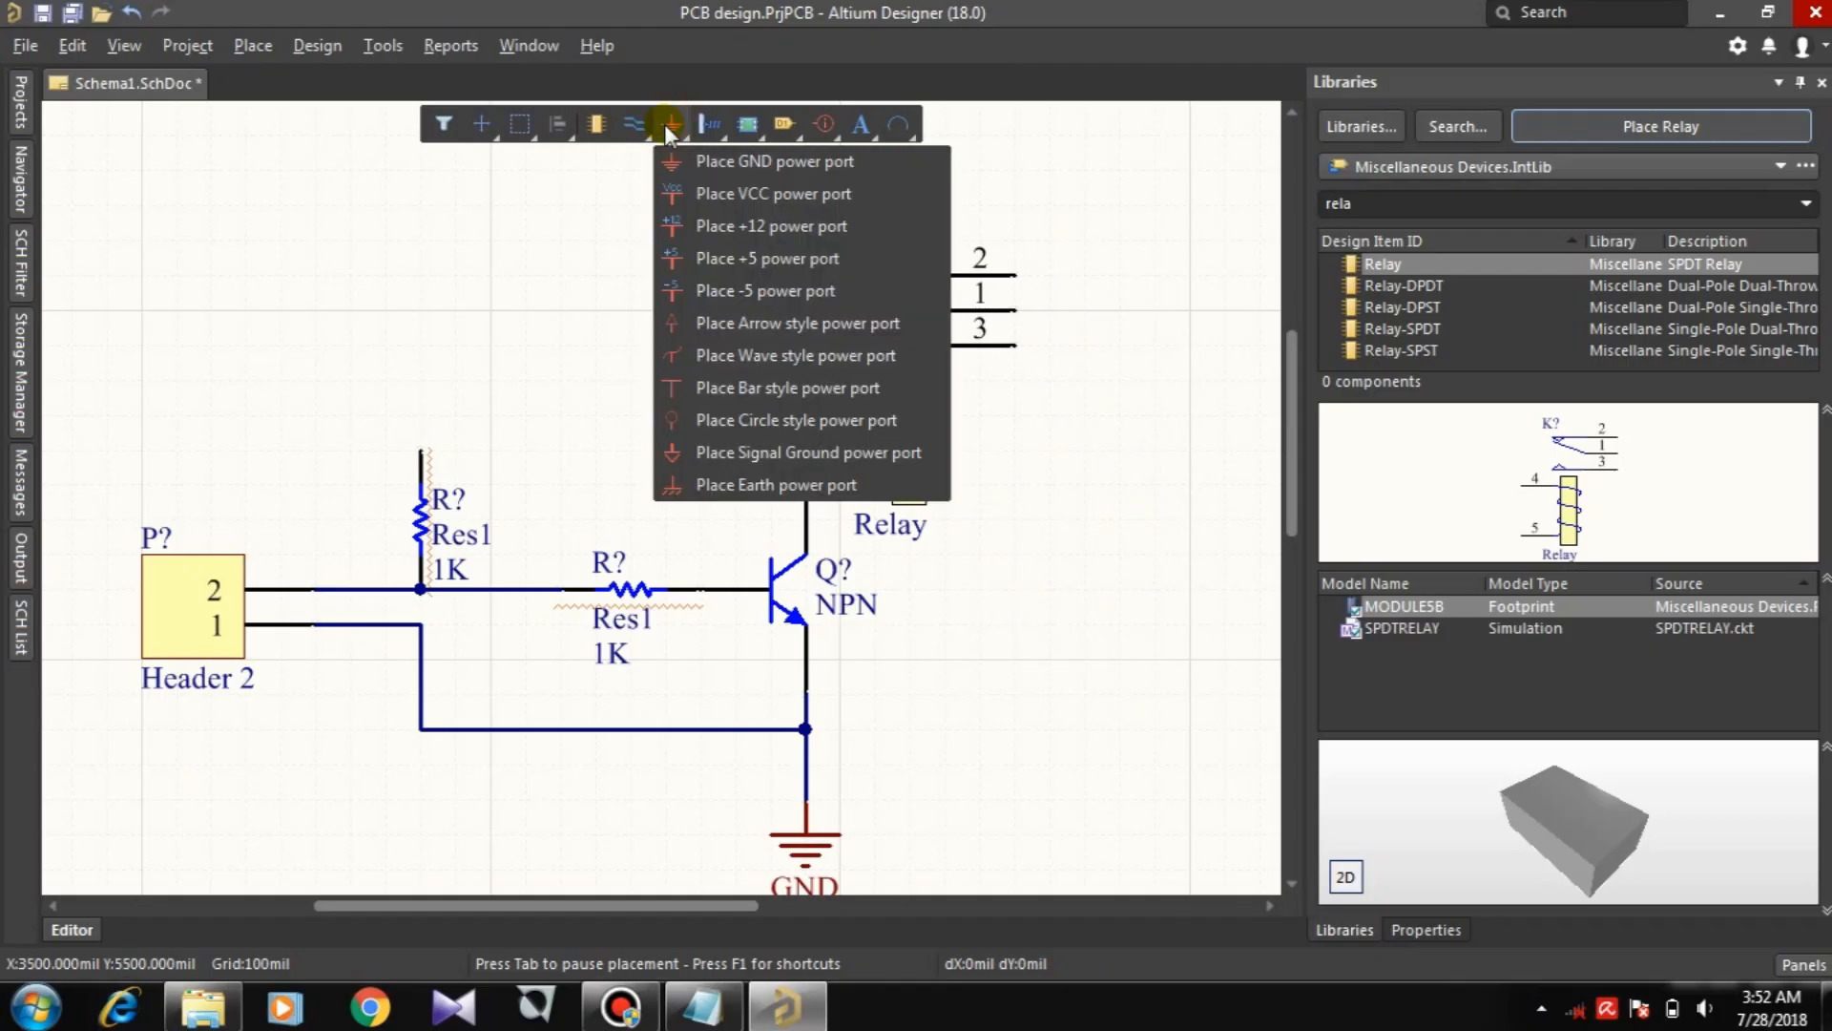
pyautogui.click(744, 215)
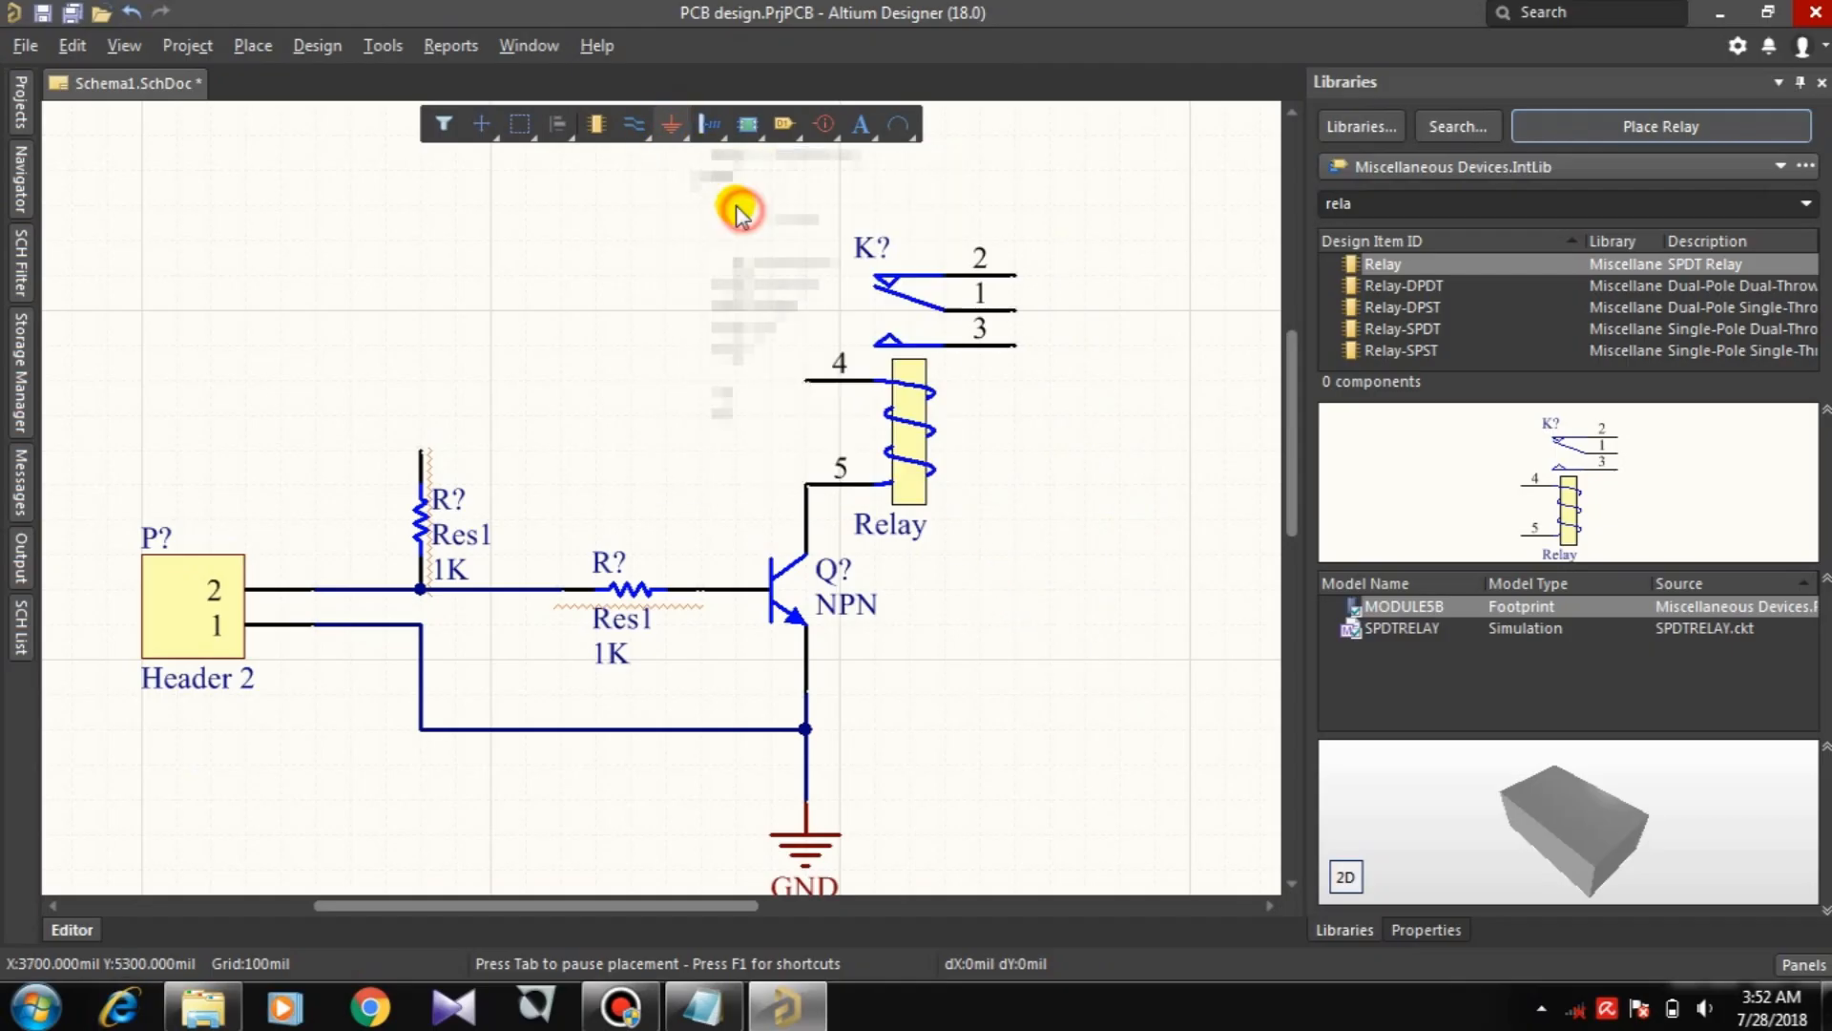
pyautogui.click(809, 367)
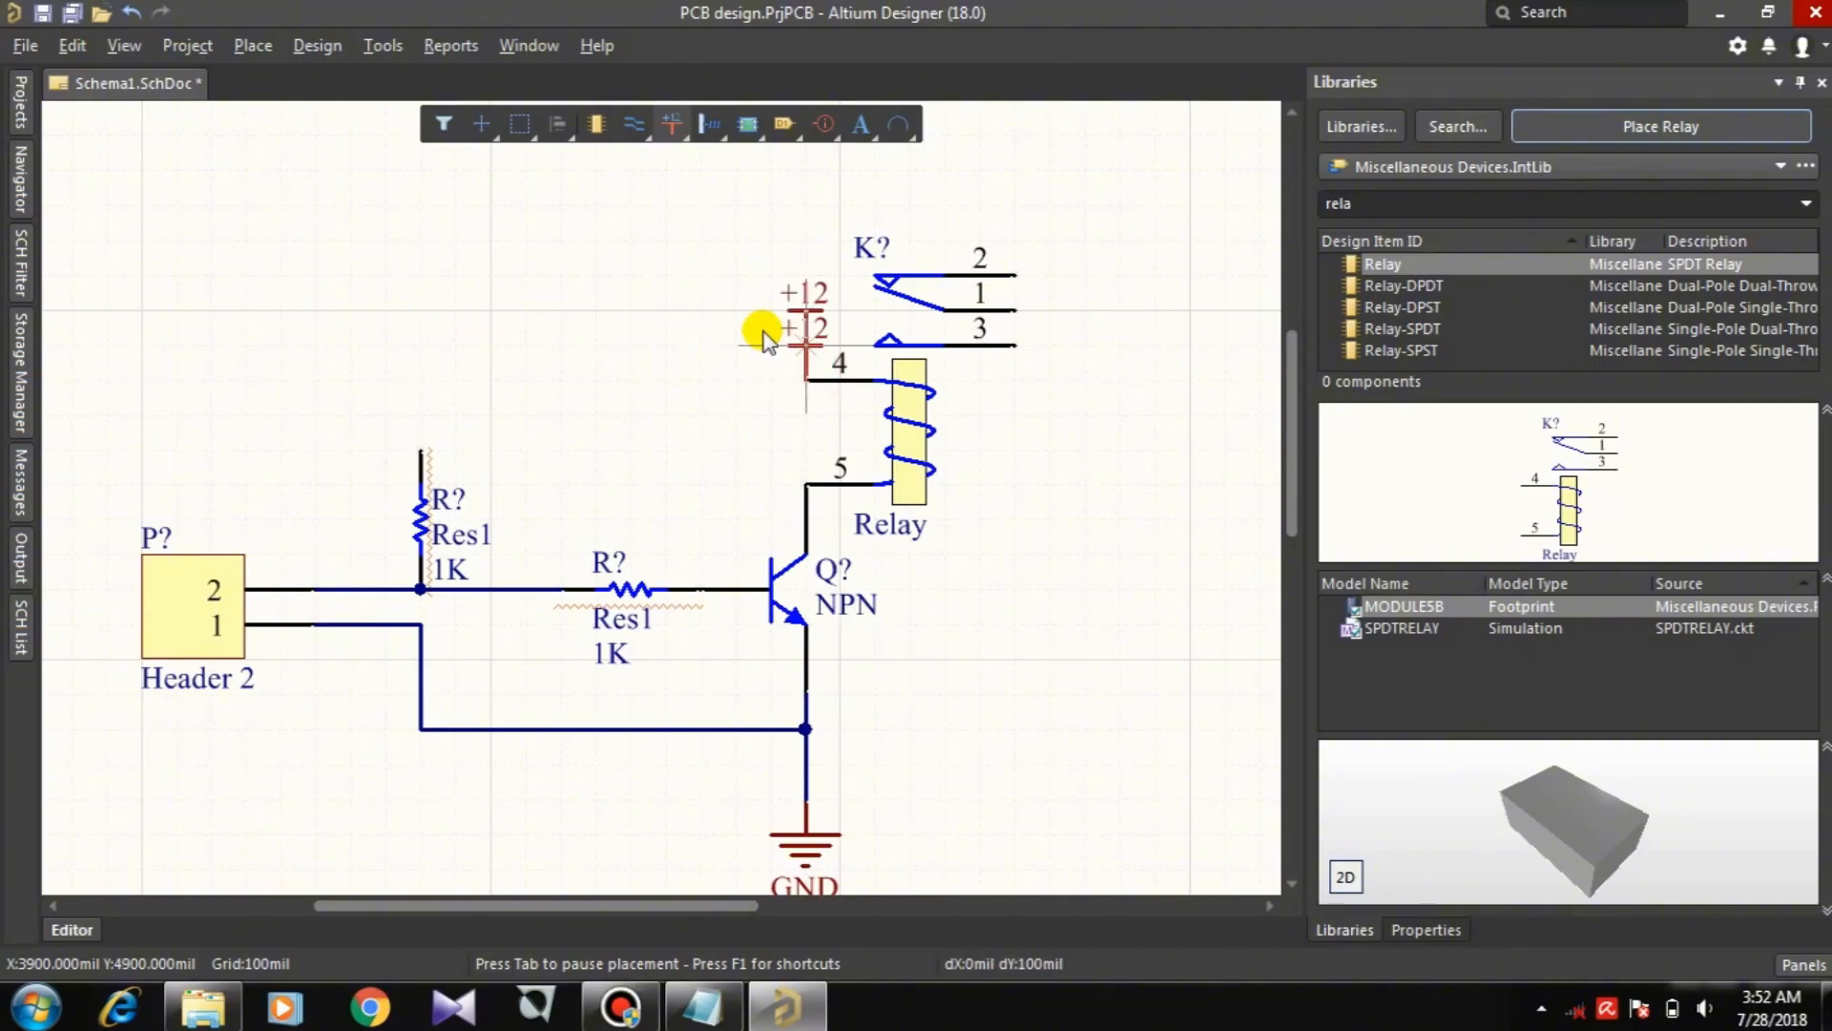
pyautogui.click(668, 300)
pyautogui.rightClick(618, 410)
pyautogui.click(663, 286)
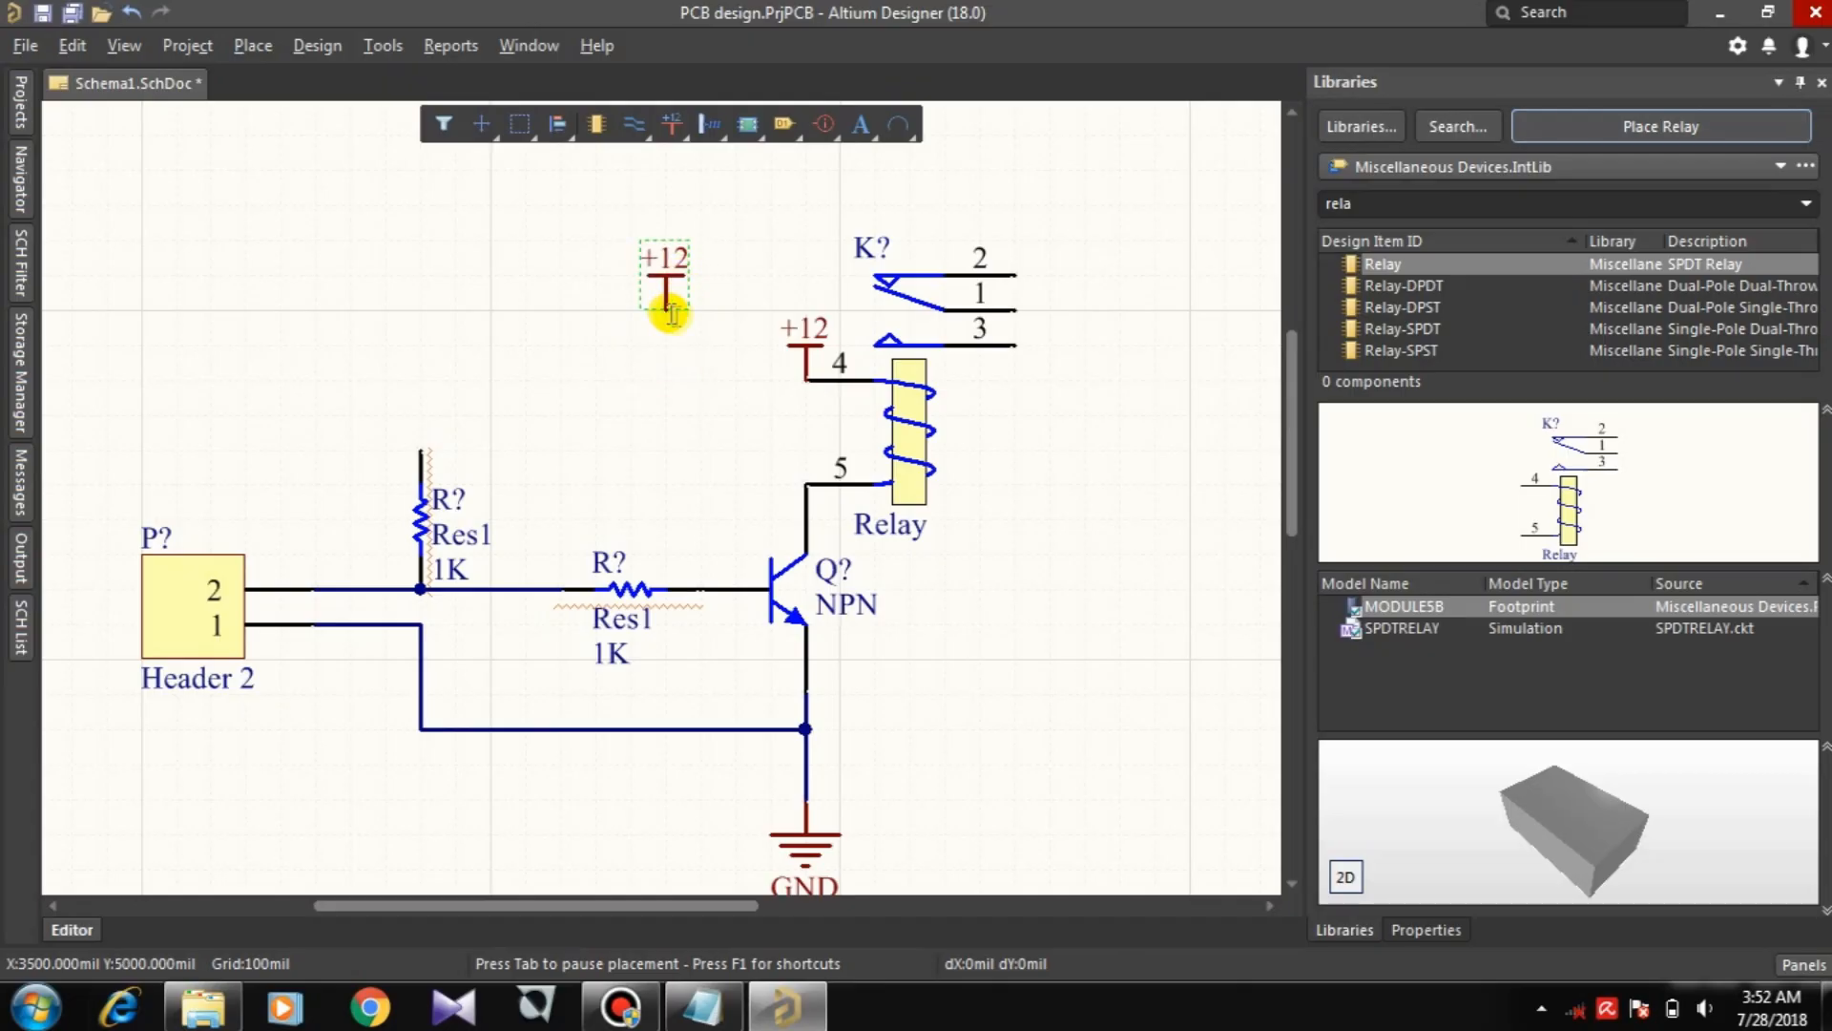
pyautogui.press('Delete')
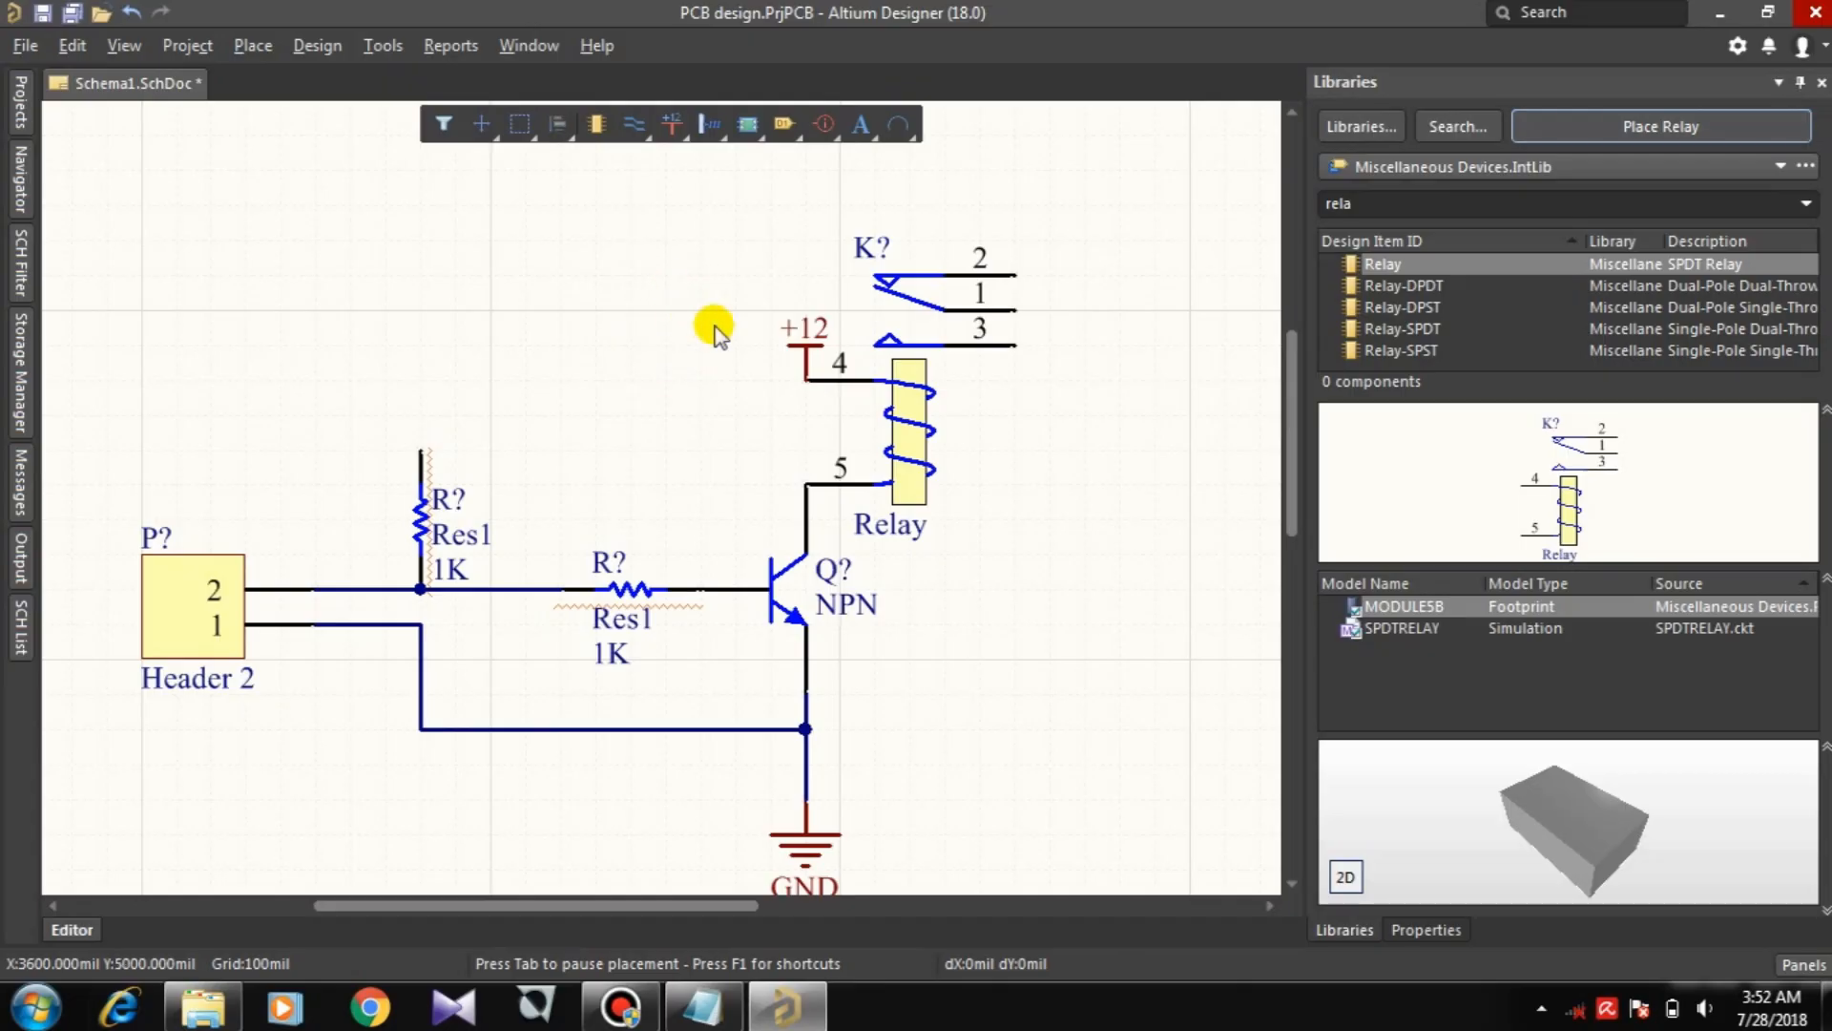
pyautogui.click(717, 400)
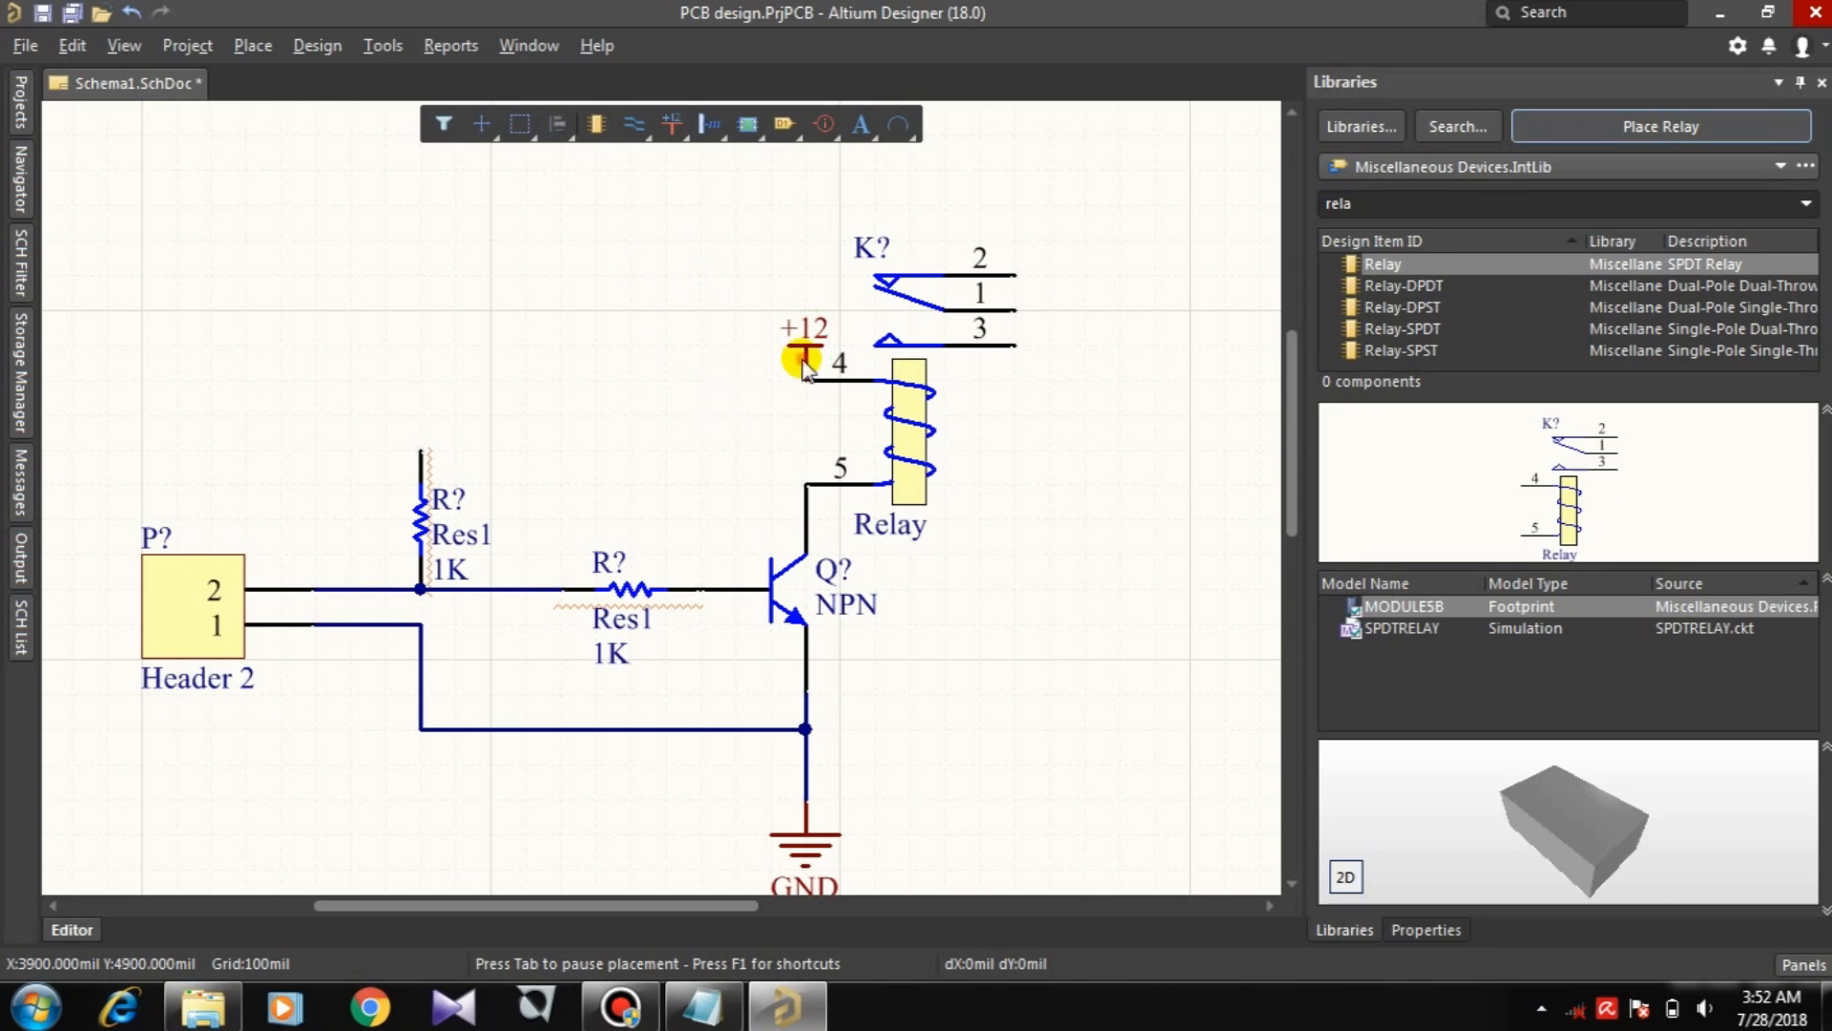
# Step: Pull the +12 port straight up to well above the relay, keeping it wired to coil pin 4
pyautogui.moveTo(802, 360); pyautogui.dragTo(811, 192)
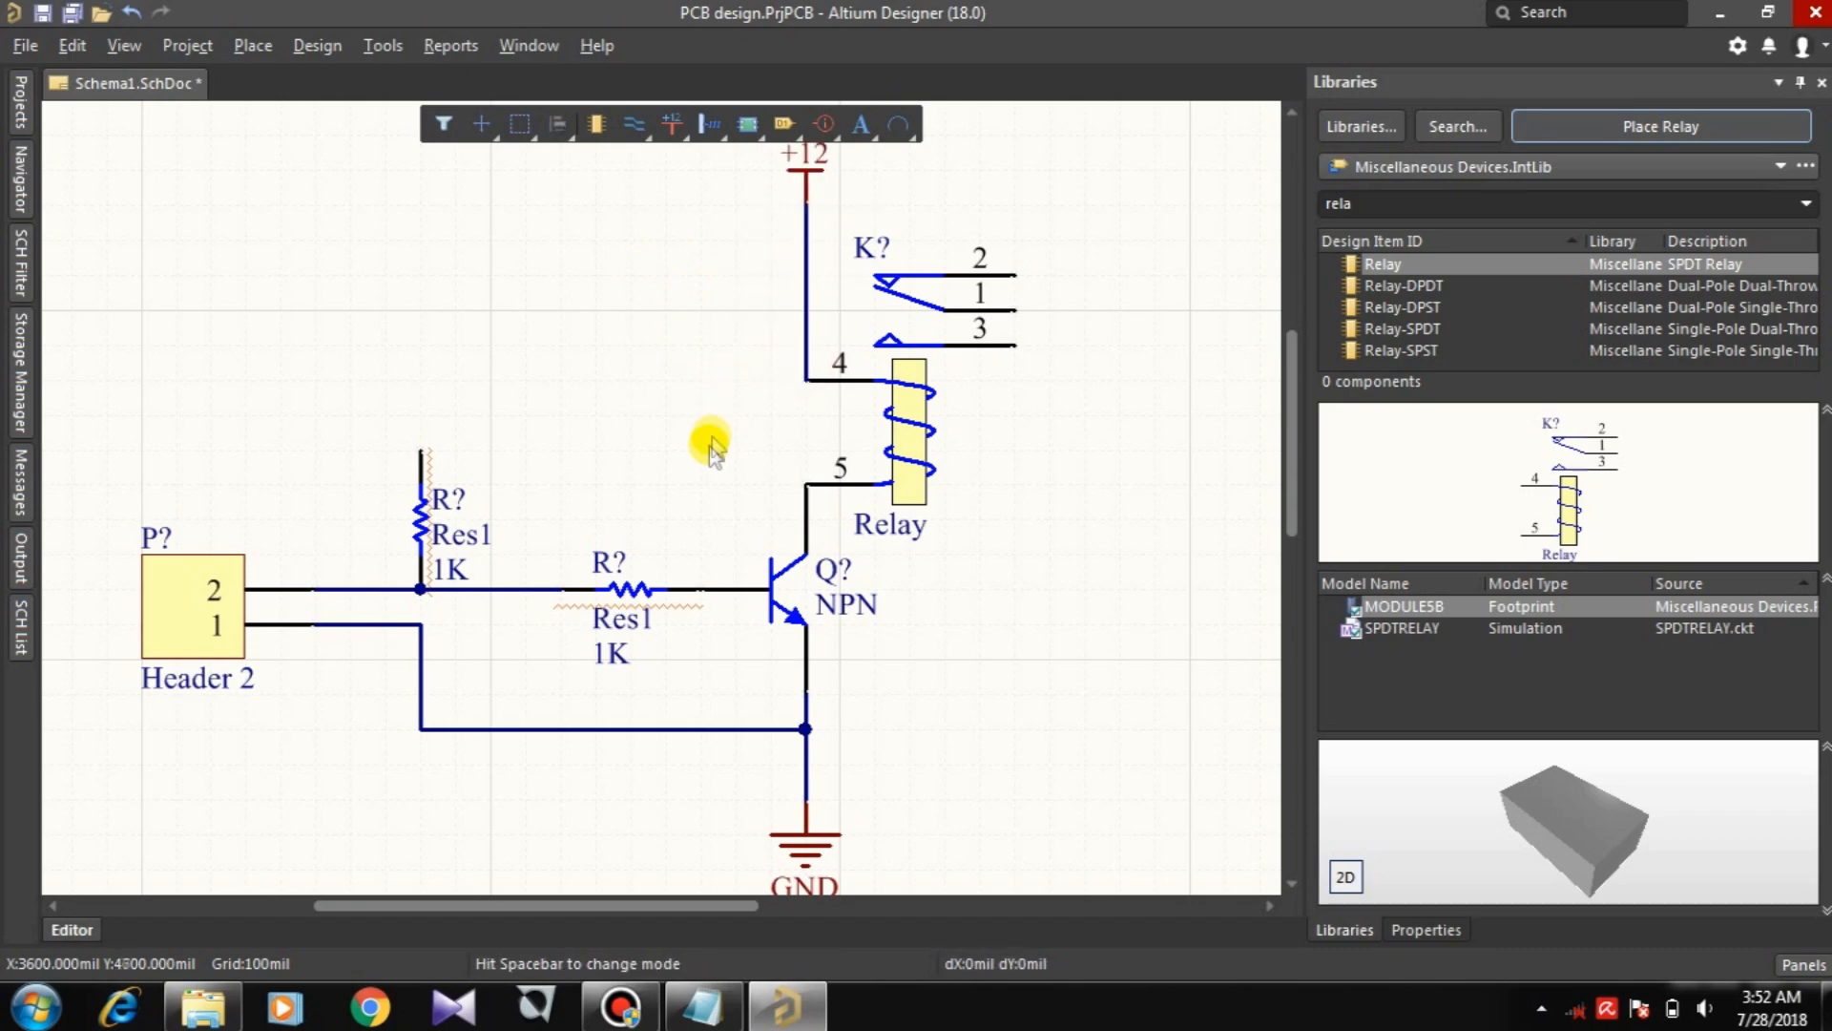
pyautogui.keyDown('ctrl'); pyautogui.scroll(-2, 708, 444); pyautogui.keyUp('ctrl')
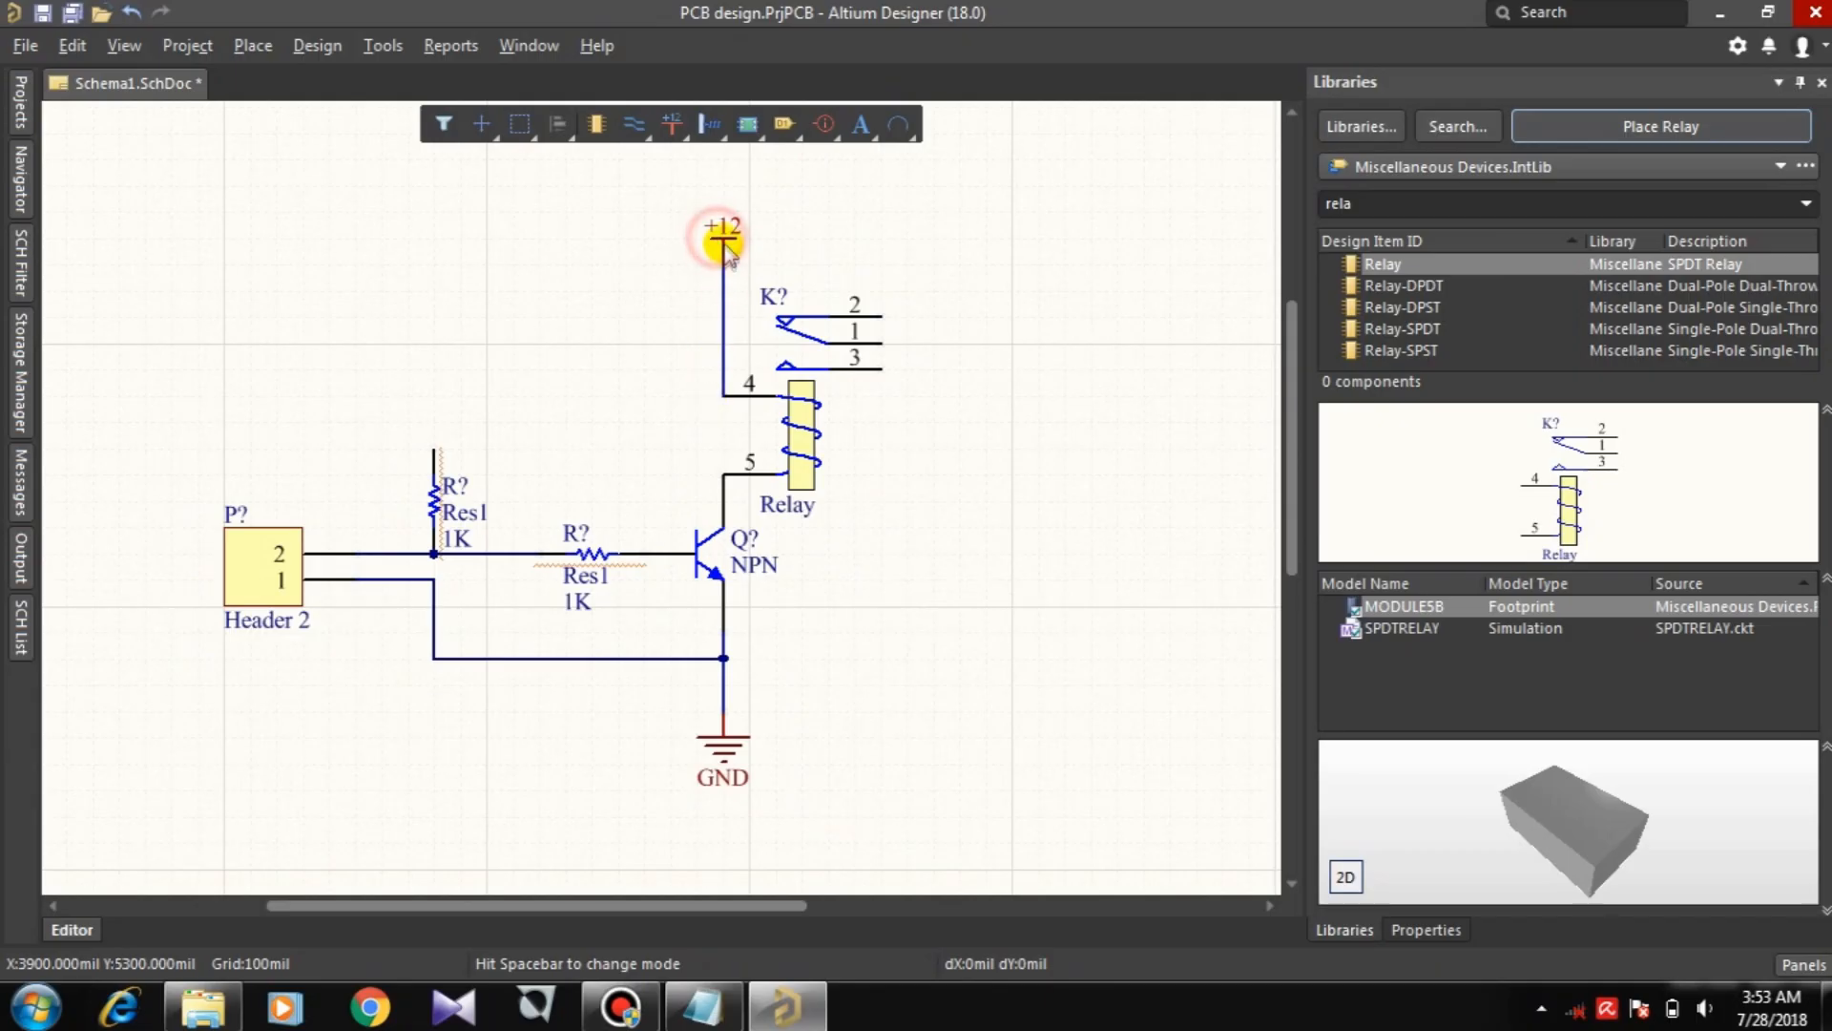
pyautogui.moveTo(723, 246); pyautogui.dragTo(722, 190)
# Step: Filter the library by "diode", place one Diode and stand it upright, cathode up, to the left of the relay coil
pyautogui.click(1487, 200)
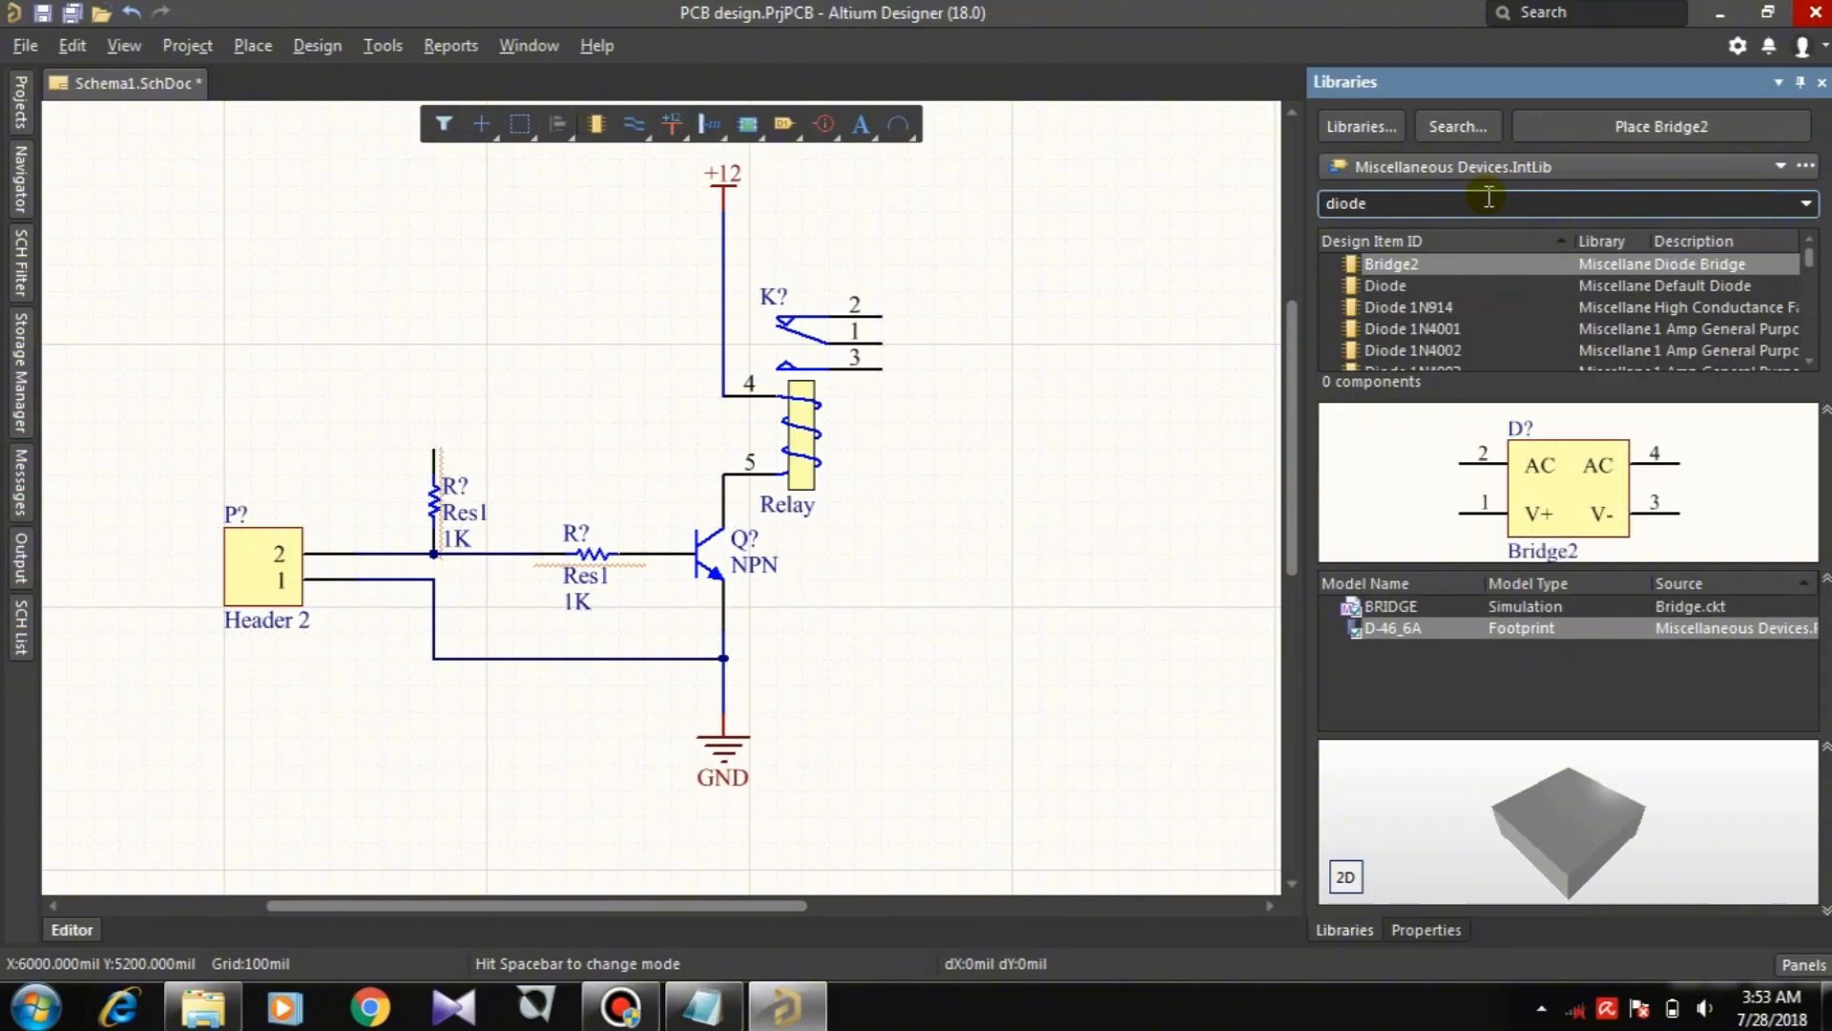
pyautogui.click(1385, 285)
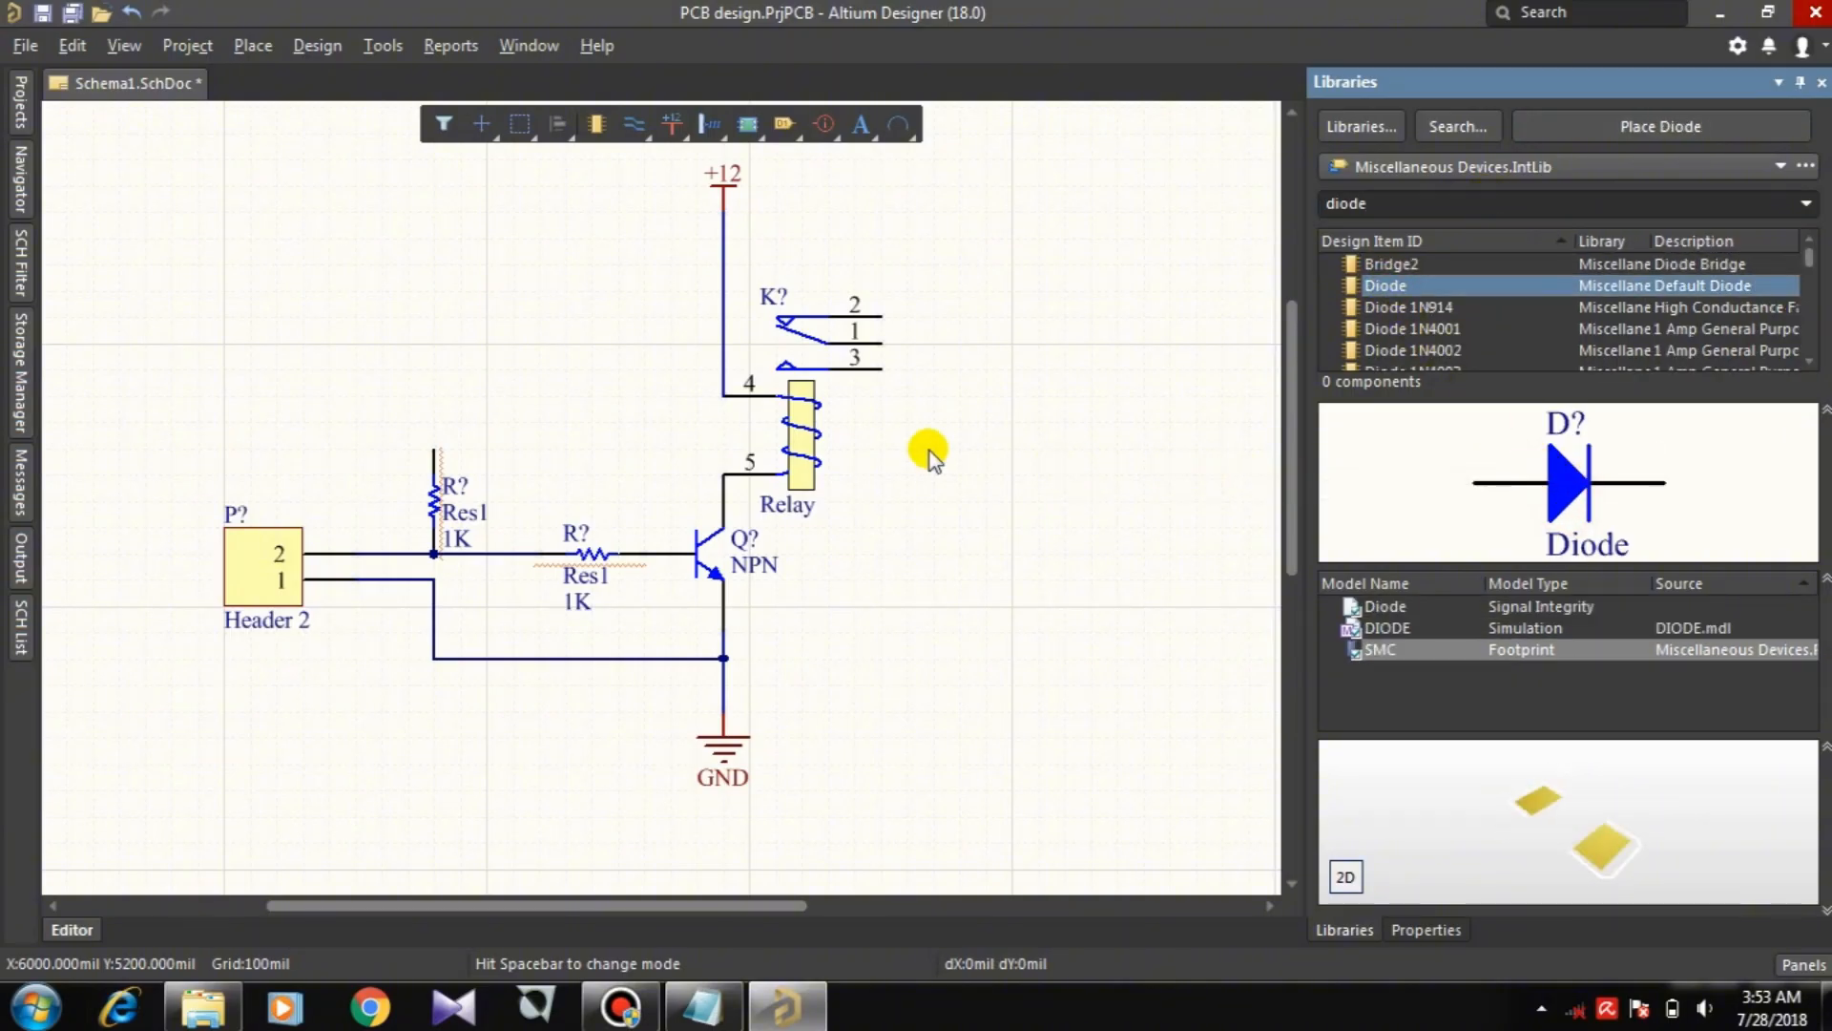
pyautogui.click(1589, 126)
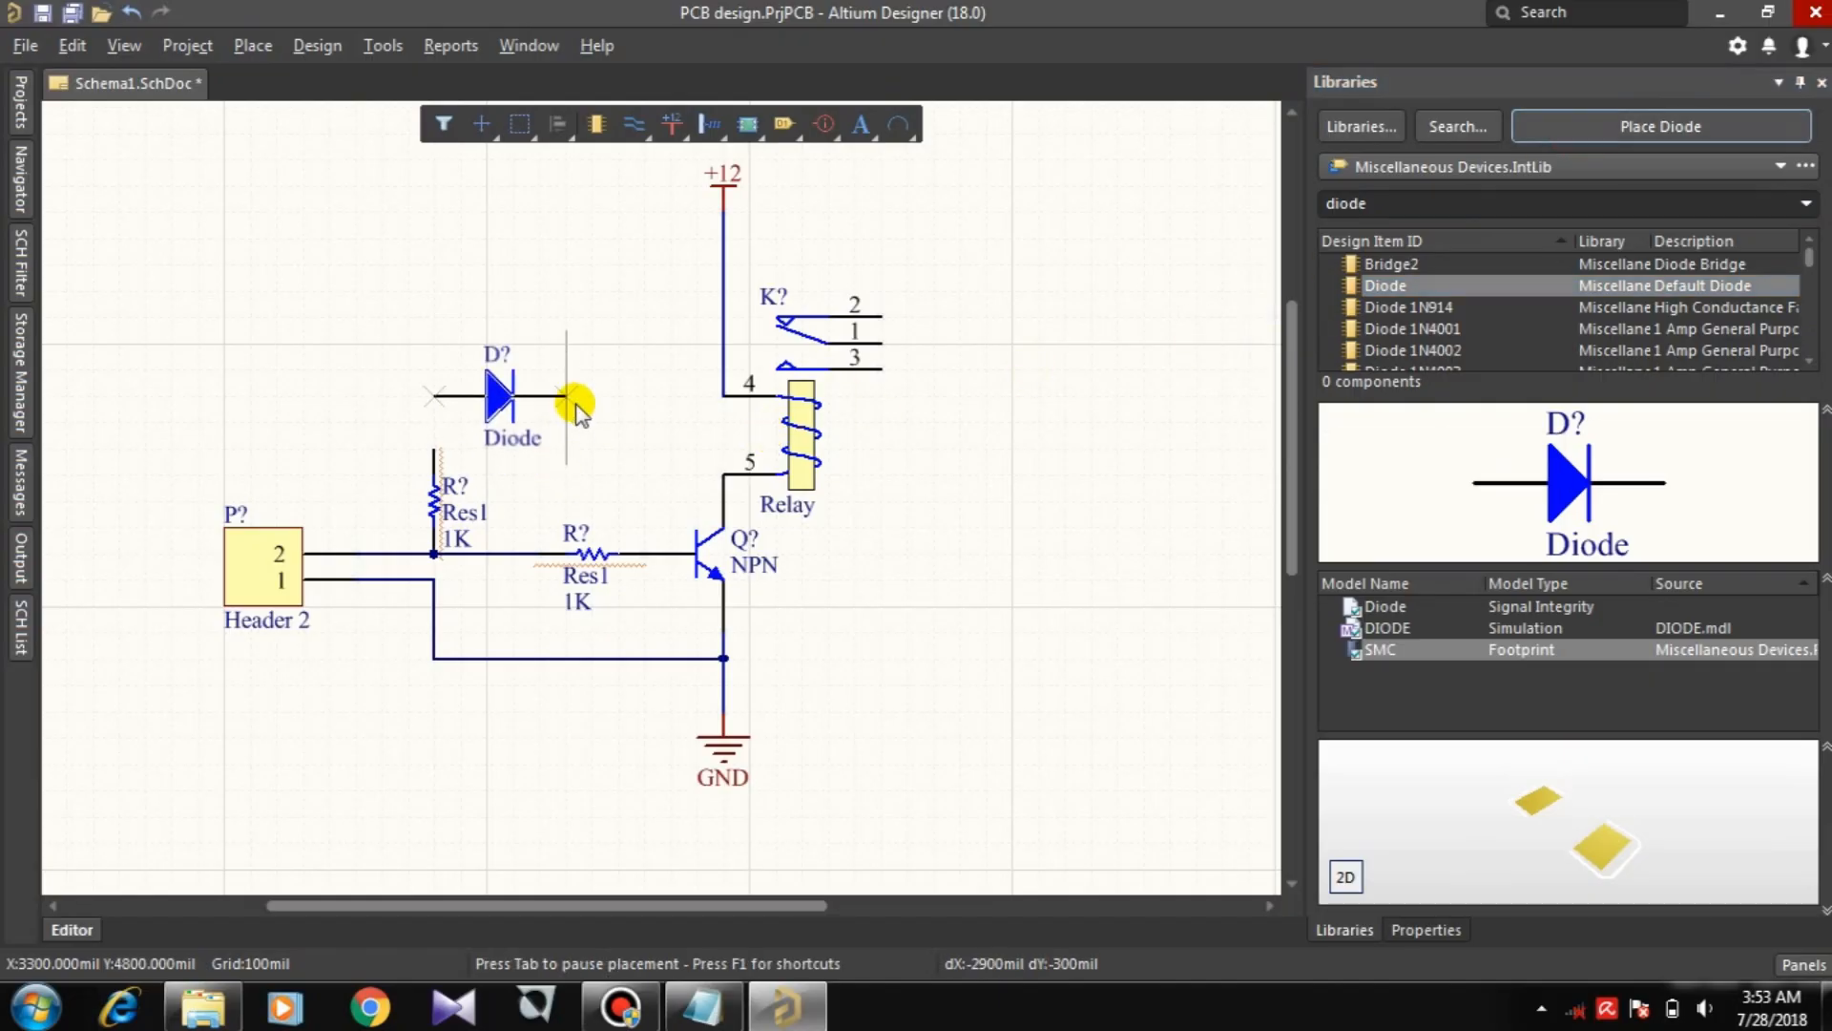
pyautogui.click(625, 369)
pyautogui.rightClick(487, 229)
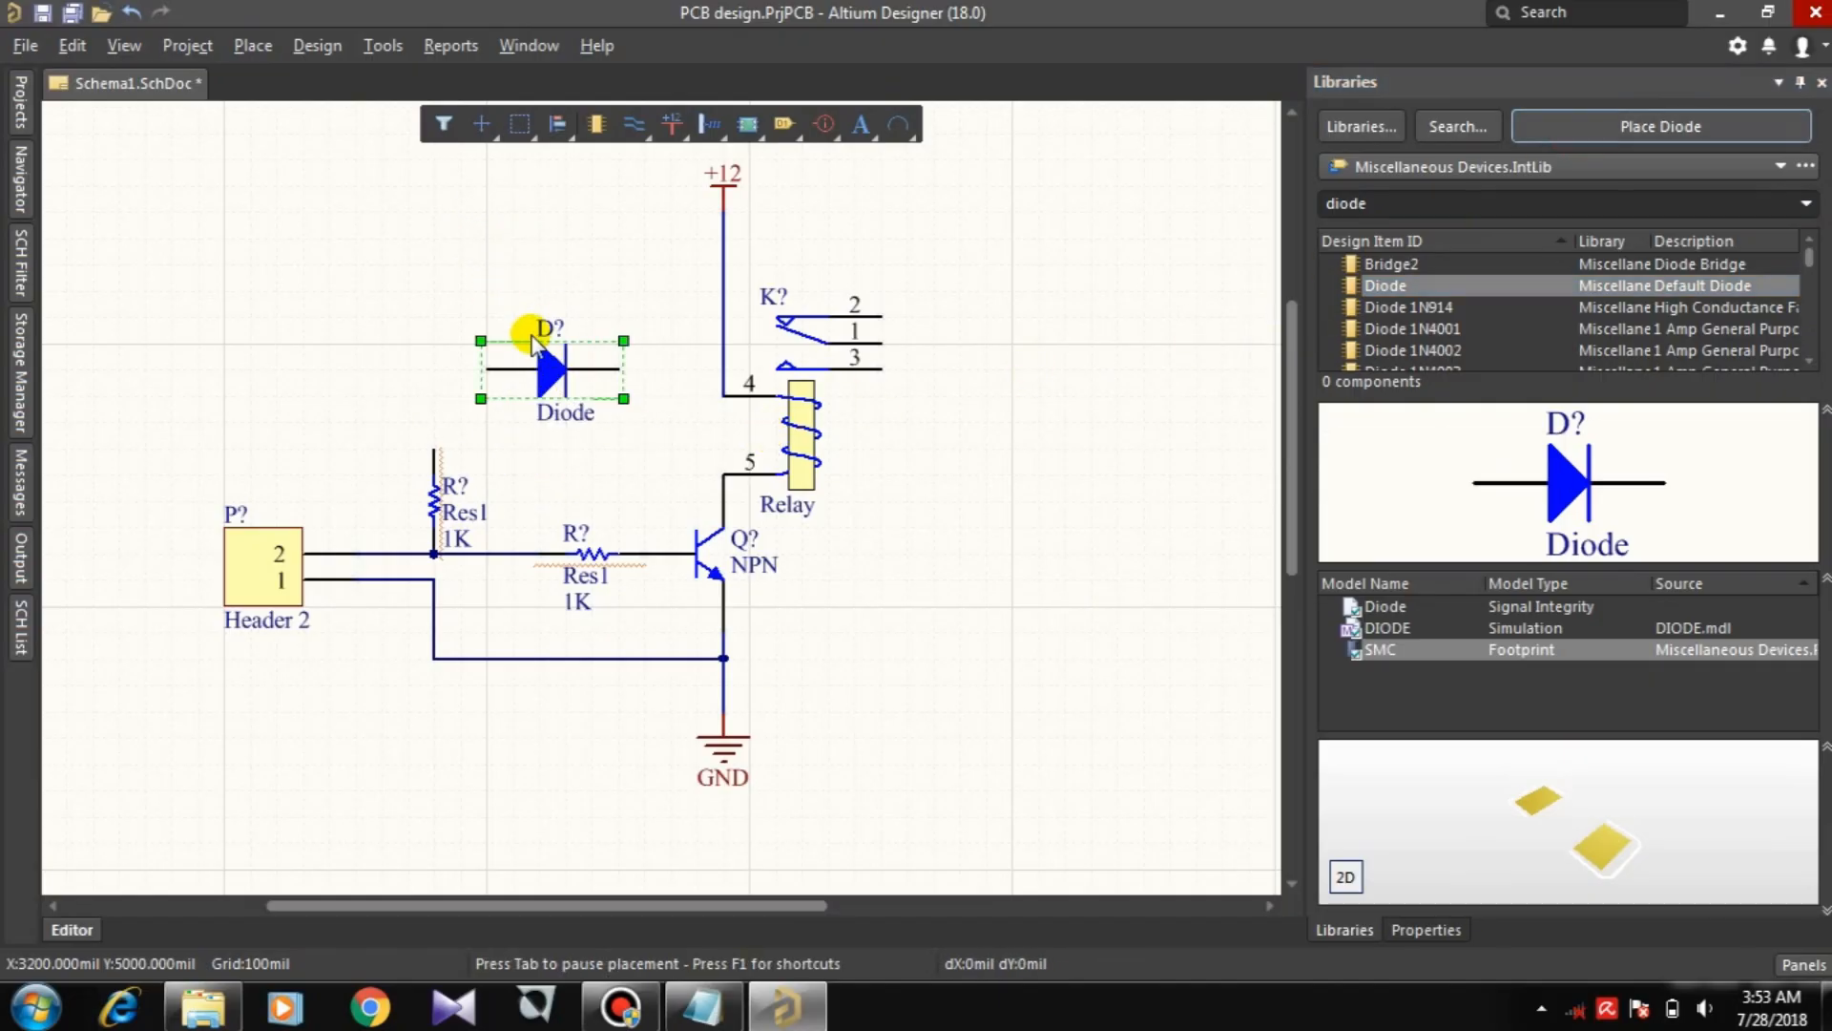
pyautogui.press('space')
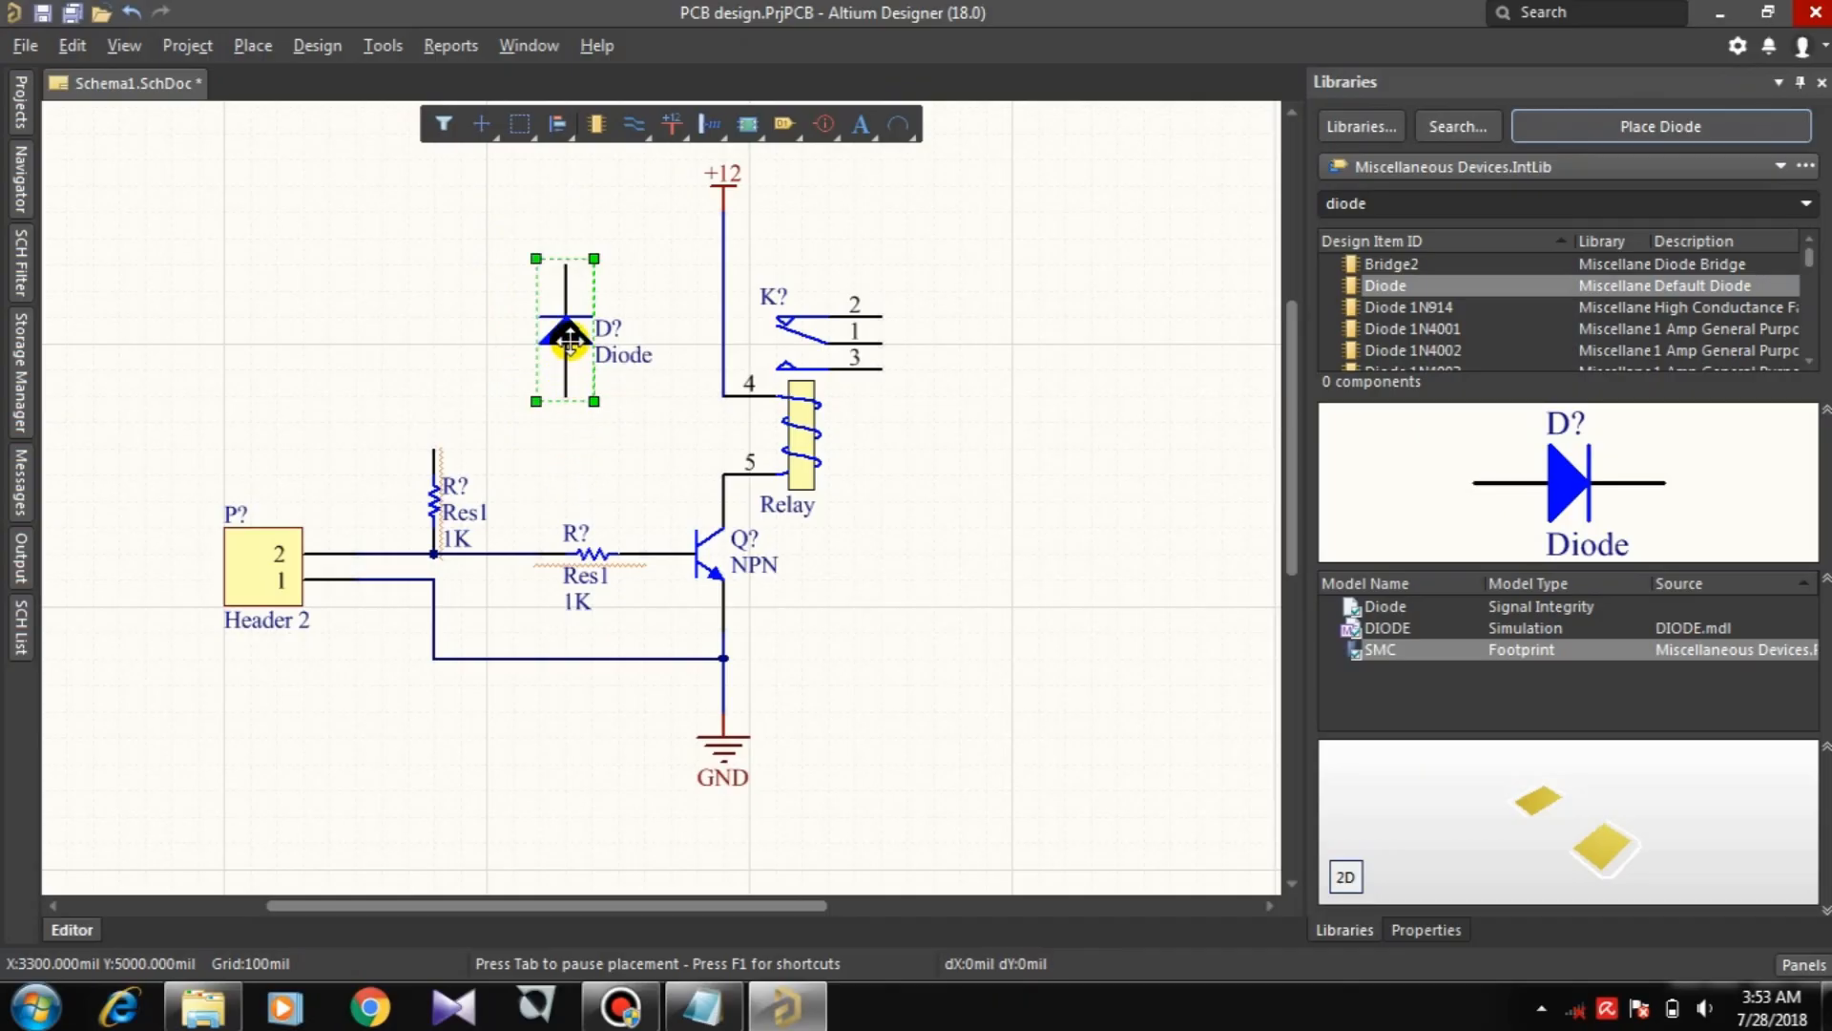
pyautogui.moveTo(570, 341); pyautogui.dragTo(641, 465)
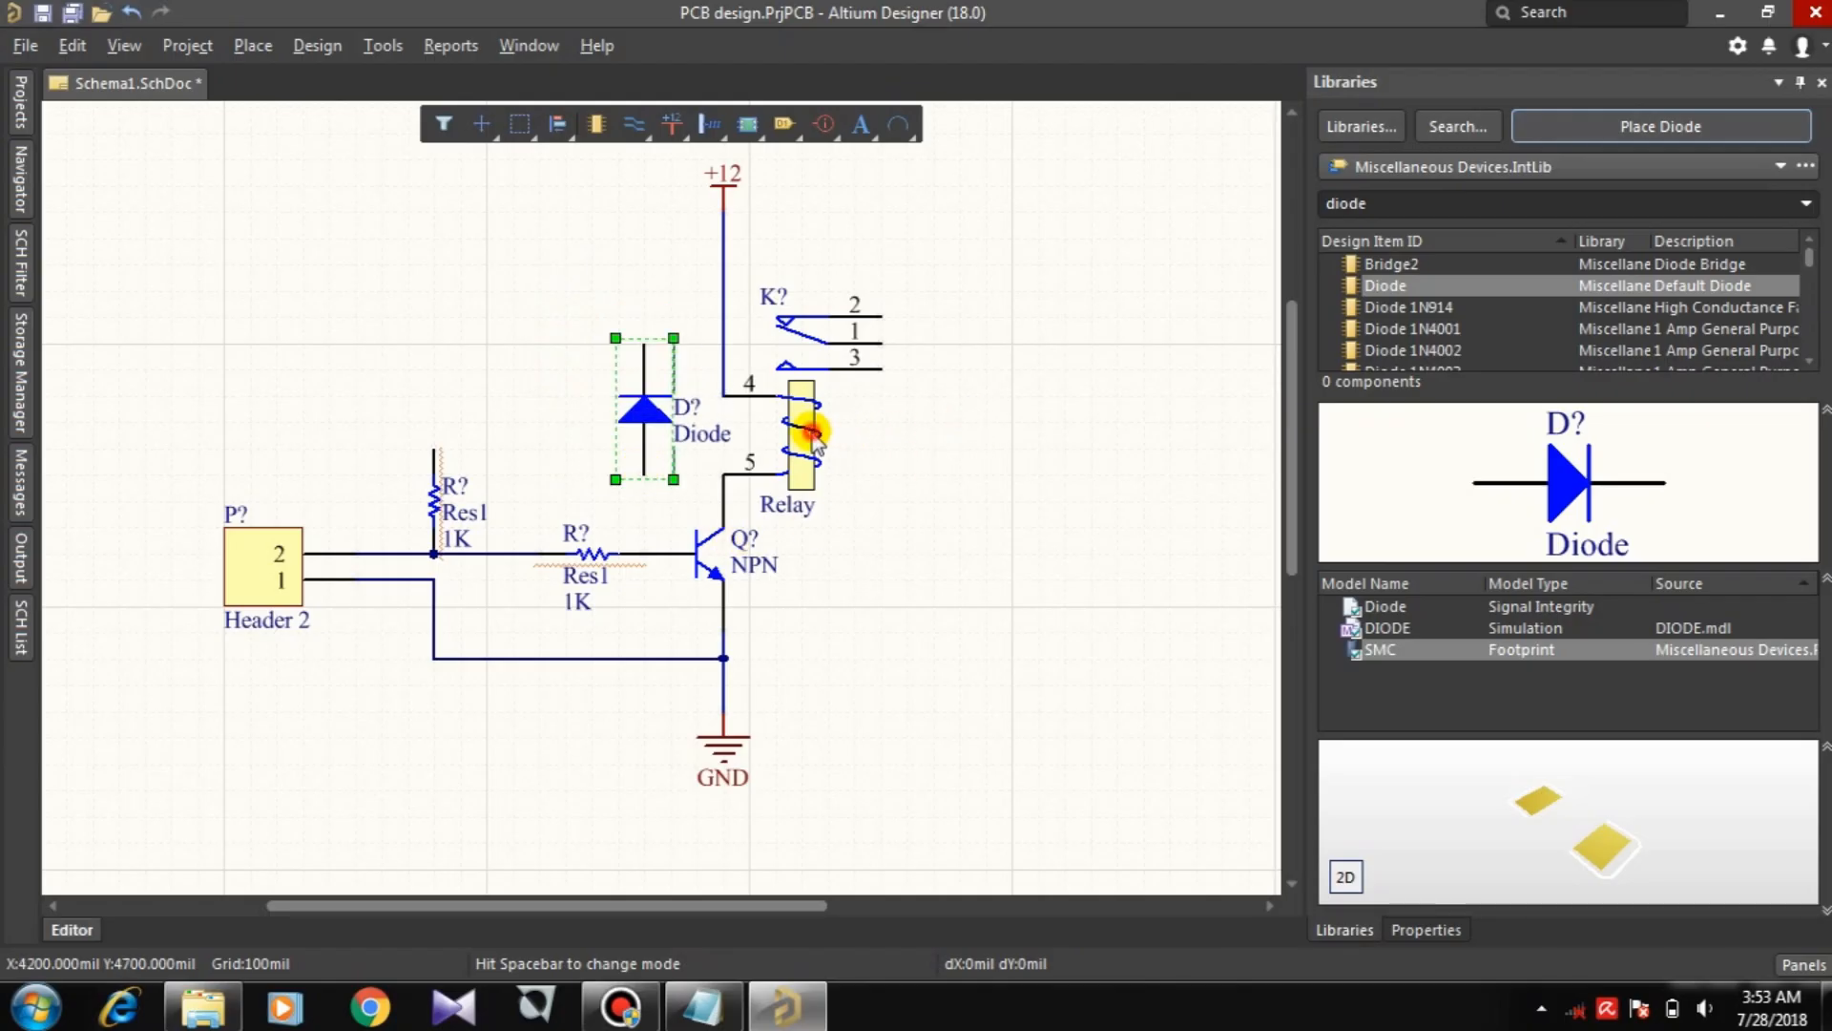
# Step: Raise the relay by about 100 mil and wire the diode's cathode to the +12 wire and its anode to the collector wire
pyautogui.moveTo(811, 434); pyautogui.dragTo(810, 409)
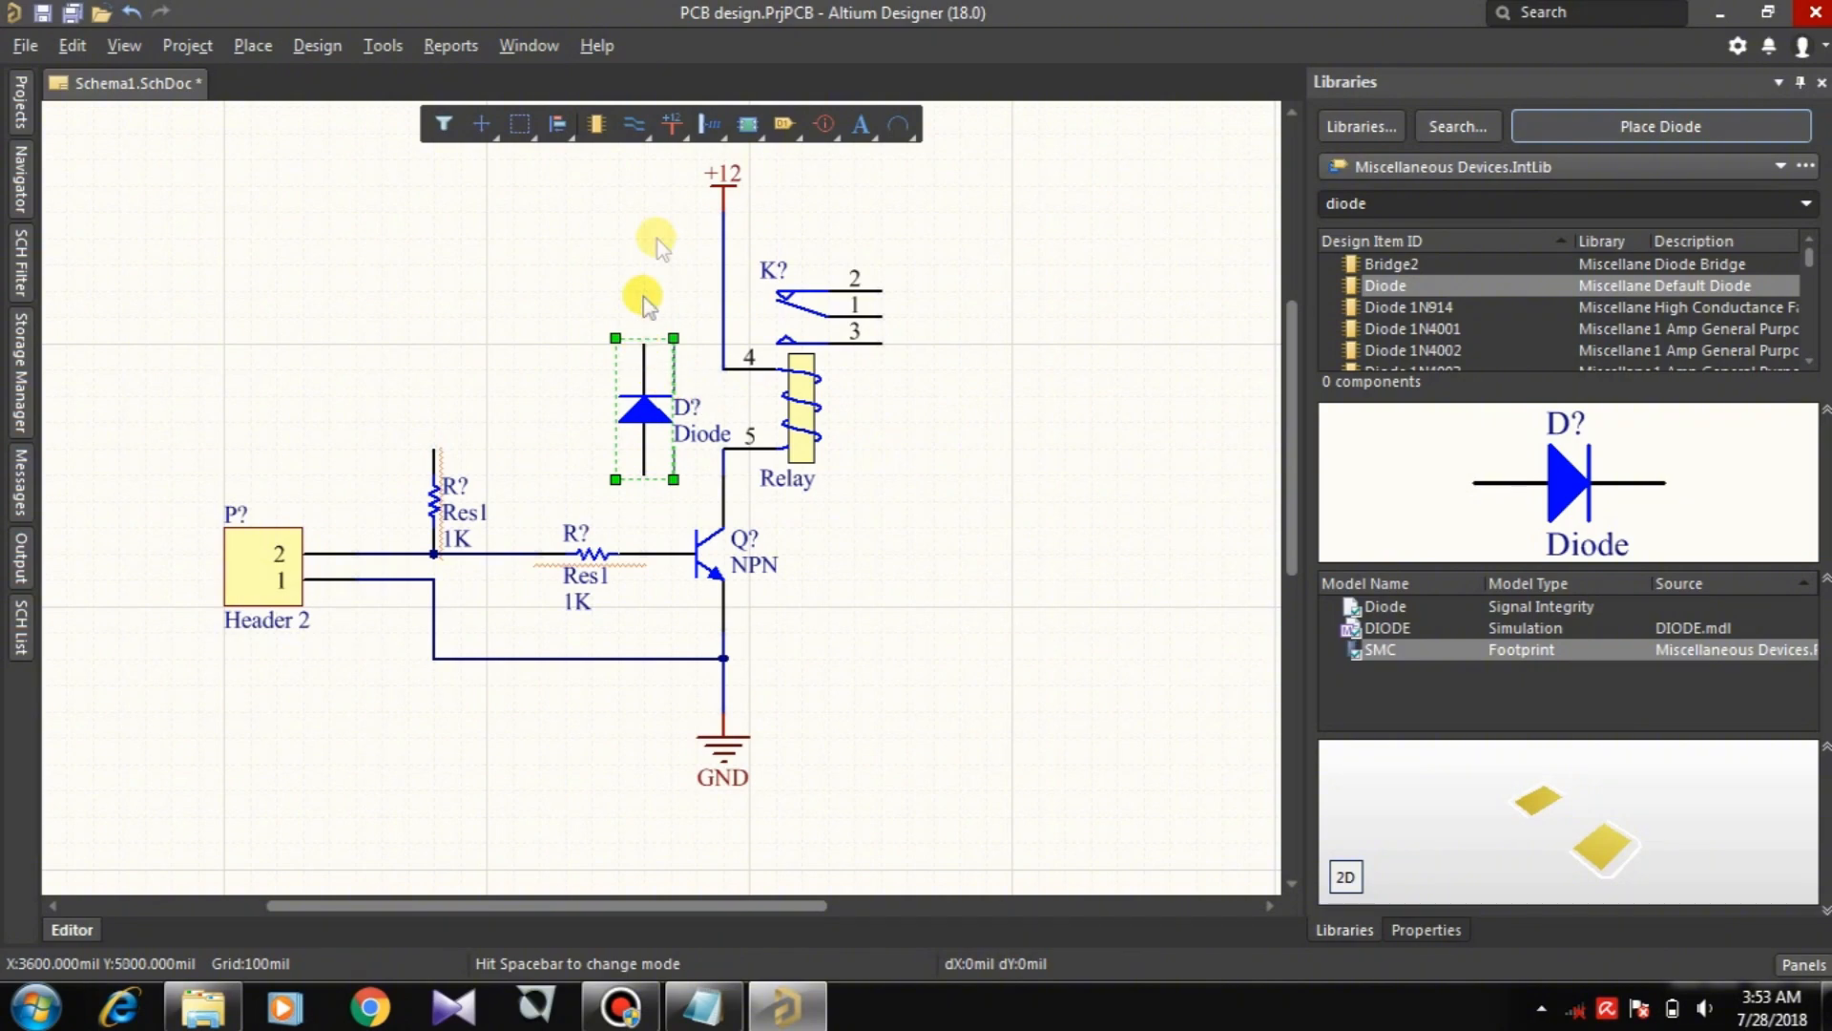
pyautogui.click(634, 124)
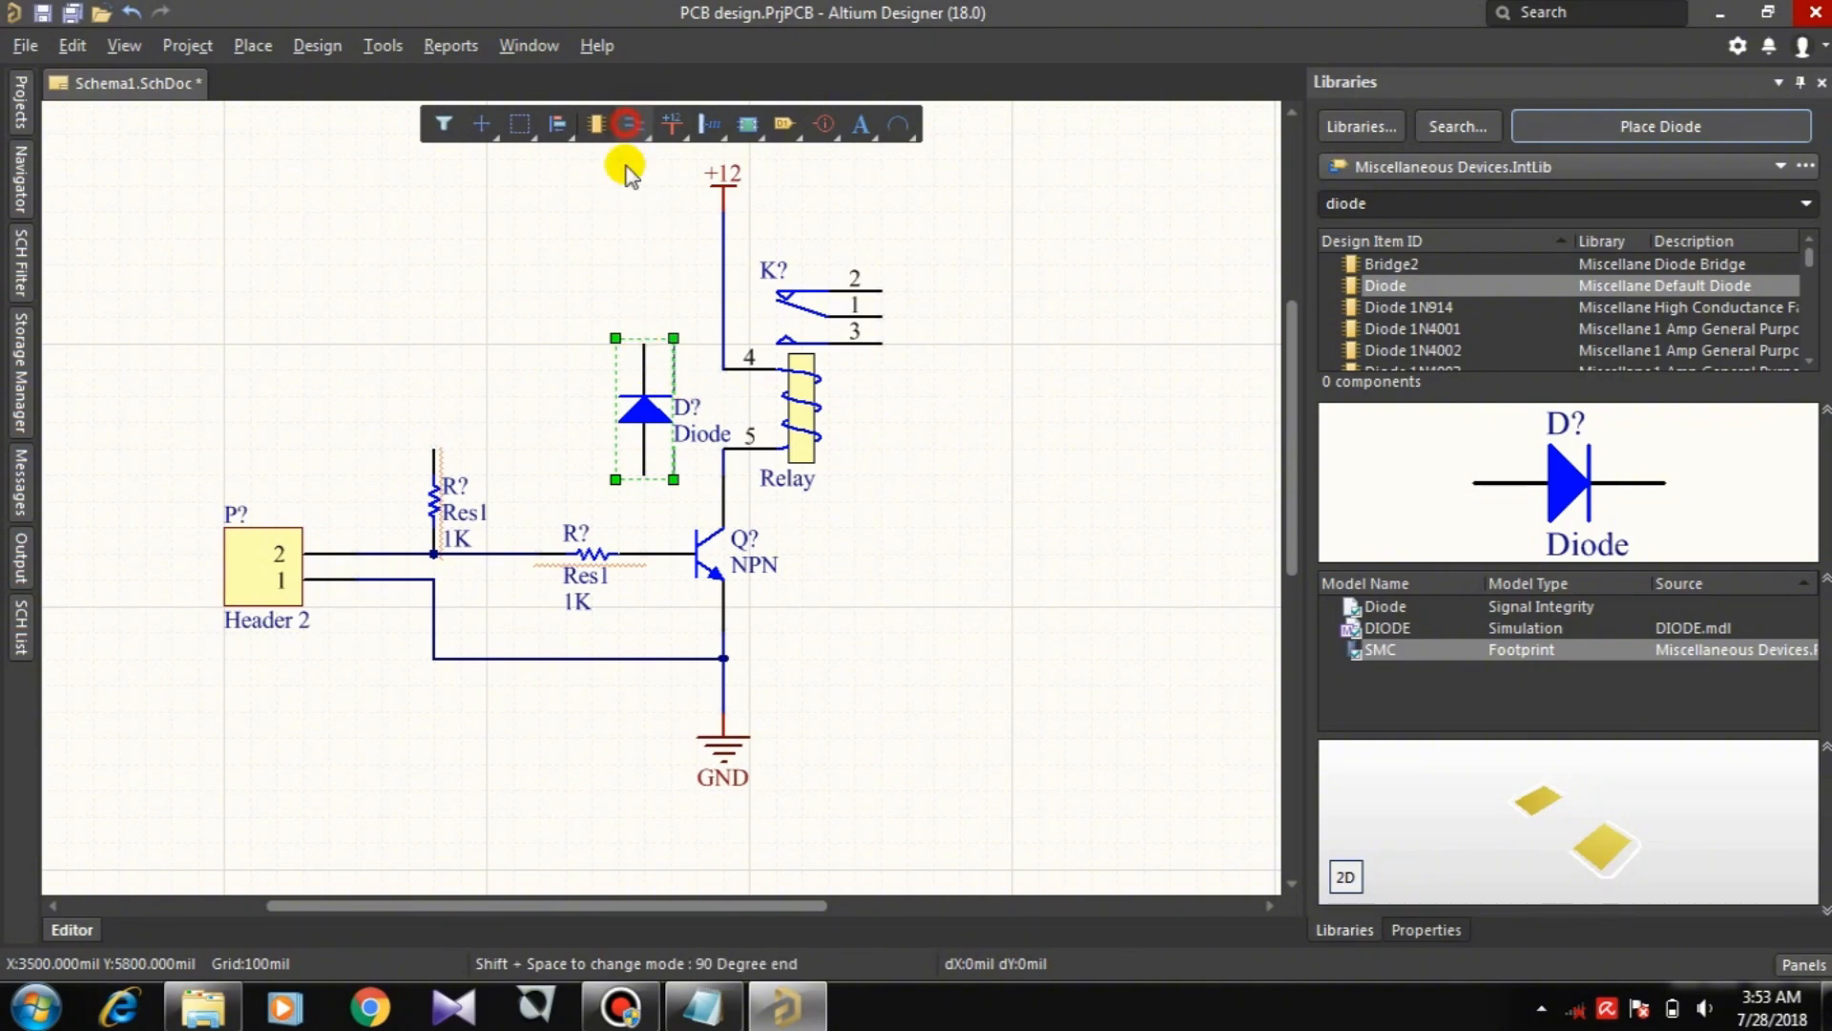
pyautogui.click(638, 340)
pyautogui.click(724, 344)
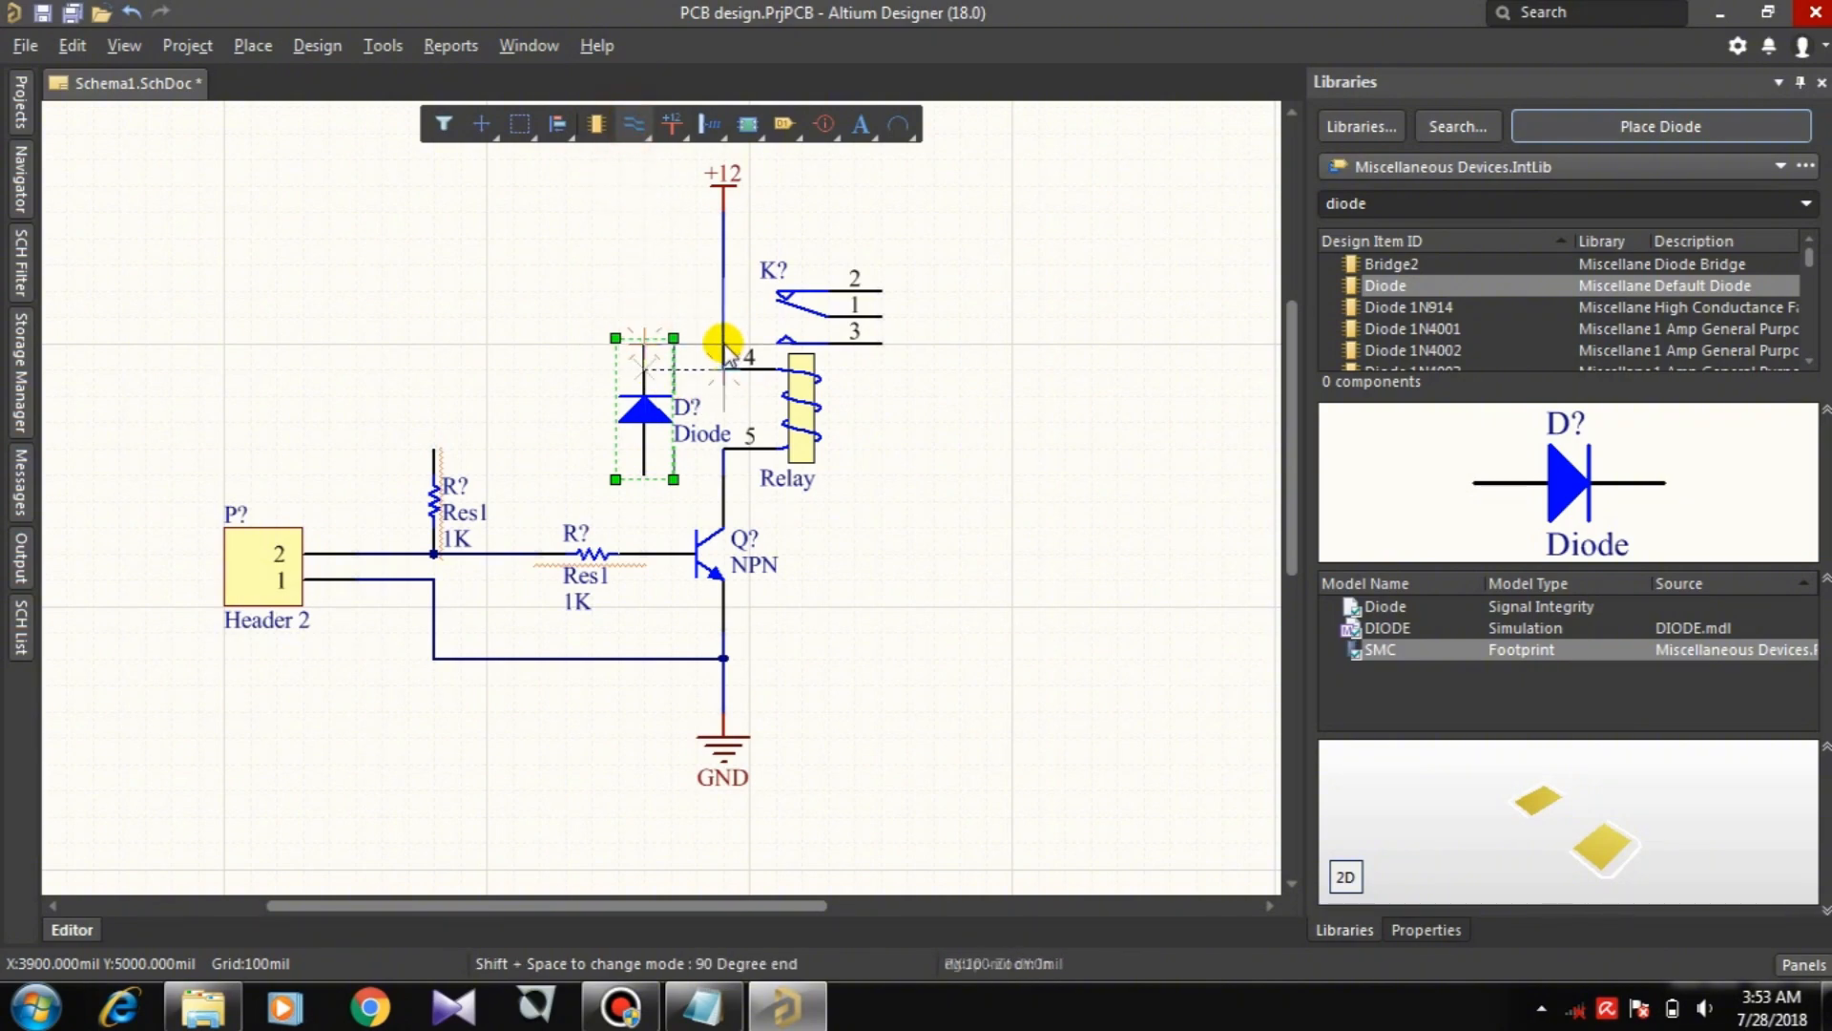
pyautogui.click(645, 477)
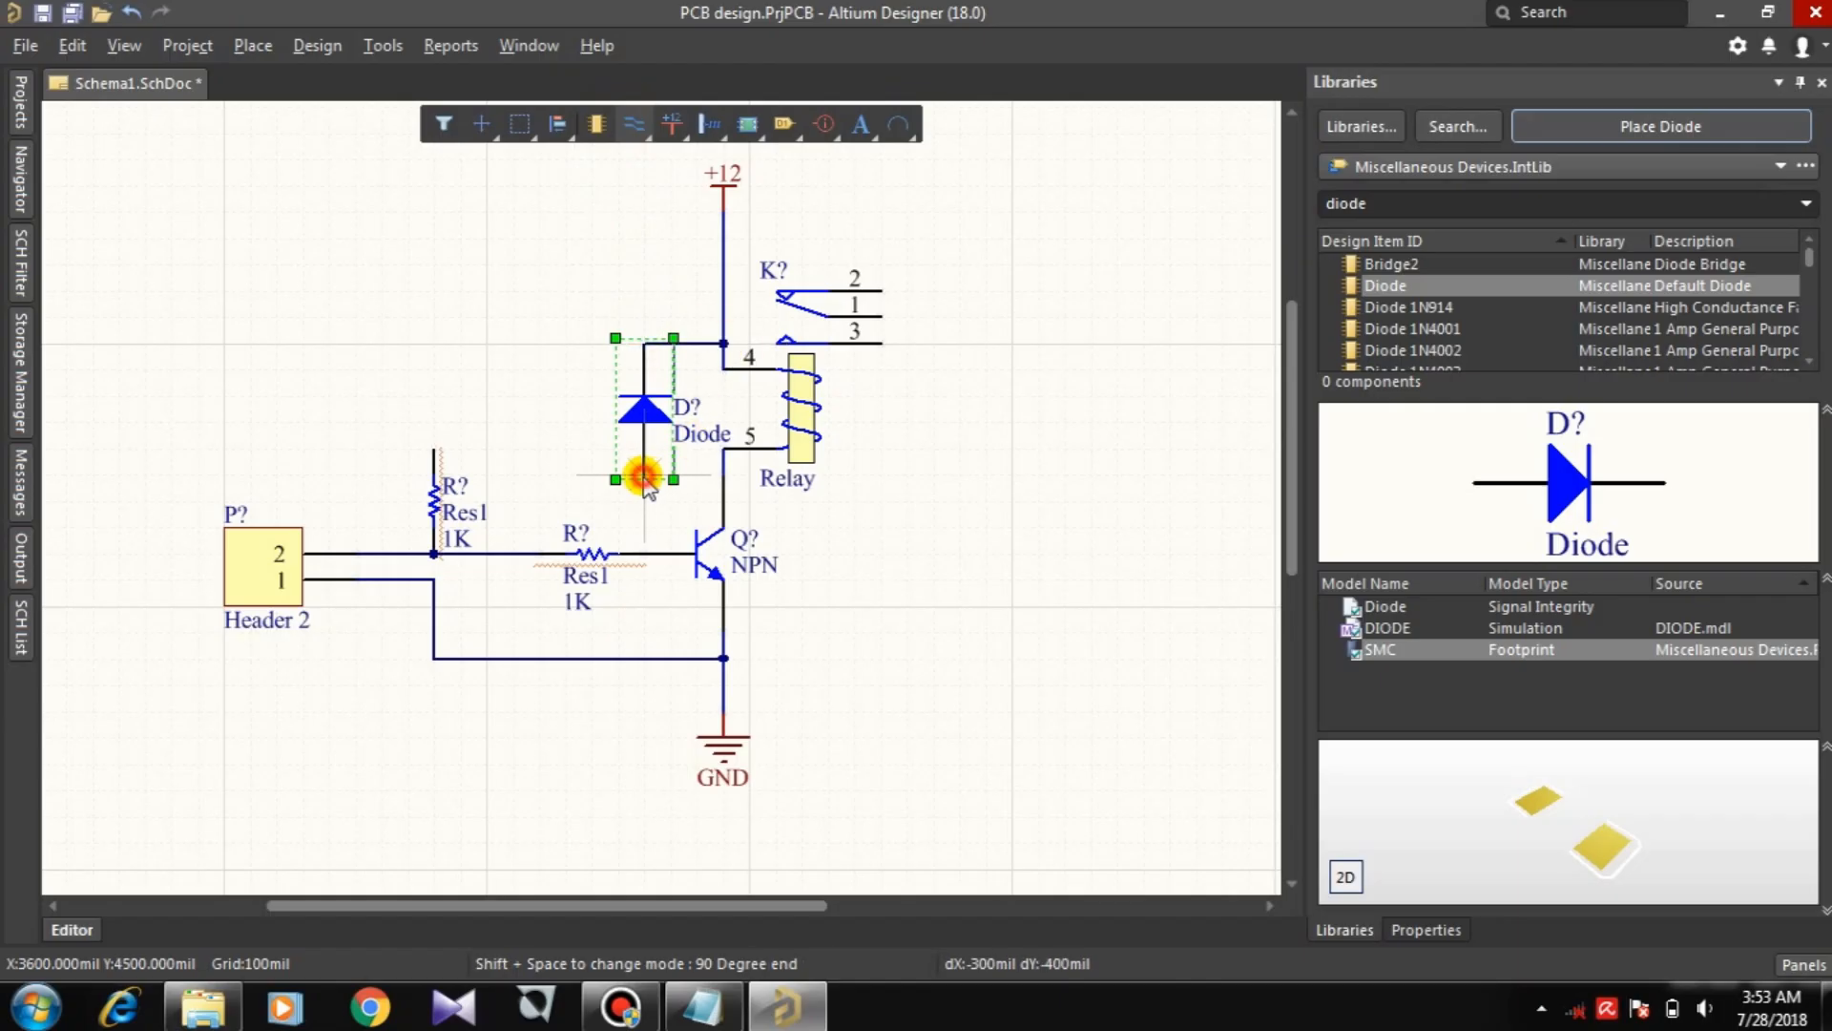
pyautogui.click(721, 470)
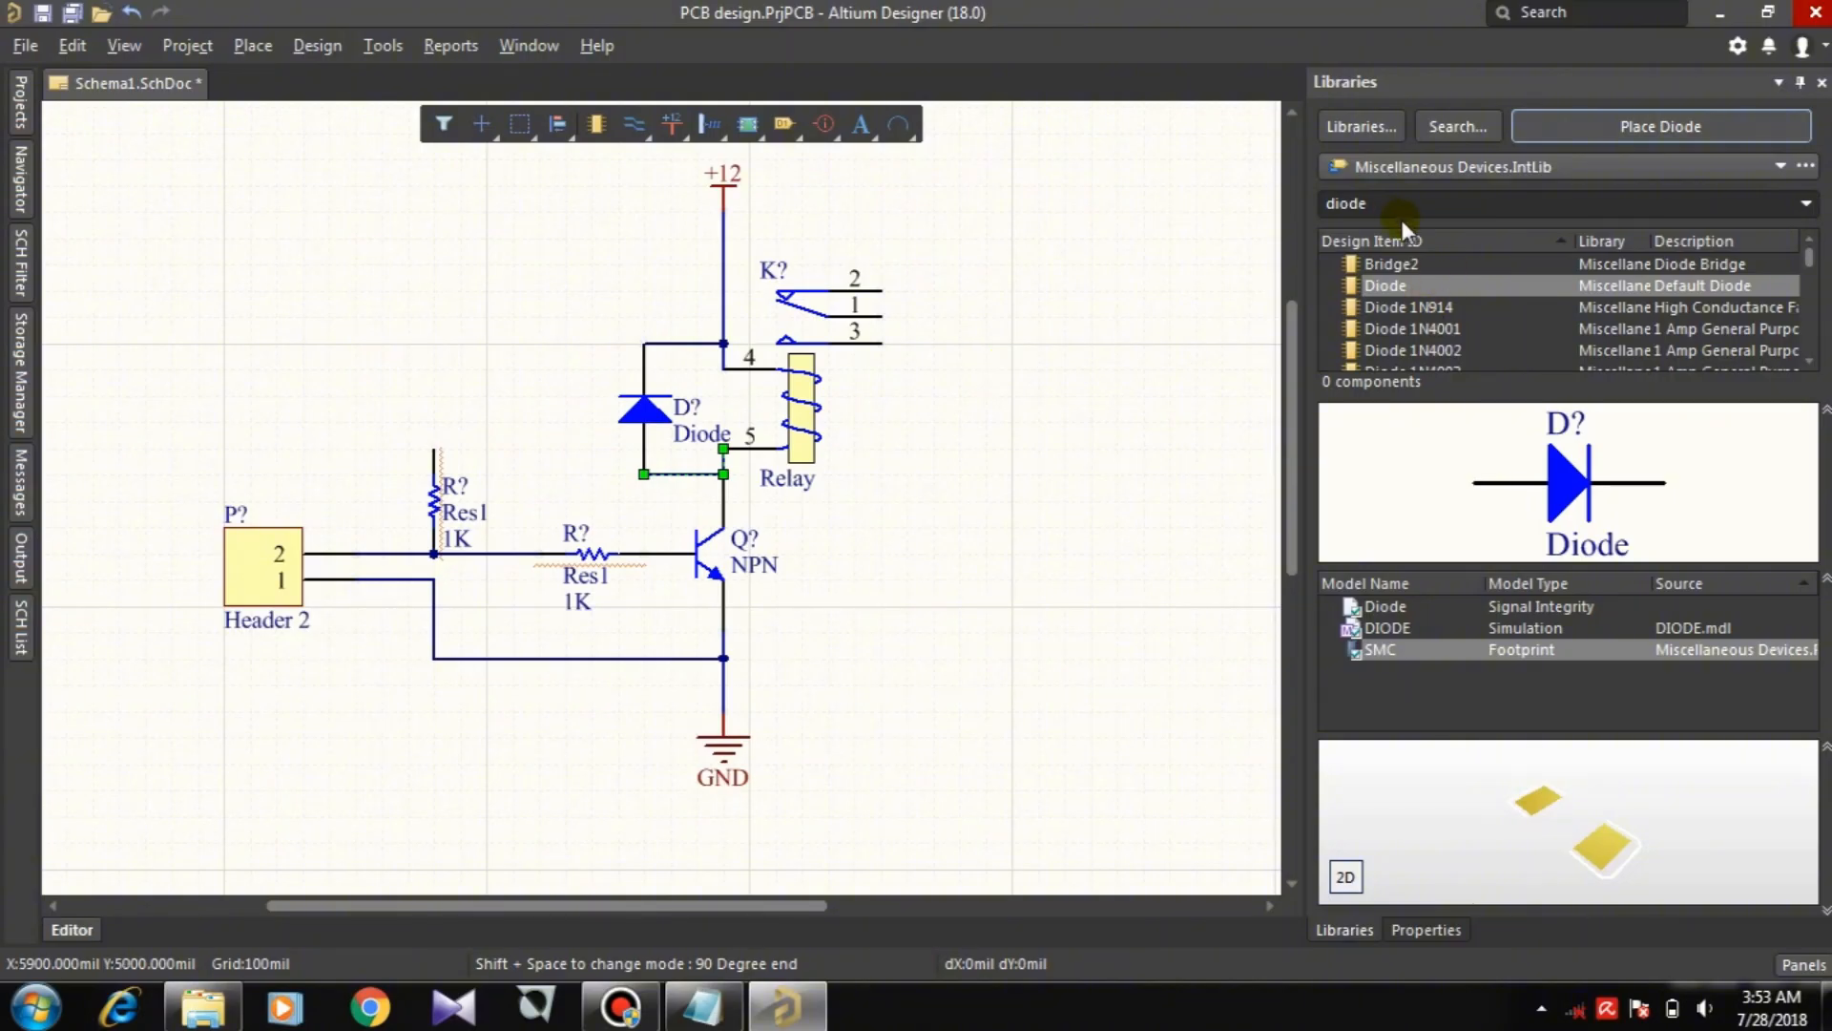
# Step: Filter the library by "led" and place one LED0 with its cathode on the +12 wire above the diode
pyautogui.doubleClick(1378, 204)
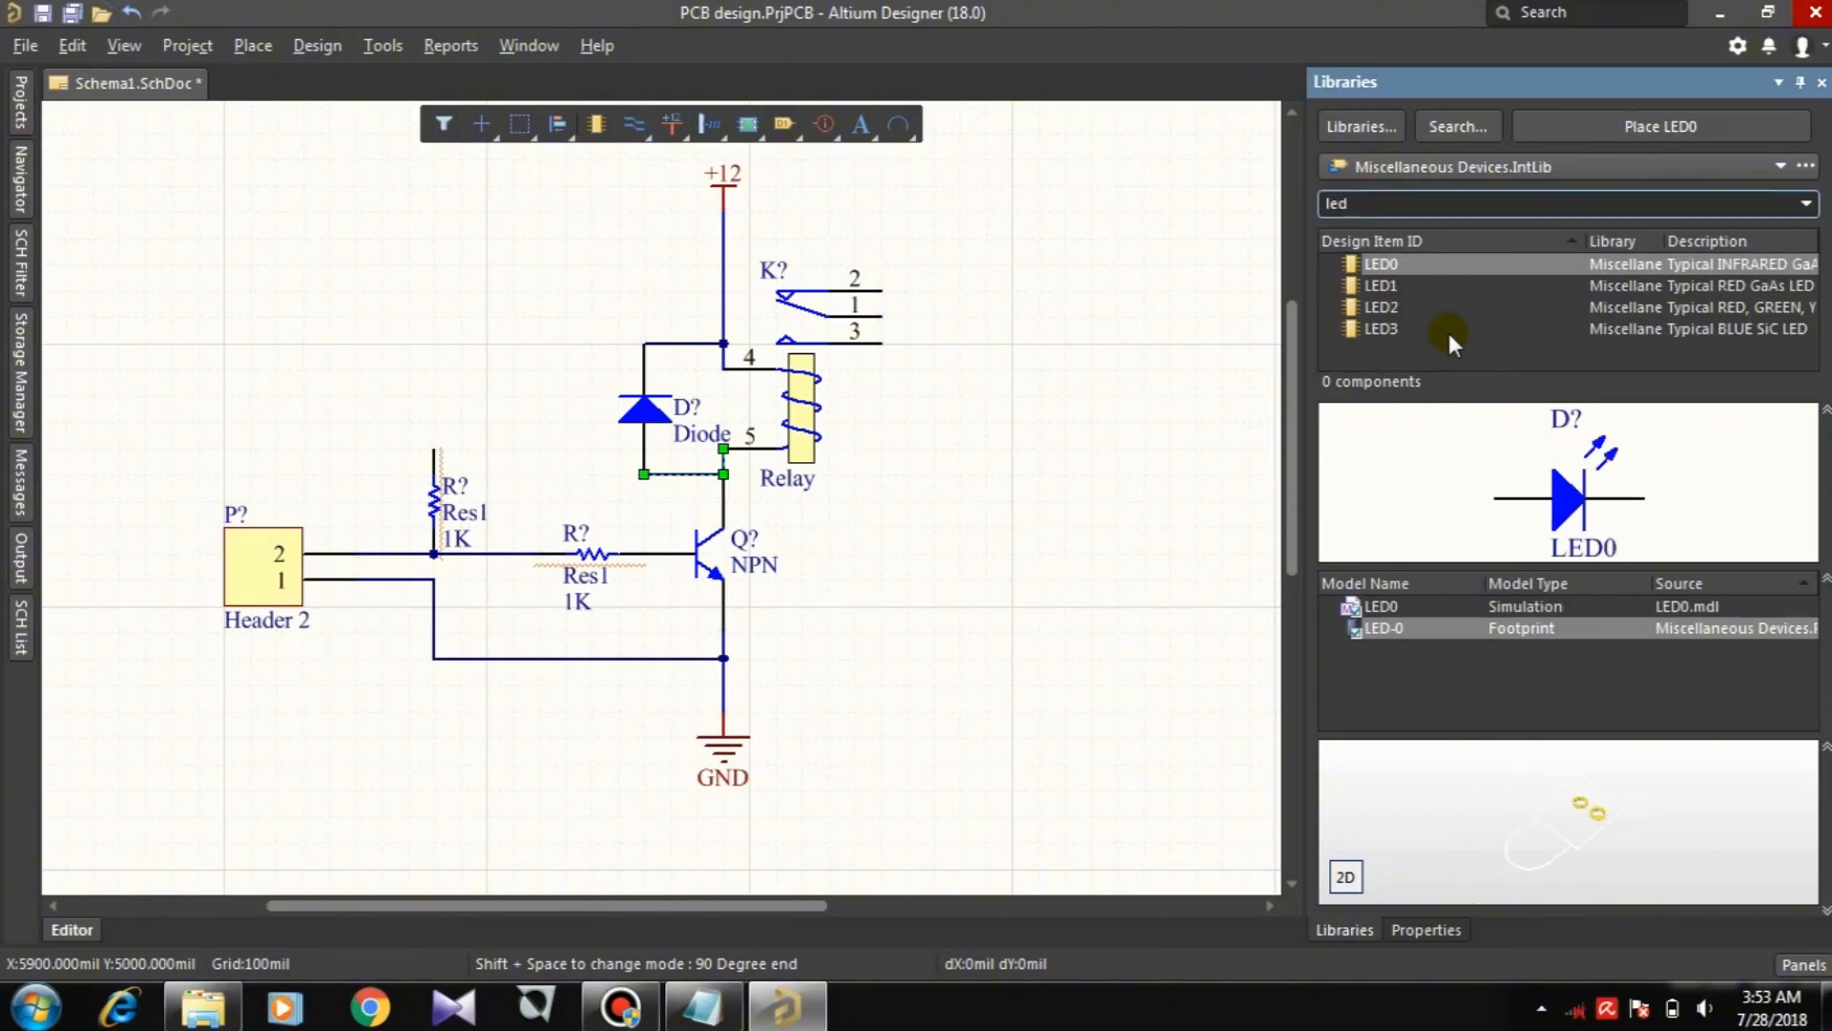
pyautogui.click(1676, 134)
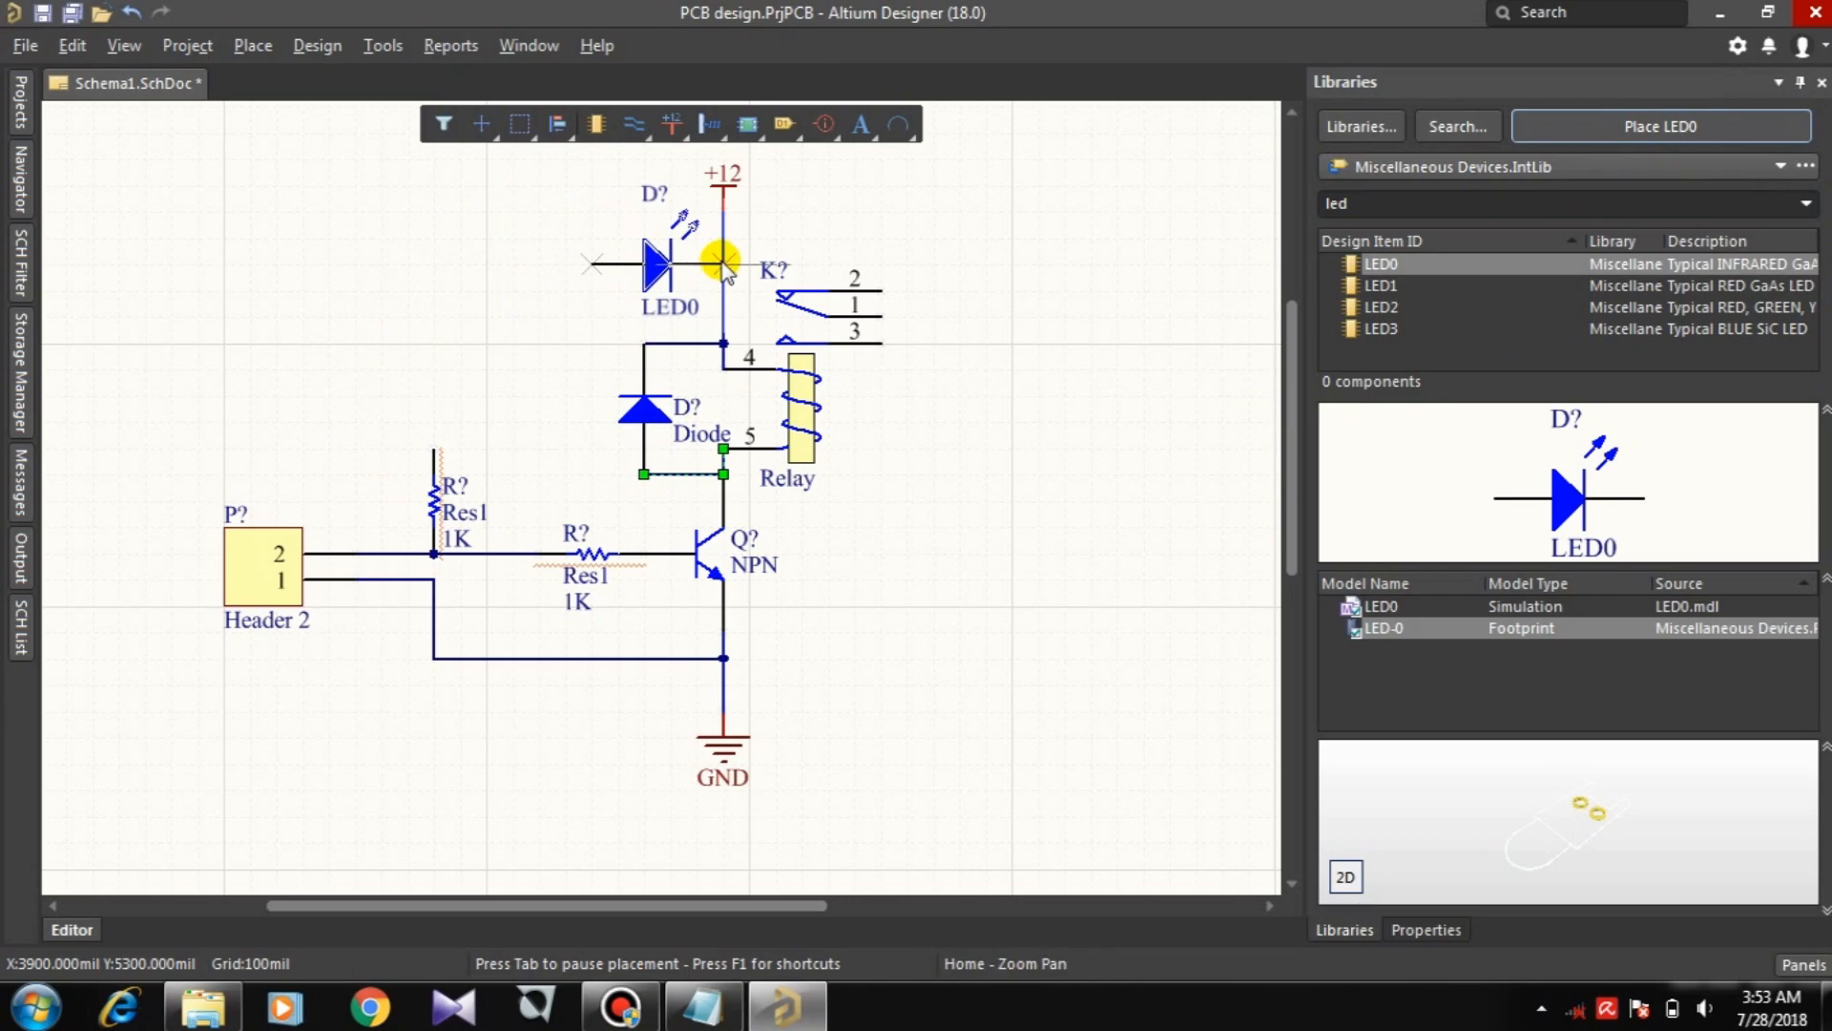
pyautogui.click(722, 264)
pyautogui.press('Escape')
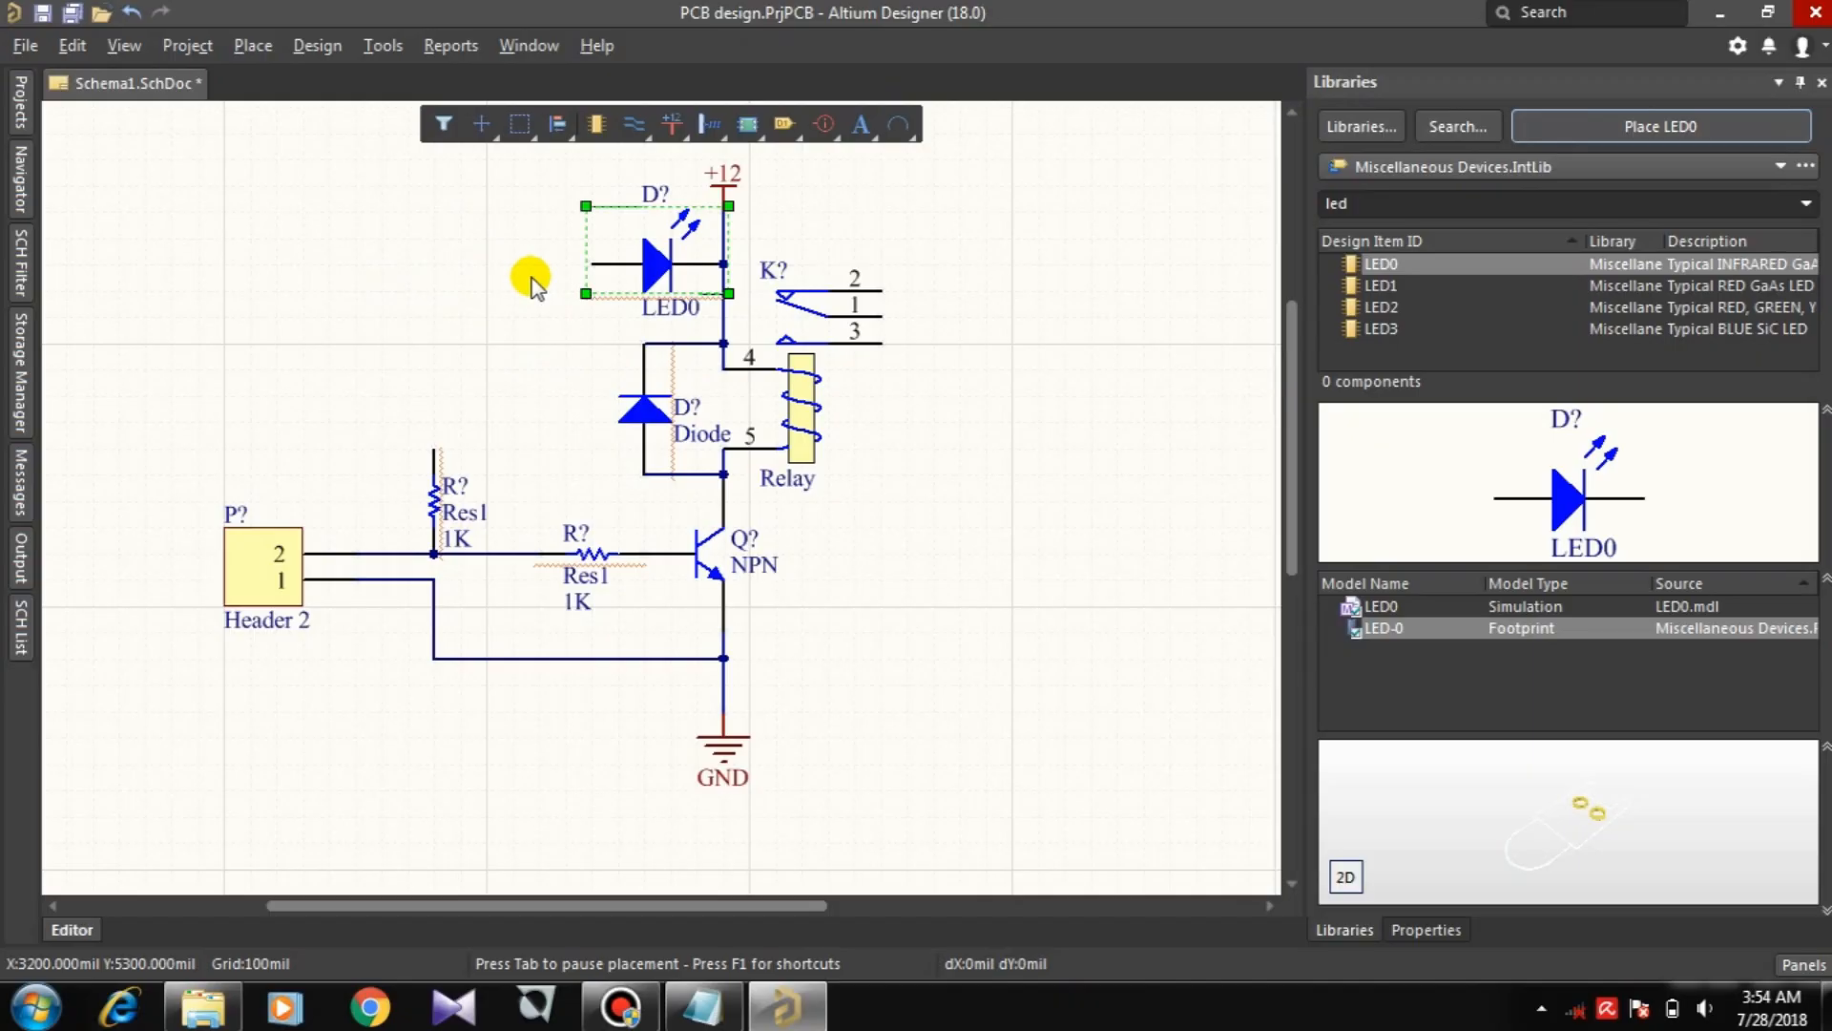
# Step: Rotate LED0 by 180 degrees so its cathode faces left, and move it up and off the +12 wire
pyautogui.click(662, 269)
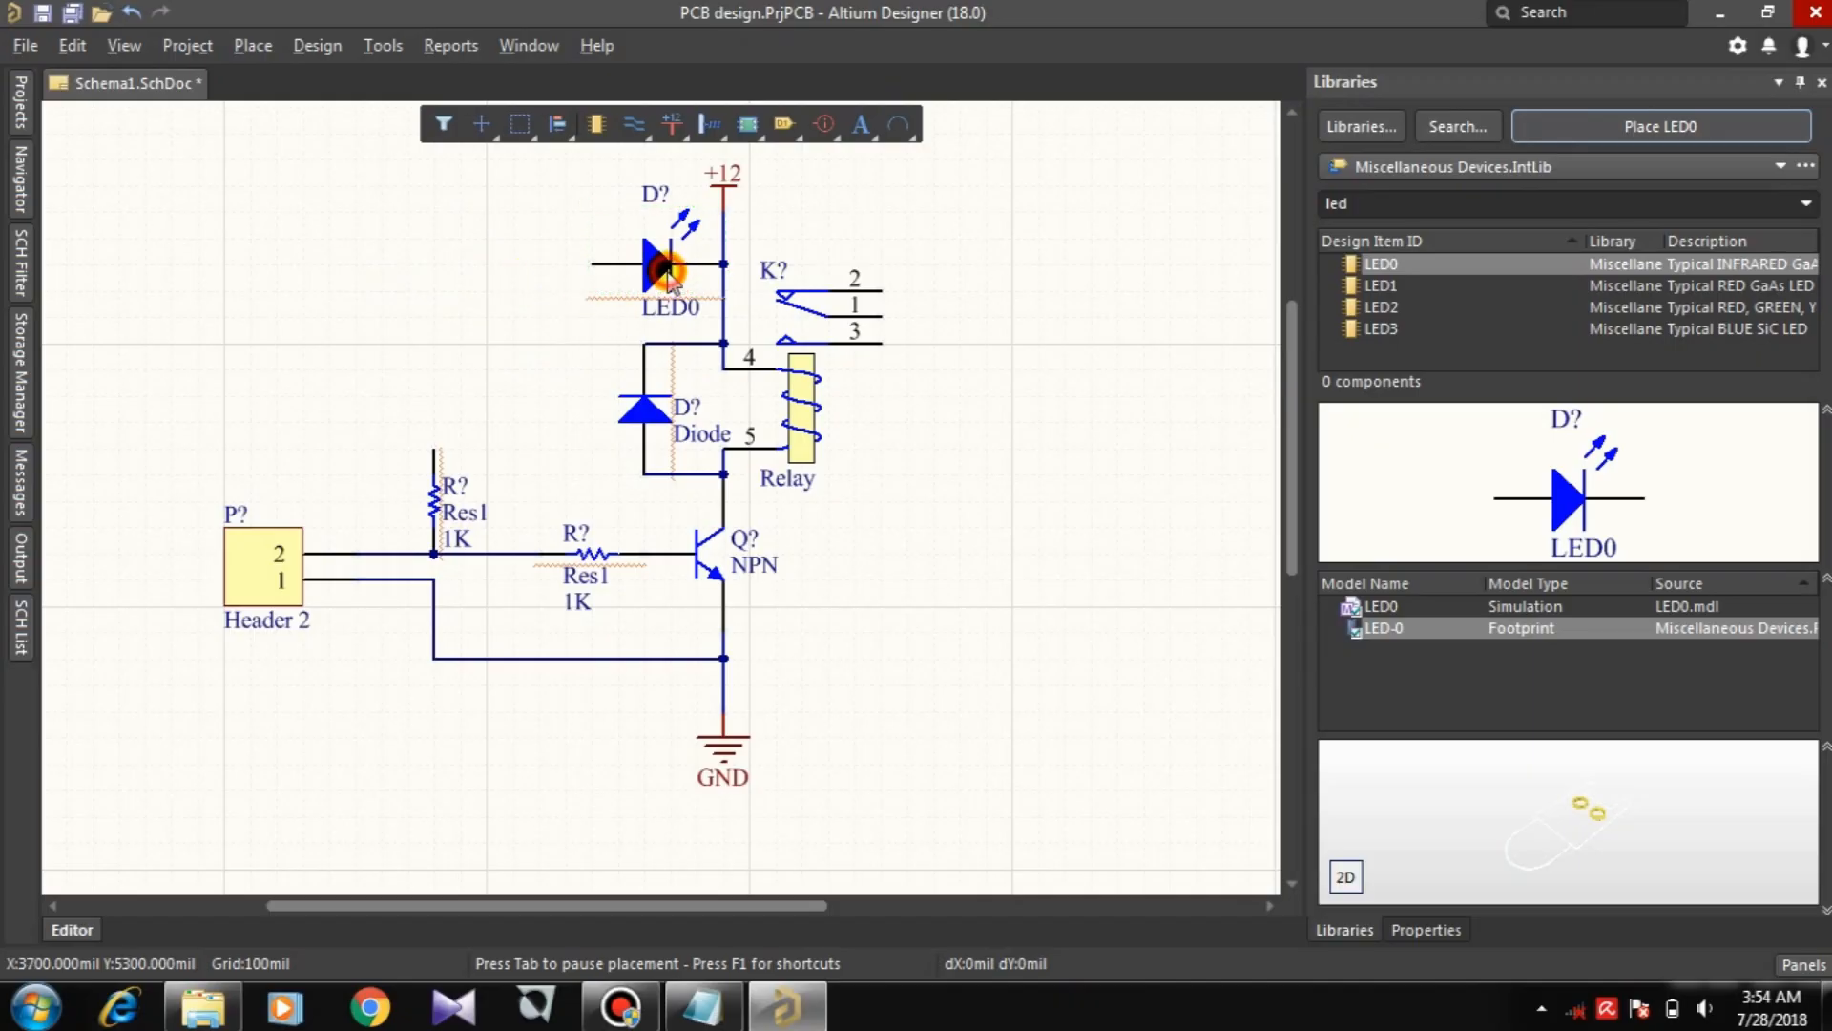
pyautogui.press('space')
pyautogui.click(658, 254)
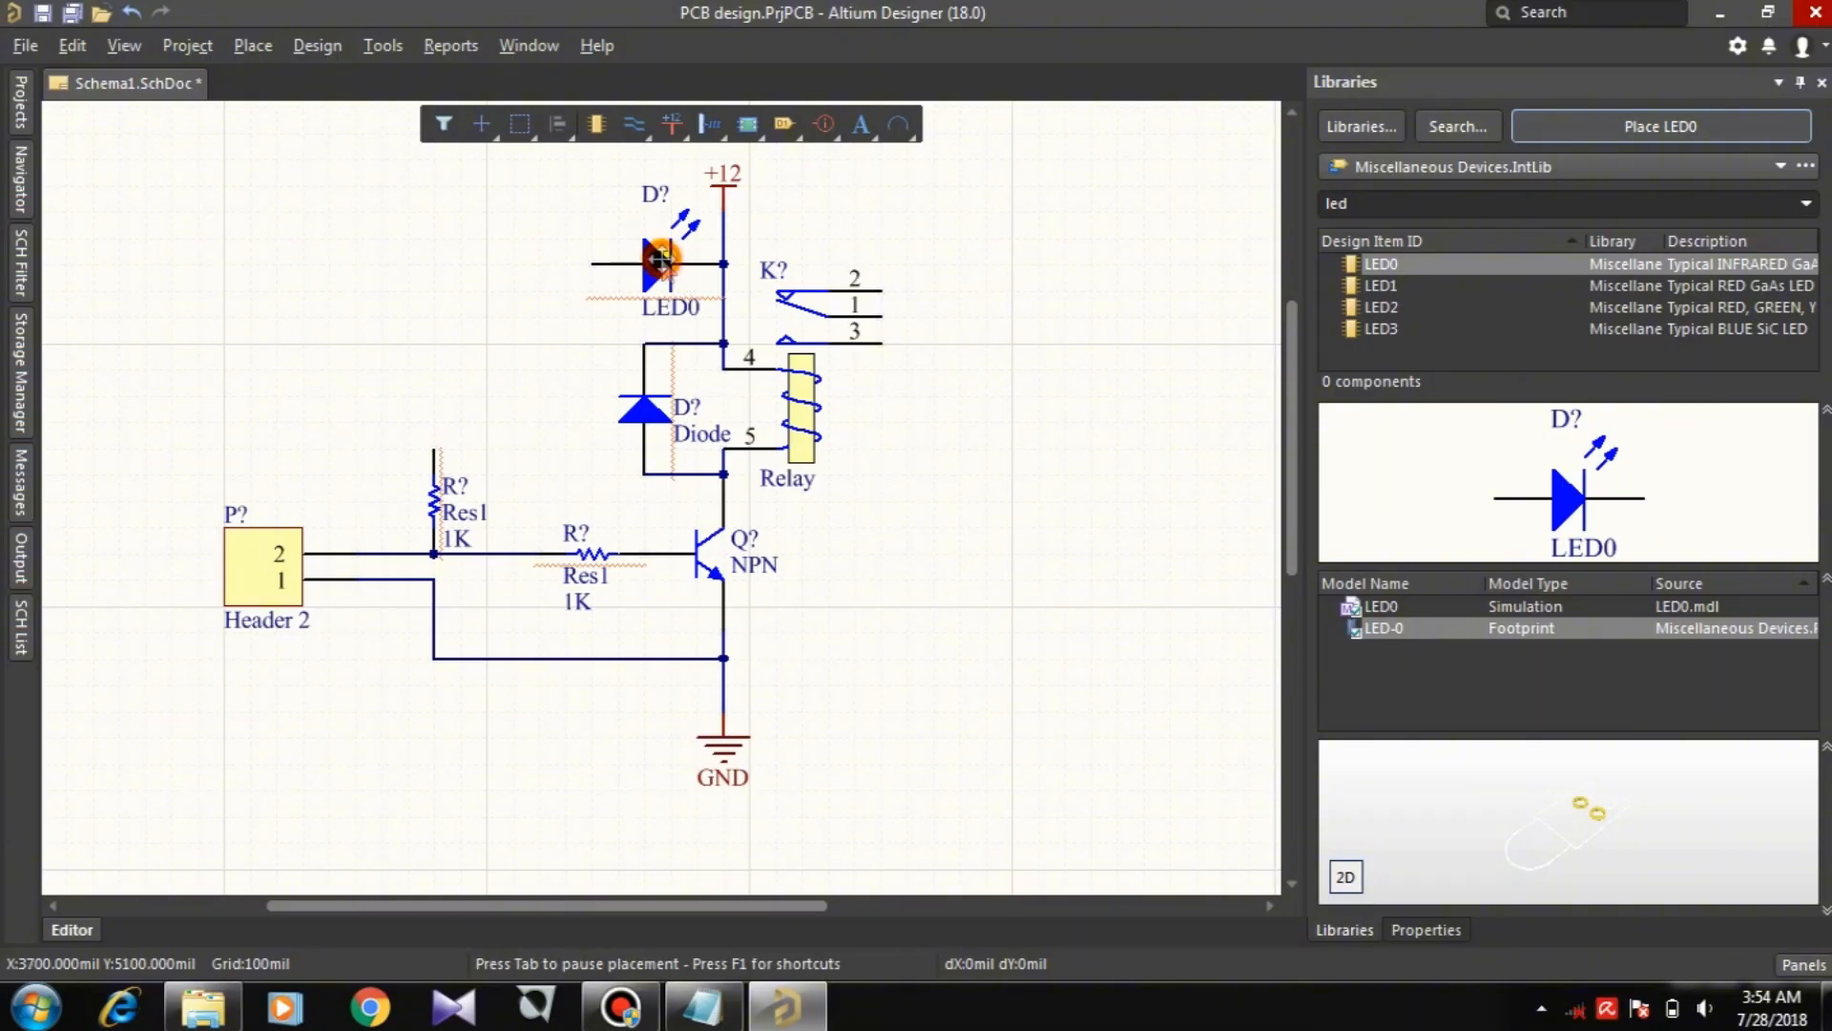
pyautogui.click(643, 265)
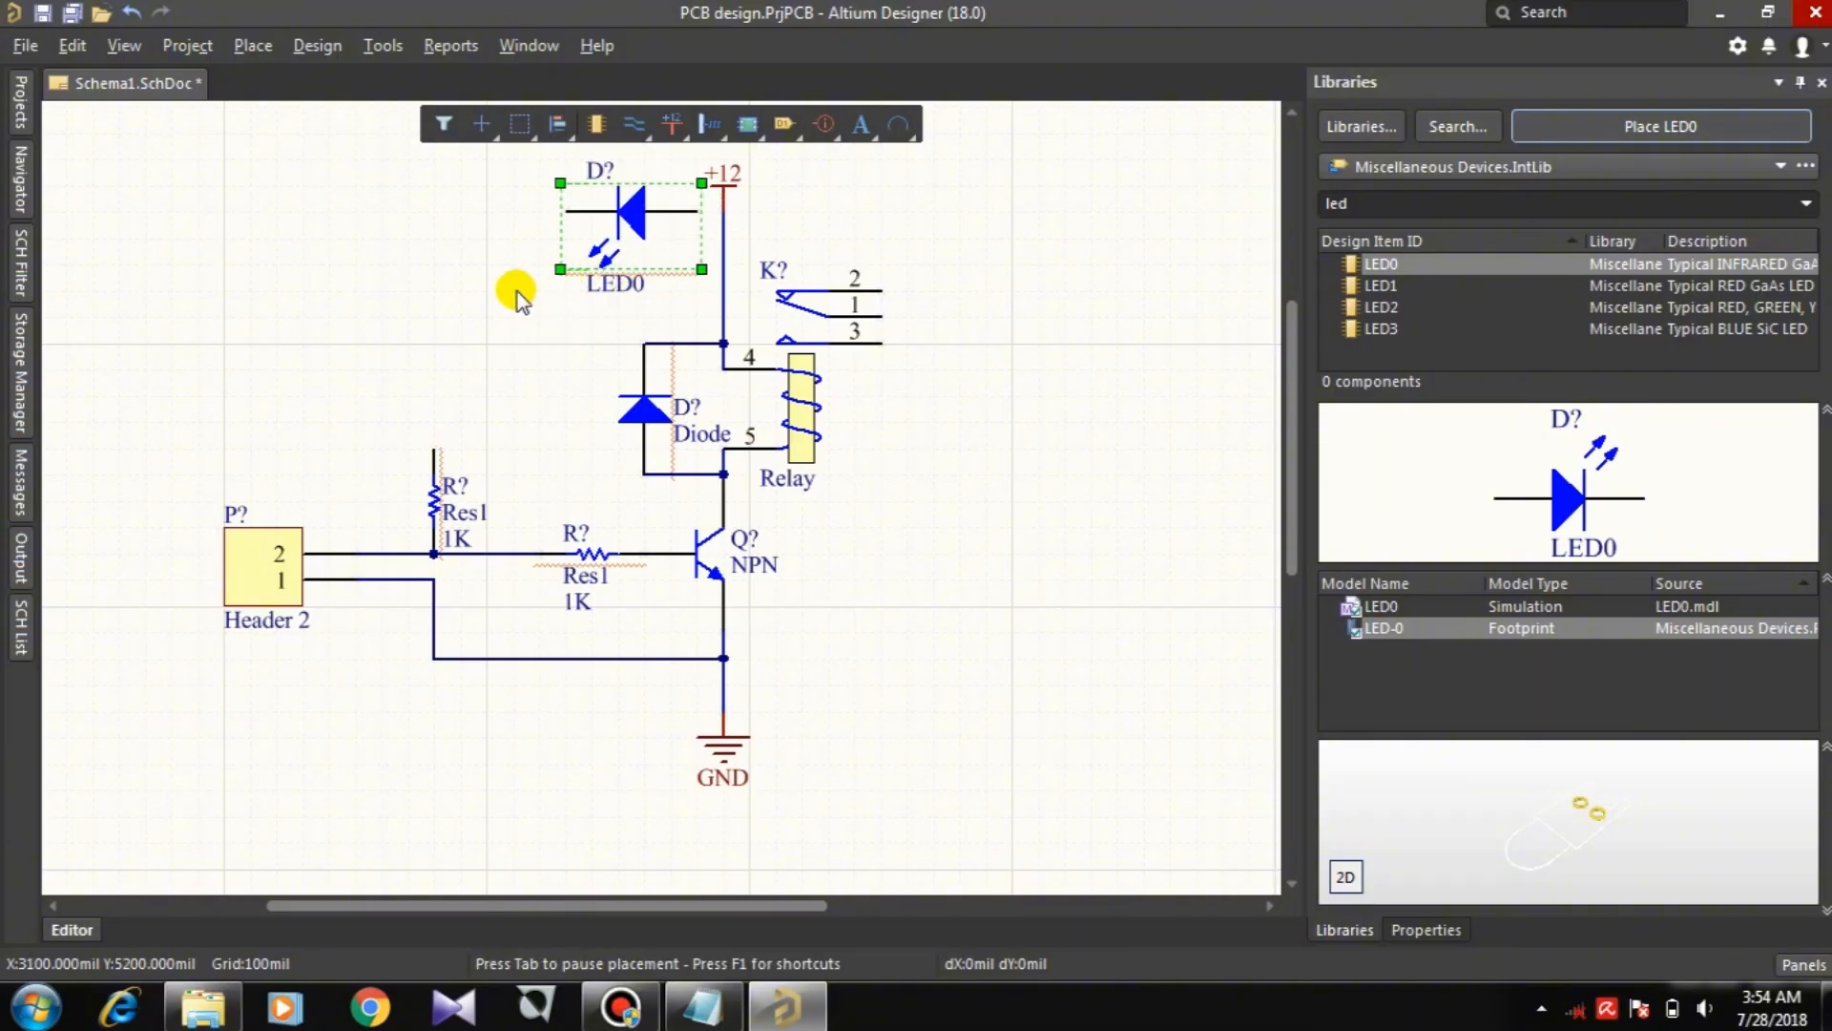
pyautogui.click(816, 238)
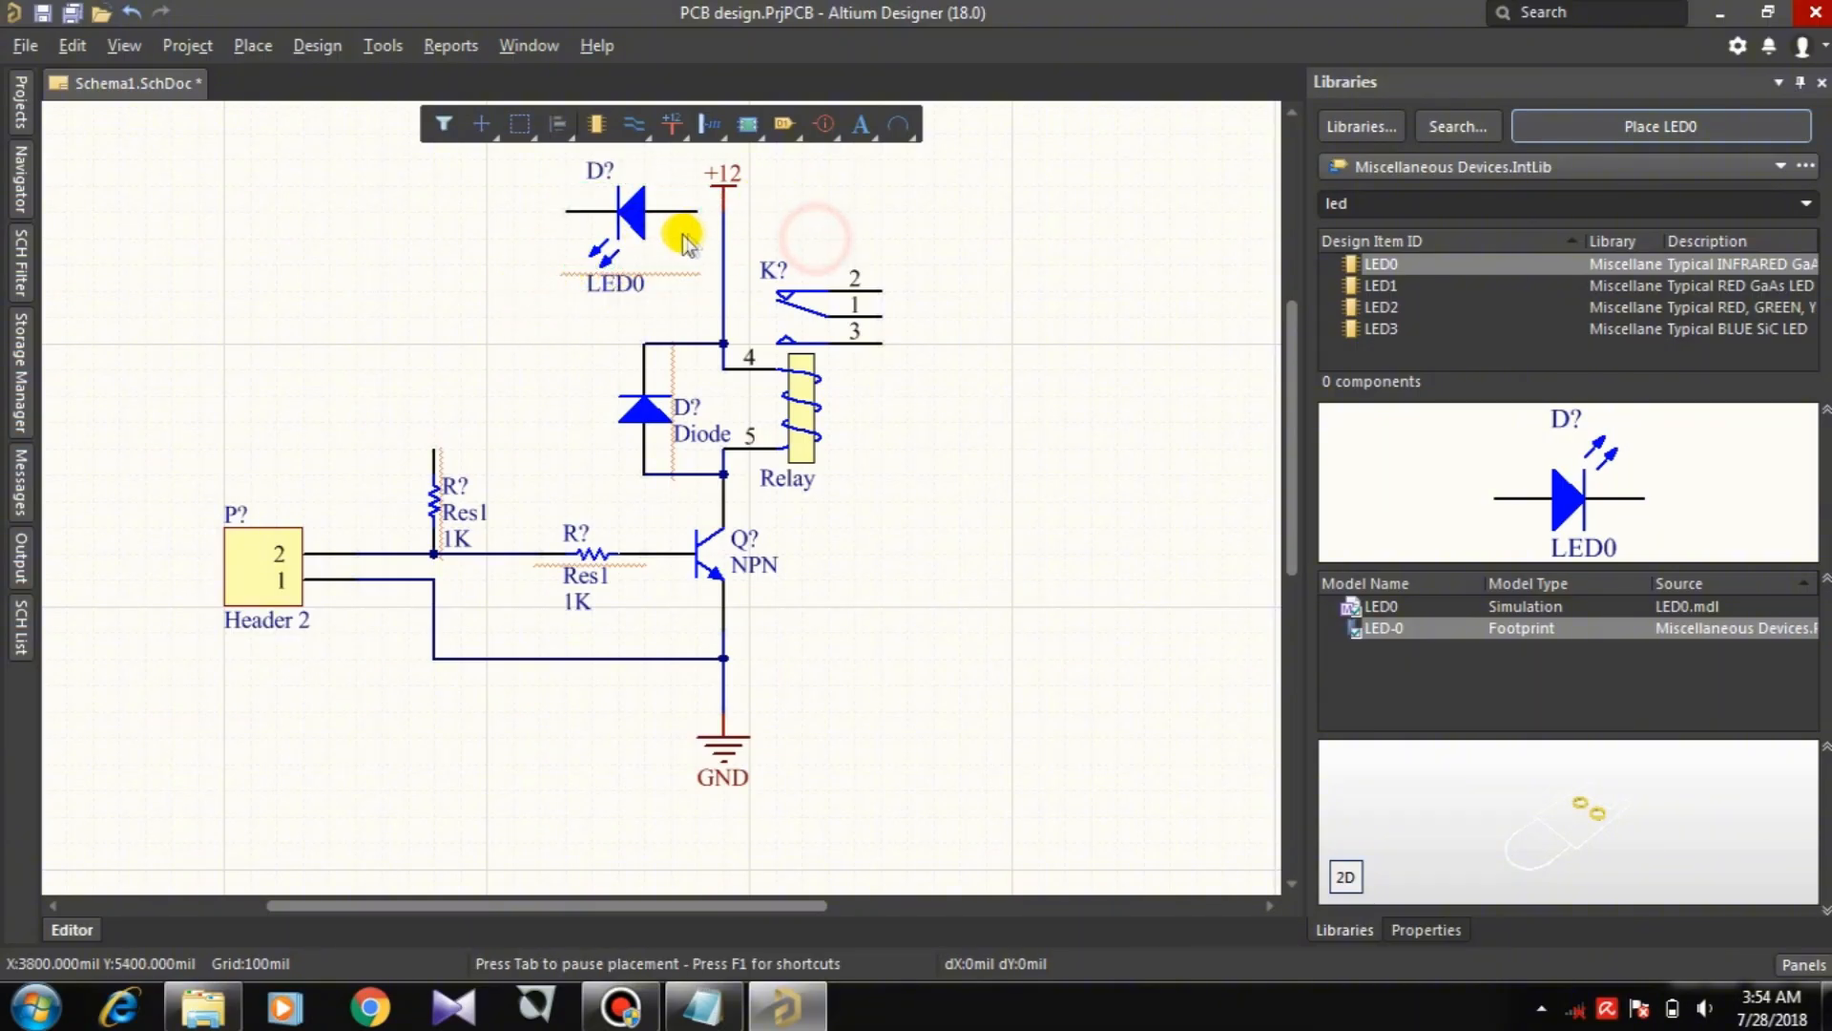
# Step: Move LED0 so its anode meets the +12 wire, and paste a copy of the vertical Res1 to the left of LED0
pyautogui.moveTo(628, 214); pyautogui.dragTo(662, 254)
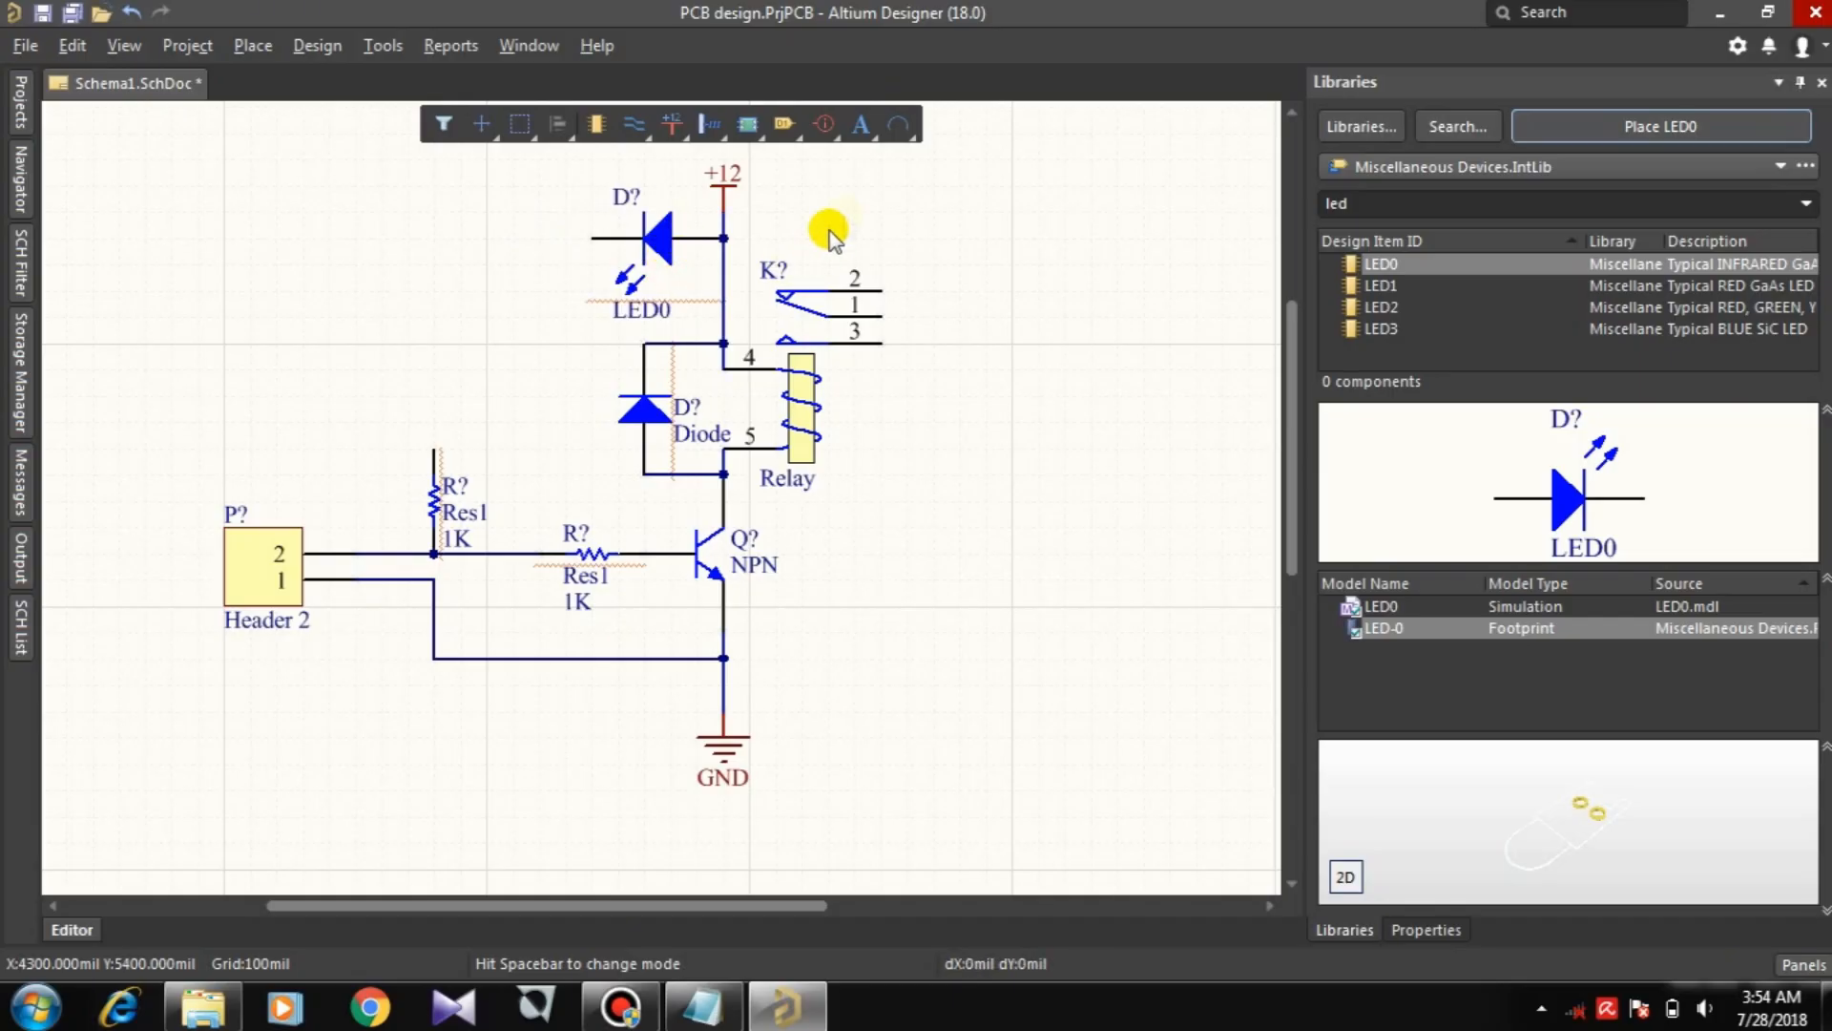
pyautogui.click(863, 204)
pyautogui.click(442, 490)
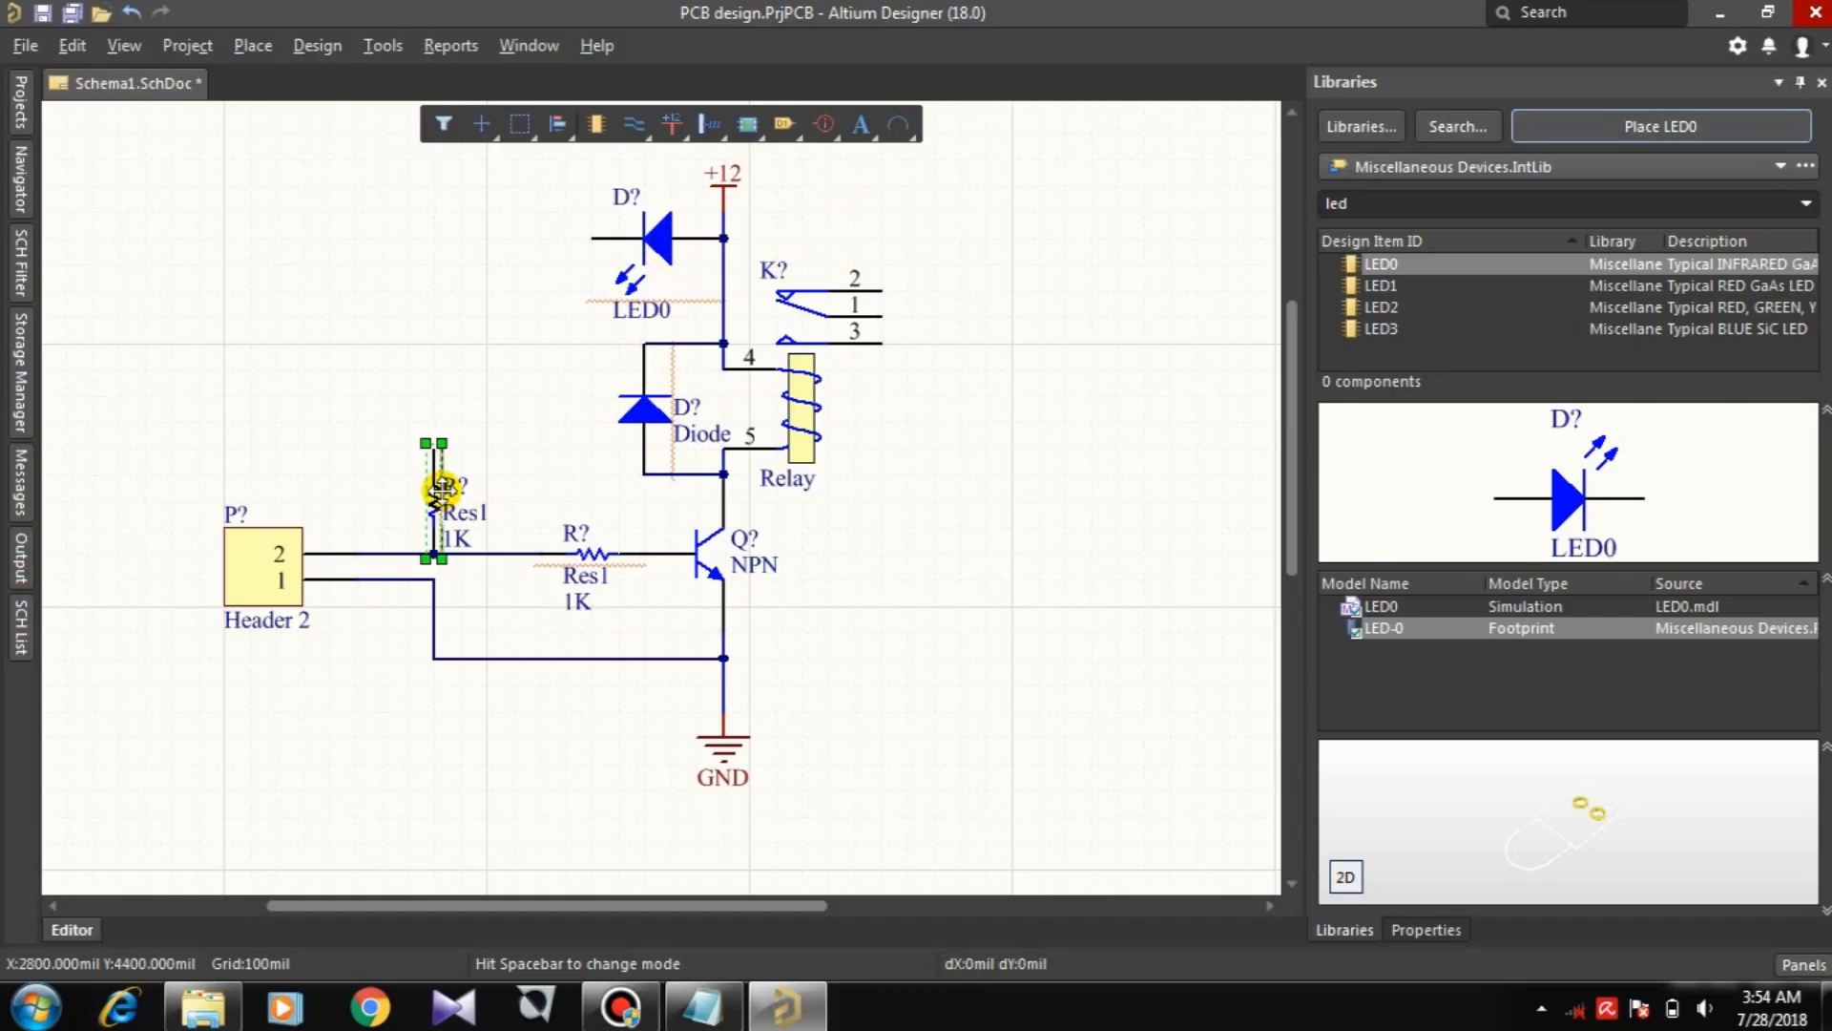
pyautogui.rightClick(434, 491)
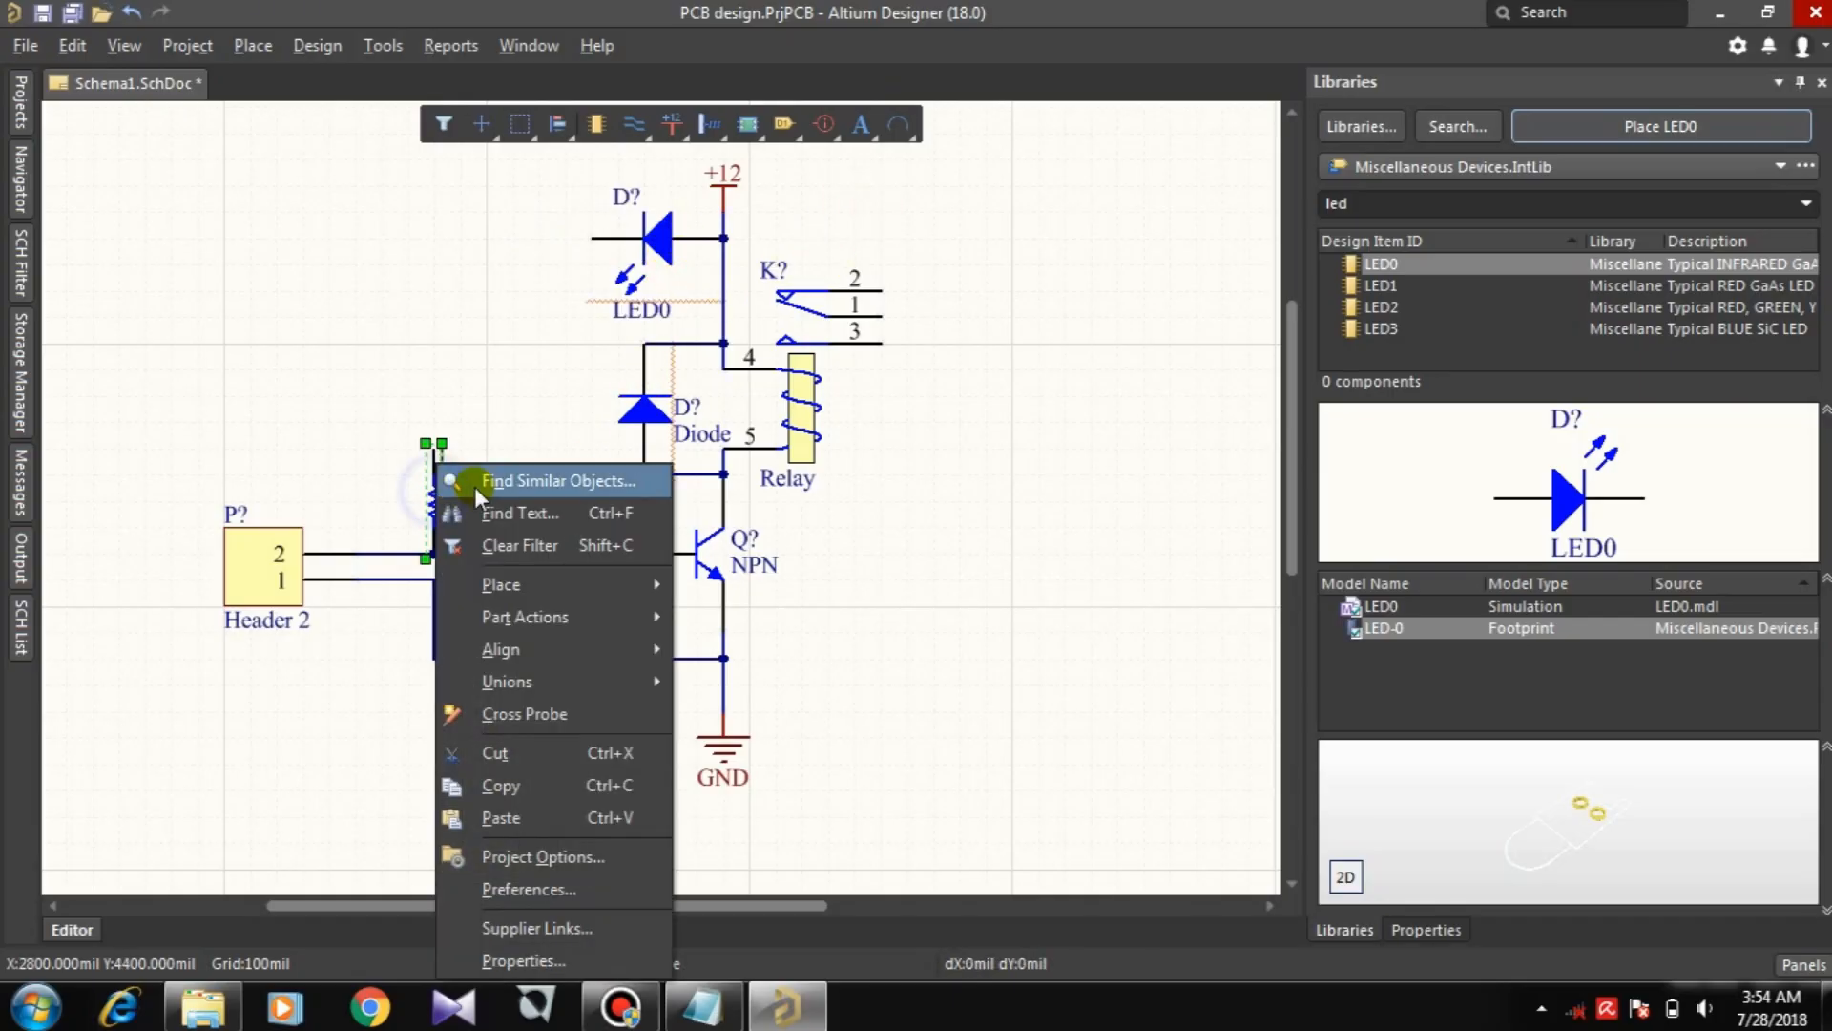
pyautogui.click(520, 776)
pyautogui.rightClick(437, 289)
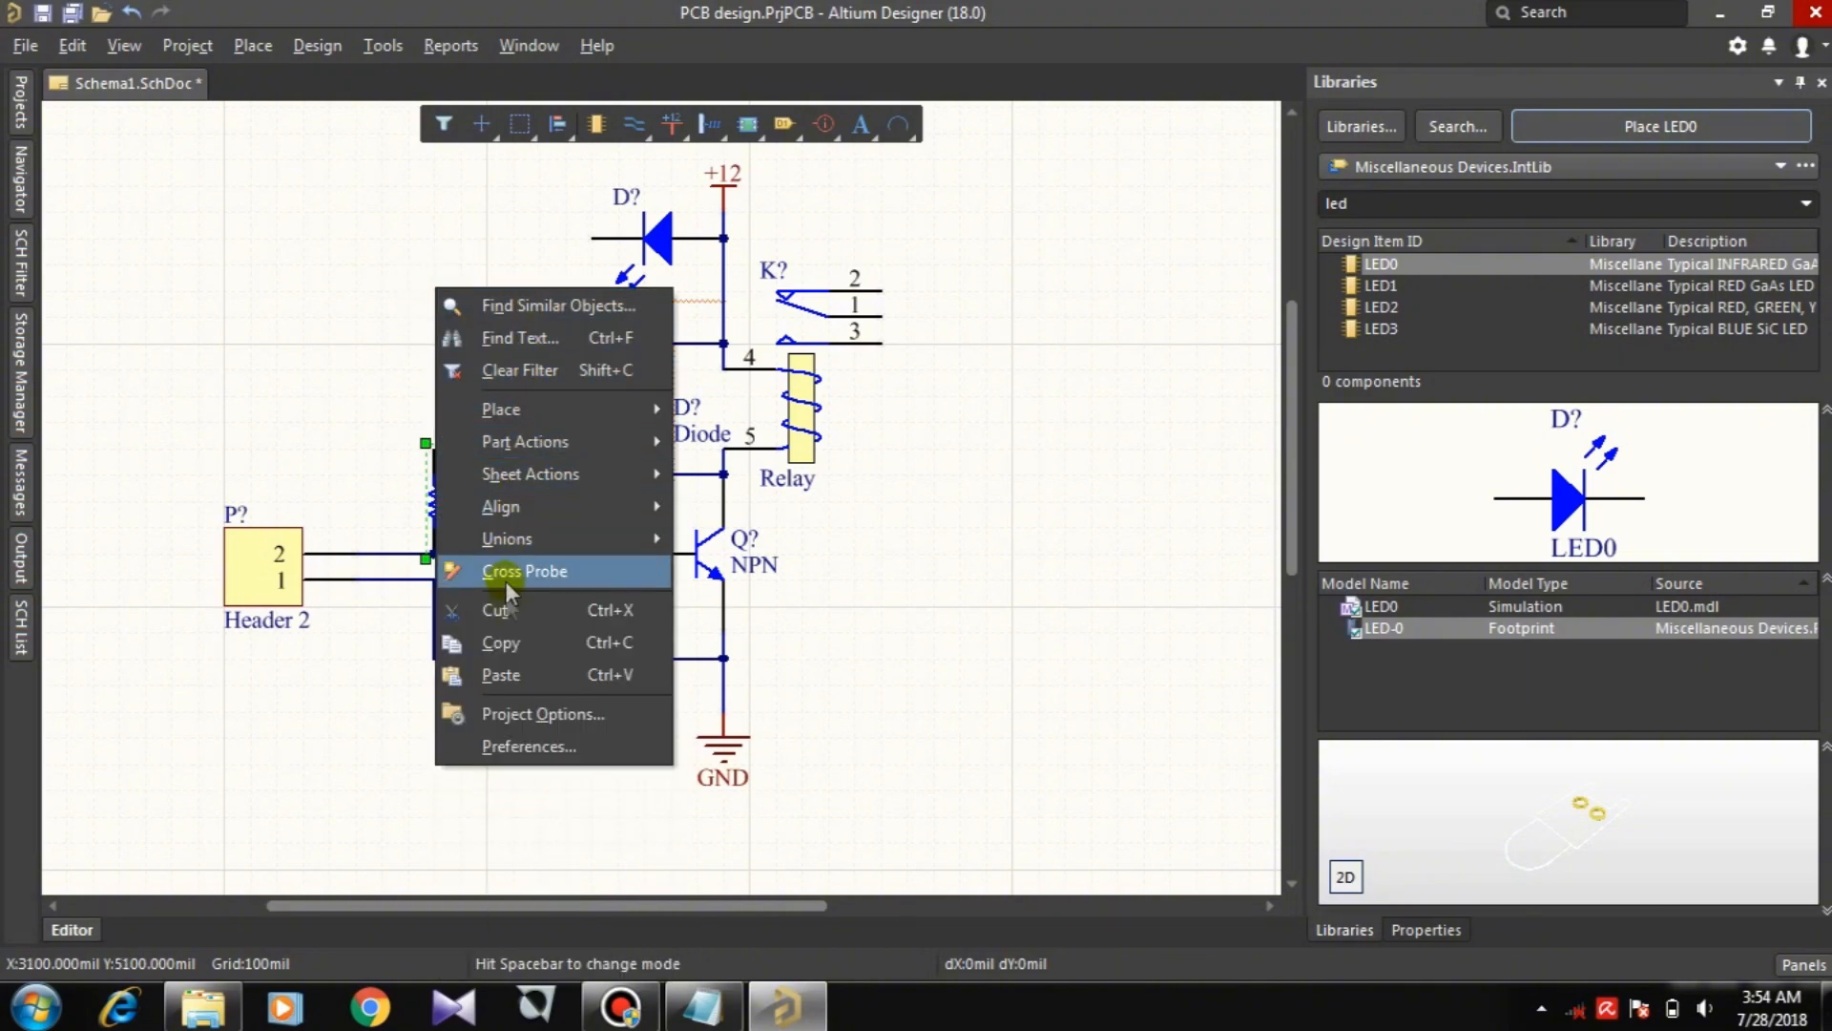
pyautogui.click(512, 670)
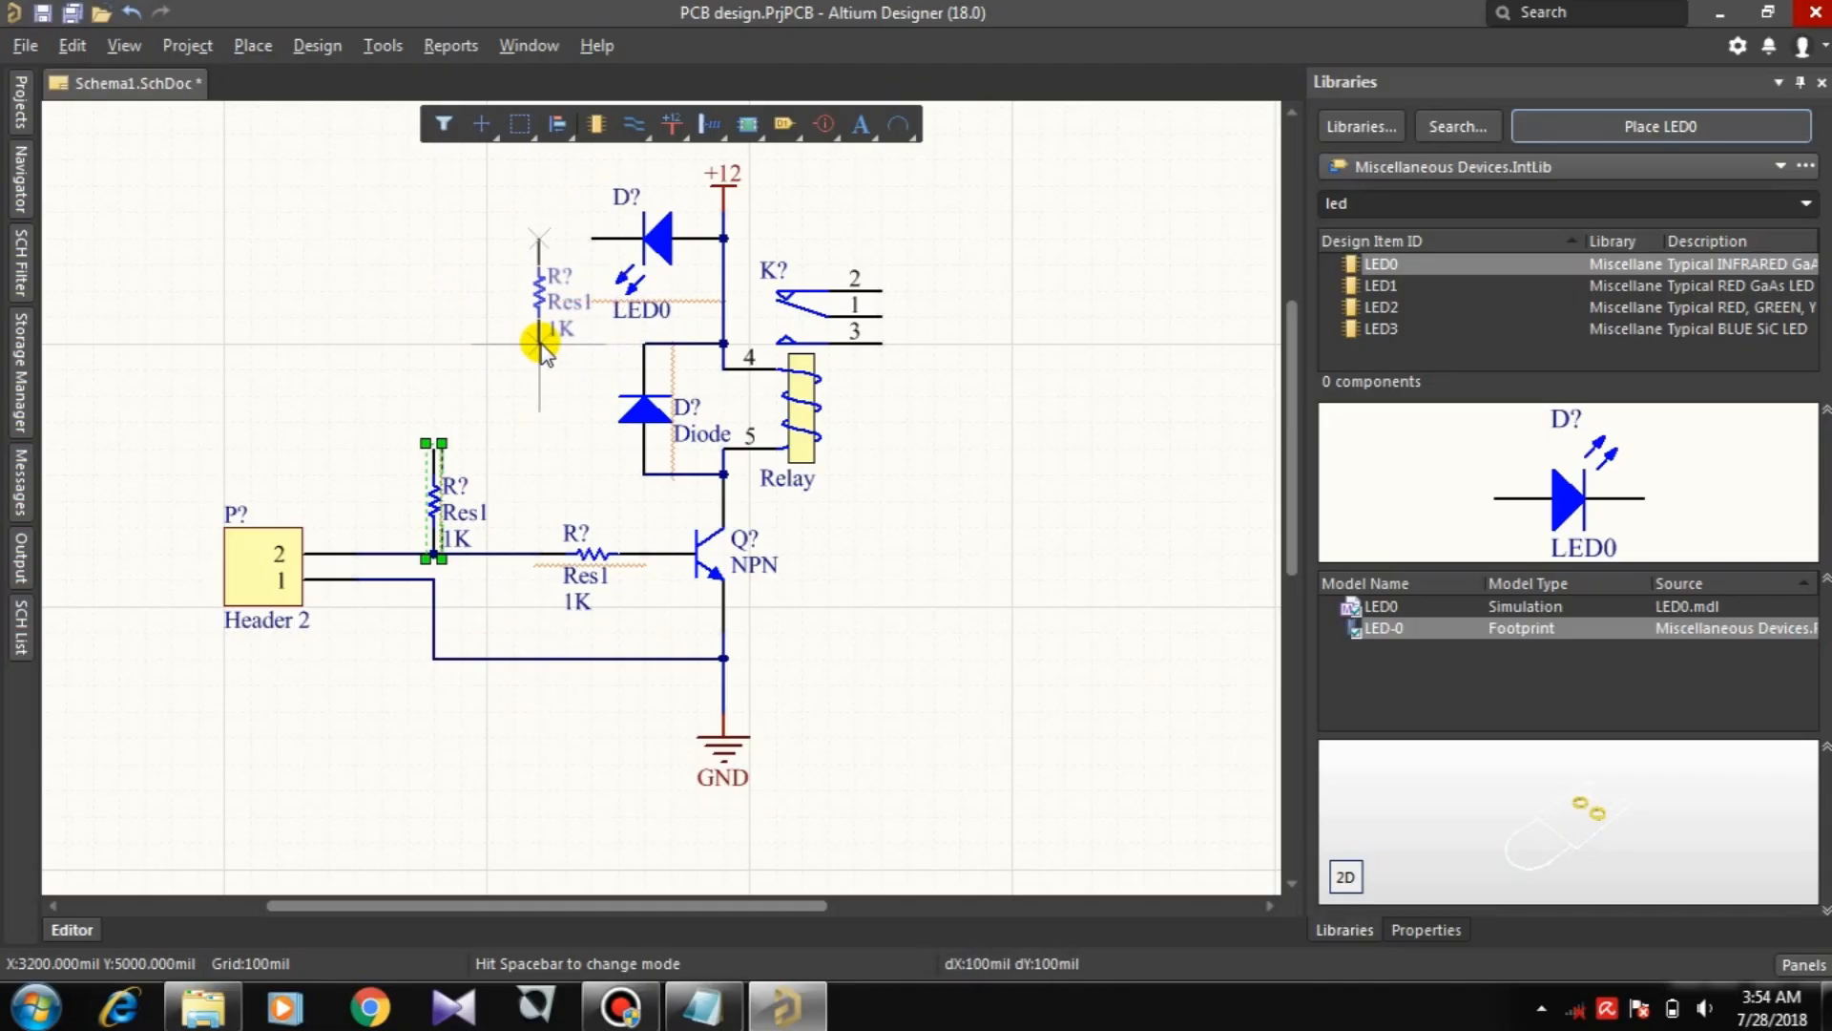
pyautogui.click(542, 341)
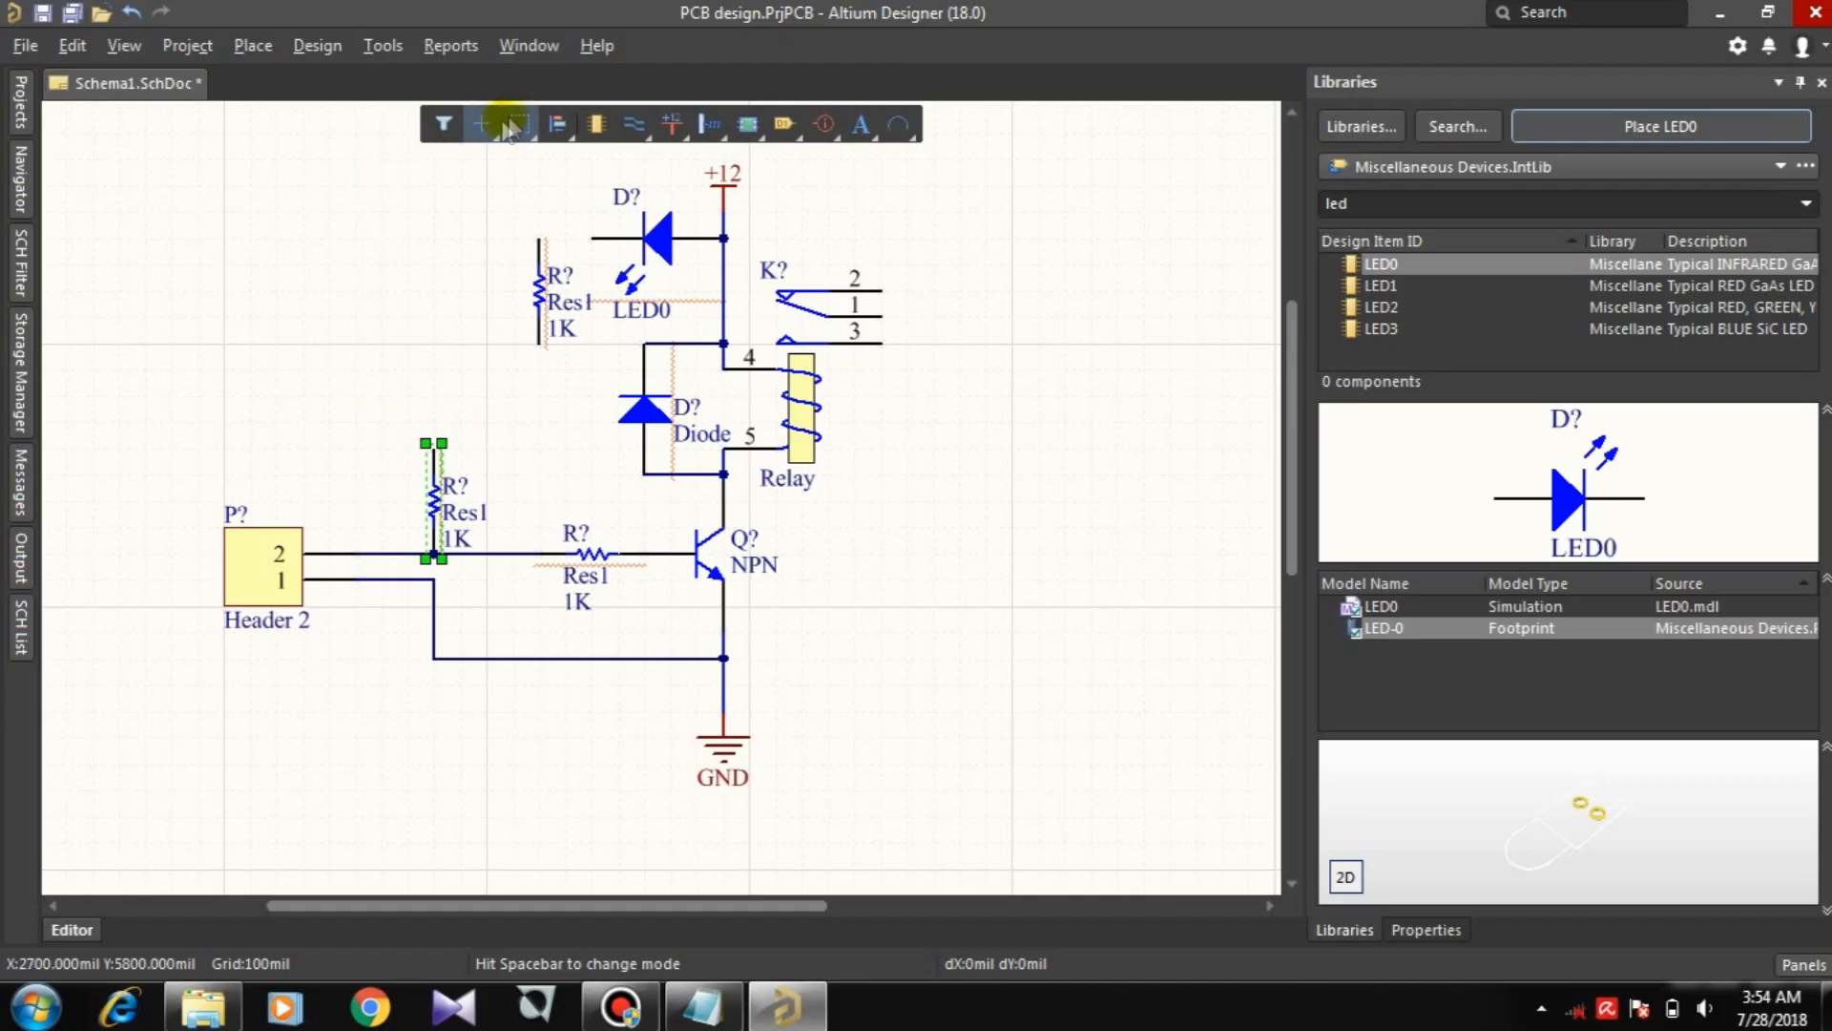
# Step: Wire the upper end of the pasted resistor to LED0's cathode and its lower end to the diode's anode
pyautogui.click(634, 123)
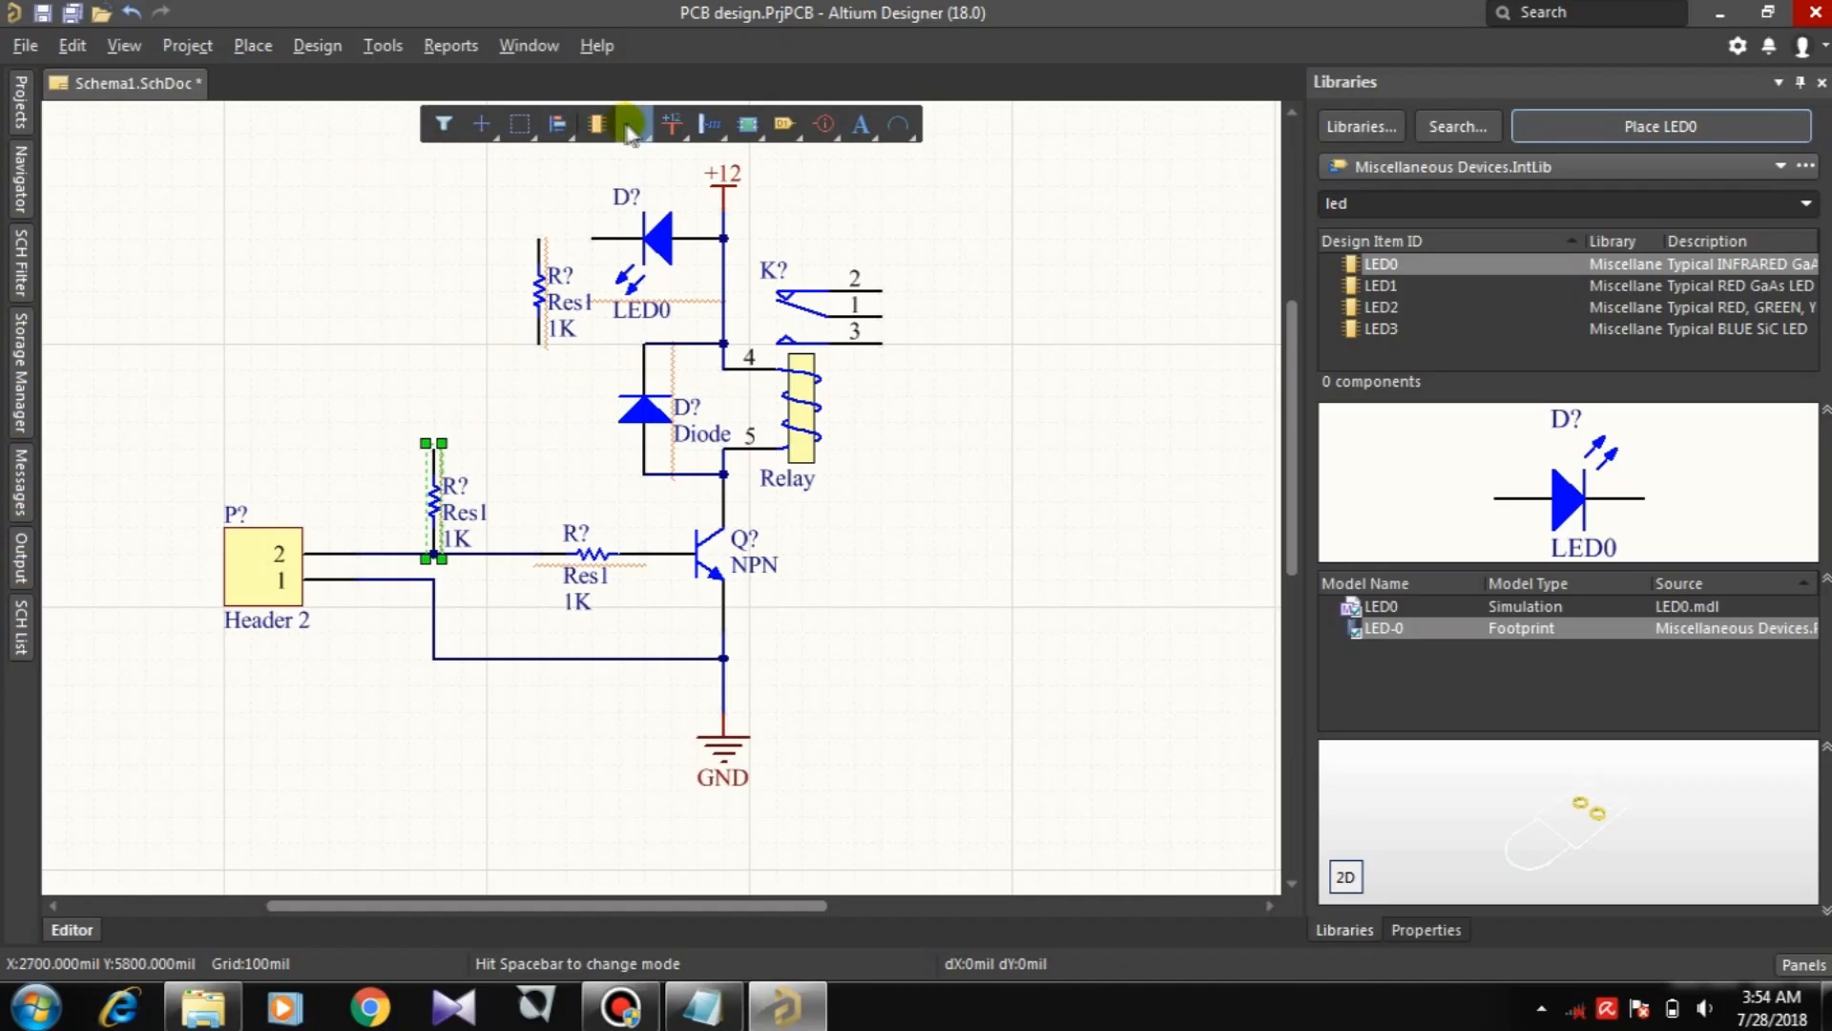
pyautogui.click(540, 246)
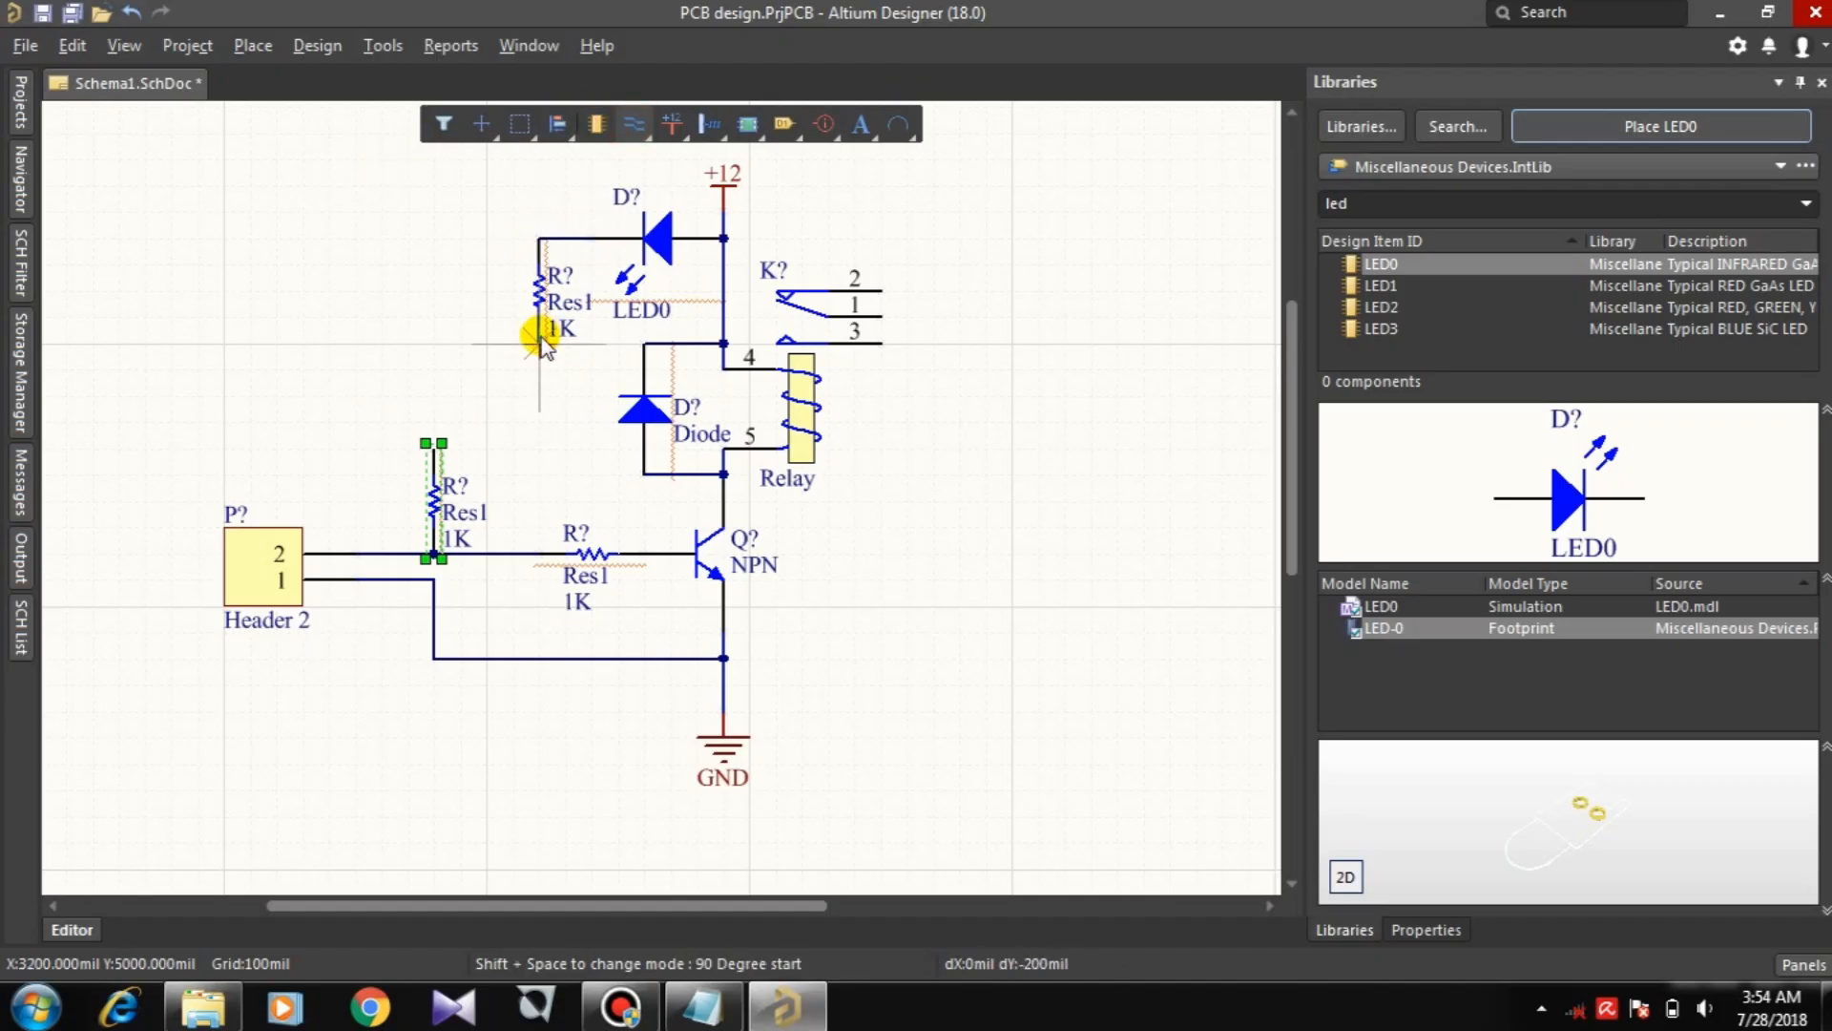
pyautogui.click(539, 344)
pyautogui.click(540, 479)
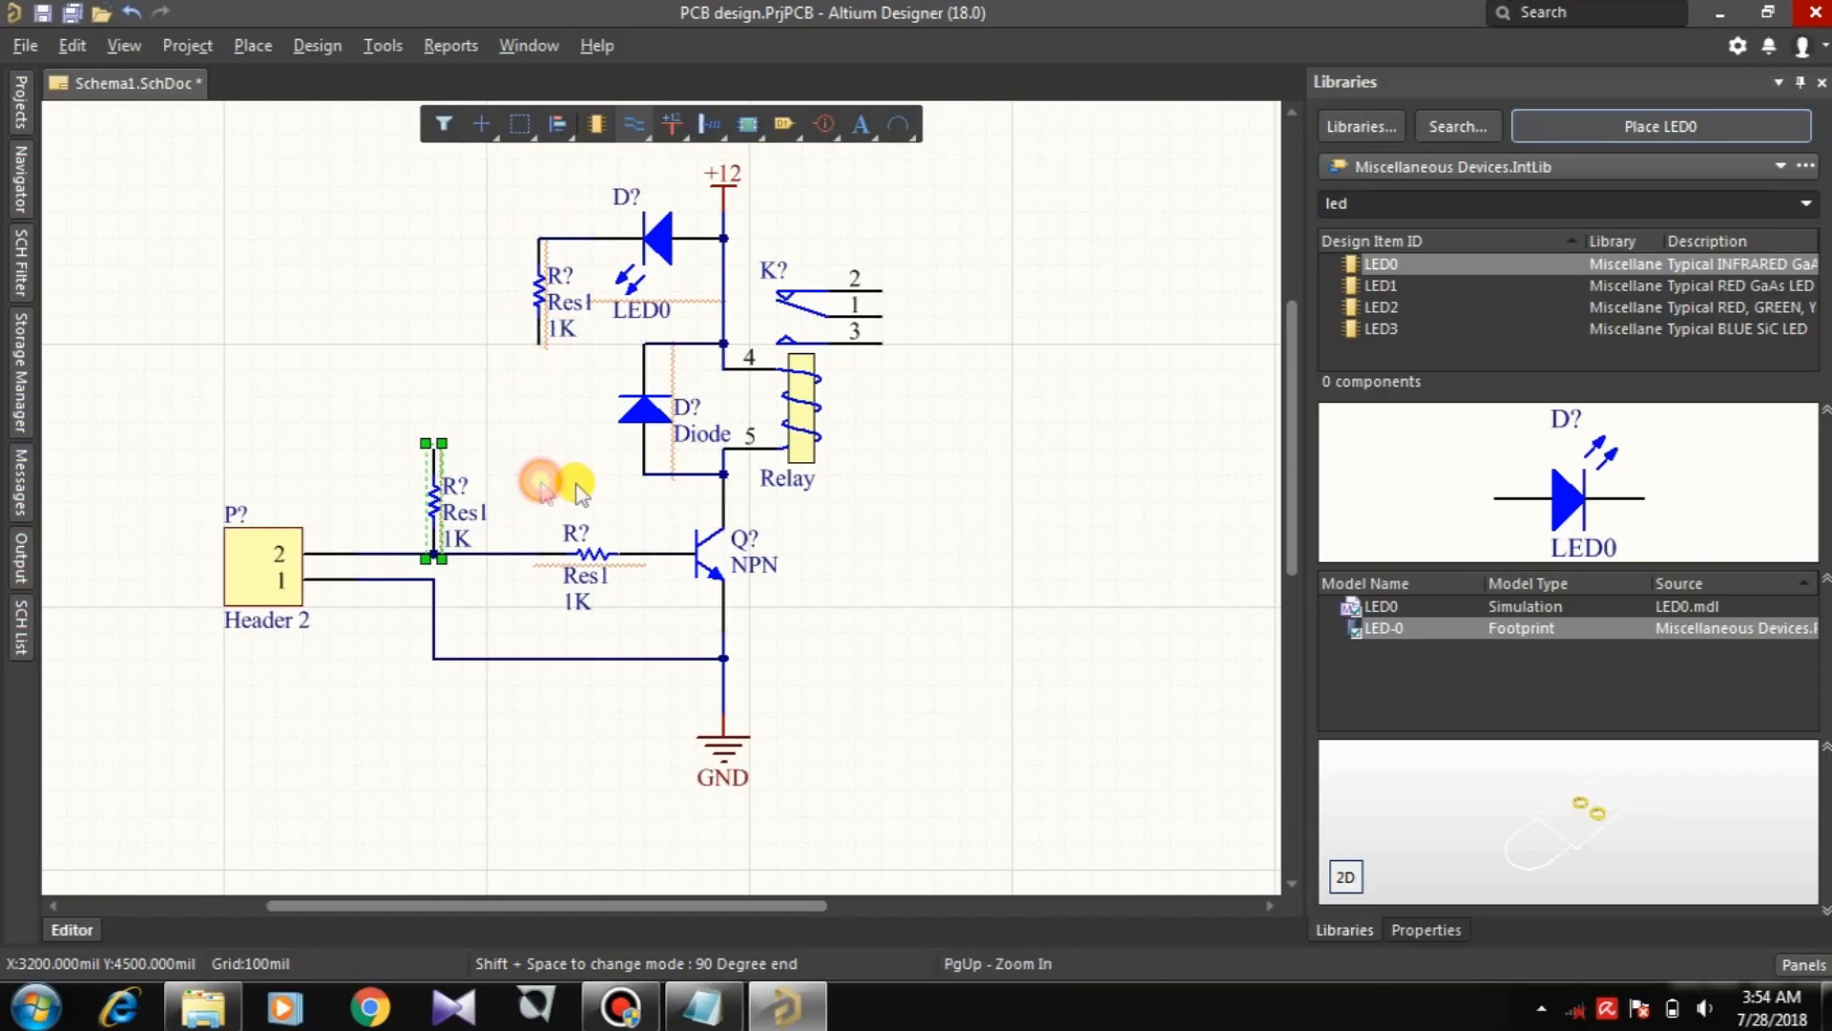
pyautogui.click(645, 474)
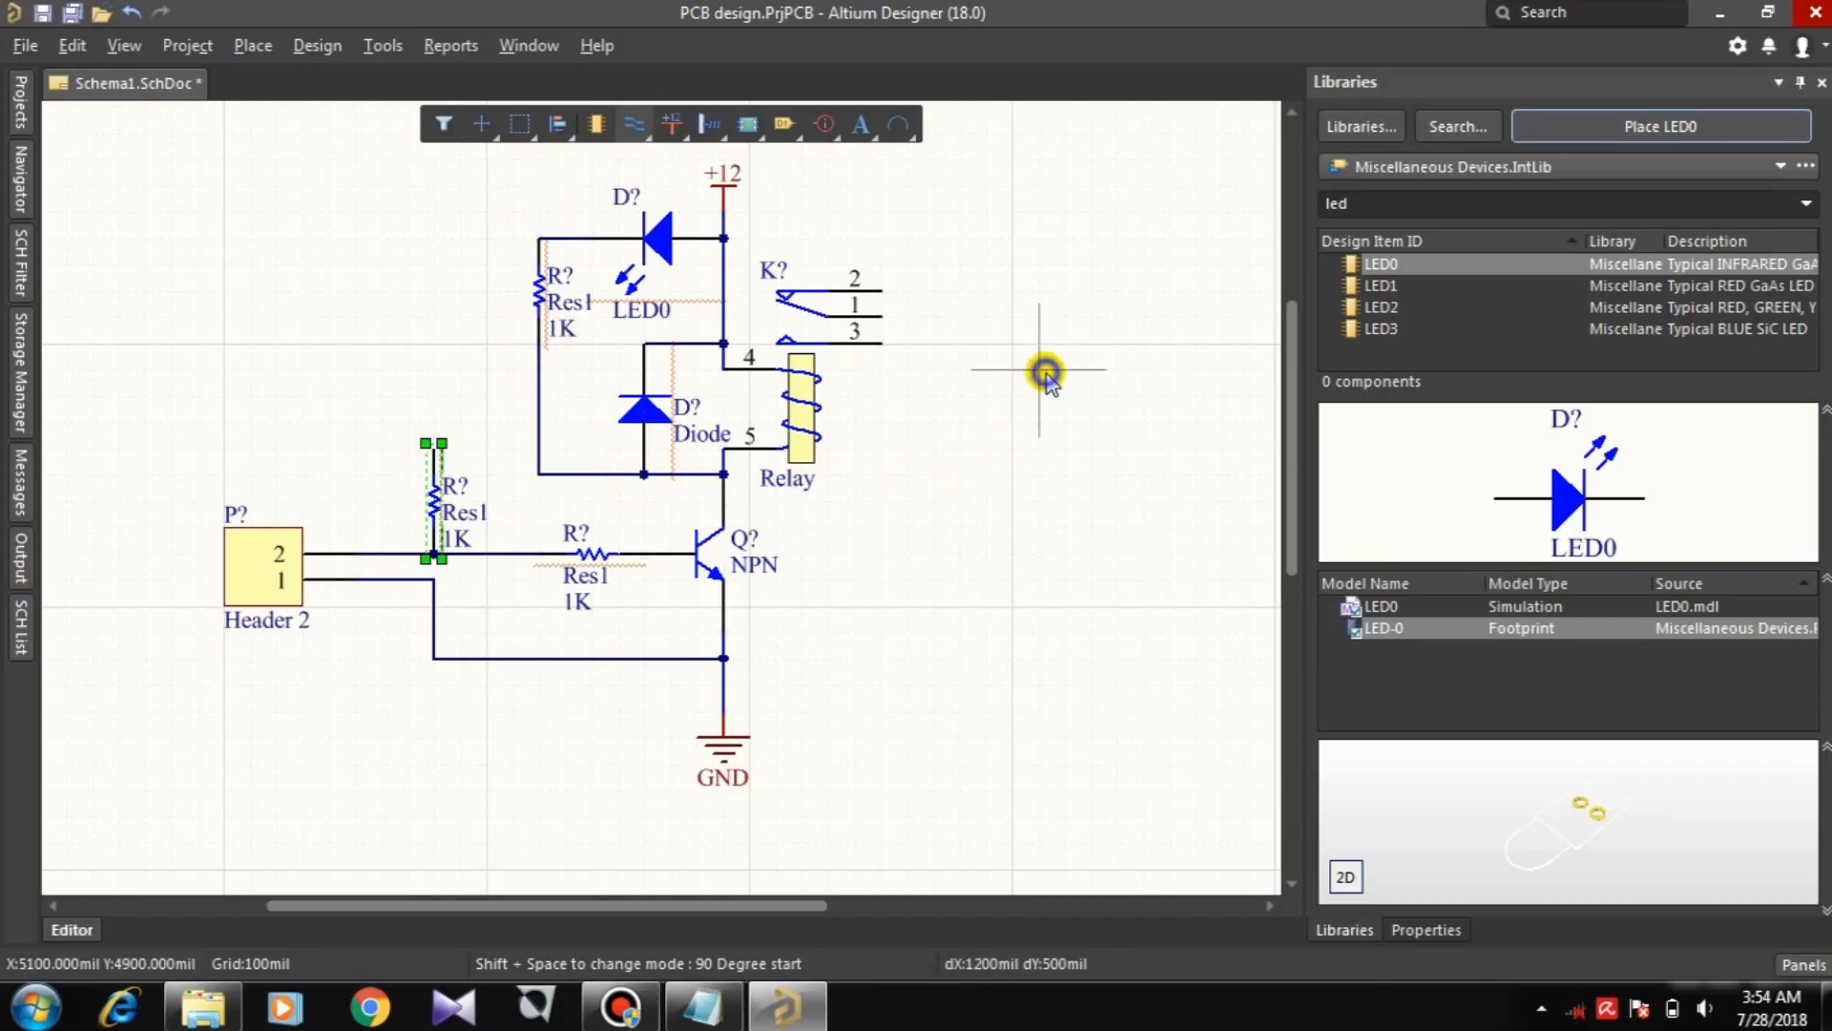
pyautogui.click(648, 482)
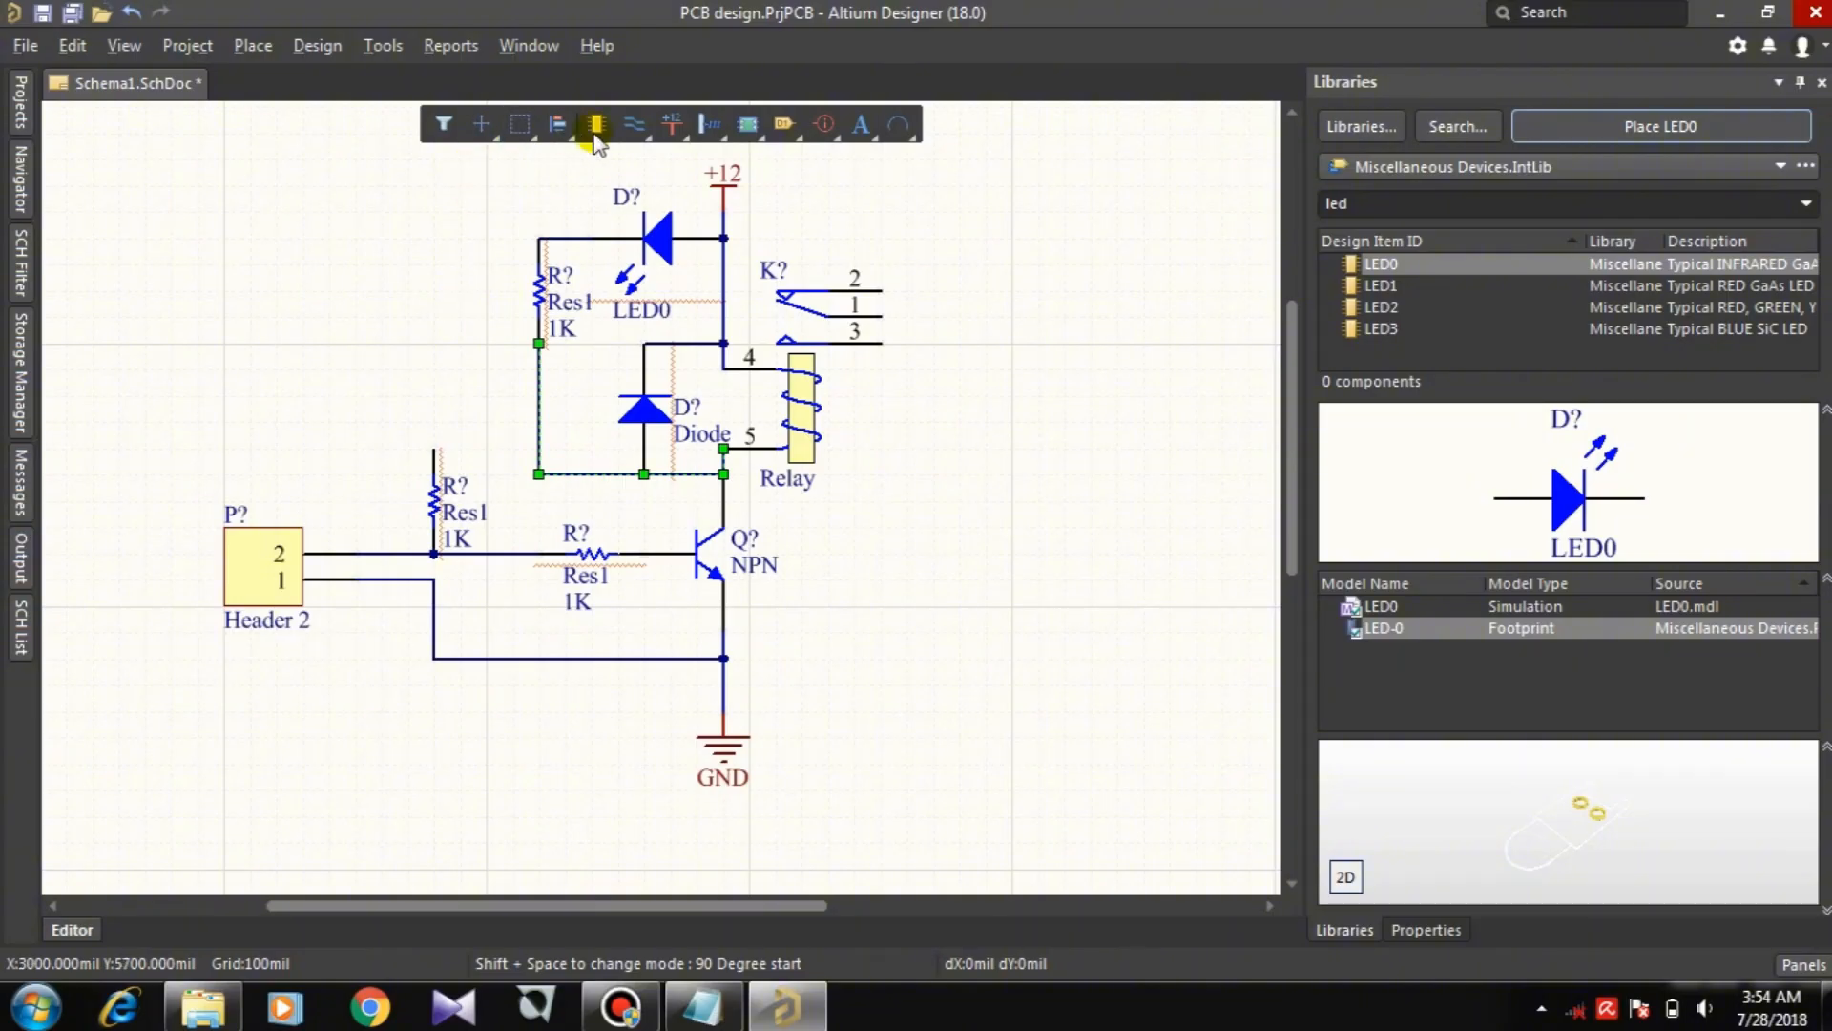
# Step: Wire the upper end of the vertical resistor near the header up and across to the +12 wire
pyautogui.click(627, 127)
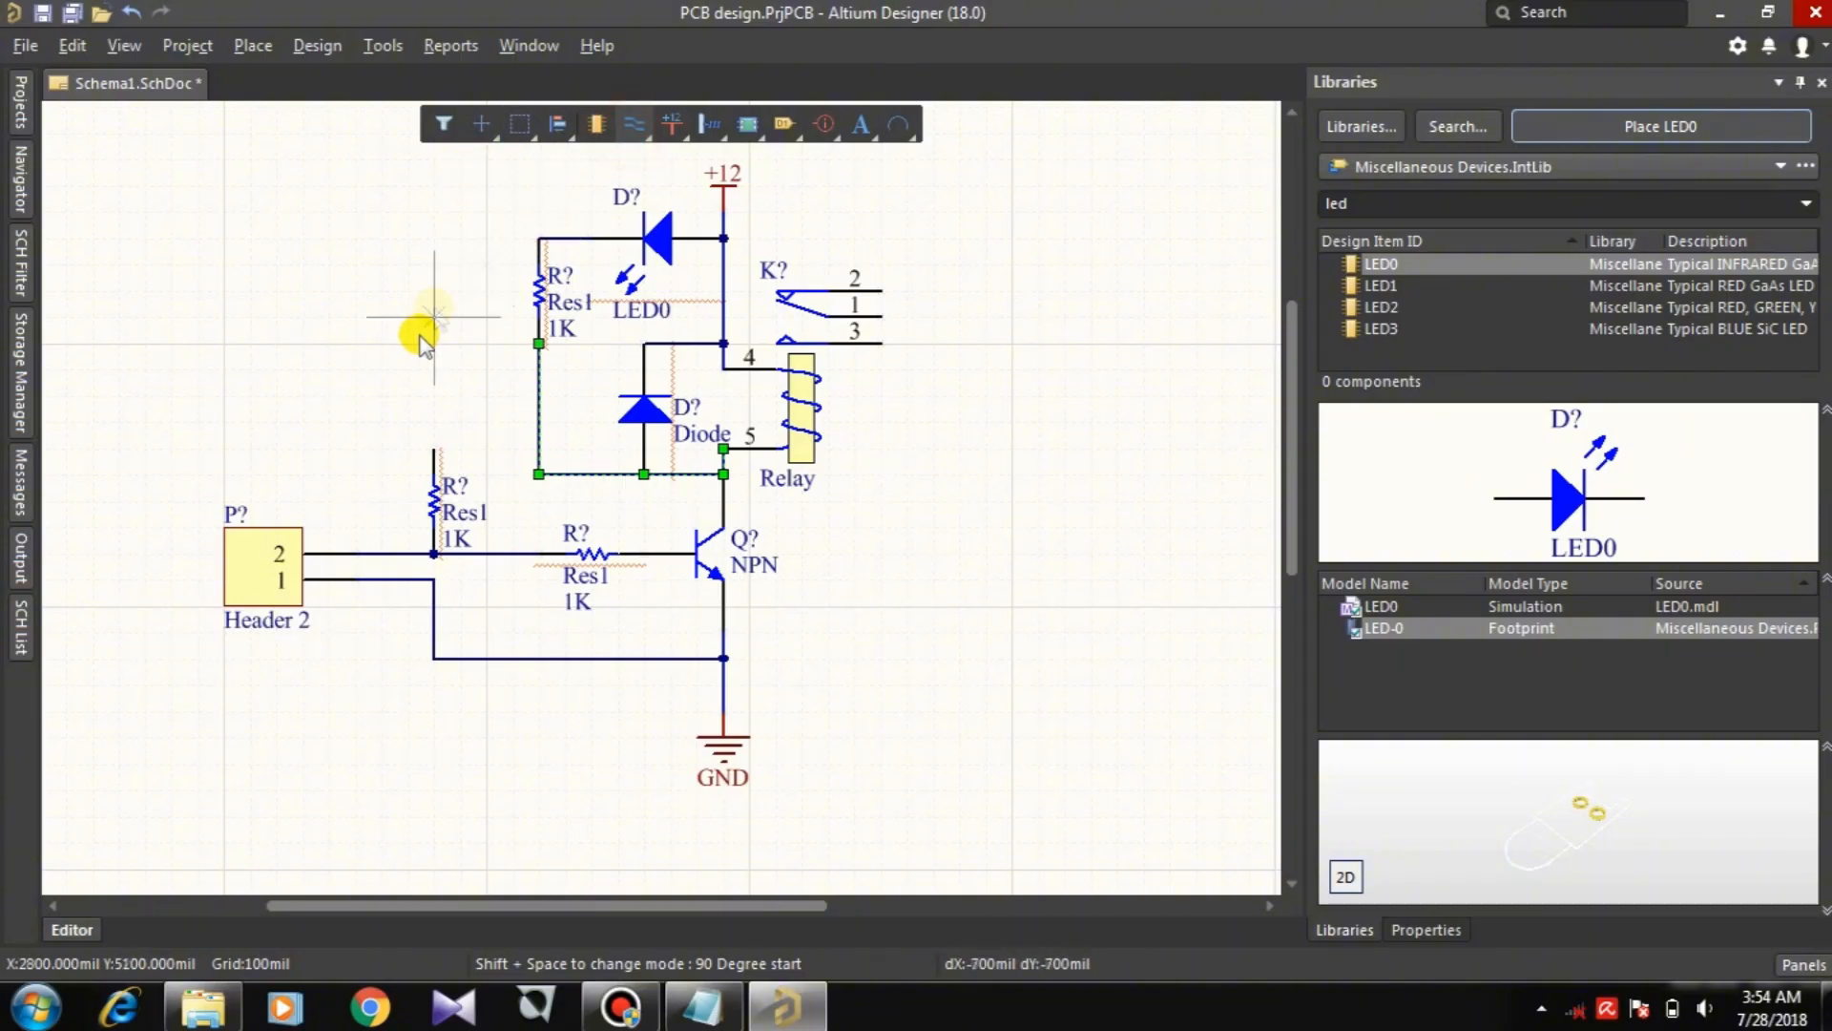
pyautogui.click(434, 446)
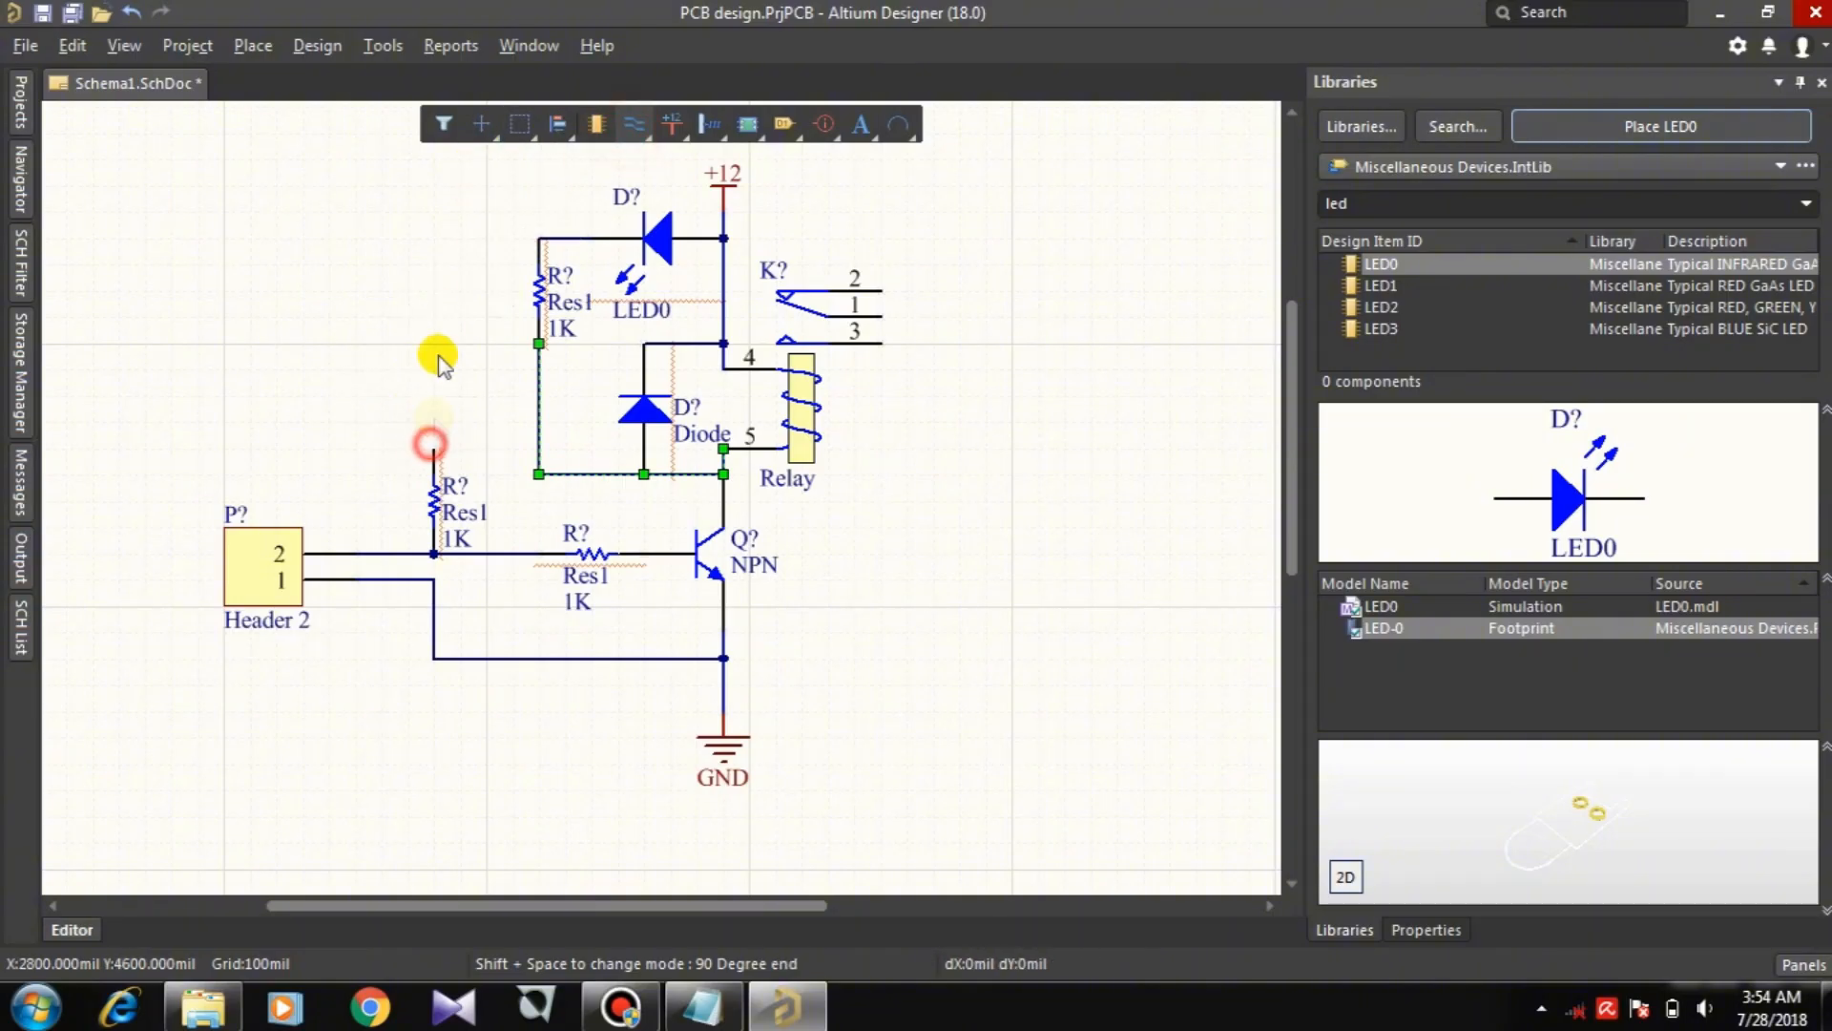
pyautogui.click(434, 211)
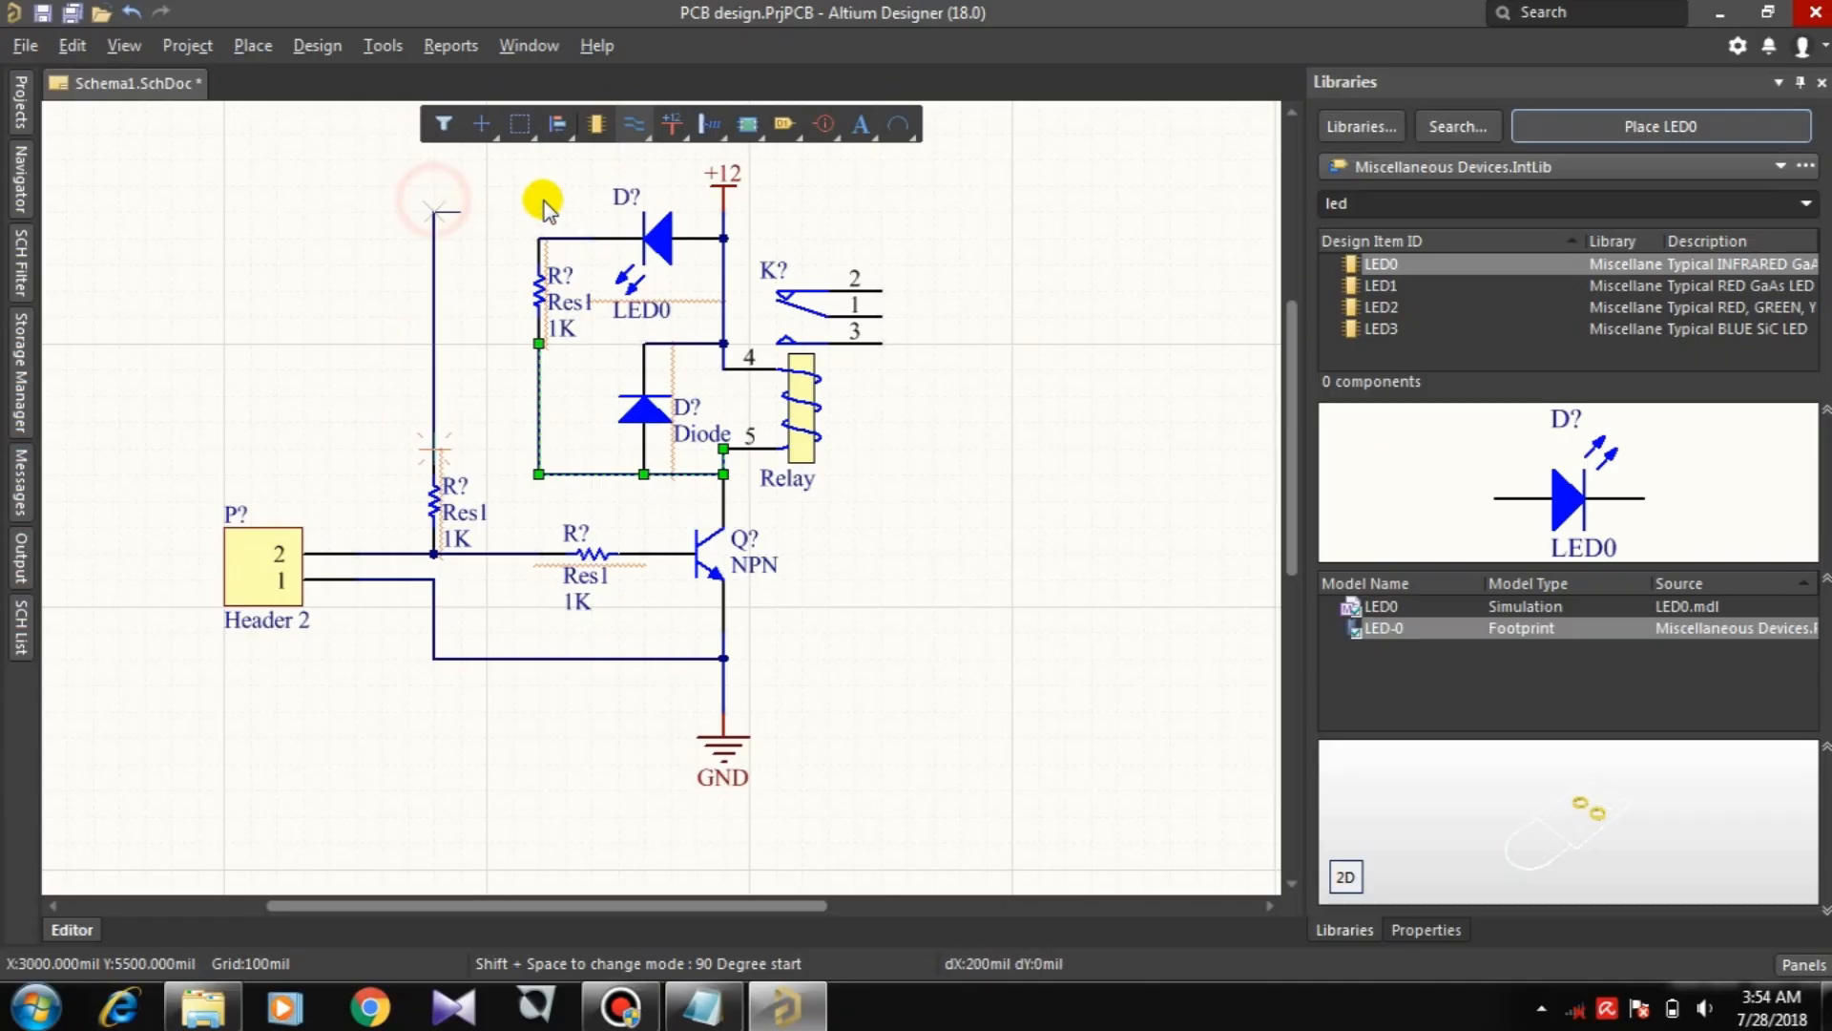
pyautogui.click(723, 210)
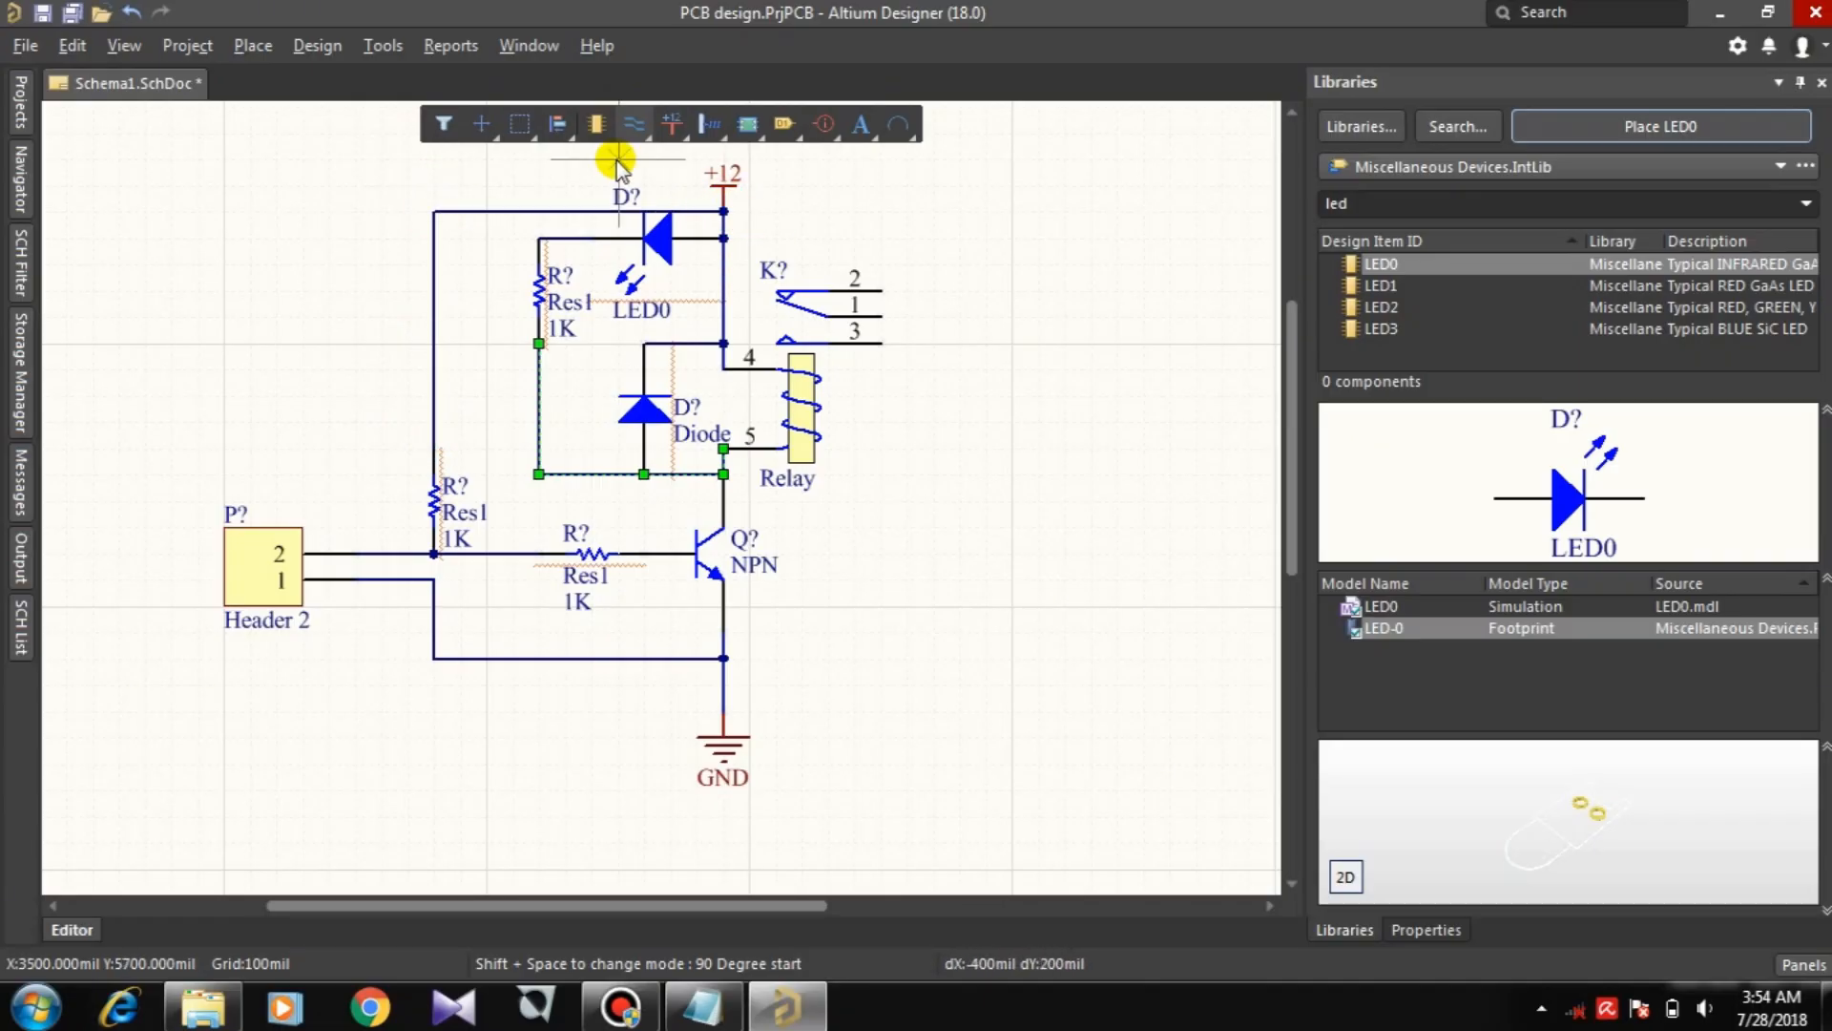
pyautogui.click(638, 127)
pyautogui.rightClick(869, 234)
pyautogui.rightClick(868, 234)
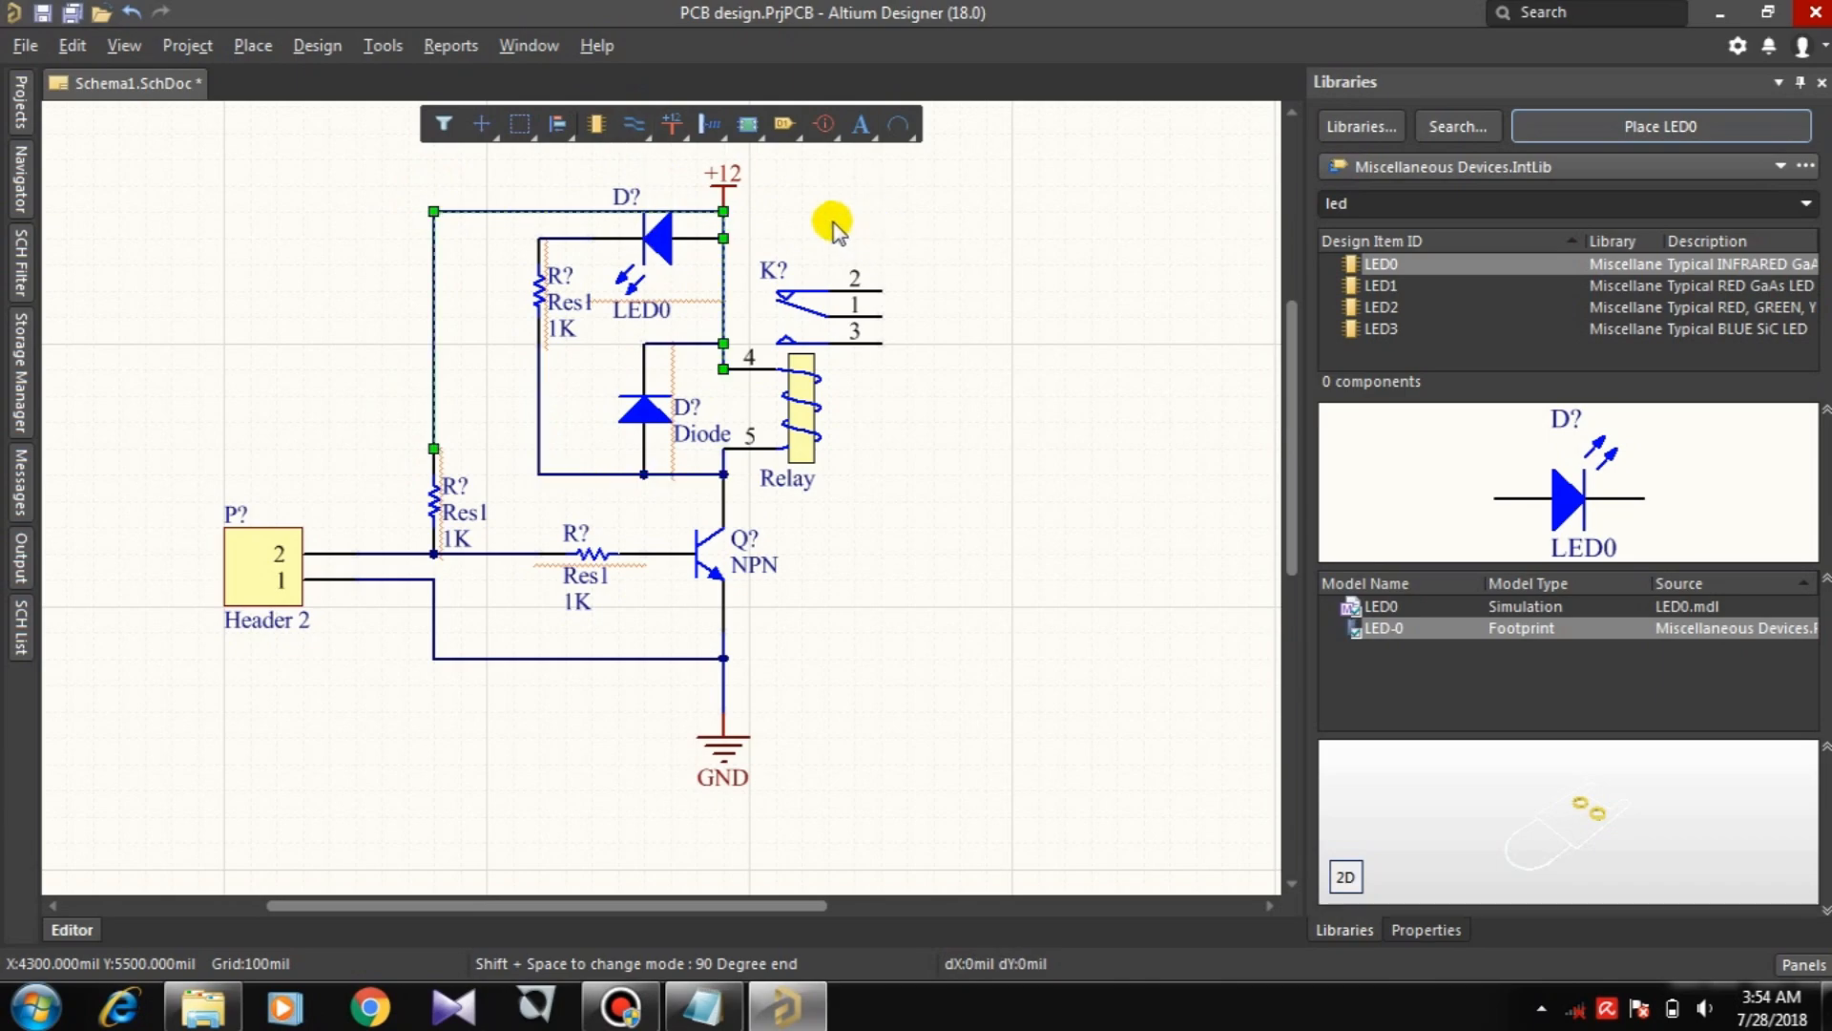
pyautogui.click(1076, 363)
# Step: Raise the +12 power port and its attached wire by about 300 mil above LED0
pyautogui.scroll(2, 1121, 369)
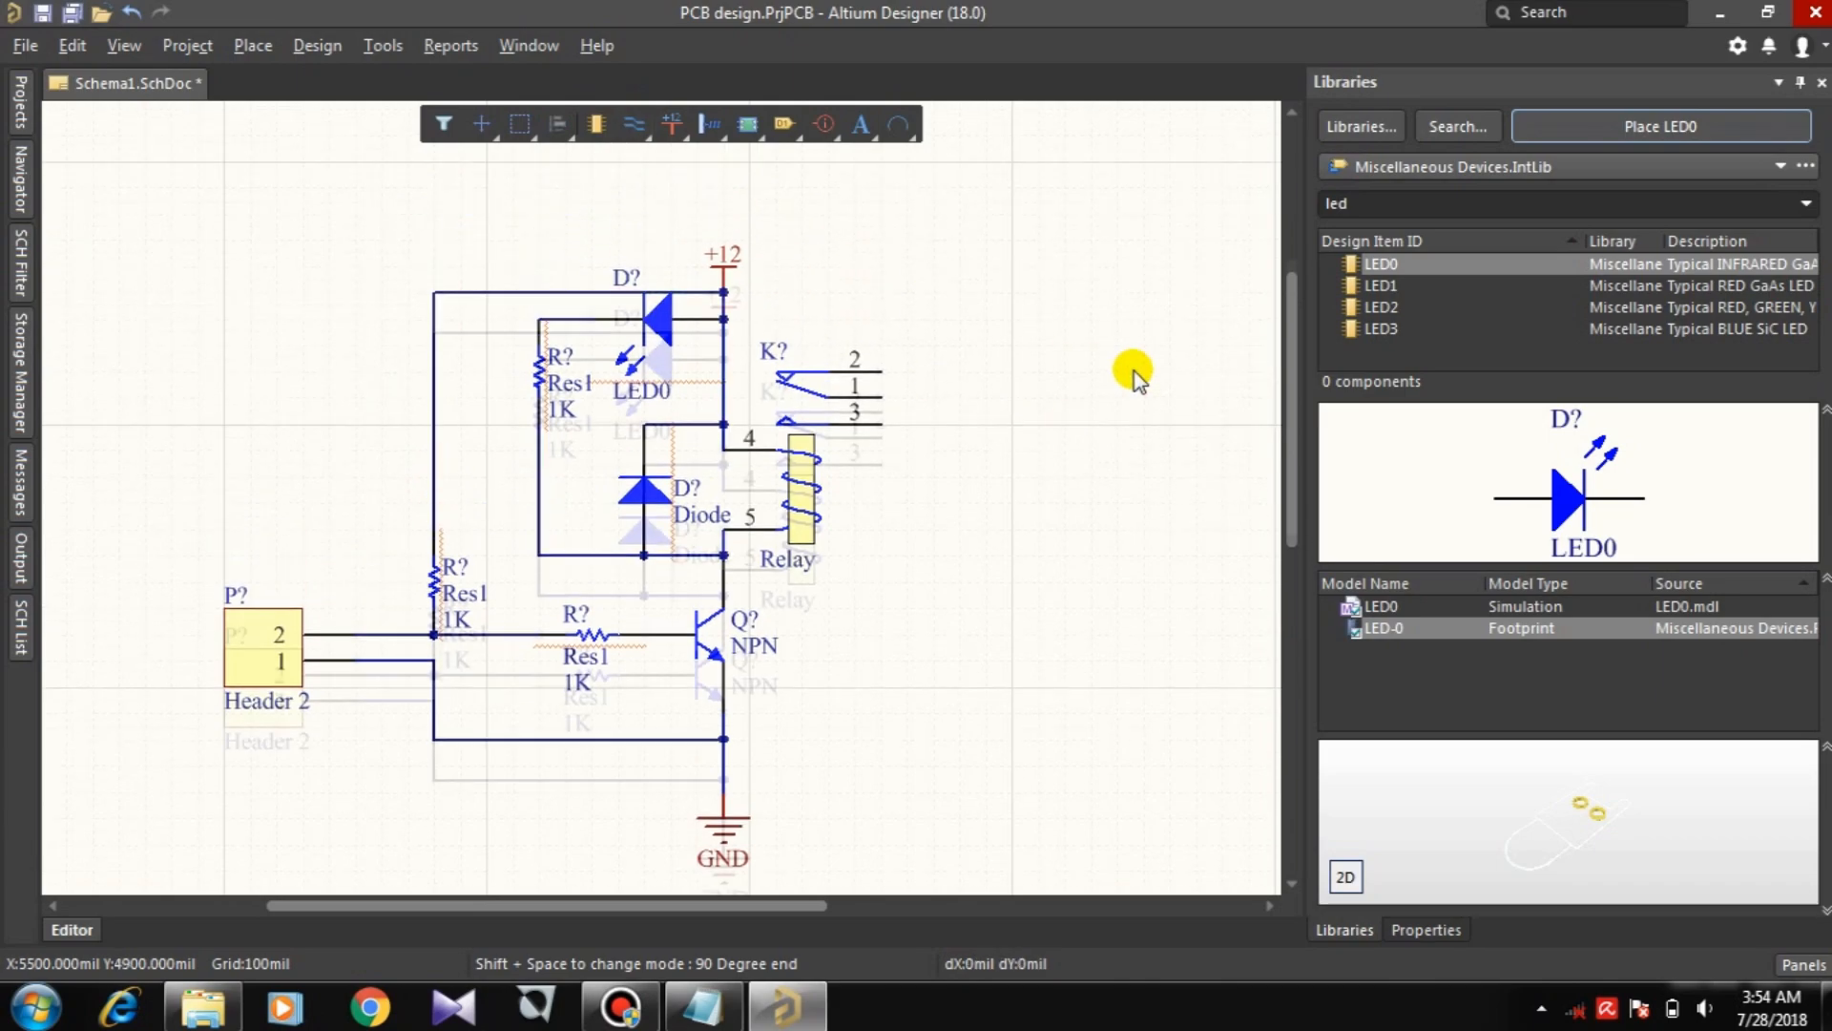
pyautogui.moveTo(726, 360); pyautogui.dragTo(725, 279)
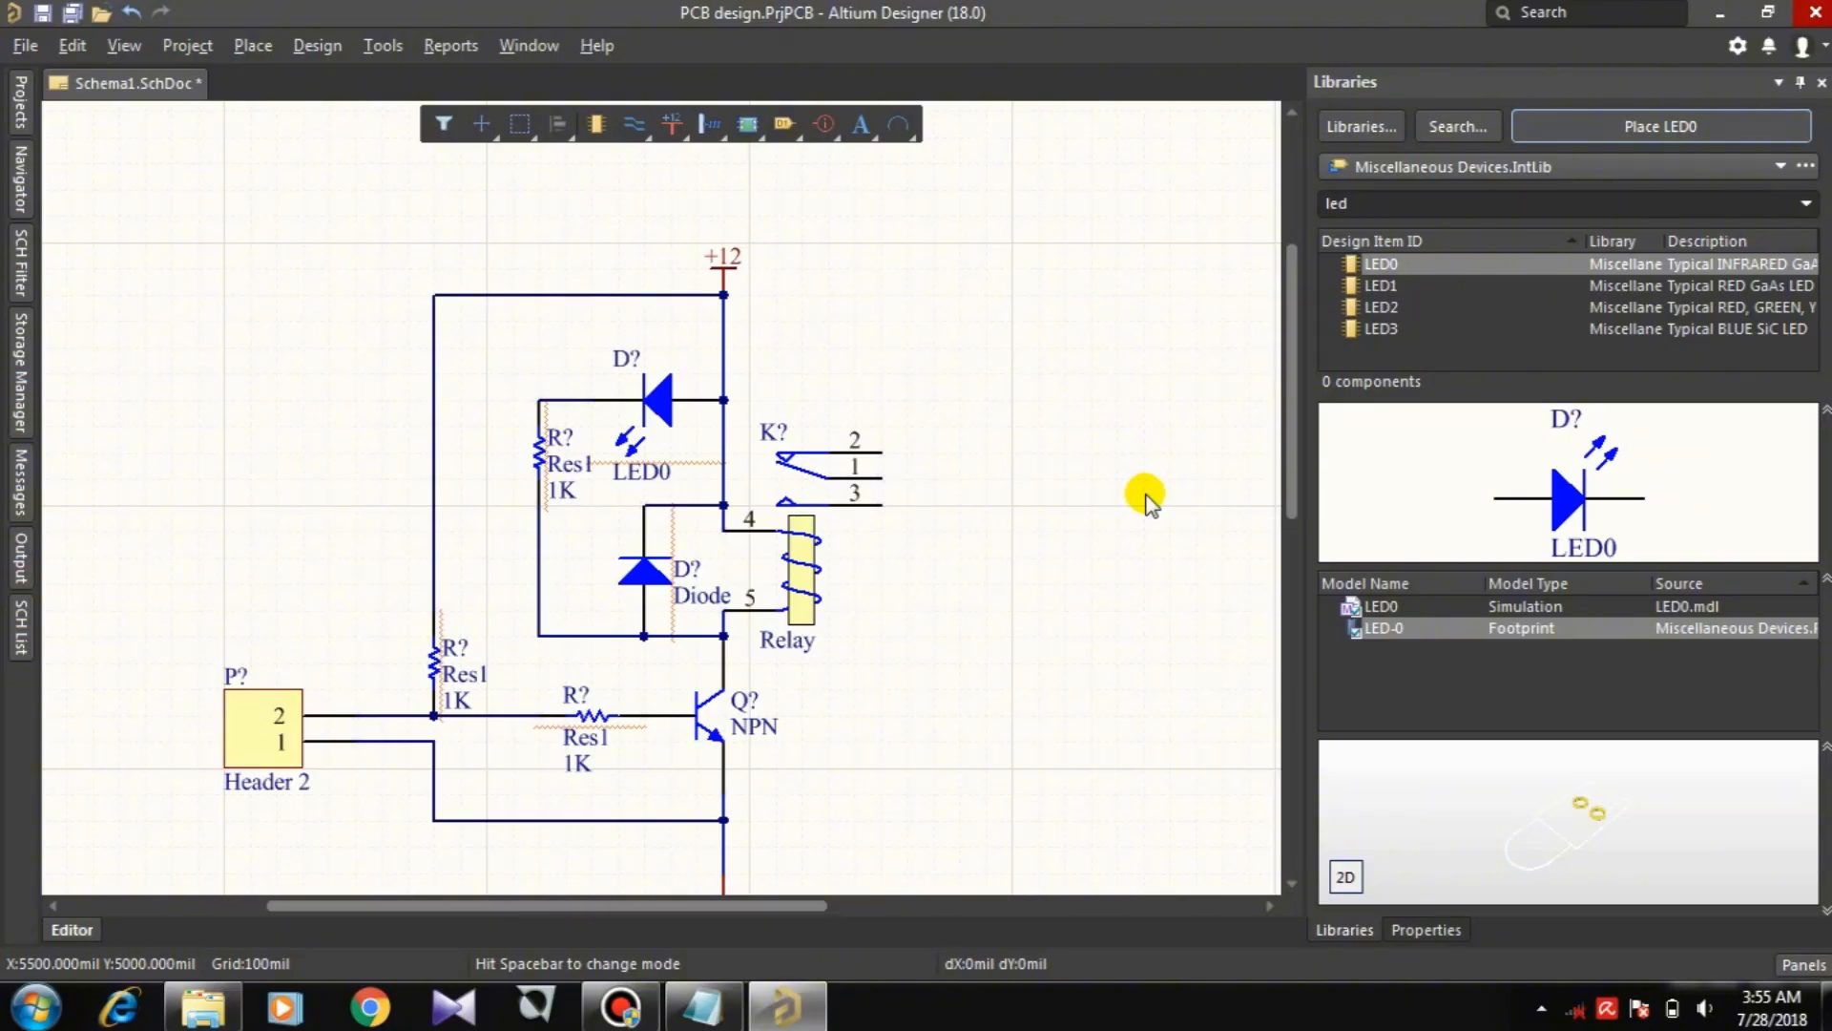
pyautogui.moveTo(1292, 468); pyautogui.dragTo(1292, 494)
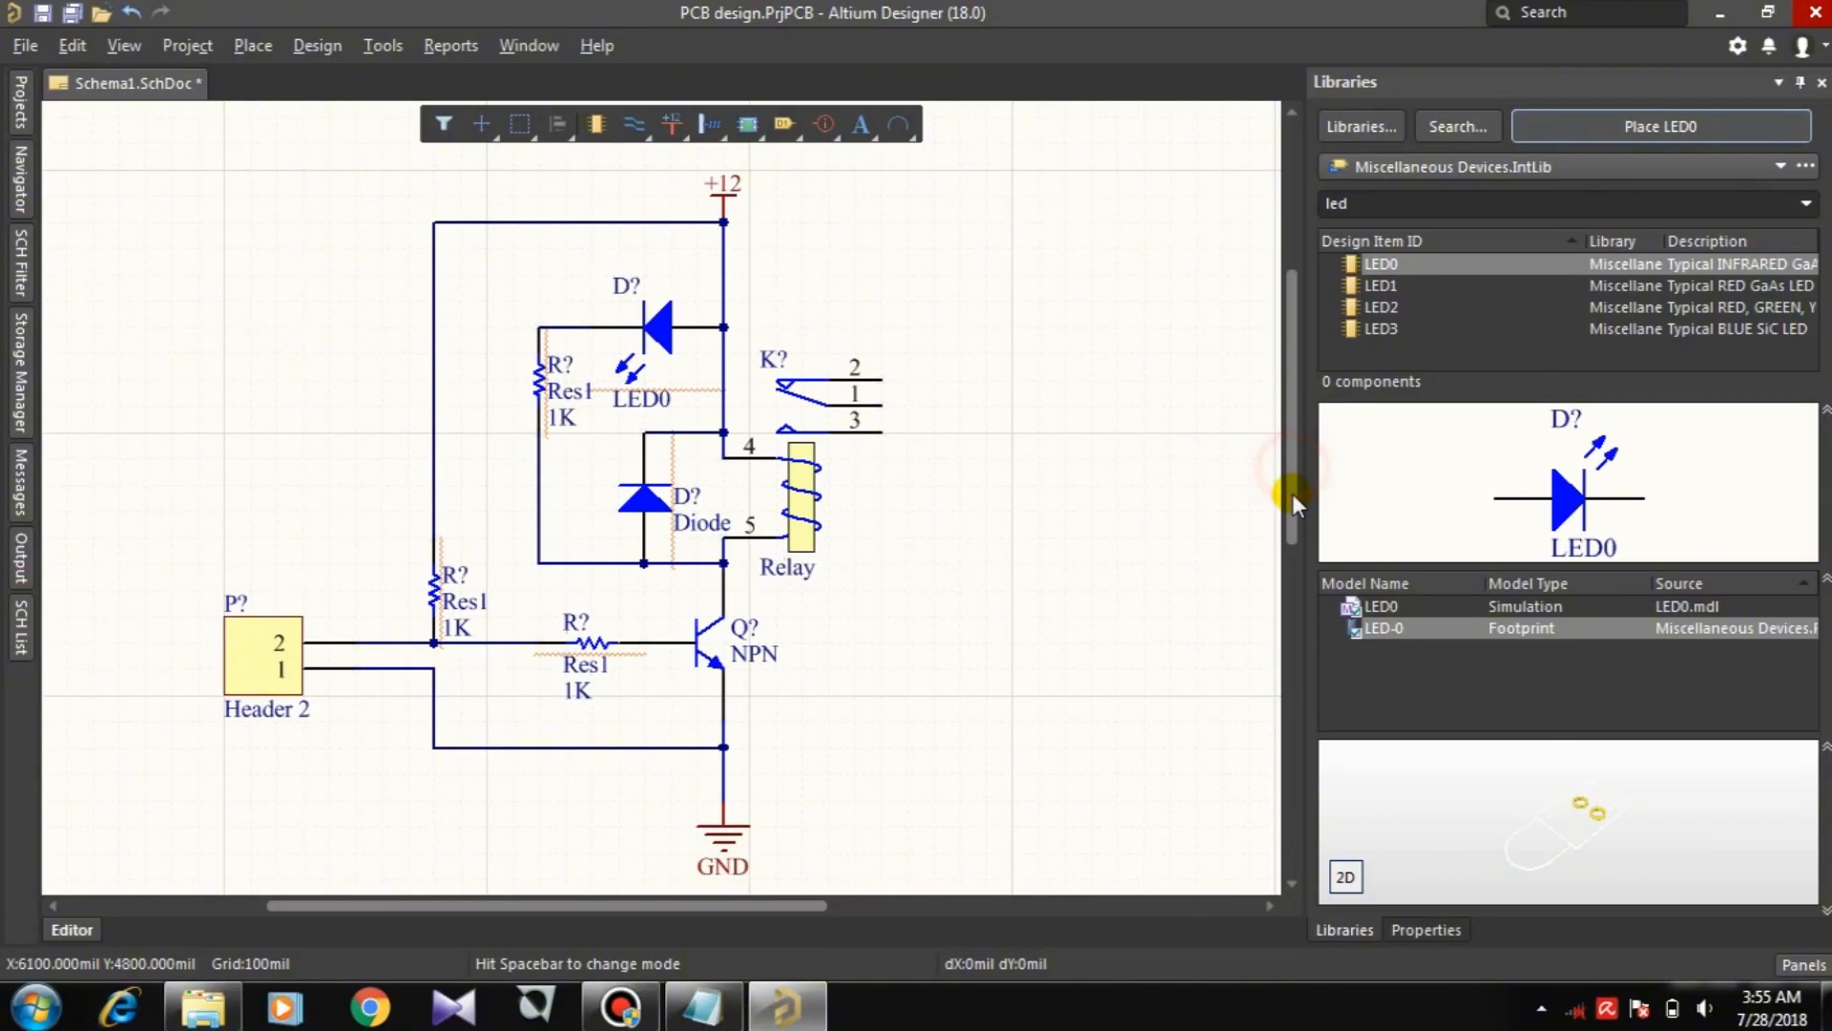
# Step: Delete the +12 wire leading to the resistor near the header and draw a straight wire from +12 down to relay pin 4
pyautogui.click(602, 222)
pyautogui.press('Delete')
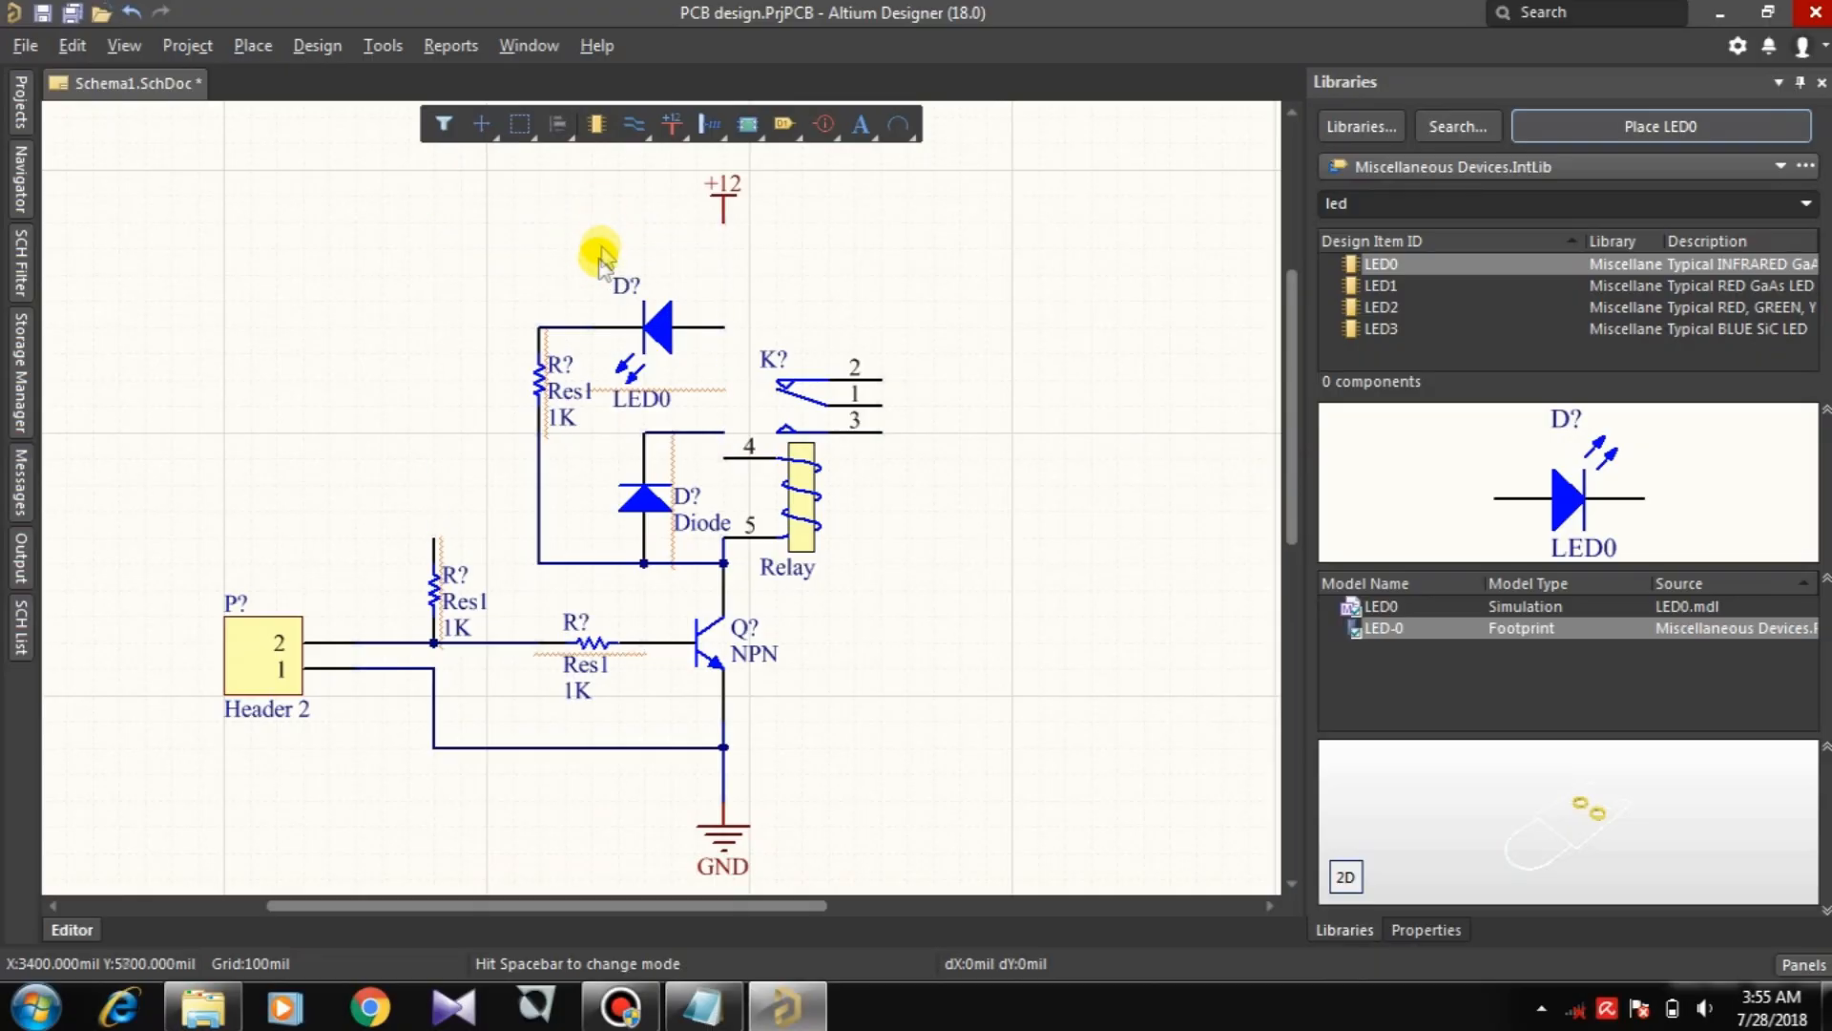
pyautogui.click(626, 131)
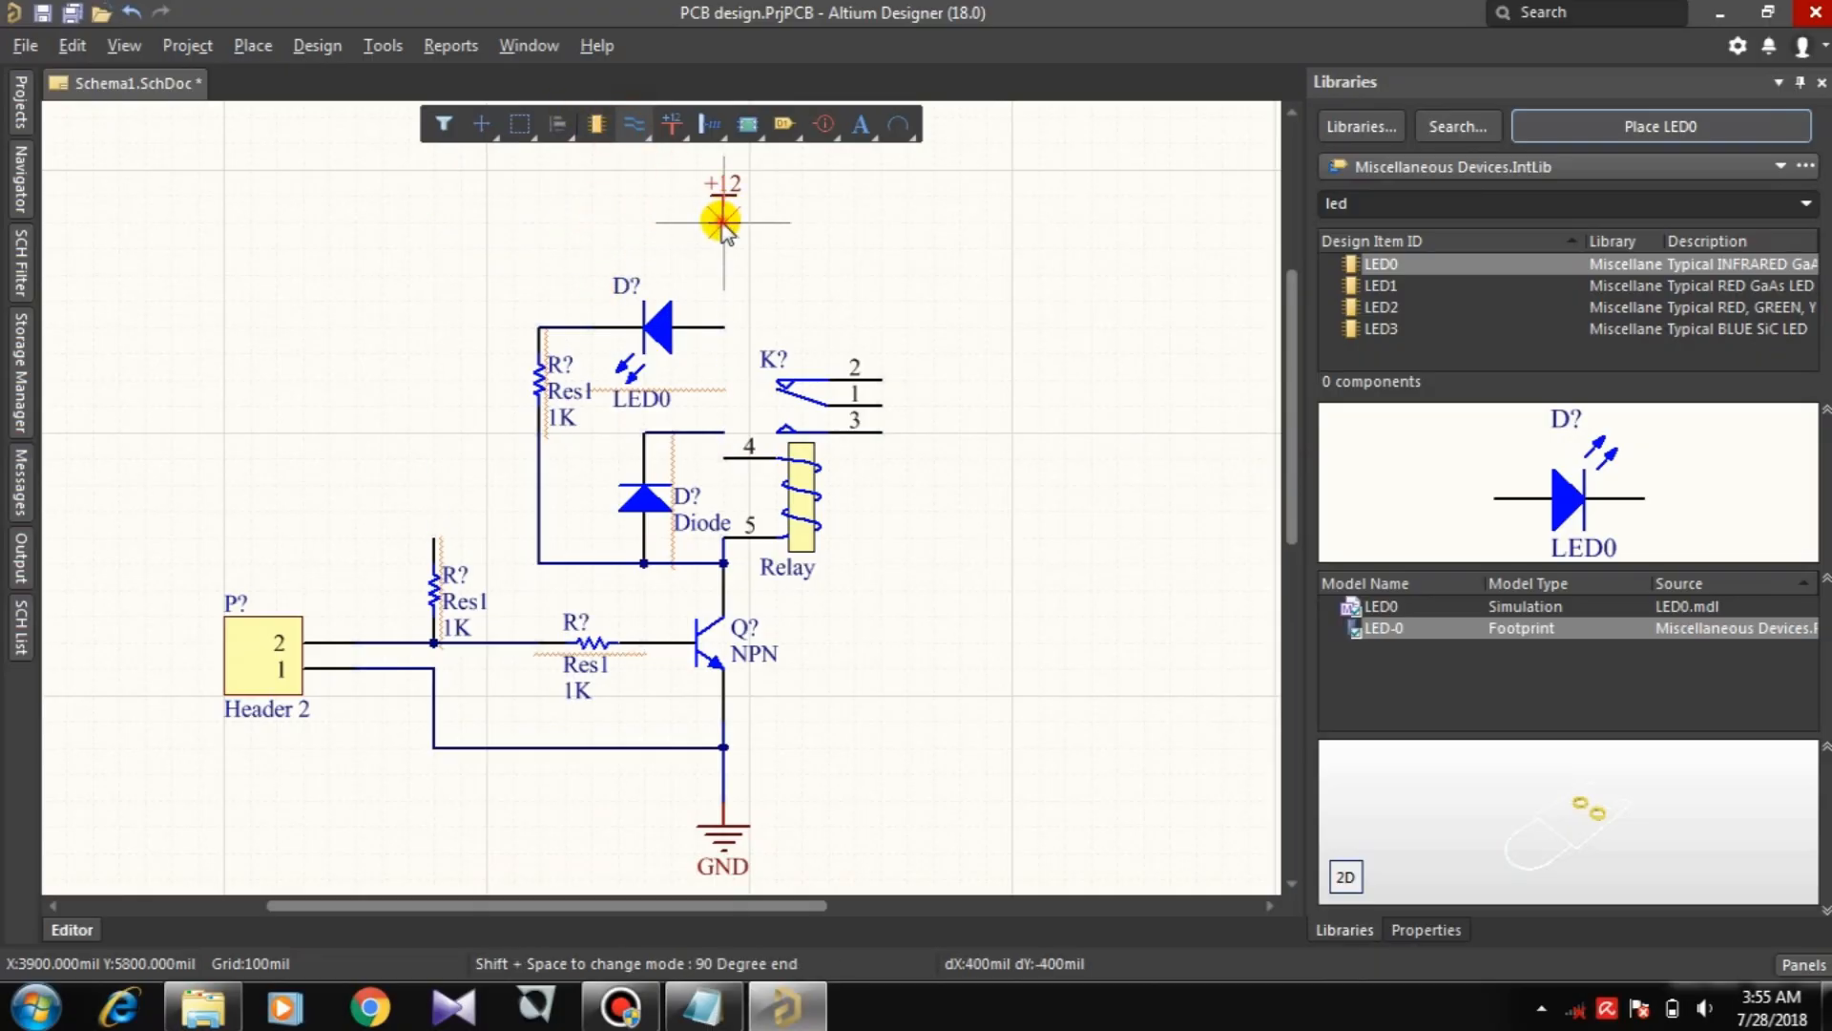
pyautogui.rightClick(727, 456)
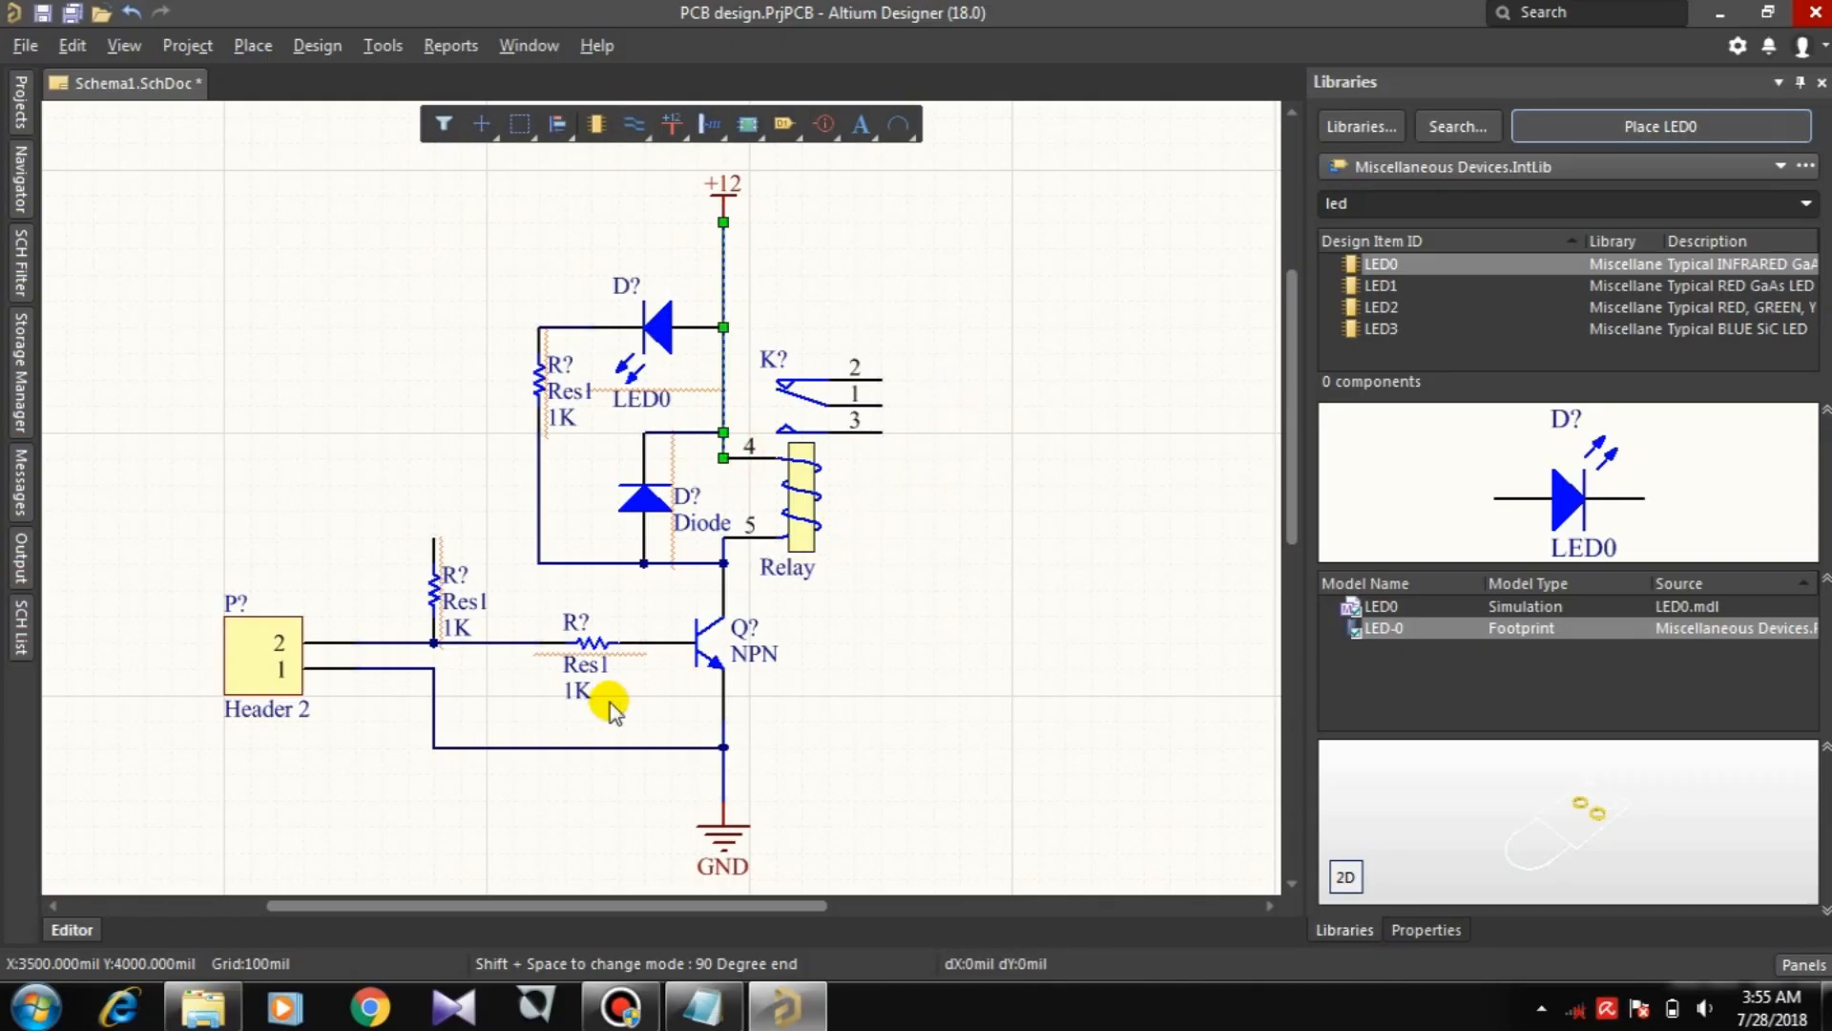
# Step: Move the vertical resistor near the header below the base line so it stands between that line and the ground wire
pyautogui.moveTo(431, 594); pyautogui.dragTo(461, 620)
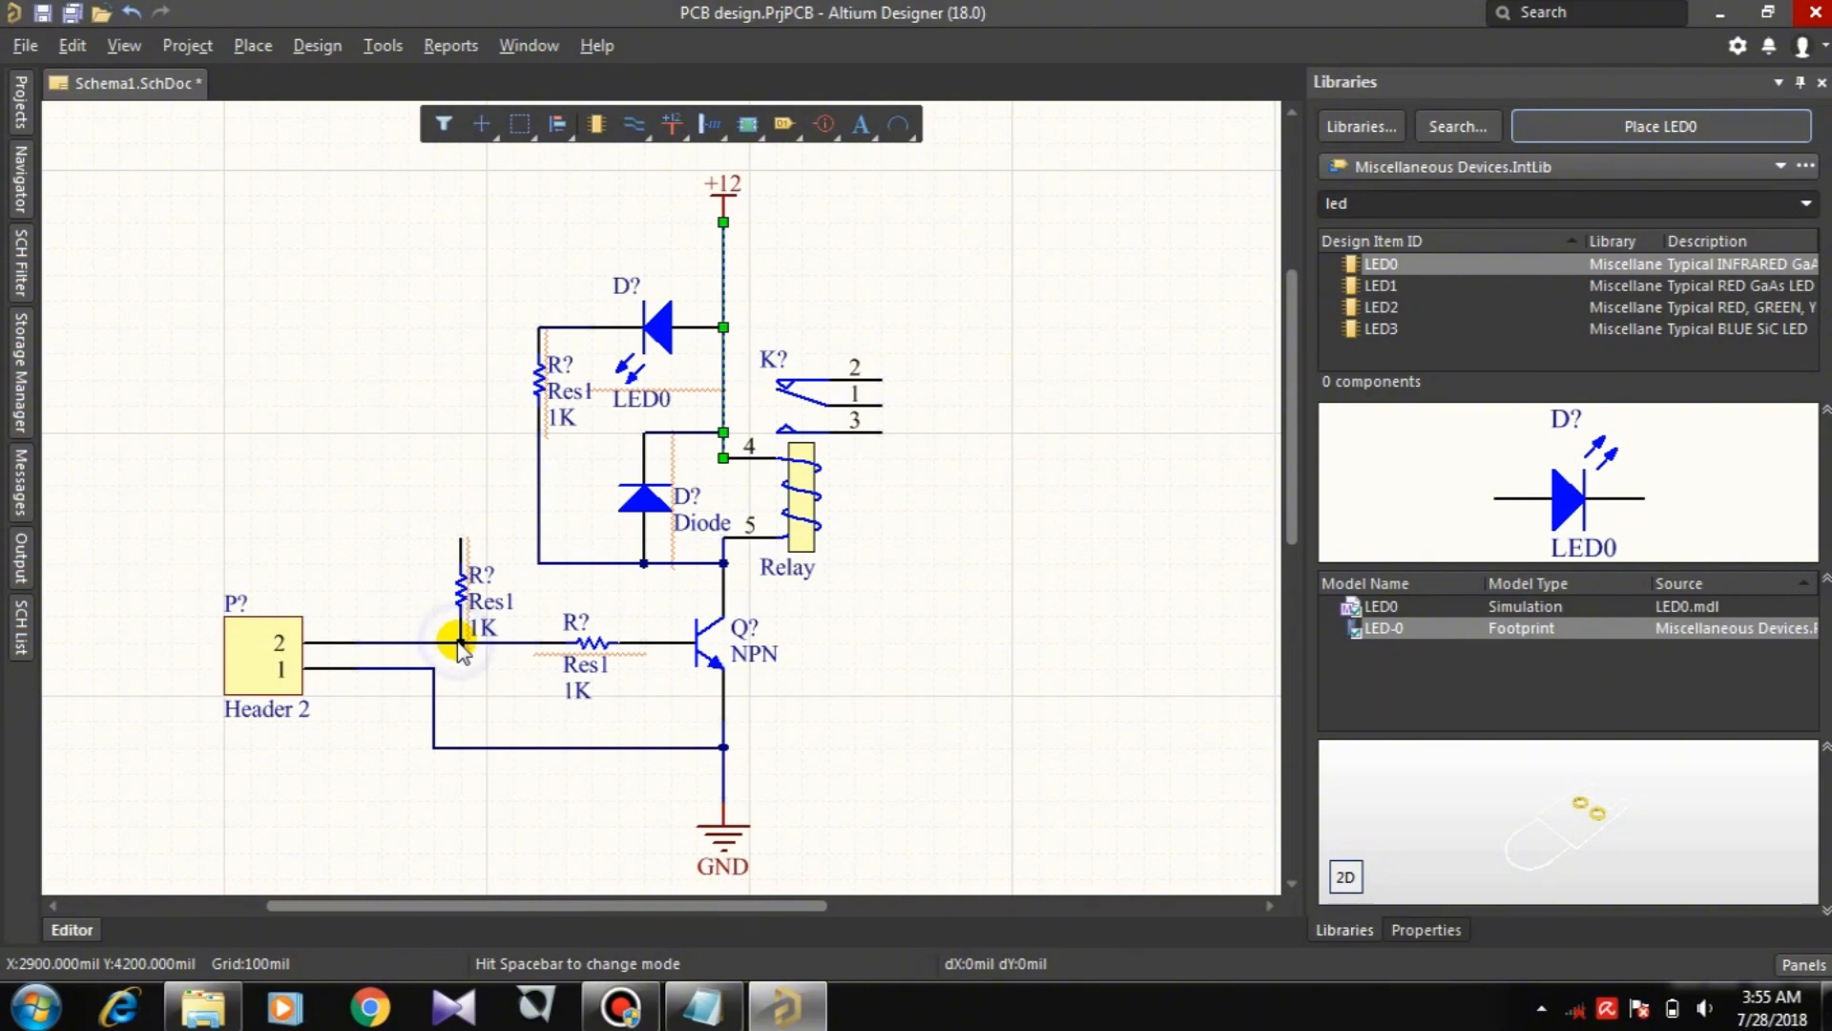
pyautogui.rightClick(461, 646)
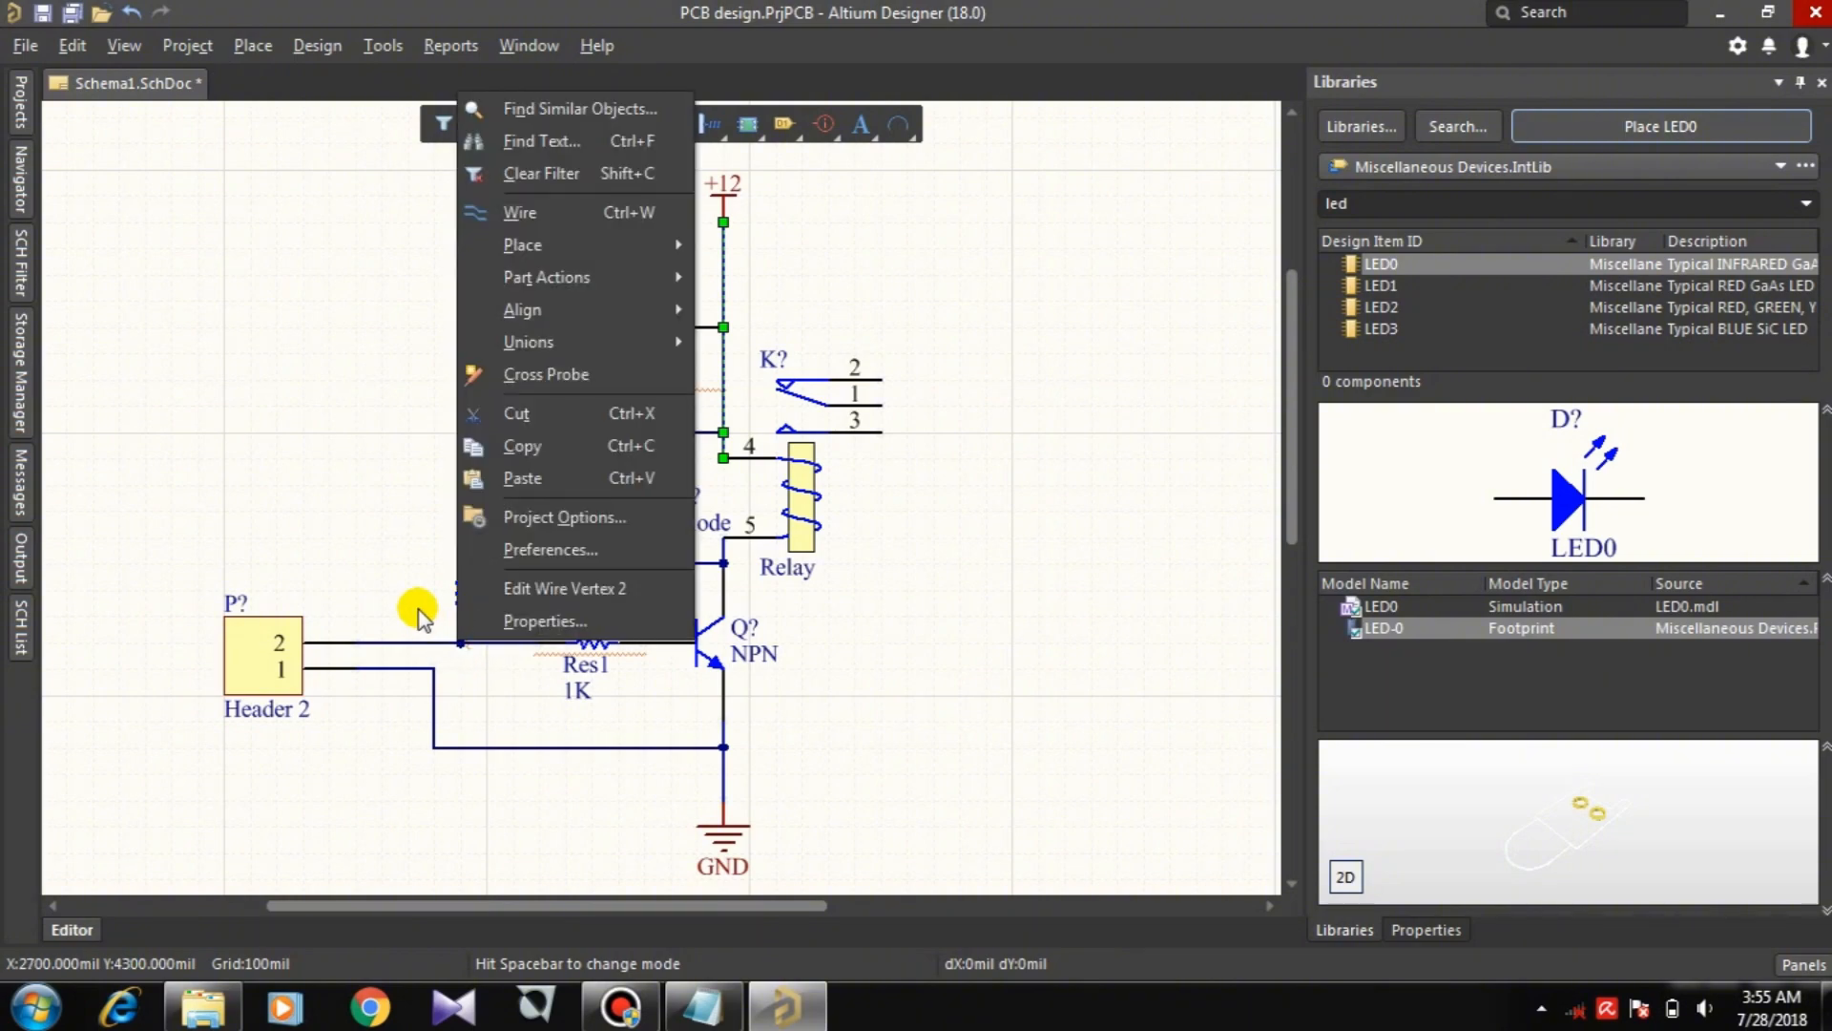
pyautogui.click(412, 429)
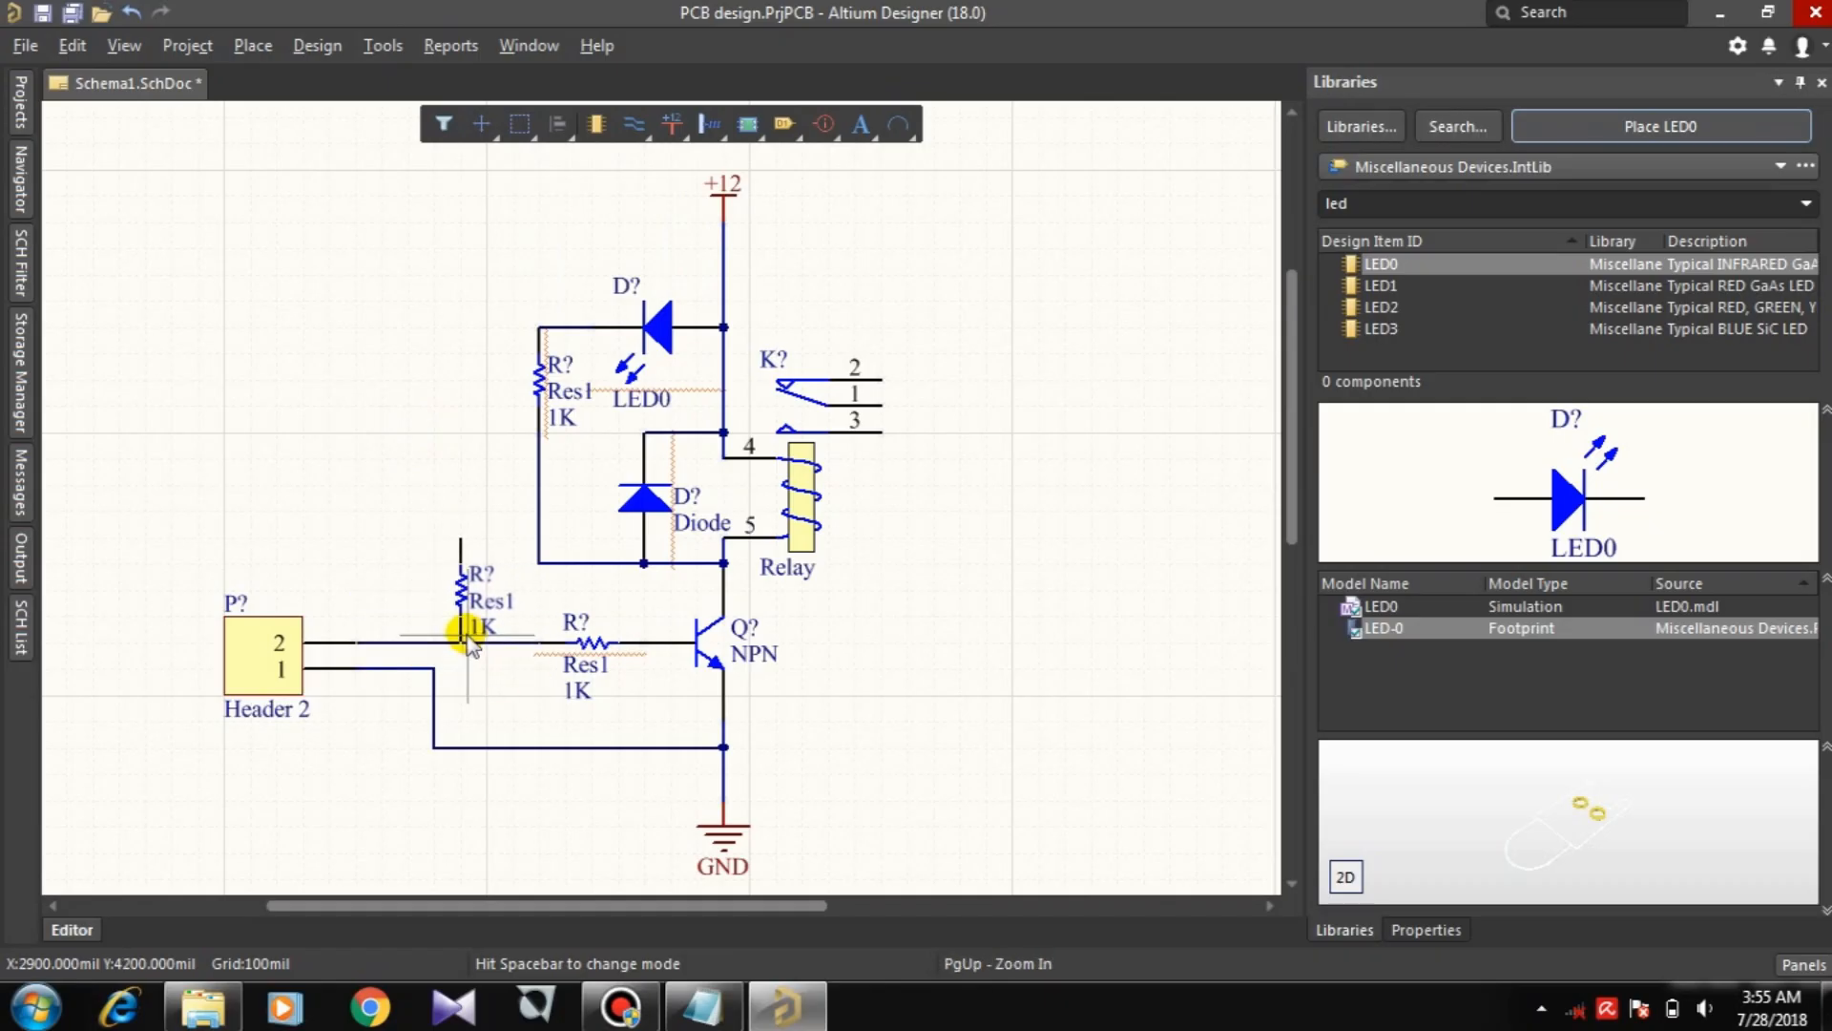
pyautogui.moveTo(466, 634); pyautogui.dragTo(463, 637)
pyautogui.click(459, 602)
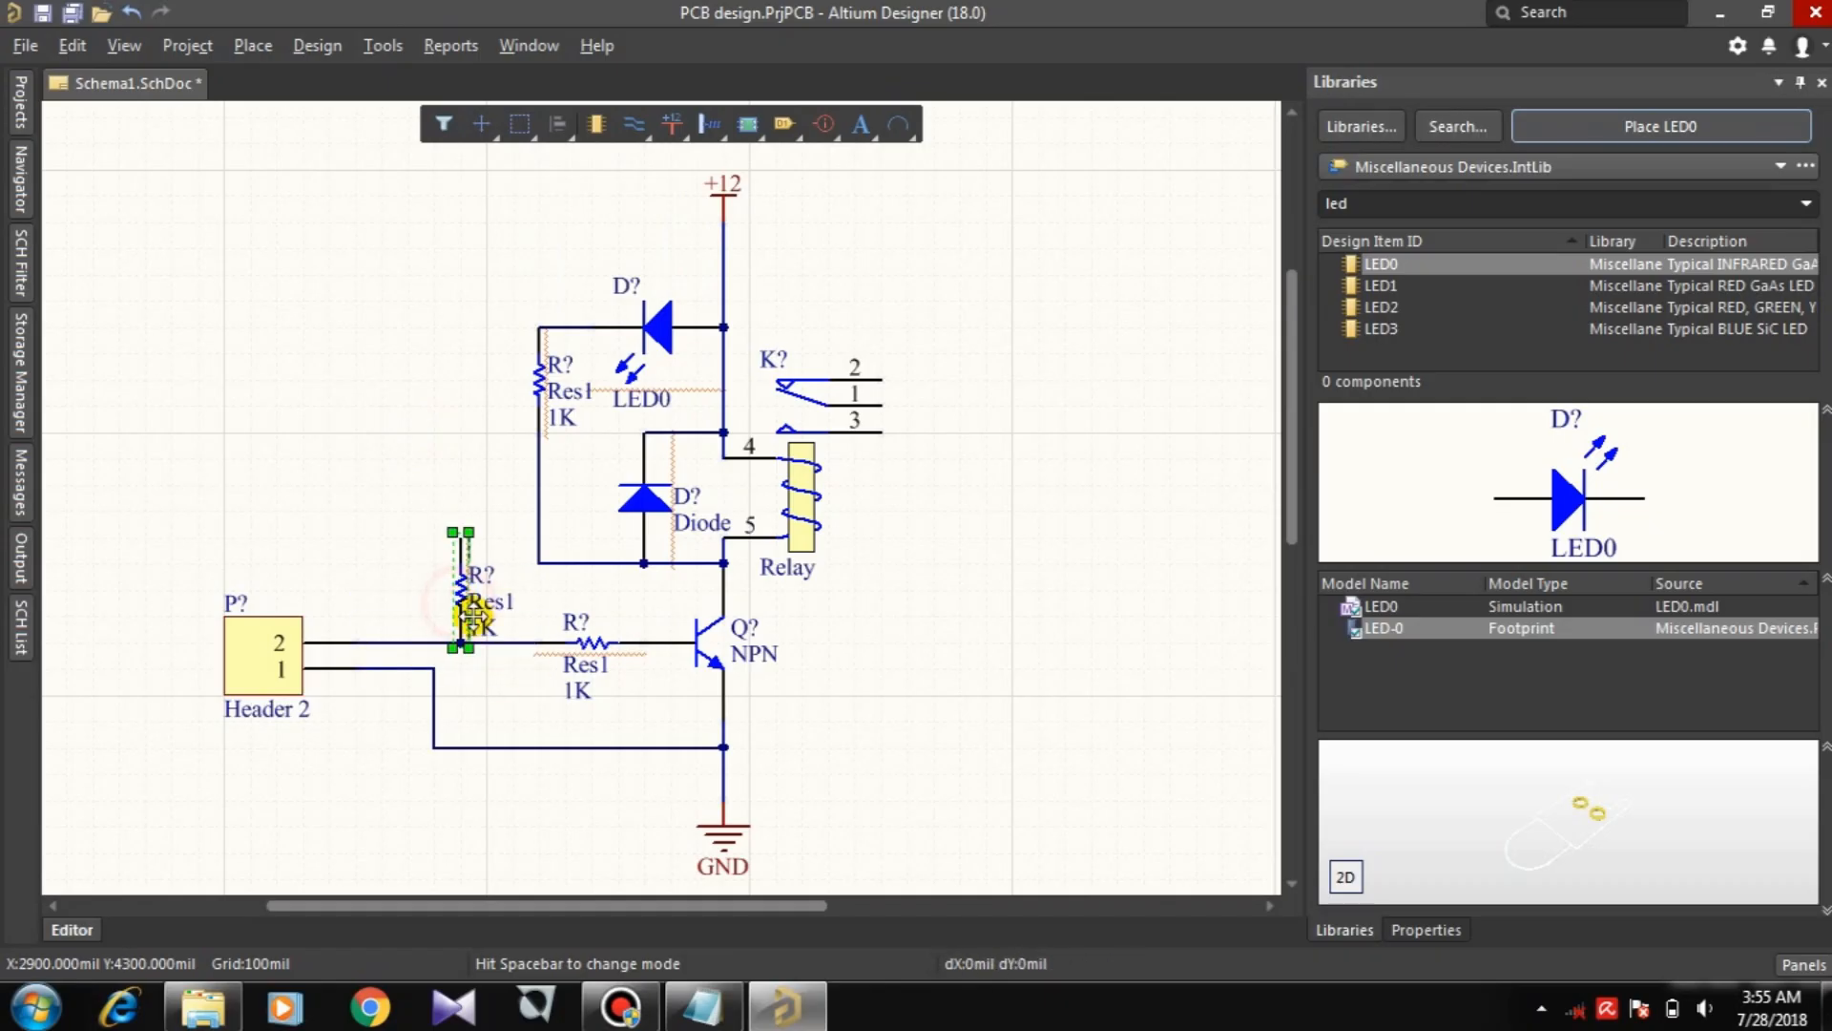
pyautogui.press('space')
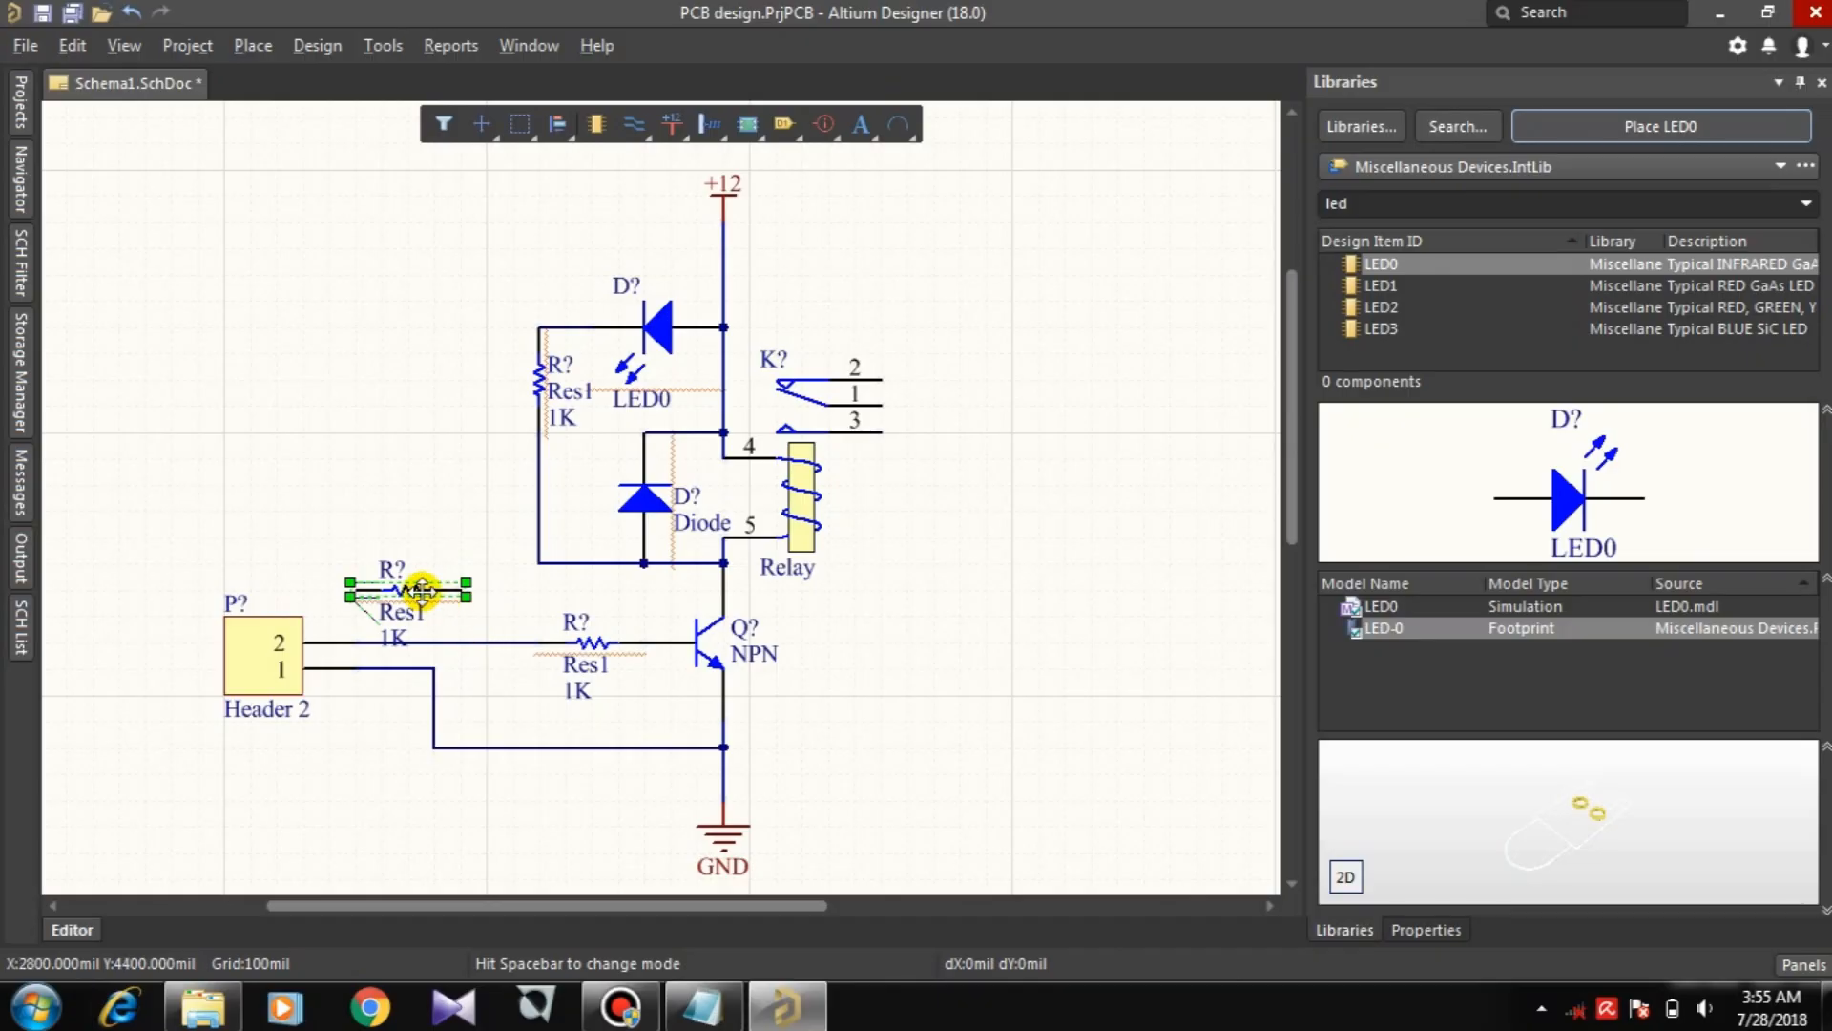
pyautogui.moveTo(421, 592); pyautogui.dragTo(486, 655)
pyautogui.press('space')
pyautogui.click(951, 684)
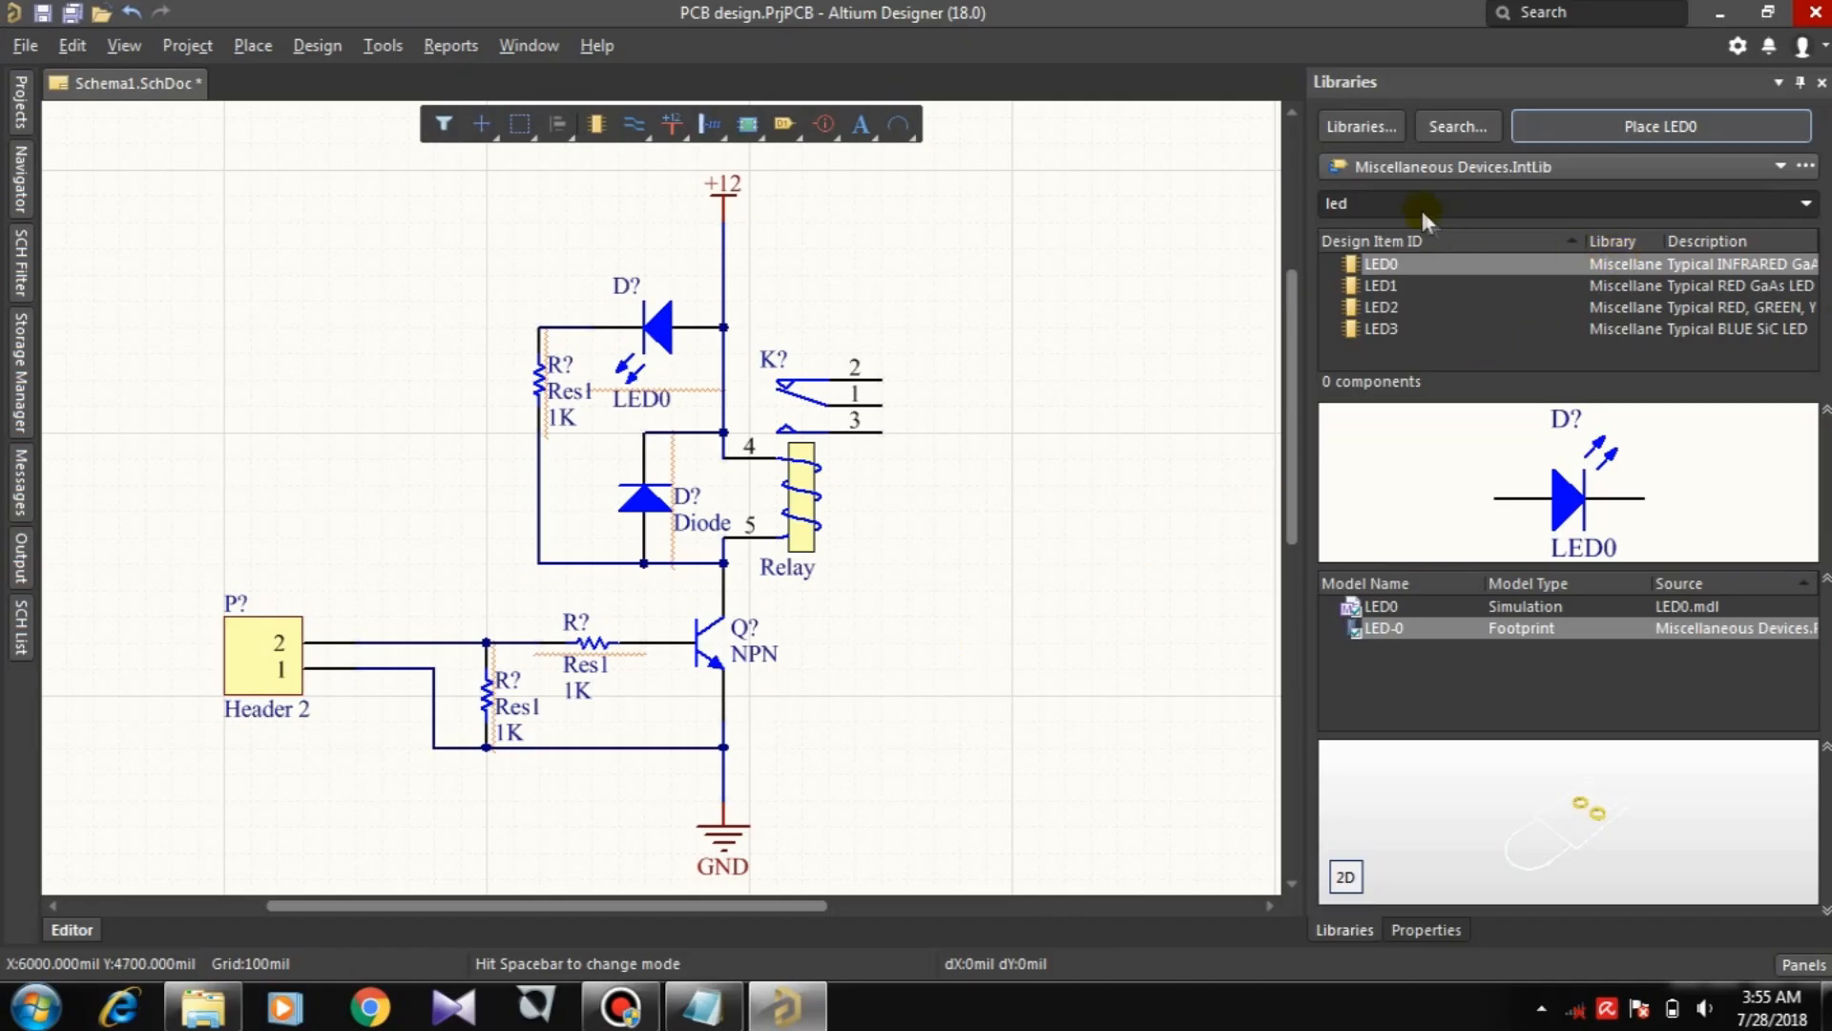
# Step: Switch to the Miscellaneous Connectors.IntLib library, filter it by "header", and place one Header 2 to the right of the relay contacts
pyautogui.click(1426, 174)
pyautogui.click(1449, 196)
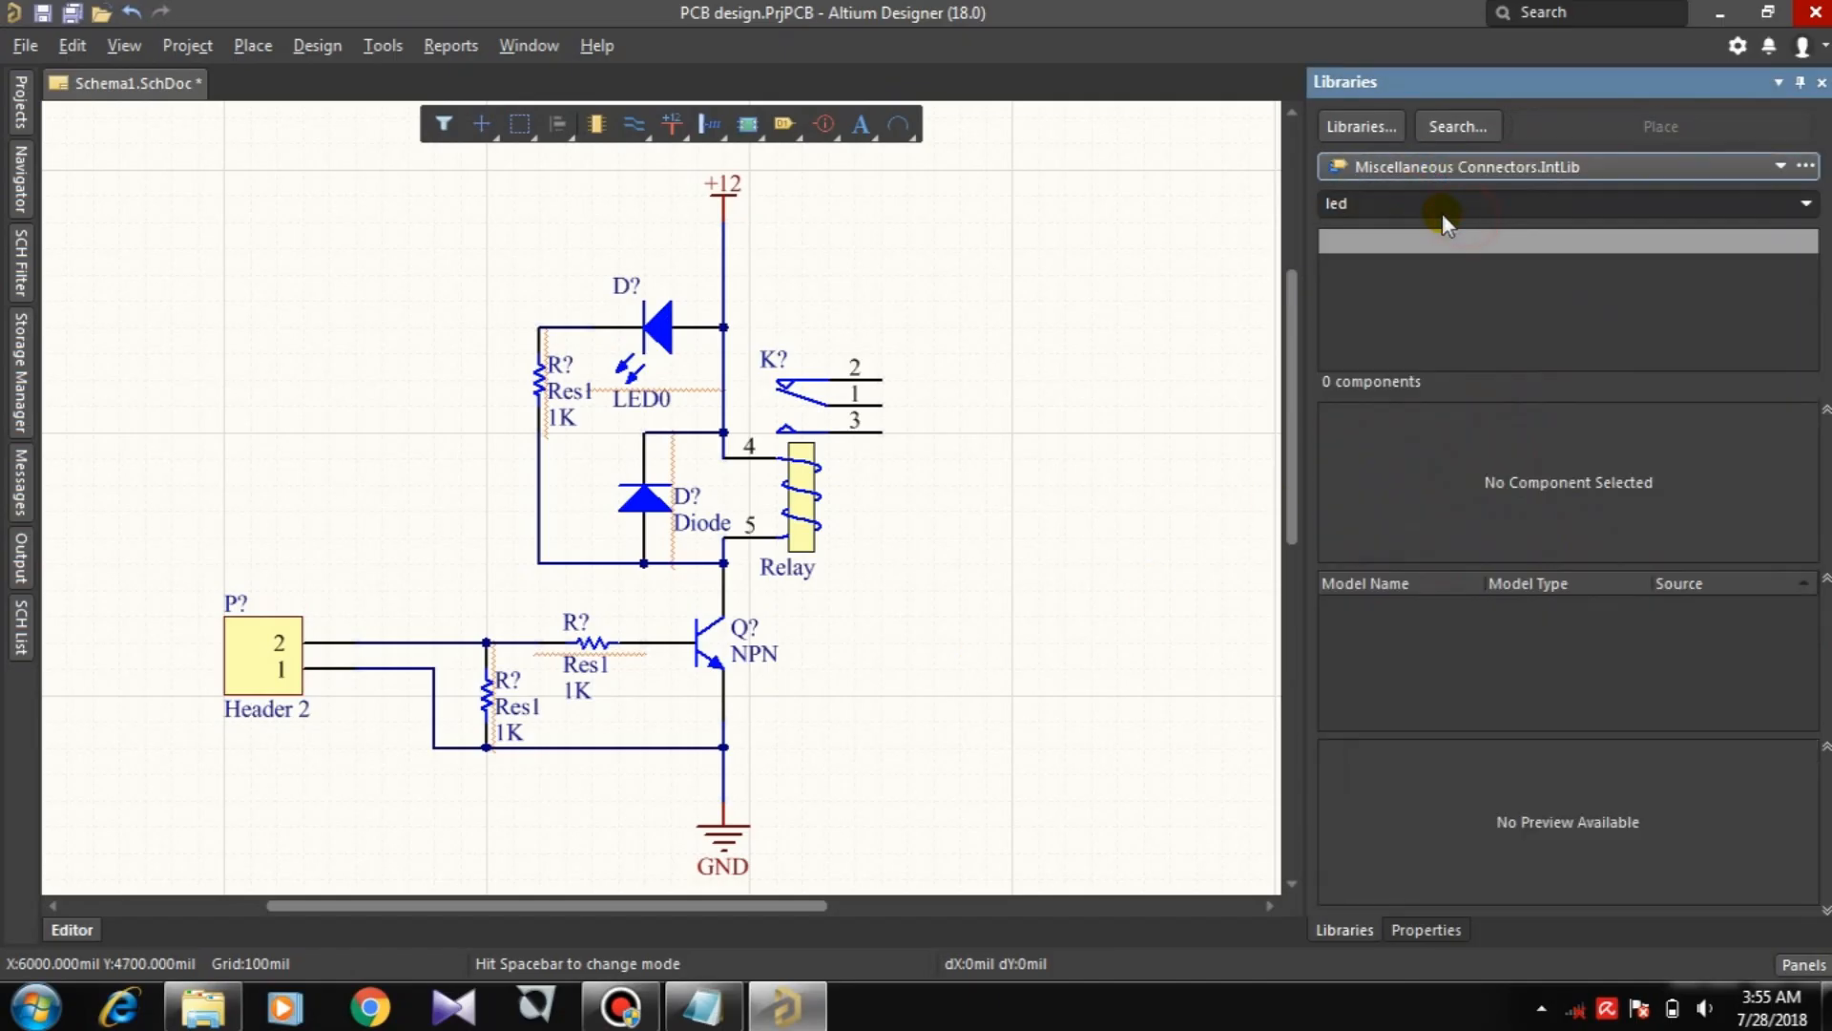
pyautogui.click(1441, 214)
pyautogui.doubleClick(1422, 203)
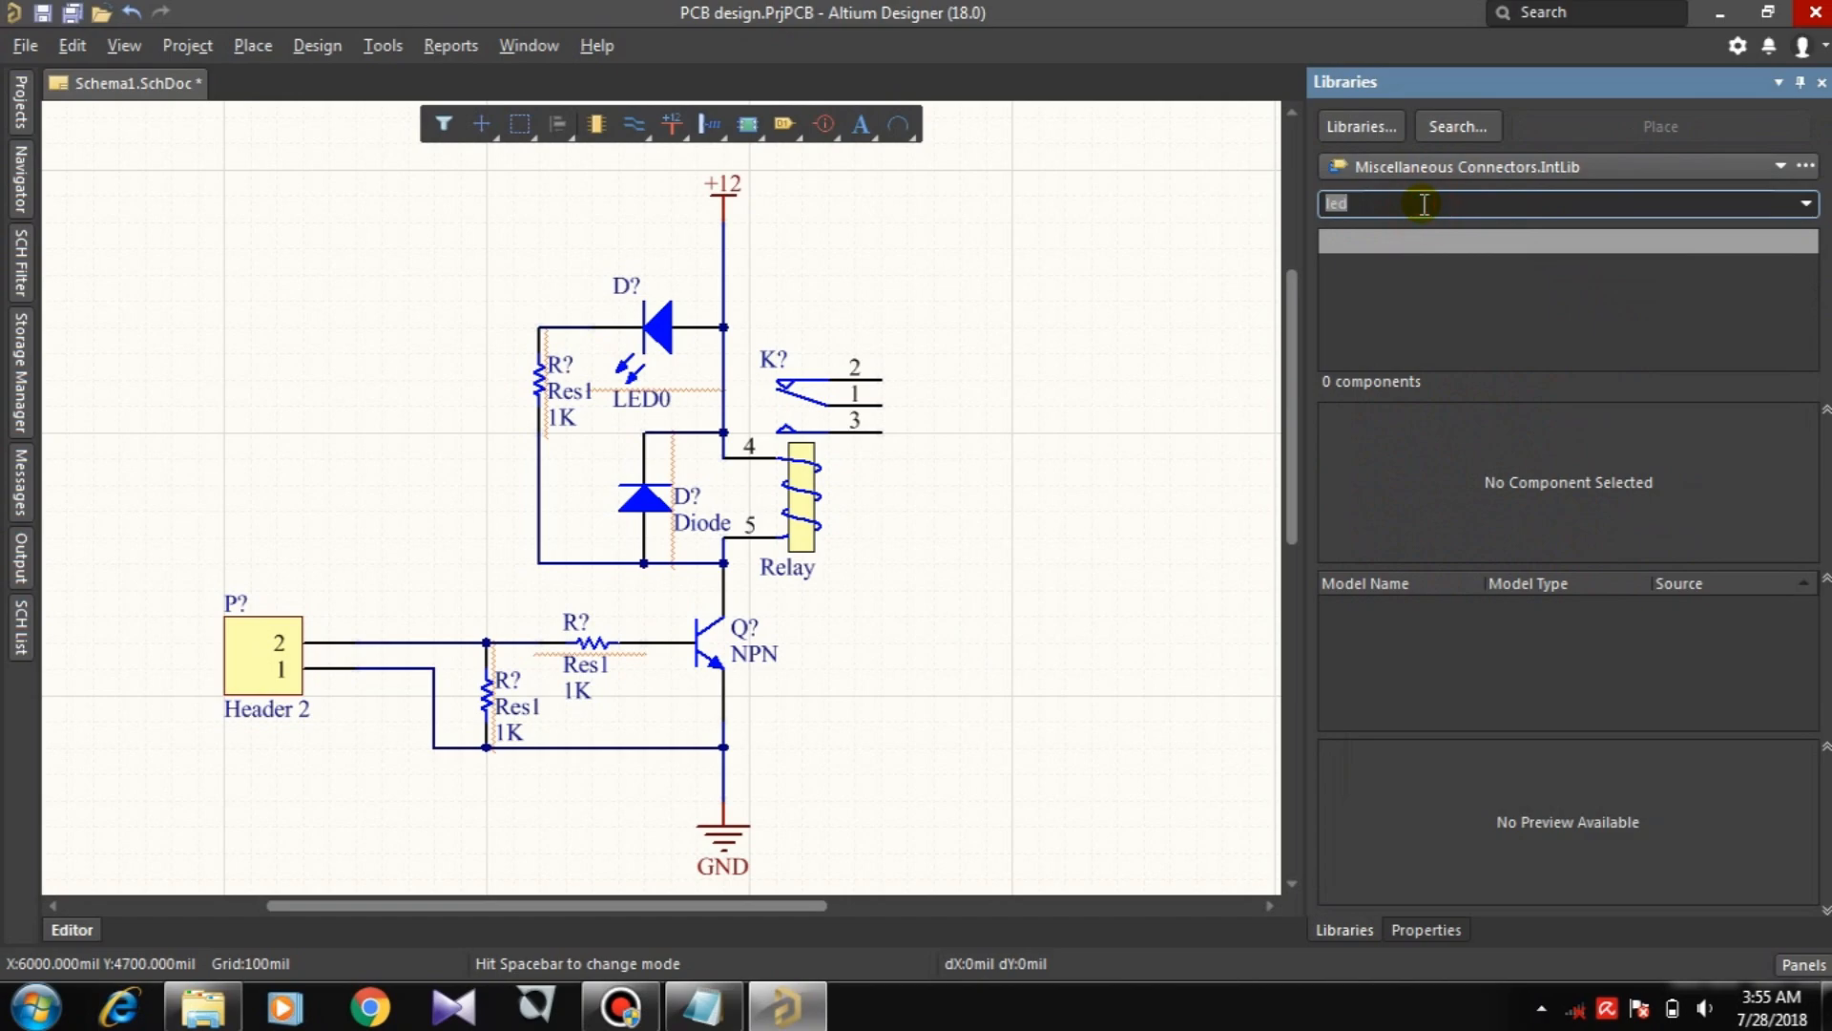
pyautogui.write('header')
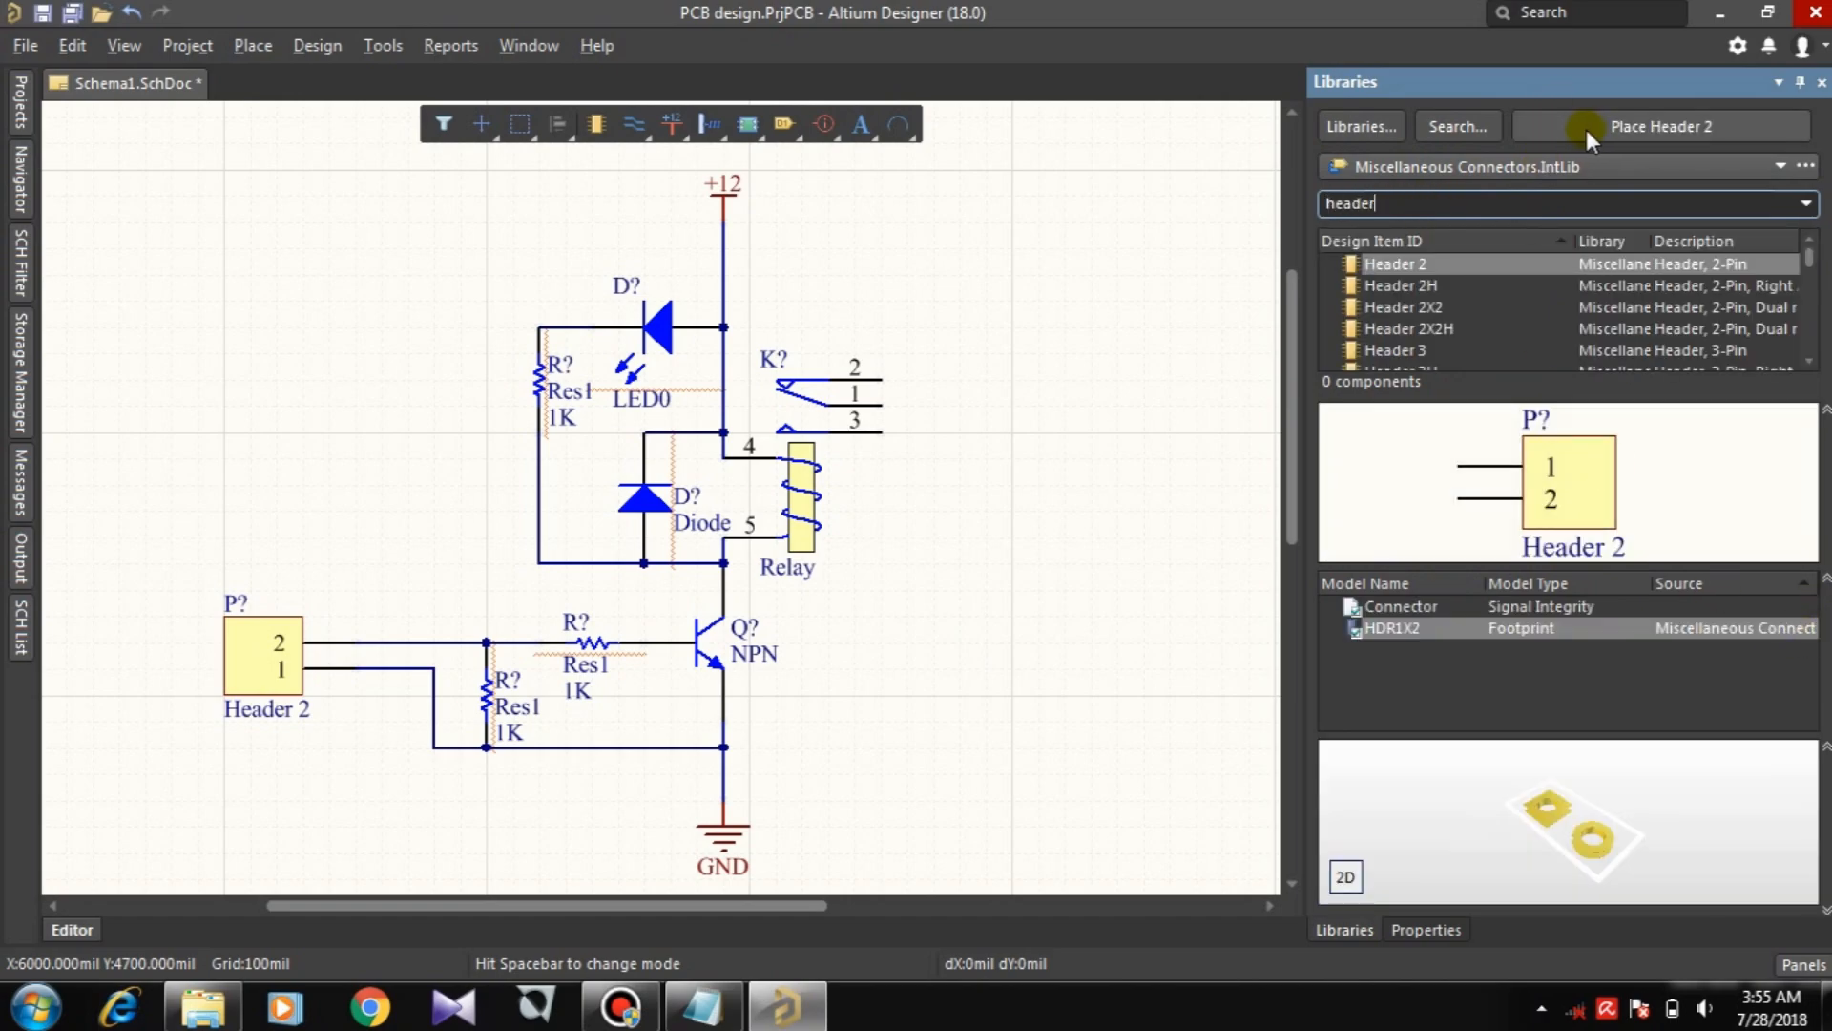
pyautogui.click(1589, 128)
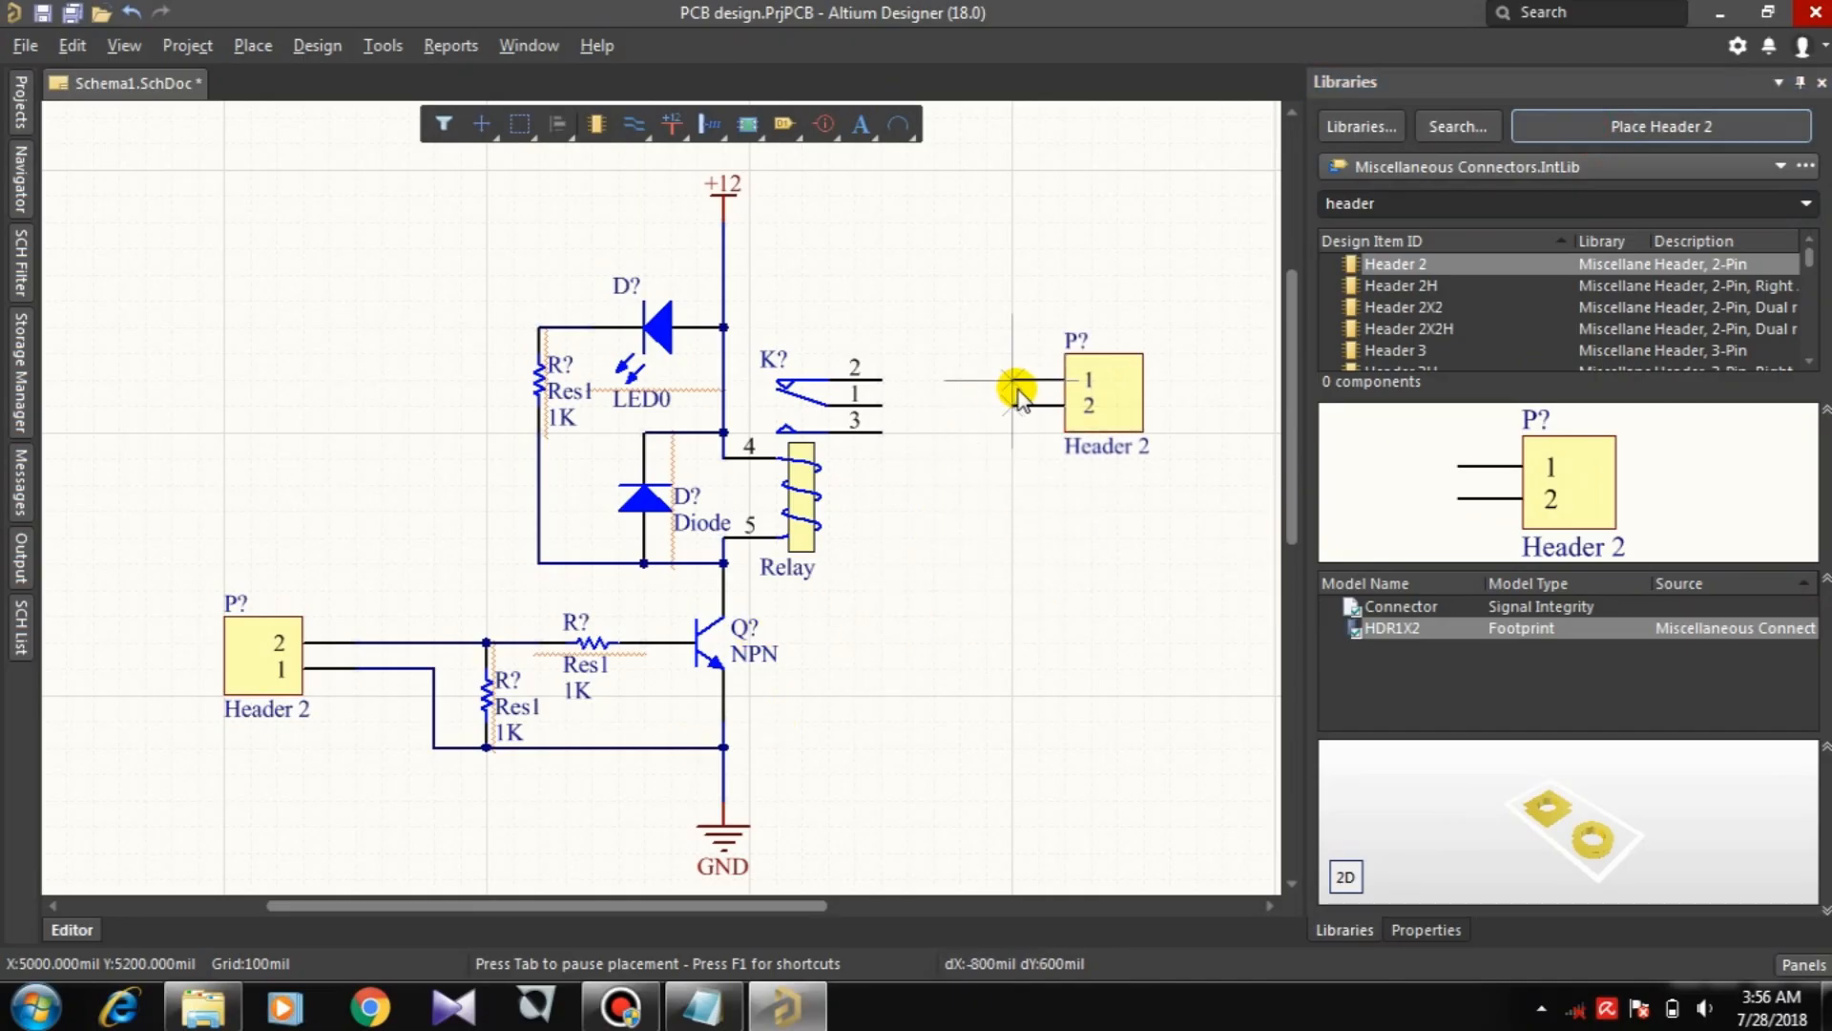
pyautogui.click(1051, 392)
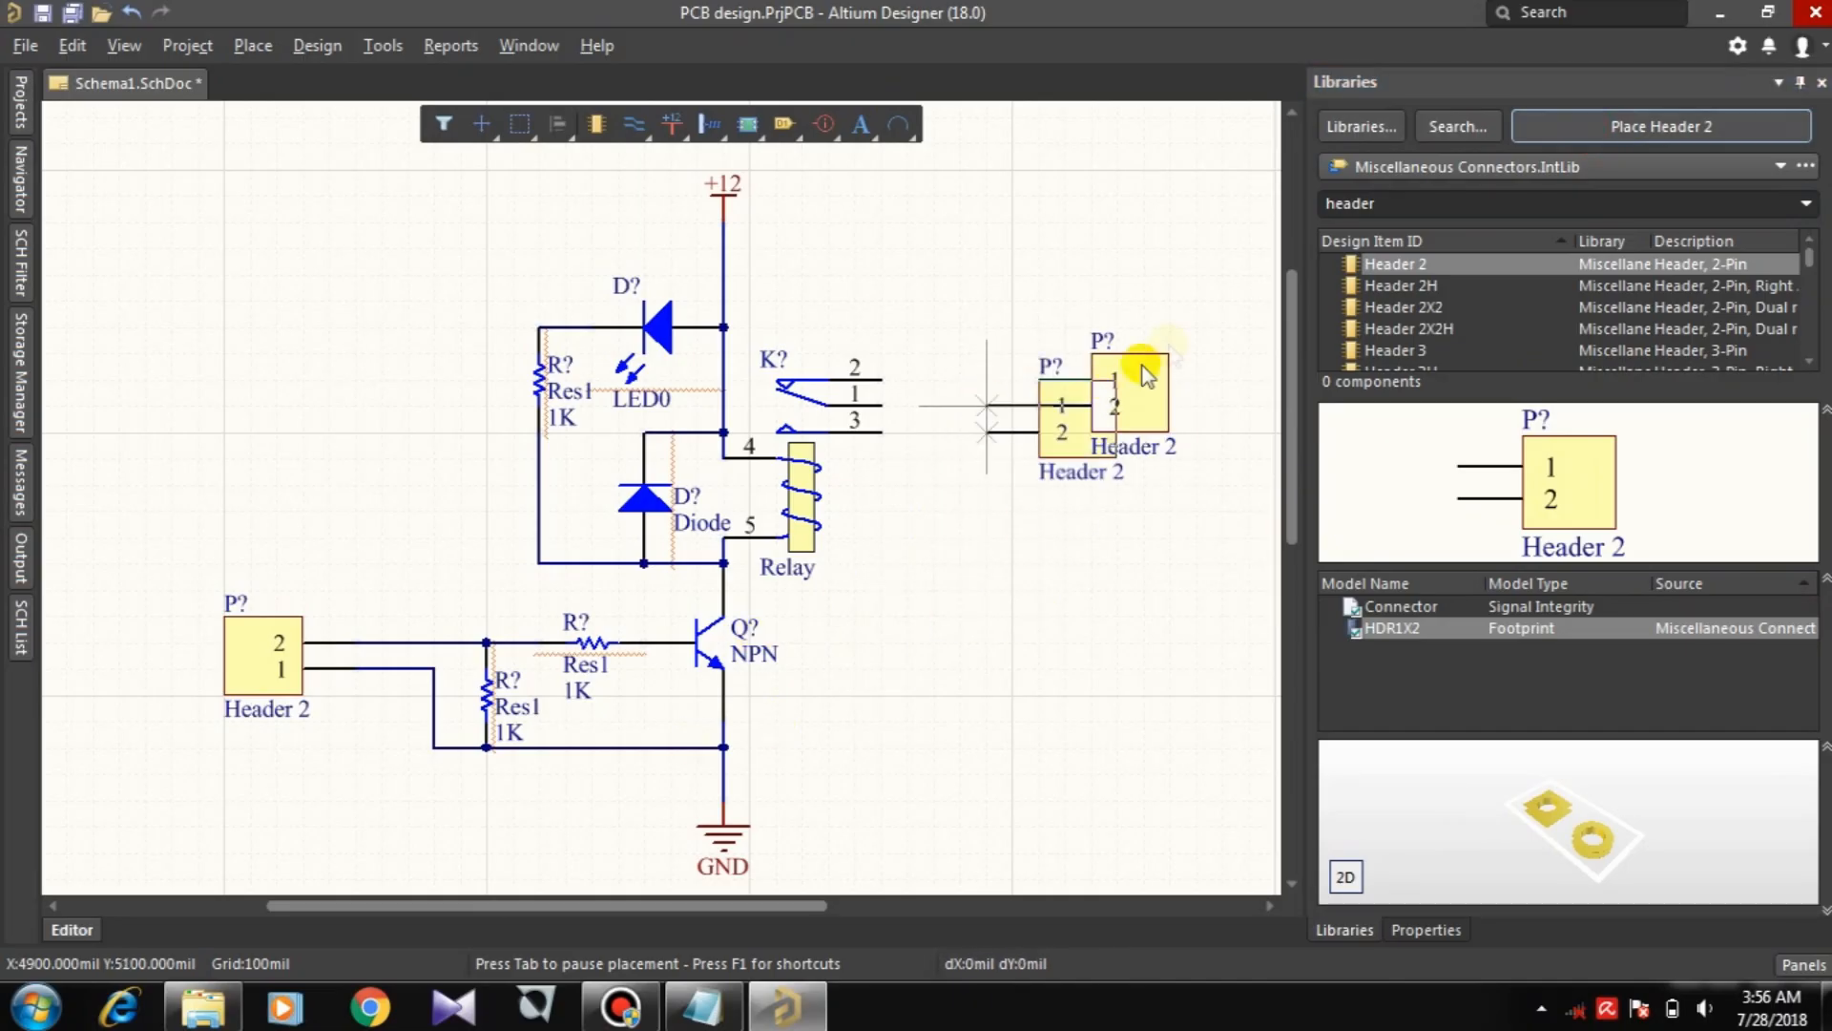
pyautogui.press('Escape')
# Step: Wire relay contact pin 3 to pin 2 of the header beside the relay contacts
pyautogui.click(633, 124)
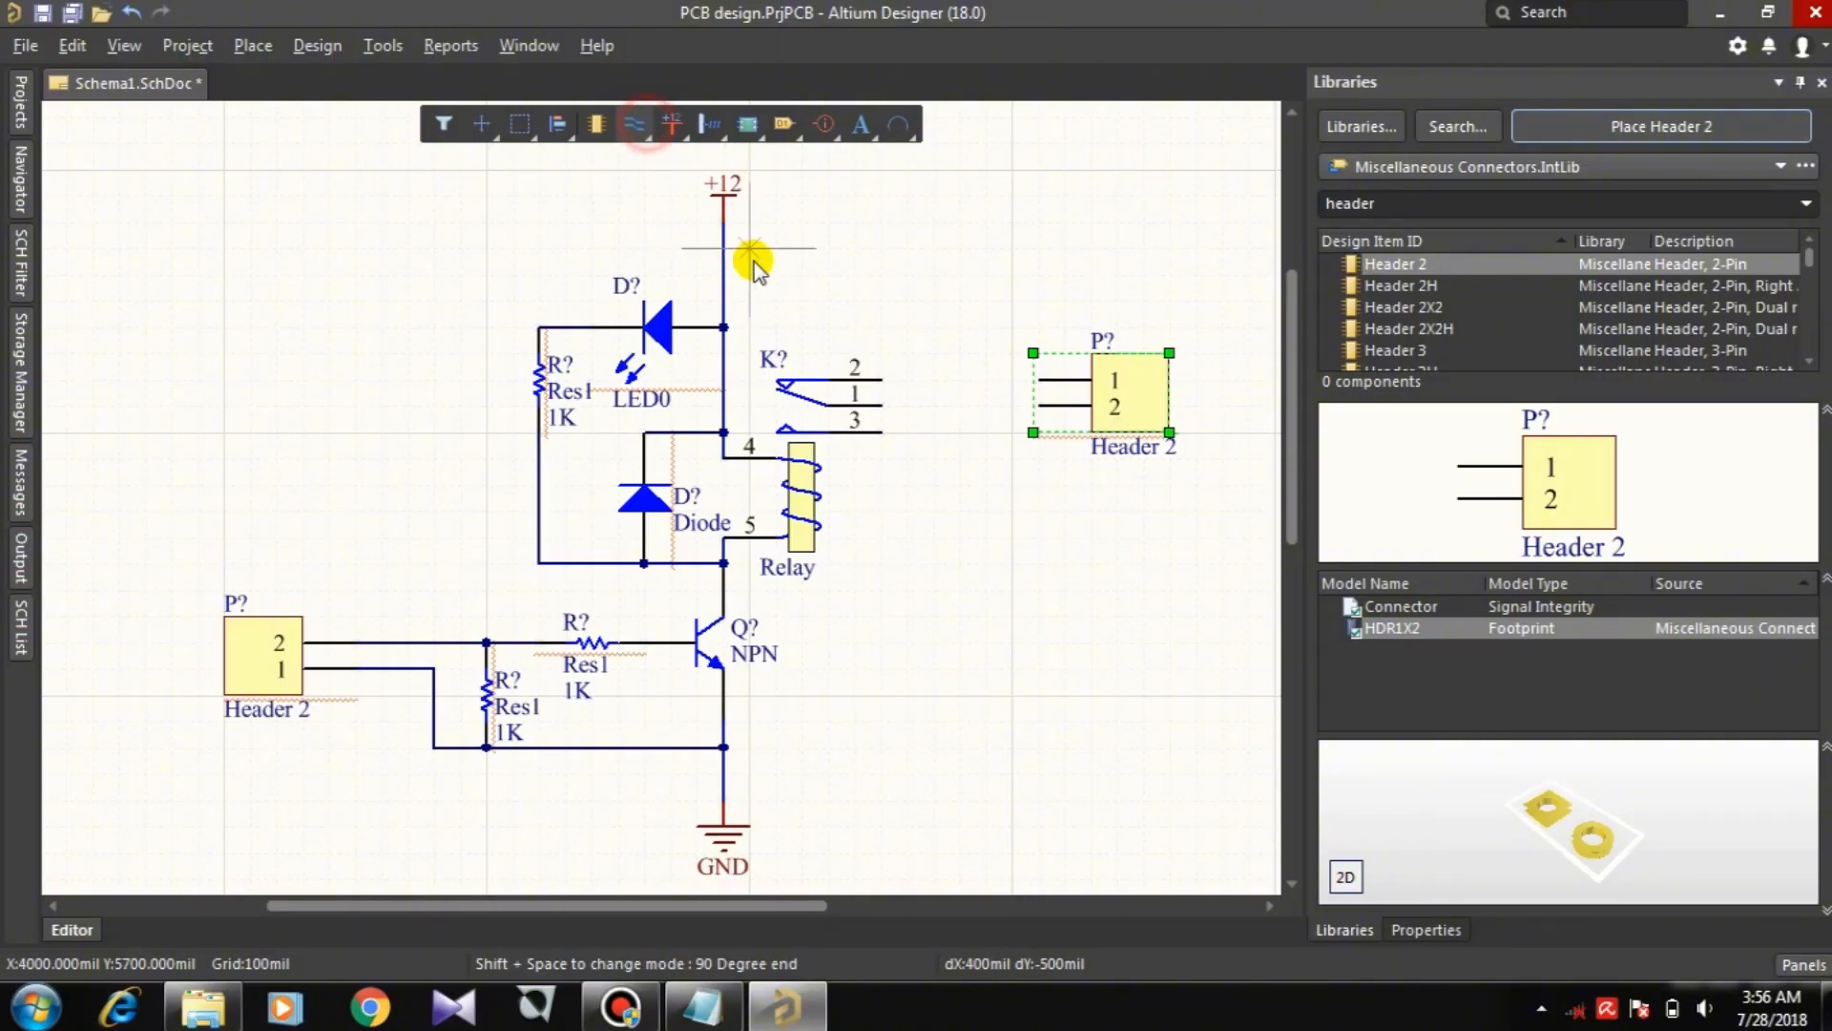
pyautogui.click(881, 432)
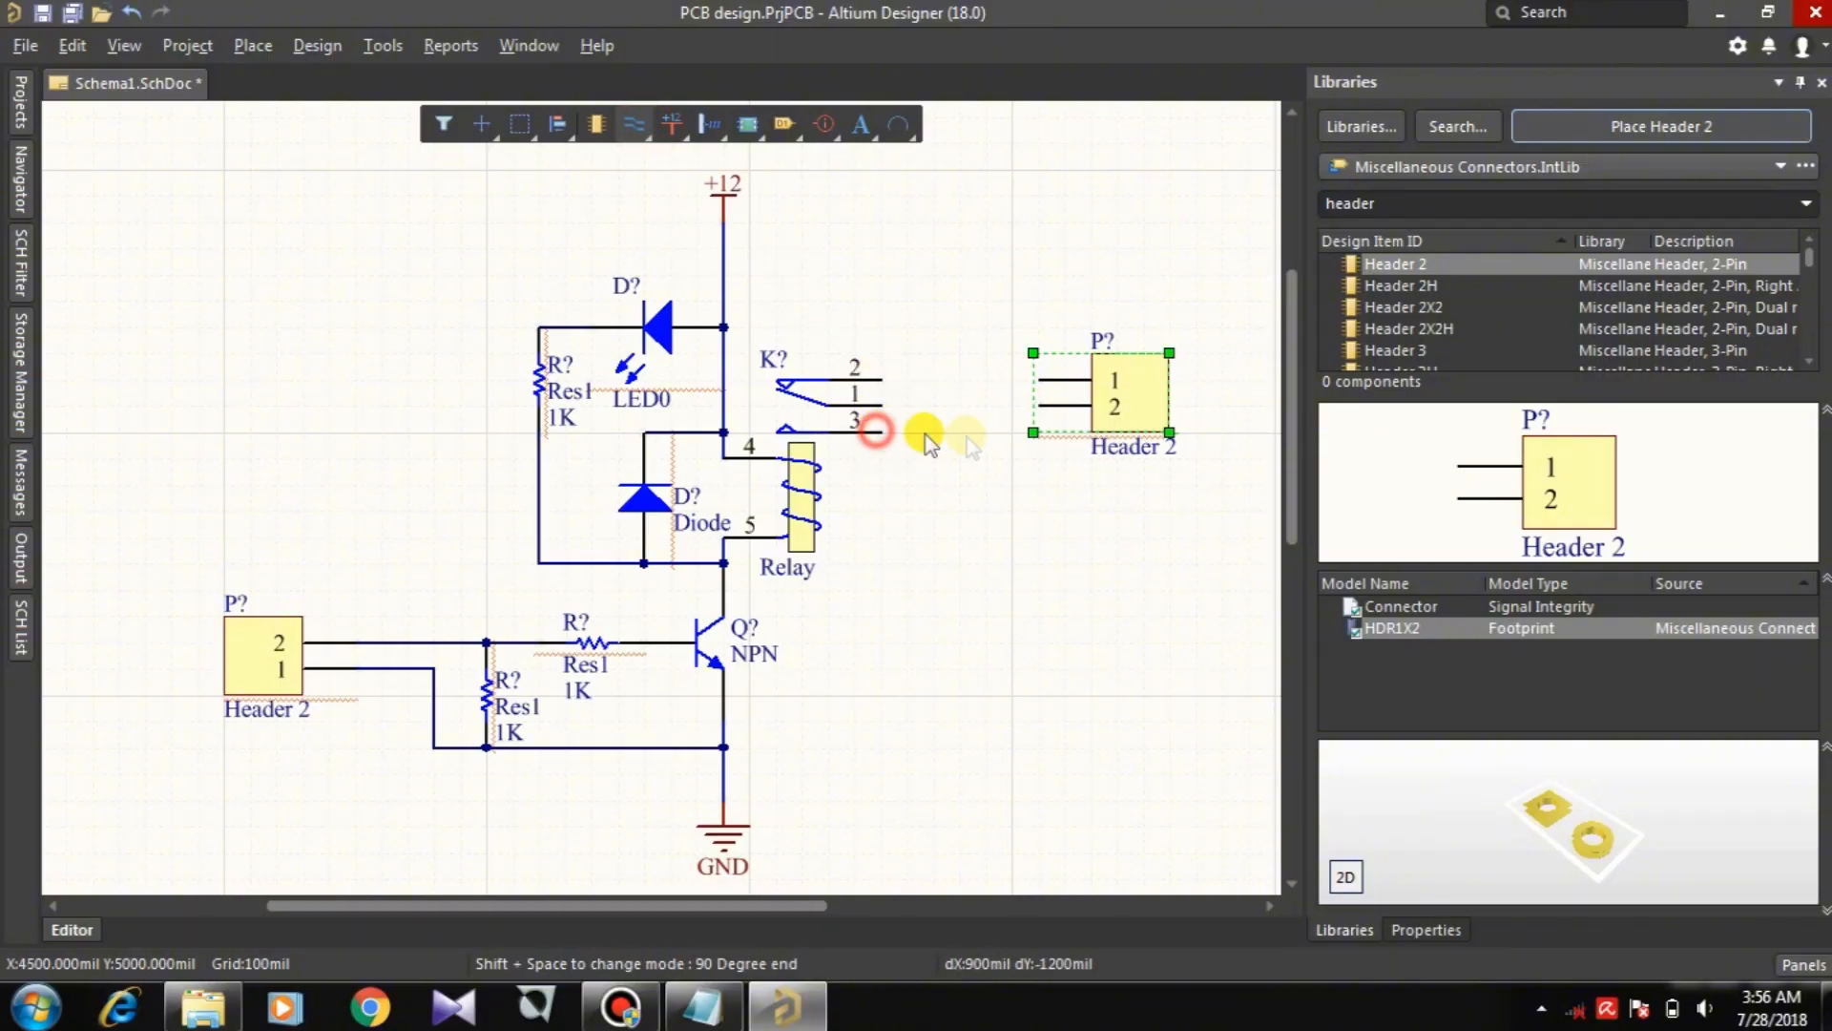
pyautogui.click(1042, 410)
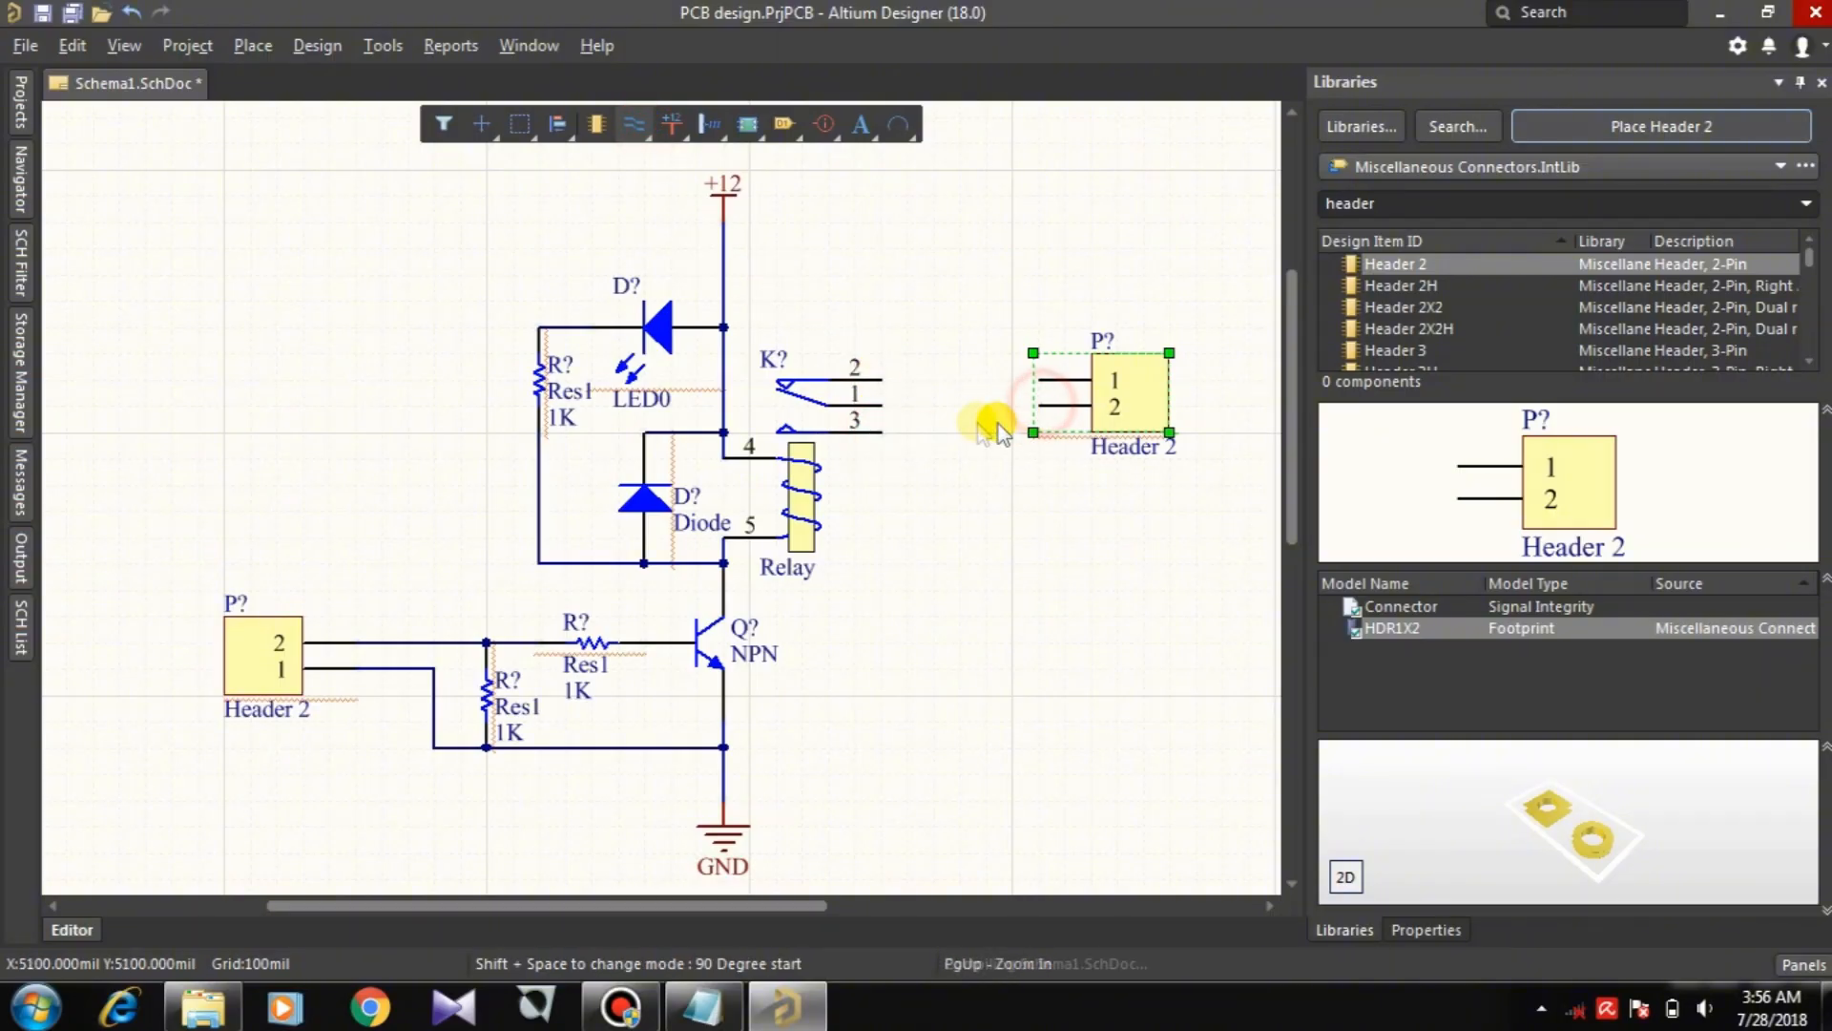
pyautogui.click(880, 403)
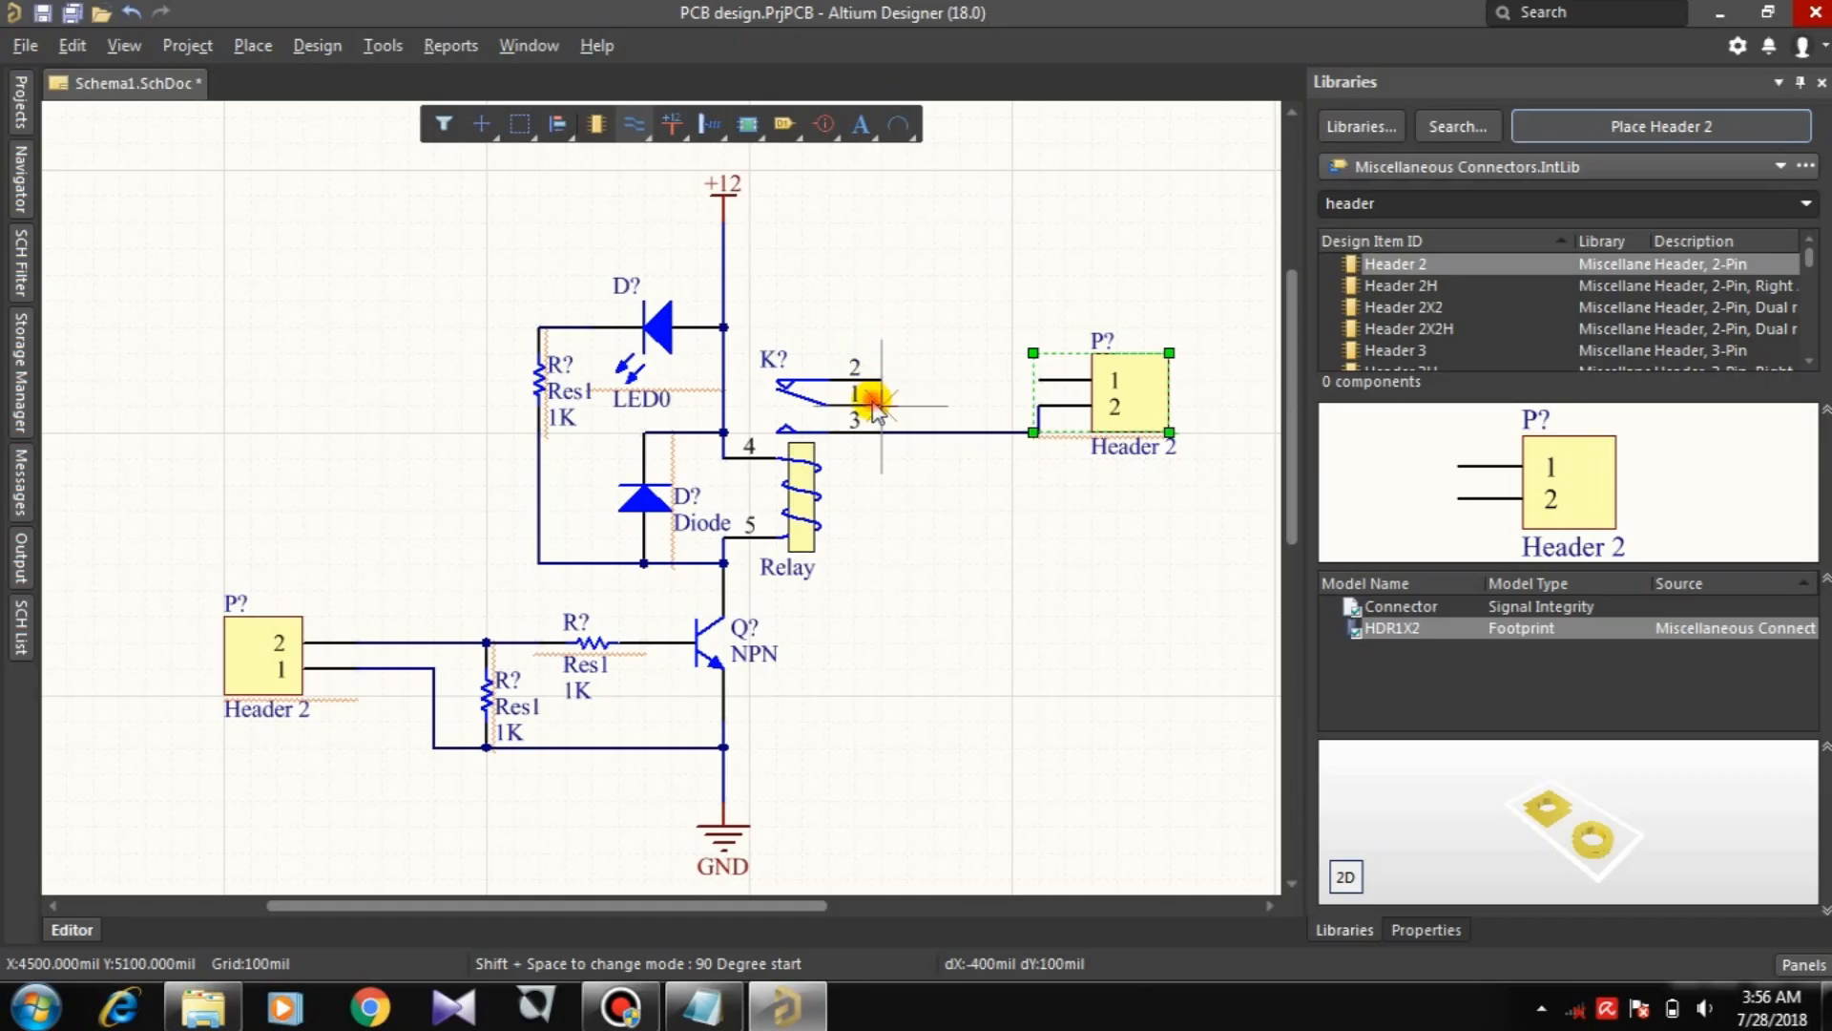
pyautogui.click(1038, 380)
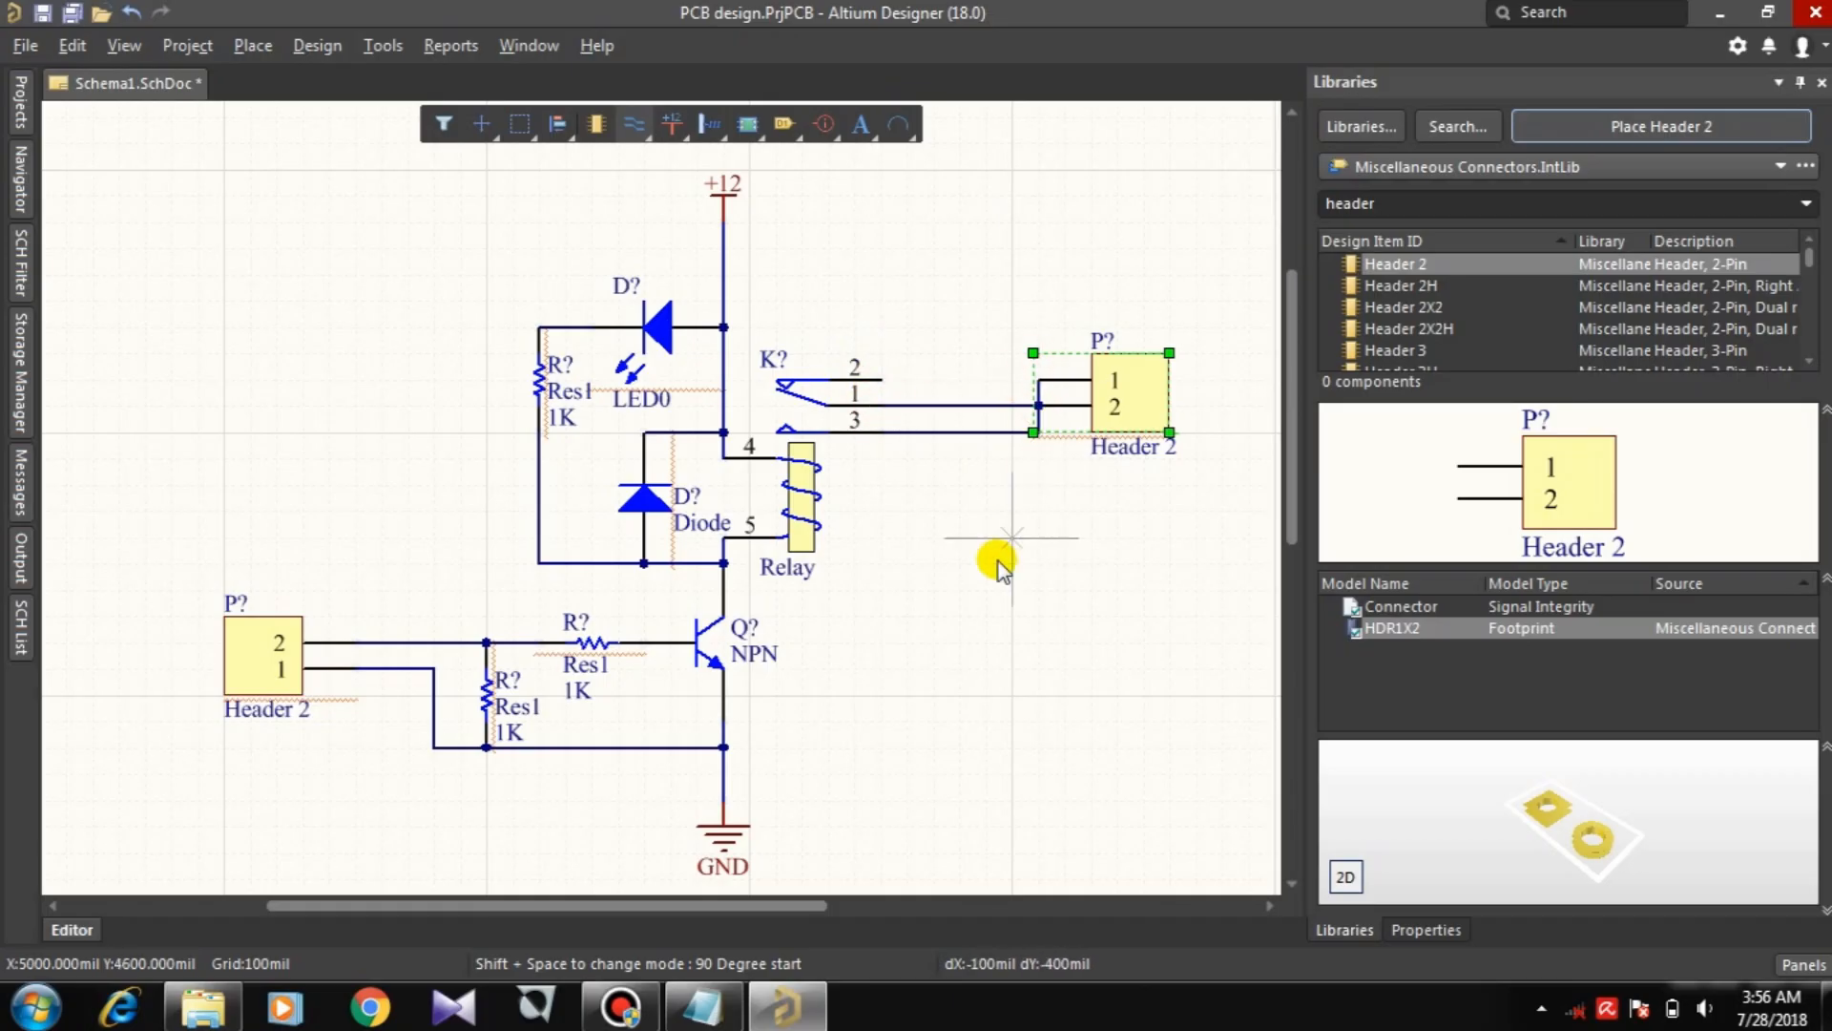
pyautogui.rightClick(982, 320)
pyautogui.press('Delete')
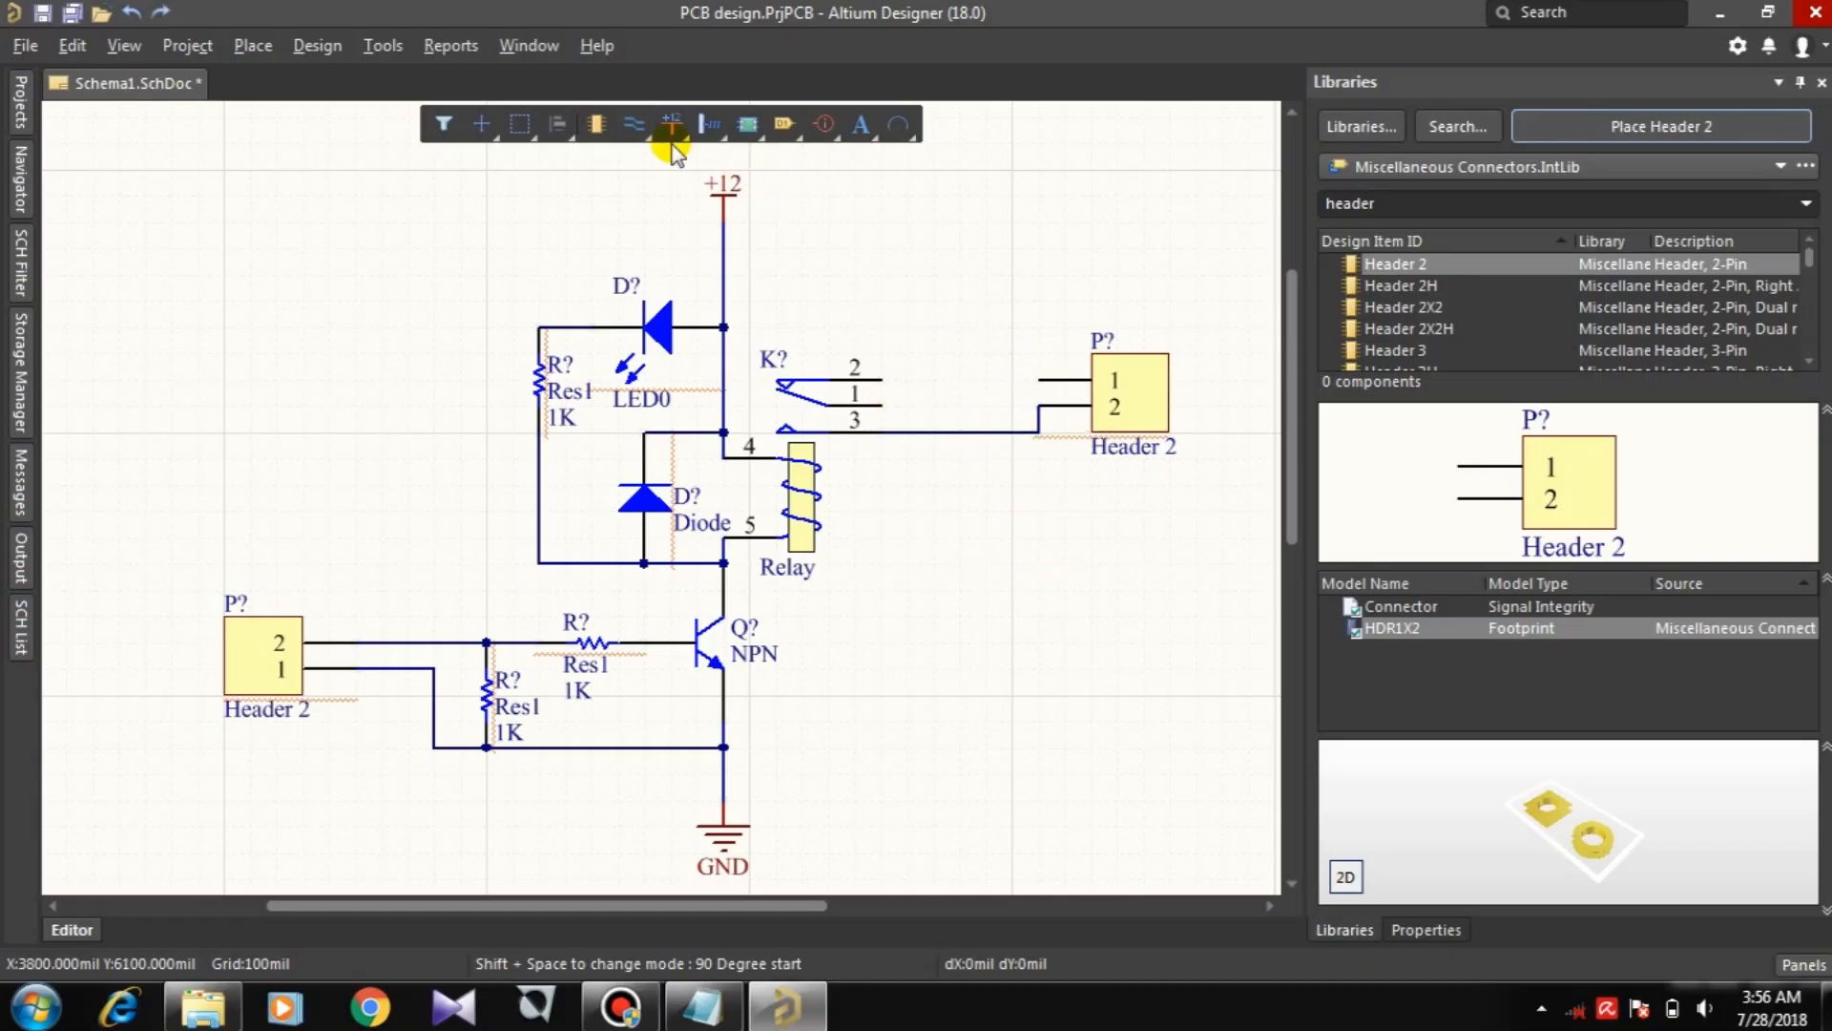
# Step: Wire relay contact pin 1 to pin 1 of the header beside it, bending the wire before the pin 3 wire's riser
pyautogui.click(634, 125)
pyautogui.click(883, 405)
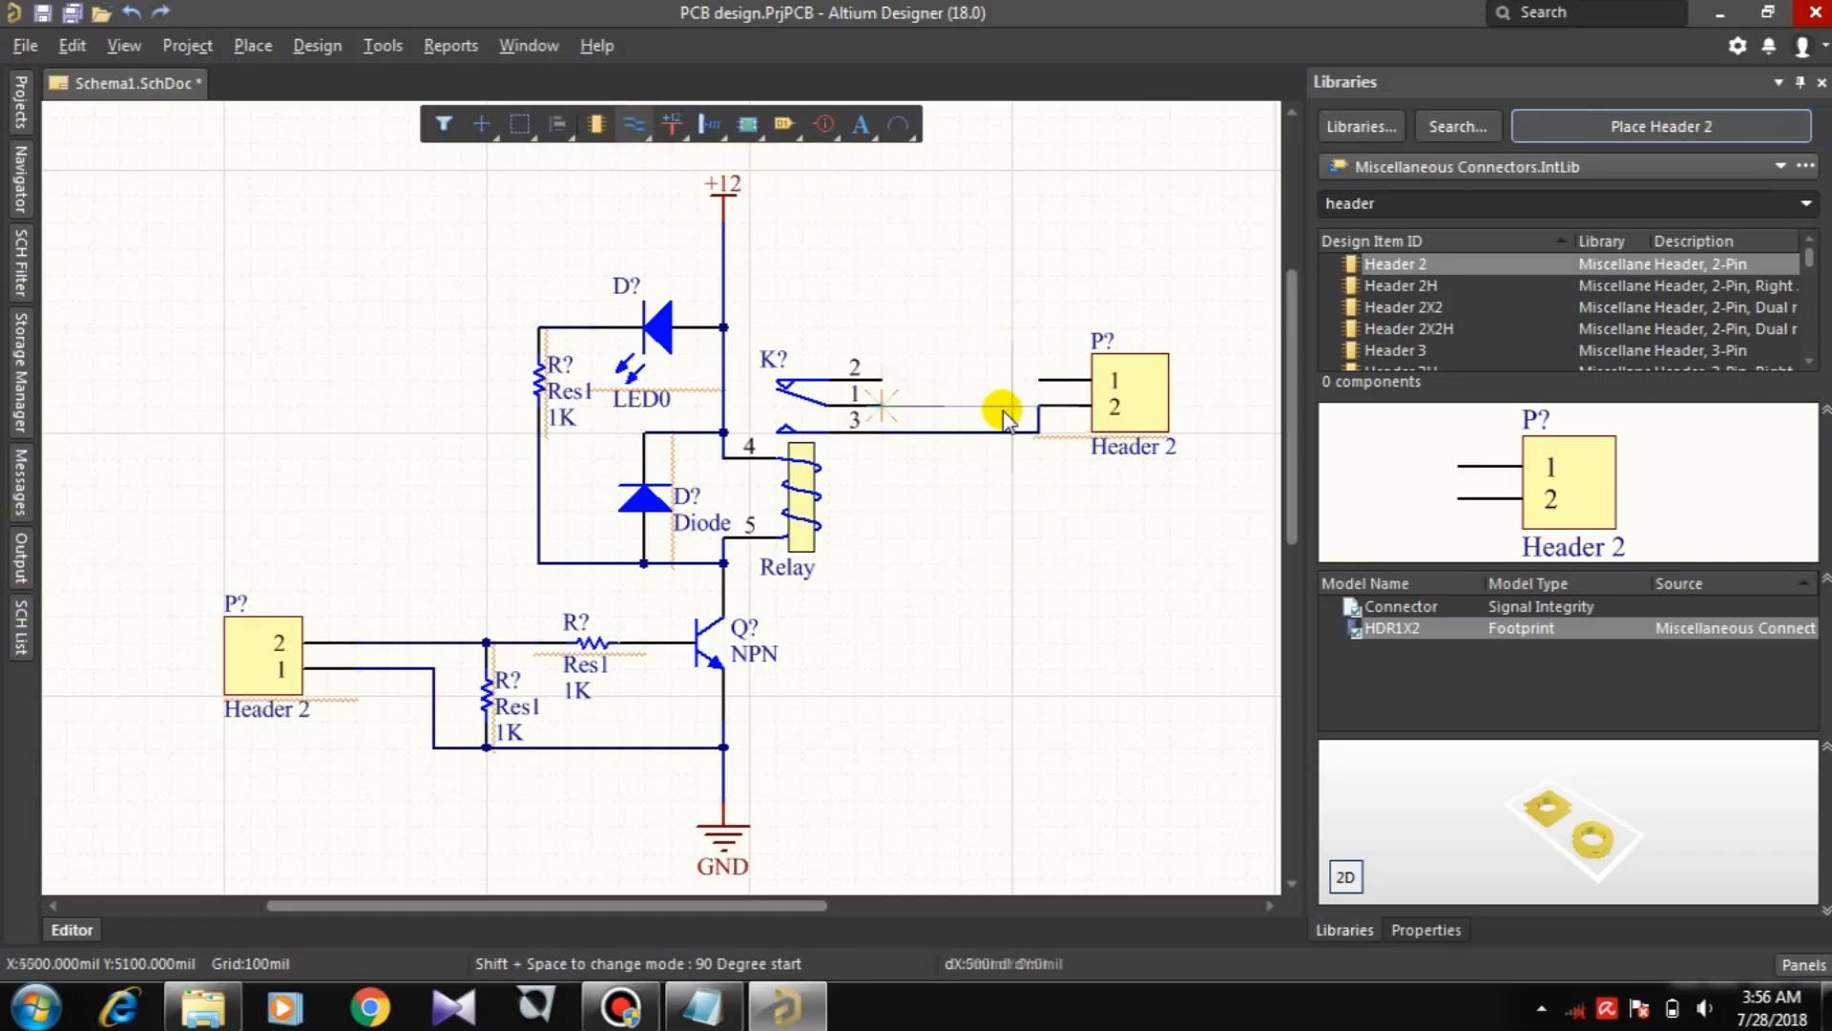
pyautogui.click(1004, 410)
pyautogui.click(1012, 378)
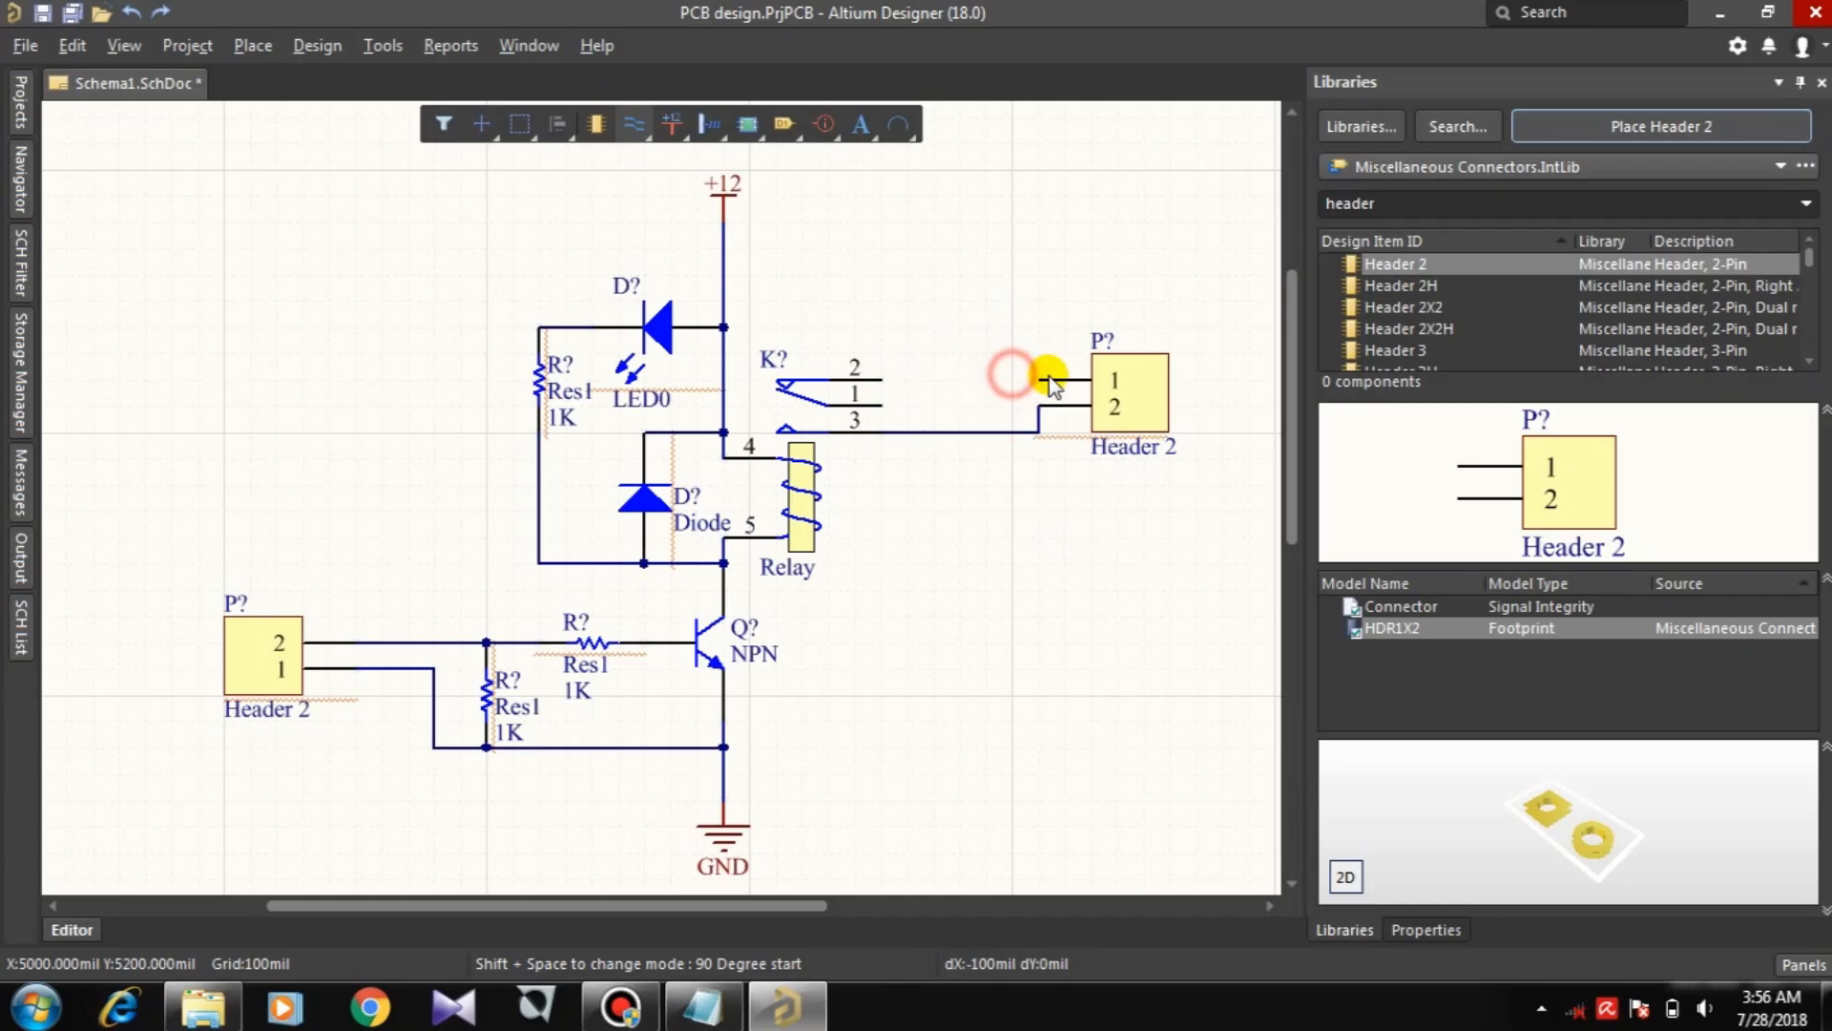
pyautogui.click(1046, 385)
pyautogui.rightClick(995, 531)
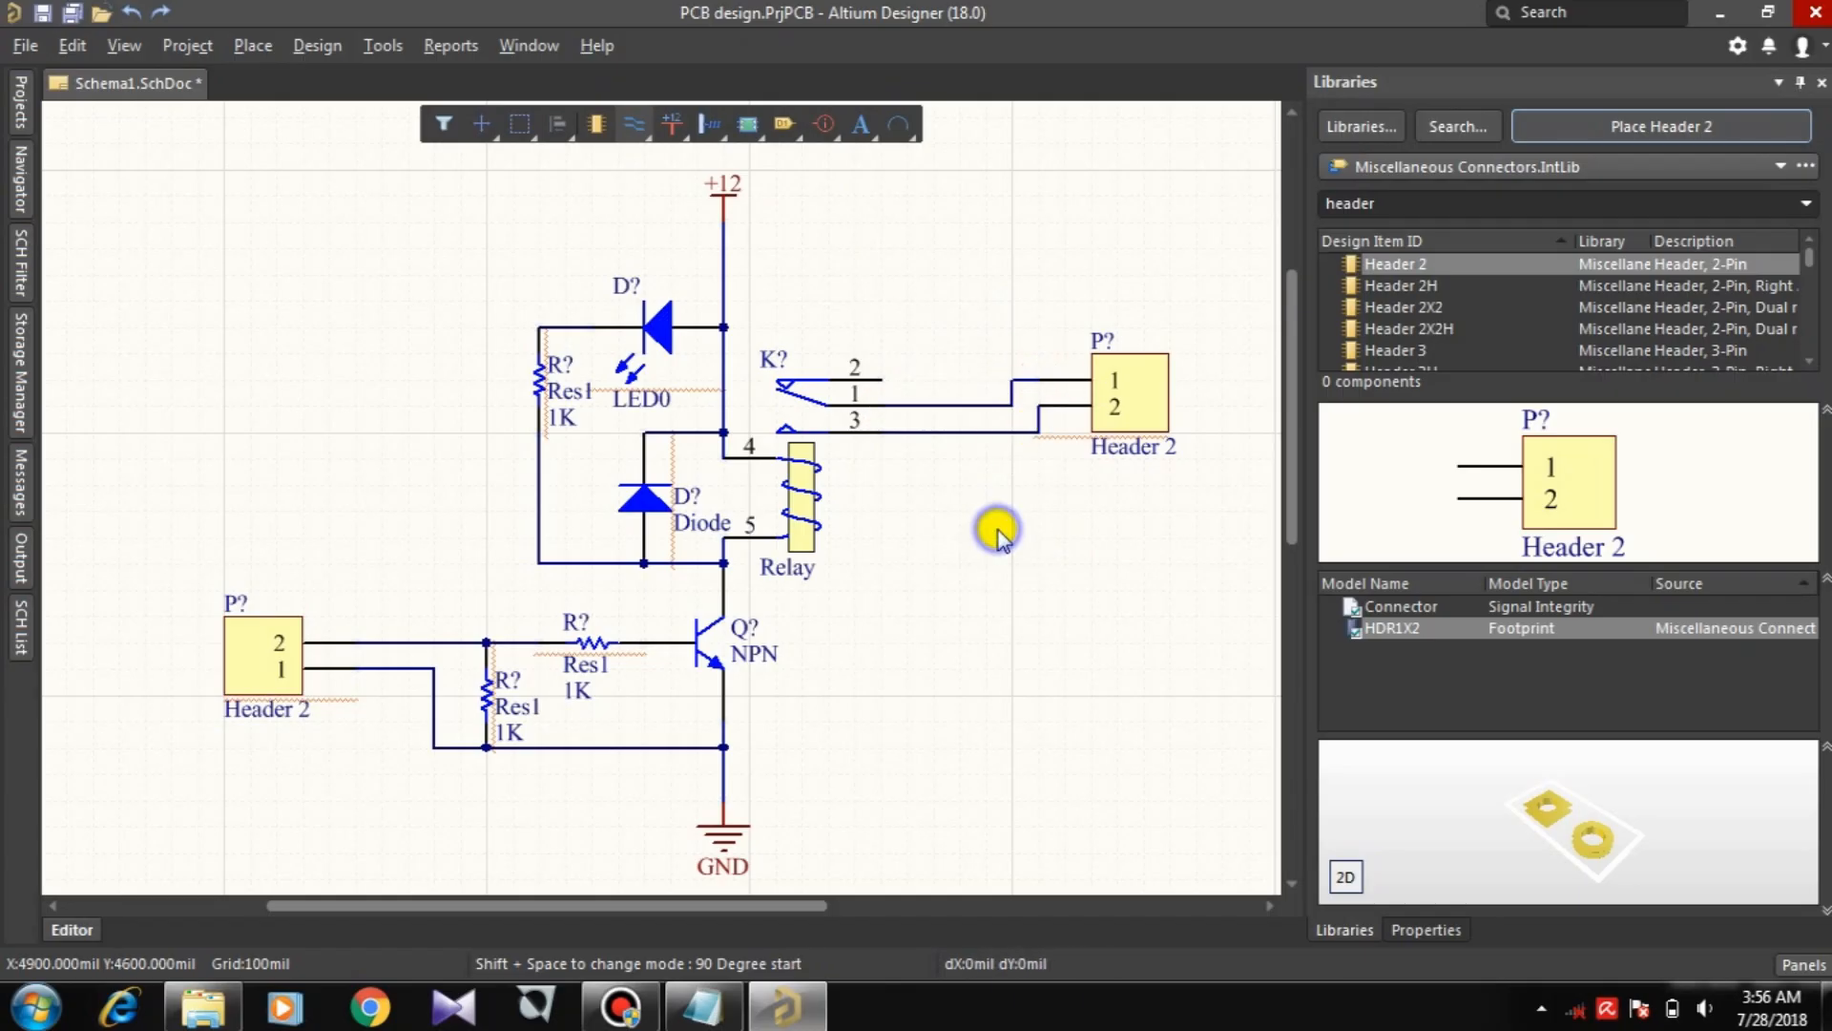
# Step: Compile the PCB project PCB design.PrjPCB and dismiss the resulting message list
pyautogui.click(995, 578)
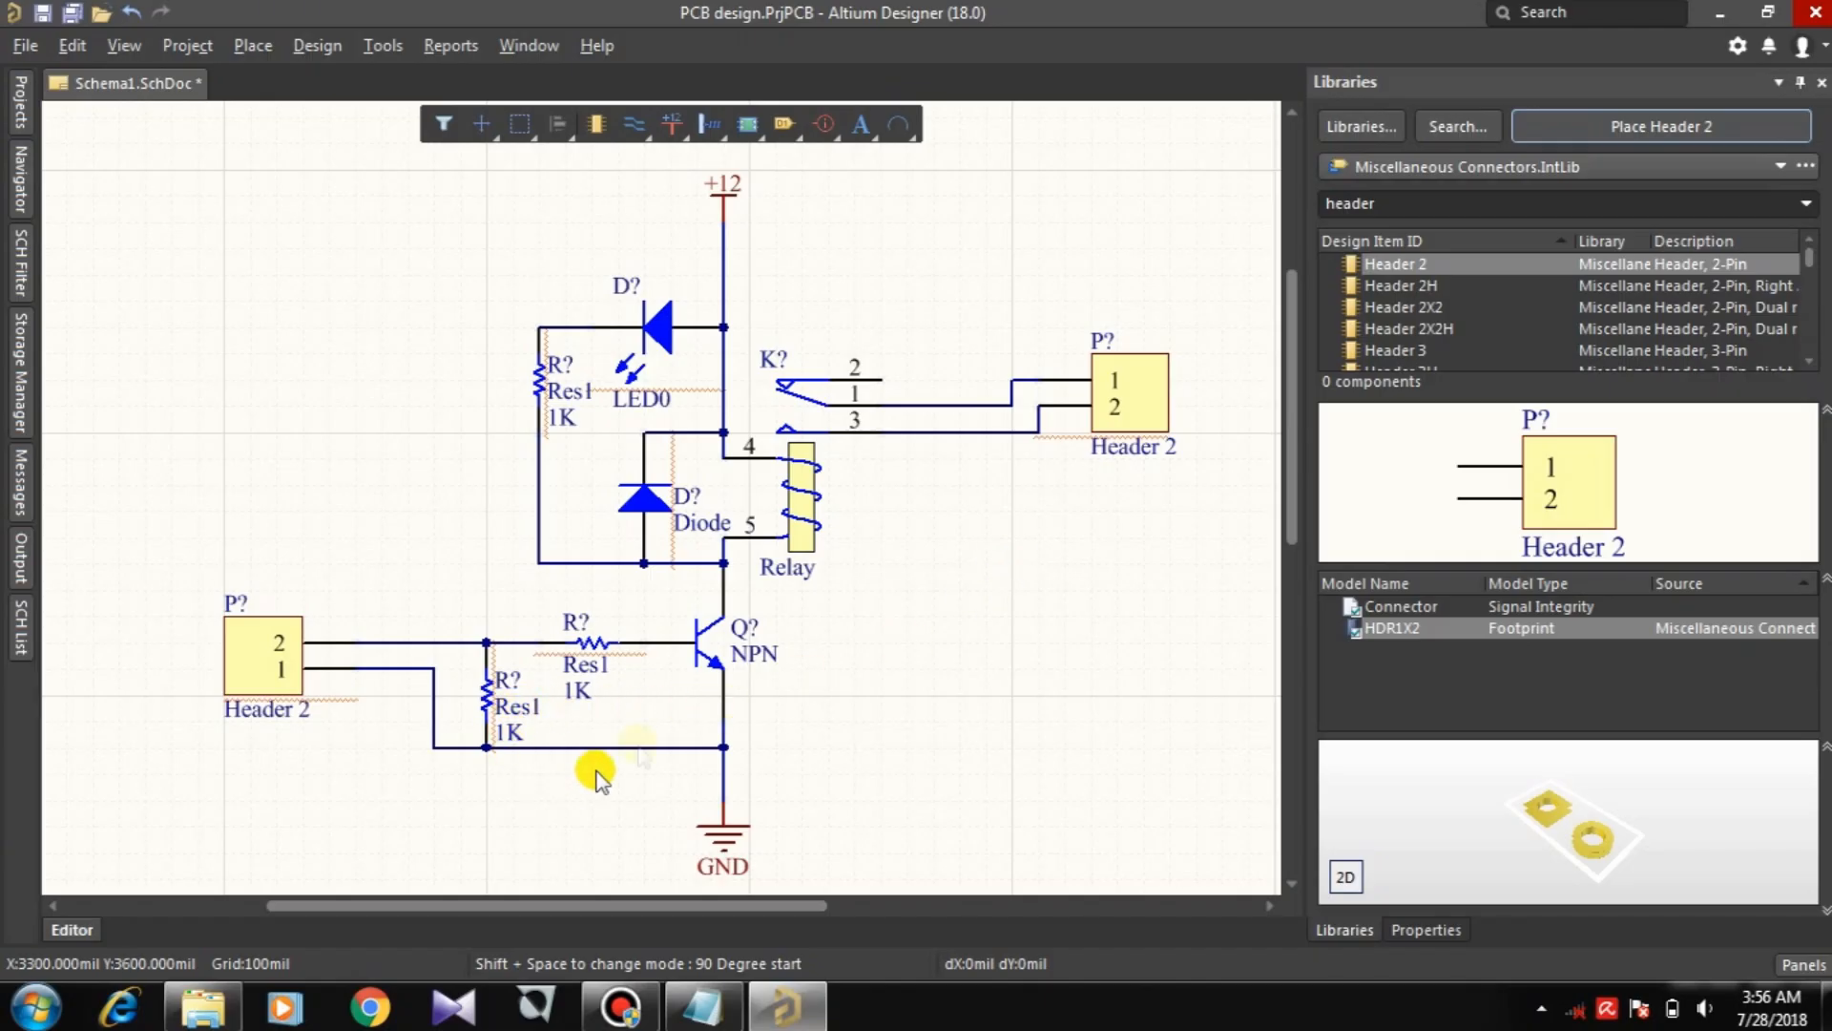
pyautogui.click(878, 571)
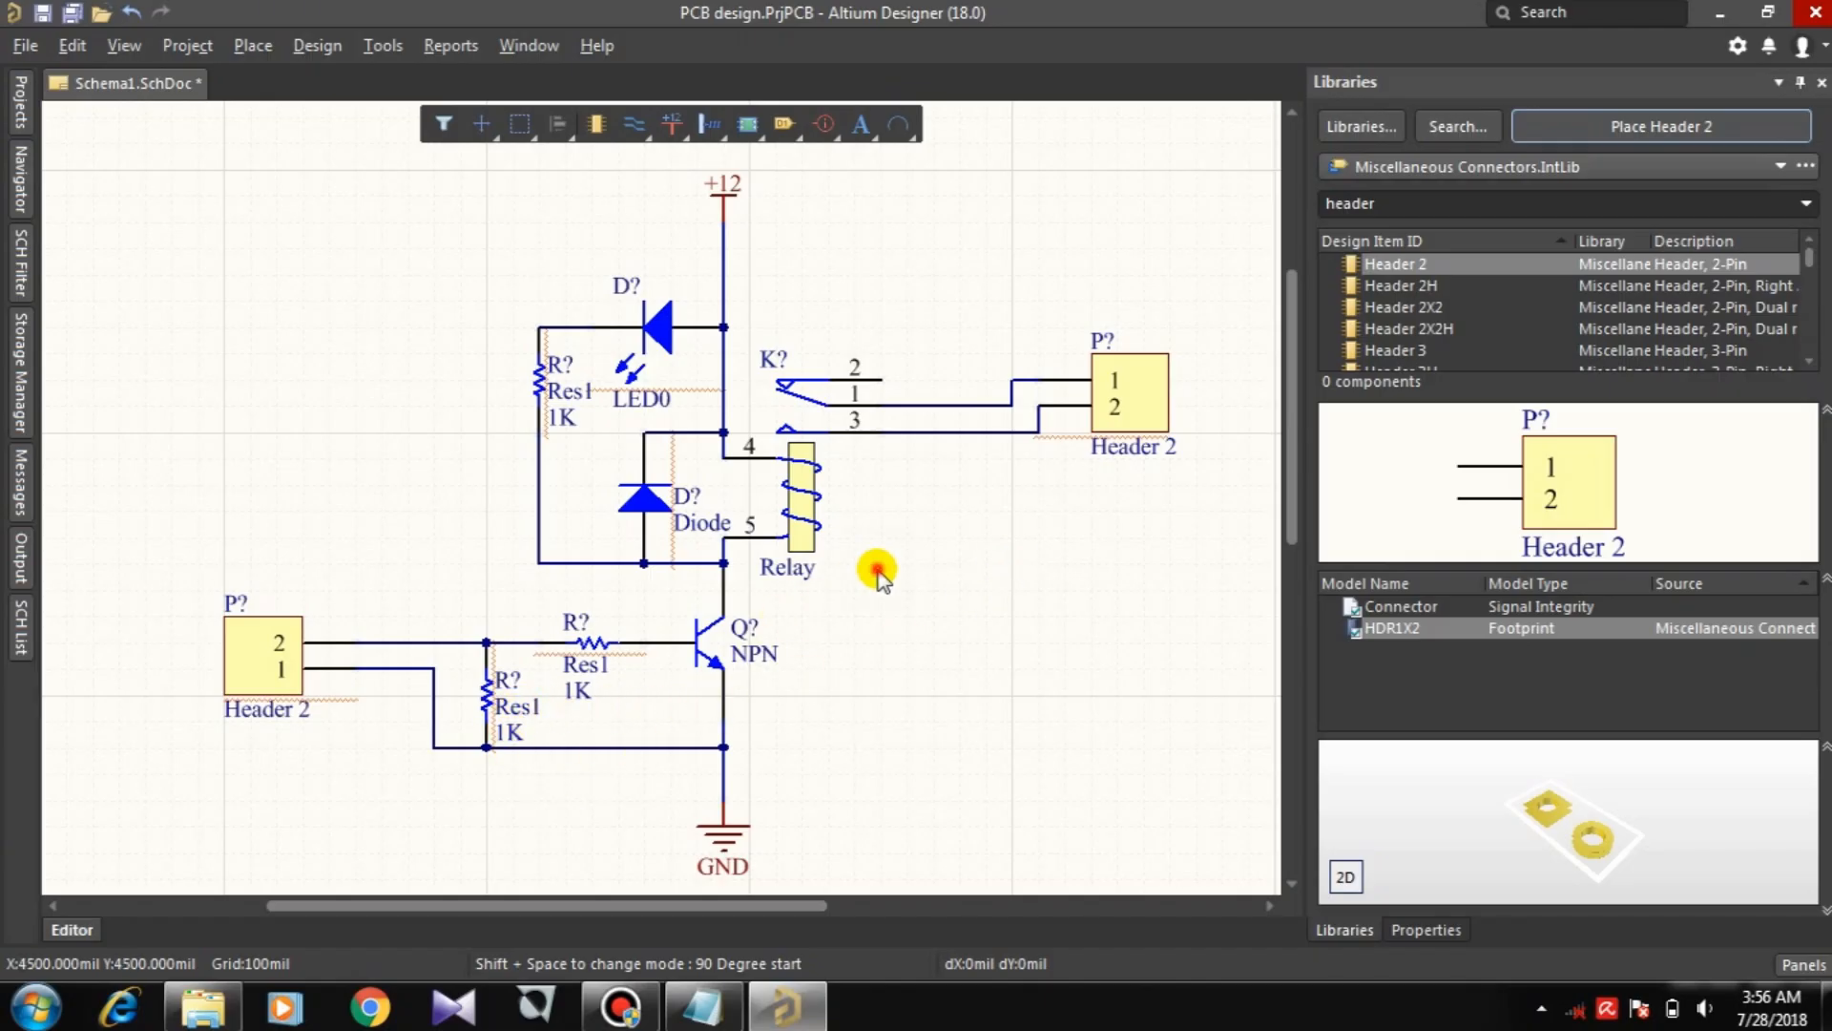
pyautogui.click(229, 48)
pyautogui.moveTo(319, 48)
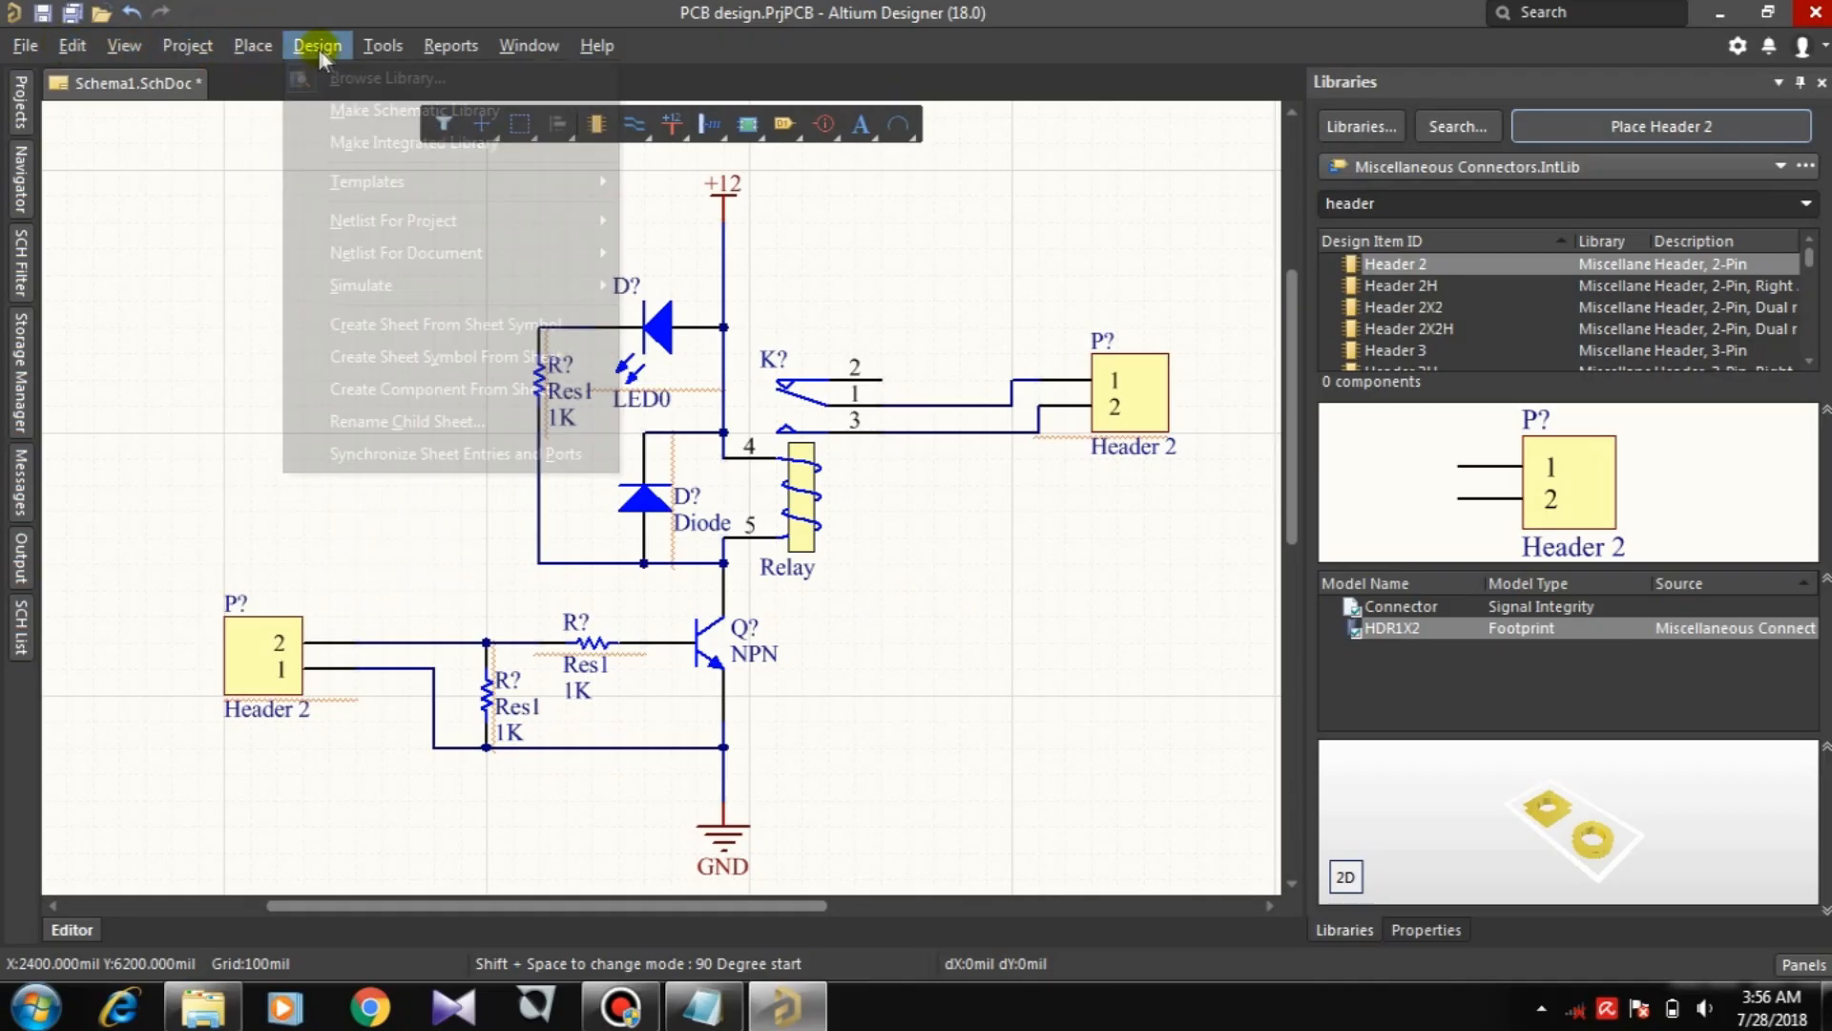
pyautogui.moveTo(196, 51)
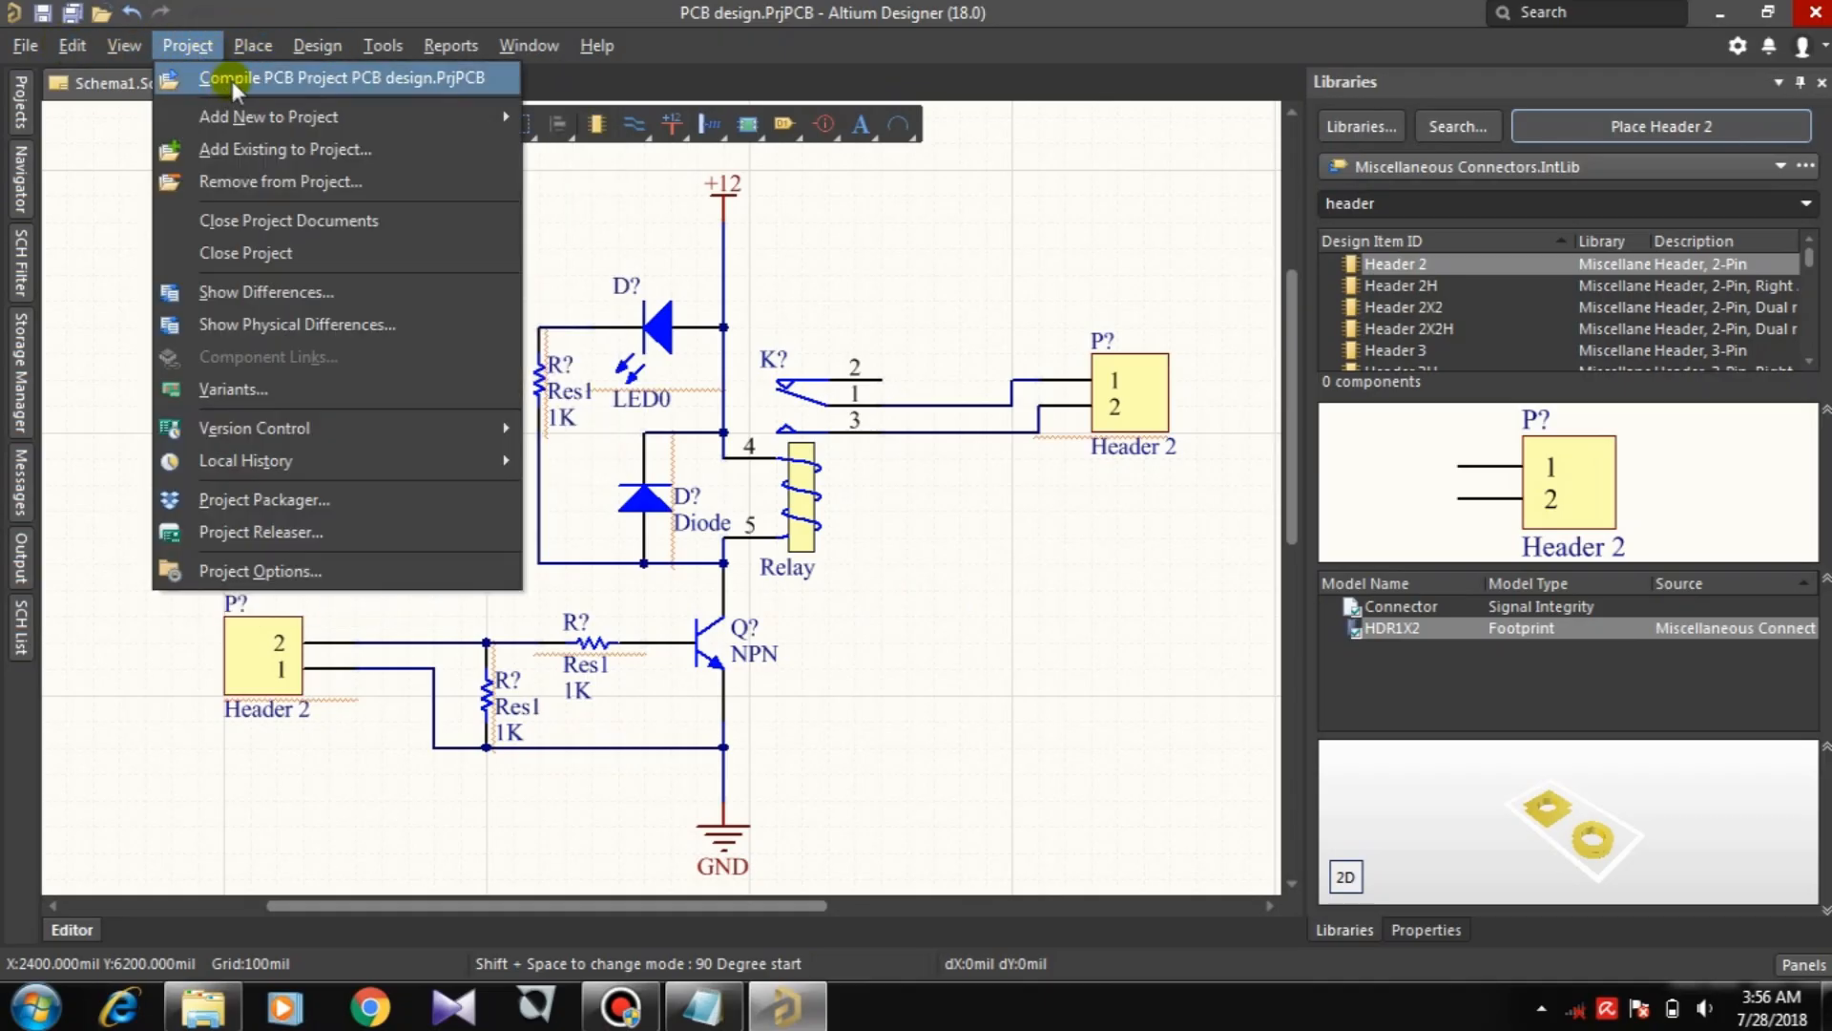
pyautogui.click(300, 89)
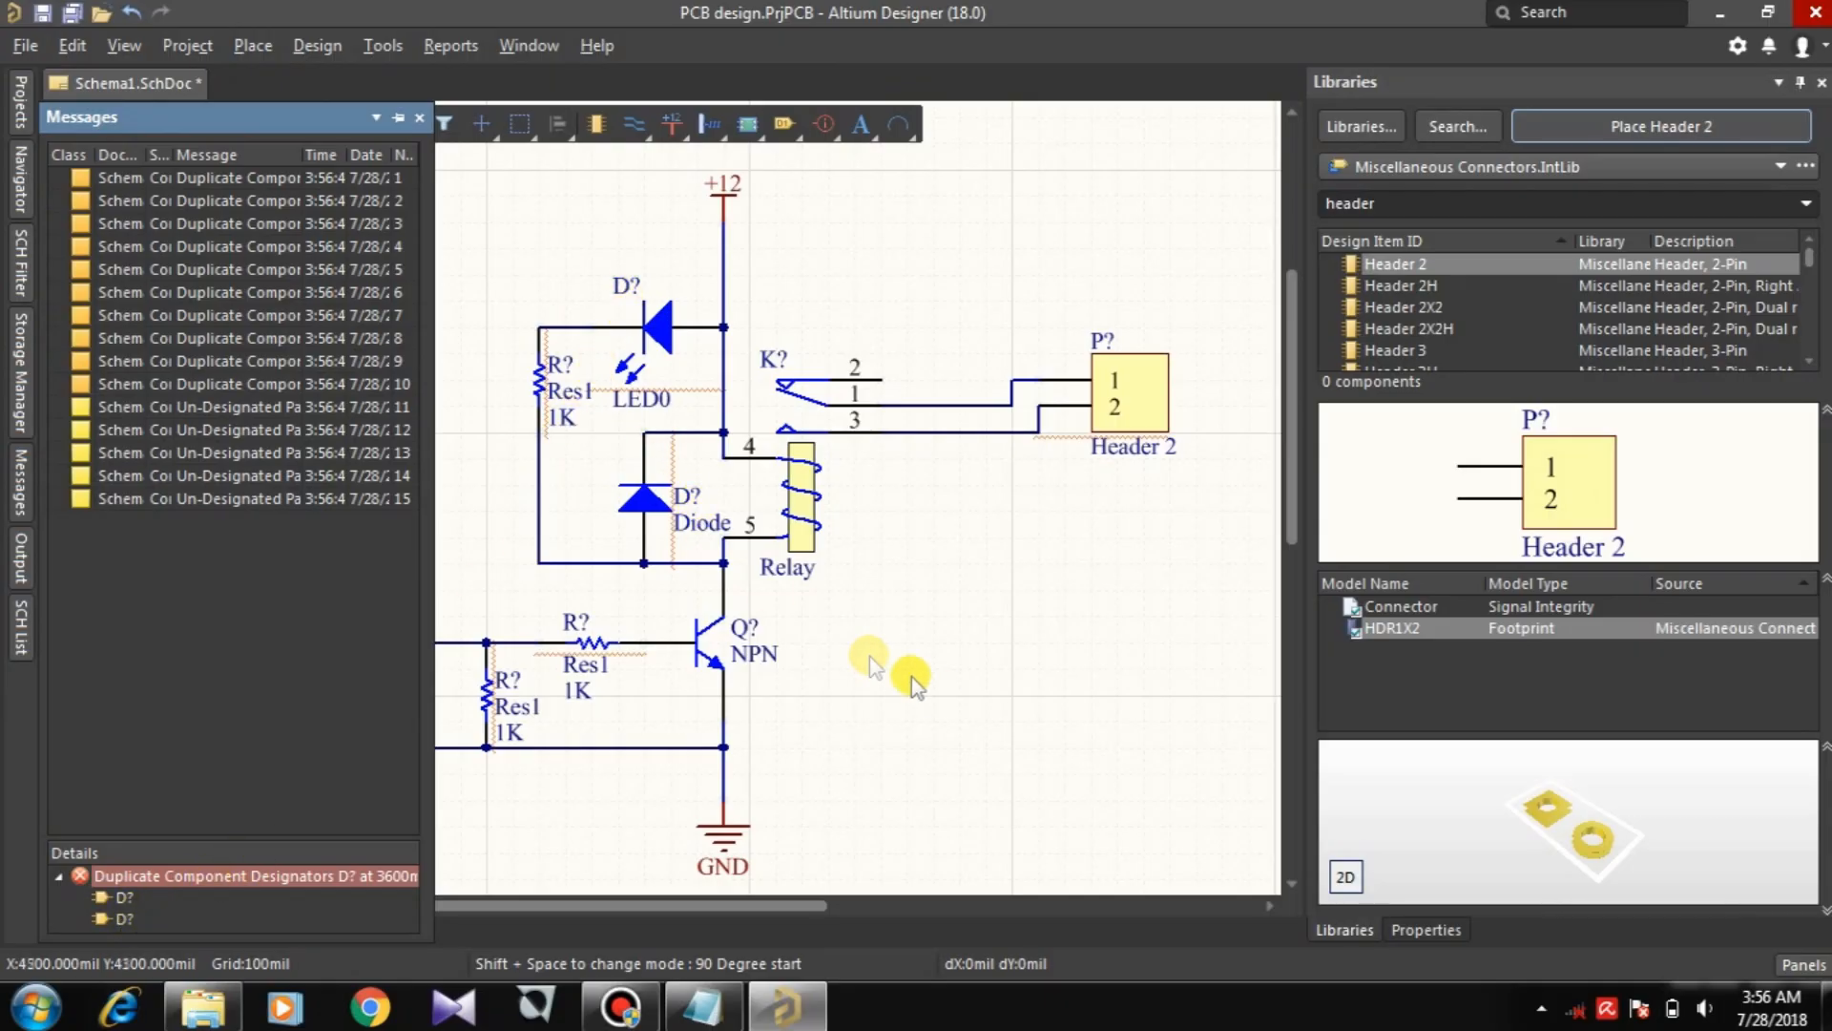
pyautogui.click(815, 260)
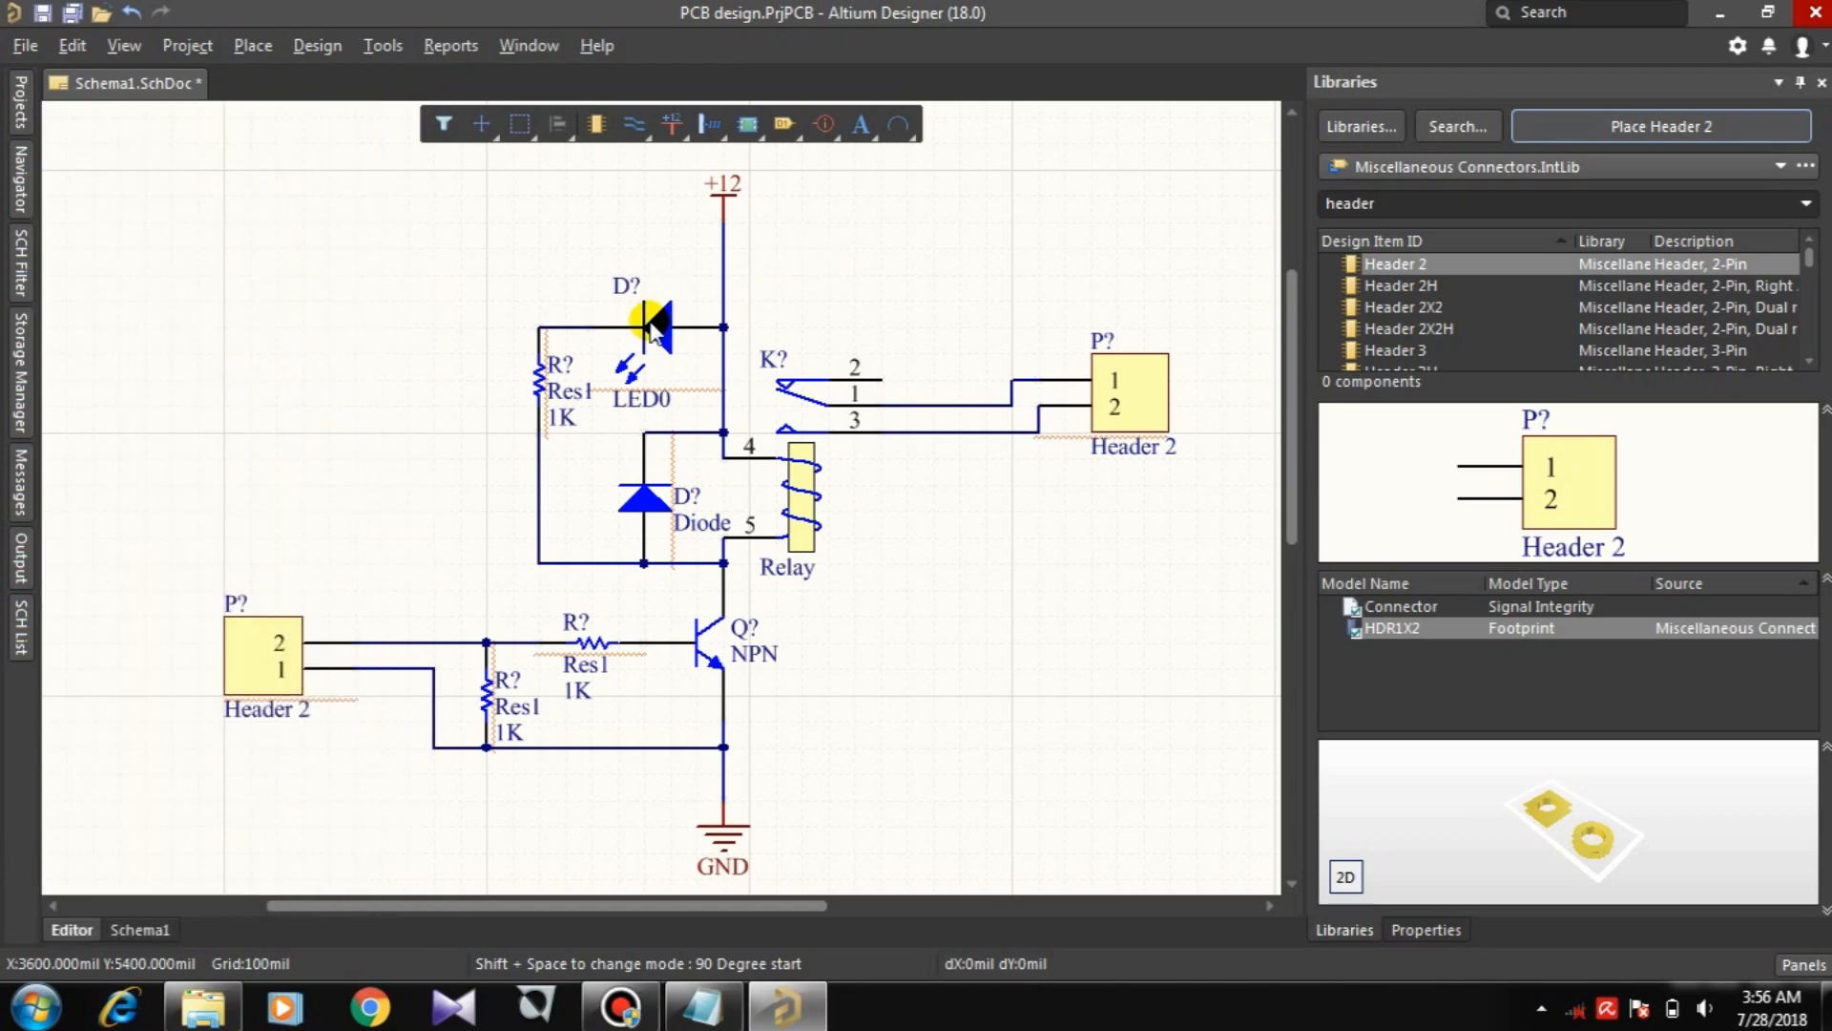
# Step: Set the designator of the LED0 component to LED1
pyautogui.click(650, 324)
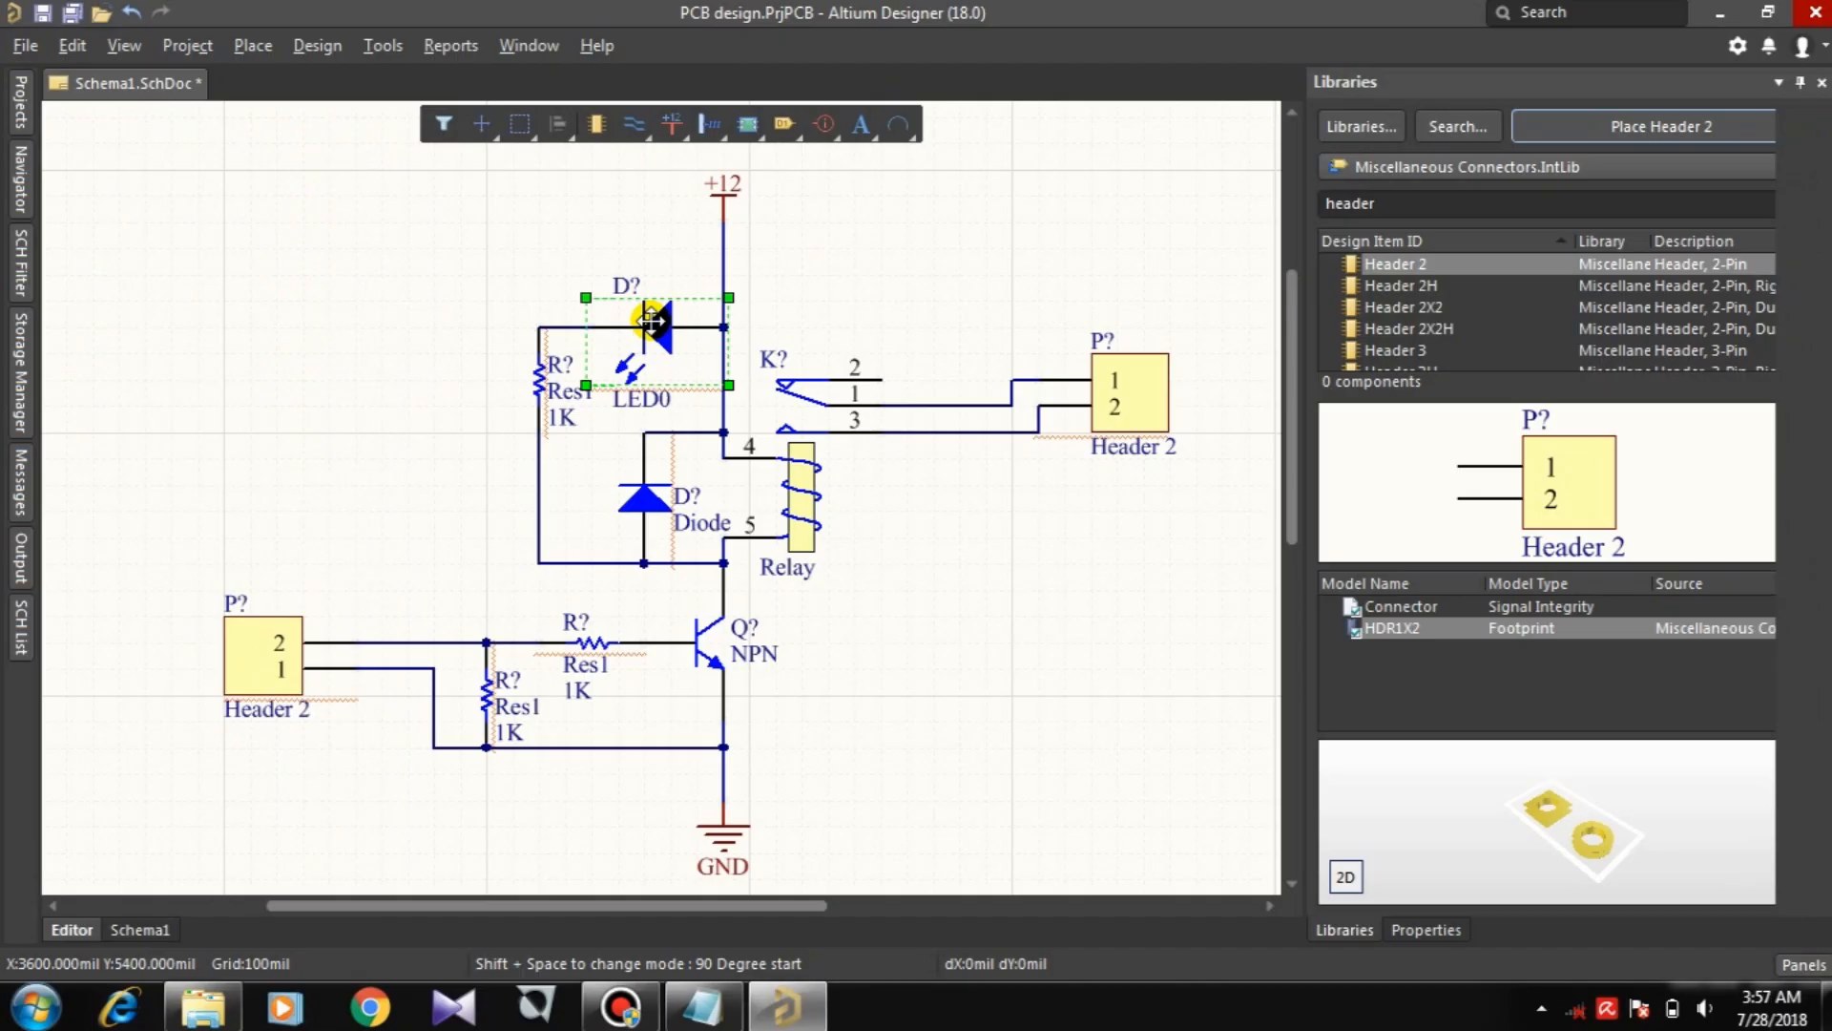
pyautogui.rightClick(649, 324)
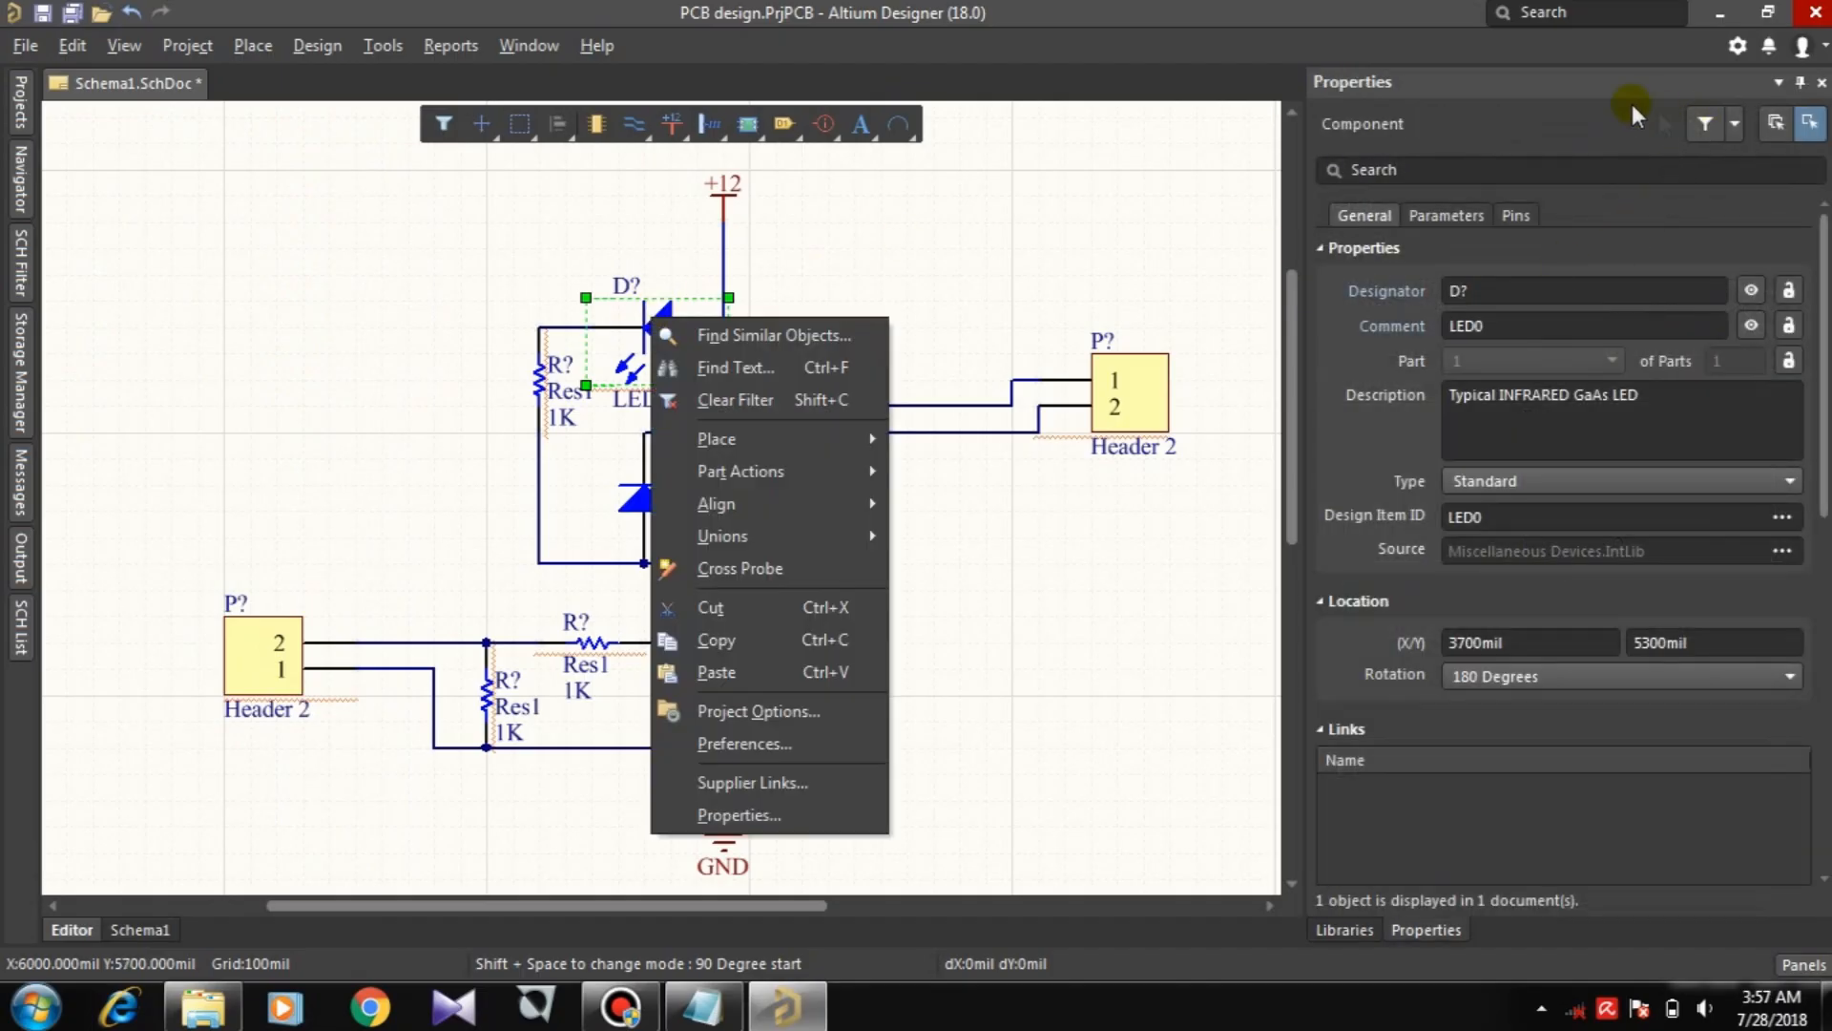
pyautogui.click(1581, 89)
pyautogui.click(1482, 291)
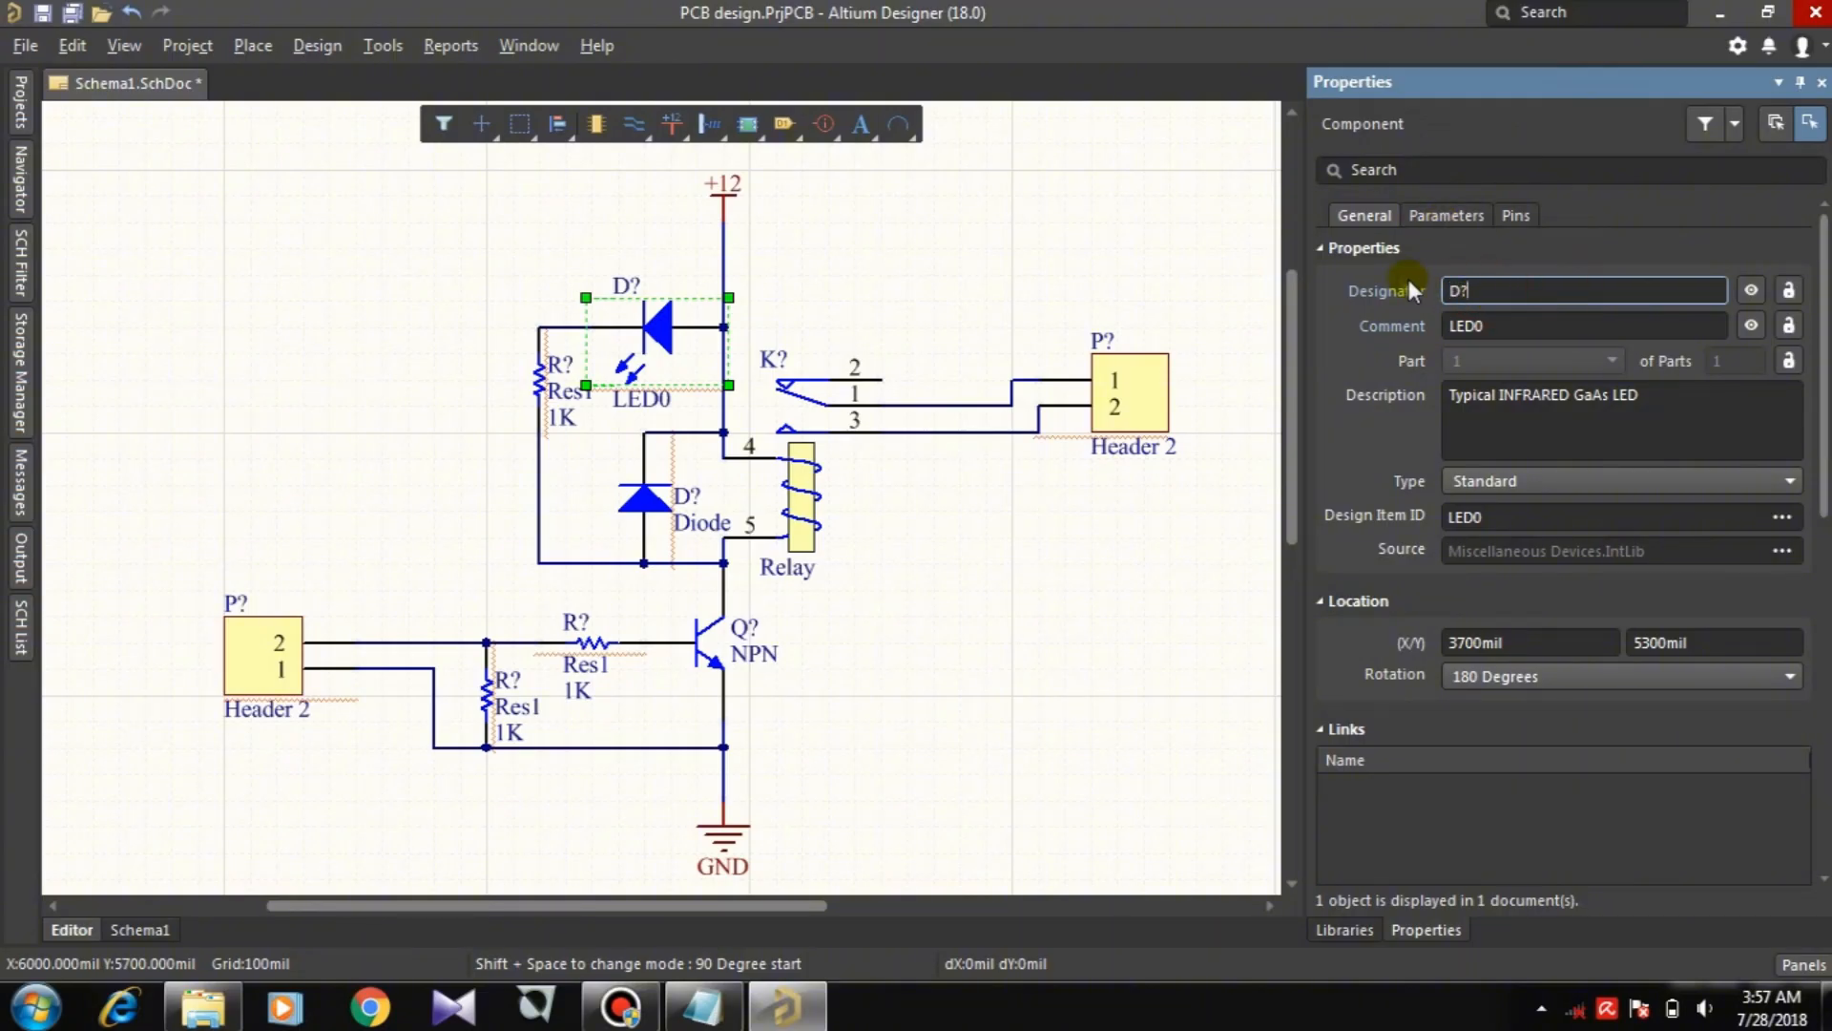
pyautogui.doubleClick(1454, 291)
# Step: Try showing the LED's pin numbers and pin names, and hide them again
pyautogui.click(1471, 214)
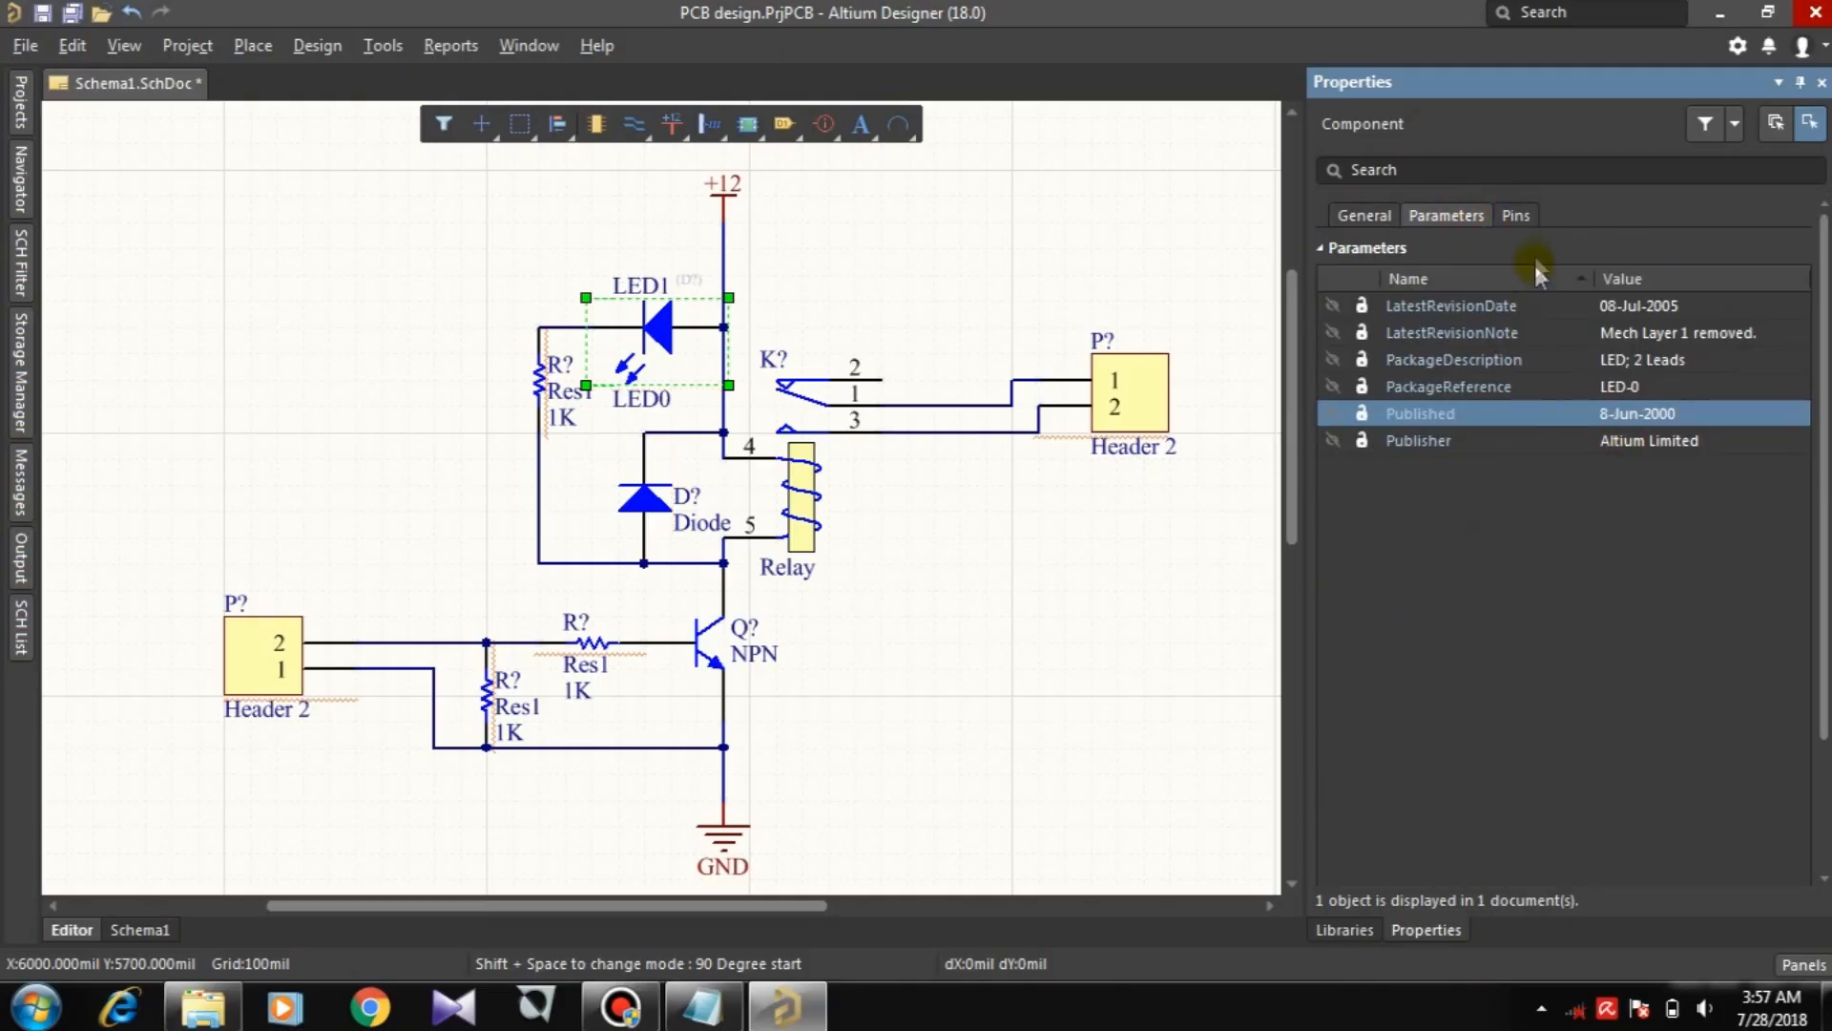
pyautogui.click(1517, 216)
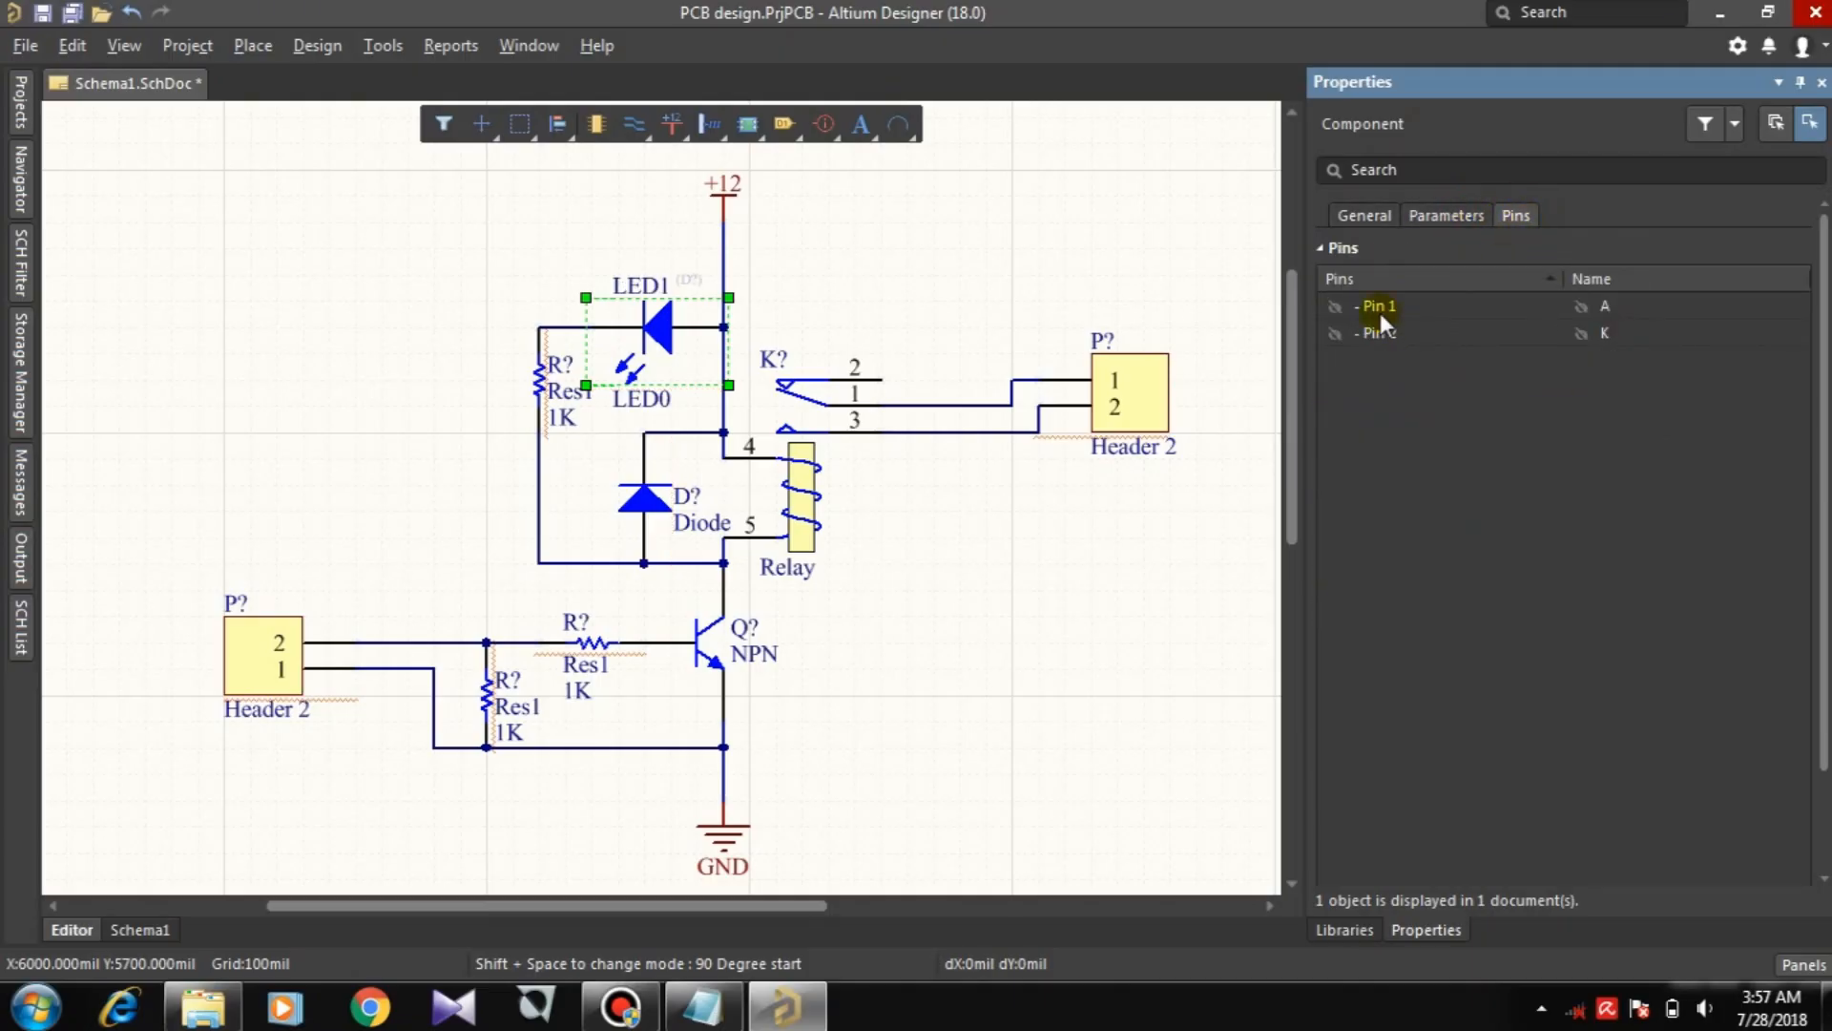
pyautogui.click(1334, 307)
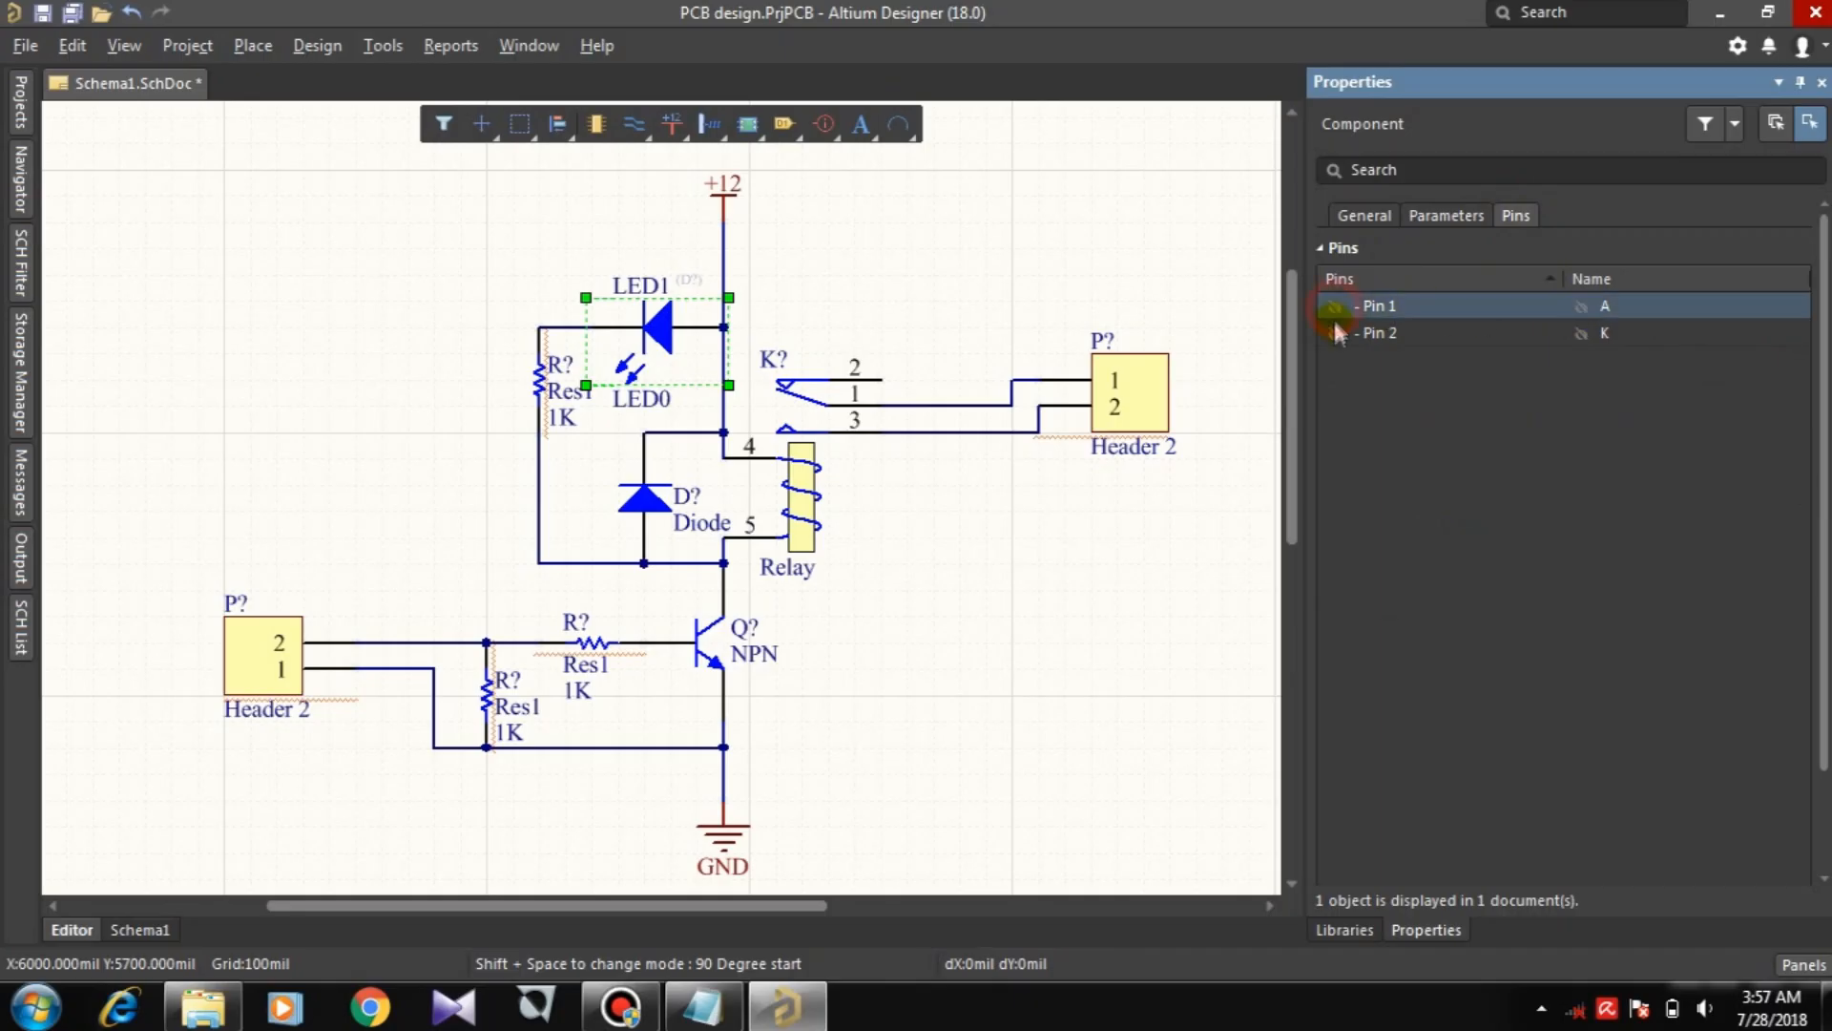
pyautogui.click(1334, 333)
pyautogui.click(1418, 306)
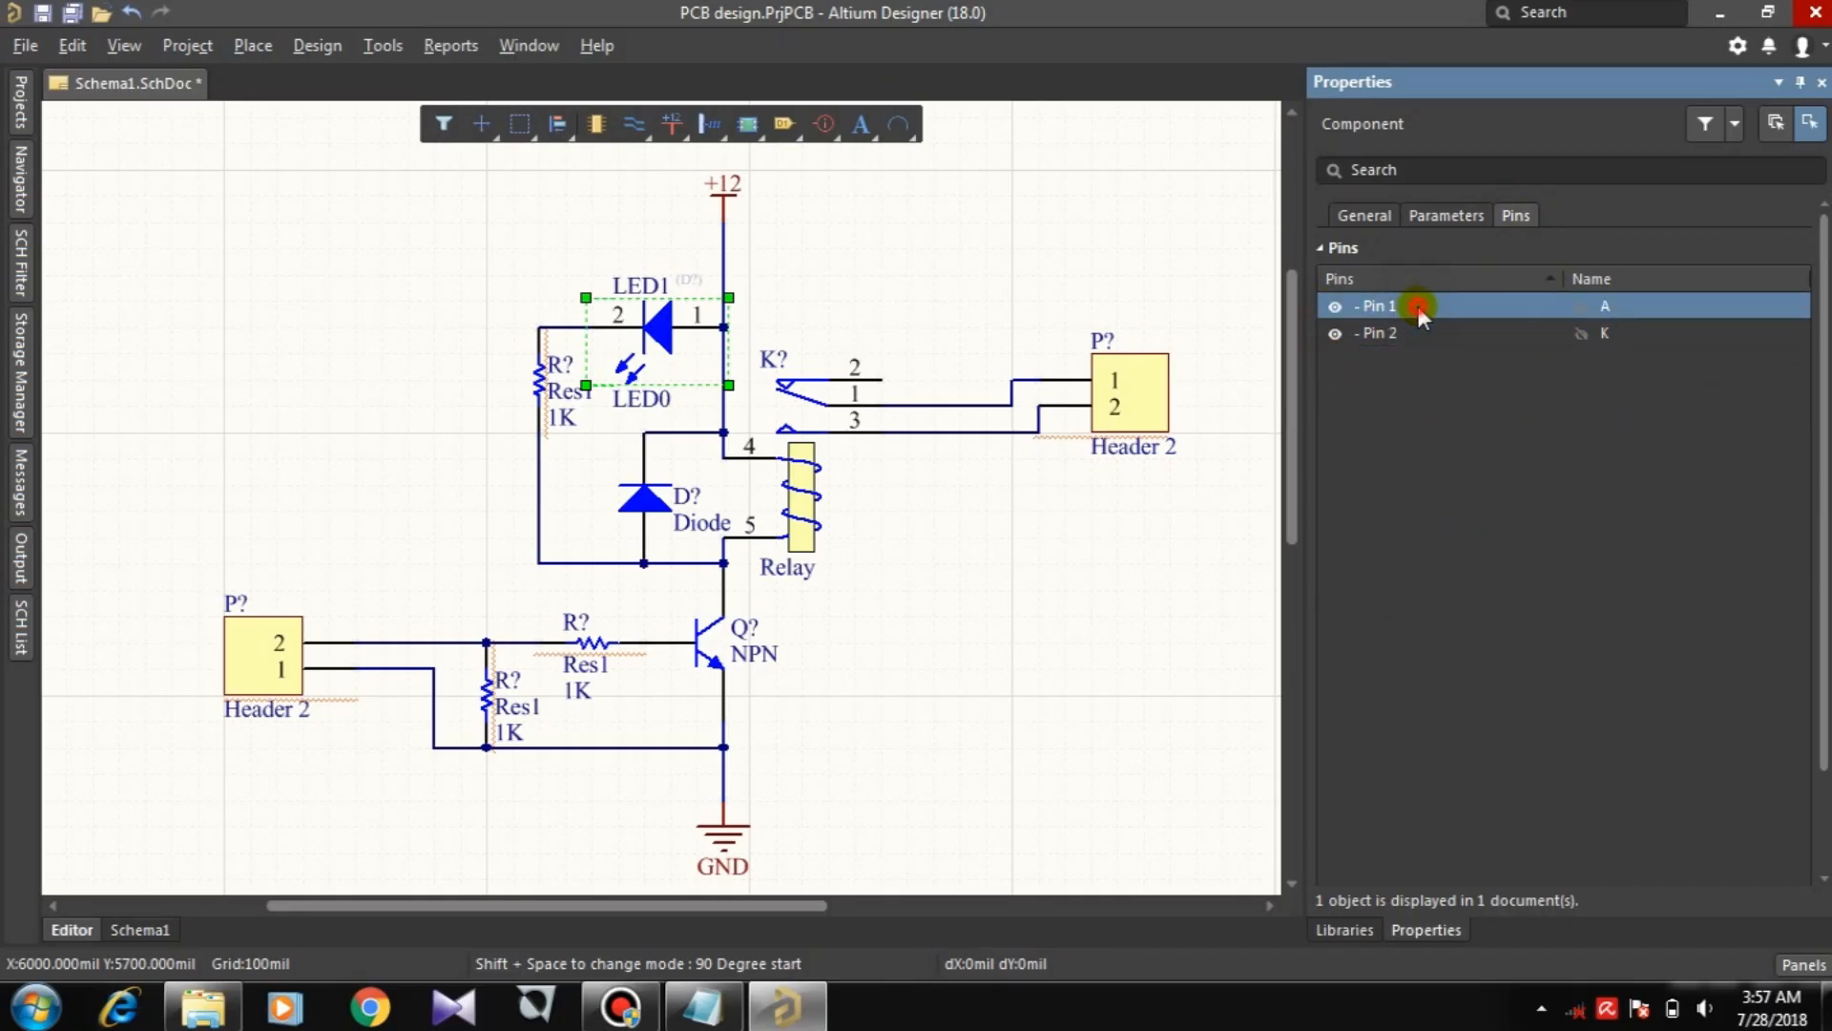
pyautogui.click(1334, 332)
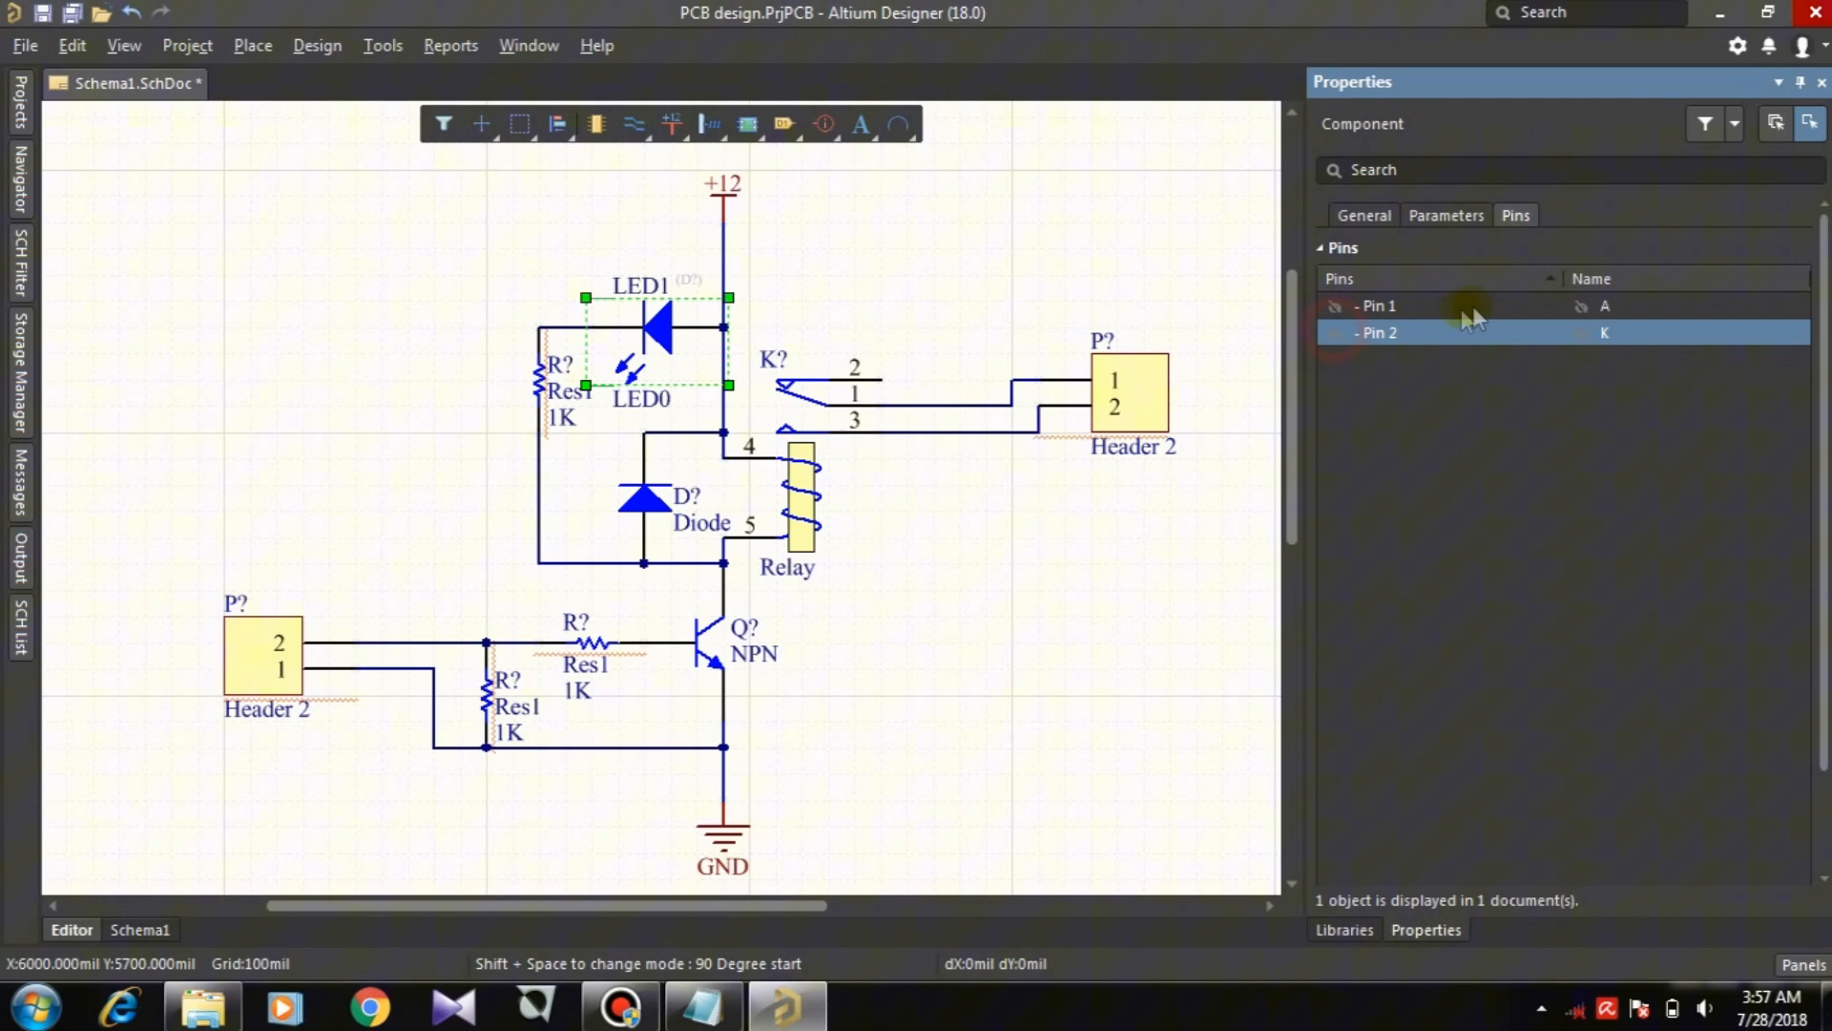
pyautogui.click(1579, 306)
pyautogui.click(1579, 333)
pyautogui.click(1579, 305)
pyautogui.click(1579, 333)
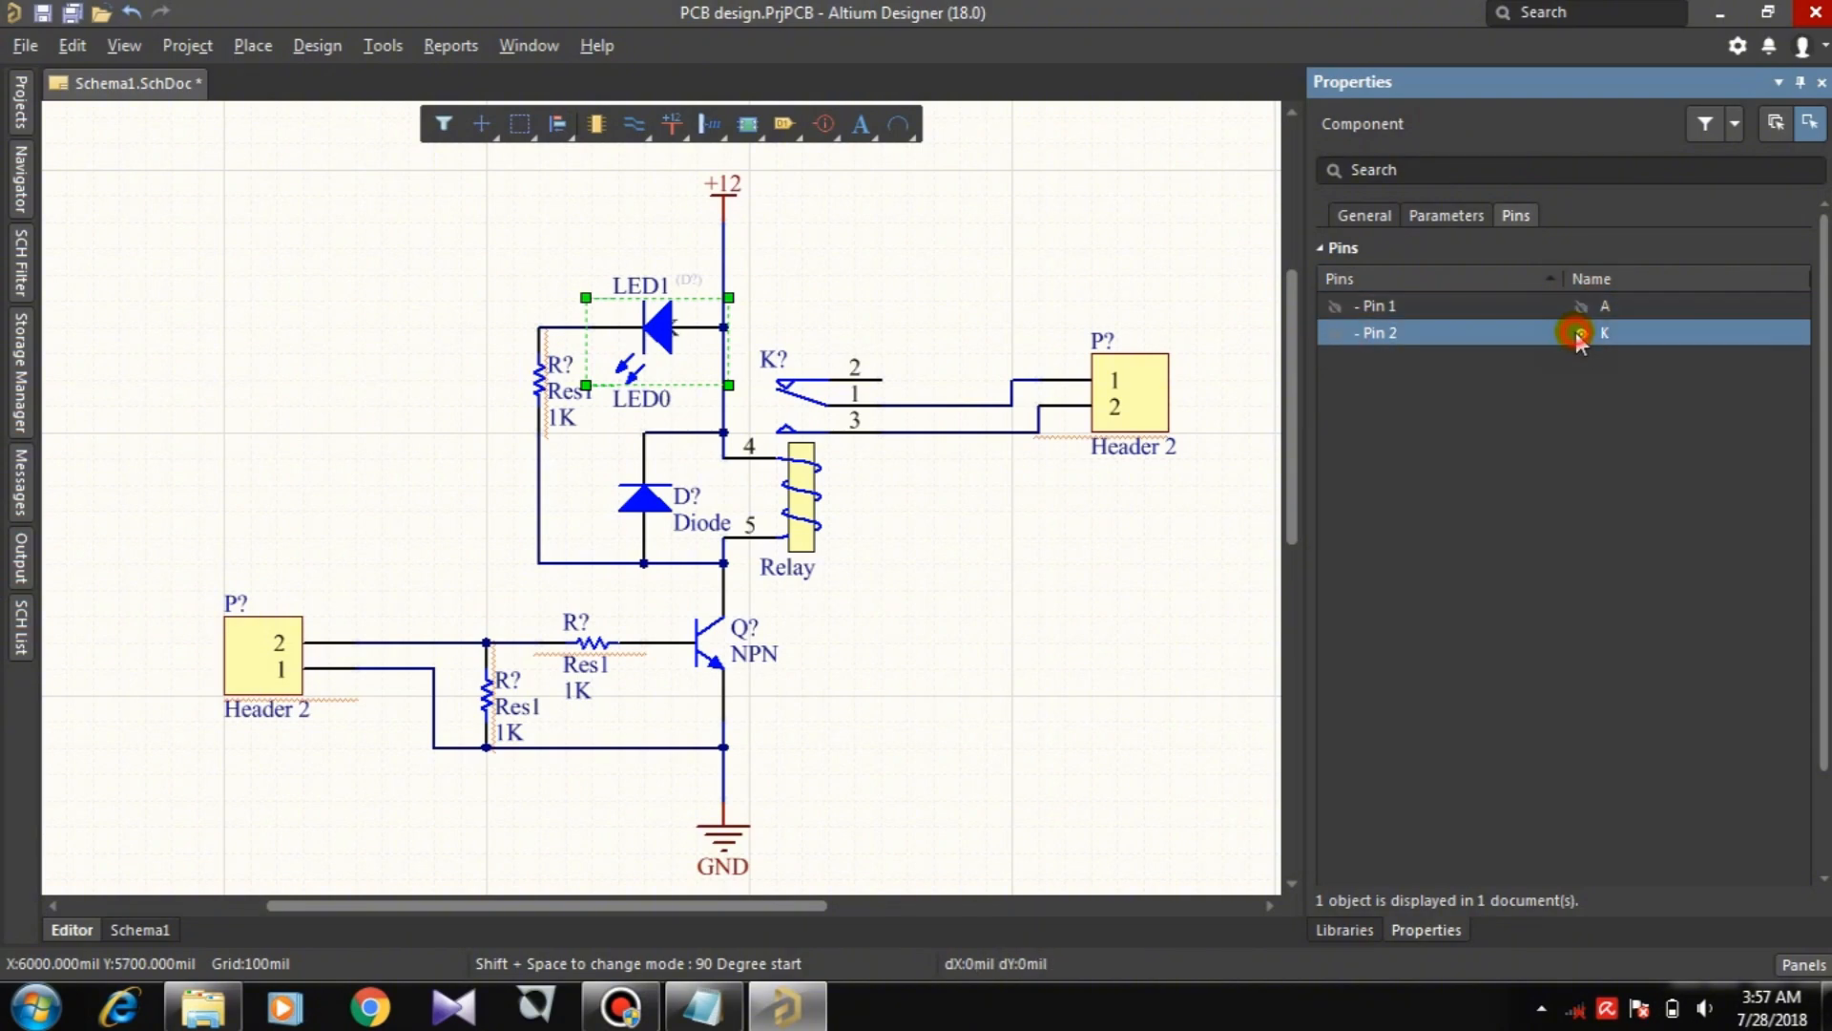
pyautogui.click(1374, 214)
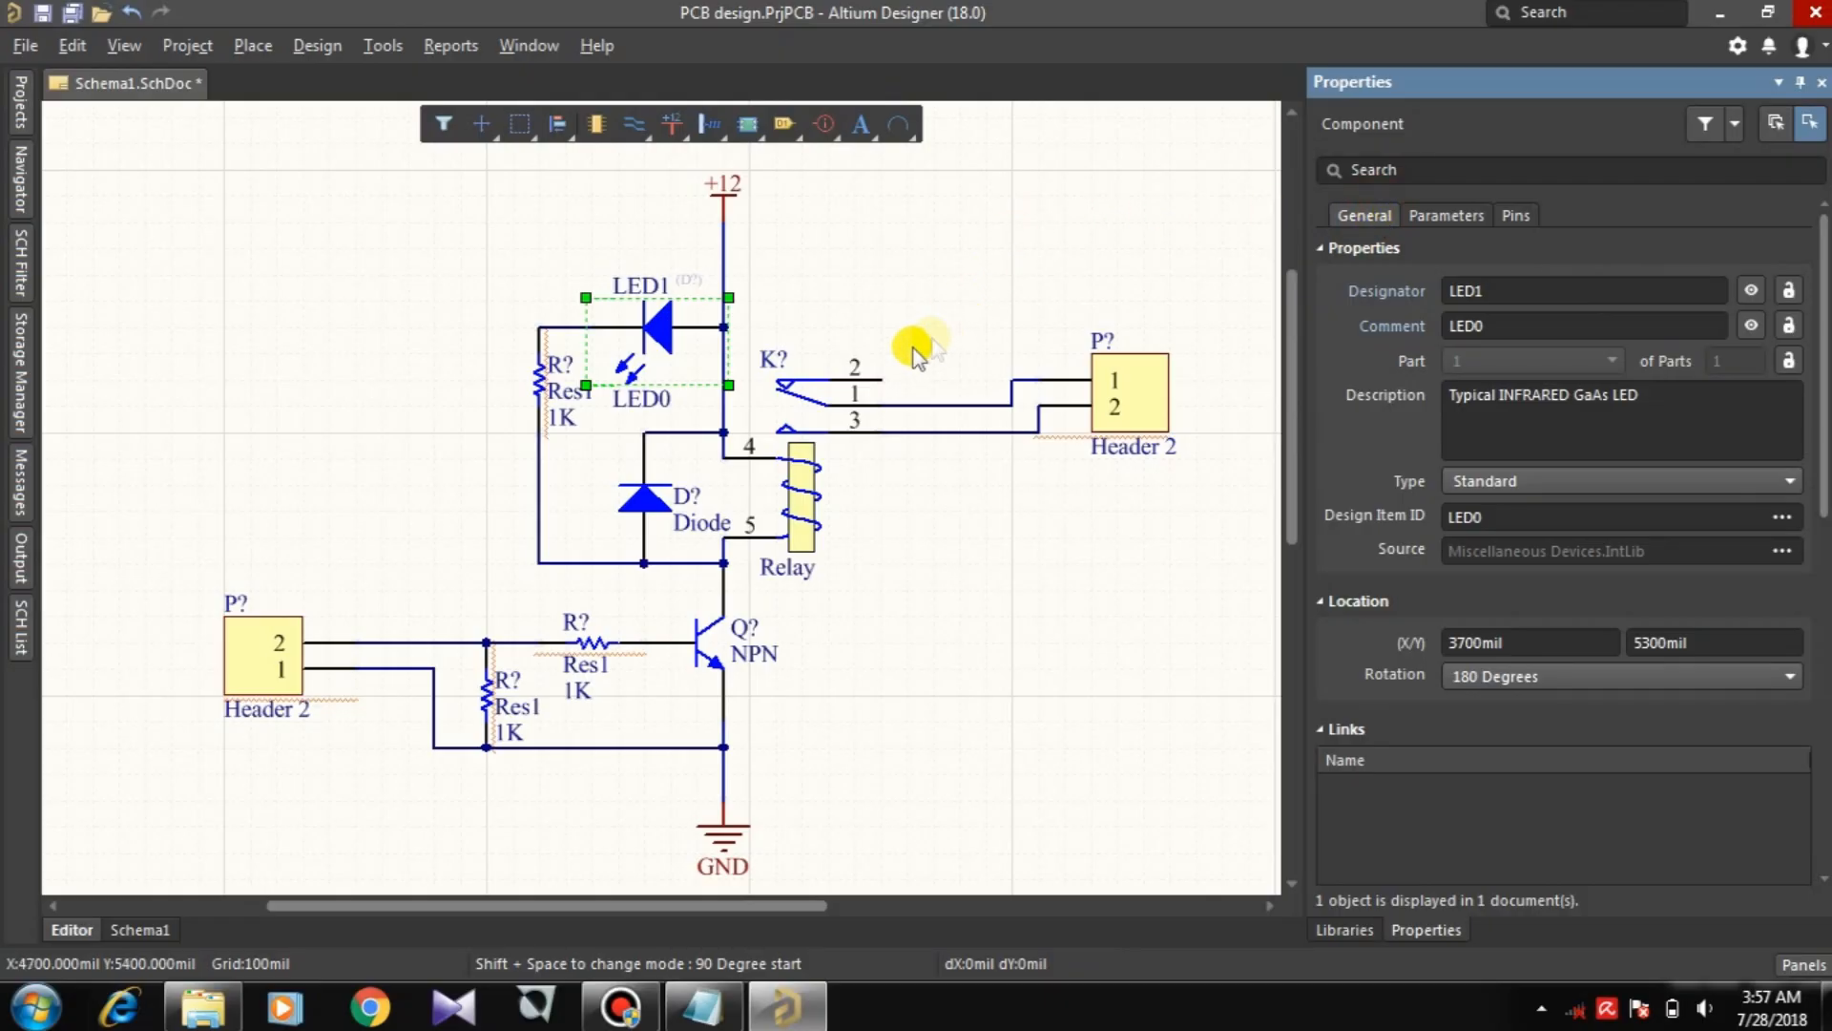
# Step: Set the relay's designator to RLY1
pyautogui.click(799, 464)
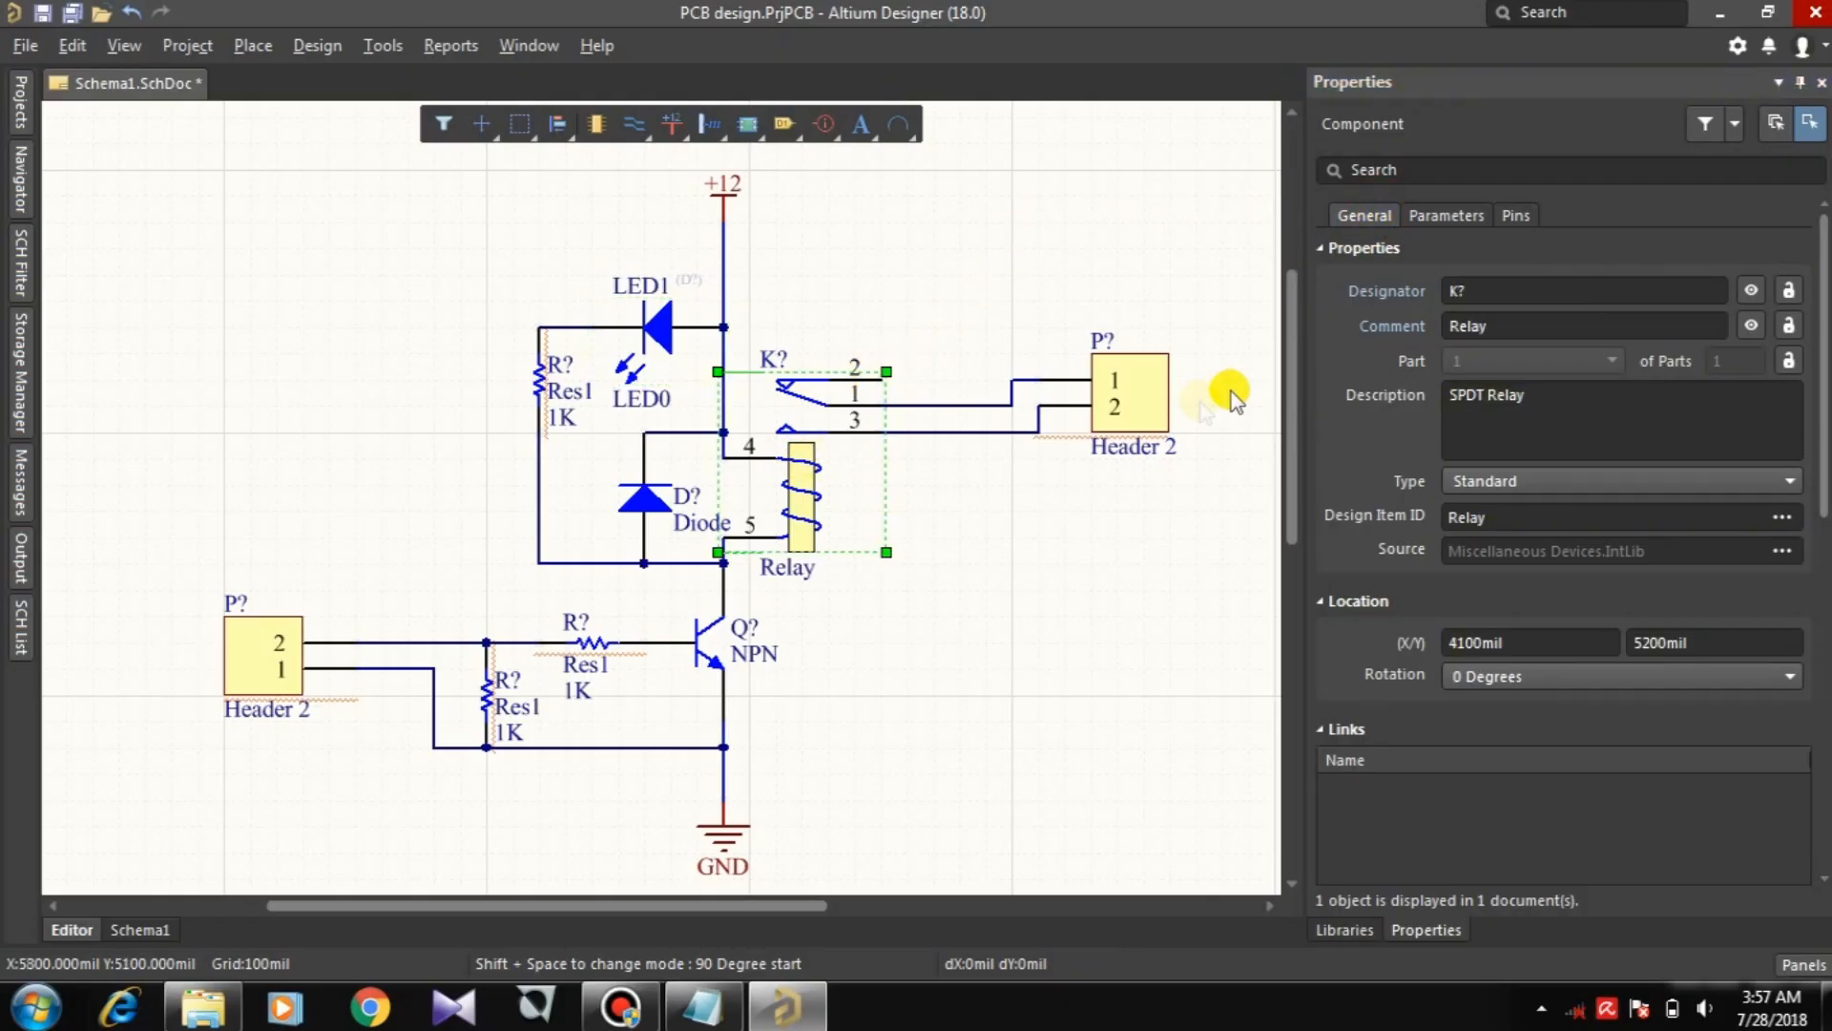
pyautogui.click(1497, 286)
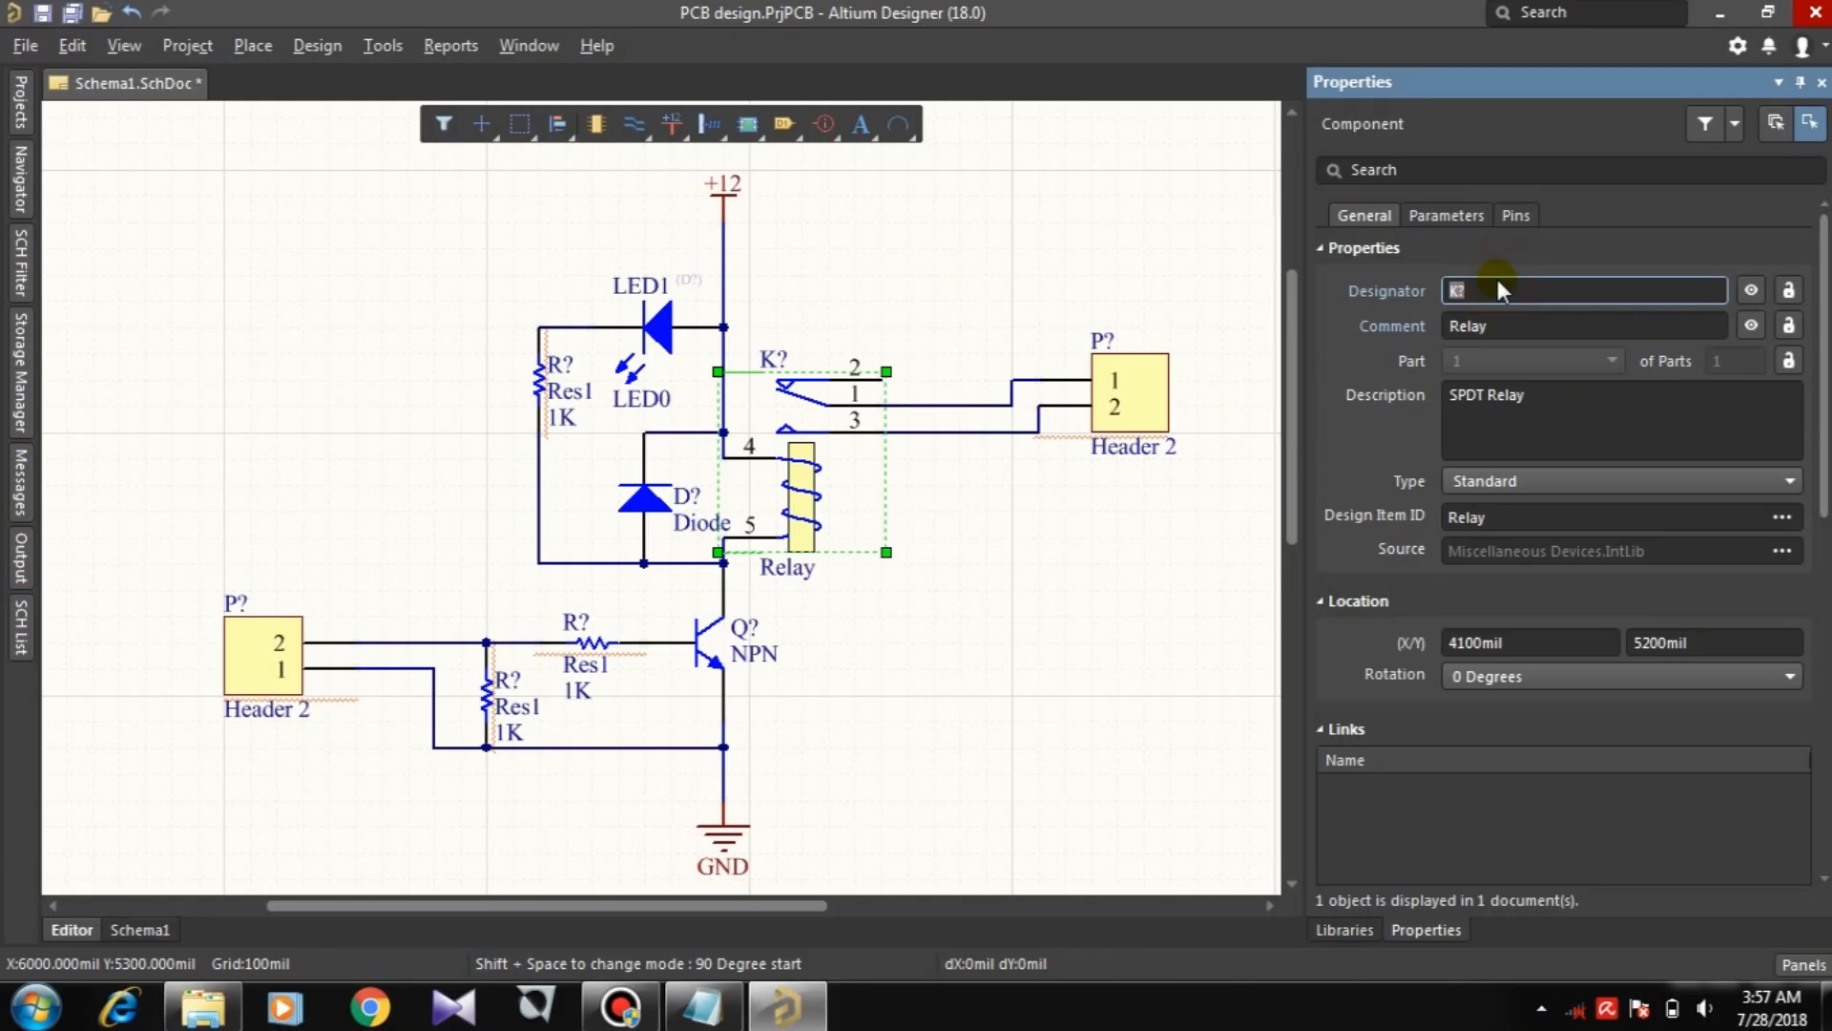
pyautogui.write('Rel')
pyautogui.press('BackSpace')
pyautogui.press('BackSpace')
pyautogui.write('LY1')
# Step: Try toggling the visibility of the relay's COM and NC pin names, leaving them hidden
pyautogui.click(1431, 215)
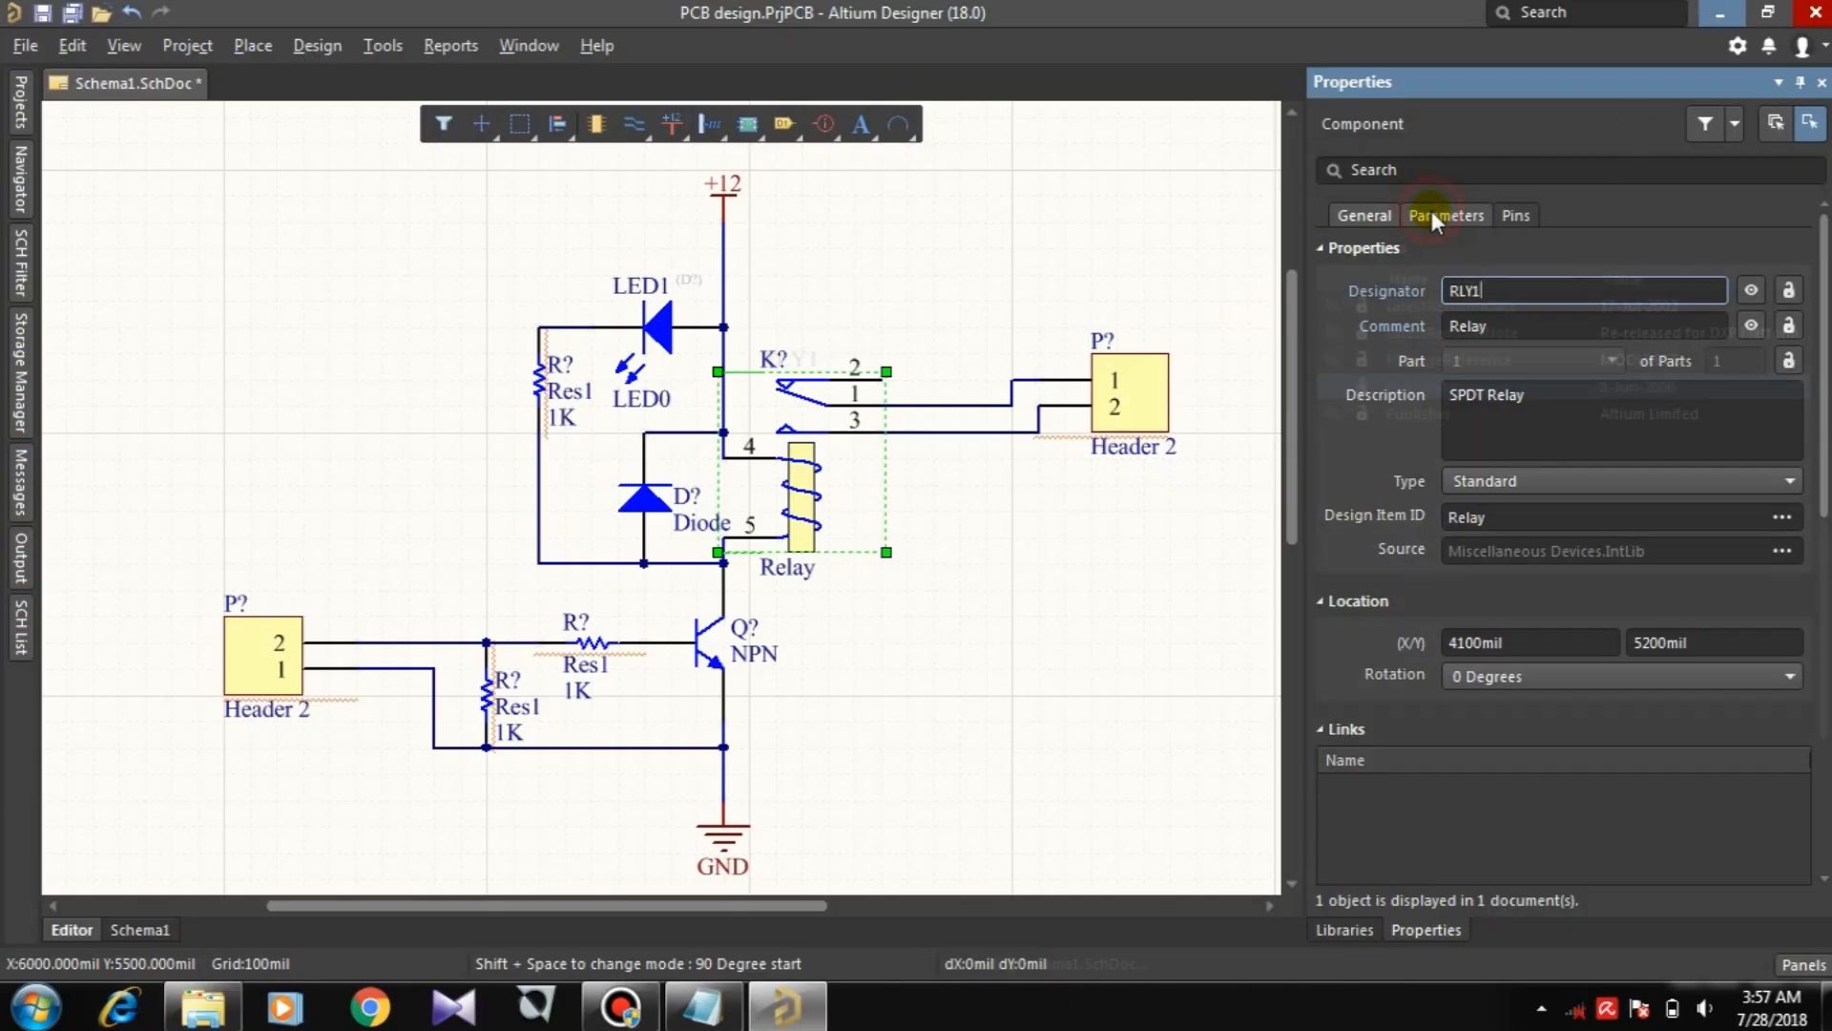
pyautogui.click(1513, 215)
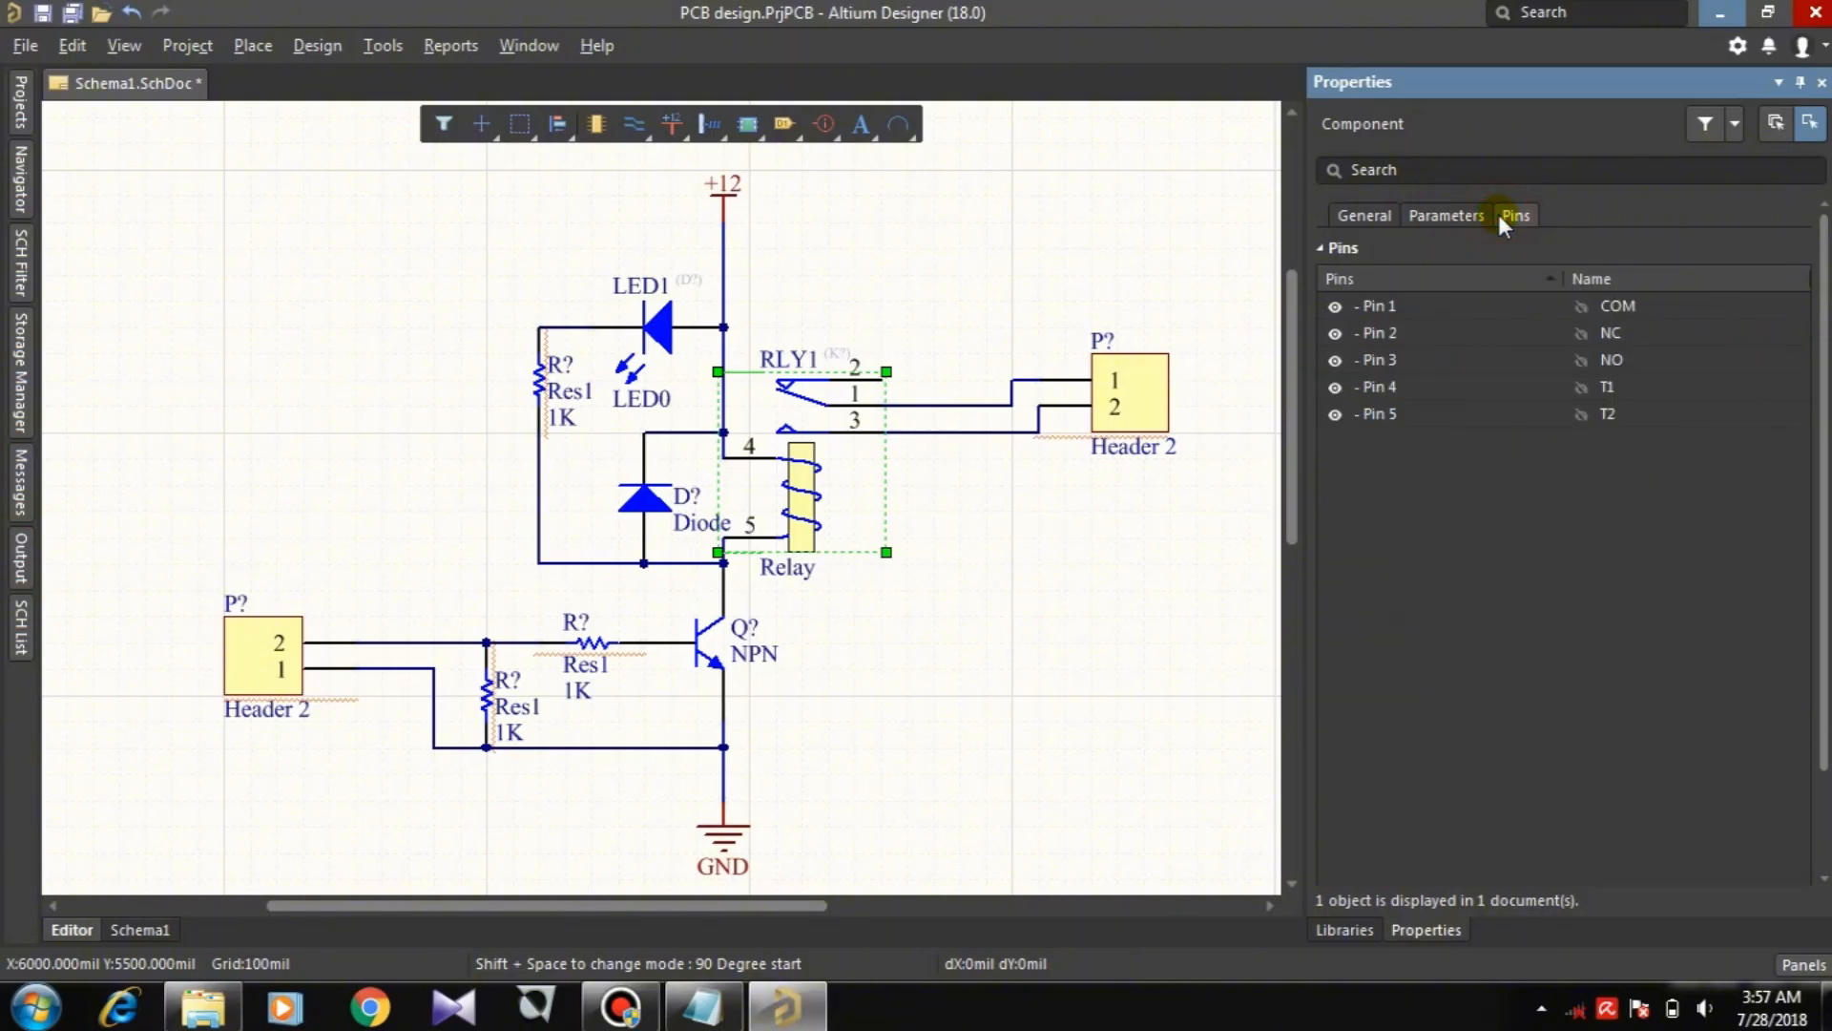
pyautogui.click(1580, 315)
pyautogui.click(1581, 315)
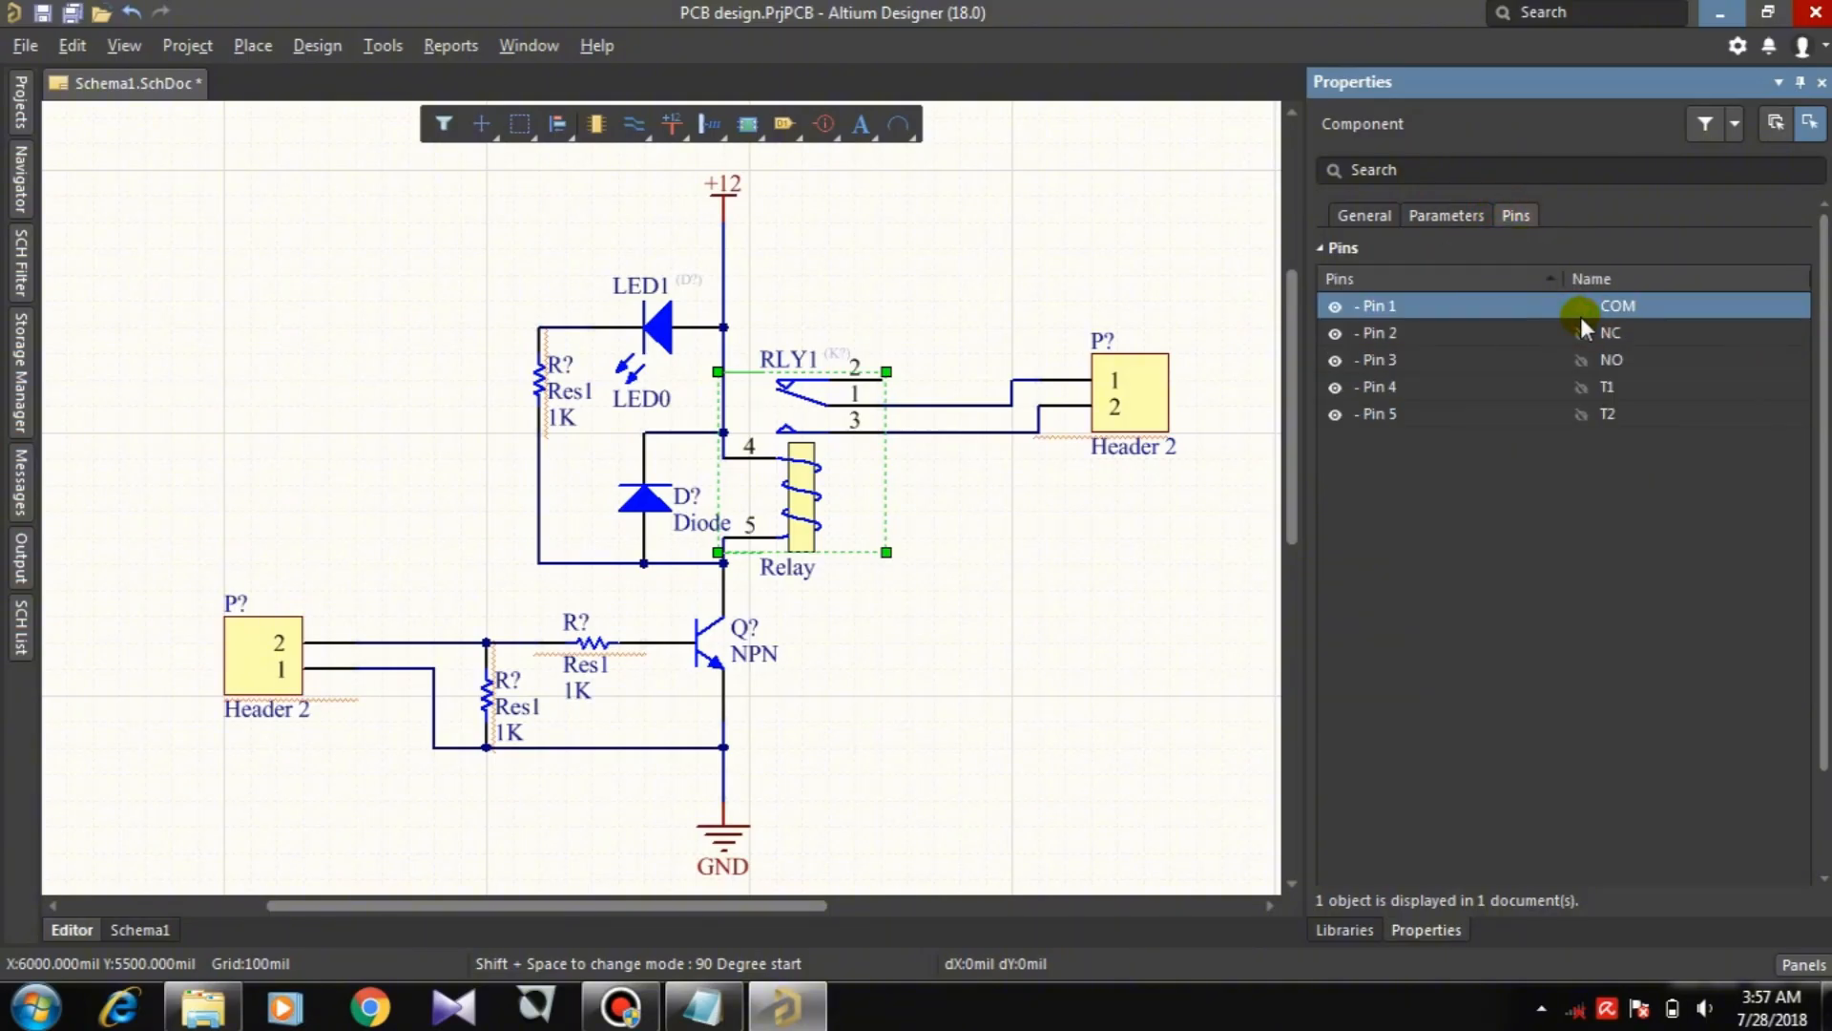
pyautogui.click(1580, 332)
pyautogui.click(1581, 333)
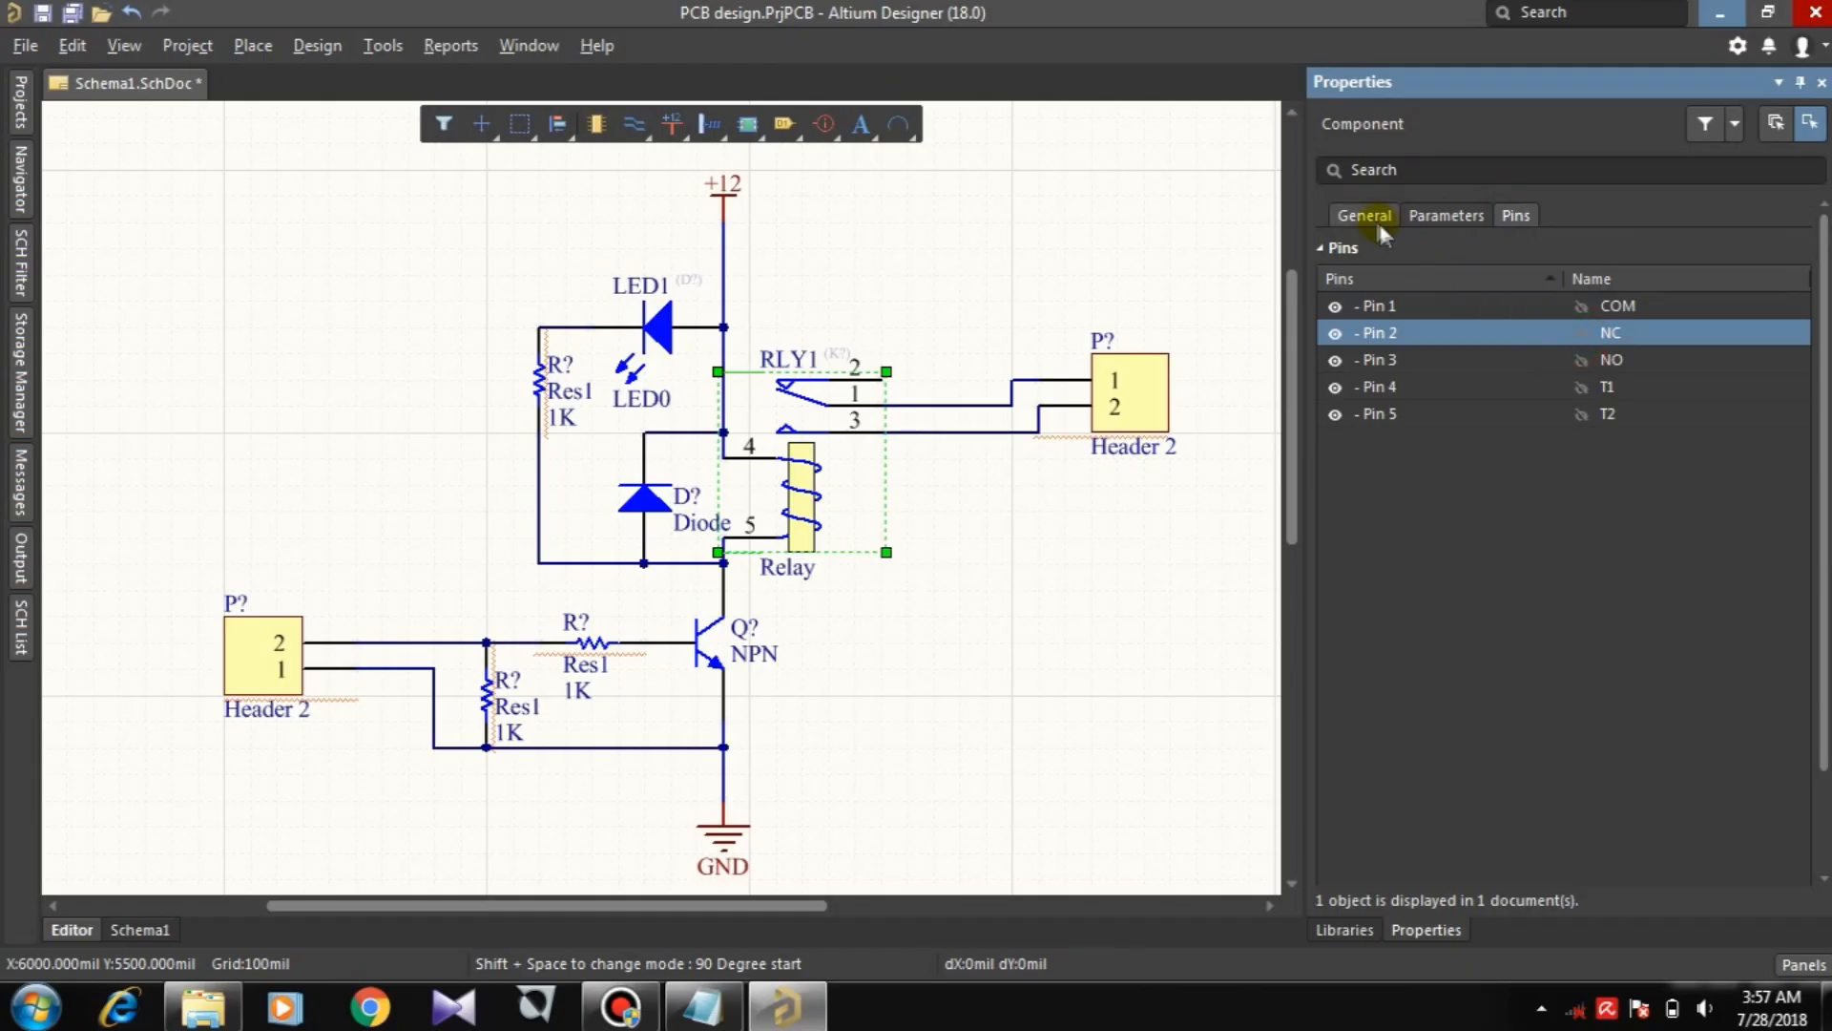
pyautogui.click(1372, 217)
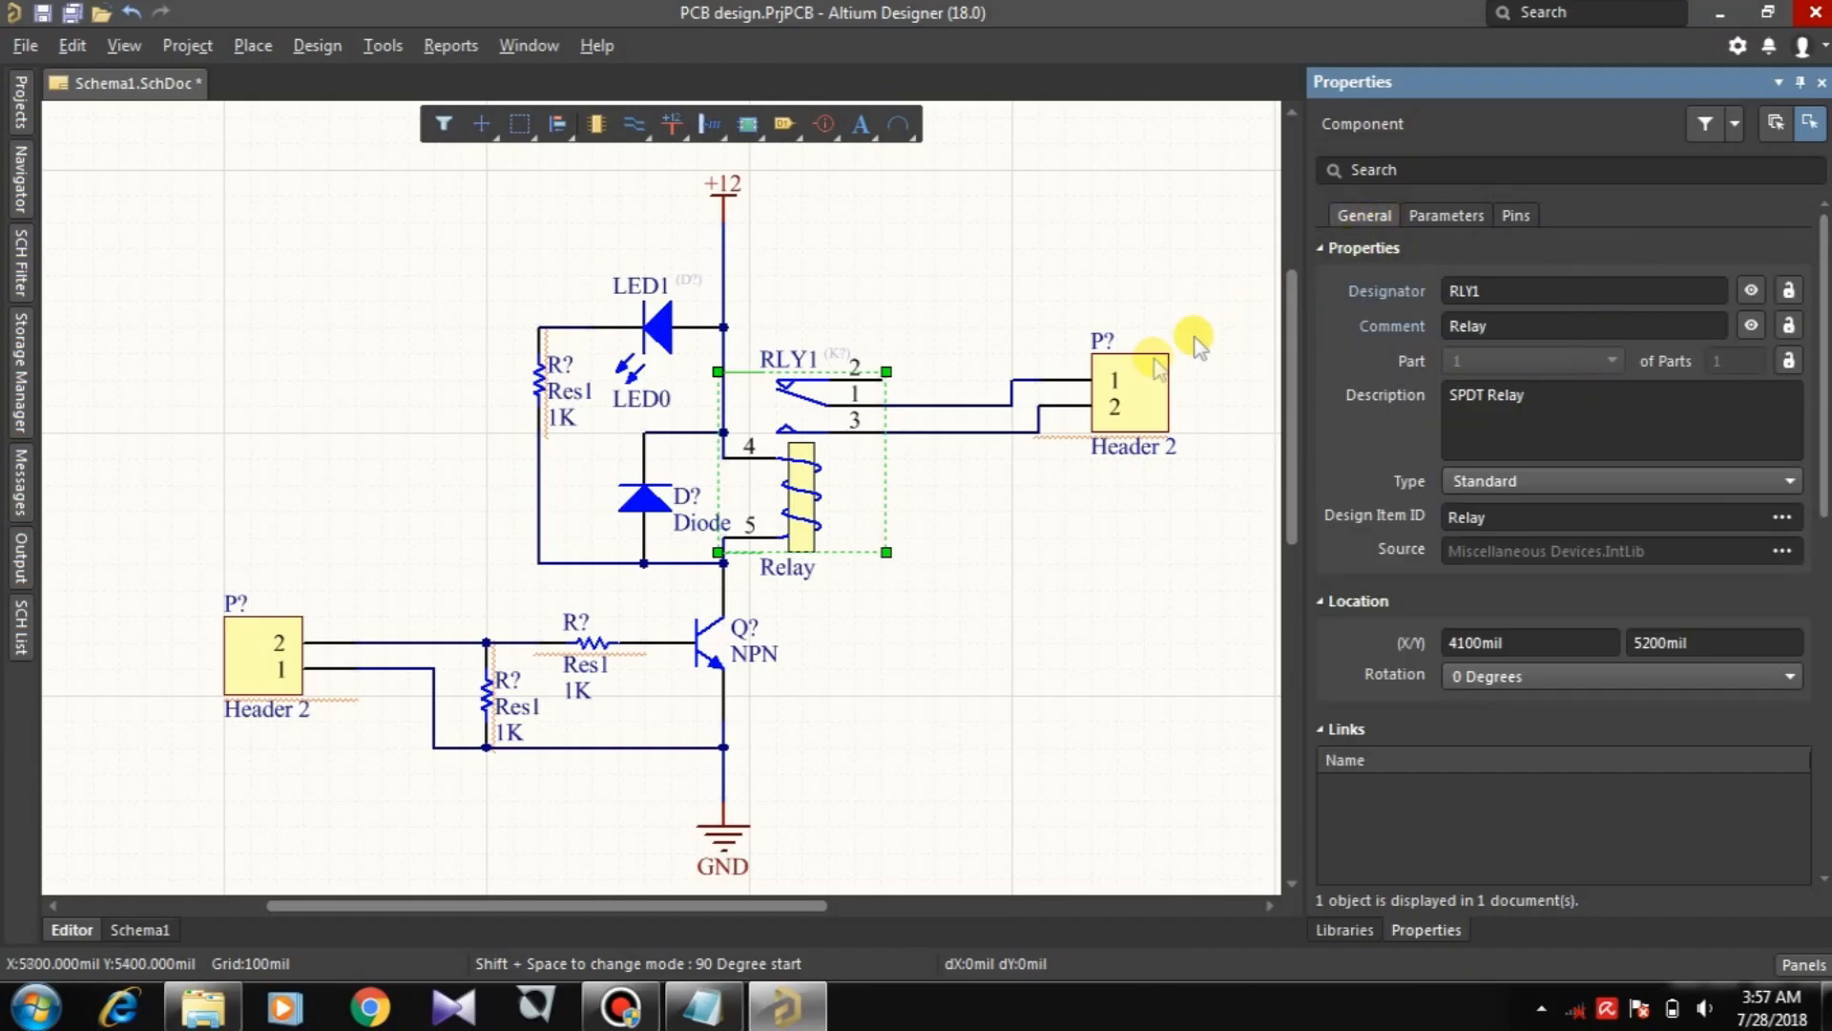
# Step: Set the designator of the header wired to the relay contacts to CON1
pyautogui.click(1107, 387)
pyautogui.click(1474, 286)
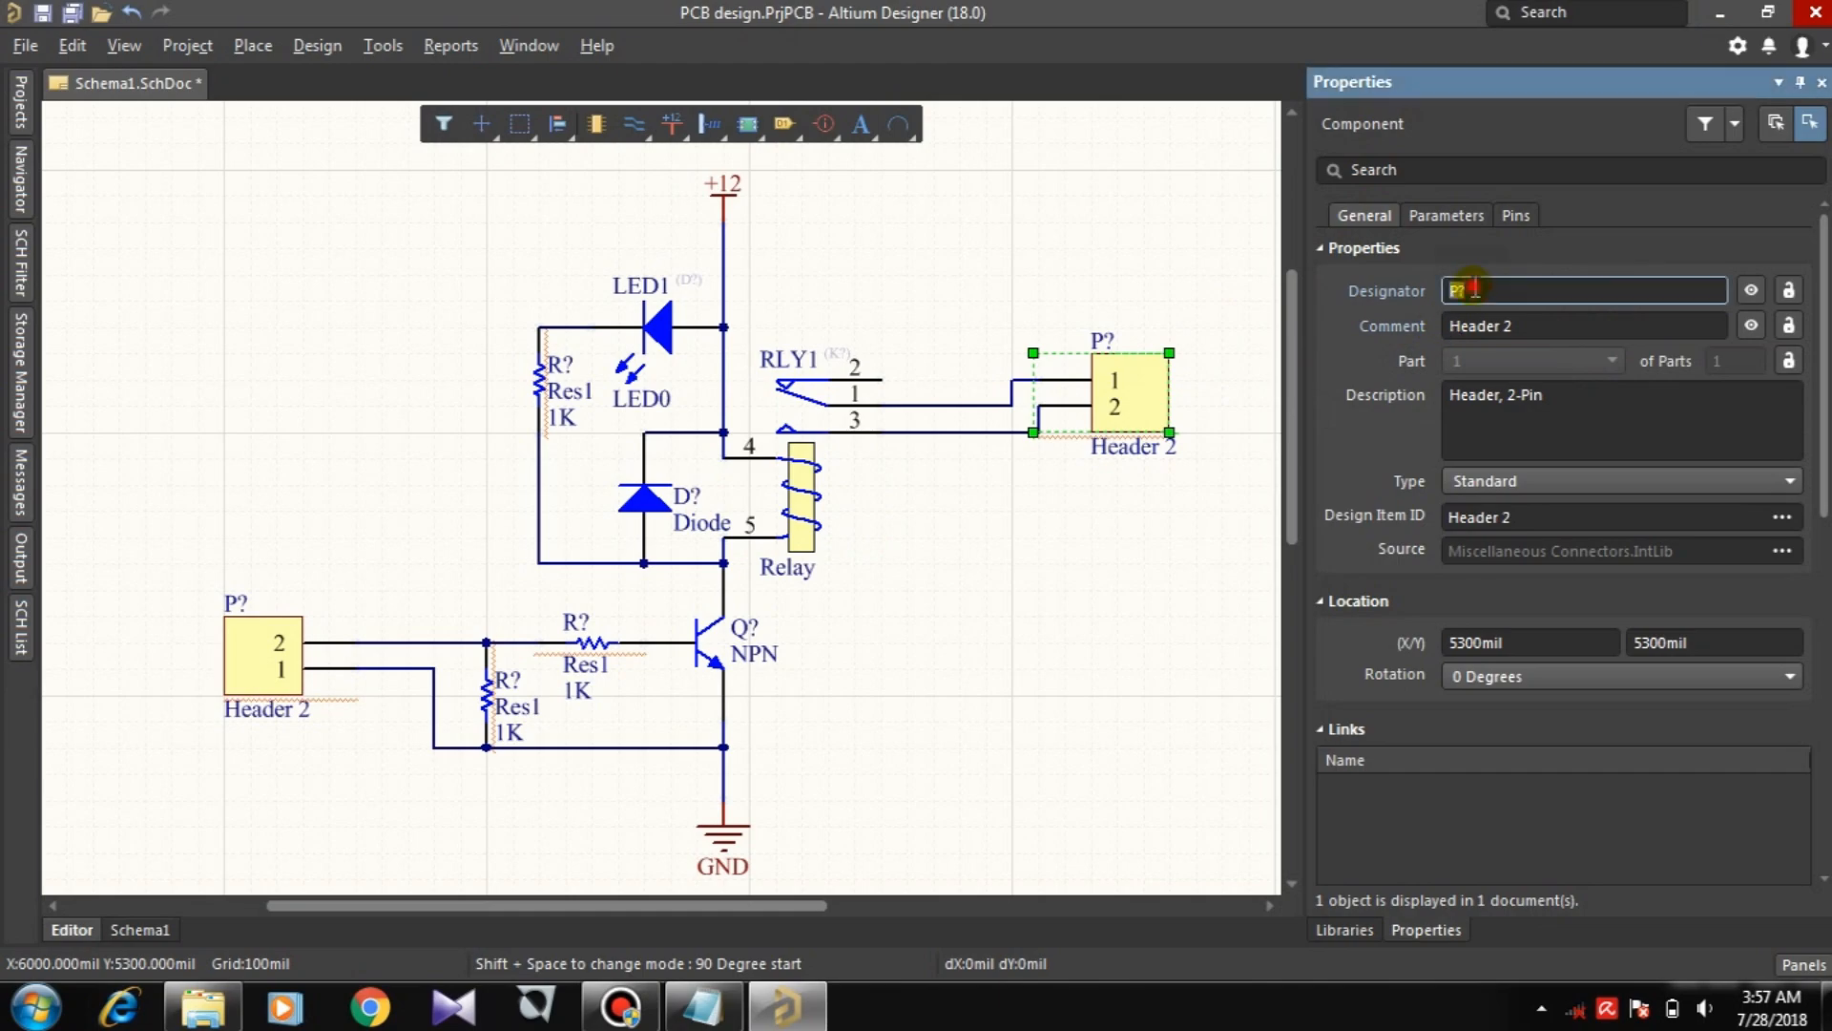
pyautogui.write('CON1')
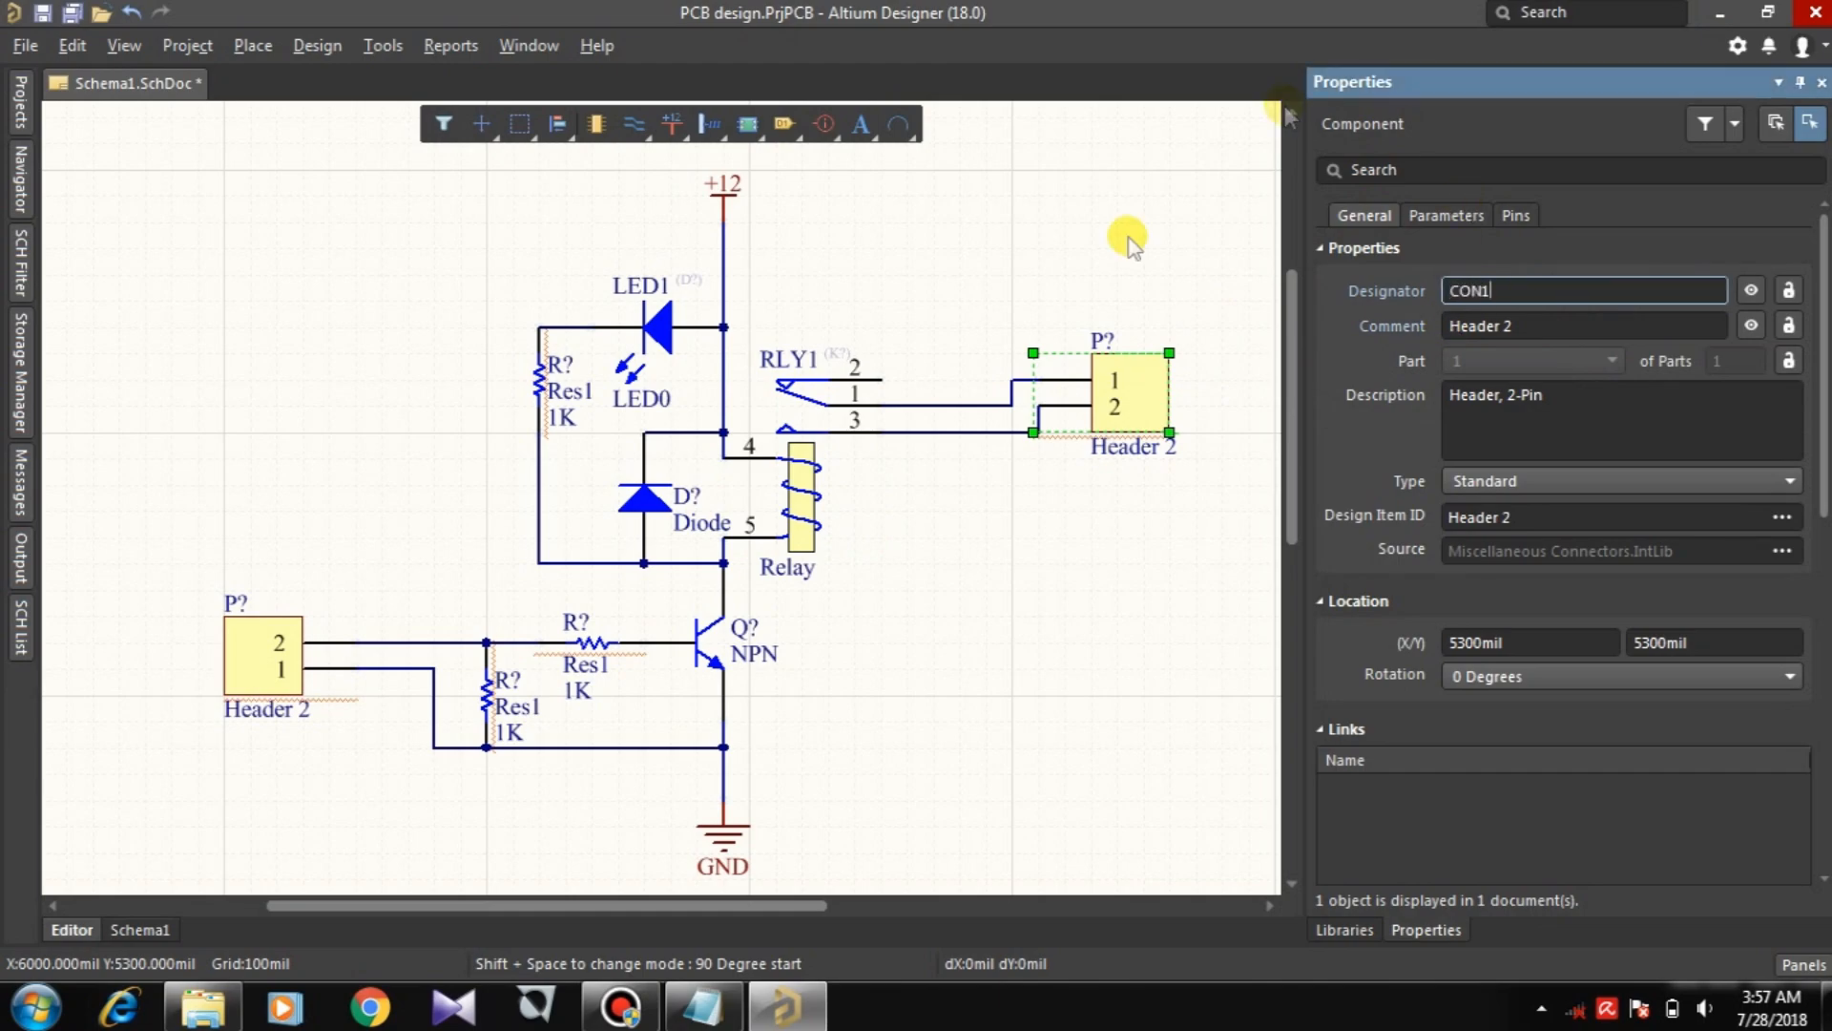
# Step: Set the designator of the input header feeding the transistor's base circuit to CON2
pyautogui.click(250, 637)
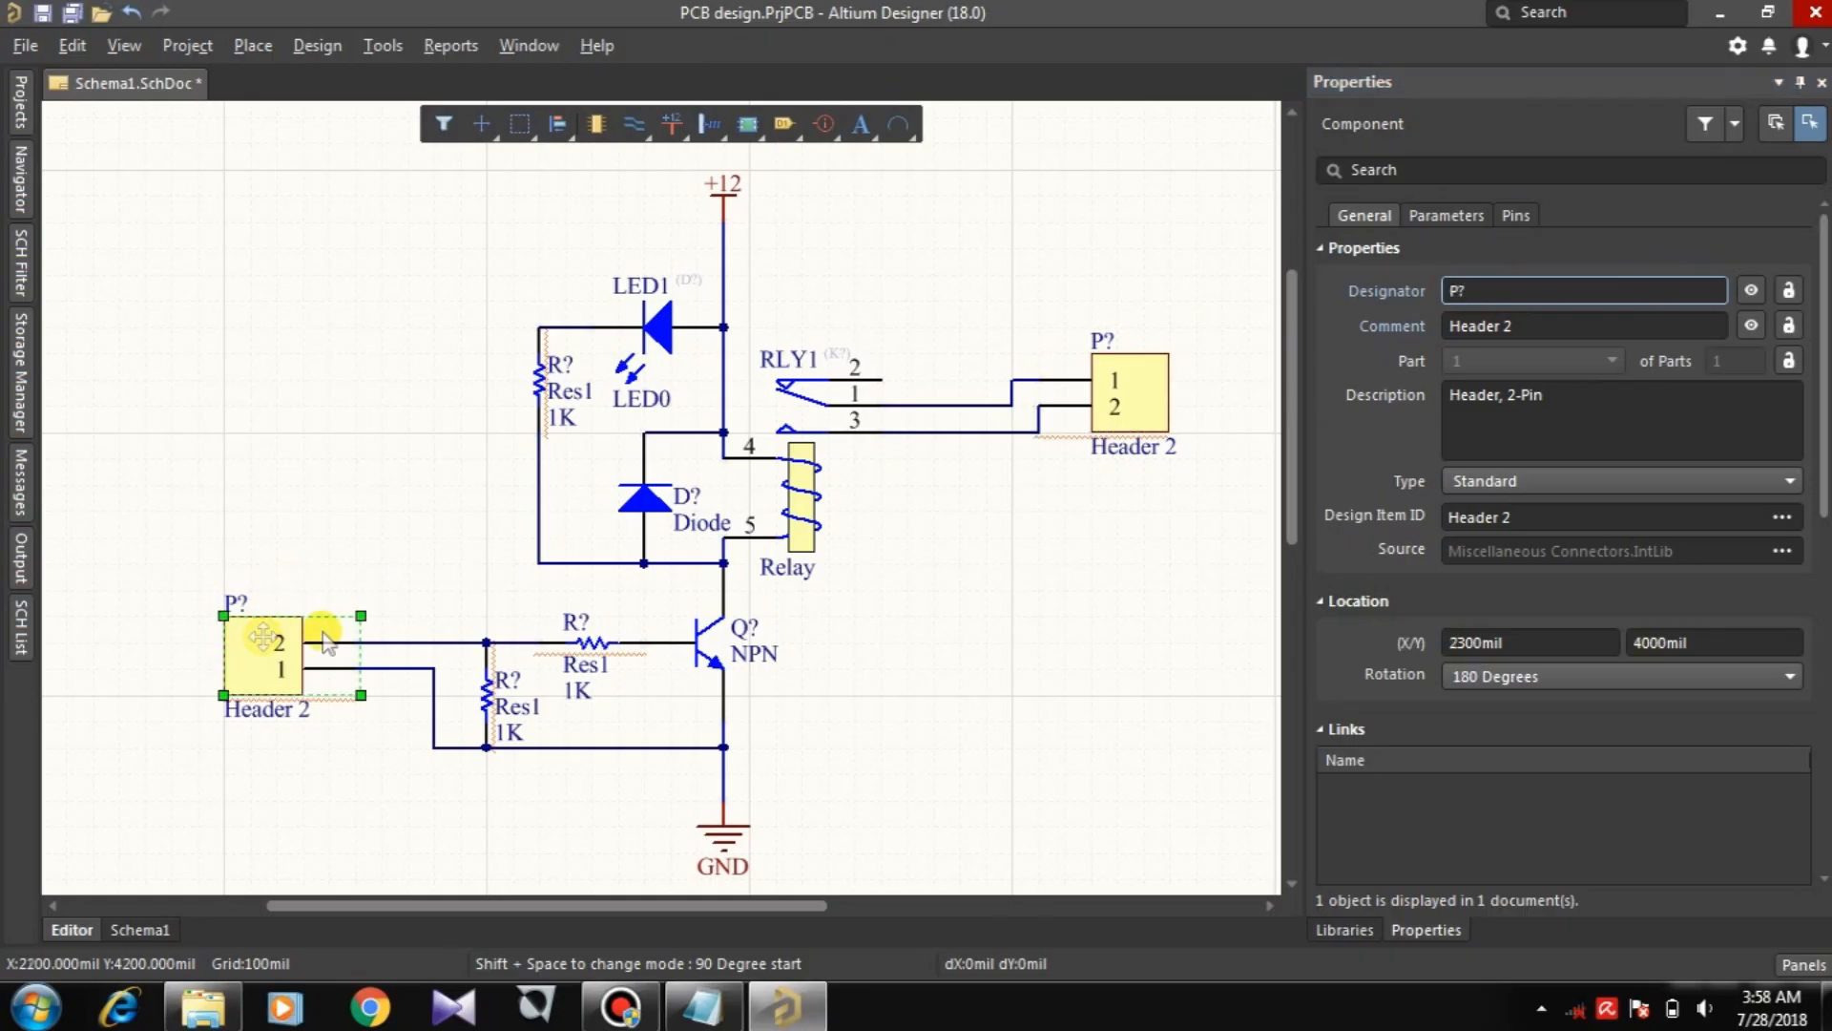
pyautogui.click(1460, 287)
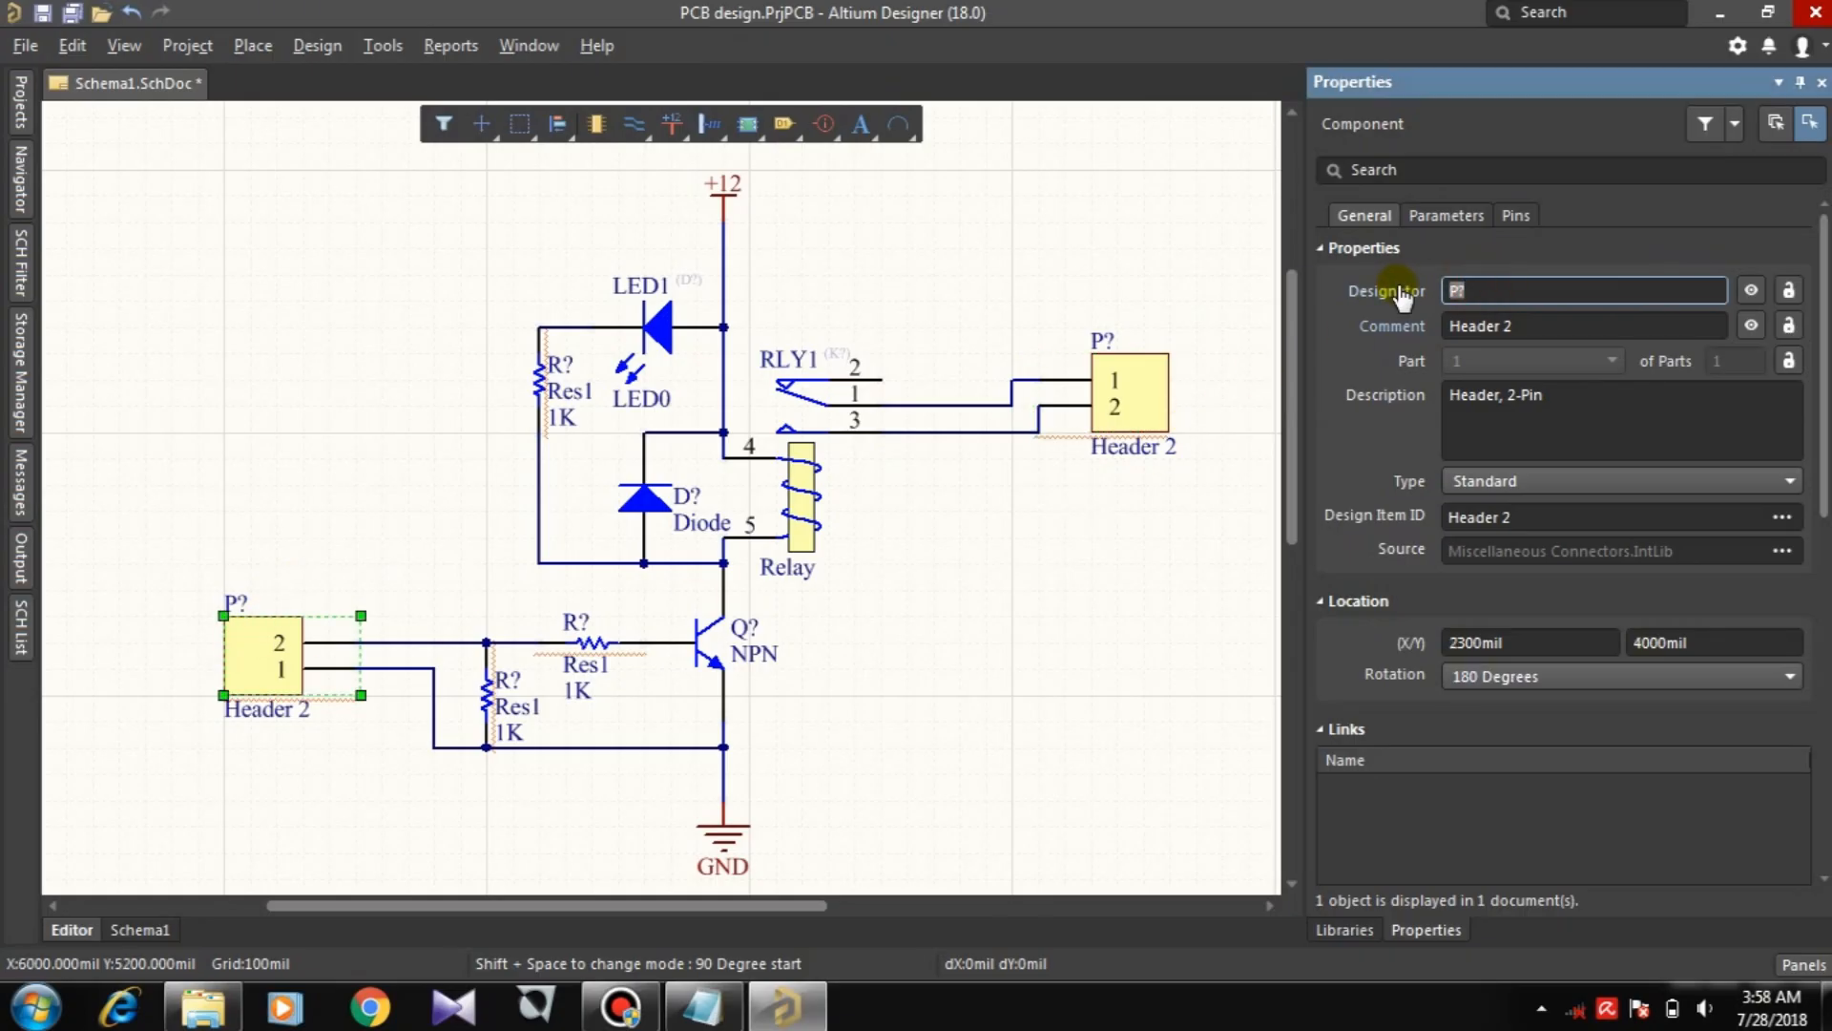
pyautogui.write('CON2')
pyautogui.press('Return')
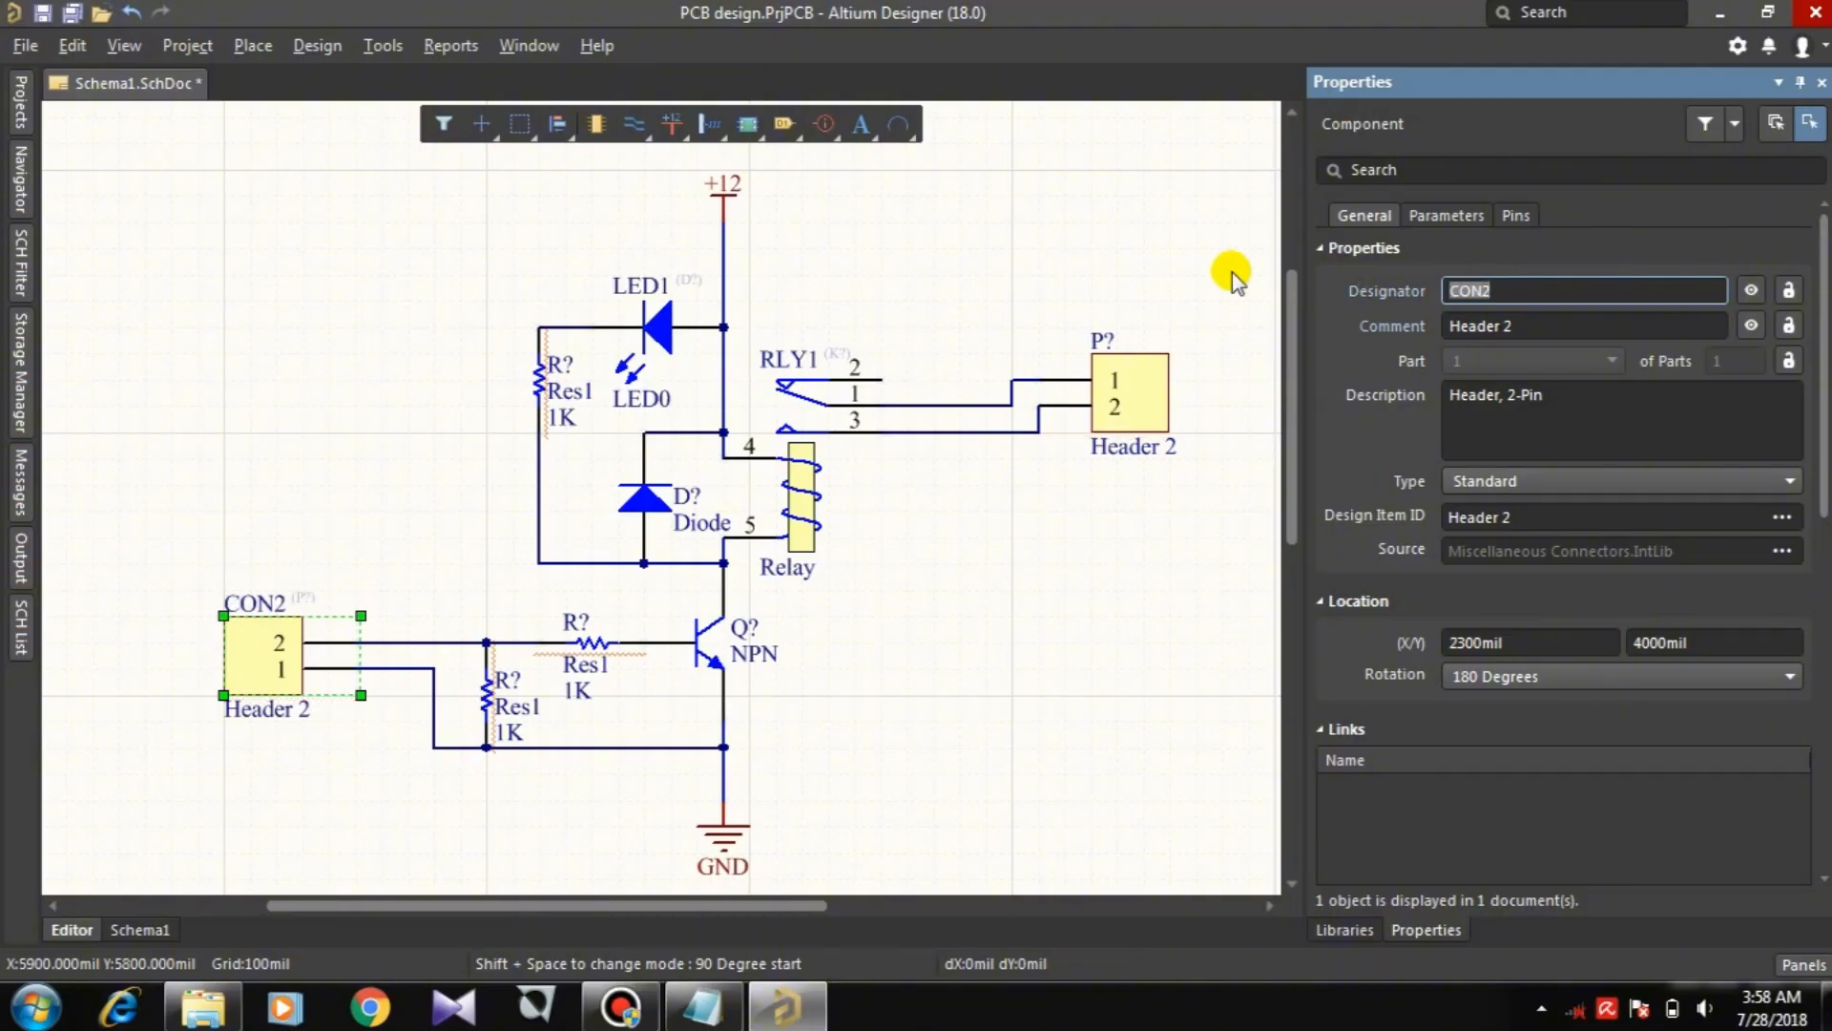
# Step: Set the designator of the header wired to the relay contacts to CON1
pyautogui.click(1142, 391)
pyautogui.click(1471, 288)
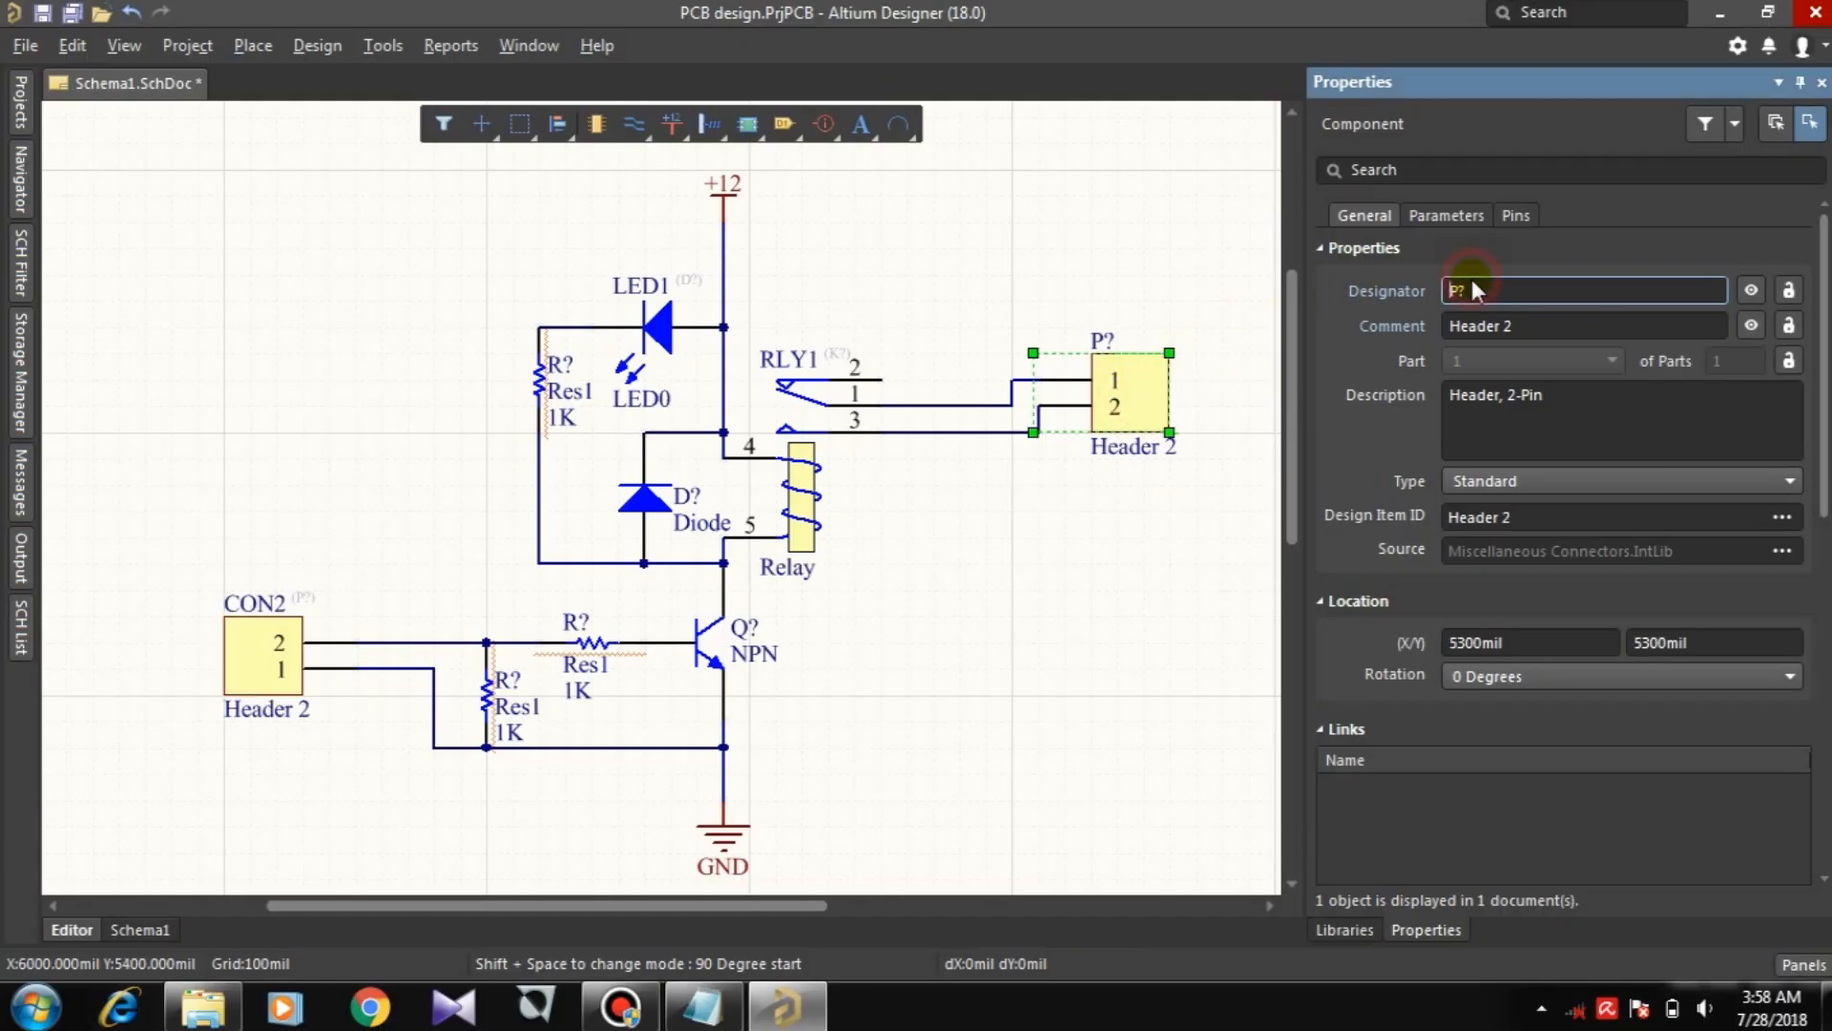
pyautogui.write('CON1')
pyautogui.press('Return')
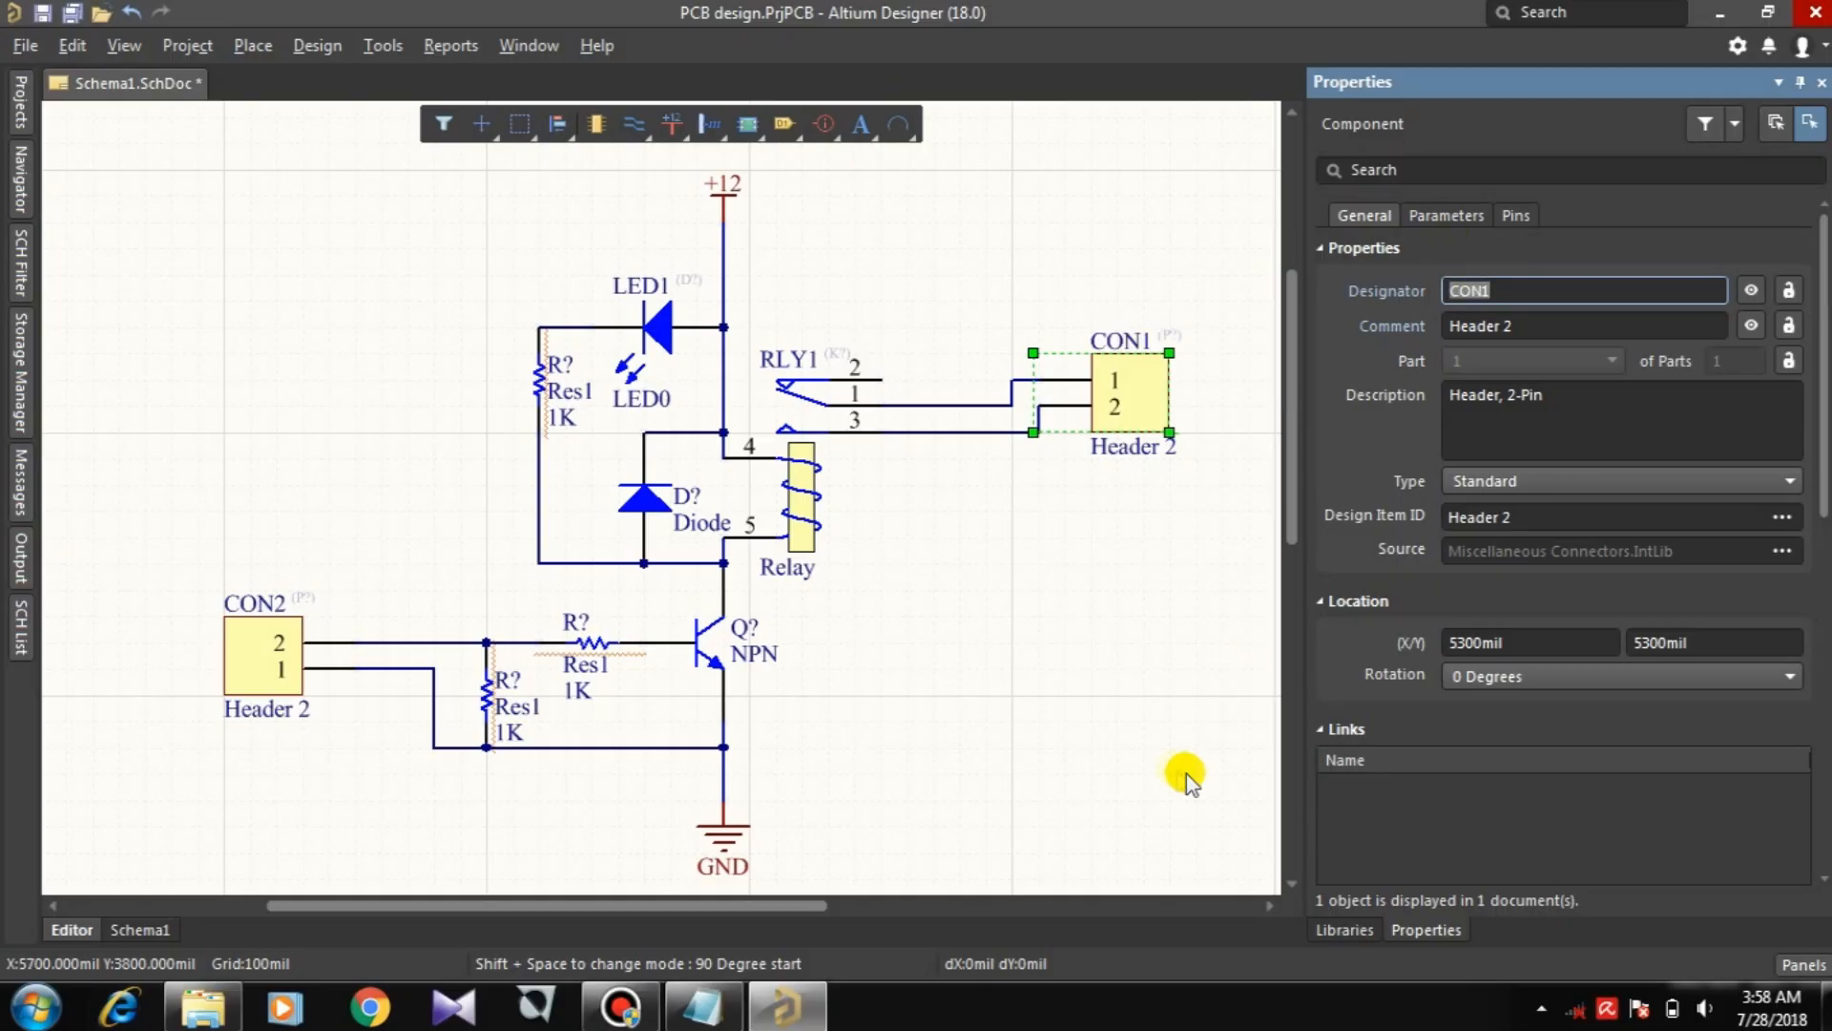
# Step: Set the designator of the diode across the relay coil to D1
pyautogui.click(653, 505)
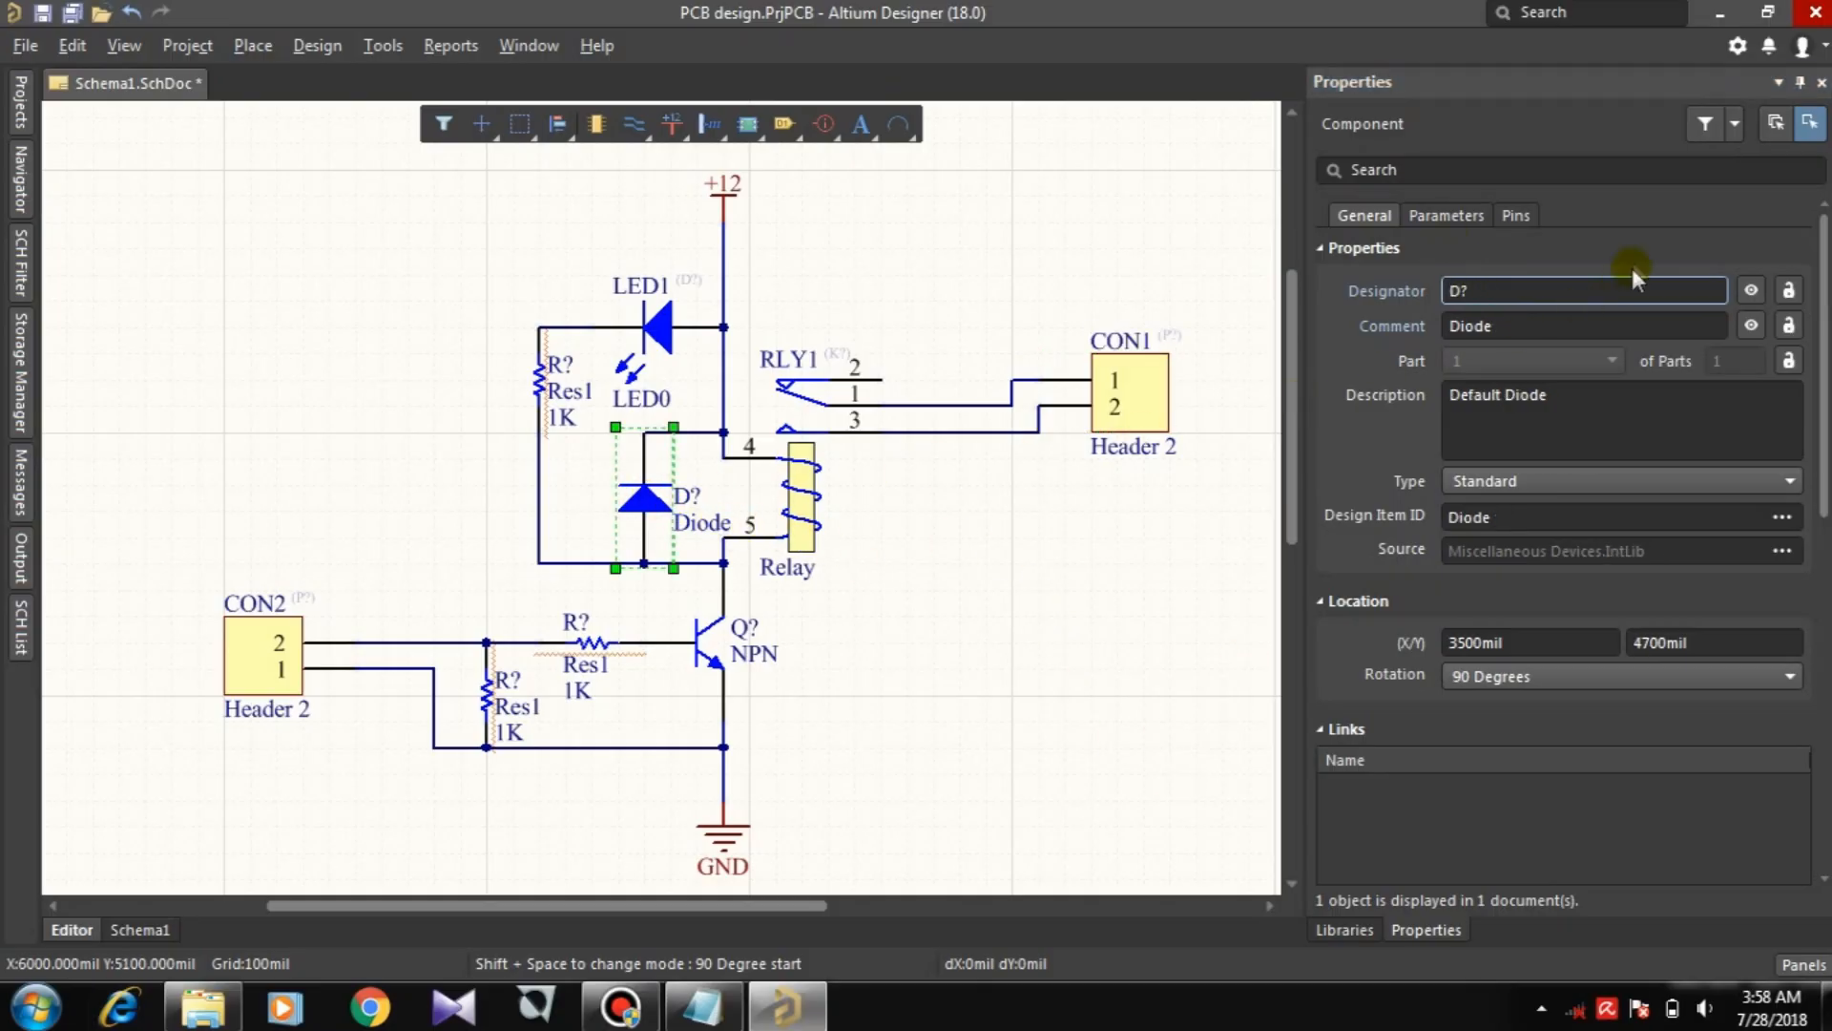
pyautogui.moveTo(1574, 289); pyautogui.dragTo(1321, 292)
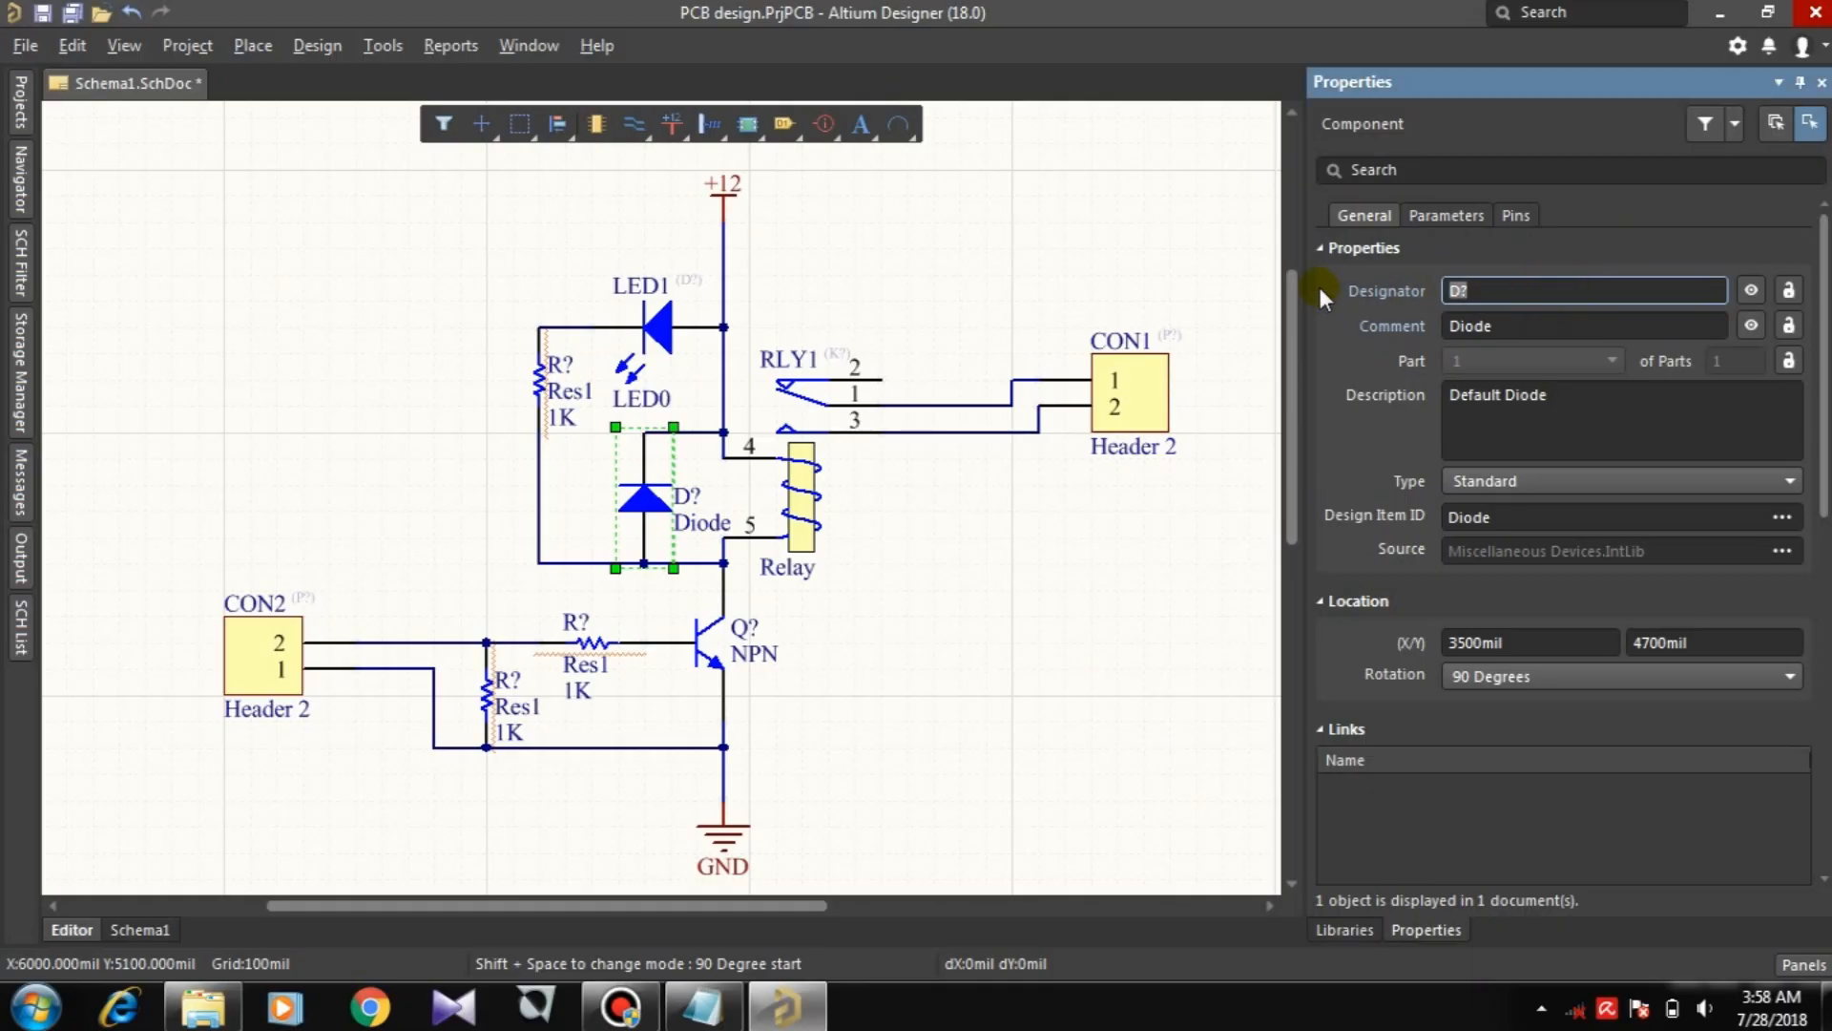
pyautogui.write('D1')
pyautogui.press('Return')
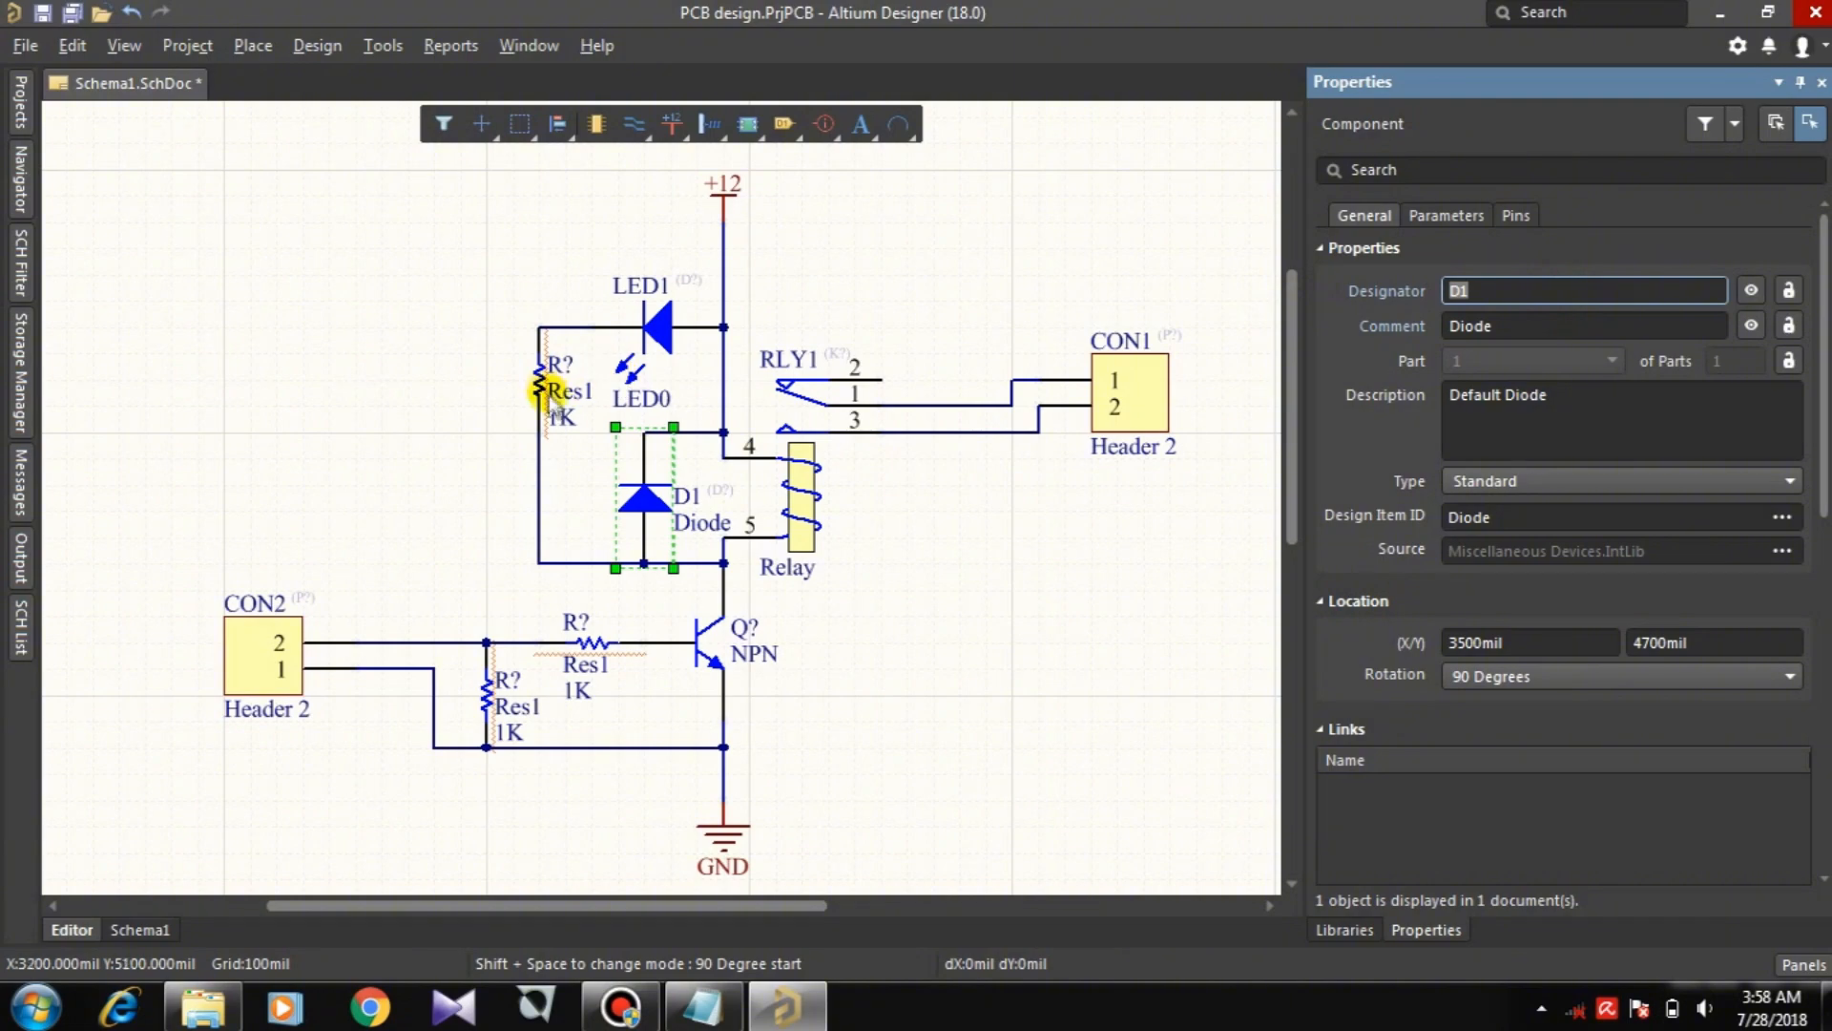
# Step: Set both the designator and the Value parameter of the resistor in series with the LED to 680
pyautogui.click(544, 382)
pyautogui.click(1545, 285)
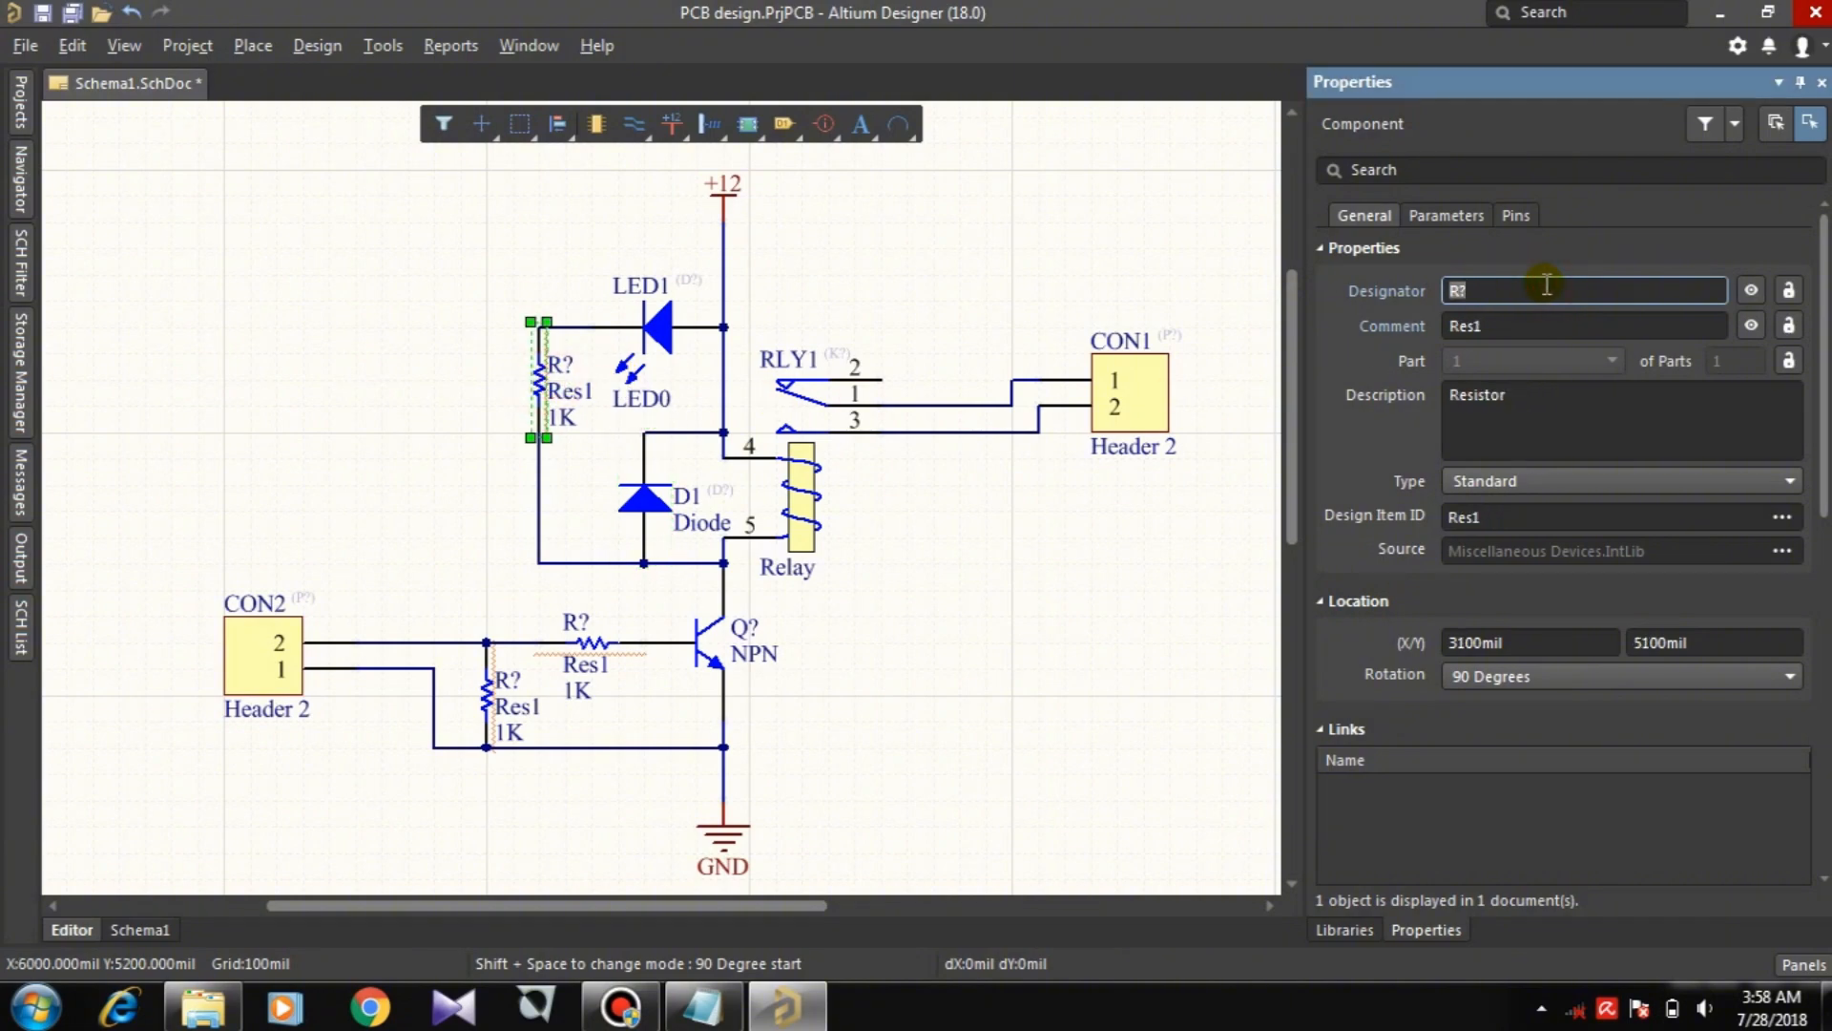
pyautogui.write('680')
pyautogui.press('Return')
pyautogui.click(1427, 216)
pyautogui.click(1626, 470)
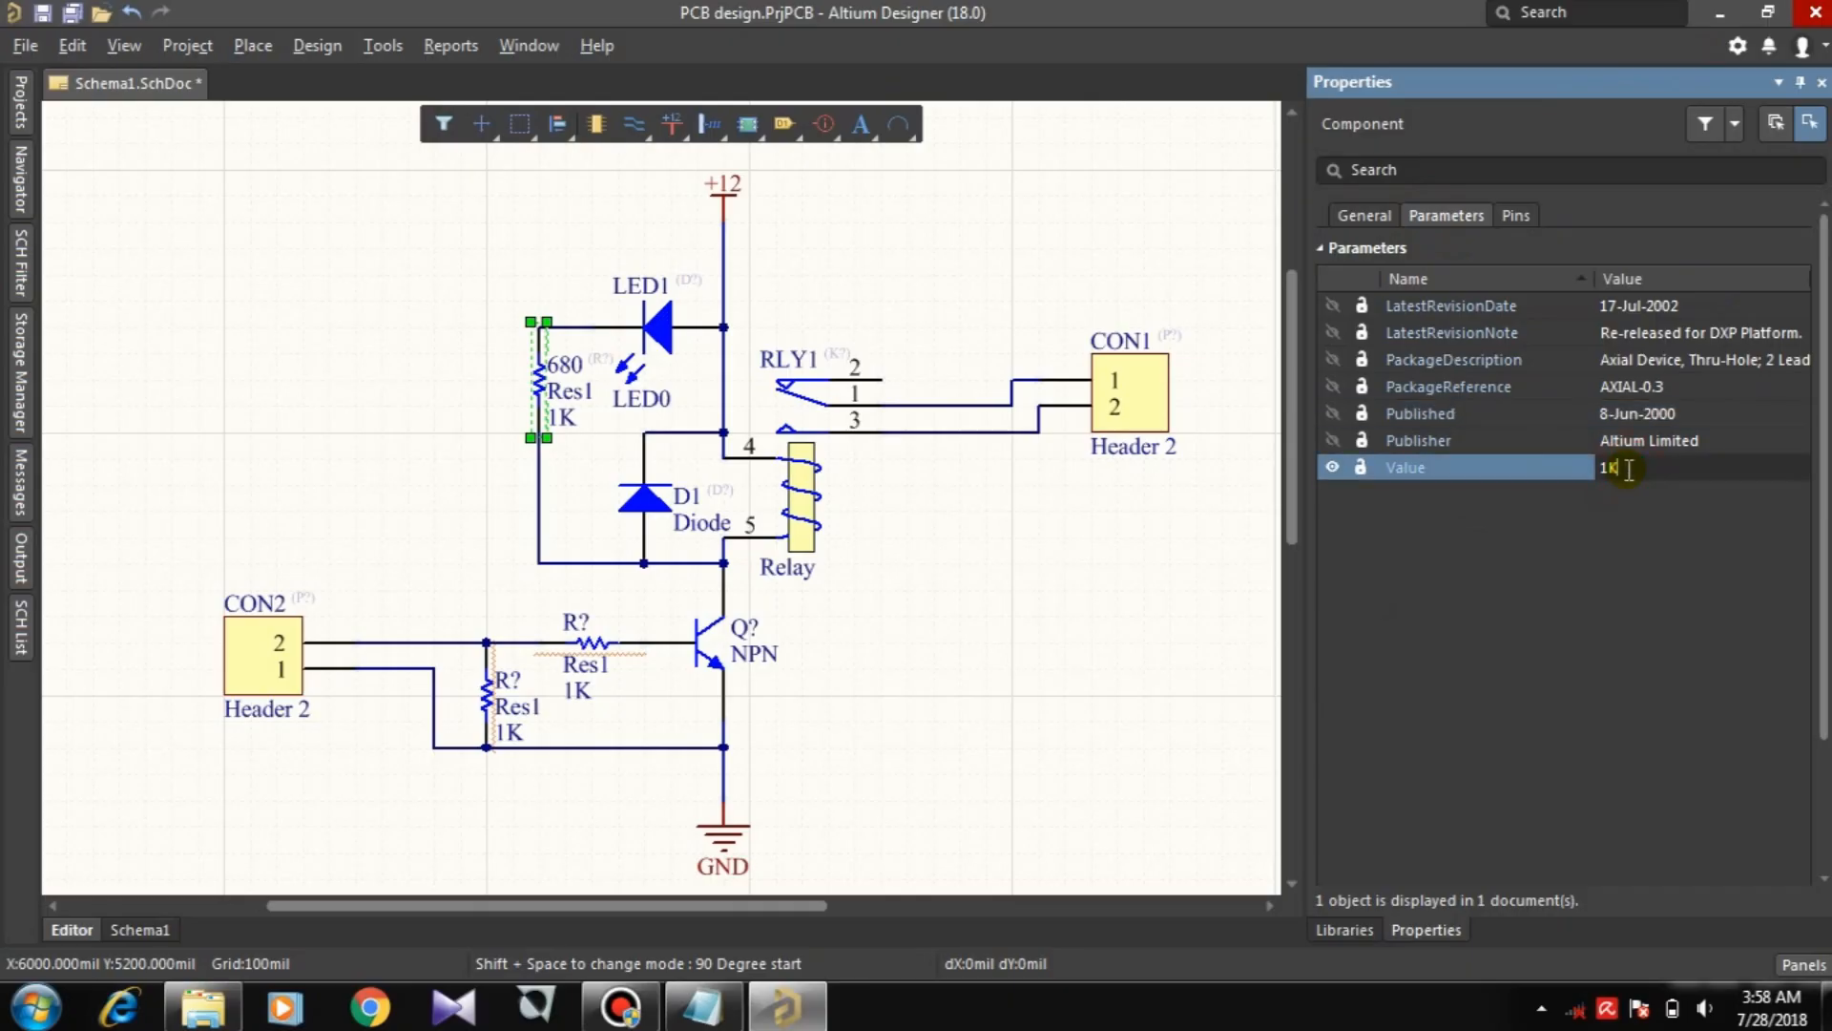
pyautogui.rightClick(1626, 467)
pyautogui.click(1618, 464)
pyautogui.doubleClick(1619, 465)
pyautogui.write('680')
pyautogui.press('Return')
pyautogui.click(642, 426)
pyautogui.click(645, 343)
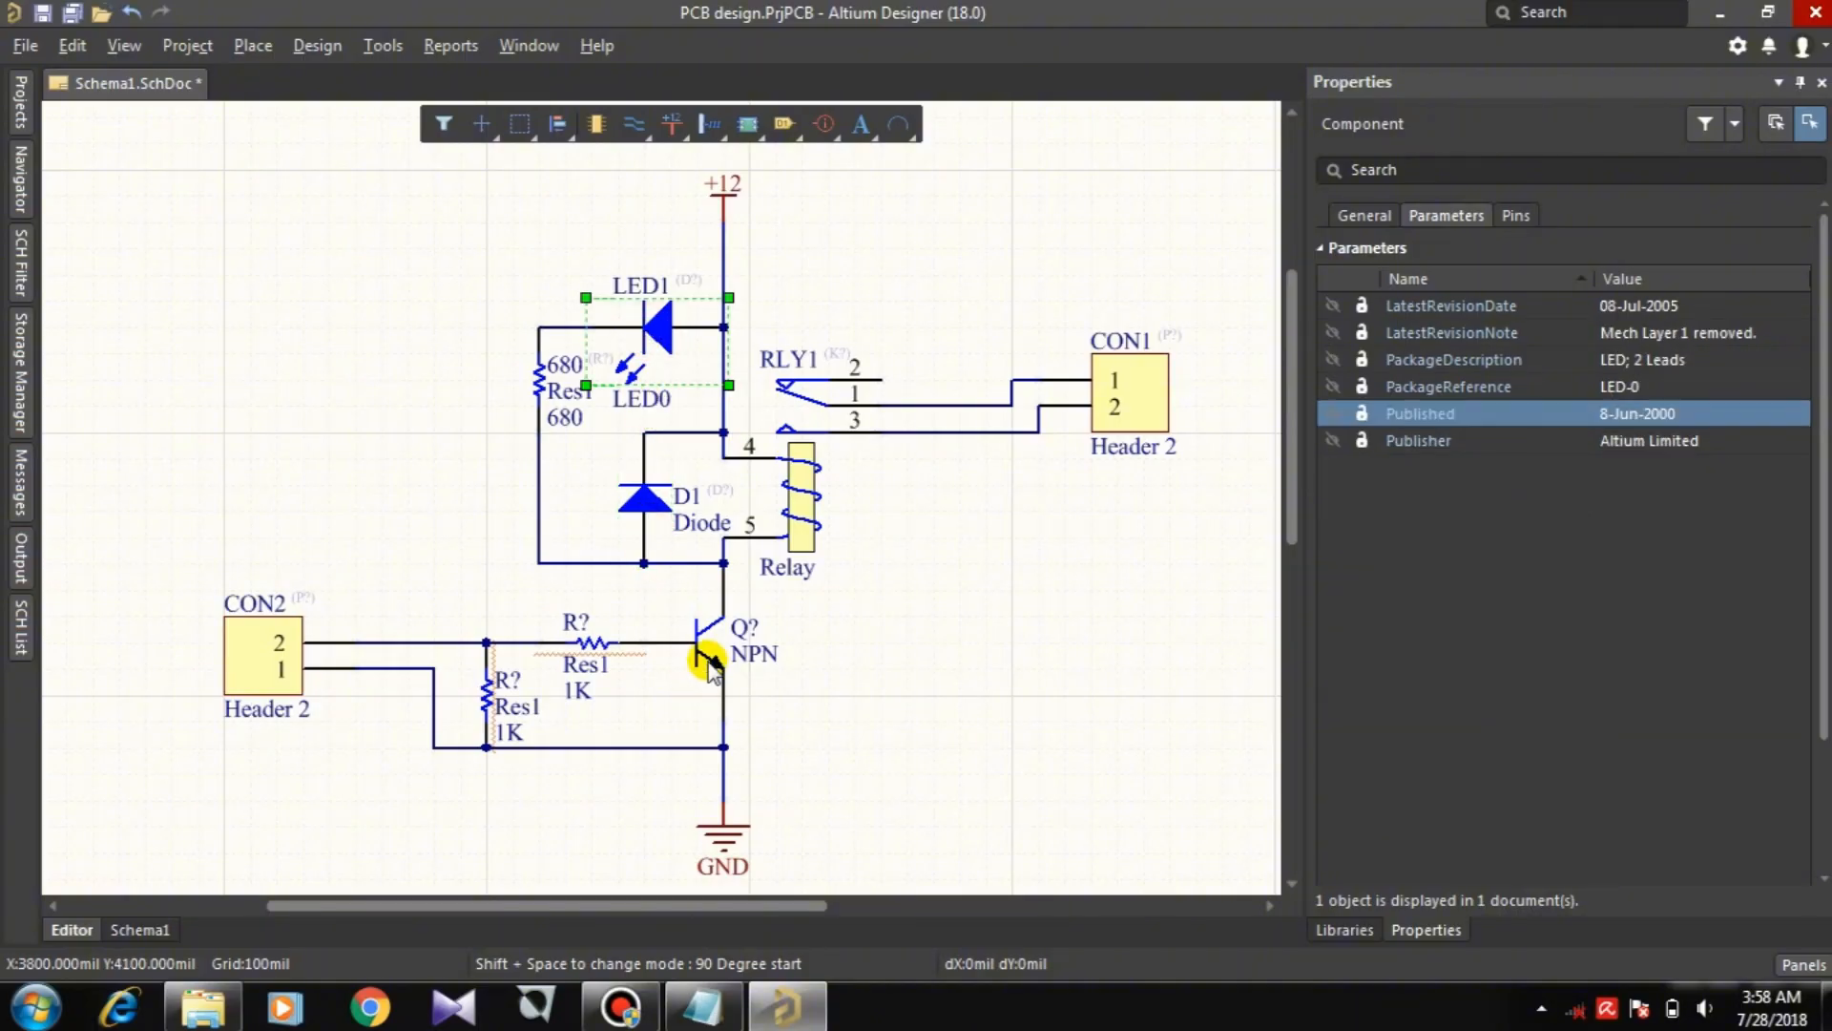
# Step: Set the NPN transistor's designator to BC547
pyautogui.click(716, 634)
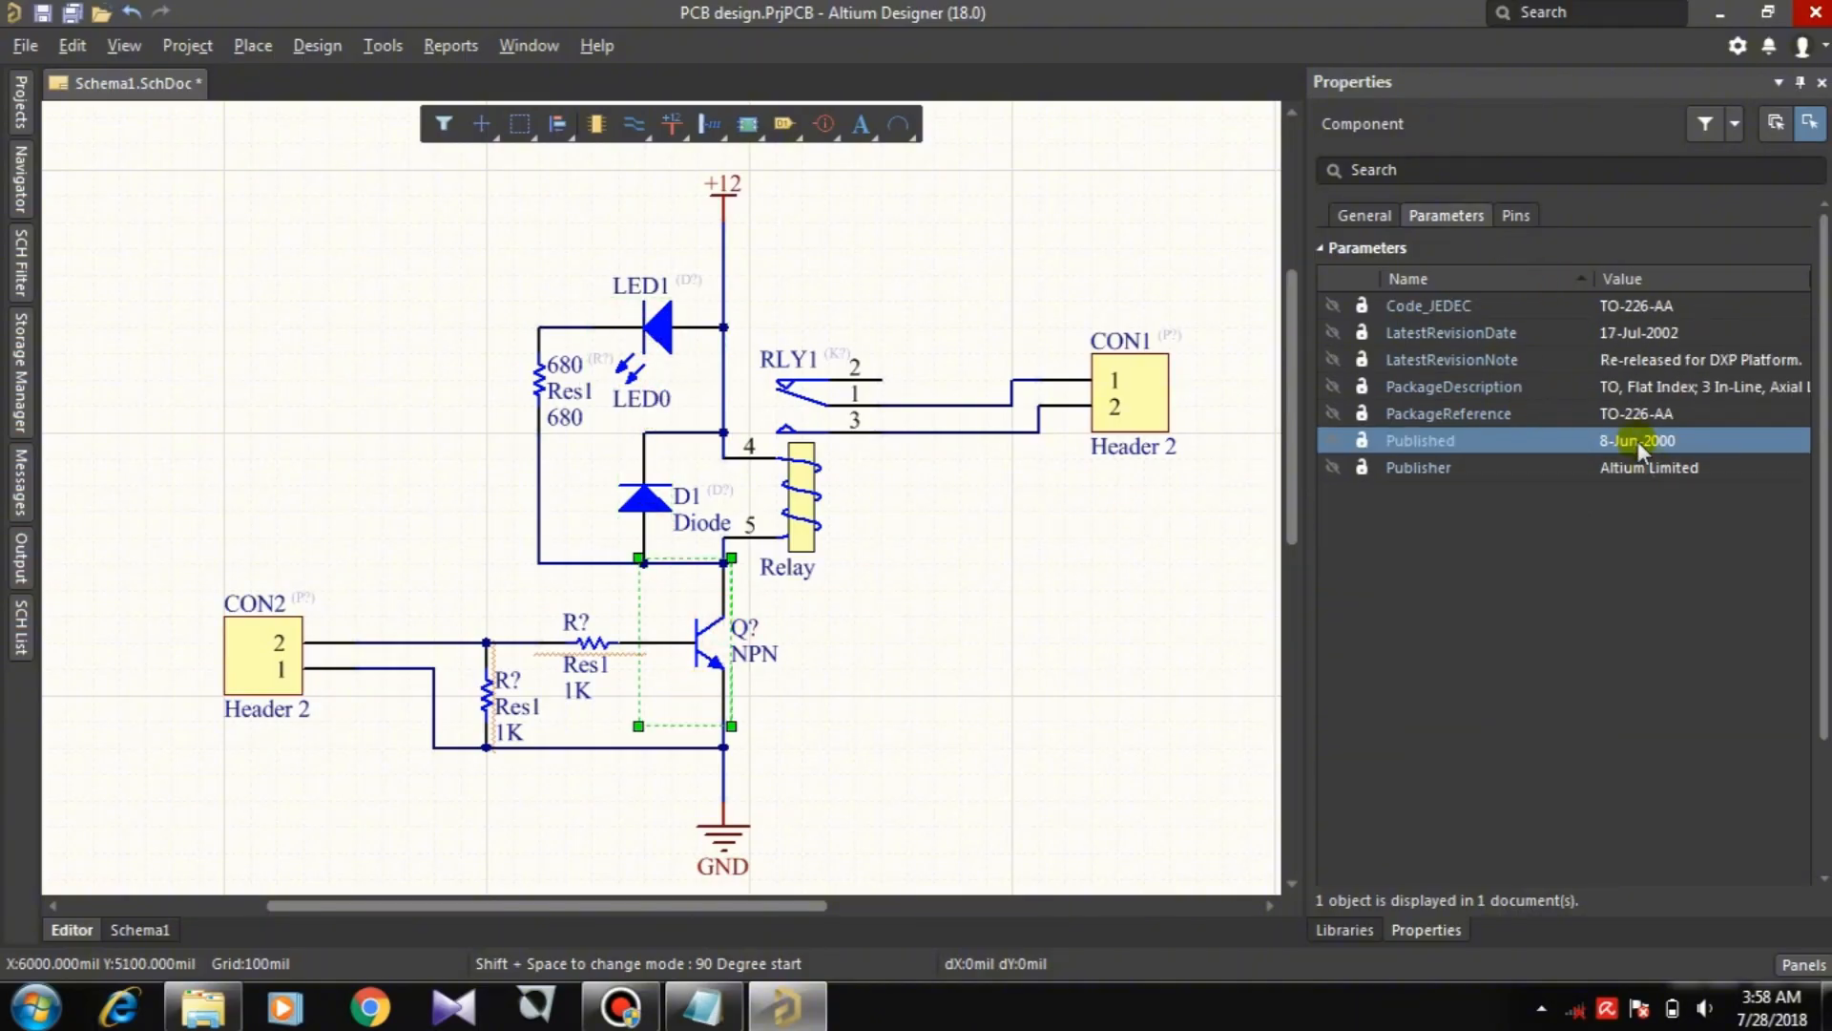
pyautogui.click(1366, 216)
pyautogui.click(1488, 291)
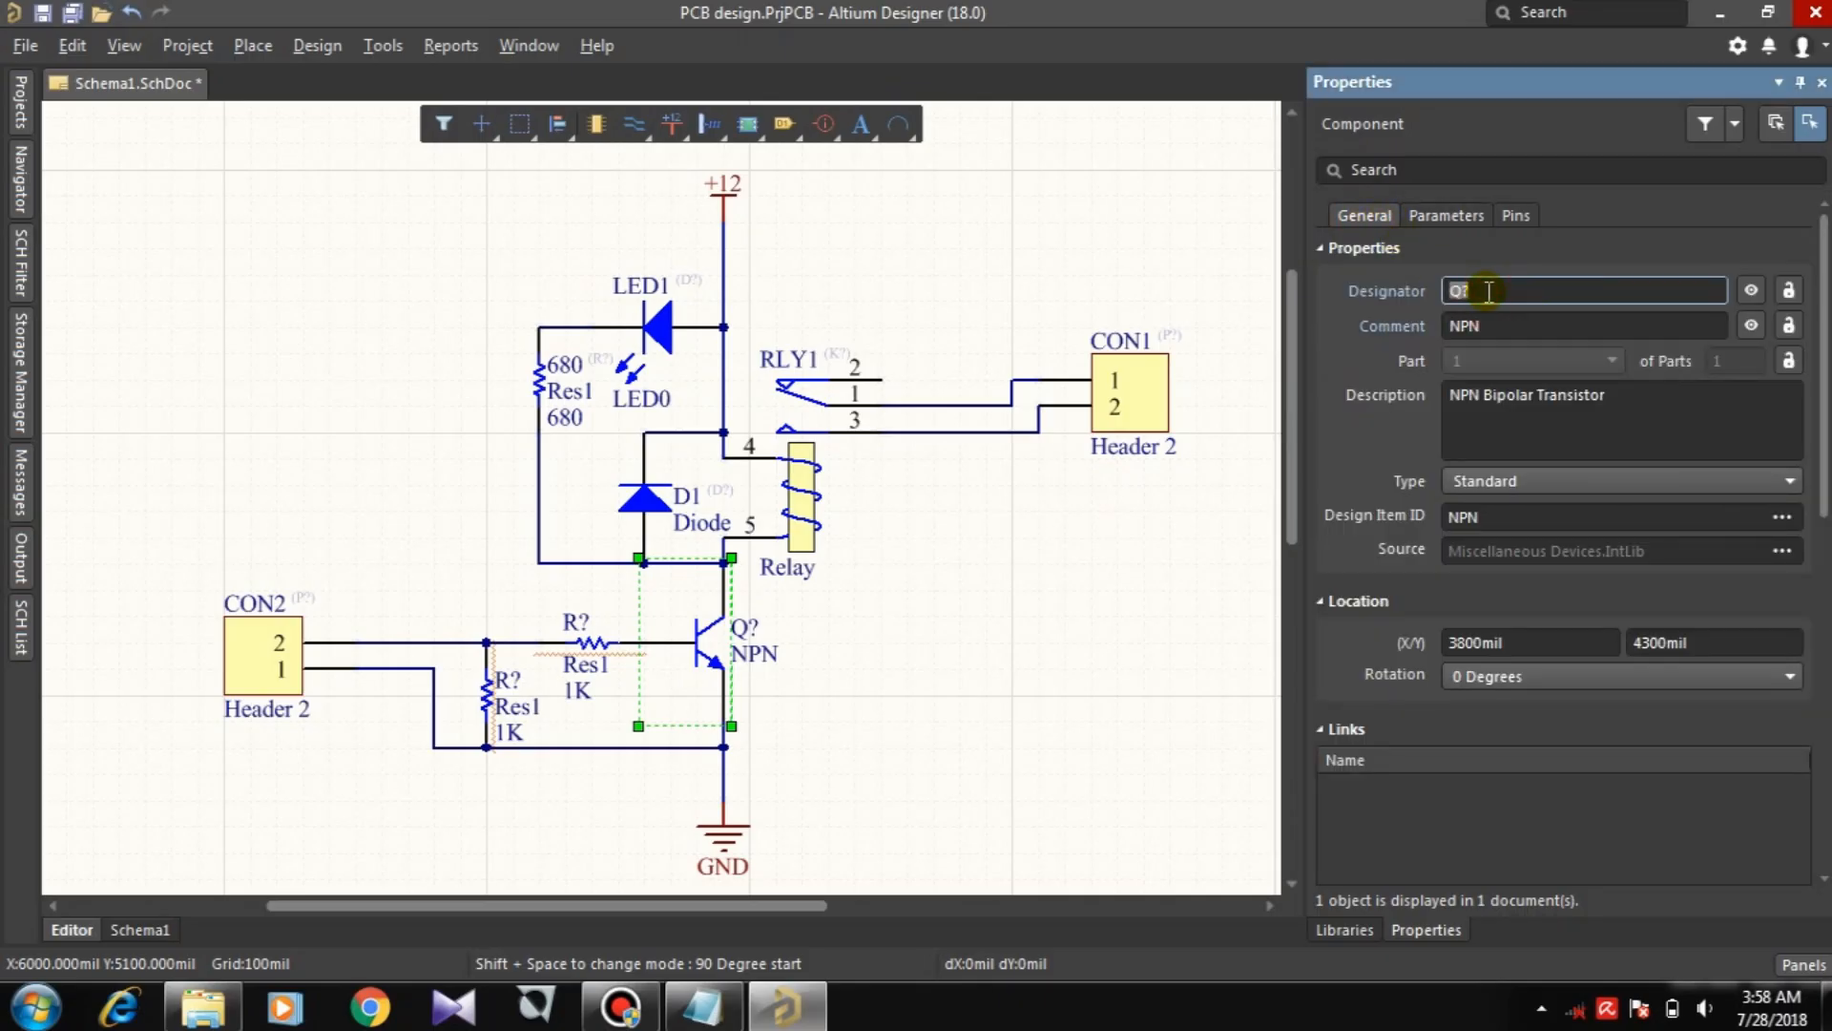
pyautogui.write('BC547')
pyautogui.press('Return')
# Step: Show the pin numbers of the transistor's pins 1, 2 and 3
pyautogui.click(1424, 216)
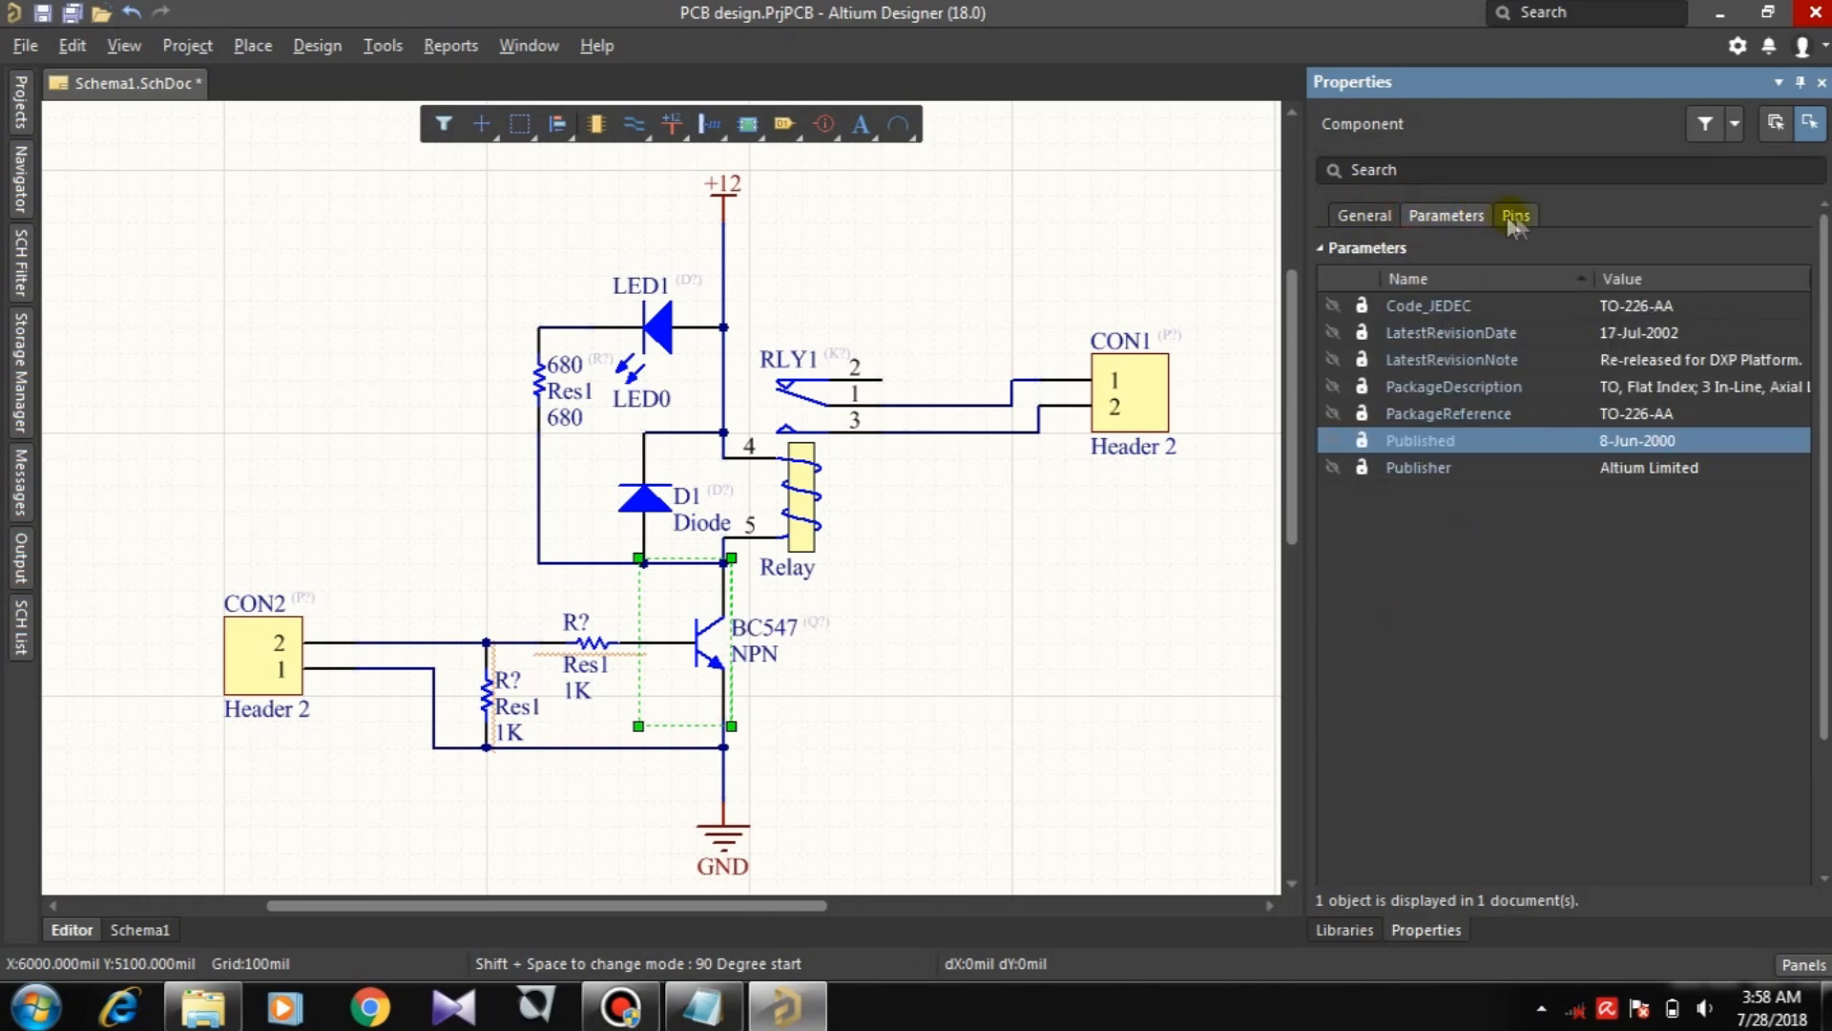
pyautogui.click(1518, 216)
pyautogui.click(1334, 307)
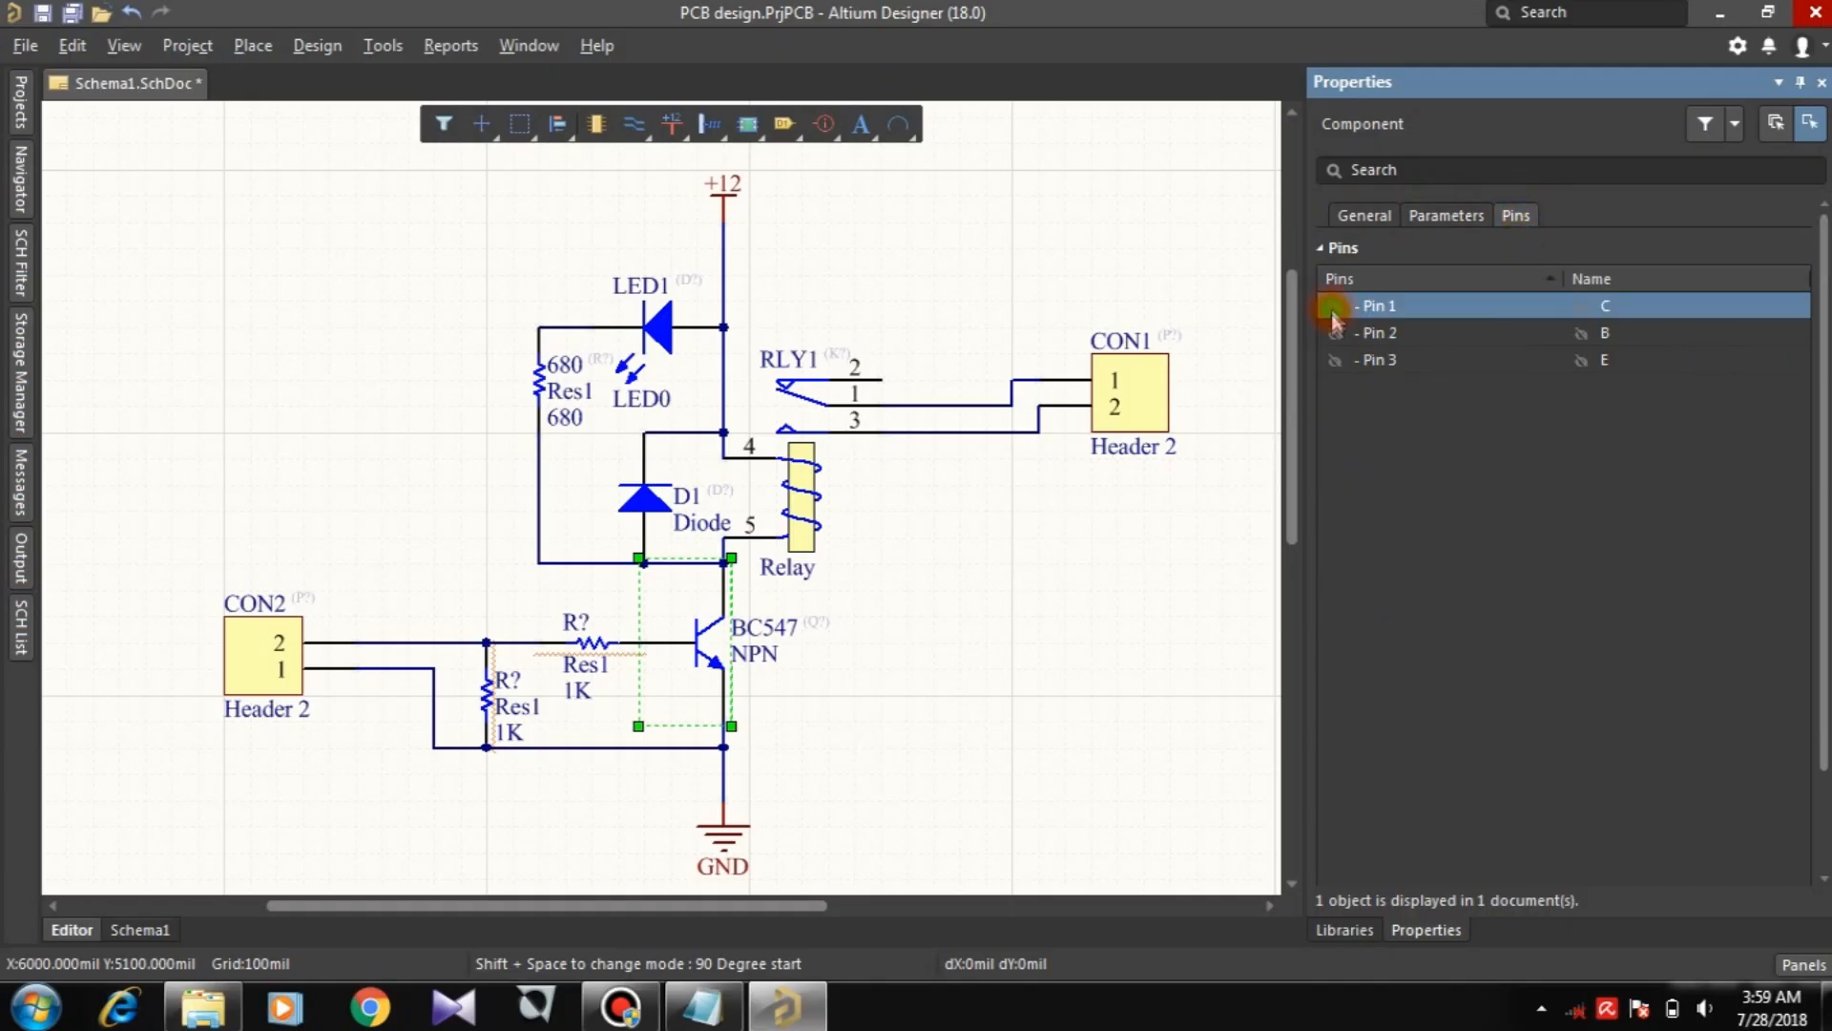
pyautogui.click(1334, 332)
pyautogui.click(1333, 360)
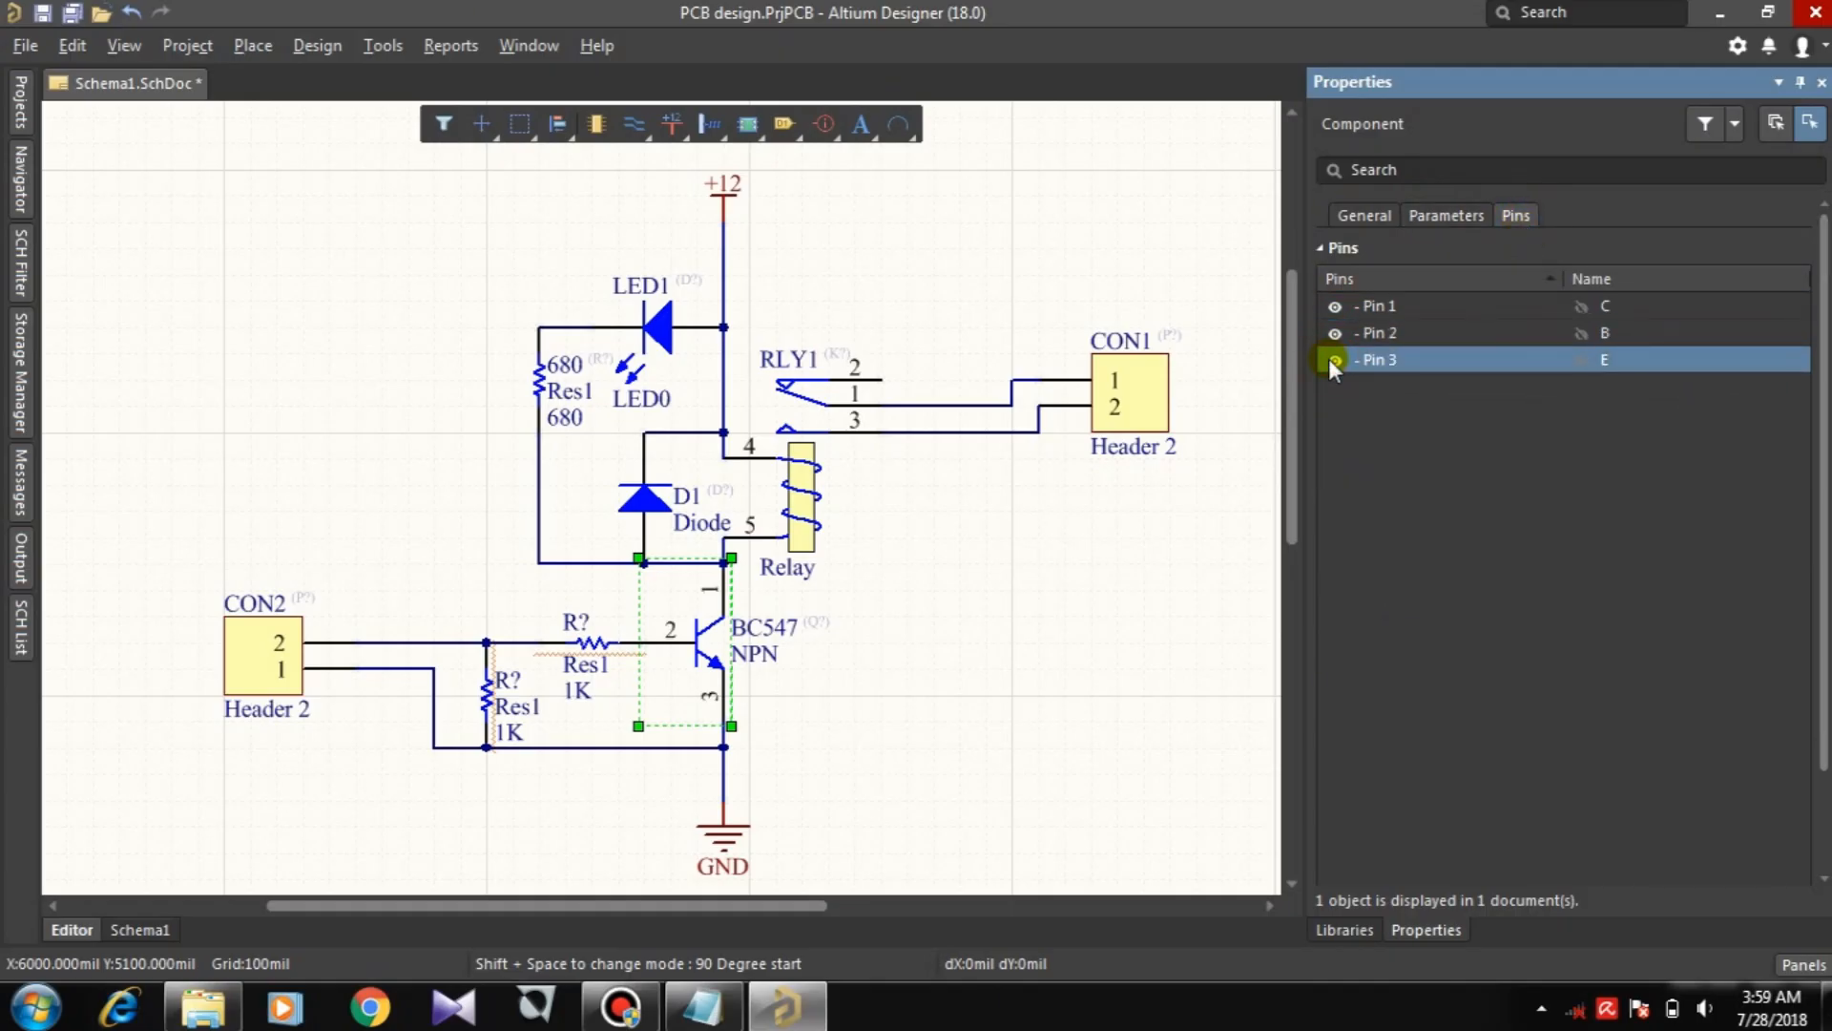
# Step: Try showing the transistor's C, B and E pin names, and hide them again
pyautogui.click(1581, 306)
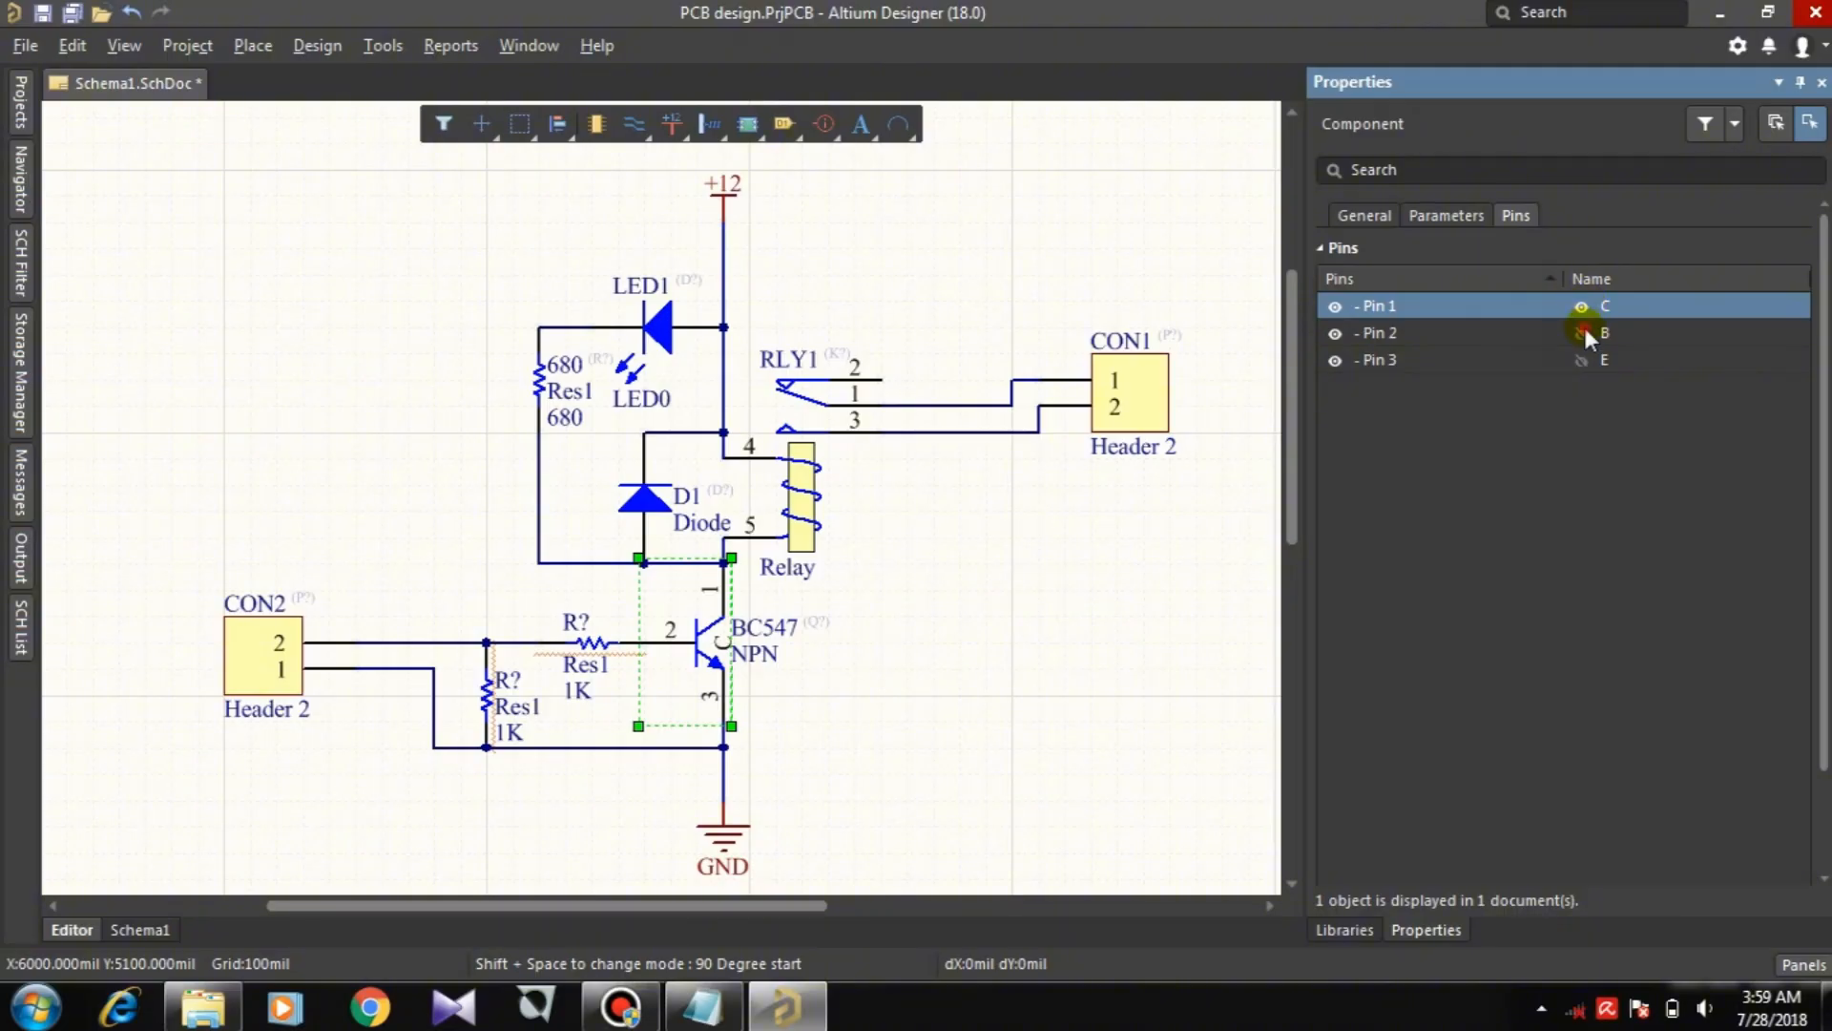
pyautogui.click(1581, 333)
pyautogui.click(1580, 360)
pyautogui.click(1581, 360)
pyautogui.click(1581, 333)
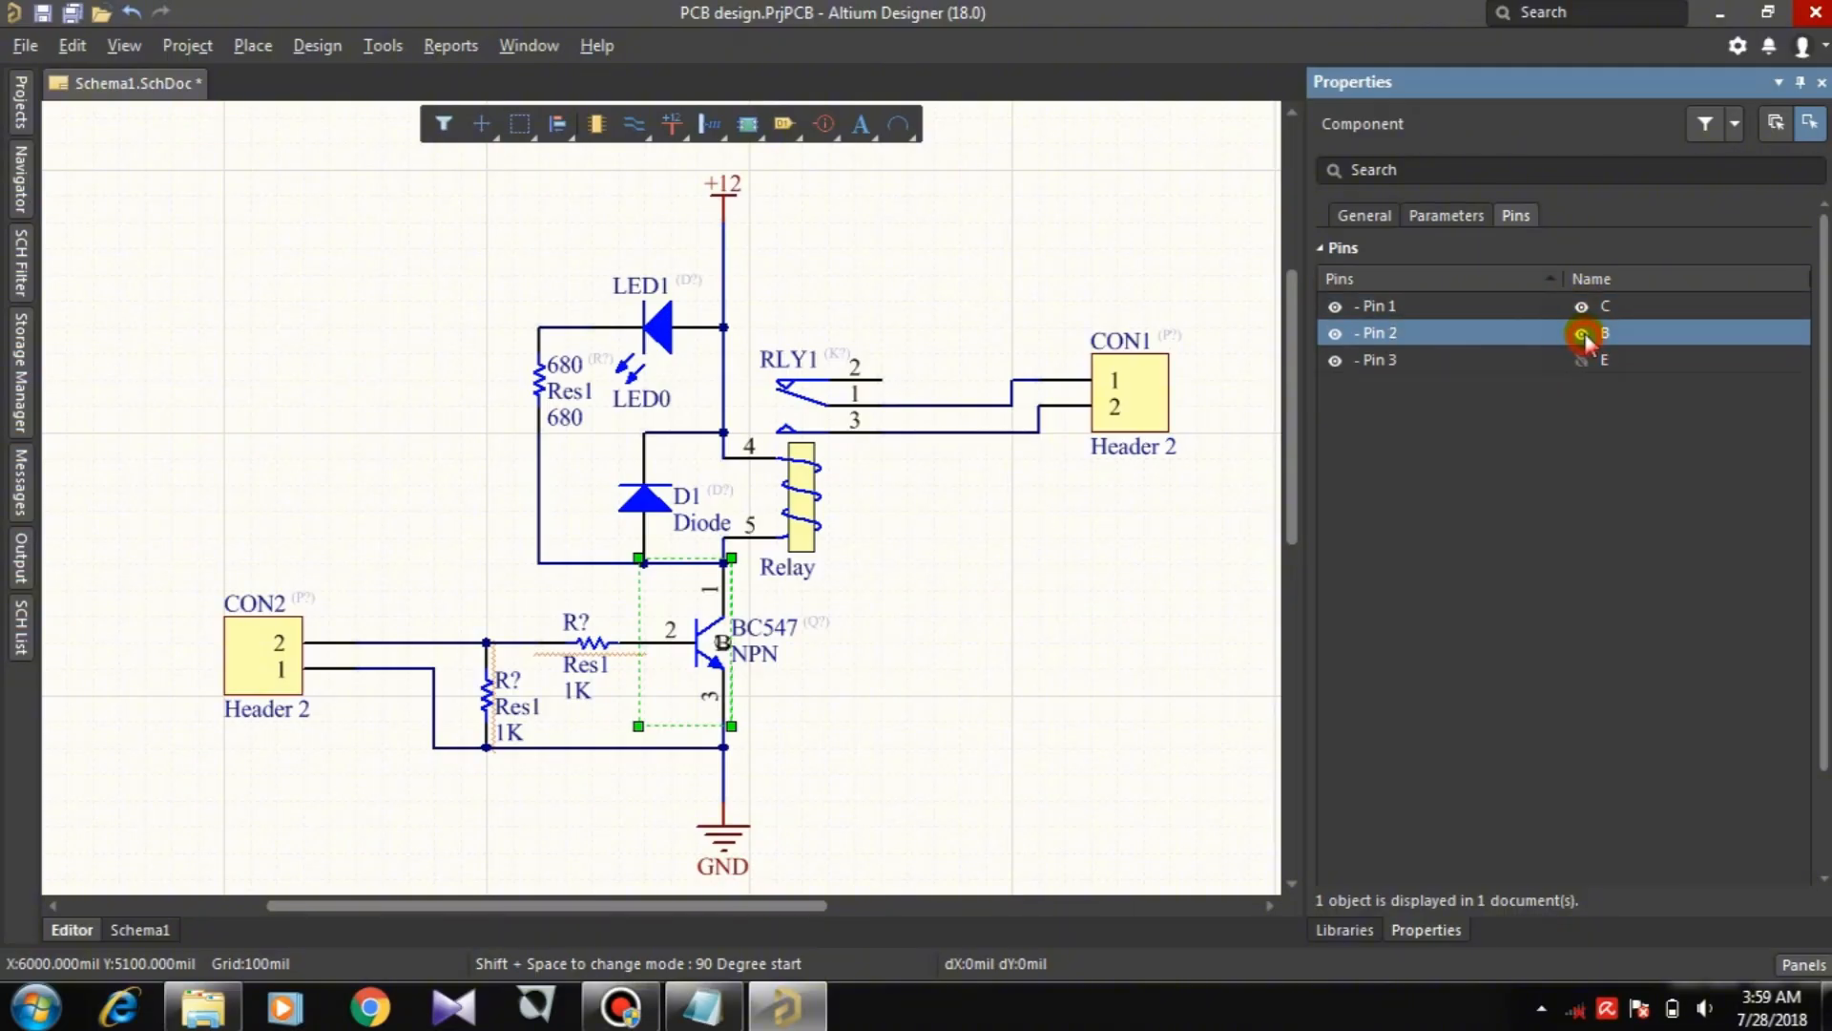
pyautogui.click(1581, 306)
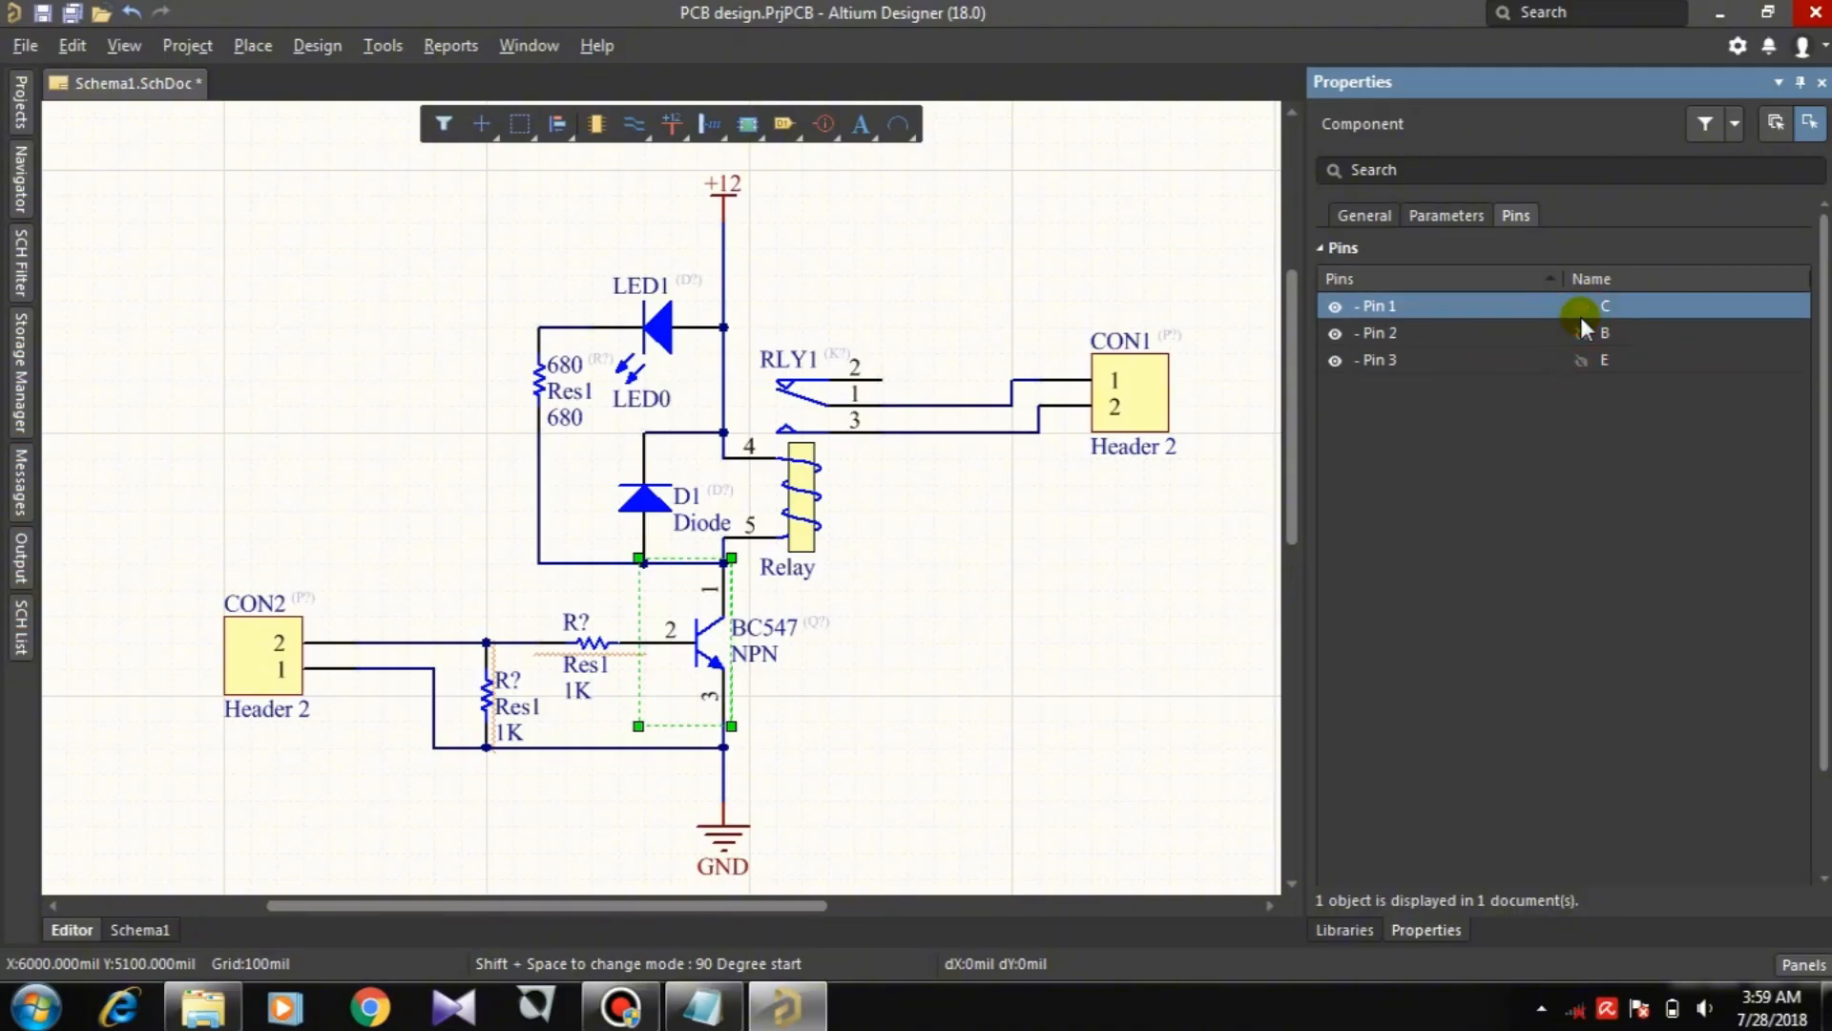
# Step: Set the transistor's base resistor designator to 3K3 and its Value parameter to 3k3
pyautogui.click(1350, 213)
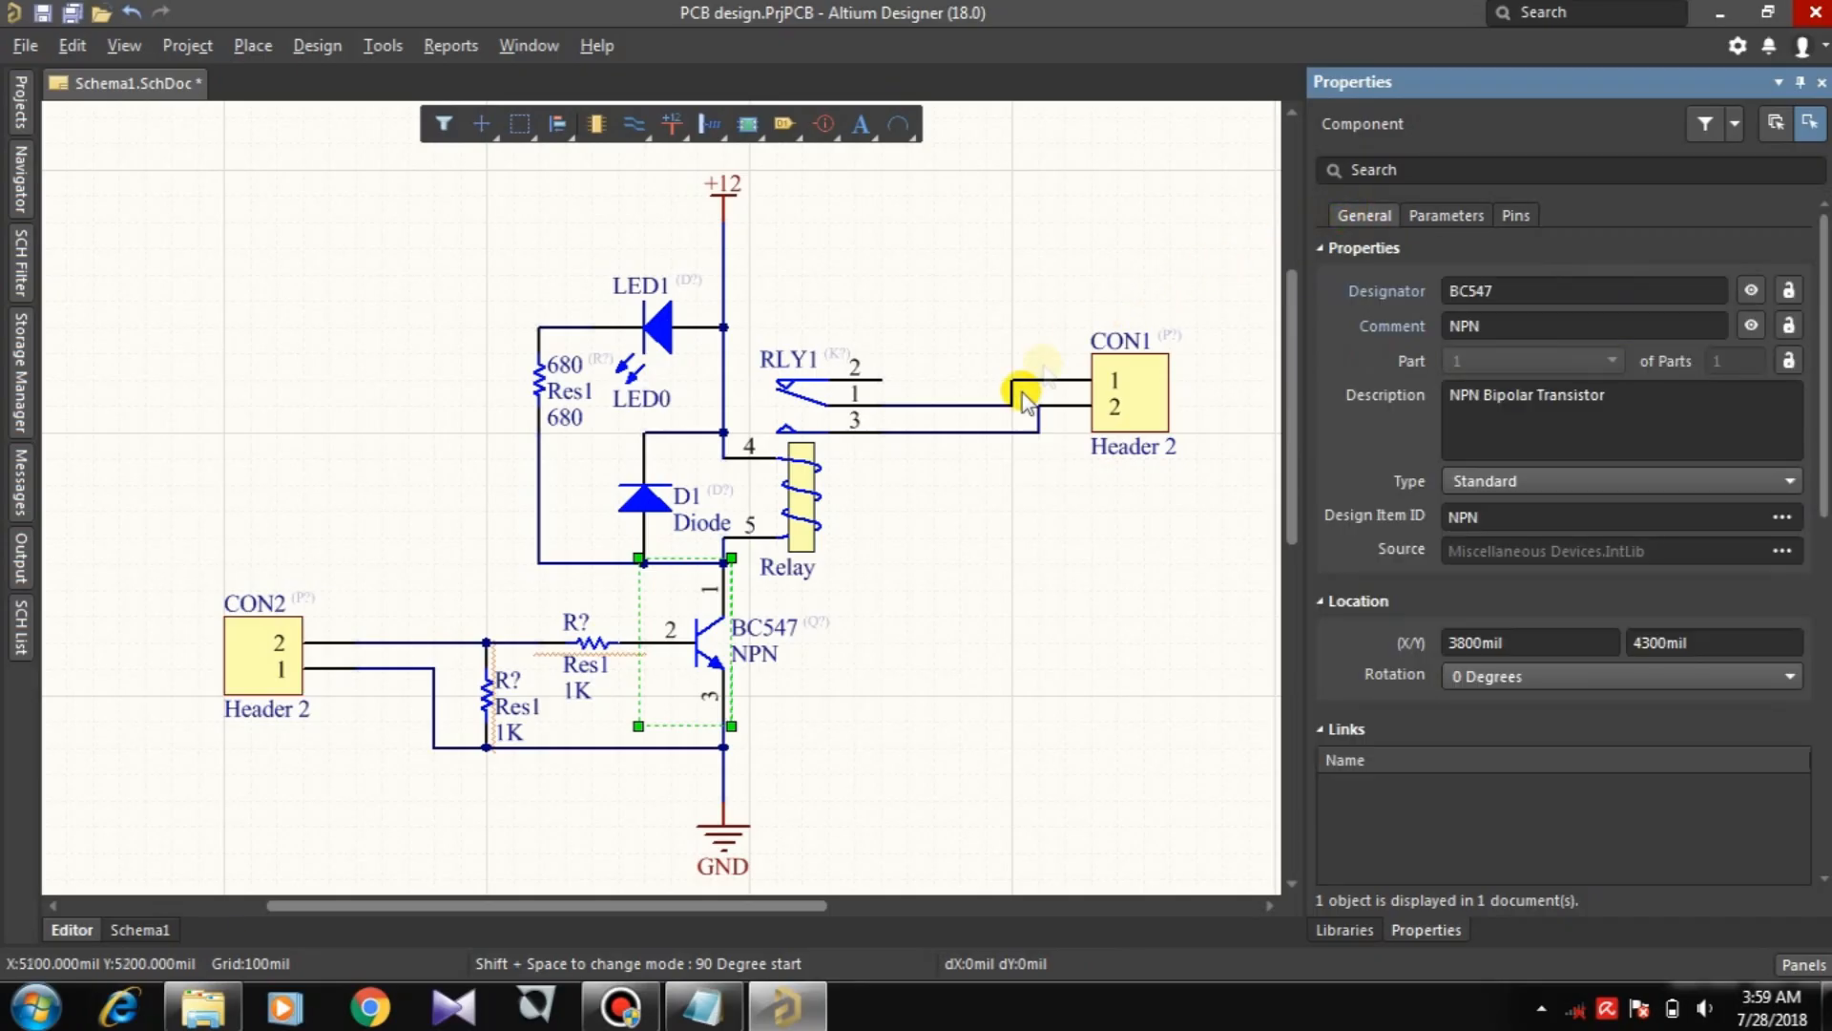
pyautogui.click(577, 642)
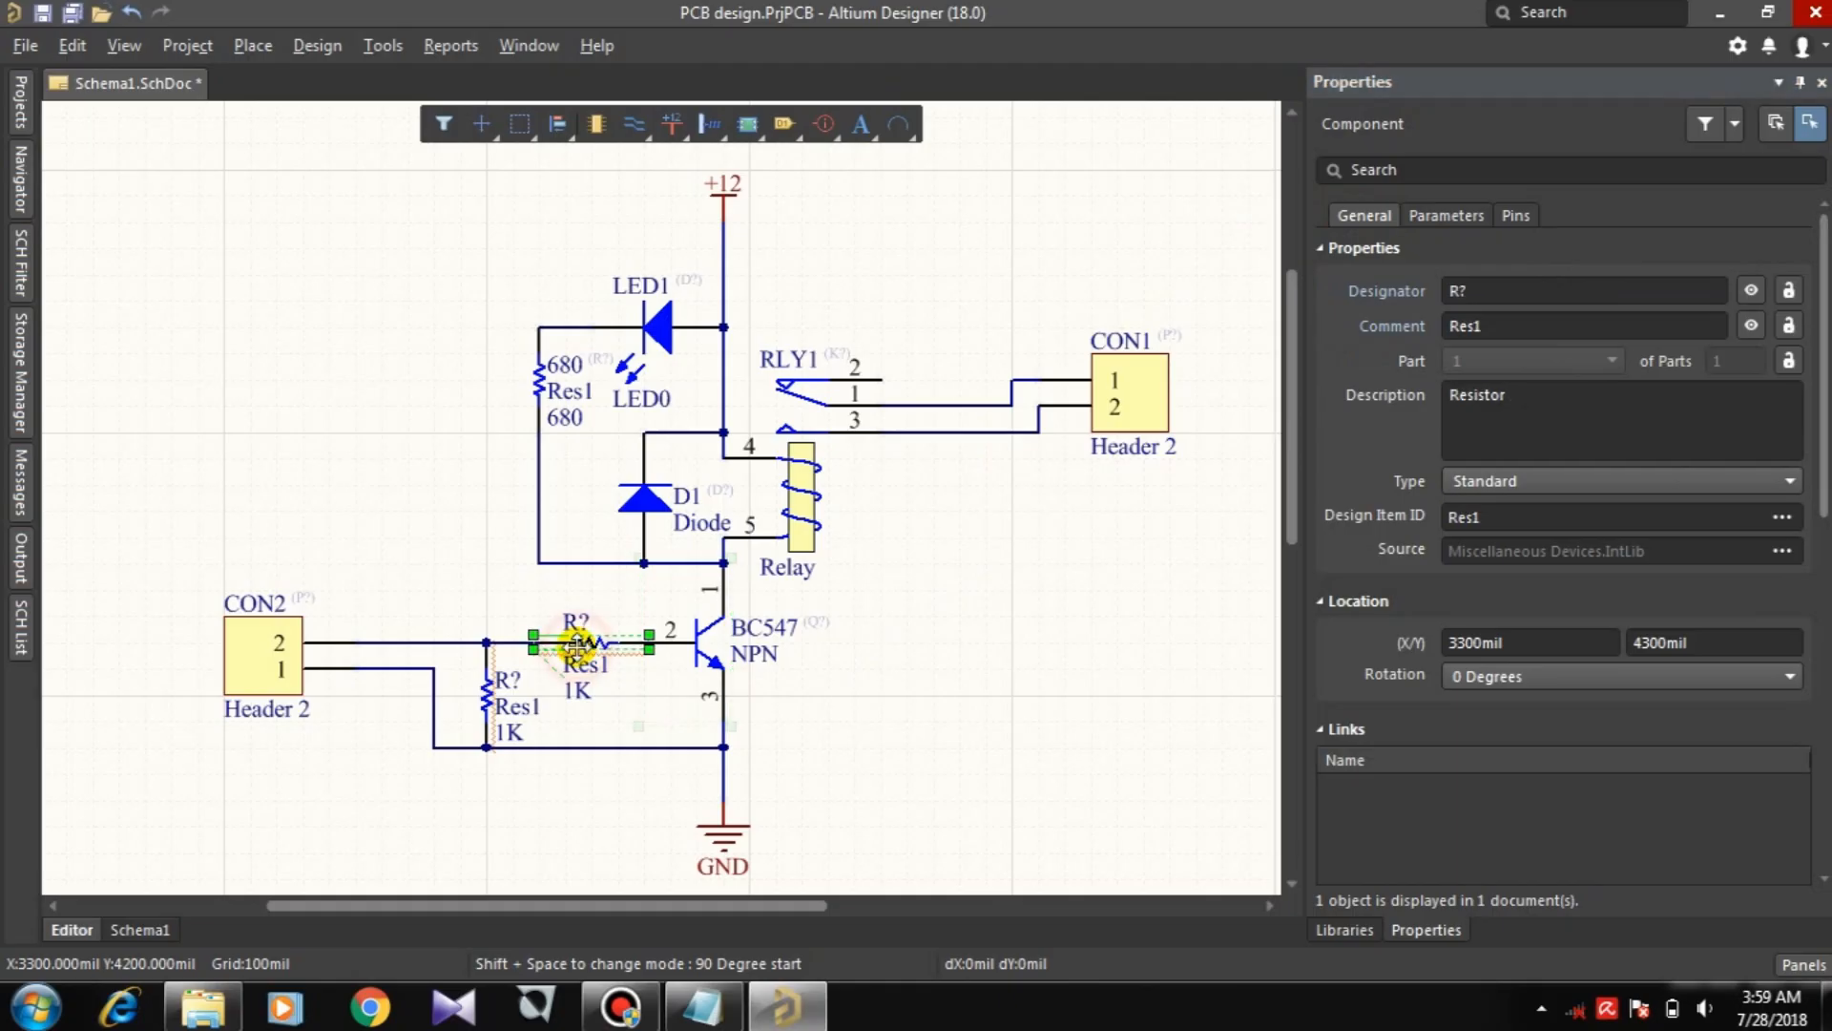
pyautogui.click(1484, 291)
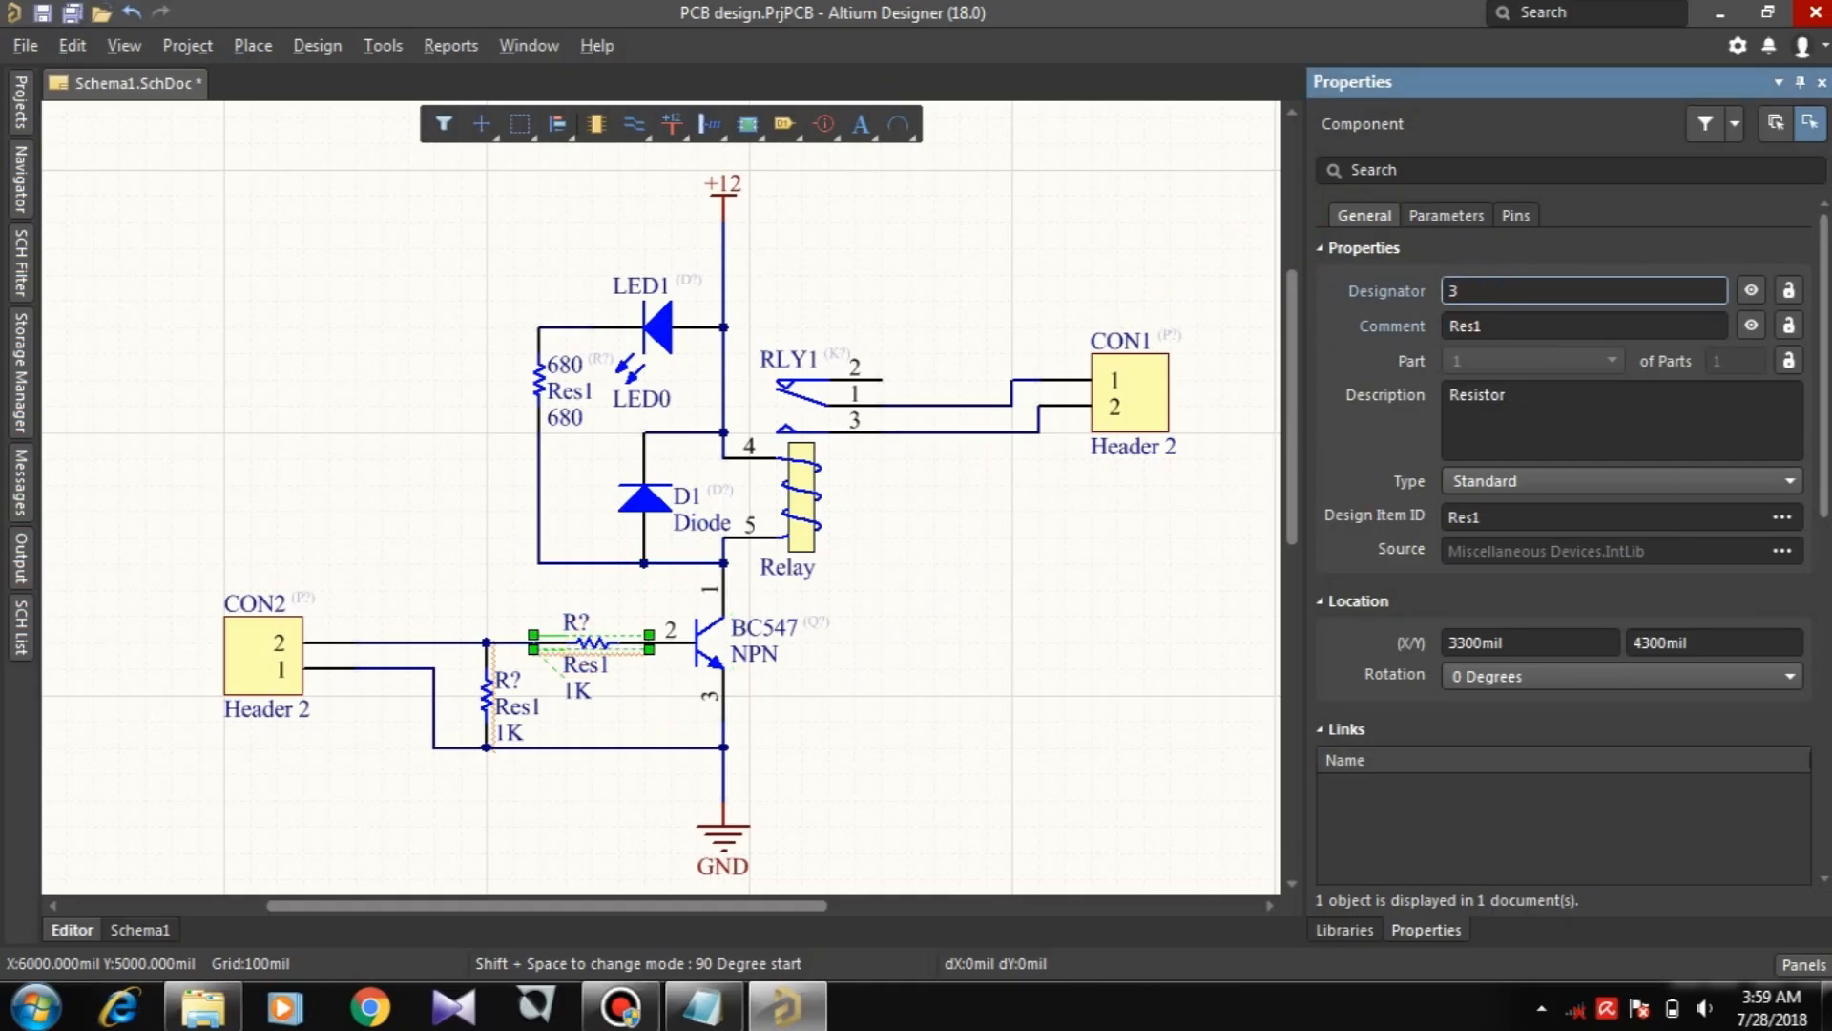
pyautogui.write('3K3')
pyautogui.press('Return')
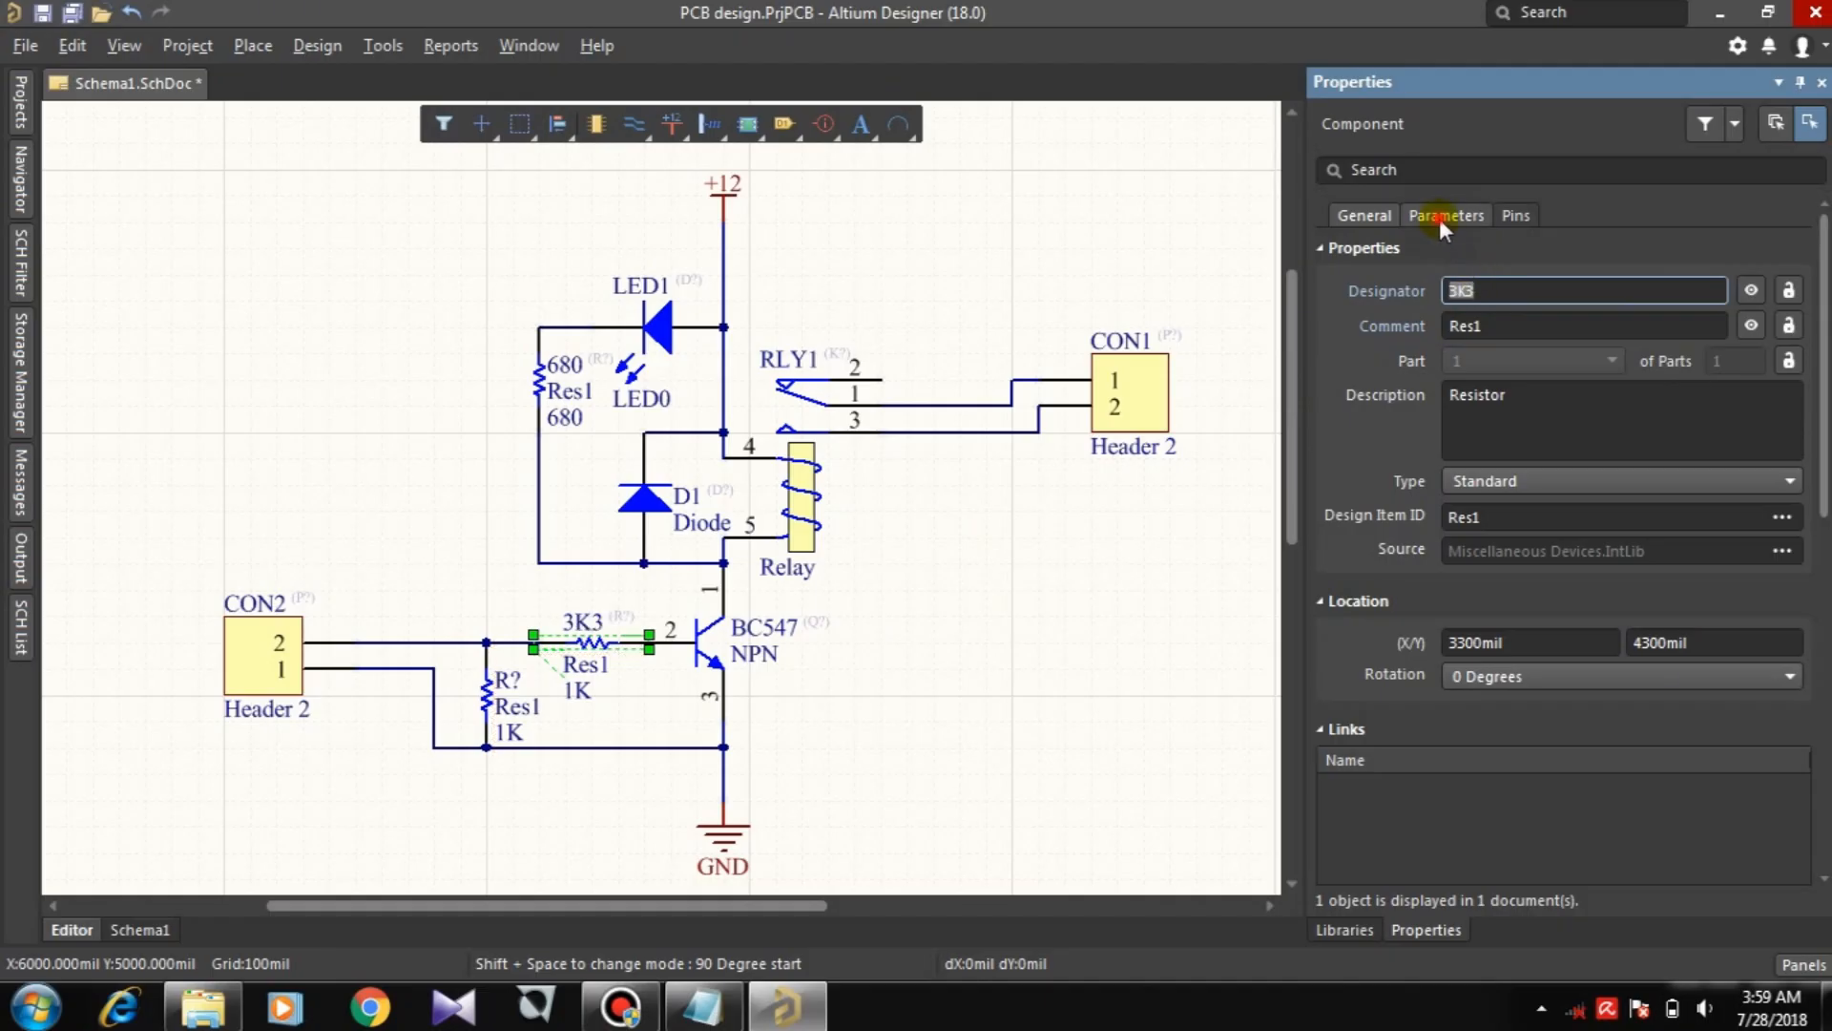
pyautogui.click(1447, 215)
pyautogui.click(1640, 466)
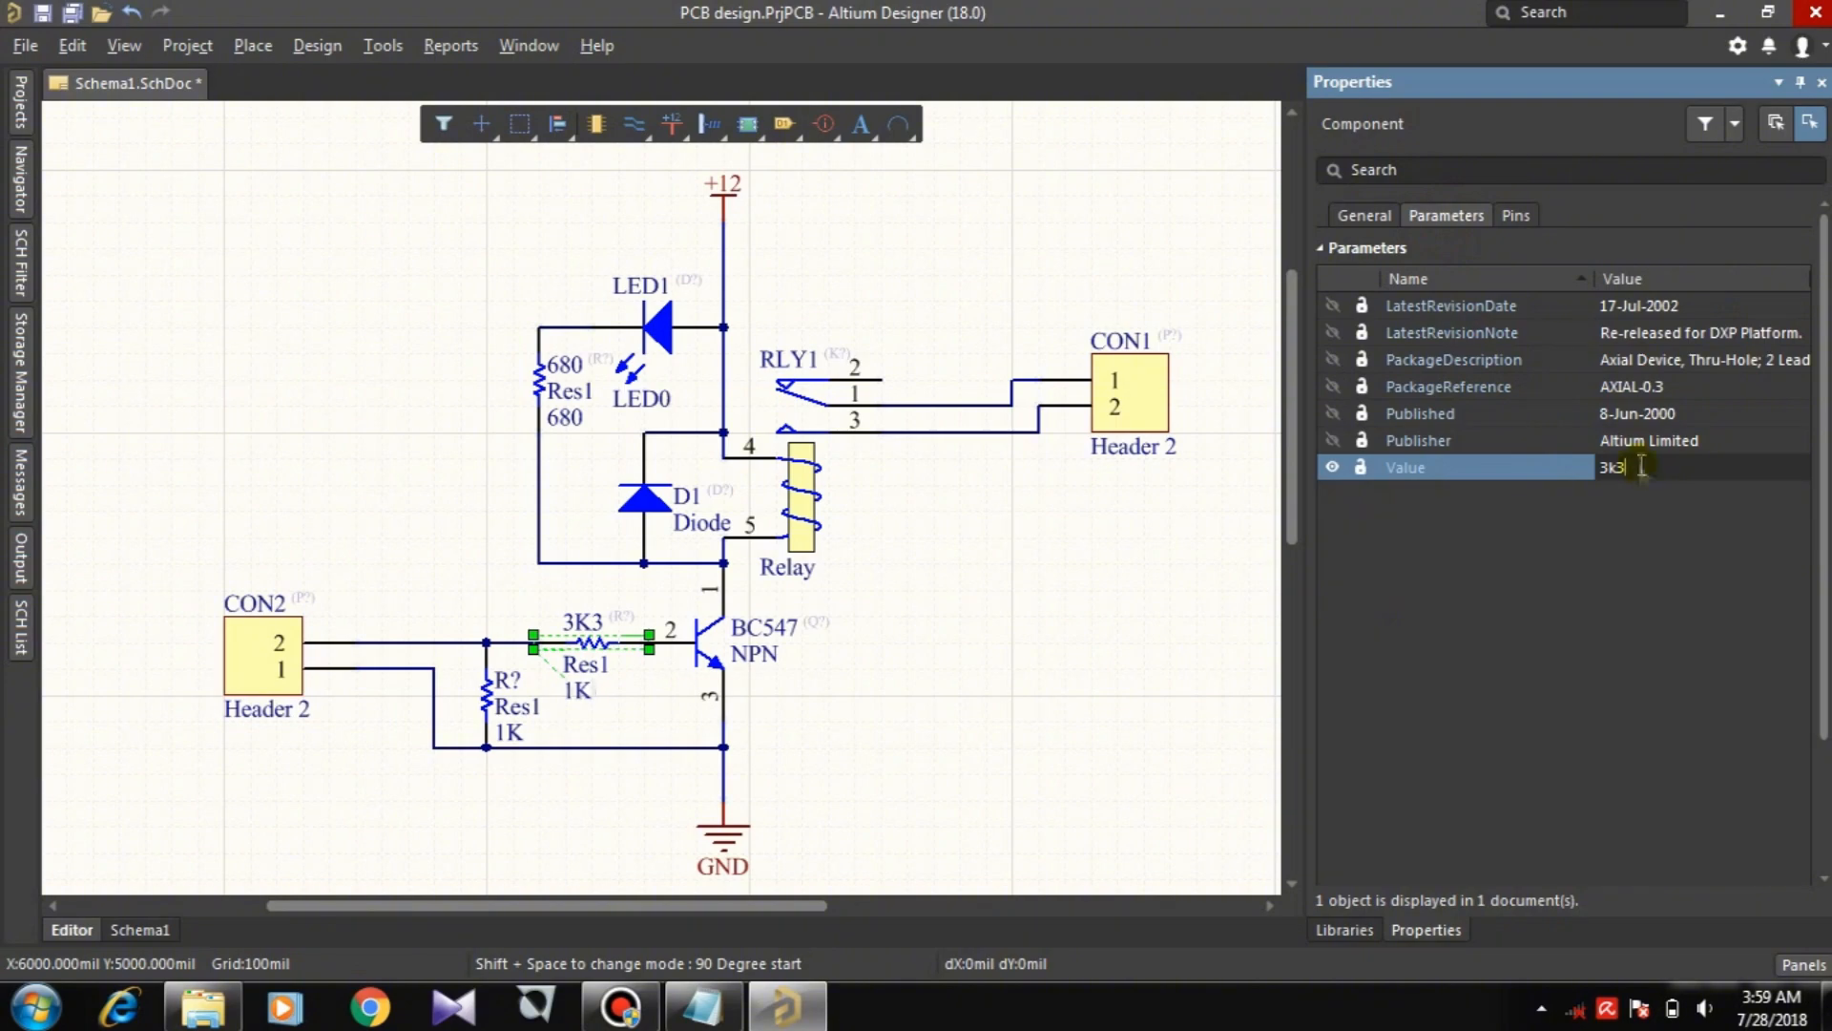
pyautogui.press('Return')
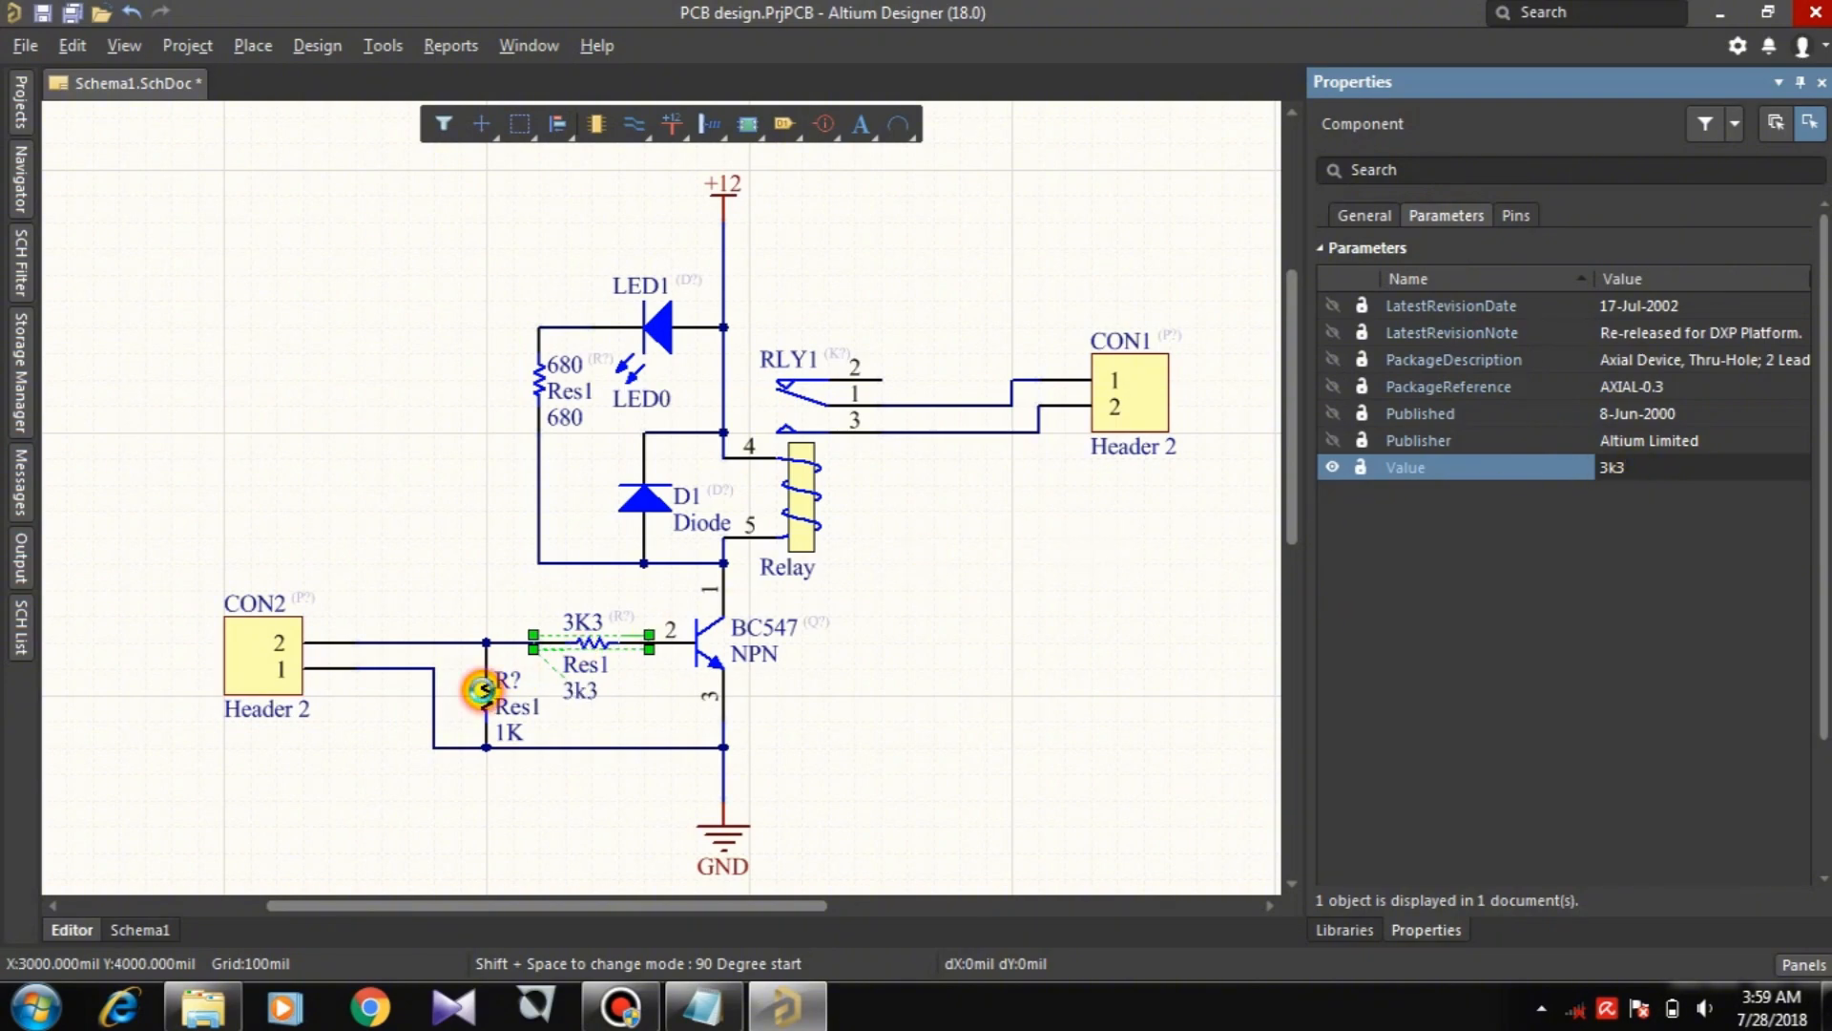
# Step: Set both the designator and the Value parameter of the resistor across the input header's lines to 10K
pyautogui.click(481, 689)
pyautogui.click(1365, 216)
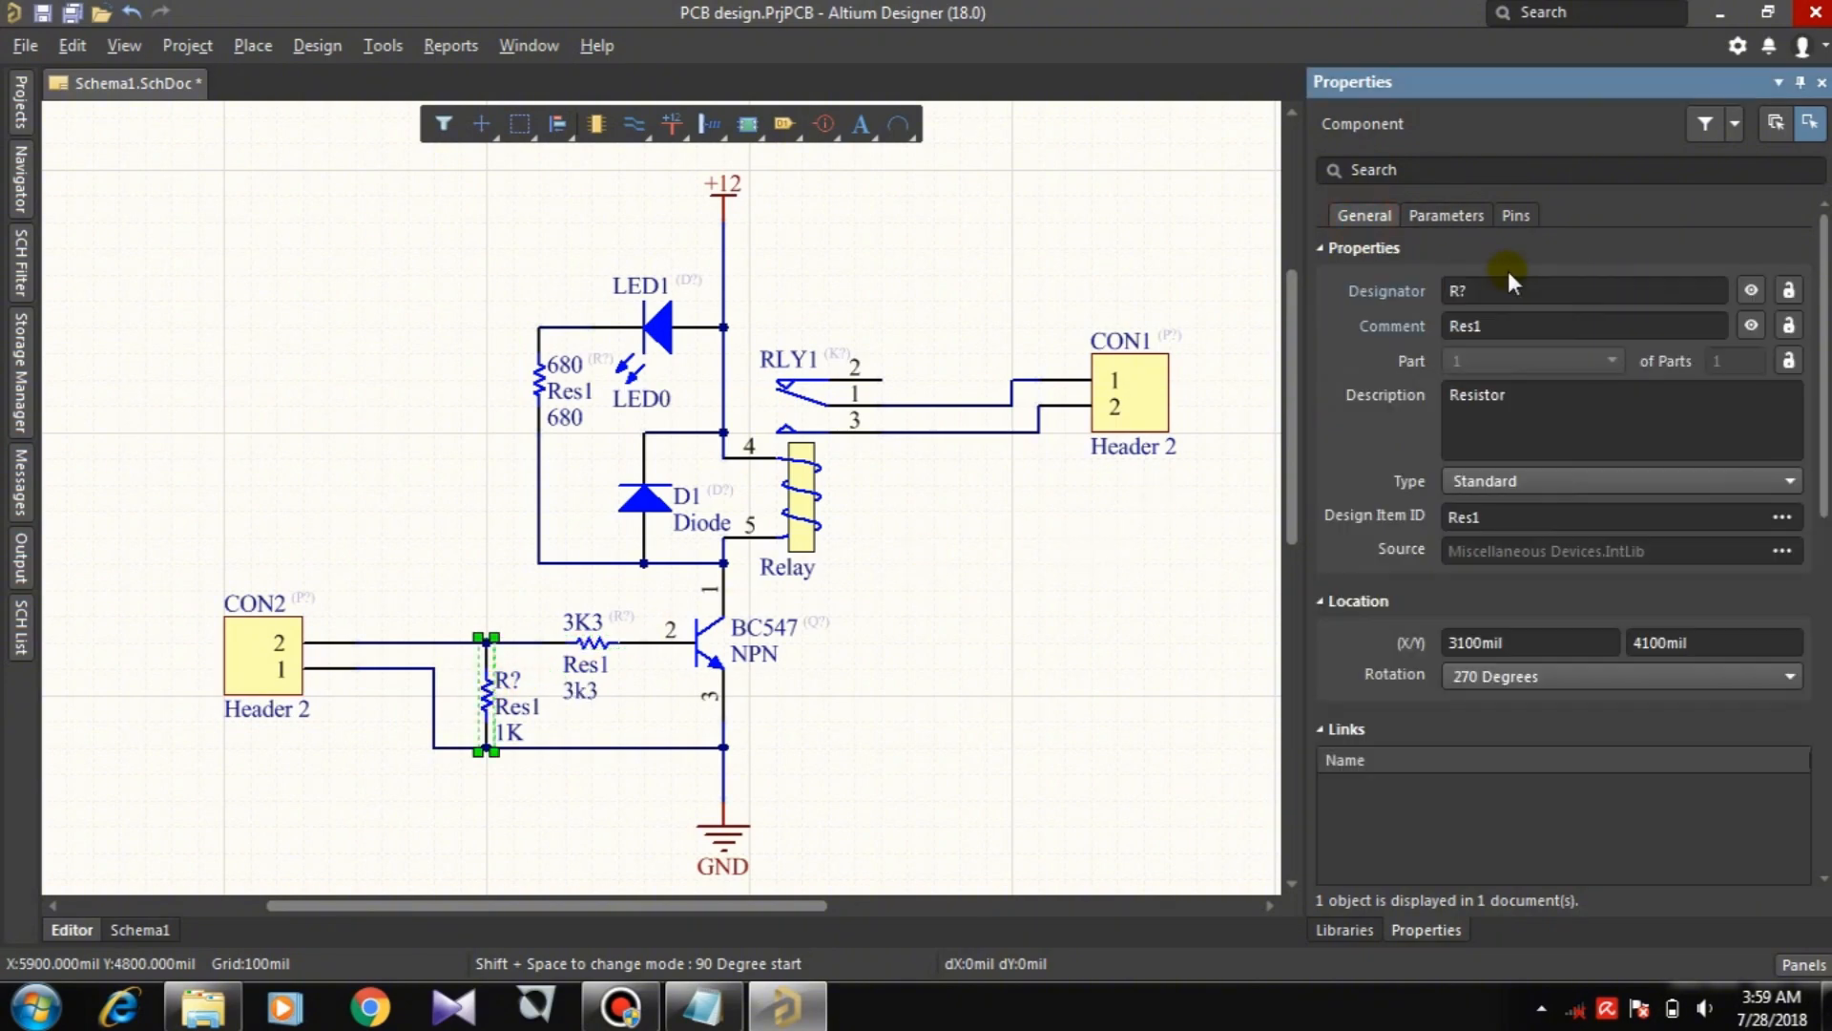
pyautogui.click(1517, 284)
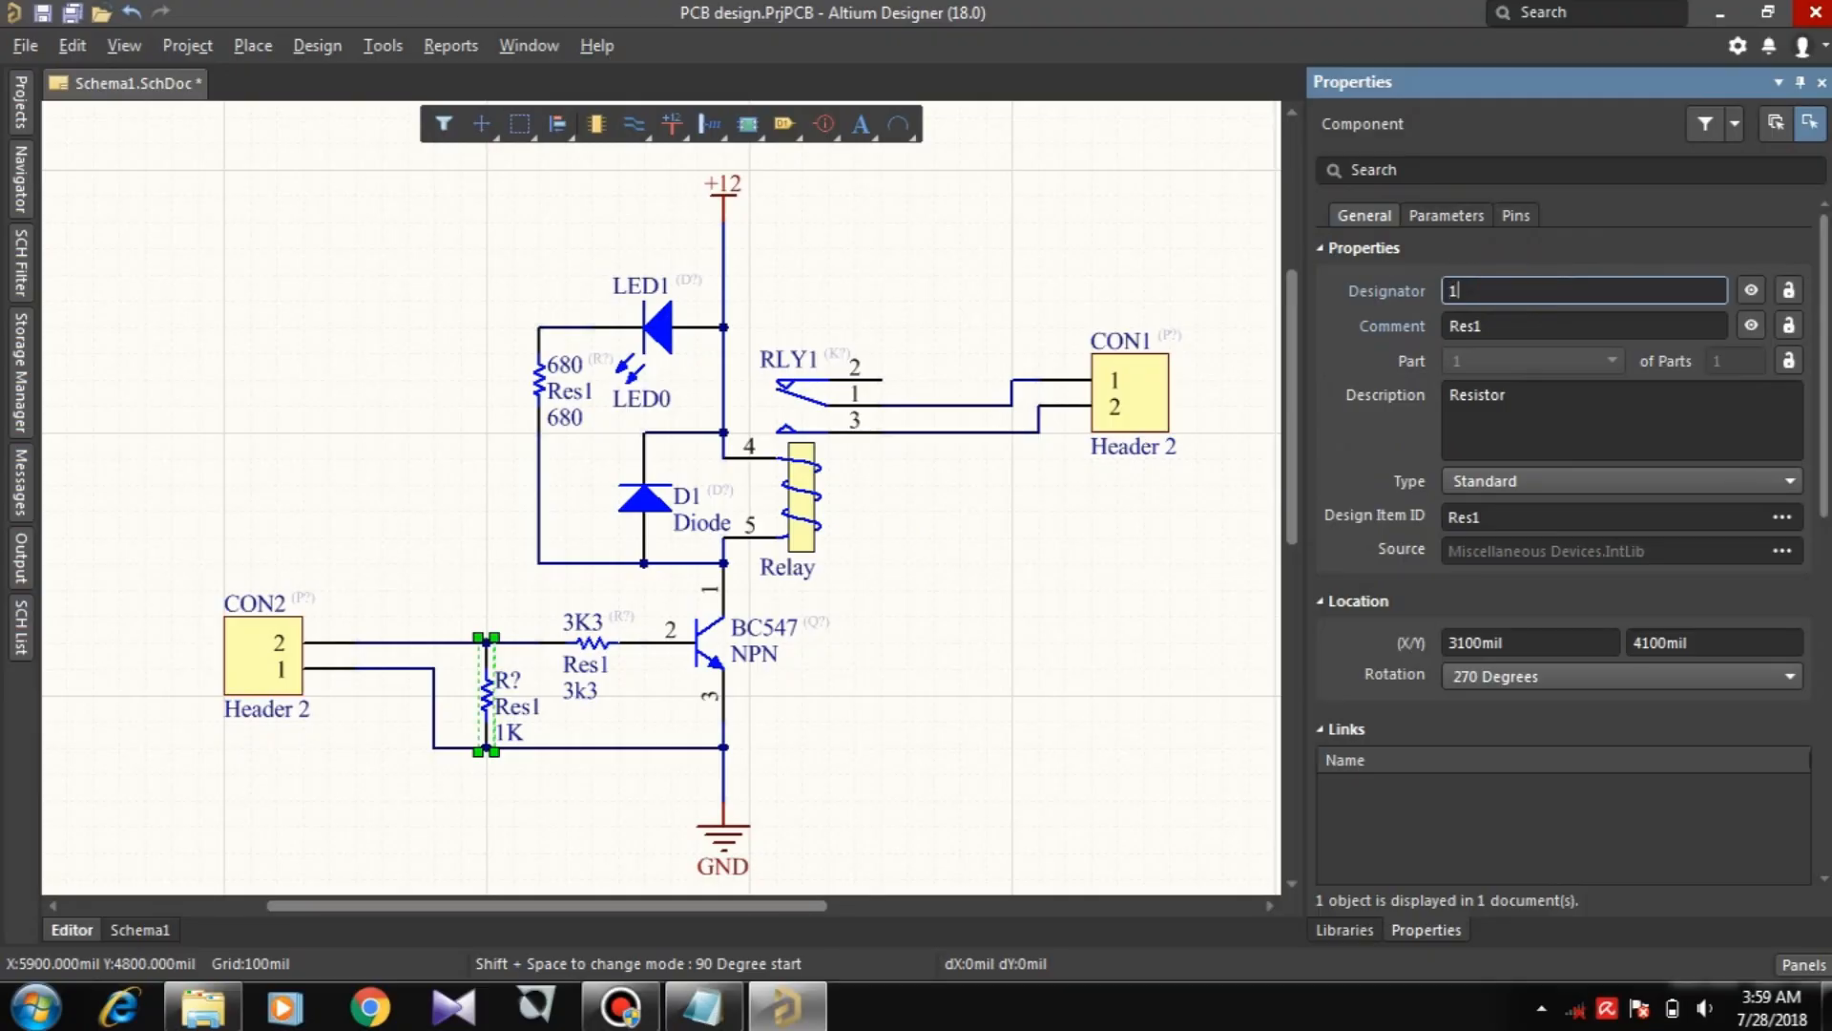
pyautogui.press('Return')
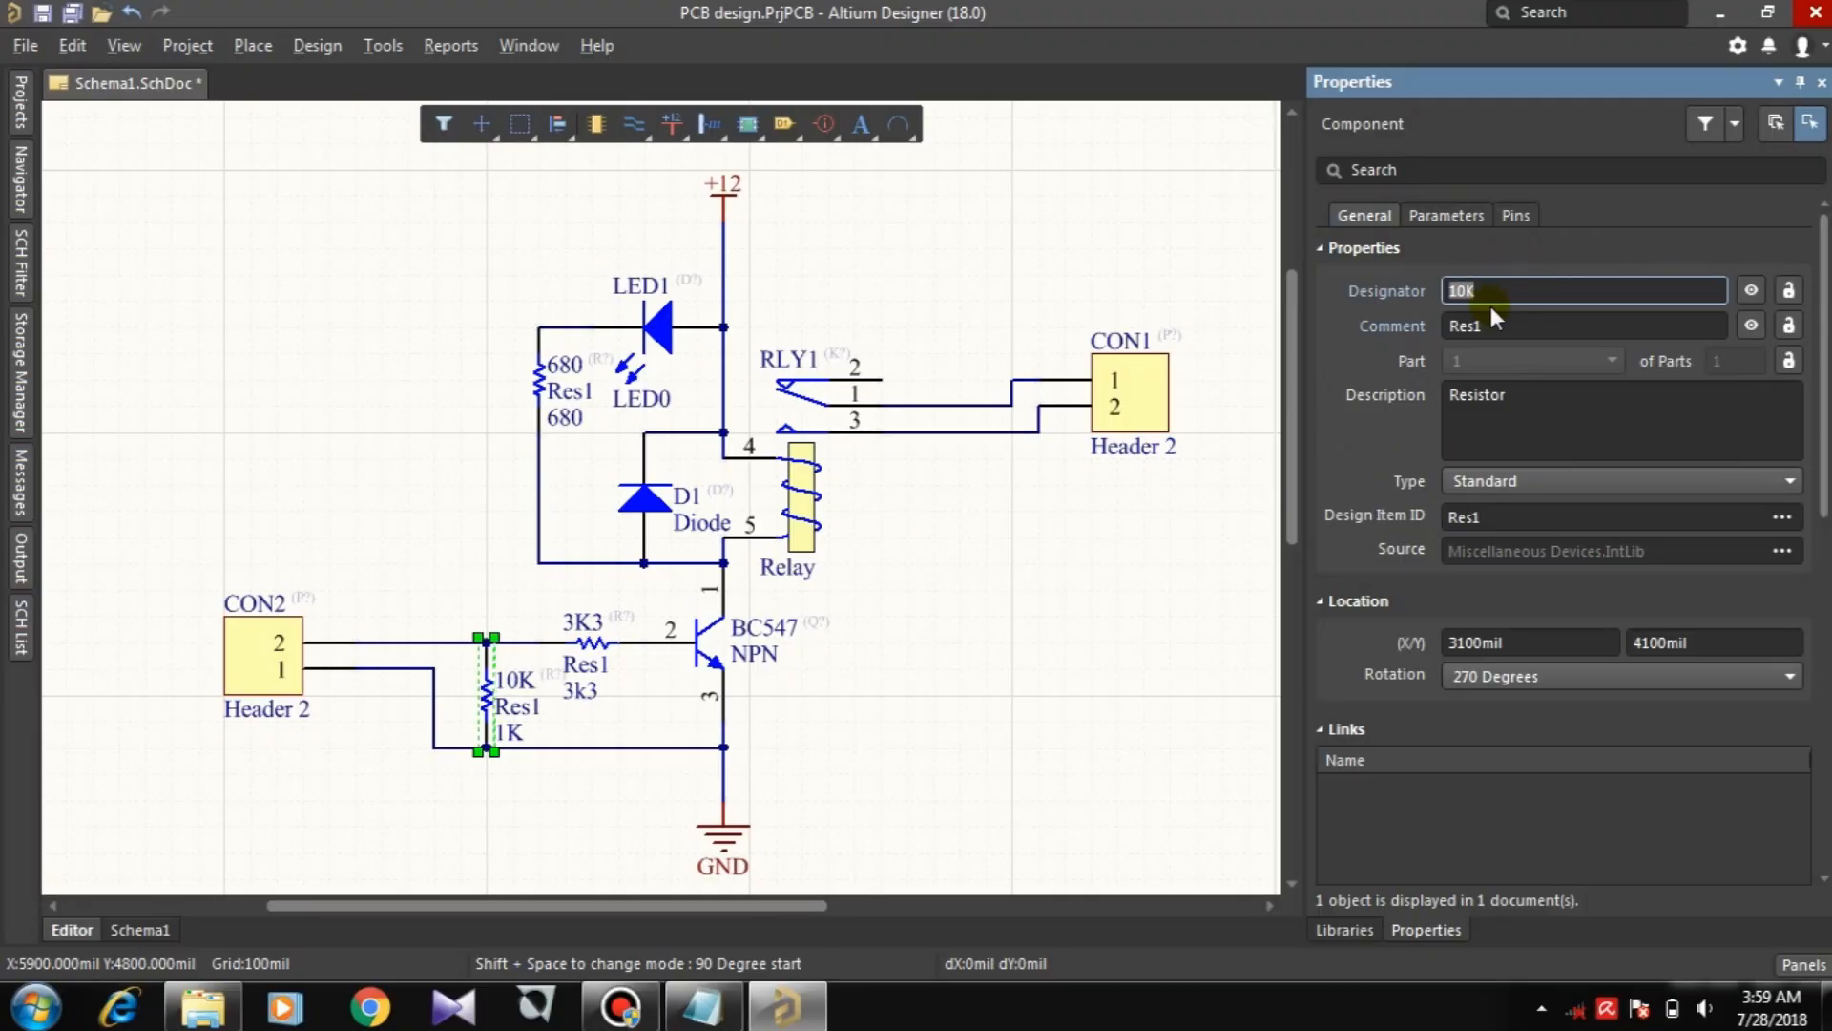
pyautogui.click(1442, 215)
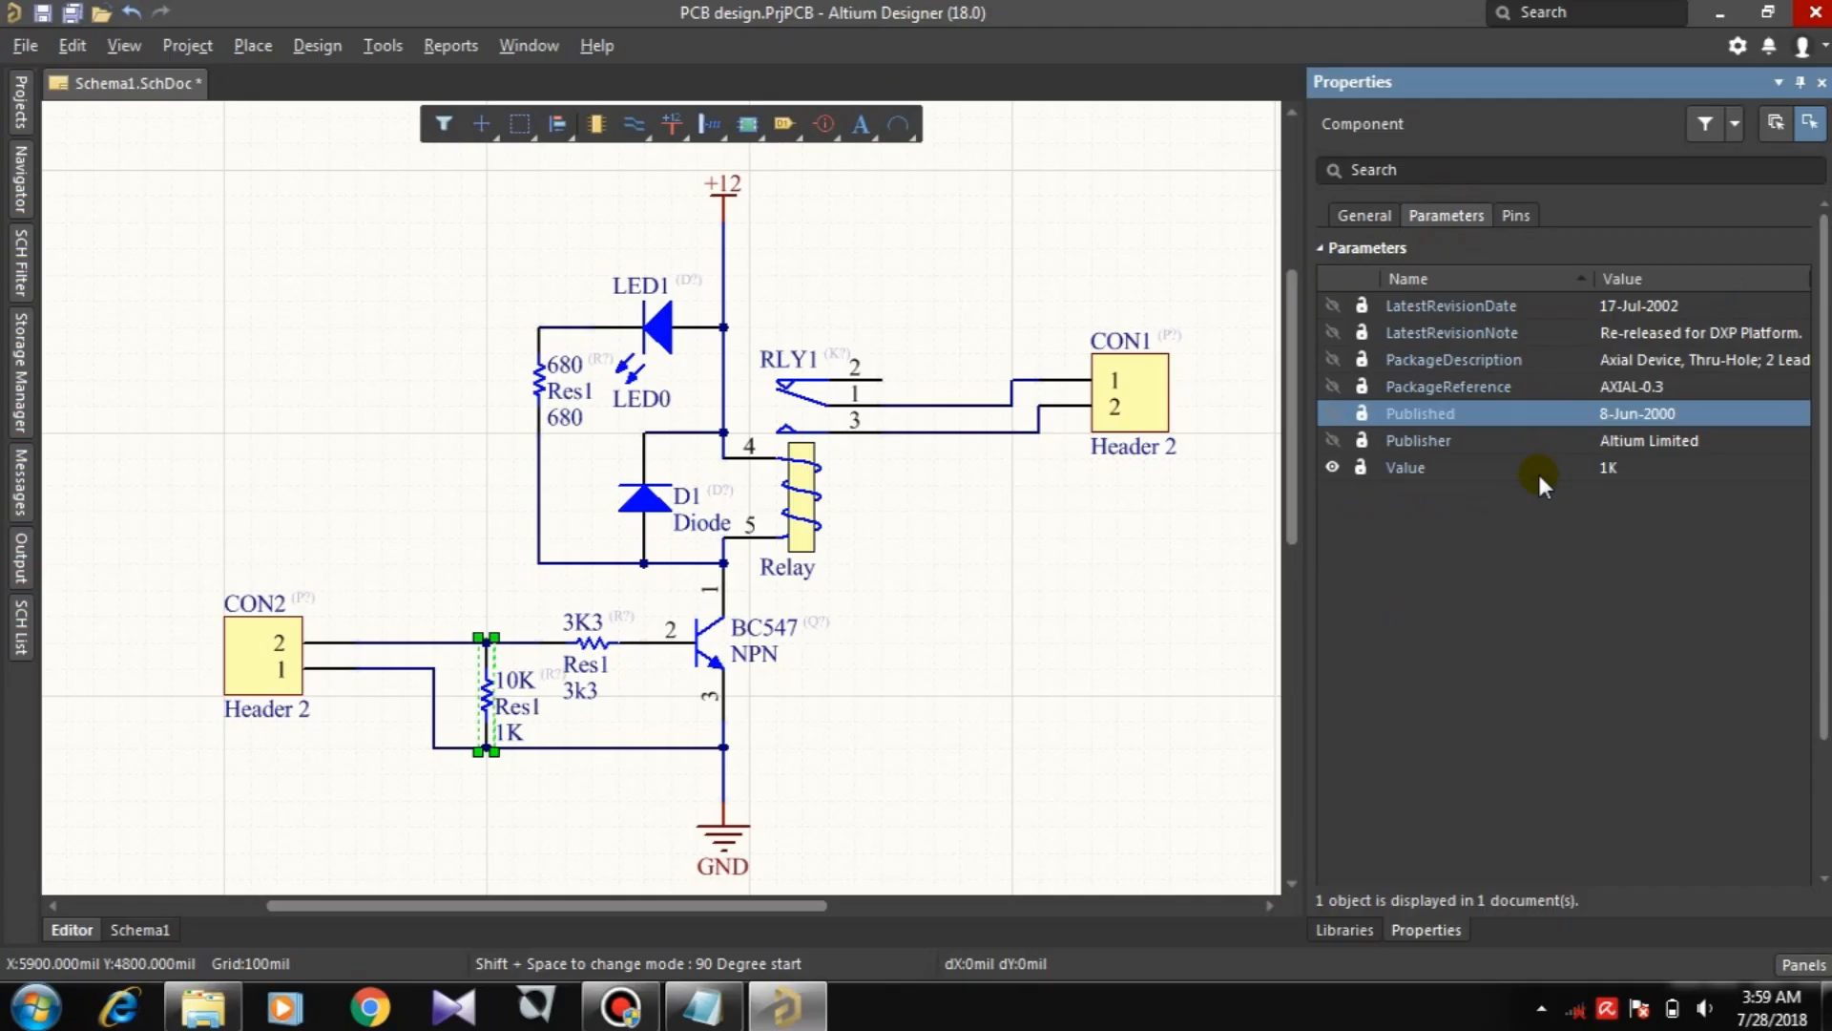
pyautogui.doubleClick(1619, 468)
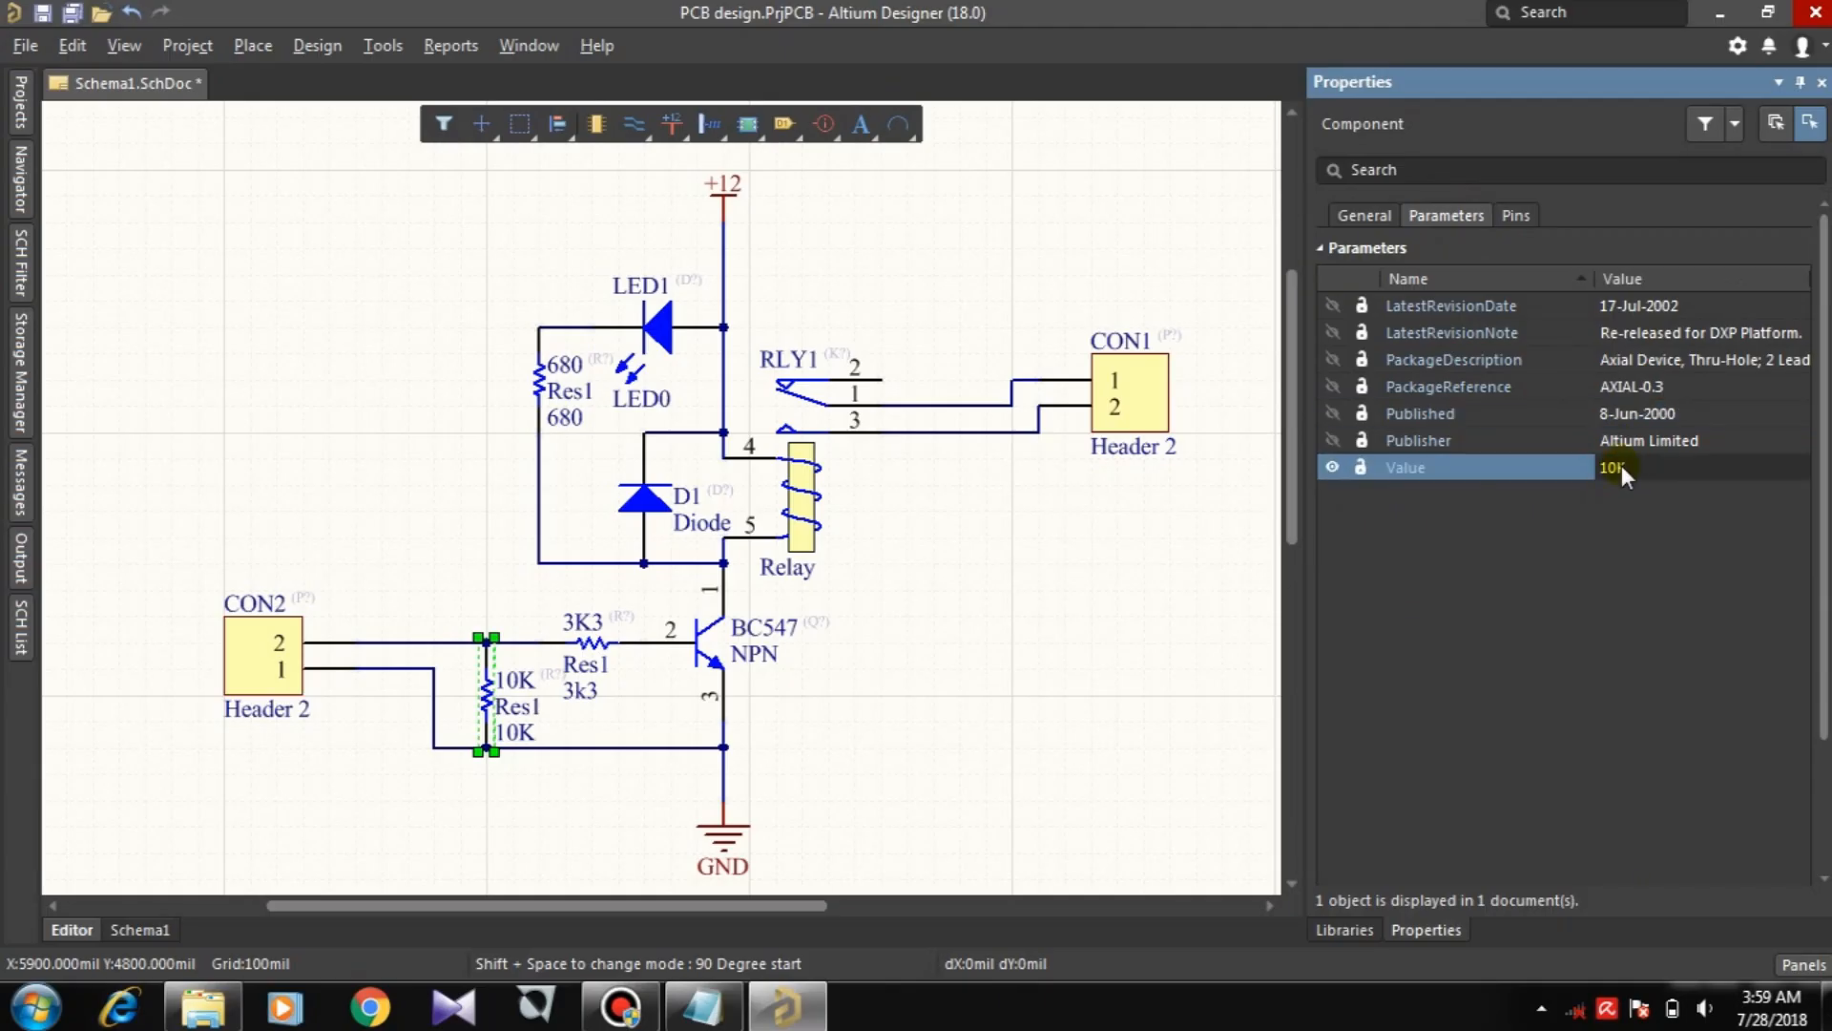
pyautogui.write('10K')
pyautogui.press('Return')
# Step: Compile the PCB design project and open its project tree
pyautogui.click(187, 45)
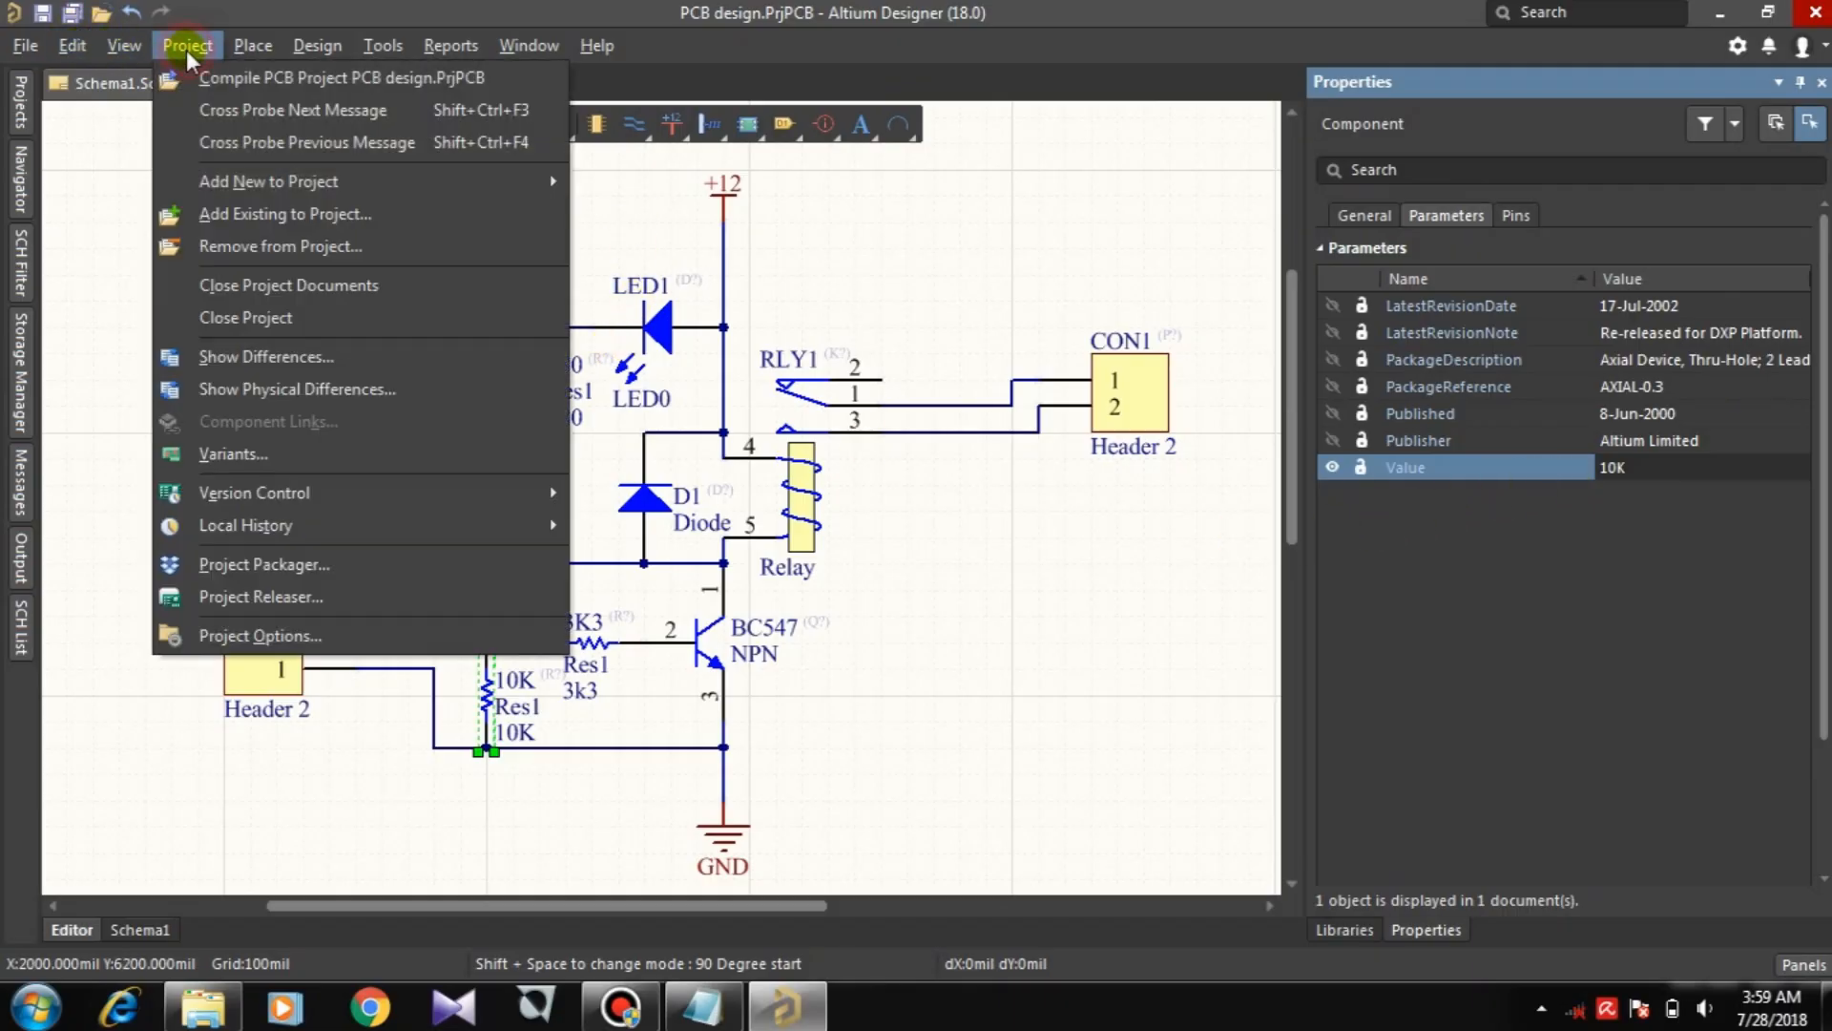
pyautogui.click(237, 74)
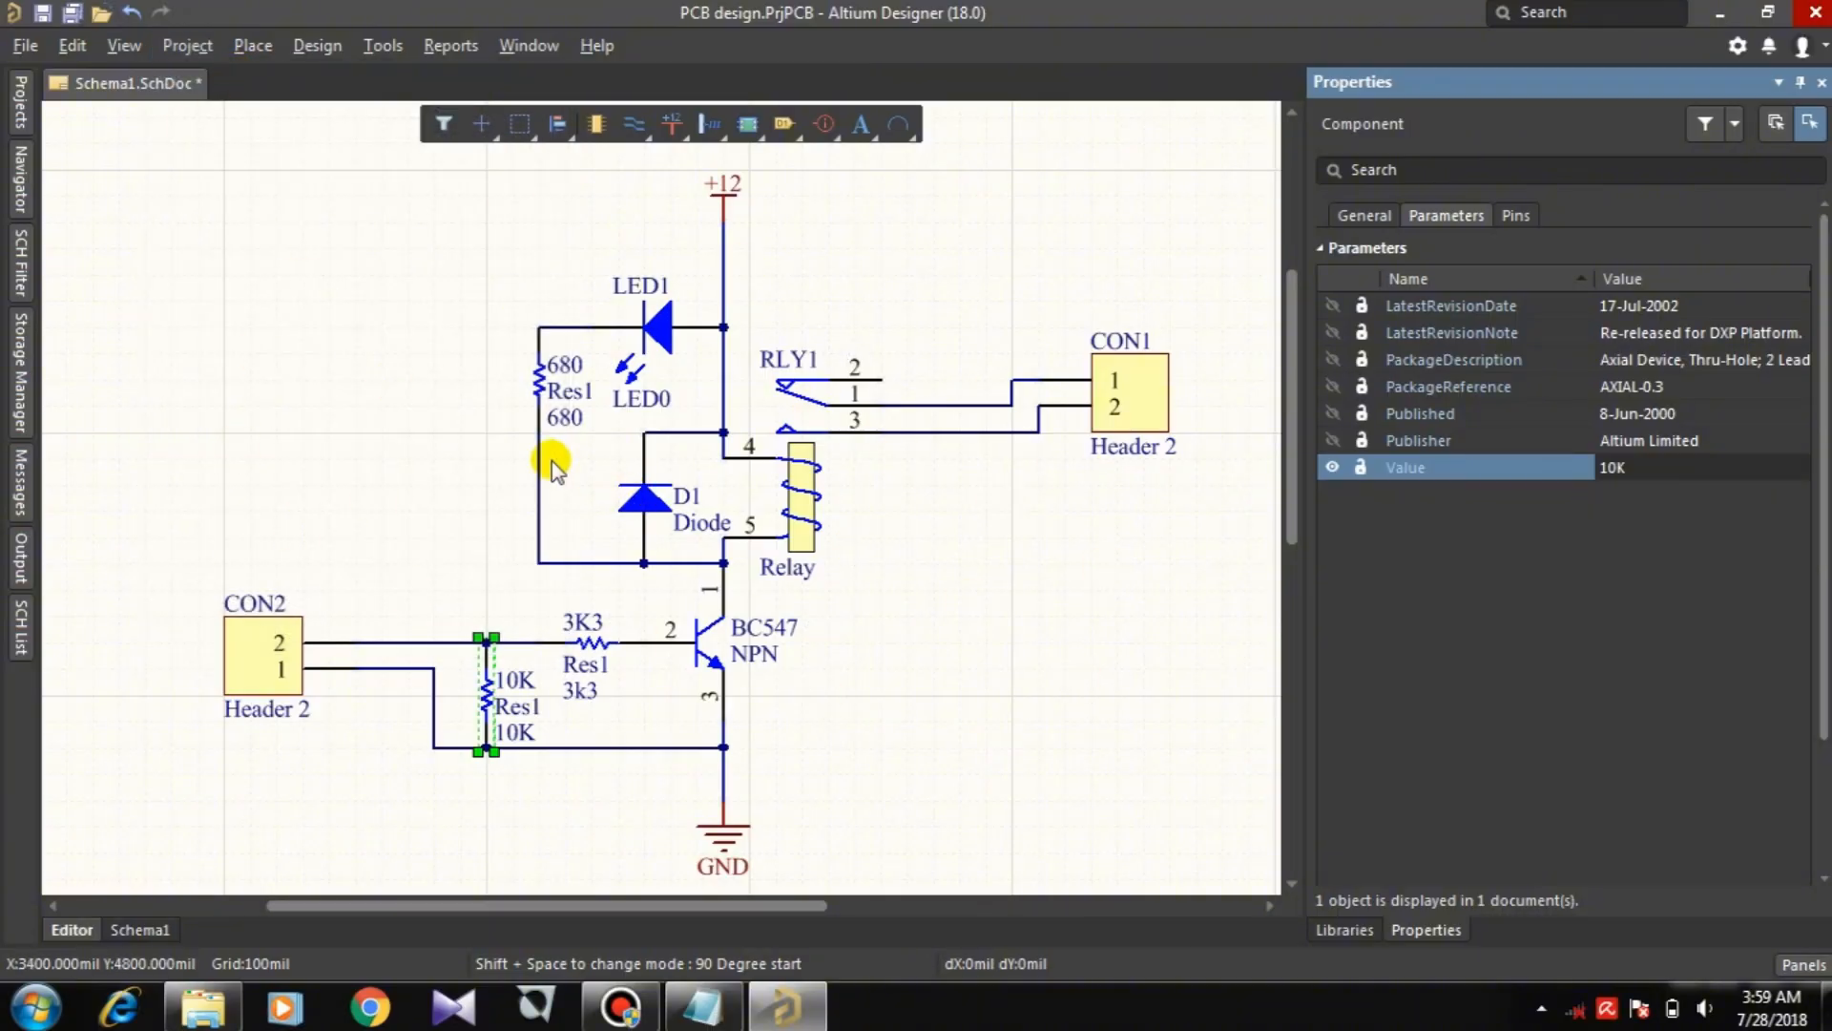
pyautogui.click(23, 119)
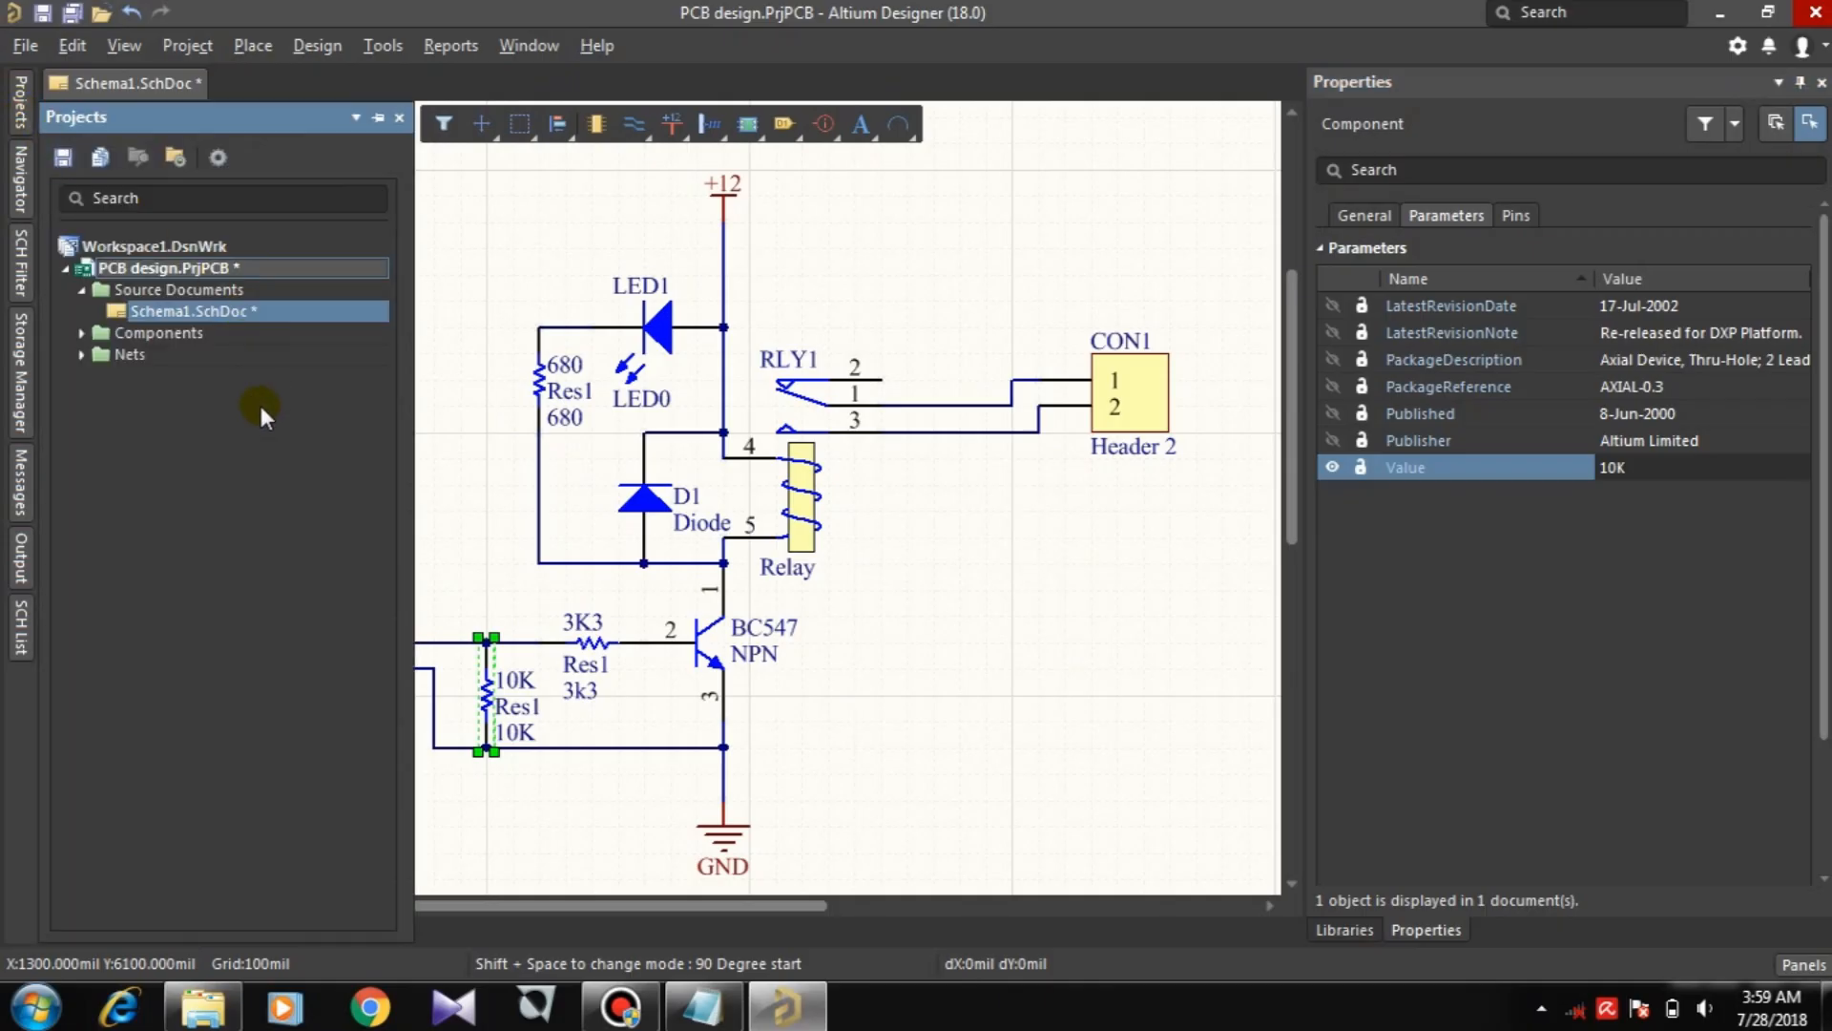
pyautogui.rightClick(204, 312)
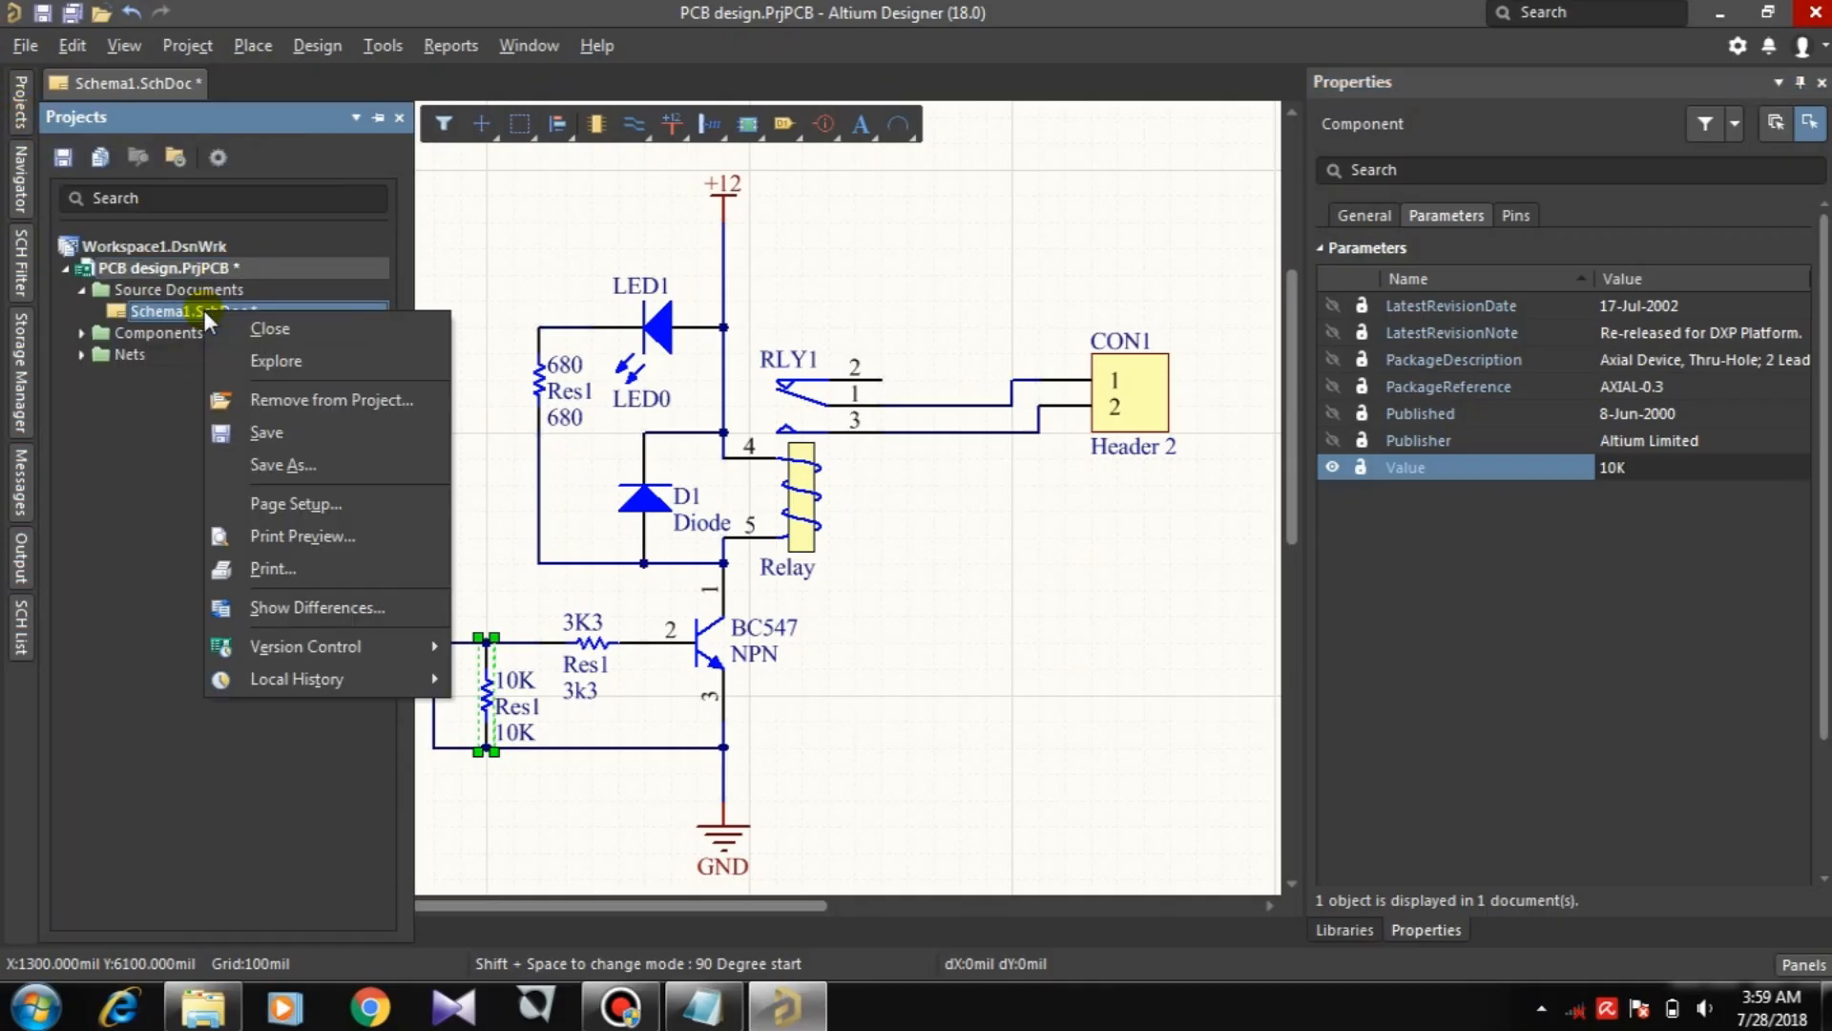
pyautogui.rightClick(168, 449)
pyautogui.rightClick(168, 404)
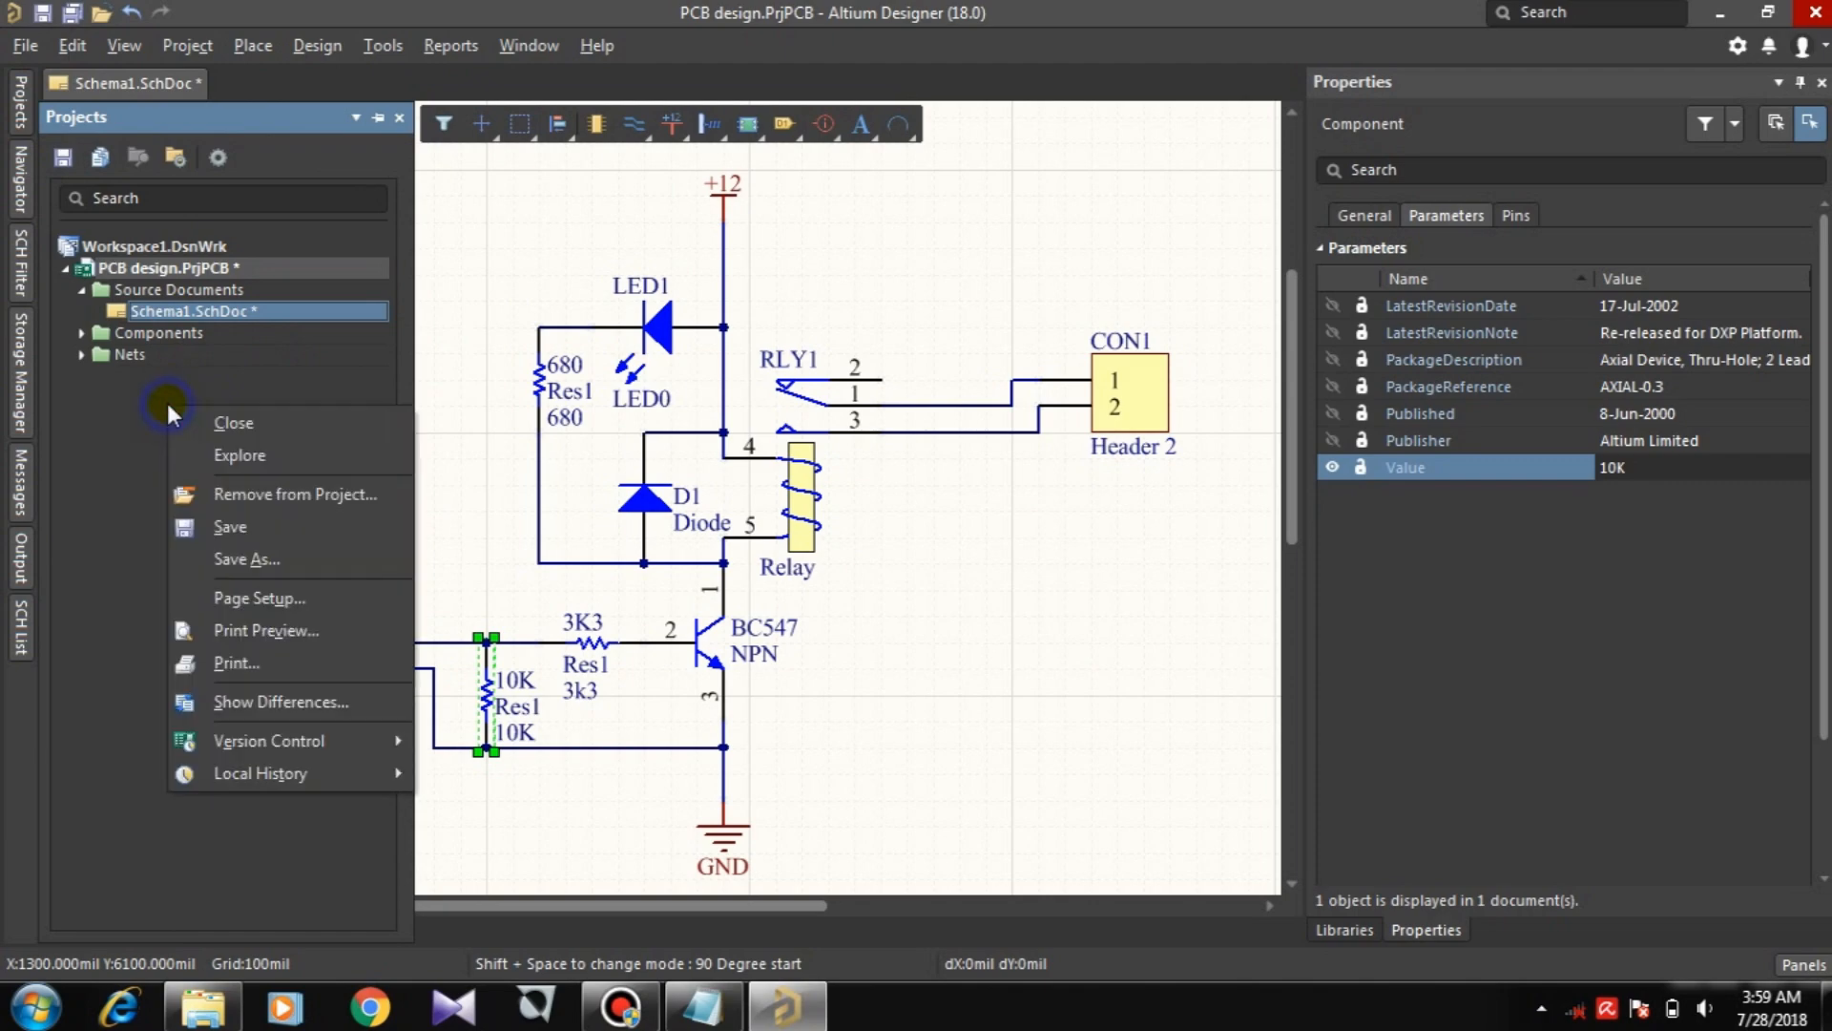
pyautogui.click(111, 432)
# Step: Add a new PCB document to the PCB design project
pyautogui.click(187, 45)
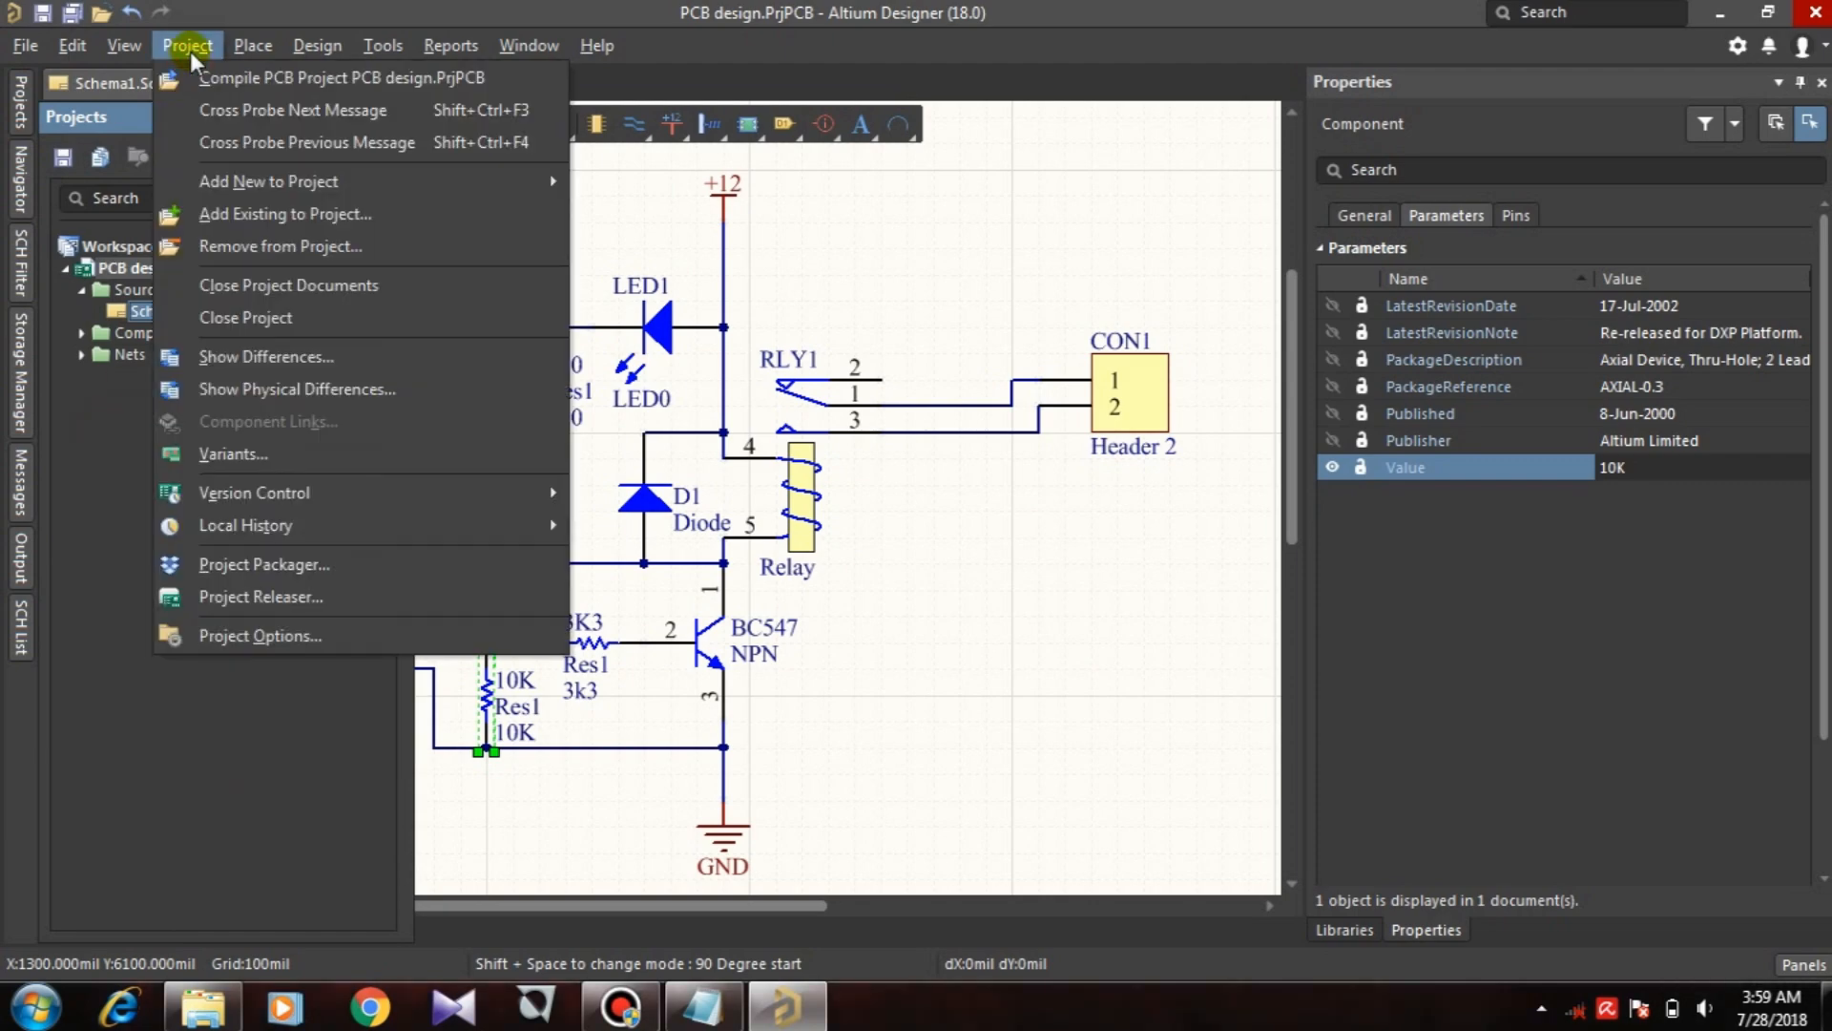
pyautogui.moveTo(286, 181)
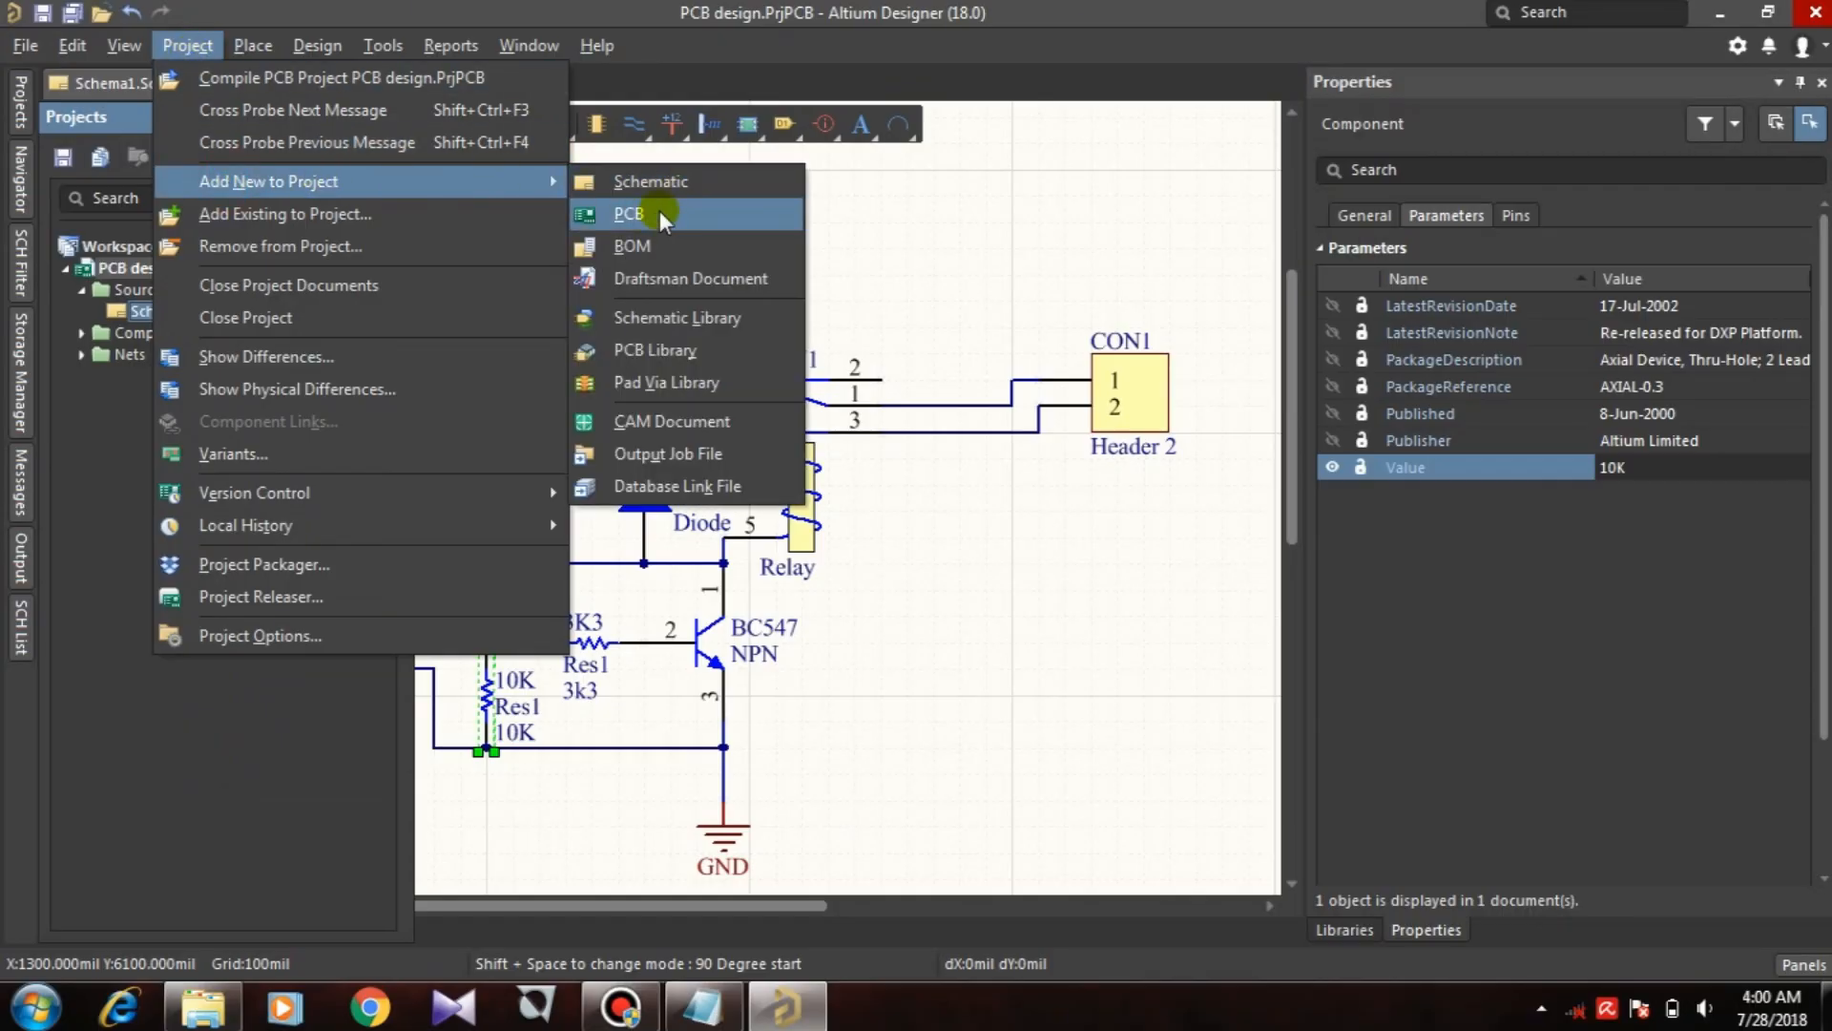
pyautogui.click(610, 219)
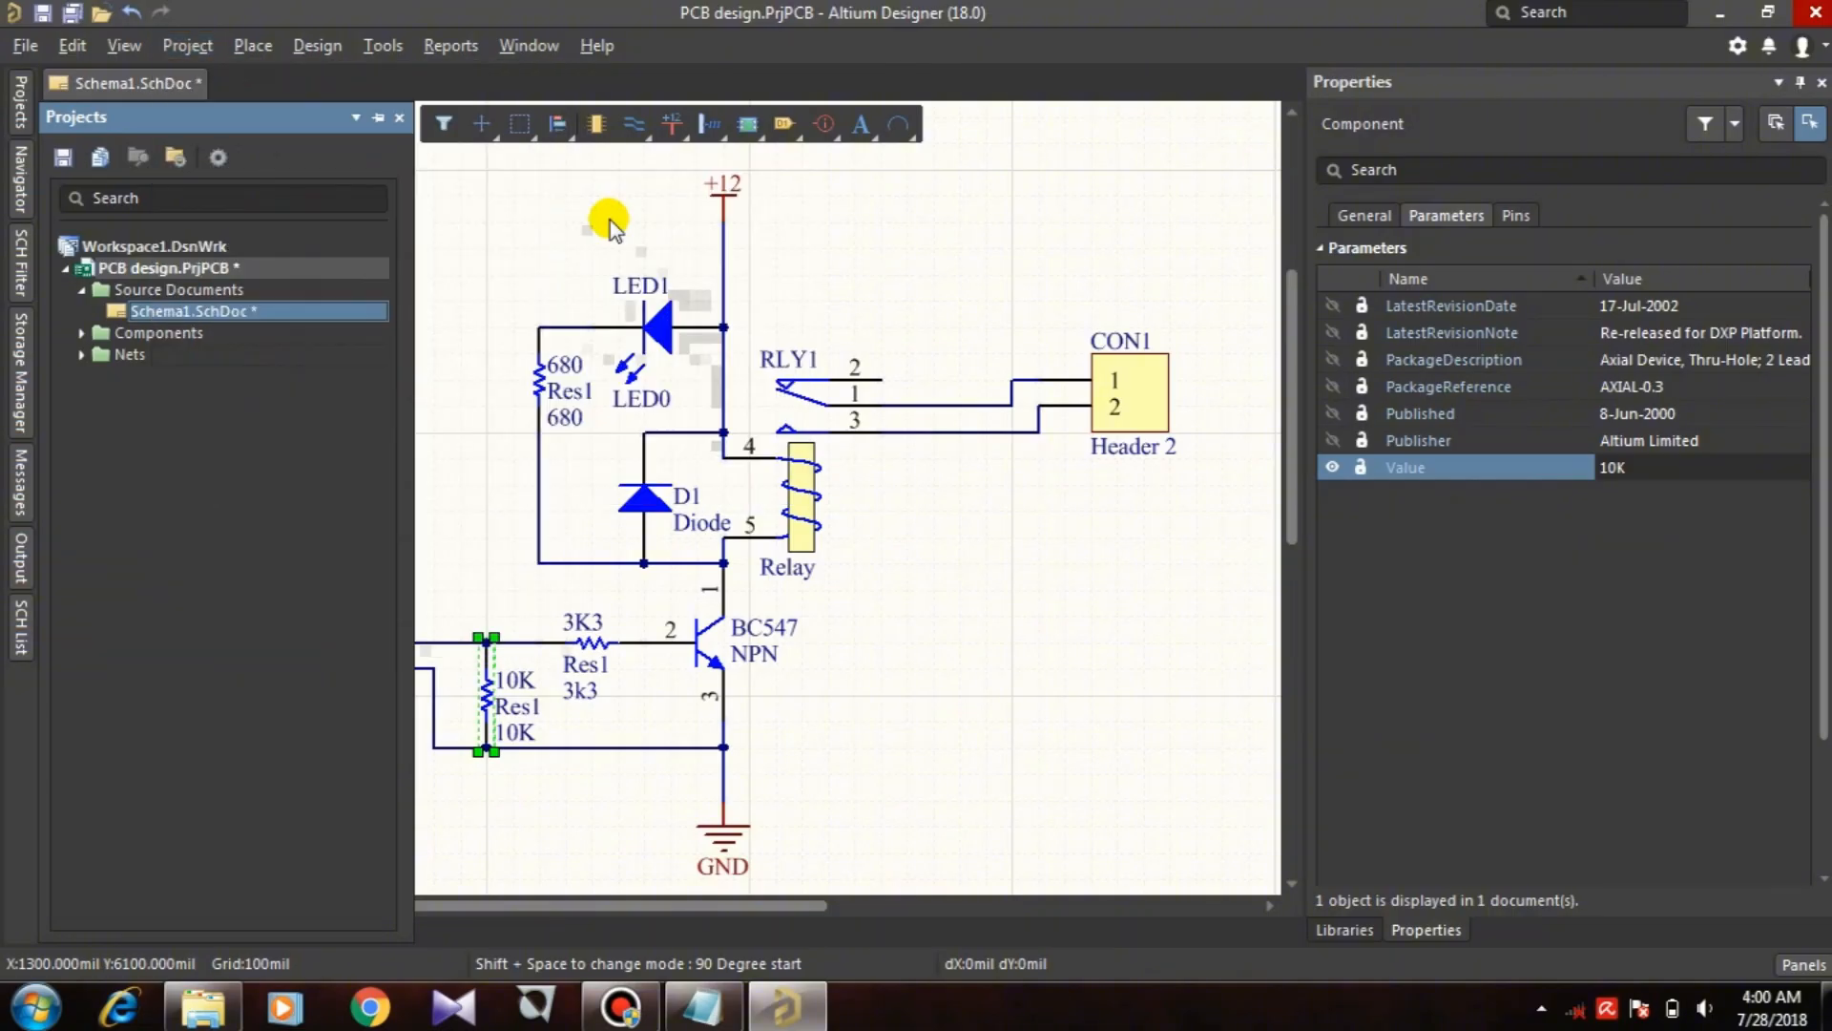
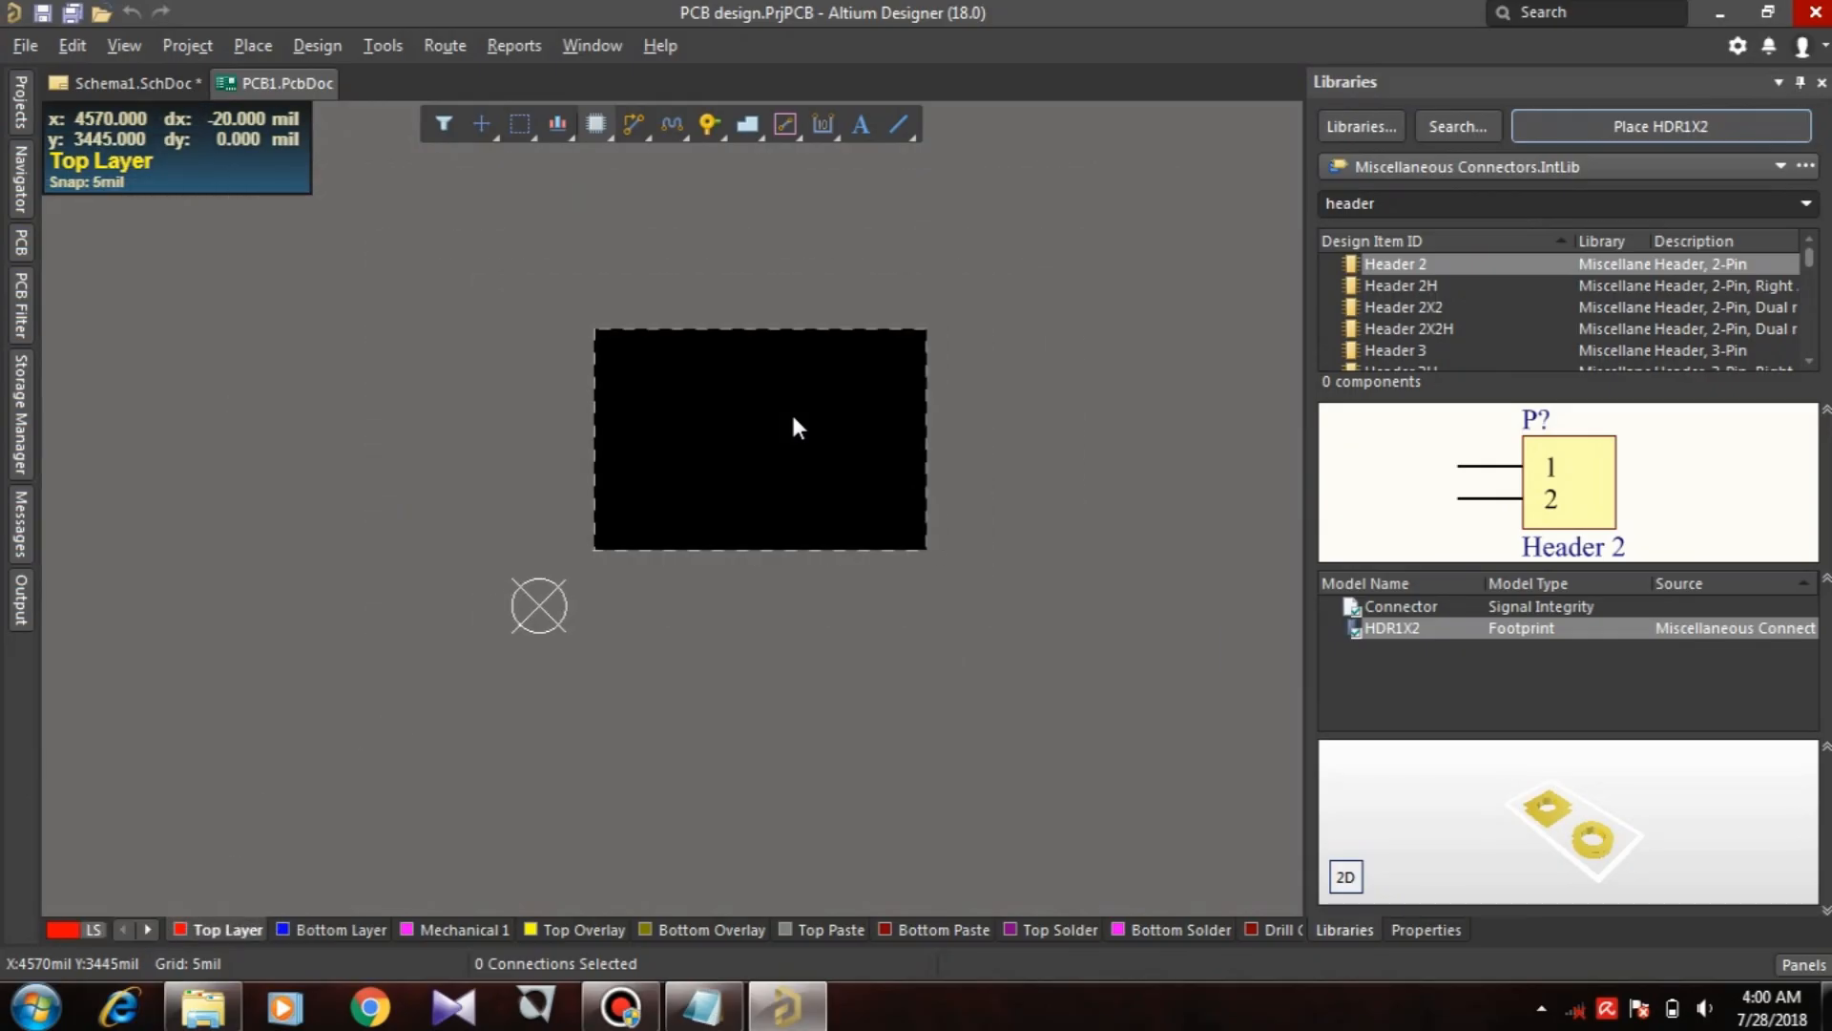
# Step: Try to import the changes from PCB design.PrjPCB into the new, unsaved PCB document
pyautogui.keyDown('ctrl'); pyautogui.scroll(2, 794, 420); pyautogui.keyUp('ctrl')
pyautogui.moveTo(355, 750); pyautogui.dragTo(456, 641)
pyautogui.click(736, 461)
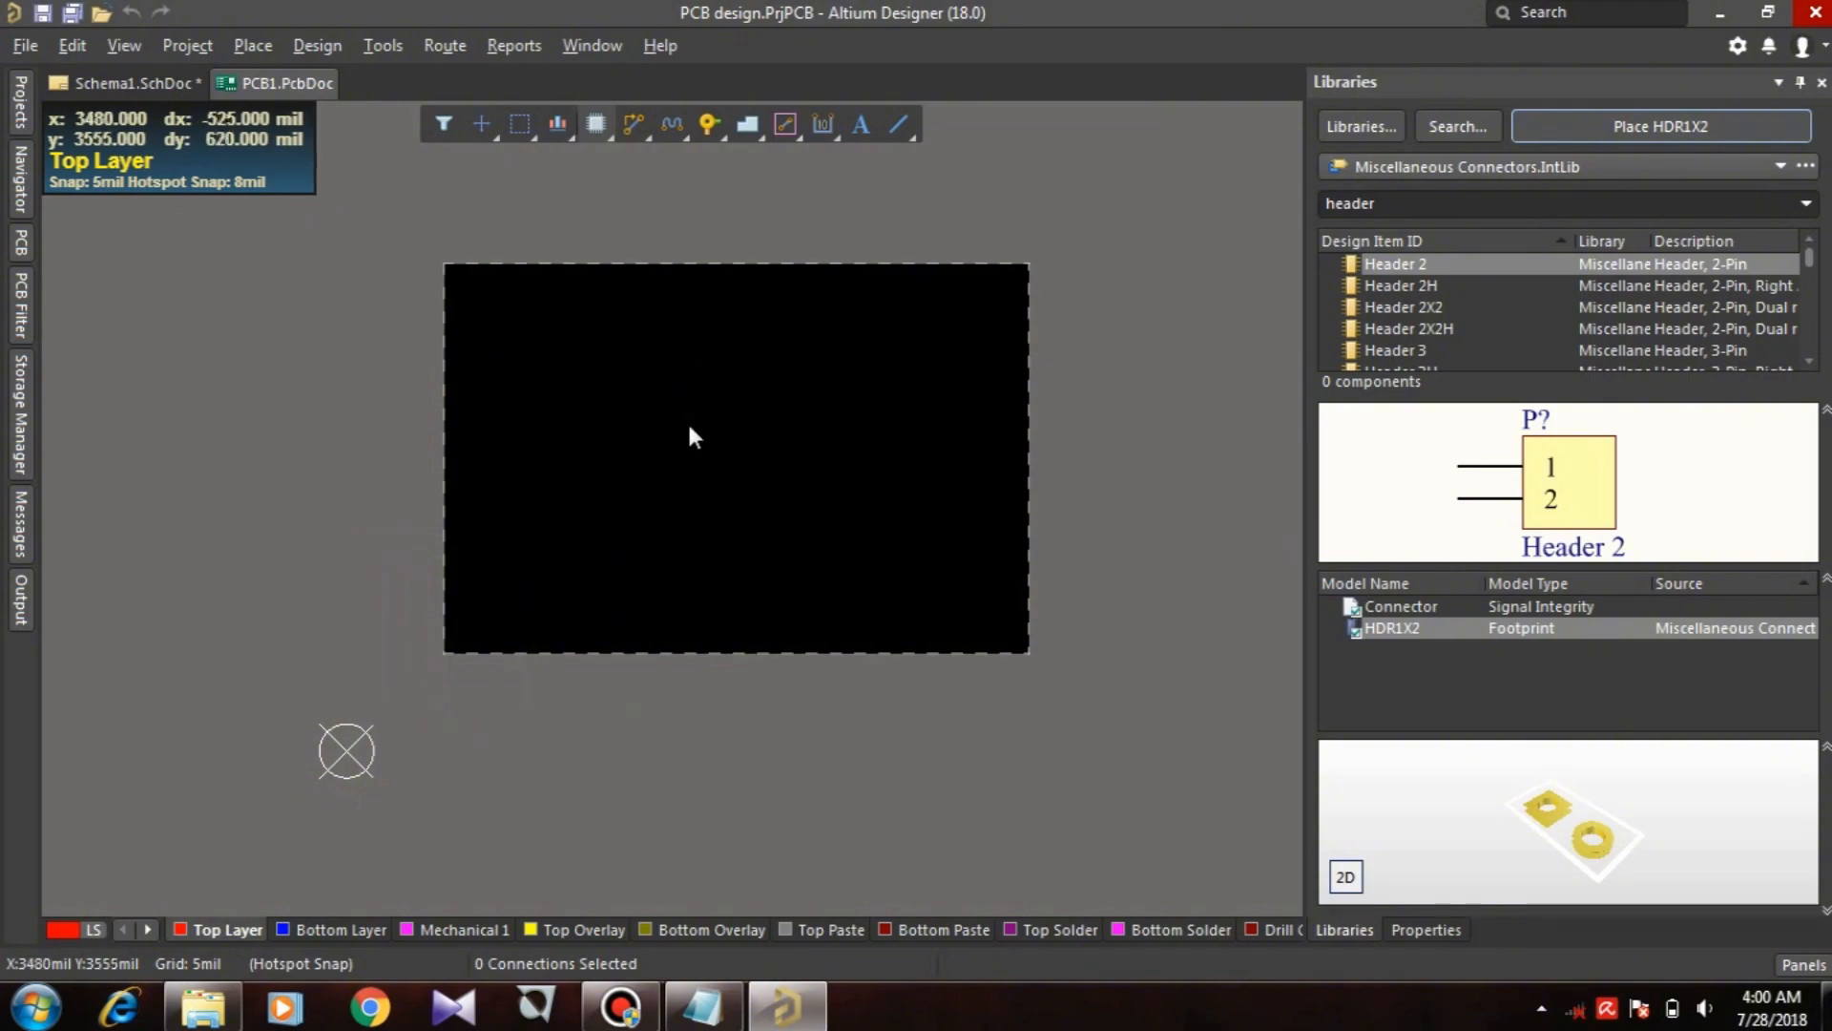
pyautogui.keyDown('ctrl'); pyautogui.scroll(2, 694, 437); pyautogui.keyUp('ctrl')
pyautogui.keyDown('ctrl'); pyautogui.scroll(-1, 699, 442); pyautogui.keyUp('ctrl')
pyautogui.click(382, 45)
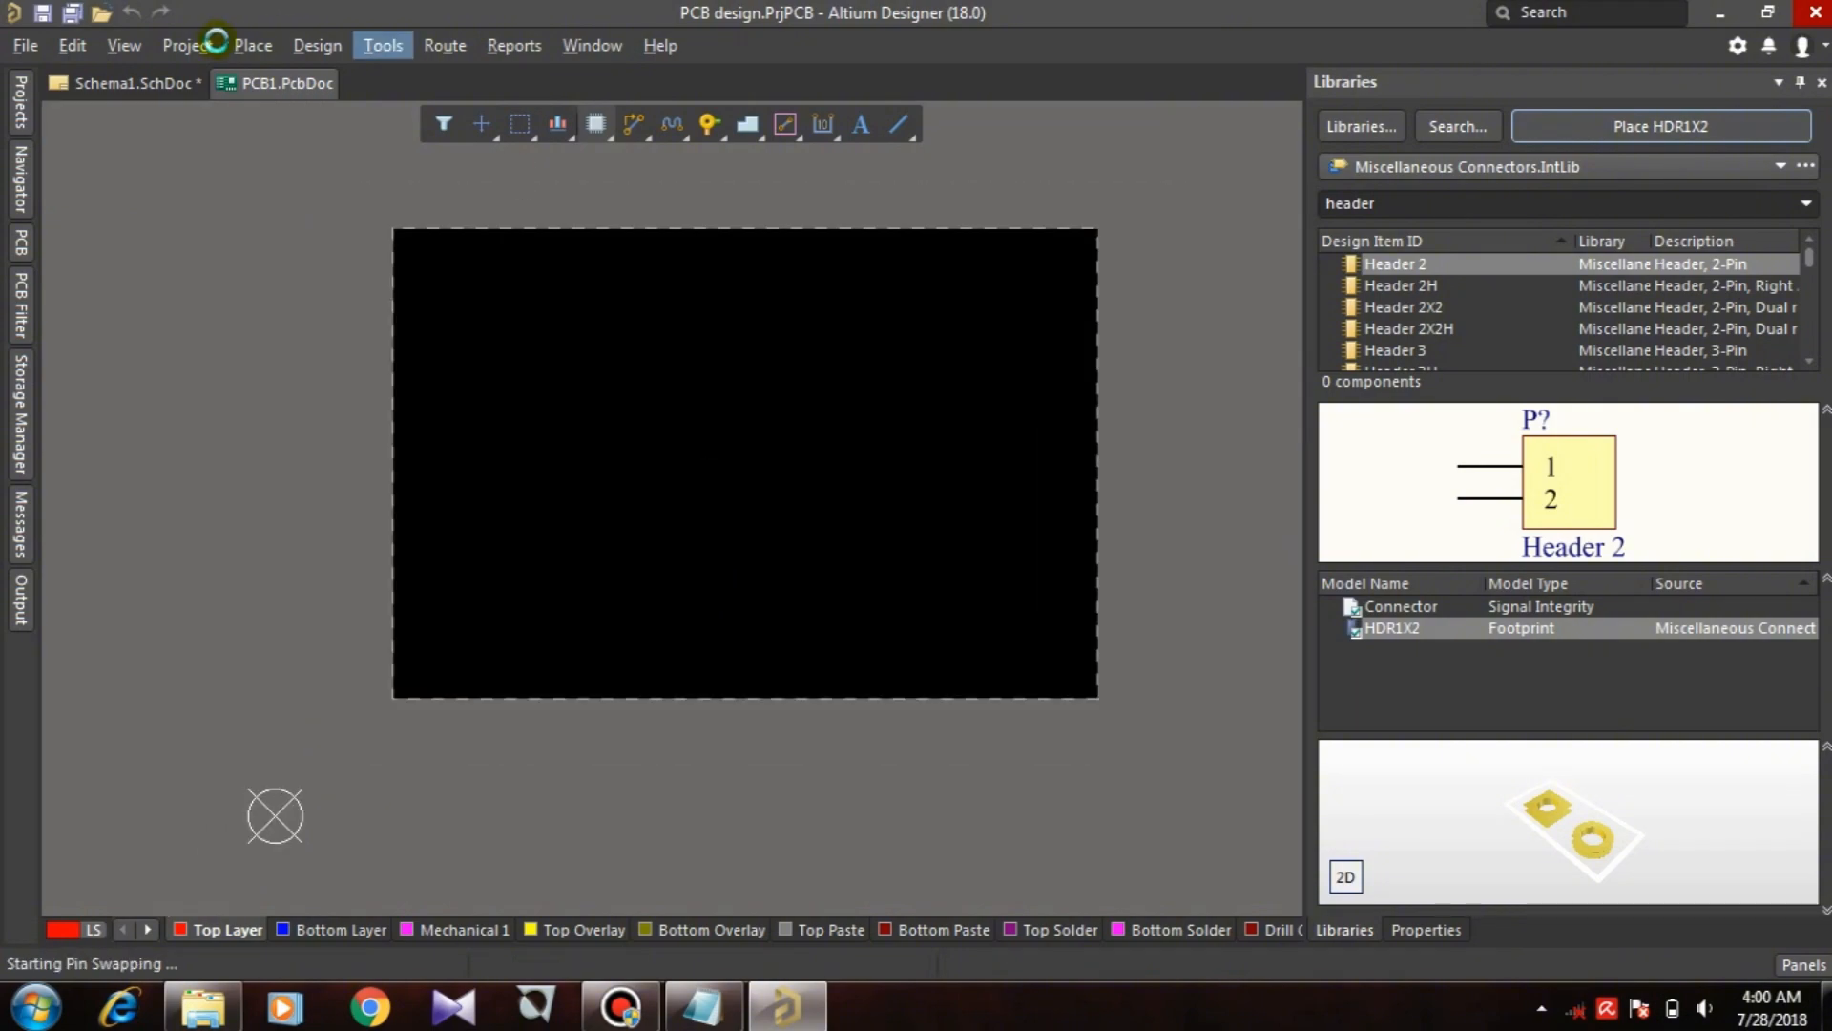
pyautogui.click(206, 45)
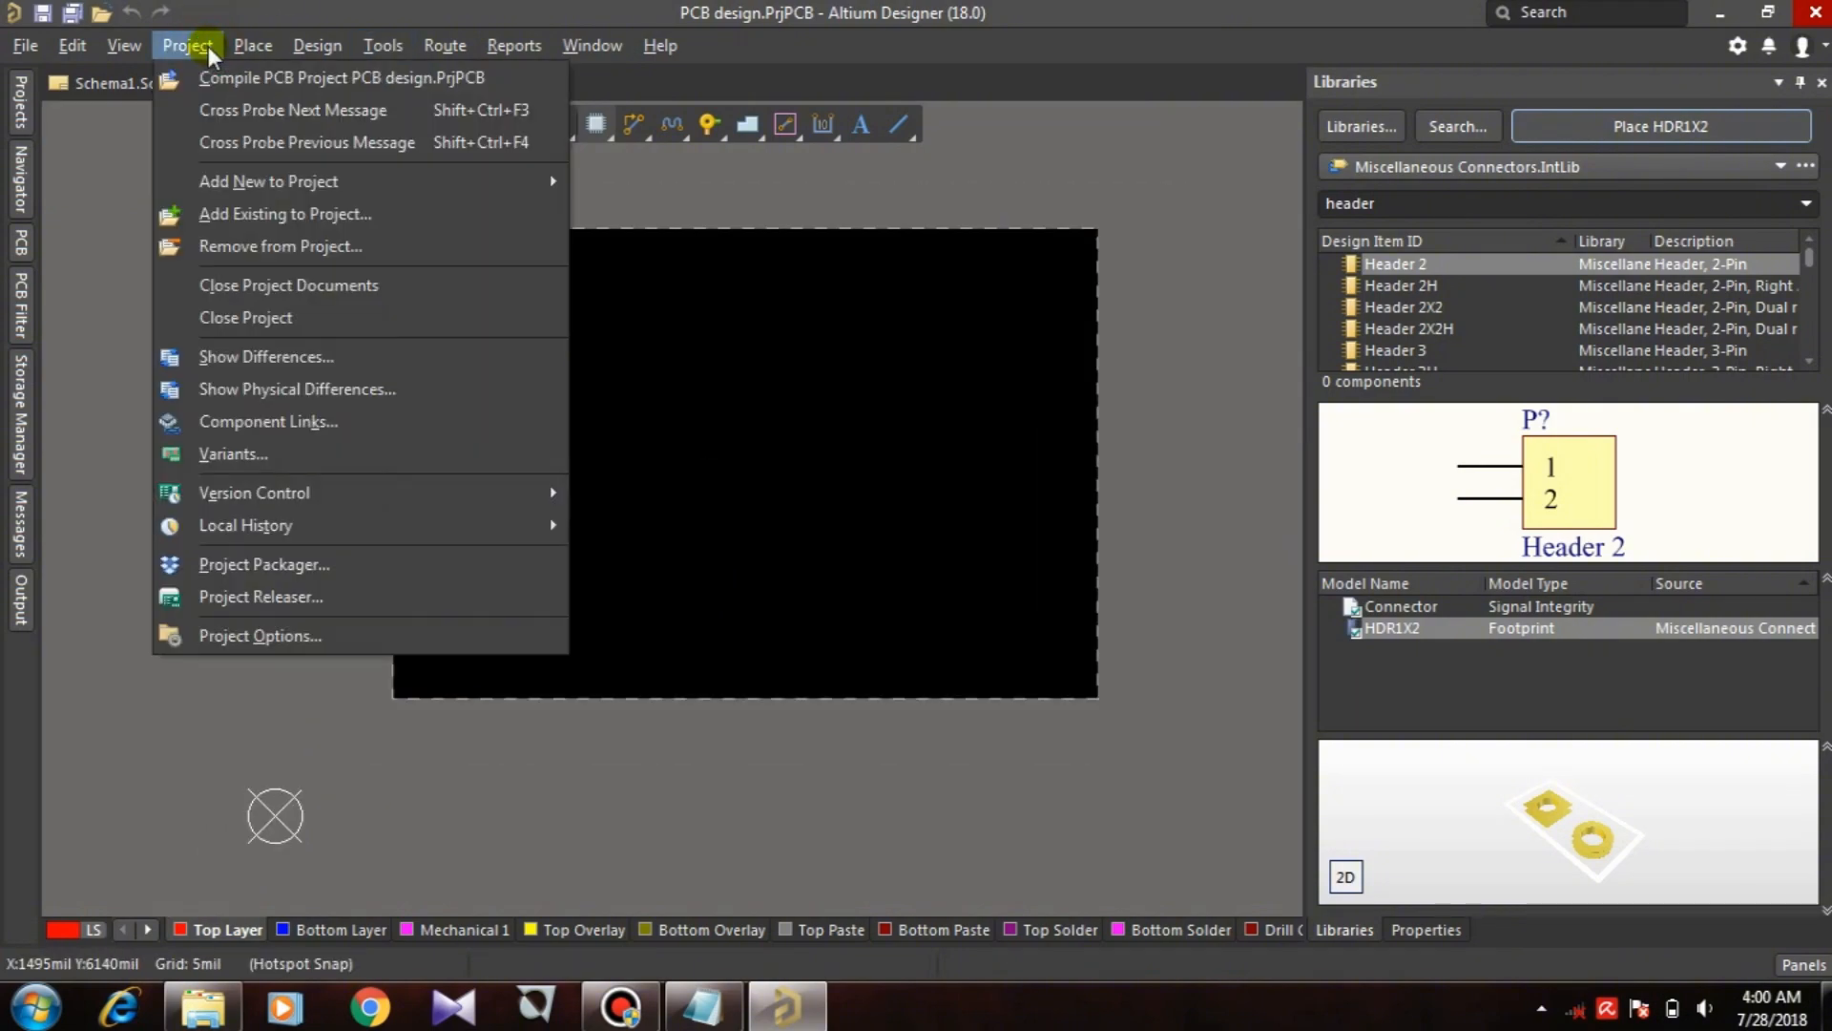
pyautogui.click(315, 46)
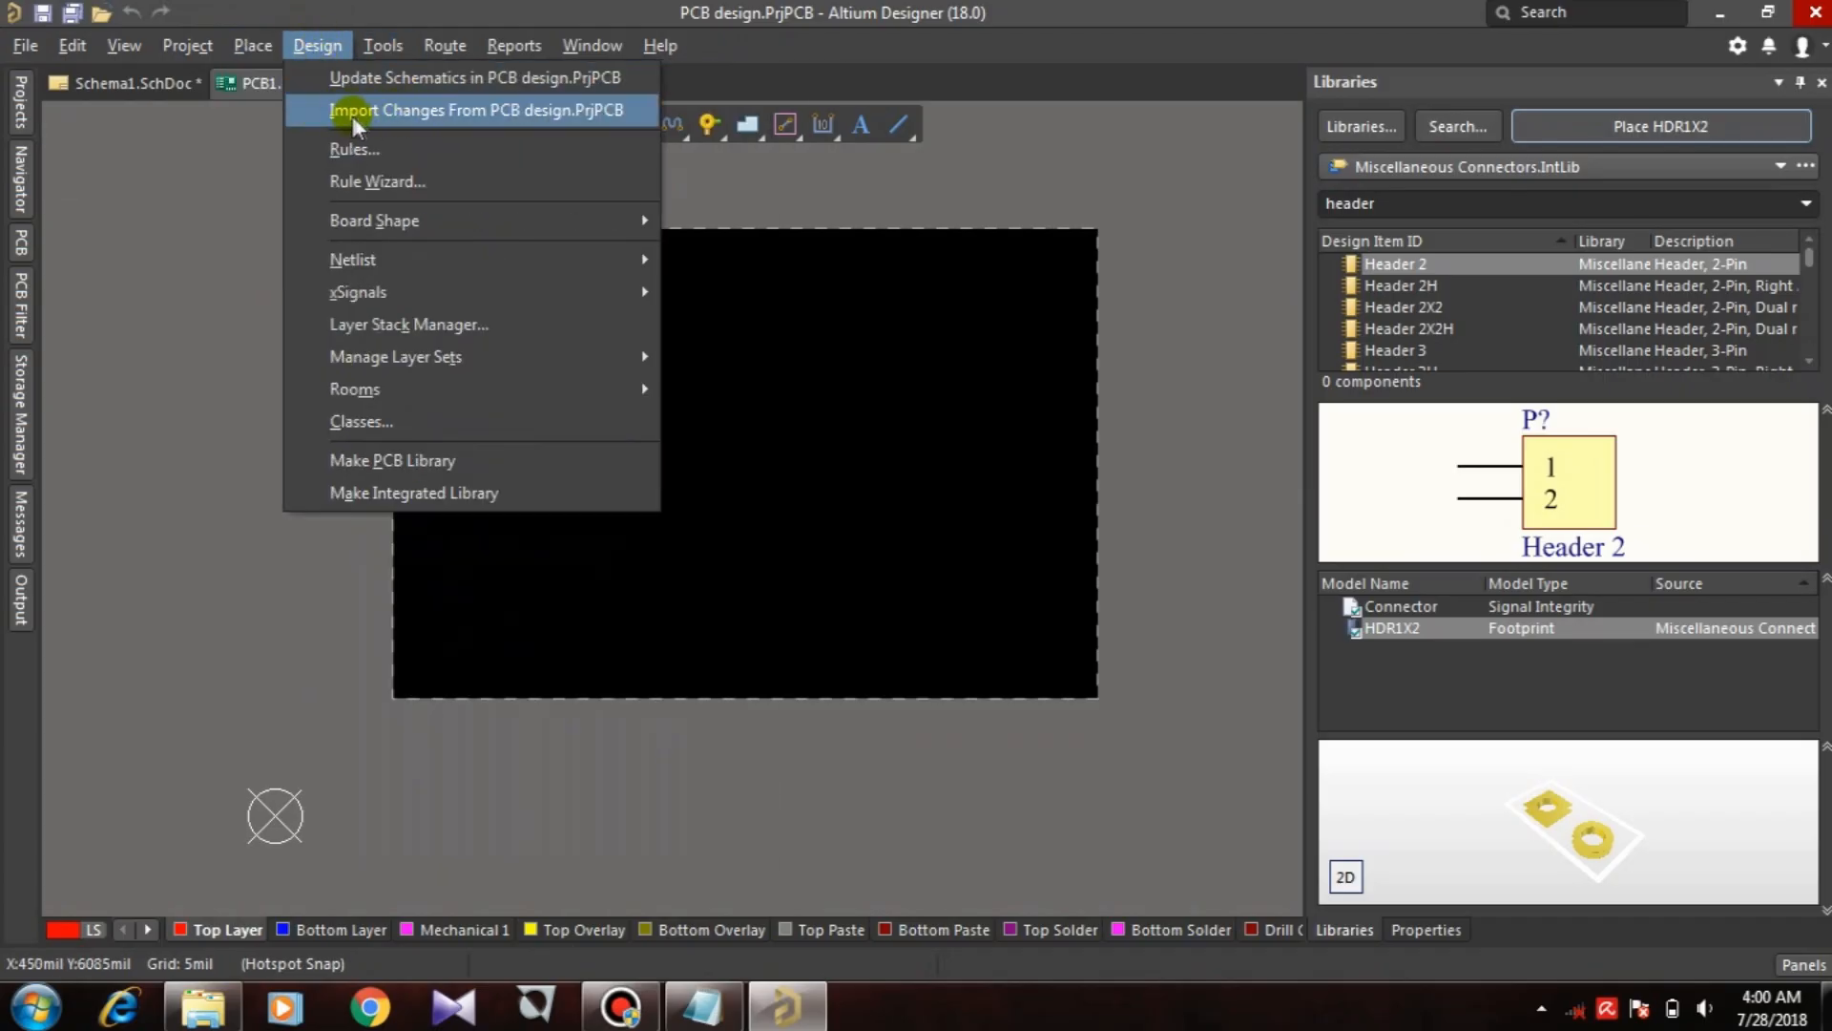
pyautogui.click(409, 108)
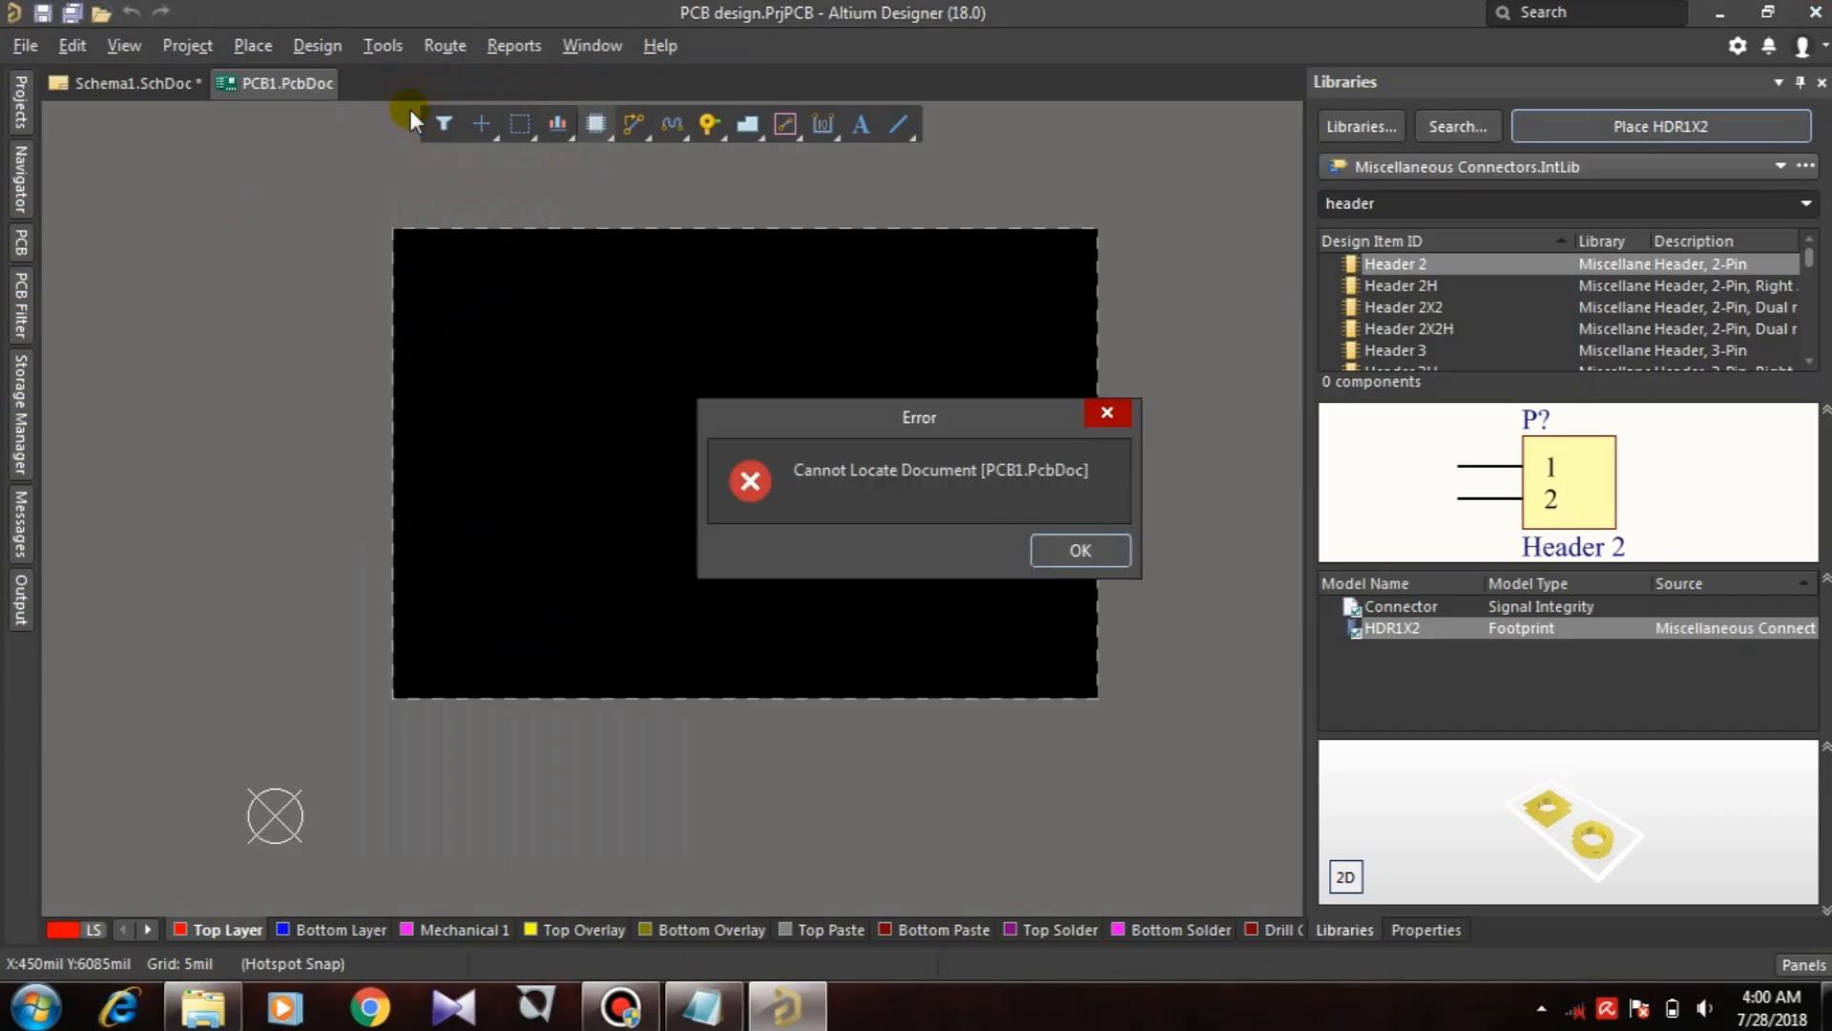
pyautogui.click(1078, 550)
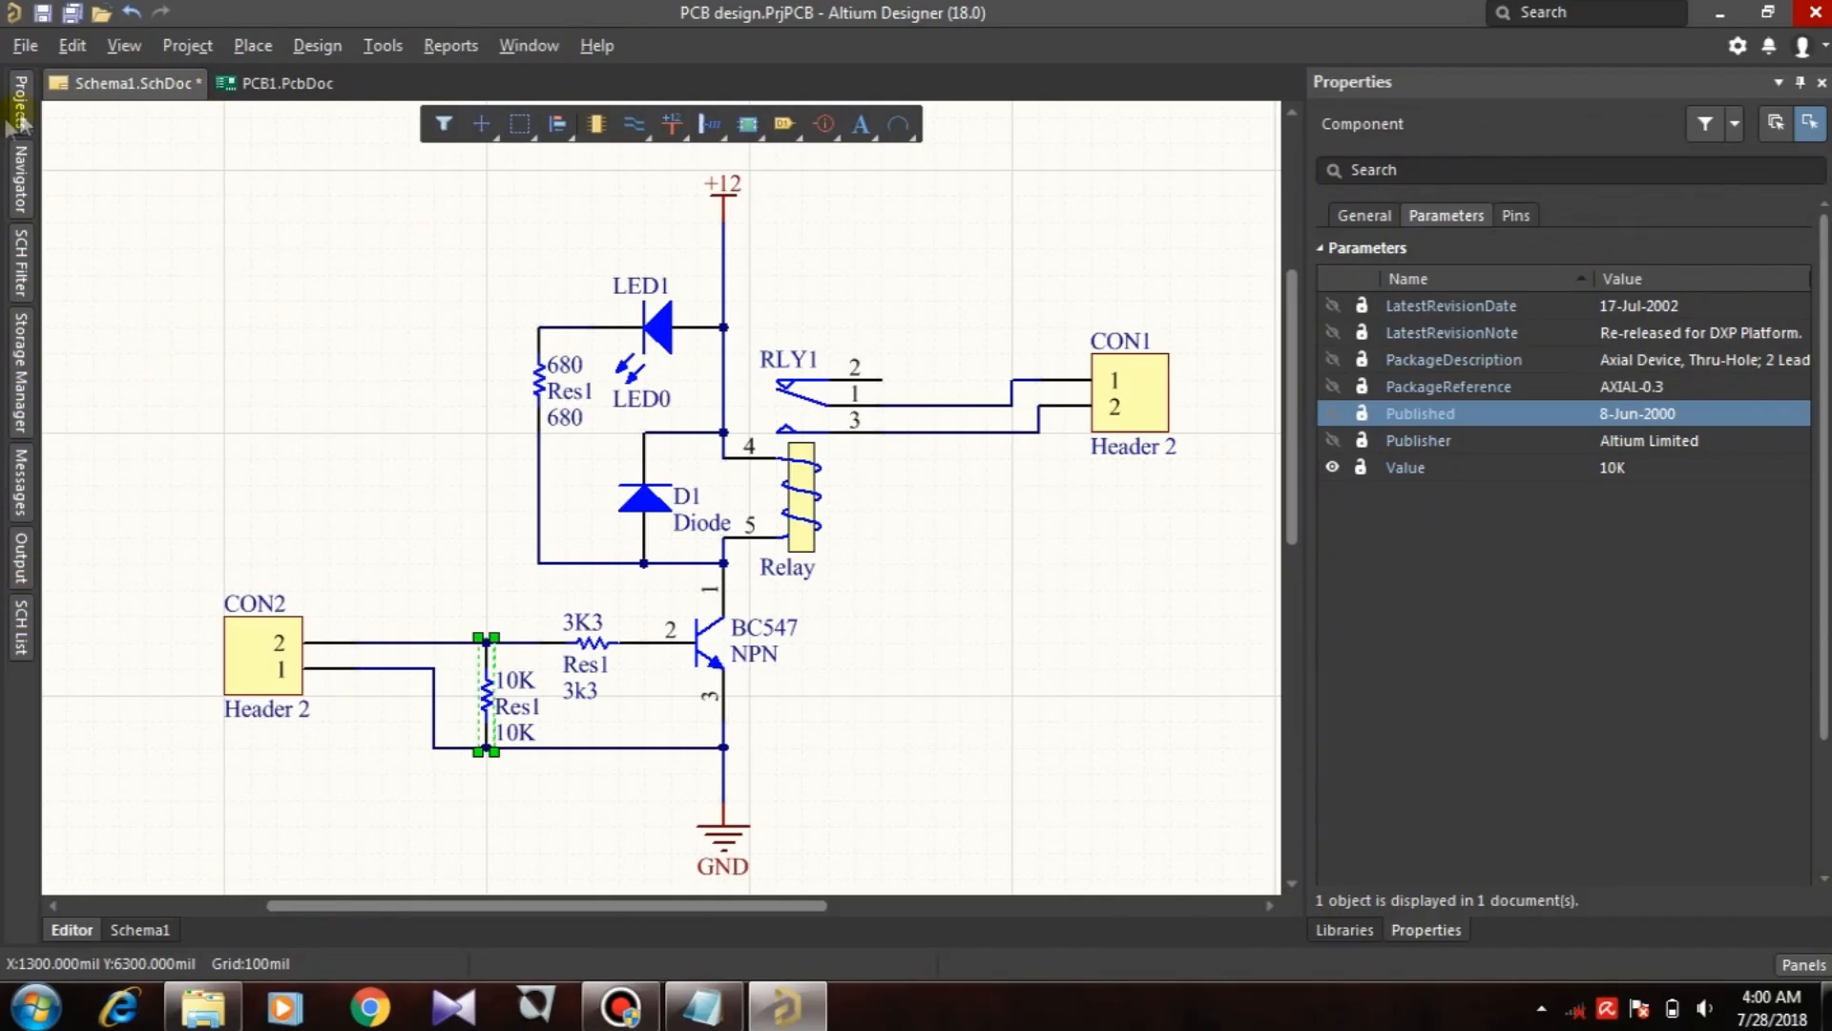
# Step: Save the schematic, and save the new PCB document as PCB1.PcbDoc in the Altium Project folder
pyautogui.click(19, 111)
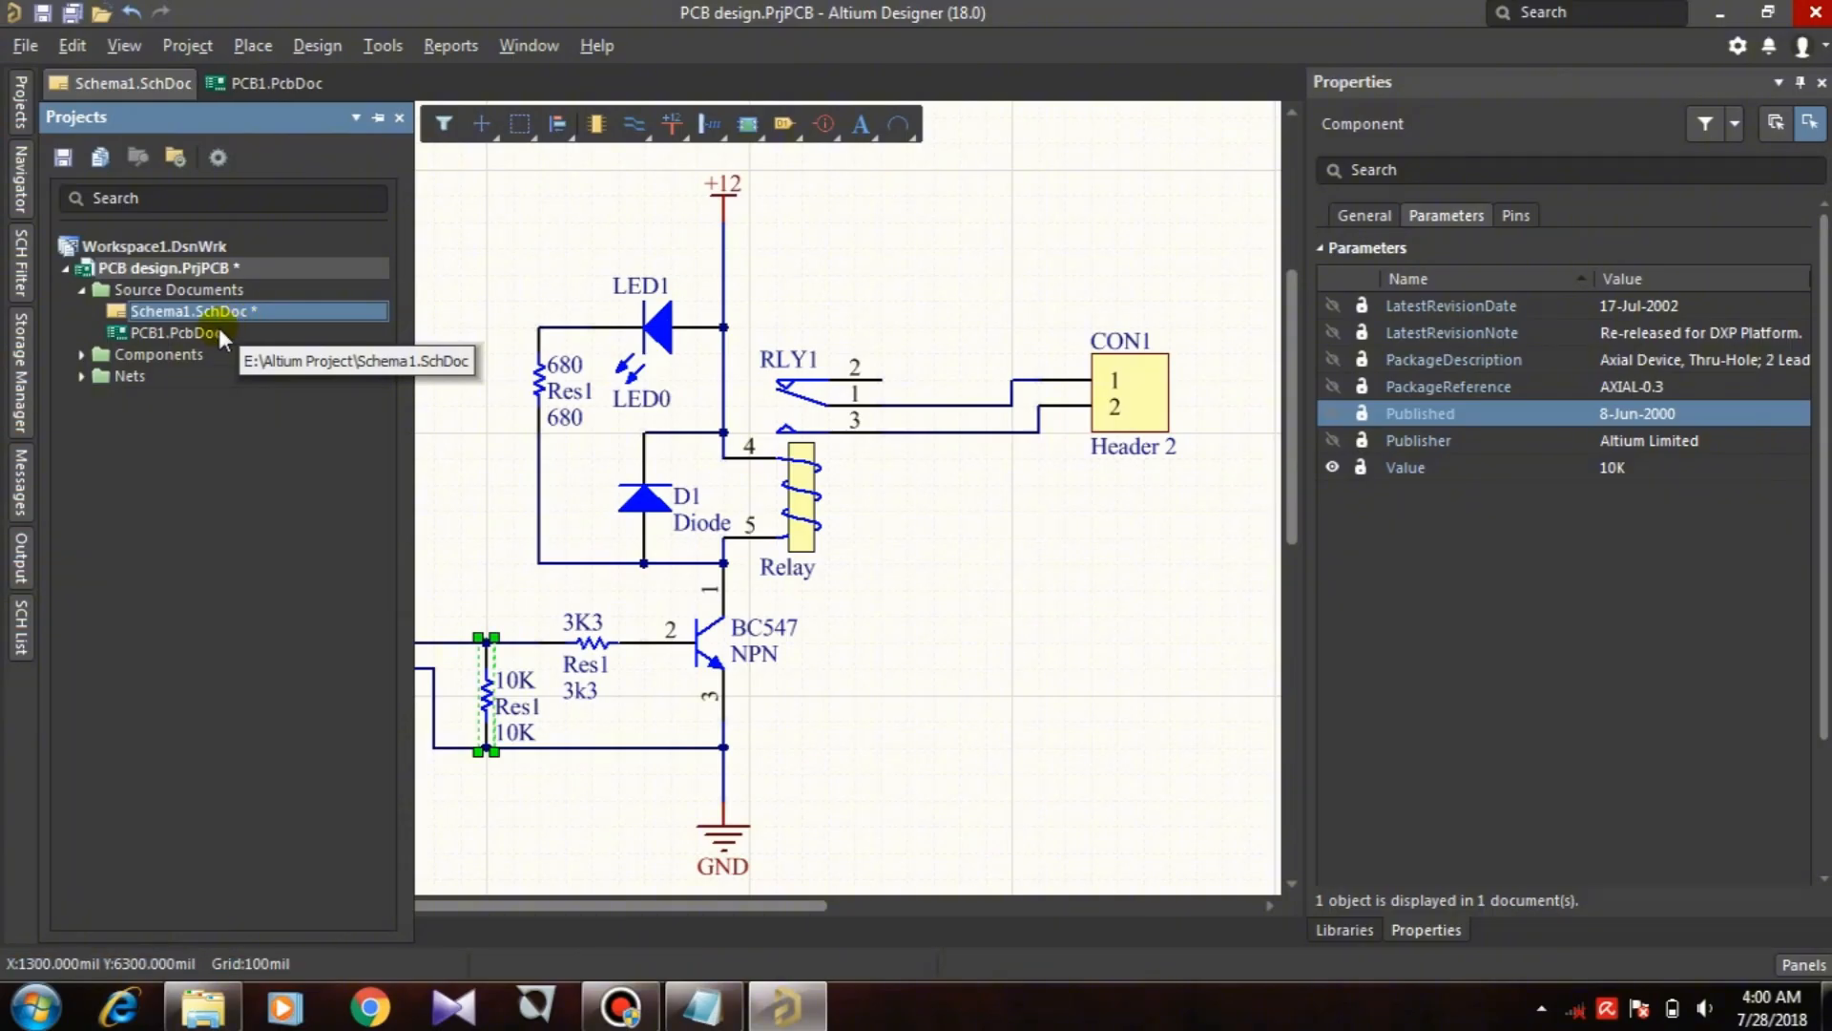
pyautogui.click(218, 330)
pyautogui.rightClick(214, 330)
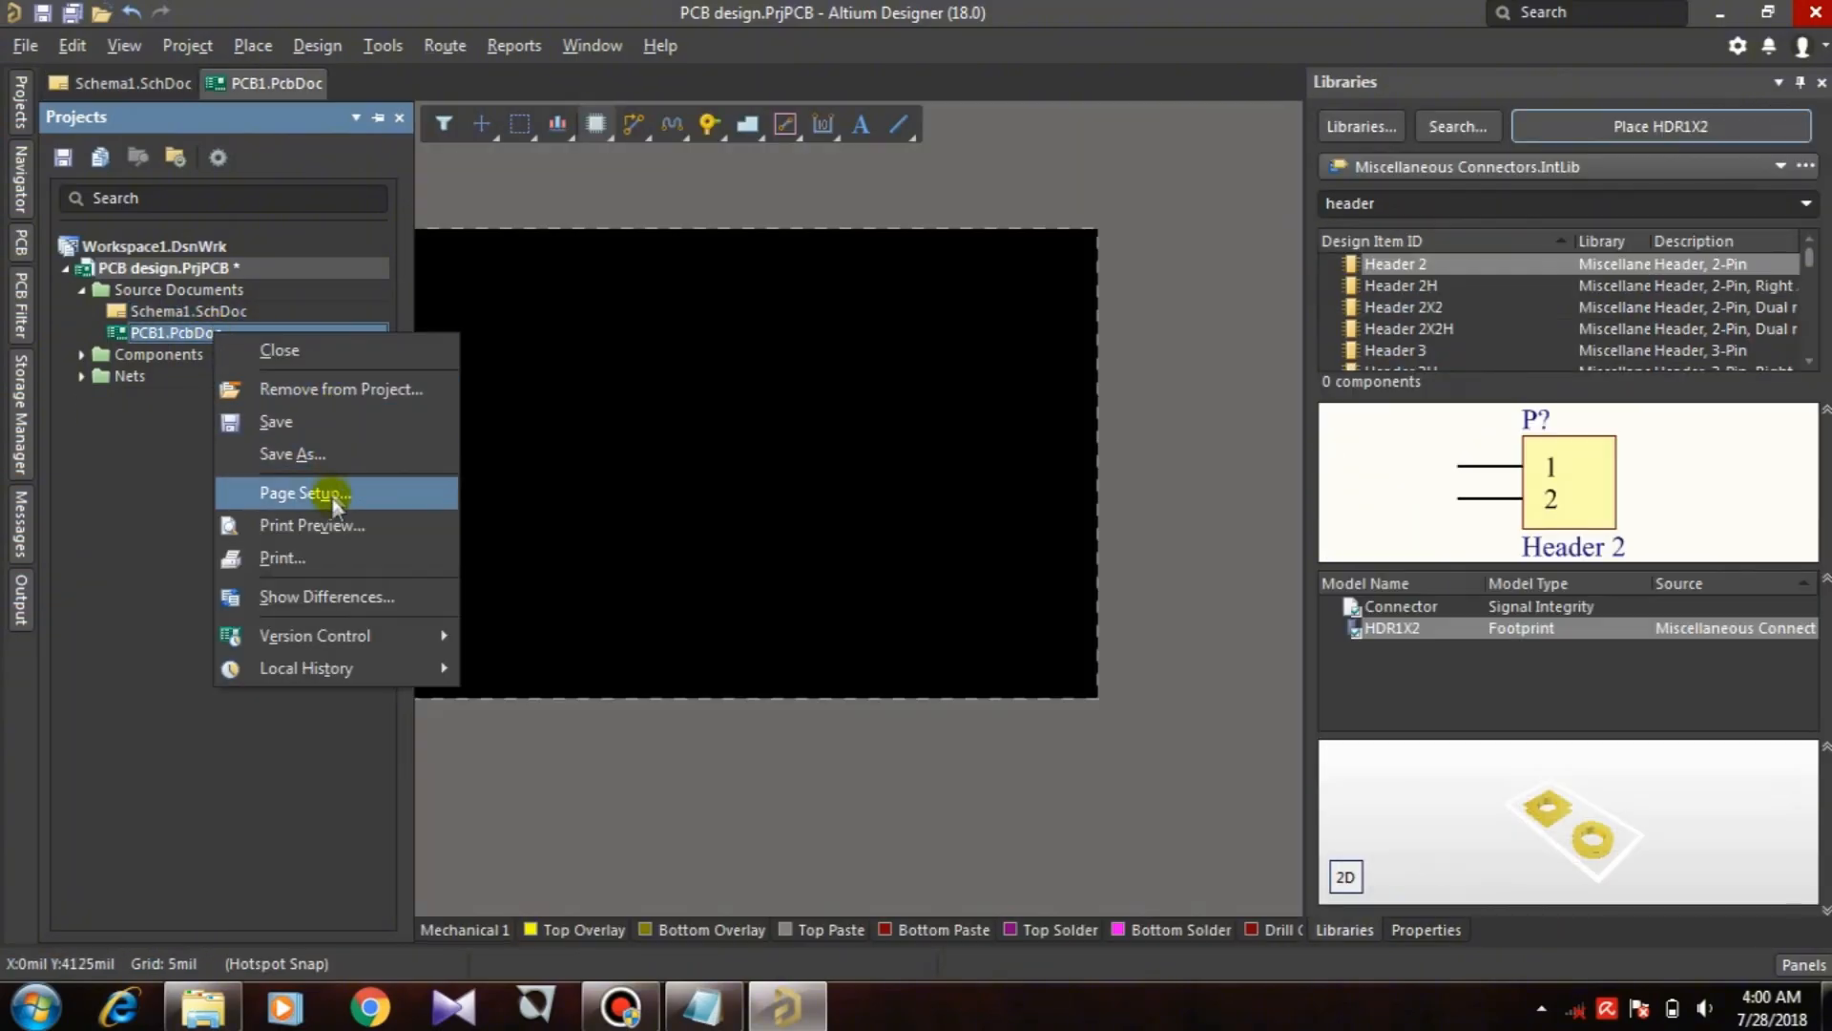
pyautogui.click(328, 448)
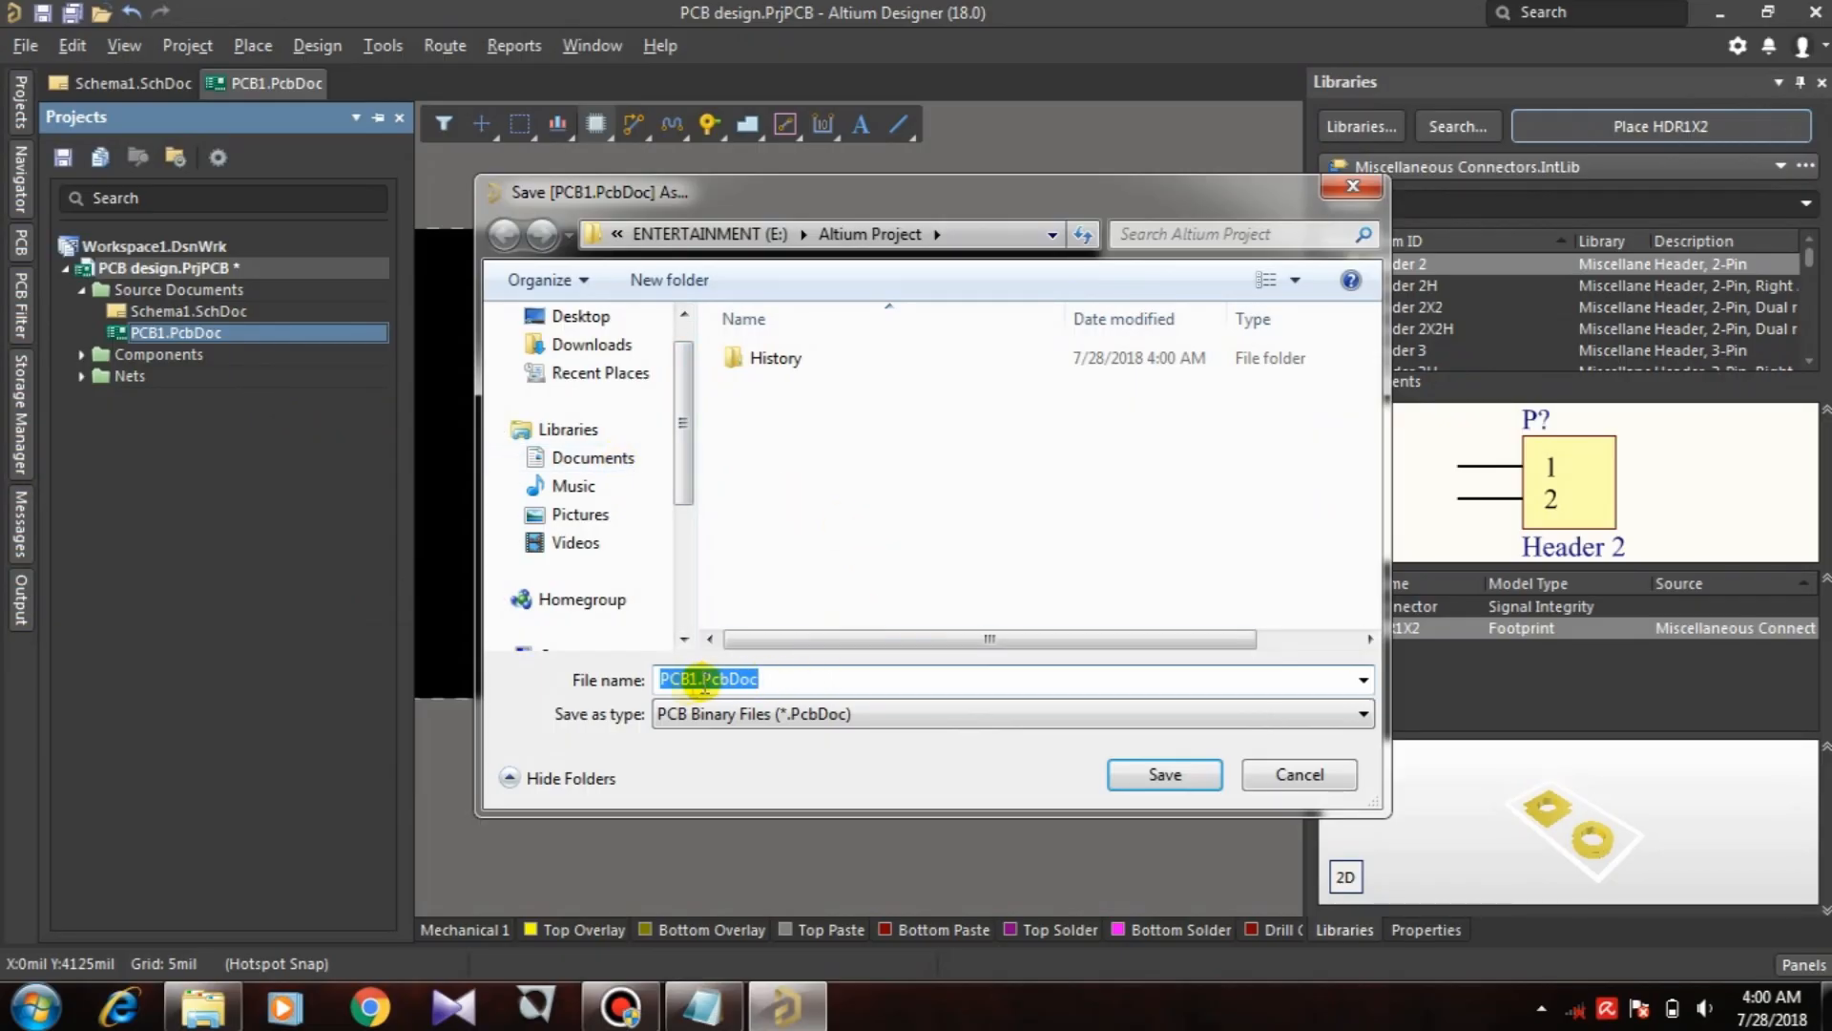
pyautogui.click(1148, 771)
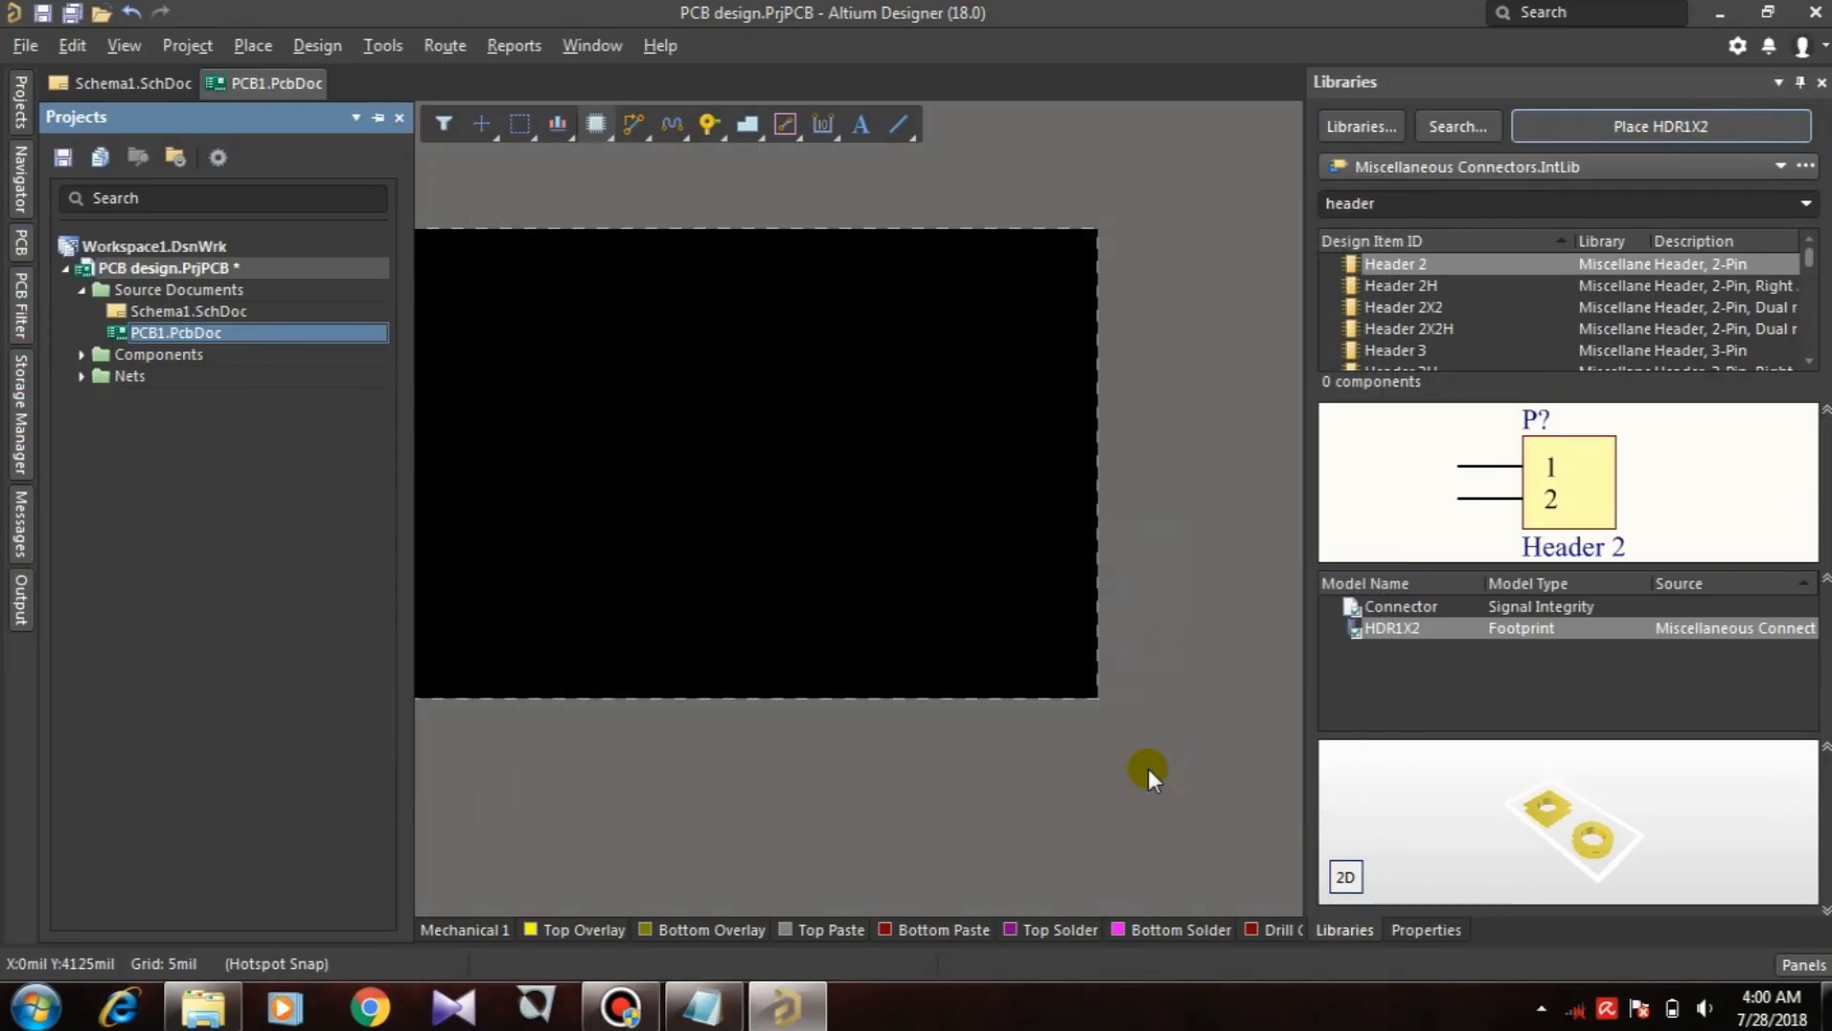
# Step: Import the changes from PCB design.PrjPCB into PCB1.PcbDoc and execute all listed component, net, class and room additions
pyautogui.click(301, 55)
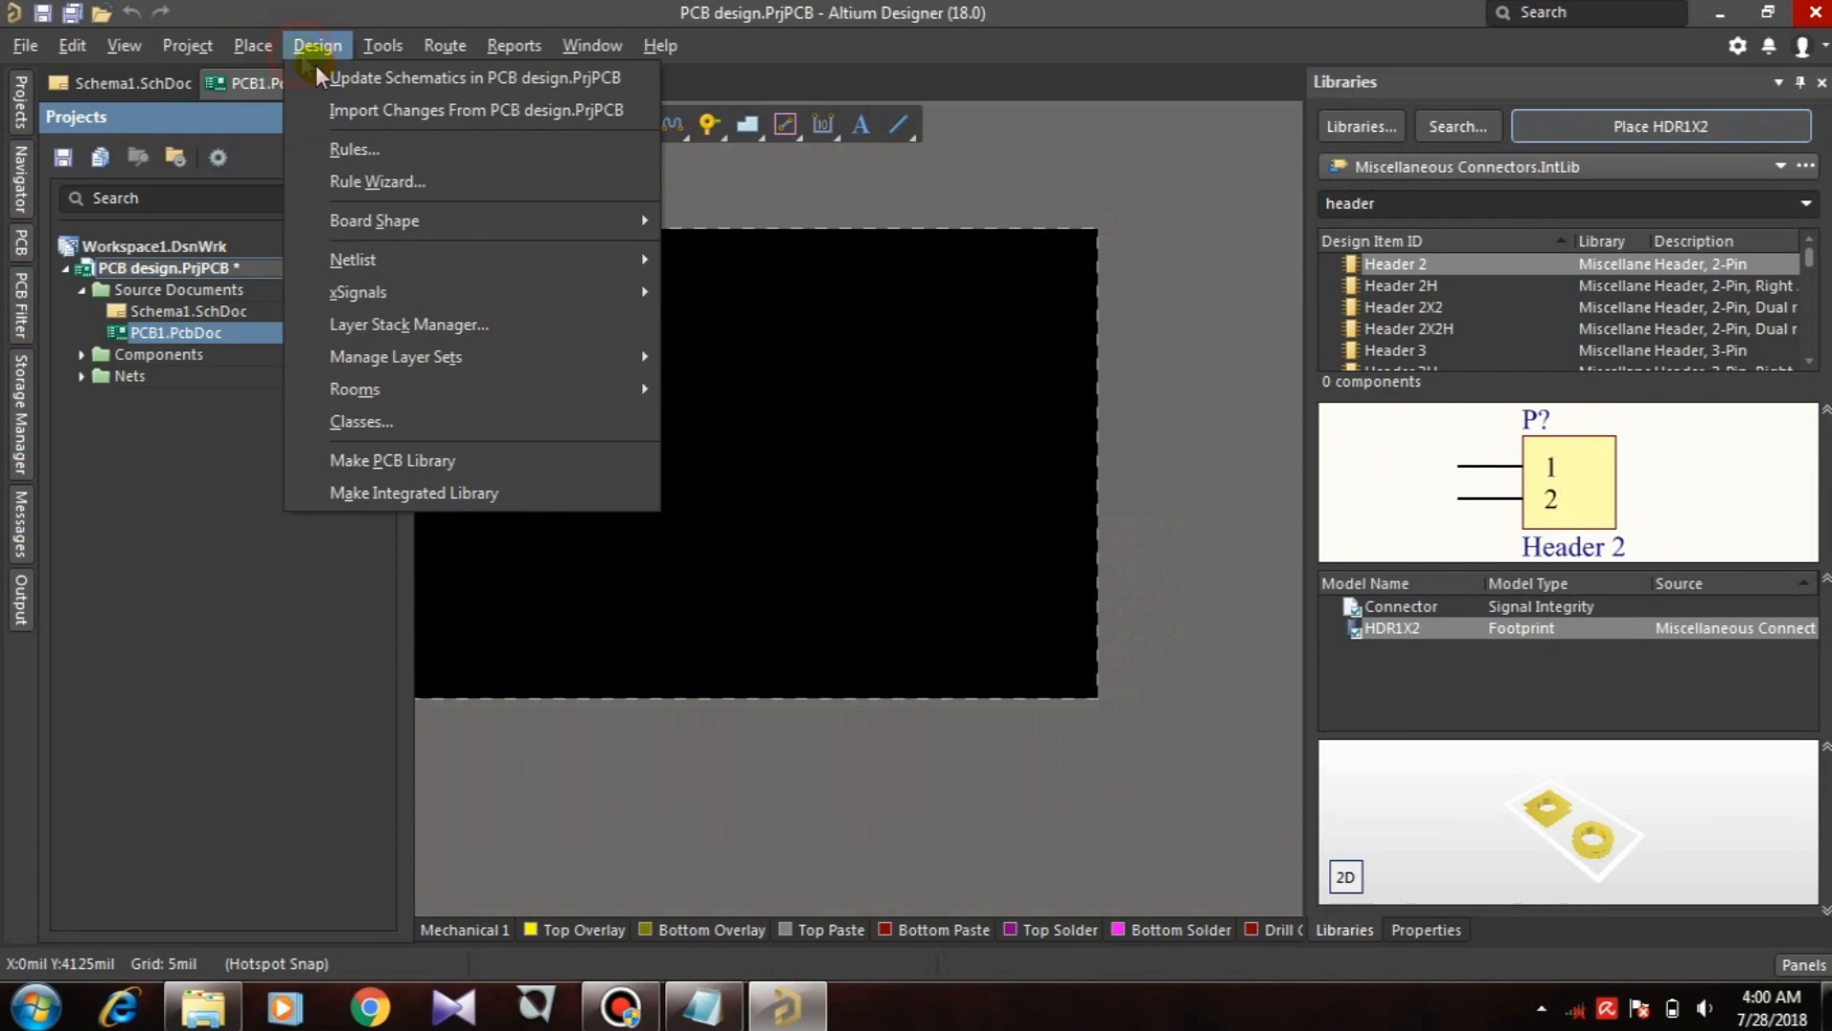
pyautogui.click(345, 111)
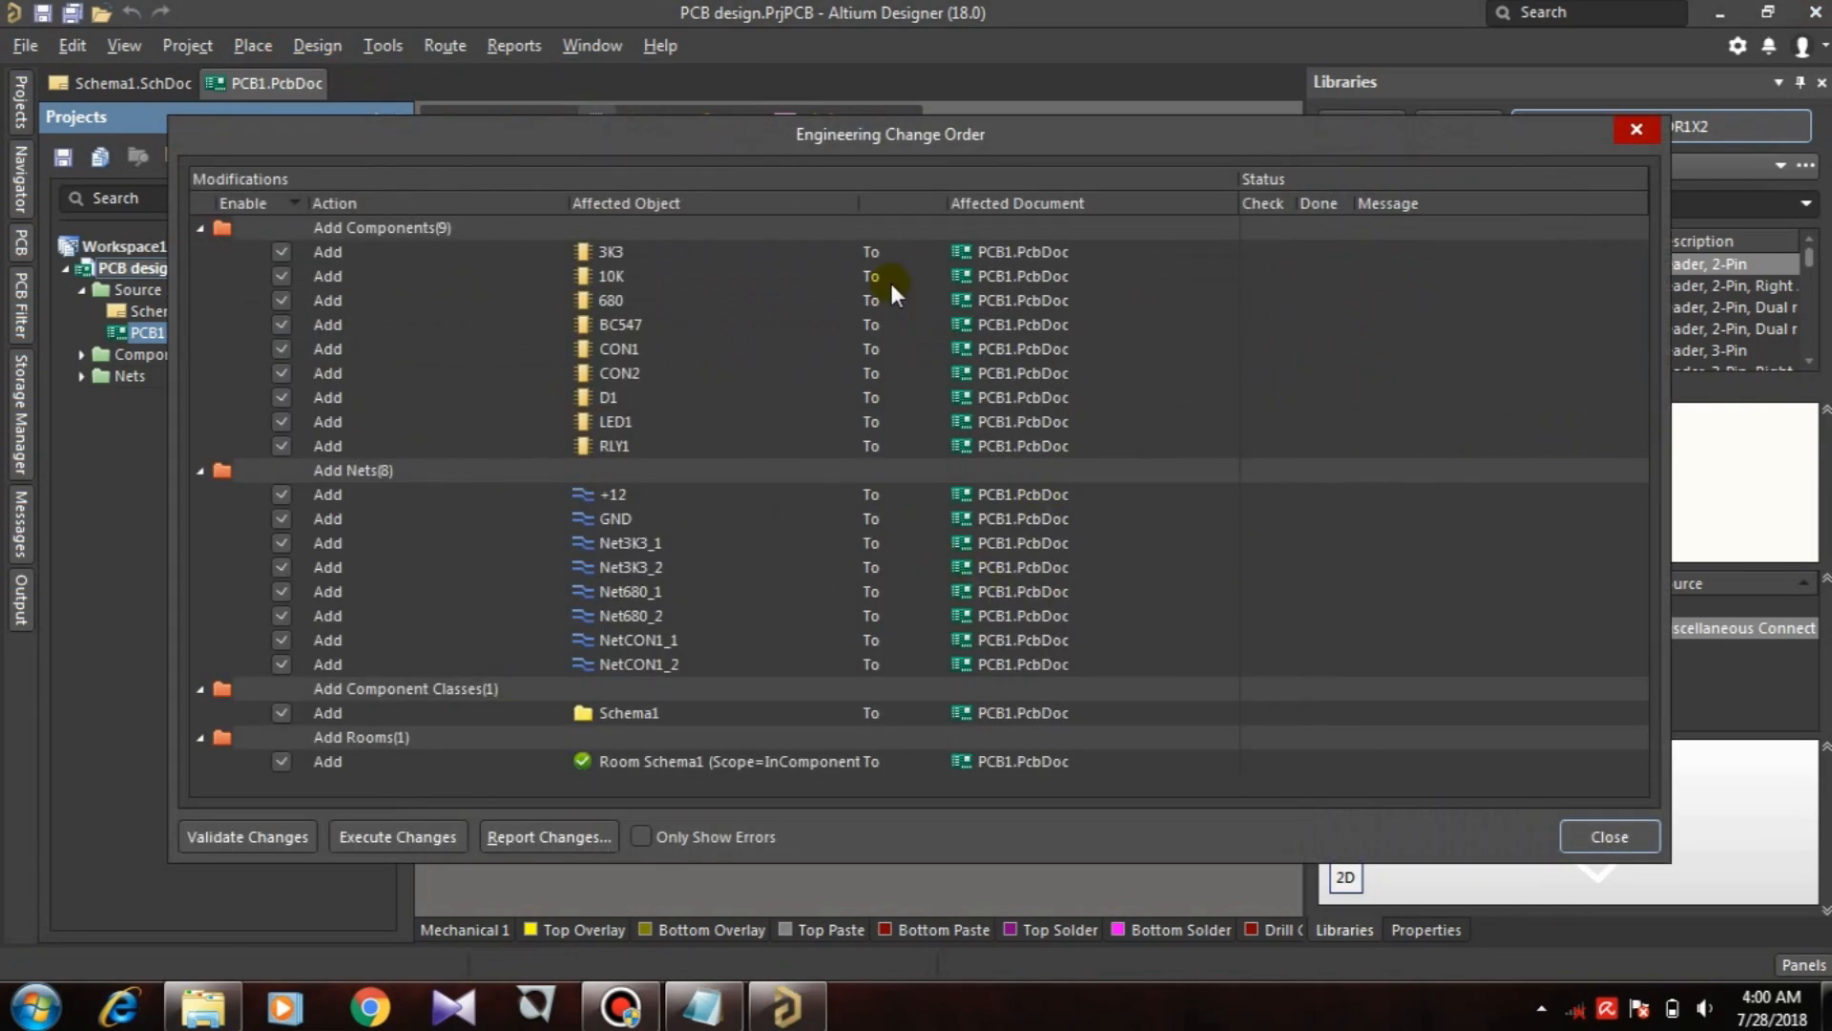
pyautogui.click(413, 833)
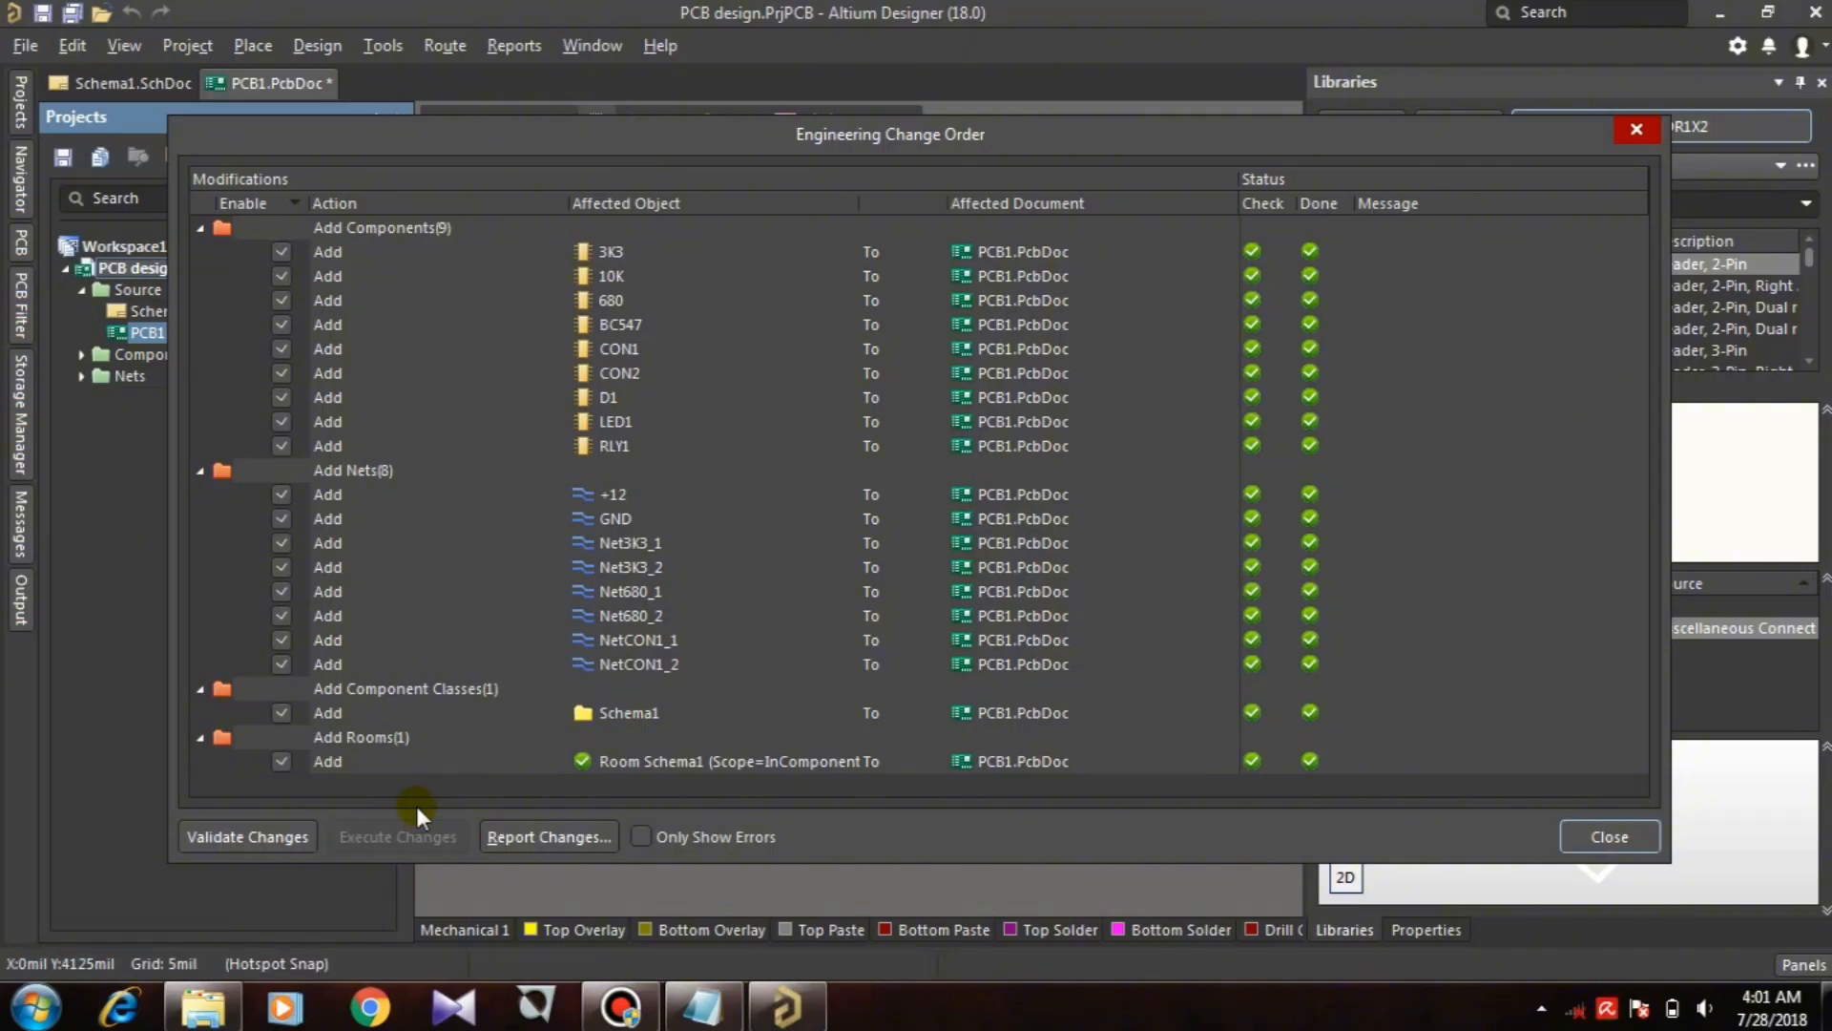
pyautogui.click(1607, 836)
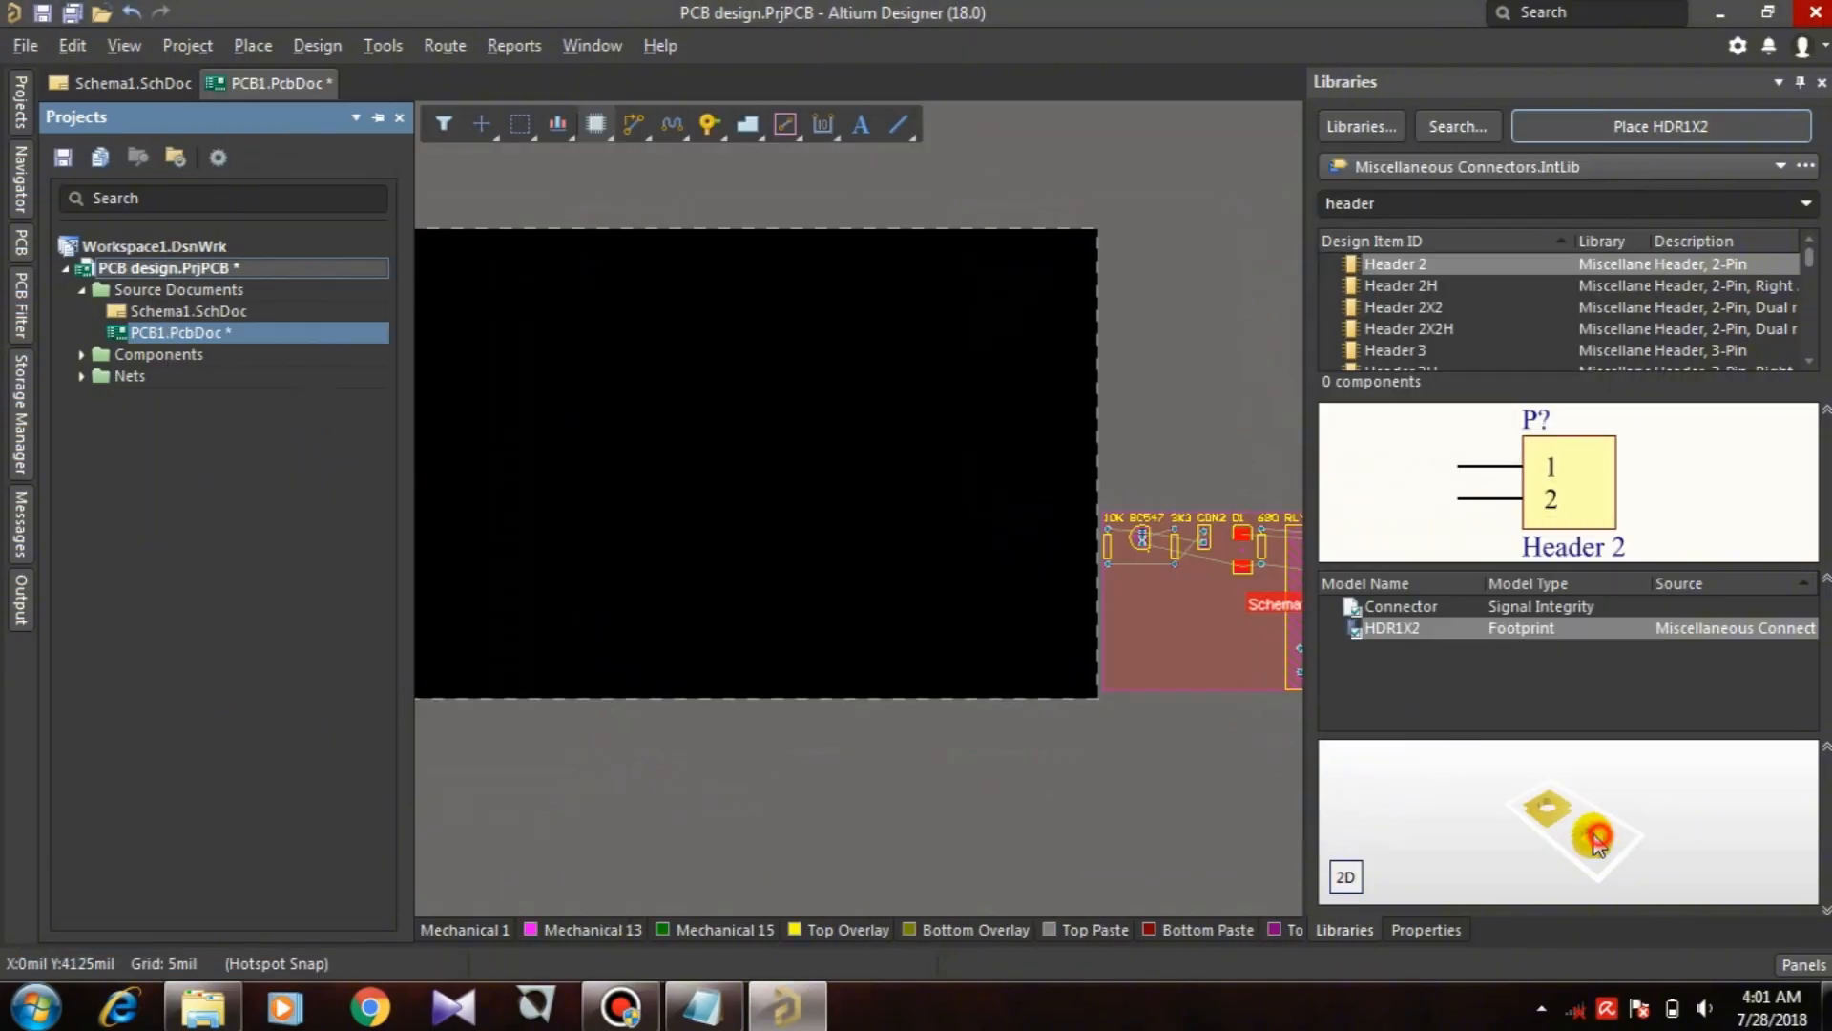
# Step: Move the relay RLY1 out of the Schema1 room onto the left part of the board
pyautogui.click(1154, 743)
pyautogui.keyDown('ctrl'); pyautogui.scroll(-3, 1154, 742); pyautogui.keyUp('ctrl')
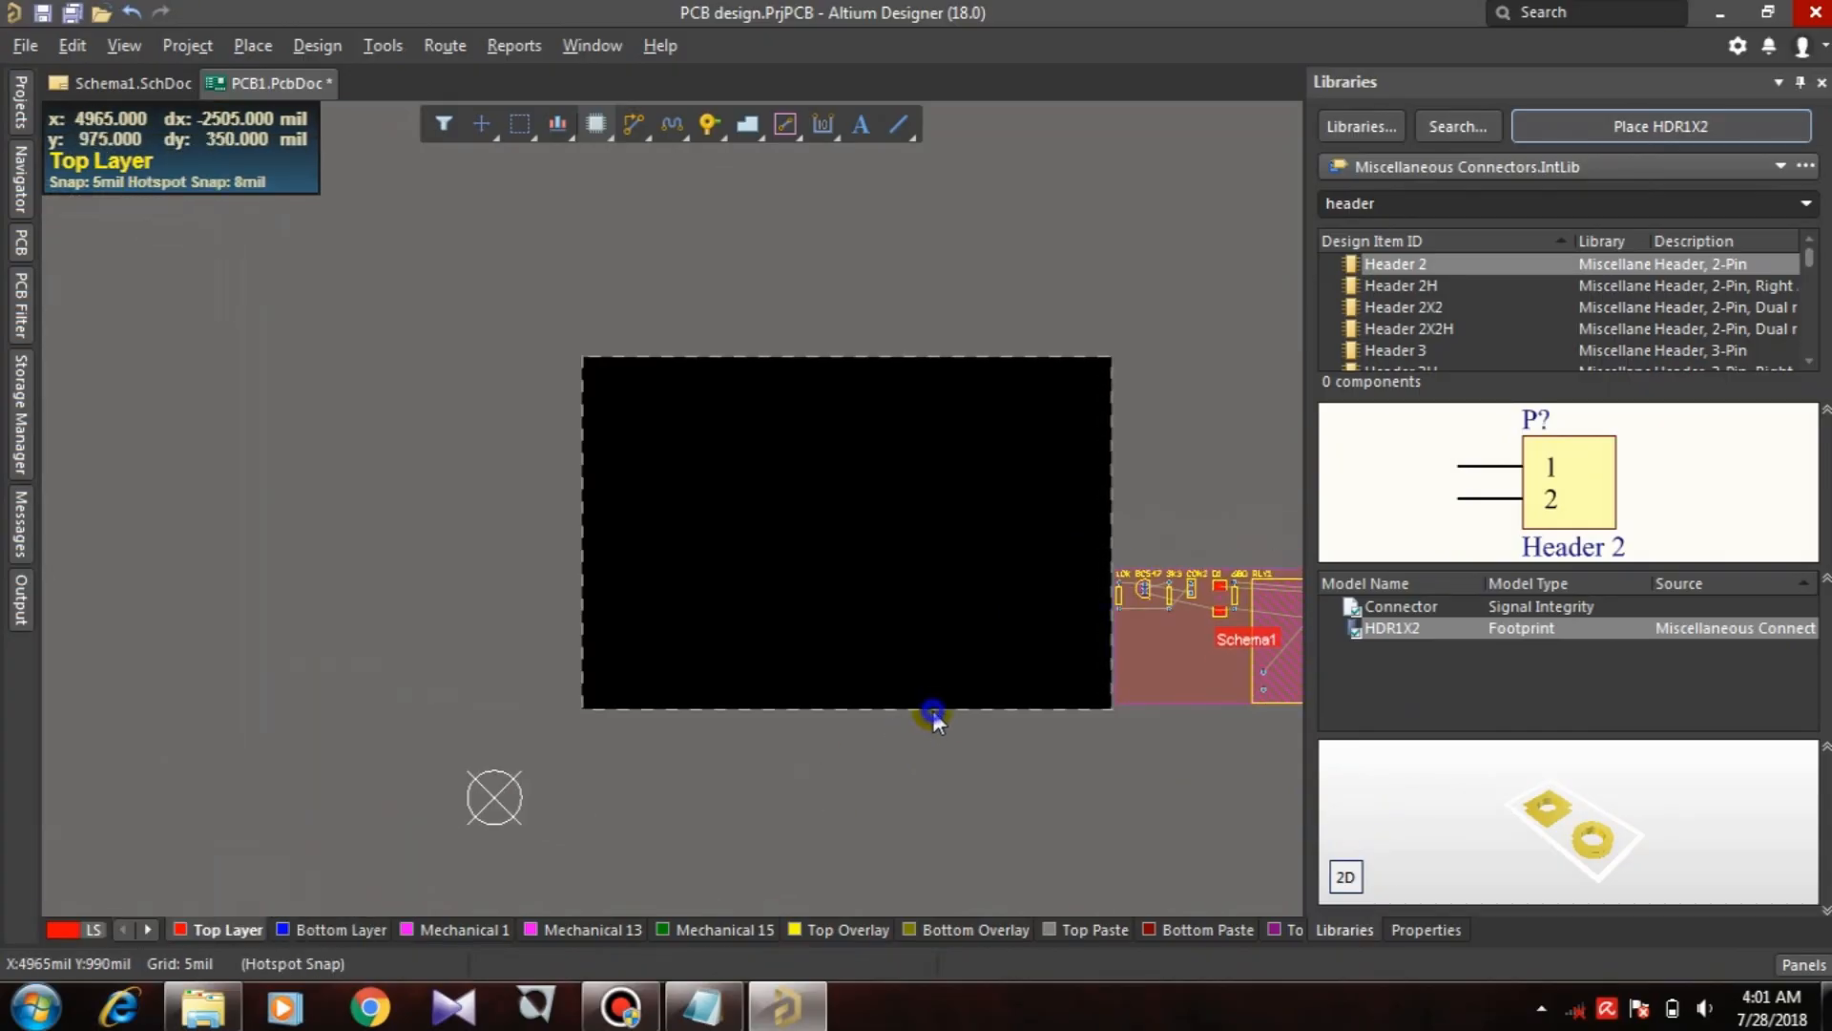
pyautogui.moveTo(933, 719); pyautogui.dragTo(693, 730, button='right')
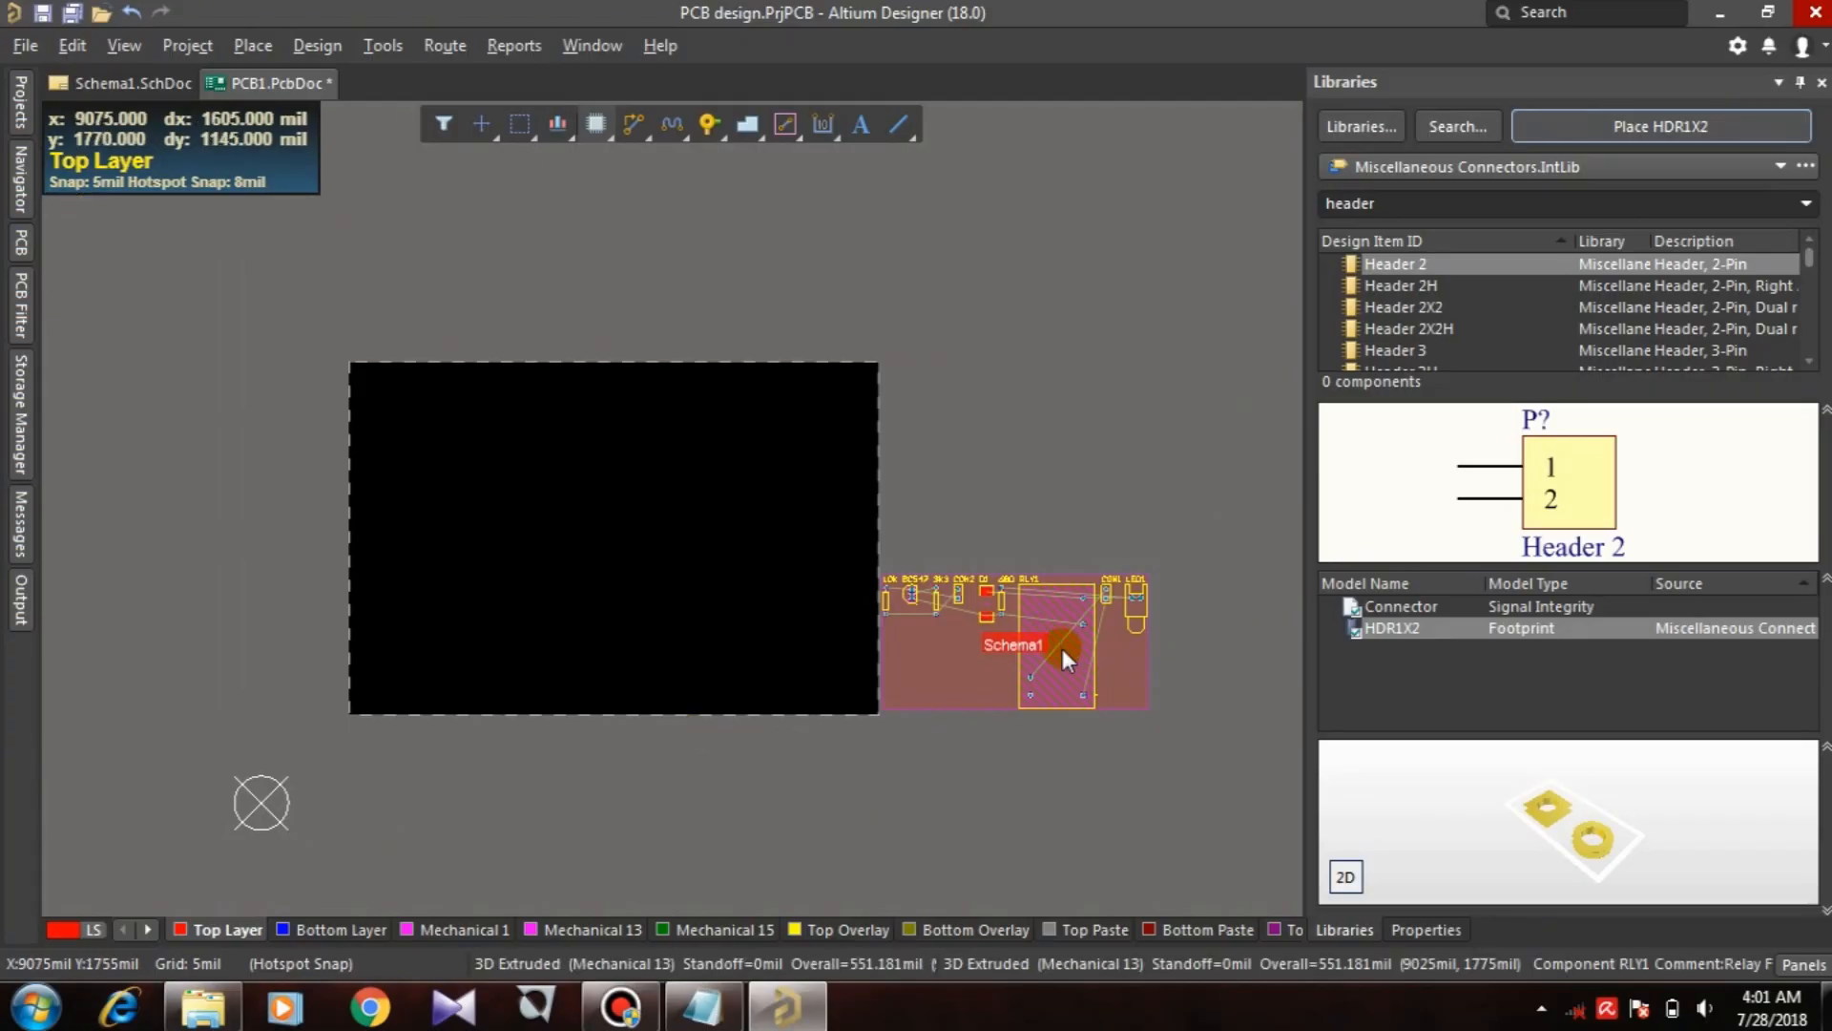
pyautogui.moveTo(1062, 649); pyautogui.dragTo(691, 581)
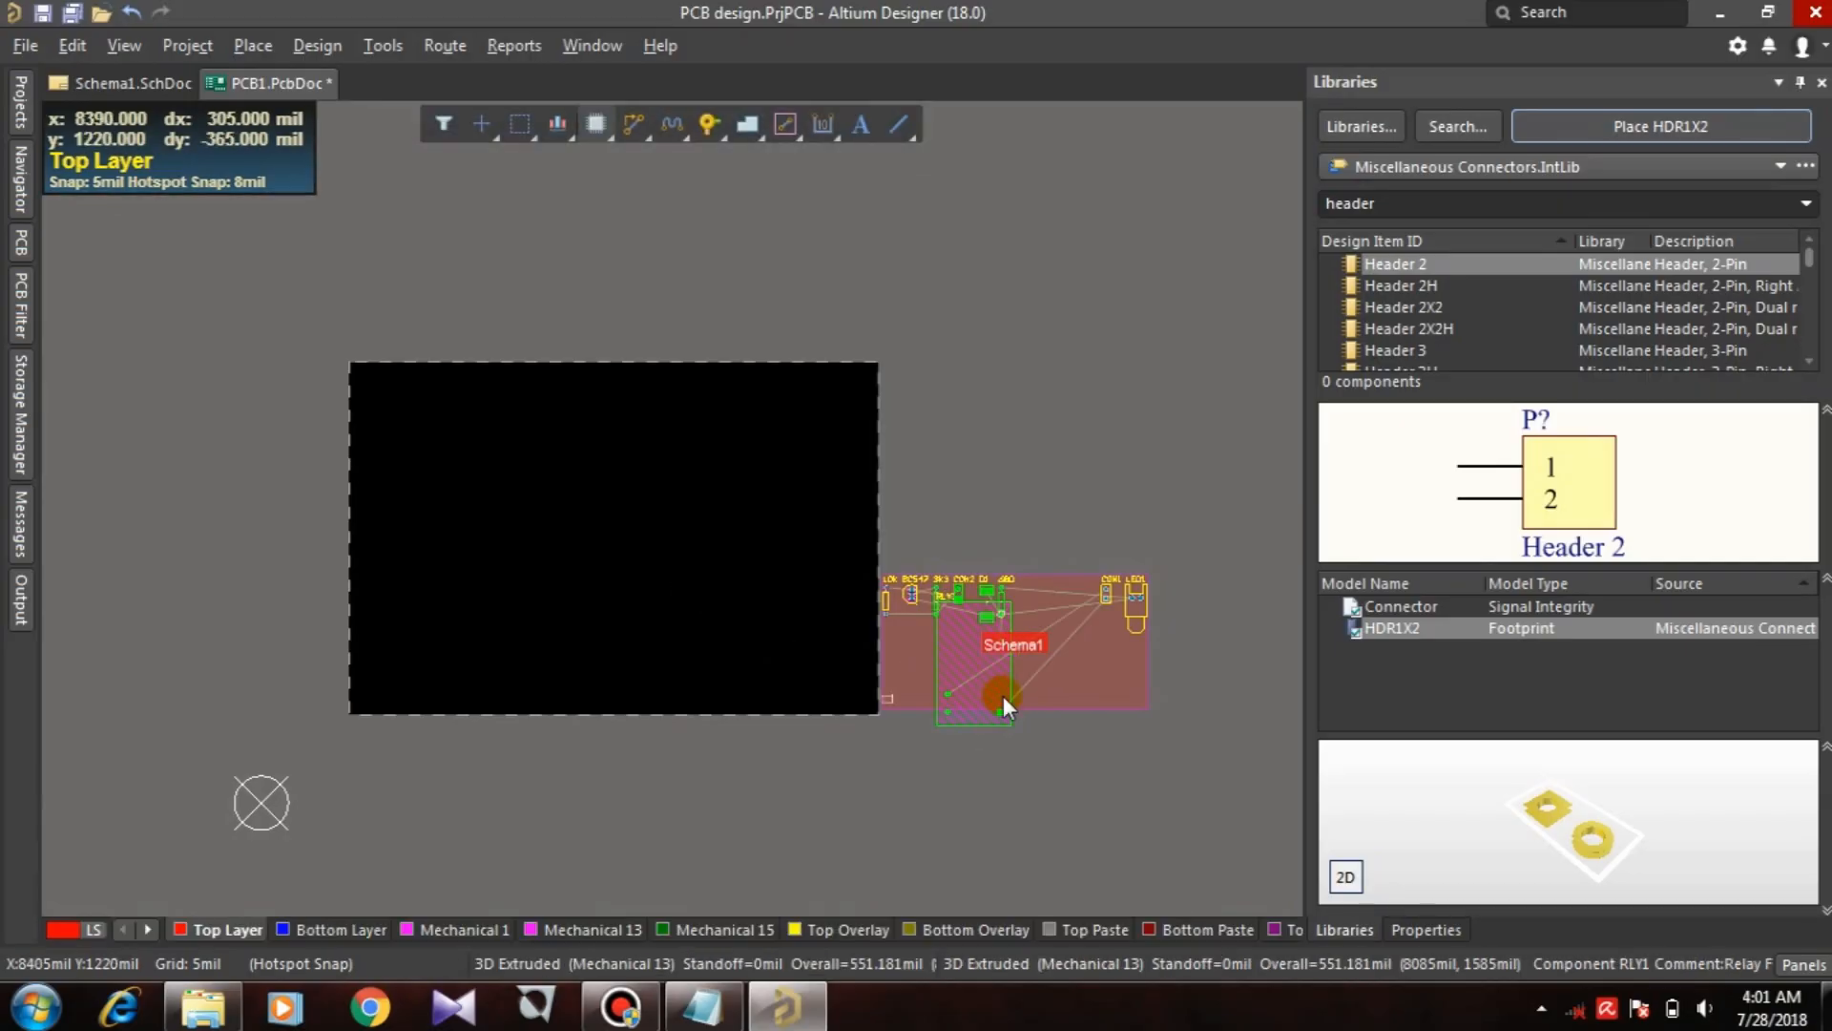
pyautogui.moveTo(1004, 696); pyautogui.dragTo(503, 578)
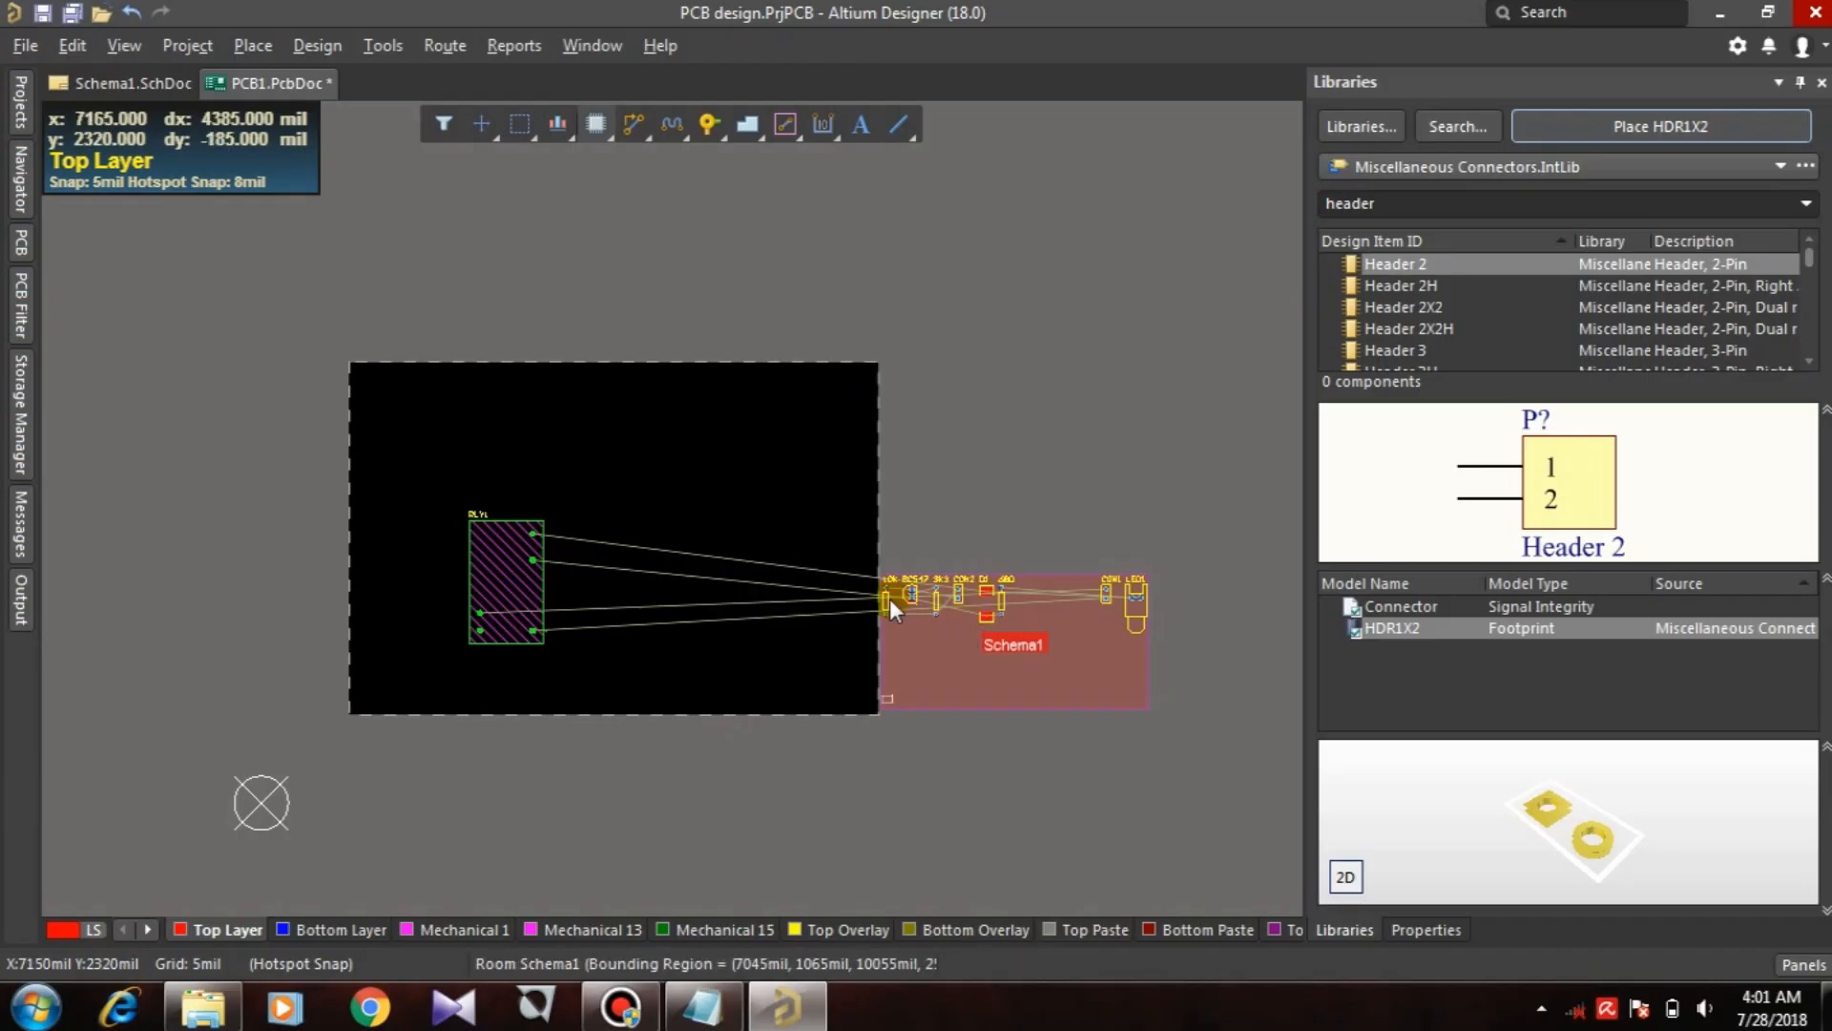
# Step: Move 10K, BC547, 3K3, CON2, D1, 680, LED1 and CON1 from the Schema1 room onto the board, spread out right of the relay
pyautogui.moveTo(876, 600); pyautogui.dragTo(631, 511)
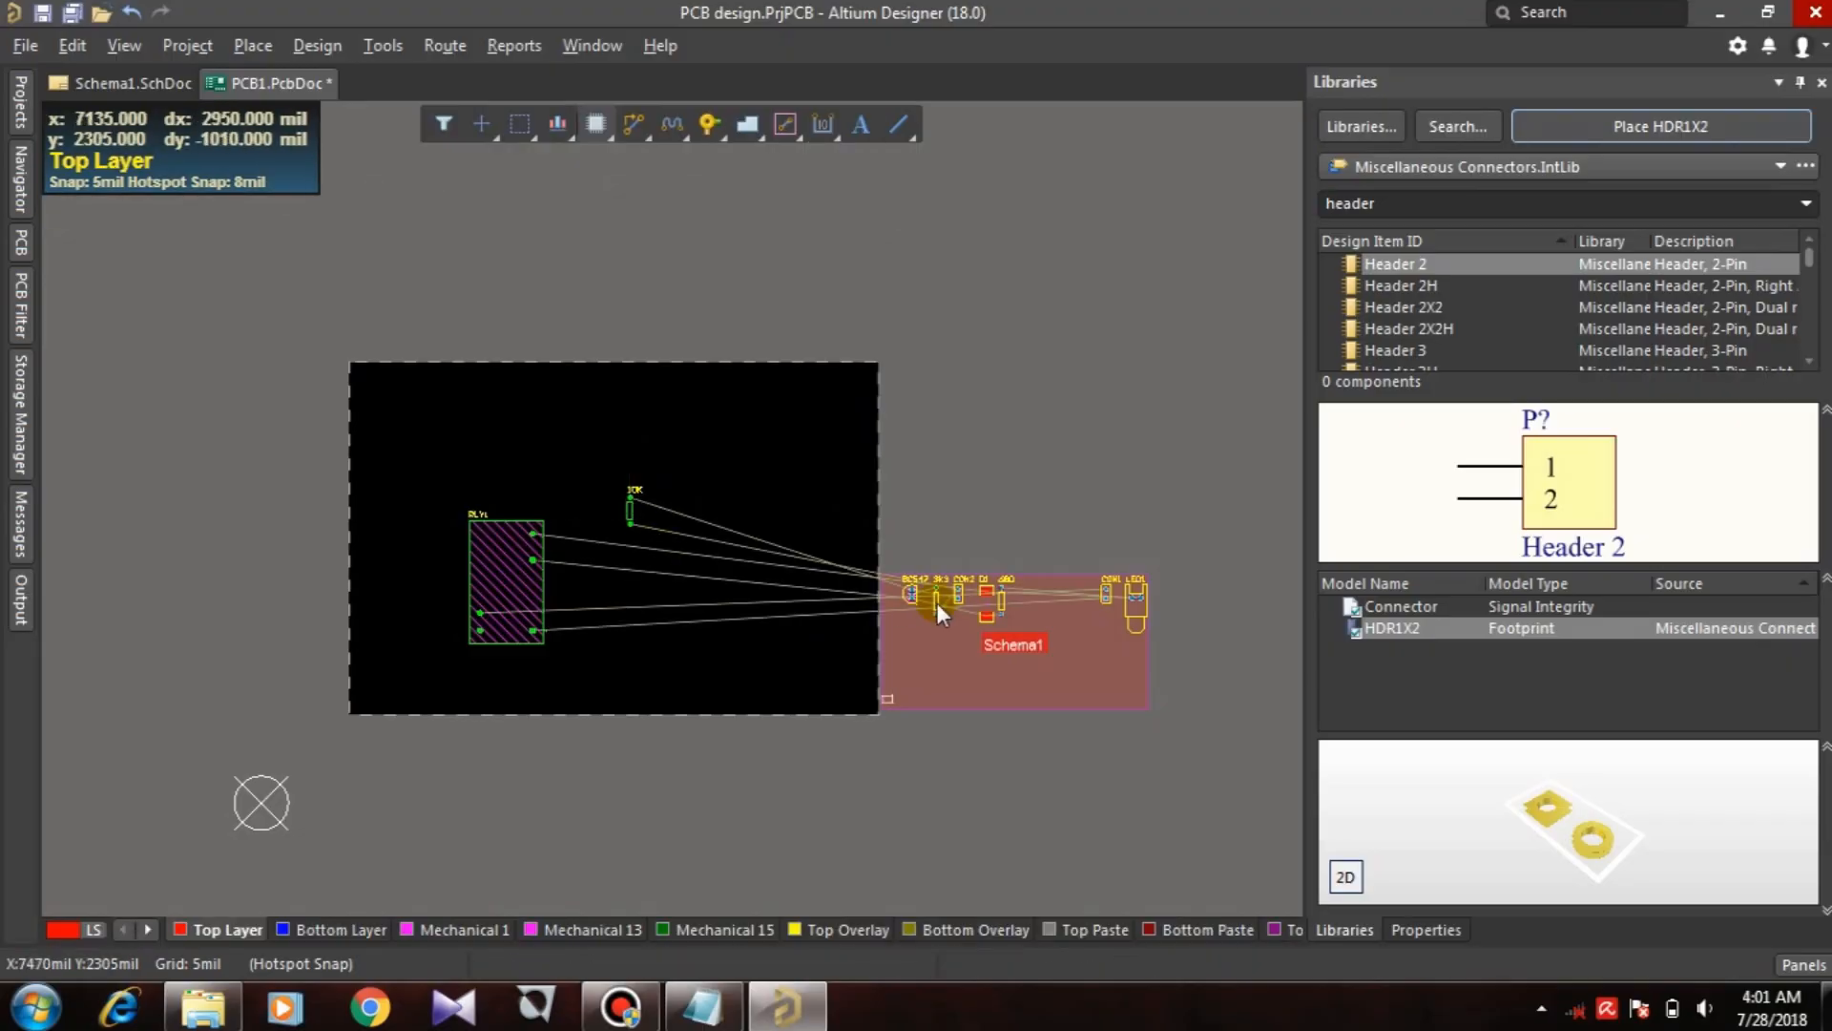
pyautogui.moveTo(909, 588); pyautogui.dragTo(647, 430)
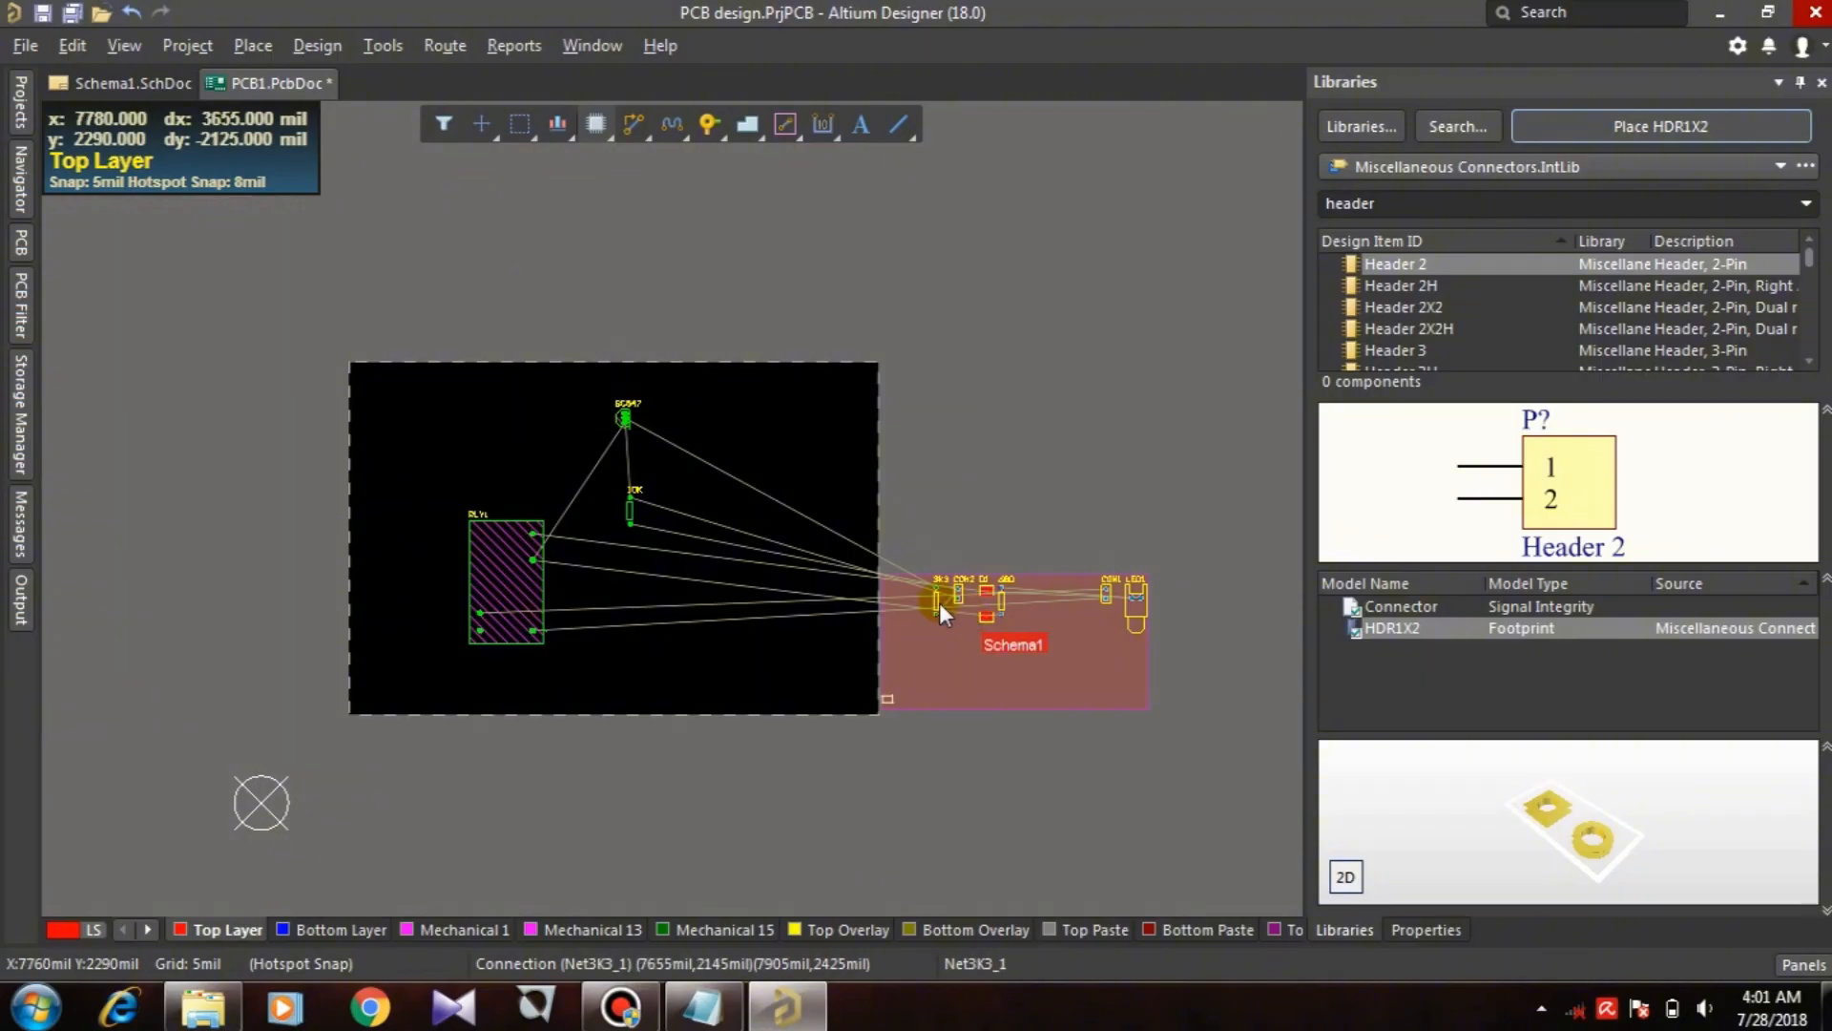
pyautogui.moveTo(935, 603); pyautogui.dragTo(696, 448)
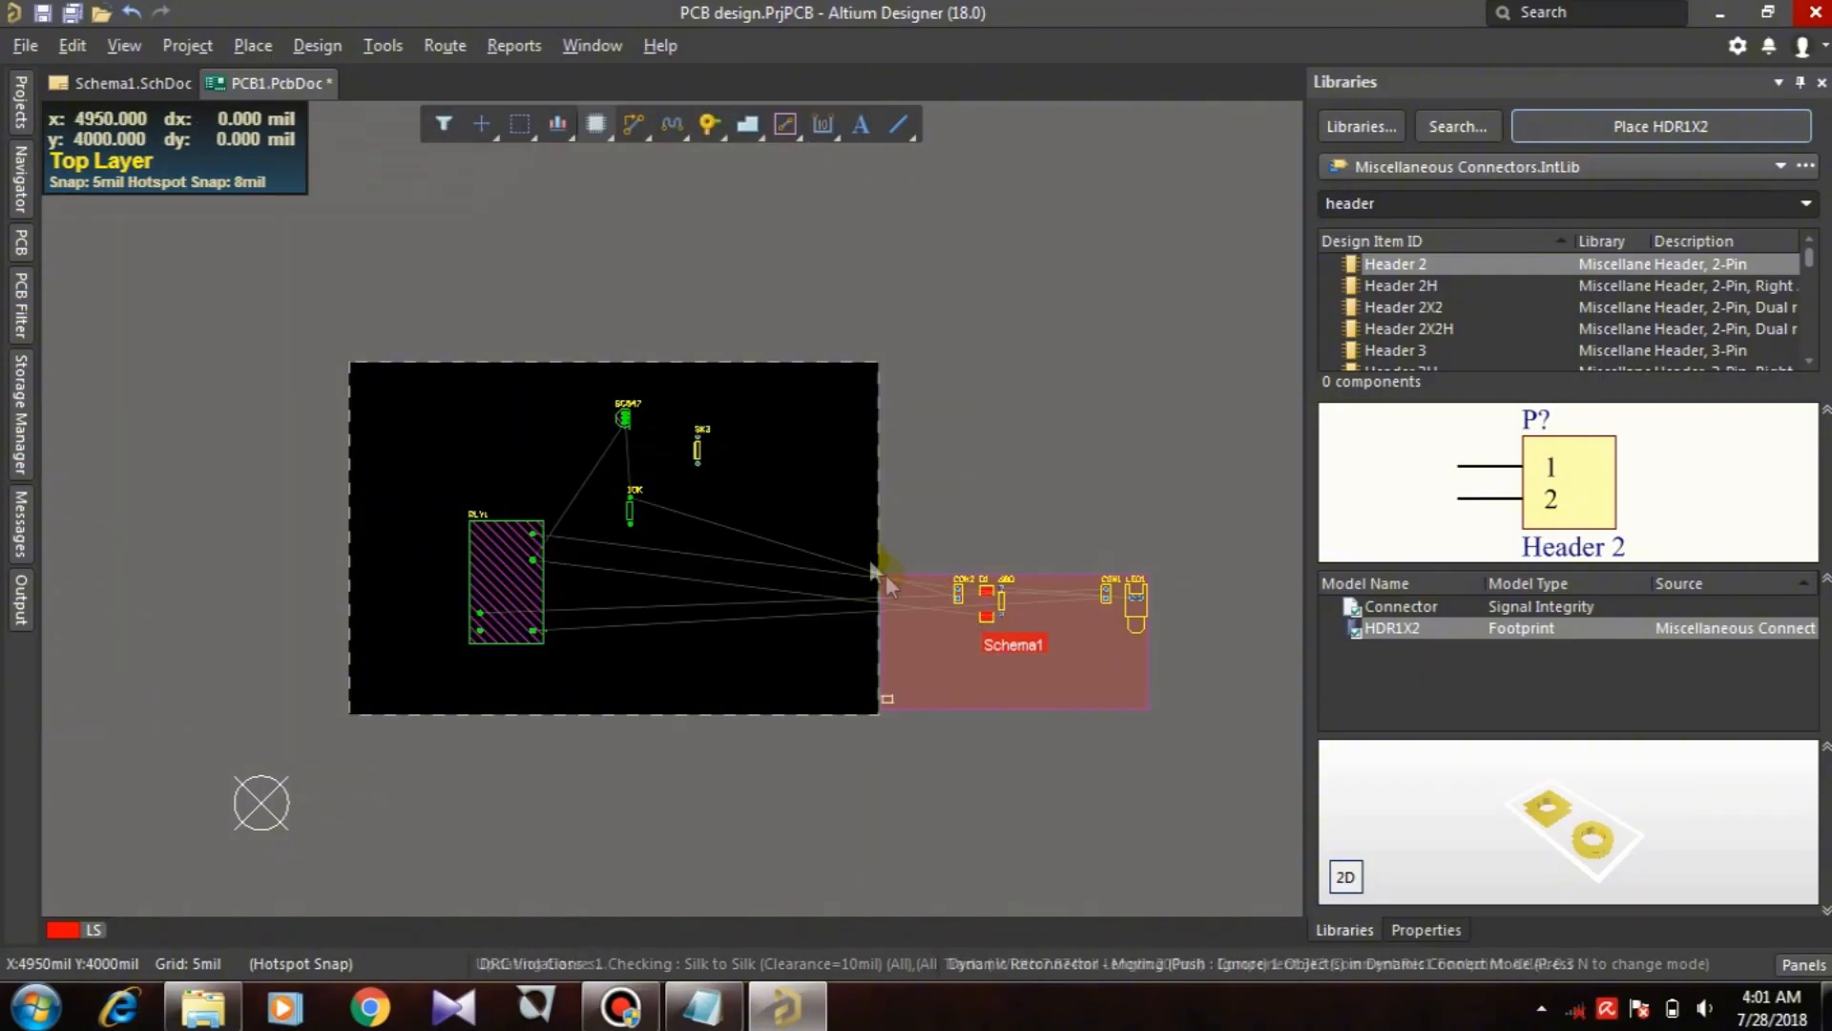
pyautogui.moveTo(958, 598); pyautogui.dragTo(668, 665)
pyautogui.moveTo(982, 614); pyautogui.dragTo(766, 587)
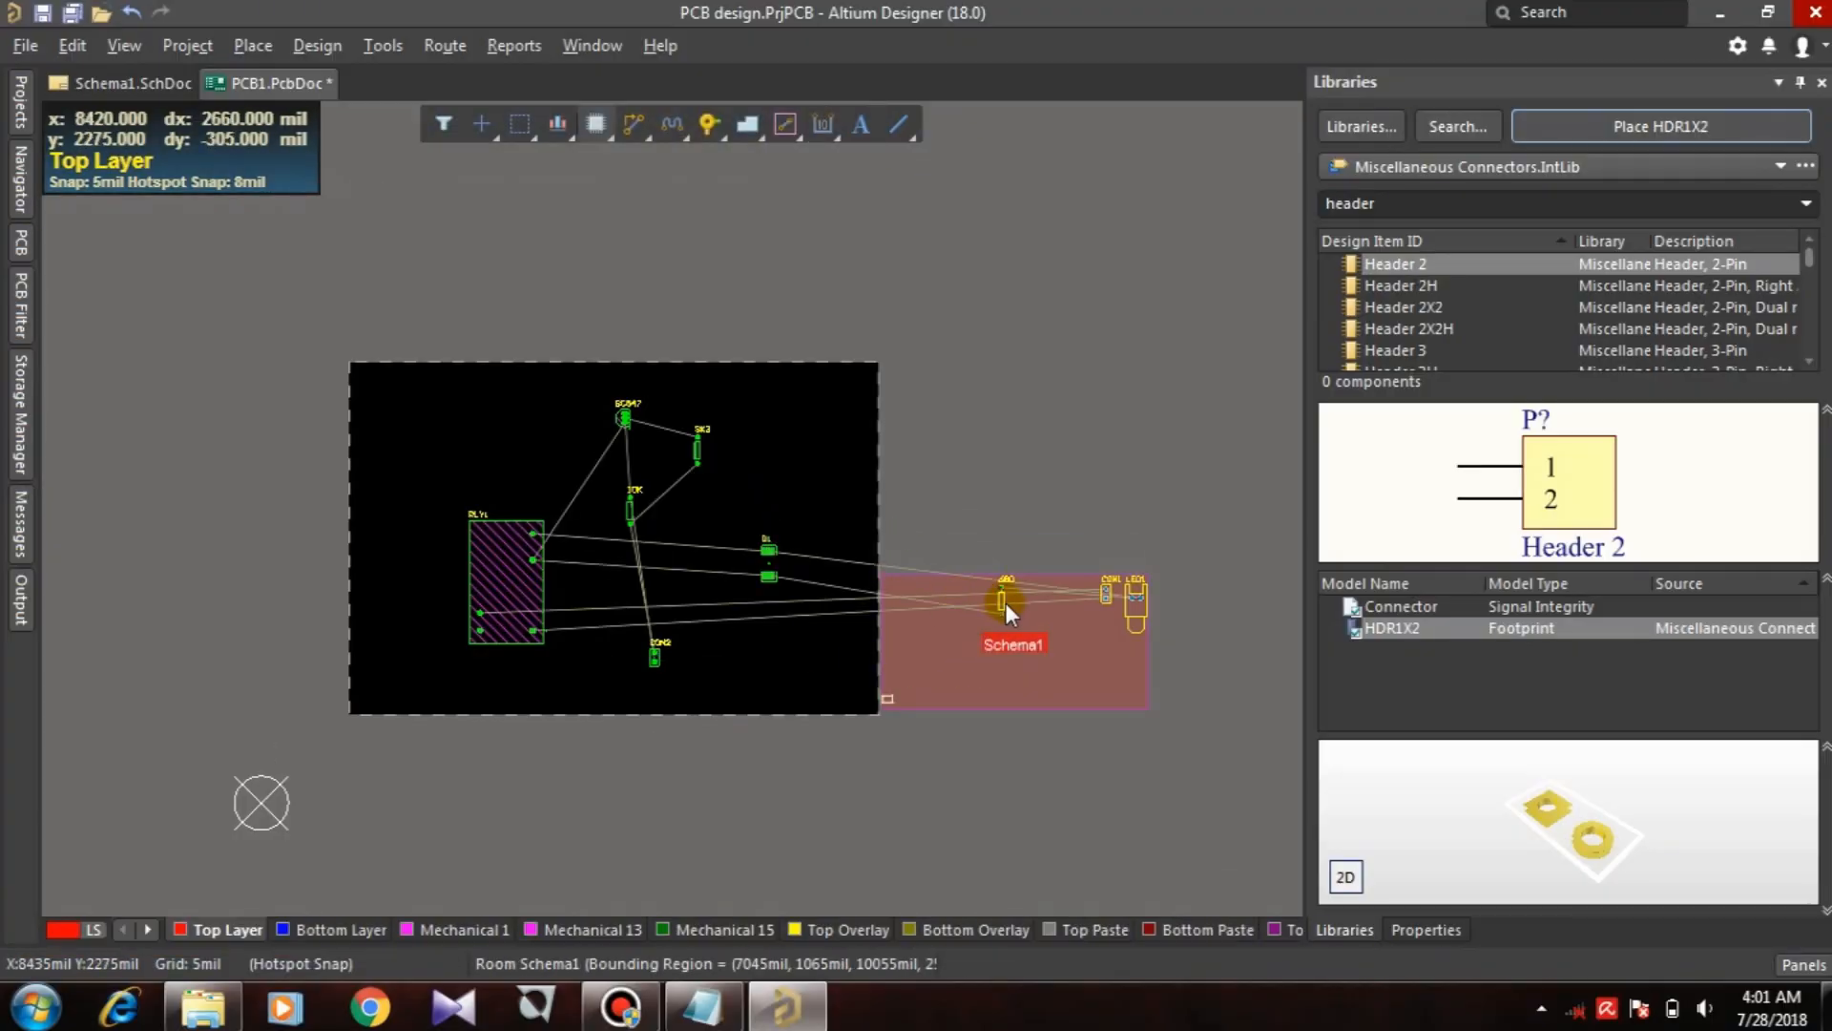
pyautogui.moveTo(1000, 599); pyautogui.dragTo(788, 498)
pyautogui.moveTo(1135, 615); pyautogui.dragTo(797, 632)
pyautogui.moveTo(1103, 603); pyautogui.dragTo(829, 532)
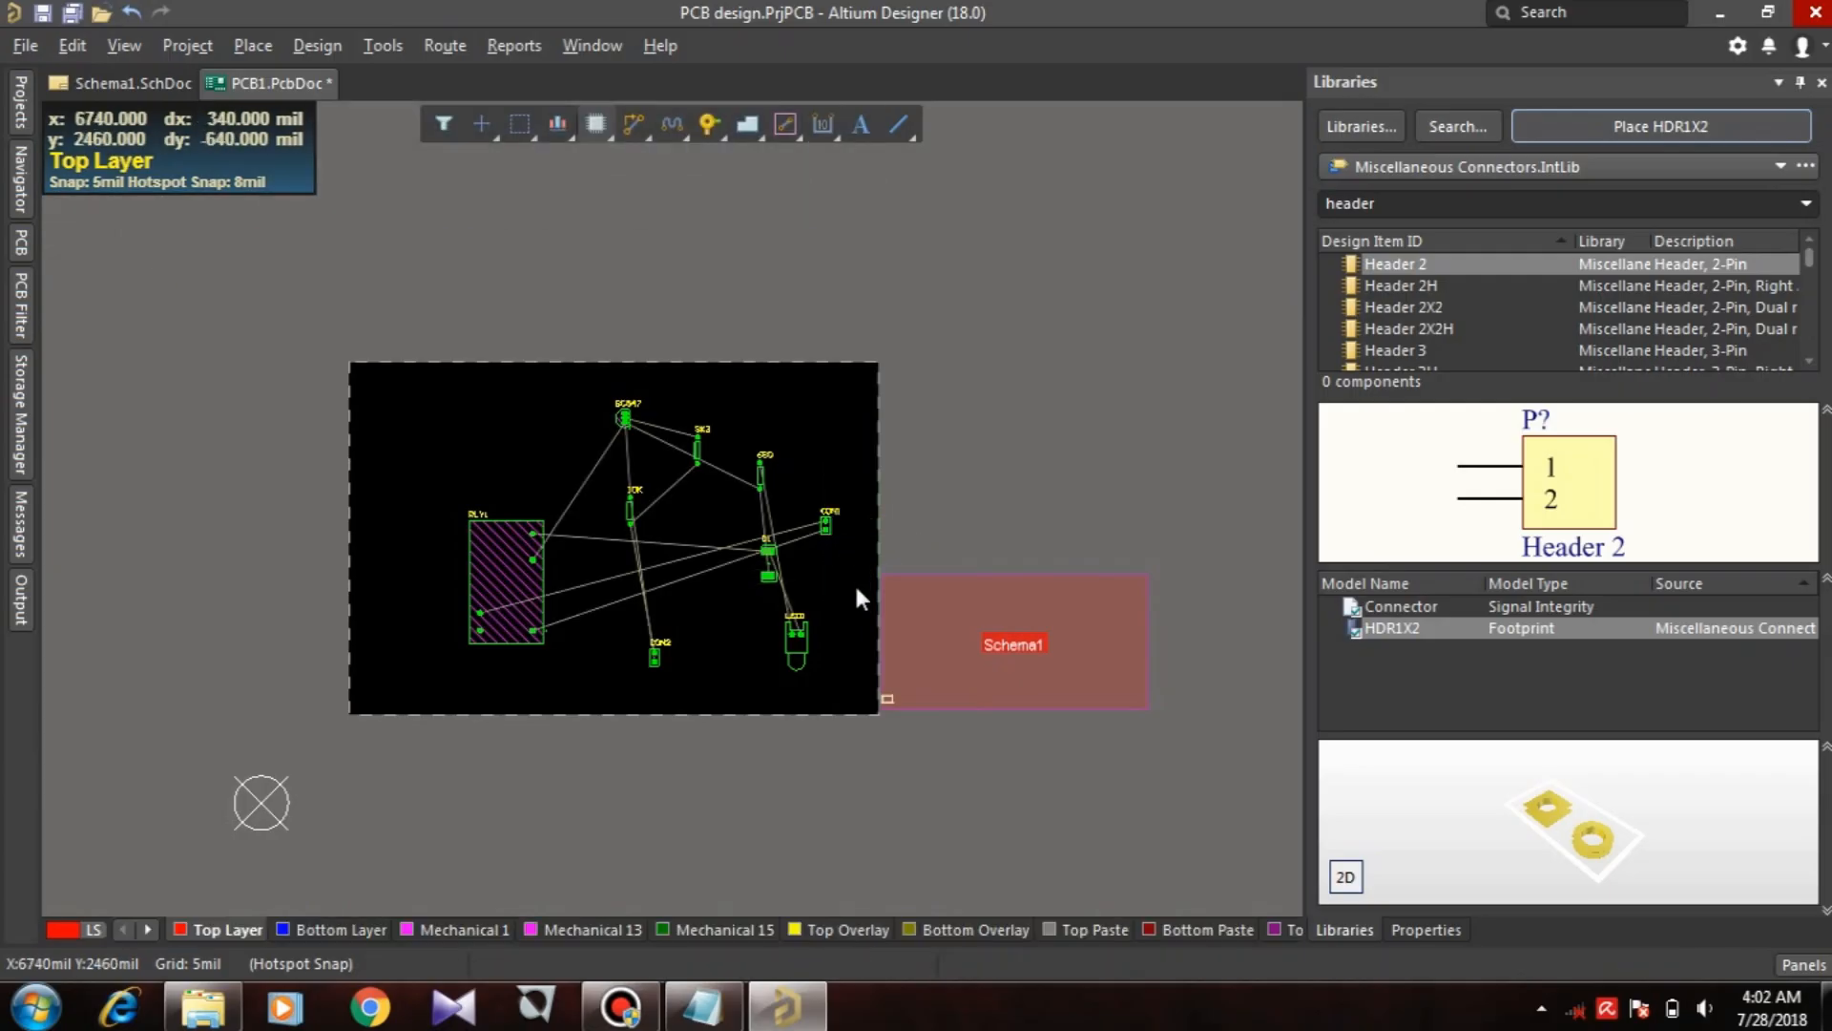
# Step: Rearrange the board: CON2 right of 10K, BC547 below 10K, D1 between RLY1 and BC547, and LED1 above D1
pyautogui.keyDown('ctrl'); pyautogui.scroll(3, 851, 582); pyautogui.keyUp('ctrl')
pyautogui.moveTo(374, 597); pyautogui.dragTo(621, 593, button='right')
pyautogui.moveTo(714, 722); pyautogui.dragTo(825, 479)
pyautogui.moveTo(656, 260); pyautogui.dragTo(611, 525)
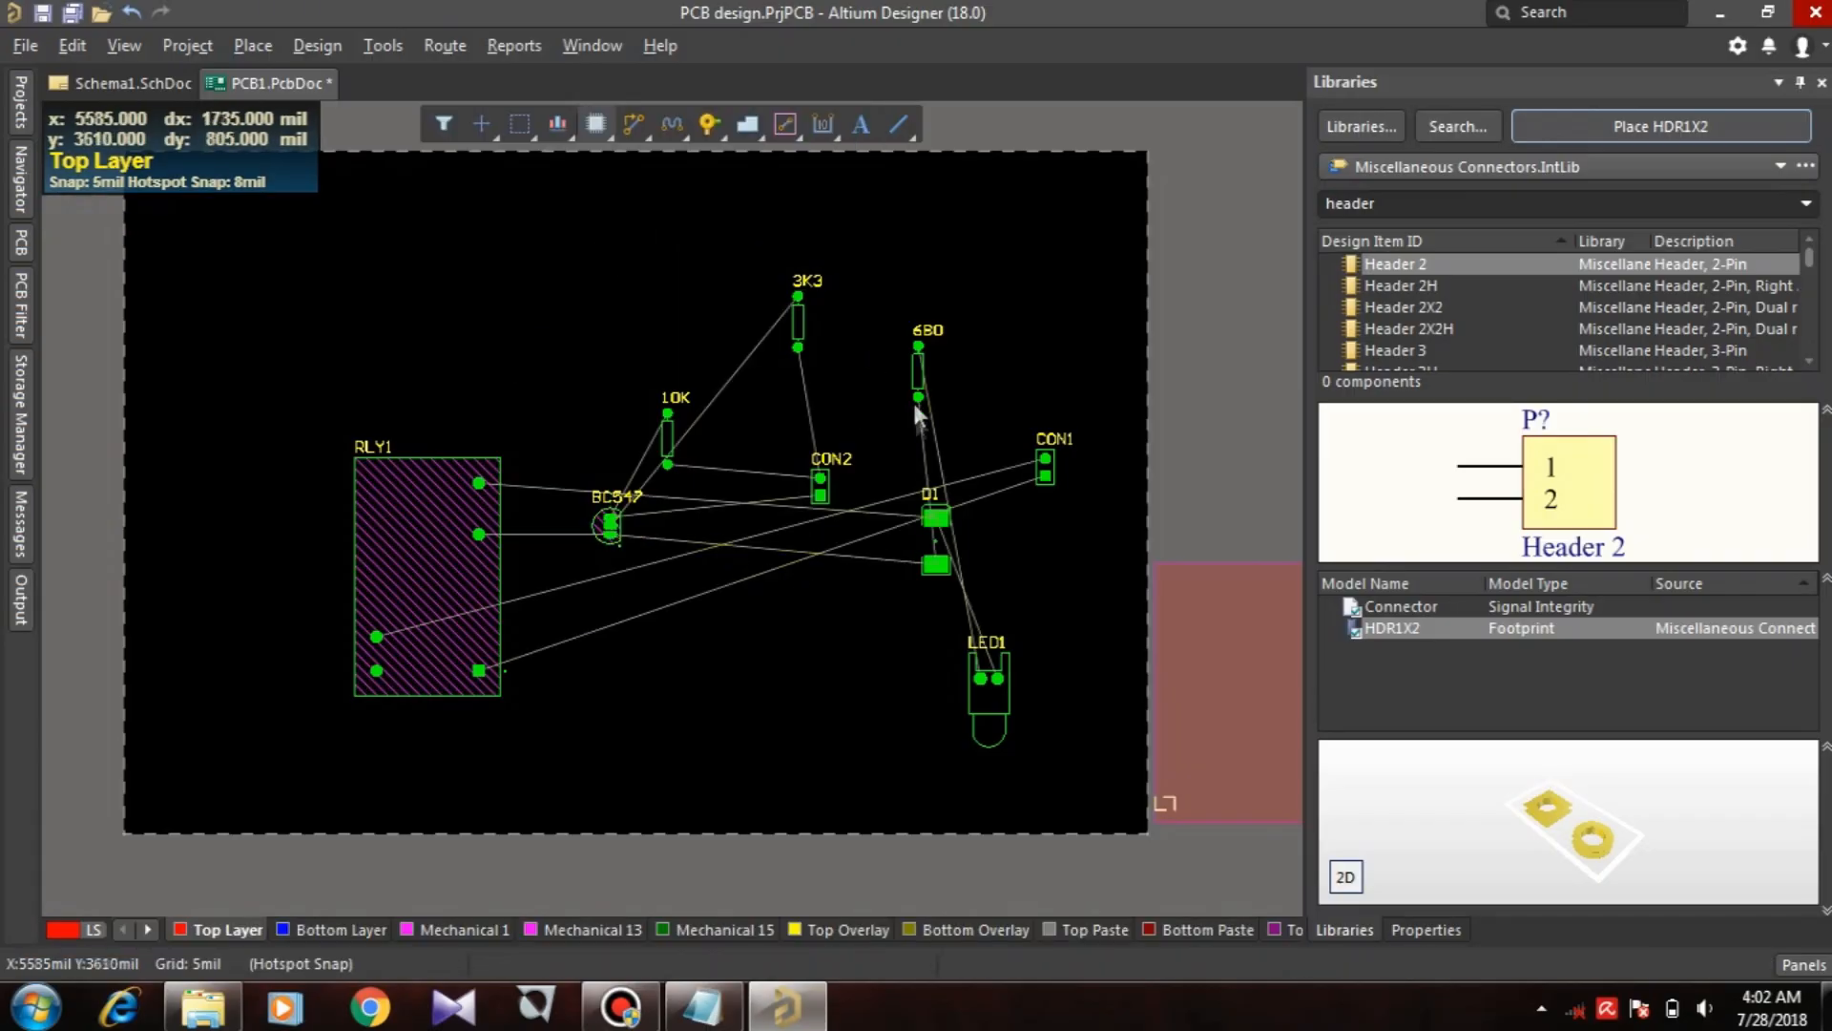
pyautogui.moveTo(931, 571); pyautogui.dragTo(548, 529)
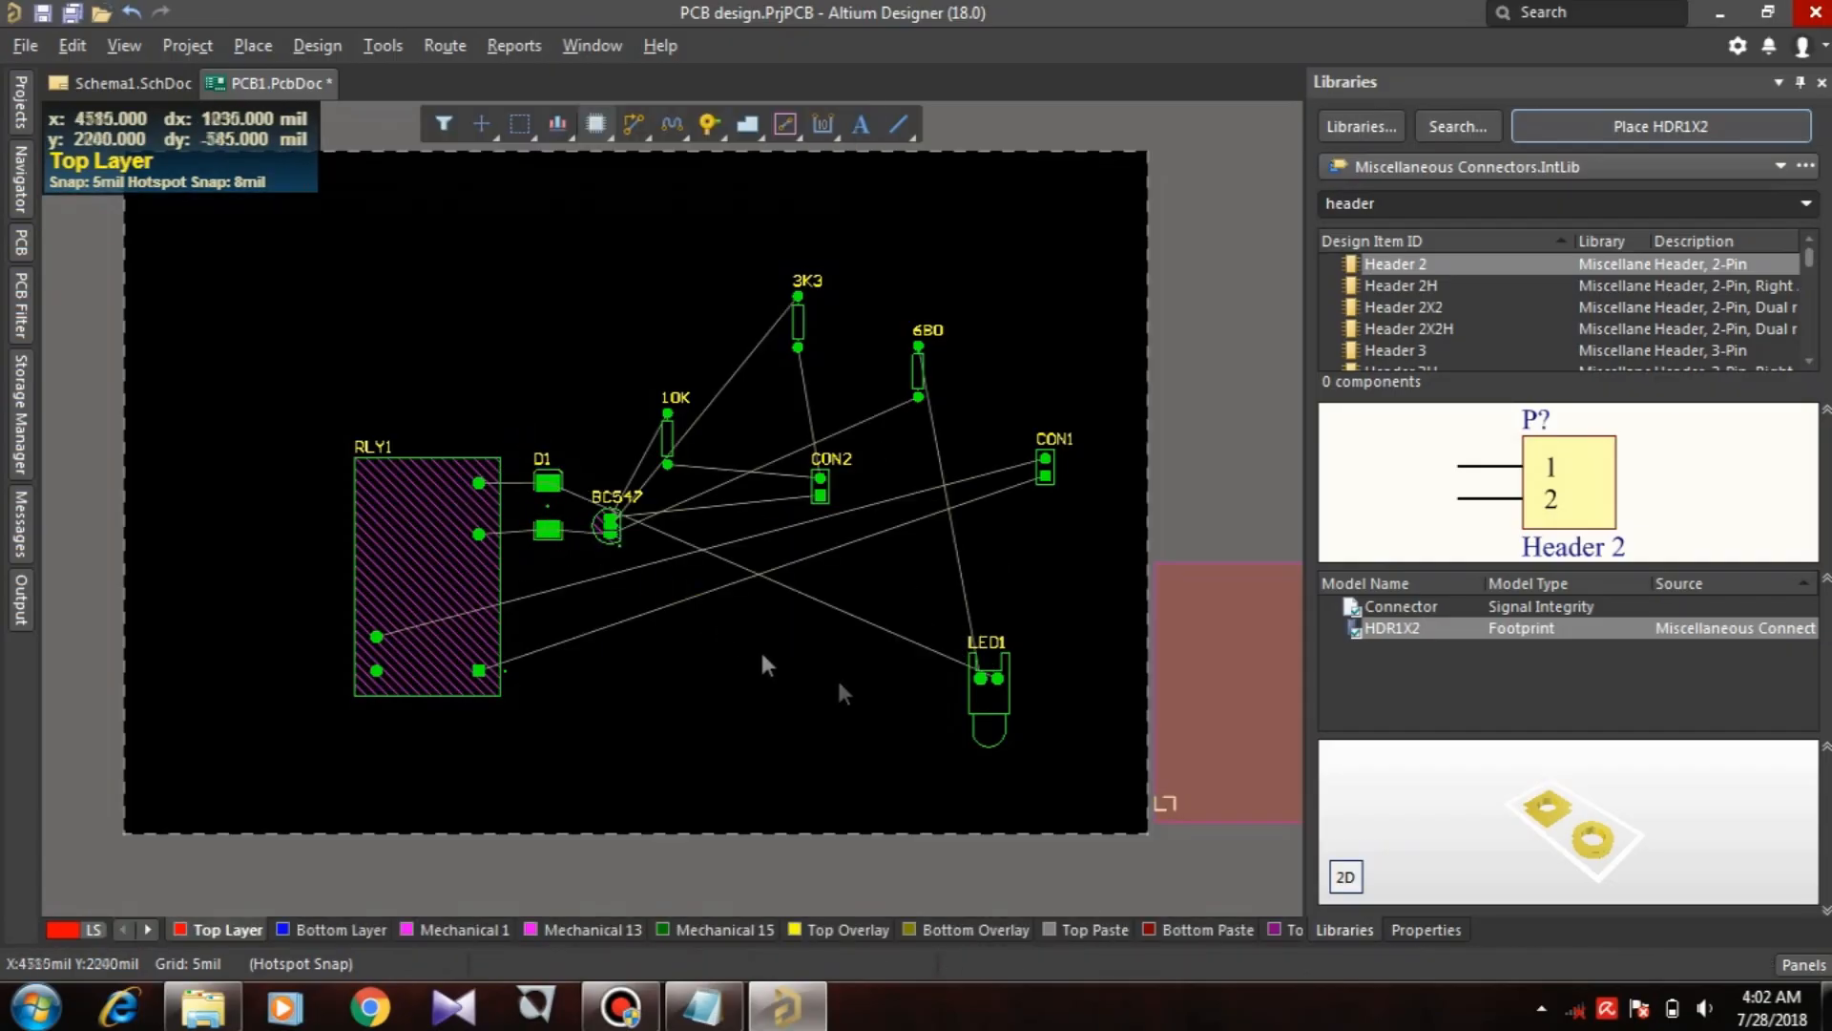
pyautogui.moveTo(993, 678); pyautogui.dragTo(575, 334)
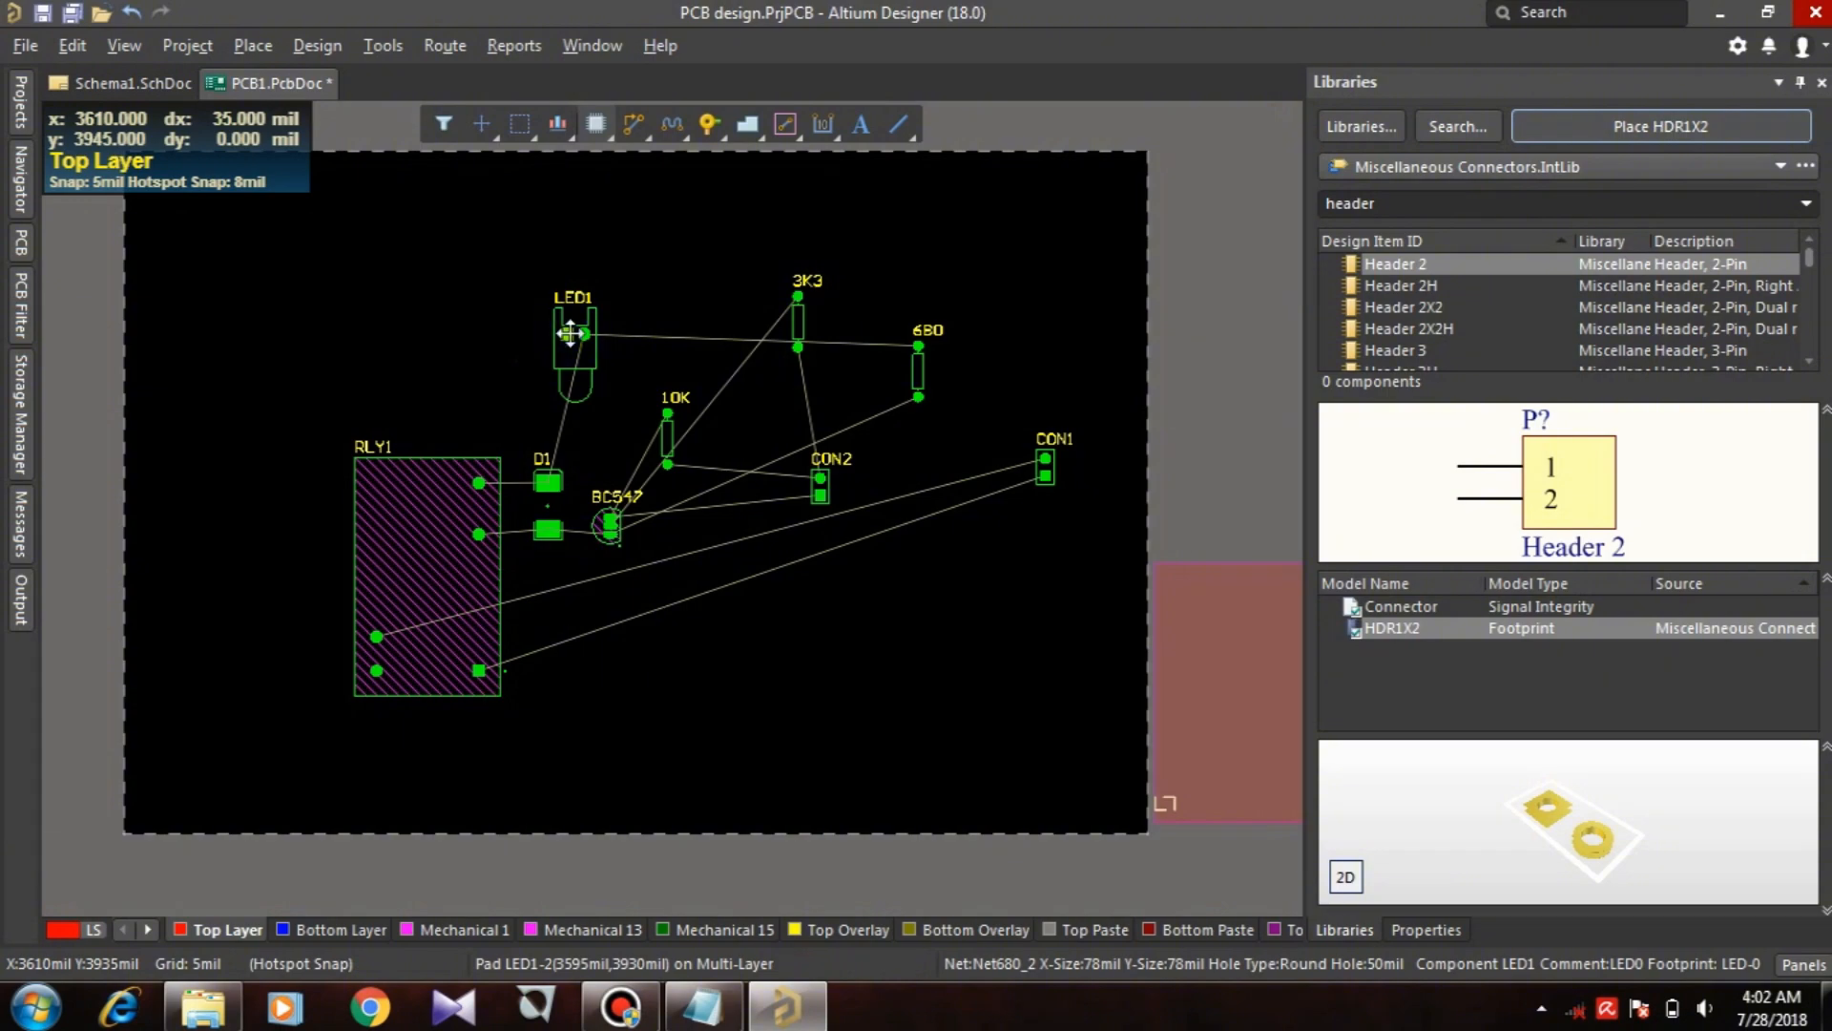
# Step: Set LED1's rotation to 180 and move it down to just above D1
pyautogui.rightClick(570, 334)
pyautogui.press('Escape')
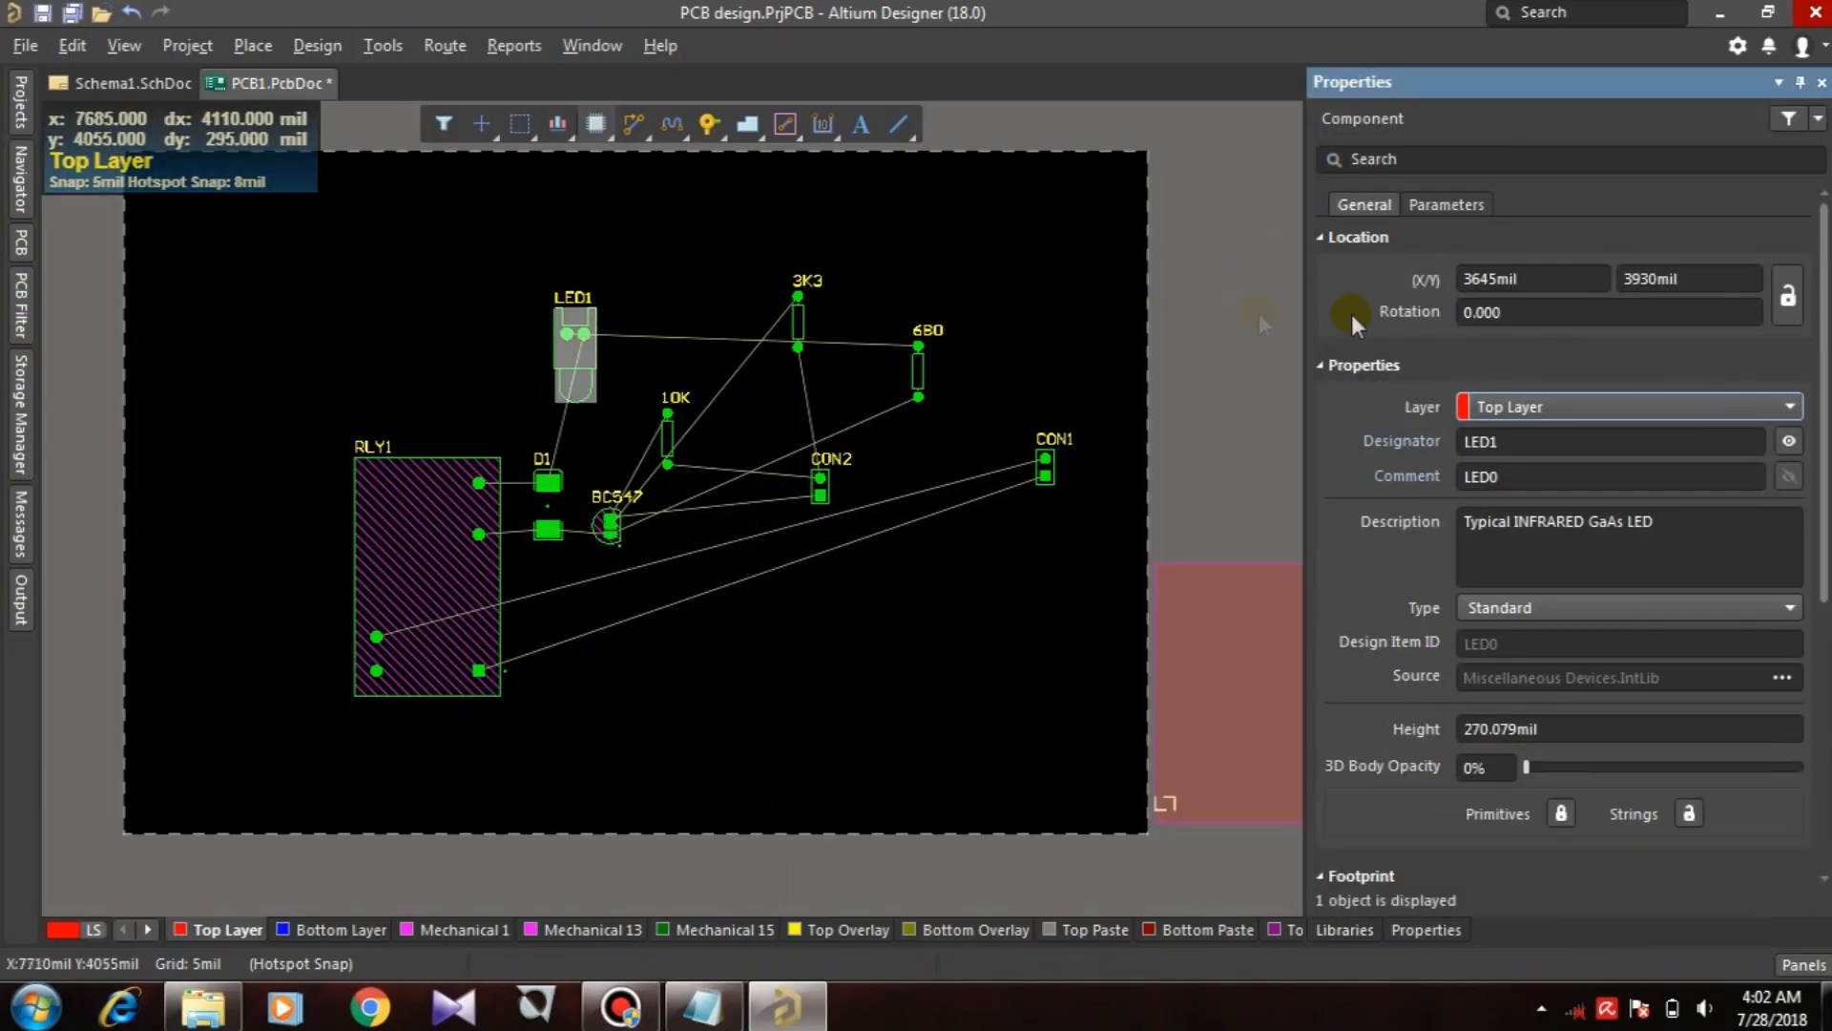
pyautogui.click(1512, 310)
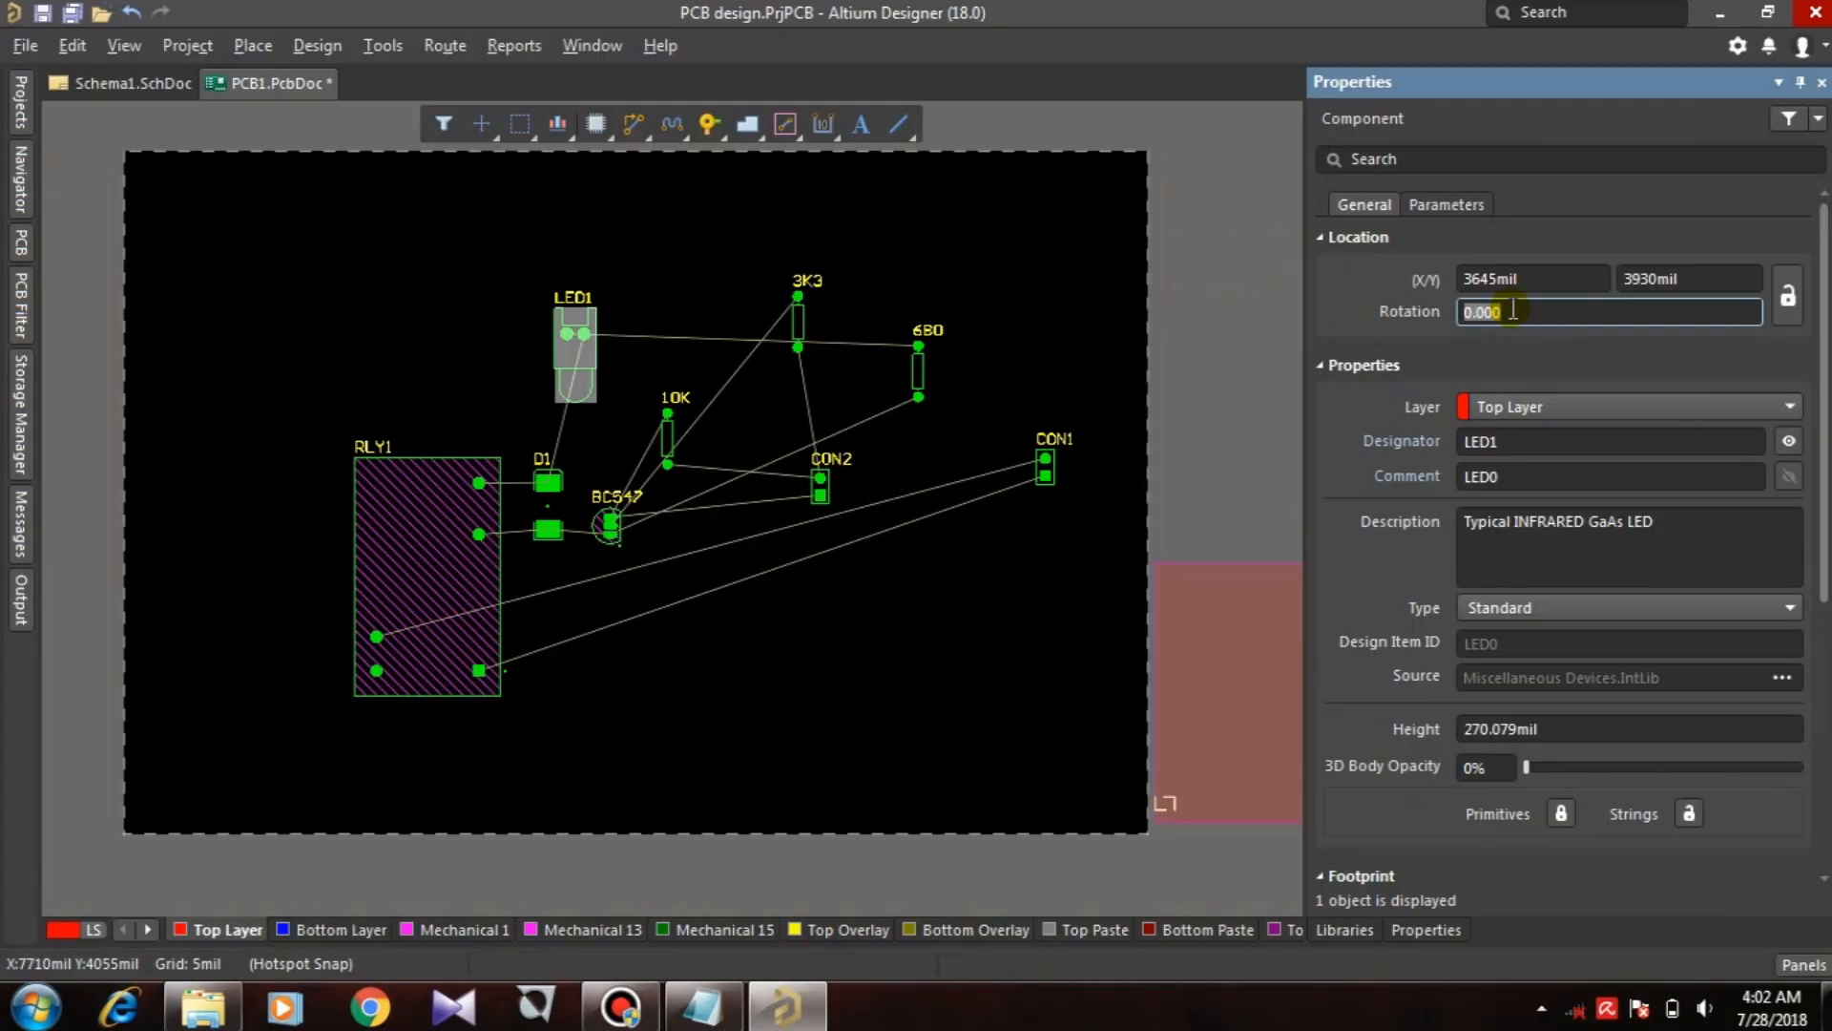
pyautogui.press('Return')
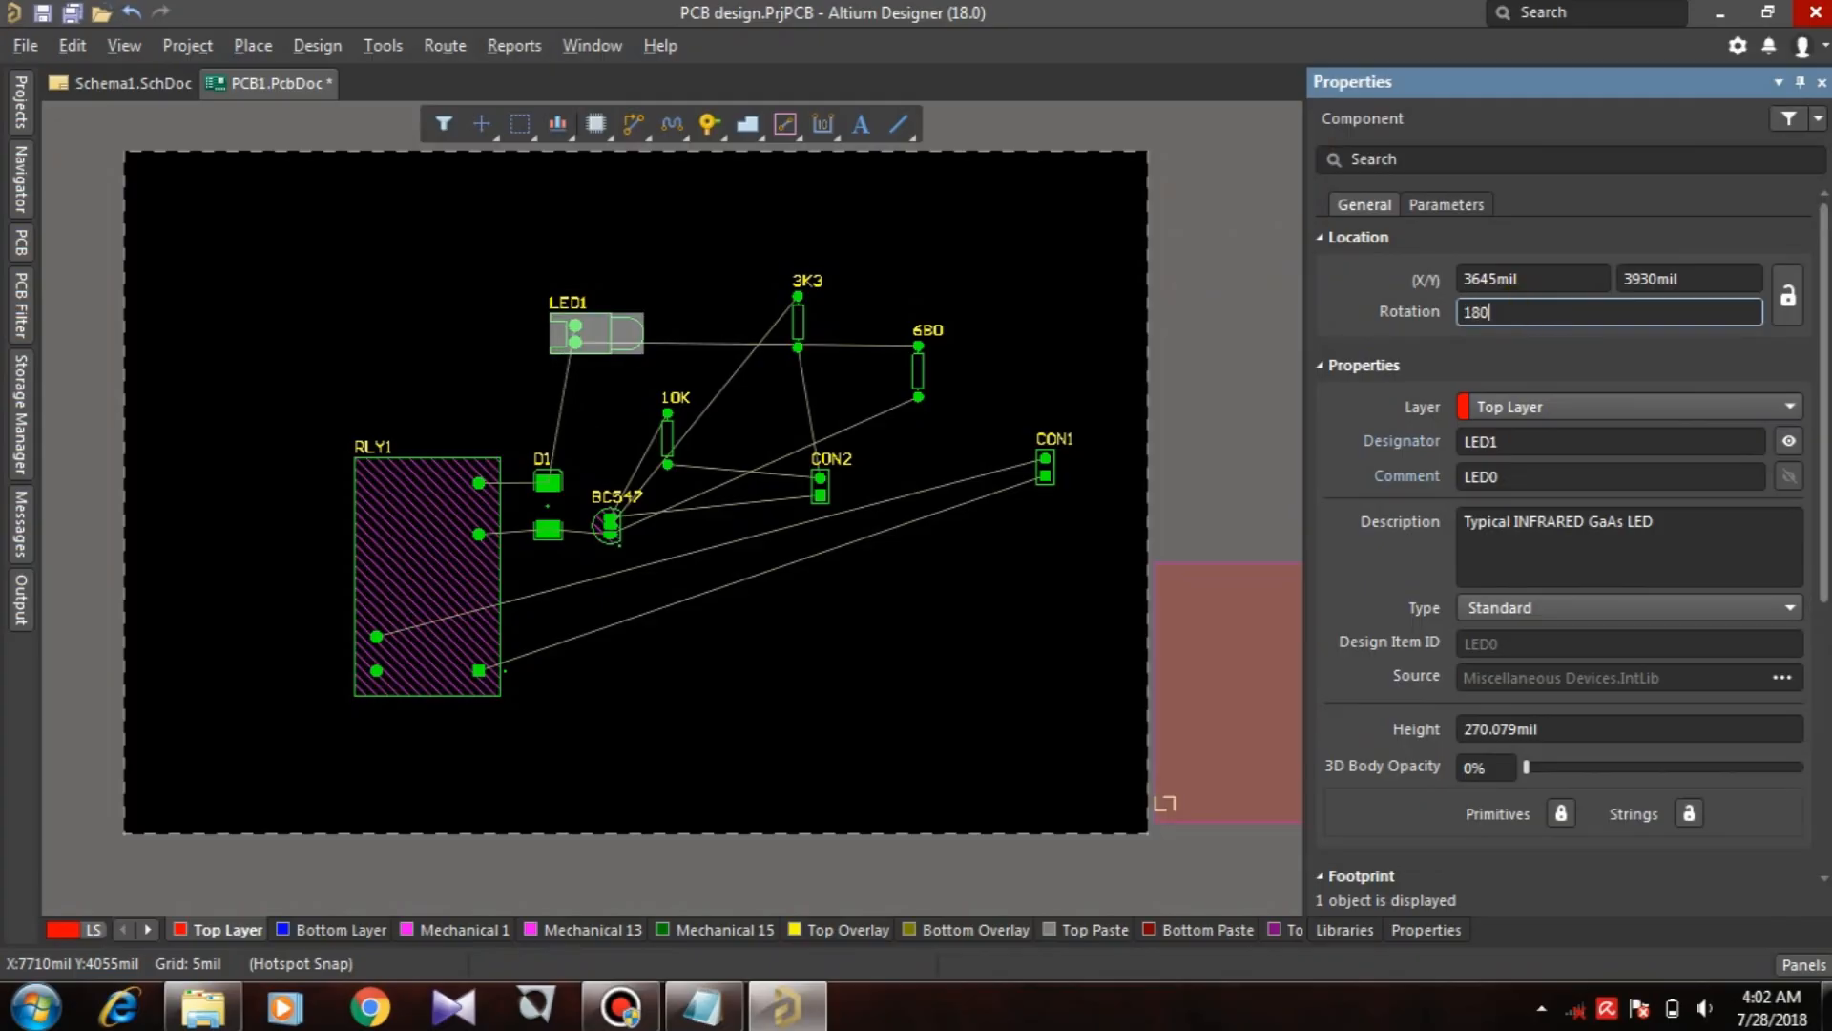
pyautogui.press('Return')
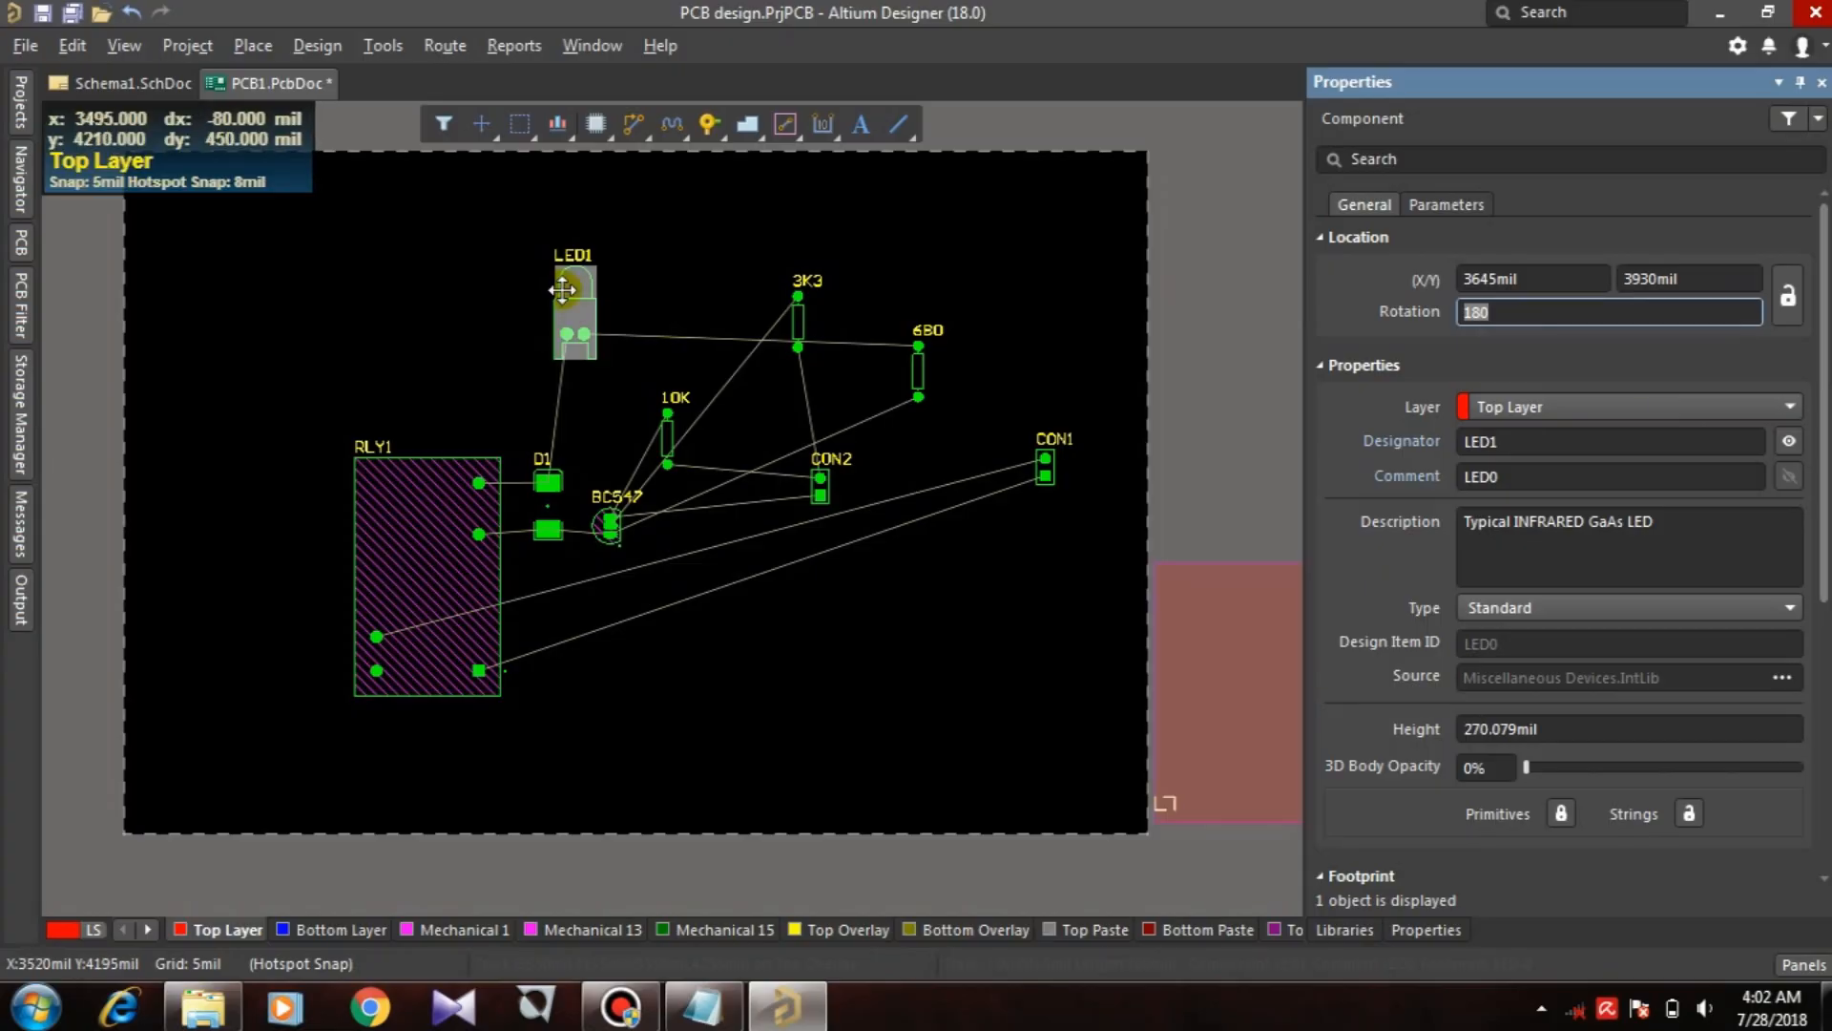
pyautogui.moveTo(572, 319); pyautogui.dragTo(557, 390)
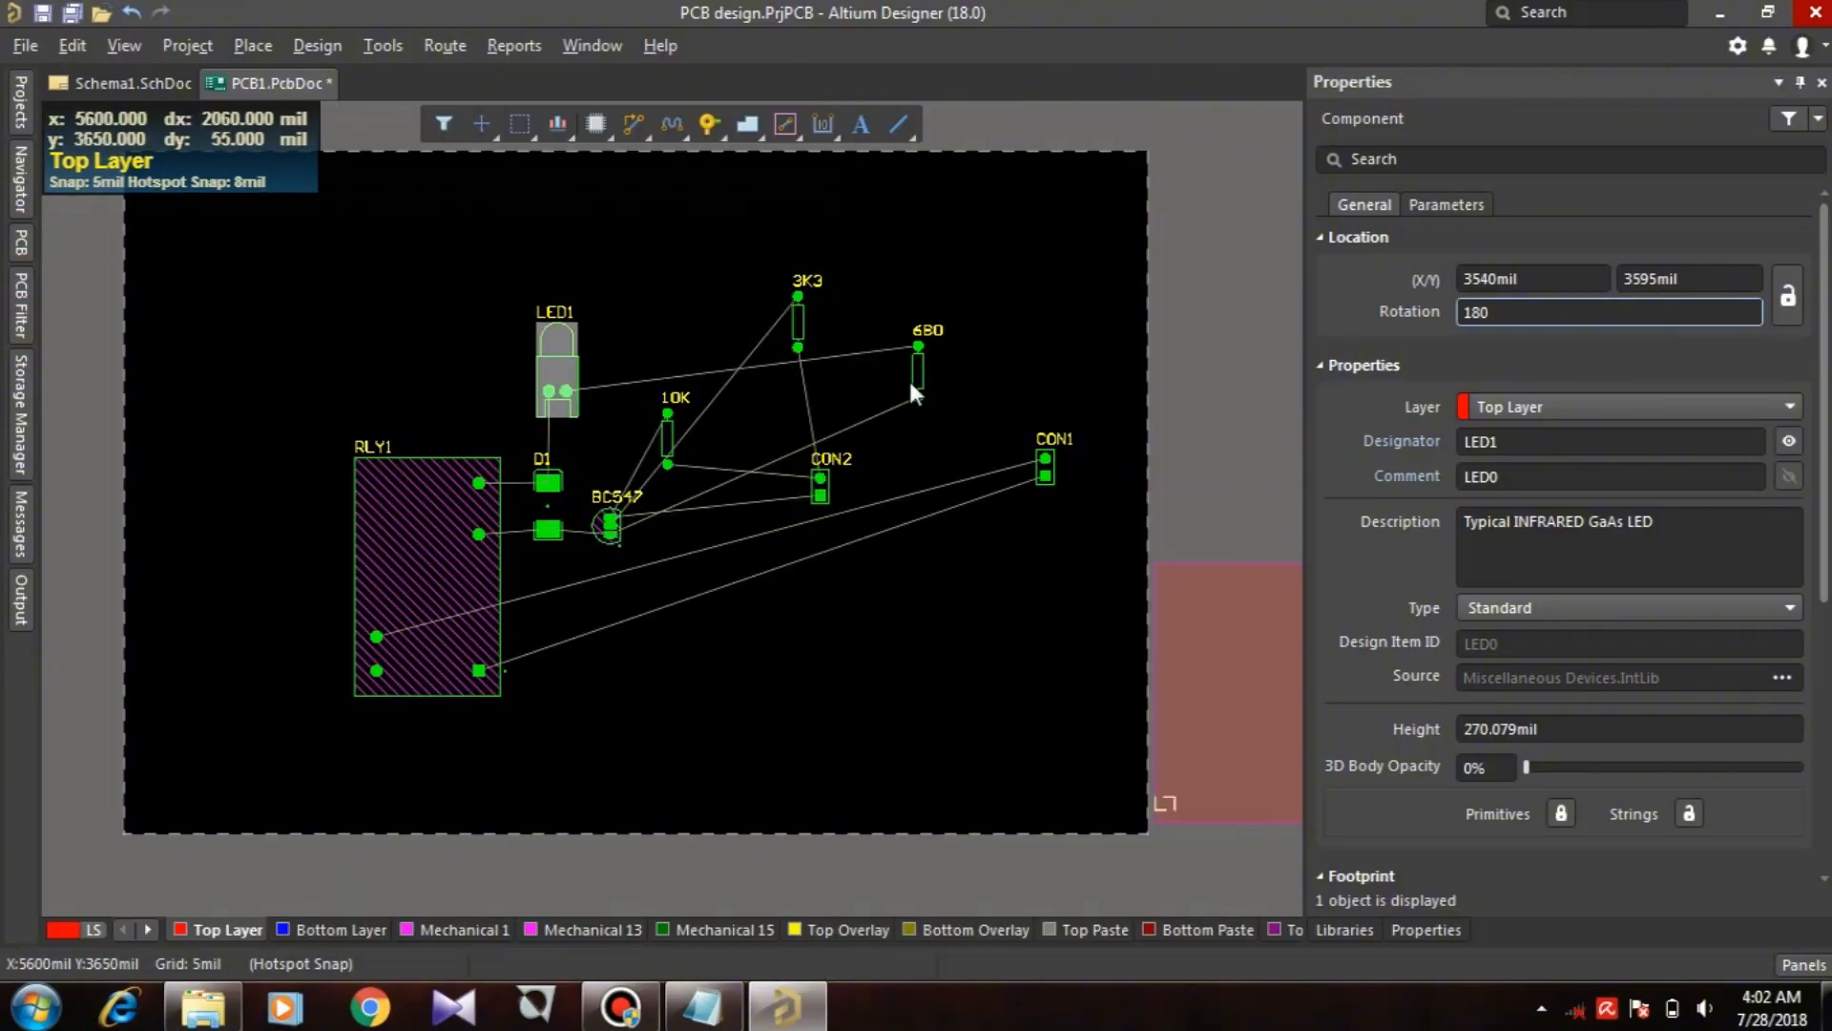
# Step: Move the 680 resistor between LED1 and 10K, directly above BC547
pyautogui.moveTo(915, 378); pyautogui.dragTo(607, 420)
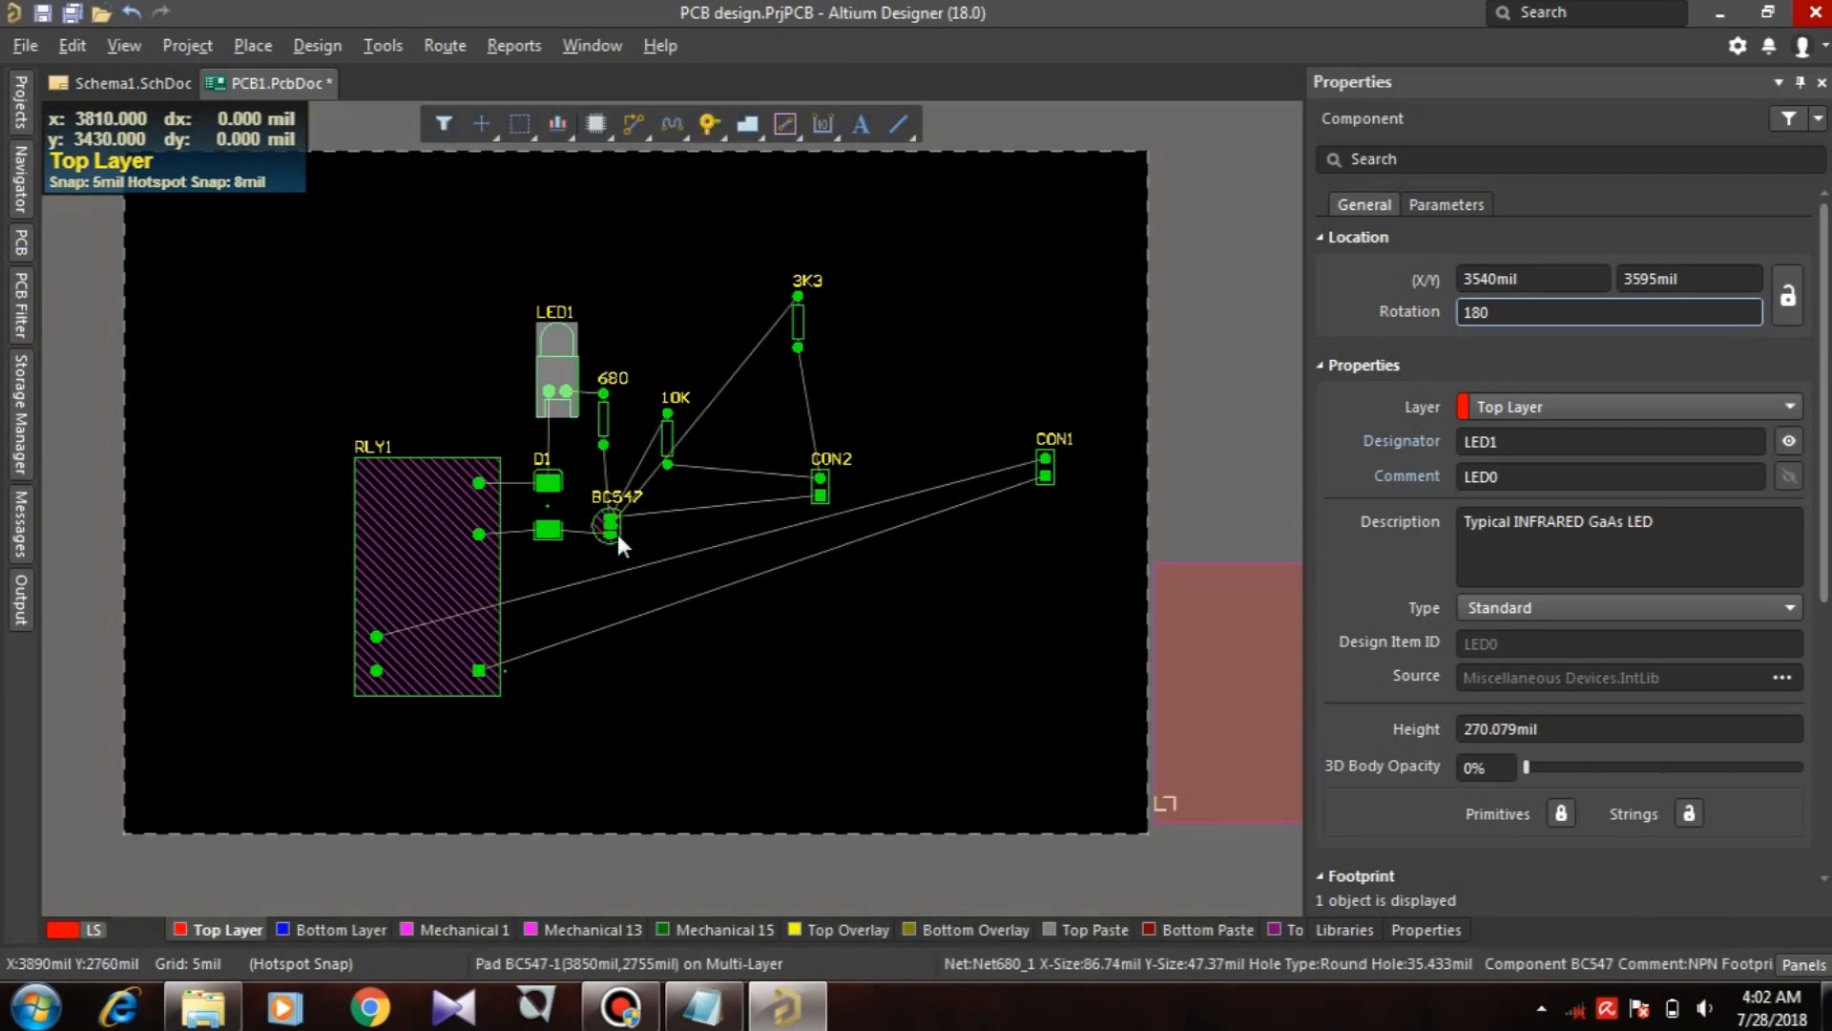
pyautogui.moveTo(549, 530); pyautogui.dragTo(548, 531)
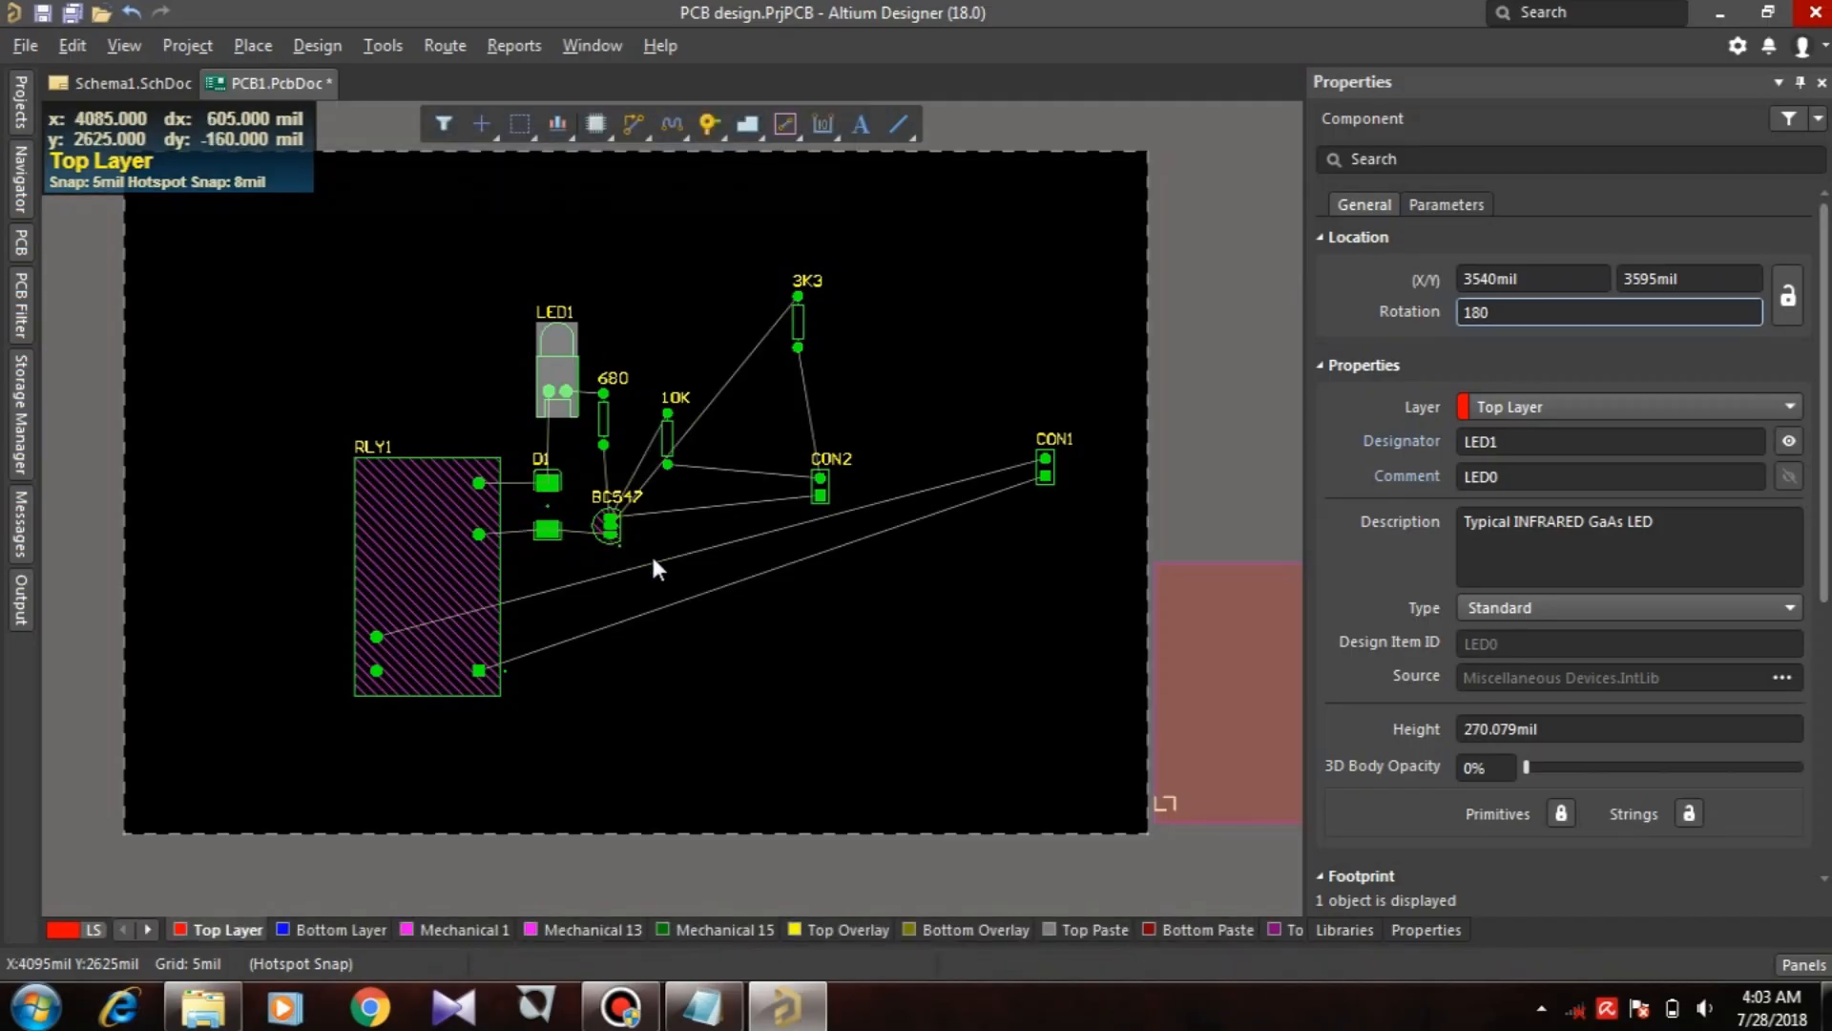
pyautogui.keyDown('ctrl'); pyautogui.scroll(2, 653, 561); pyautogui.keyUp('ctrl')
pyautogui.moveTo(581, 502); pyautogui.dragTo(581, 495)
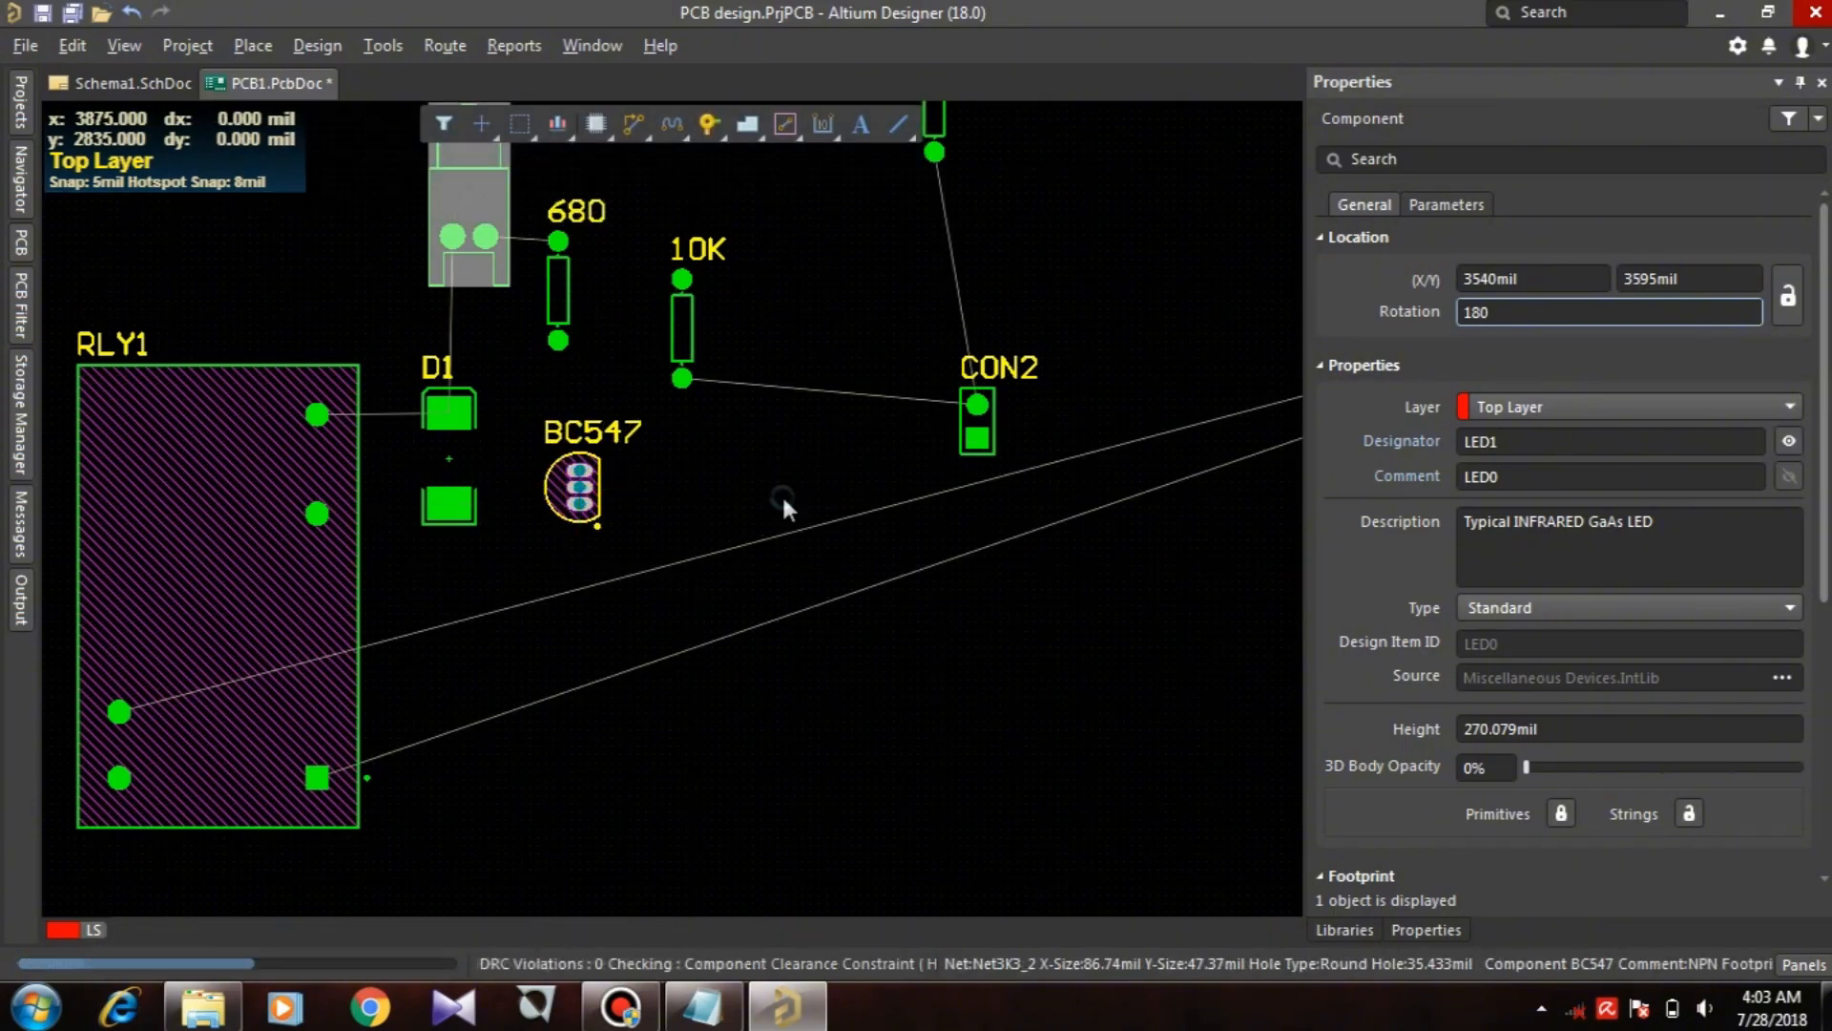
pyautogui.click(563, 308)
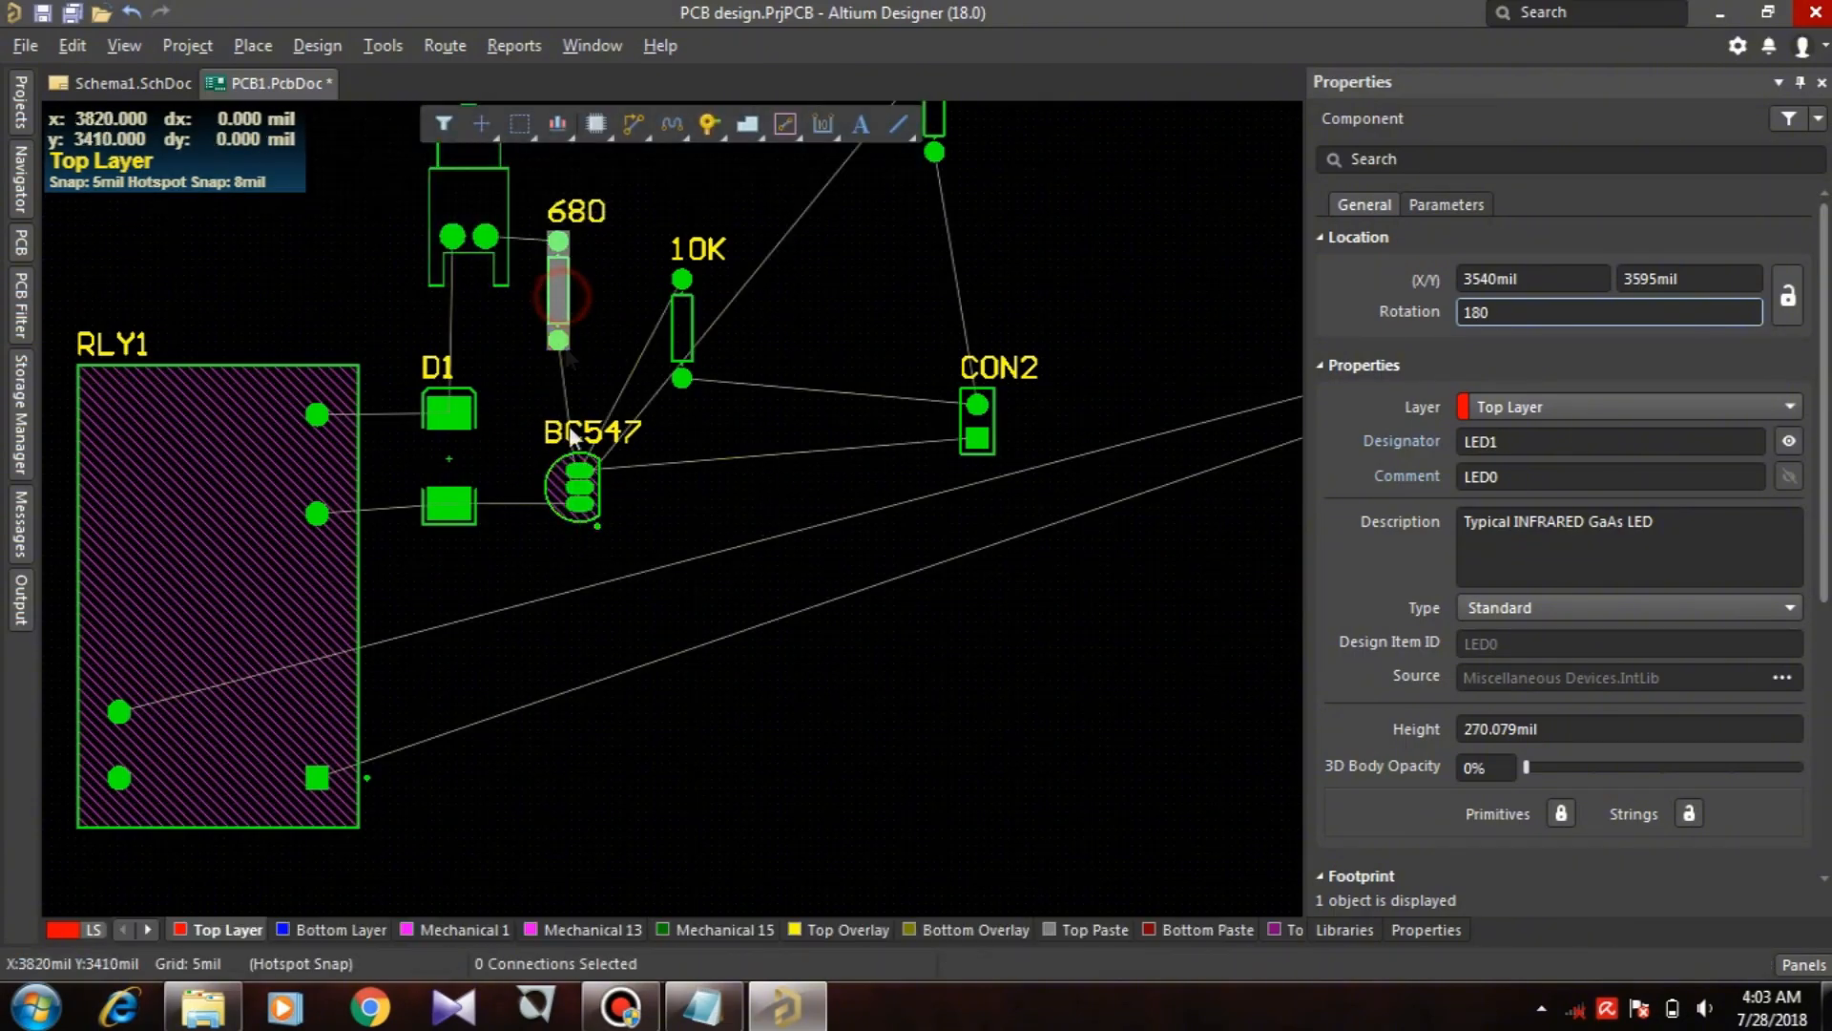
pyautogui.click(579, 471)
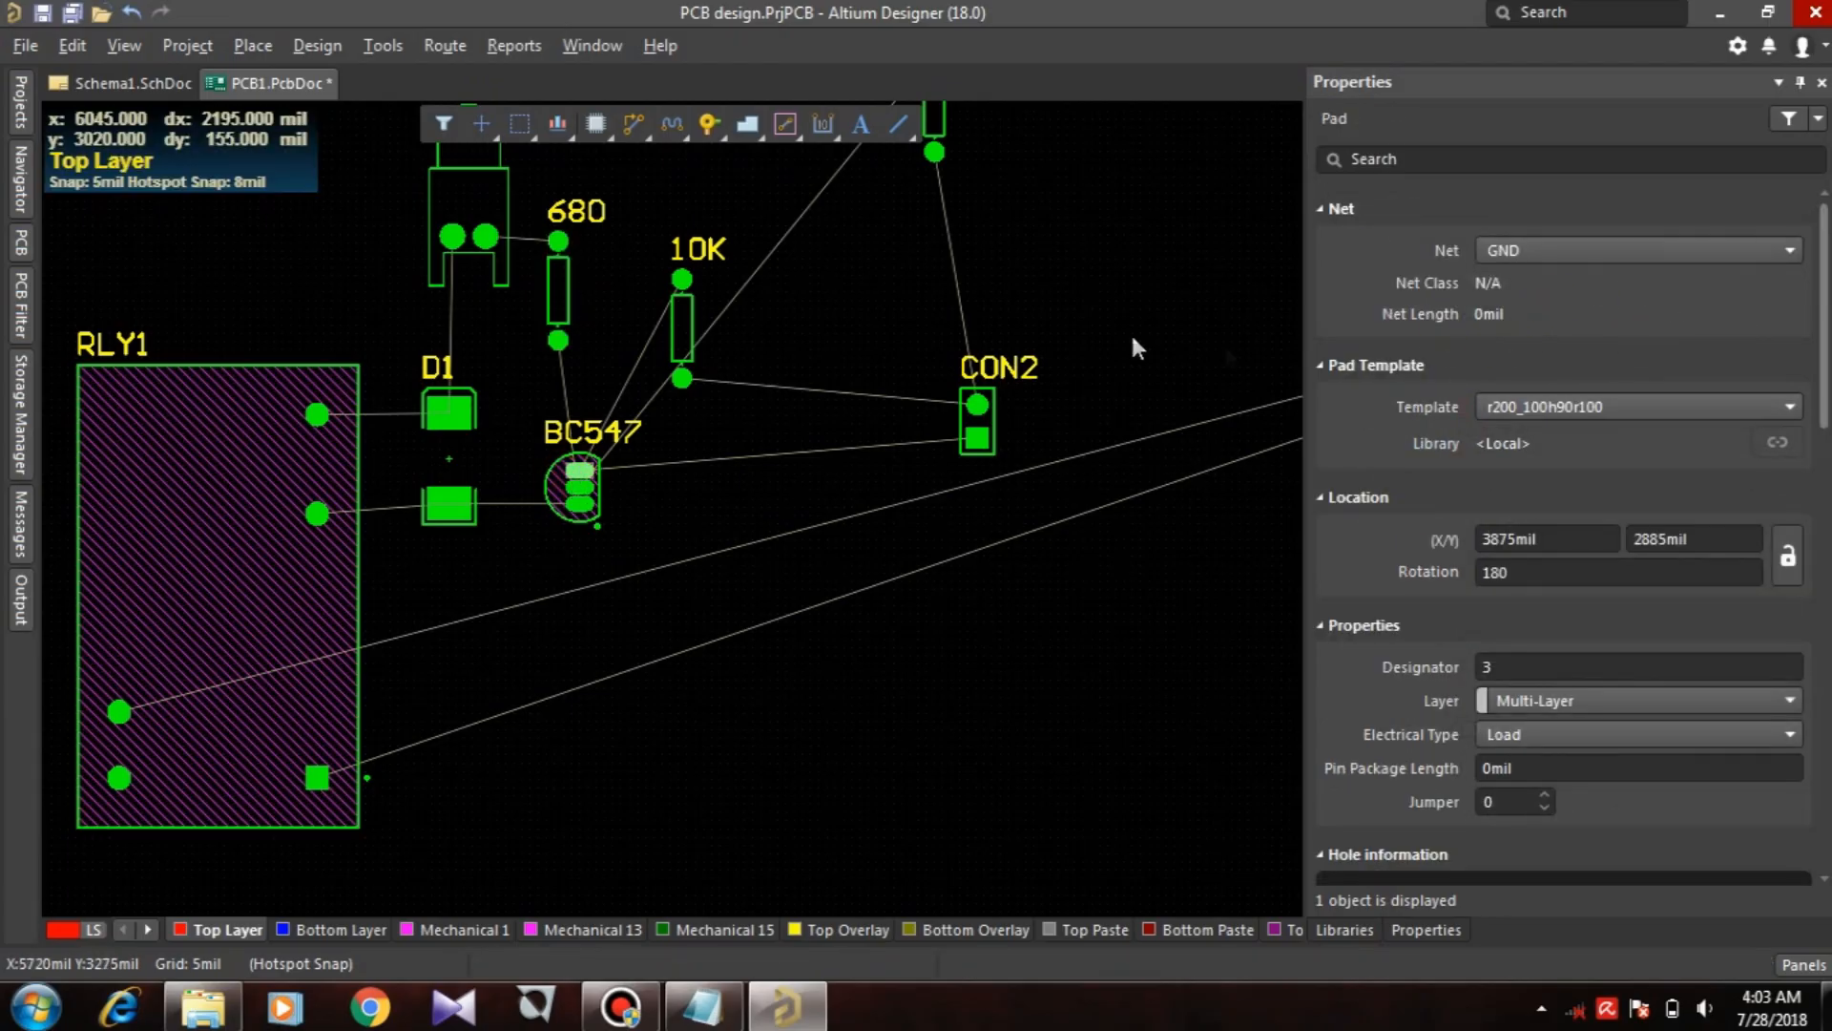
pyautogui.click(1535, 571)
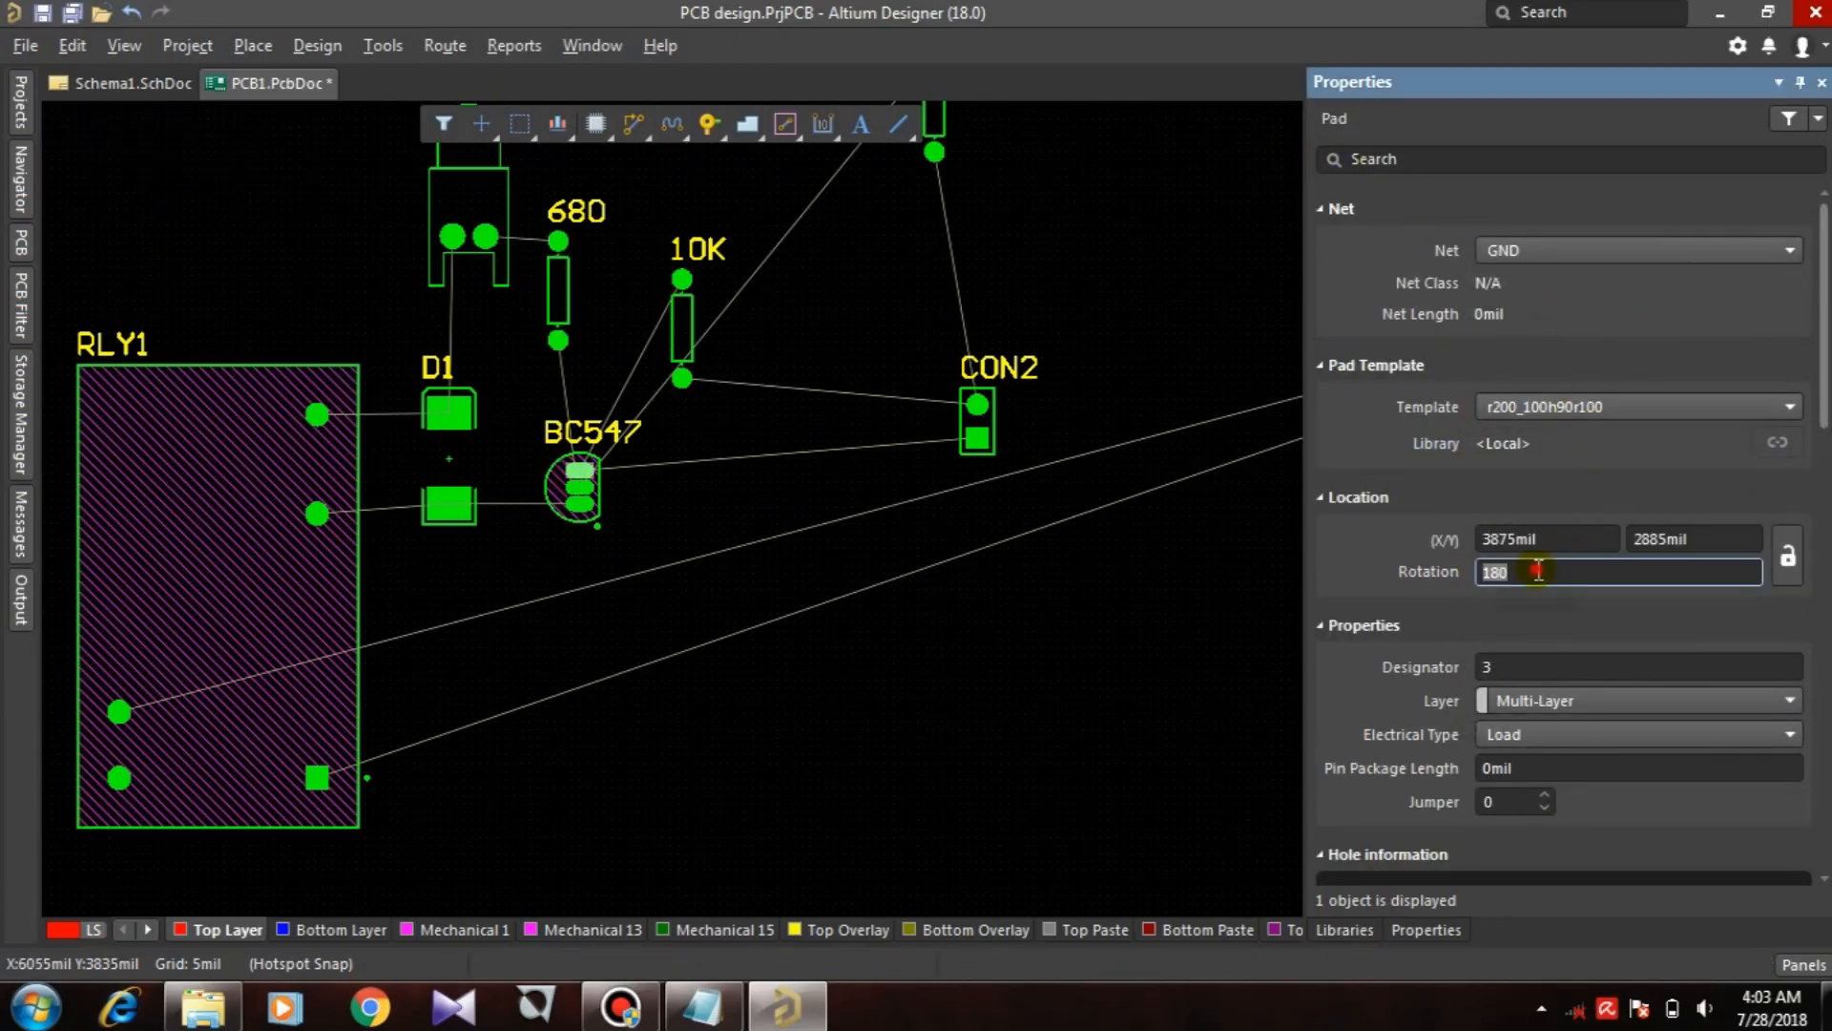
pyautogui.write('90')
pyautogui.press('Return')
pyautogui.write('1')
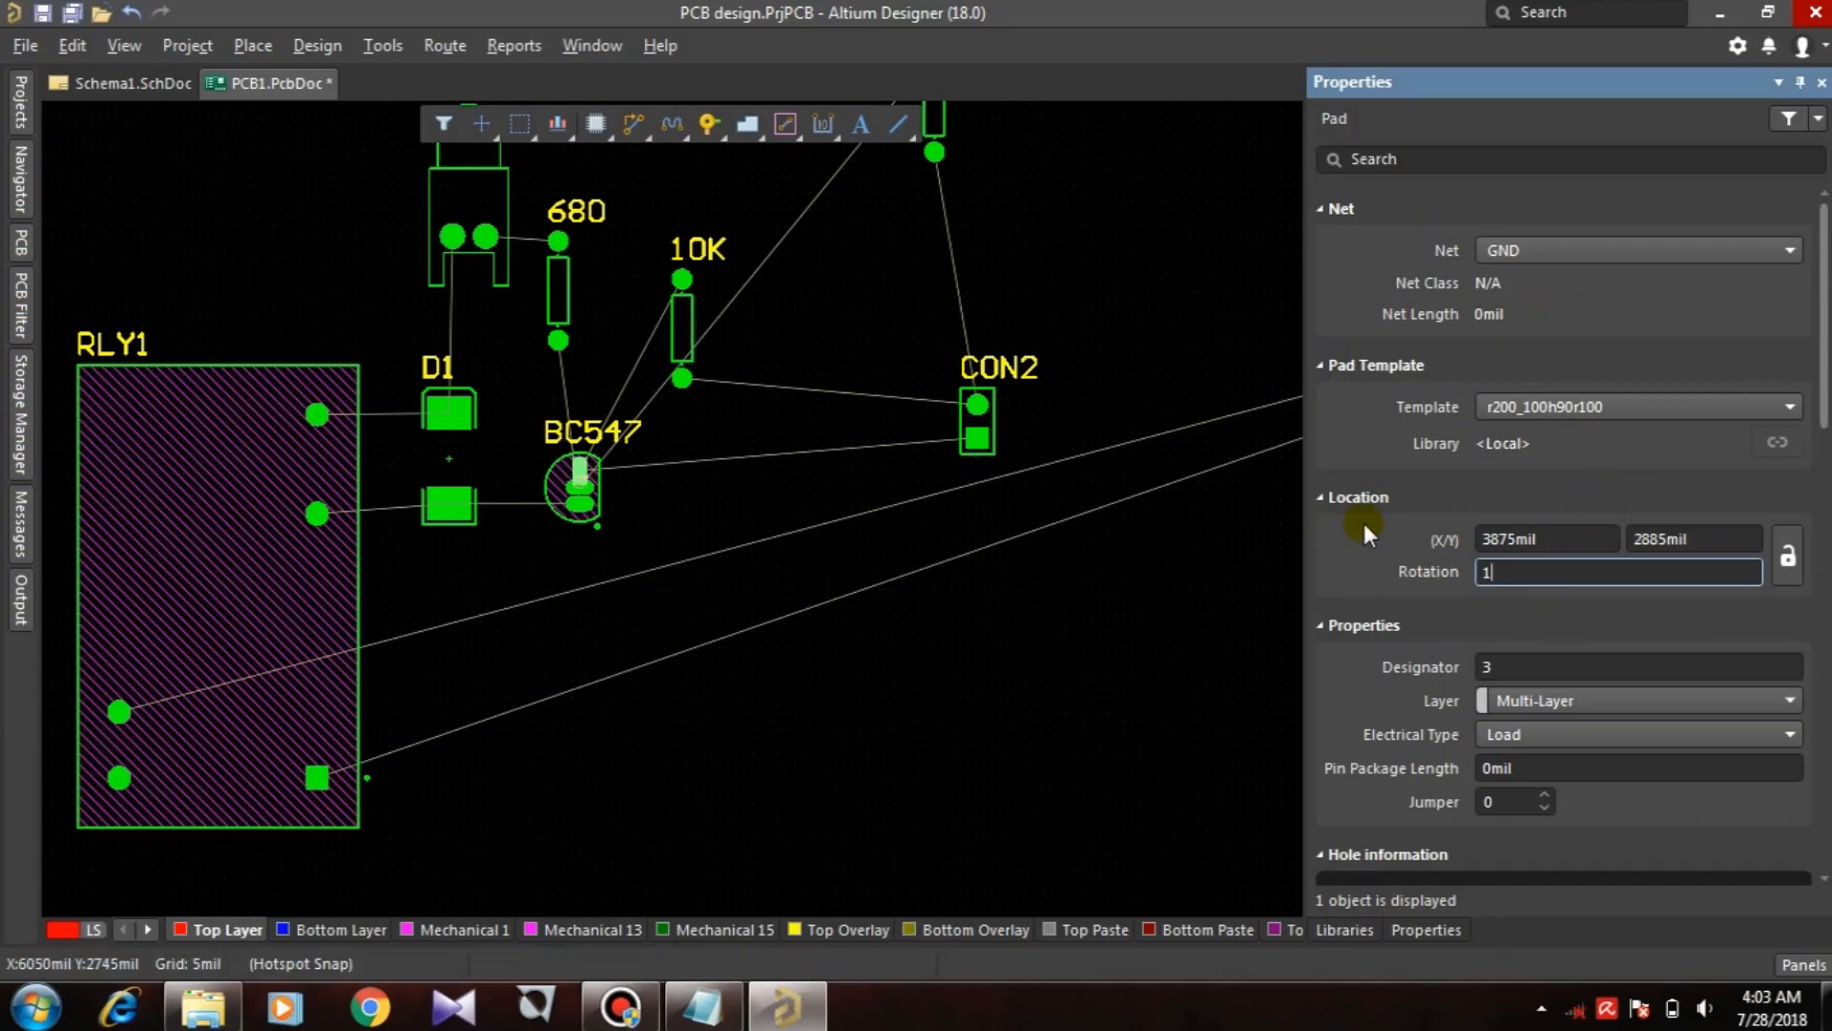
pyautogui.write('80')
# Step: Set the BC547 transistor's rotation to 270 and clear the selection
pyautogui.click(571, 489)
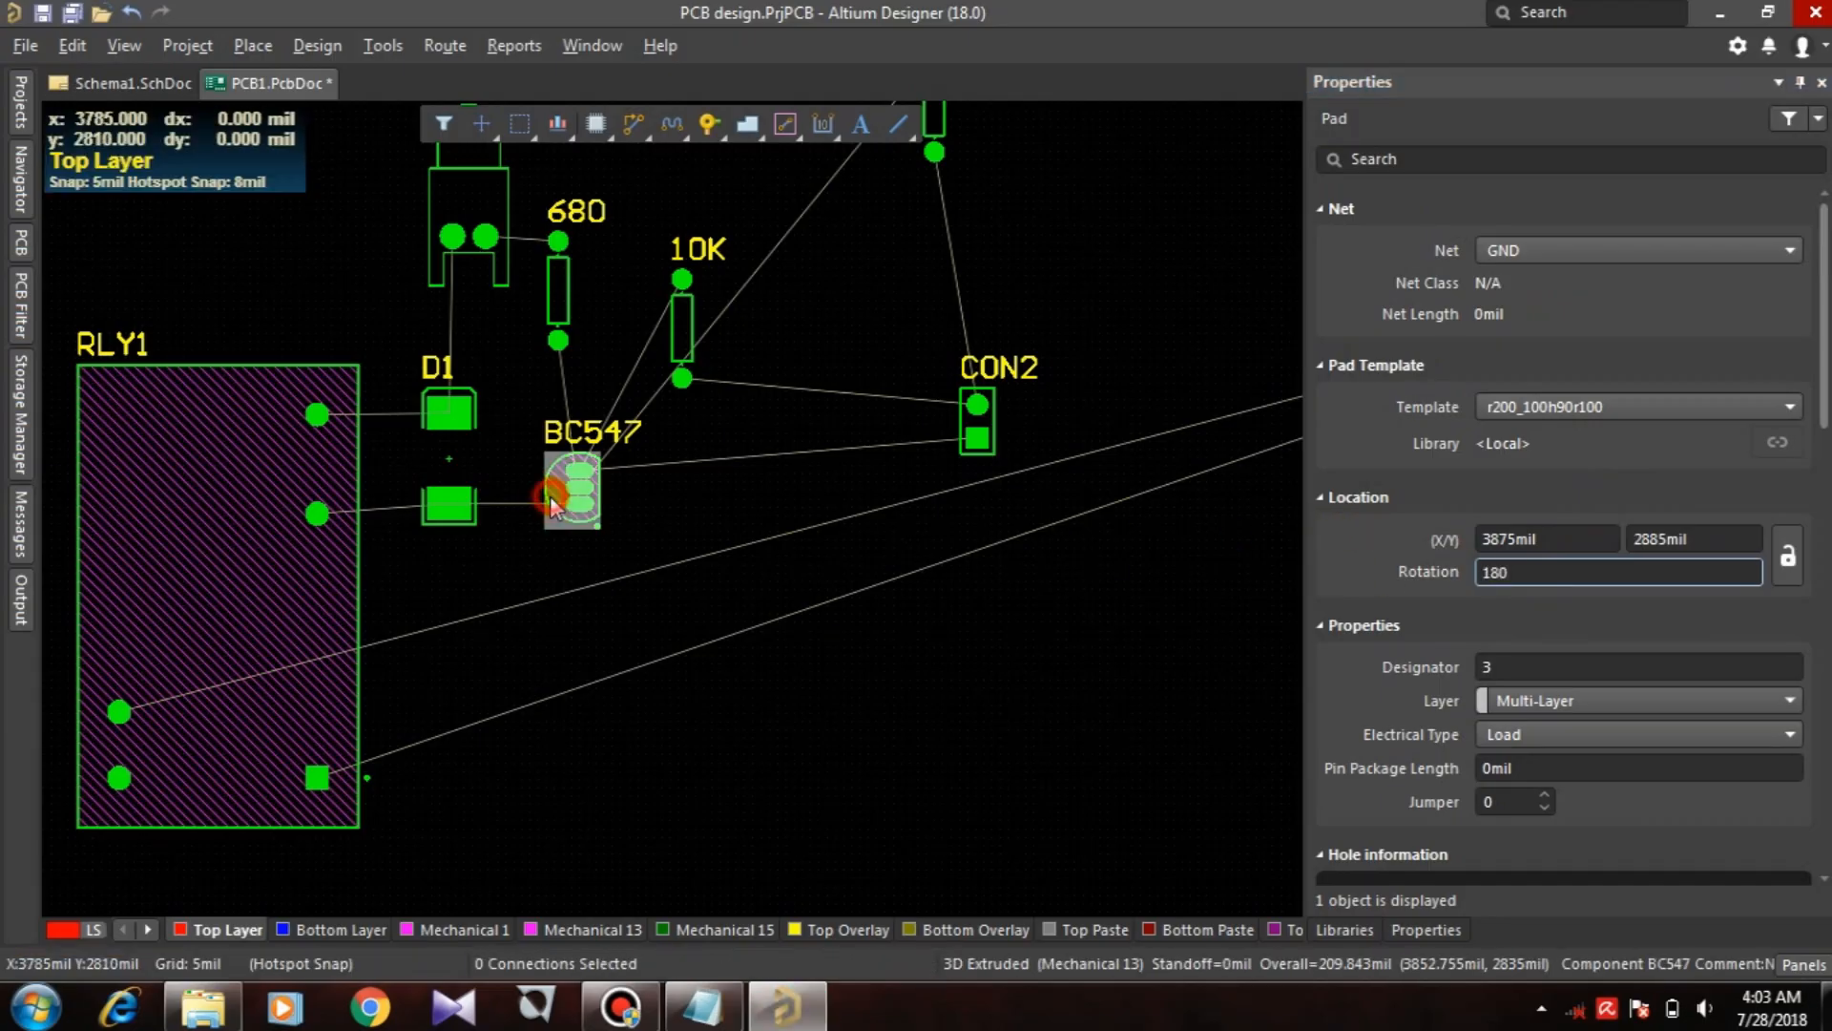
pyautogui.click(1524, 313)
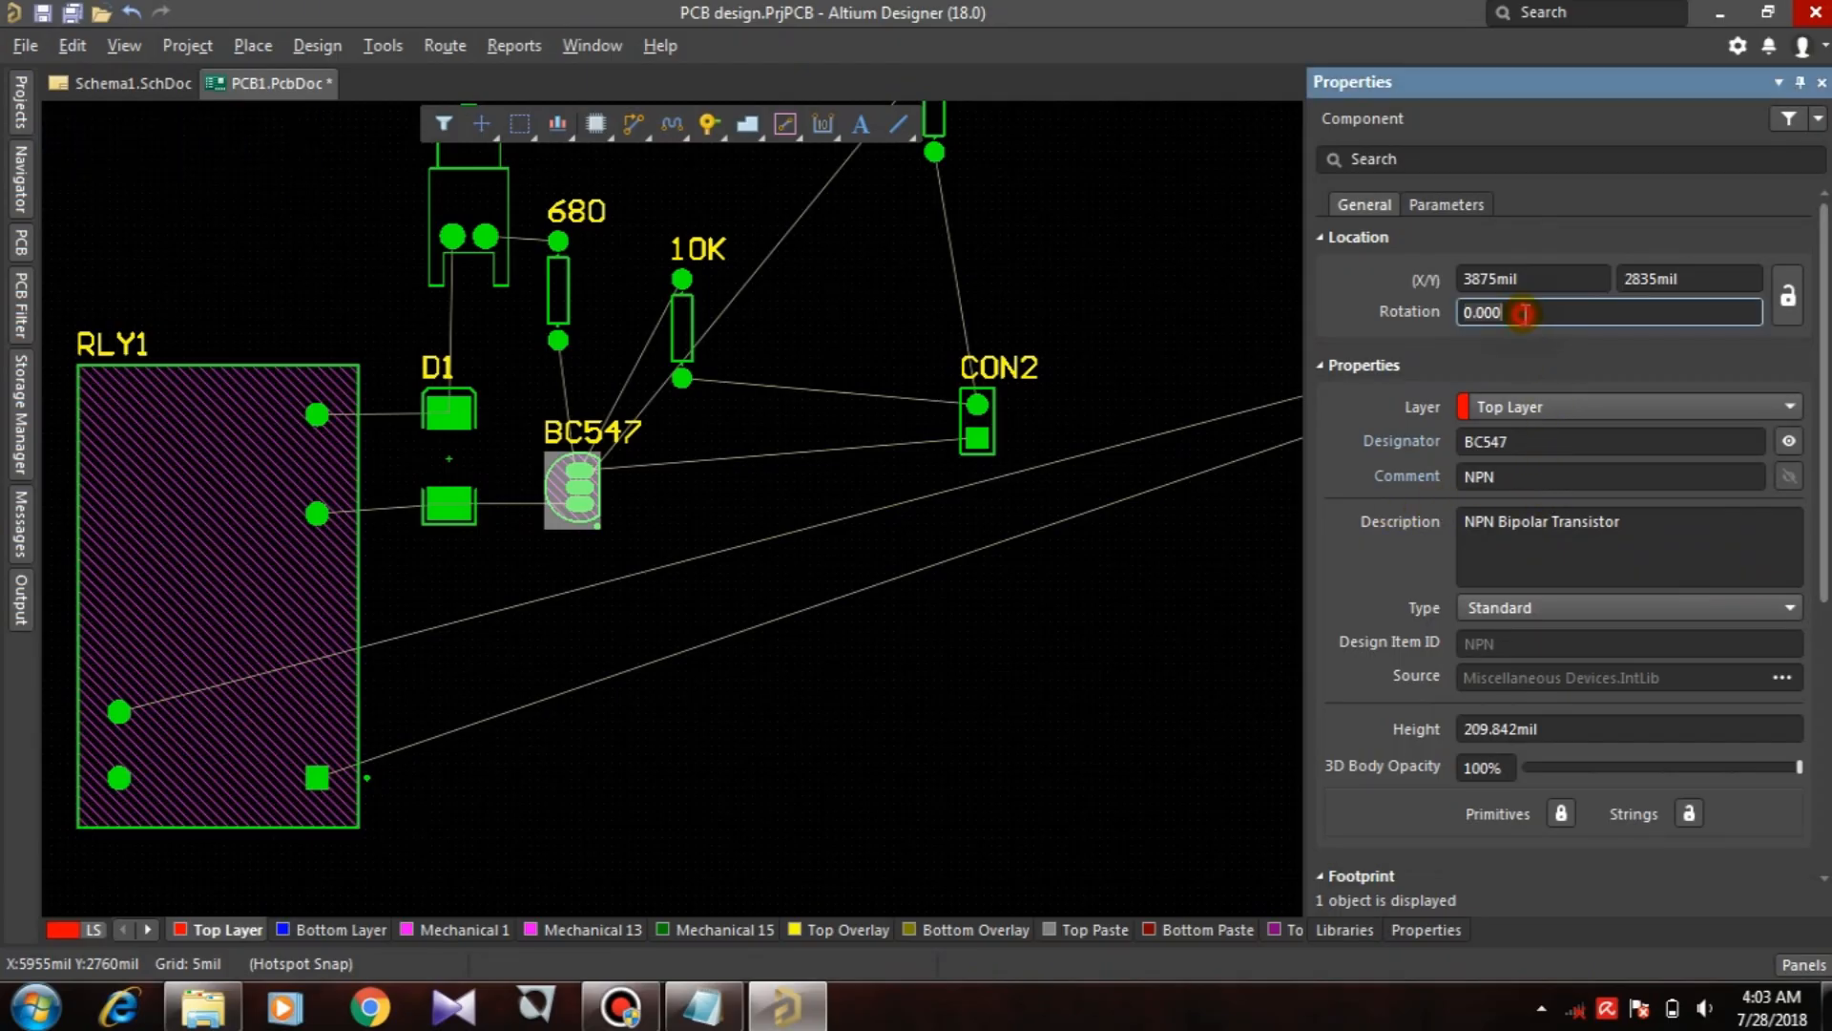
pyautogui.write('90')
pyautogui.press('Return')
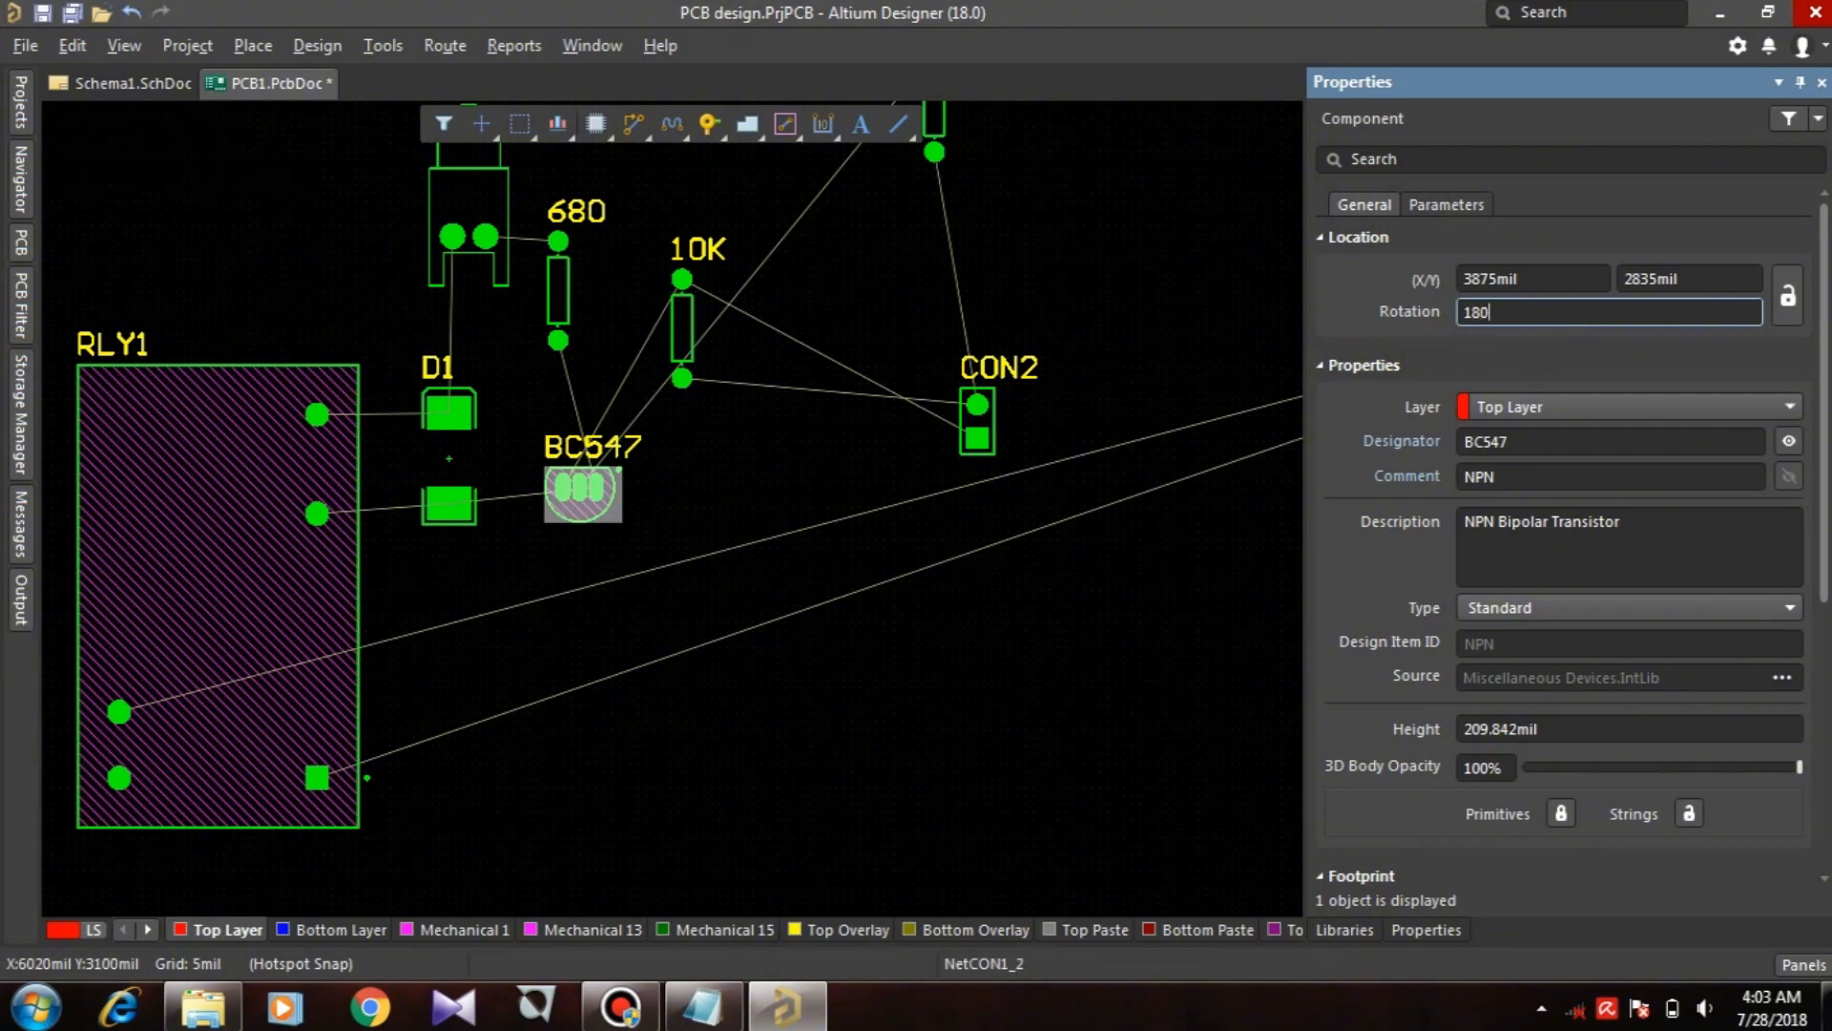
pyautogui.press('Return')
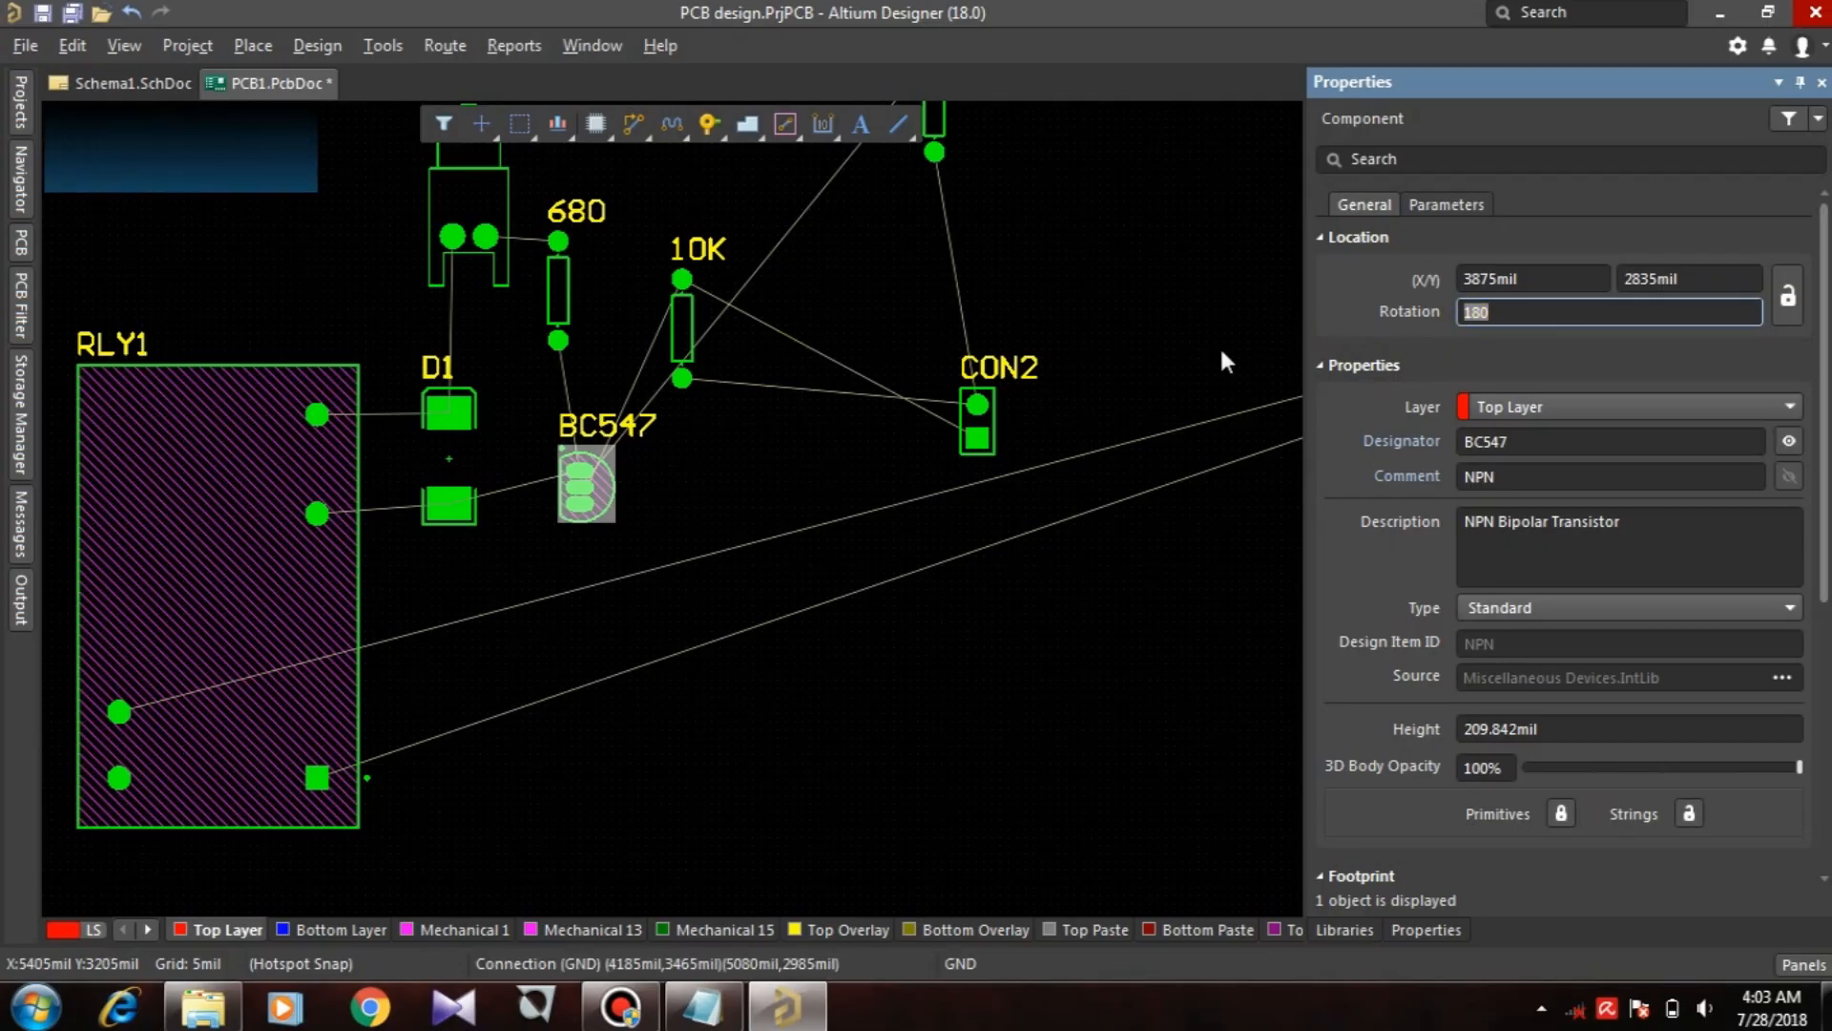
pyautogui.write('270')
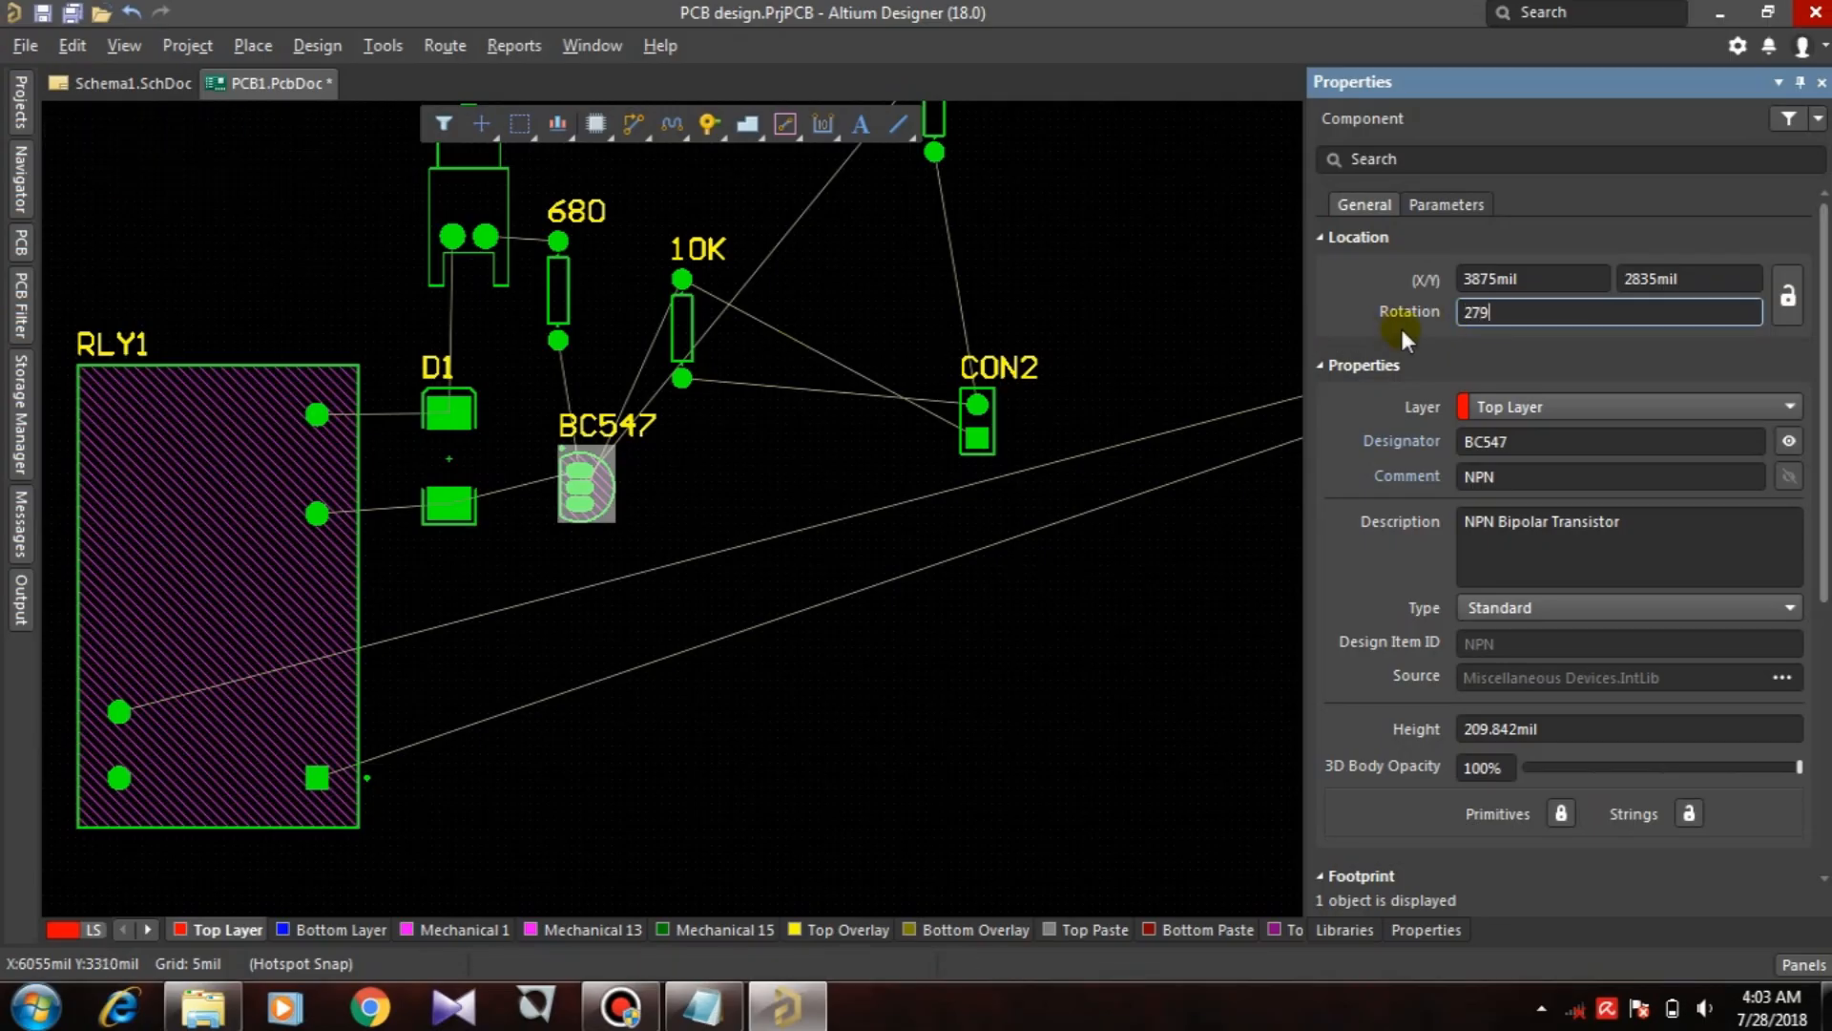
pyautogui.press('Return')
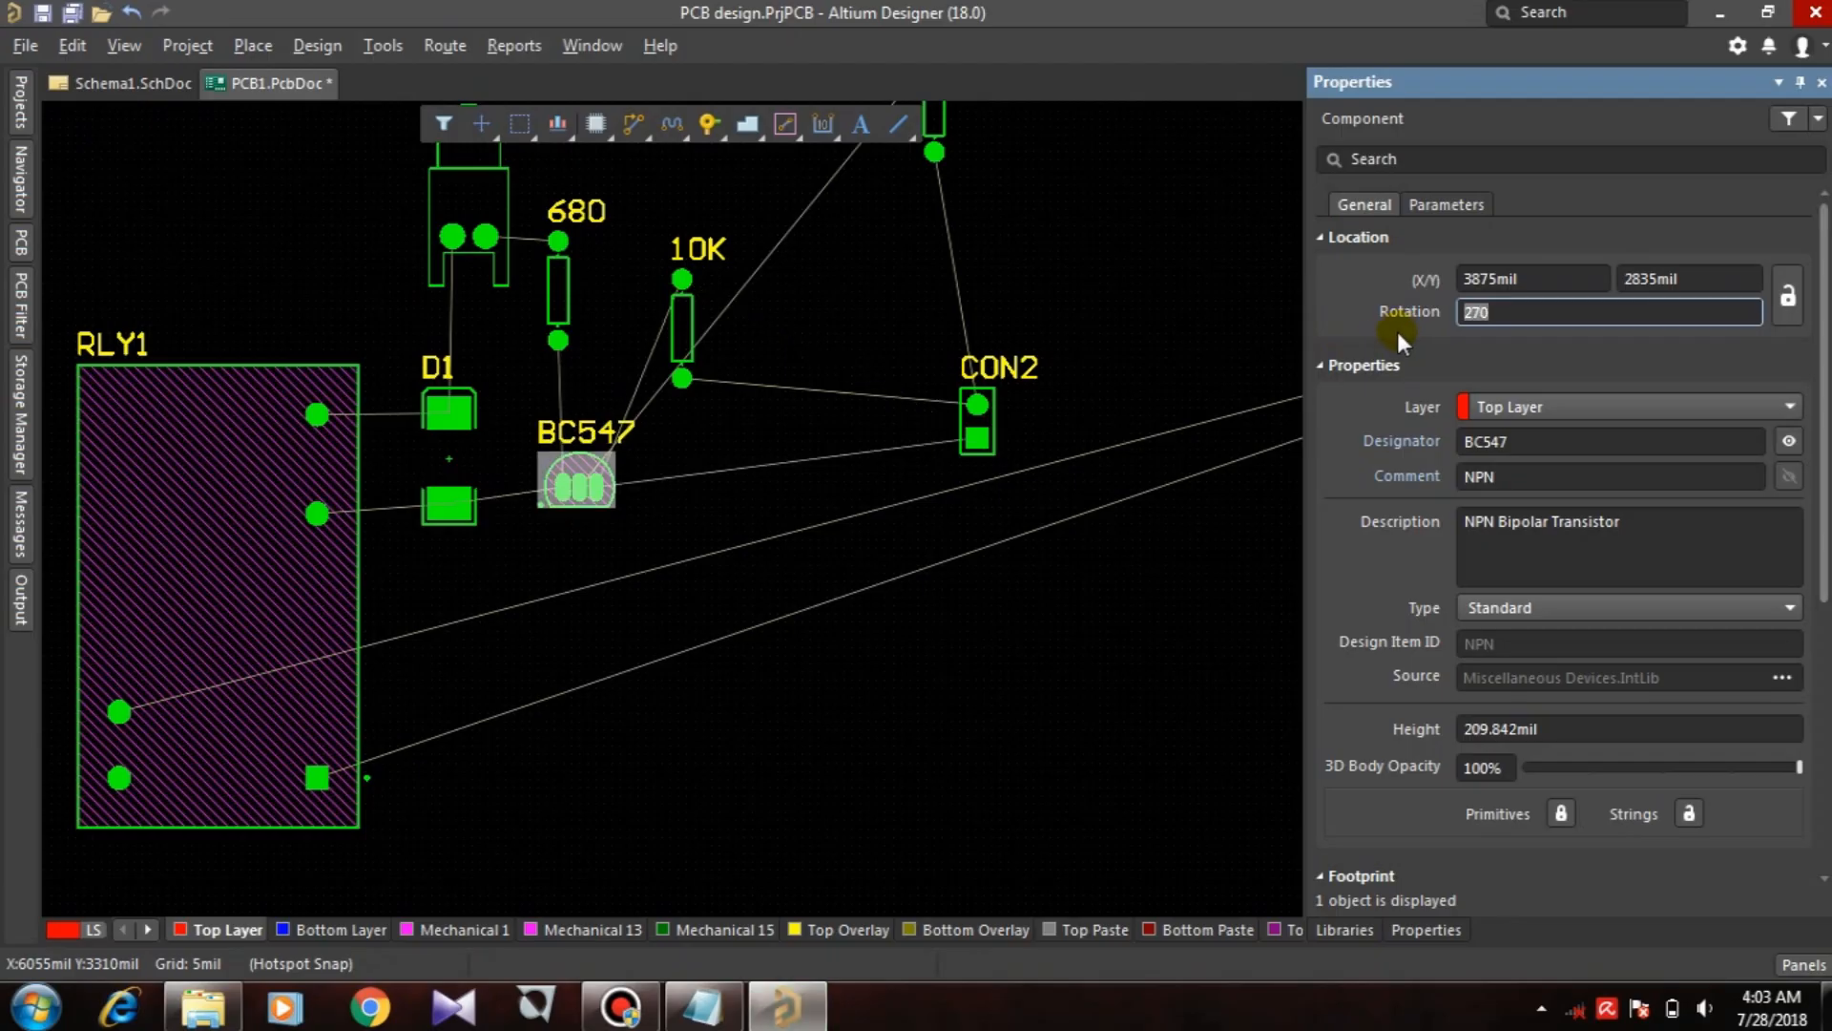
pyautogui.click(1059, 464)
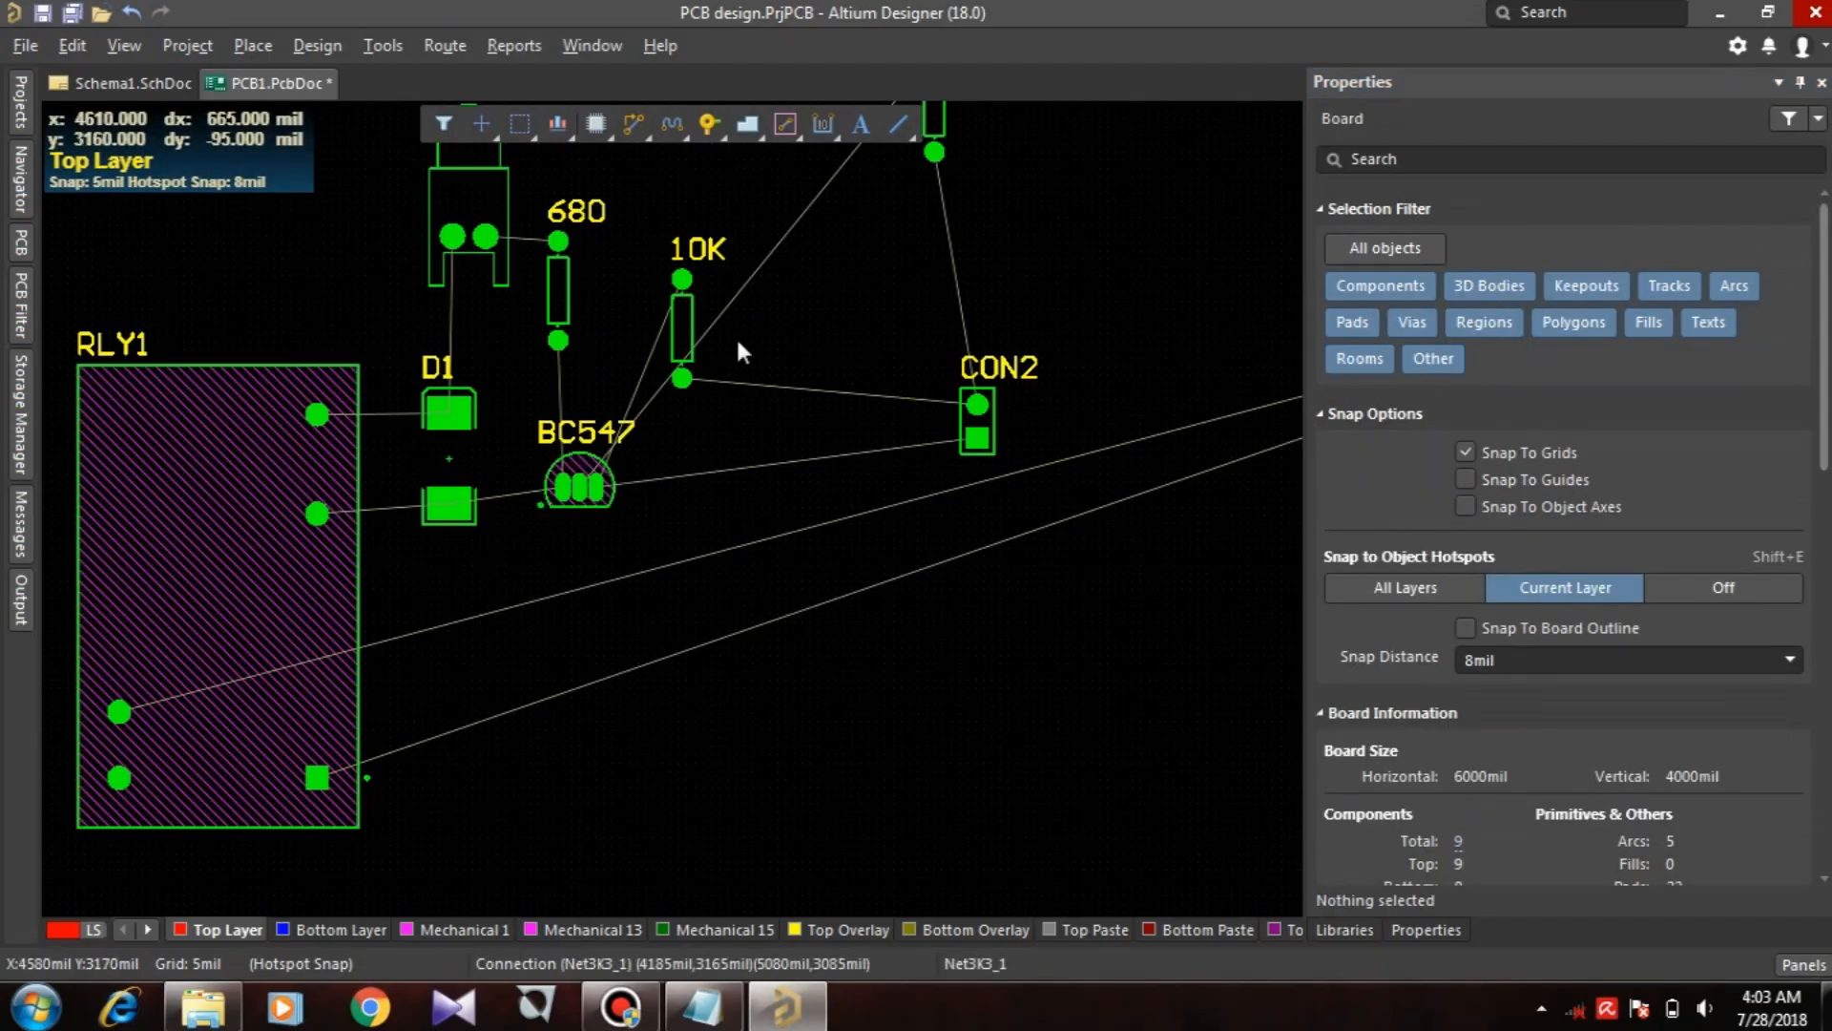
# Step: Move 10K to the lower right of BC547, and place 3K3 right of 680 with its rotation set to 180
pyautogui.moveTo(680, 328); pyautogui.dragTo(792, 557)
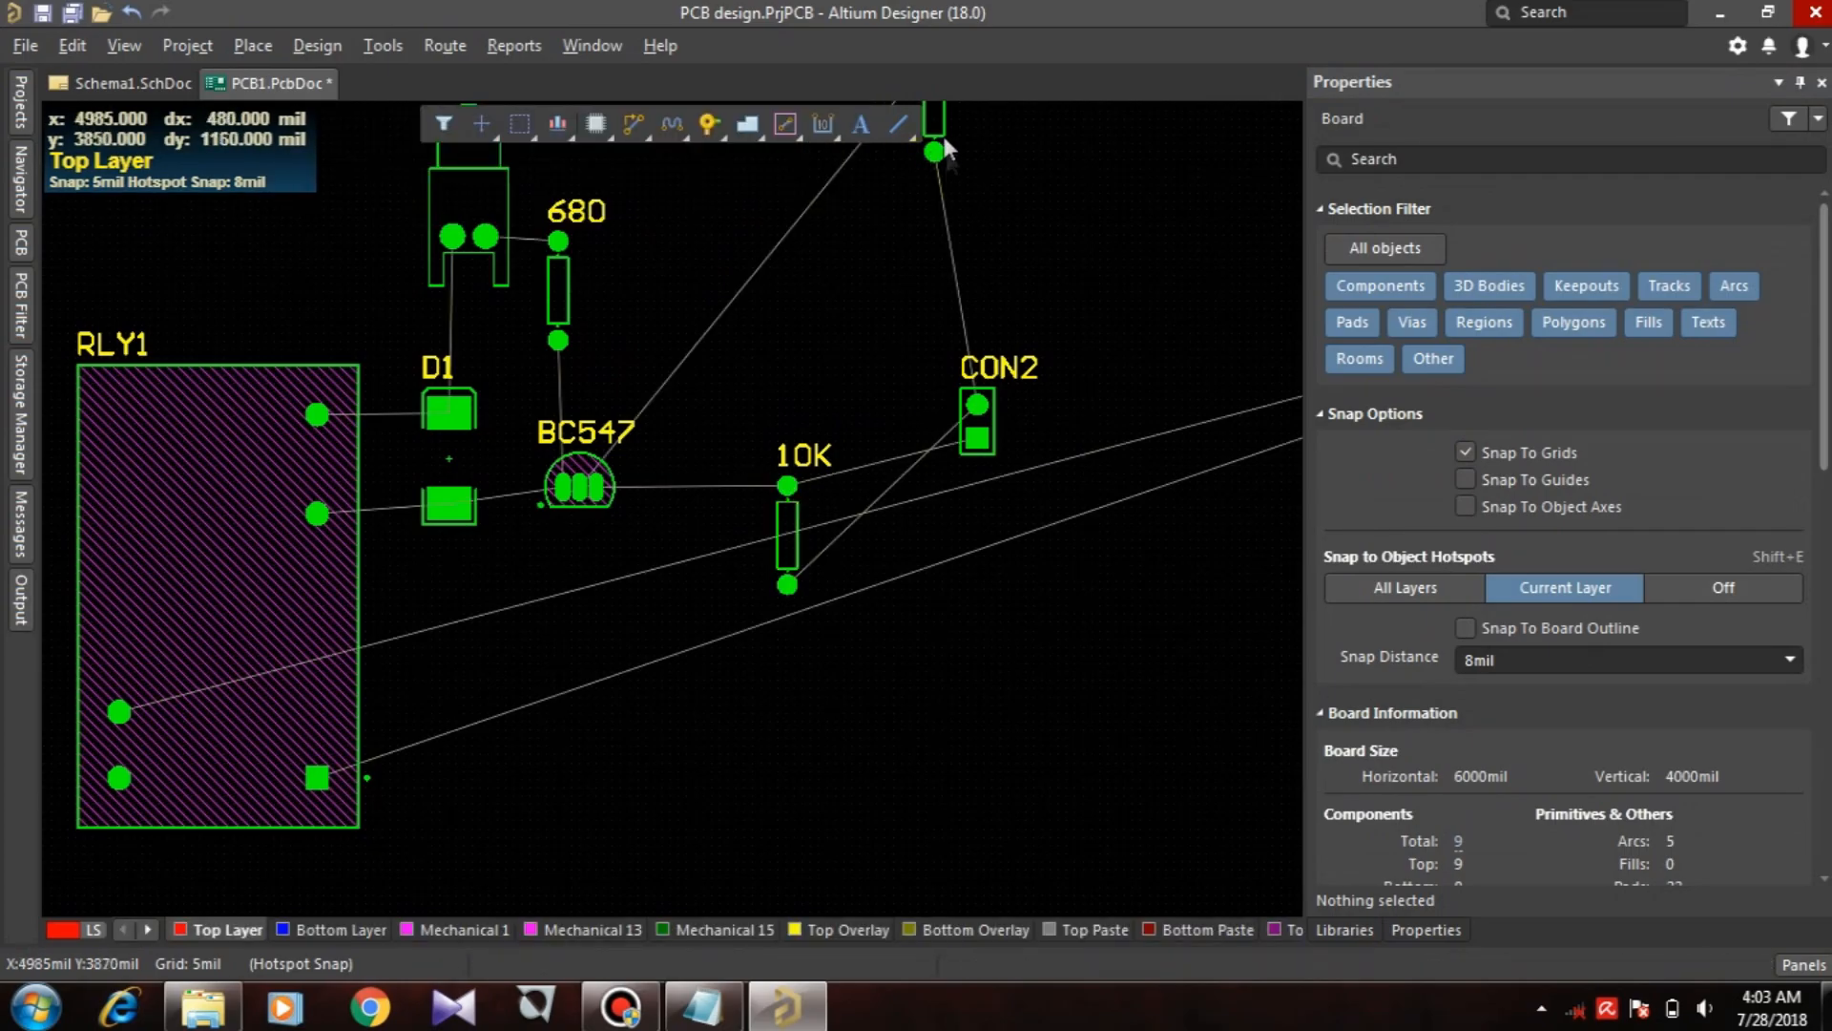
pyautogui.moveTo(934, 153); pyautogui.dragTo(699, 379)
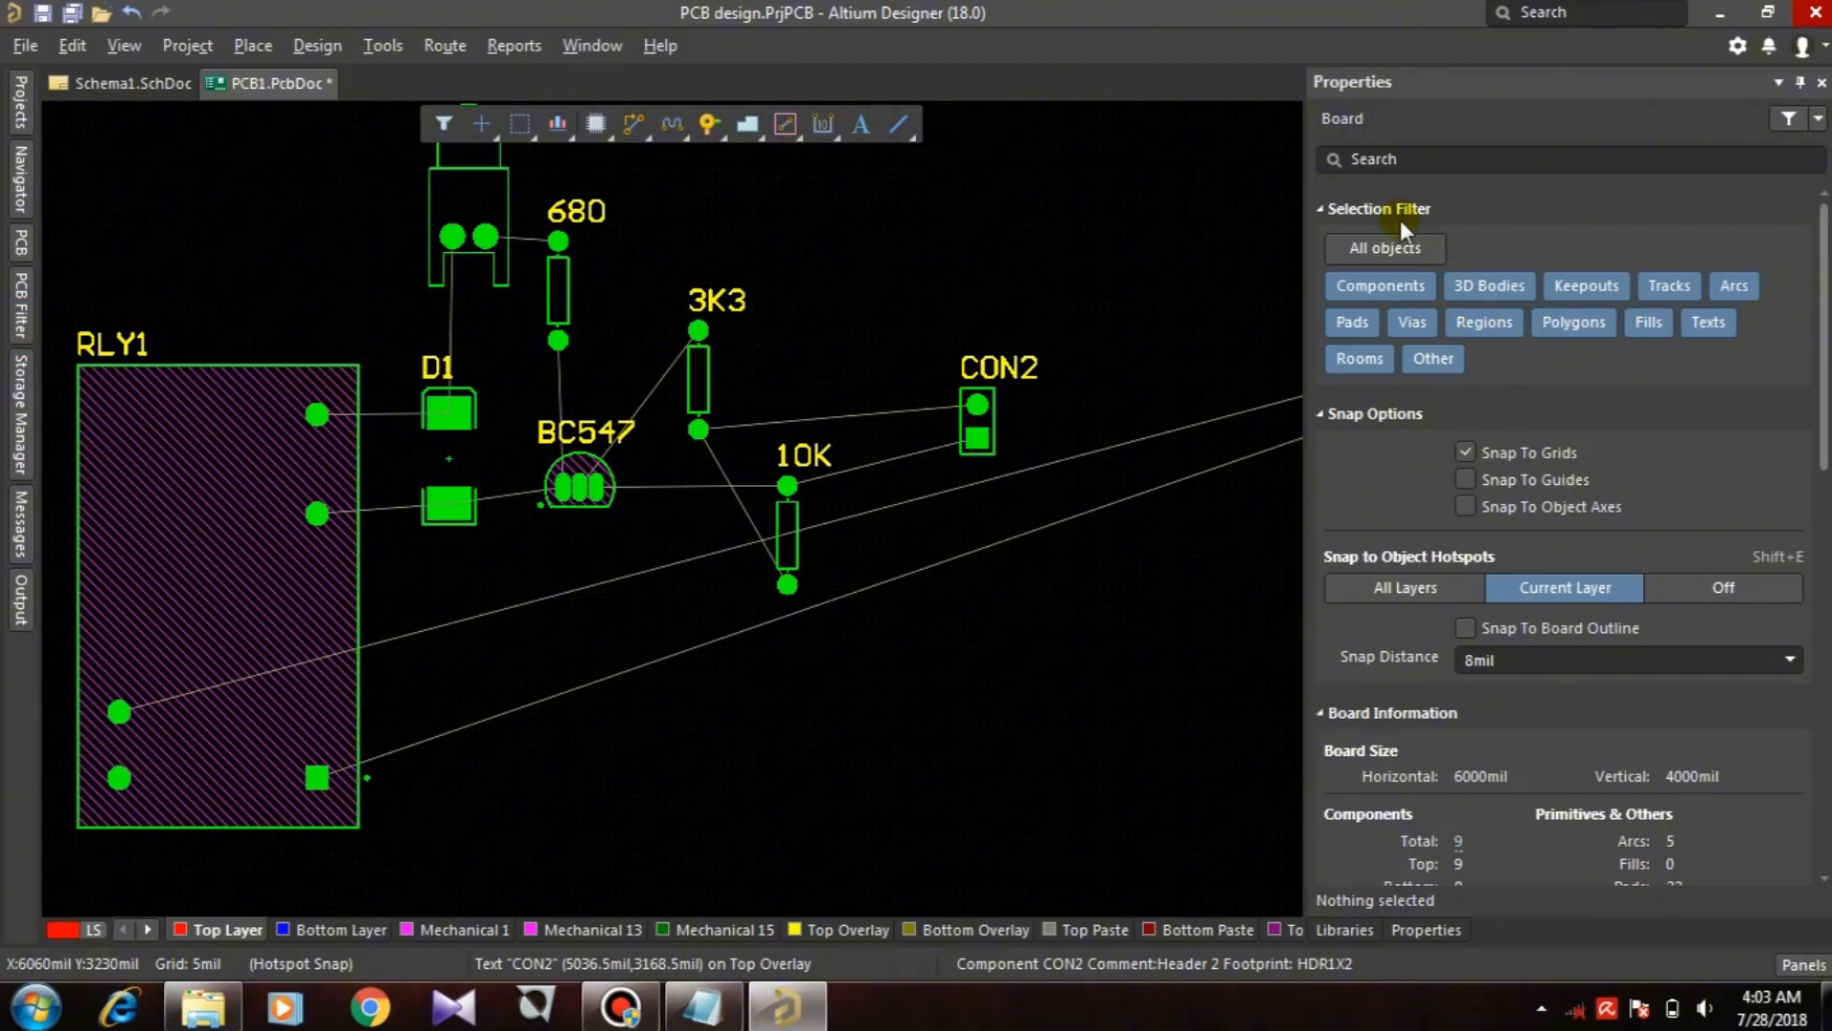
pyautogui.click(704, 382)
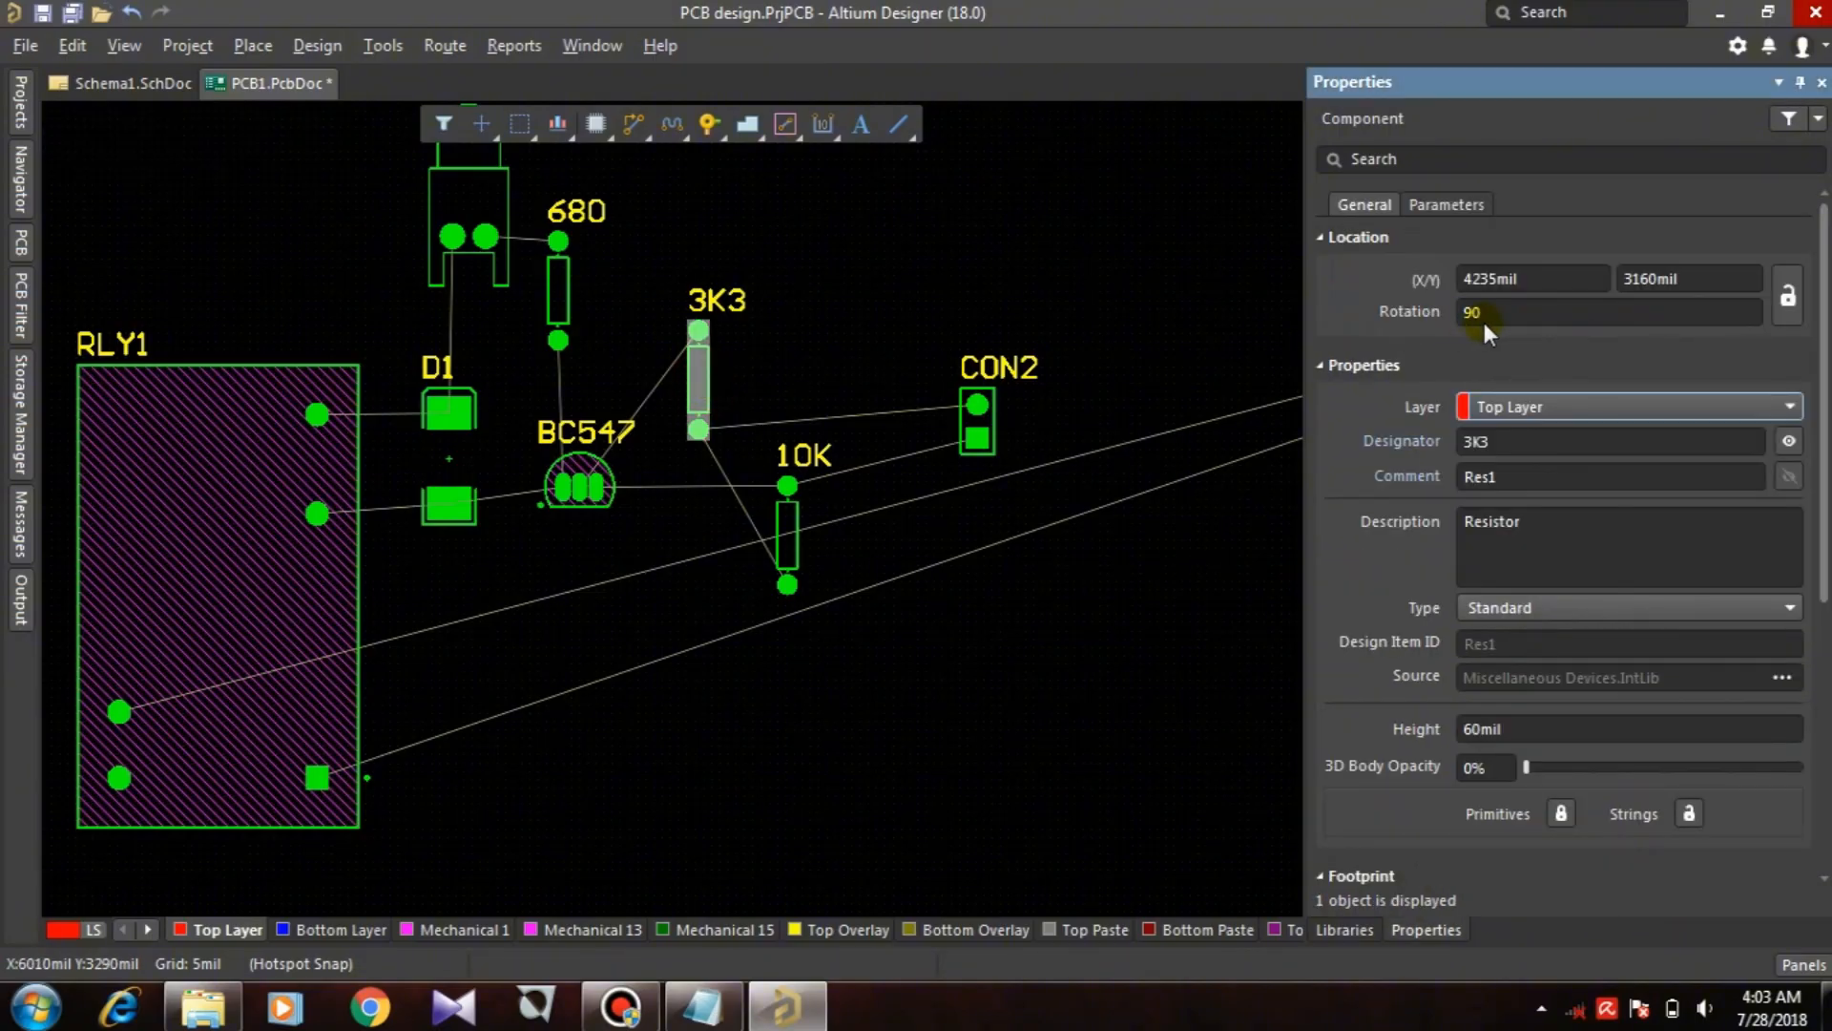
pyautogui.doubleClick(1517, 312)
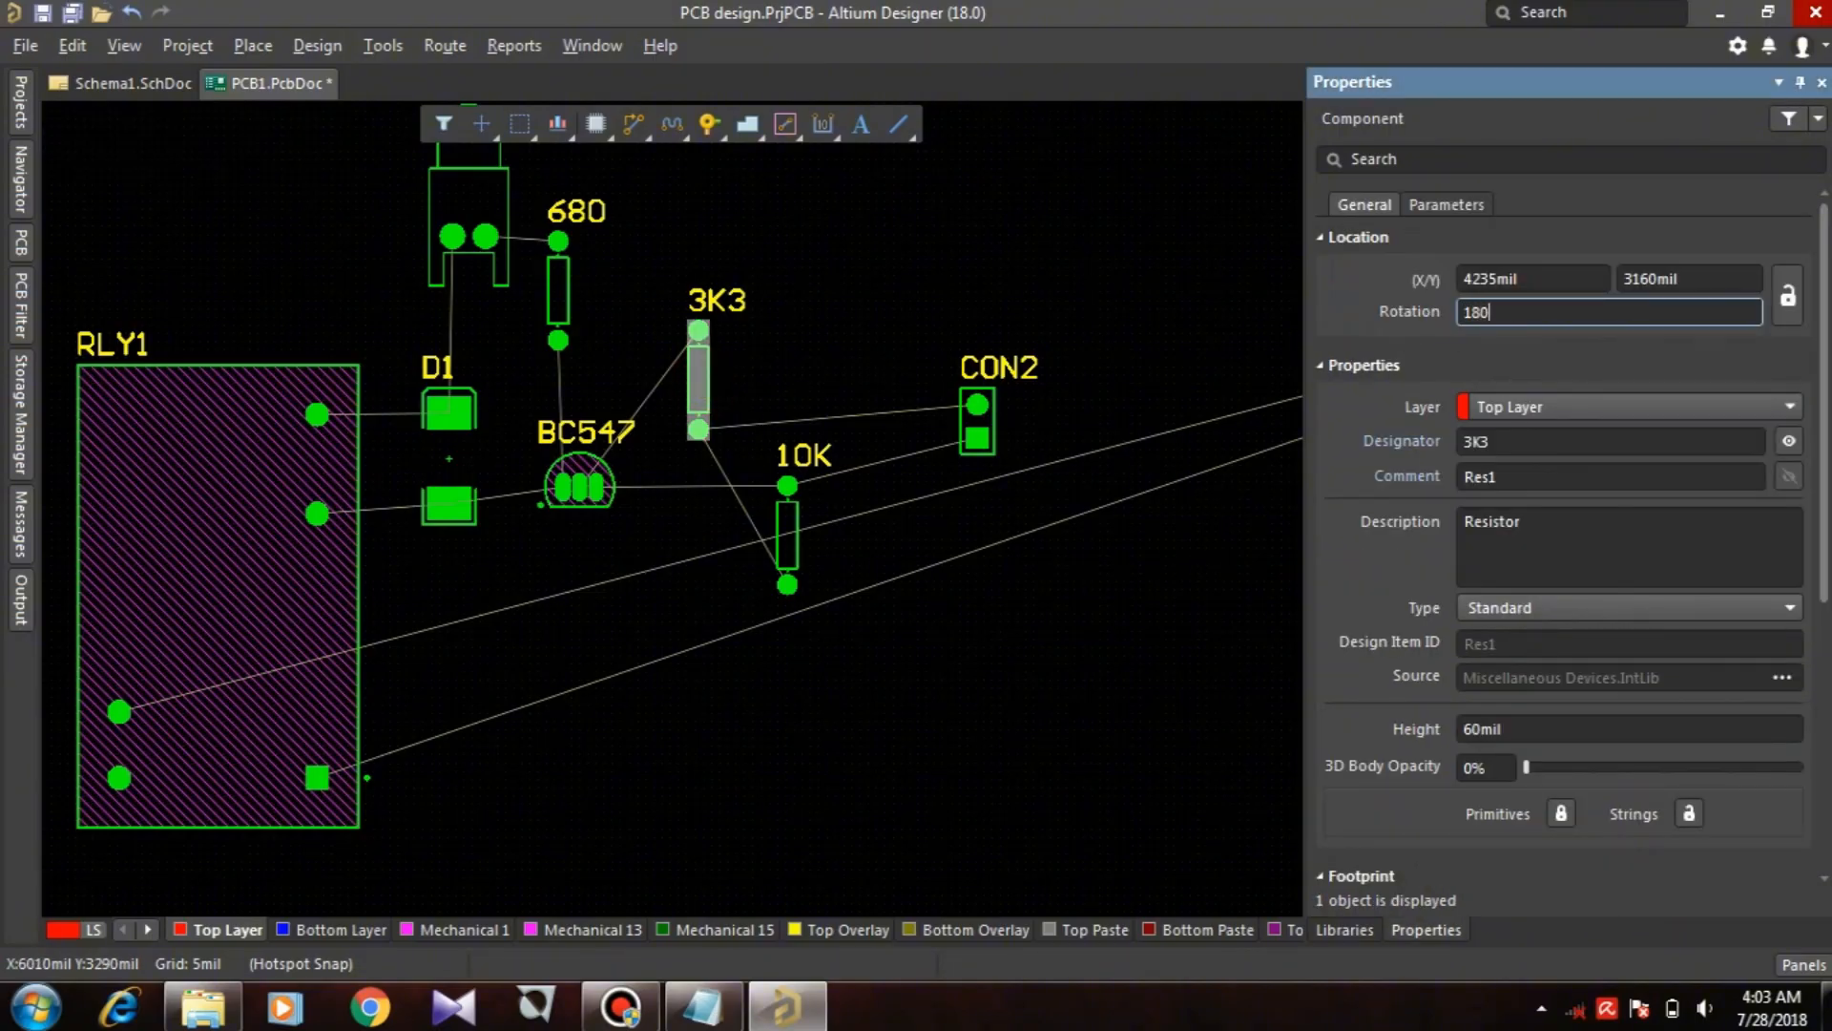
pyautogui.press('Return')
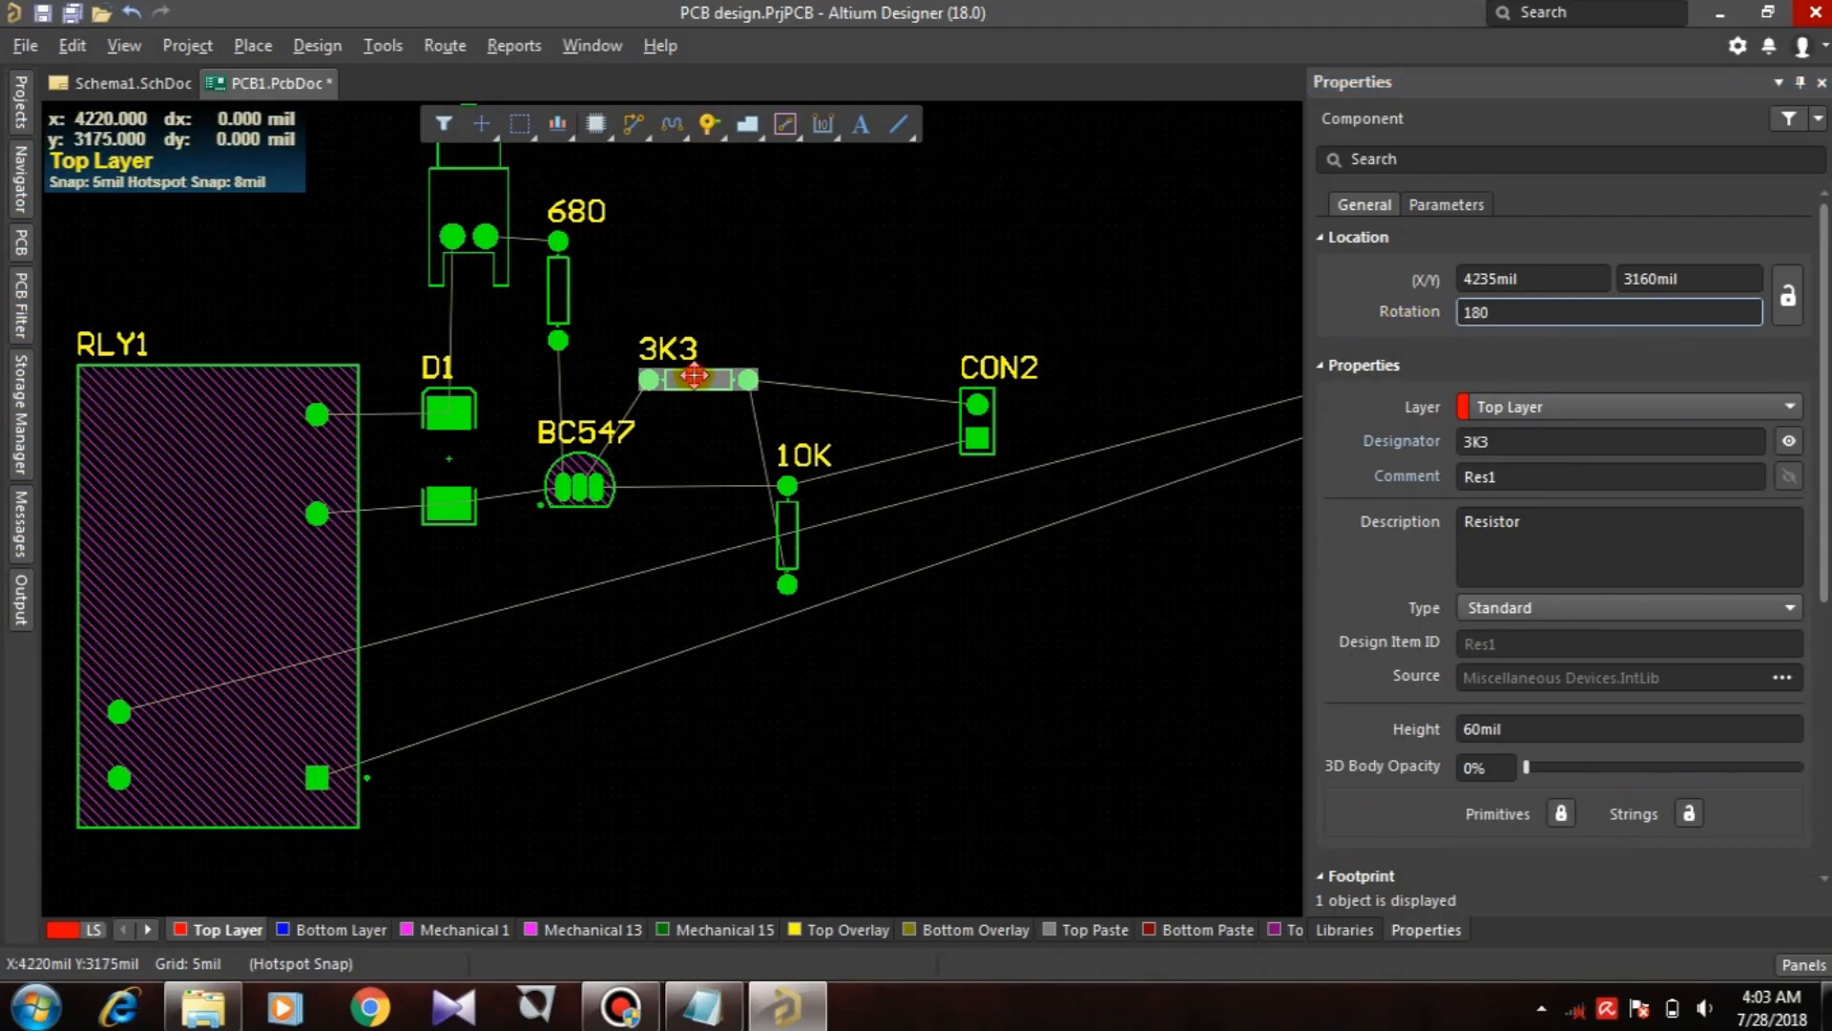
pyautogui.moveTo(694, 376); pyautogui.dragTo(663, 238)
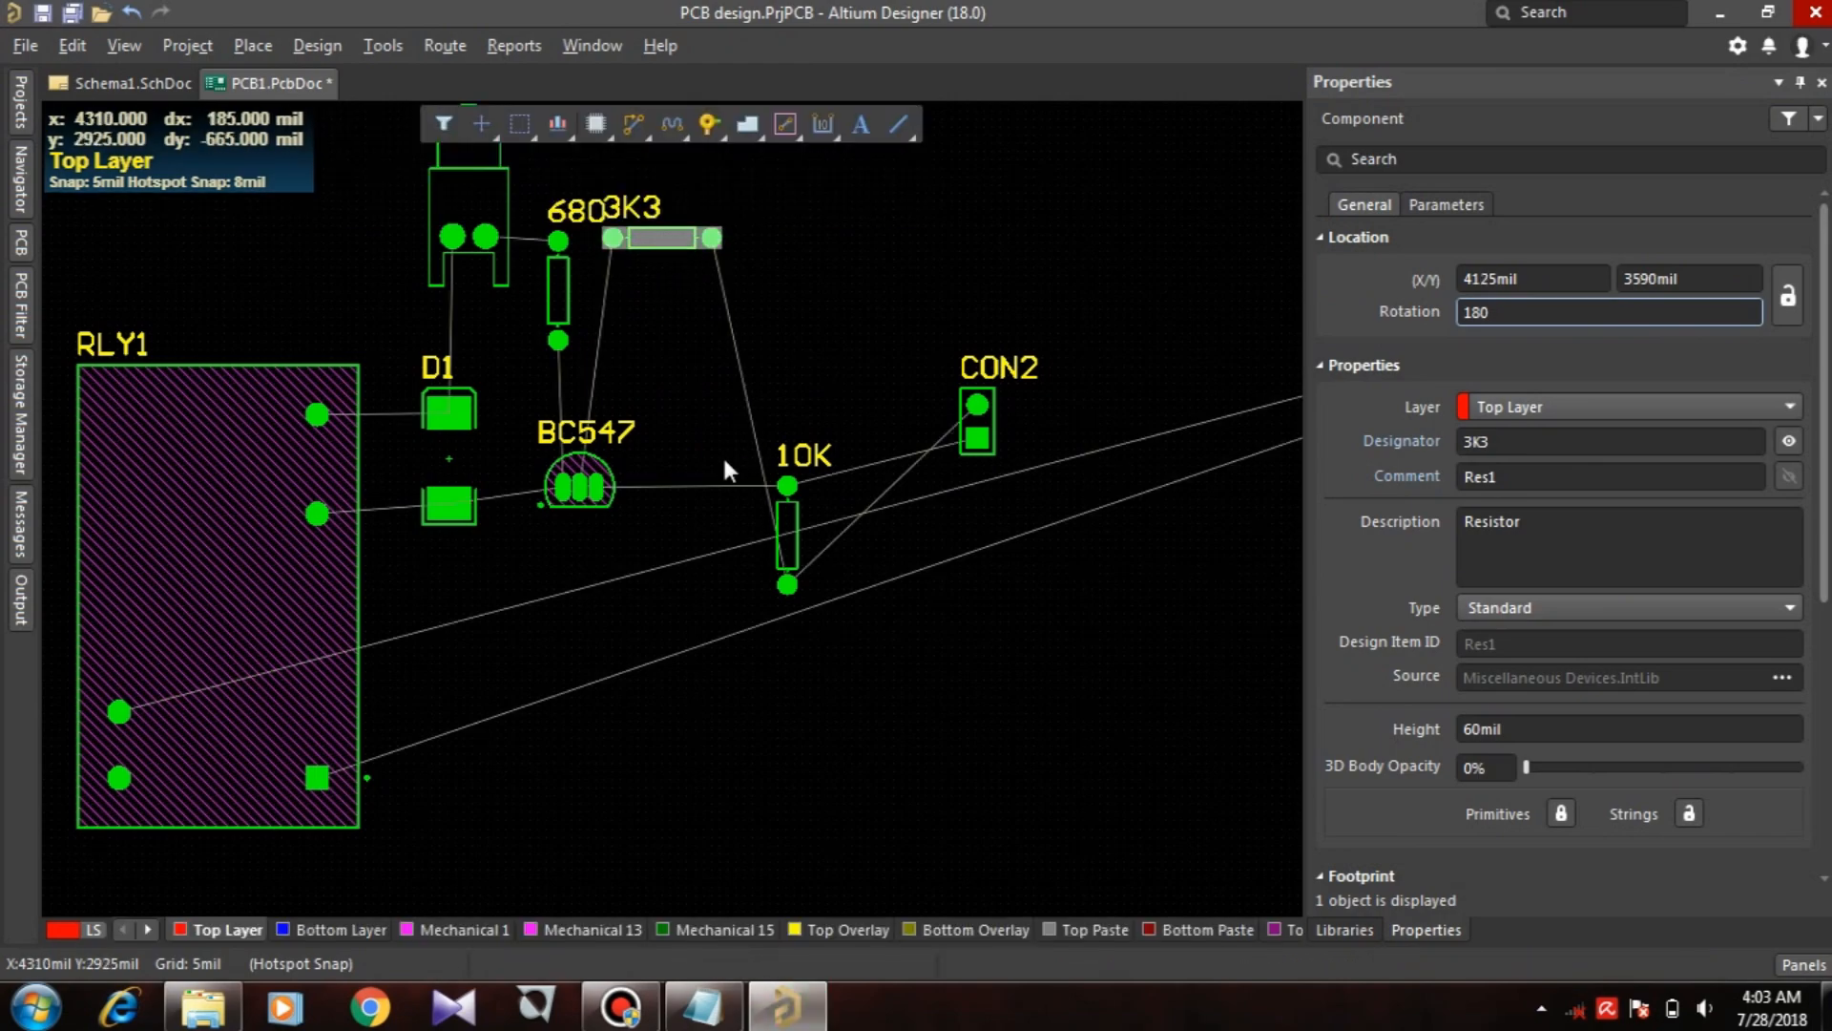
# Step: Set the 10K resistor's rotation to 270 and place it right of BC547, below the right end of 3K3
pyautogui.moveTo(779, 518); pyautogui.dragTo(802, 377)
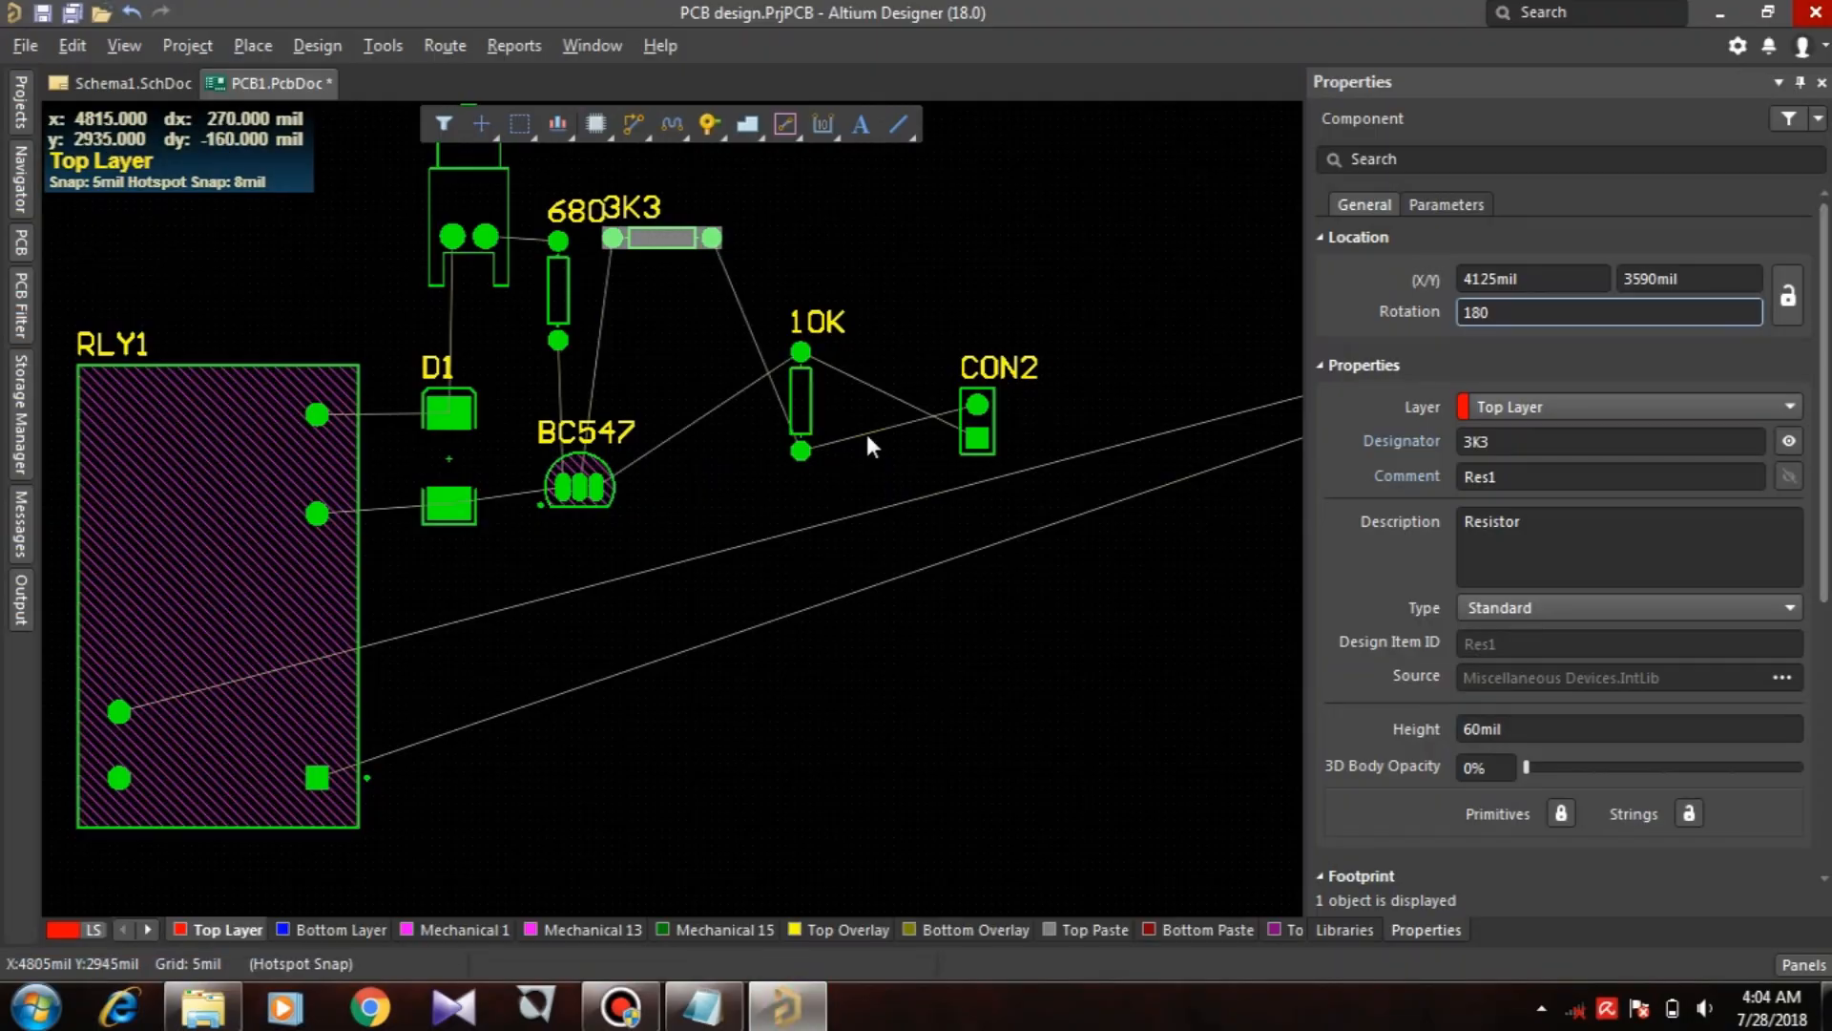
pyautogui.click(799, 390)
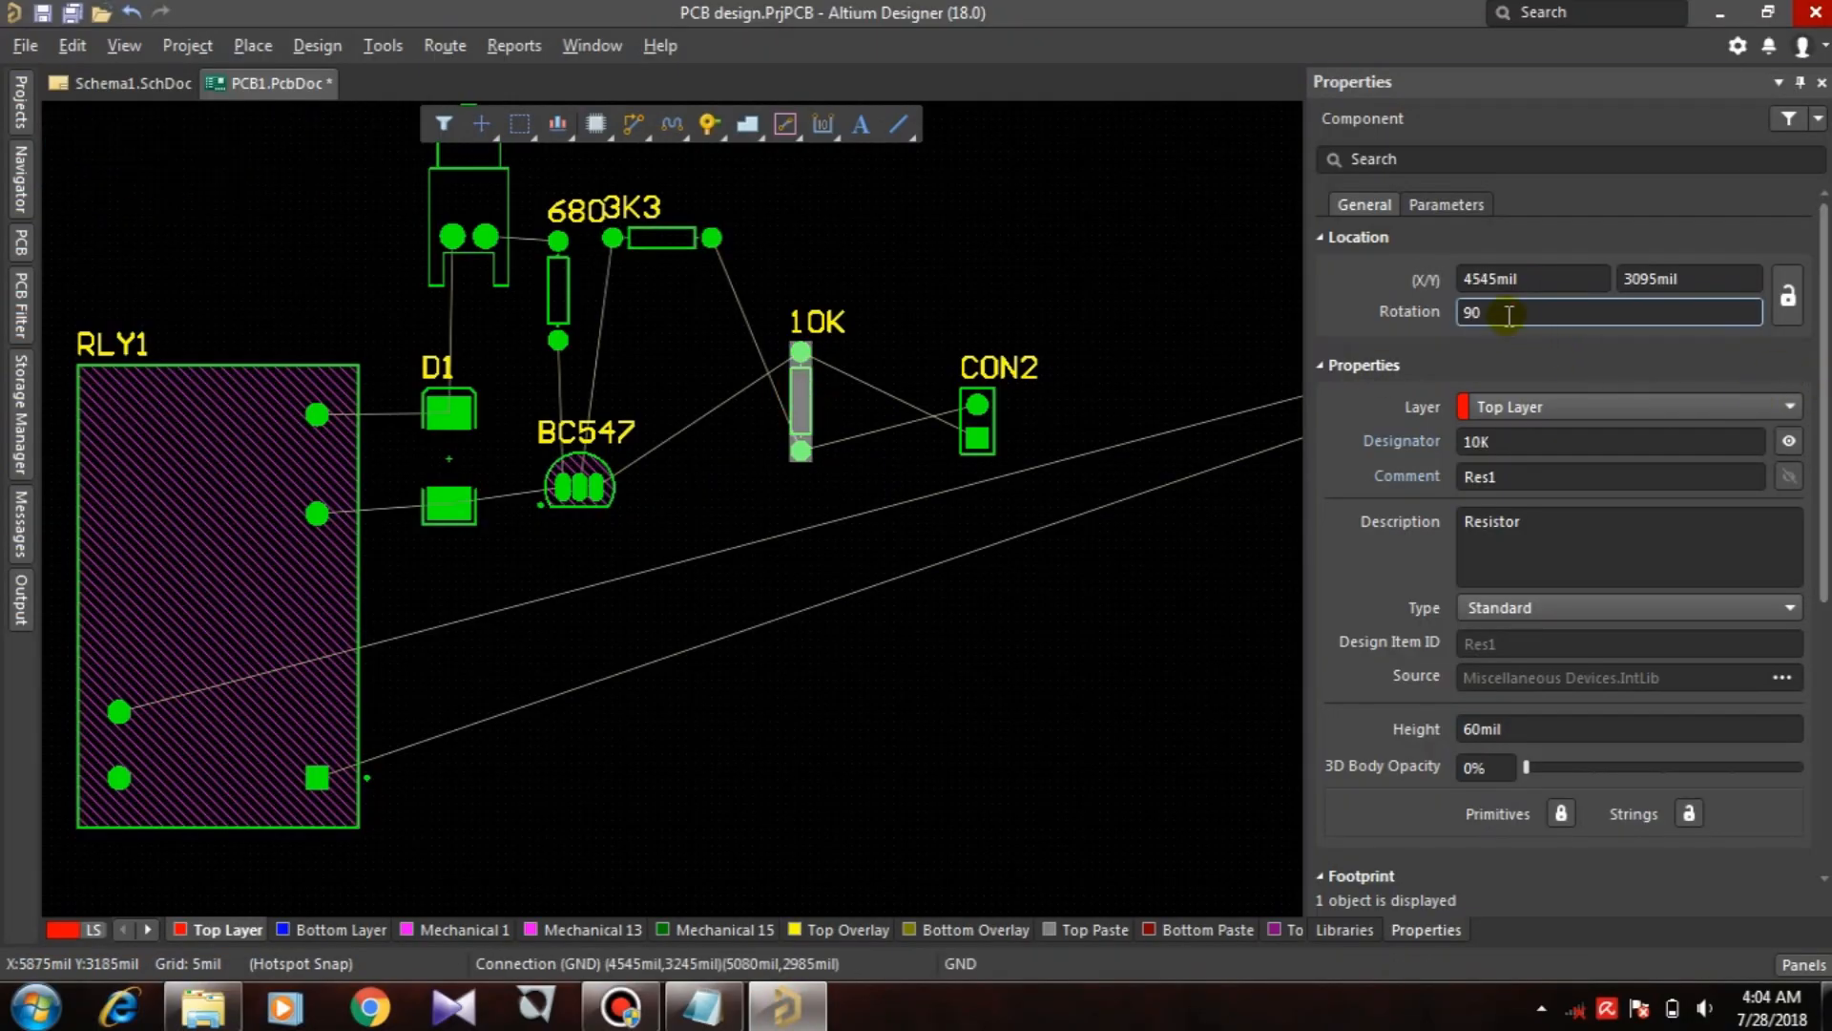
pyautogui.doubleClick(1509, 315)
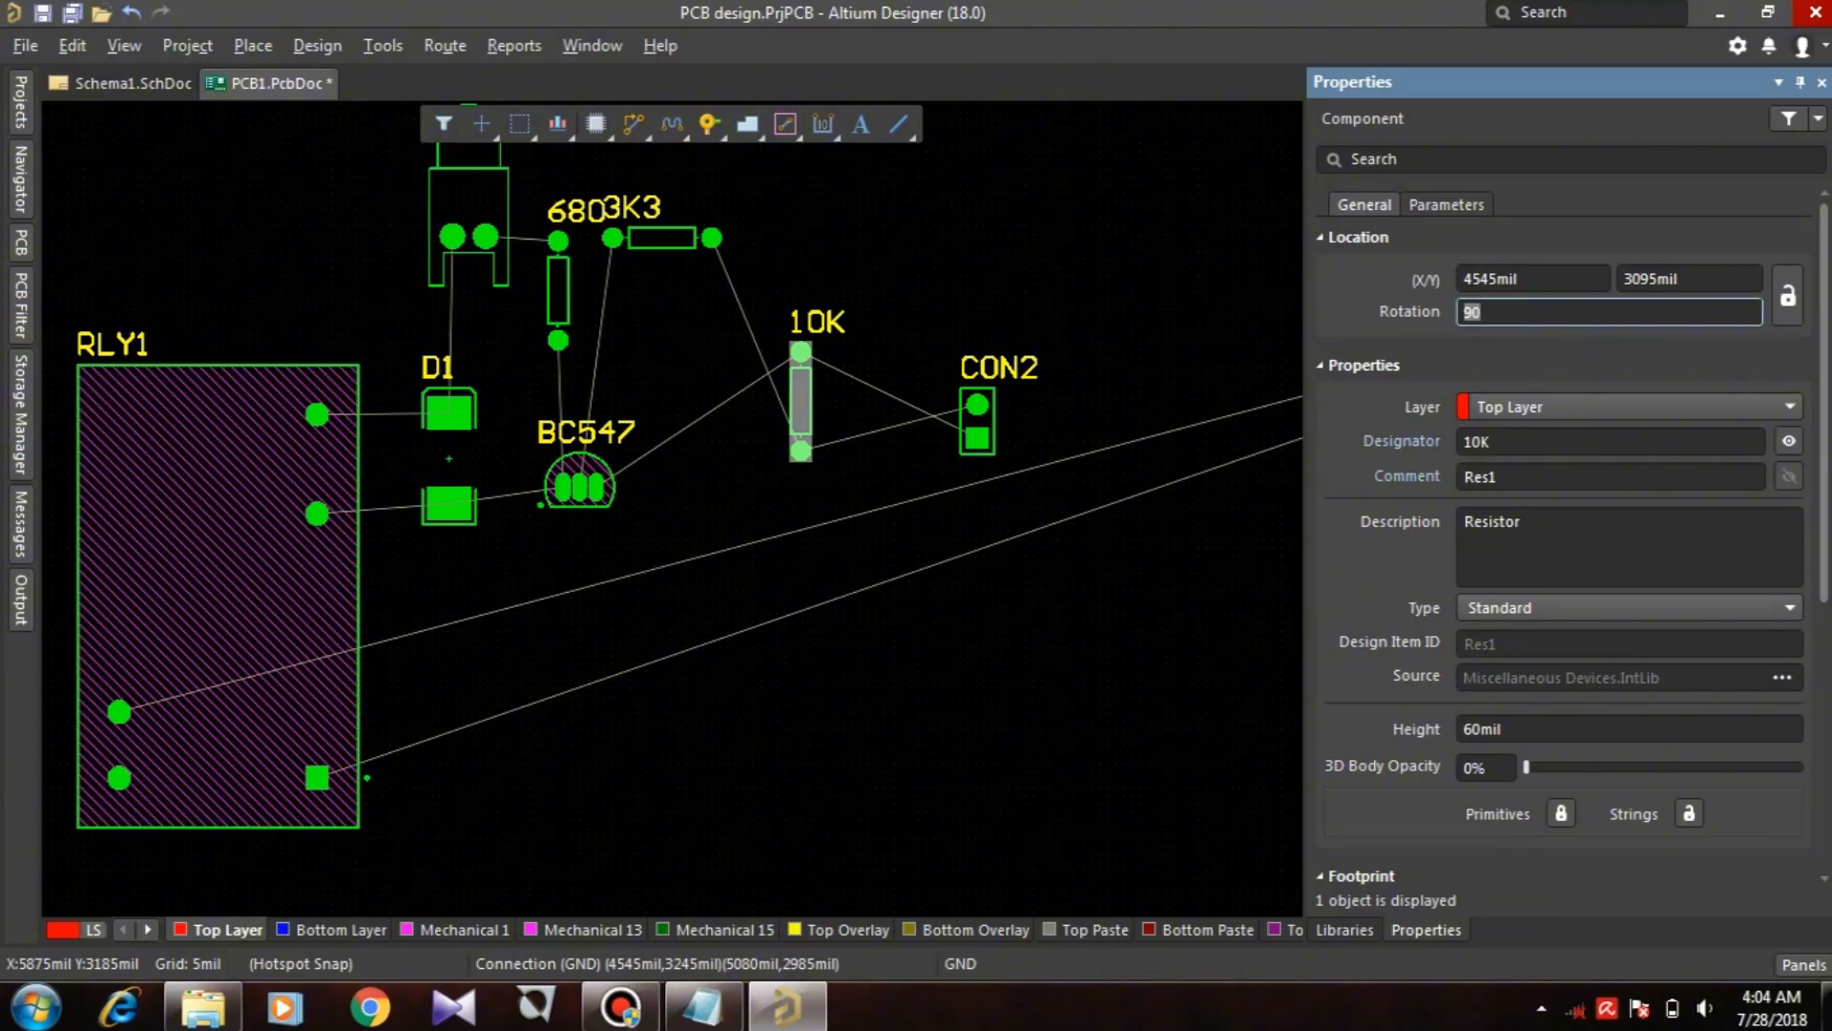
pyautogui.press('Return')
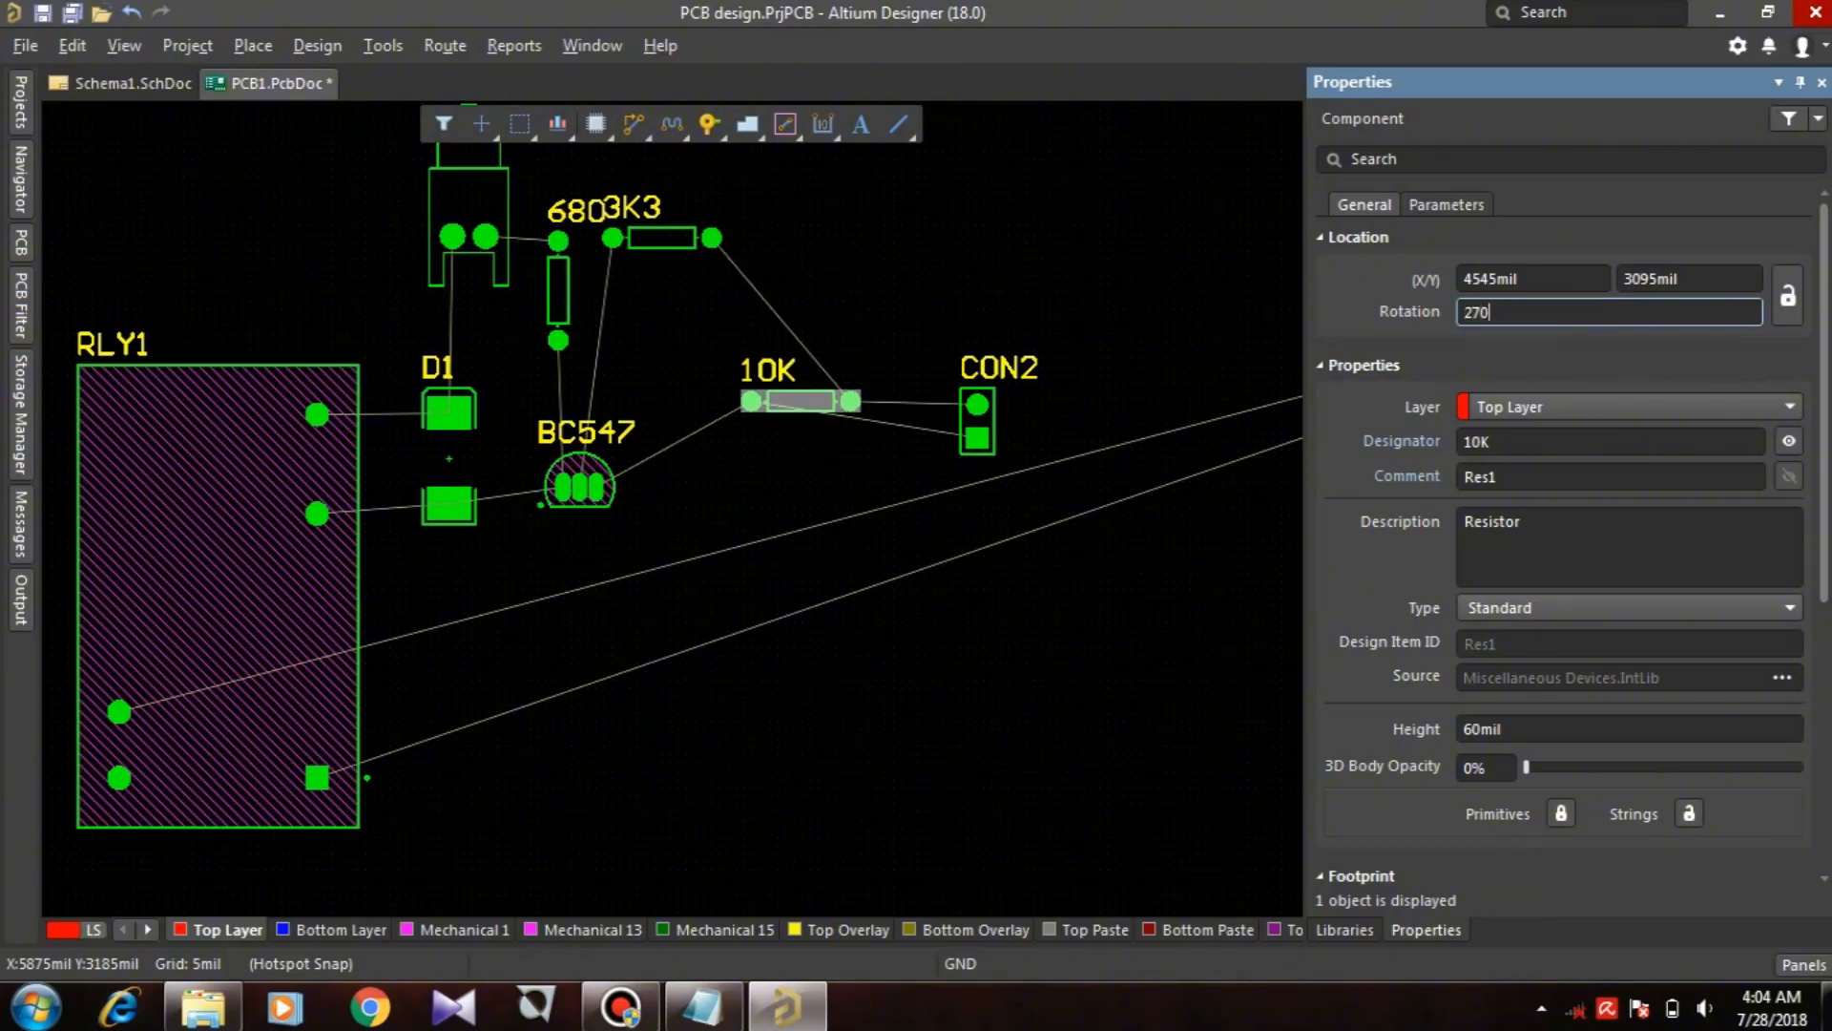
pyautogui.press('Return')
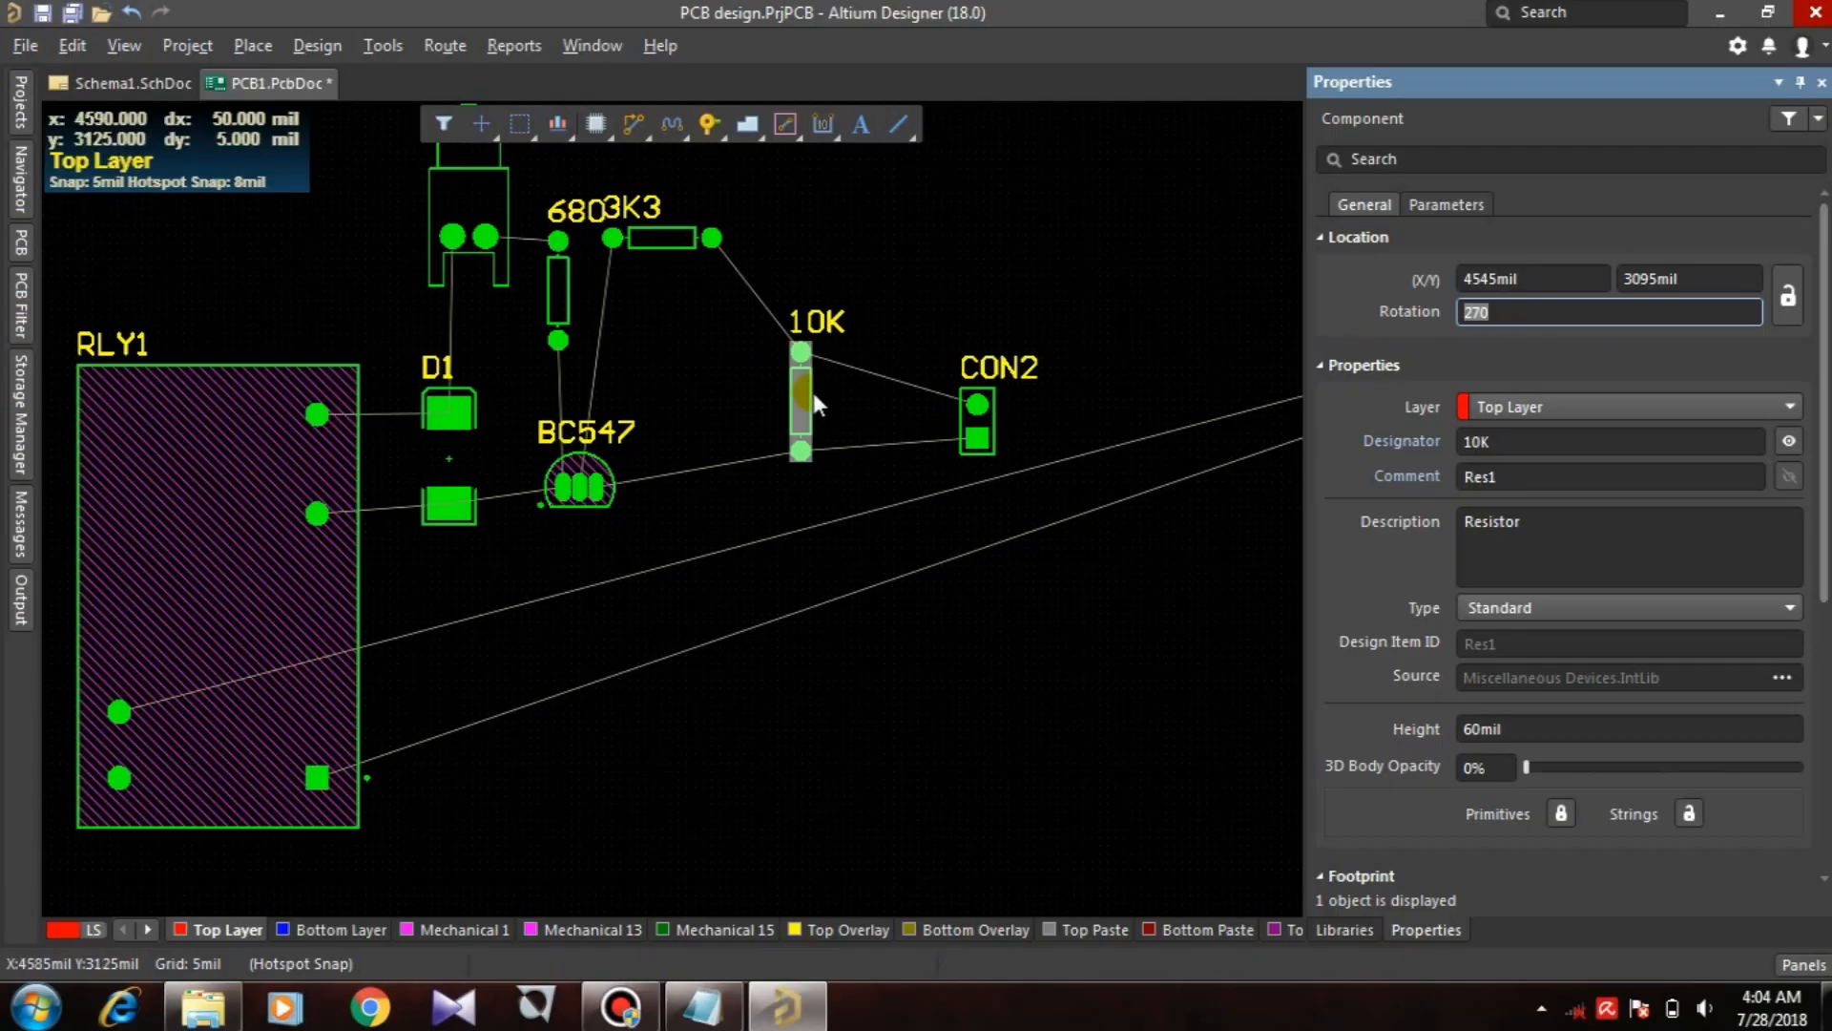
pyautogui.moveTo(806, 392); pyautogui.dragTo(676, 455)
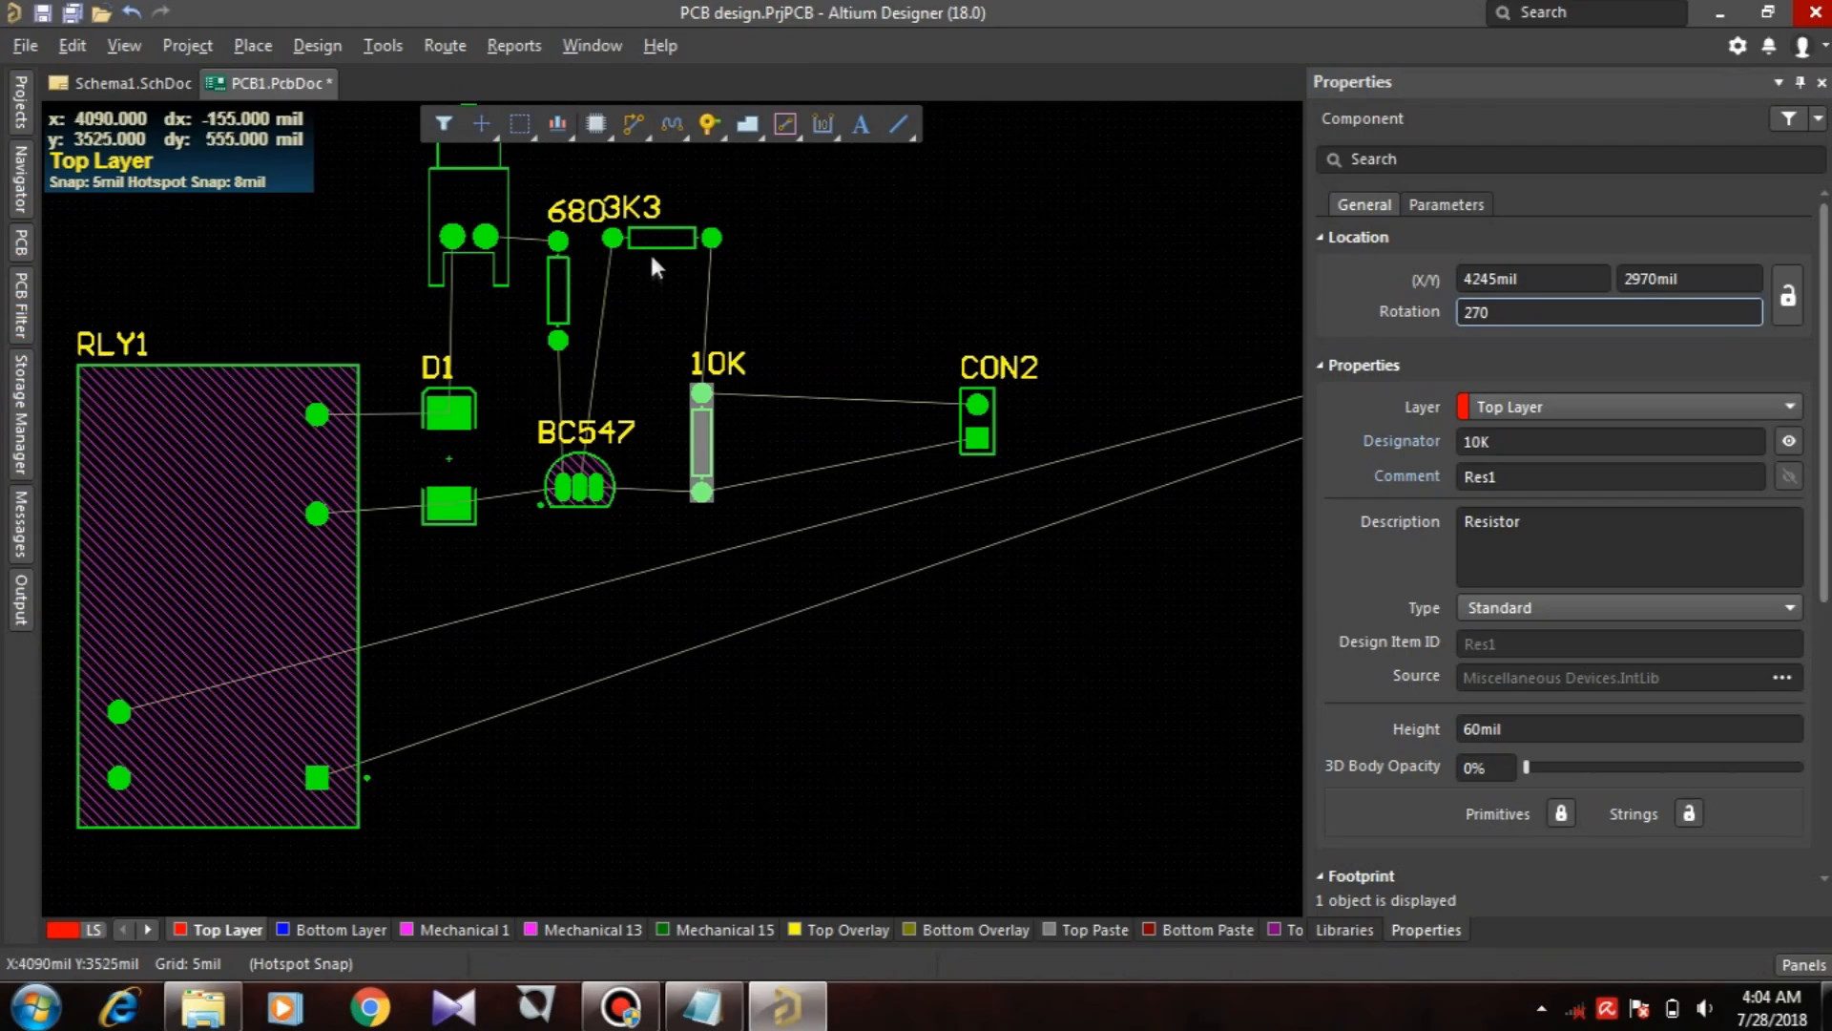
# Step: Move BC547 slightly down and right to sit under 3K3's left pad, and bring CON2 closer to 10K
pyautogui.moveTo(589, 478)
pyautogui.mouseDown()
pyautogui.moveTo(580, 492)
pyautogui.moveTo(609, 507)
pyautogui.mouseUp()
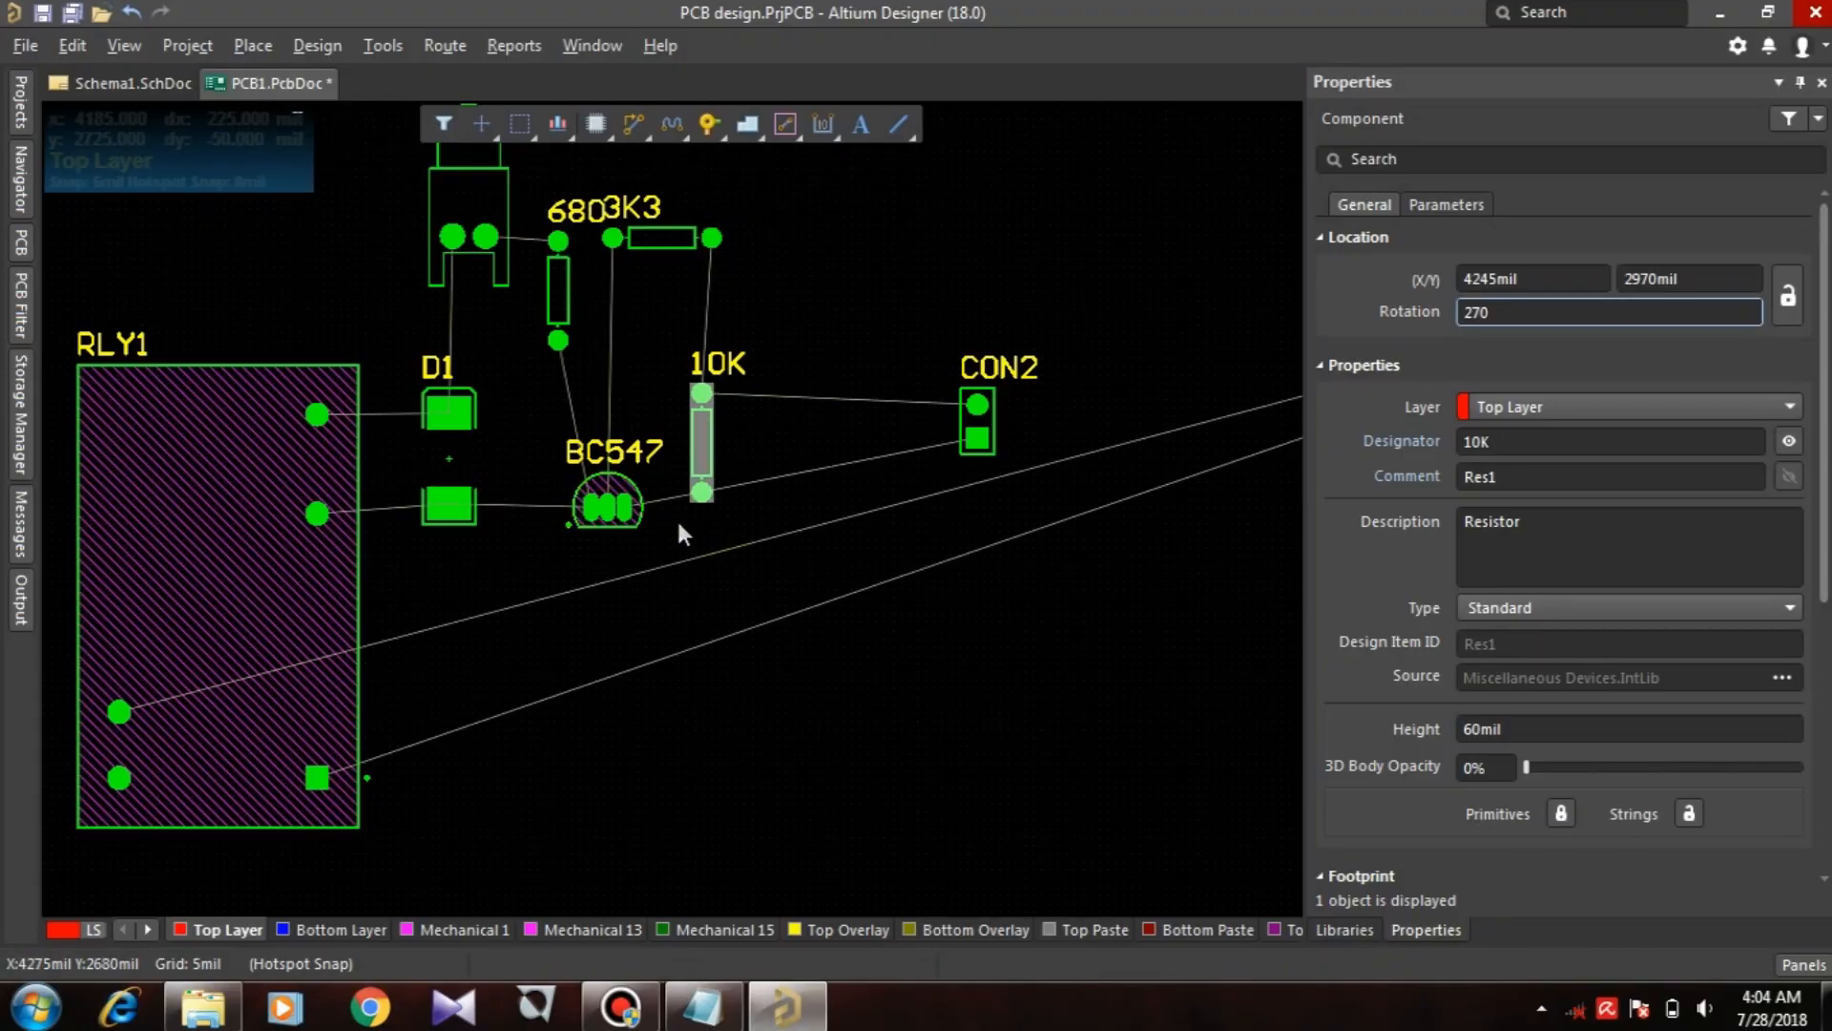
pyautogui.moveTo(976, 443); pyautogui.dragTo(821, 453)
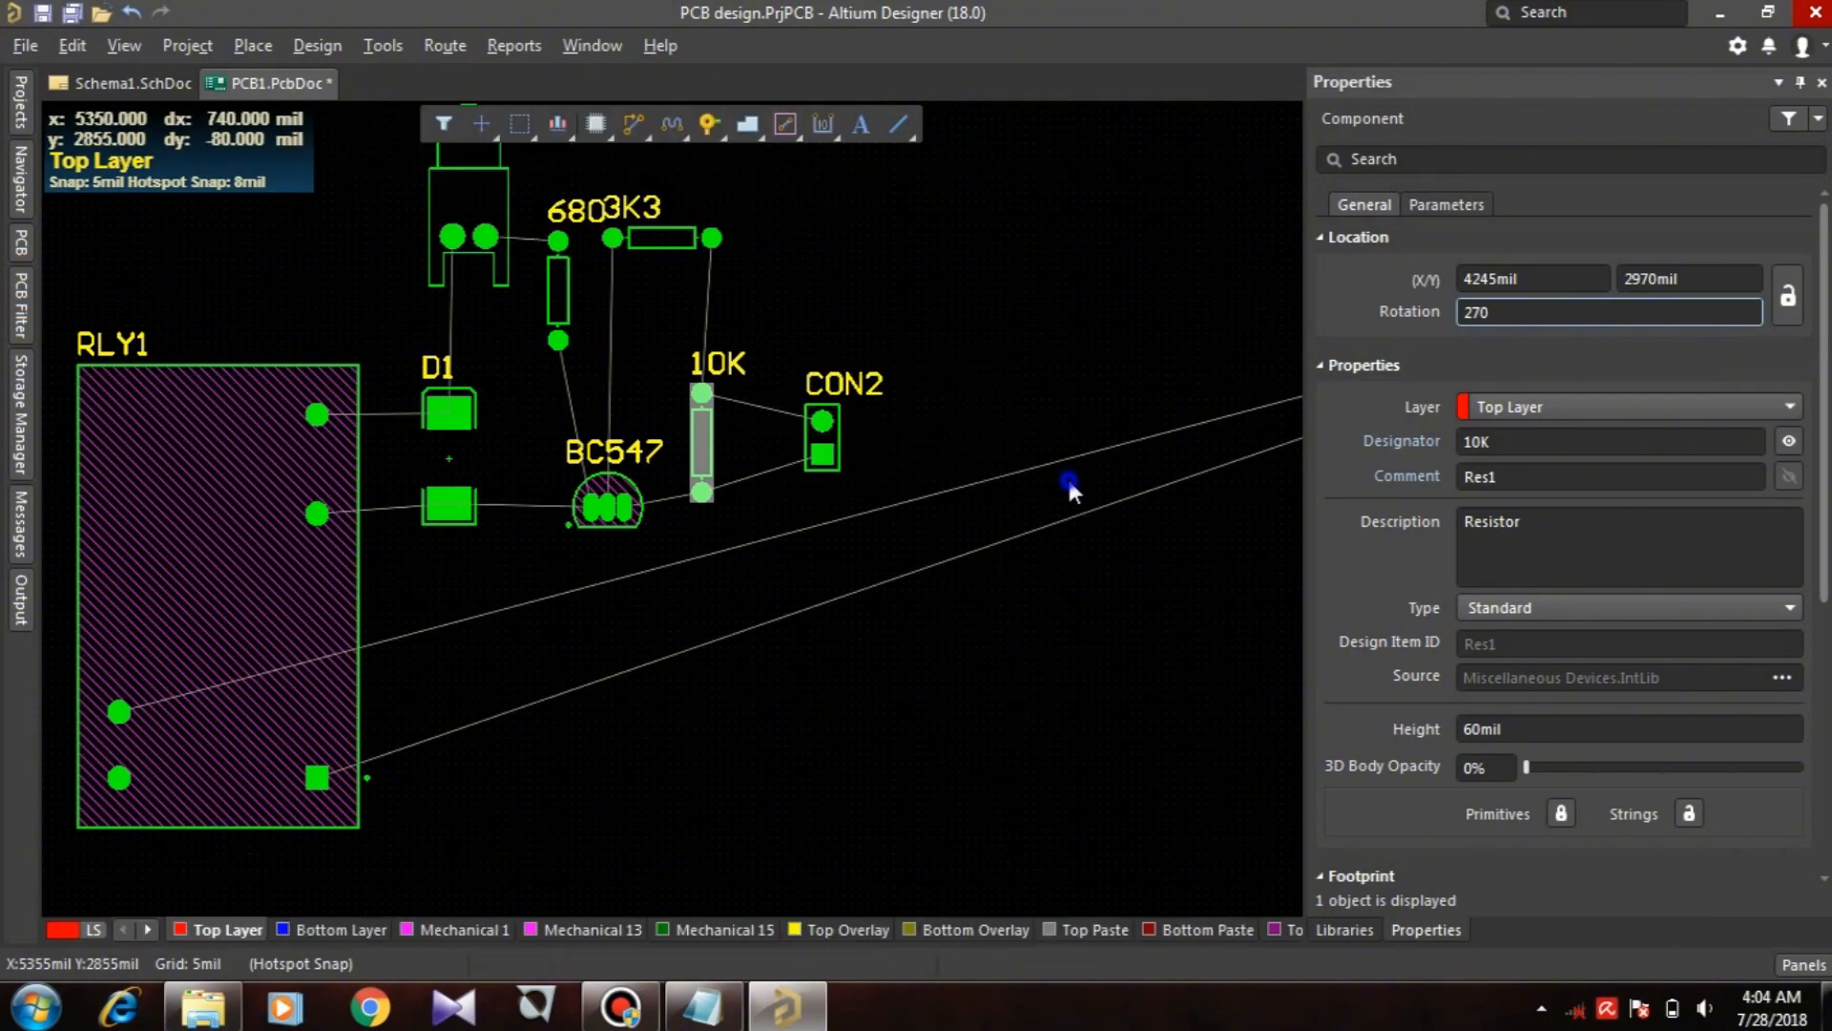
# Step: Move CON1 from the far right of the board to just right of RLY1's lower pads
pyautogui.moveTo(1072, 486); pyautogui.dragTo(752, 540, button='right')
pyautogui.moveTo(1102, 456); pyautogui.dragTo(274, 762)
pyautogui.moveTo(571, 660); pyautogui.dragTo(983, 527, button='right')
pyautogui.moveTo(669, 638); pyautogui.dragTo(581, 700)
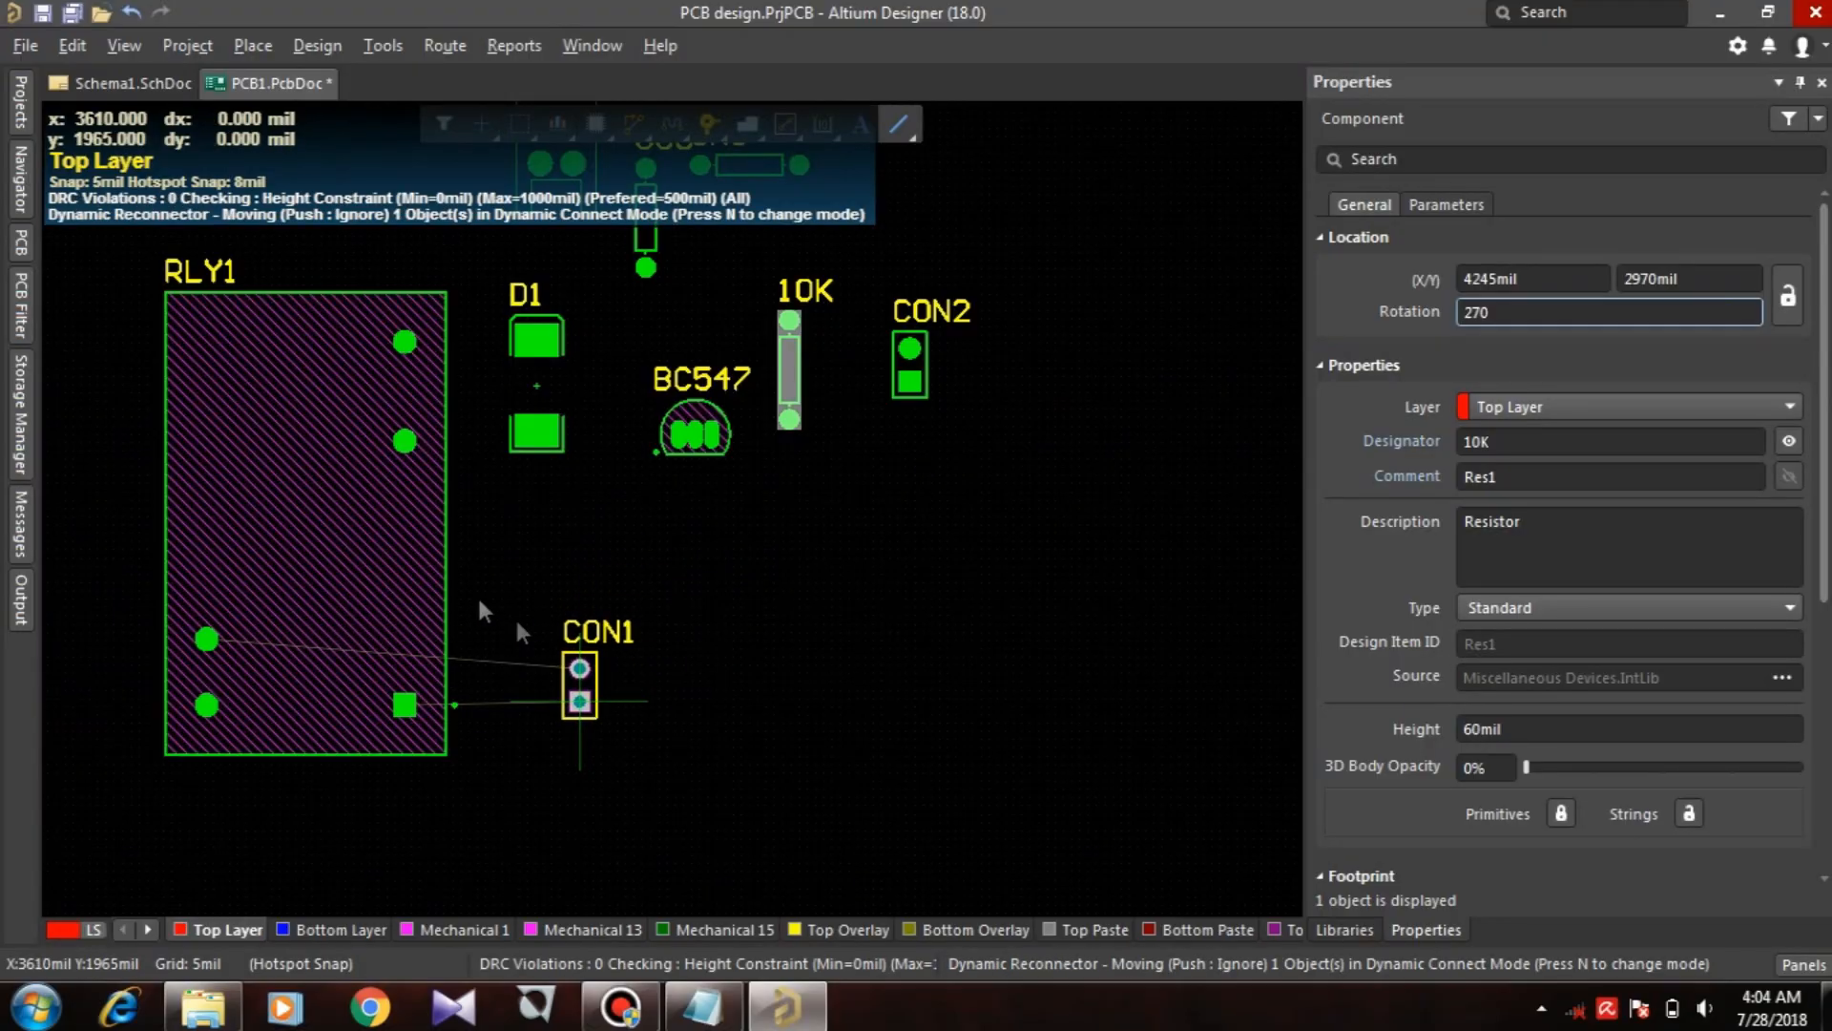
pyautogui.scroll(5, 1091, 542)
pyautogui.scroll(-3, 1094, 551)
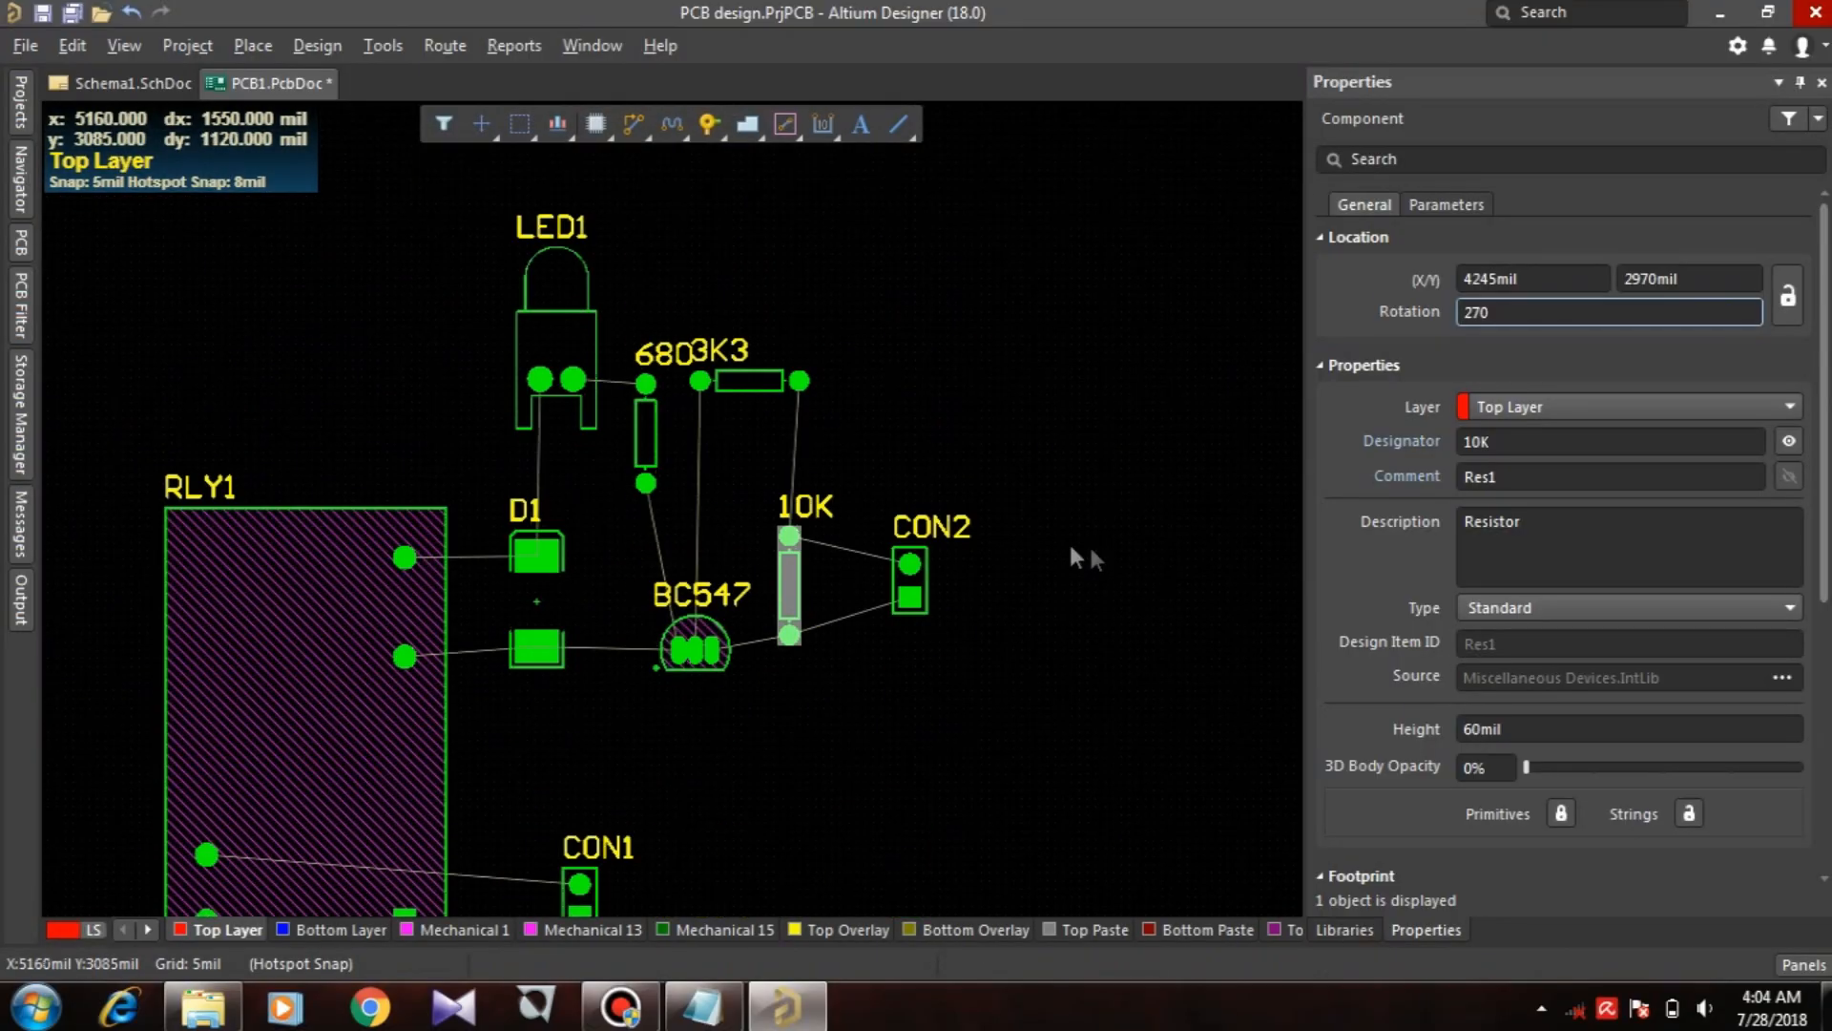
# Step: Move RLY1 up so its top is level with LED1, and place CON1 below the relay
pyautogui.moveTo(346, 708); pyautogui.dragTo(309, 458)
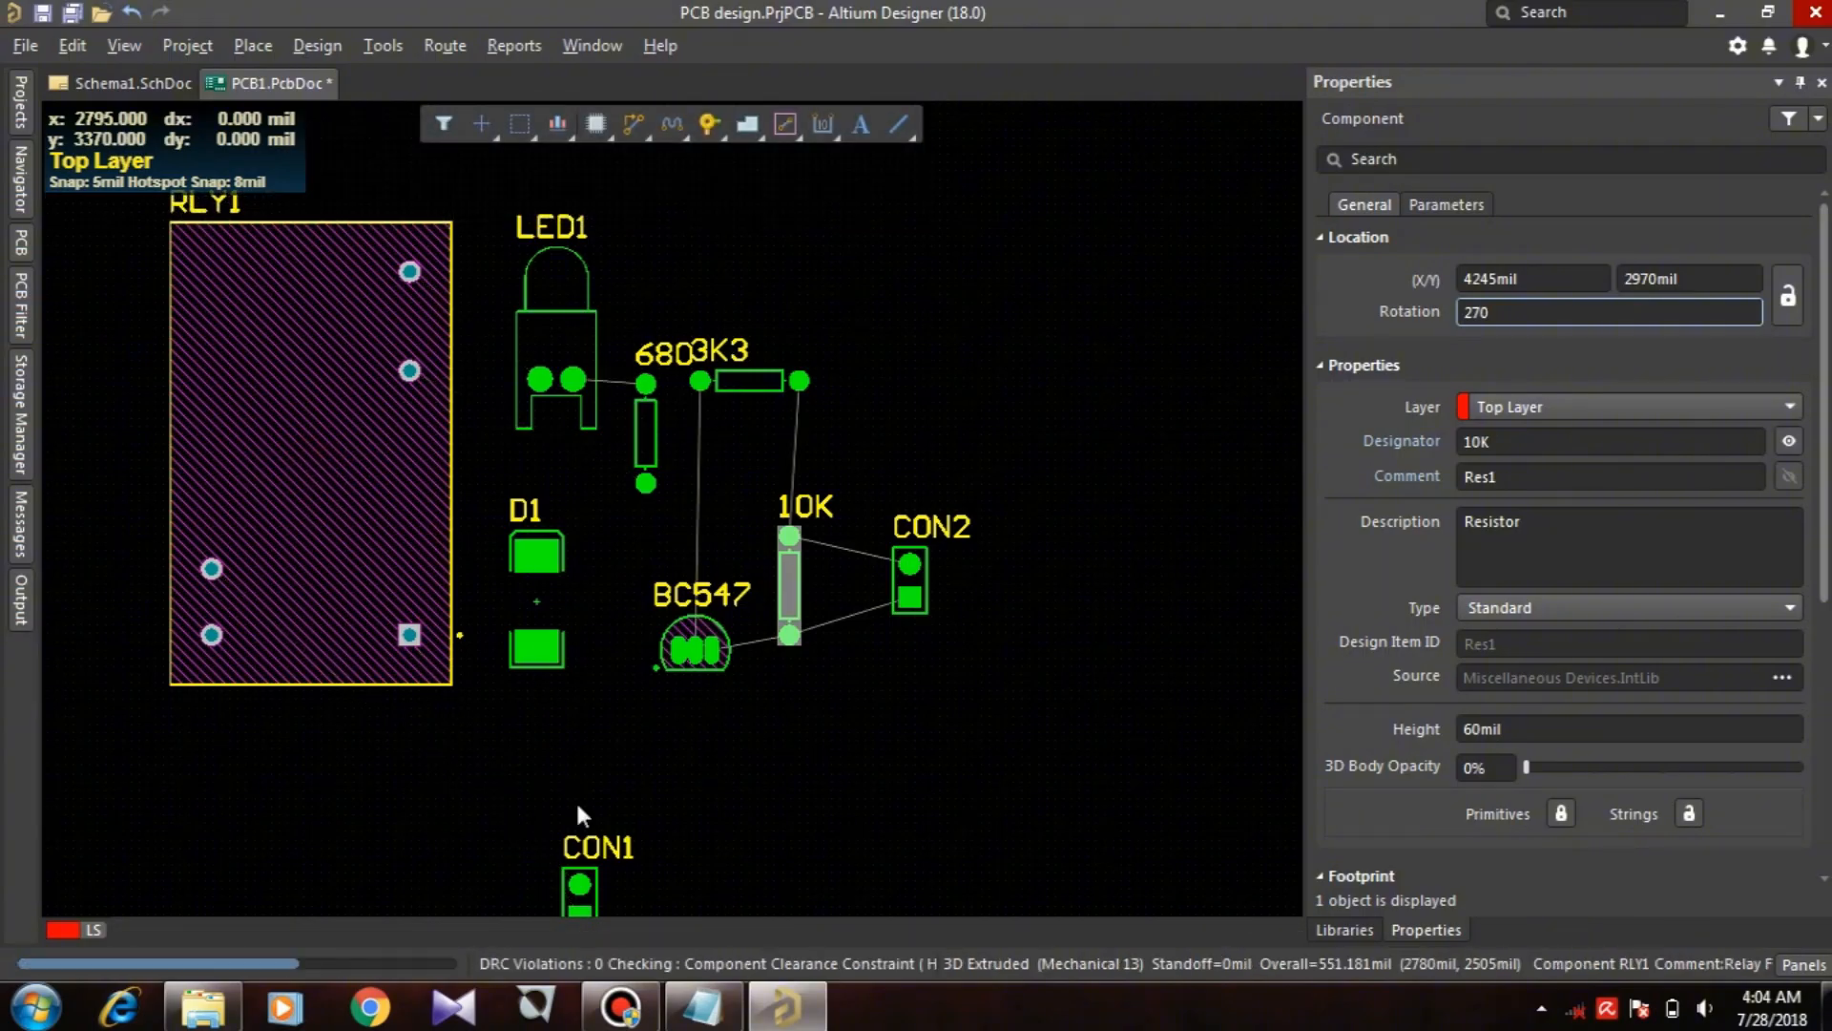
pyautogui.moveTo(592, 873); pyautogui.dragTo(317, 832)
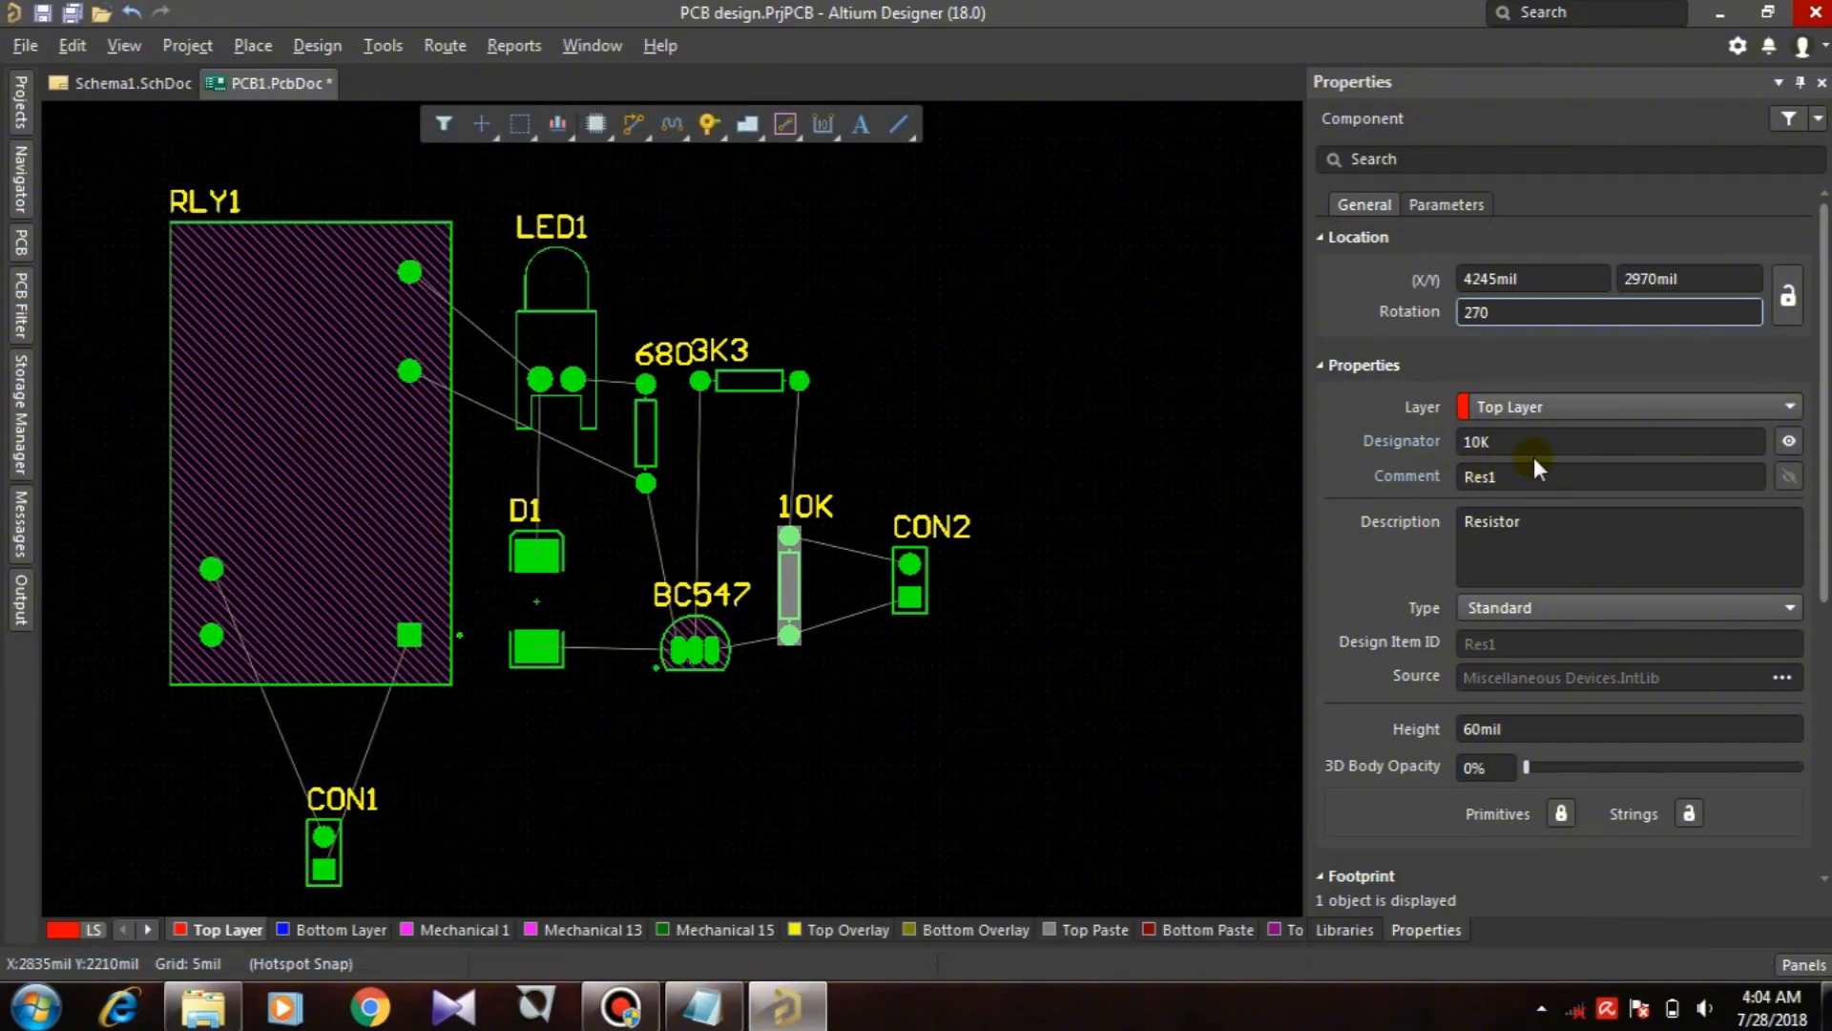
pyautogui.click(1530, 313)
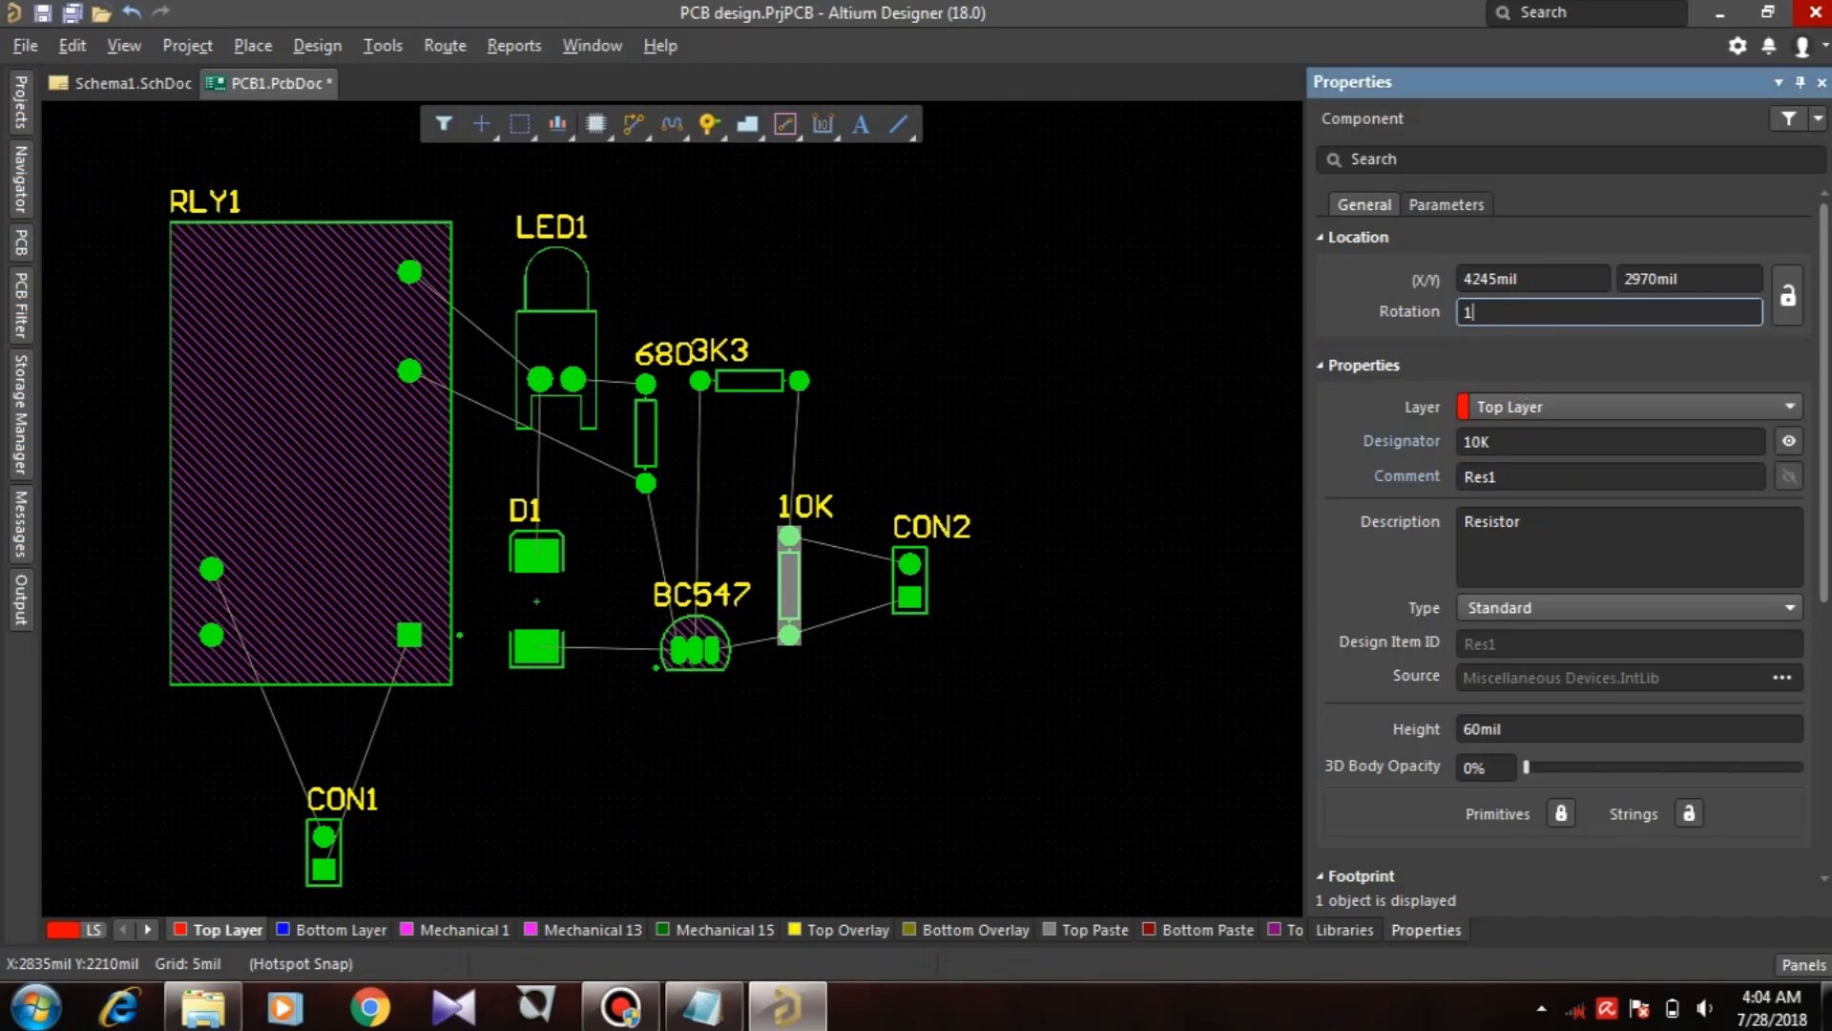
pyautogui.write('180')
pyautogui.press('Return')
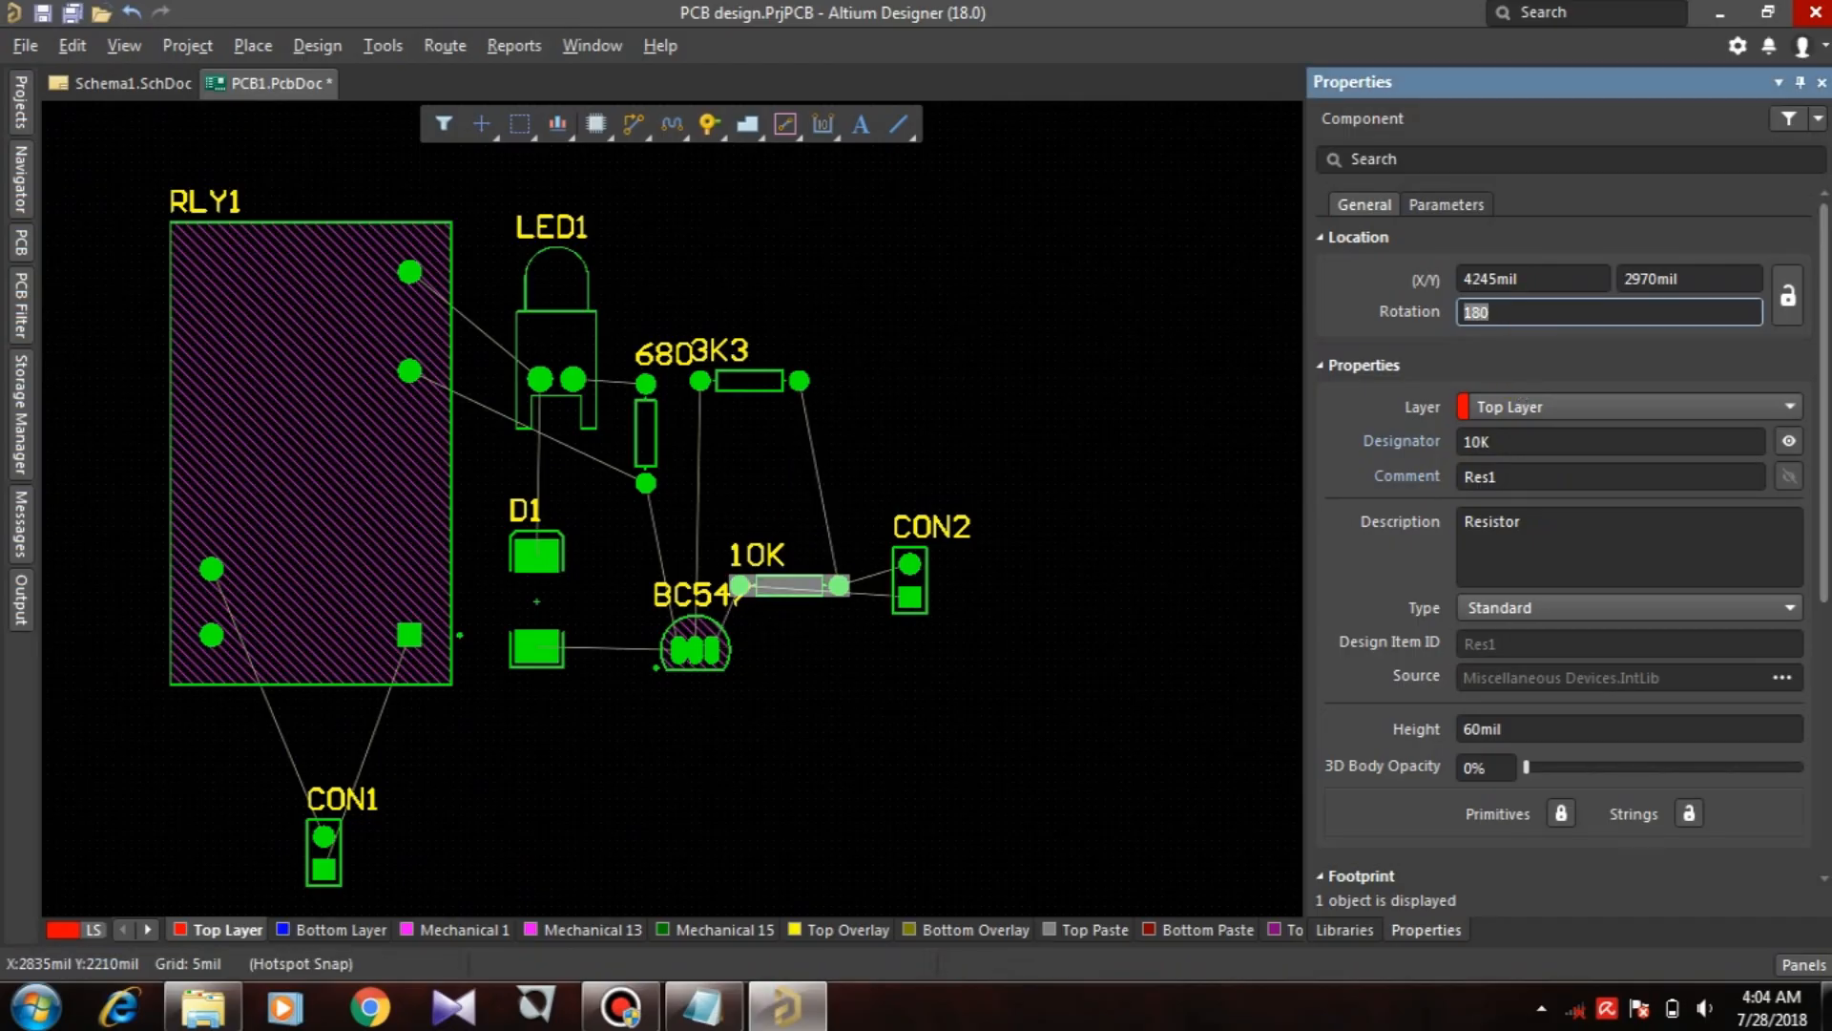
pyautogui.write('270')
pyautogui.press('Return')
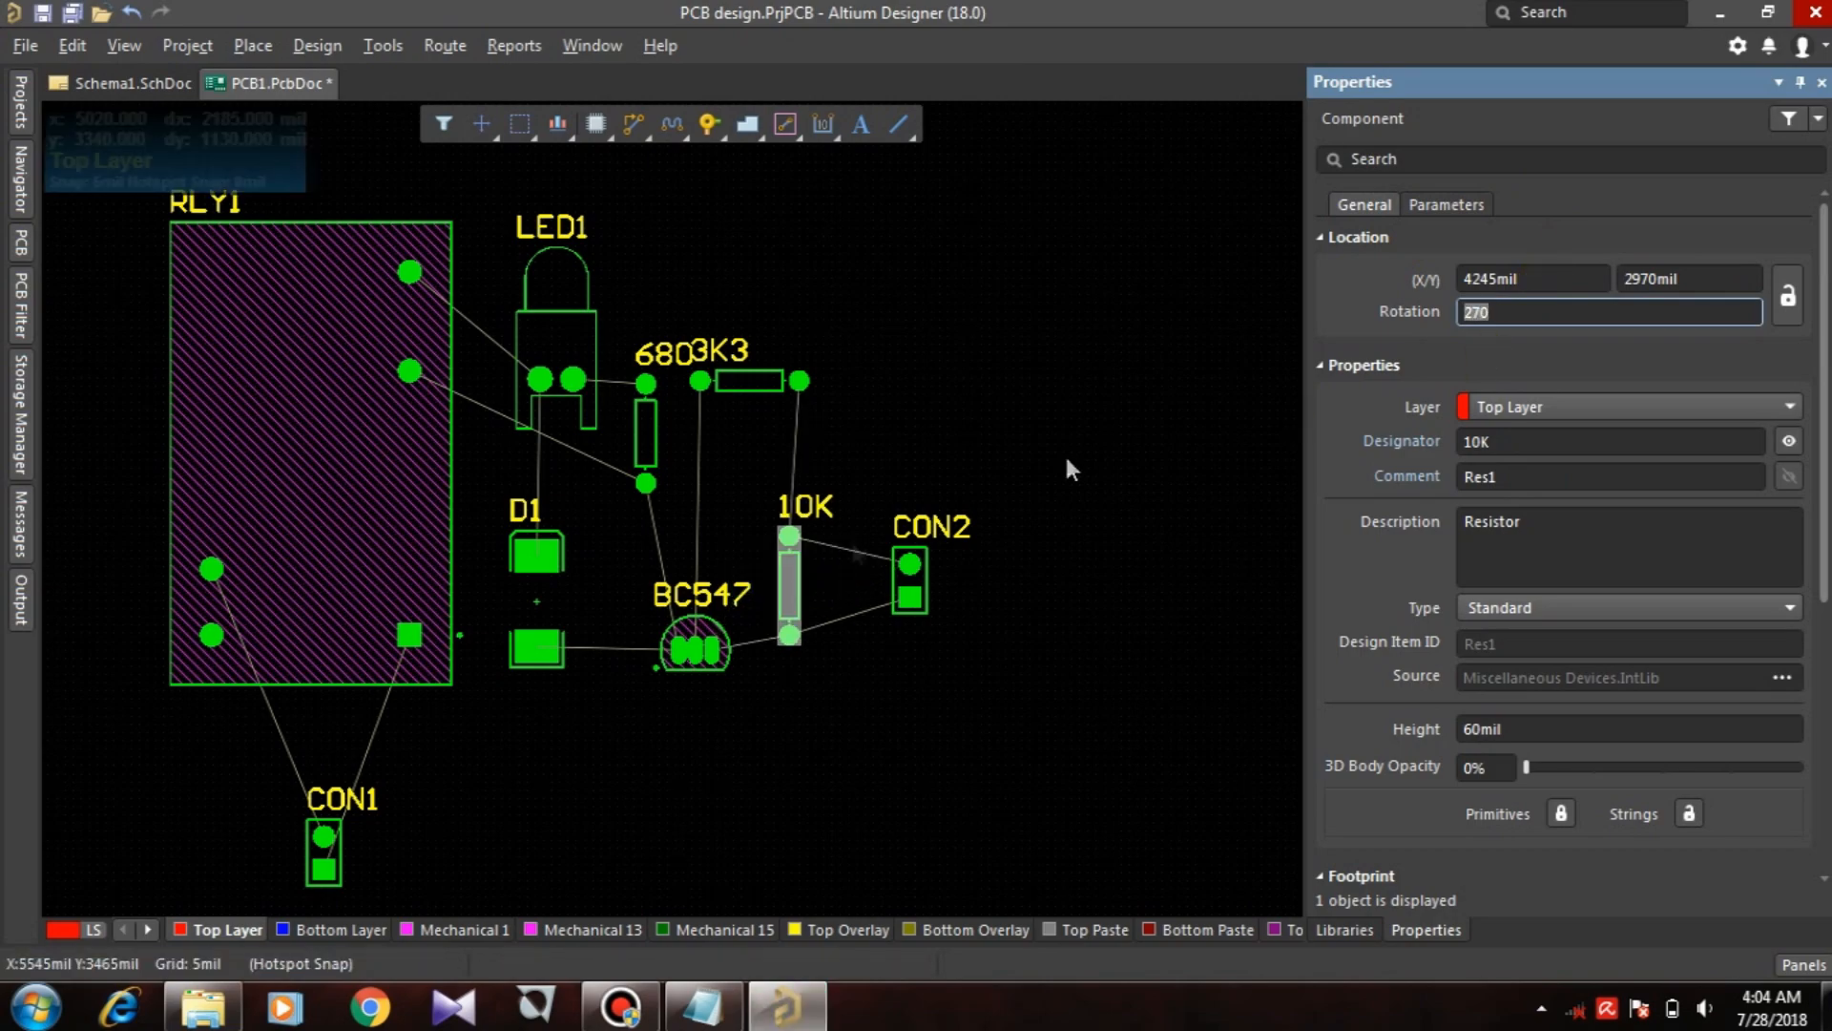
# Step: Set CON1's rotation to 180 and move it up close beneath RLY1's lower edge
pyautogui.click(334, 858)
pyautogui.click(1539, 305)
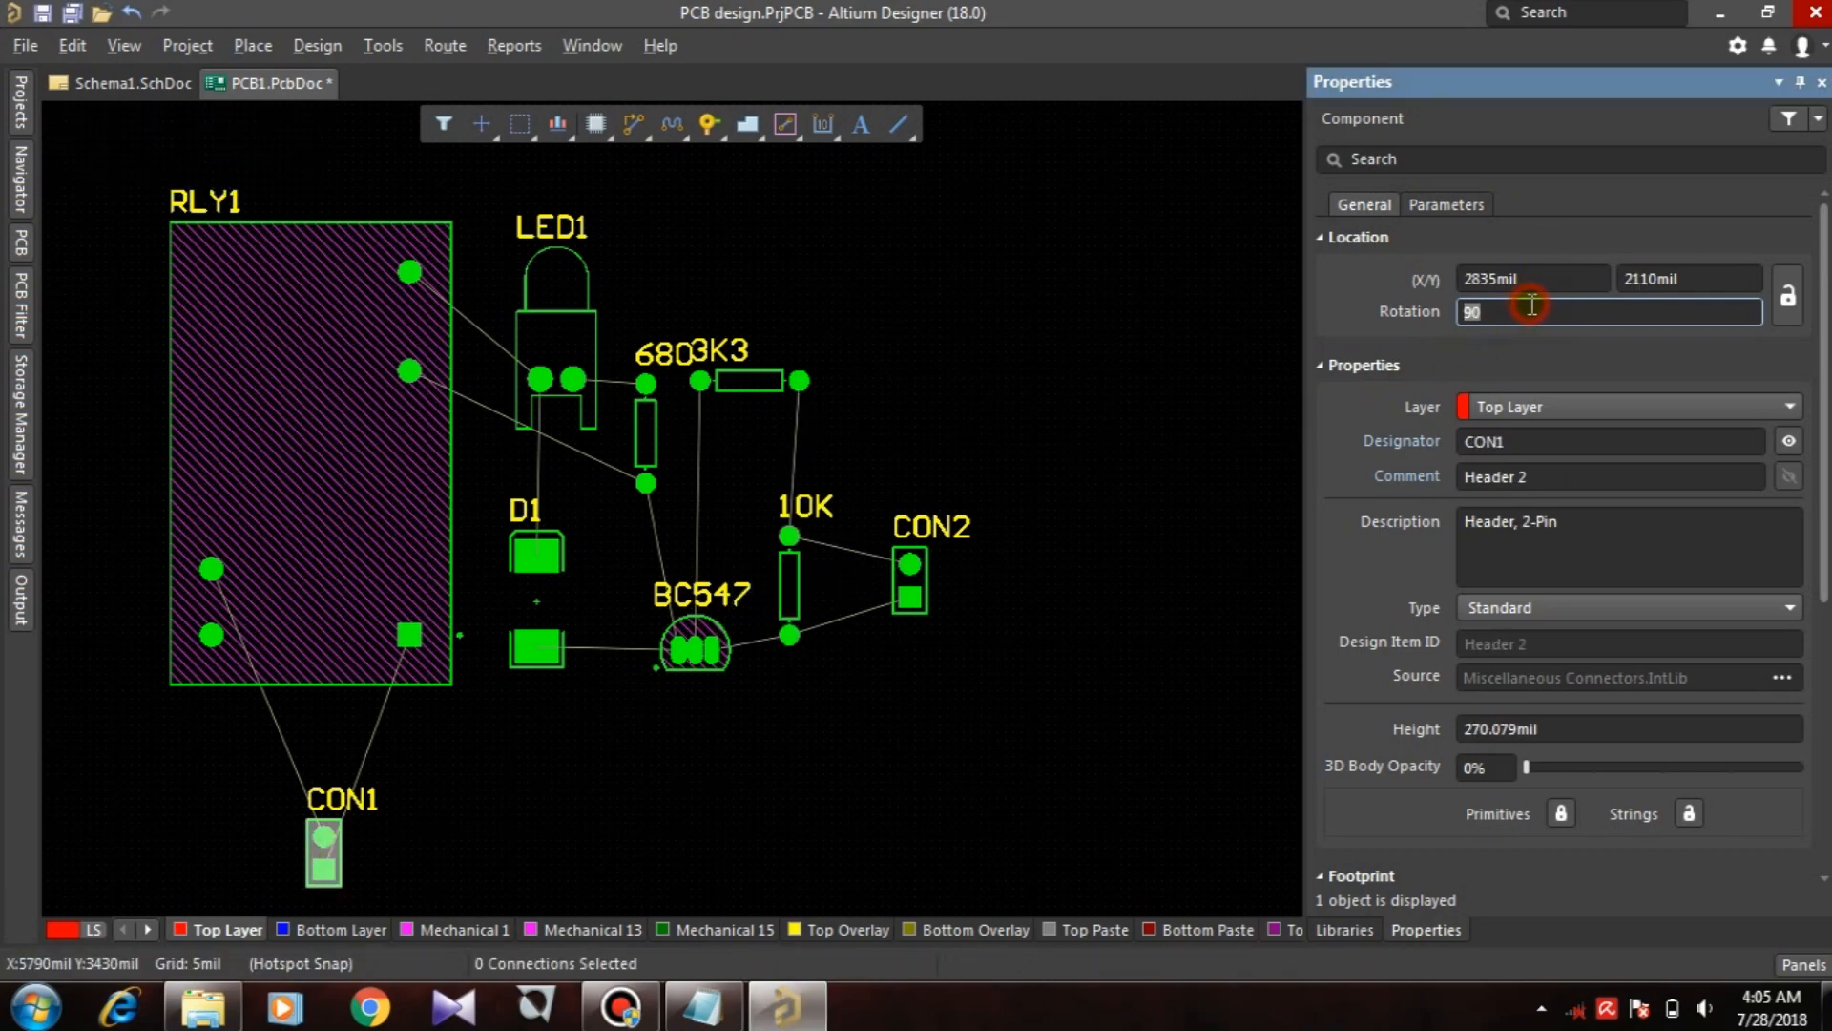
pyautogui.write('180')
pyautogui.press('Return')
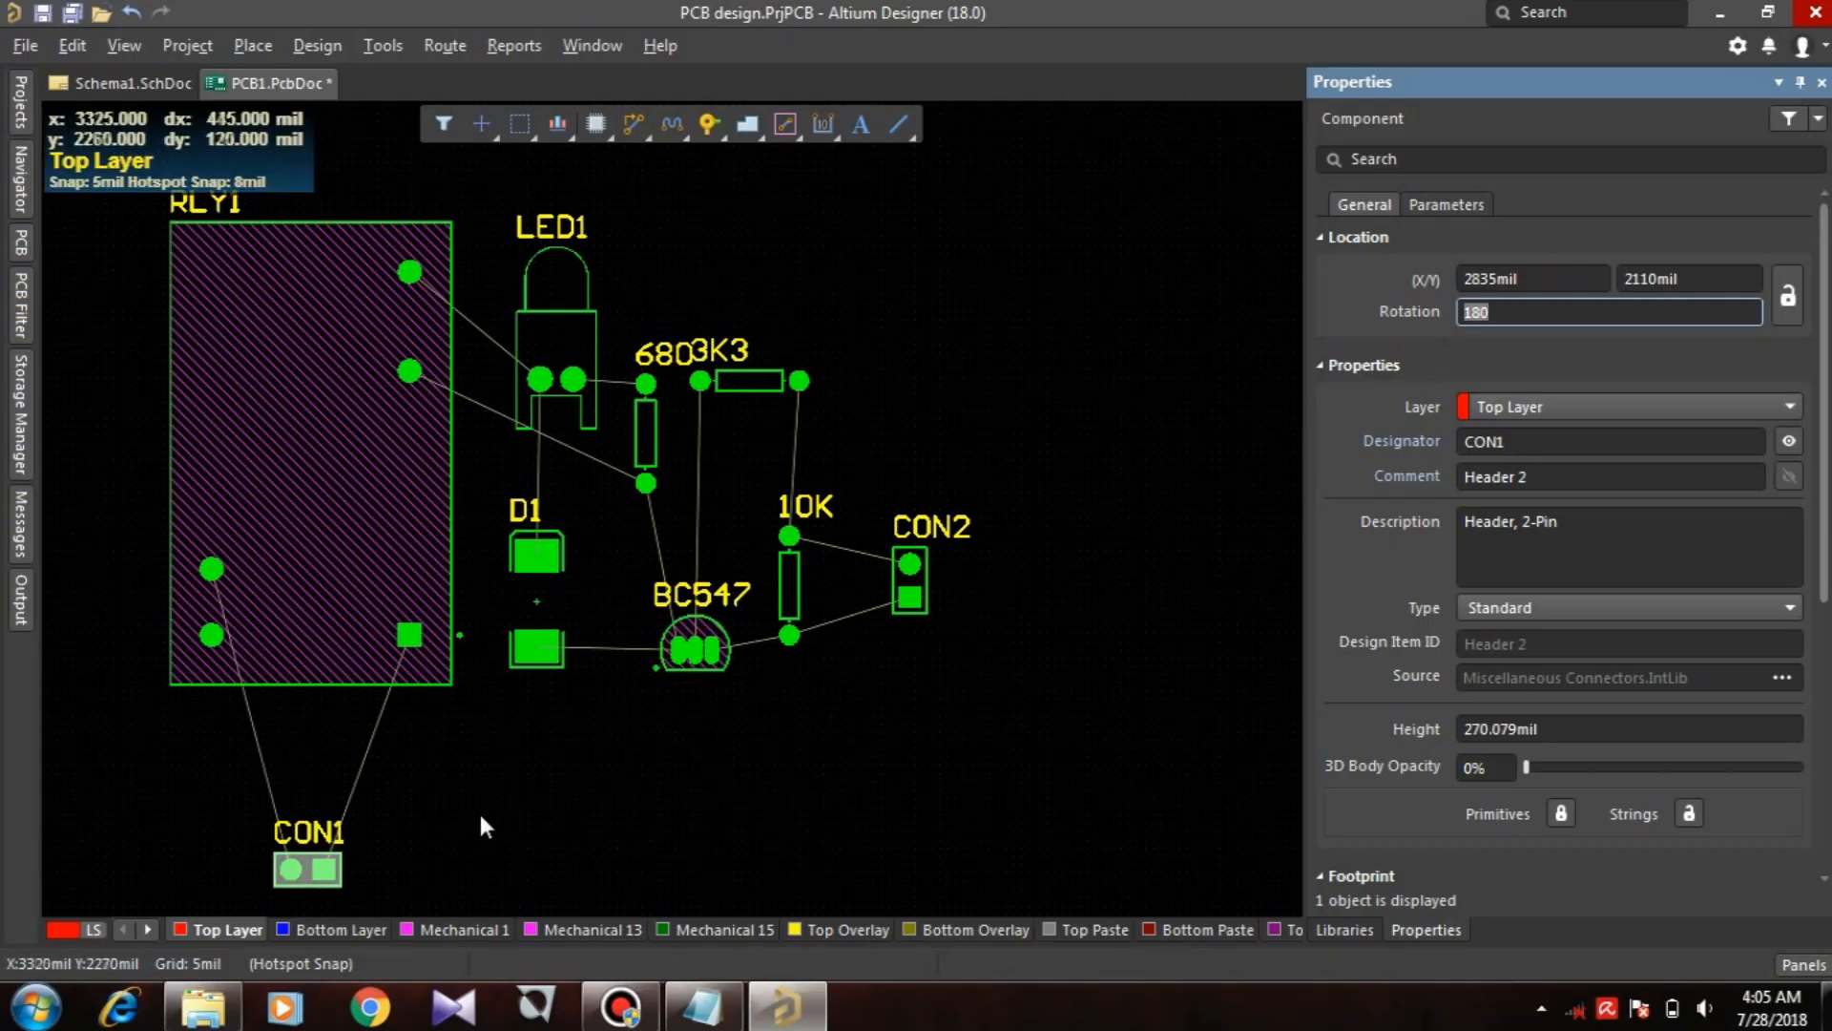
pyautogui.moveTo(290, 869); pyautogui.dragTo(280, 776)
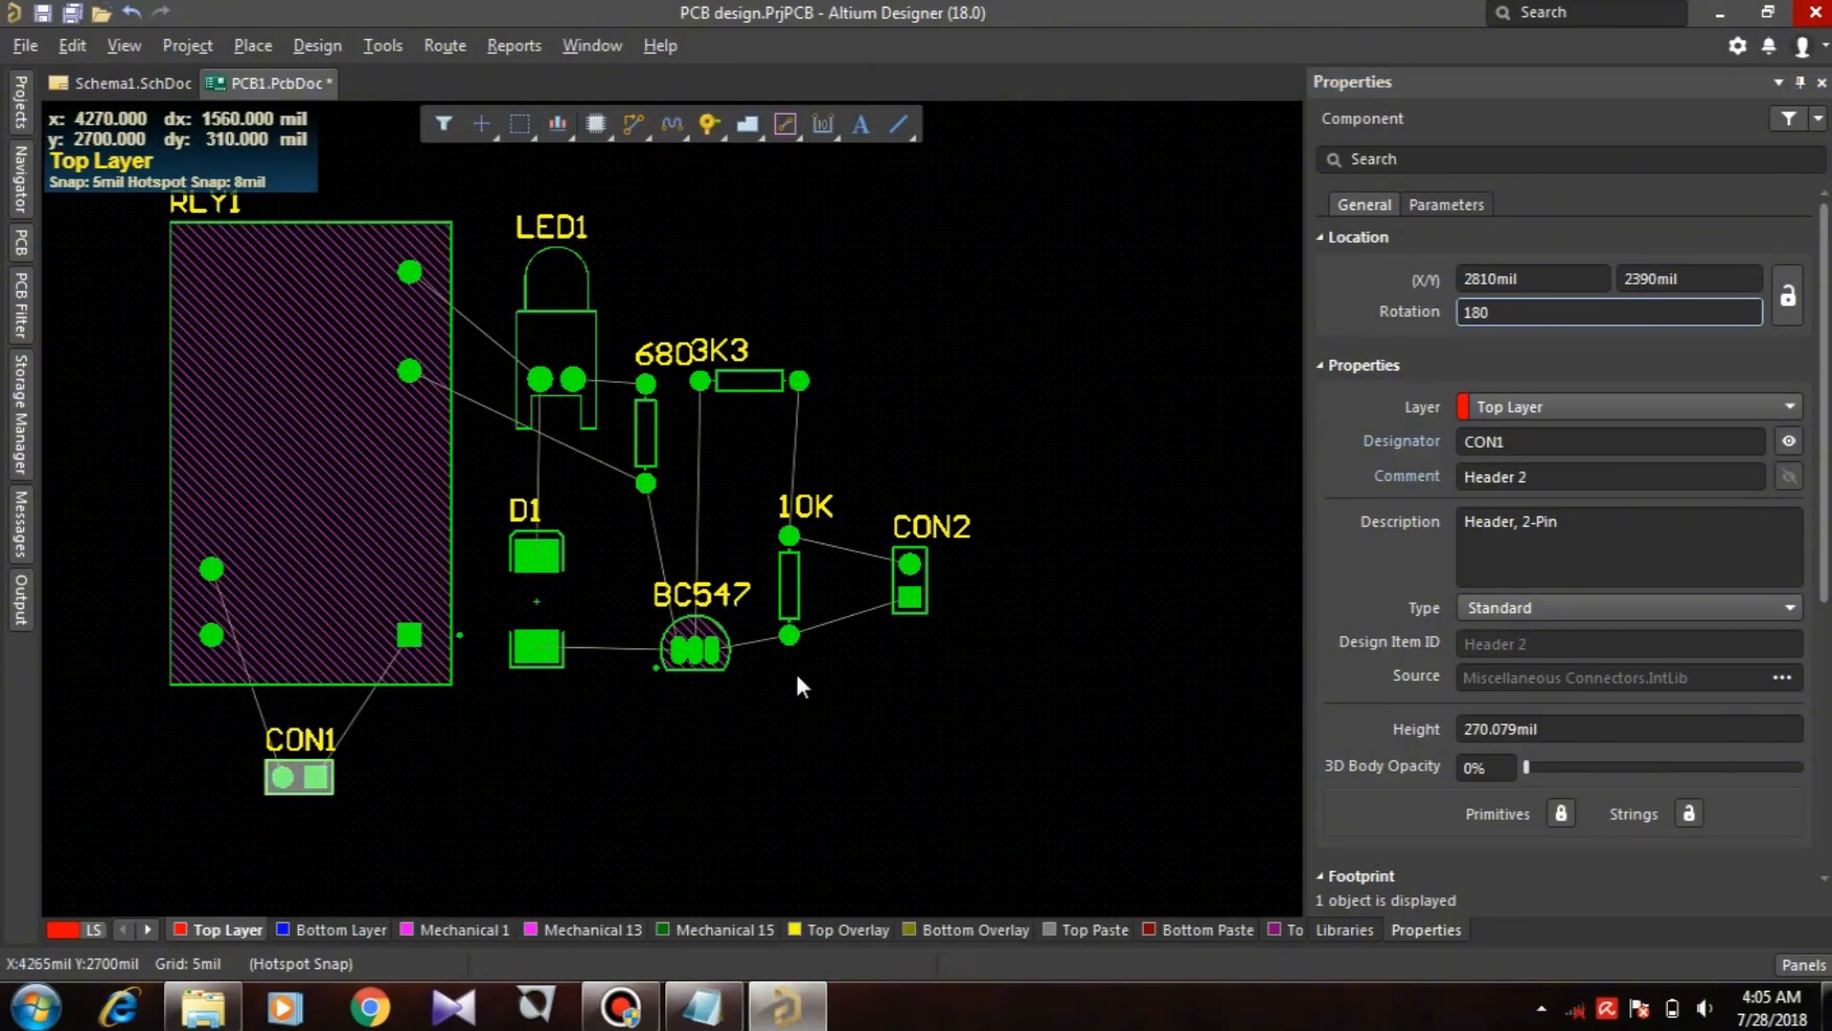
# Step: Tighten the layout by moving 680 beside D1, 3K3 and 10K above BC547, and CON2 just right of 10K
pyautogui.moveTo(650, 443); pyautogui.dragTo(615, 541)
pyautogui.moveTo(732, 378); pyautogui.dragTo(689, 405)
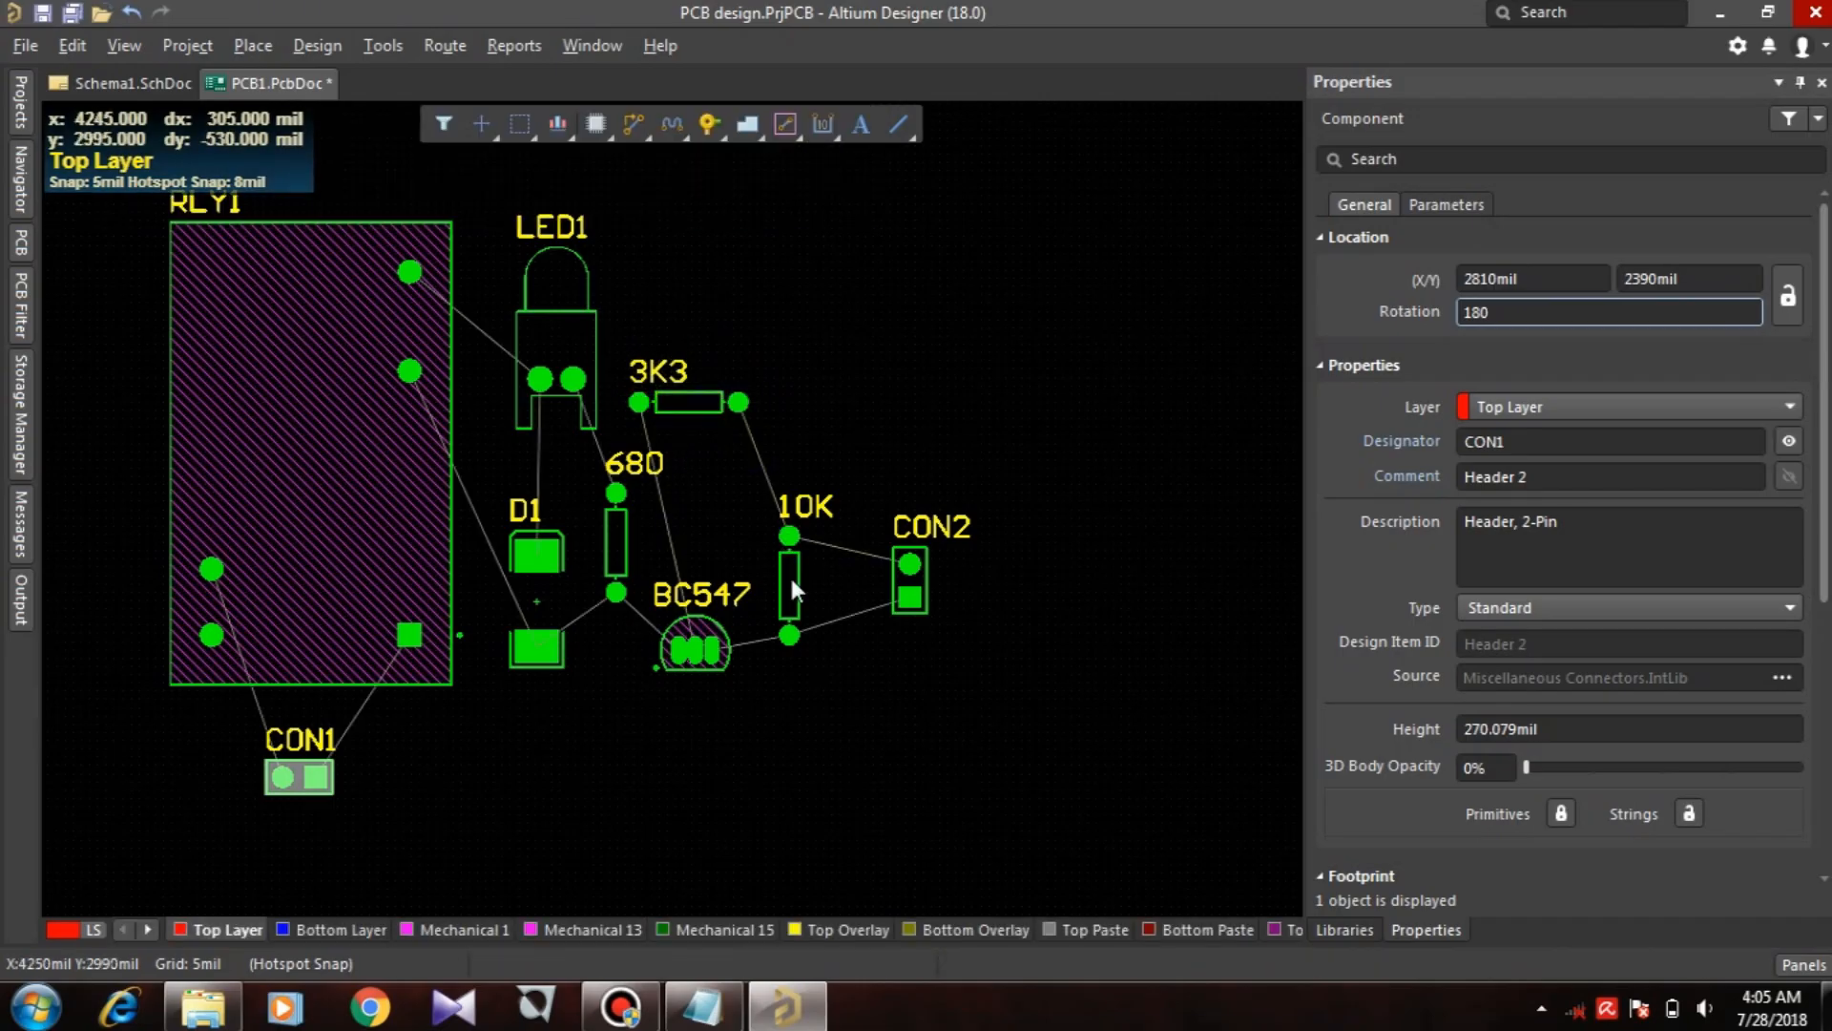
pyautogui.moveTo(779, 569); pyautogui.dragTo(713, 512)
pyautogui.moveTo(910, 586); pyautogui.dragTo(785, 535)
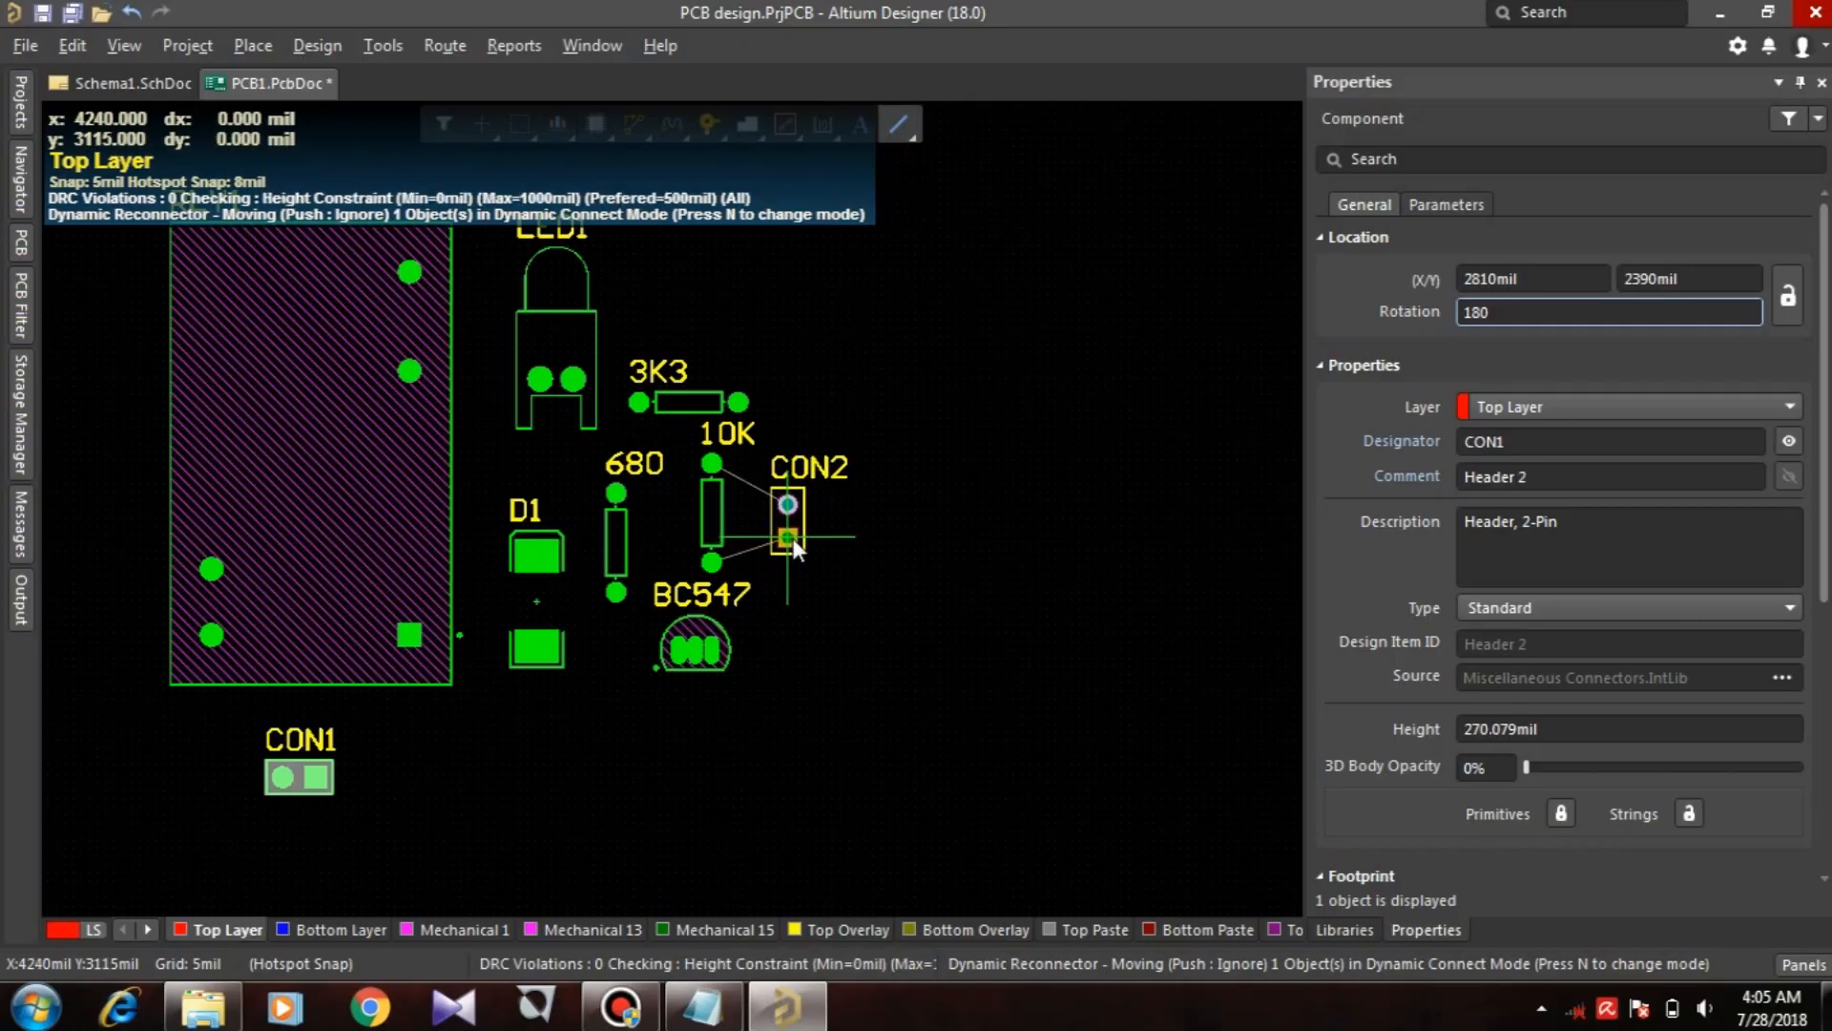
pyautogui.click(858, 598)
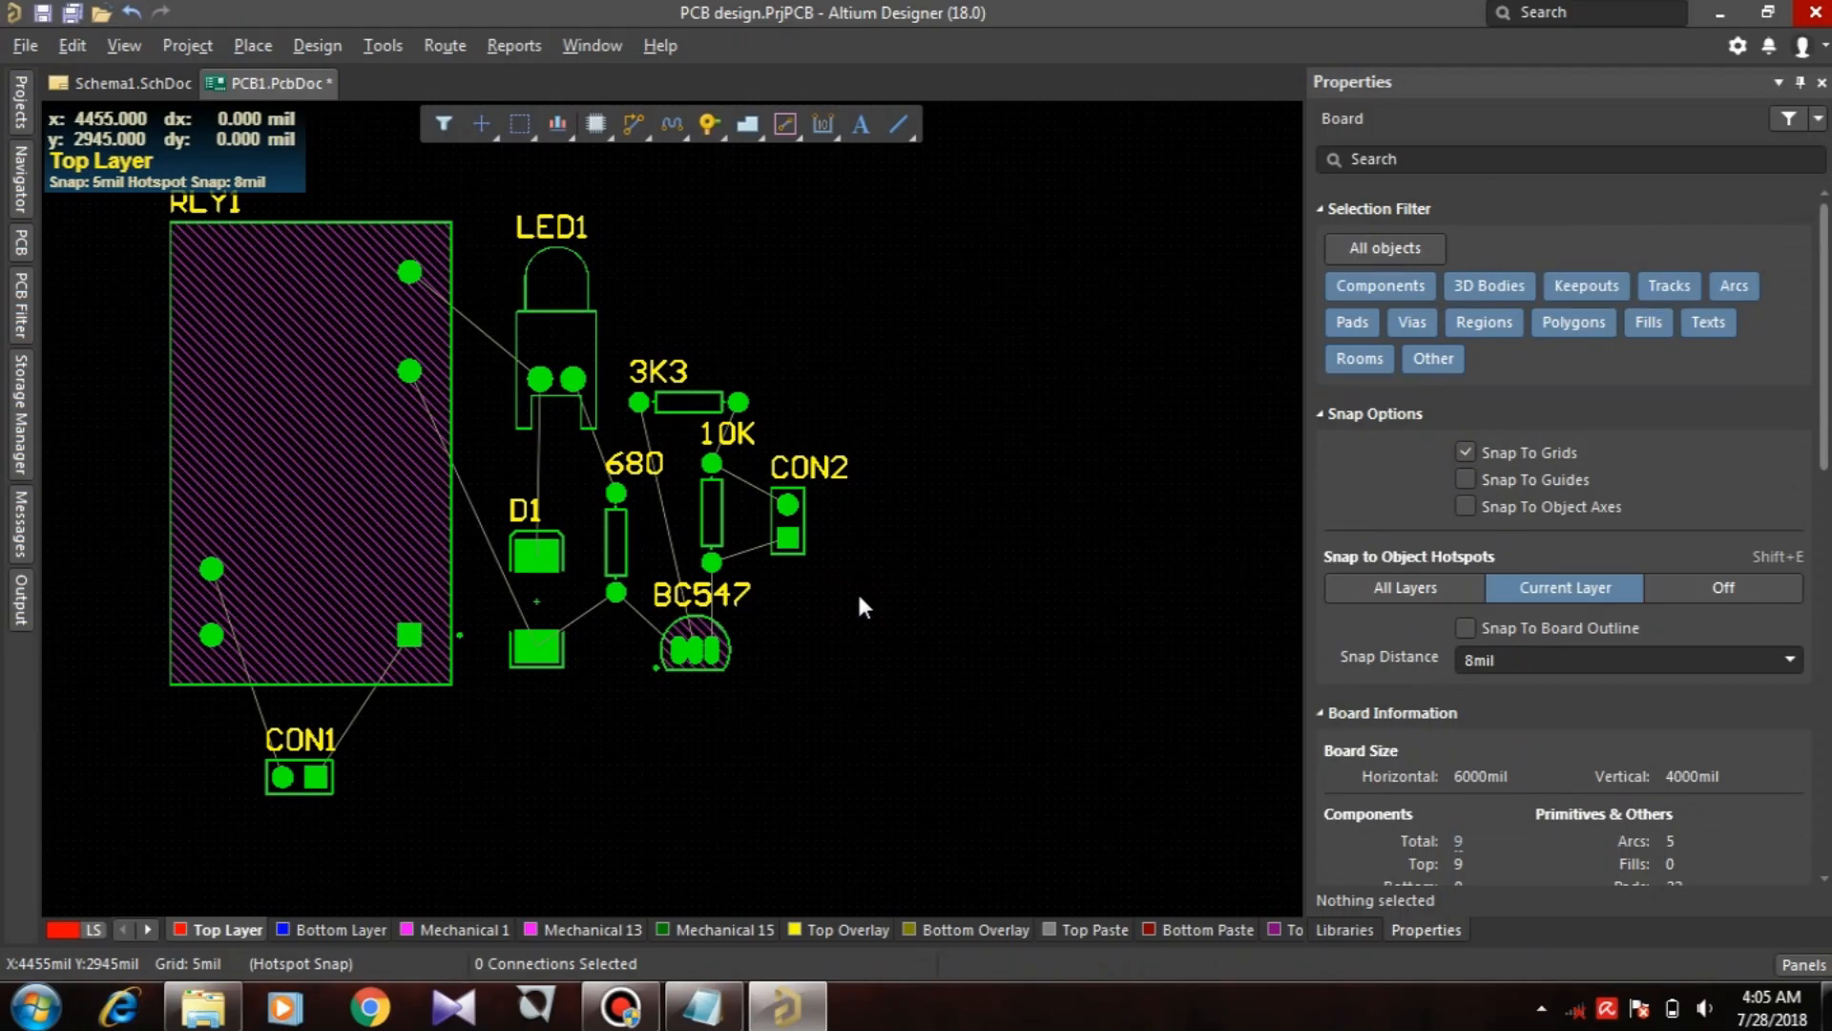
# Step: Route a Top Layer track from RLY1's upper right pad around to LED1's left pad with Interactive Routing
pyautogui.click(633, 126)
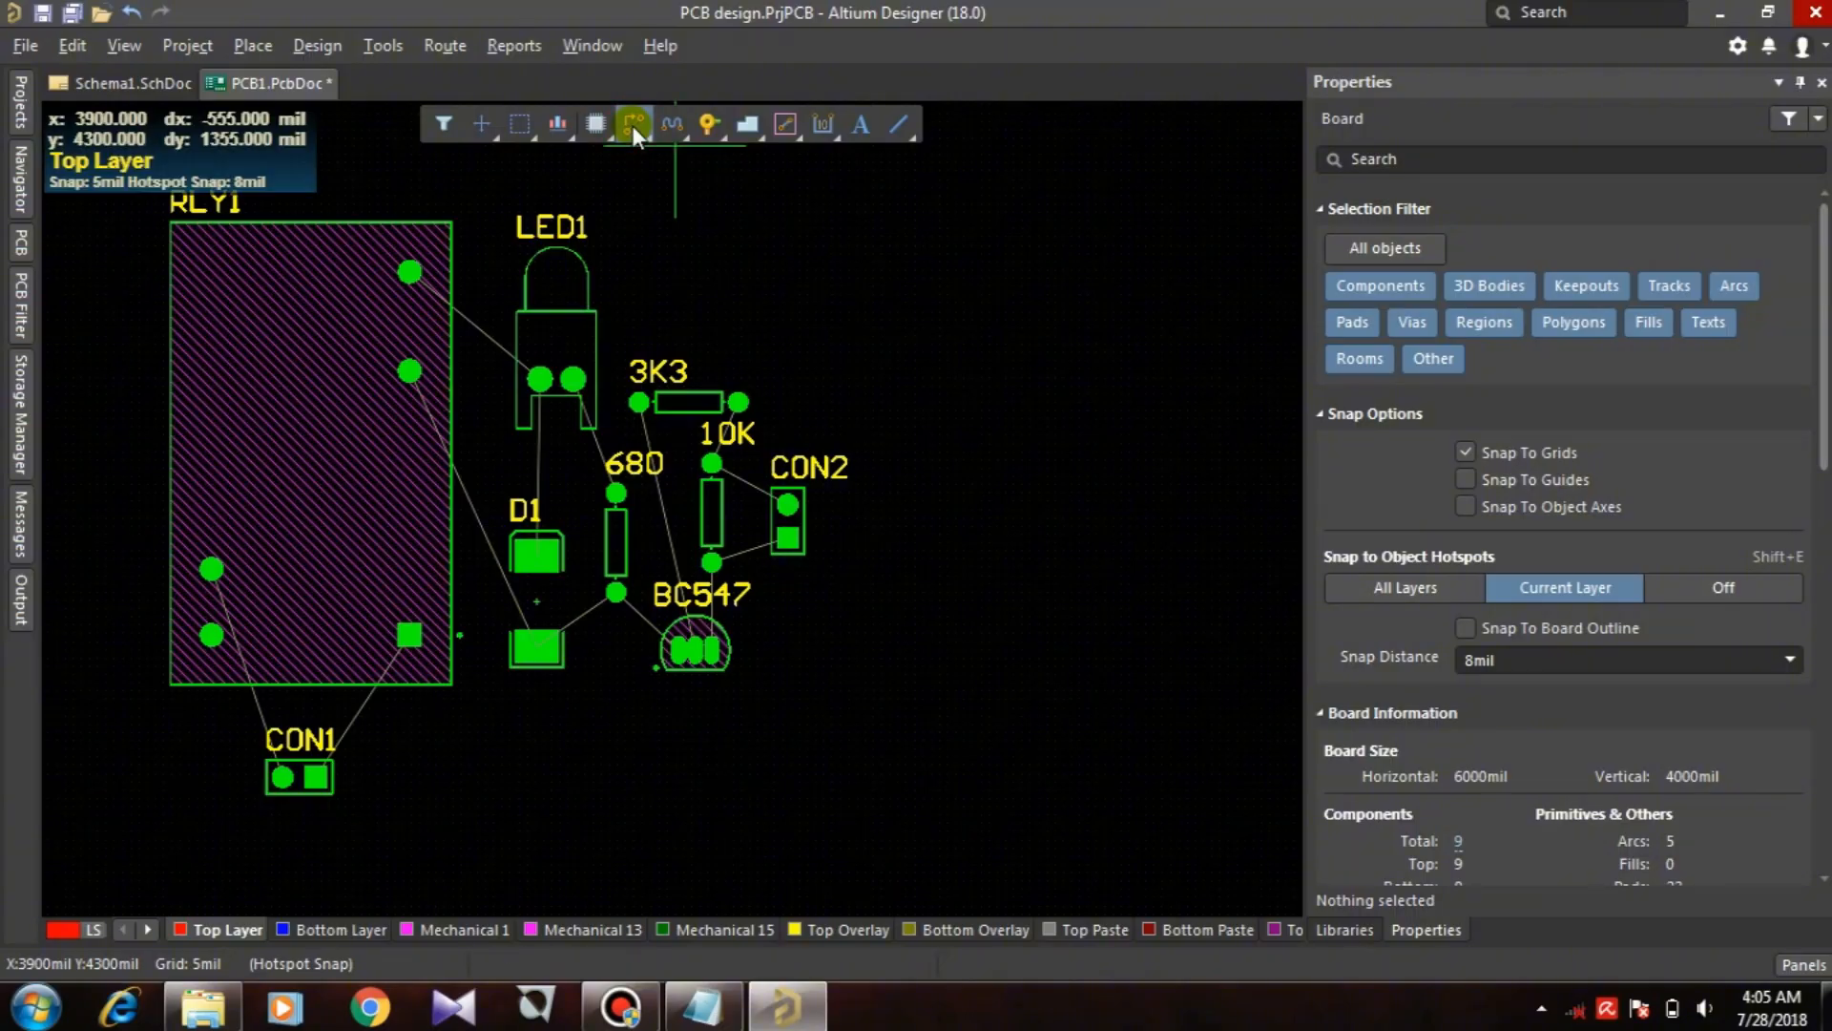
pyautogui.click(411, 274)
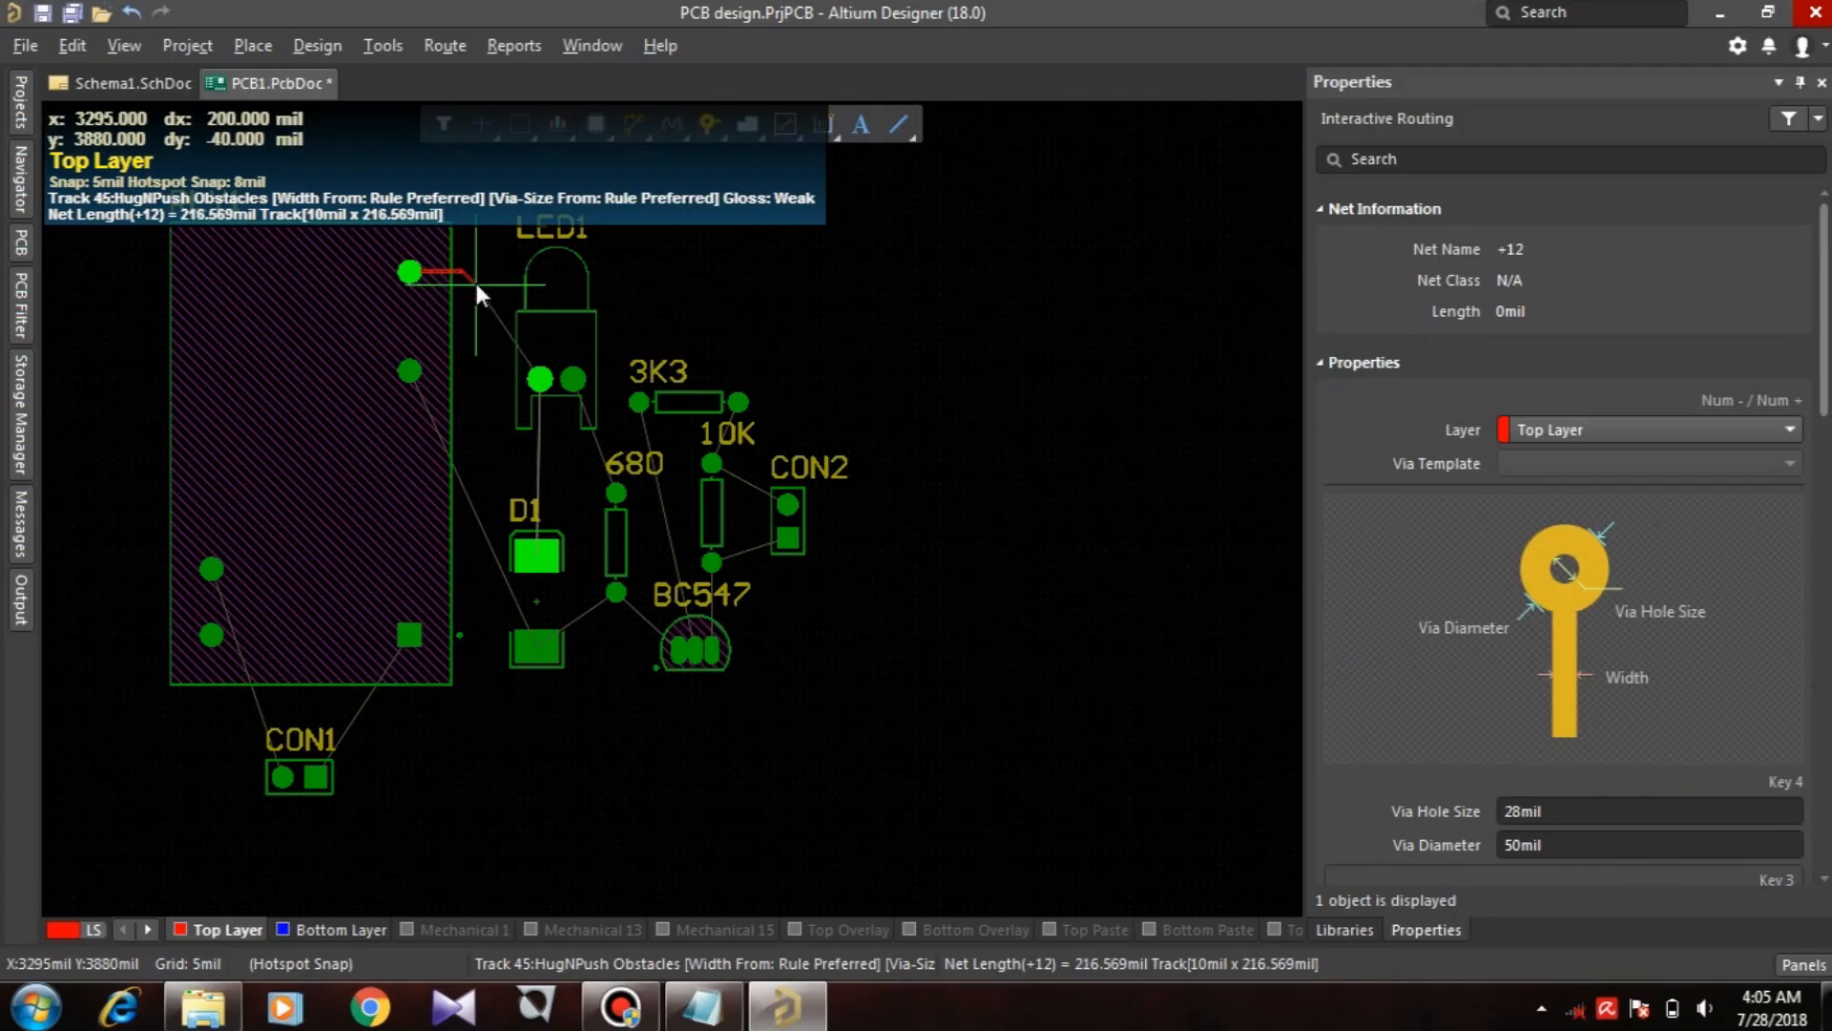
pyautogui.click(477, 284)
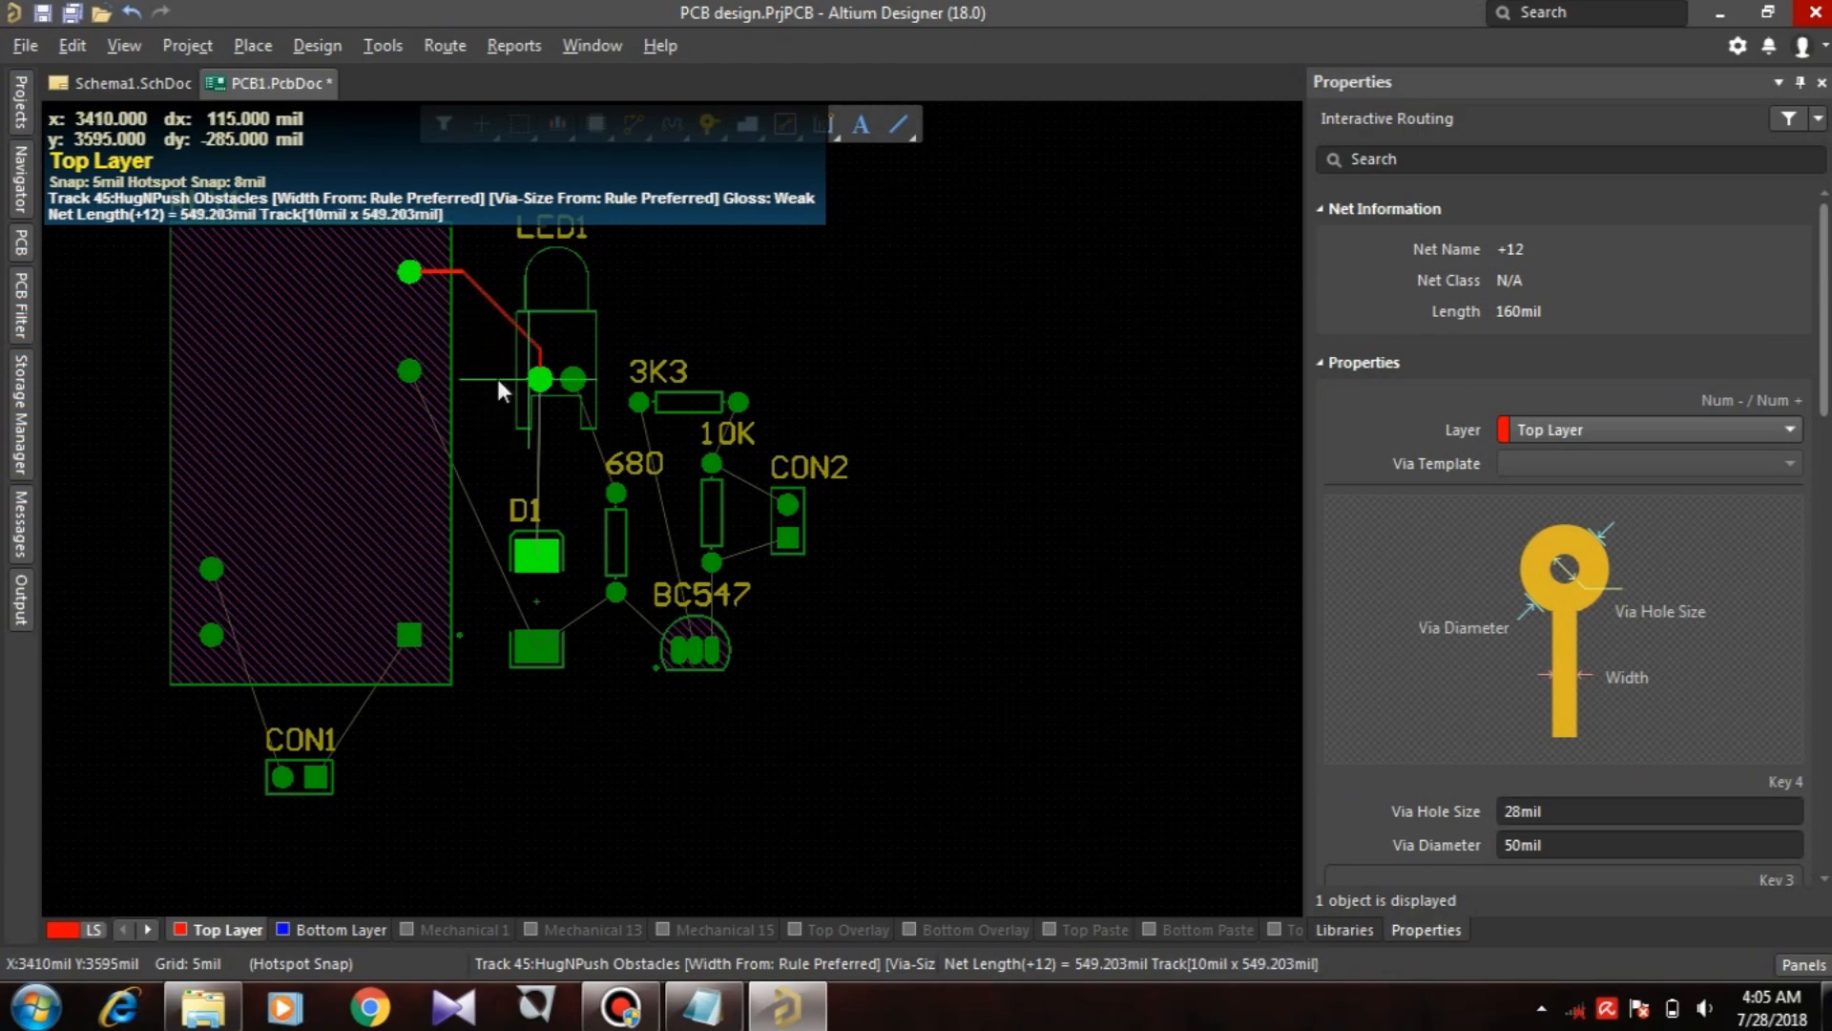
pyautogui.click(481, 369)
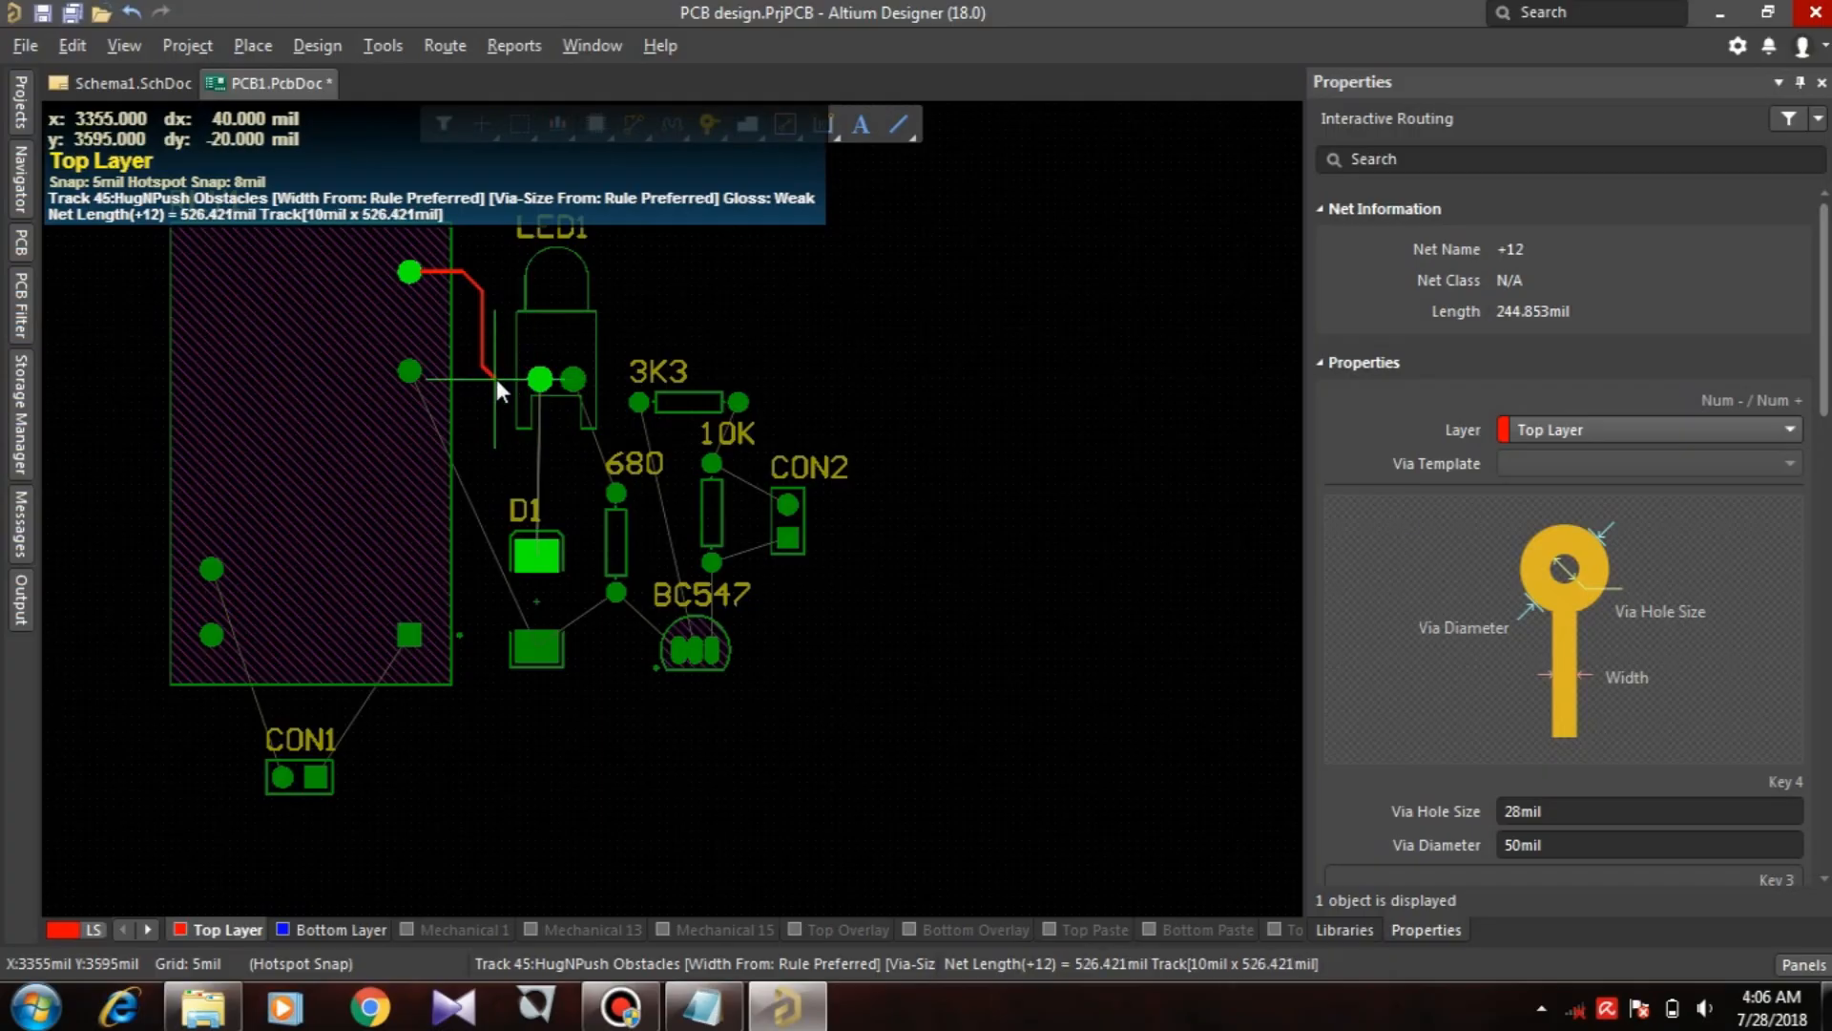
pyautogui.click(540, 379)
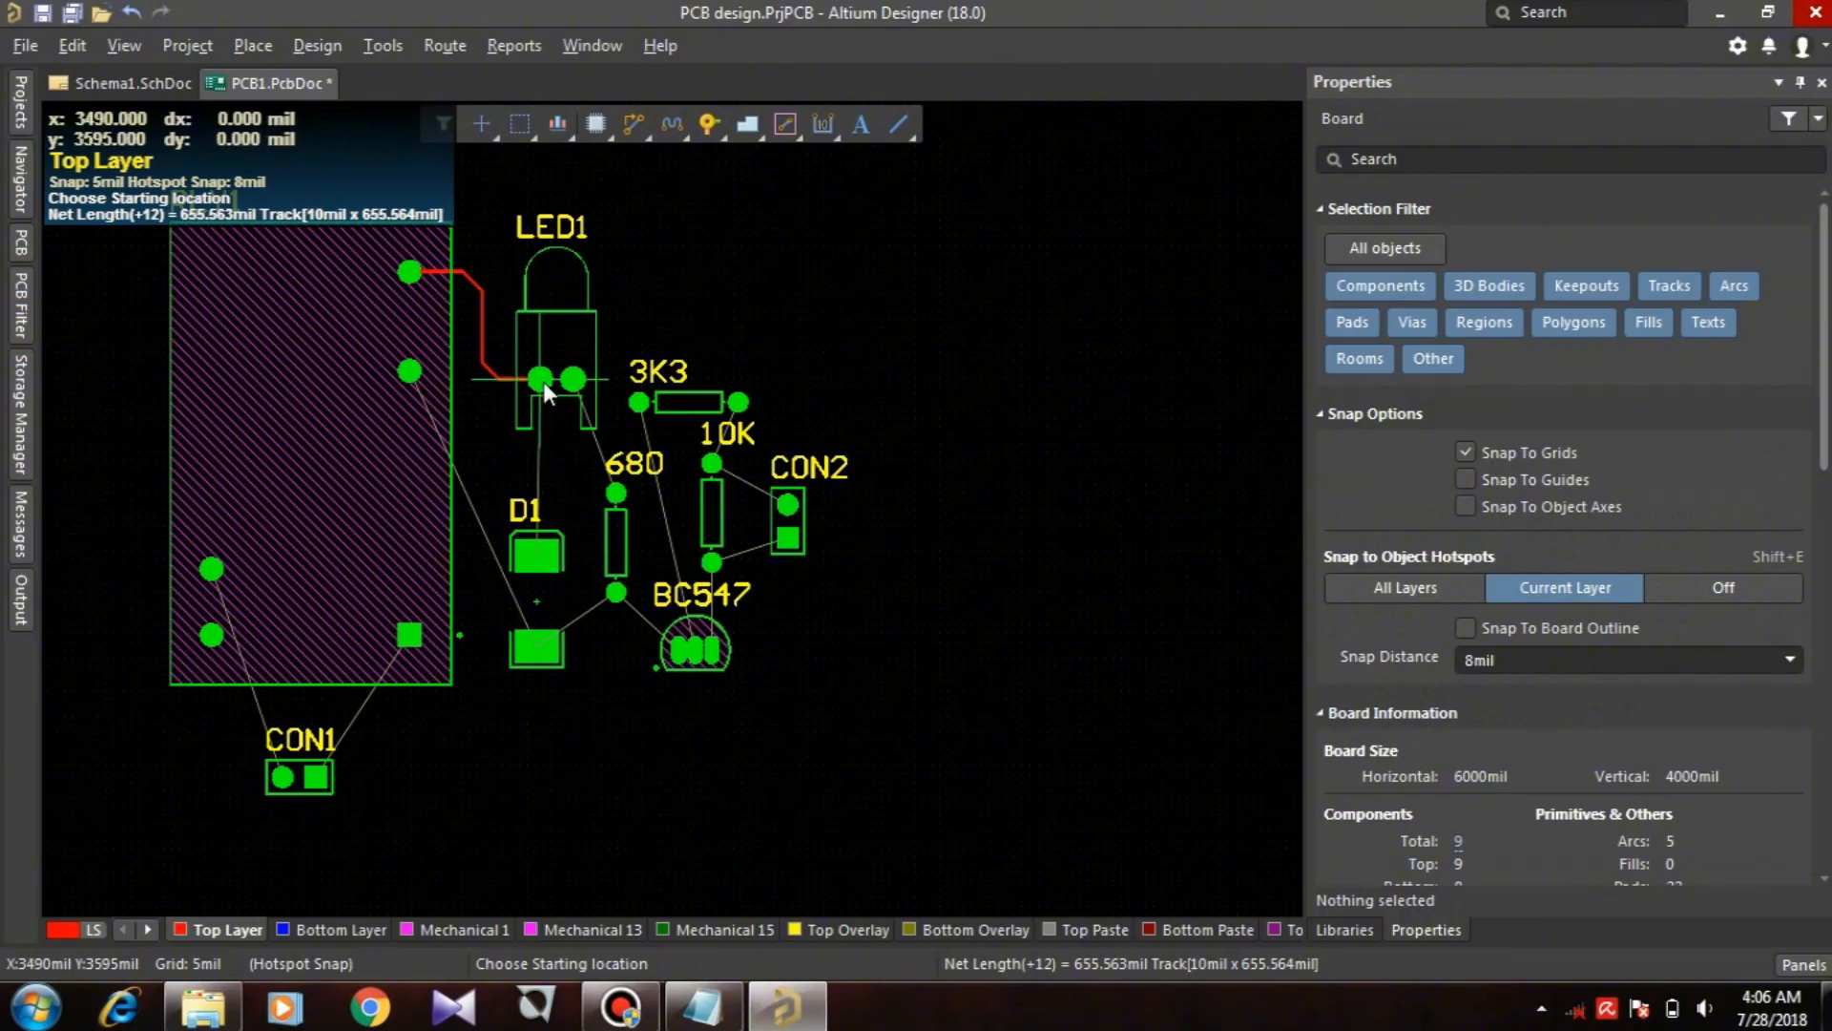
# Step: Route LED1's left pad down to D1's upper pad, and LED1's right pad to the upper pad of 680
pyautogui.click(542, 380)
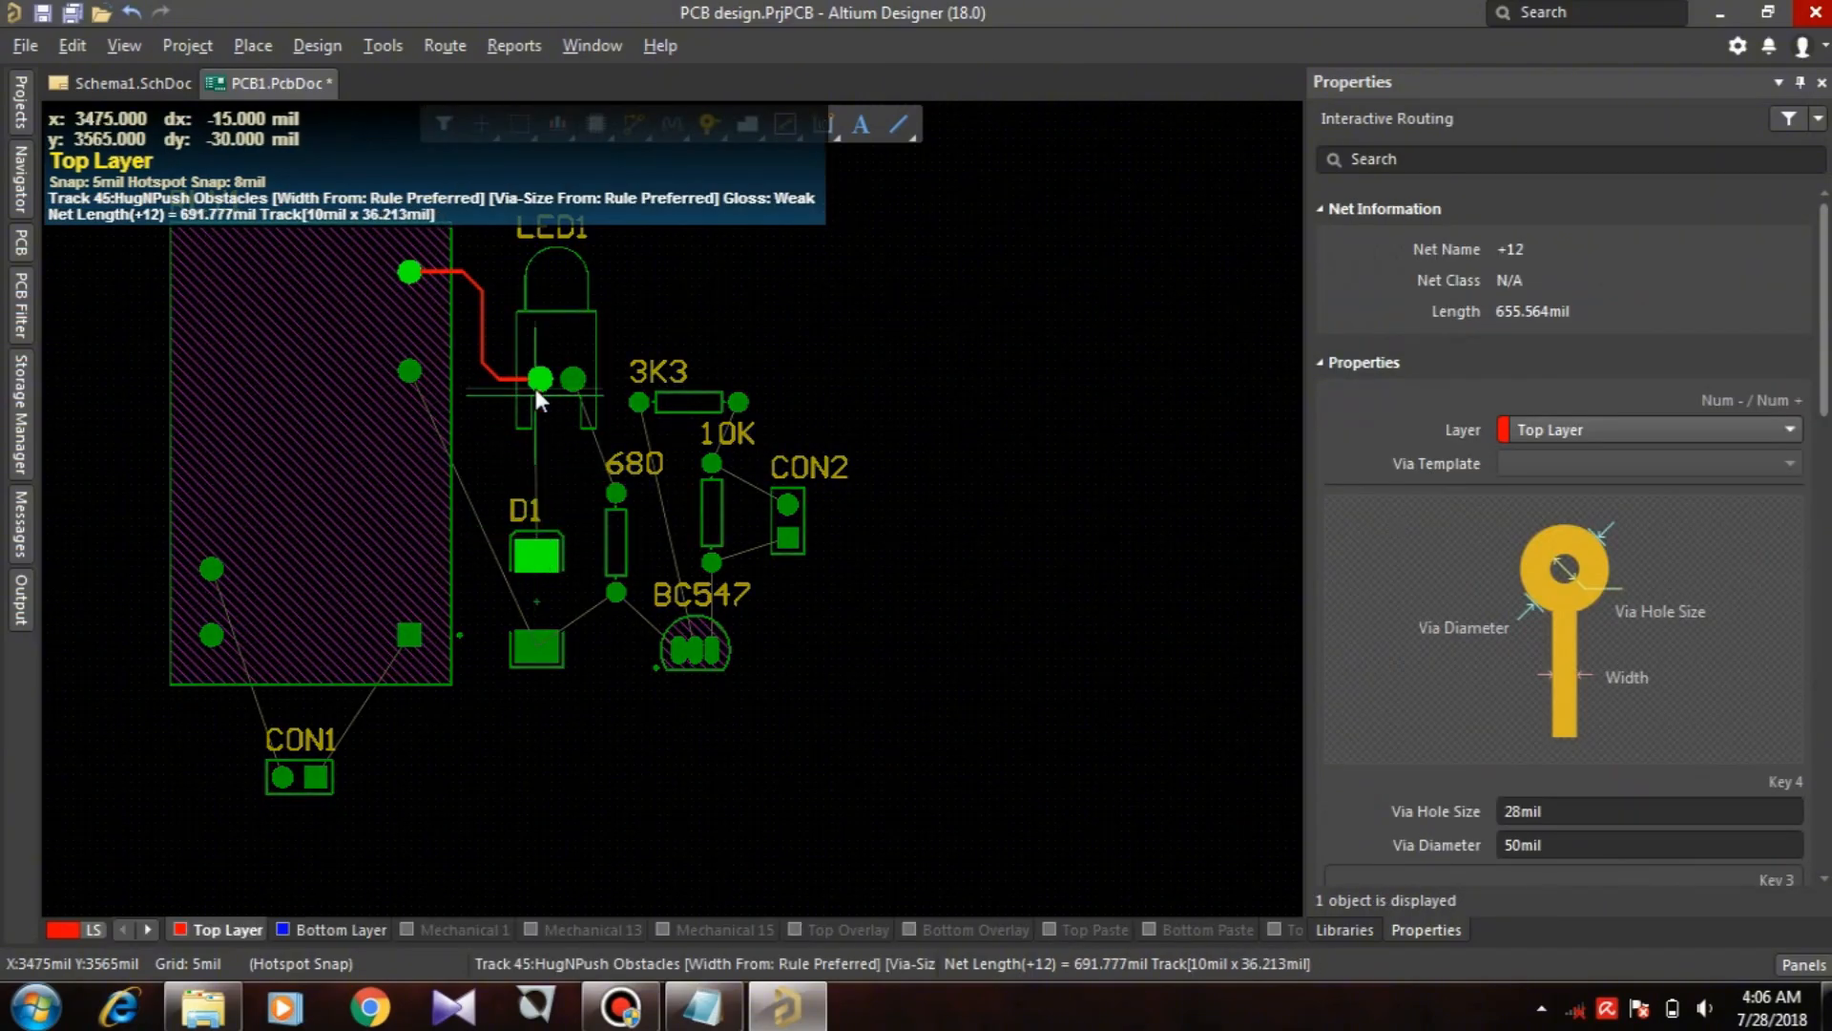
pyautogui.click(538, 556)
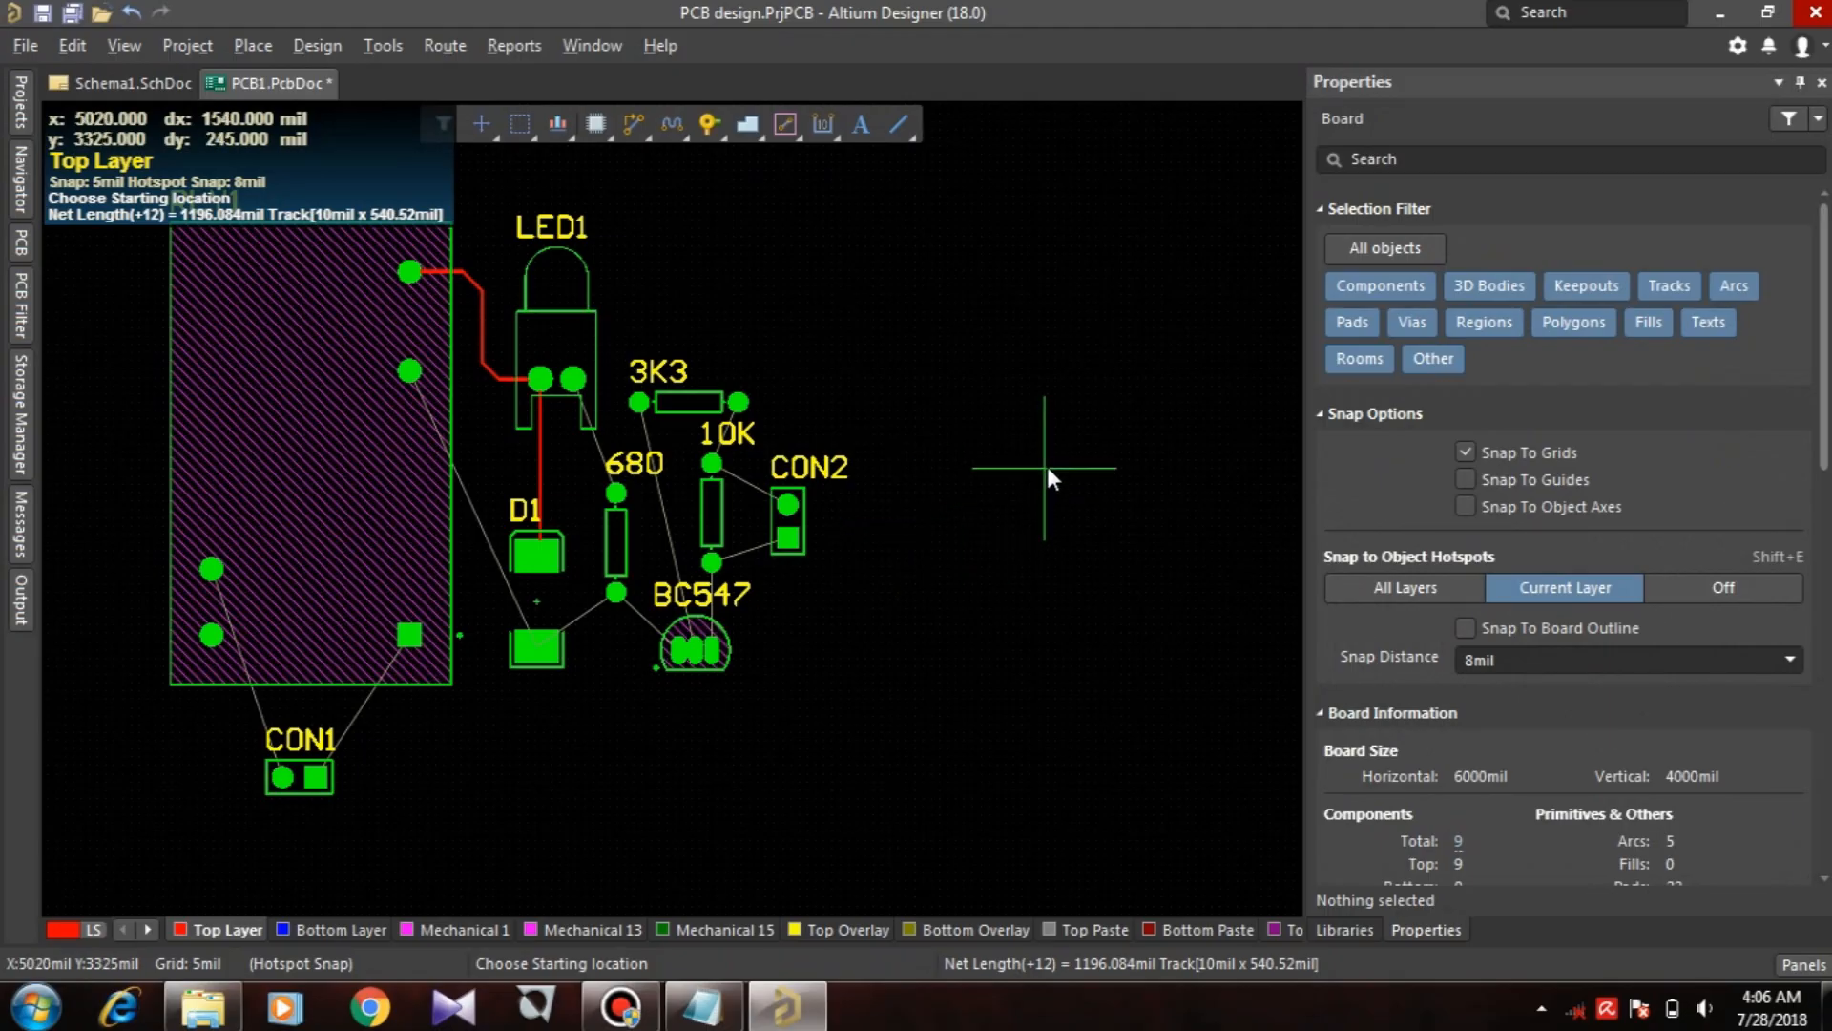
pyautogui.click(573, 380)
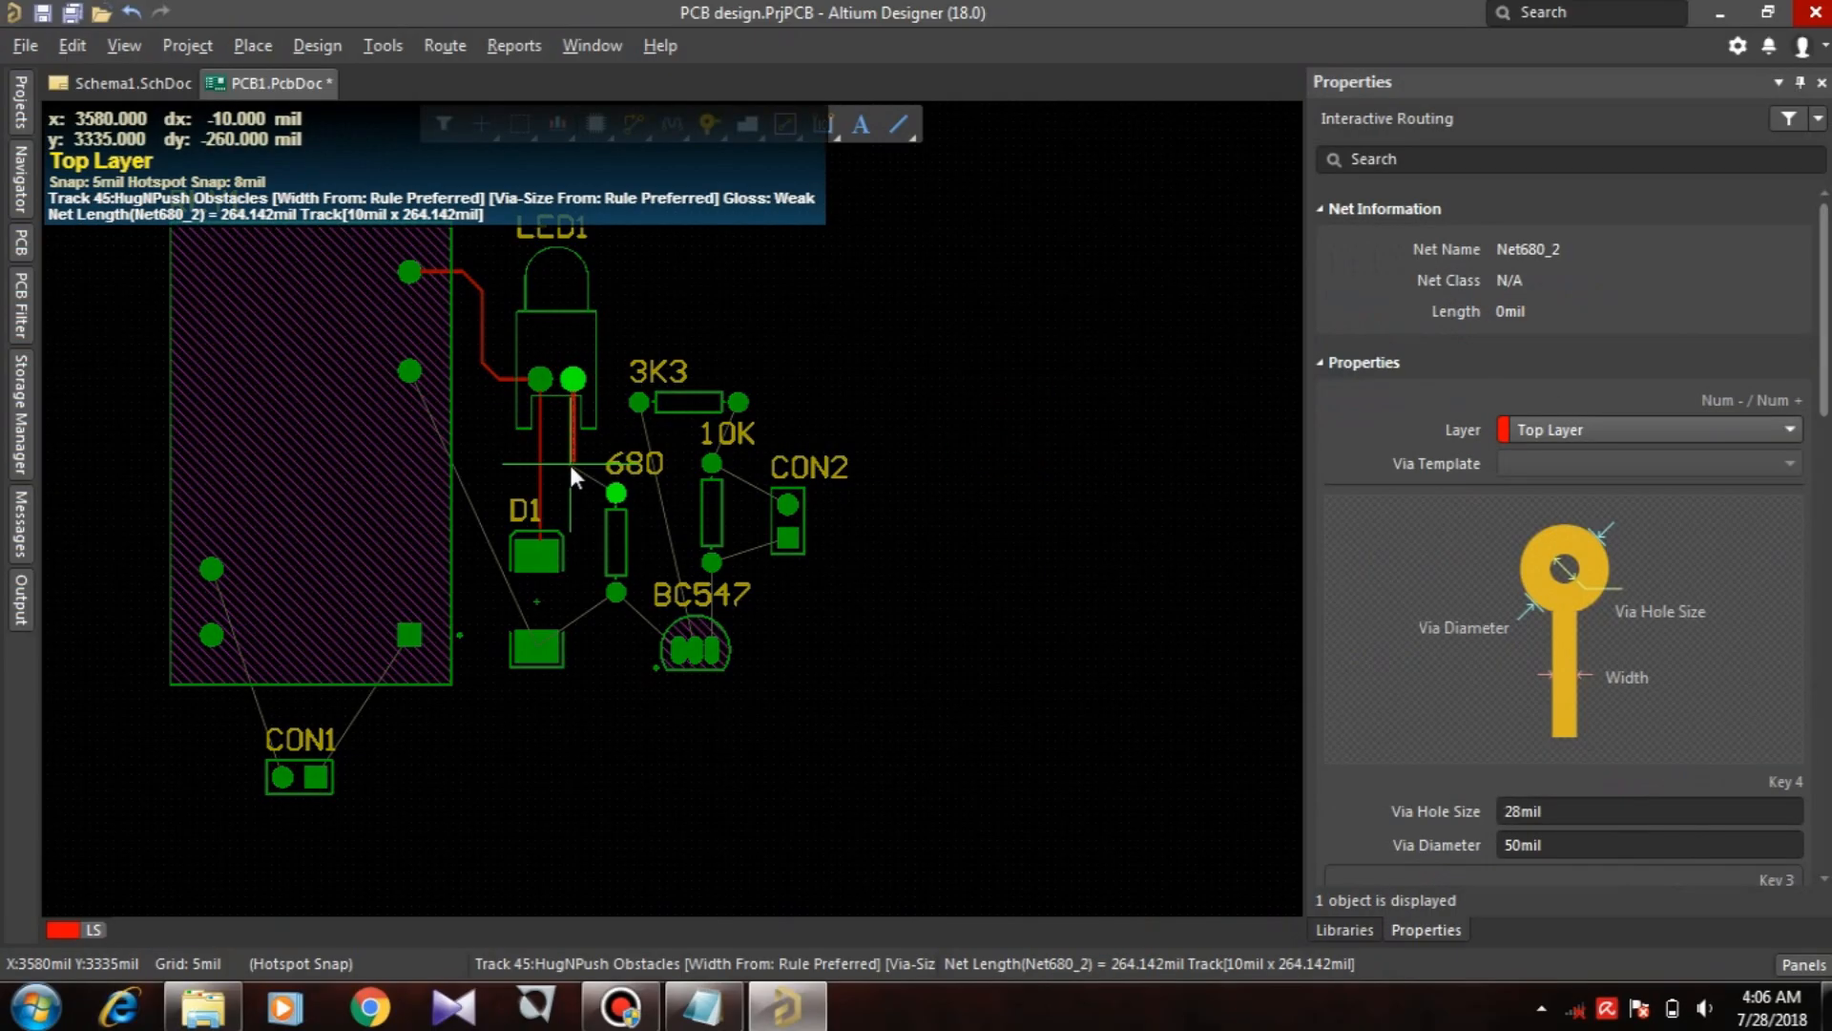
pyautogui.click(617, 492)
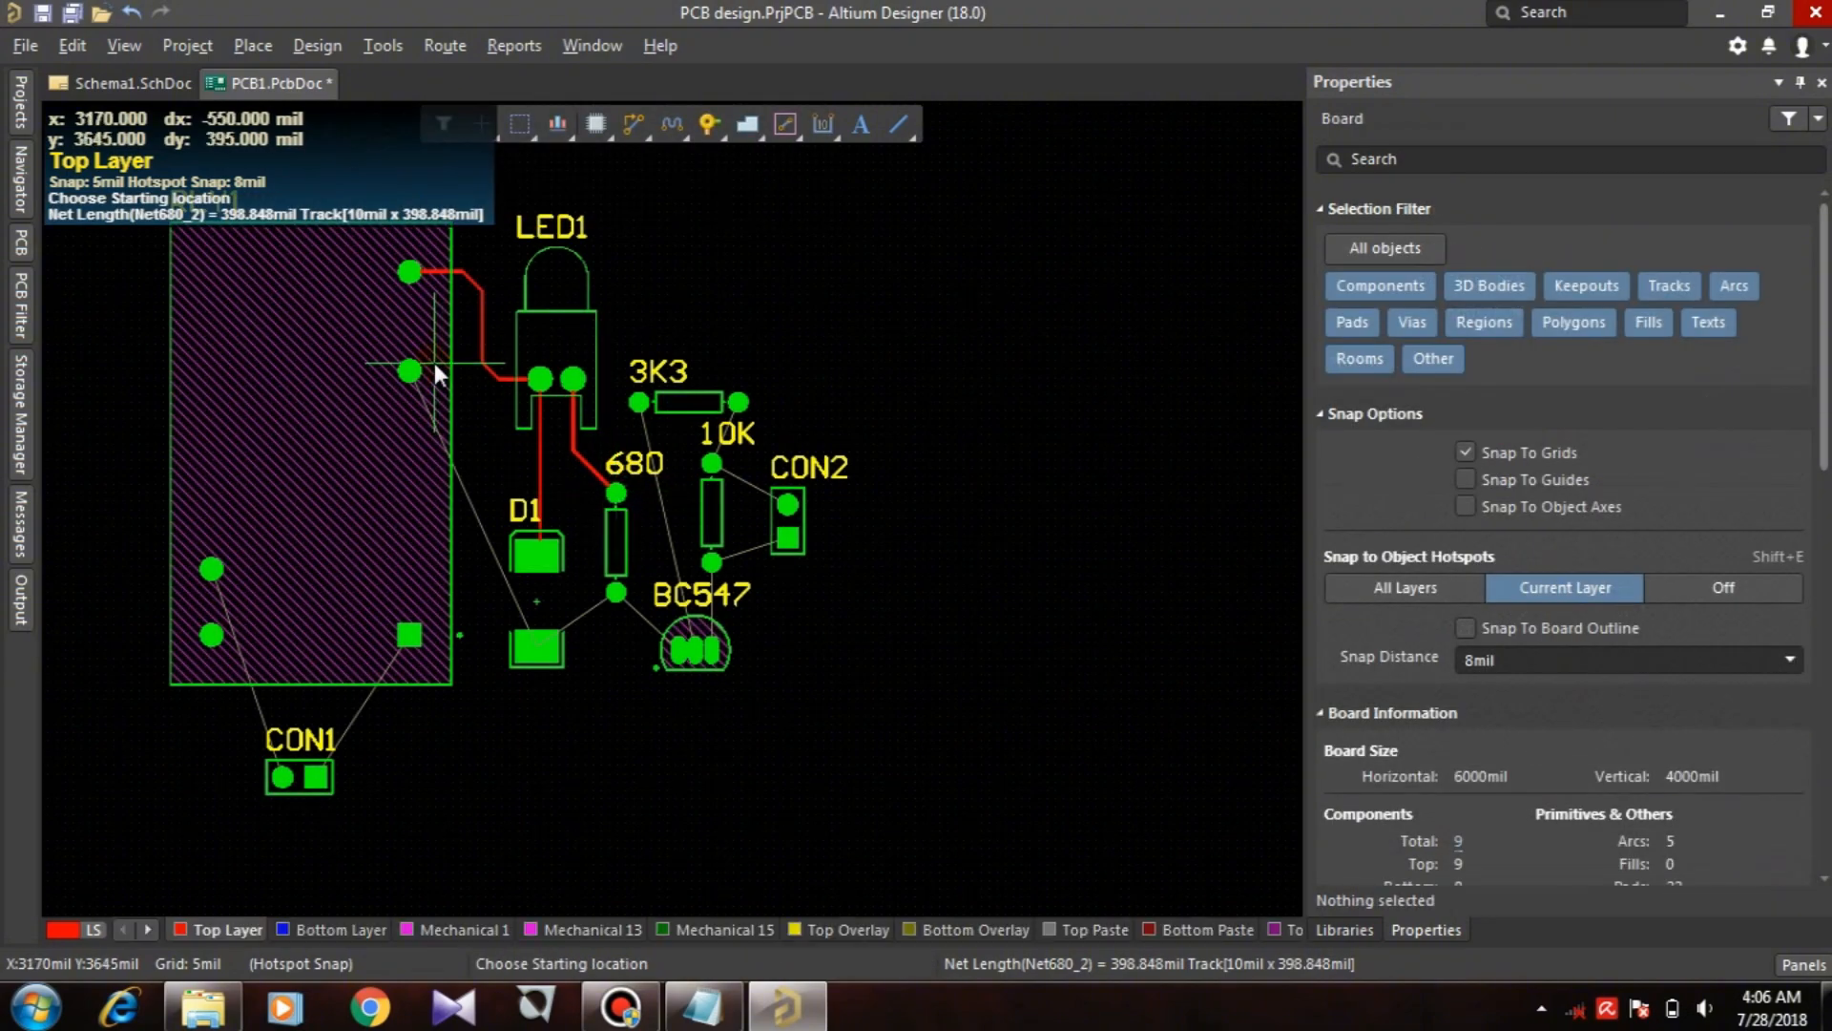
# Step: Route RLY1's second right-hand pad down between the relay and D1 to D1's lower pad
pyautogui.click(417, 367)
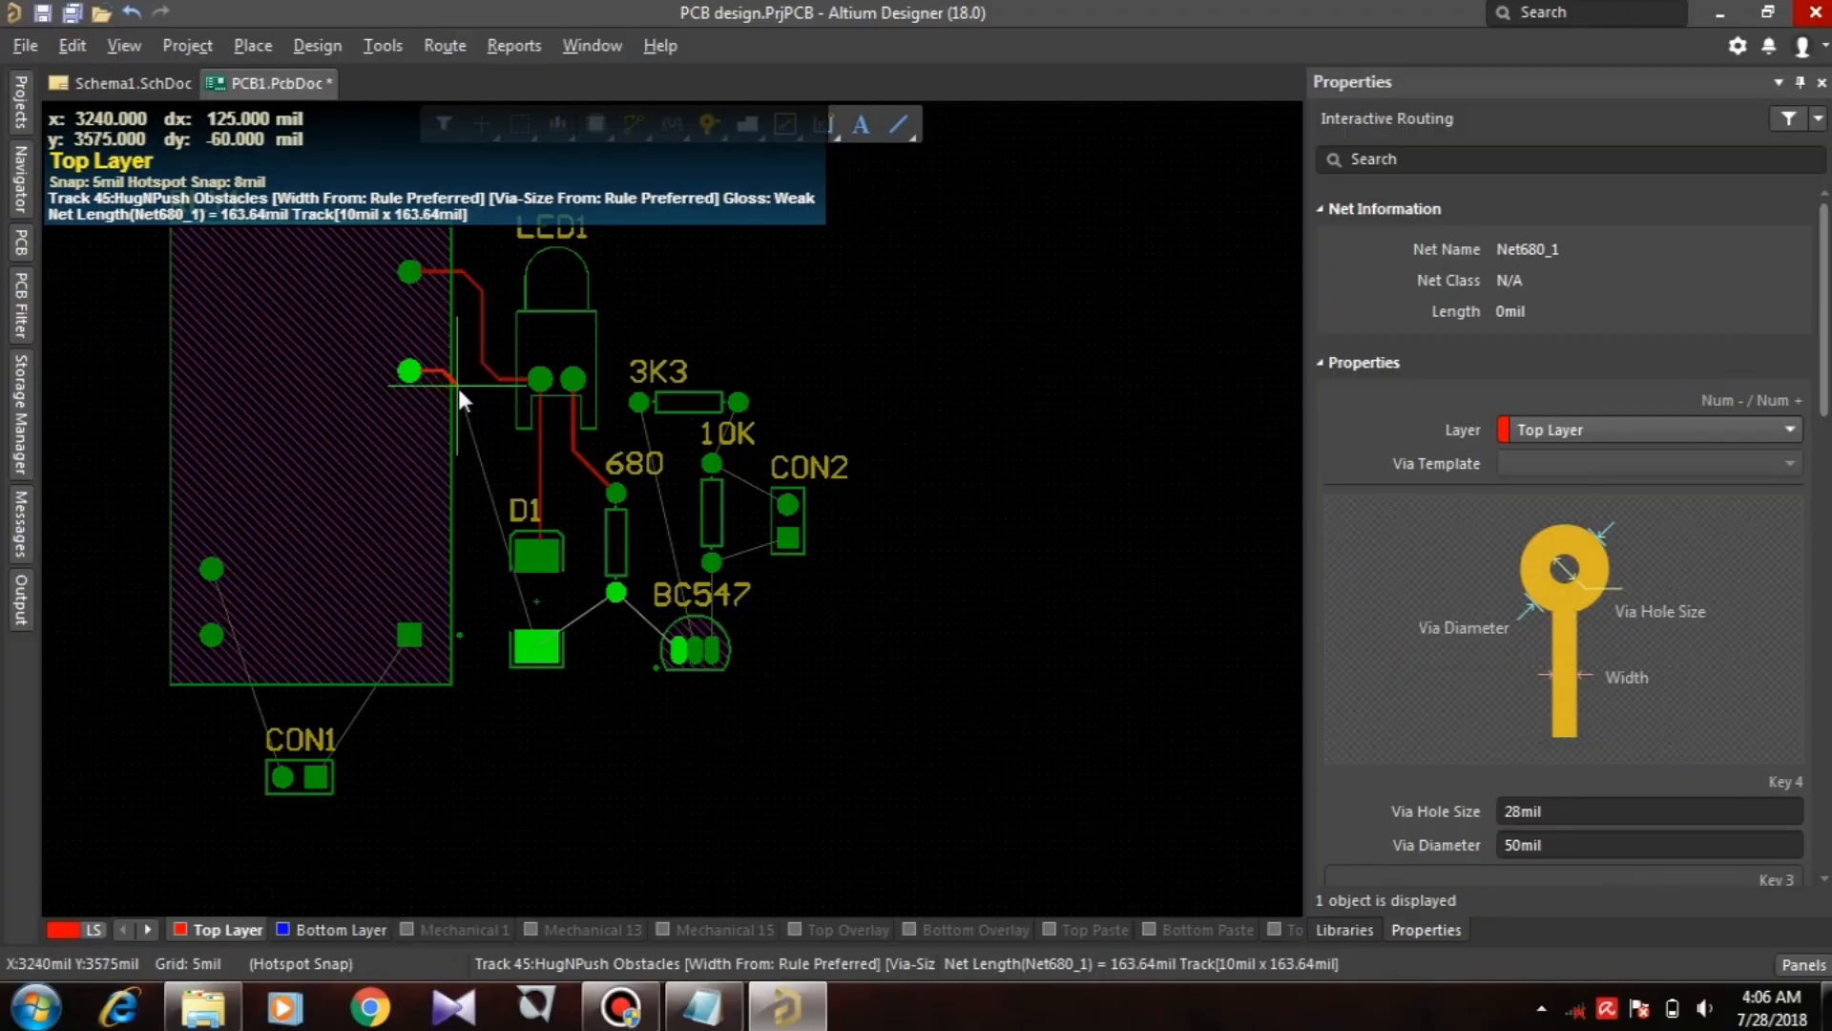
pyautogui.click(458, 387)
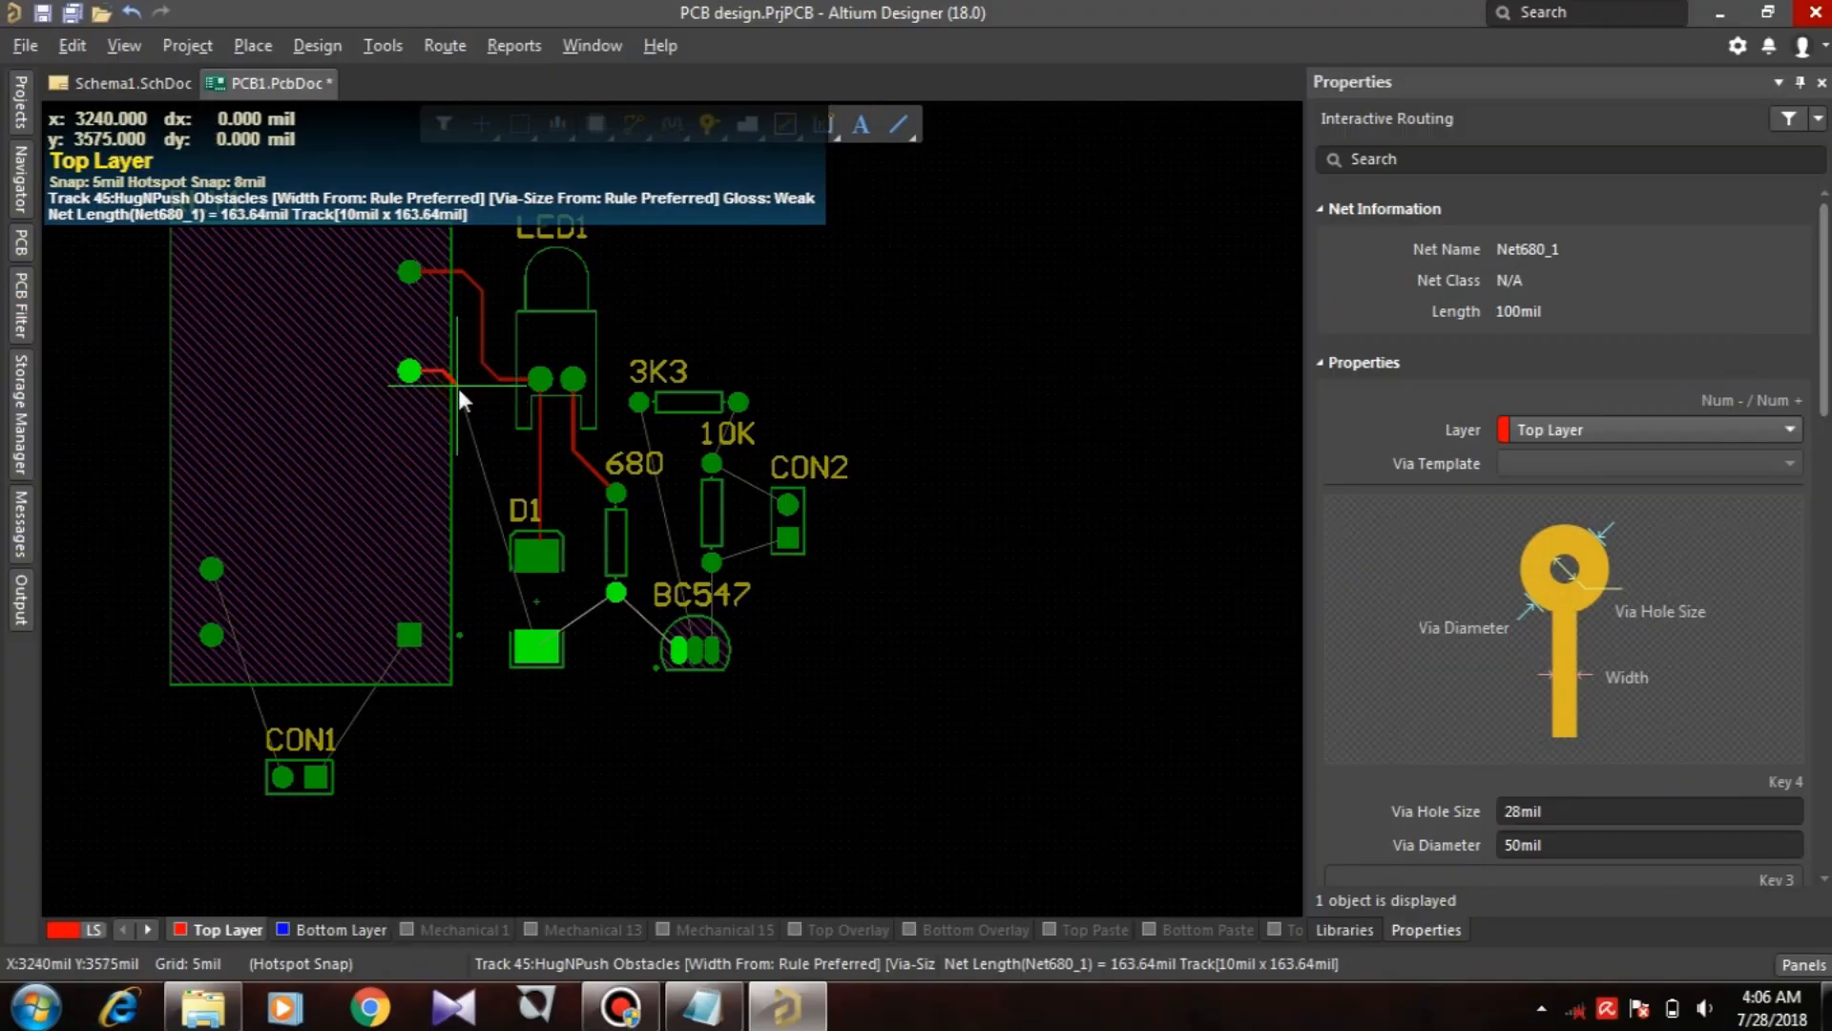
pyautogui.click(484, 609)
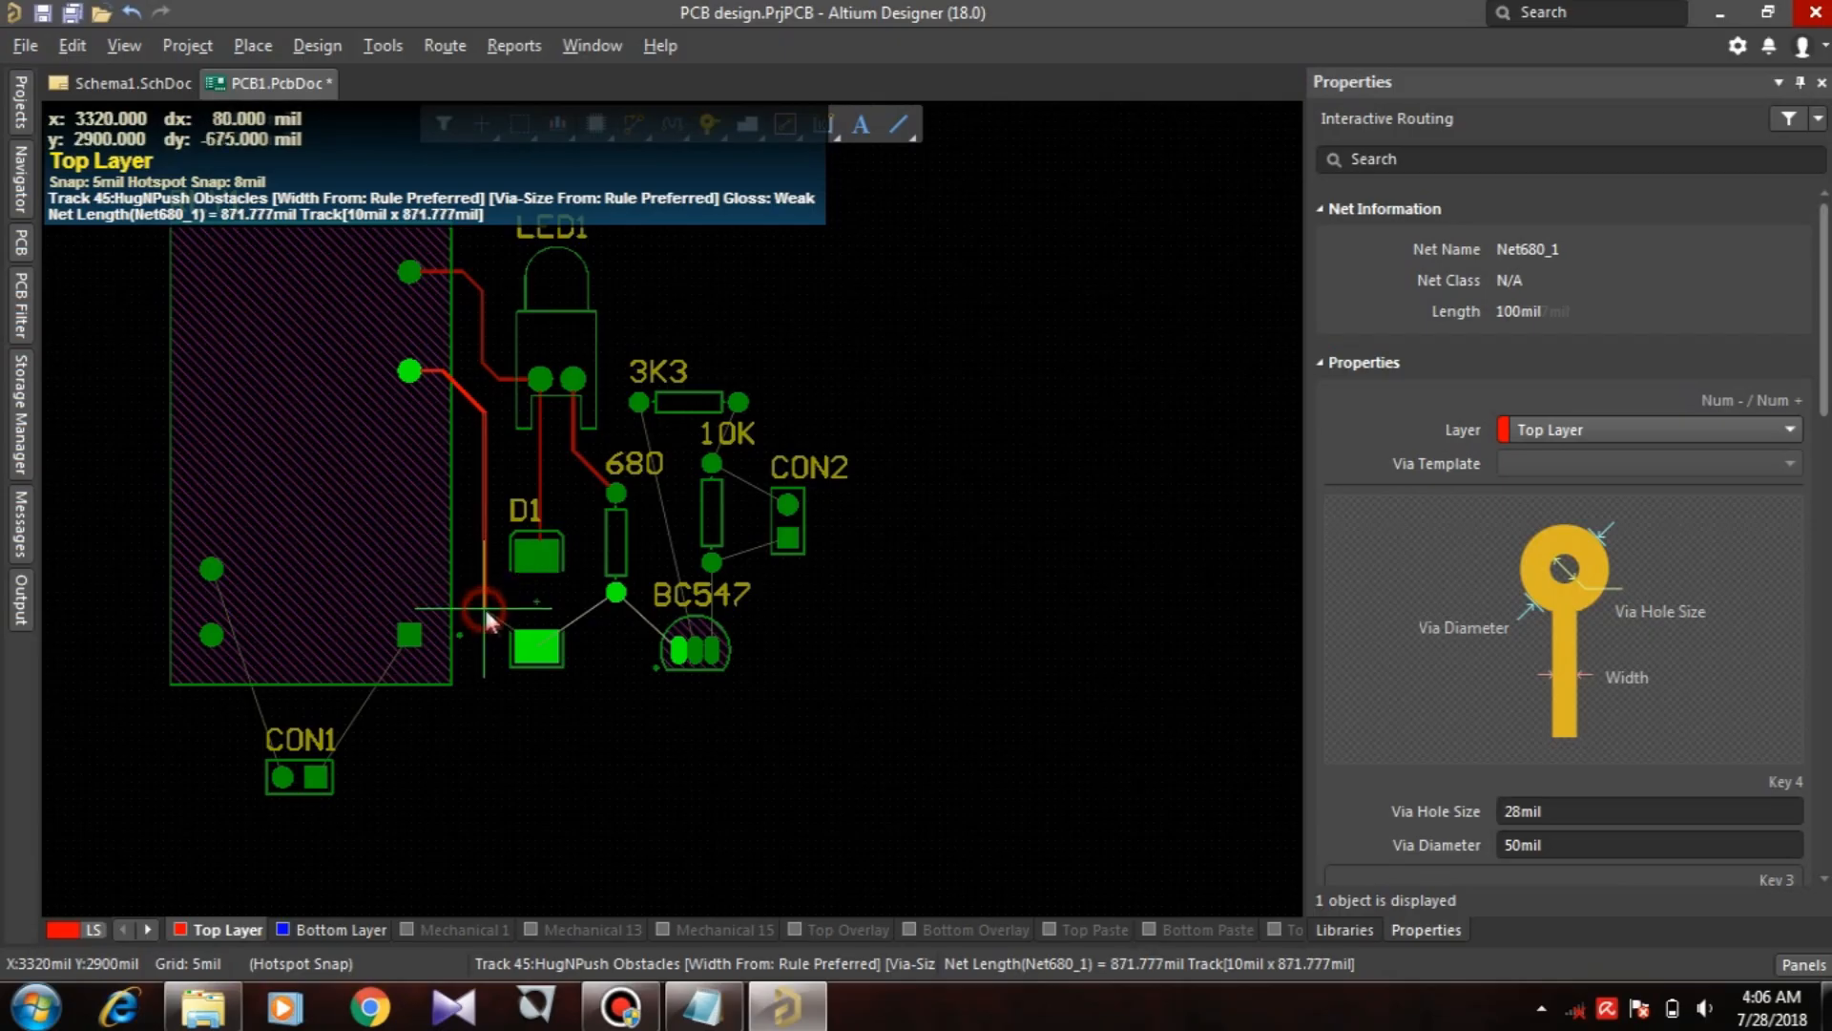
pyautogui.click(530, 649)
pyautogui.press('Escape')
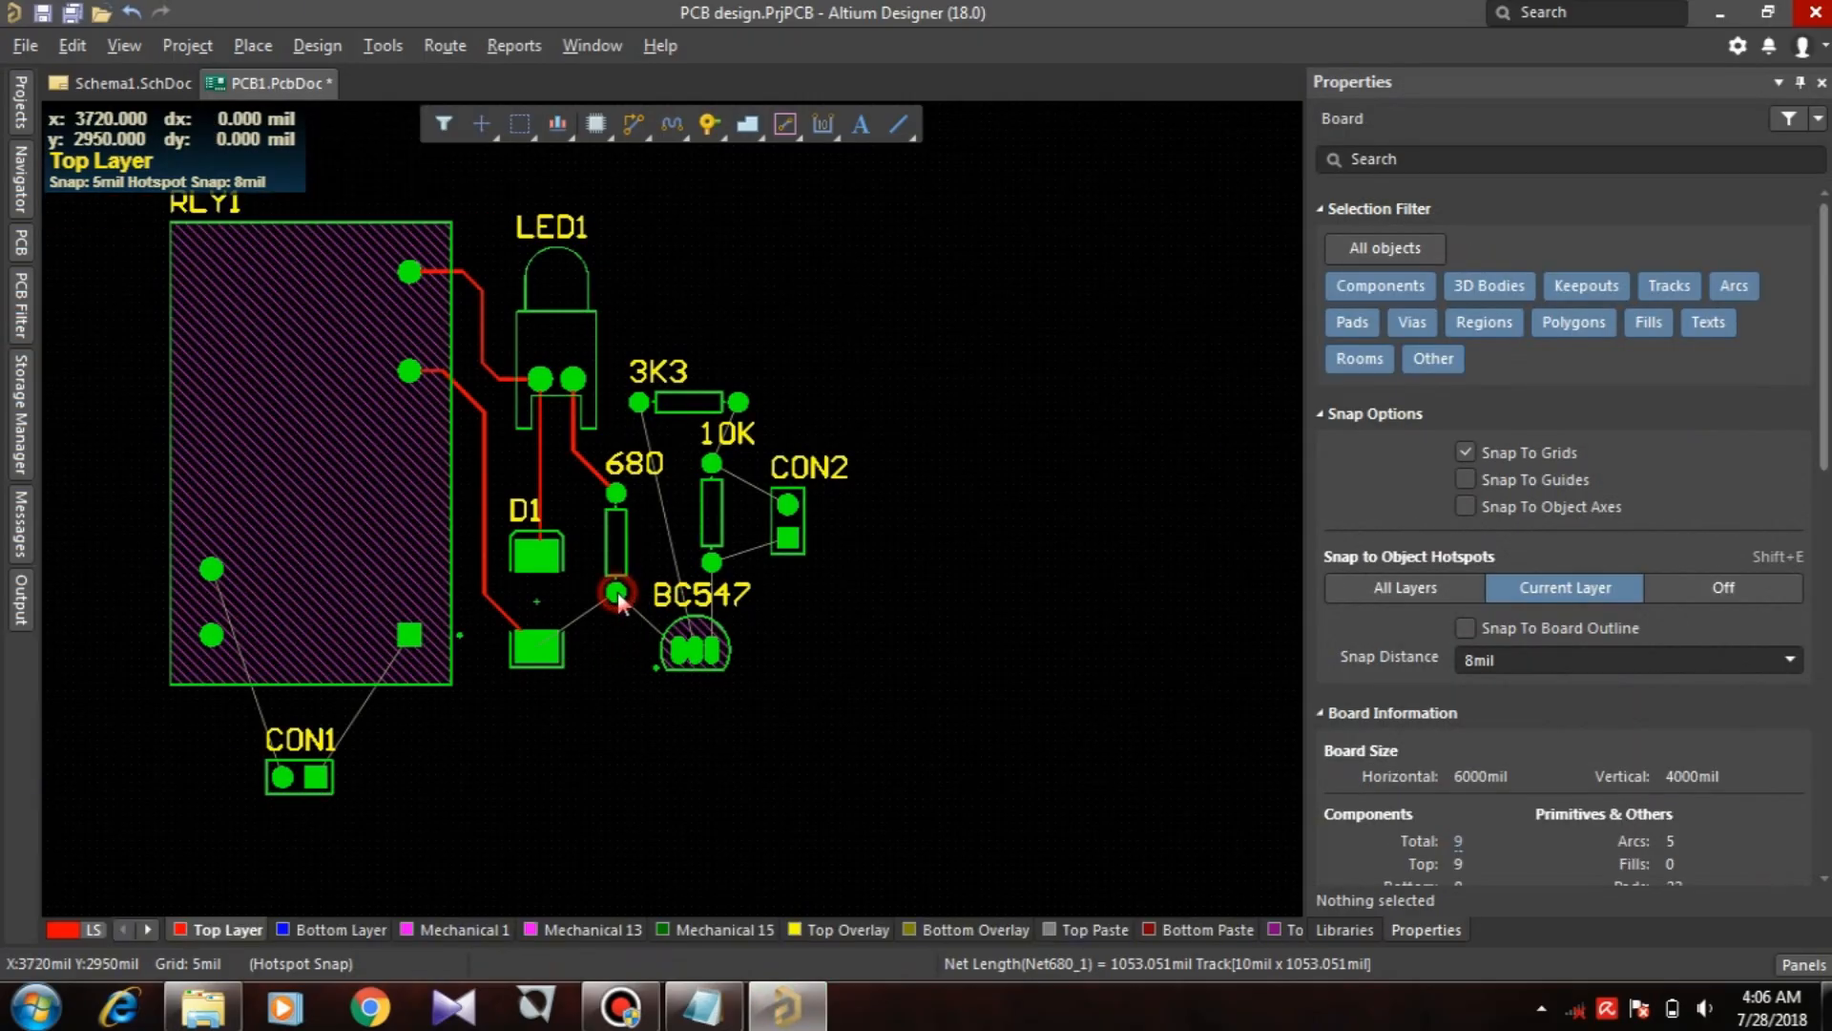
# Step: Route the lower pad of 680 to D1's lower pad and to BC547's left pad
pyautogui.click(618, 594)
pyautogui.click(563, 649)
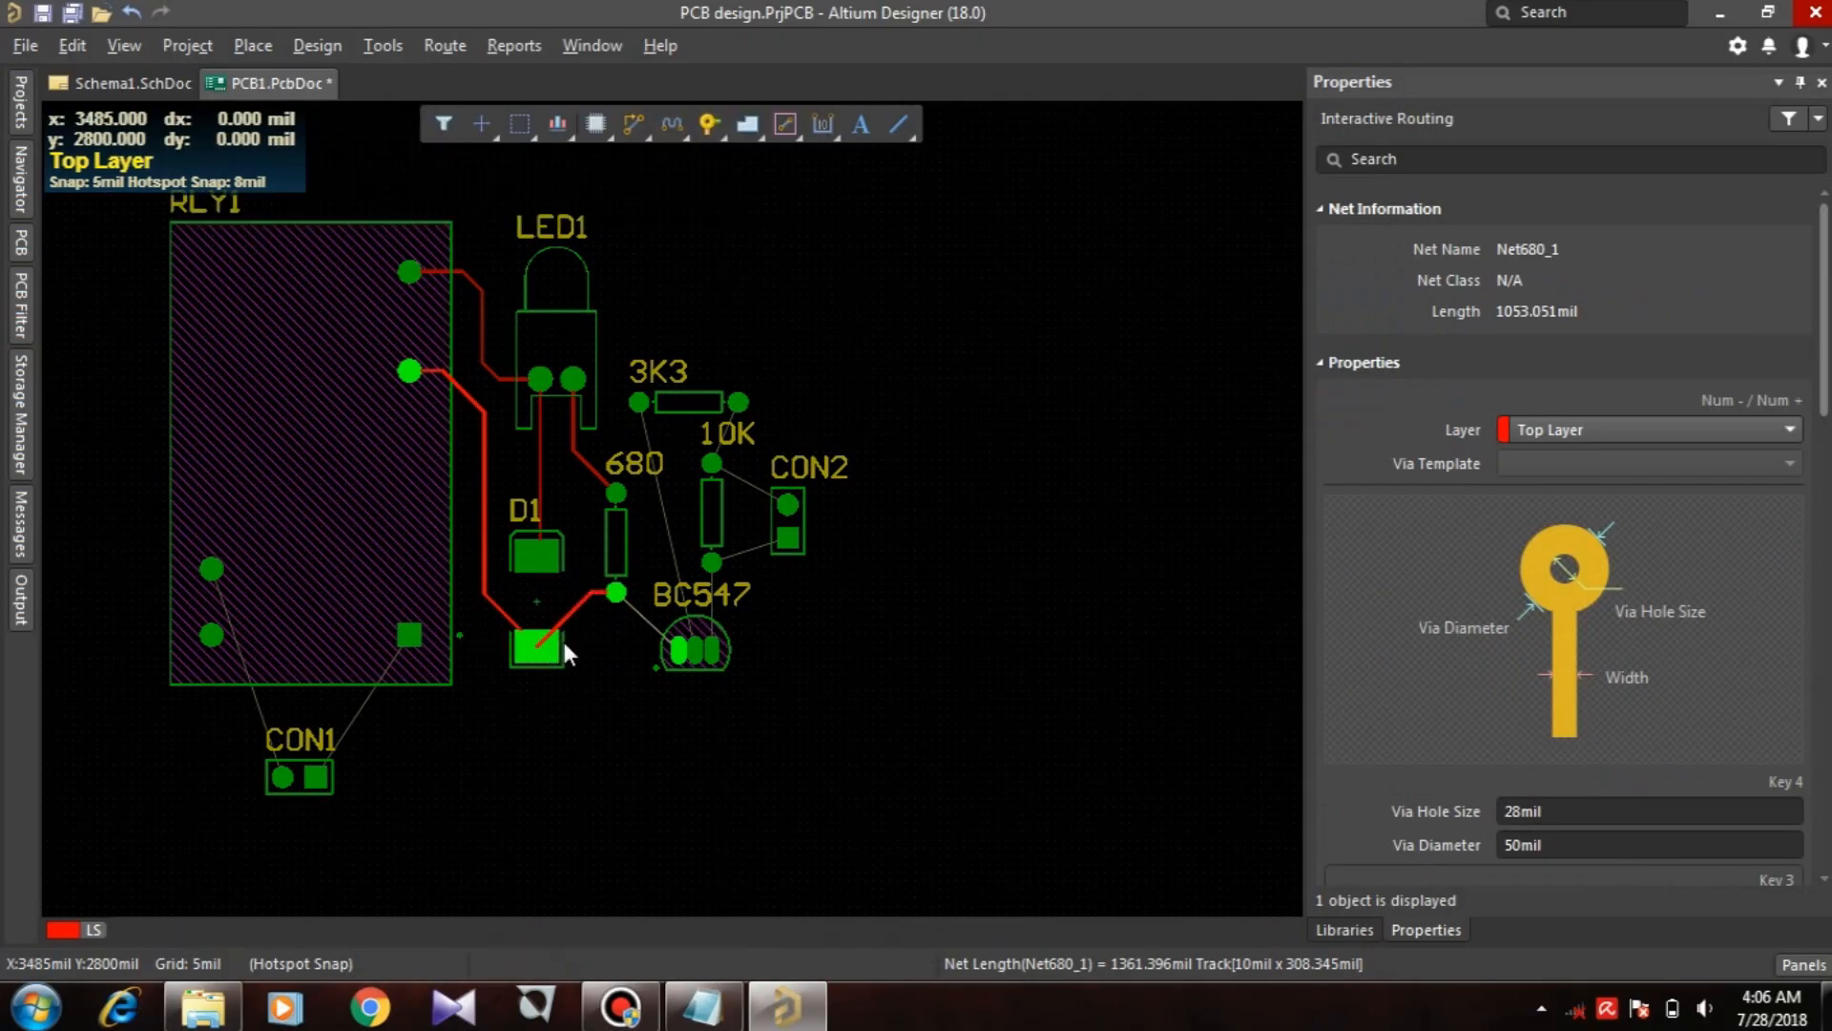
pyautogui.click(620, 593)
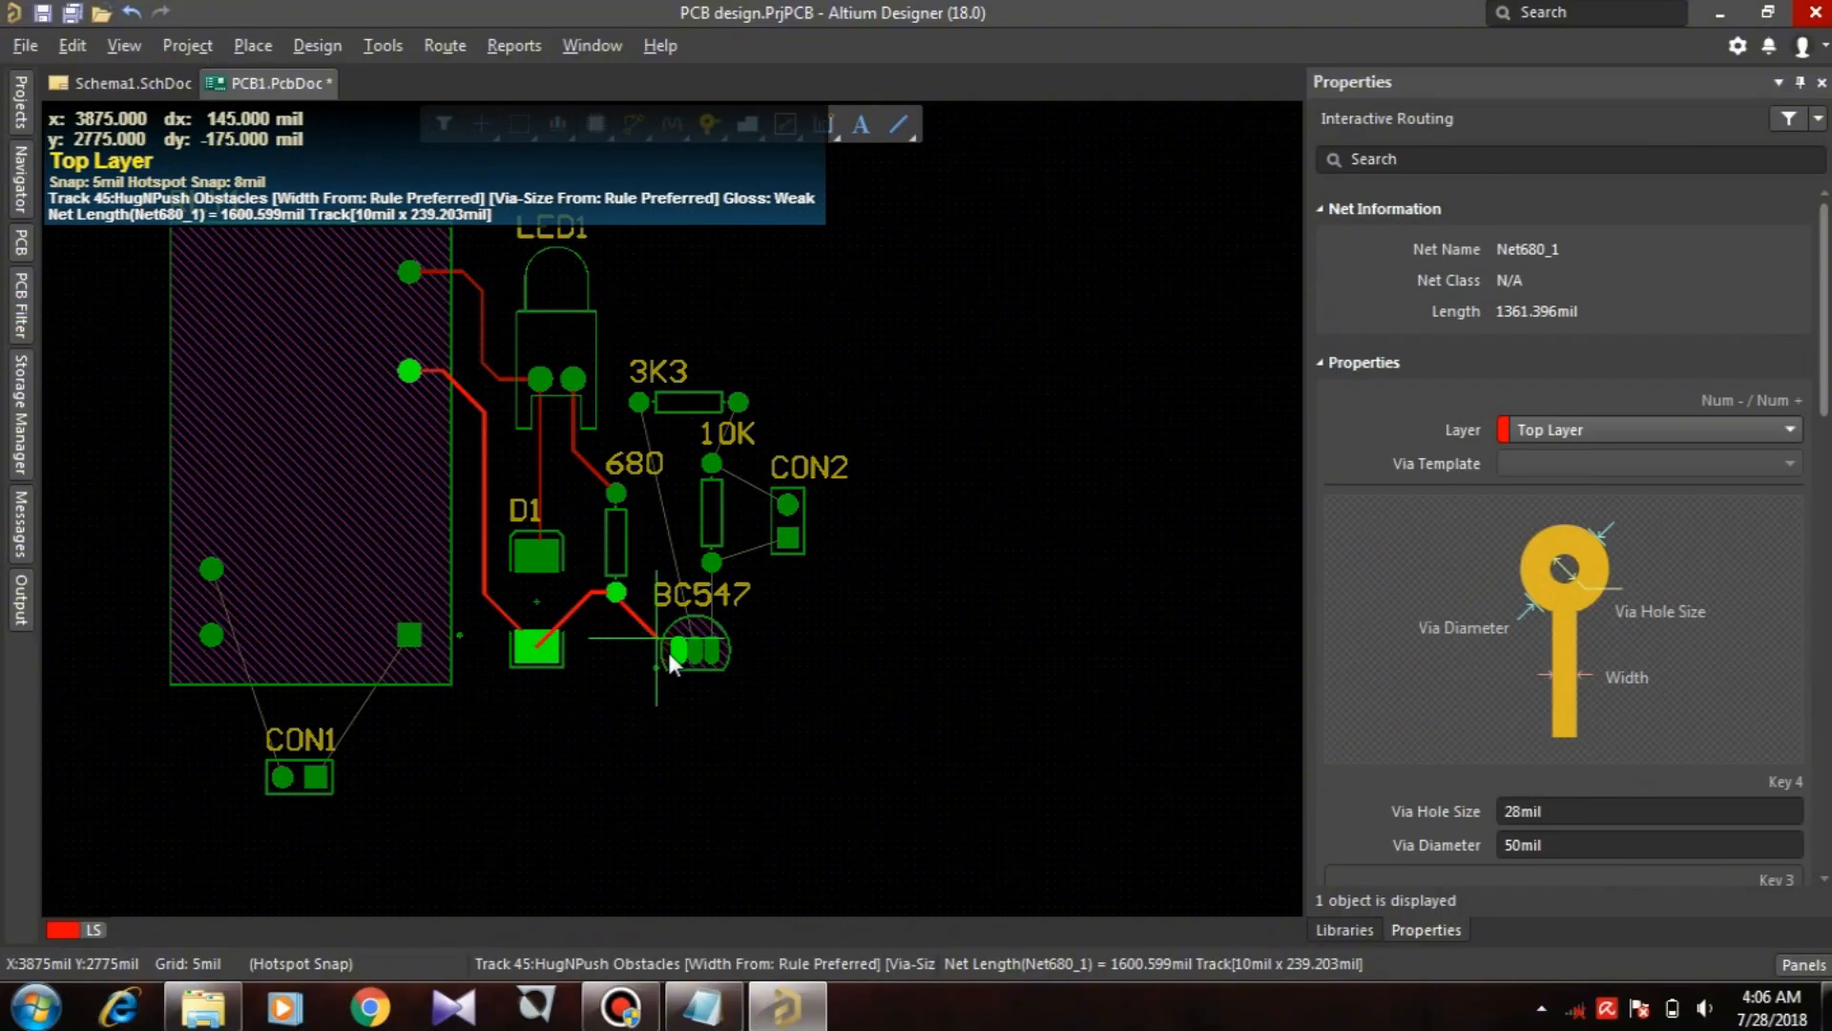
pyautogui.click(675, 651)
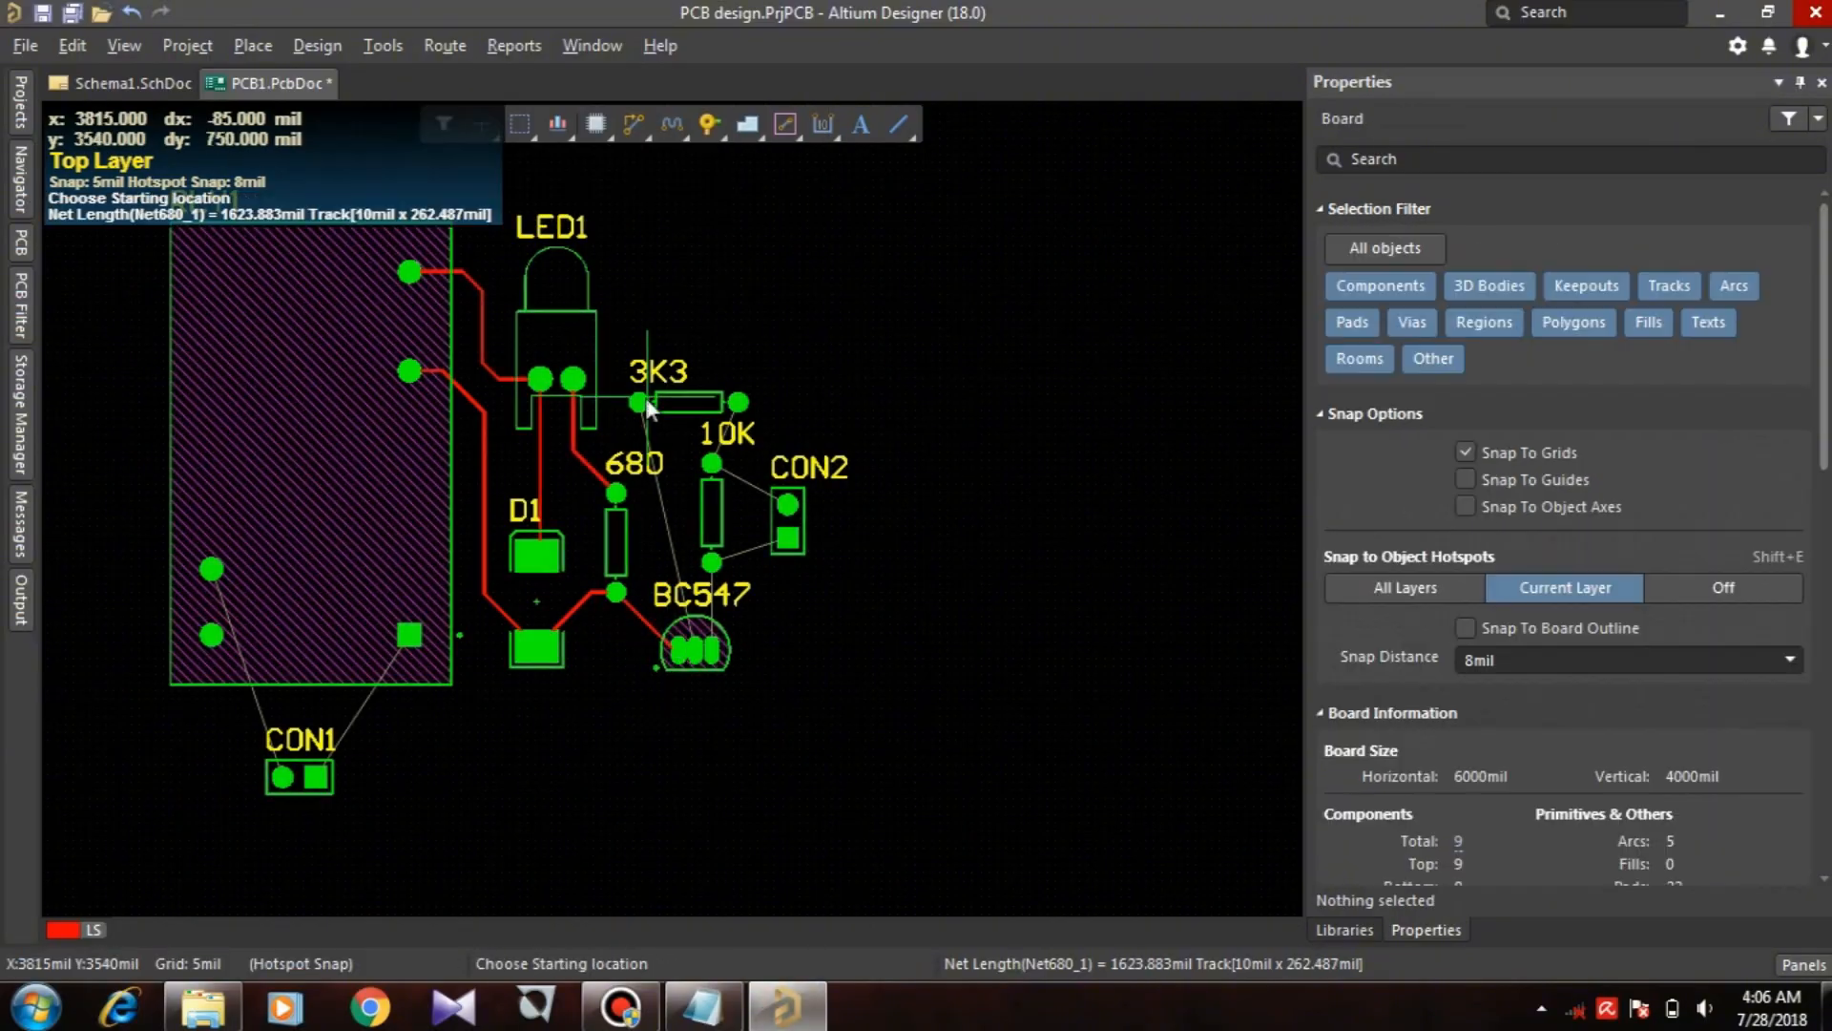
# Step: Route 3K3's left pad down between 680 and 10K to BC547's middle pad
pyautogui.click(641, 403)
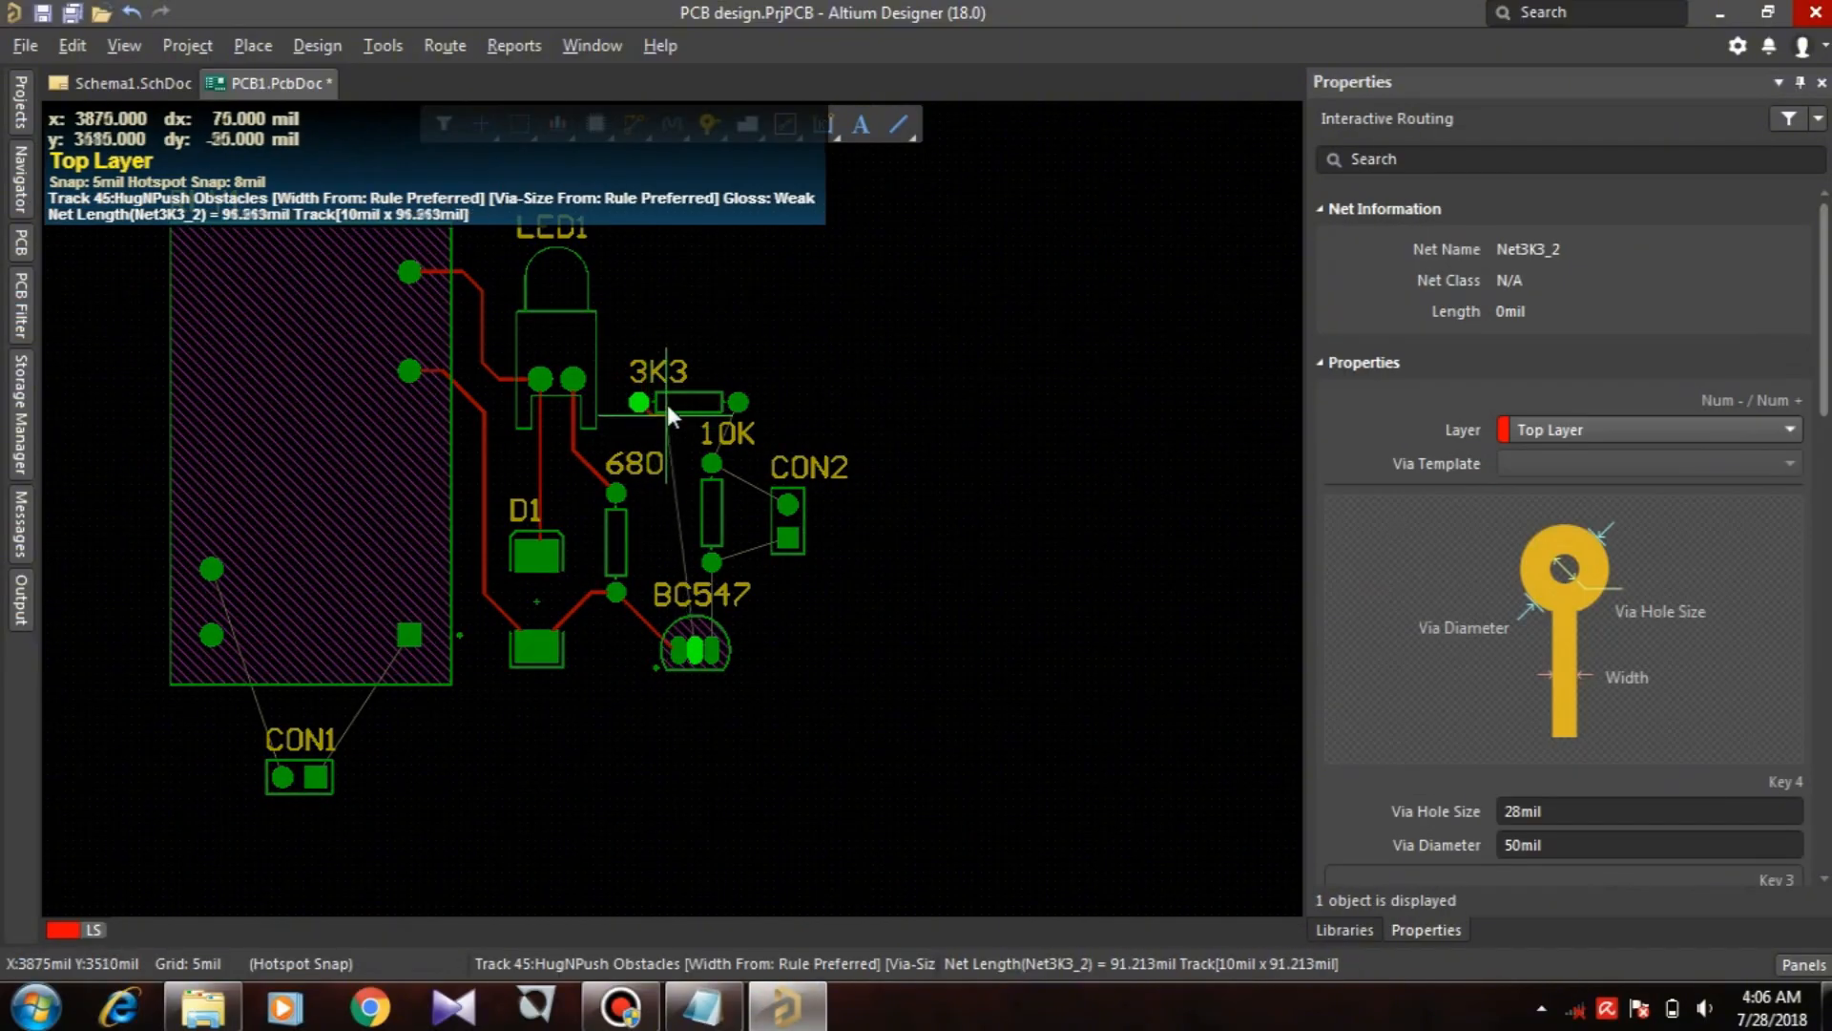
pyautogui.click(664, 546)
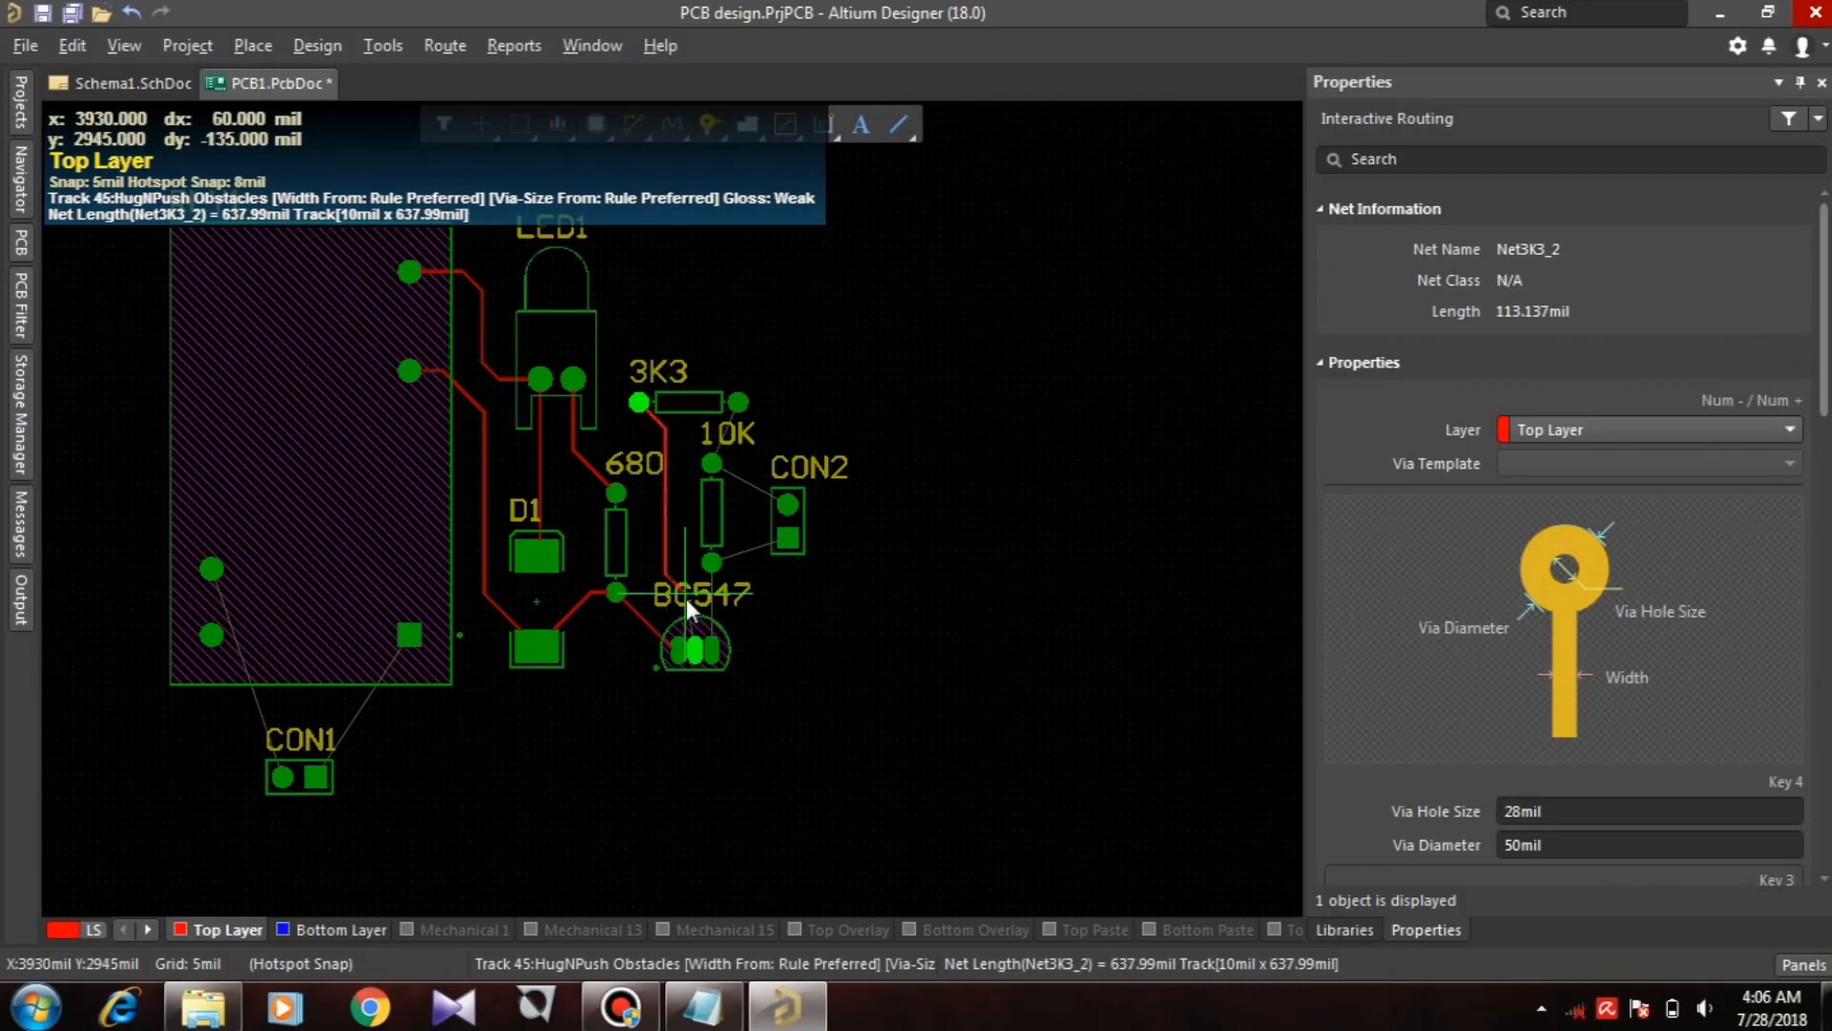
pyautogui.click(698, 651)
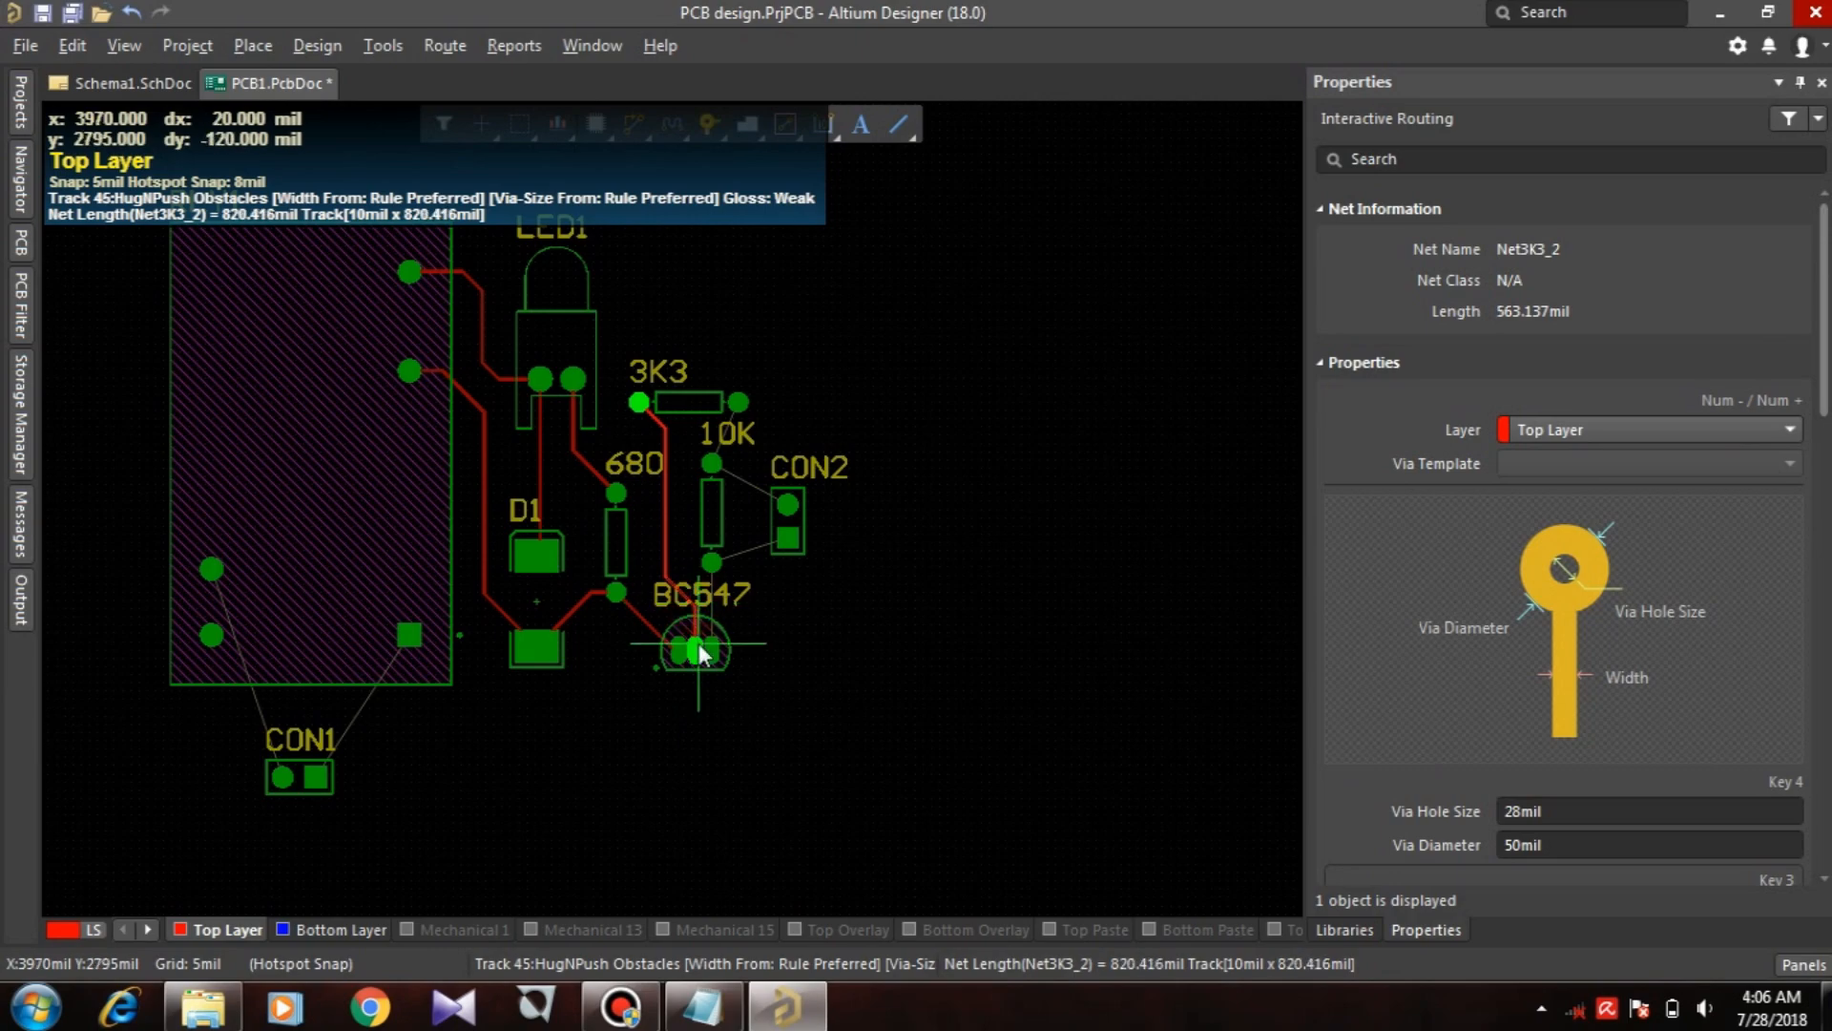
pyautogui.click(697, 645)
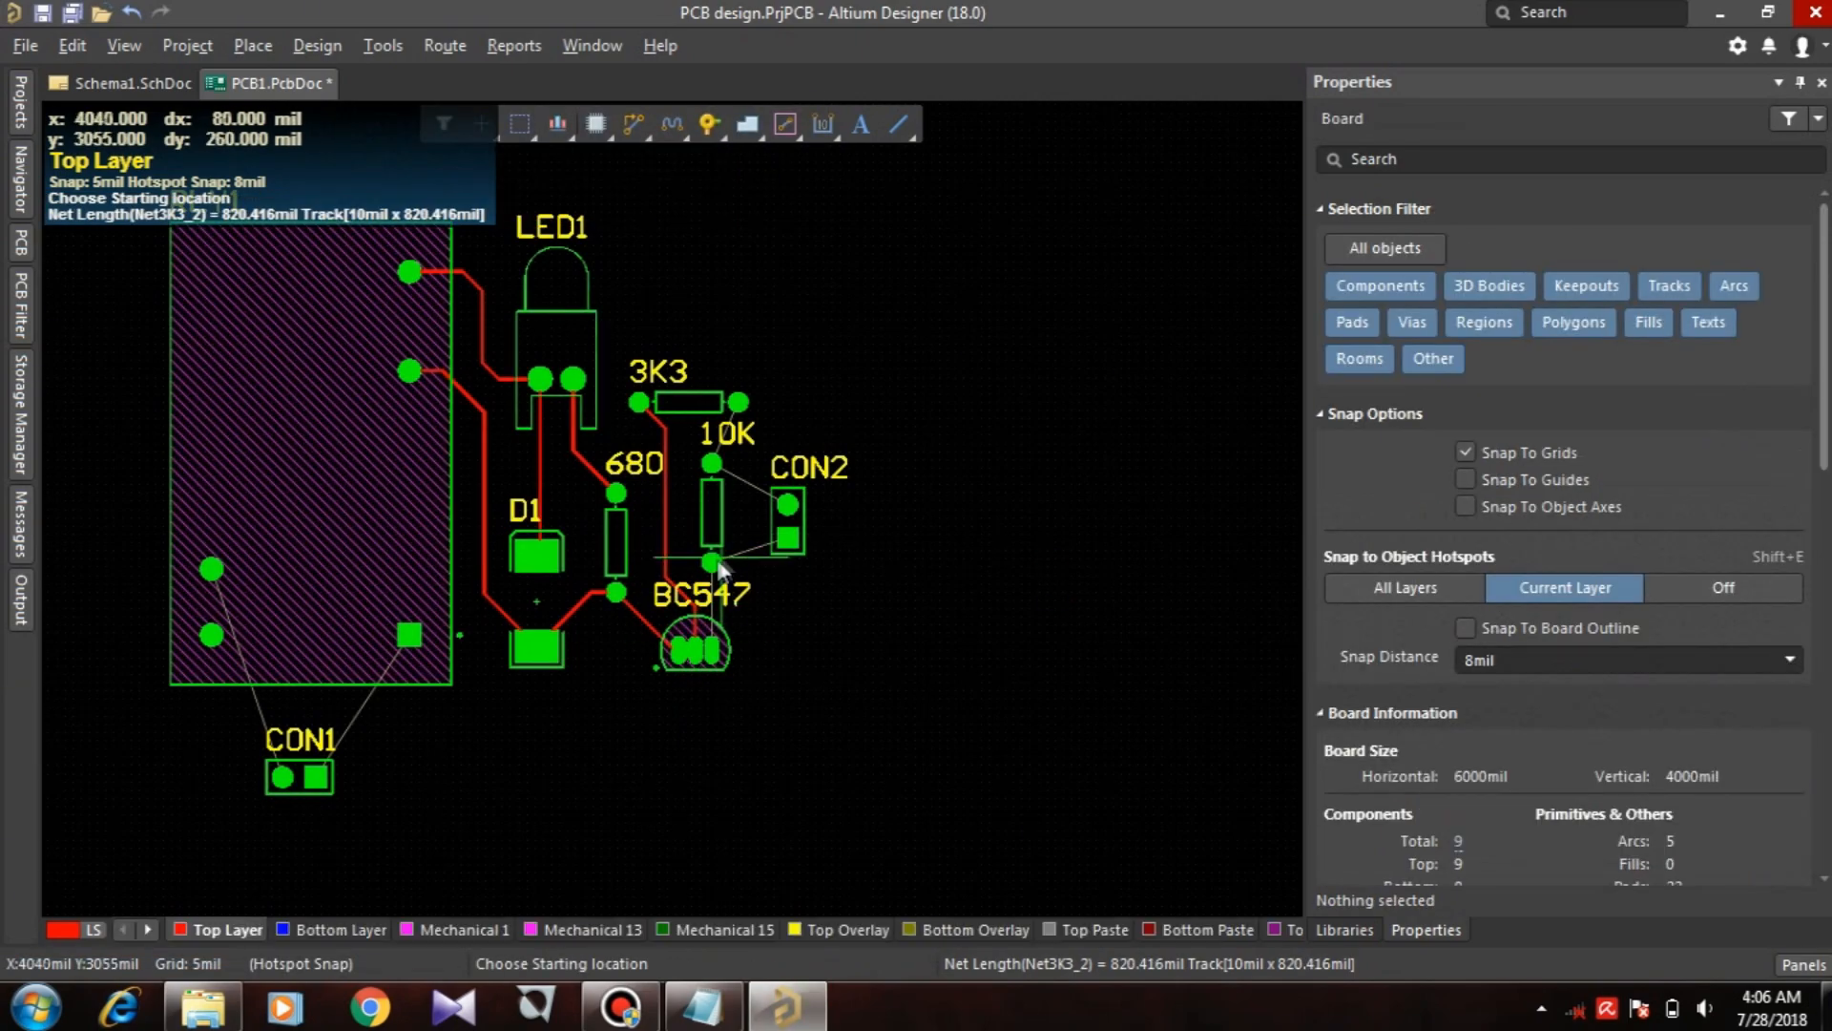
# Step: Route the GND net from 10K's lower pad to BC547's right pad and to CON2's lower pad
pyautogui.click(711, 563)
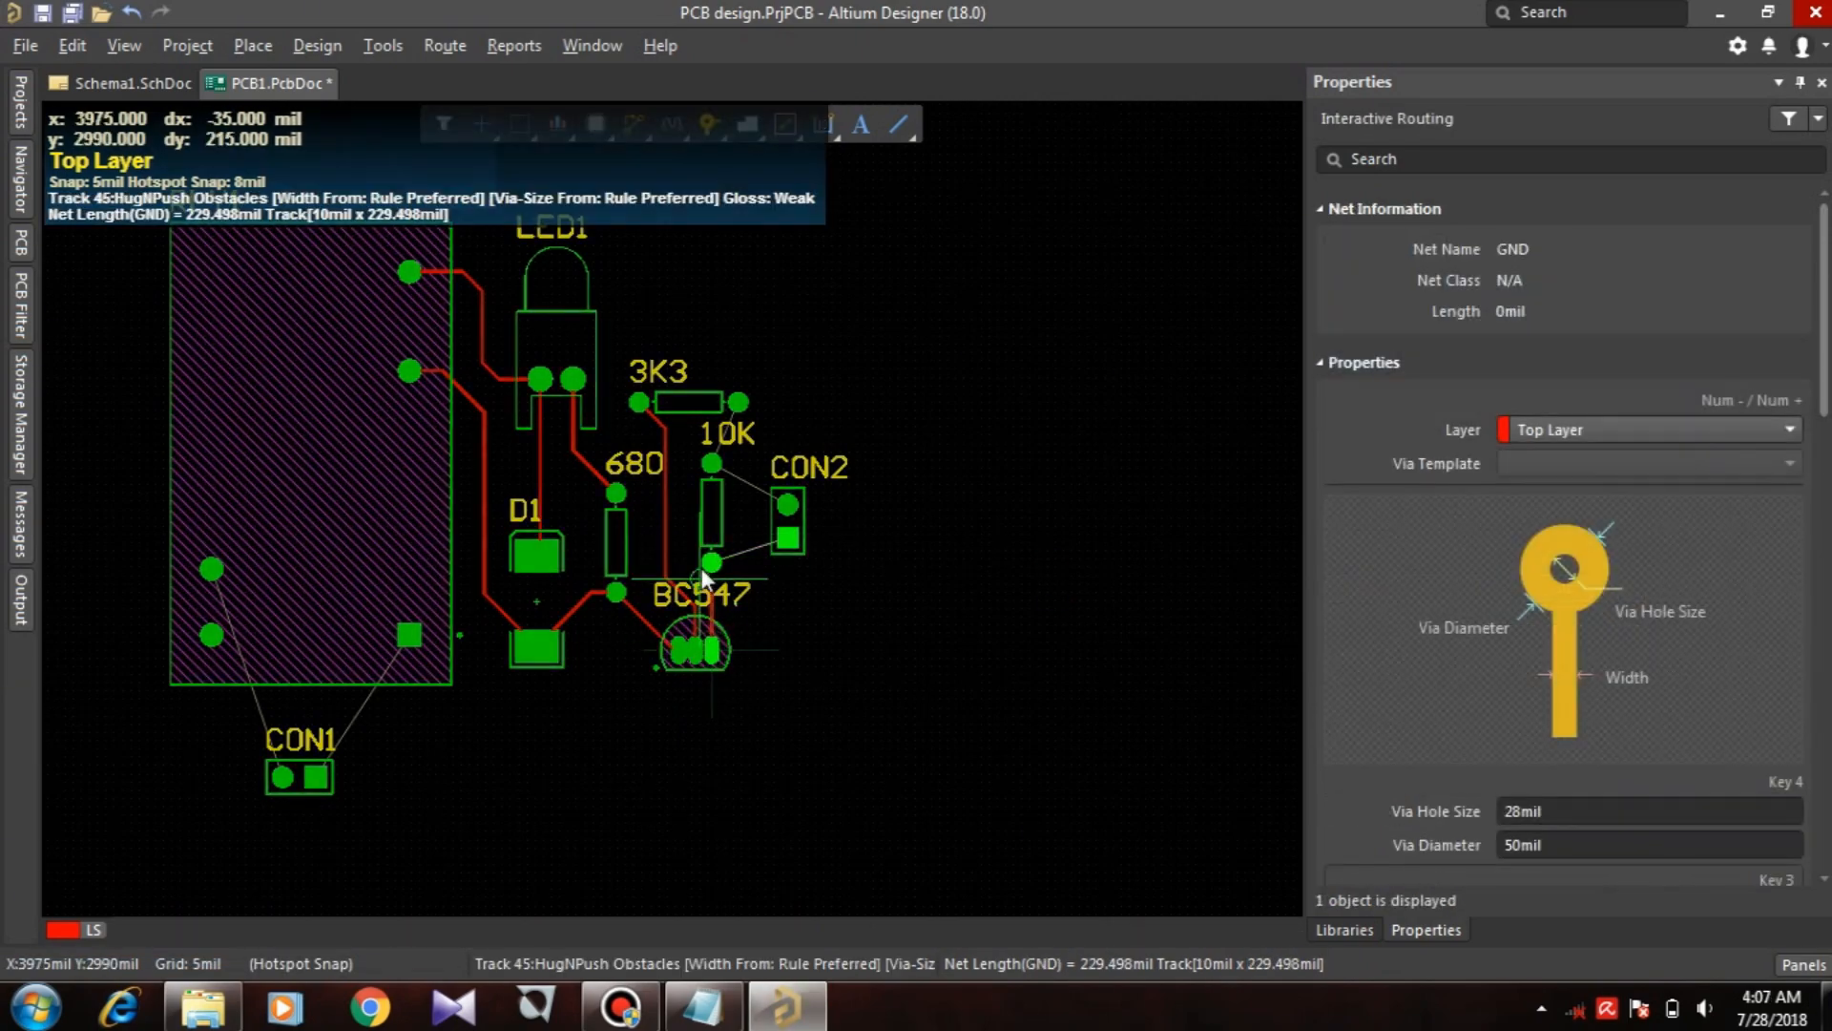
pyautogui.click(711, 560)
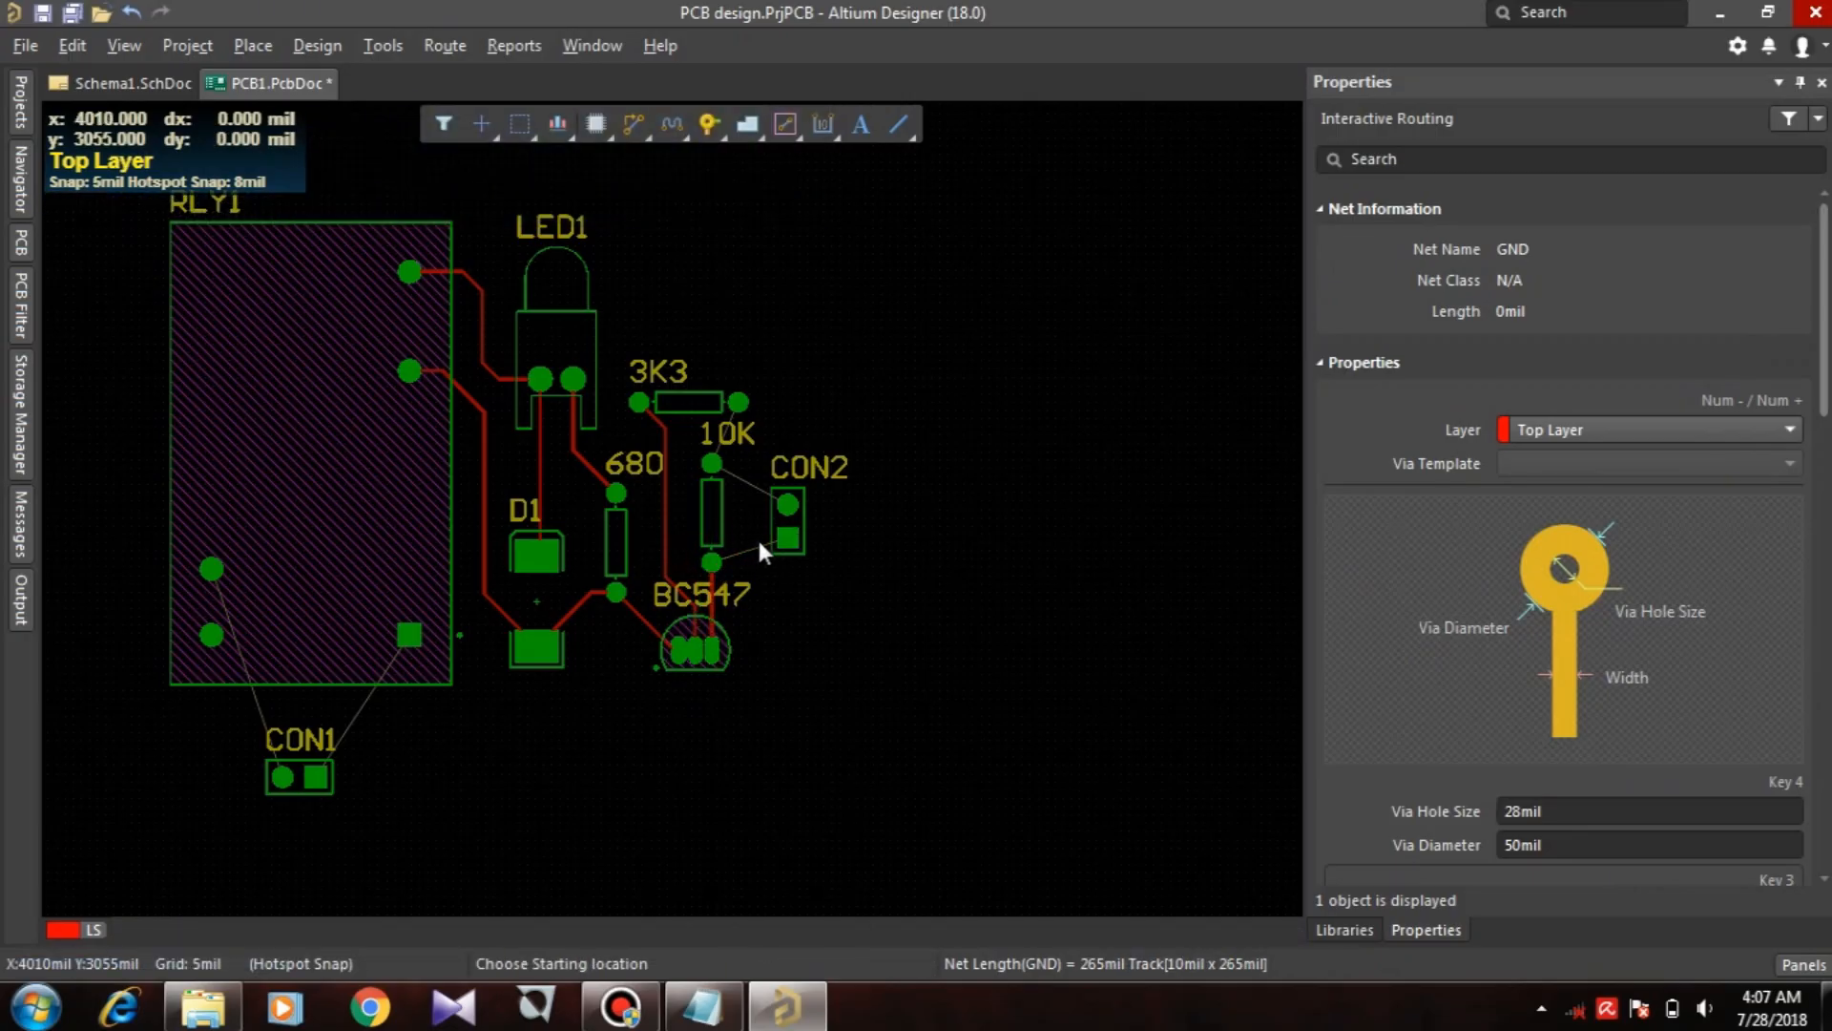
pyautogui.click(711, 561)
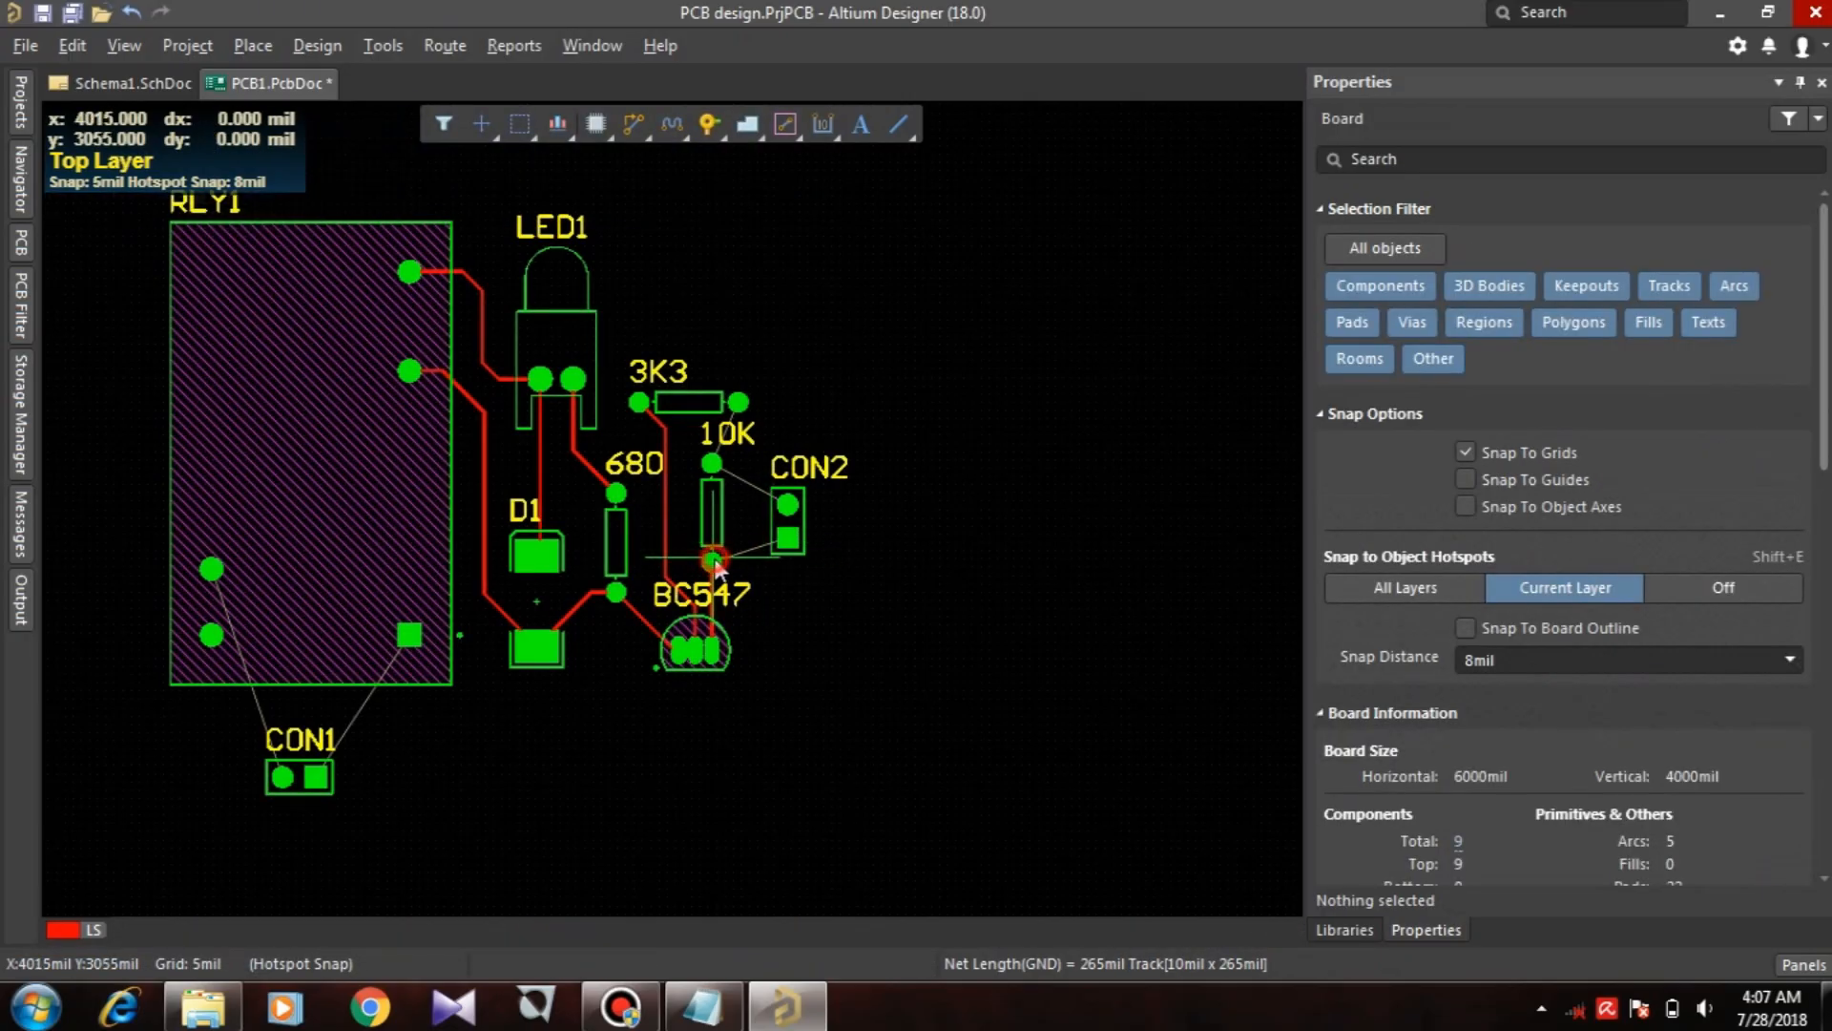
pyautogui.click(787, 544)
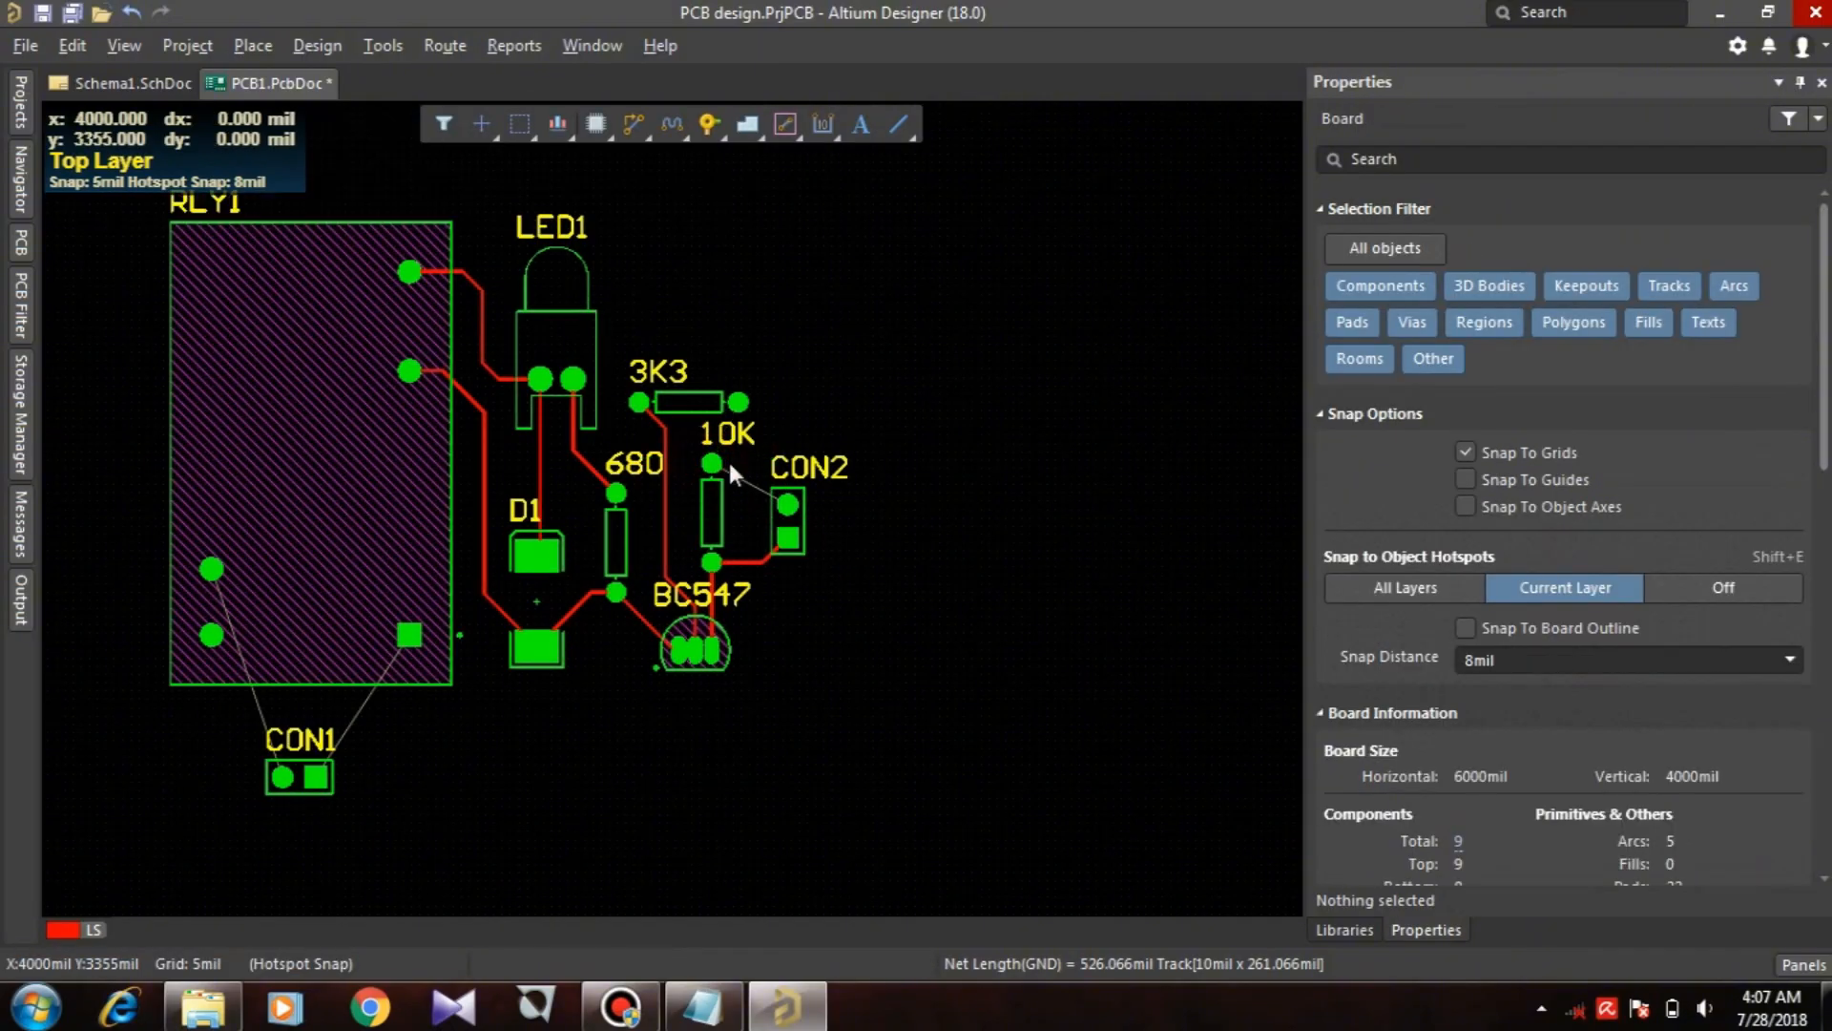
# Step: Route 3K3's right pad to 10K's upper pad and from there to CON2's upper pad
pyautogui.click(727, 459)
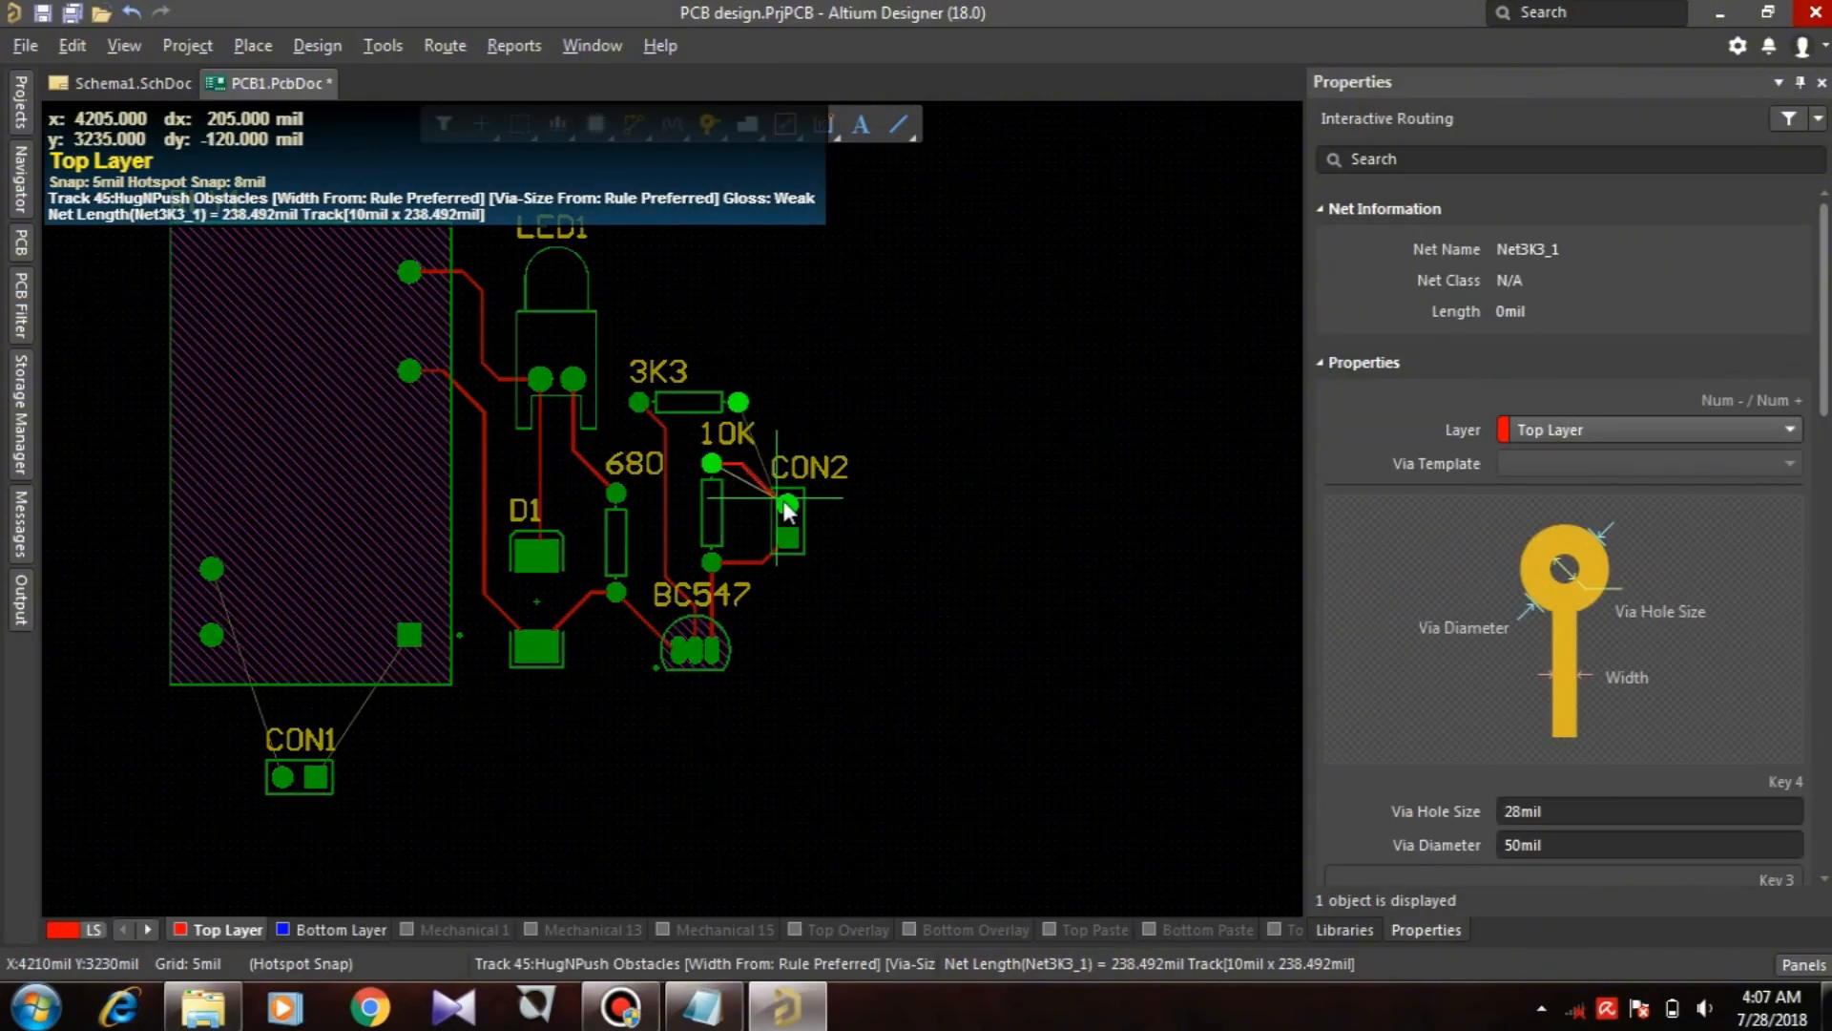
pyautogui.click(737, 403)
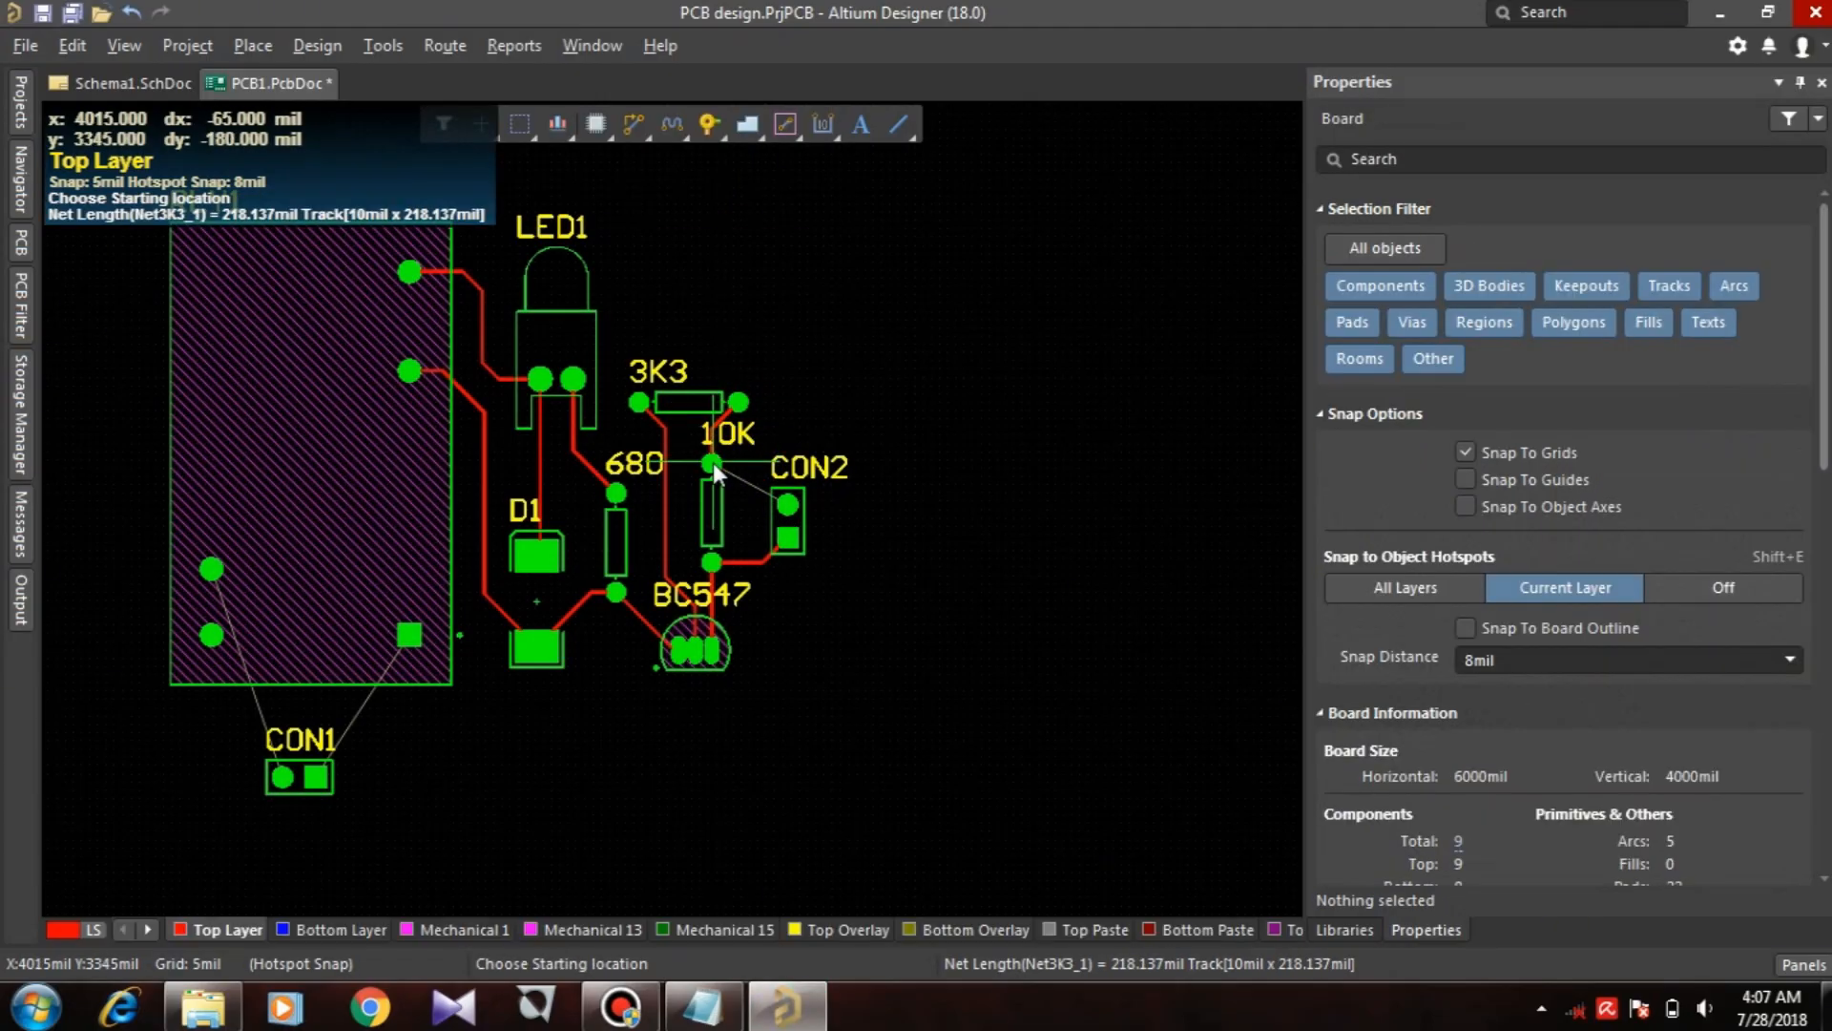
pyautogui.rightClick(742, 479)
pyautogui.hotkey('ctrl', 'w')
pyautogui.click(741, 479)
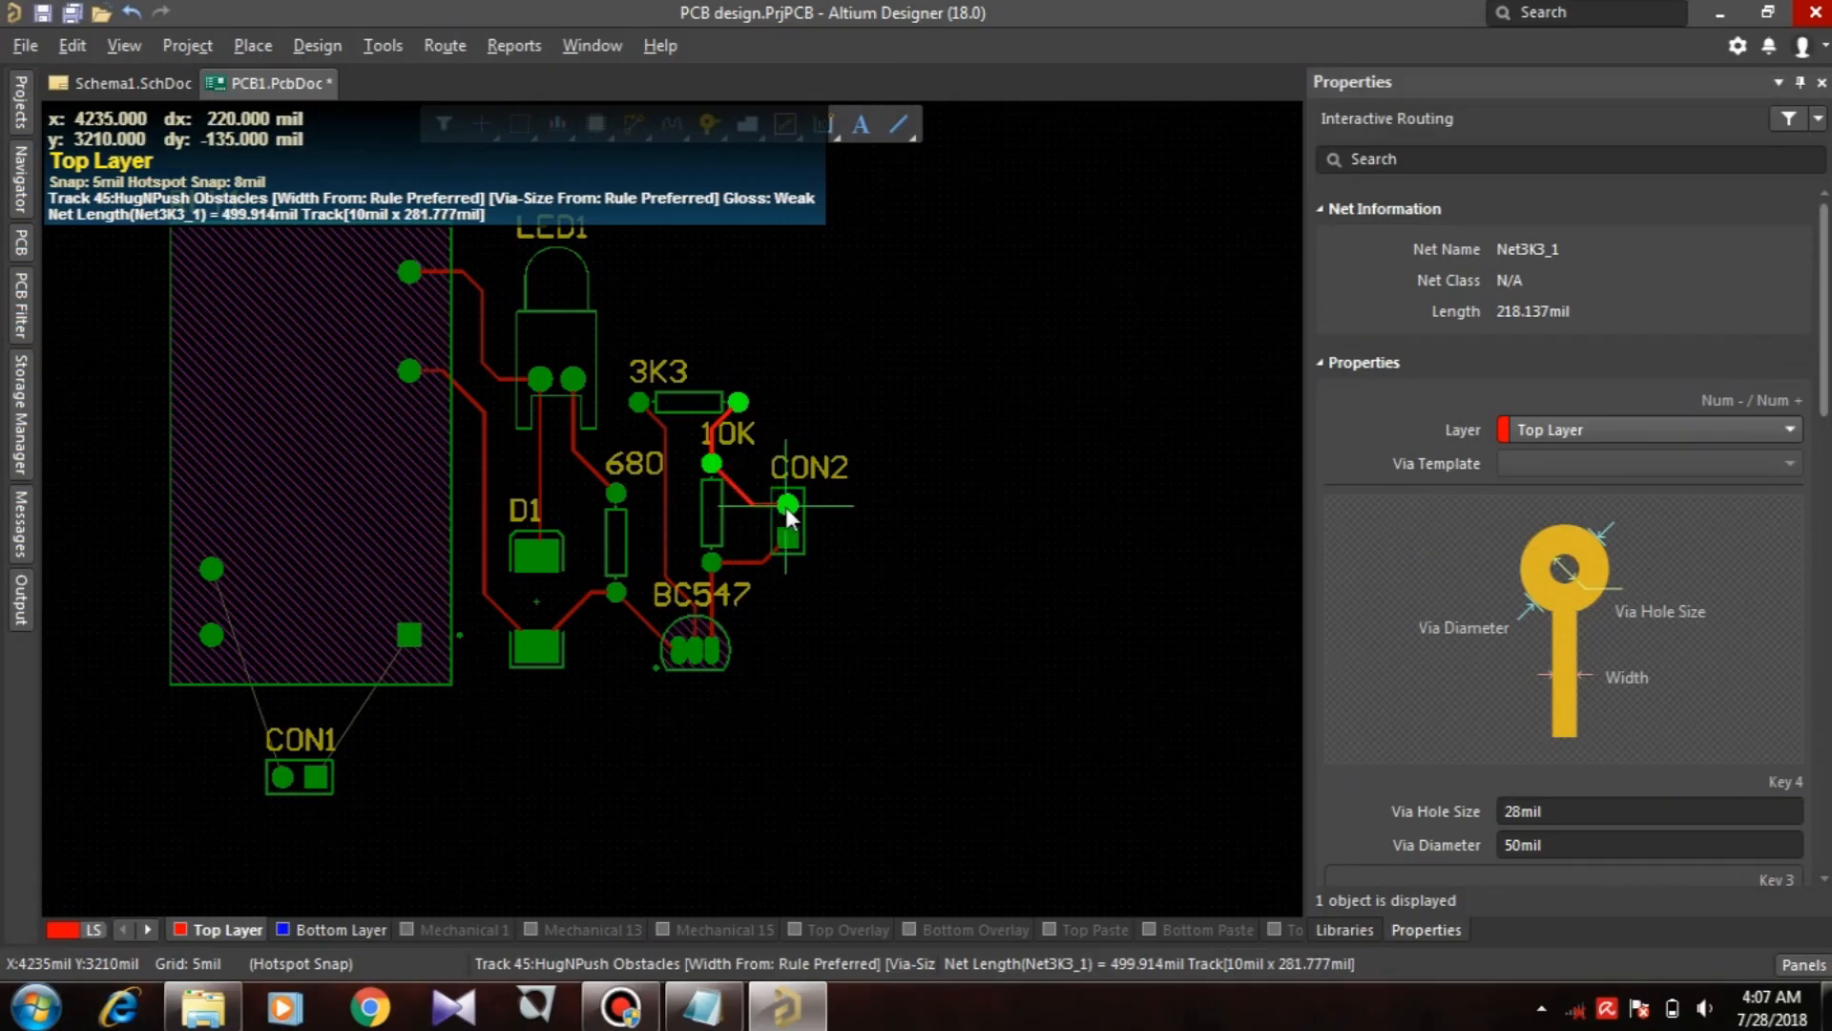
pyautogui.click(786, 507)
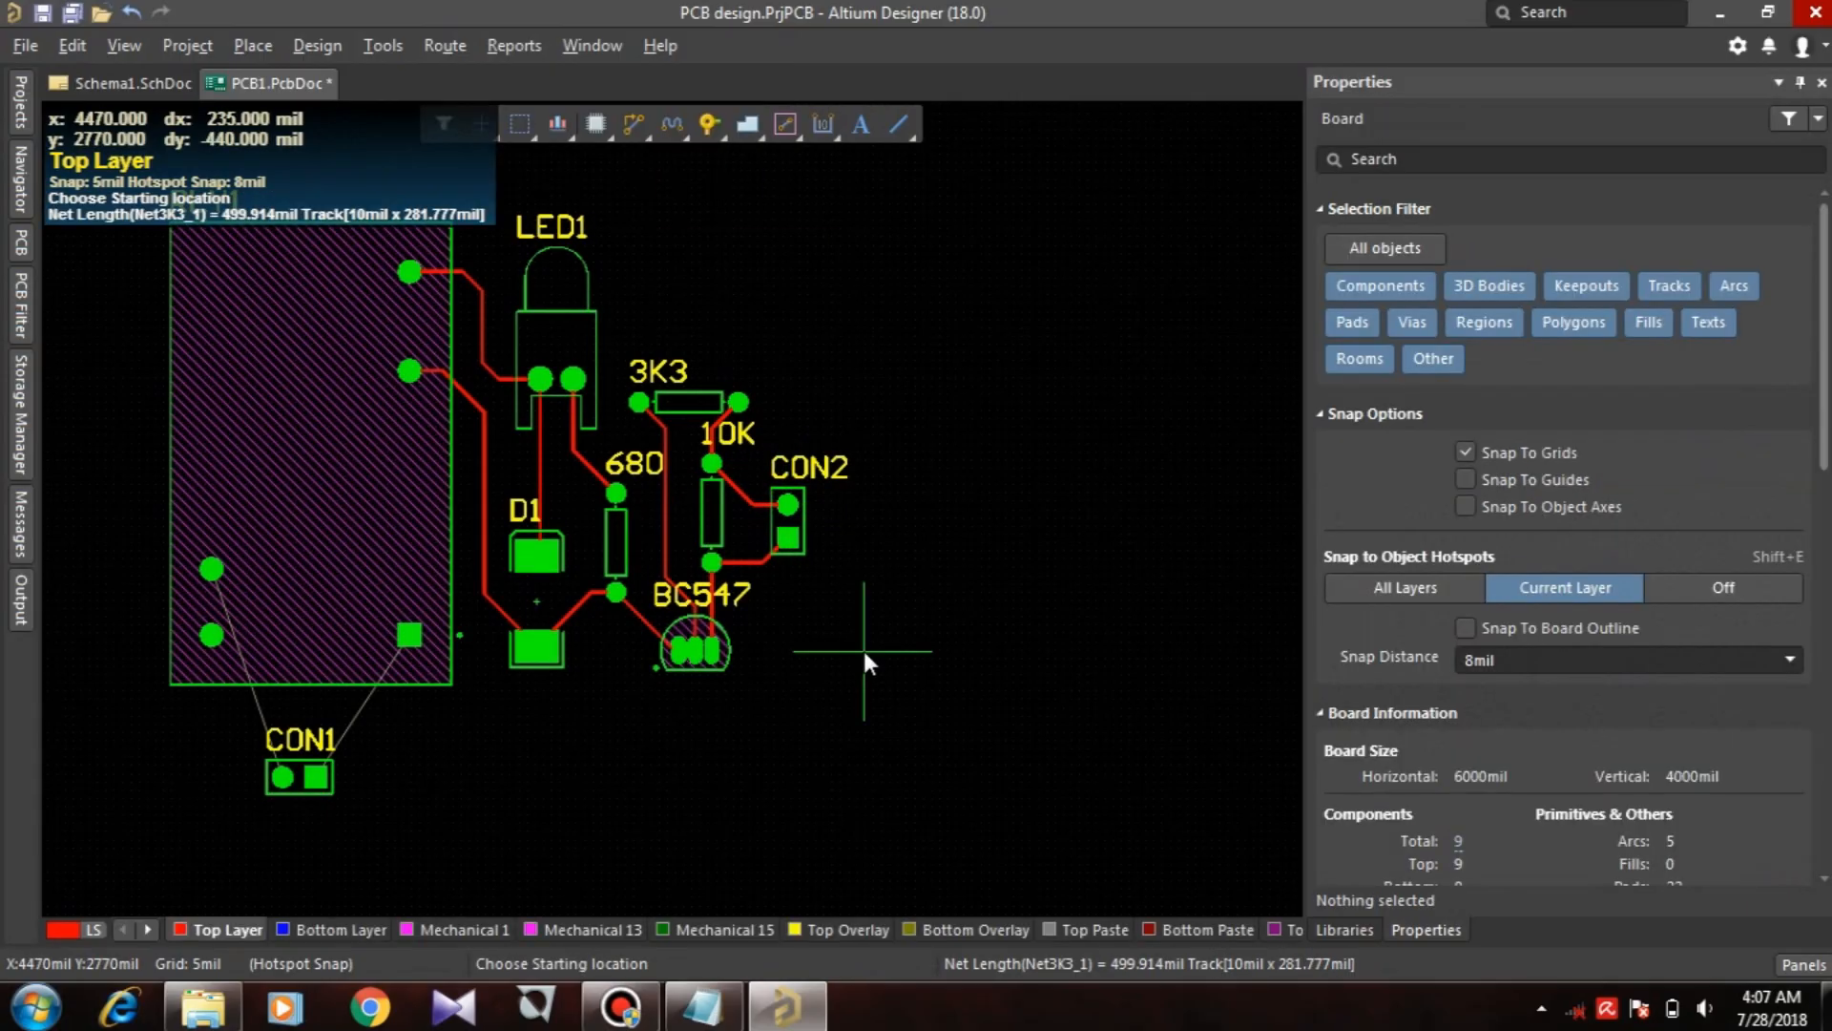
# Step: Route RLY1's upper left-hand pad to CON1's round pad and RLY1's square pad to CON1's square pad
pyautogui.click(214, 571)
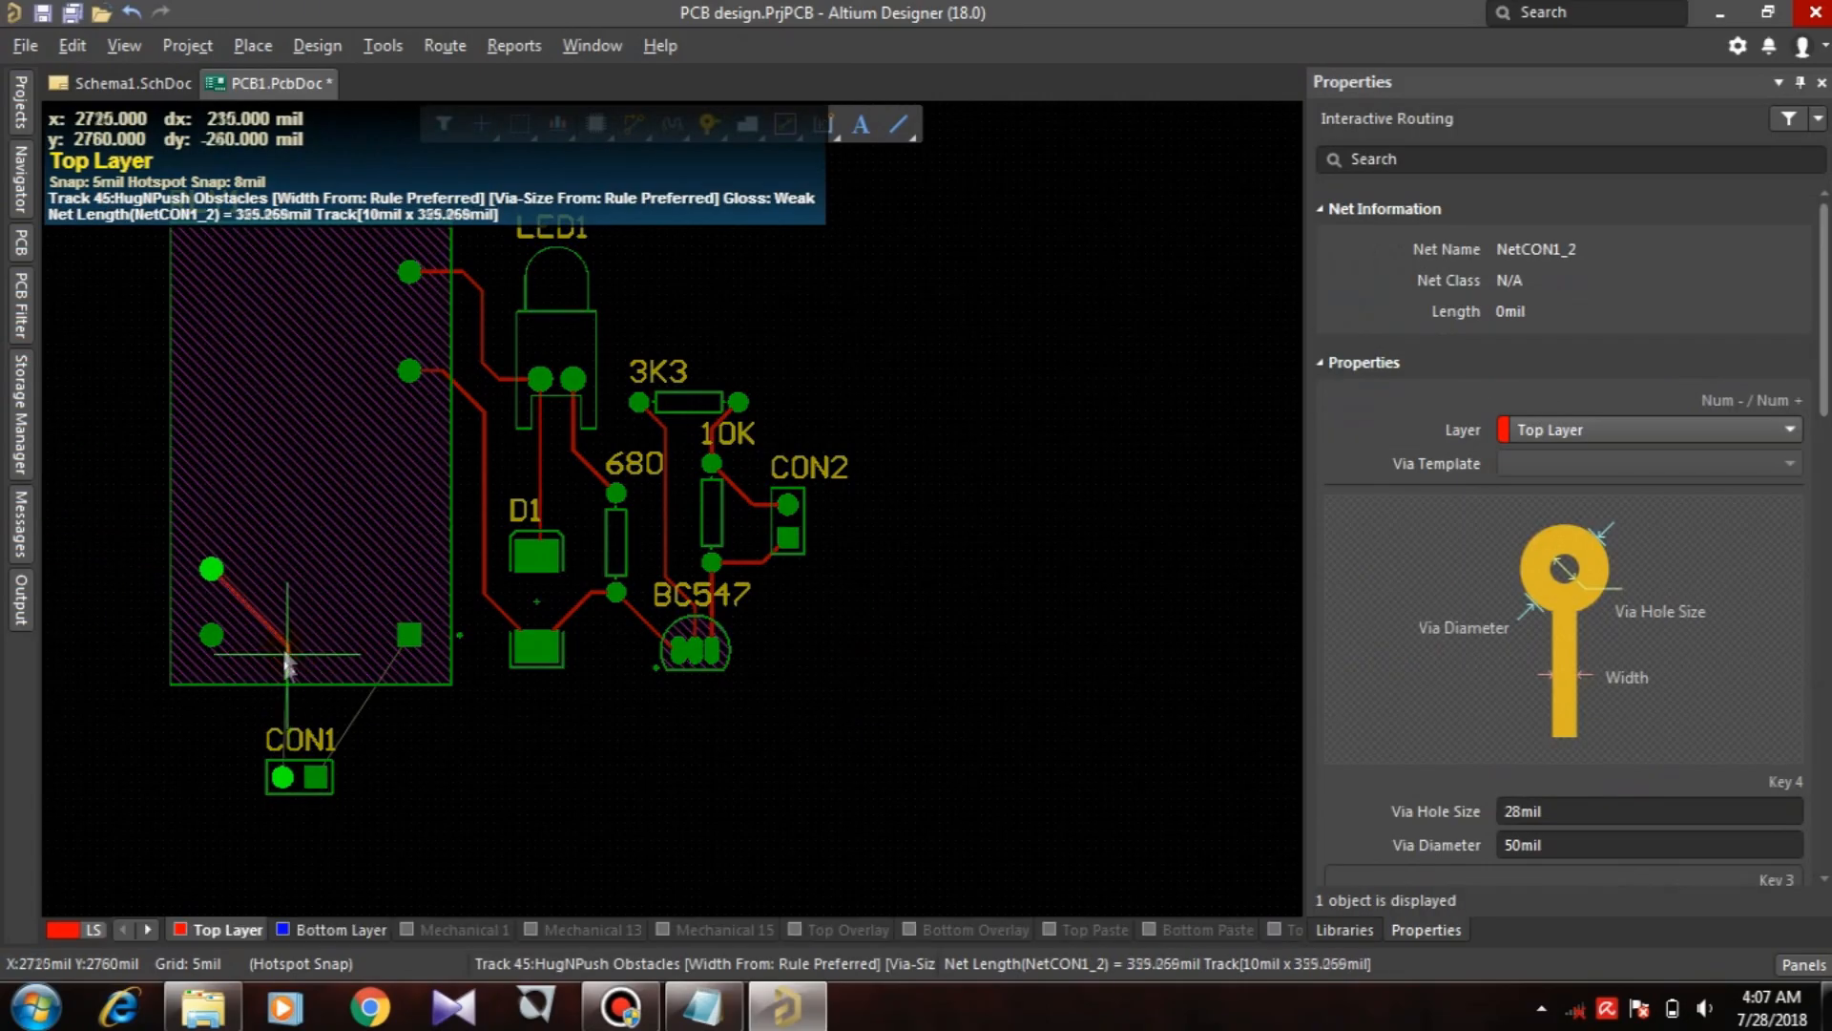
pyautogui.click(282, 776)
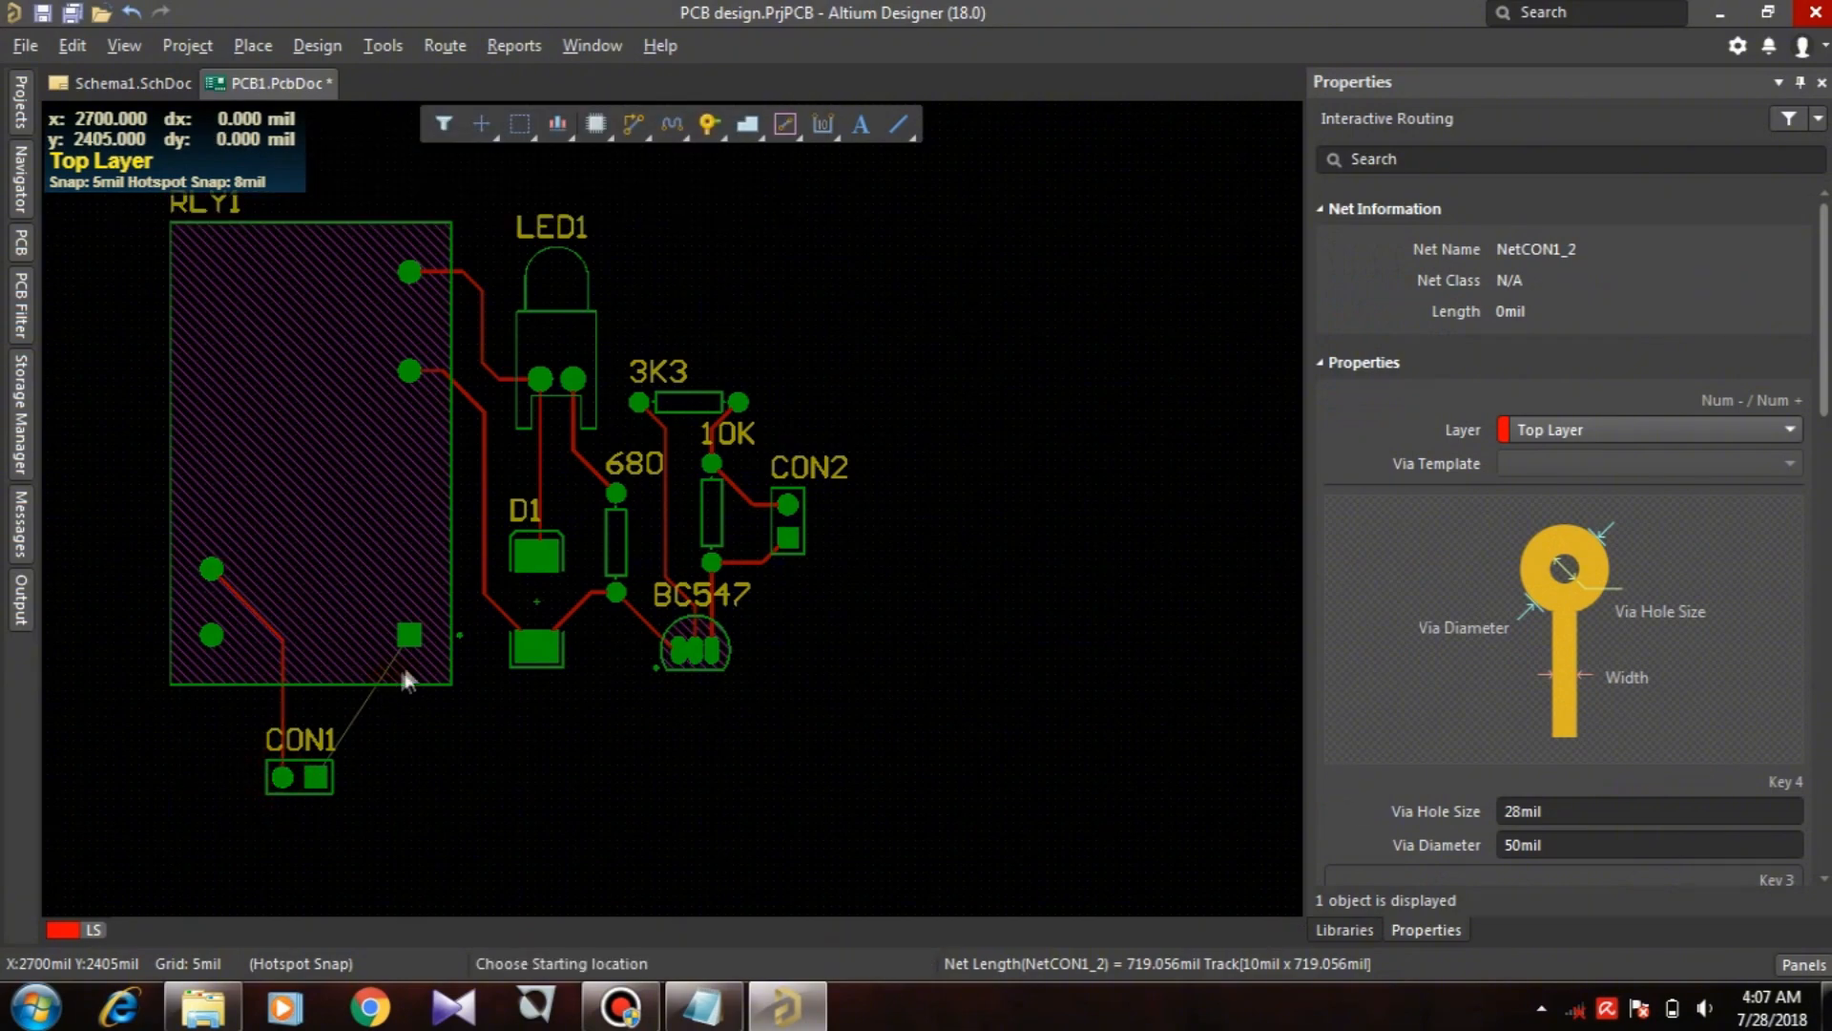
pyautogui.click(313, 771)
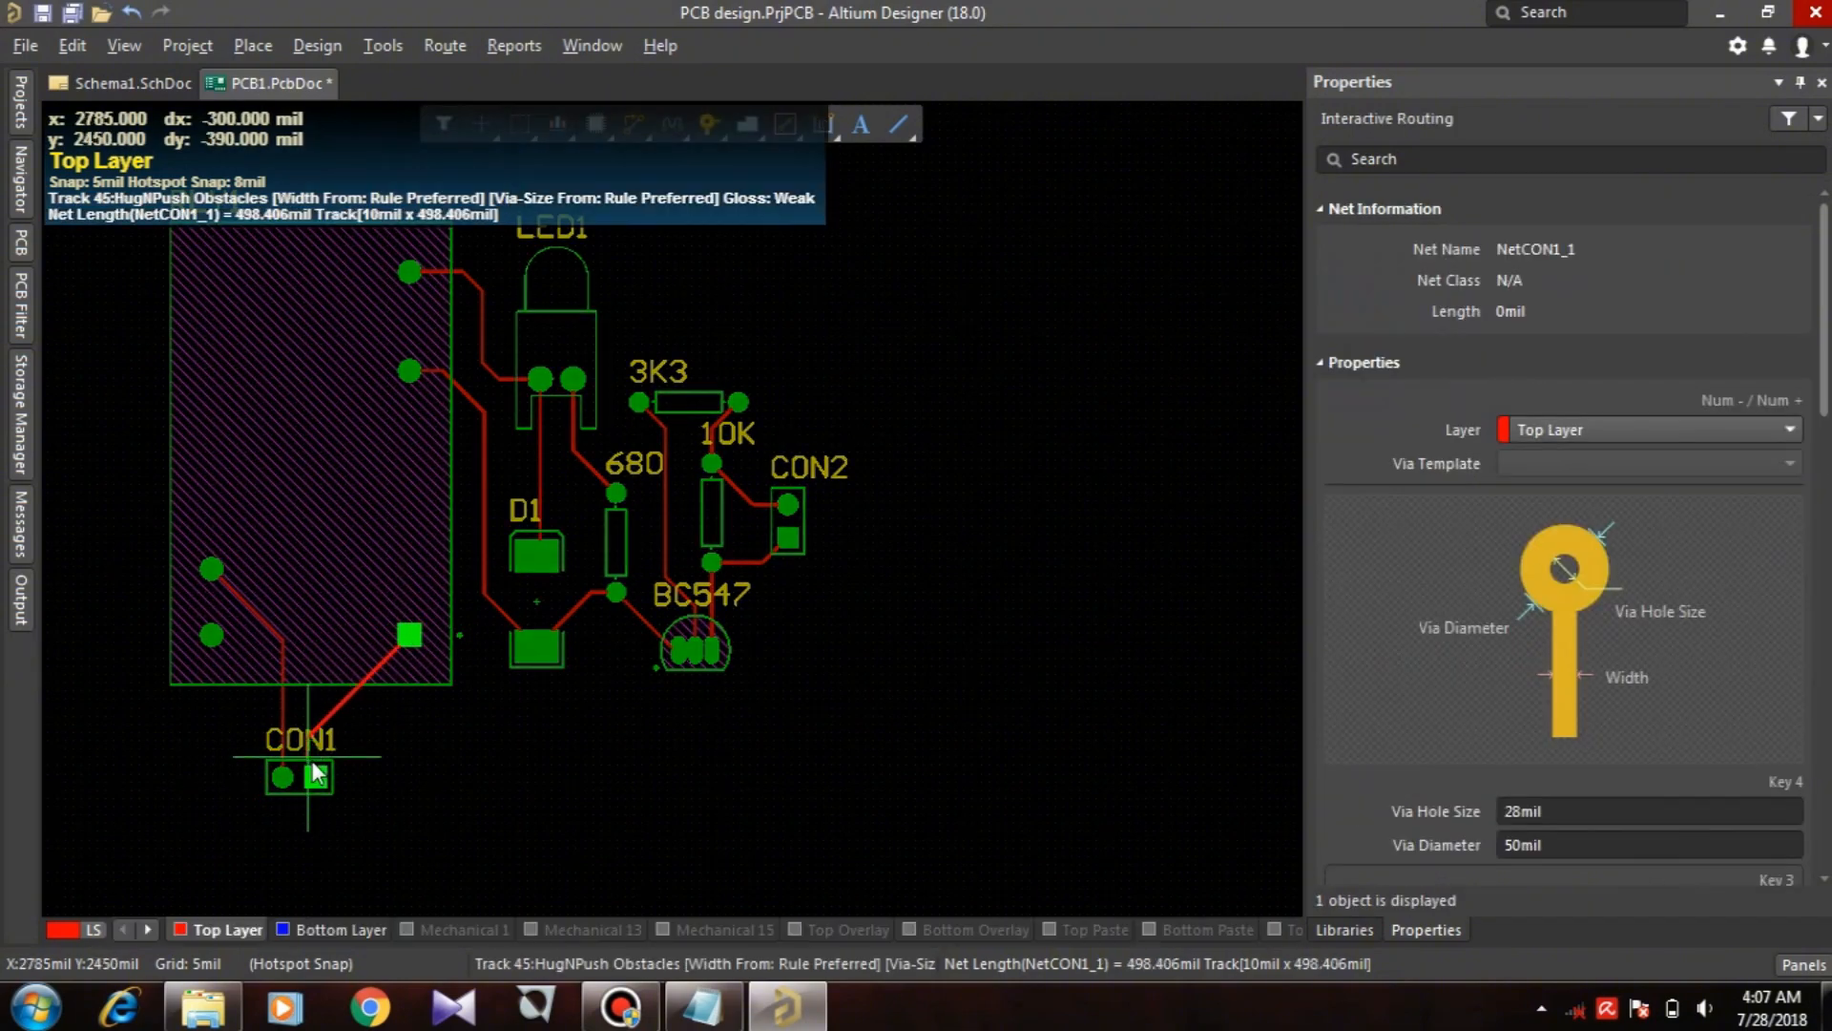
pyautogui.click(315, 778)
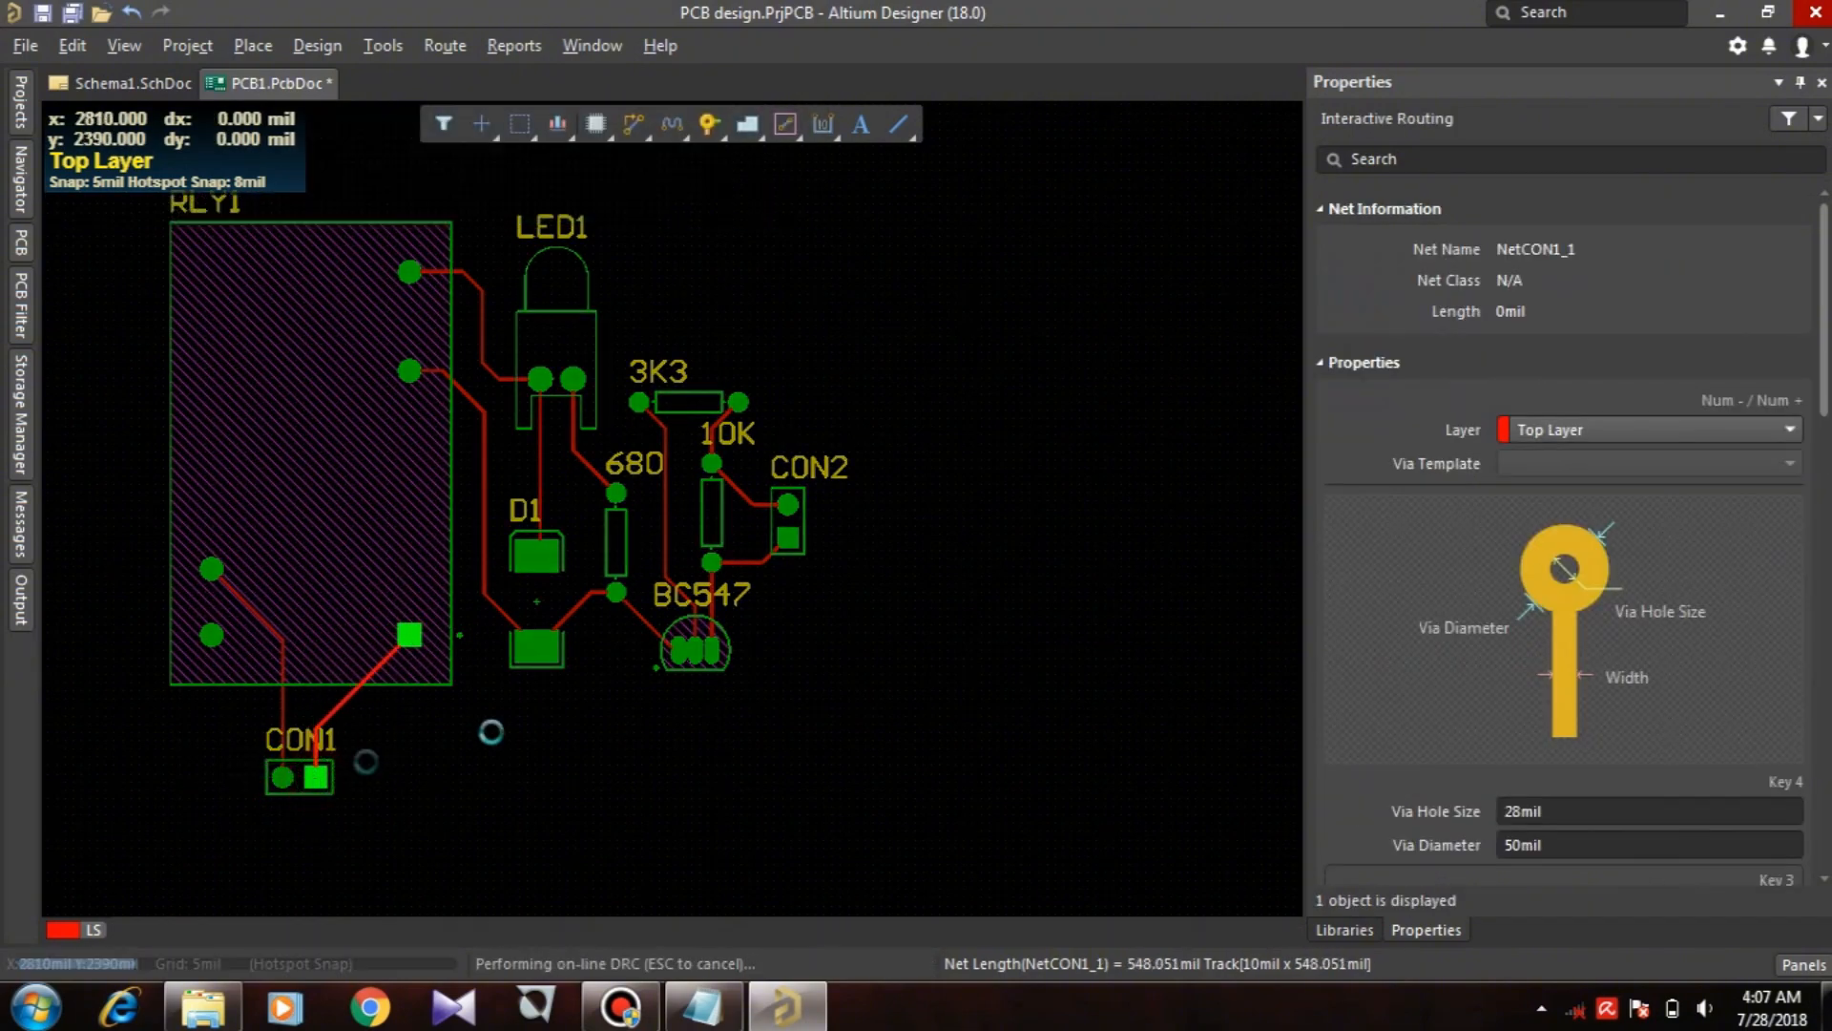
pyautogui.rightClick(962, 301)
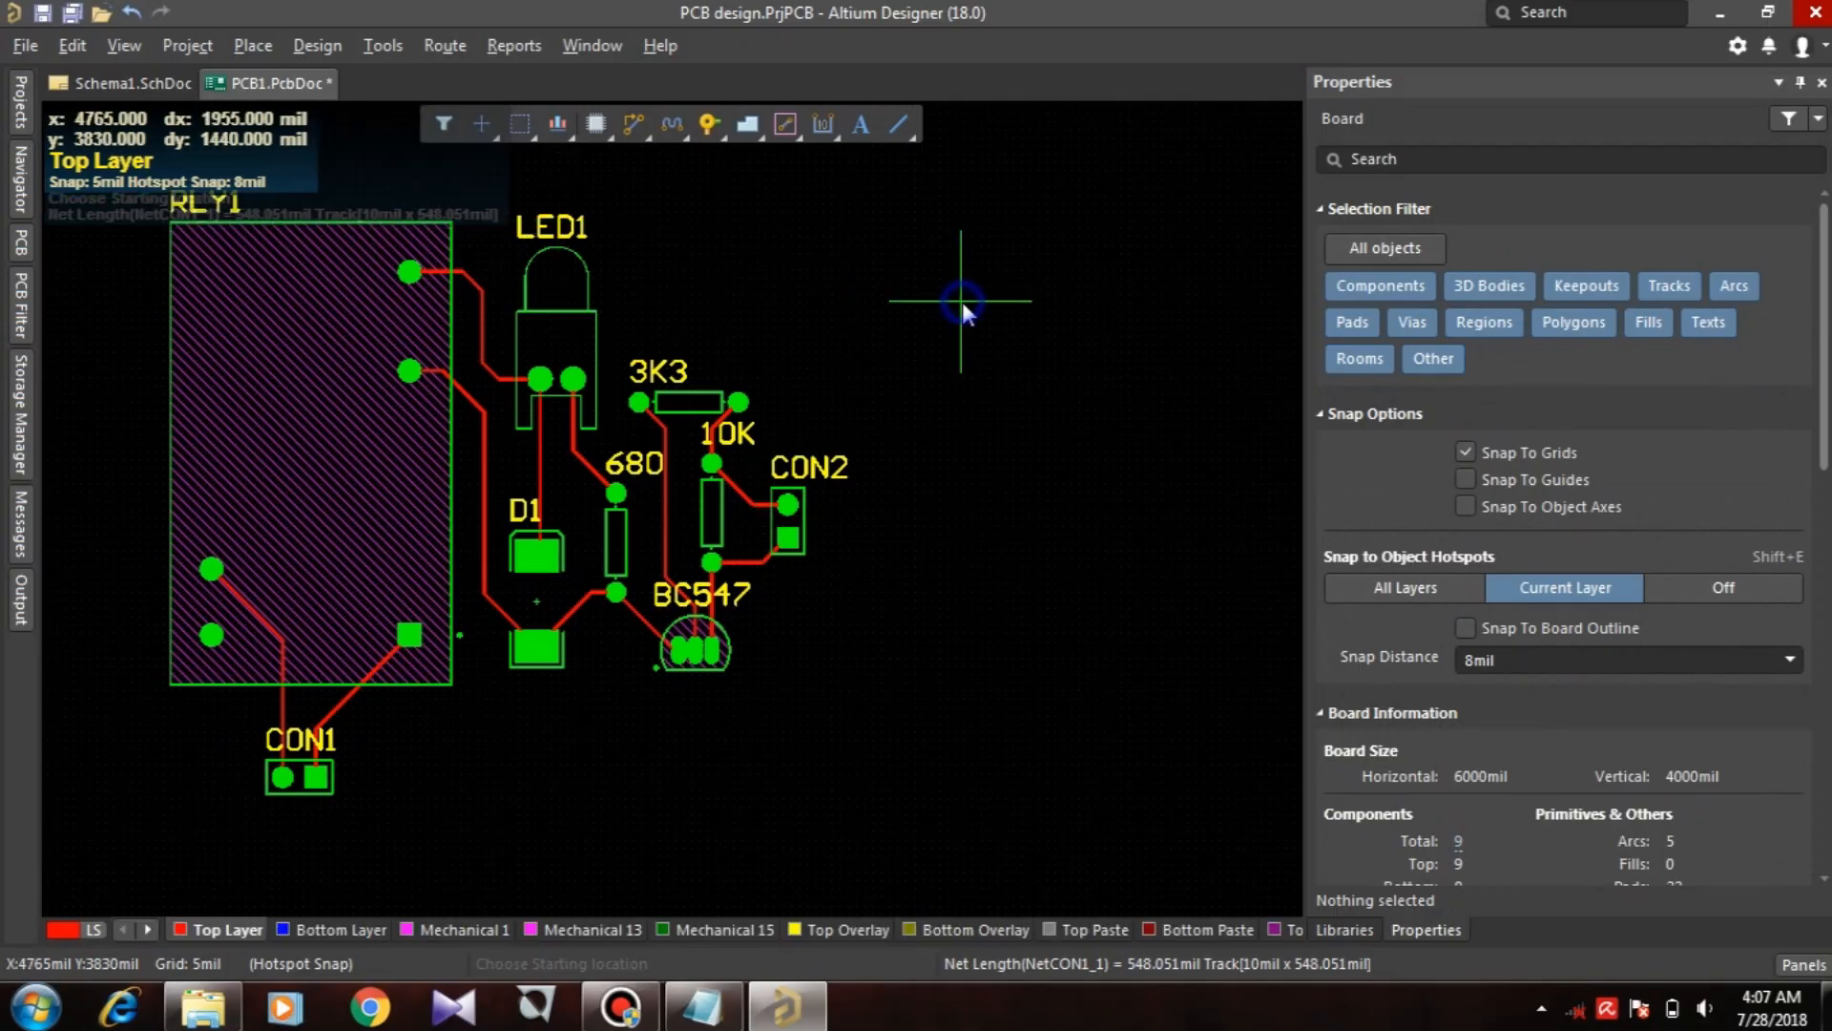
pyautogui.keyDown('ctrl'); pyautogui.scroll(-3, 958, 353); pyautogui.keyUp('ctrl')
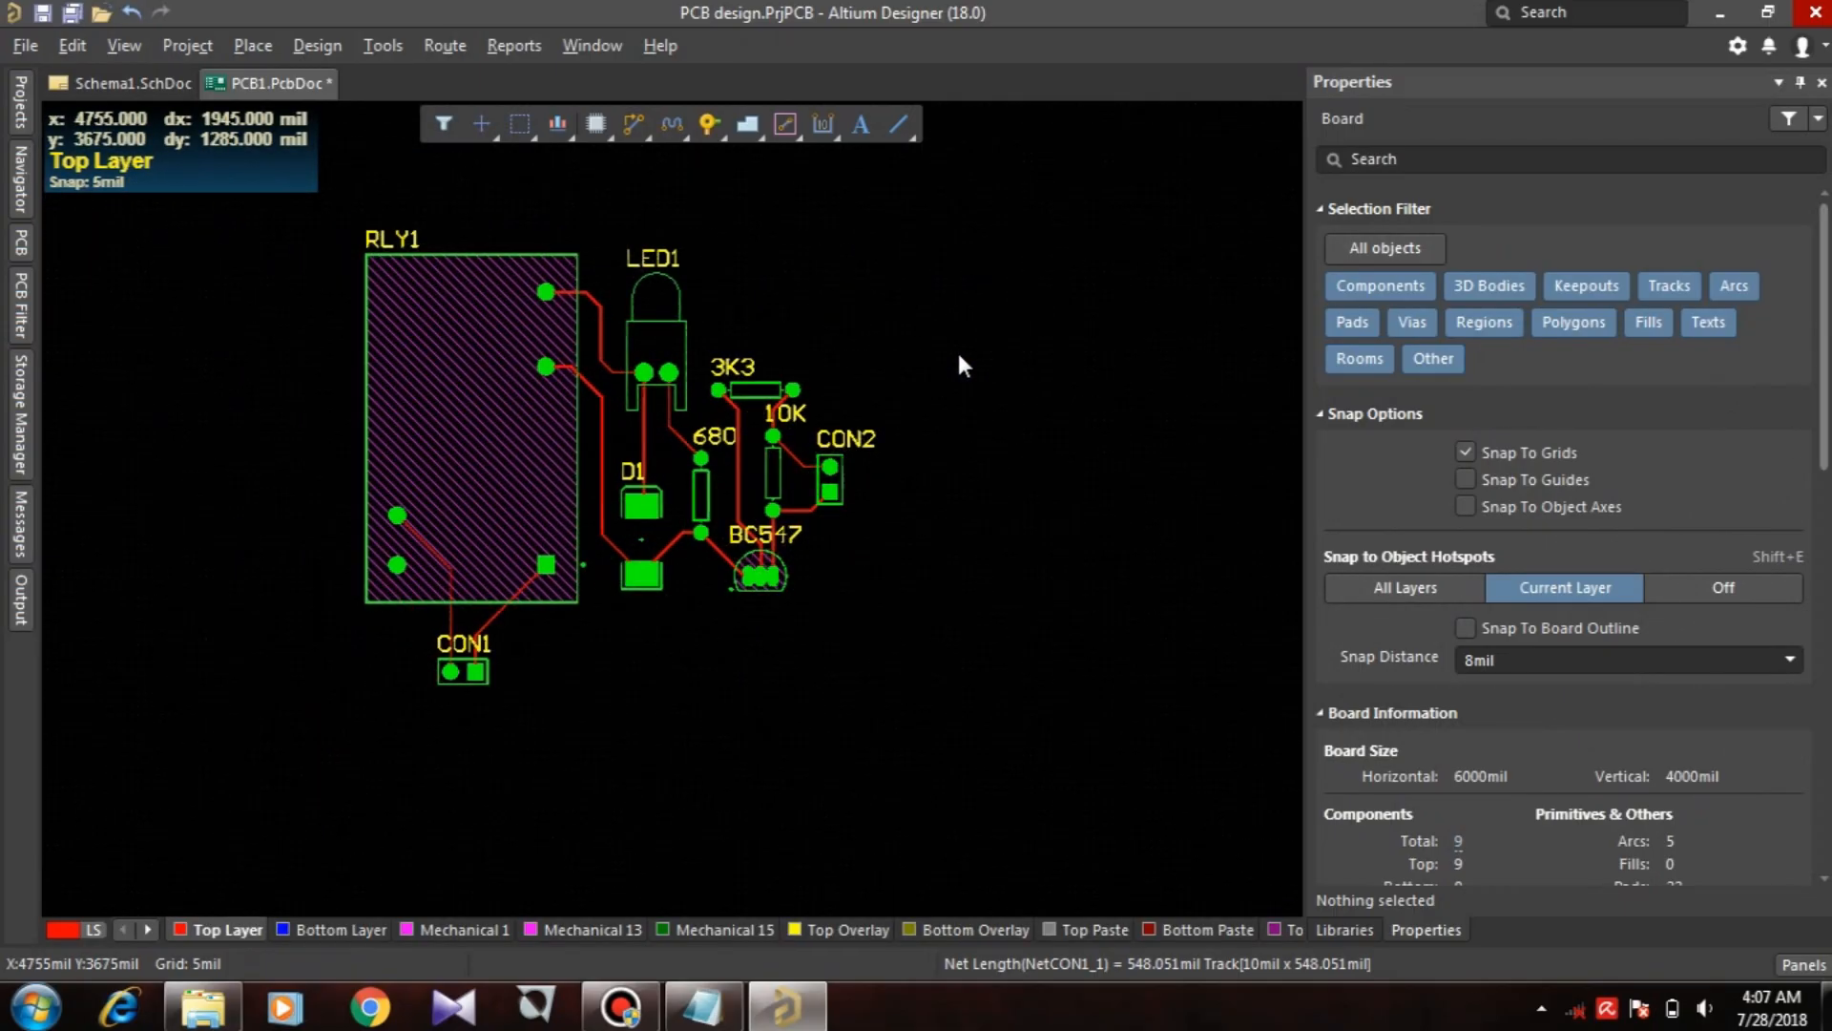
pyautogui.keyDown('ctrl'); pyautogui.scroll(2, 956, 348); pyautogui.keyUp('ctrl')
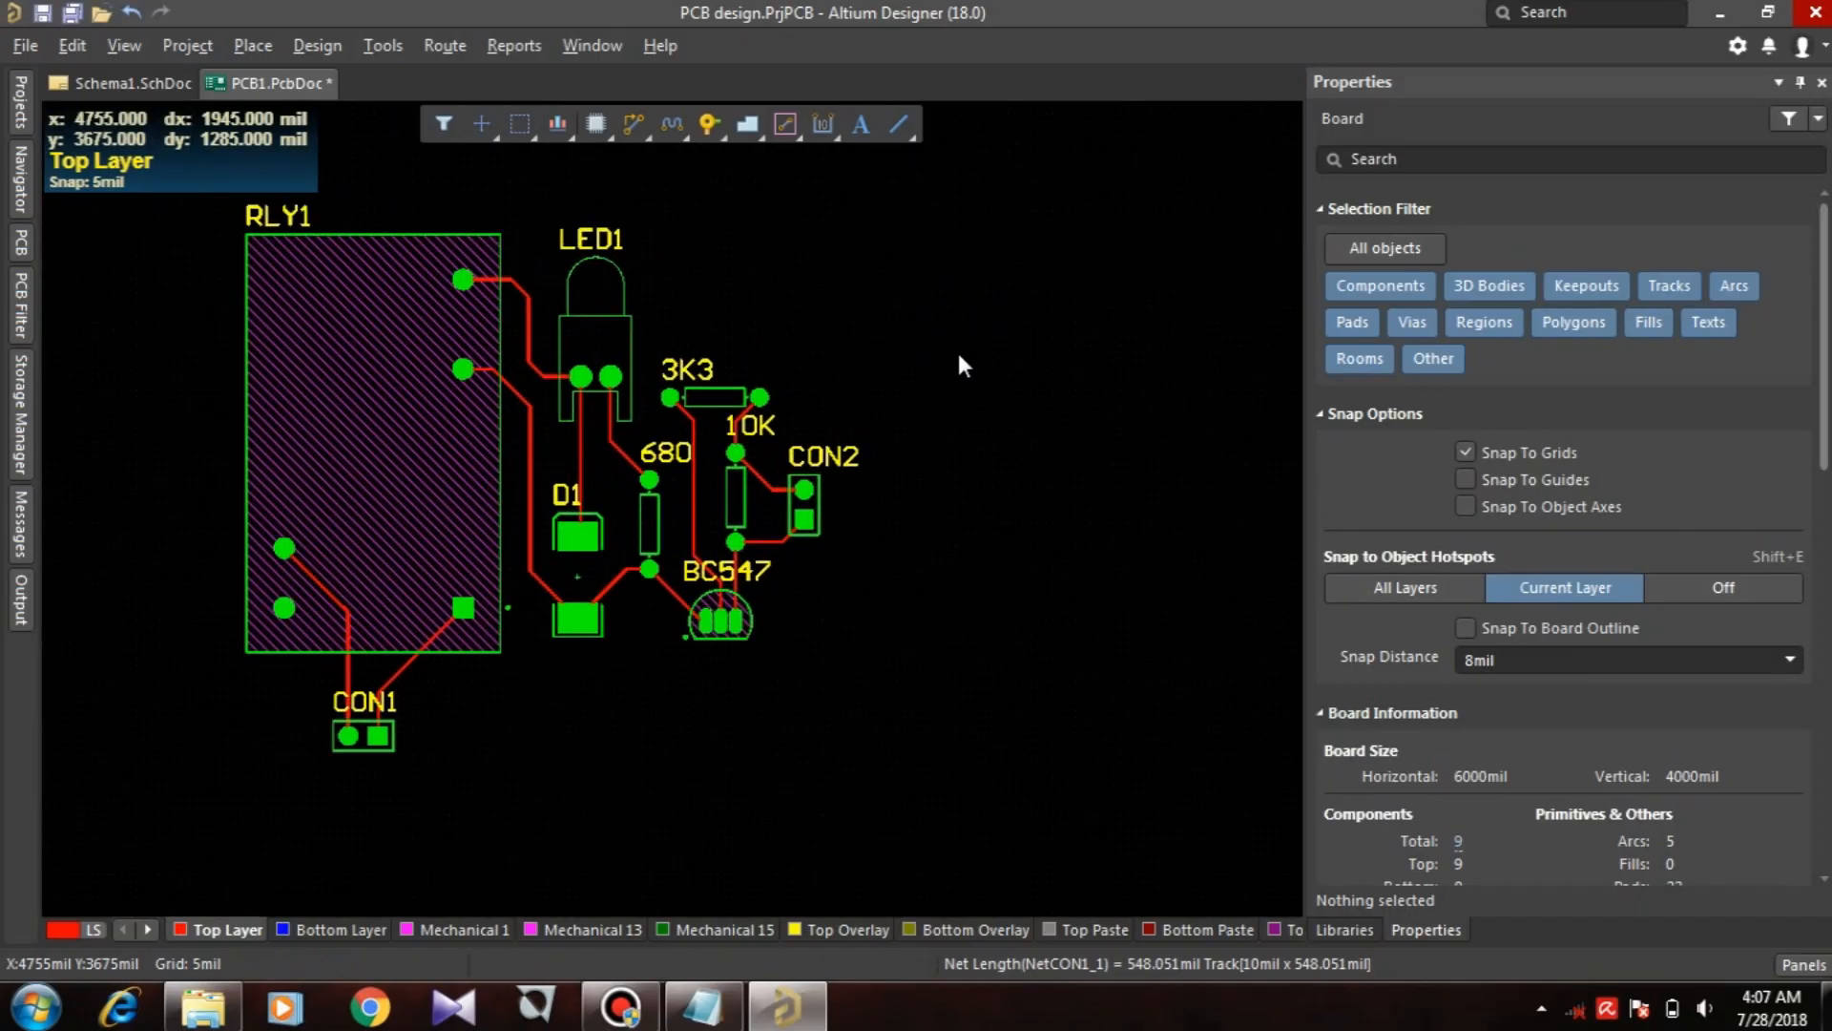
pyautogui.keyDown('ctrl'); pyautogui.scroll(-3, 956, 348); pyautogui.keyUp('ctrl')
pyautogui.keyDown('ctrl'); pyautogui.scroll(3, 957, 347); pyautogui.keyUp('ctrl')
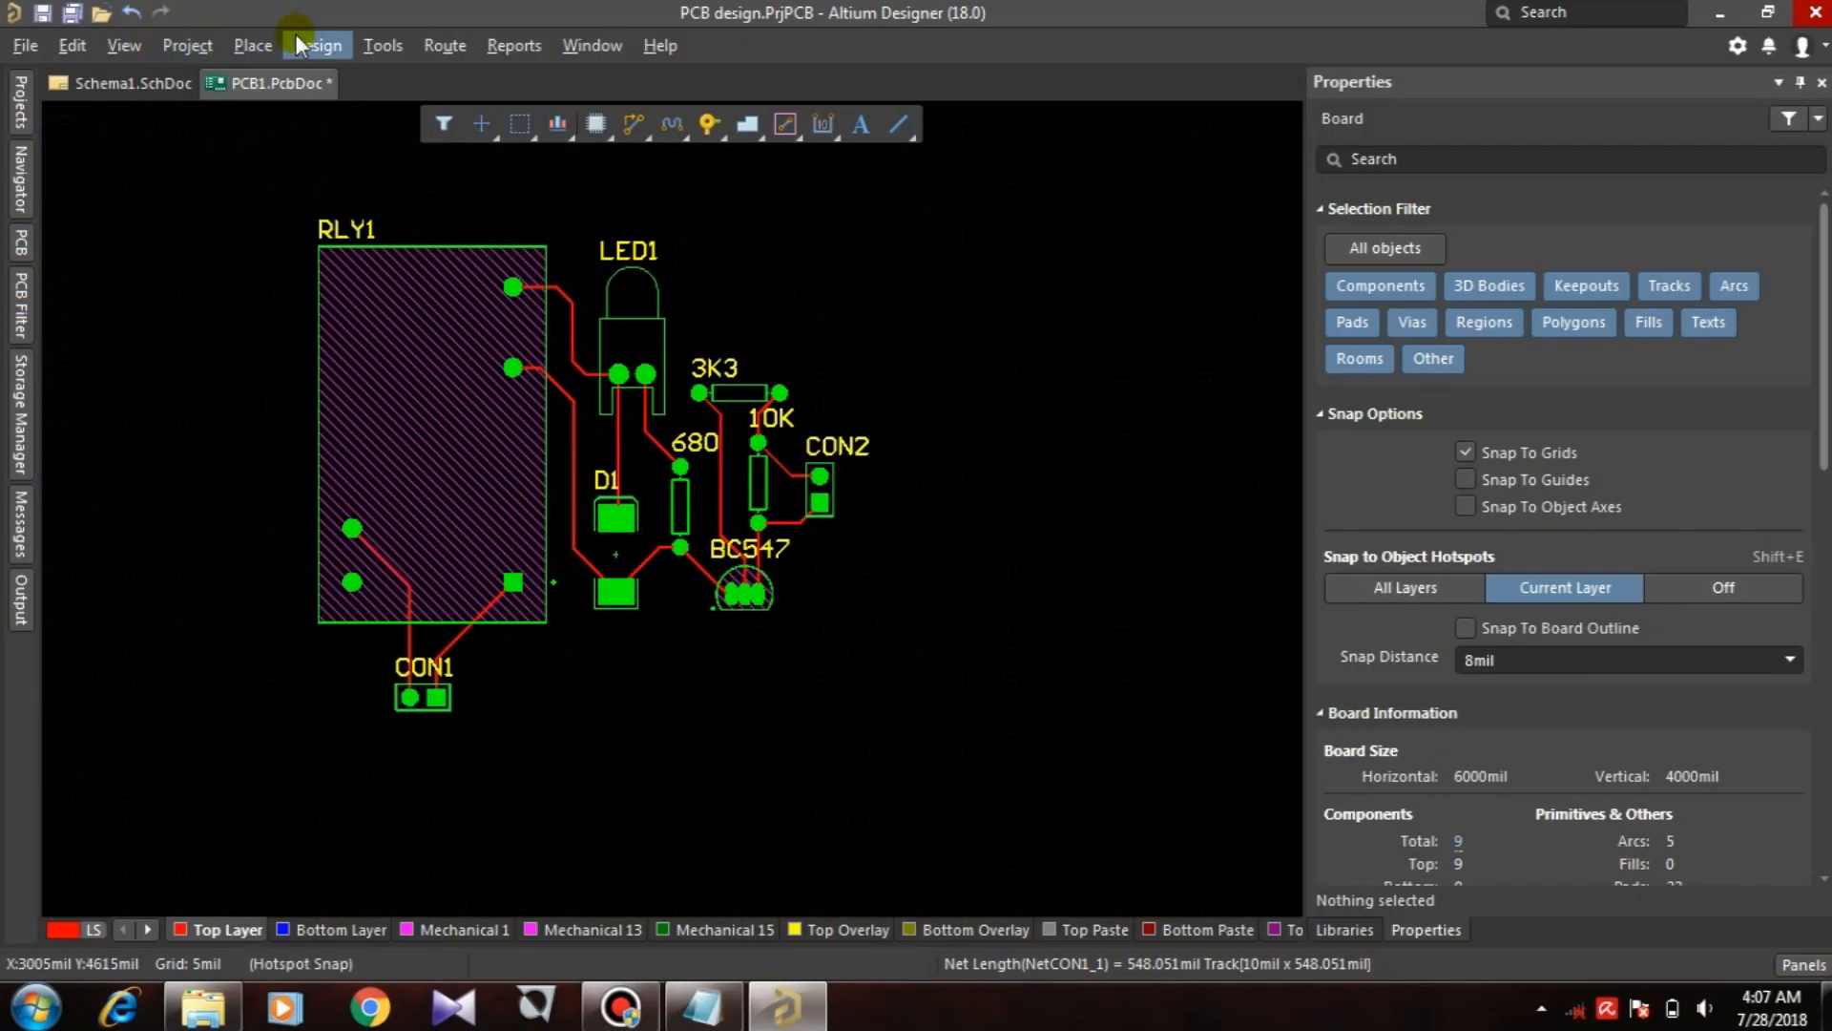
# Step: Place a solid rectangular polygon pour about 2300 by 2000 mil around all components on the Top Layer with No Net
pyautogui.click(186, 45)
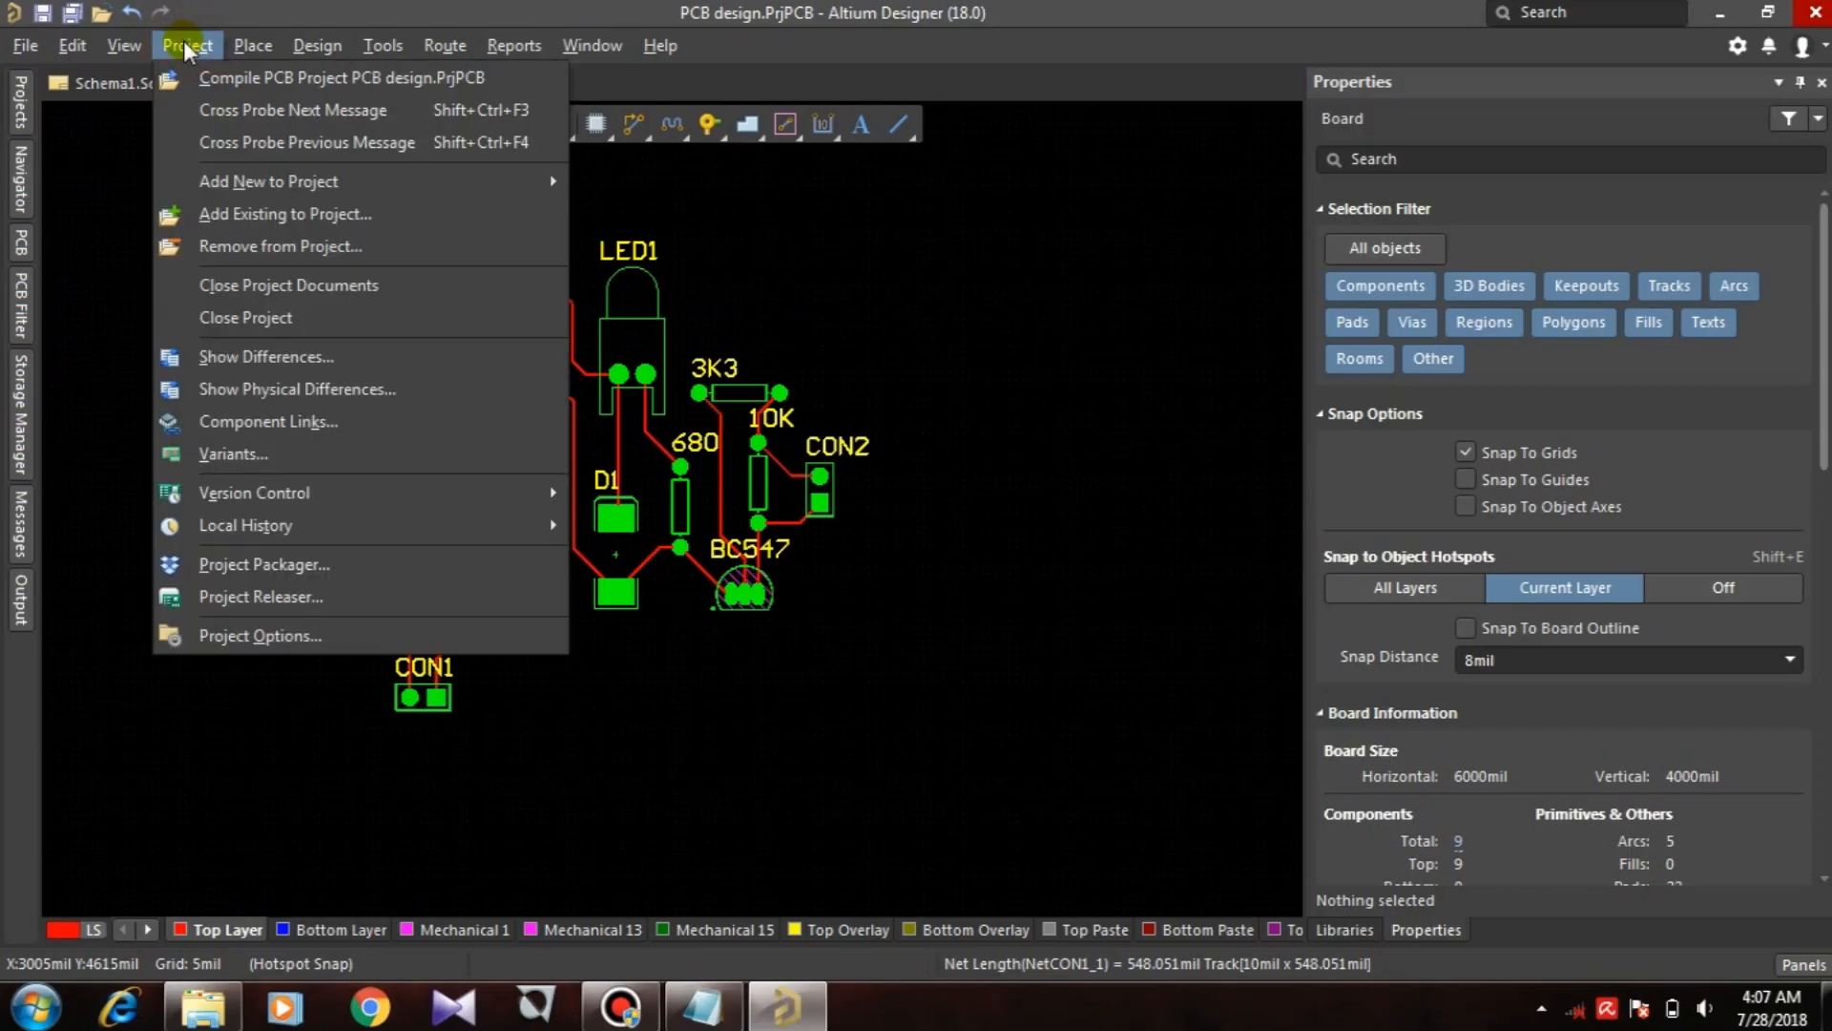
pyautogui.moveTo(259, 52)
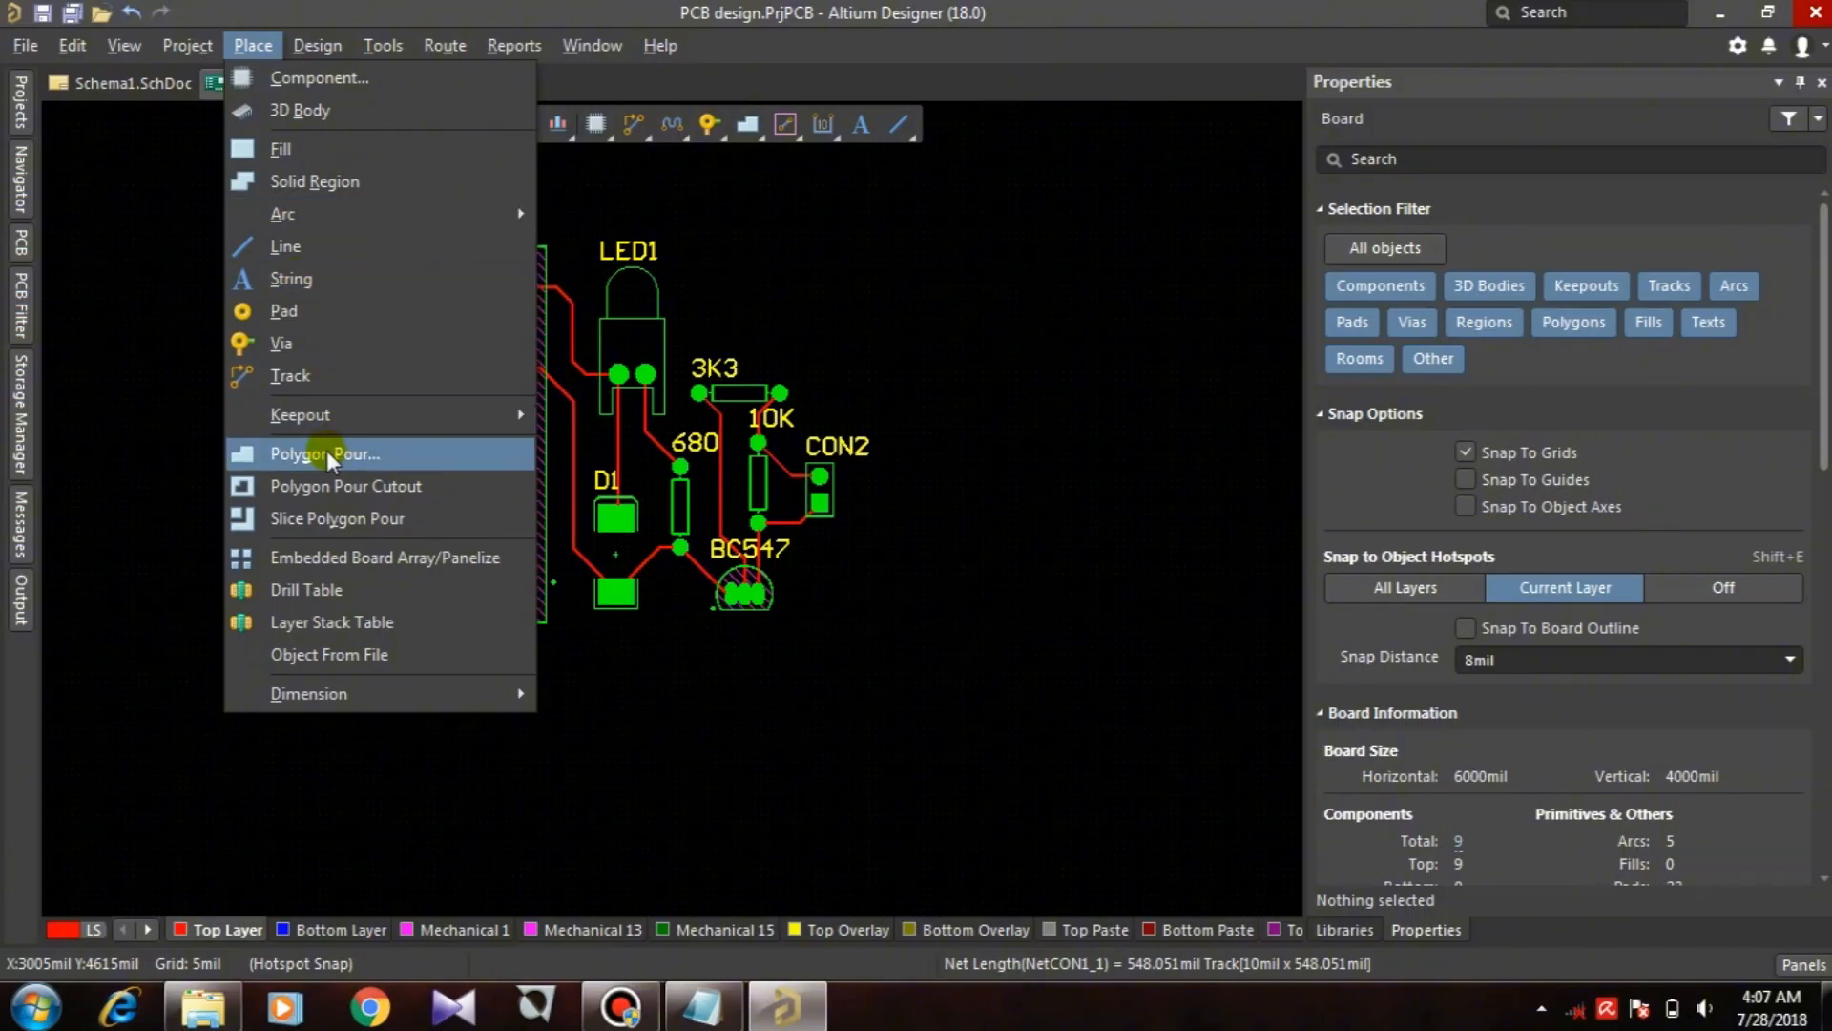
pyautogui.click(356, 455)
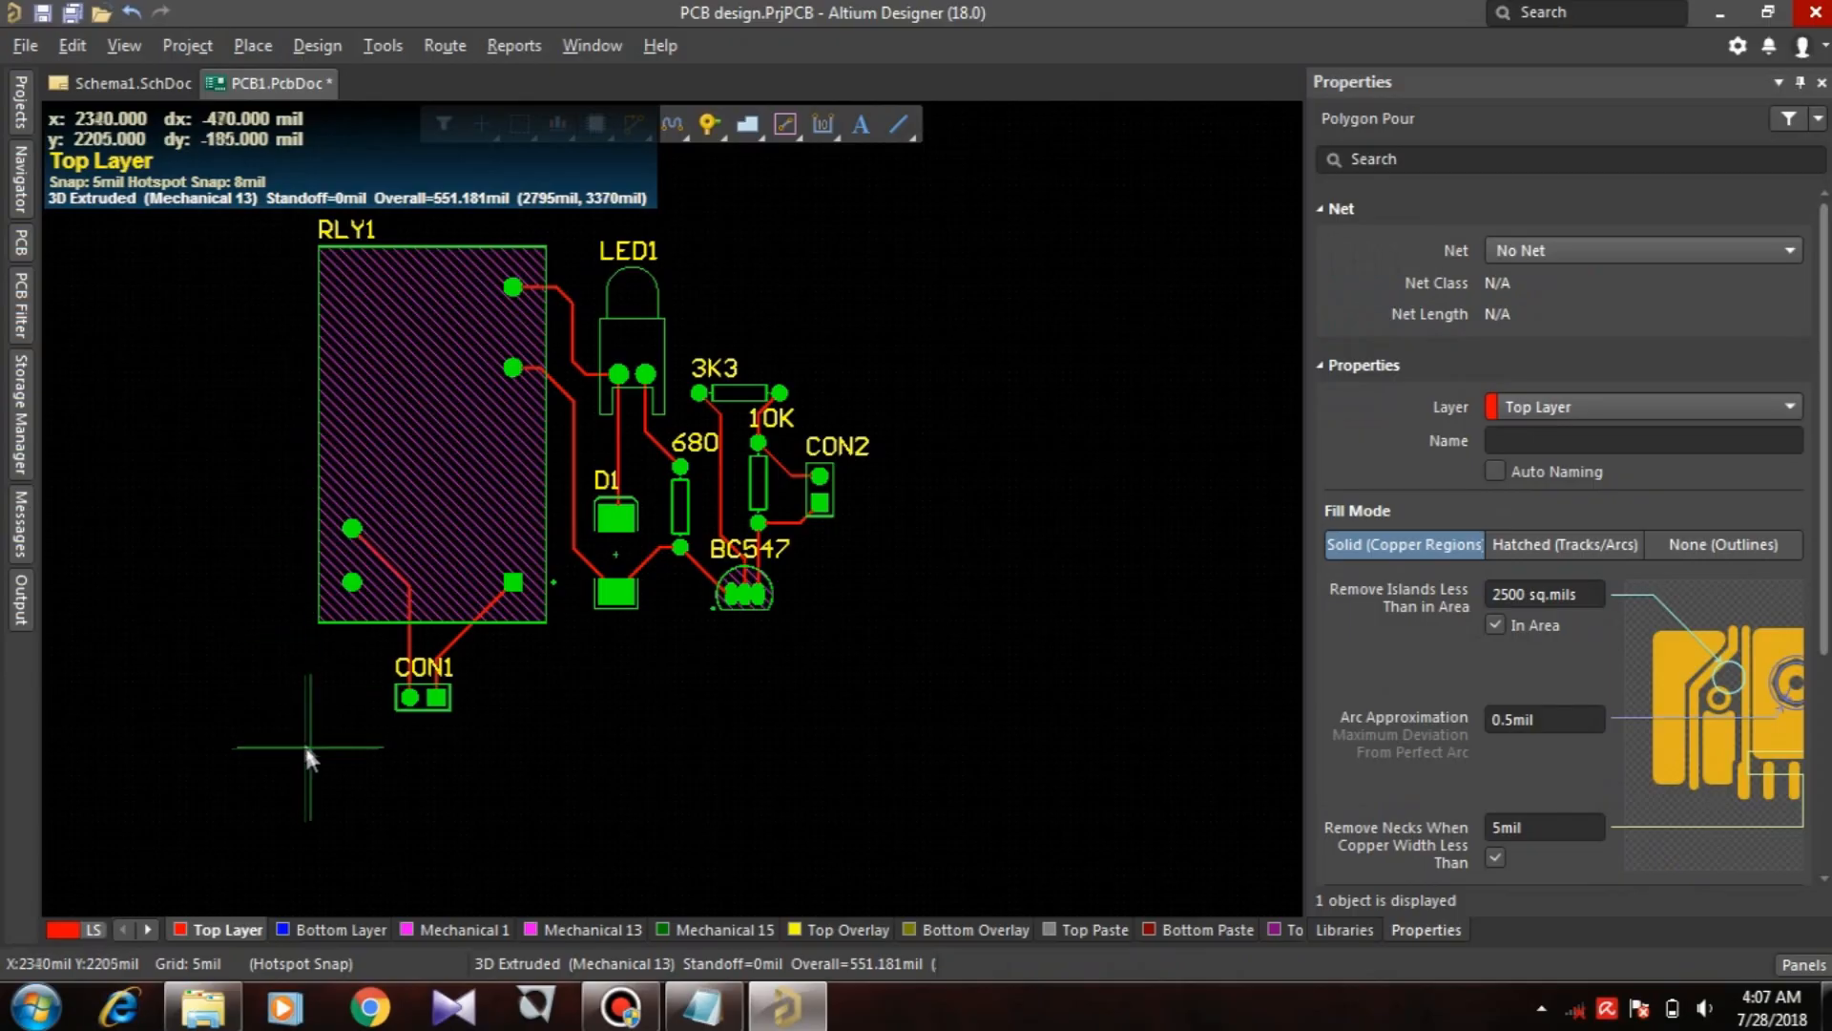
pyautogui.rightClick(298, 205)
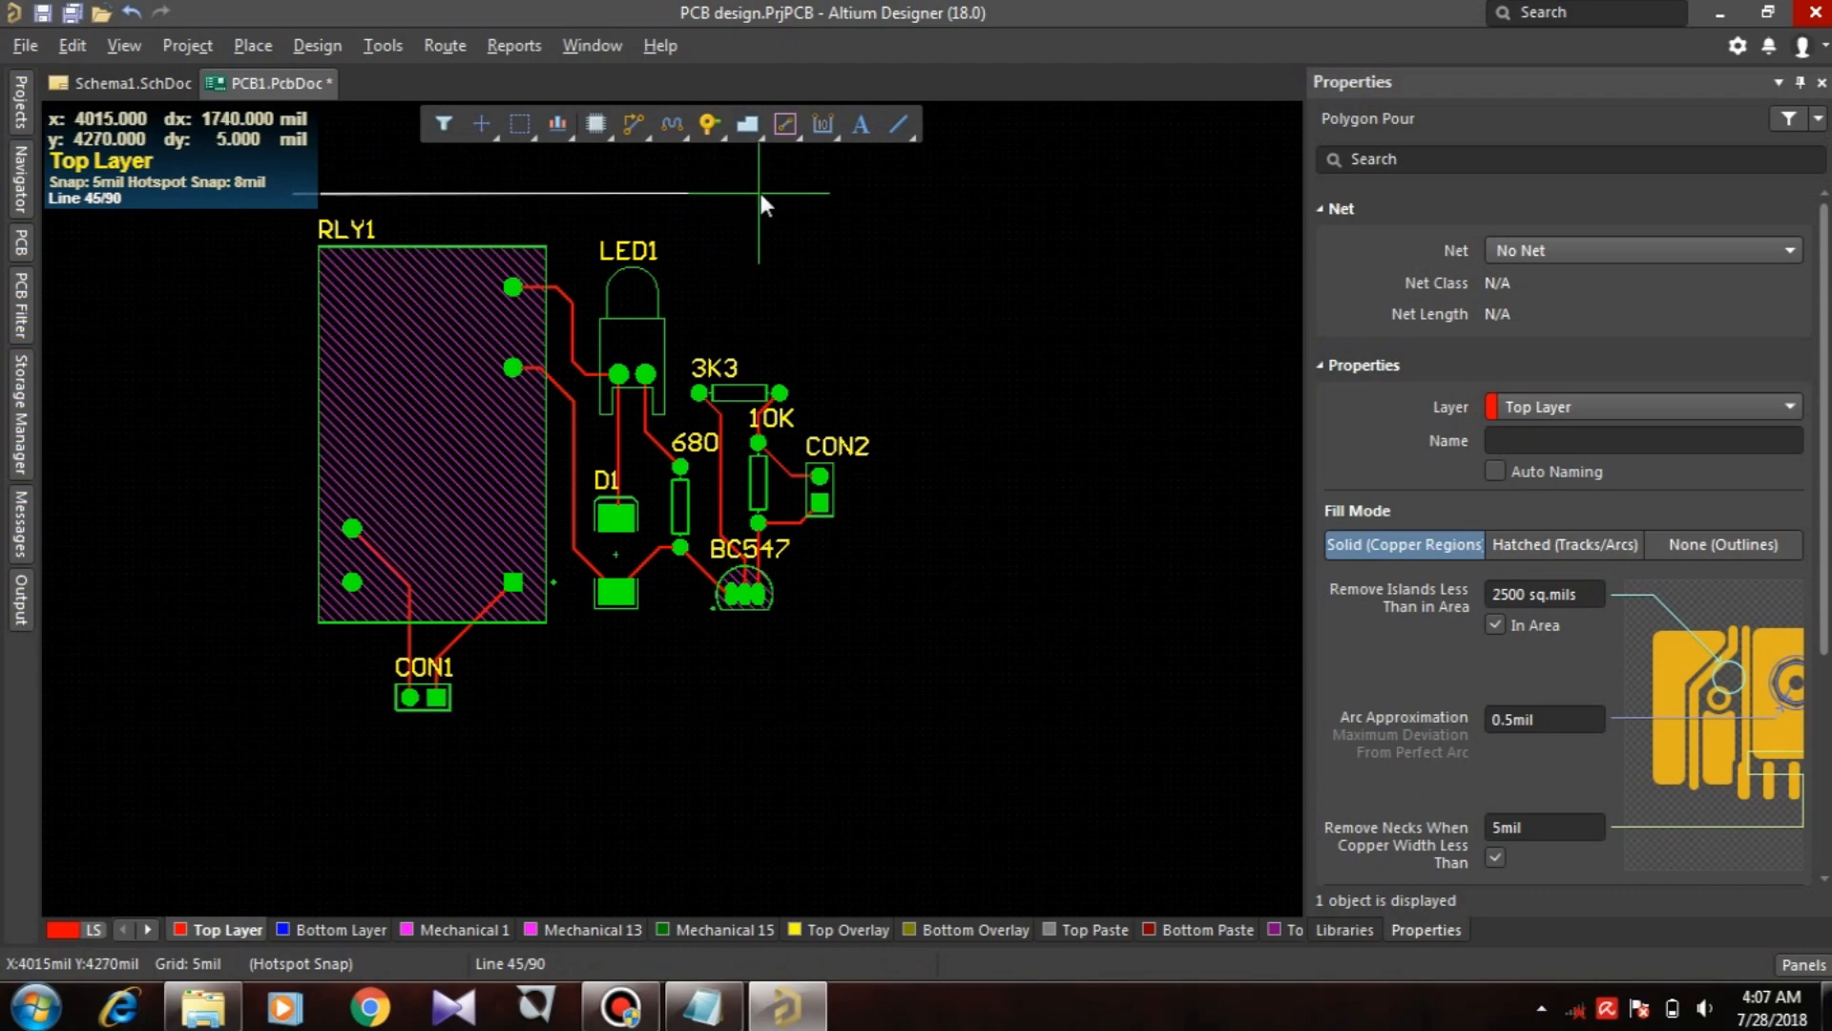
pyautogui.click(912, 193)
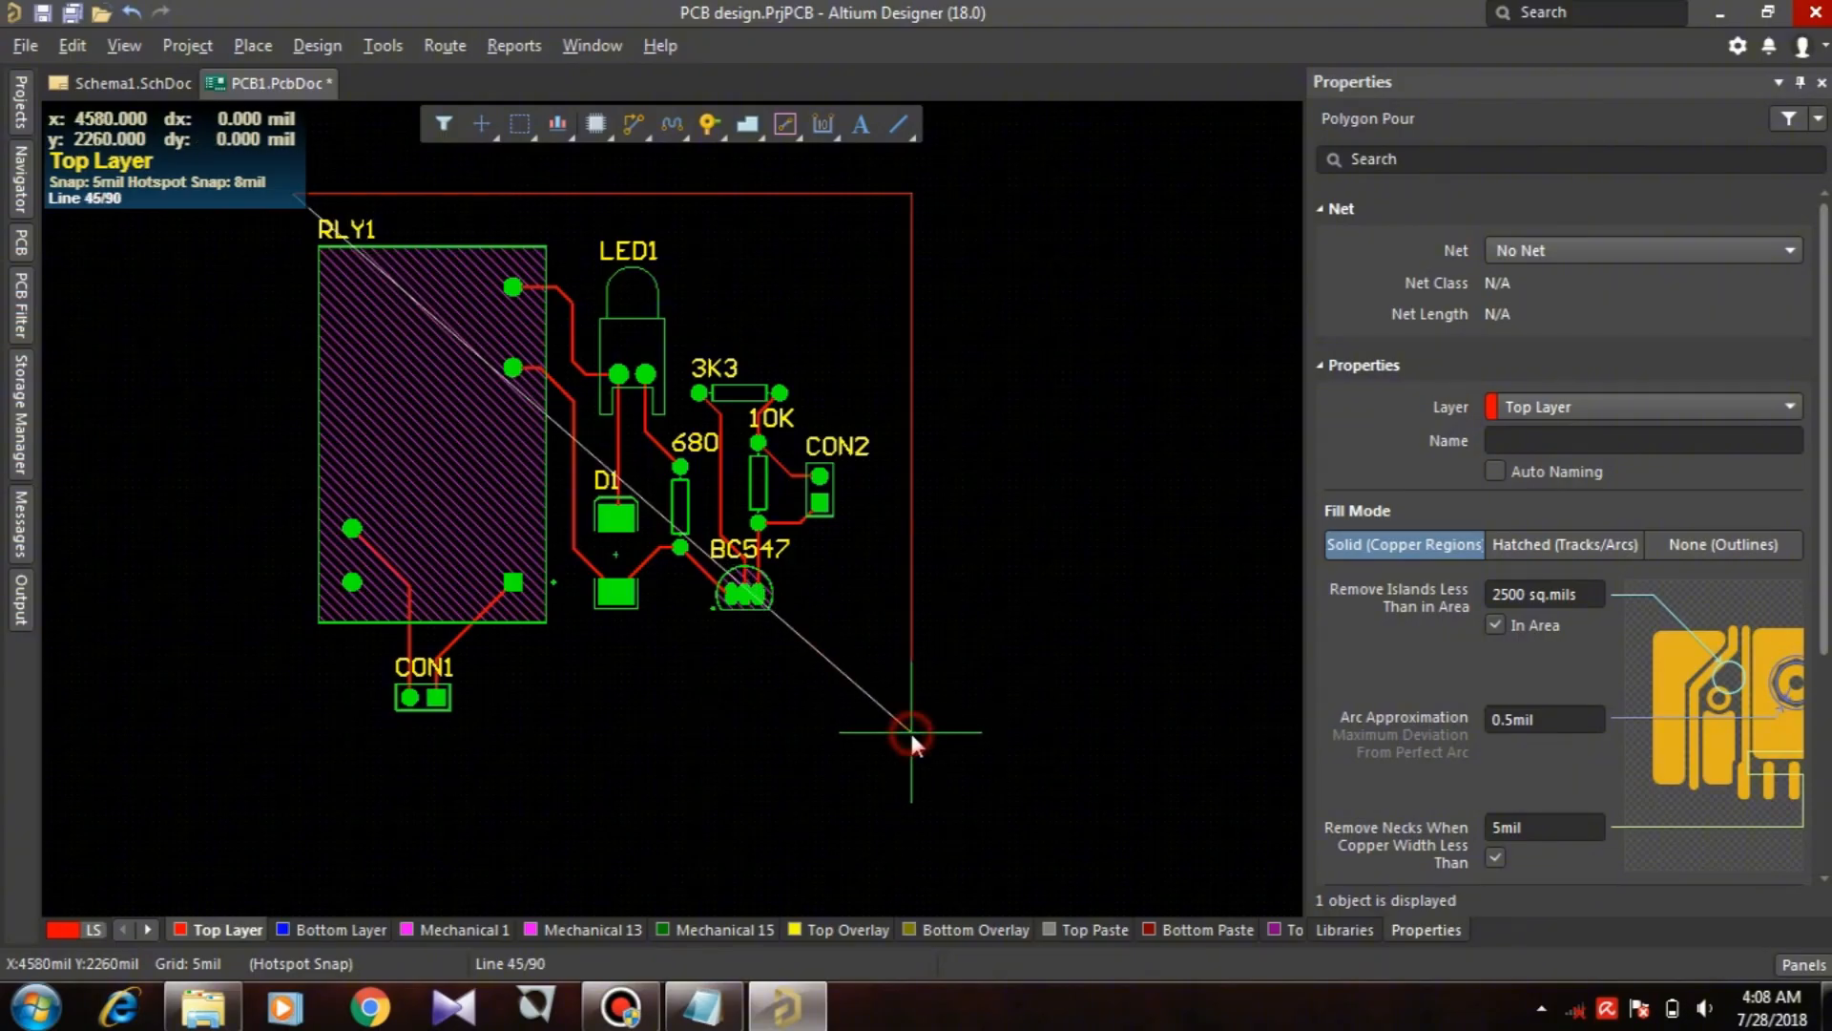
pyautogui.click(912, 733)
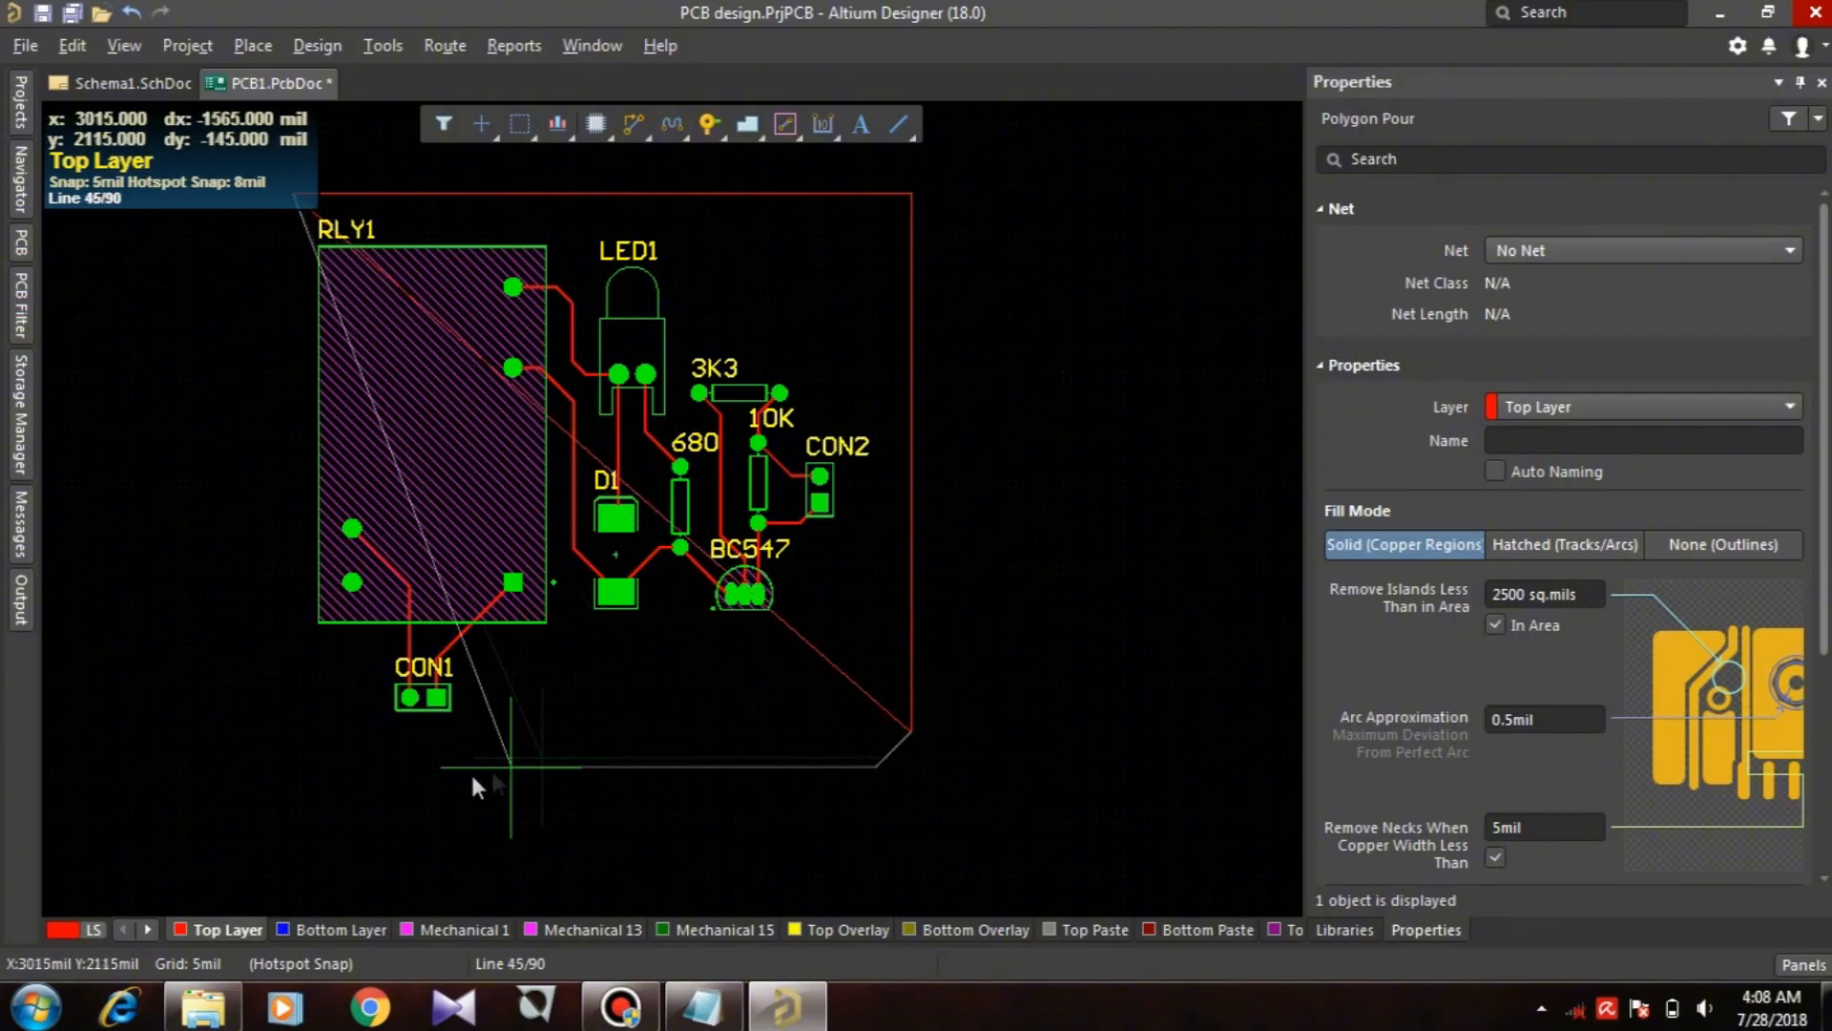
pyautogui.click(294, 730)
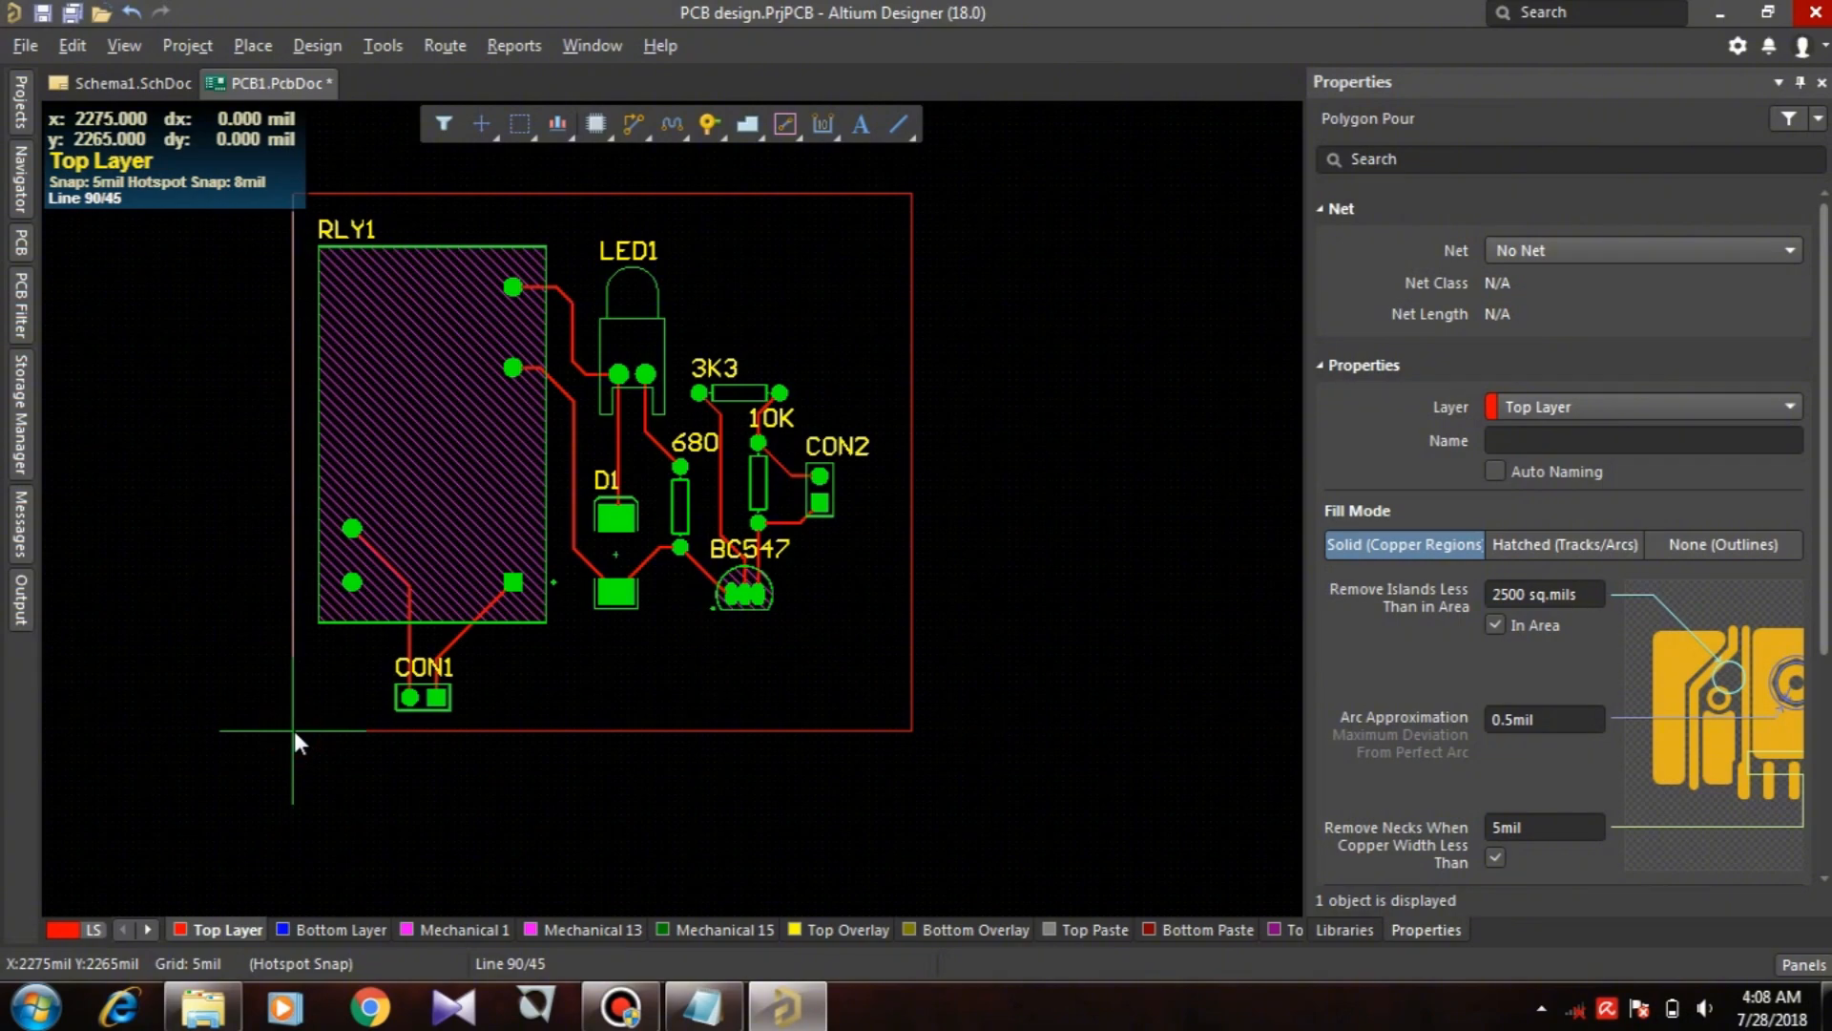
pyautogui.rightClick(816, 537)
pyautogui.scroll(-2, 243, 832)
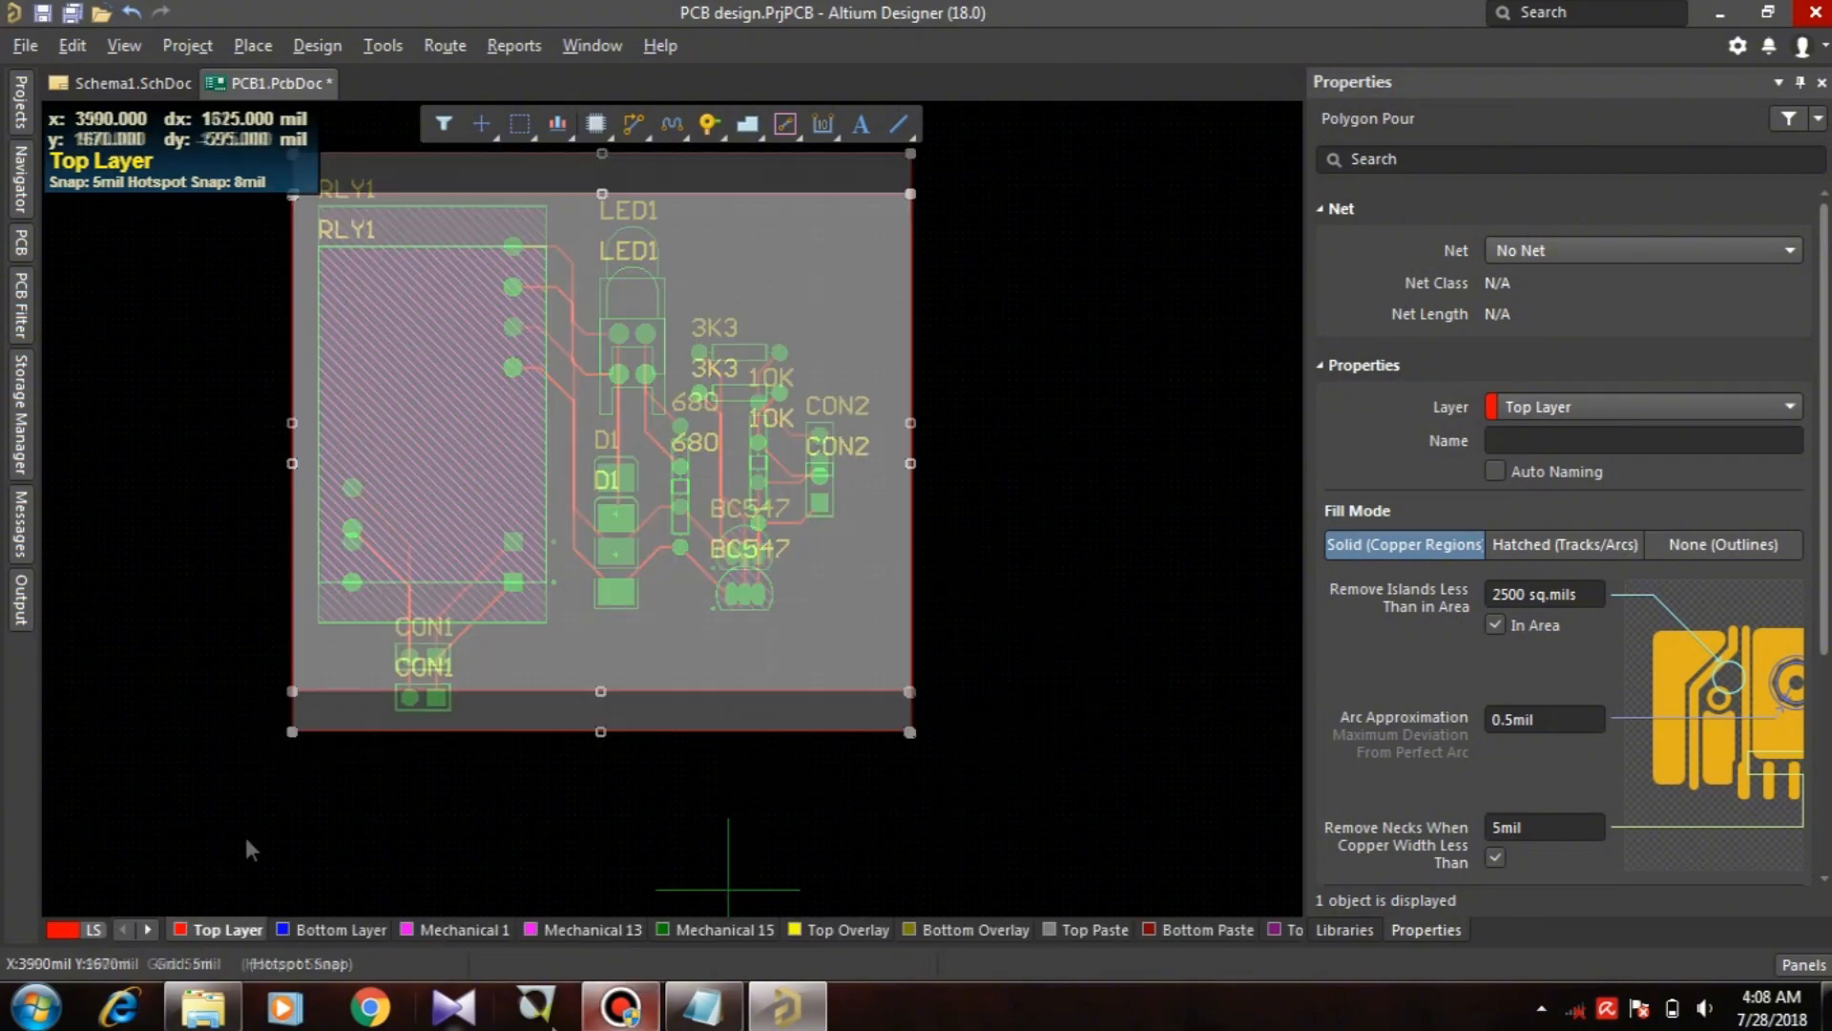
pyautogui.rightClick(1018, 402)
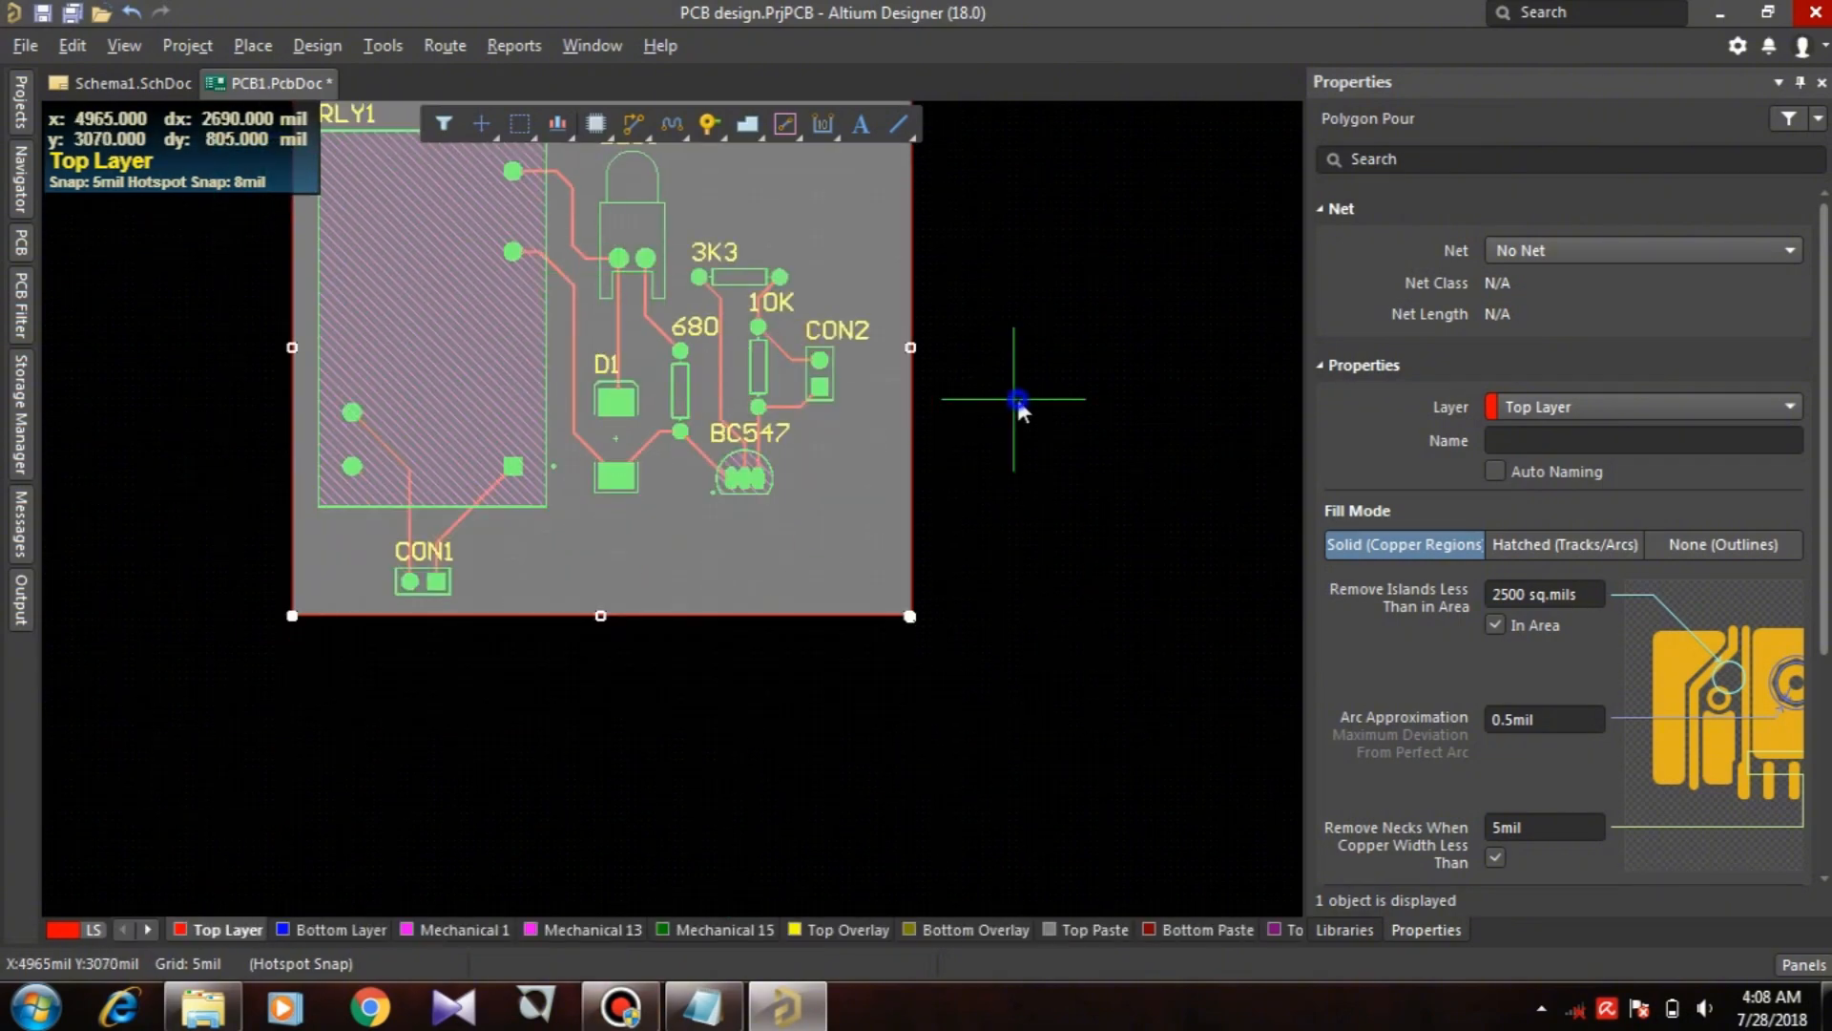
pyautogui.scroll(4, 1062, 582)
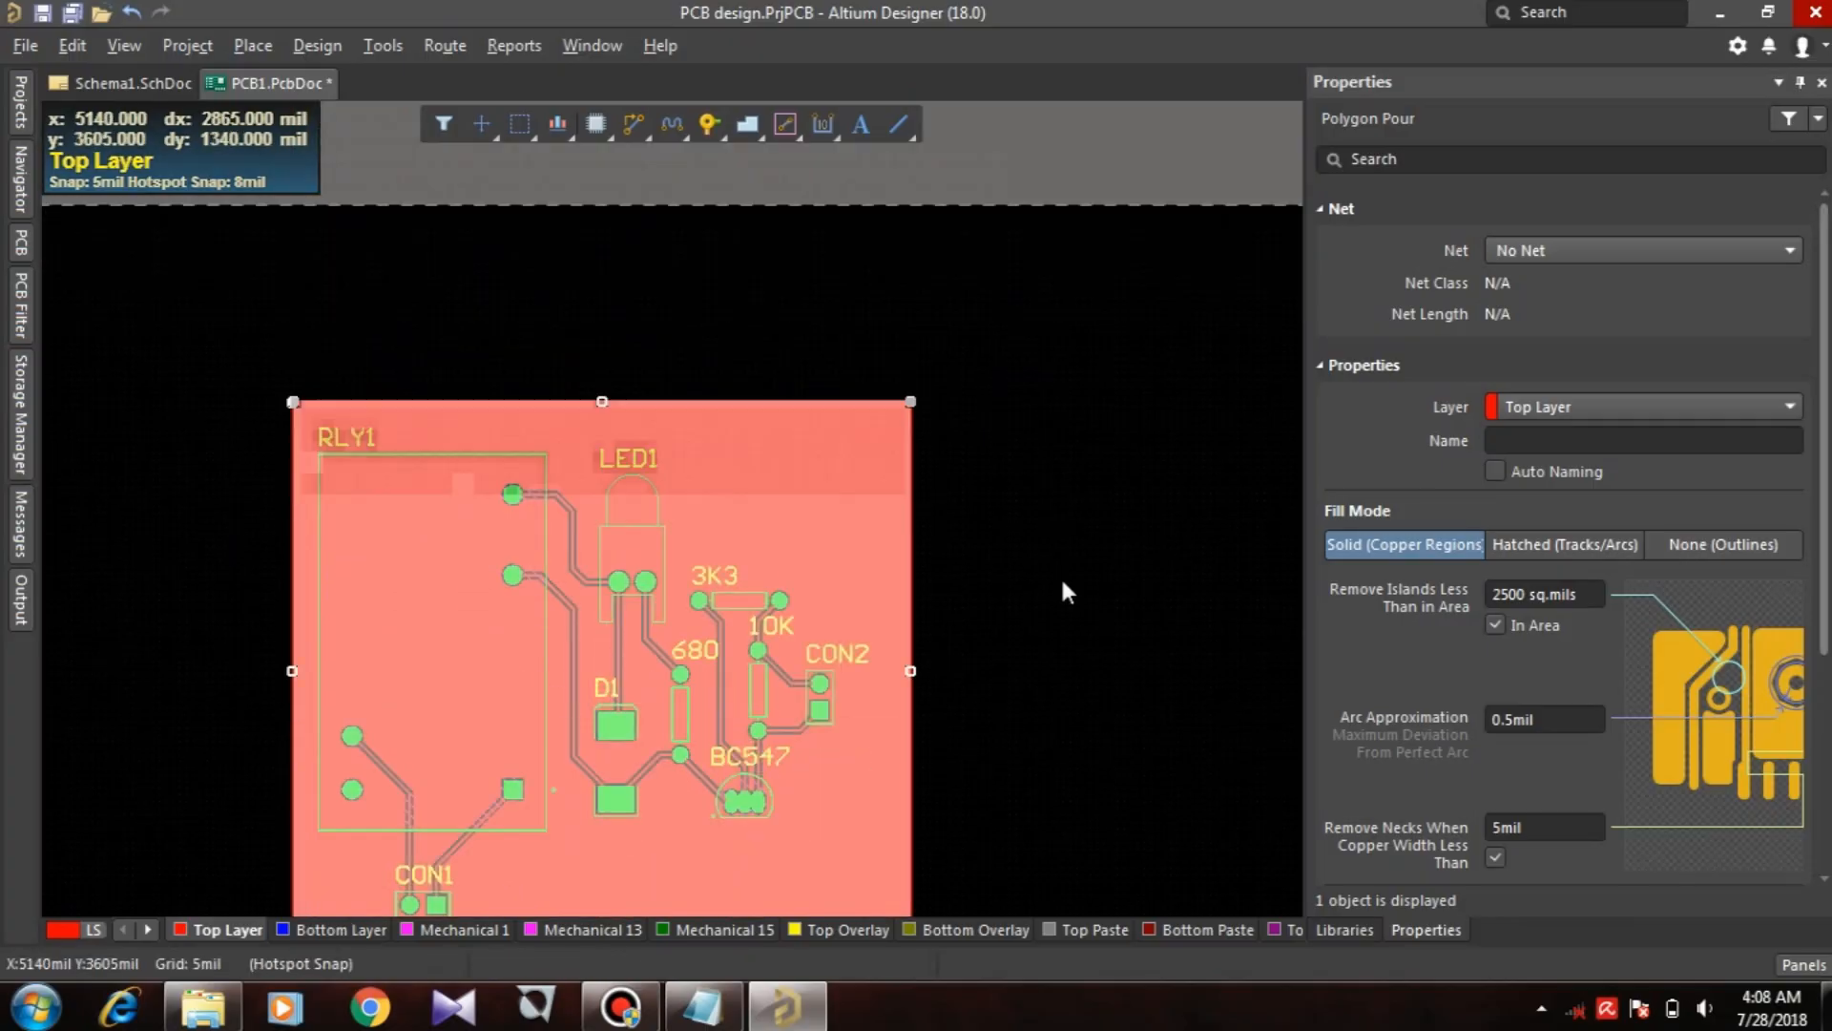
pyautogui.click(1062, 582)
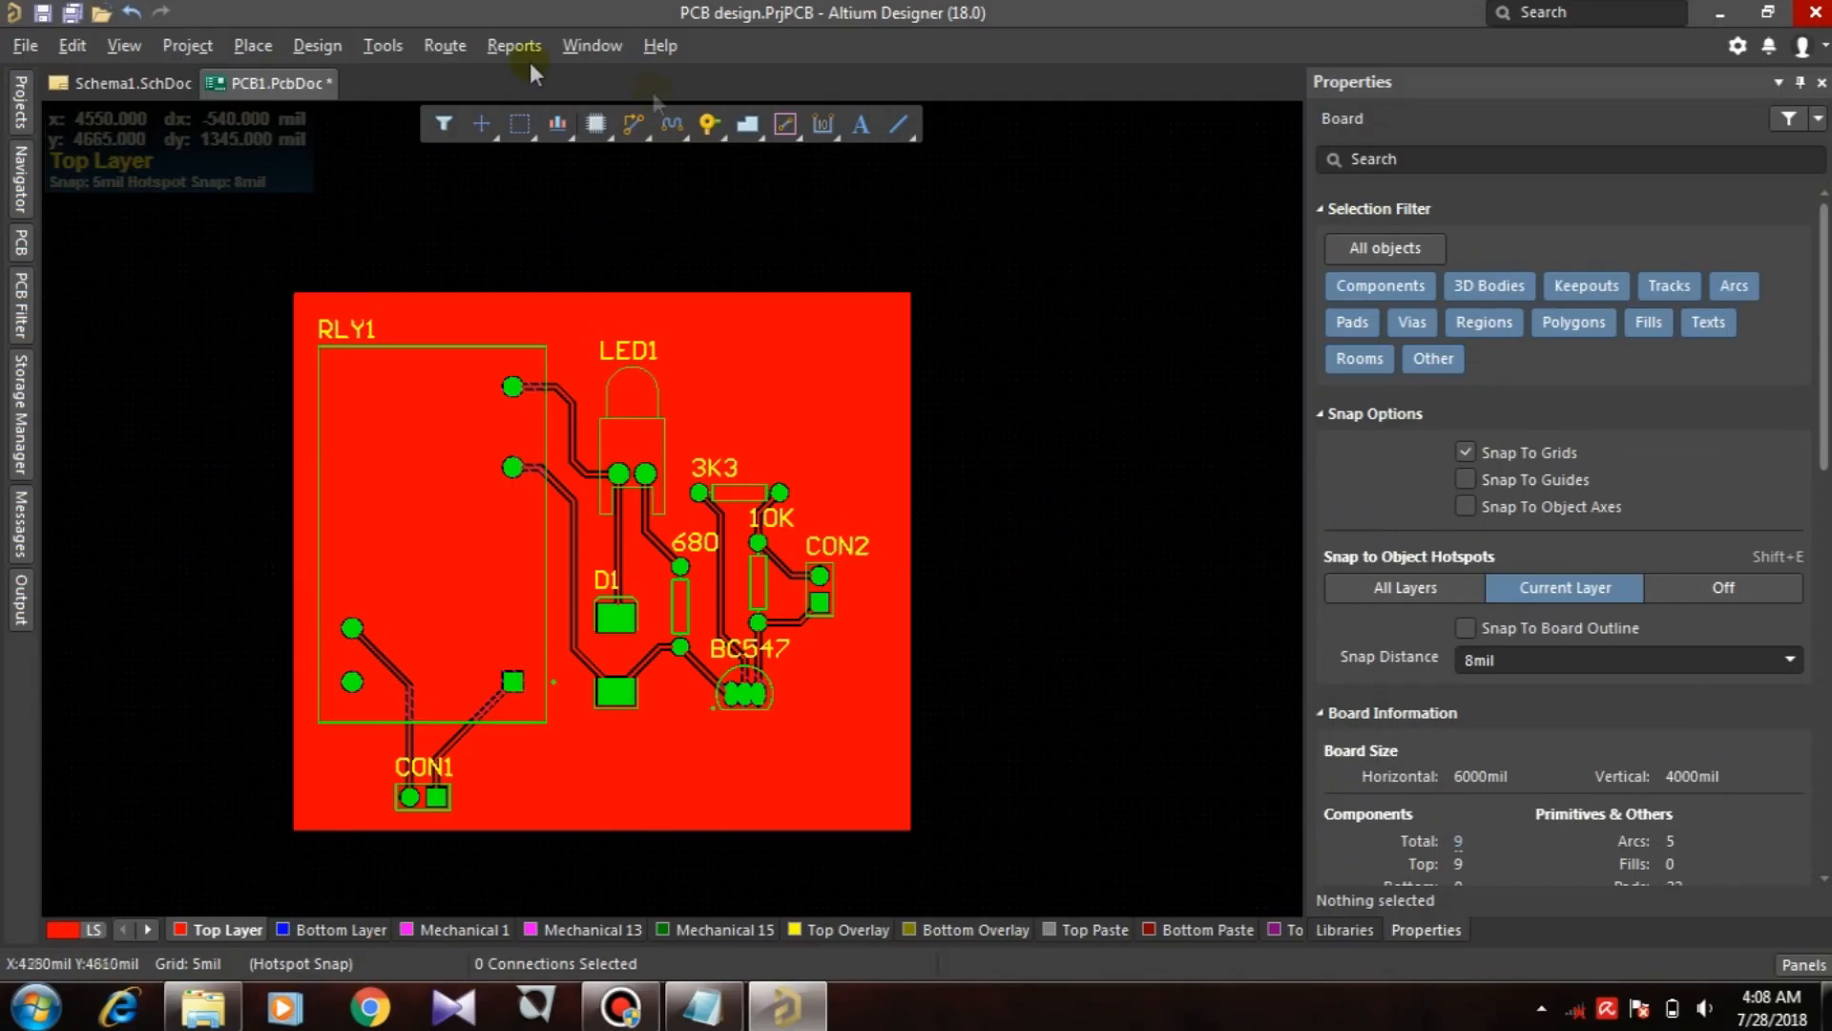
# Step: Show the board in 3D Layout Mode and rotate it to examine the components and copper at an angle
pyautogui.click(317, 48)
pyautogui.moveTo(374, 54)
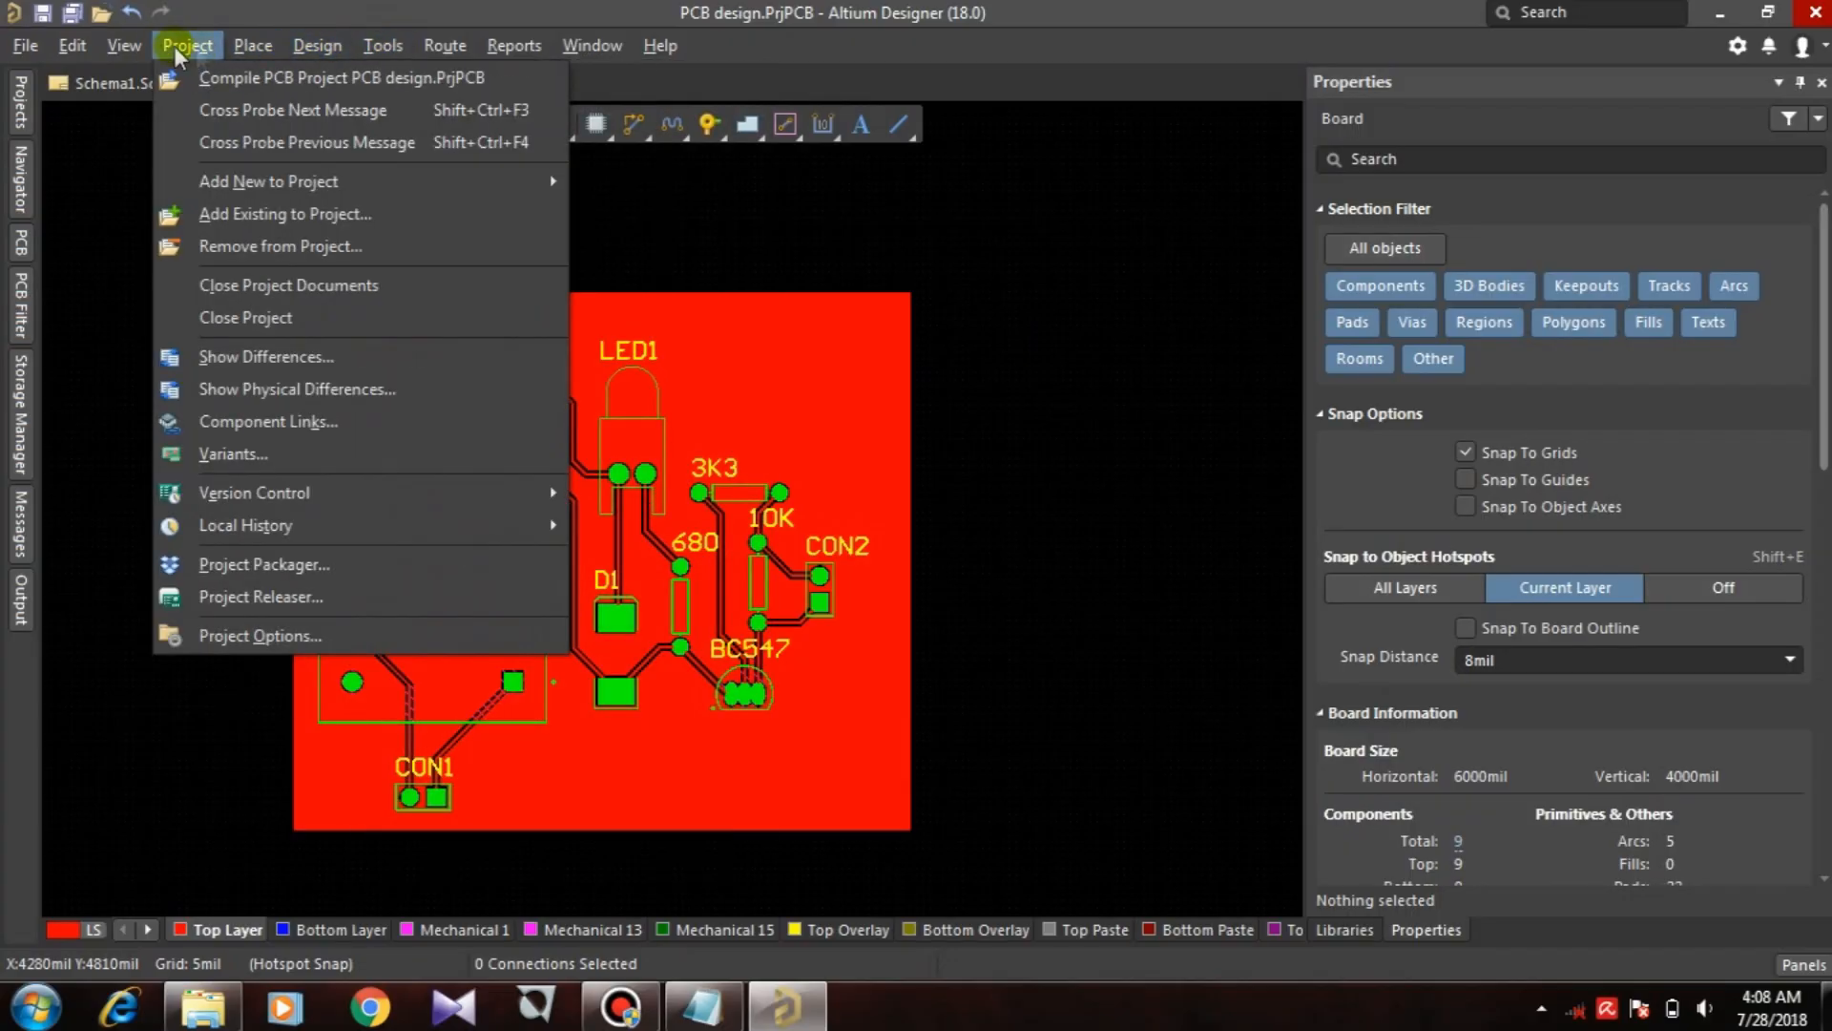
pyautogui.click(140, 42)
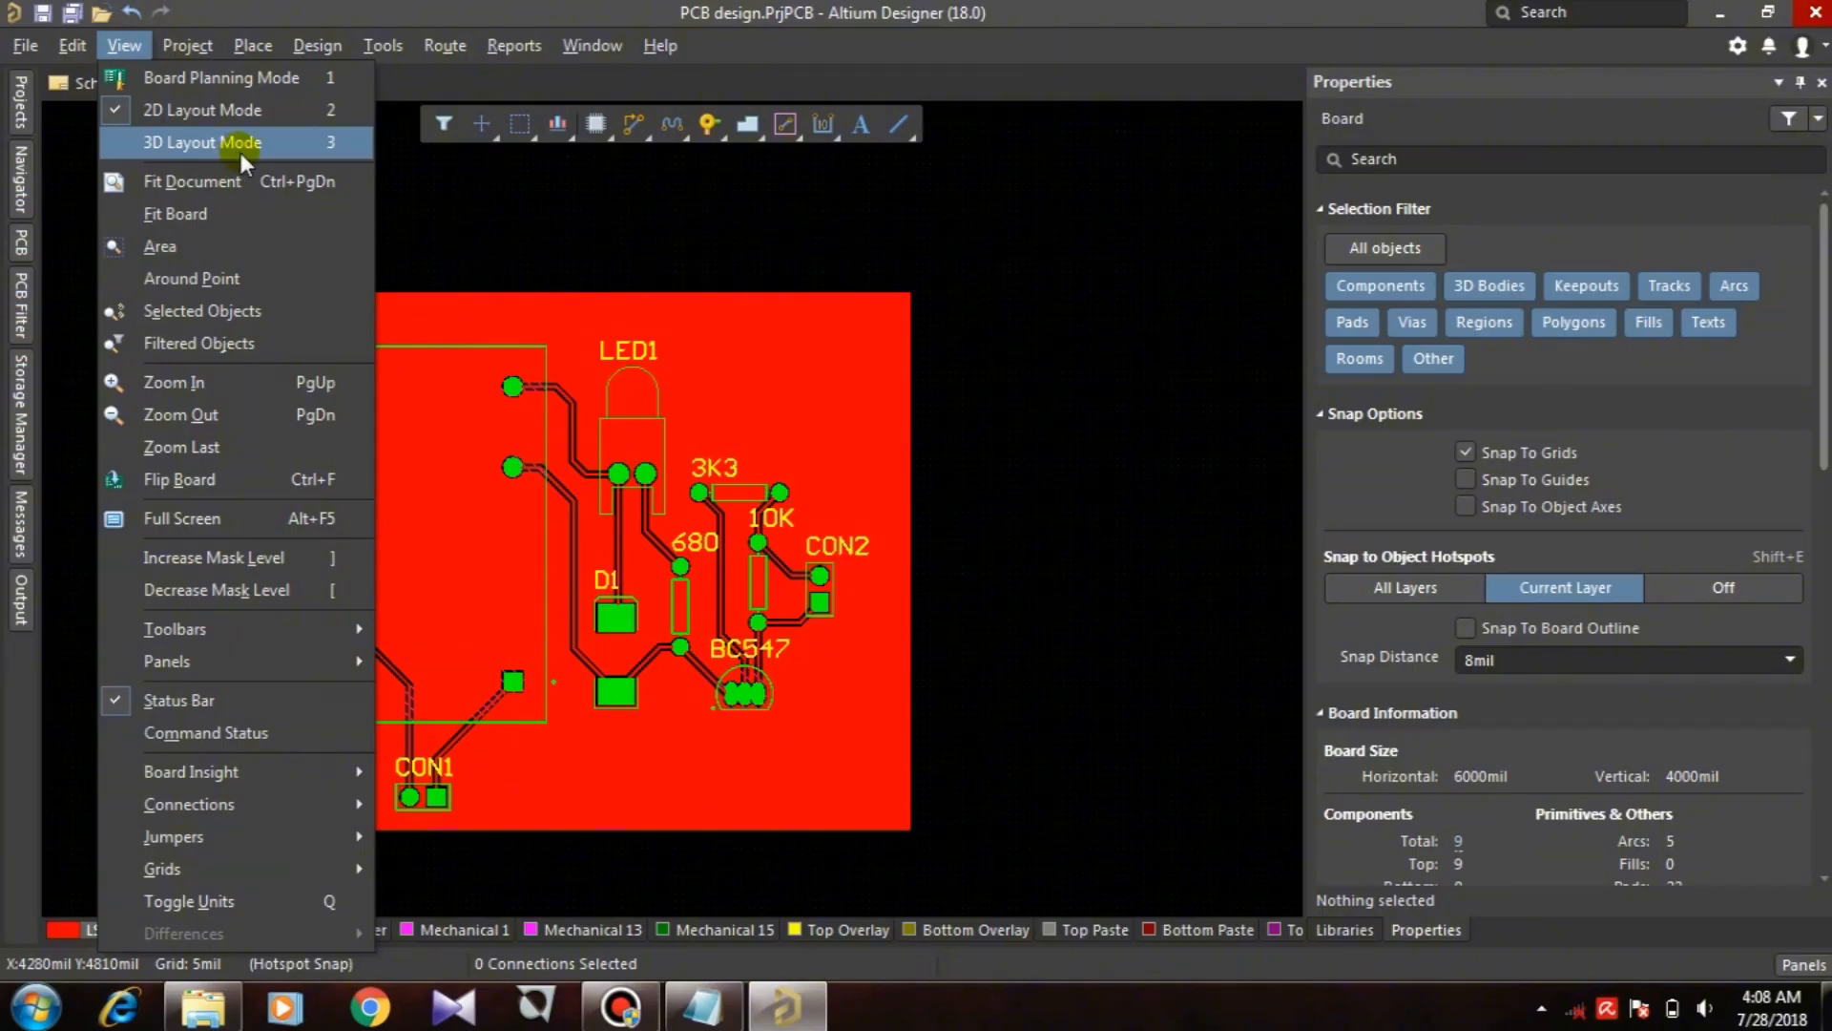
pyautogui.click(239, 147)
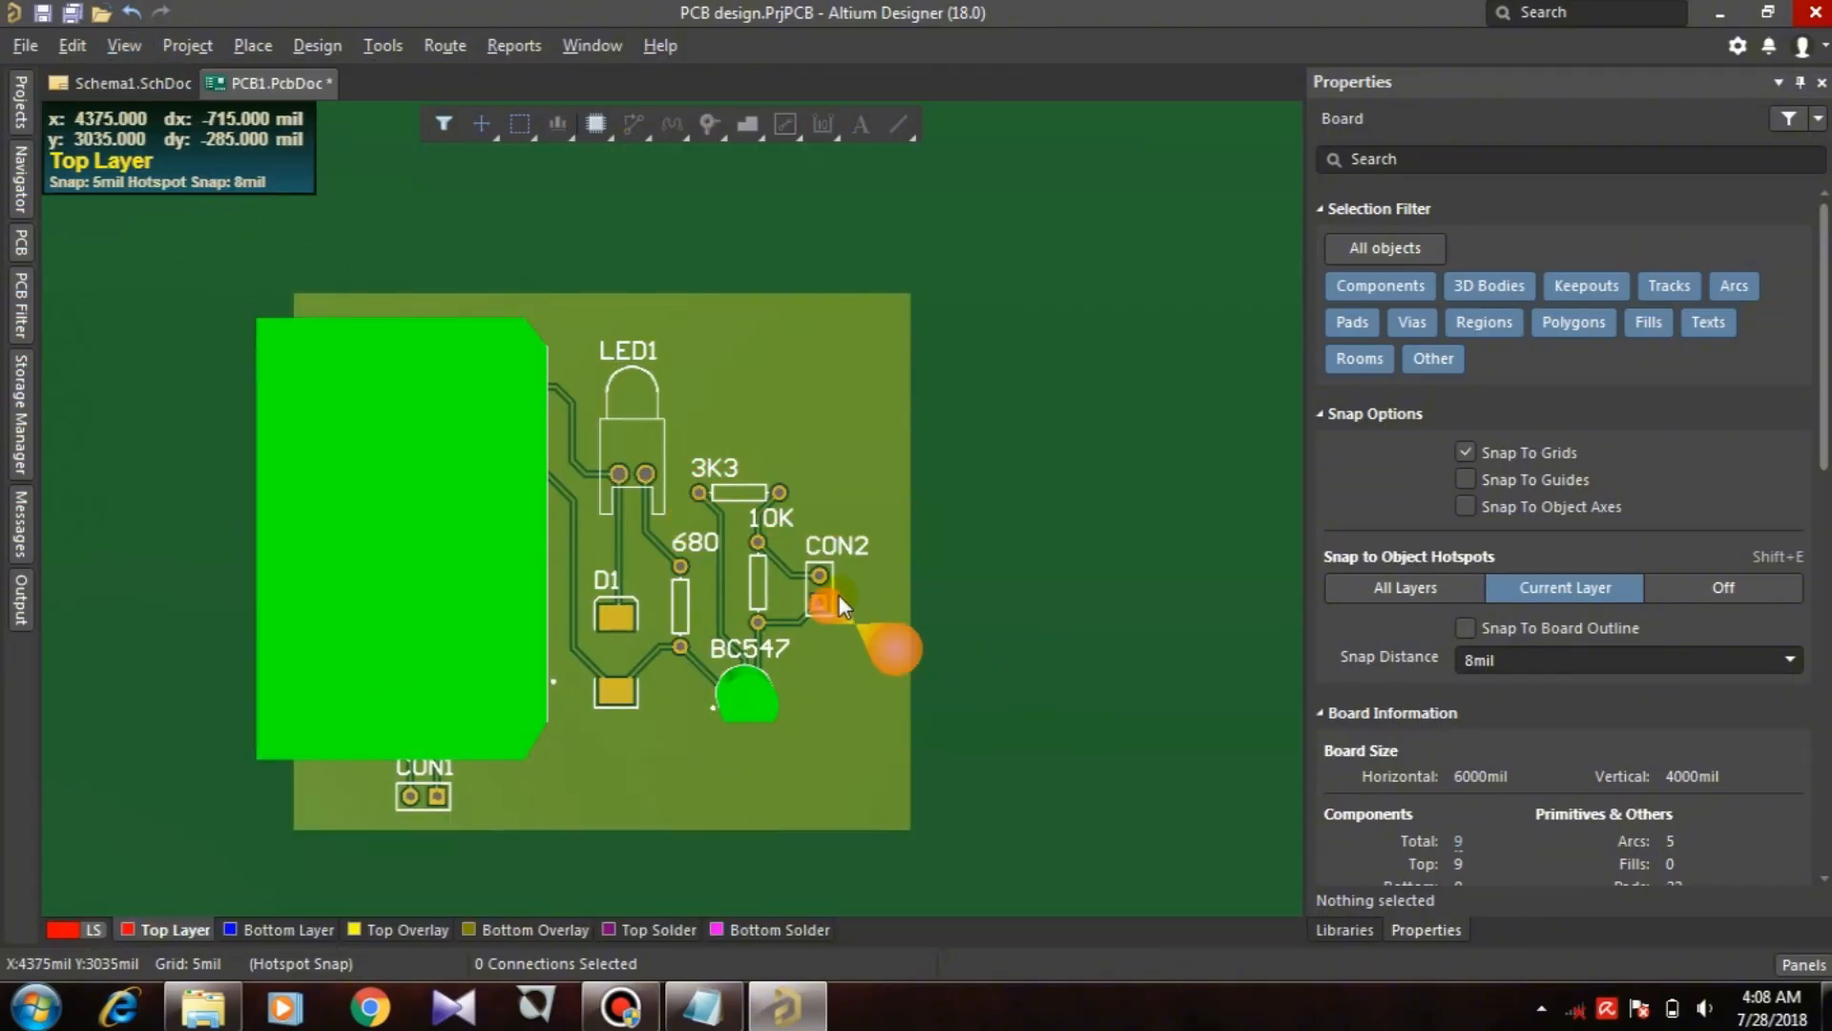
pyautogui.press('shift')
pyautogui.press('shift')
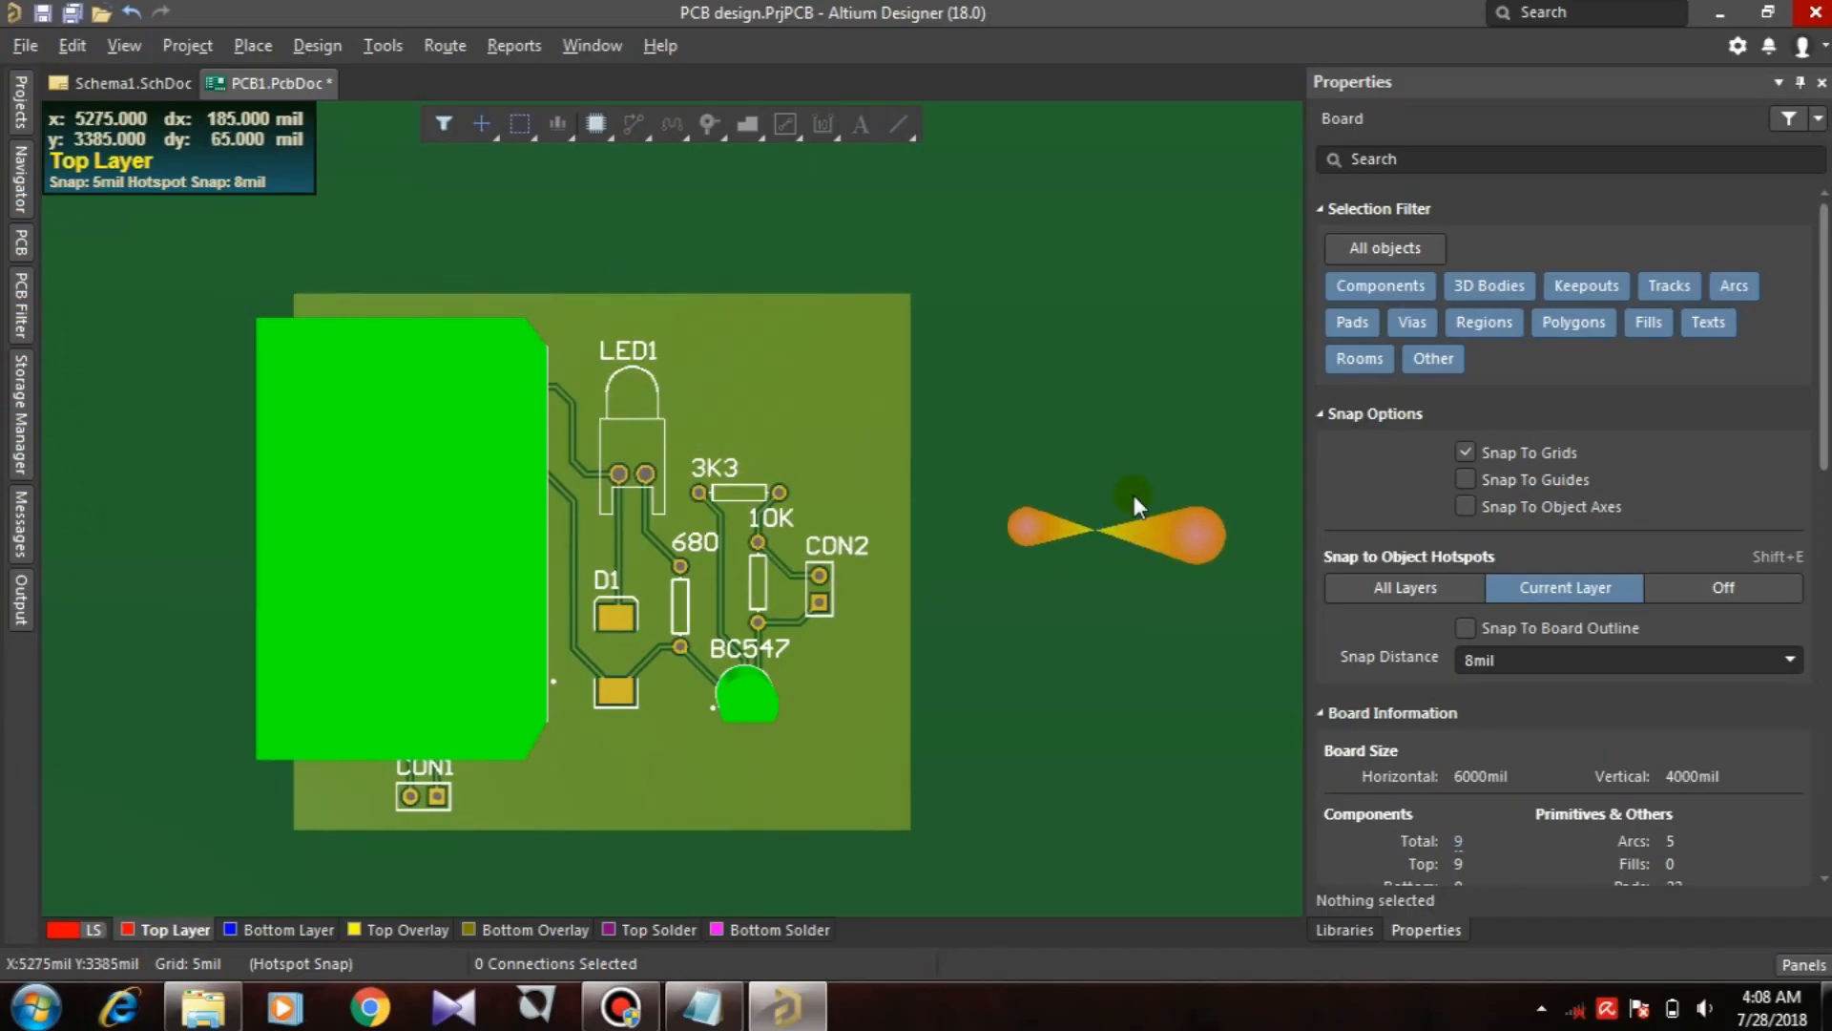
pyautogui.keyDown('shift'); pyautogui.moveTo(1168, 550); pyautogui.dragTo(1295, 488, button='right'); pyautogui.keyUp('shift')
pyautogui.keyDown('shift'); pyautogui.moveTo(1249, 656); pyautogui.dragTo(1078, 718, button='right'); pyautogui.keyUp('shift')
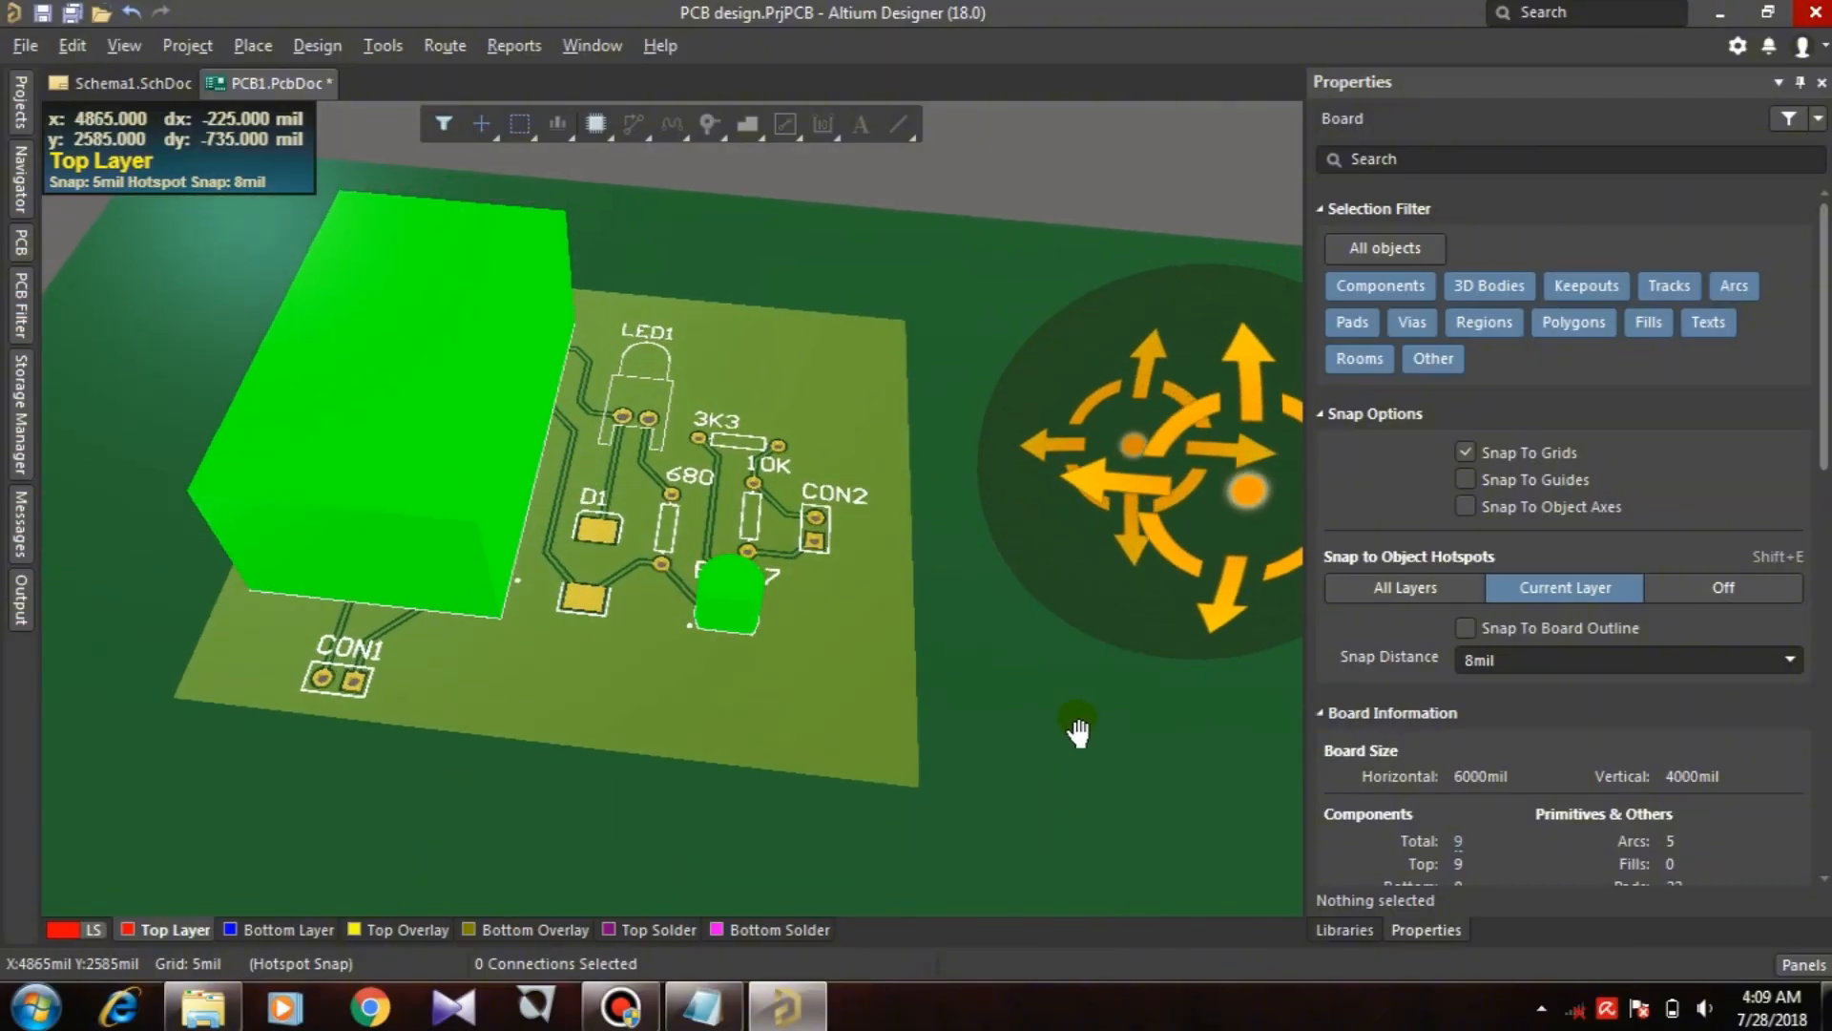
pyautogui.rightClick(1078, 719)
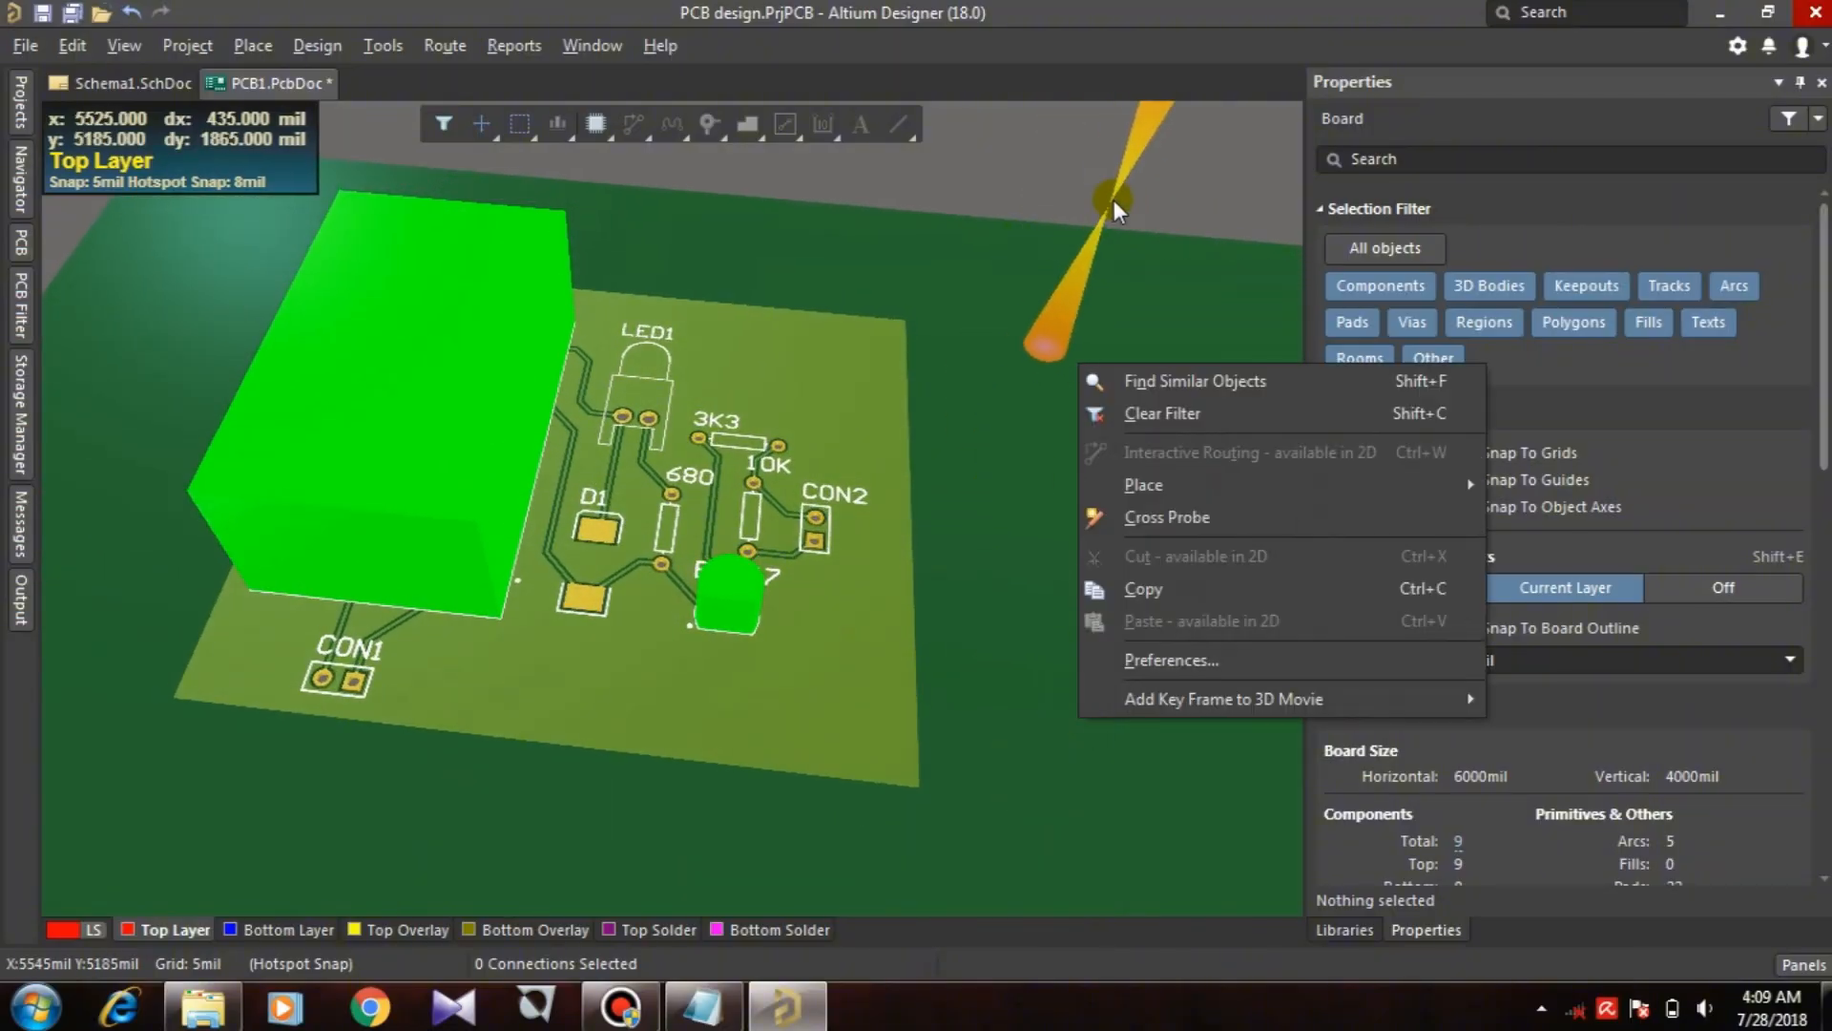
pyautogui.click(1113, 198)
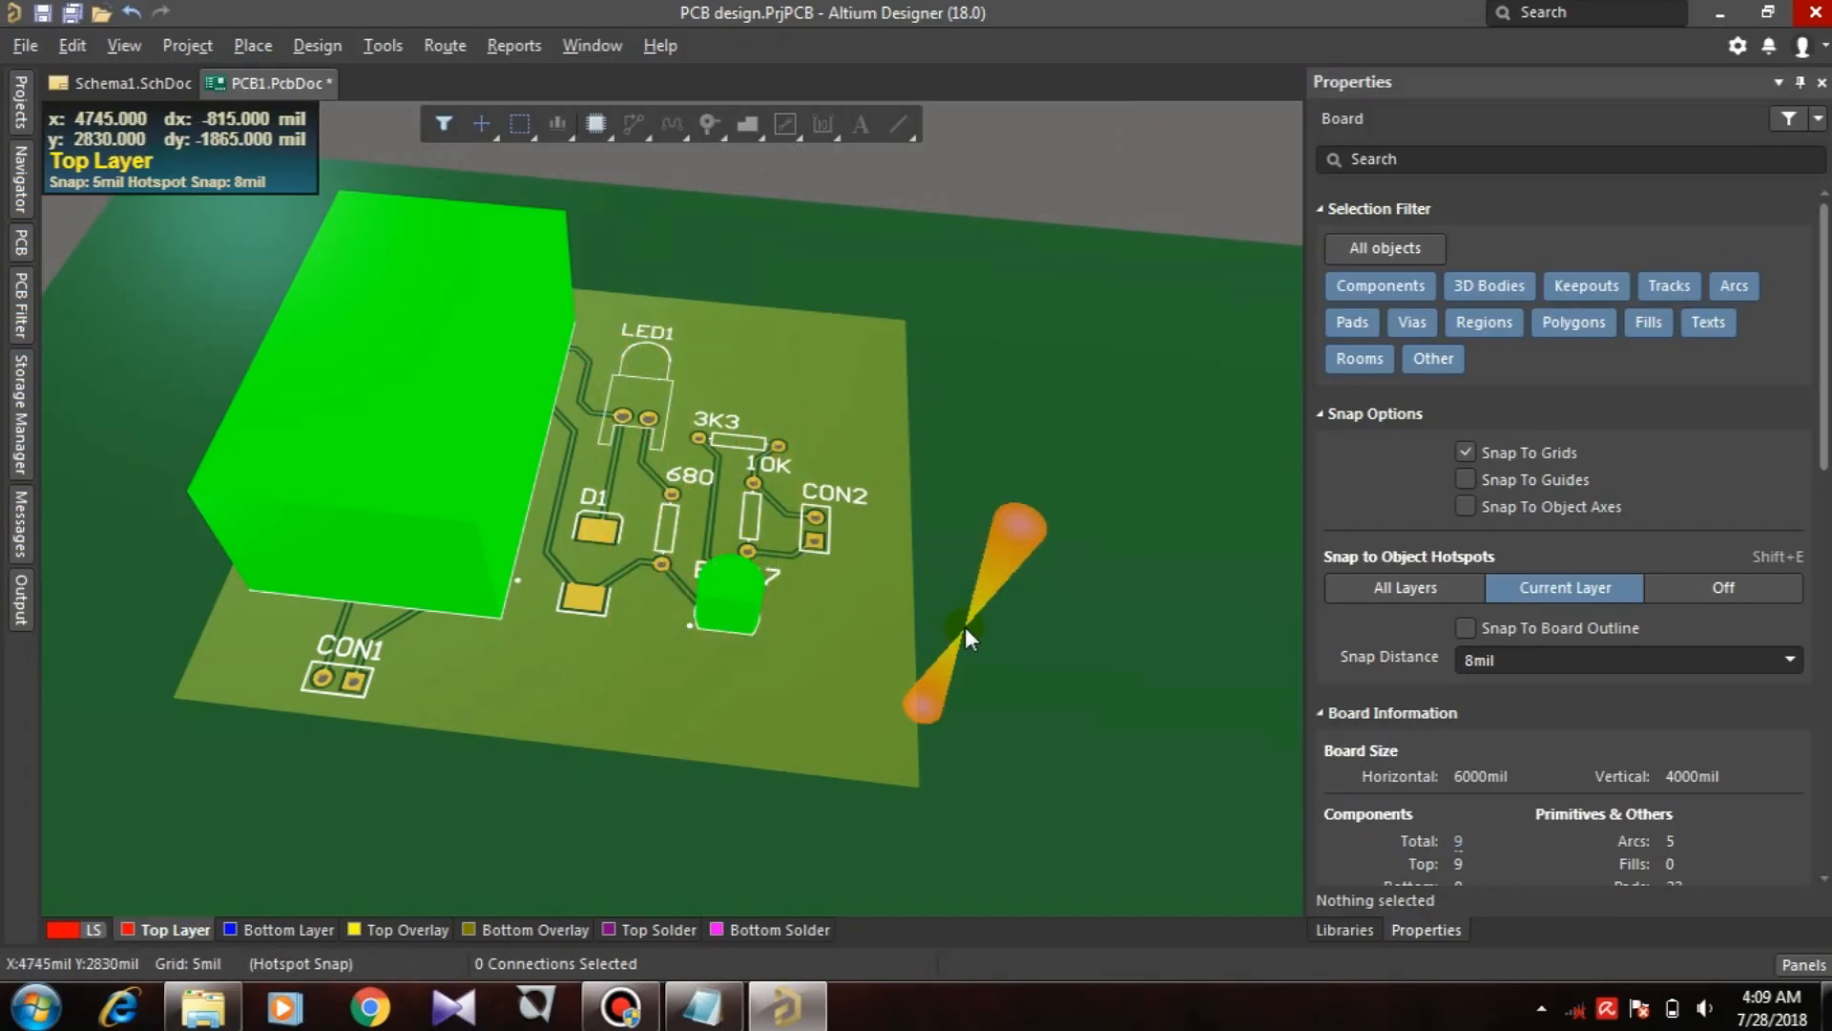
# Step: Compare the relay driver schematic in Schema1.SchDoc with the 3D board in PCB1.PcbDoc, viewing the board from another angle
pyautogui.click(118, 93)
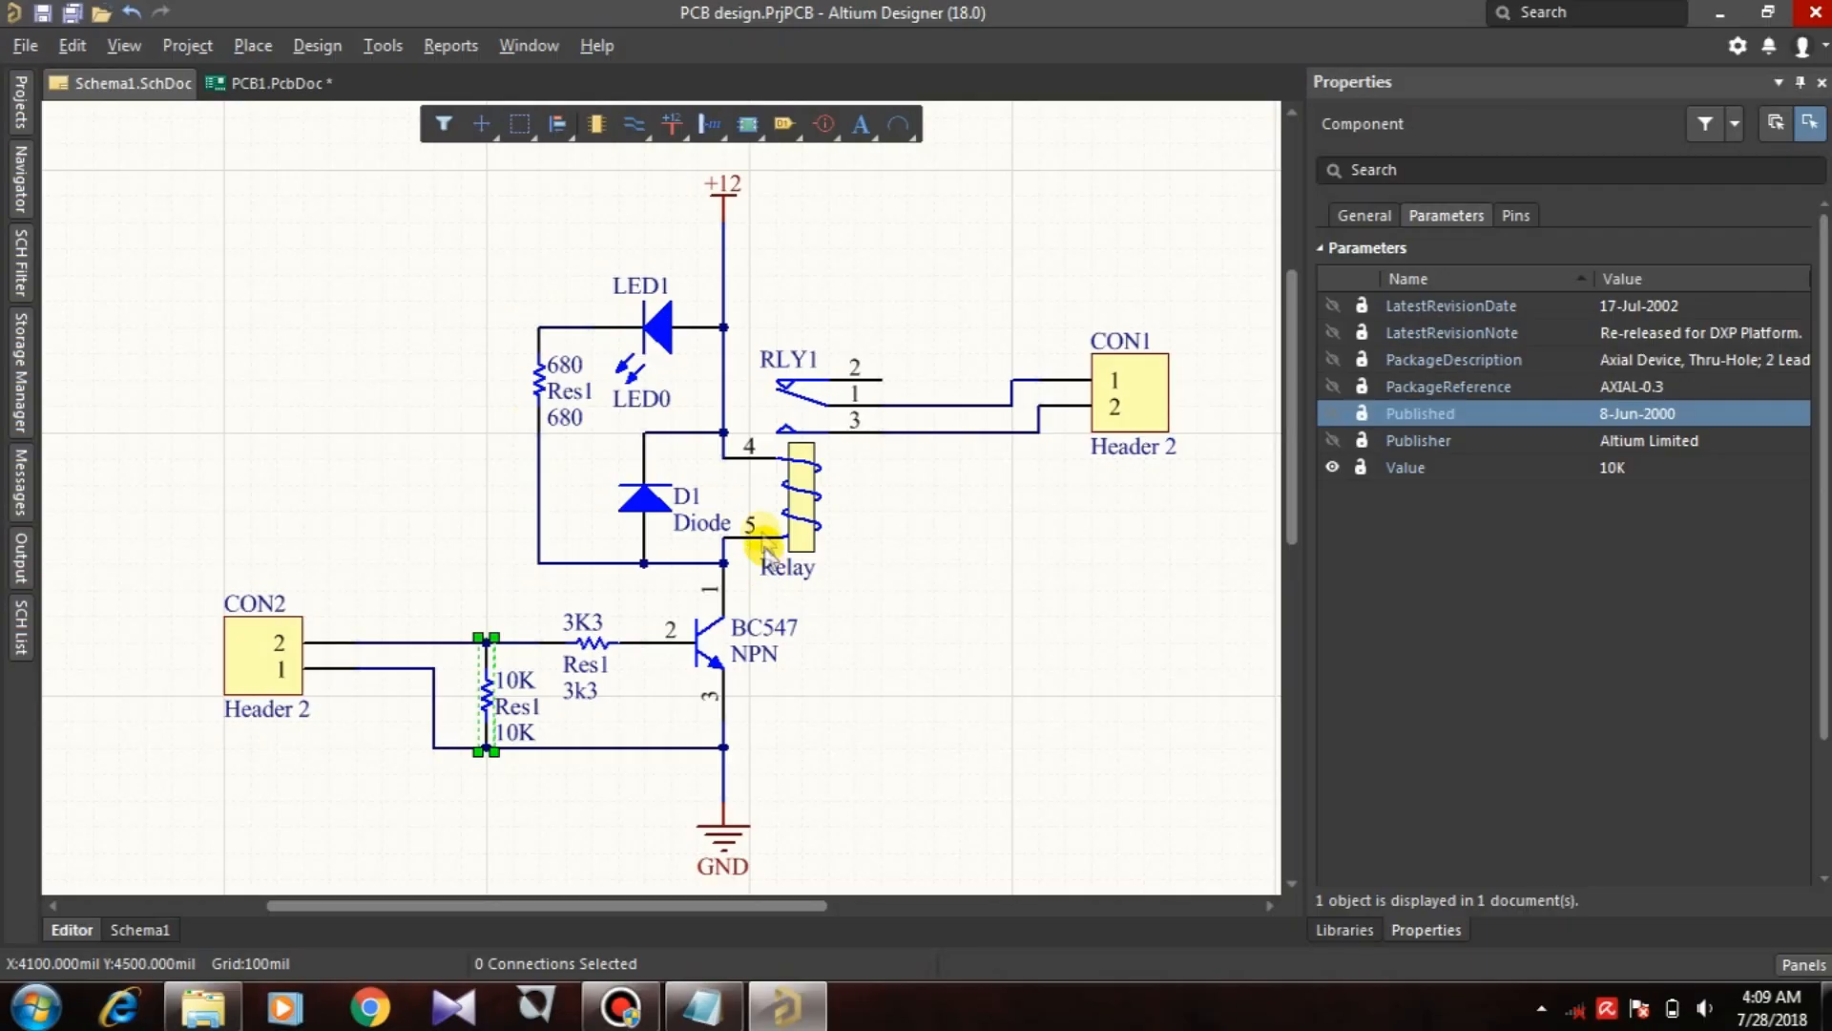
pyautogui.click(271, 97)
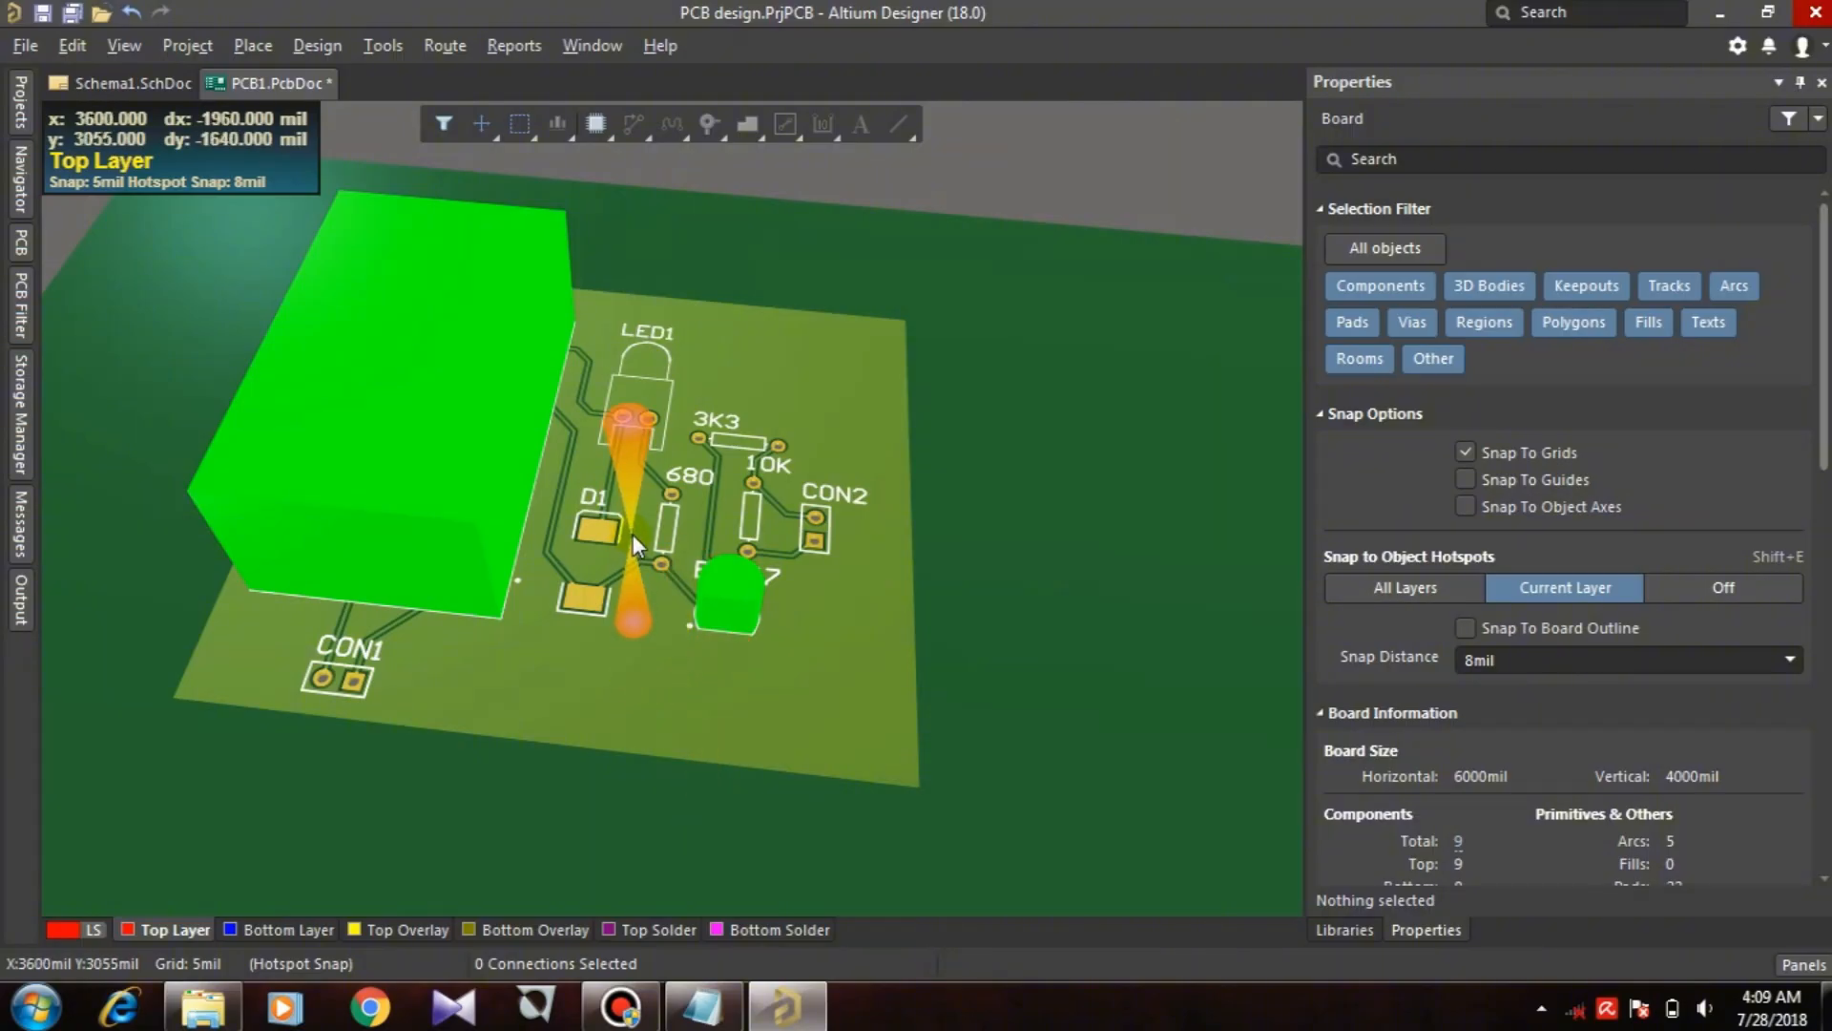
pyautogui.keyDown('shift'); pyautogui.moveTo(639, 534); pyautogui.dragTo(585, 834, button='right'); pyautogui.keyUp('shift')
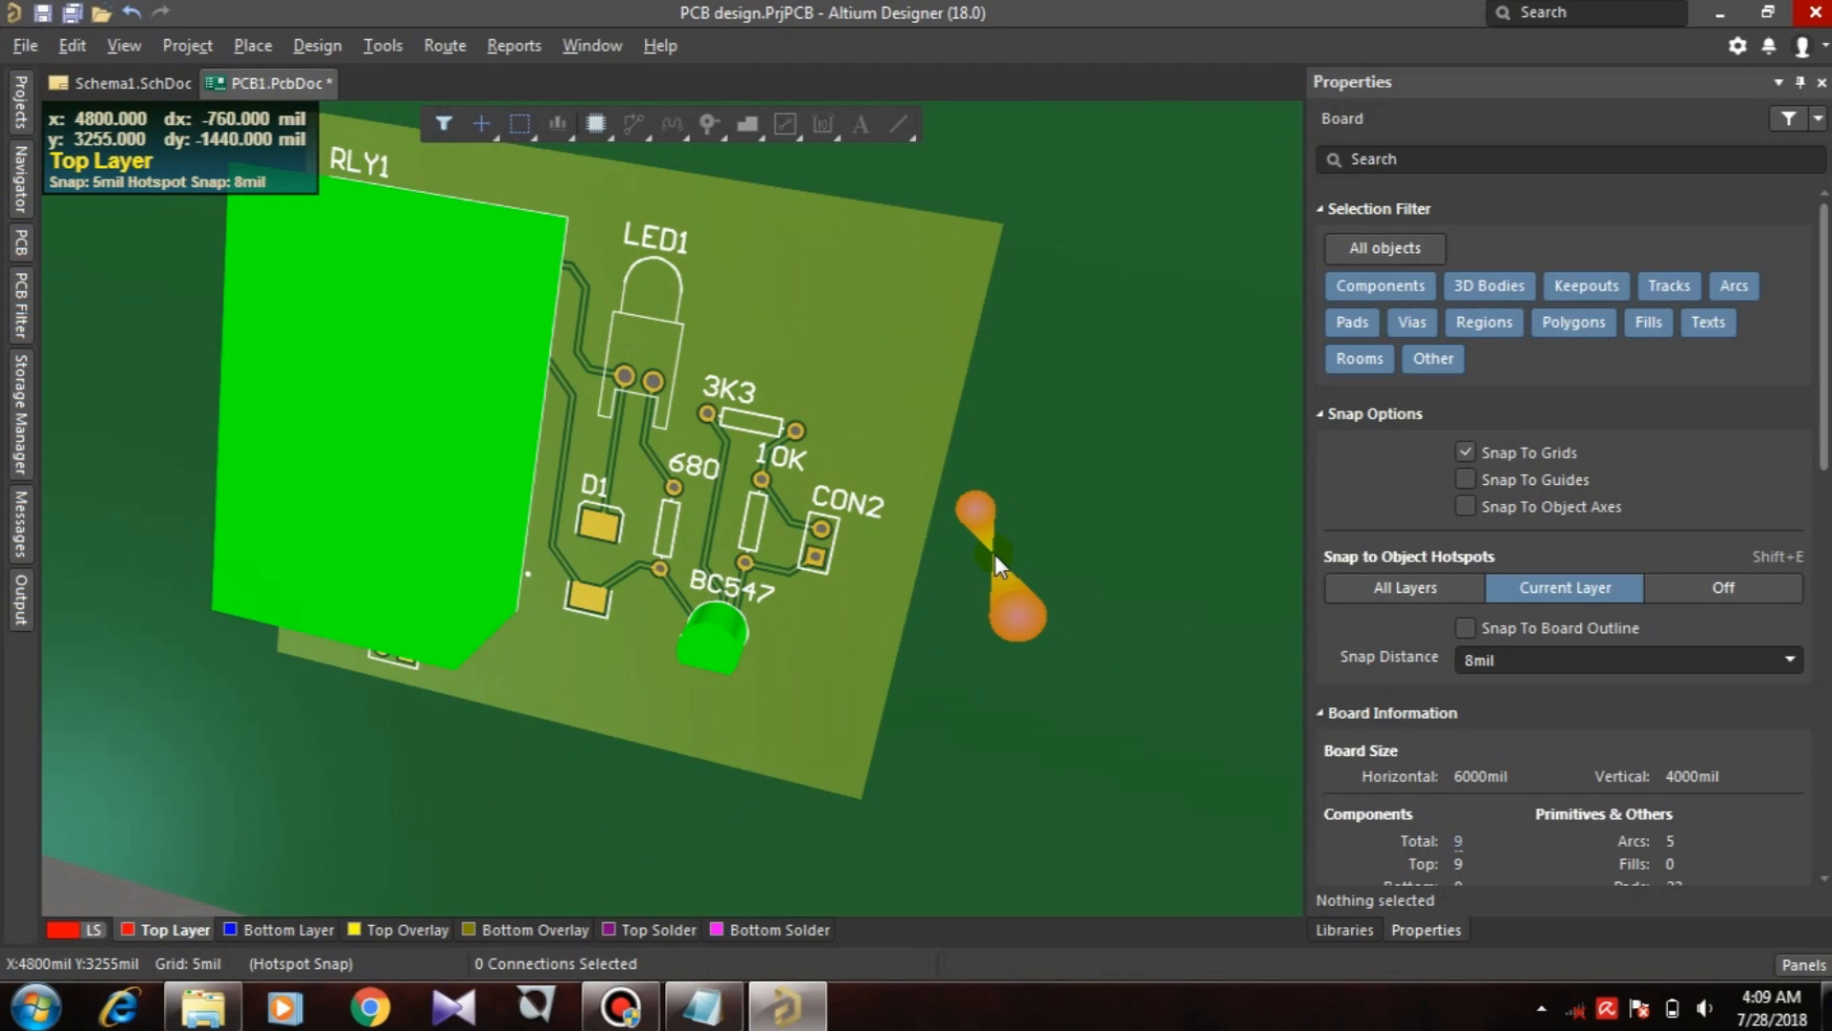
pyautogui.click(92, 88)
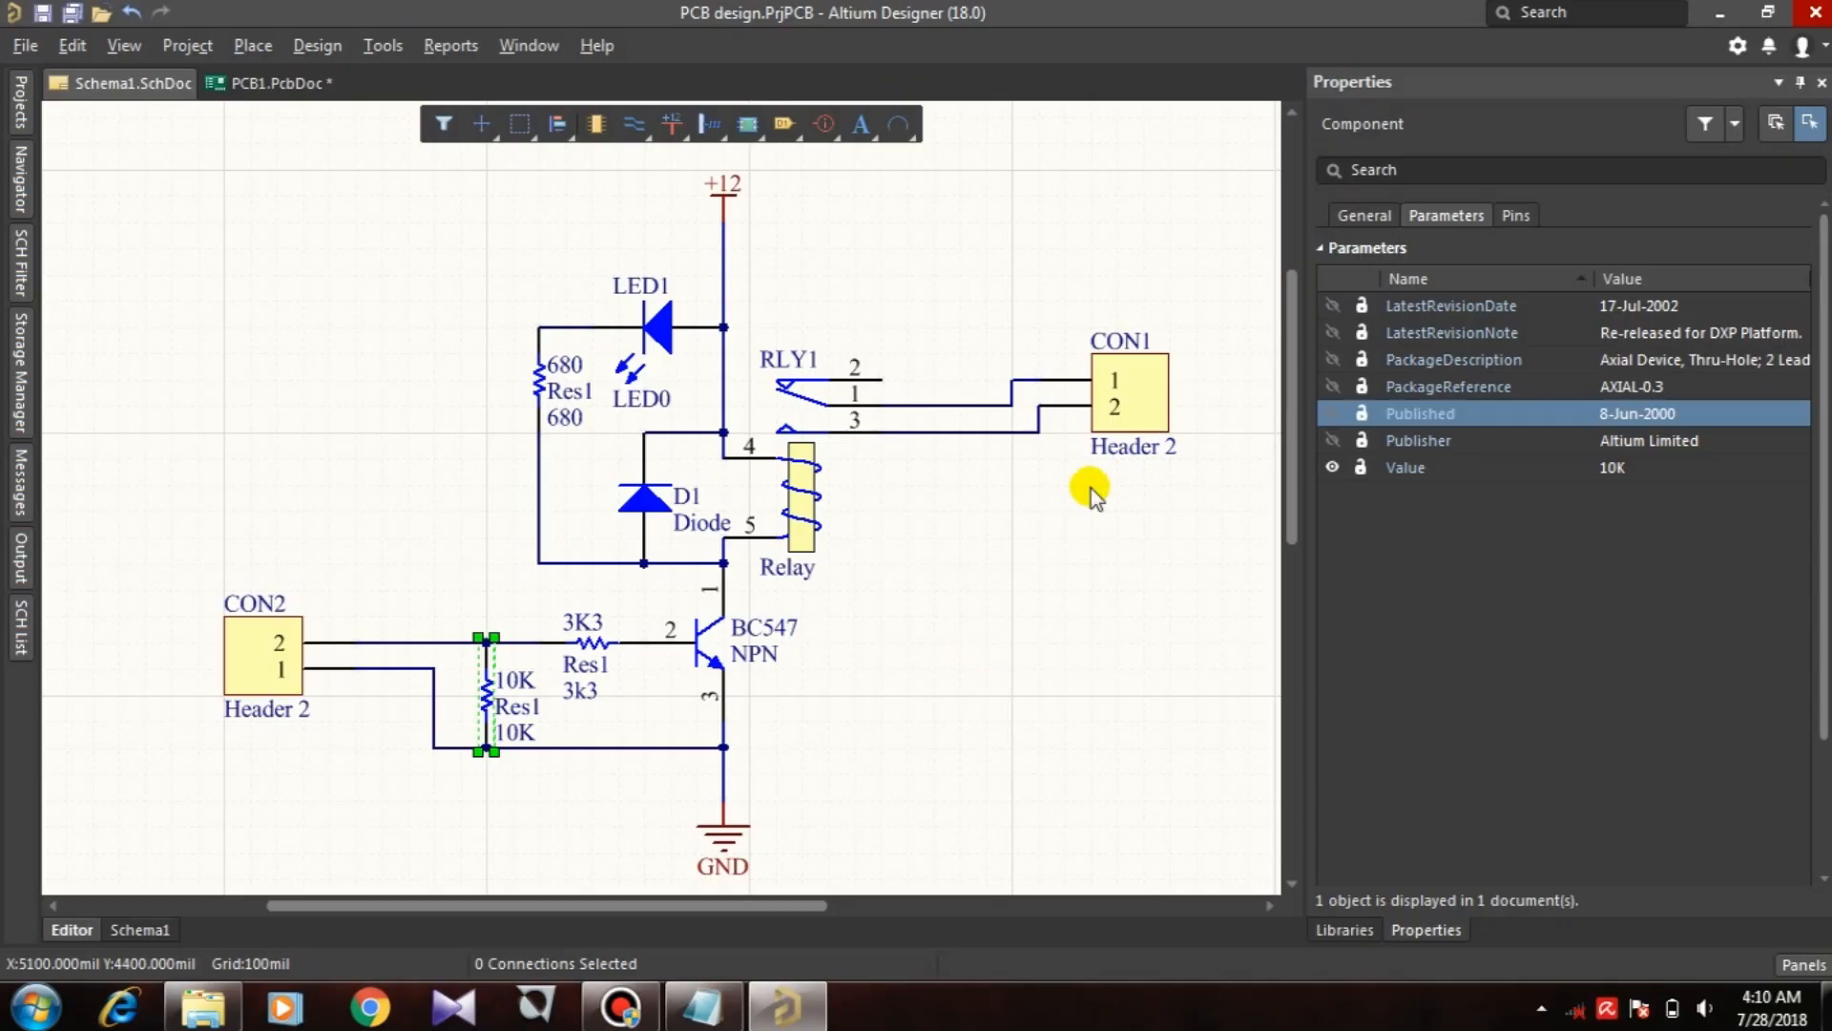
pyautogui.click(279, 84)
pyautogui.click(134, 83)
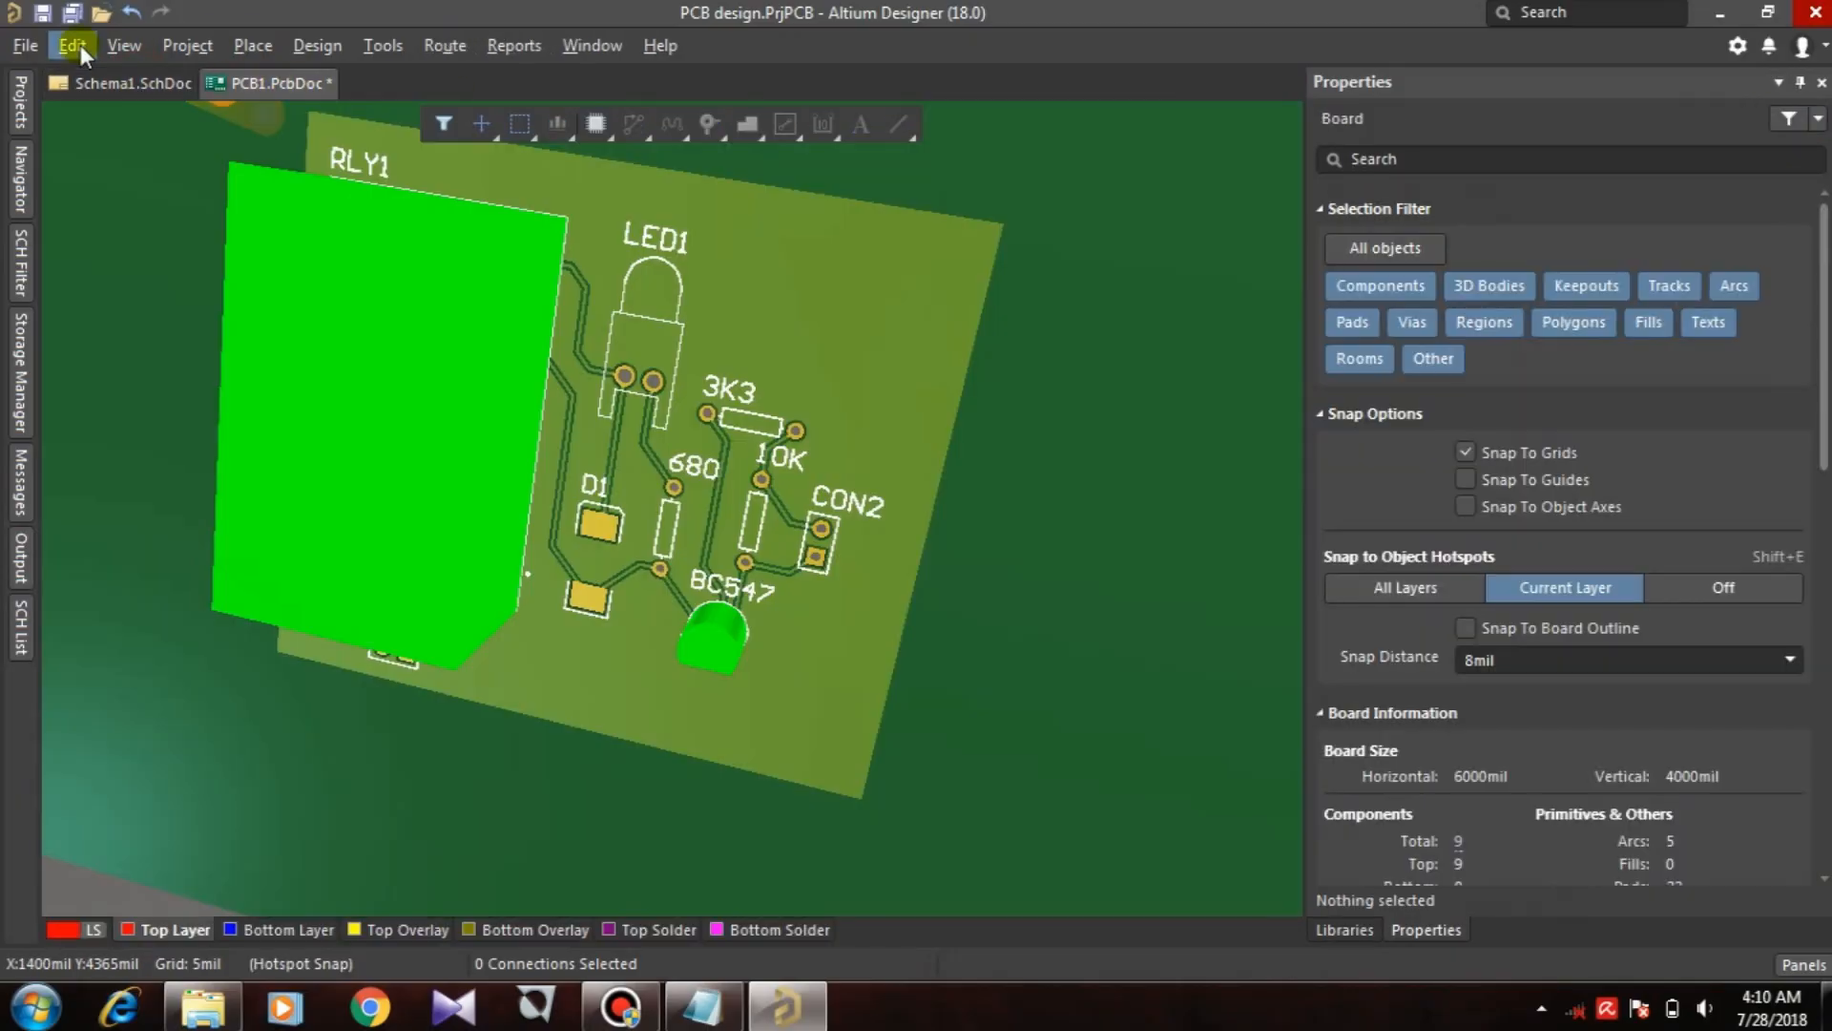
# Step: Return the board to 2D Layout Mode and switch to the schematic Schema1.SchDoc
pyautogui.click(128, 46)
pyautogui.click(129, 108)
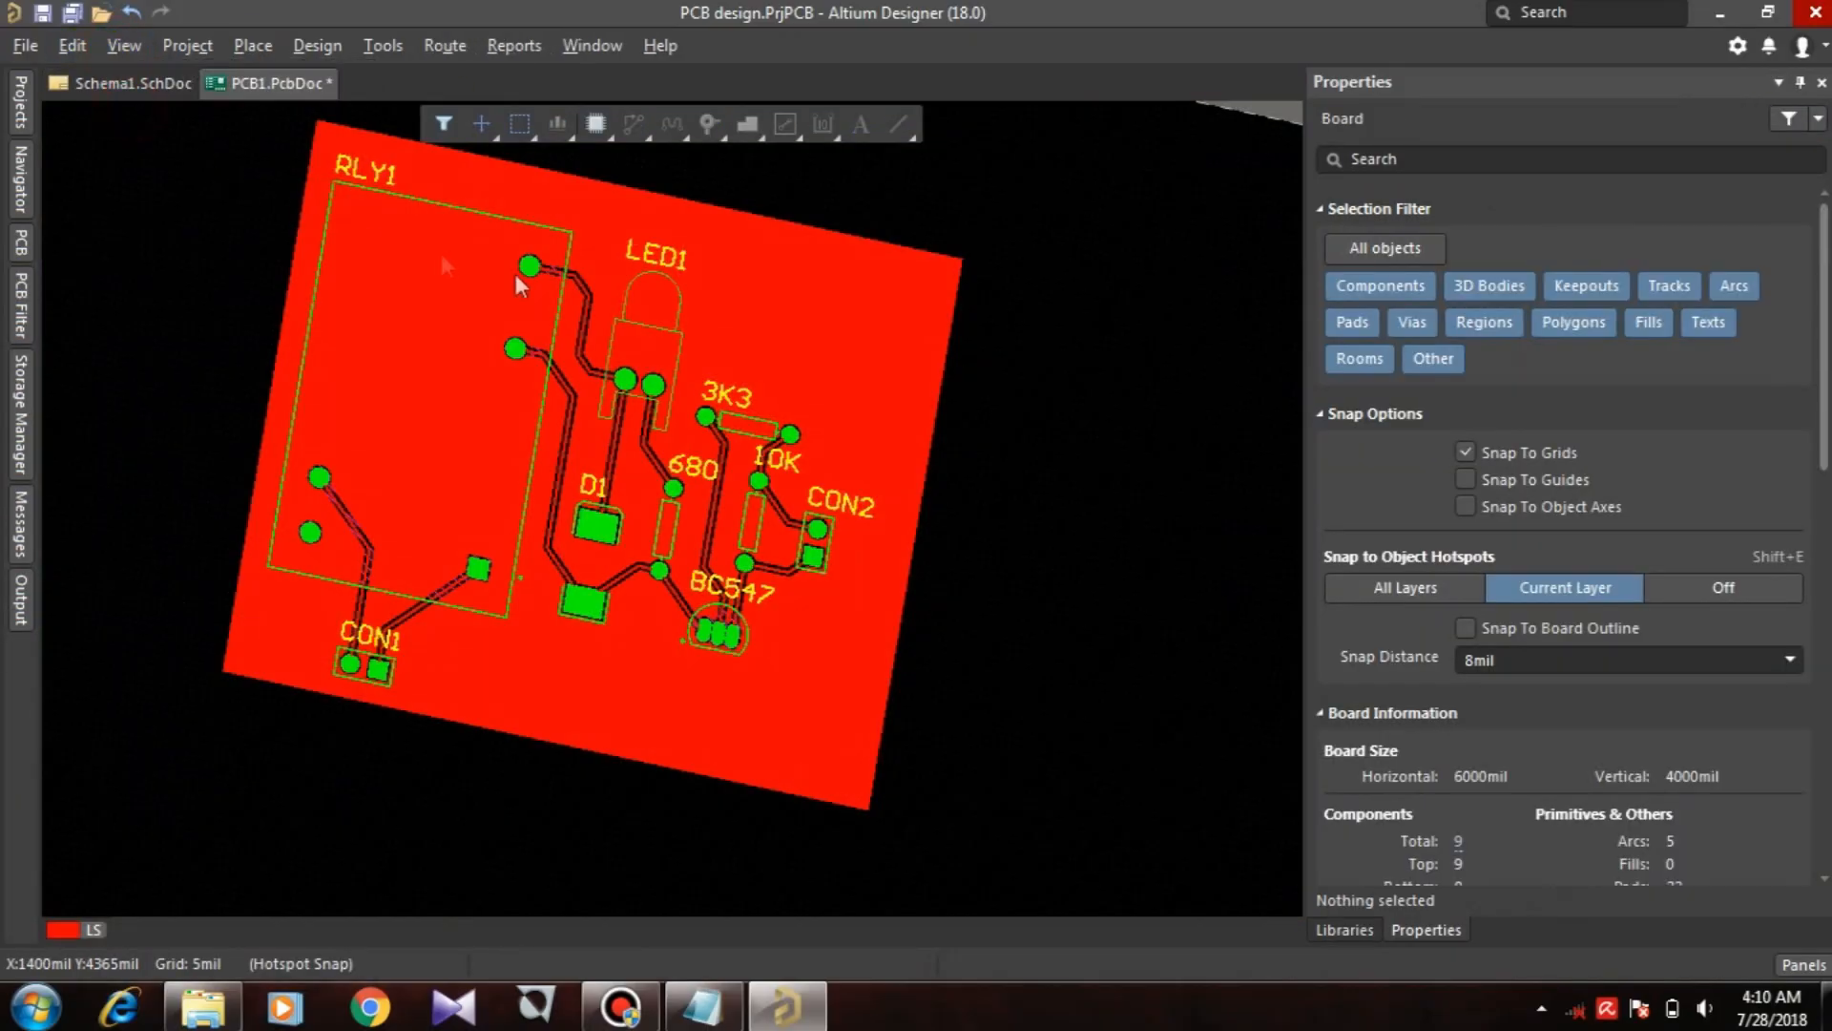
pyautogui.click(73, 88)
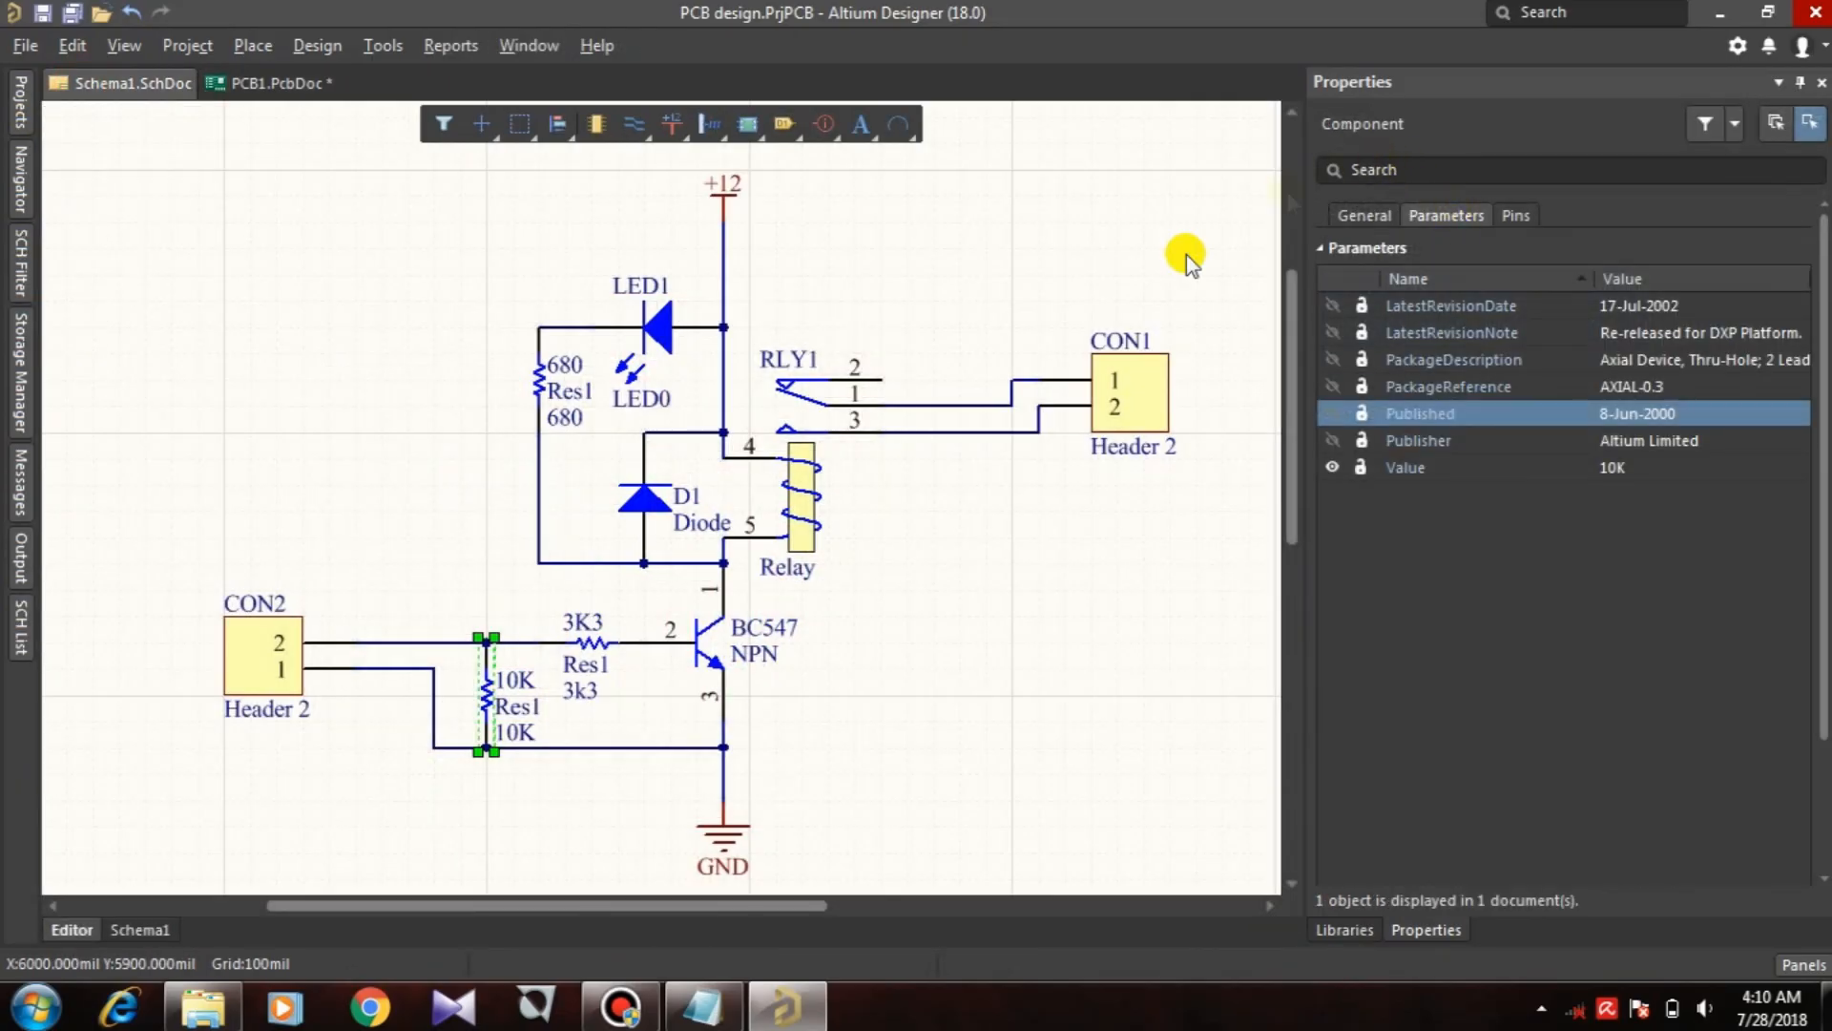
# Step: Place one Header 2 from Miscellaneous Connectors.IntLib in the free area above CON2 on the schematic
pyautogui.click(1036, 217)
pyautogui.rightClick(1038, 222)
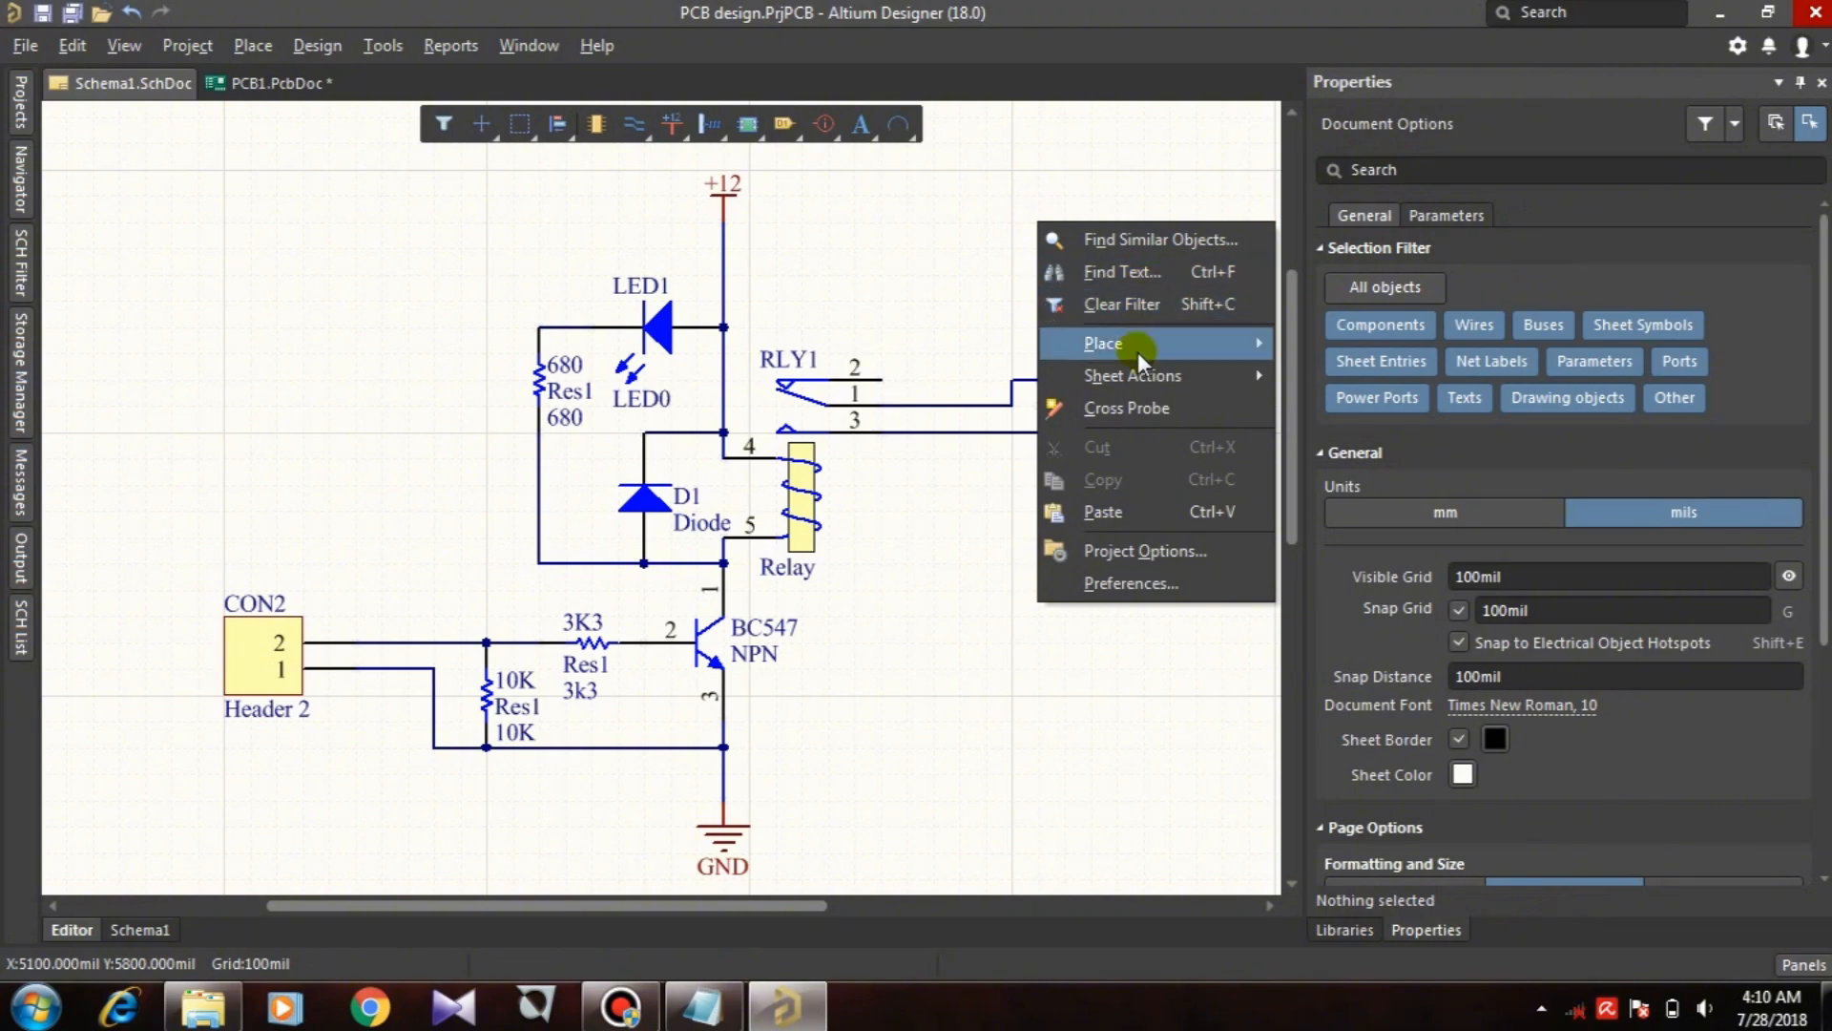
pyautogui.click(1143, 158)
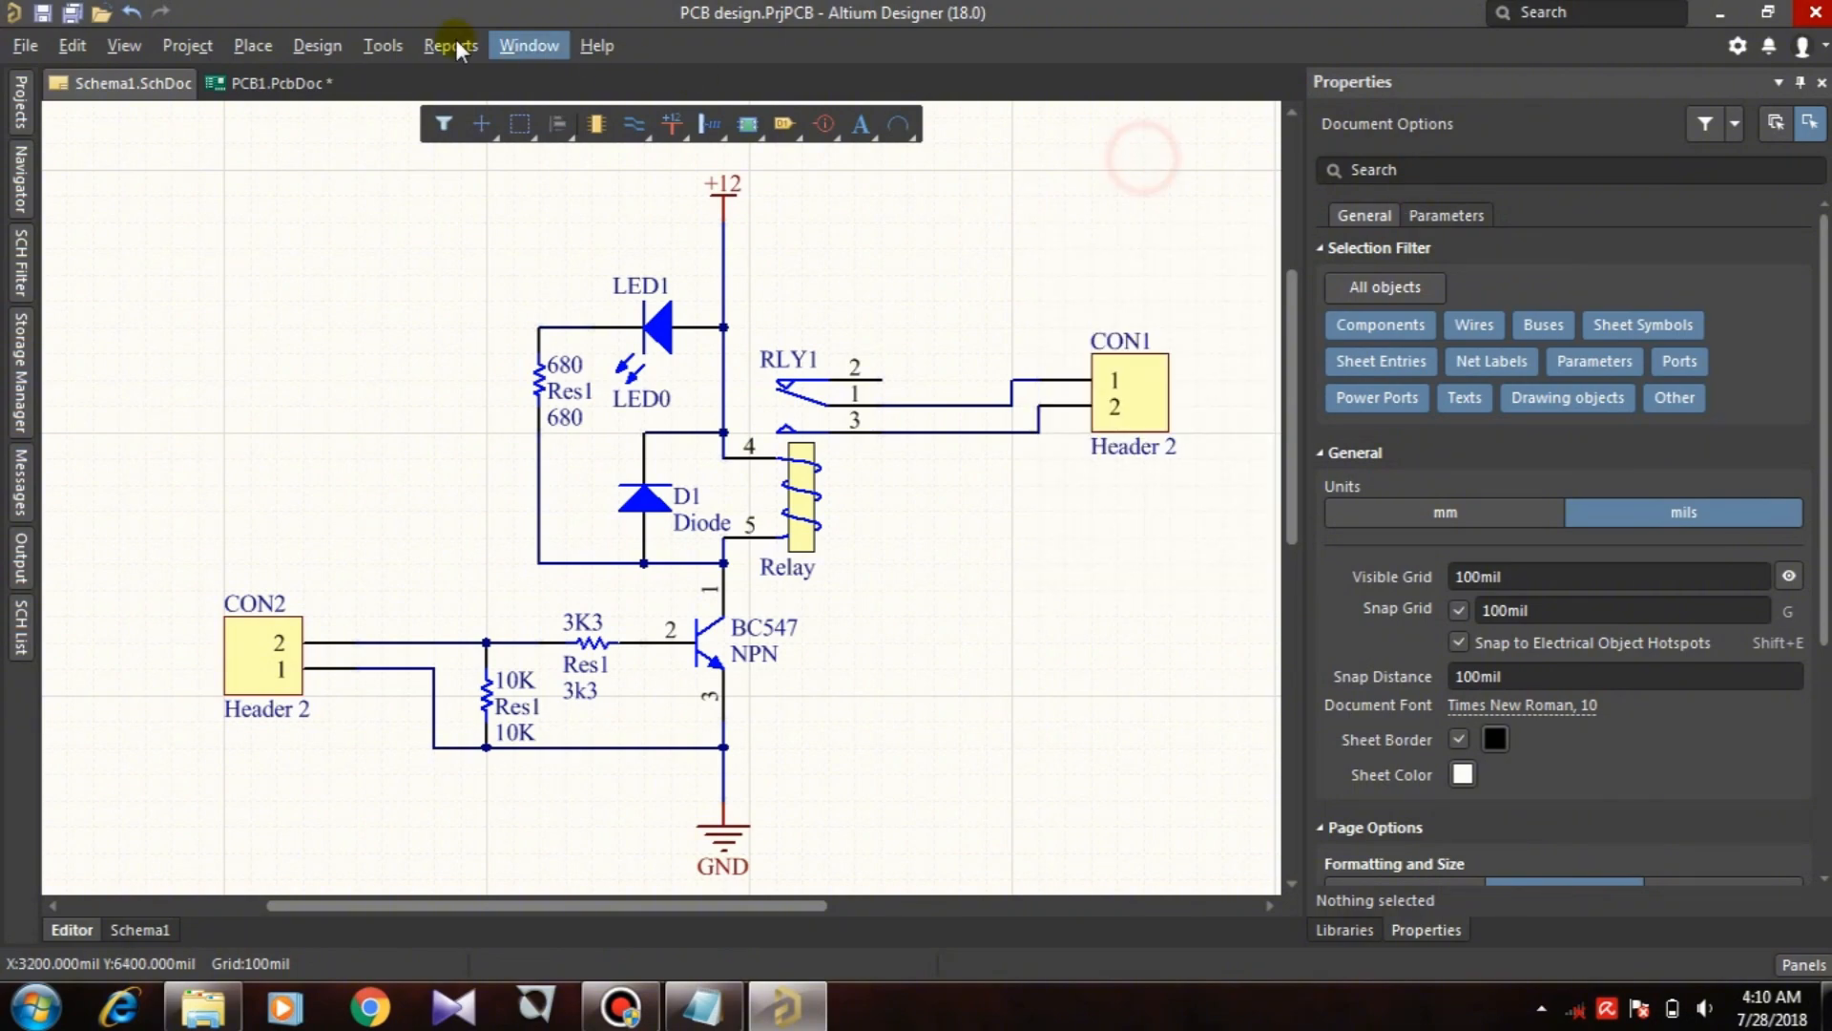
pyautogui.click(591, 124)
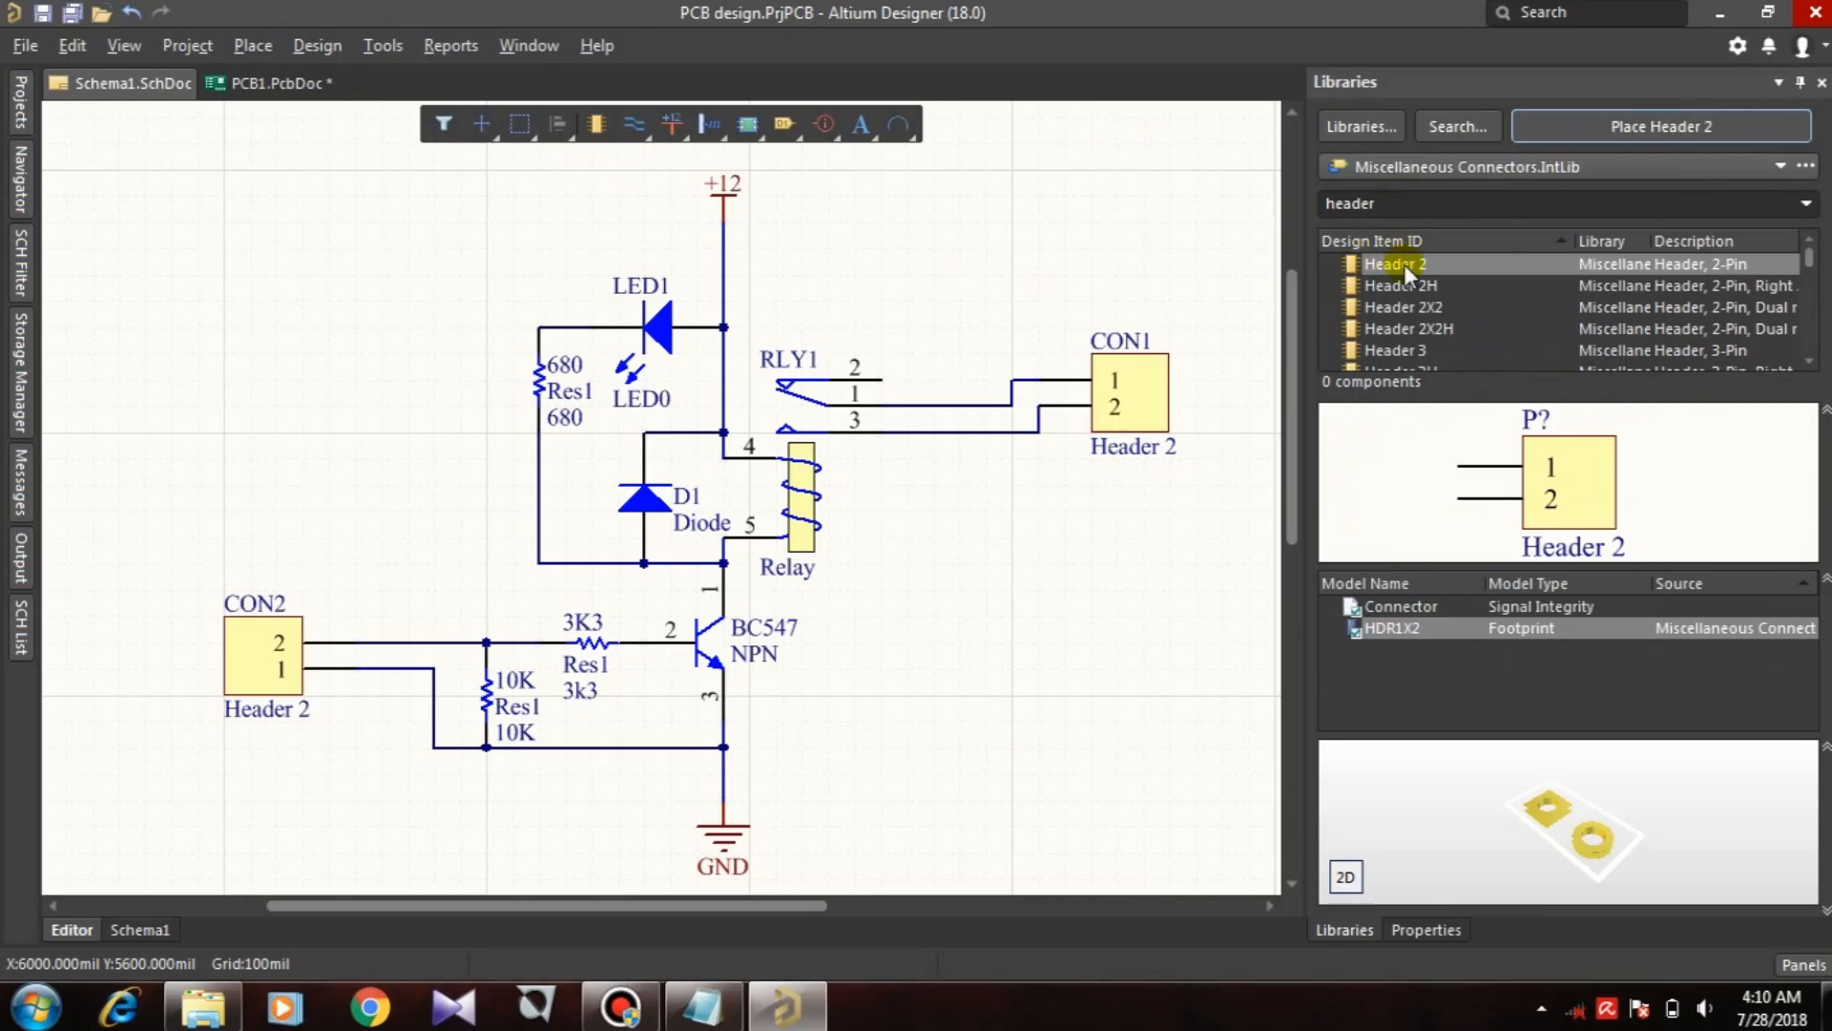
pyautogui.click(1632, 125)
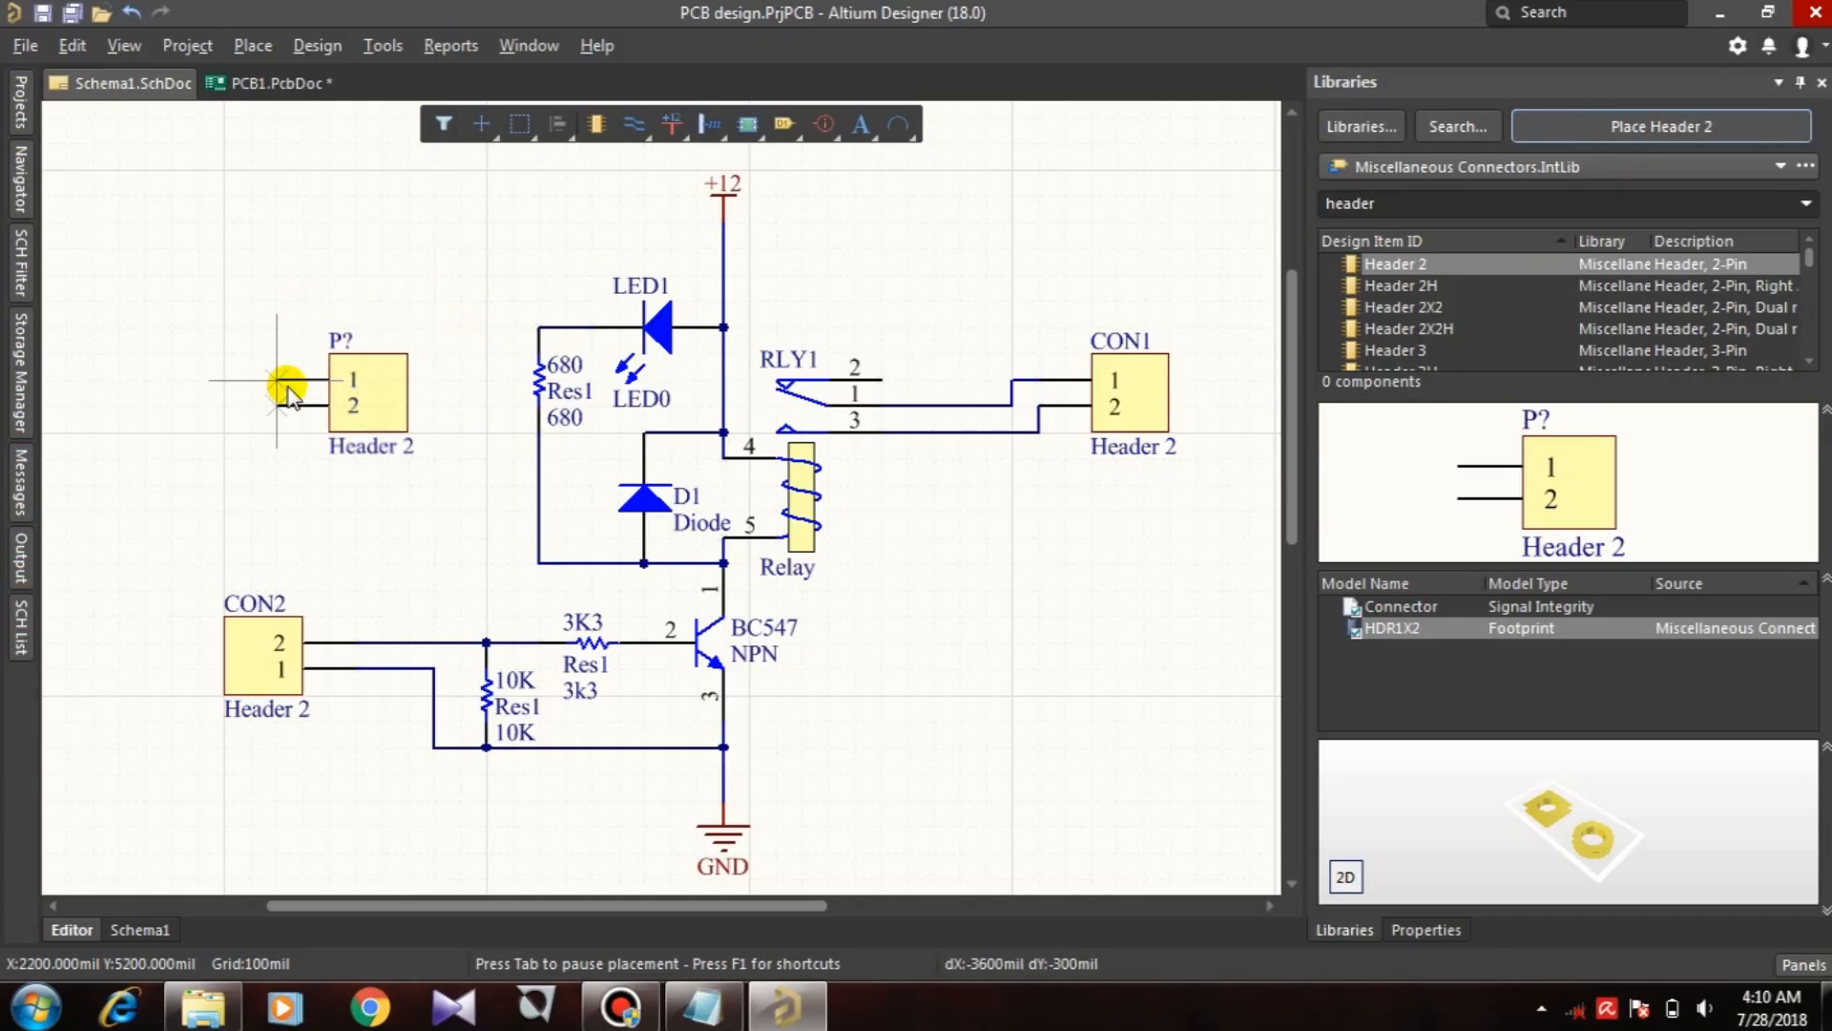
pyautogui.rightClick(286, 386)
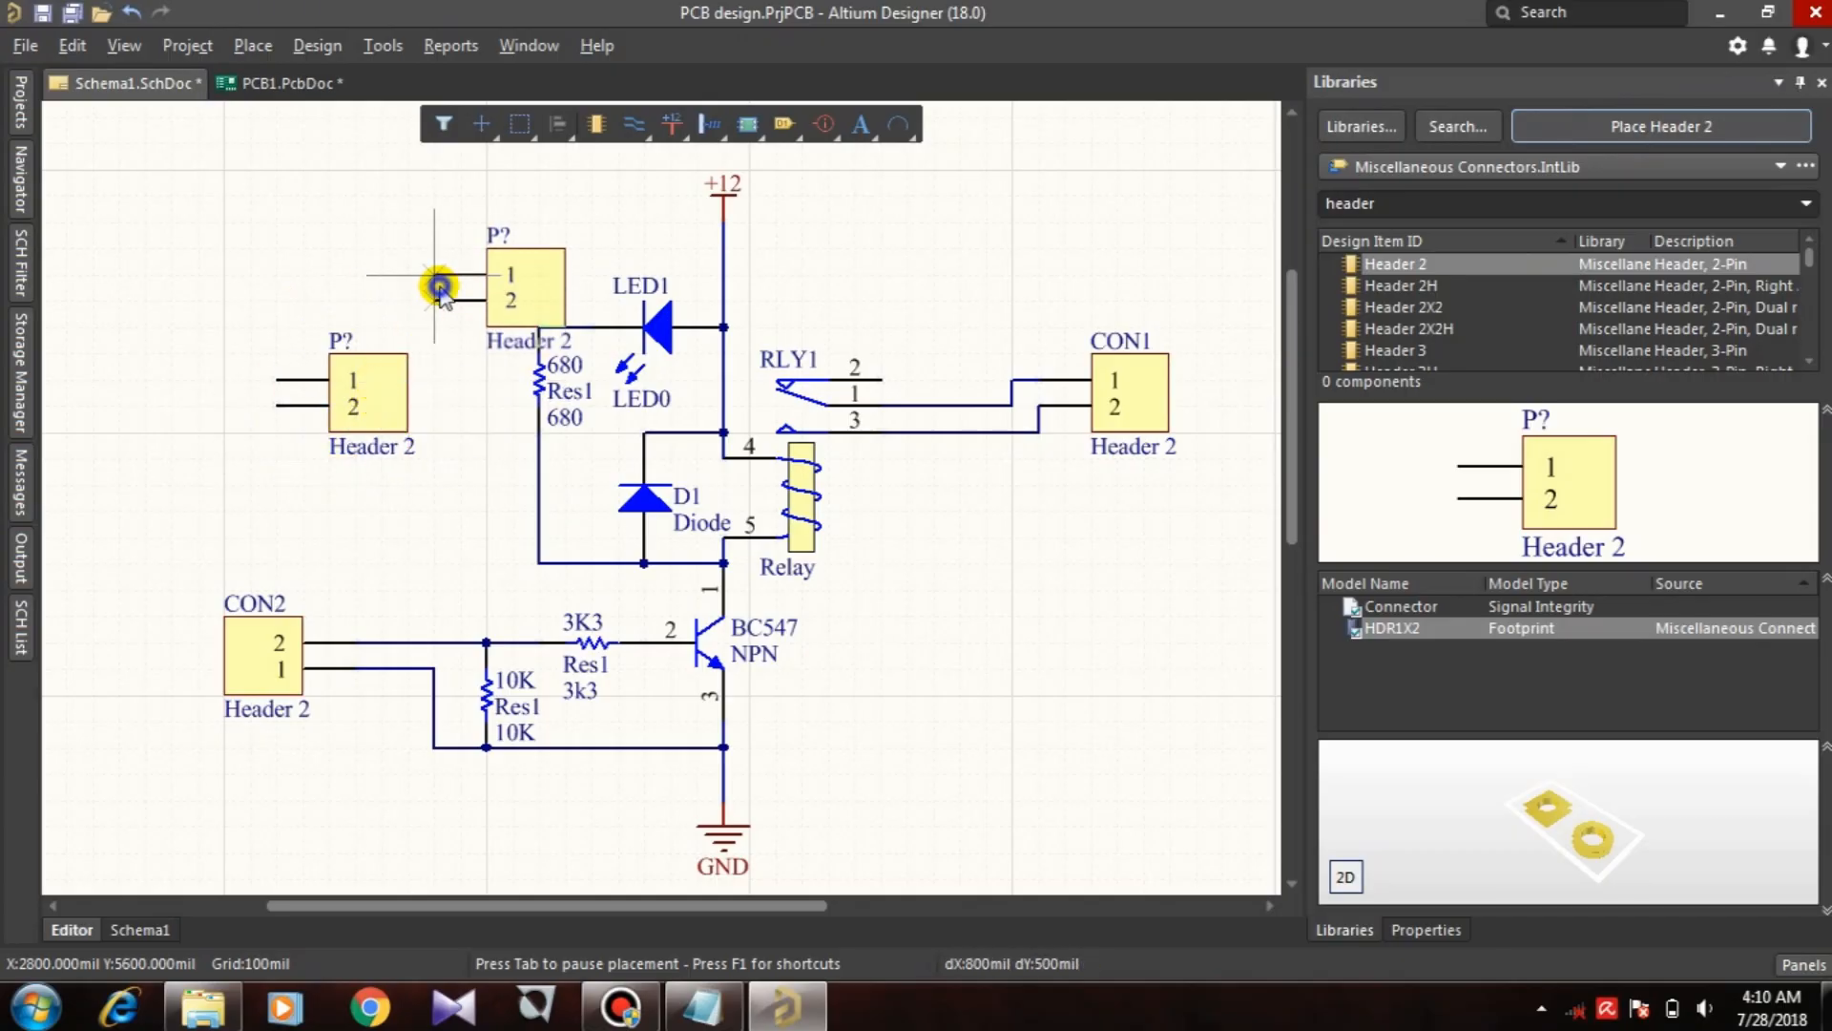
pyautogui.rightClick(438, 286)
# Step: Rotate the new Header 2 so its pins face the circuit and move it slightly up, beside LED1
pyautogui.click(373, 393)
pyautogui.doubleClick(373, 393)
pyautogui.press('space')
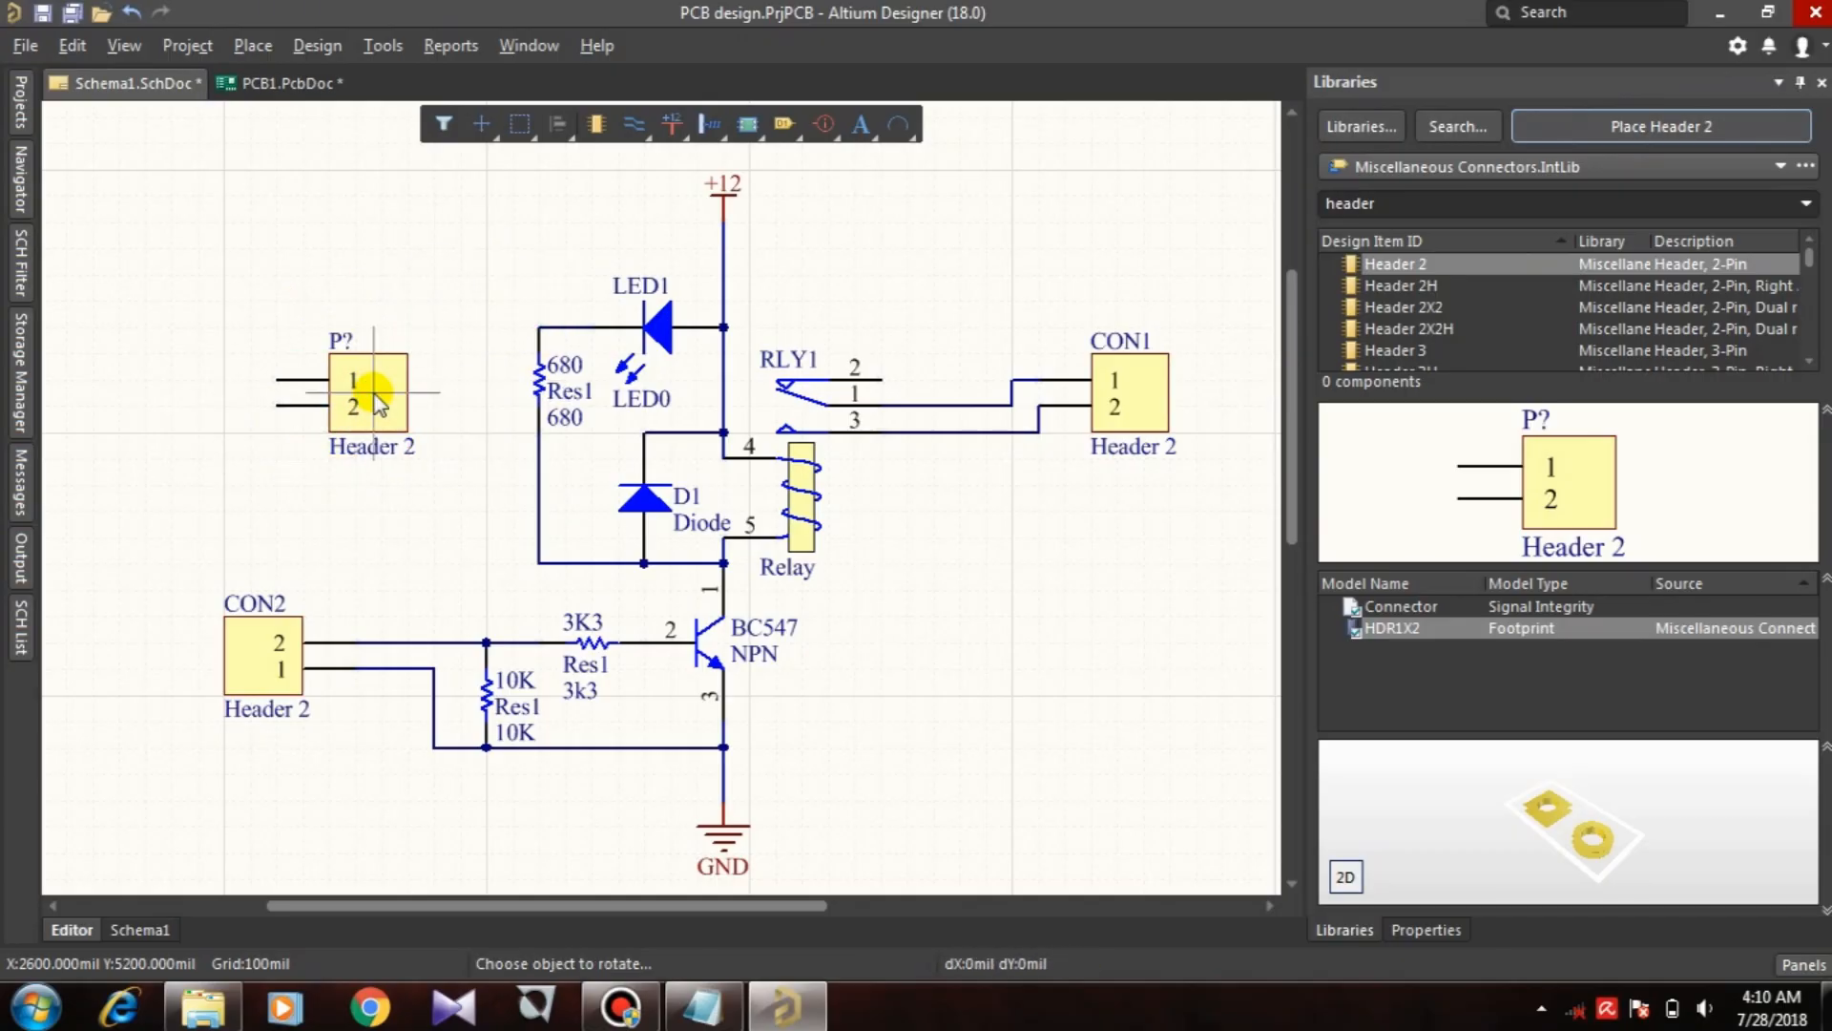
pyautogui.click(374, 393)
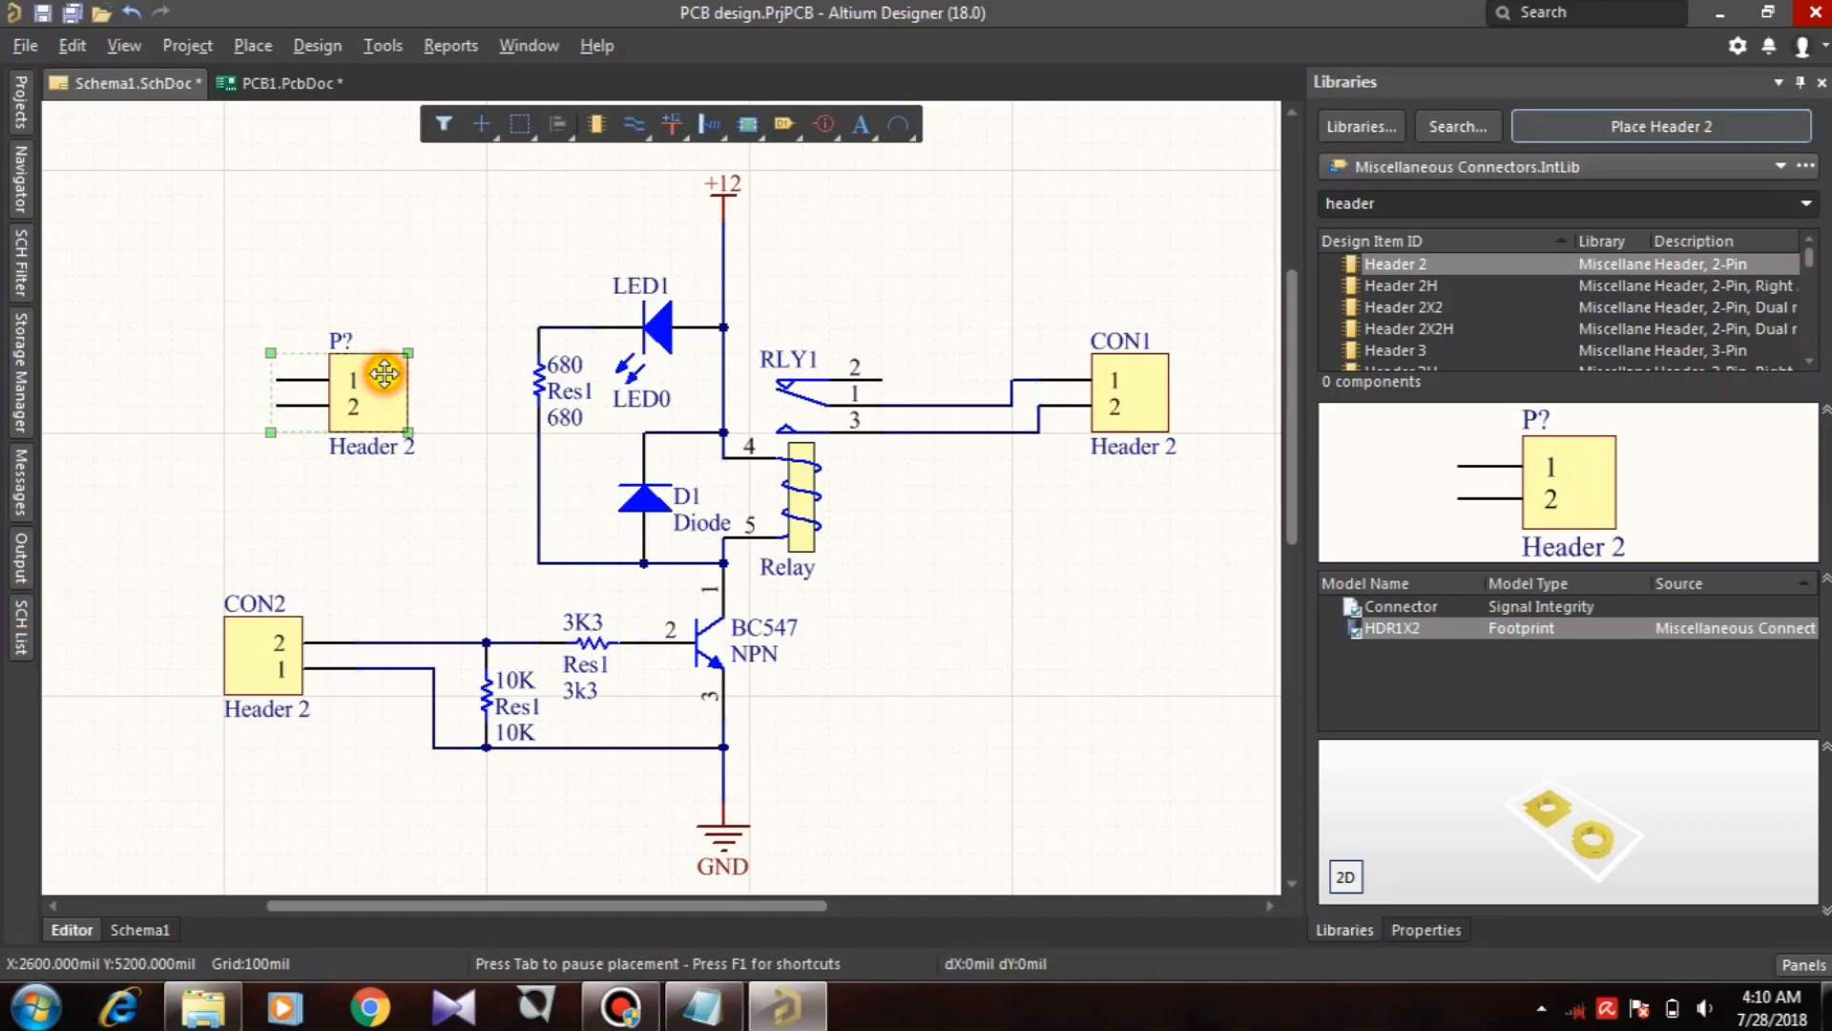
pyautogui.press('space')
pyautogui.click(385, 371)
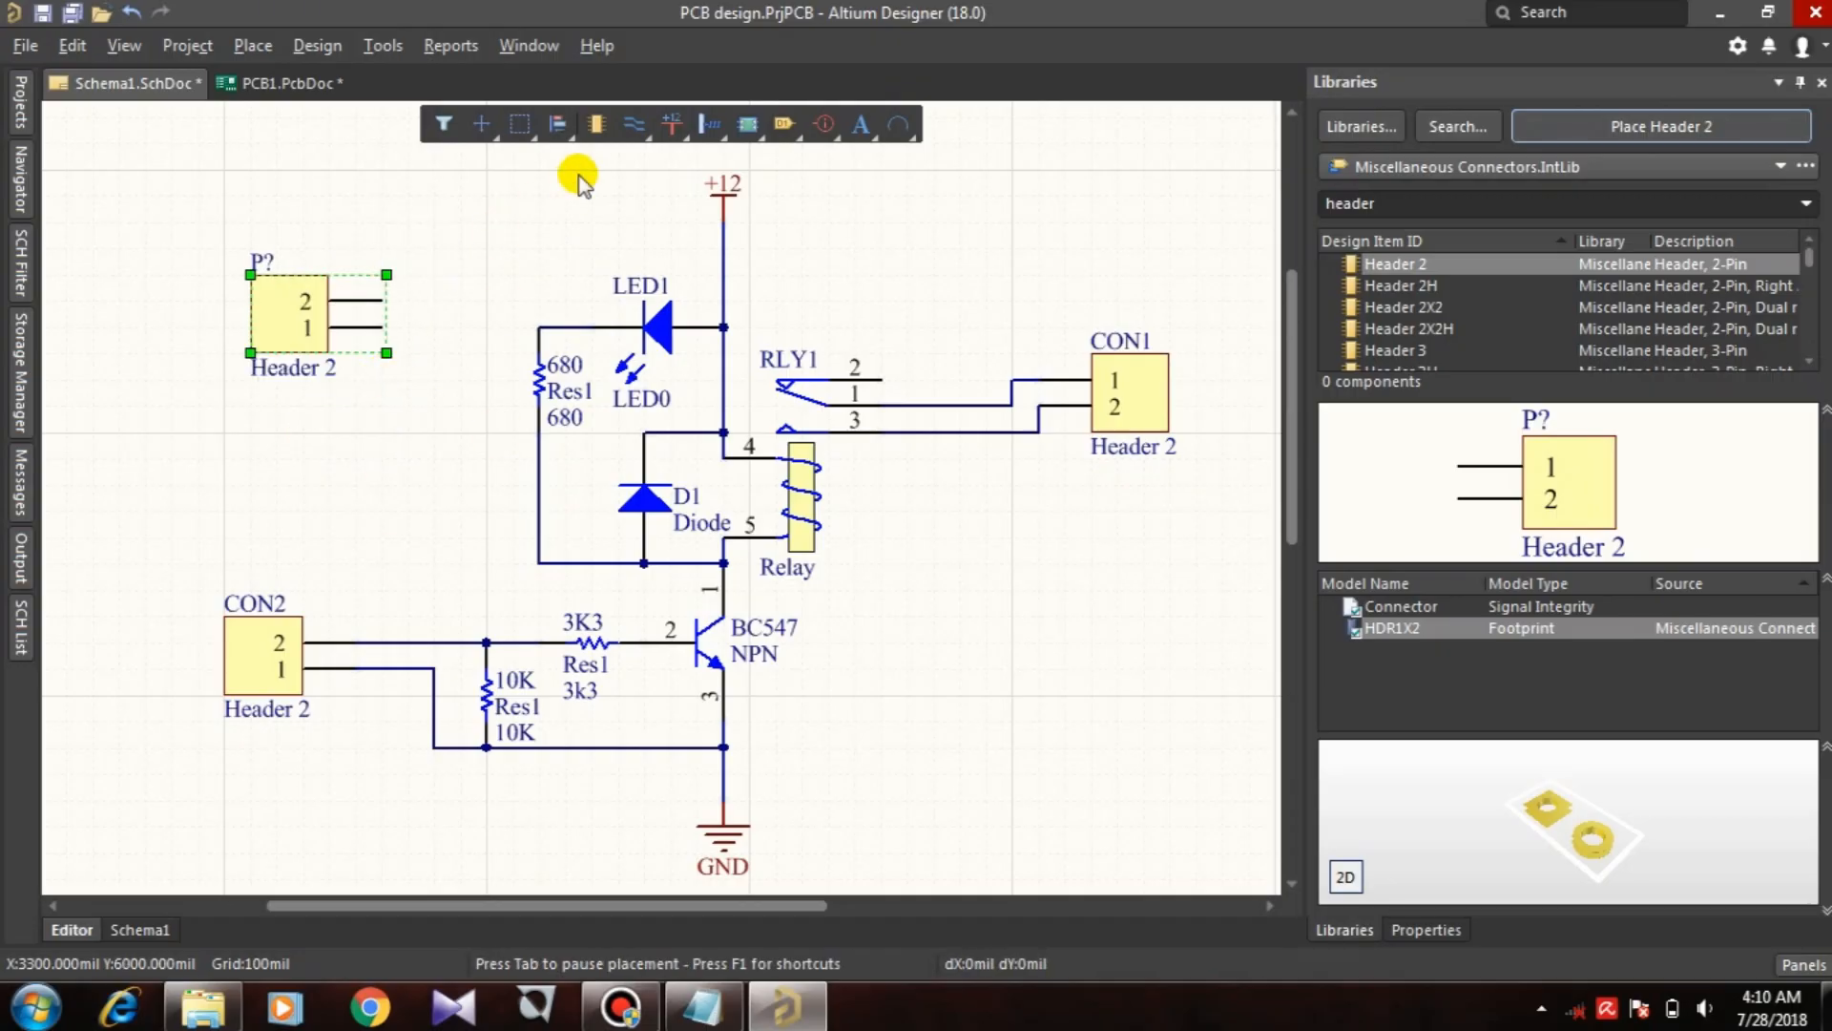
# Step: Wire pin 2 of the new header to the +12 supply line above LED1
pyautogui.click(627, 134)
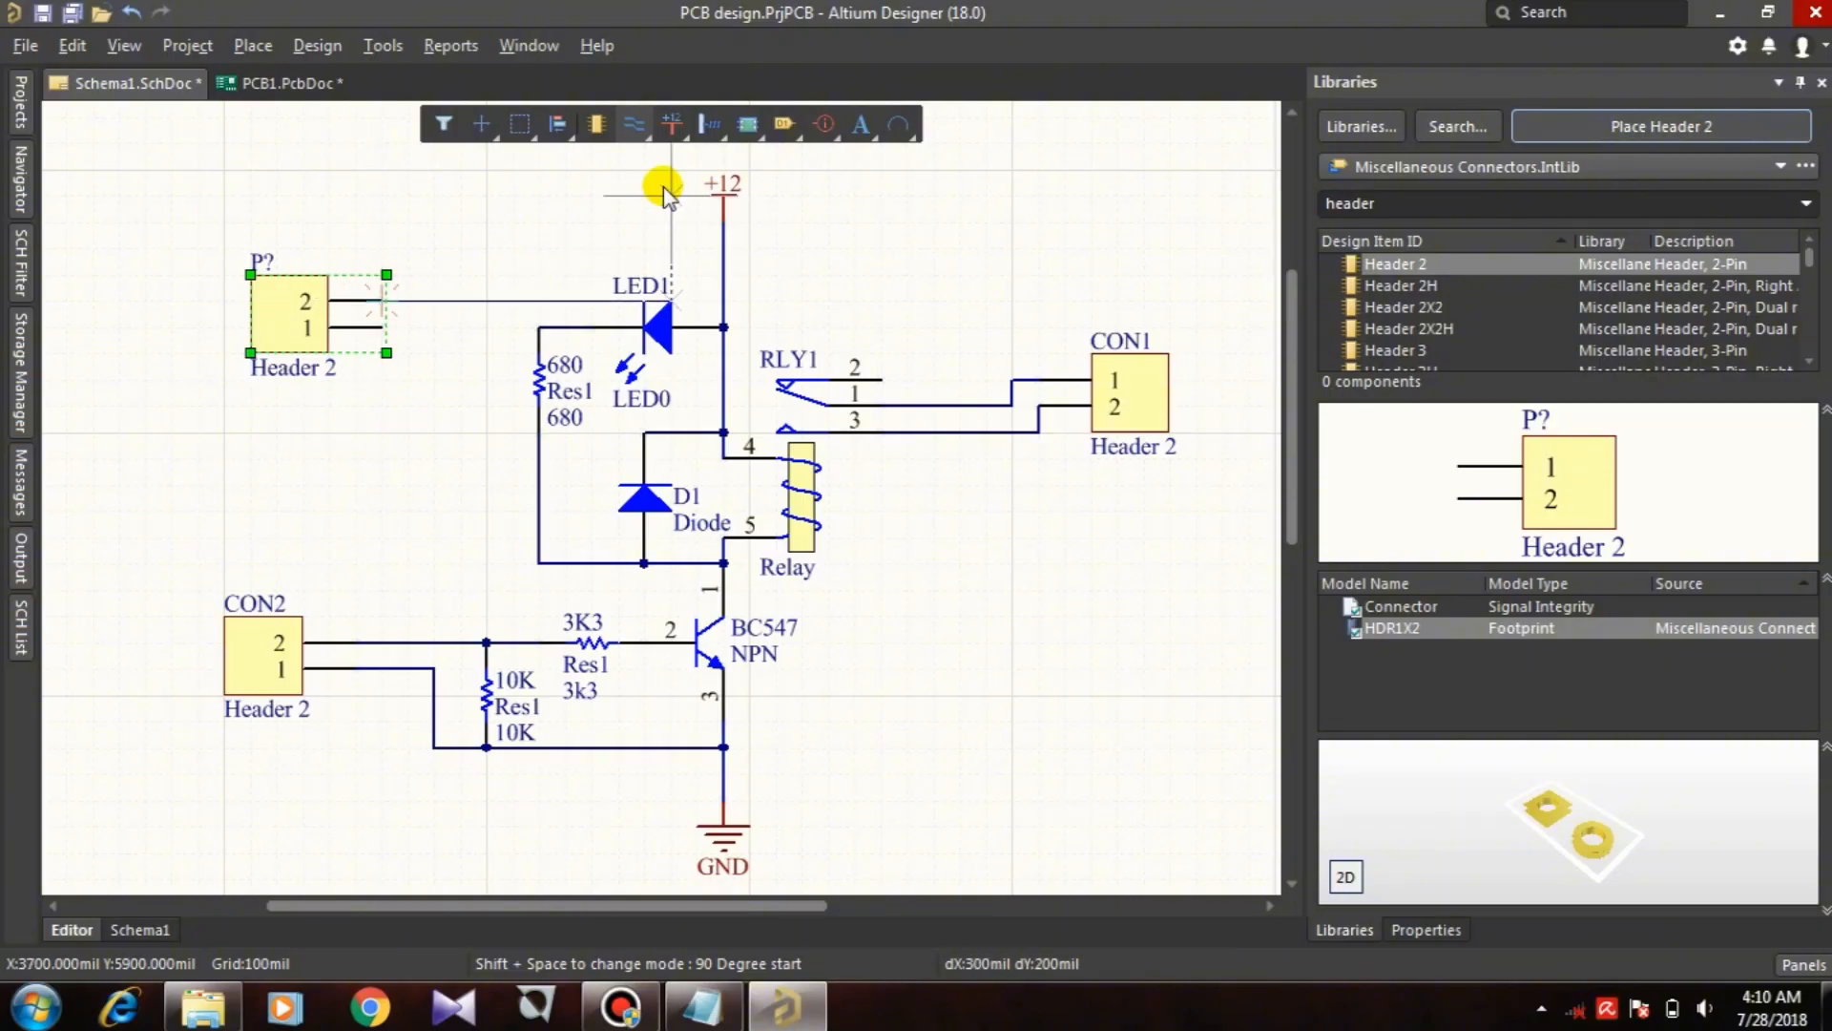
pyautogui.rightClick(460, 219)
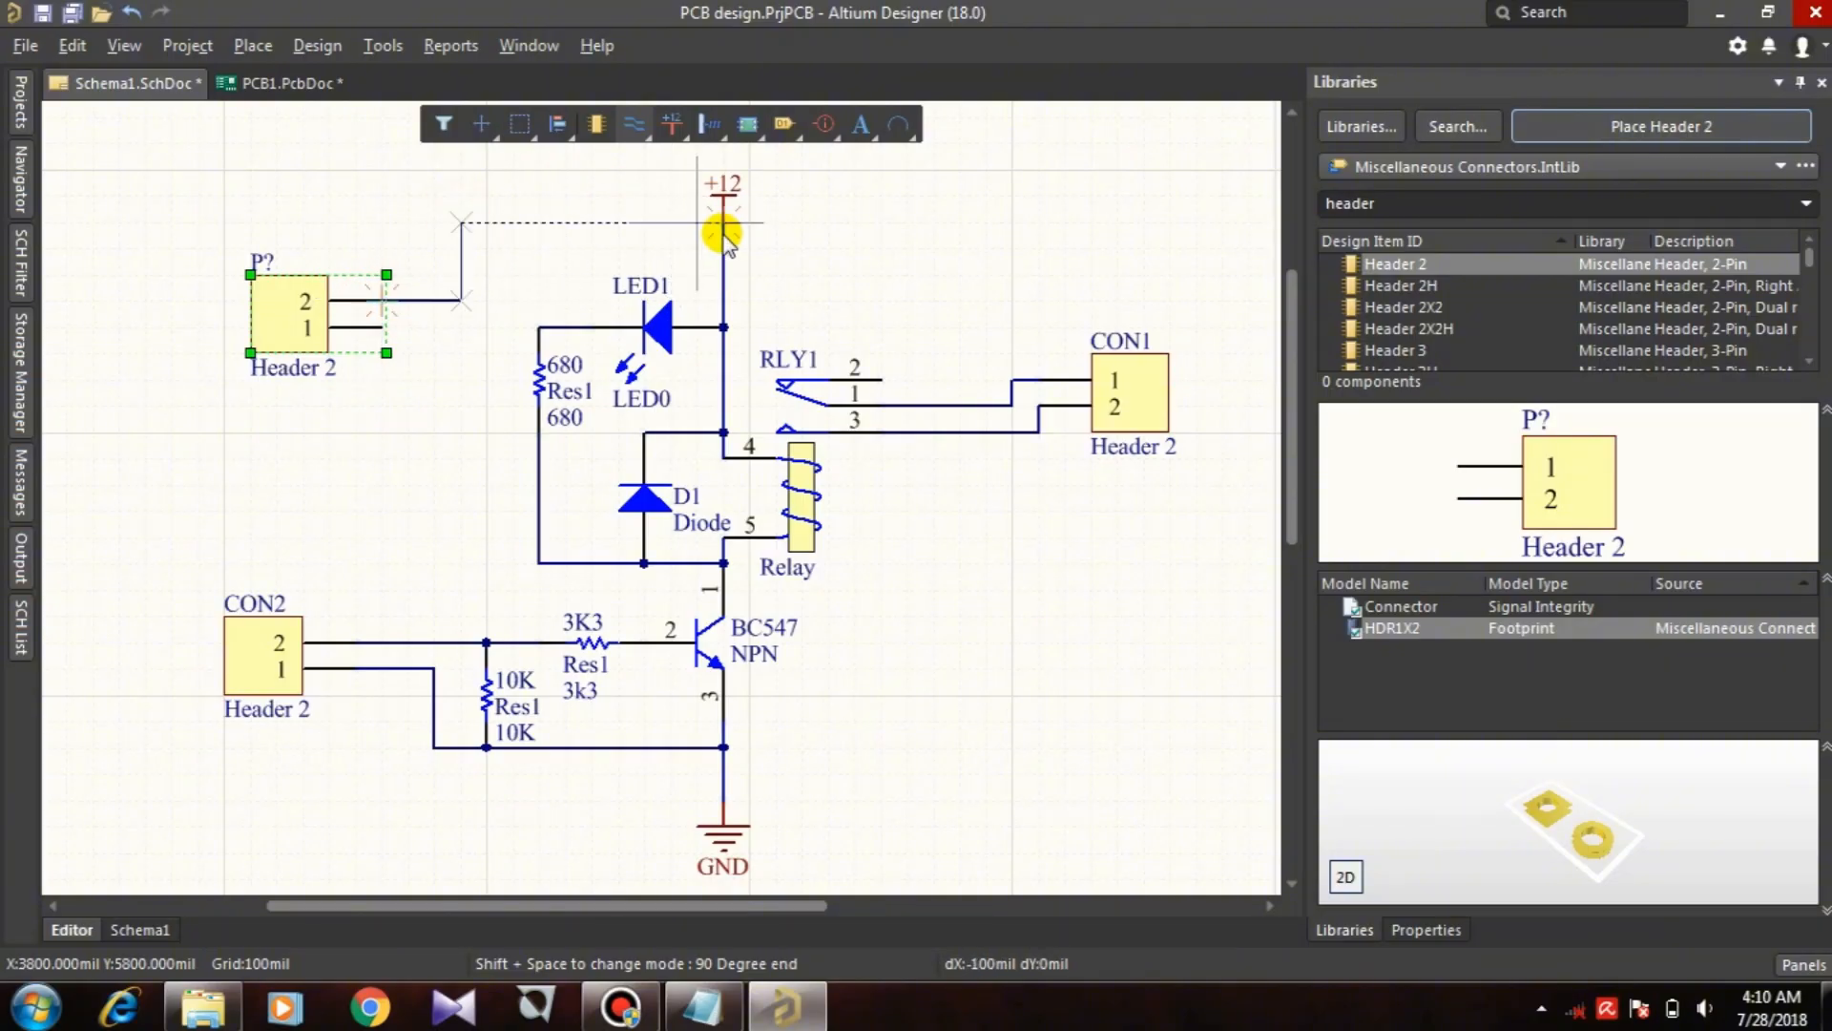
pyautogui.click(724, 223)
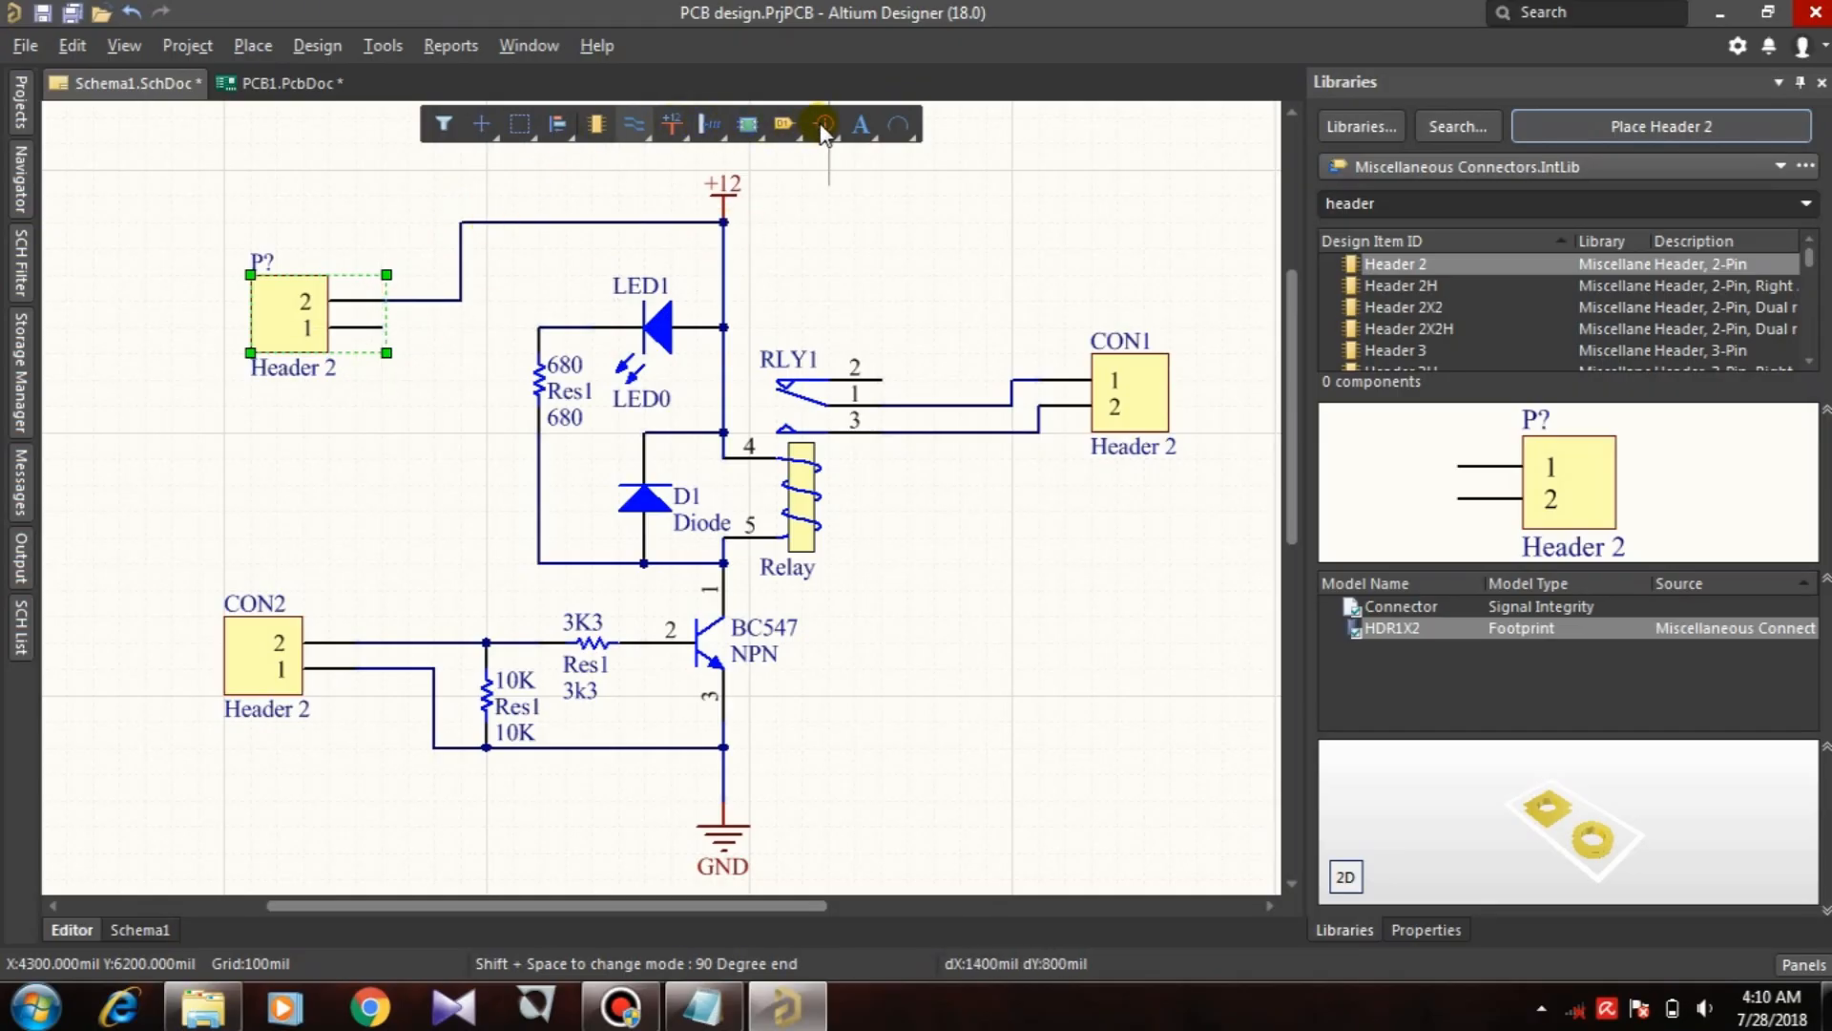
# Step: Place a GND power port on pin 1 of the new header
pyautogui.click(671, 124)
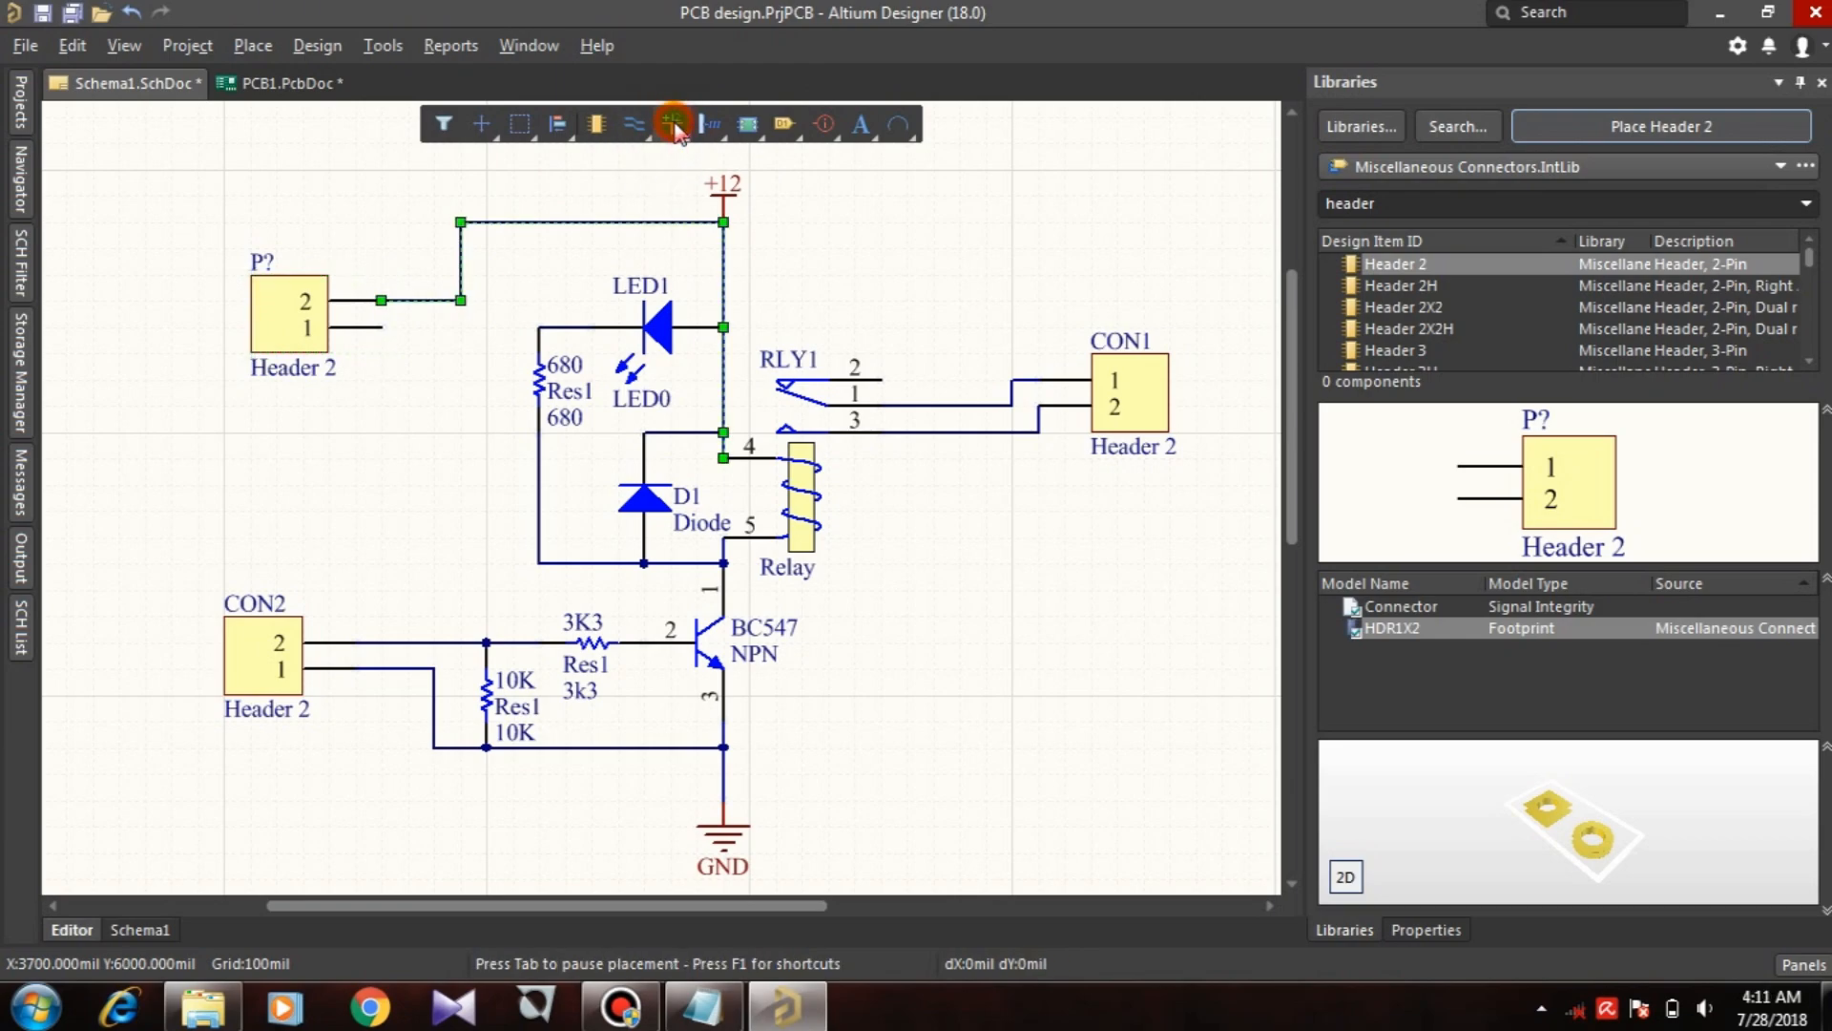
pyautogui.rightClick(672, 126)
pyautogui.click(753, 161)
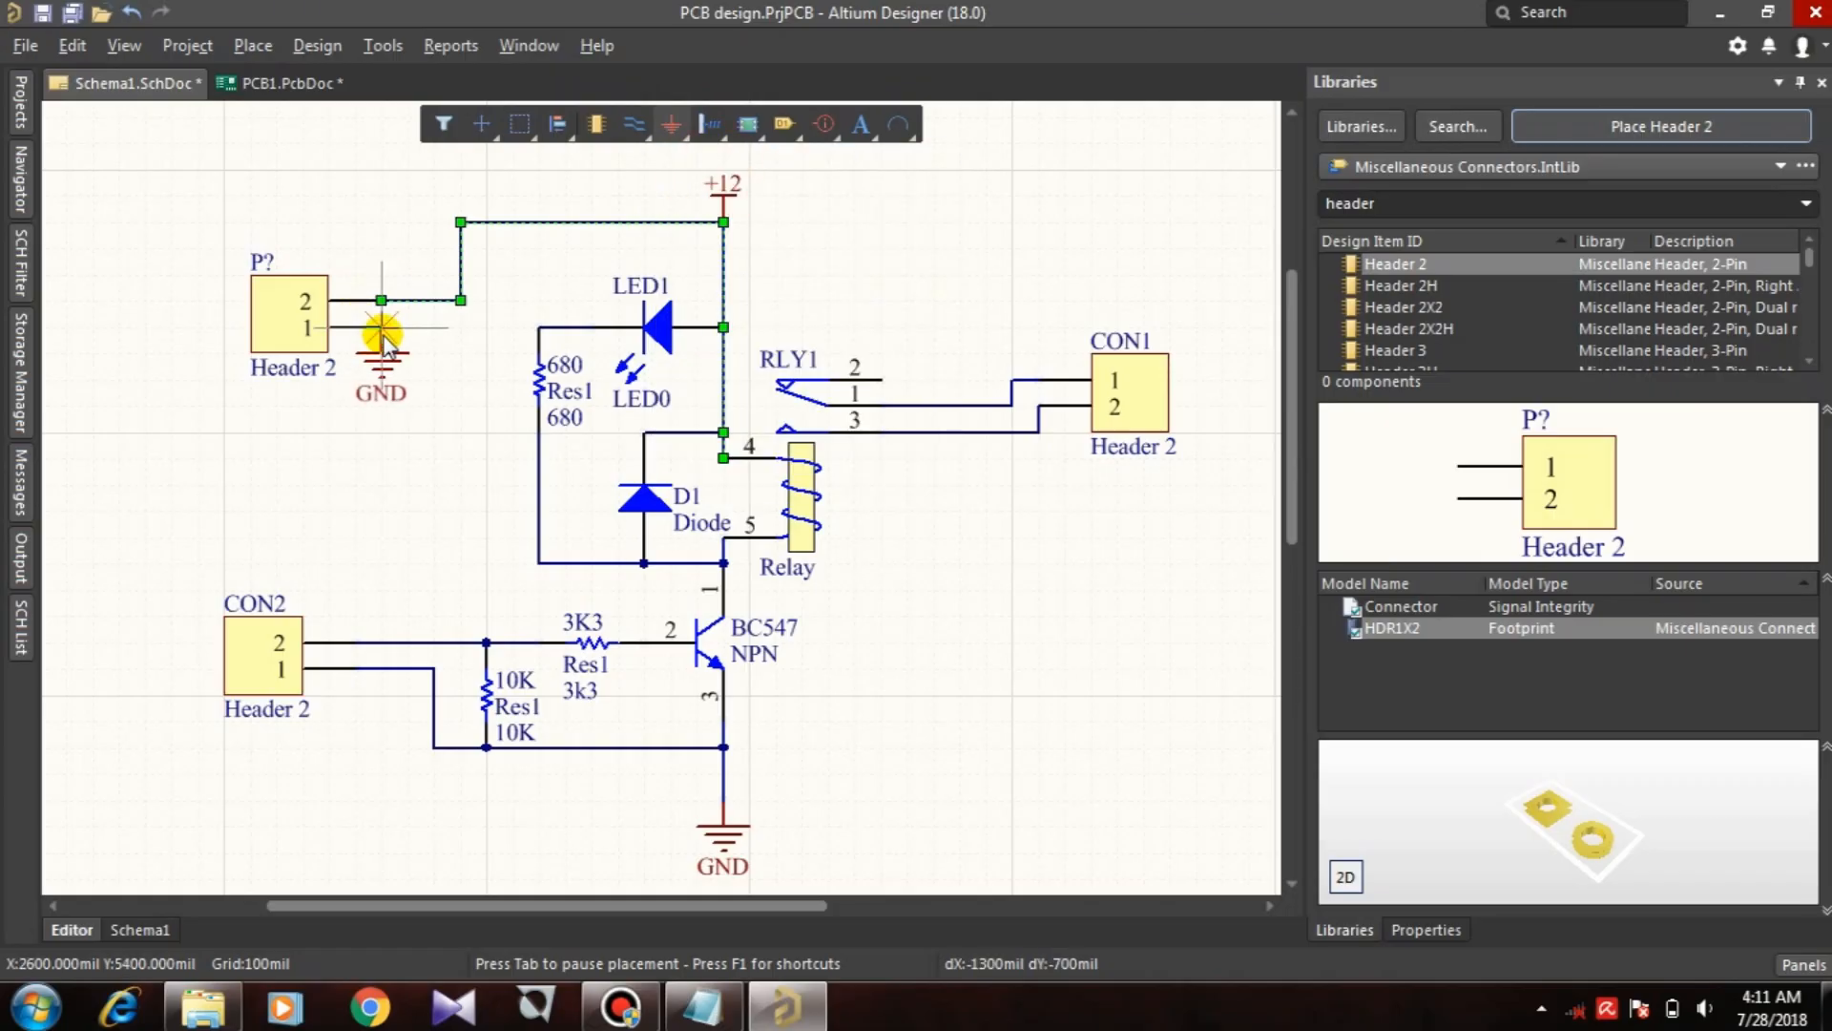
pyautogui.click(382, 327)
pyautogui.press('Escape')
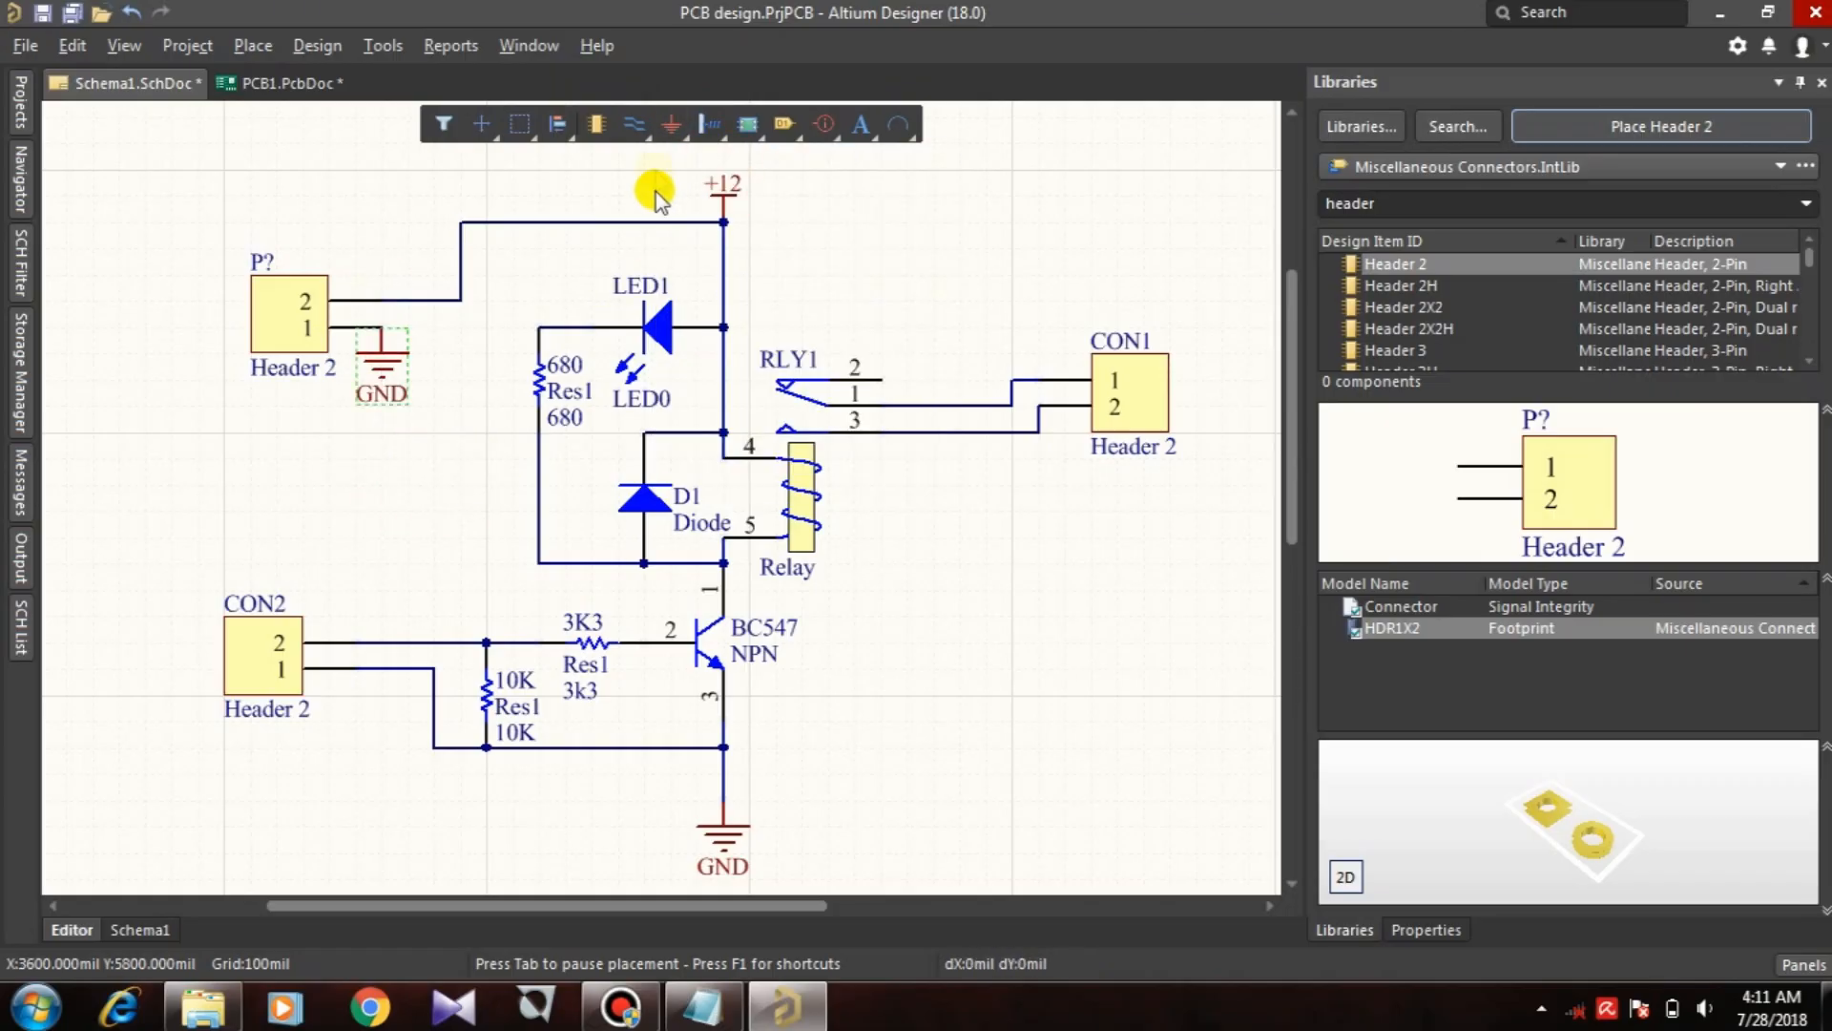
# Step: Compile the PCB project PCB design.PrjPCB
pyautogui.click(19, 103)
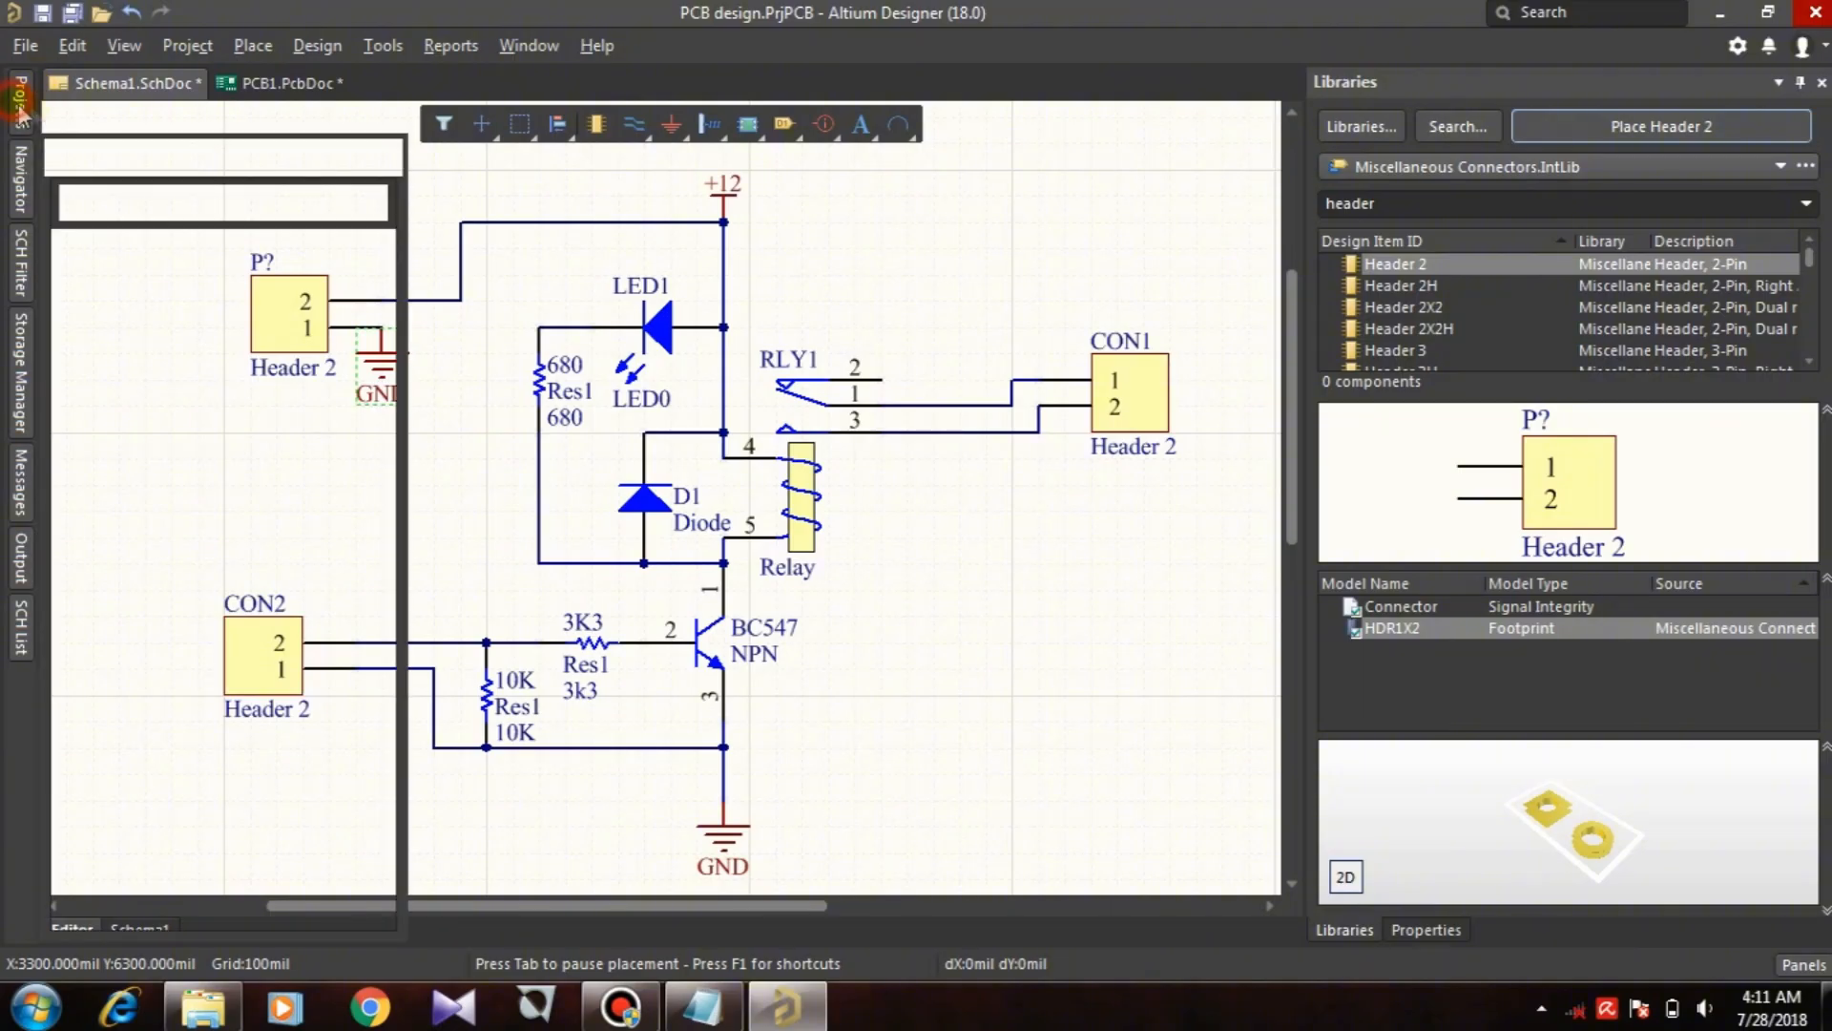
pyautogui.click(188, 45)
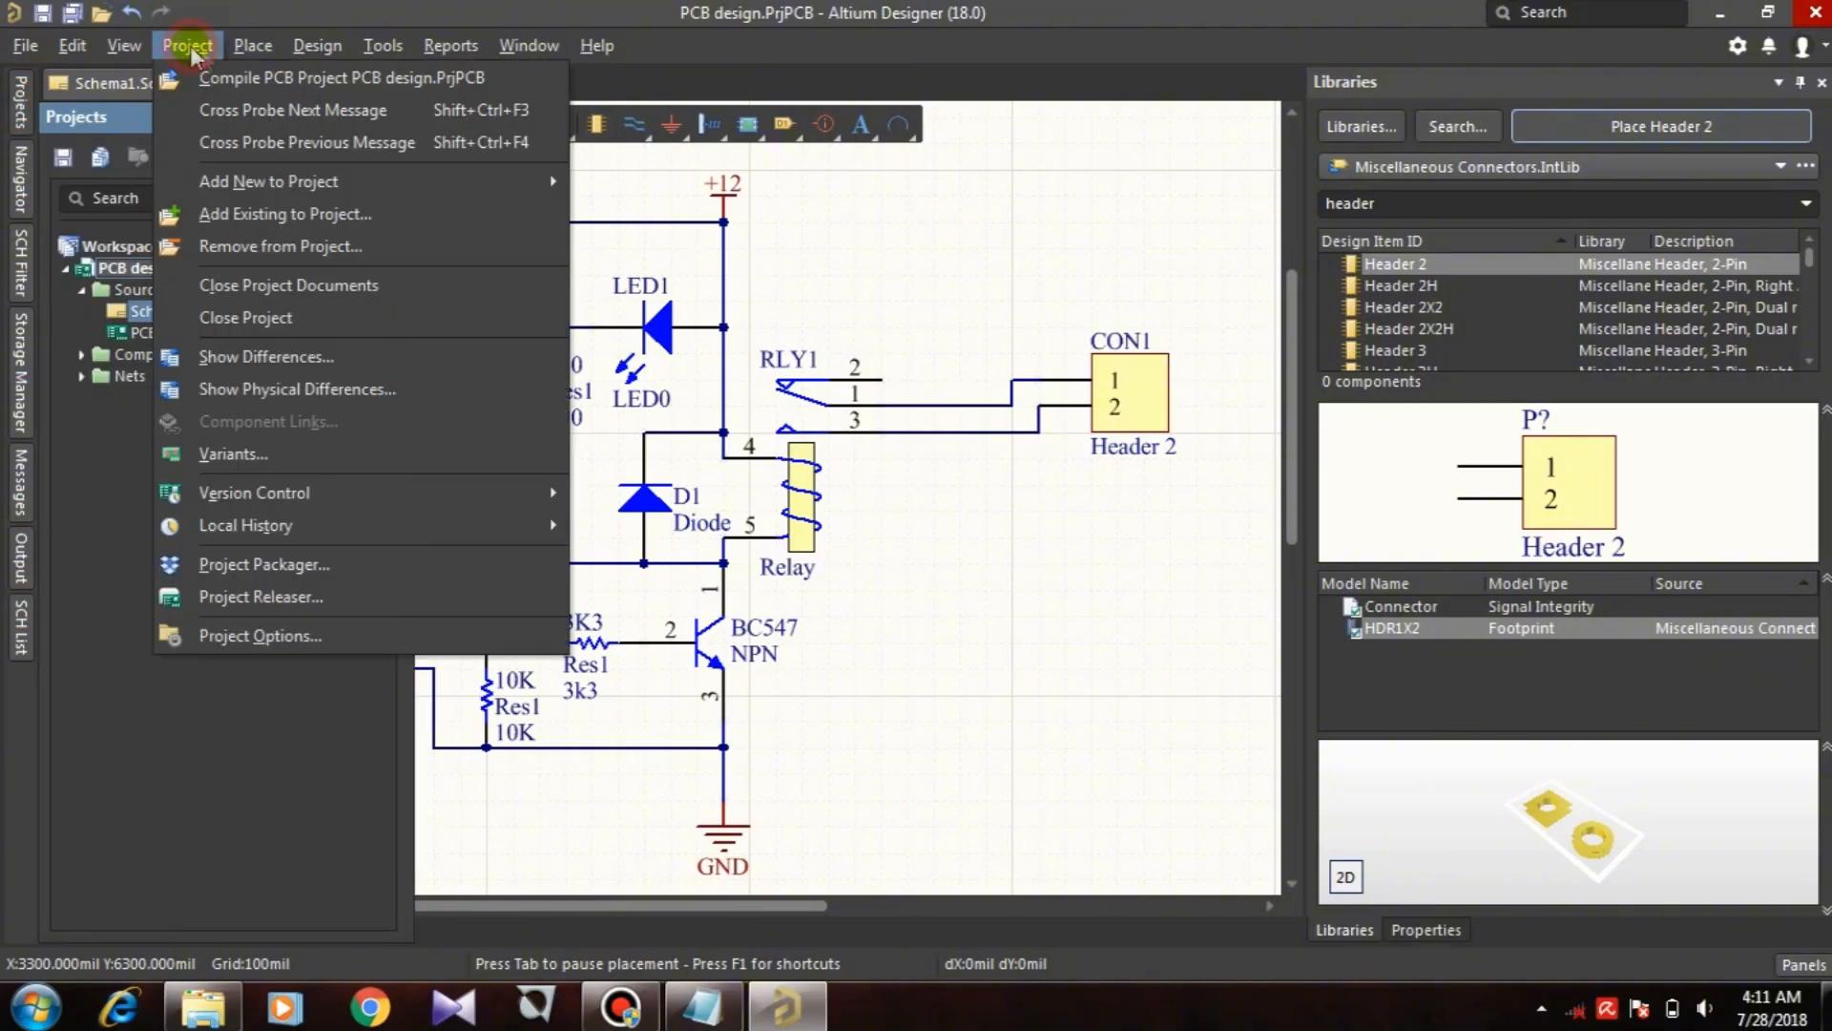
pyautogui.click(229, 79)
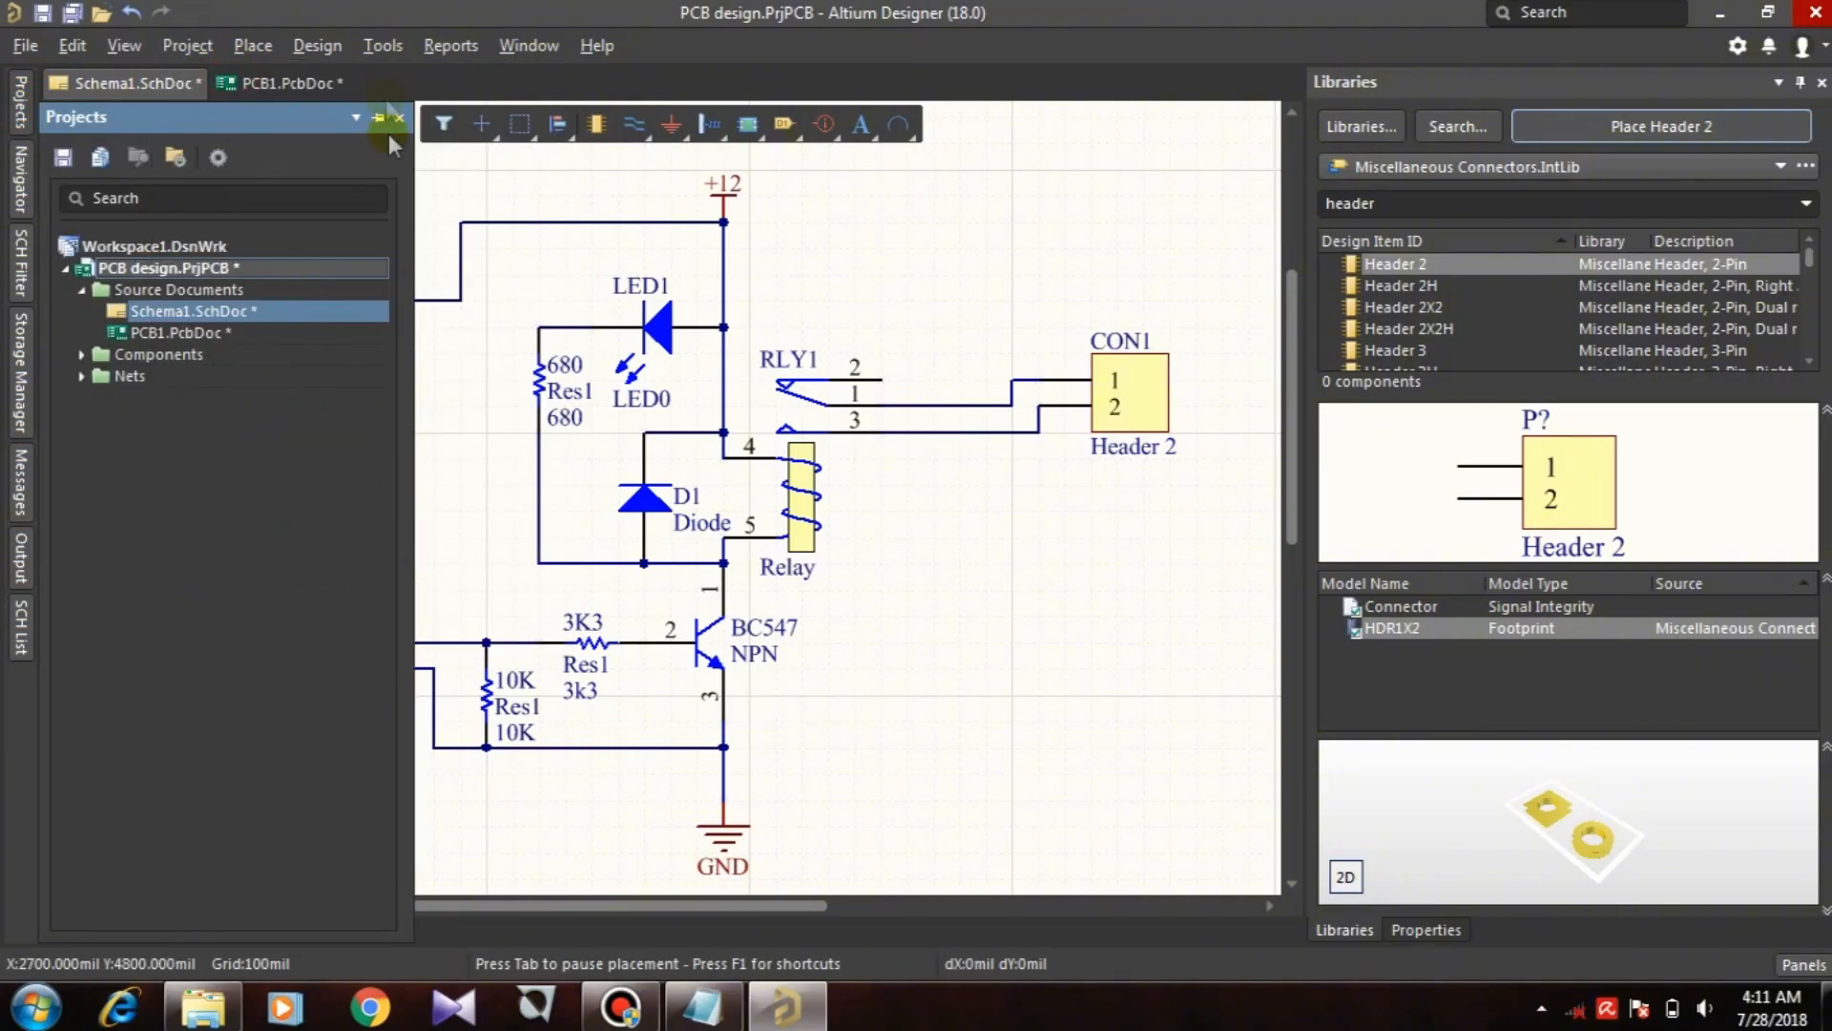
# Step: Try to update the schematic from PCB1.PcbDoc by creating an engineering change order and executing its changes
pyautogui.click(256, 84)
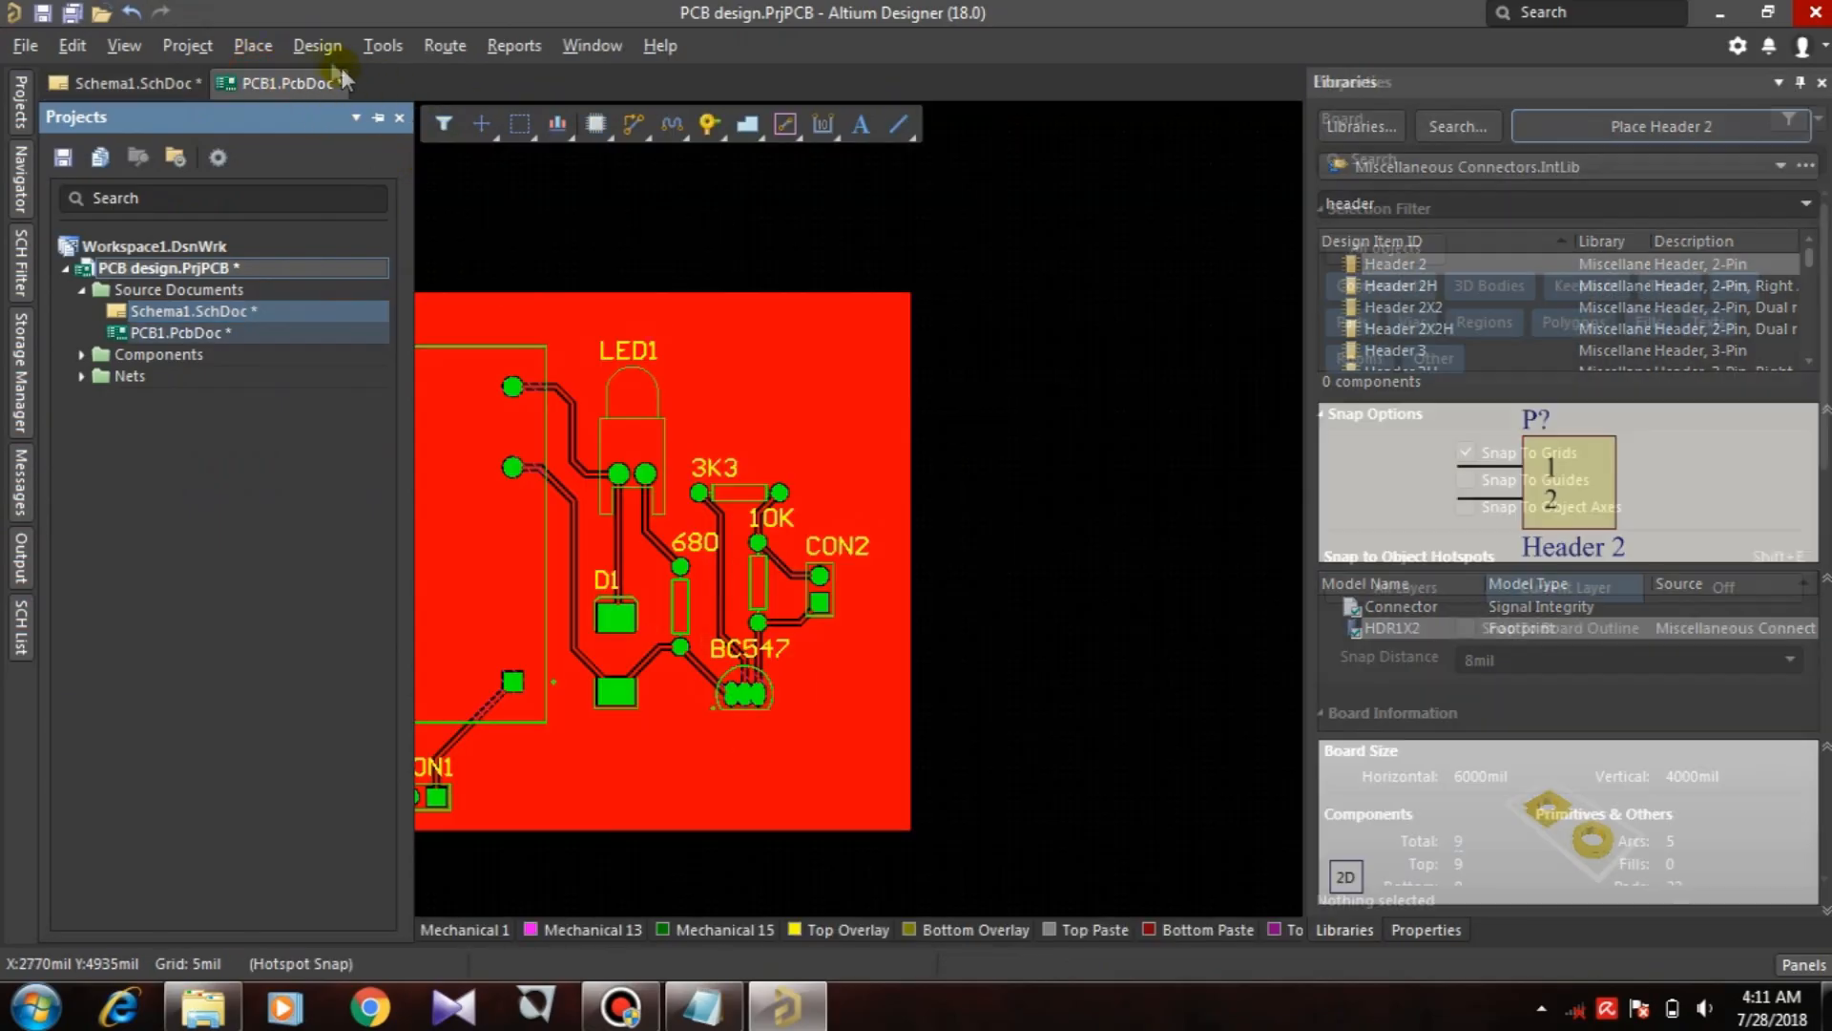
pyautogui.click(323, 49)
pyautogui.click(384, 79)
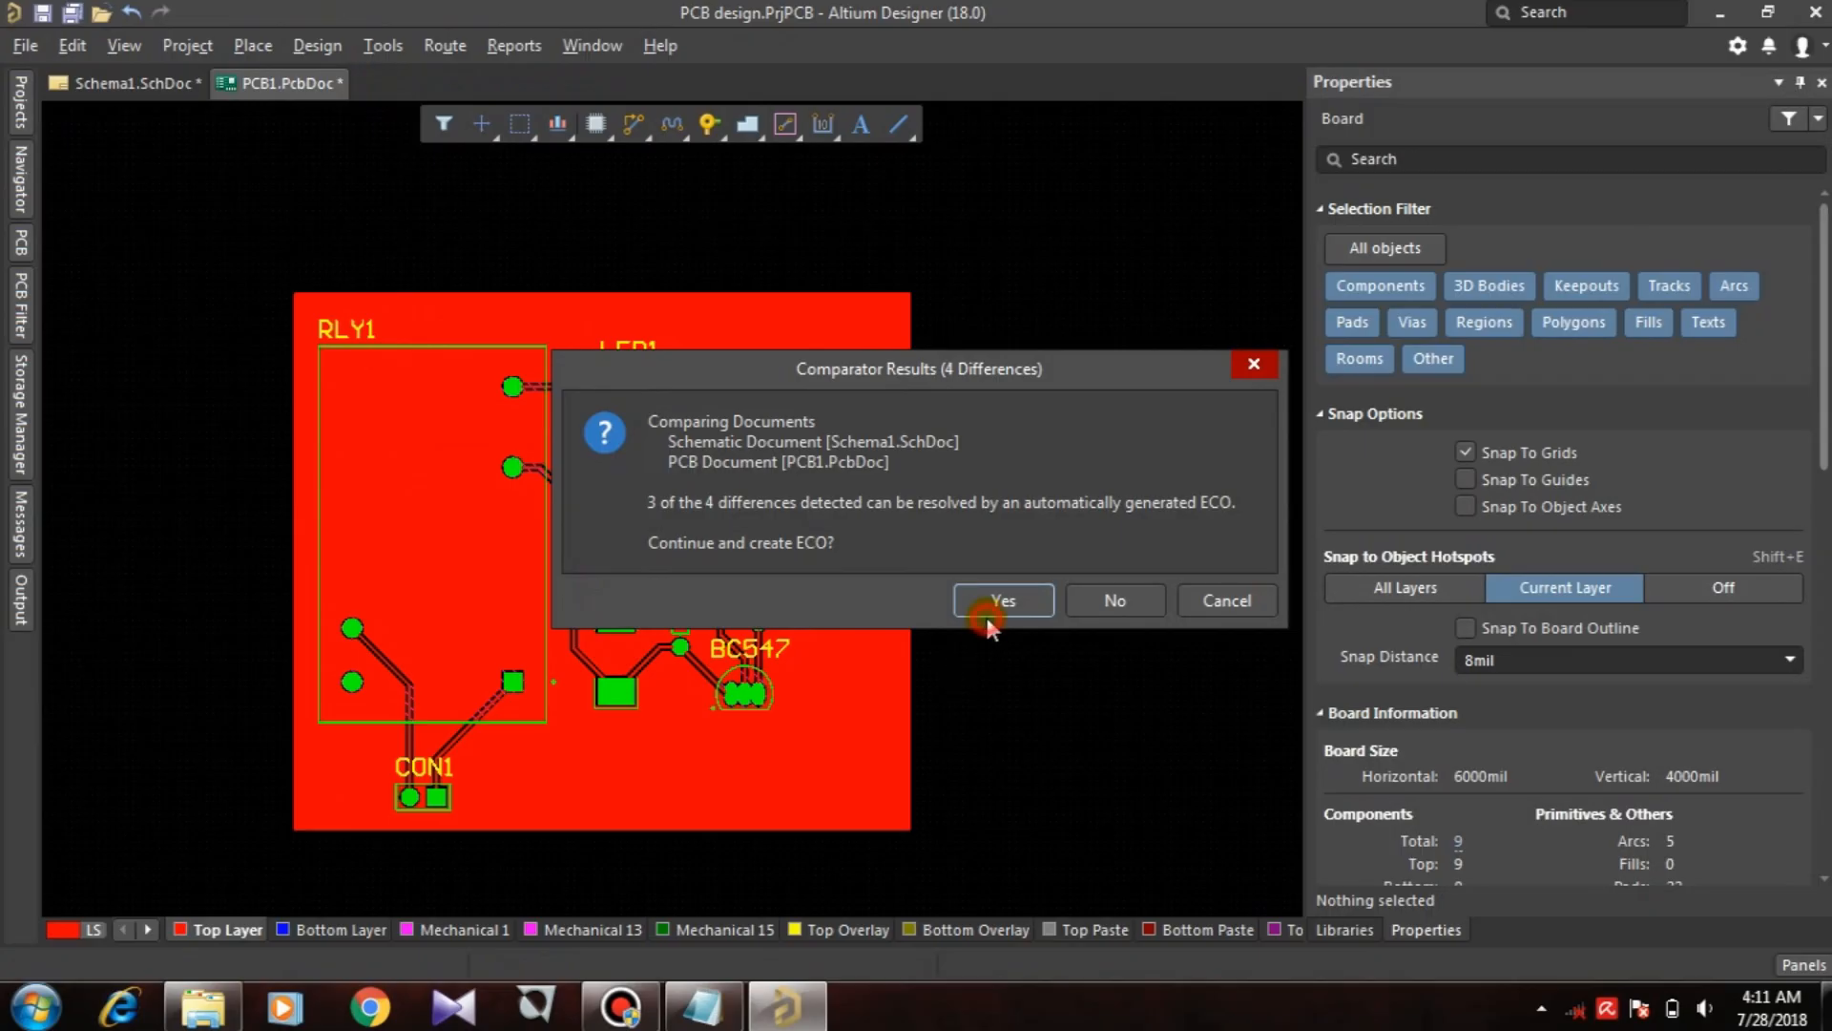
pyautogui.click(994, 599)
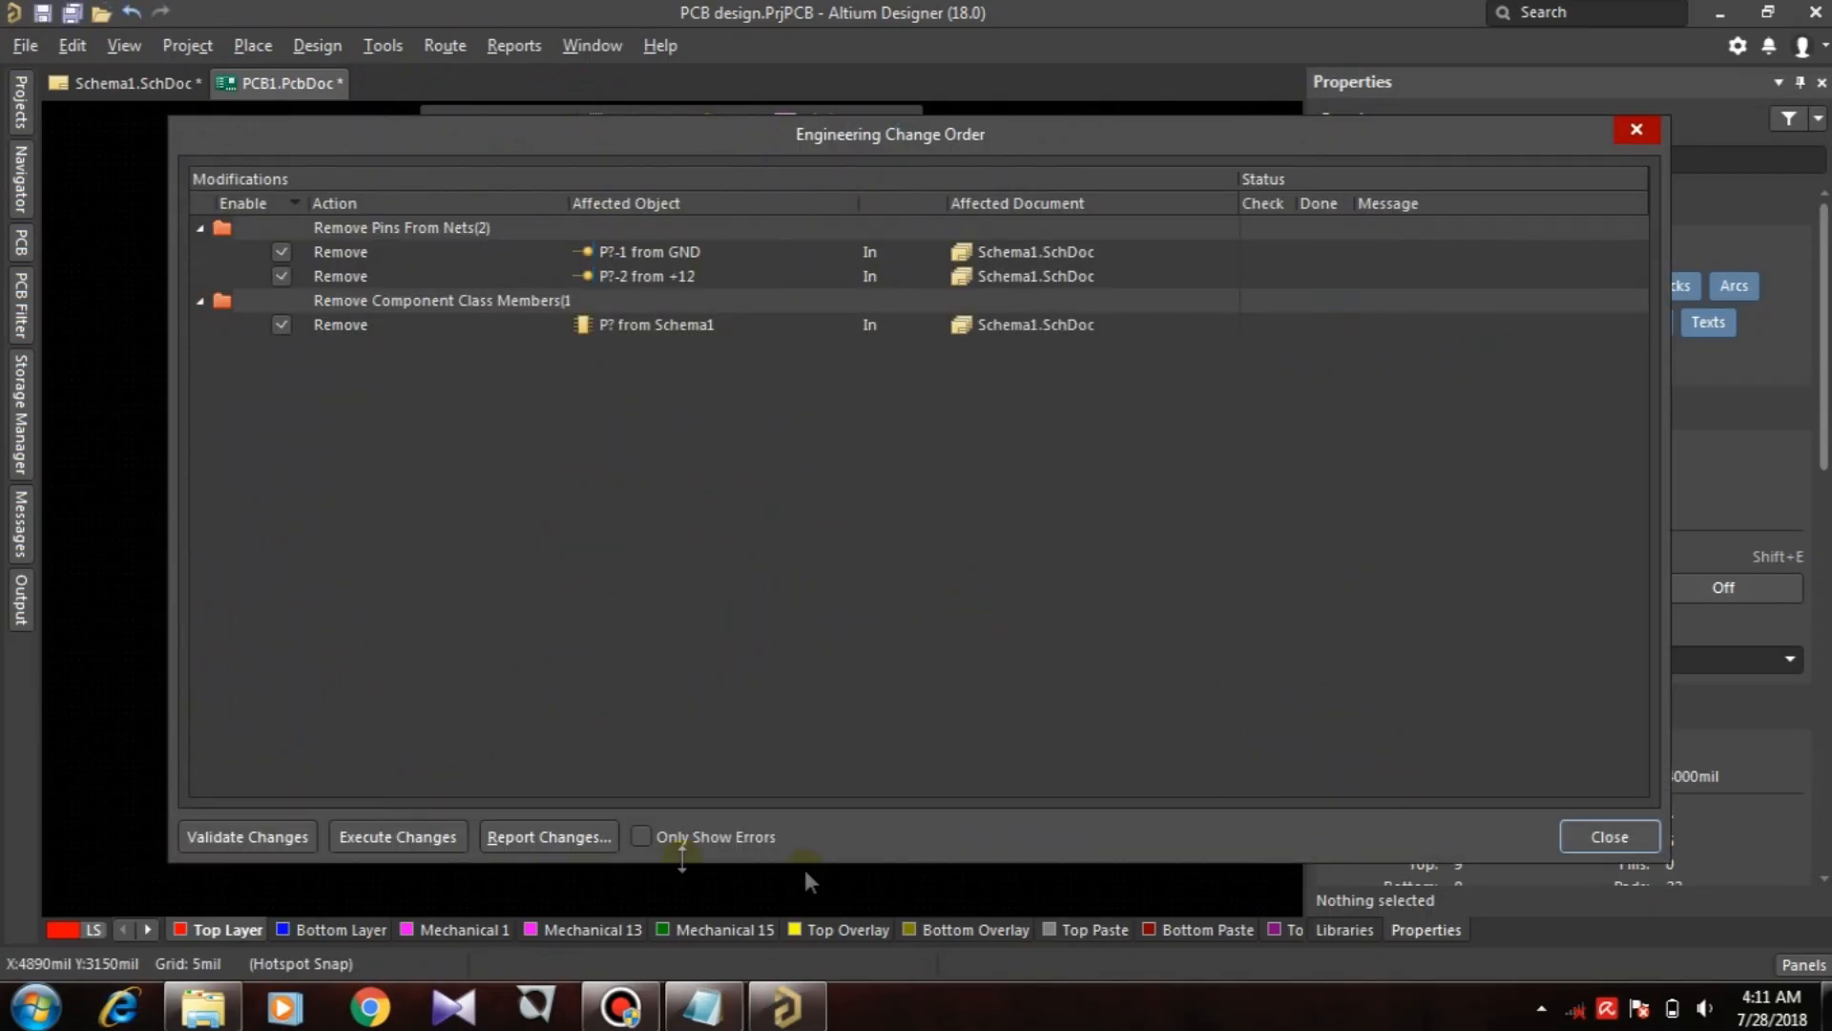
pyautogui.click(441, 840)
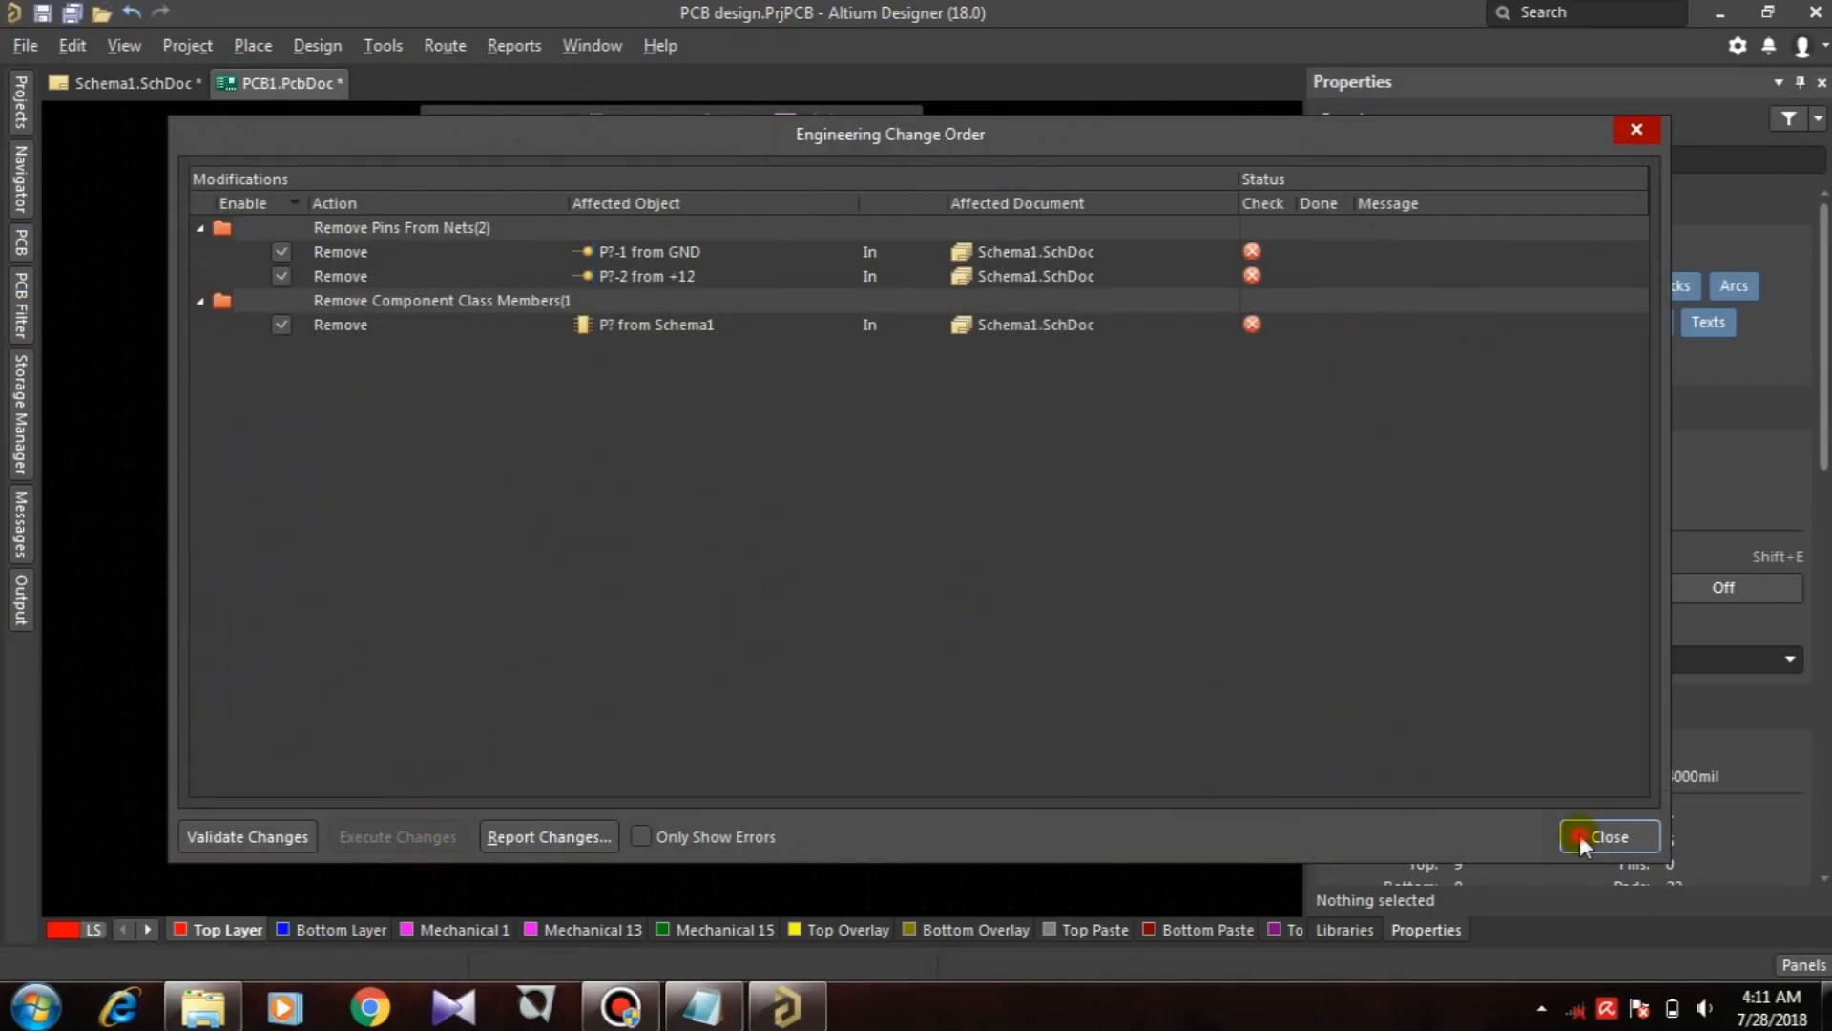
pyautogui.click(1603, 836)
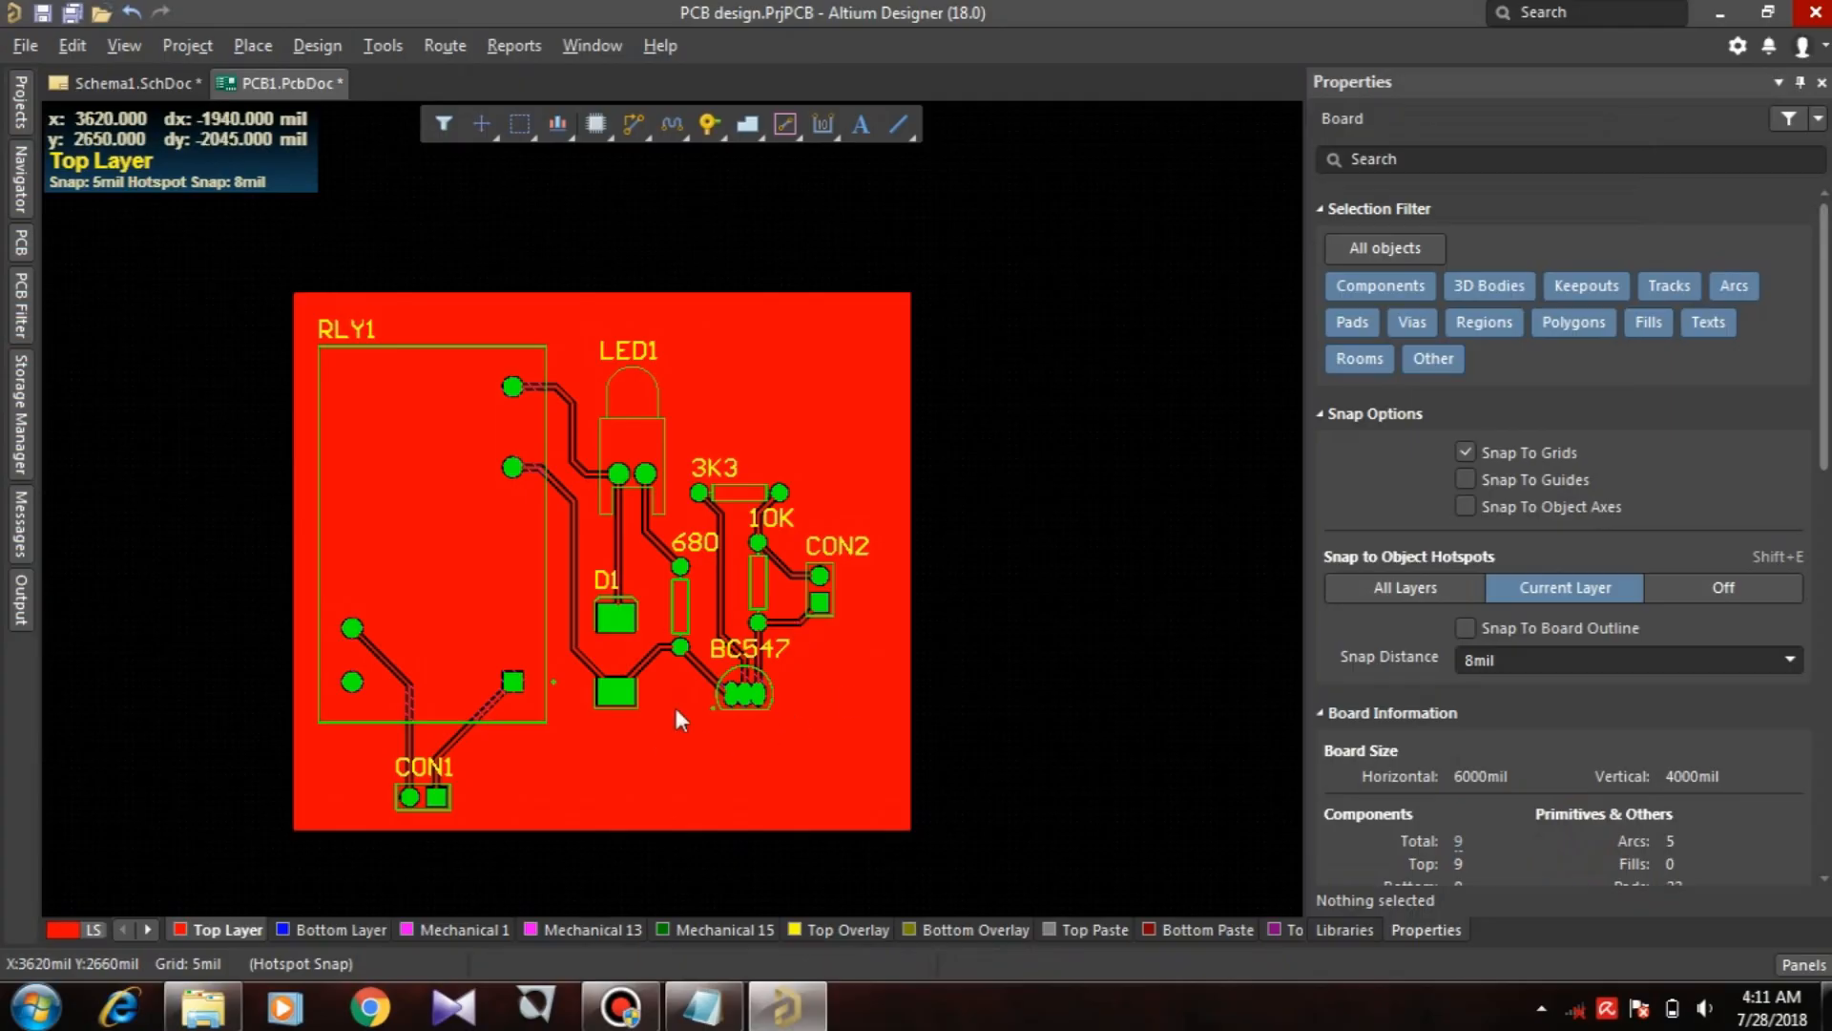
# Step: Import the schematic changes into PCB1.PcbDoc by executing the engineering change order that adds header P? and its GND and +12 pins
pyautogui.keyDown('ctrl'); pyautogui.scroll(-5, 968, 684); pyautogui.keyUp('ctrl')
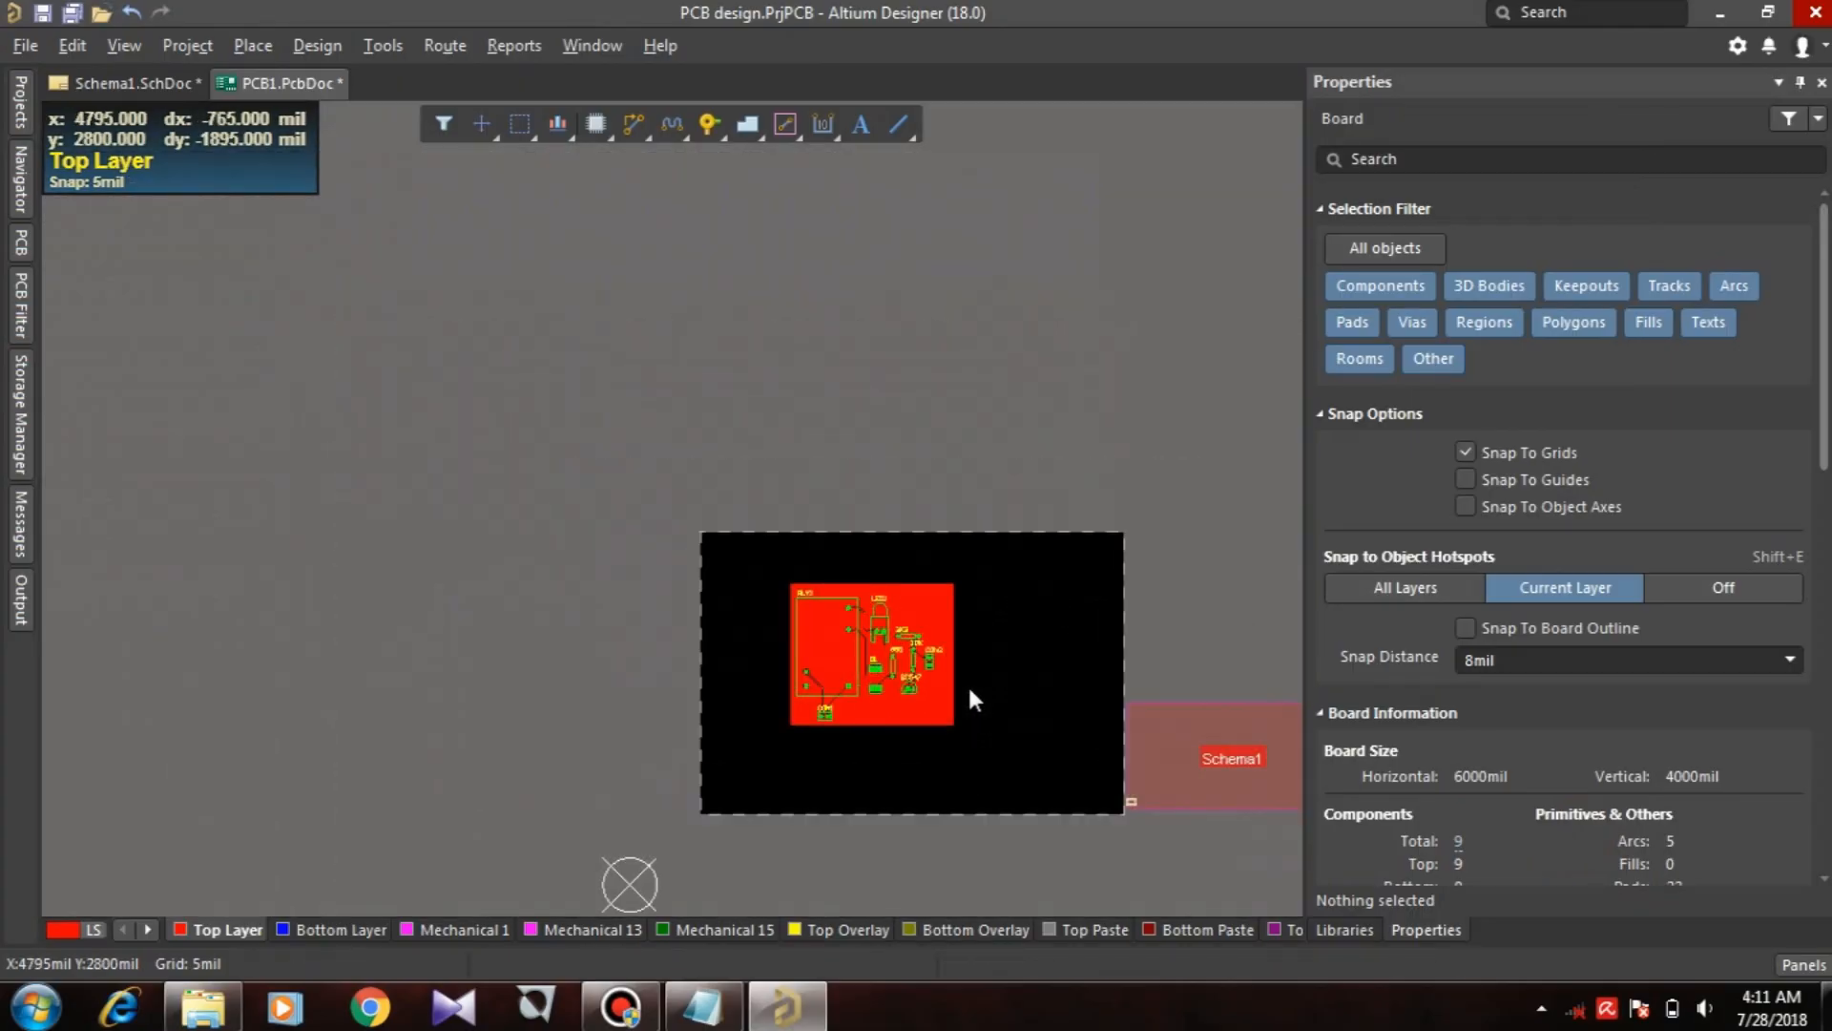
pyautogui.keyDown('ctrl'); pyautogui.scroll(-2, 970, 689); pyautogui.keyUp('ctrl')
pyautogui.keyDown('ctrl'); pyautogui.scroll(4, 970, 689); pyautogui.keyUp('ctrl')
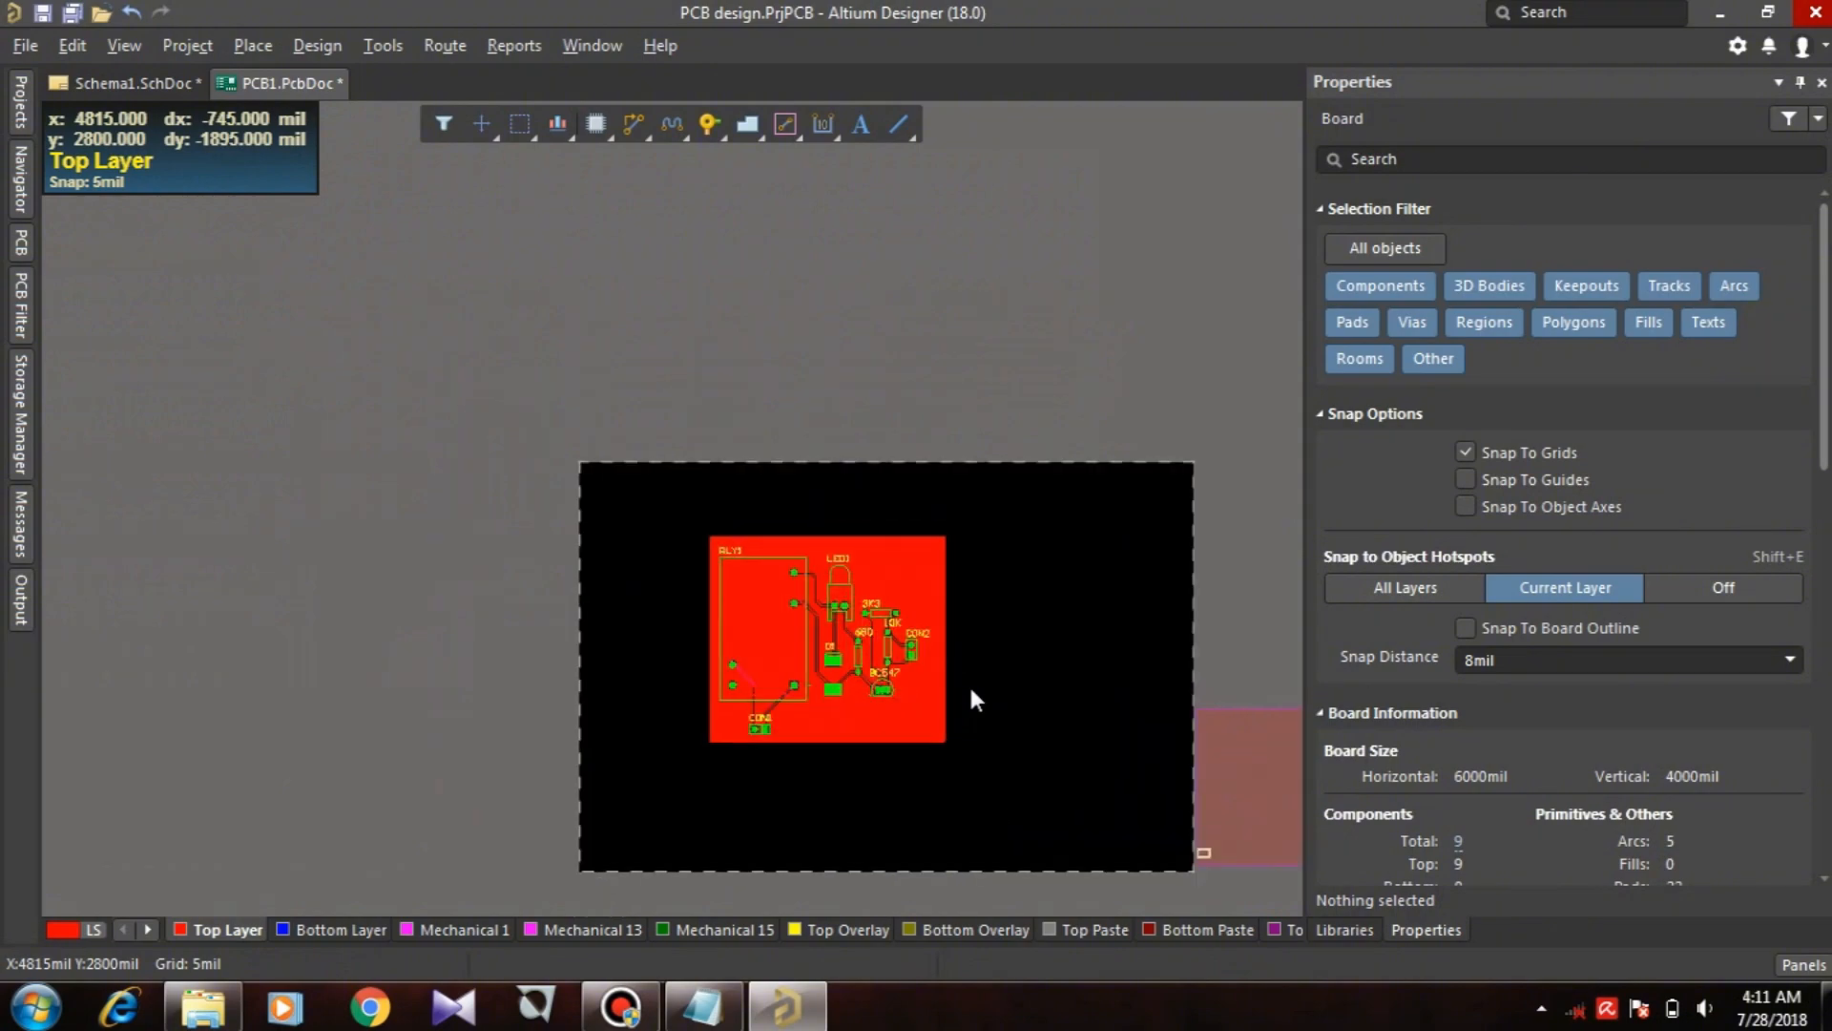
pyautogui.keyDown('ctrl'); pyautogui.scroll(2, 971, 691); pyautogui.keyUp('ctrl')
pyautogui.keyDown('ctrl'); pyautogui.scroll(-3, 971, 689); pyautogui.keyUp('ctrl')
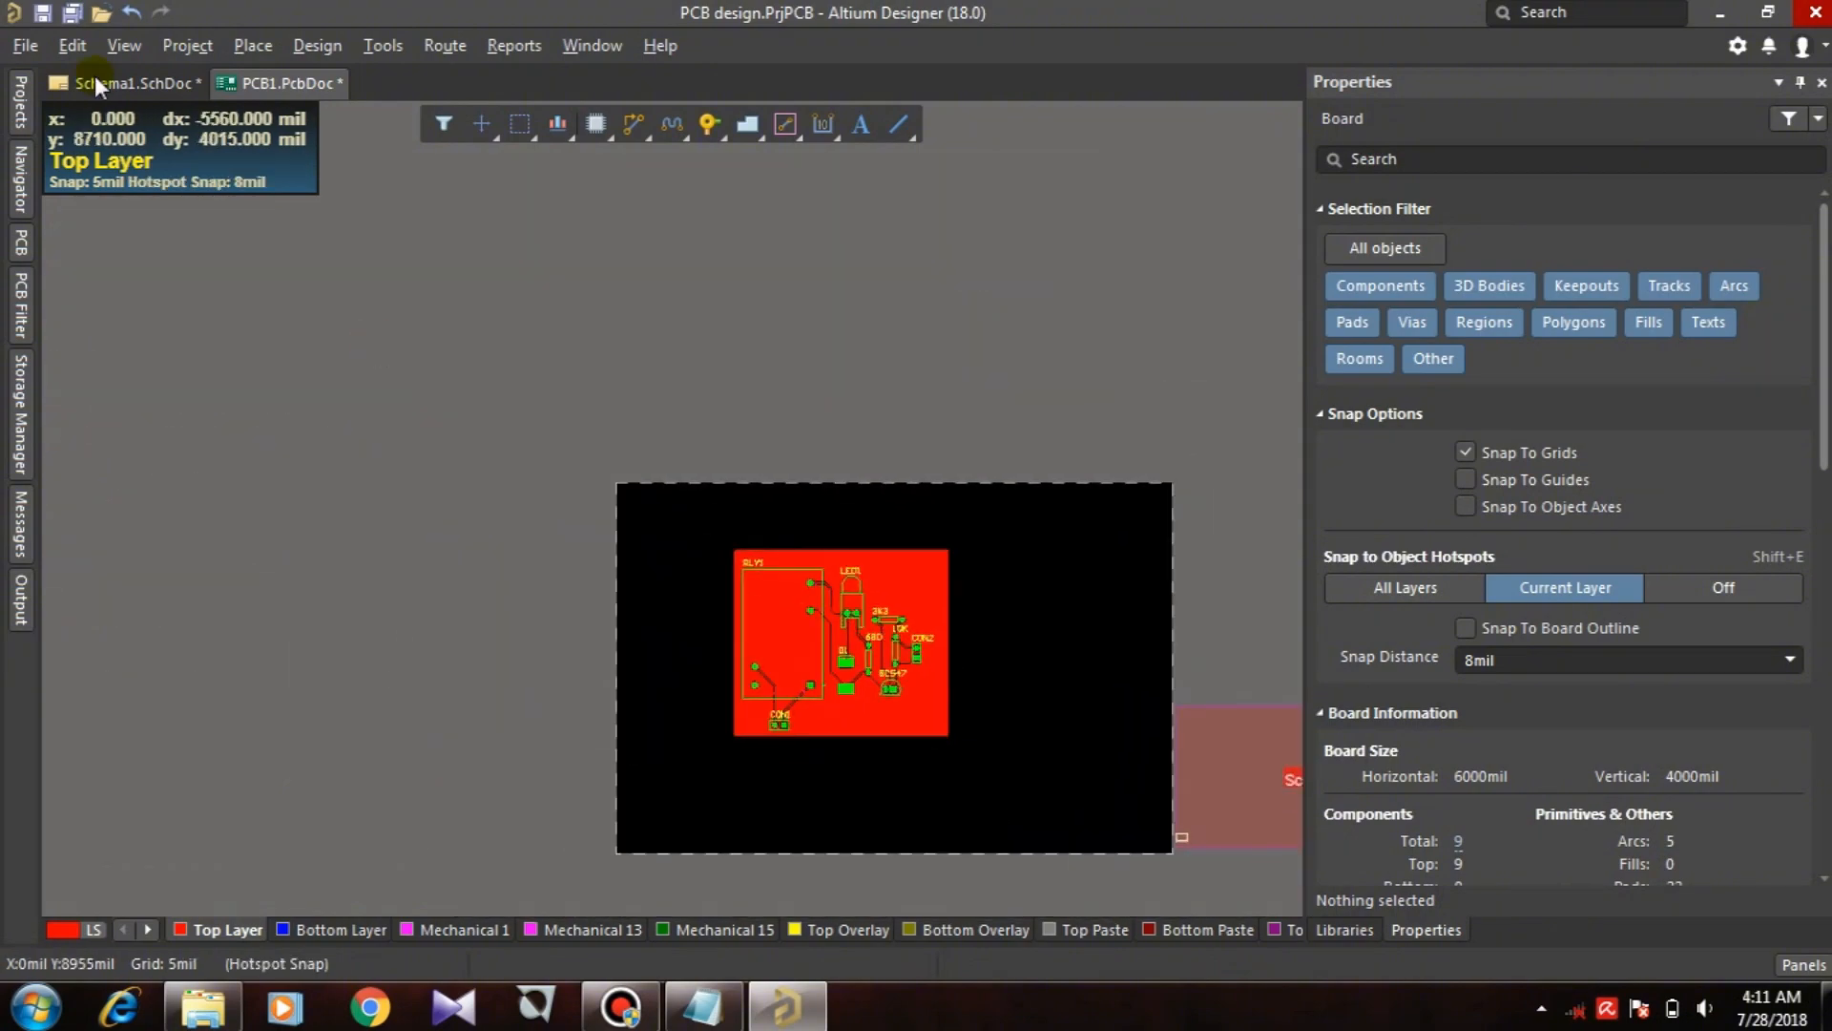
pyautogui.click(317, 45)
pyautogui.click(334, 107)
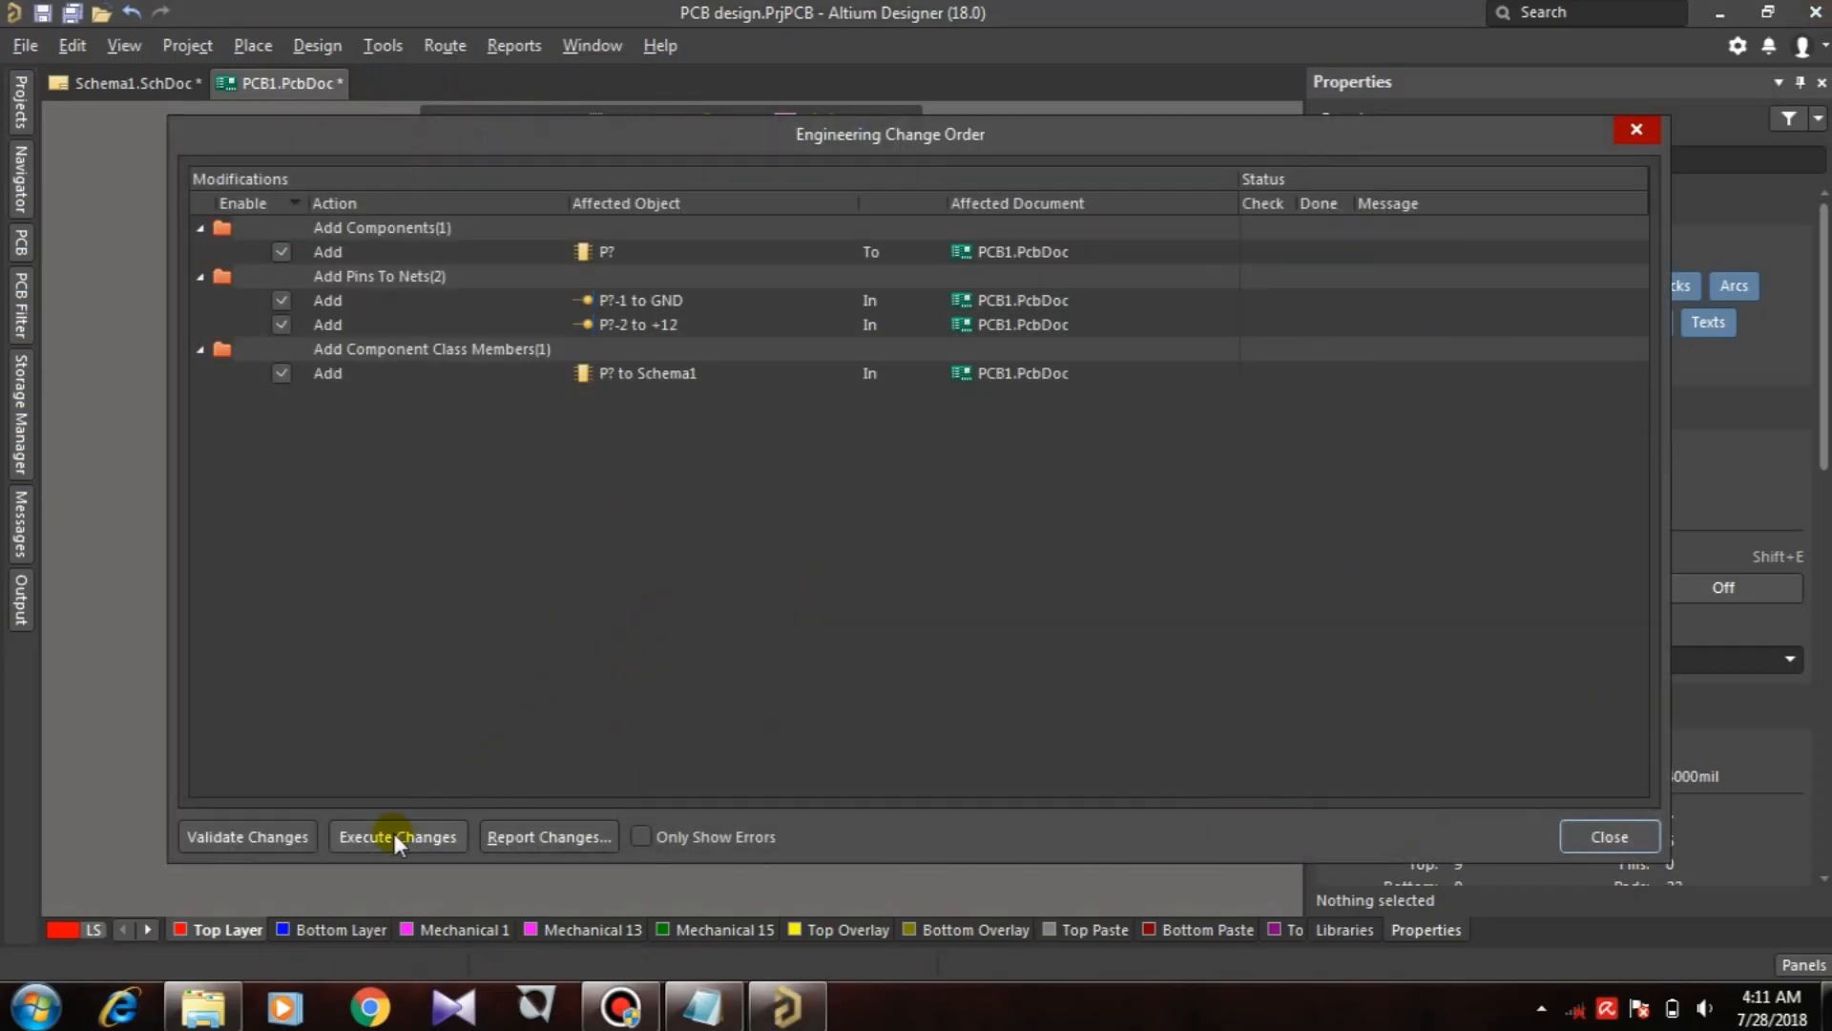
pyautogui.click(393, 834)
pyautogui.click(1611, 836)
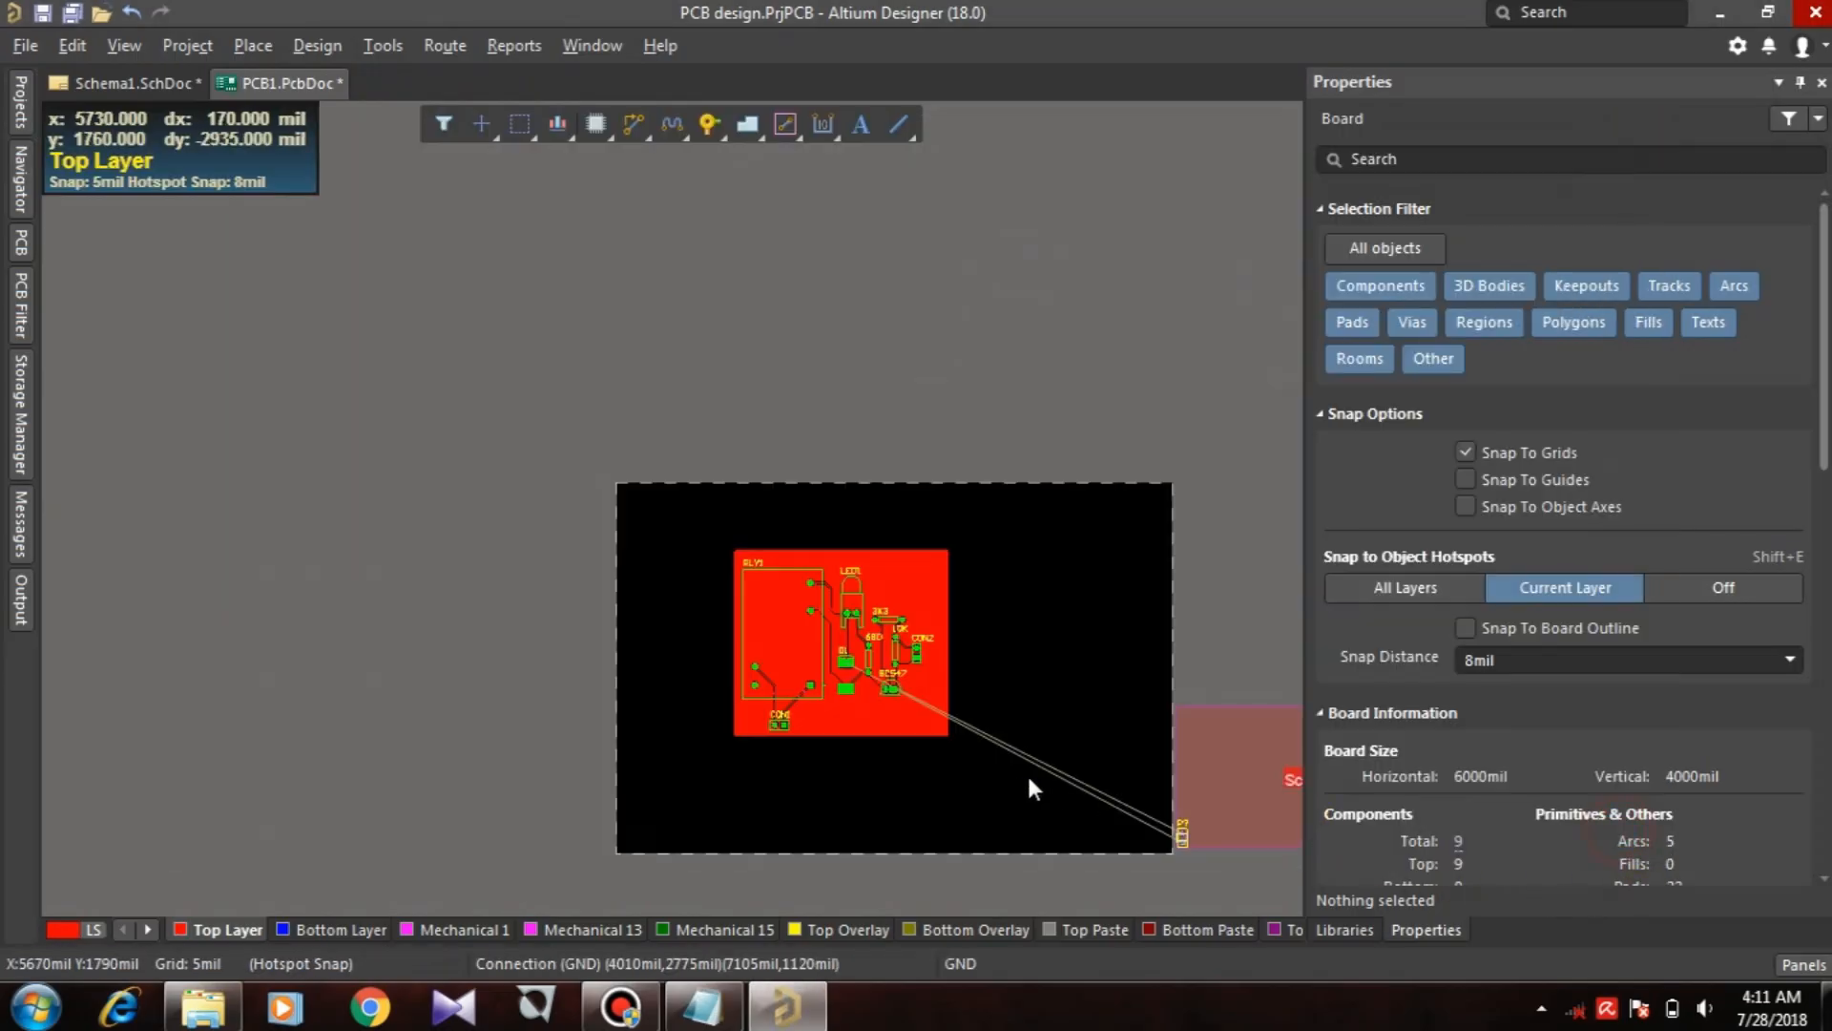
# Step: Move header P? from outside the board into the polygon area, between LED1 and resistor 3K3
pyautogui.keyDown('ctrl'); pyautogui.scroll(3, 1136, 767); pyautogui.keyUp('ctrl')
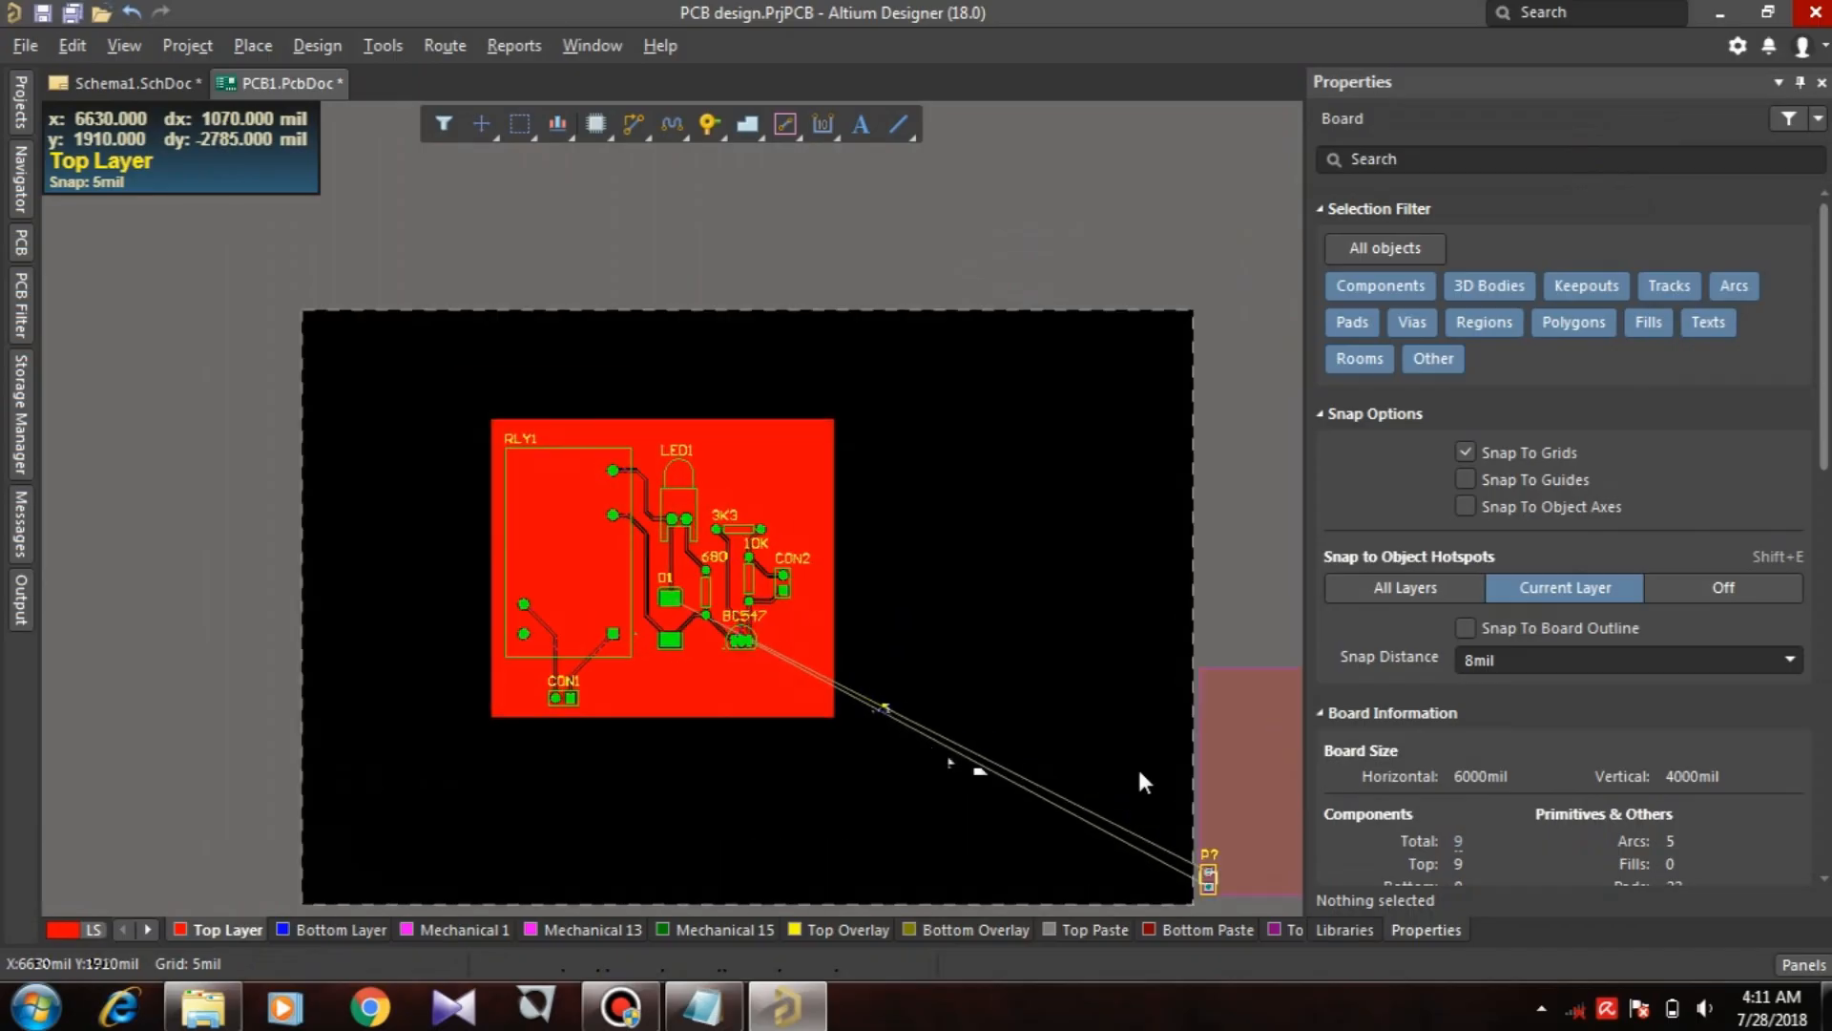
pyautogui.moveTo(1232, 901); pyautogui.dragTo(571, 629)
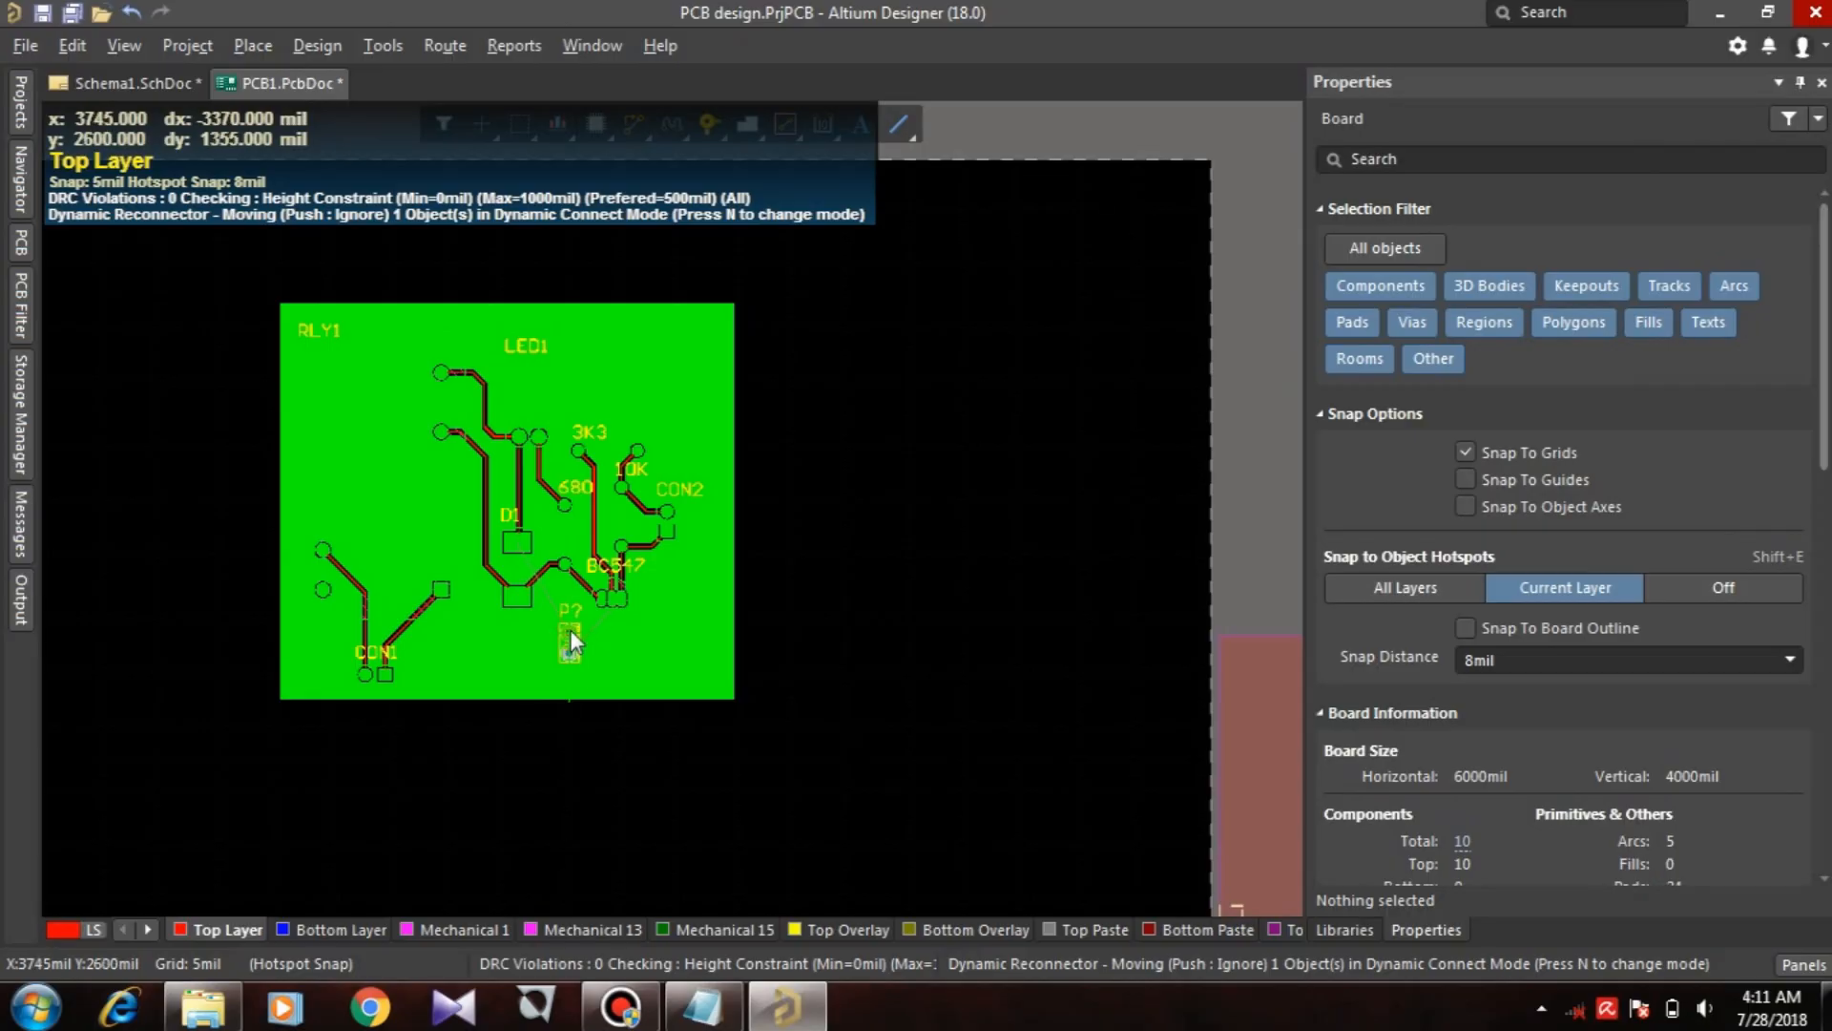
pyautogui.moveTo(570, 632); pyautogui.dragTo(611, 396)
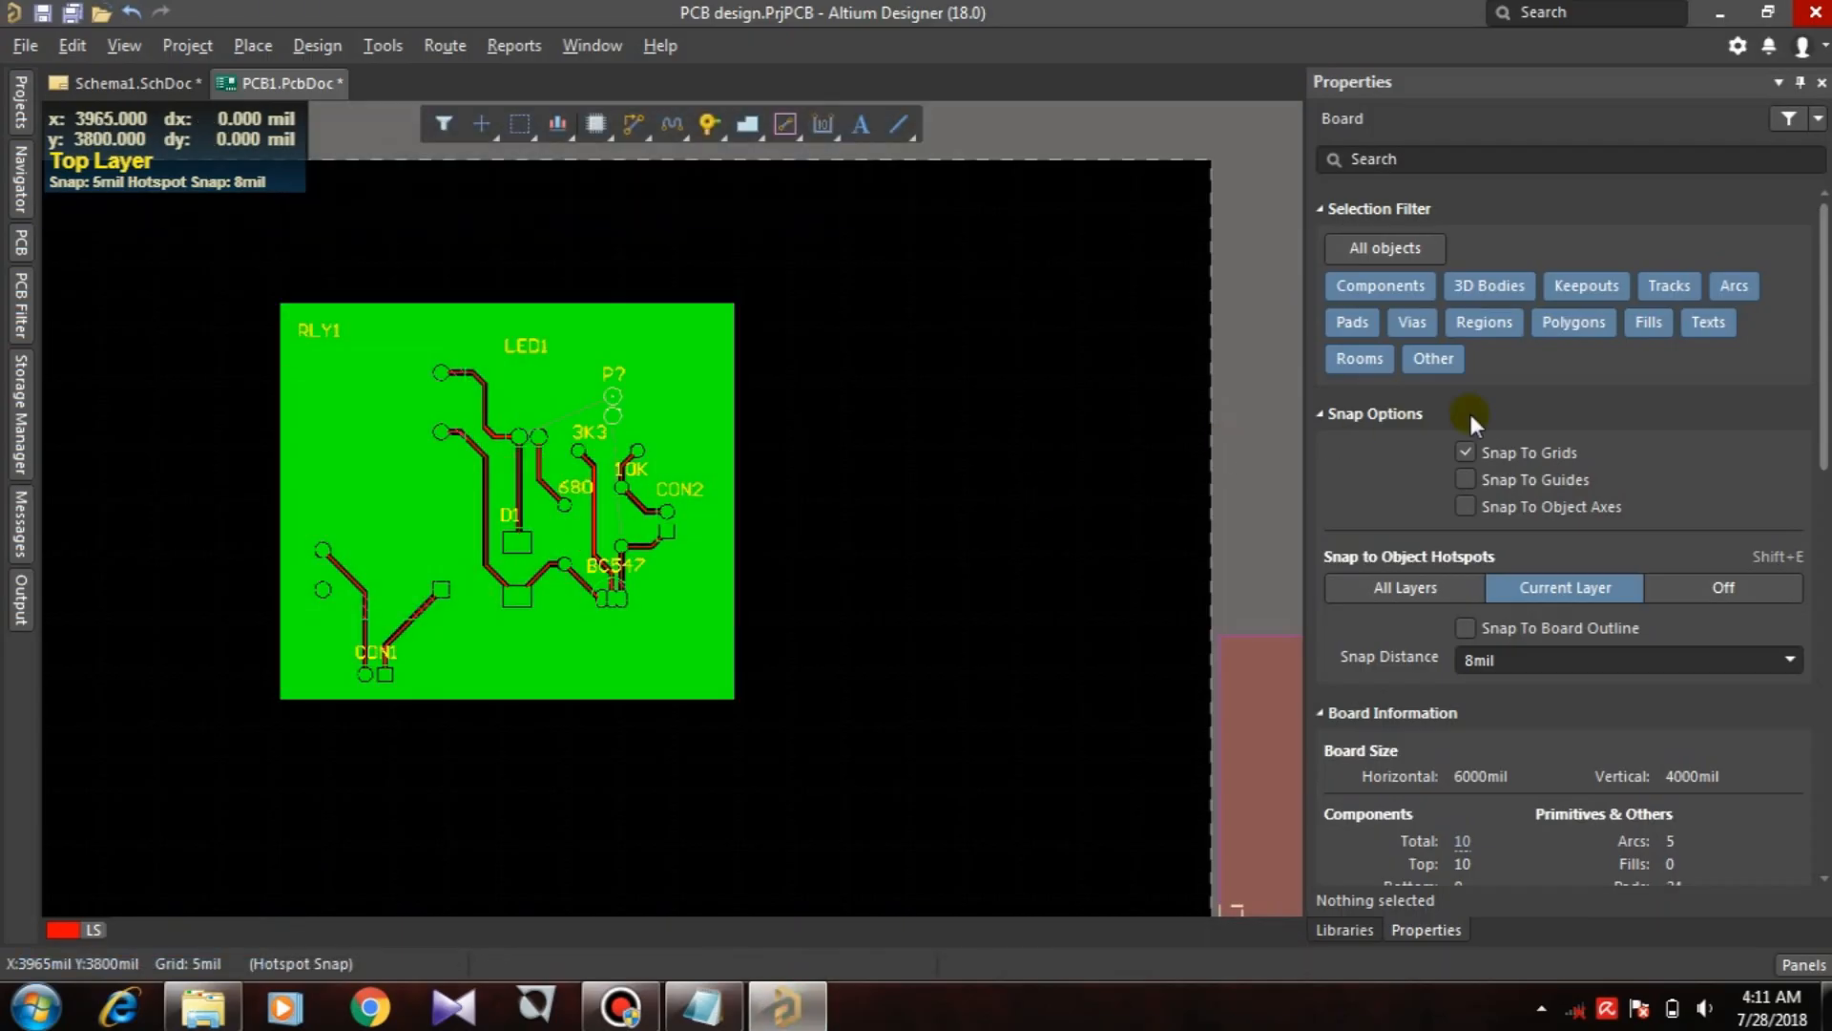
# Step: Set the rotation of header P? to 180 and position it horizontally just above resistor 3K3
pyautogui.click(610, 404)
pyautogui.click(1493, 308)
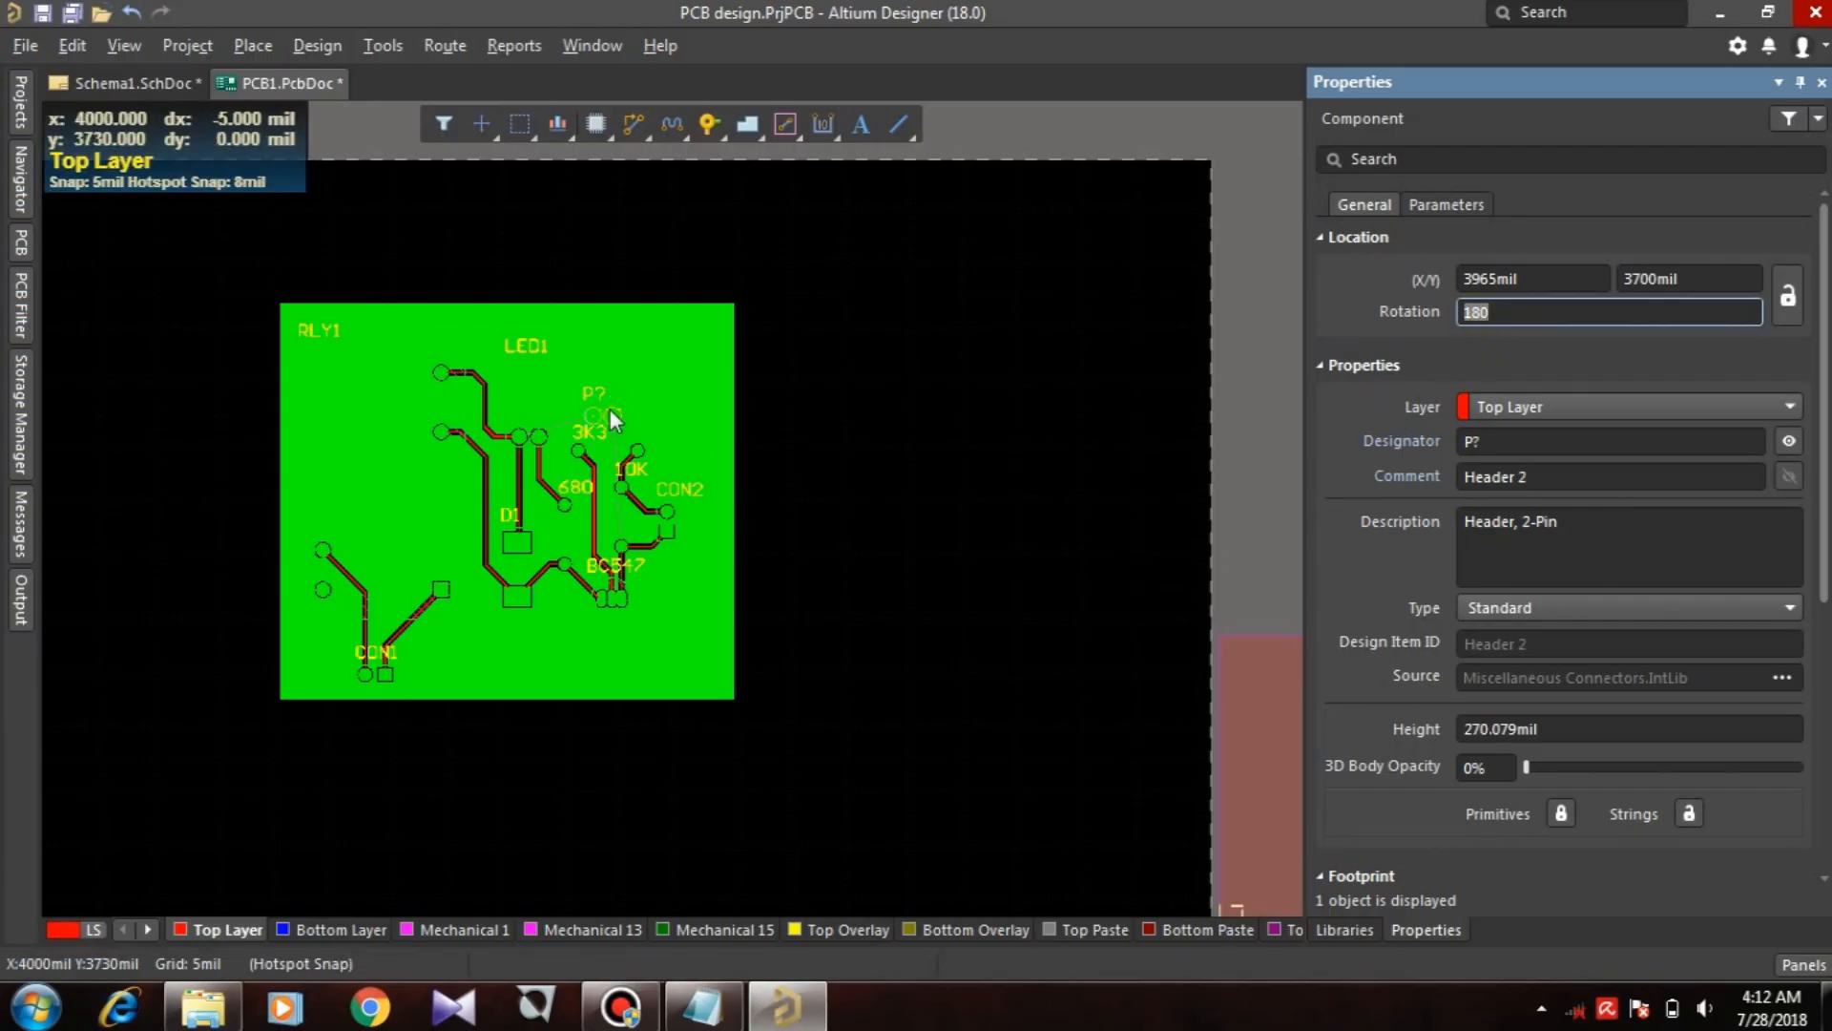
pyautogui.click(749, 428)
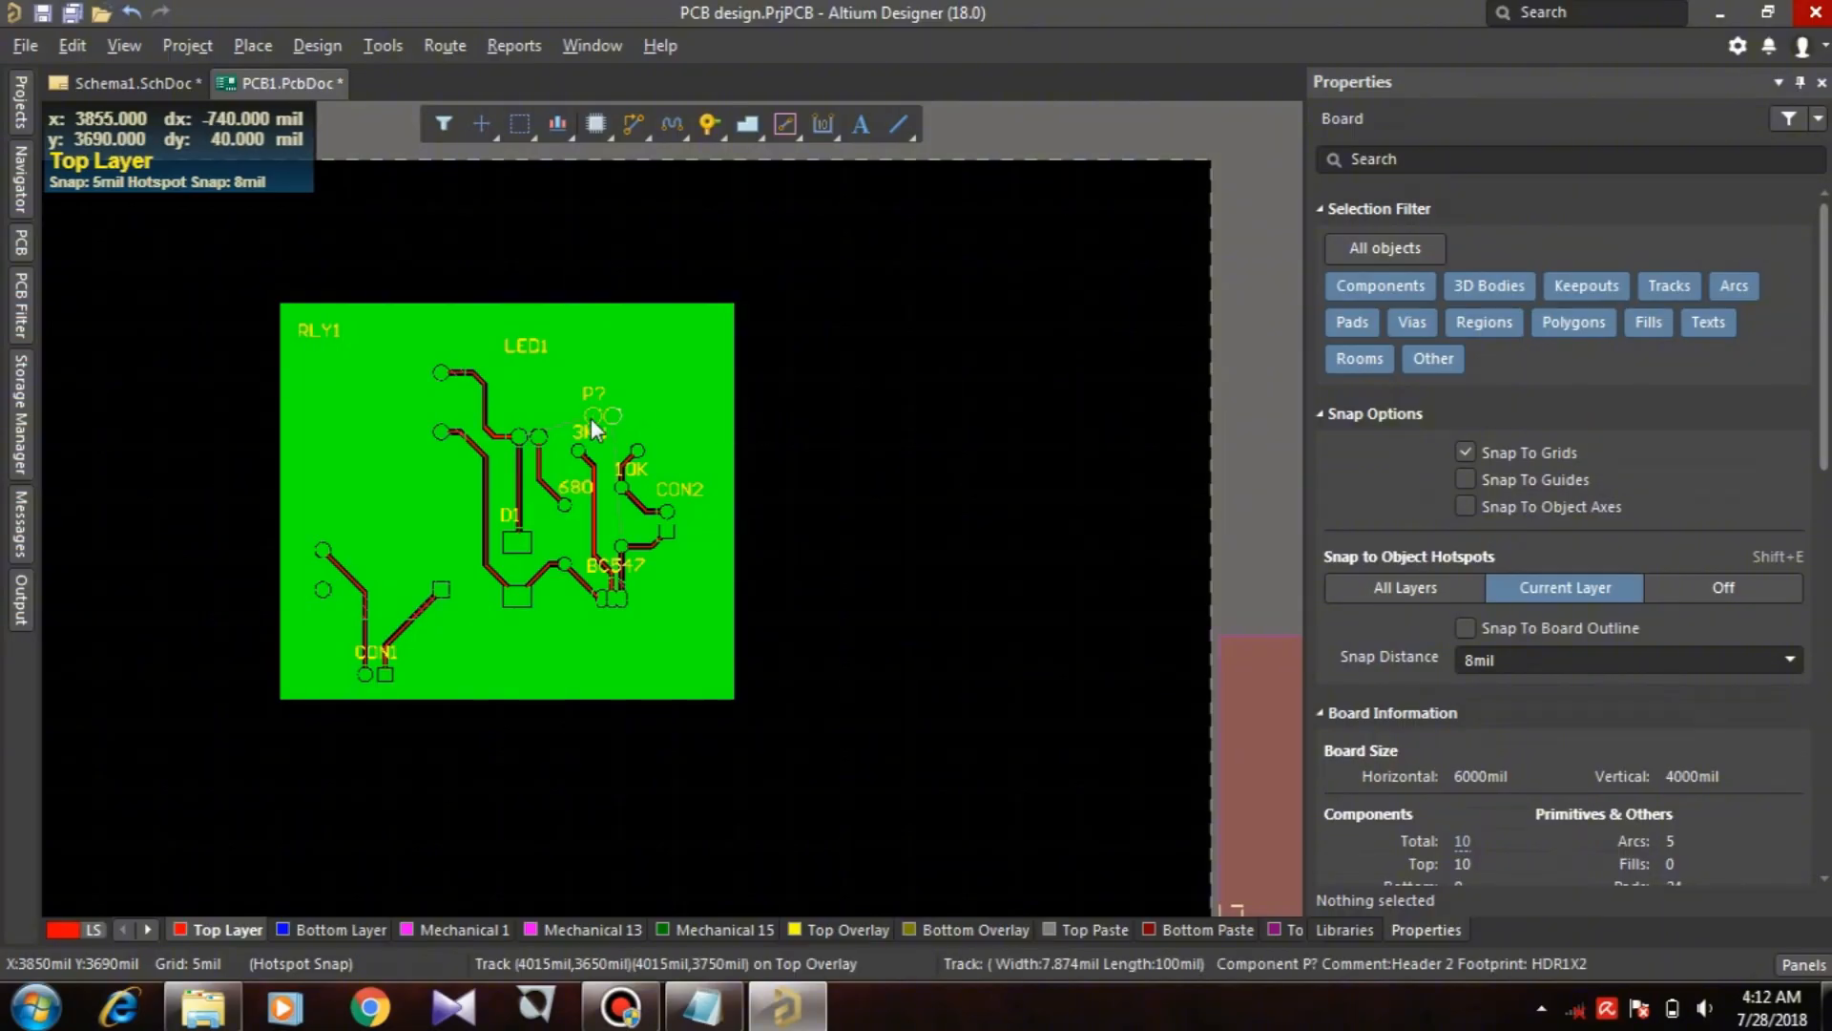
pyautogui.moveTo(592, 418); pyautogui.dragTo(591, 405)
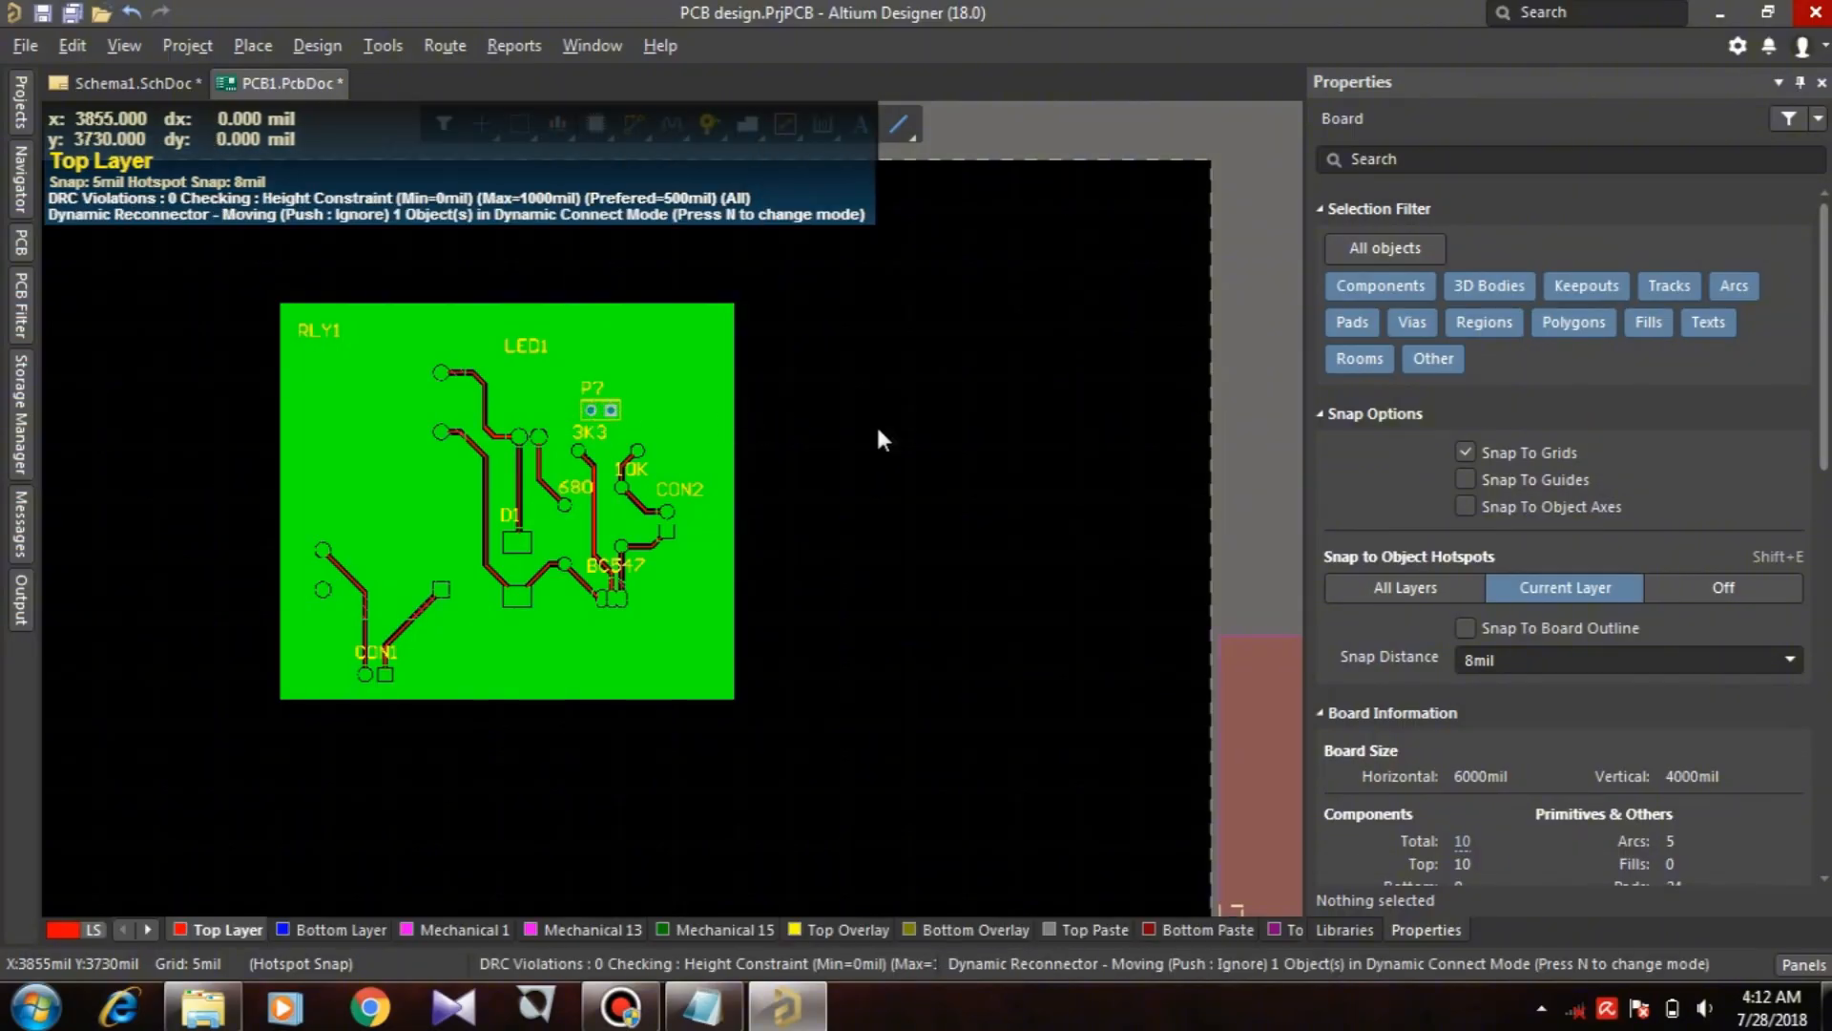
# Step: Delete the solid polygon pour that covers the relay circuit on the Top Layer
pyautogui.click(711, 418)
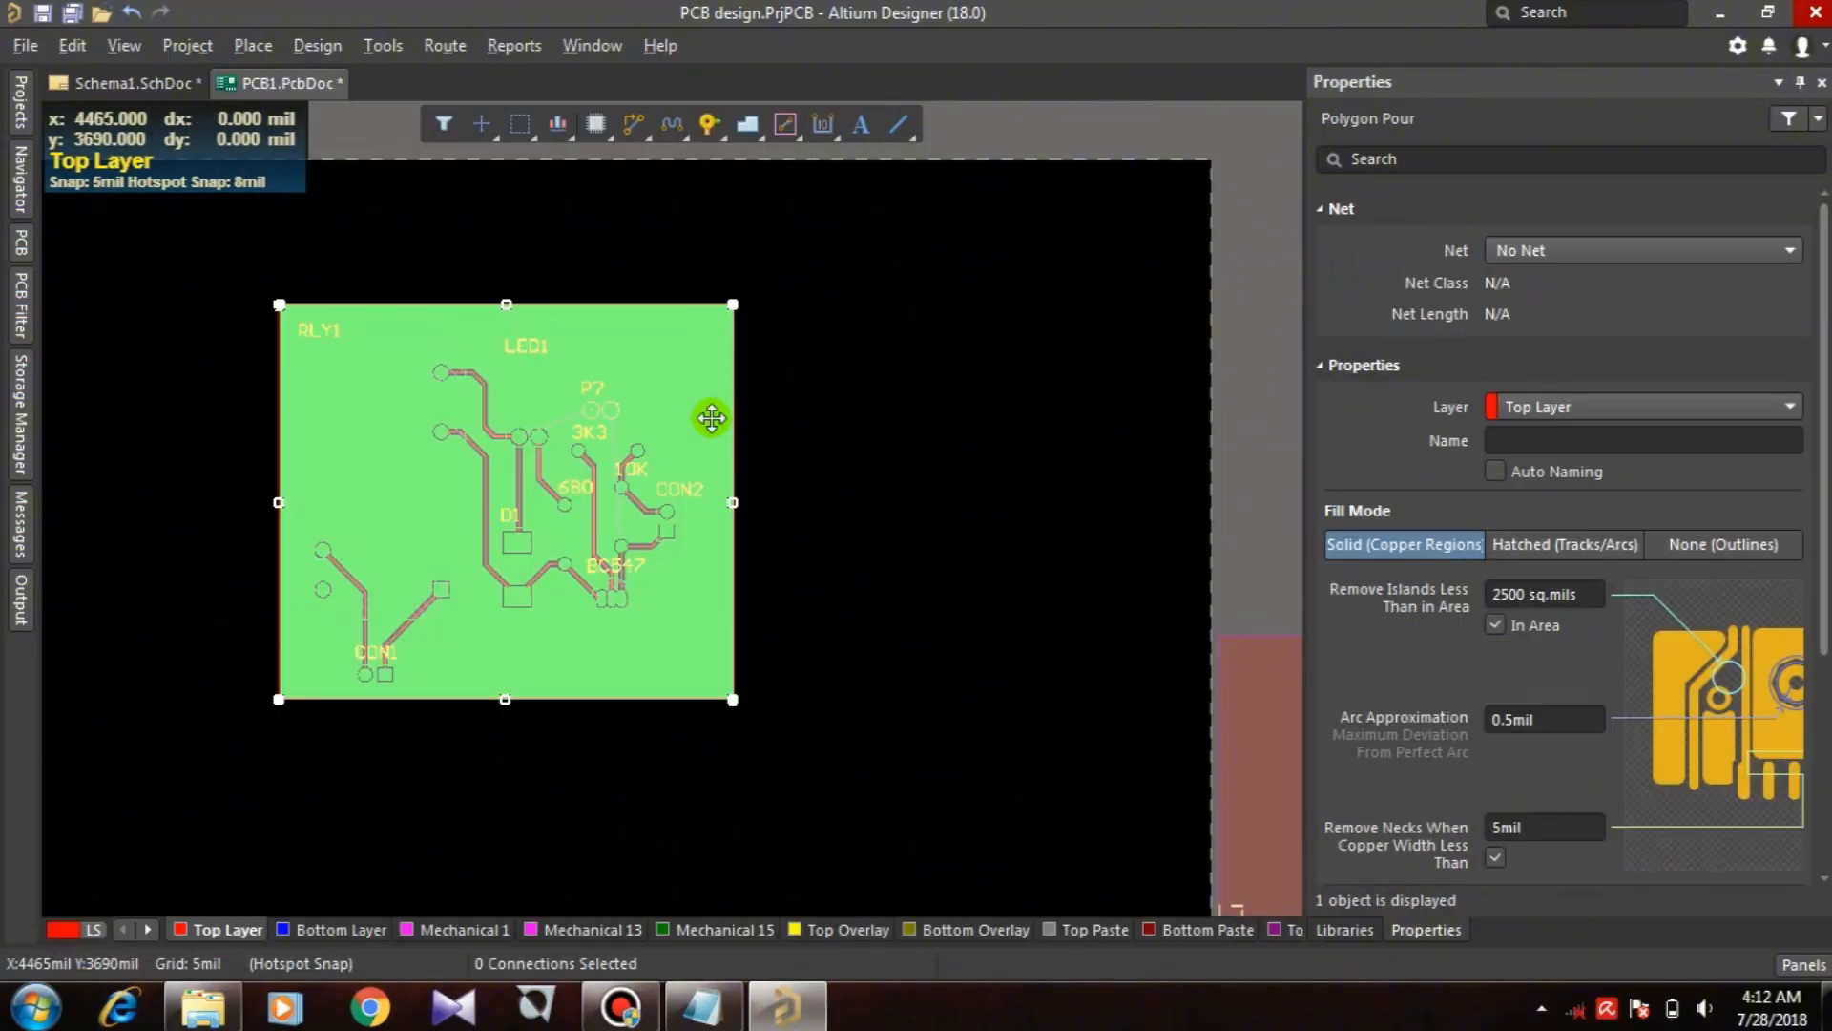
pyautogui.press('Delete')
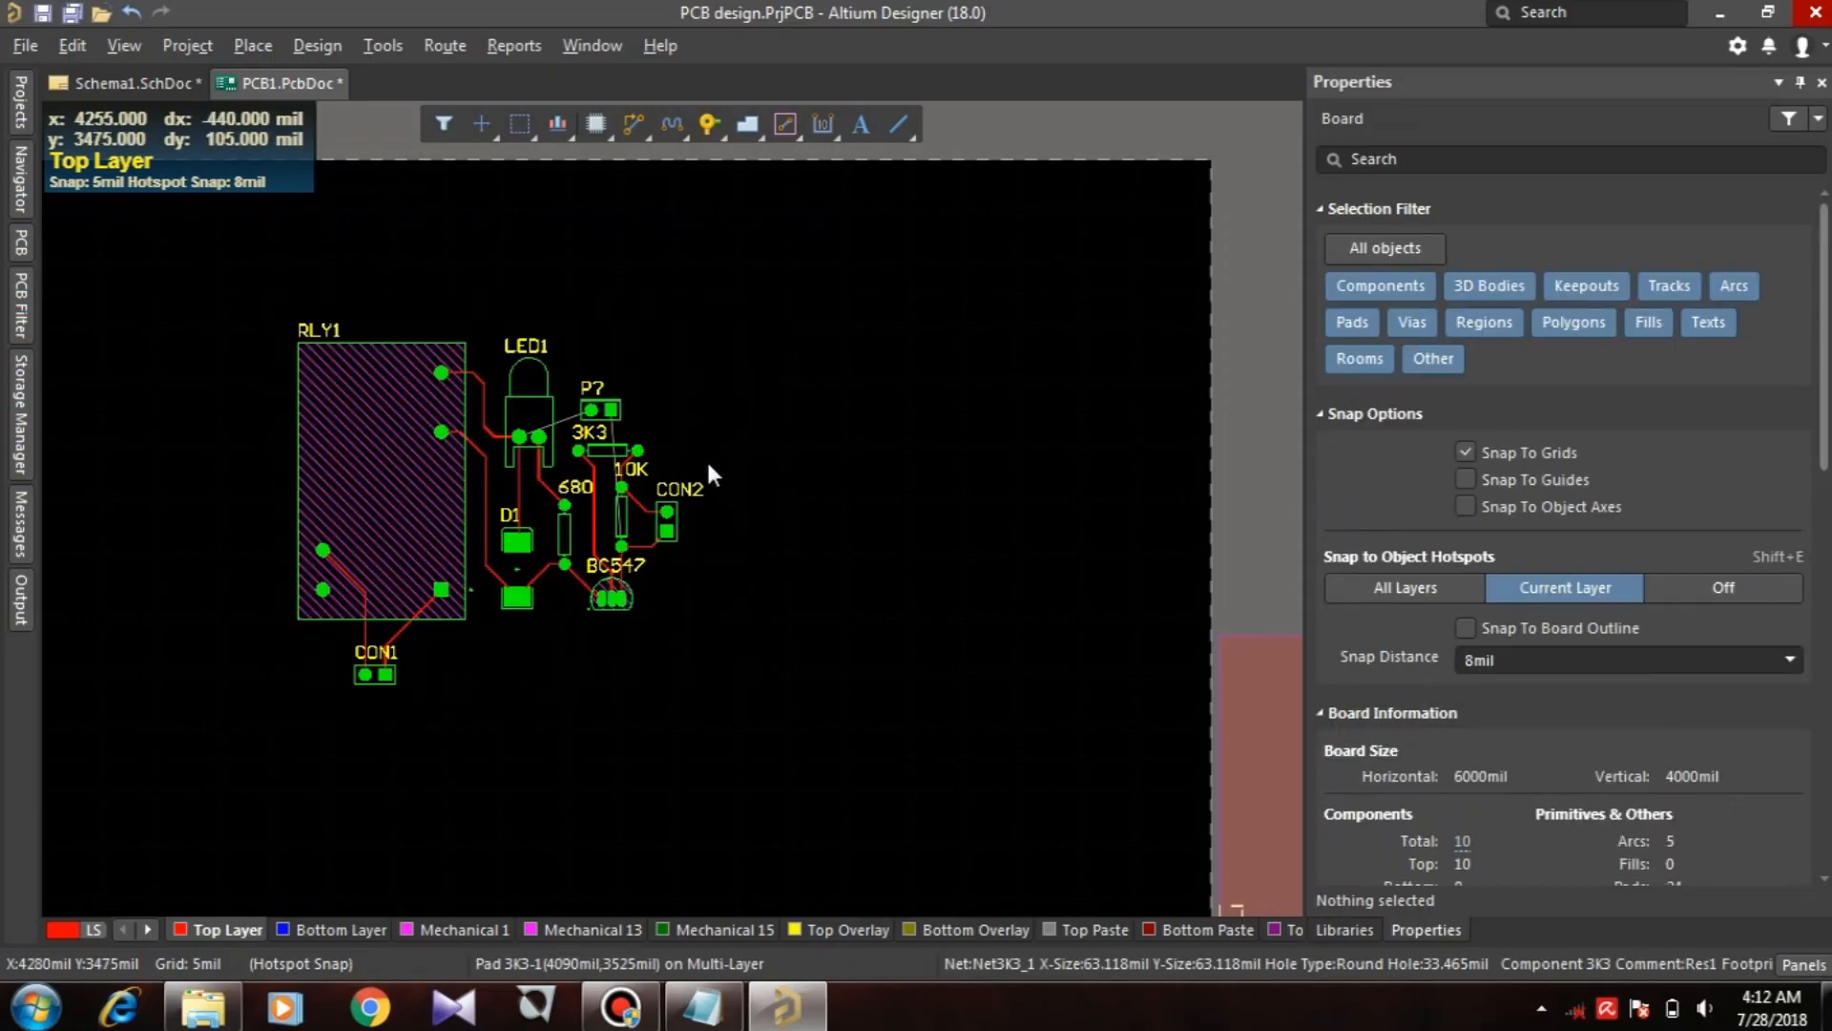
# Step: Route header P?'s +12 pad to LED1's nearer +12 pad and its GND pad around resistor 3K3 to CON2's square pad on the Top Layer
pyautogui.keyDown('ctrl'); pyautogui.scroll(2, 713, 458); pyautogui.keyUp('ctrl')
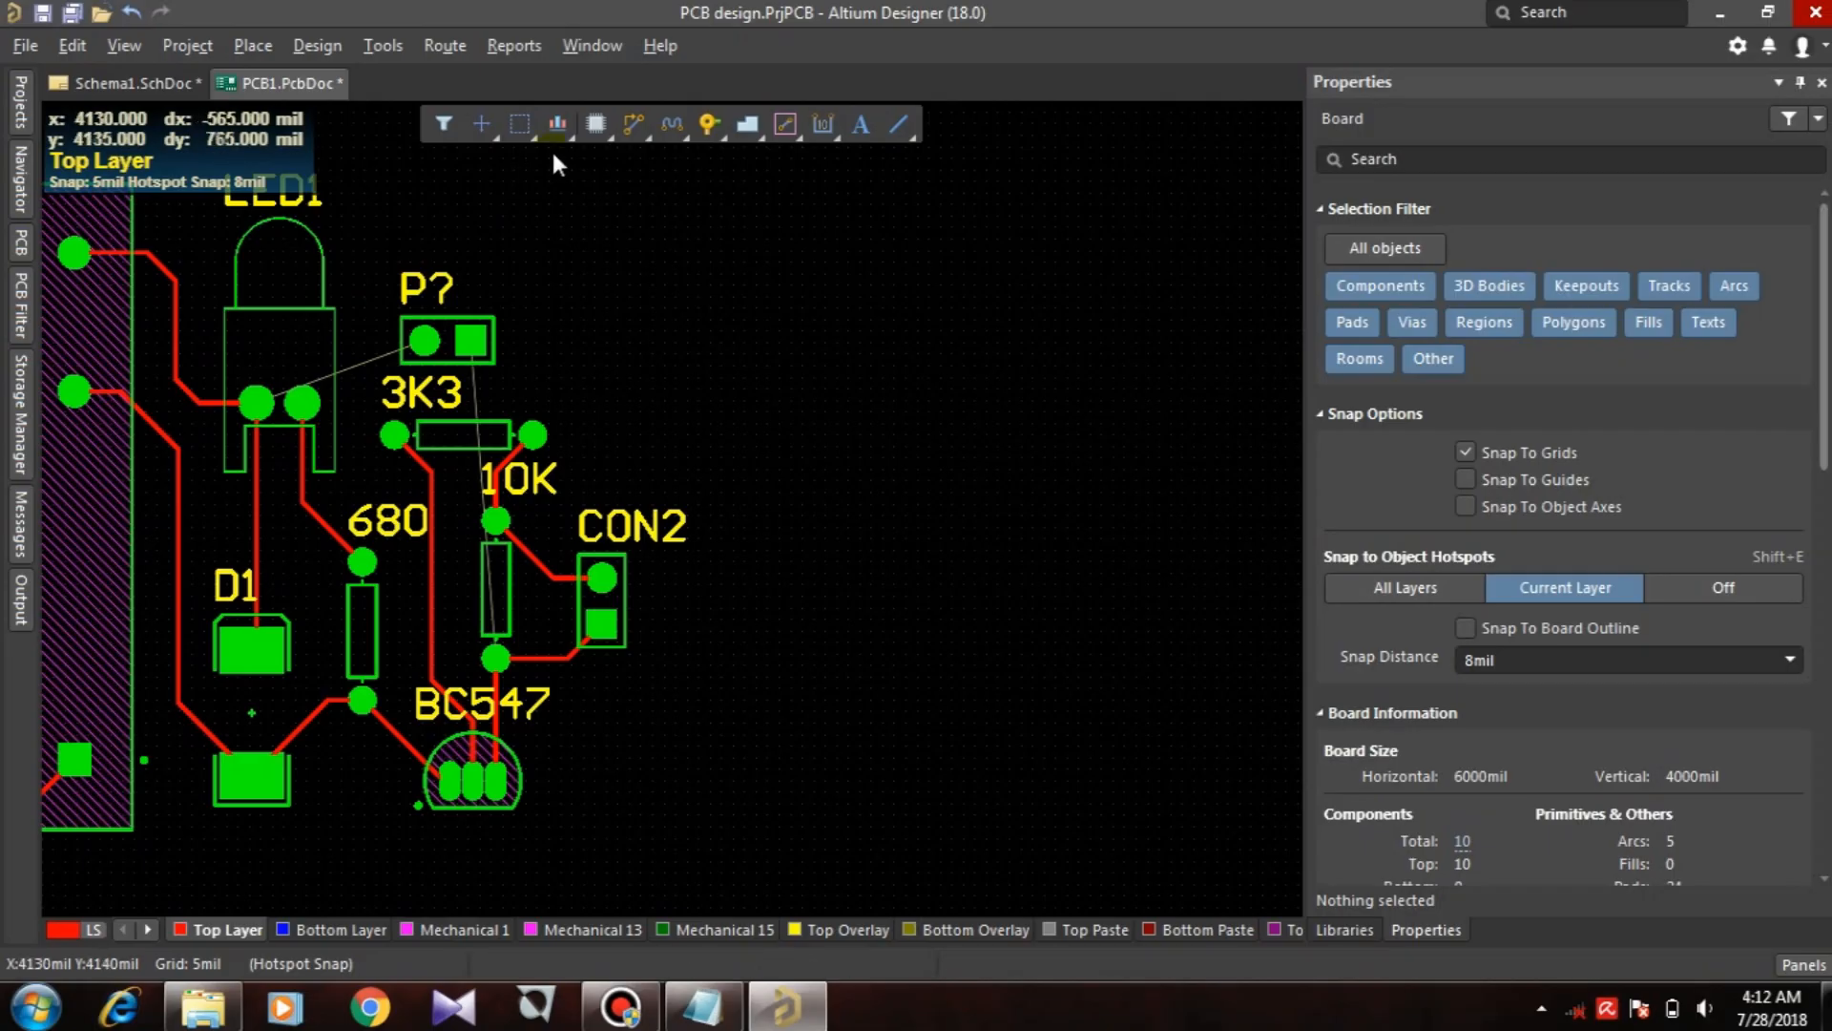
pyautogui.click(630, 124)
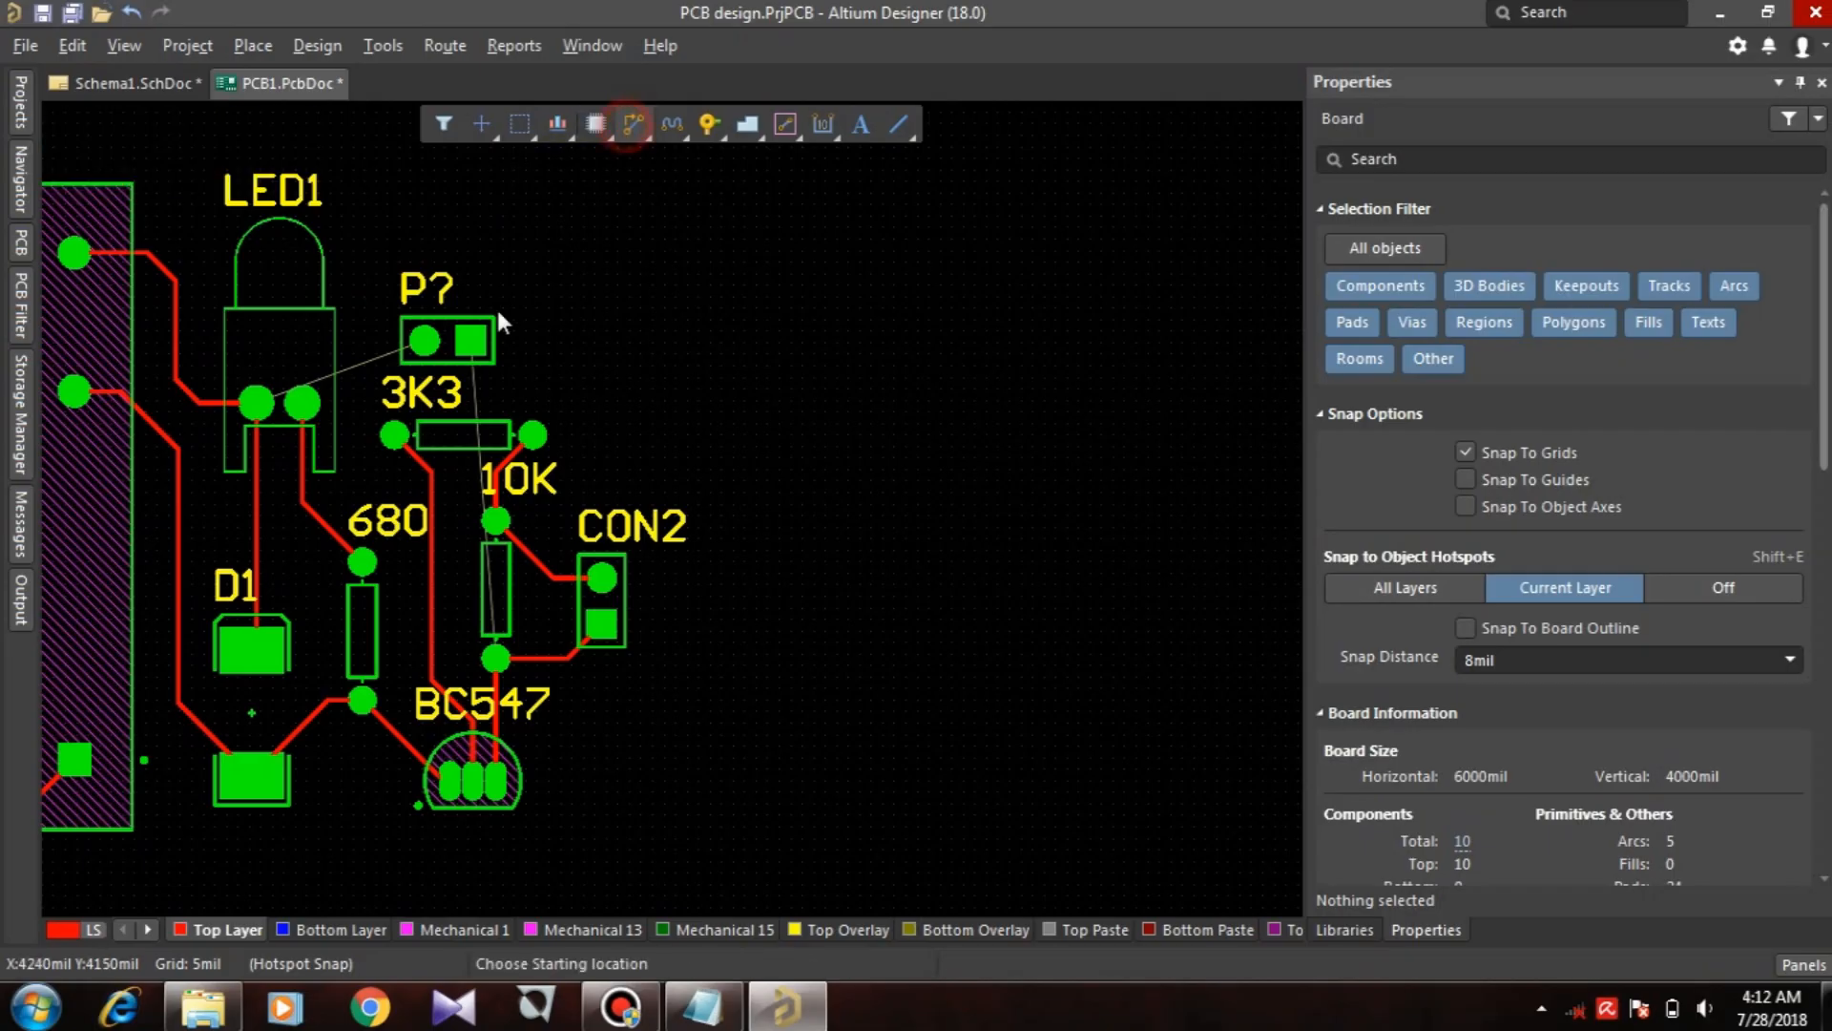
pyautogui.click(426, 341)
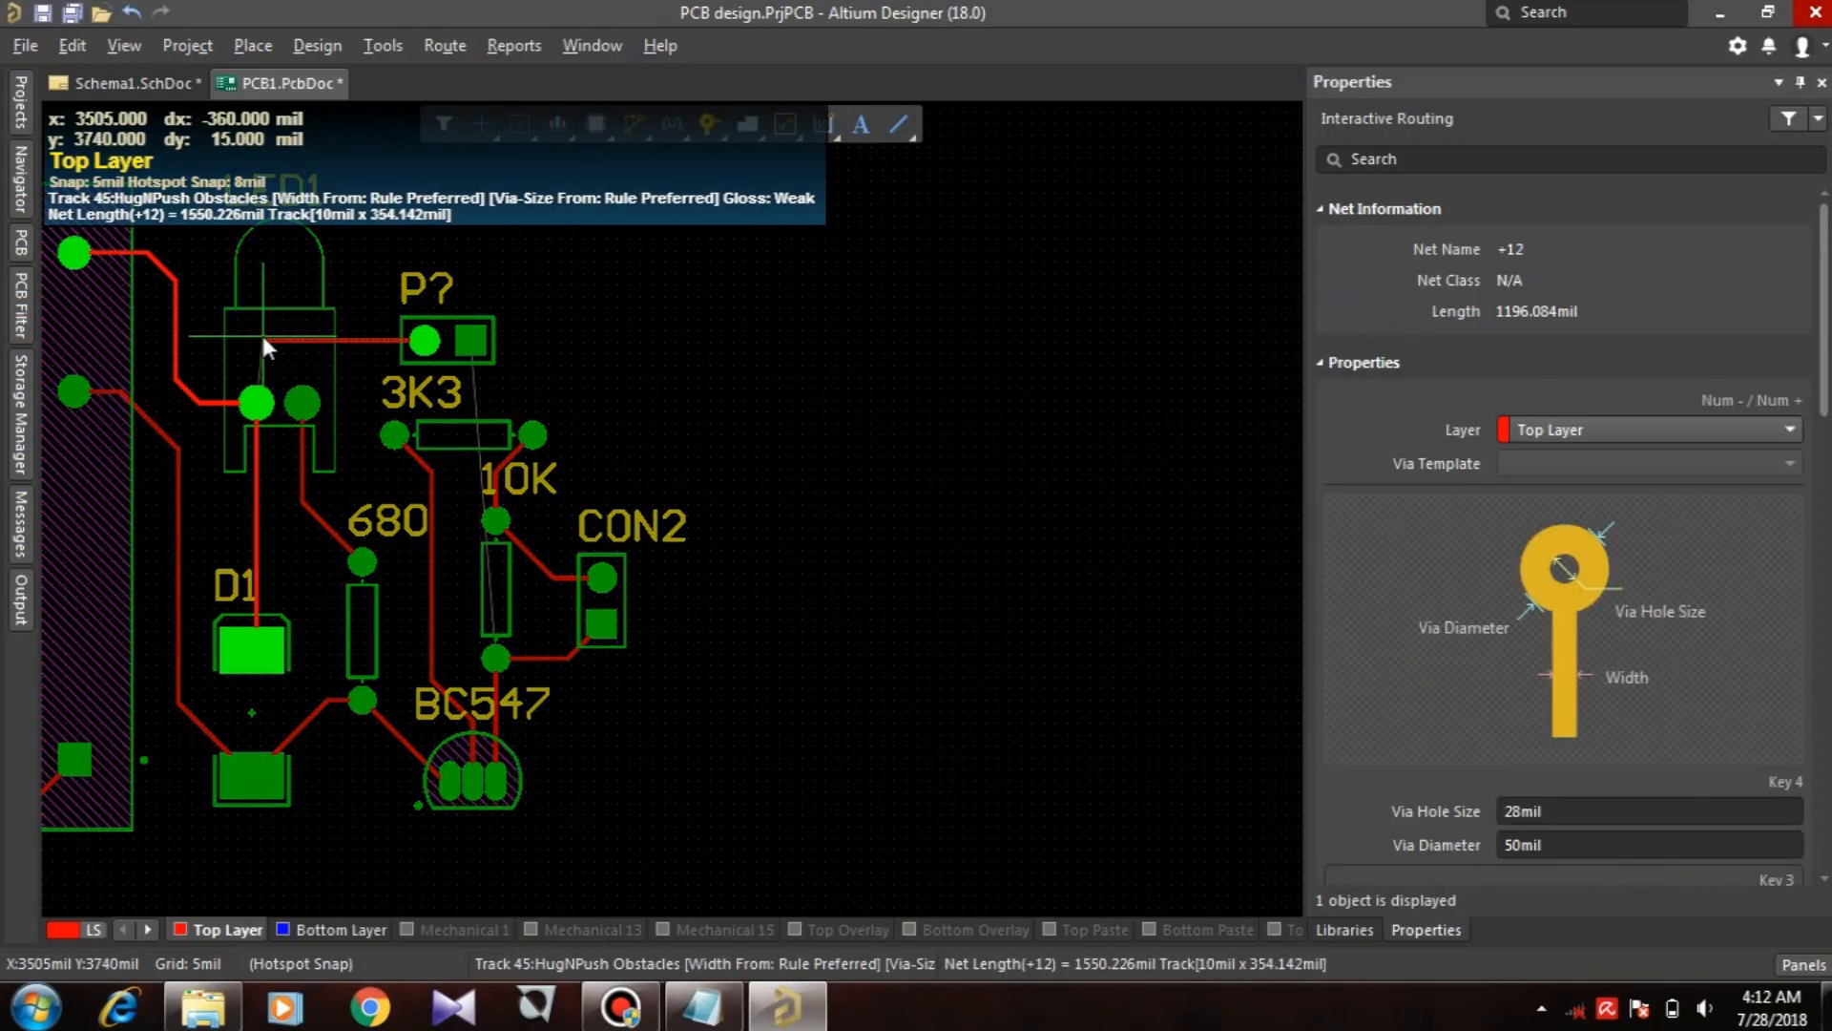
pyautogui.click(255, 402)
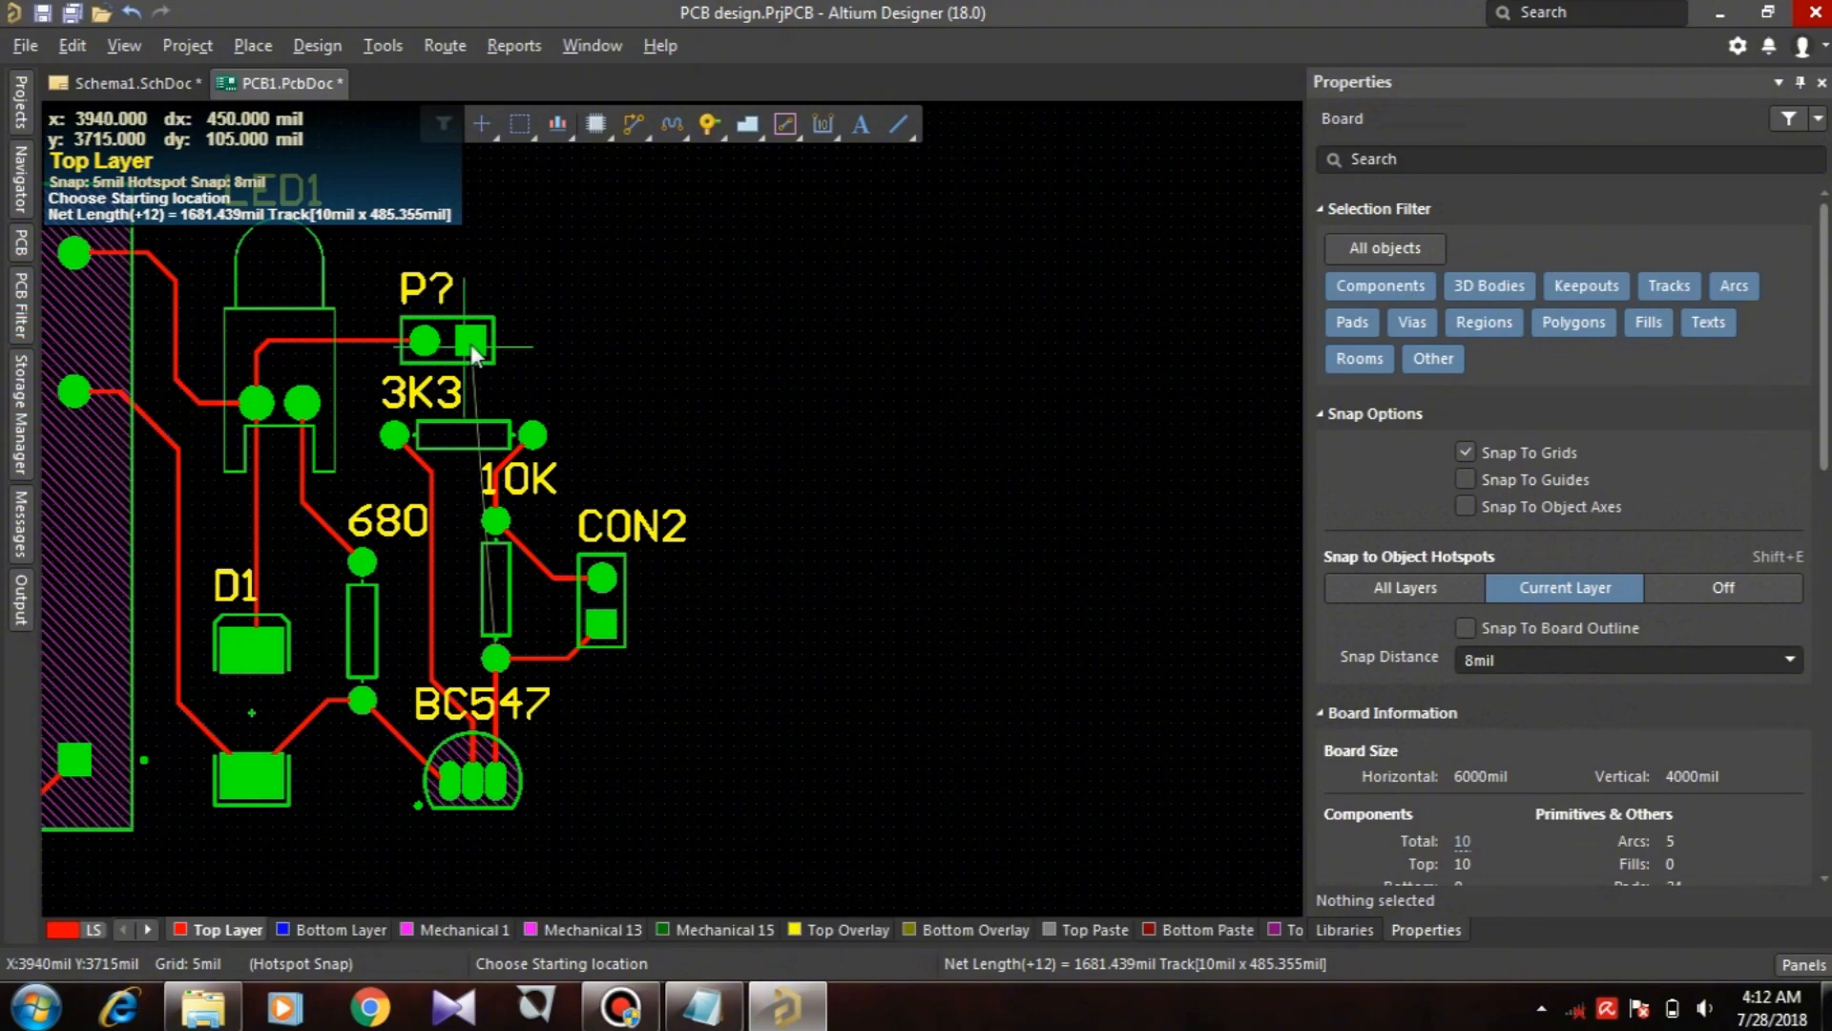
pyautogui.click(471, 341)
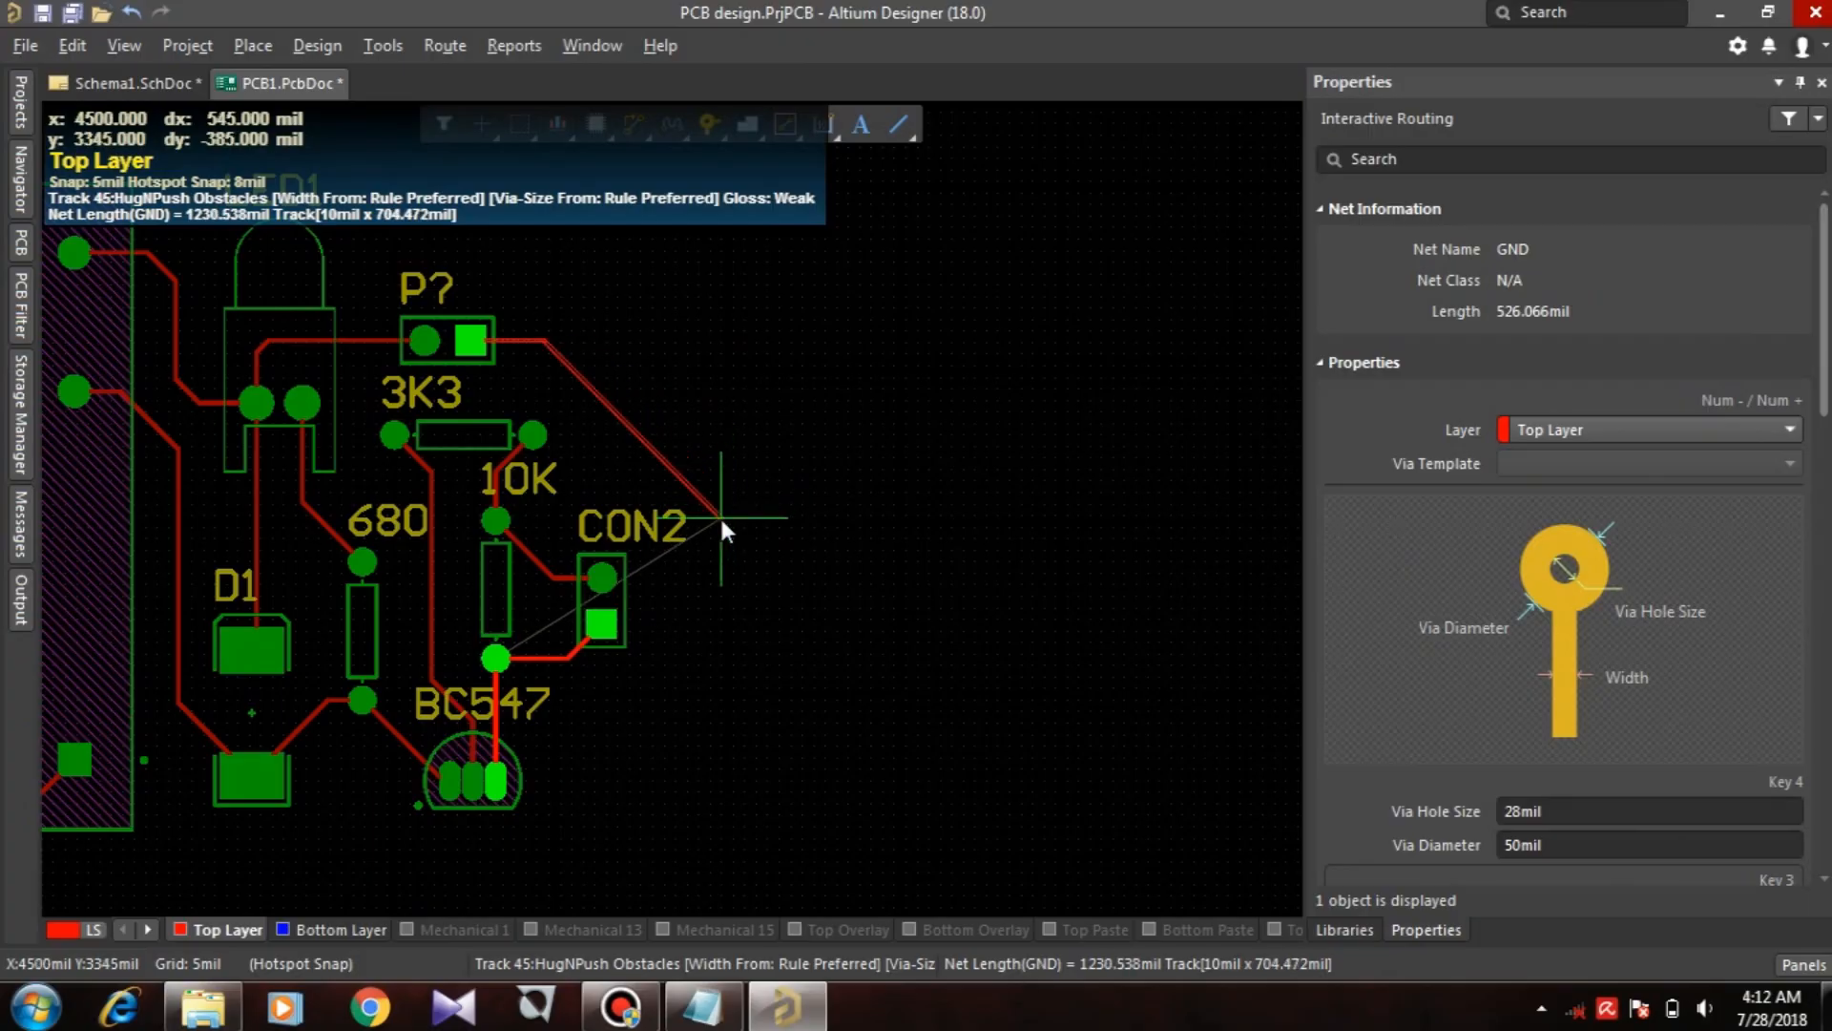
pyautogui.click(650, 625)
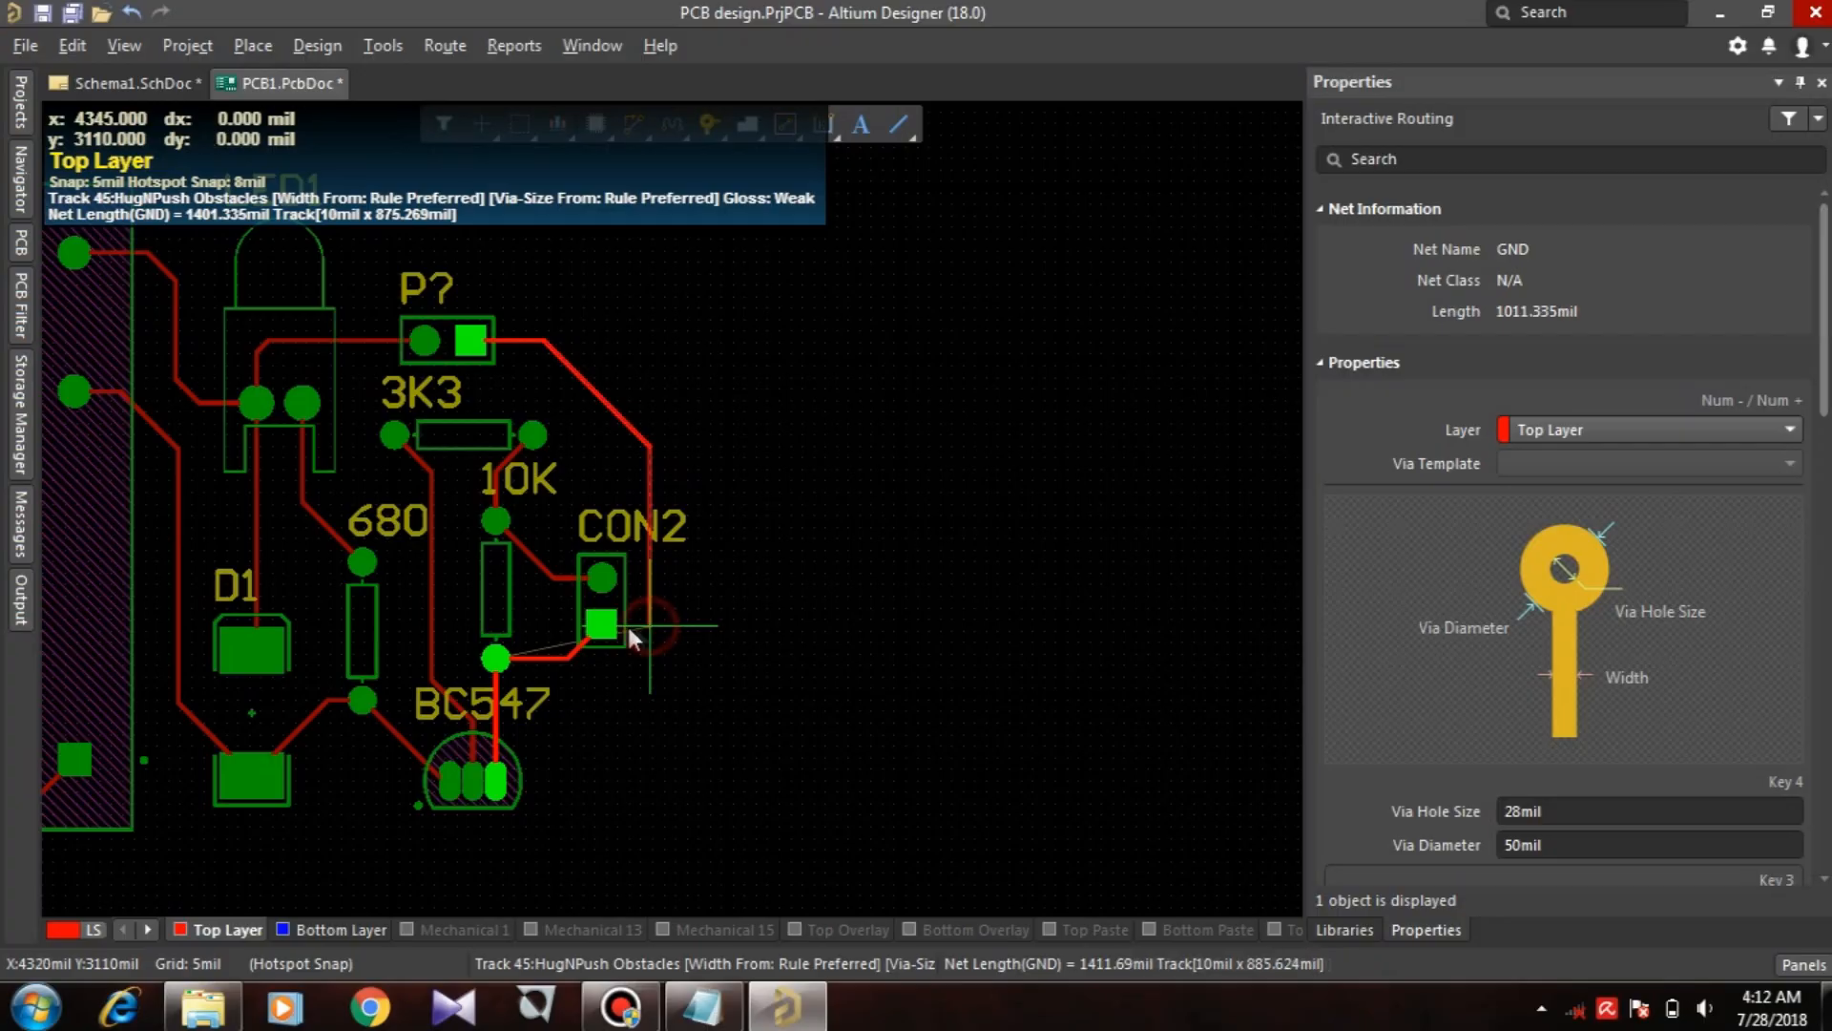
pyautogui.click(609, 624)
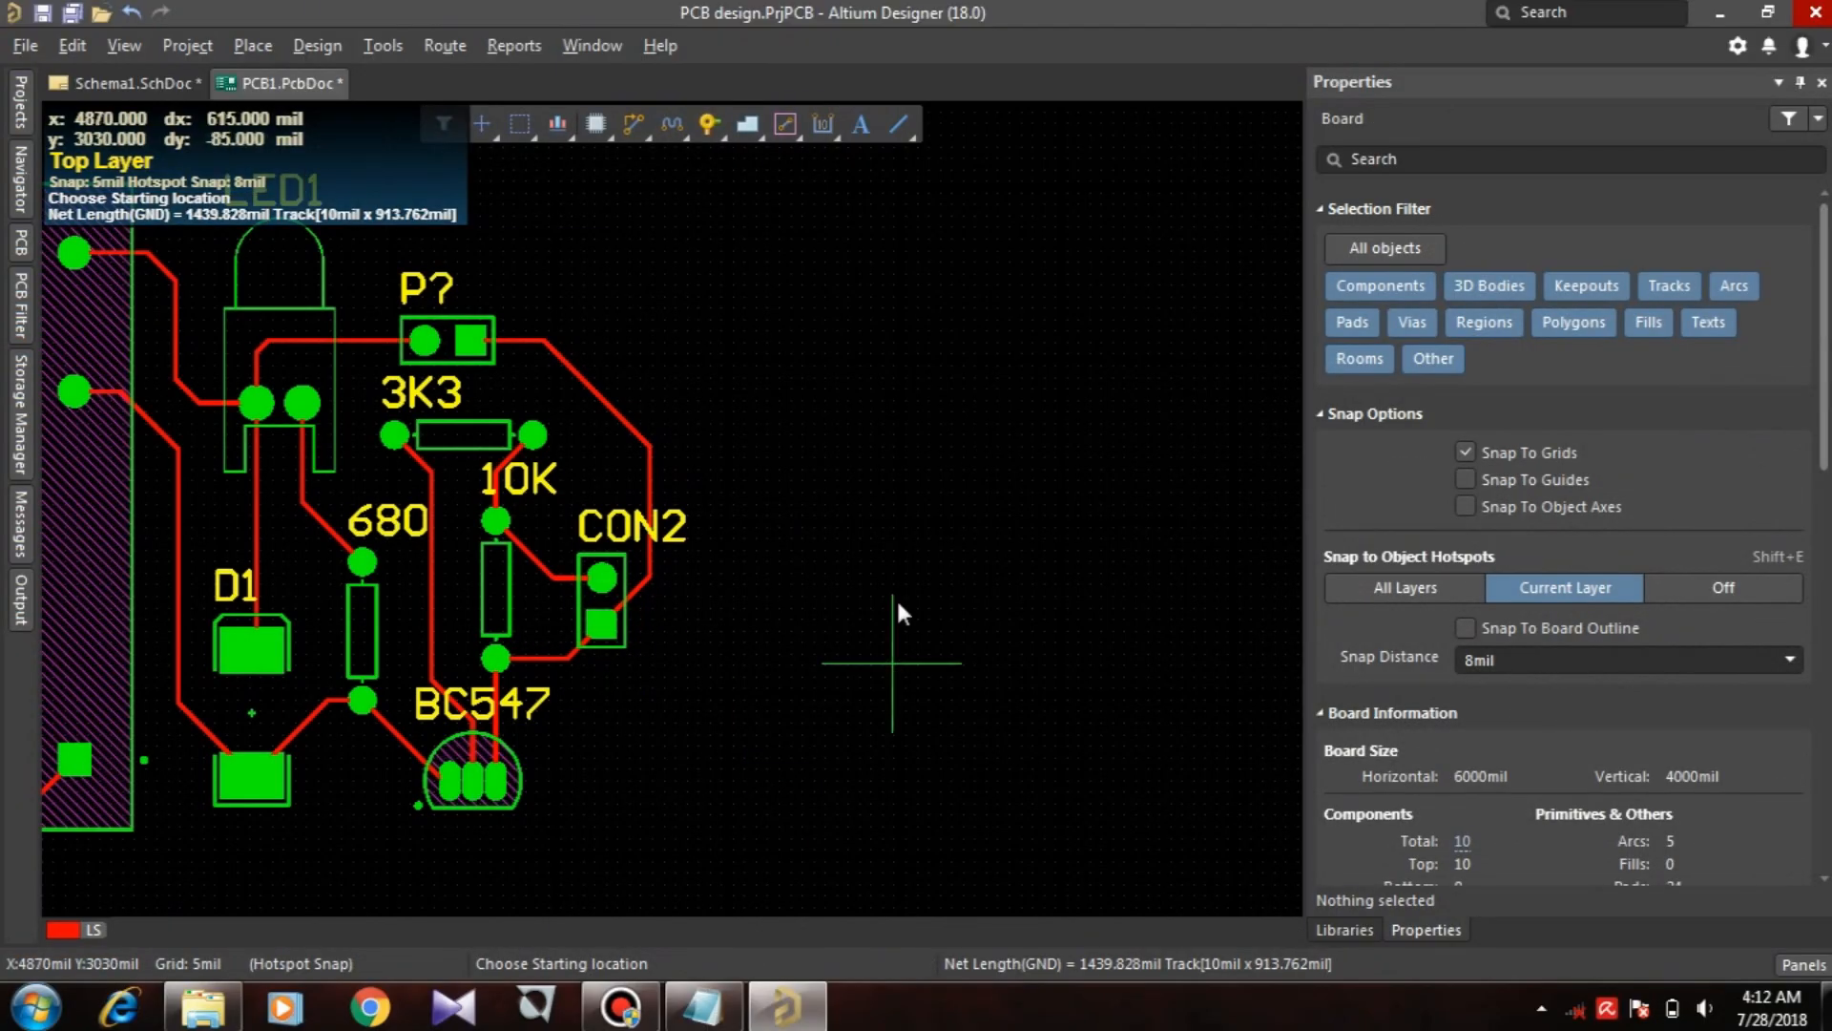
pyautogui.rightClick(753, 312)
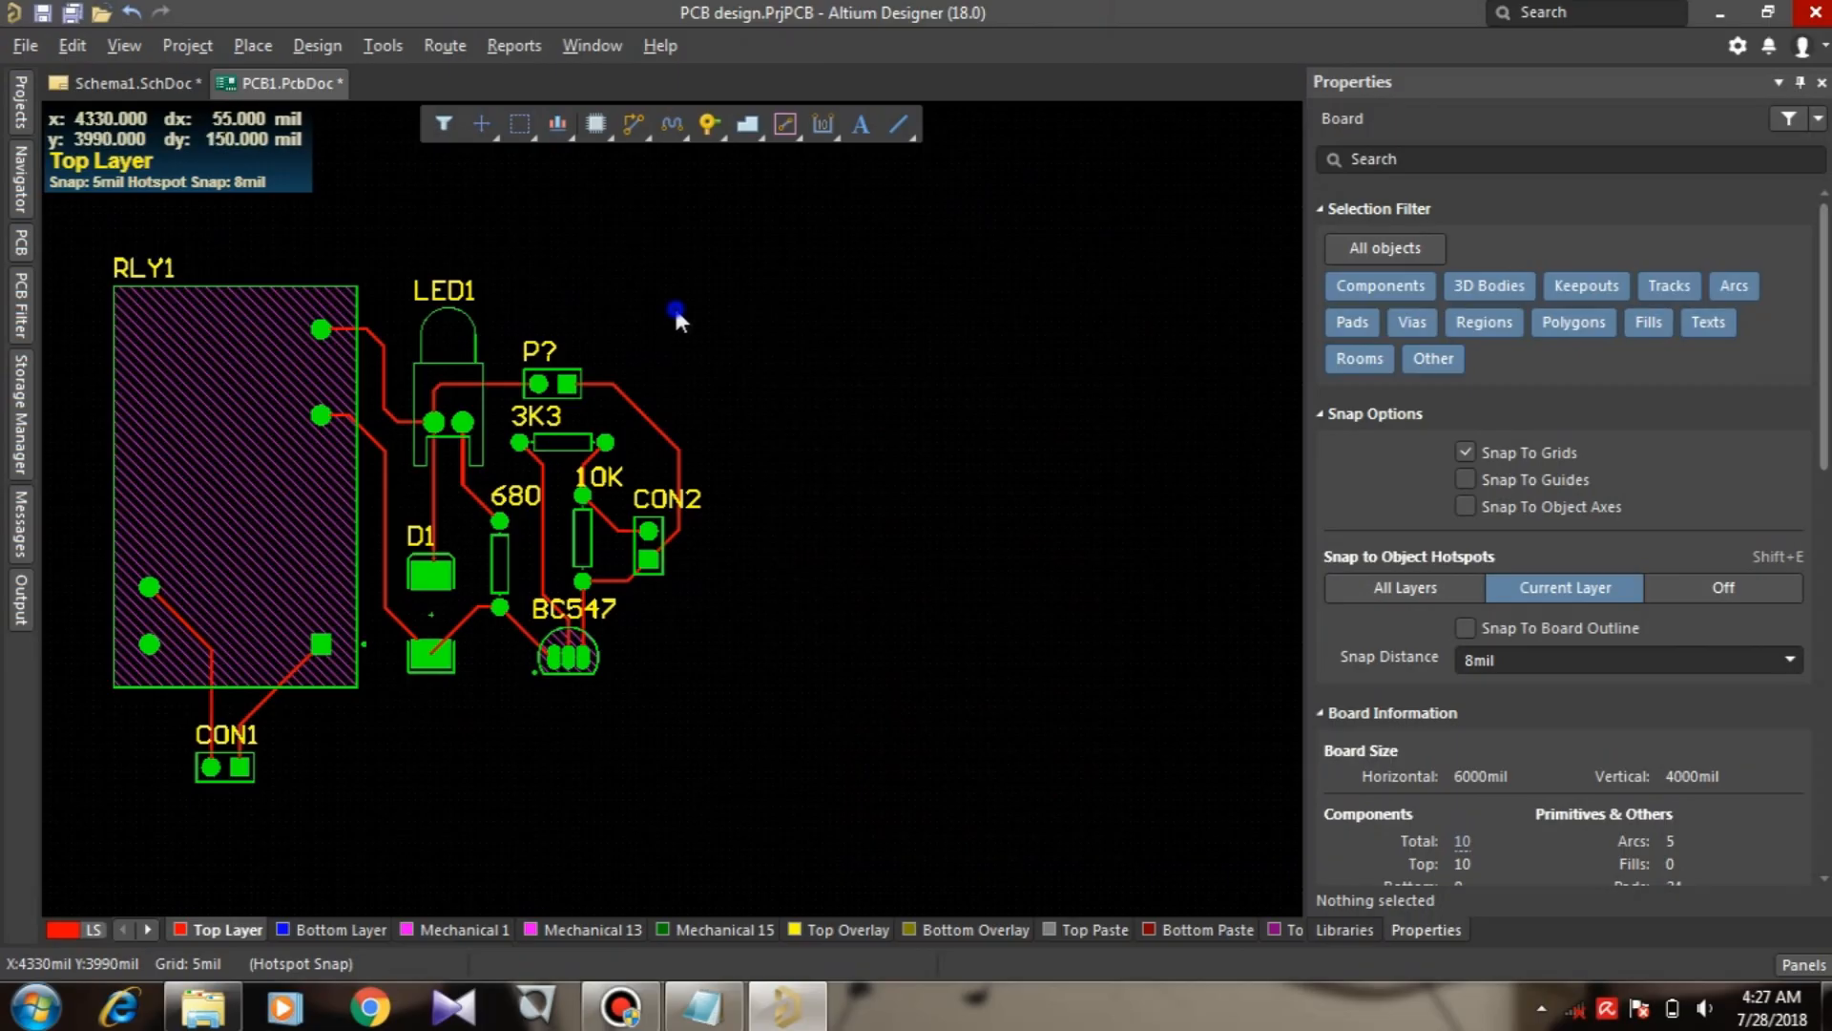
# Step: Start a Top Layer polygon pour outline above RLY1, running past P? and CON2 with an angled corner, and back below BC547 to CON1
pyautogui.moveTo(674, 305); pyautogui.dragTo(934, 343, button='right')
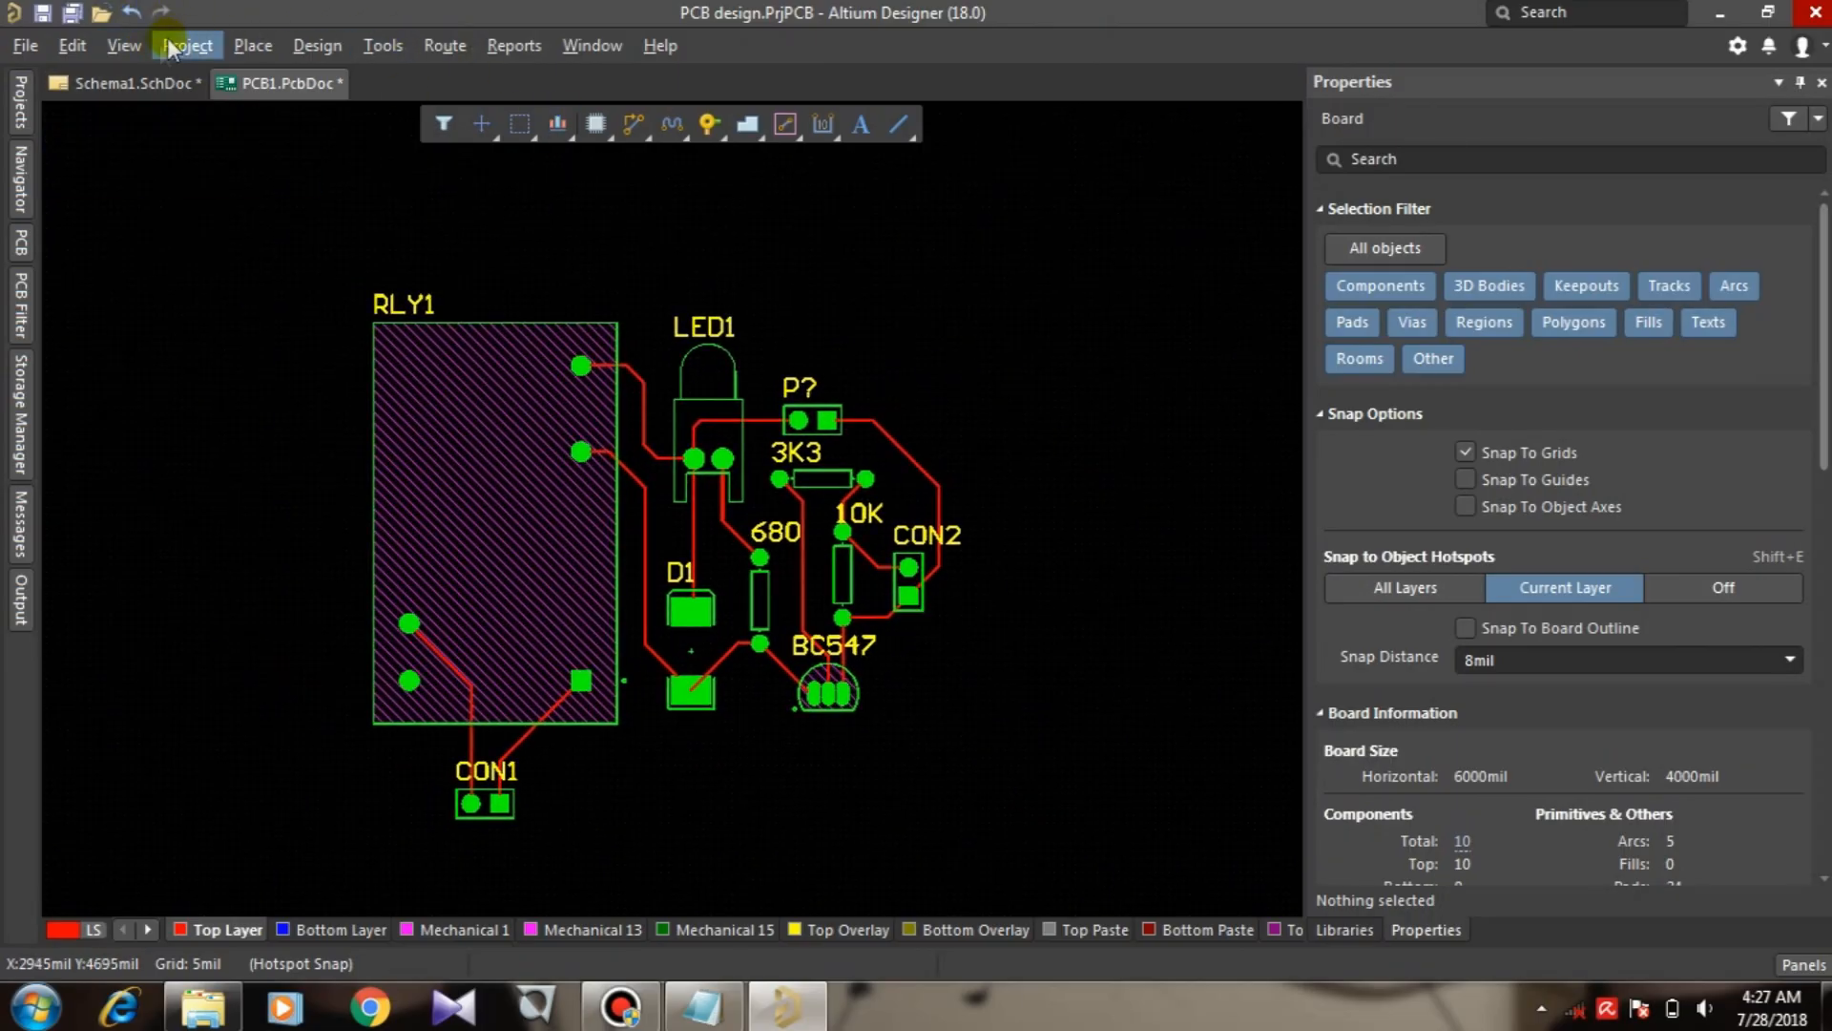
pyautogui.click(235, 47)
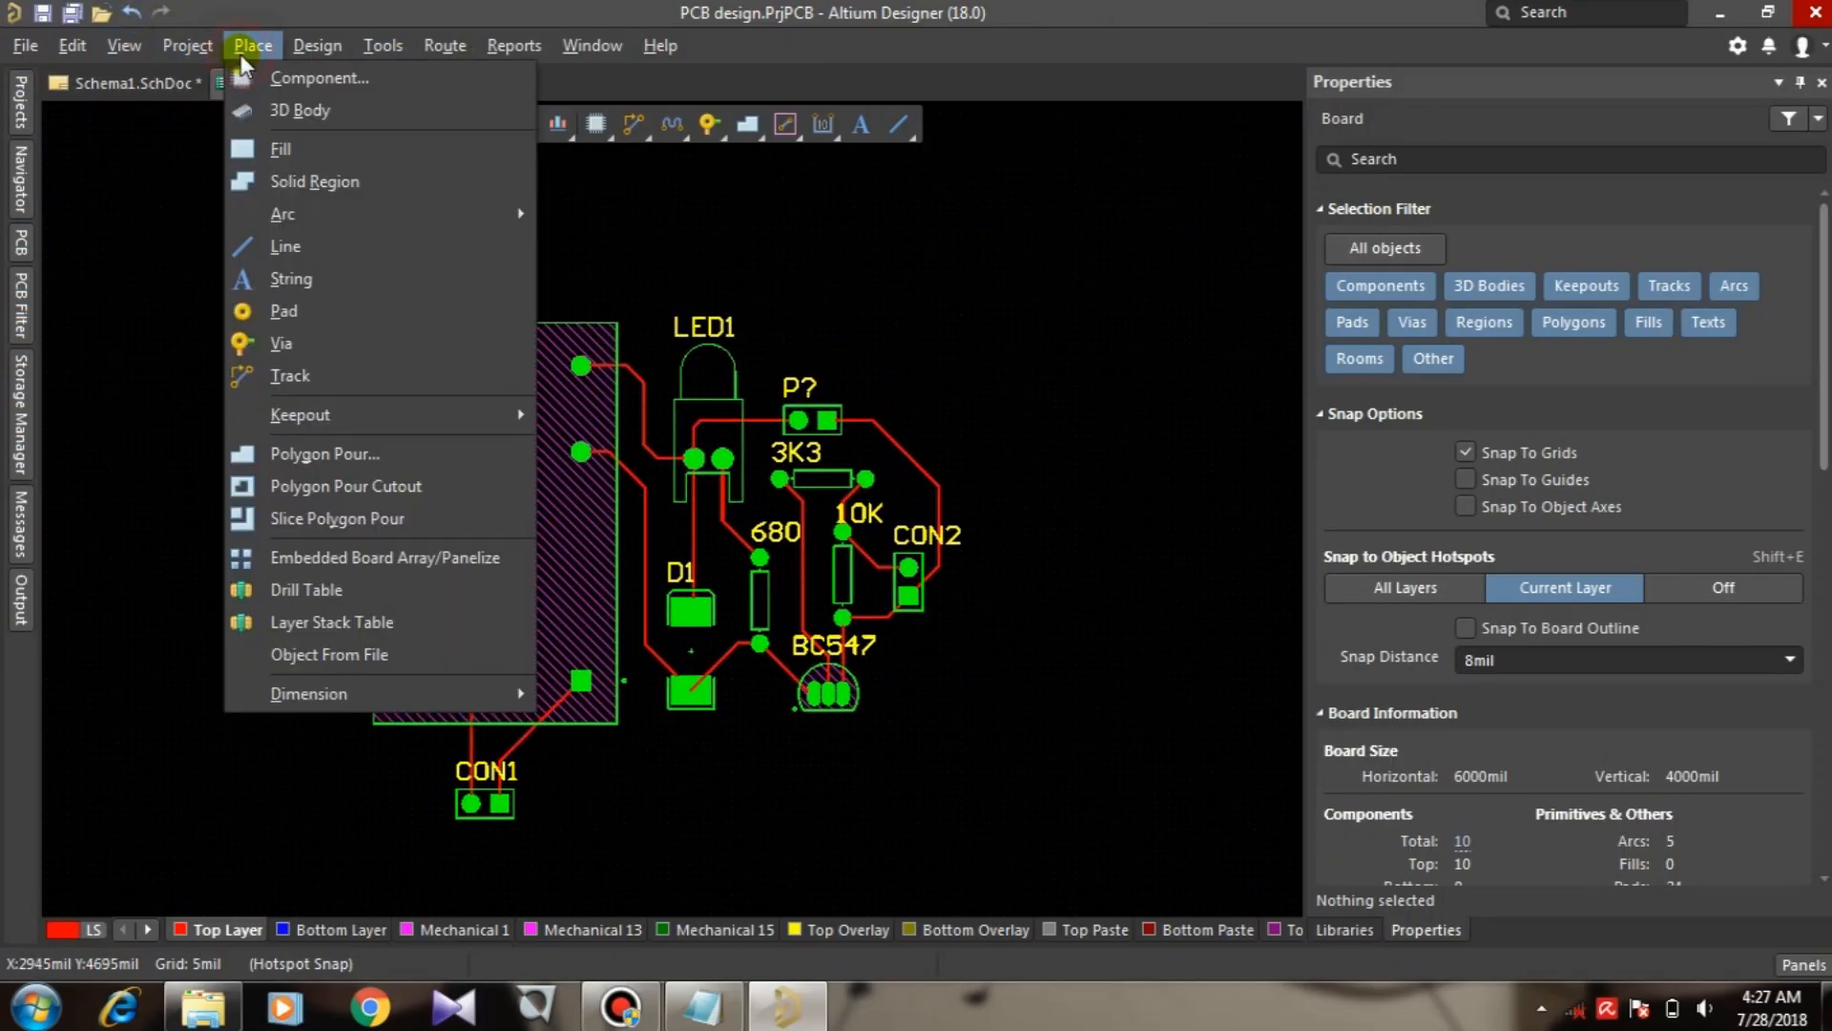
pyautogui.click(312, 452)
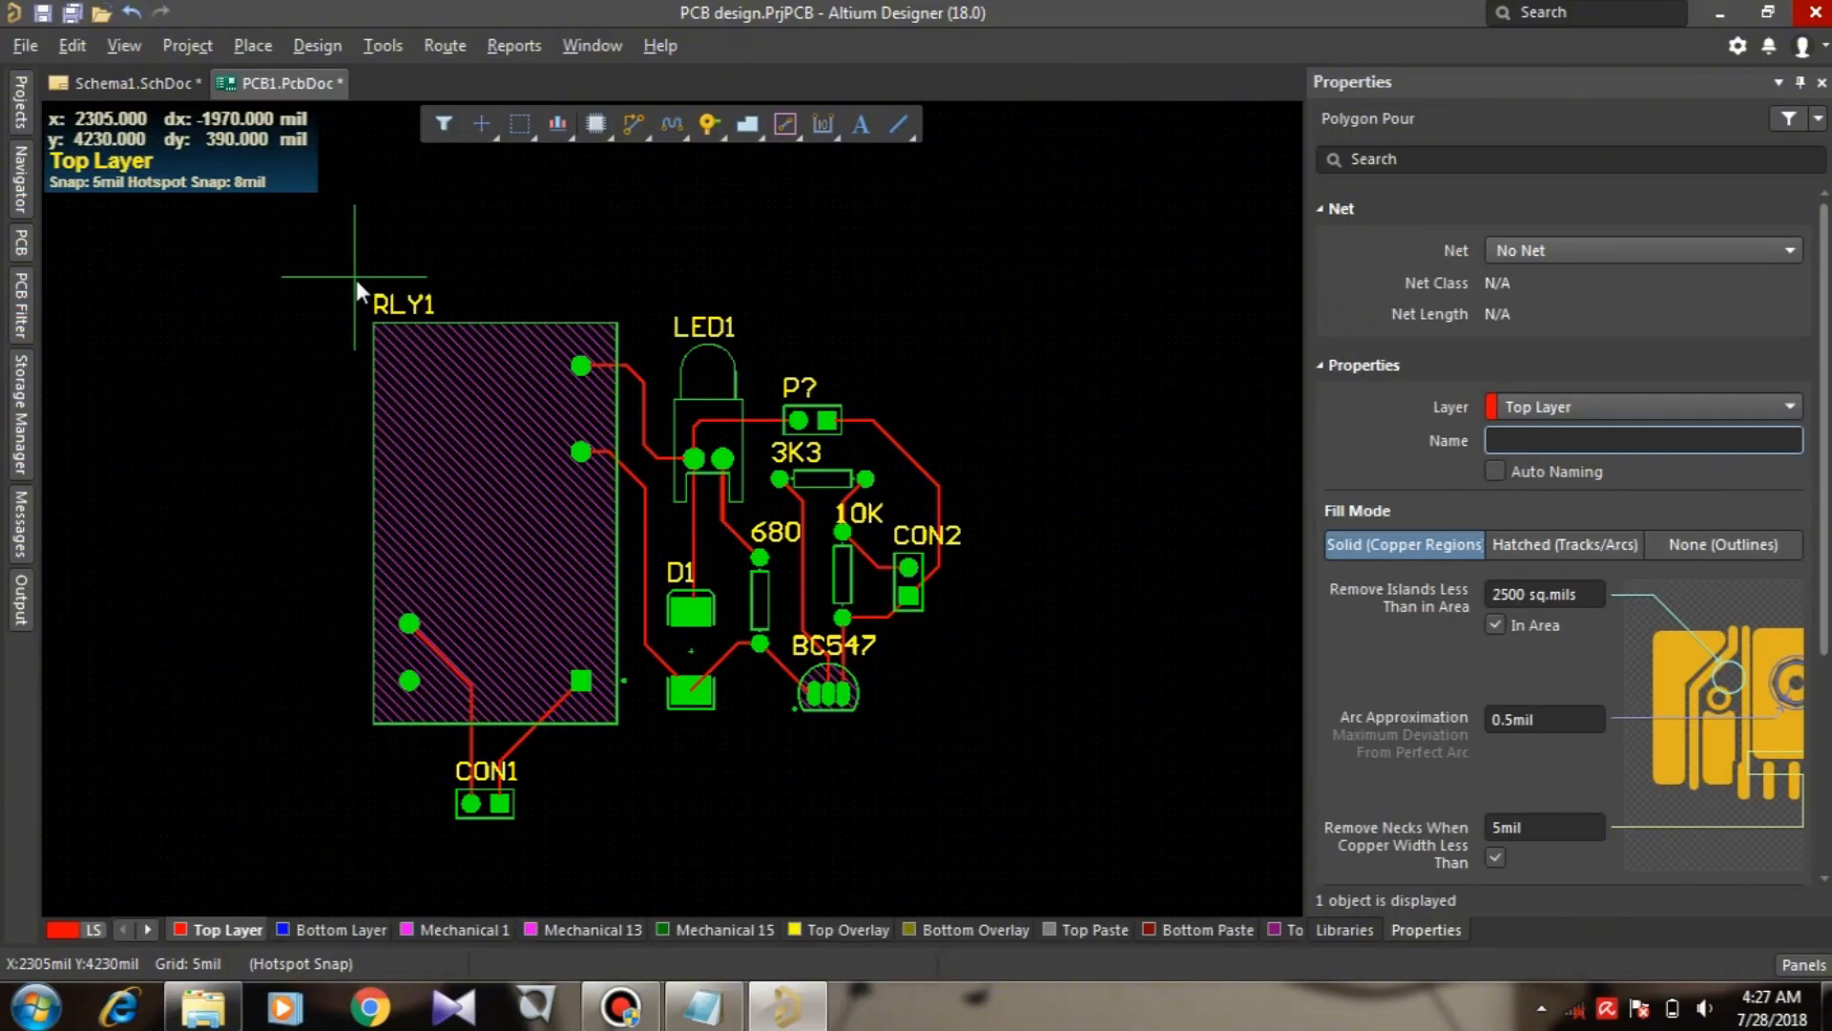
pyautogui.click(356, 279)
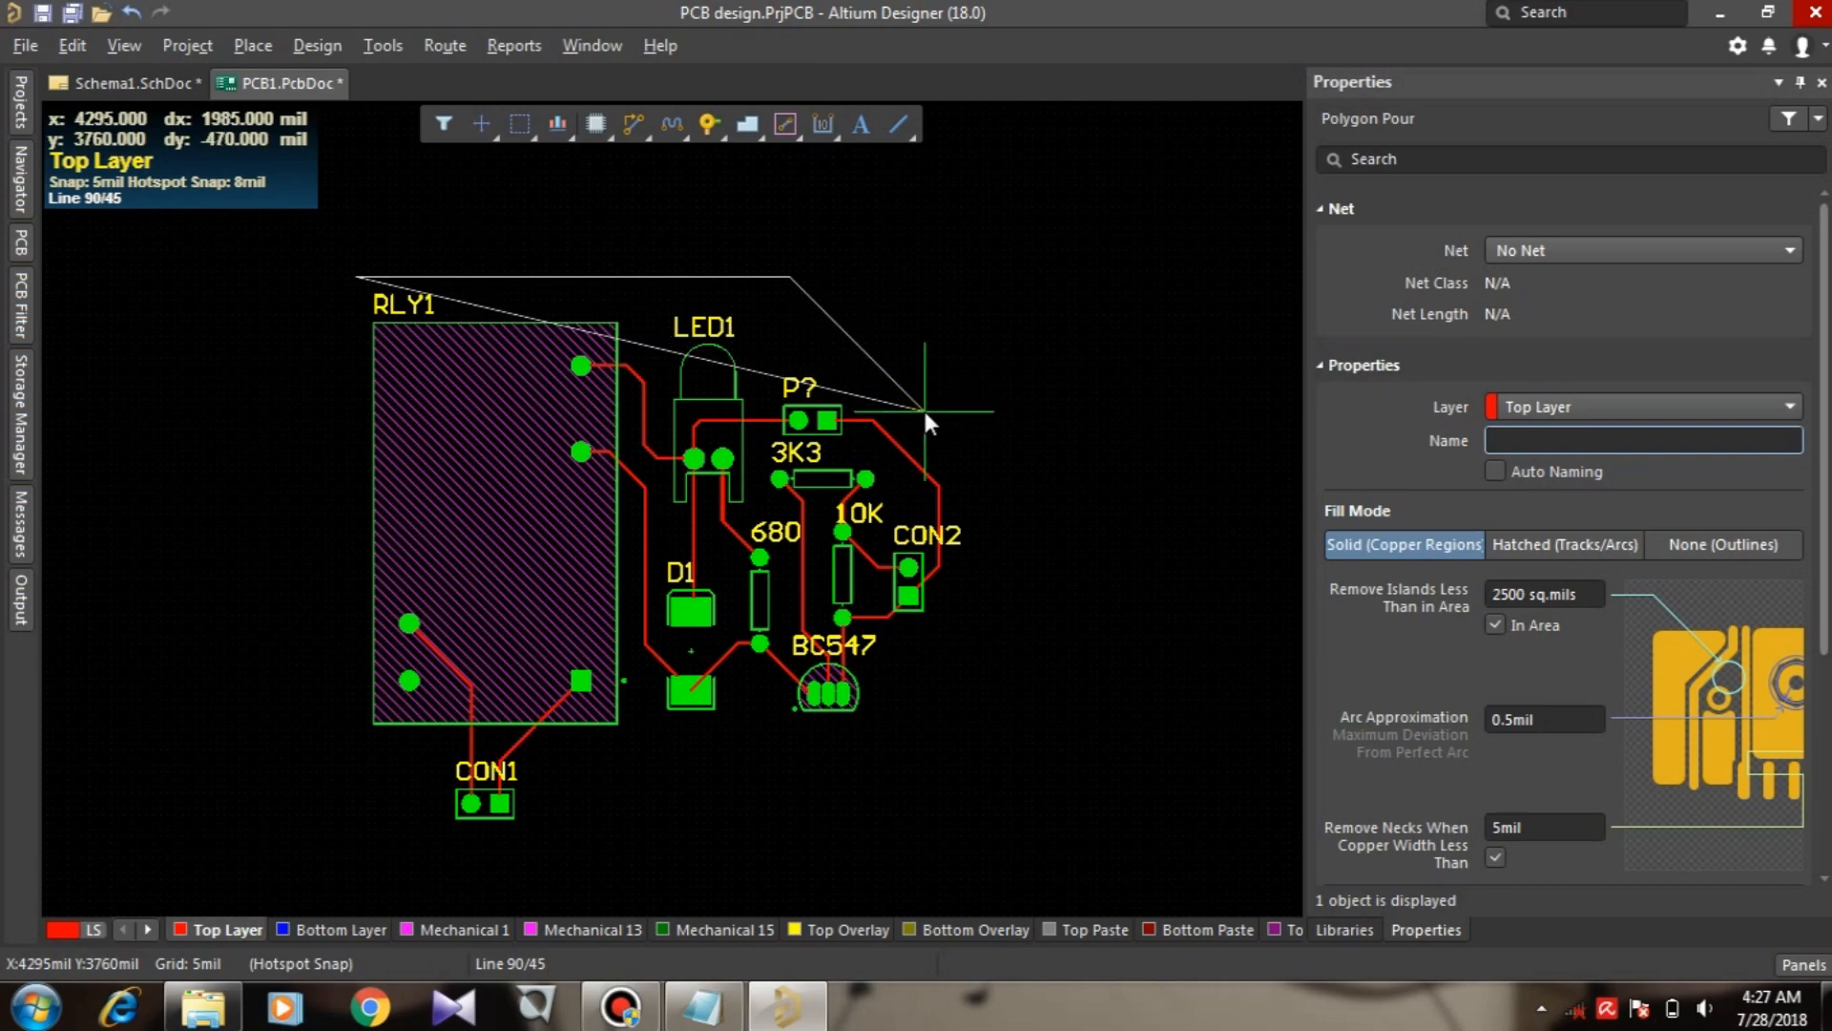
pyautogui.click(988, 441)
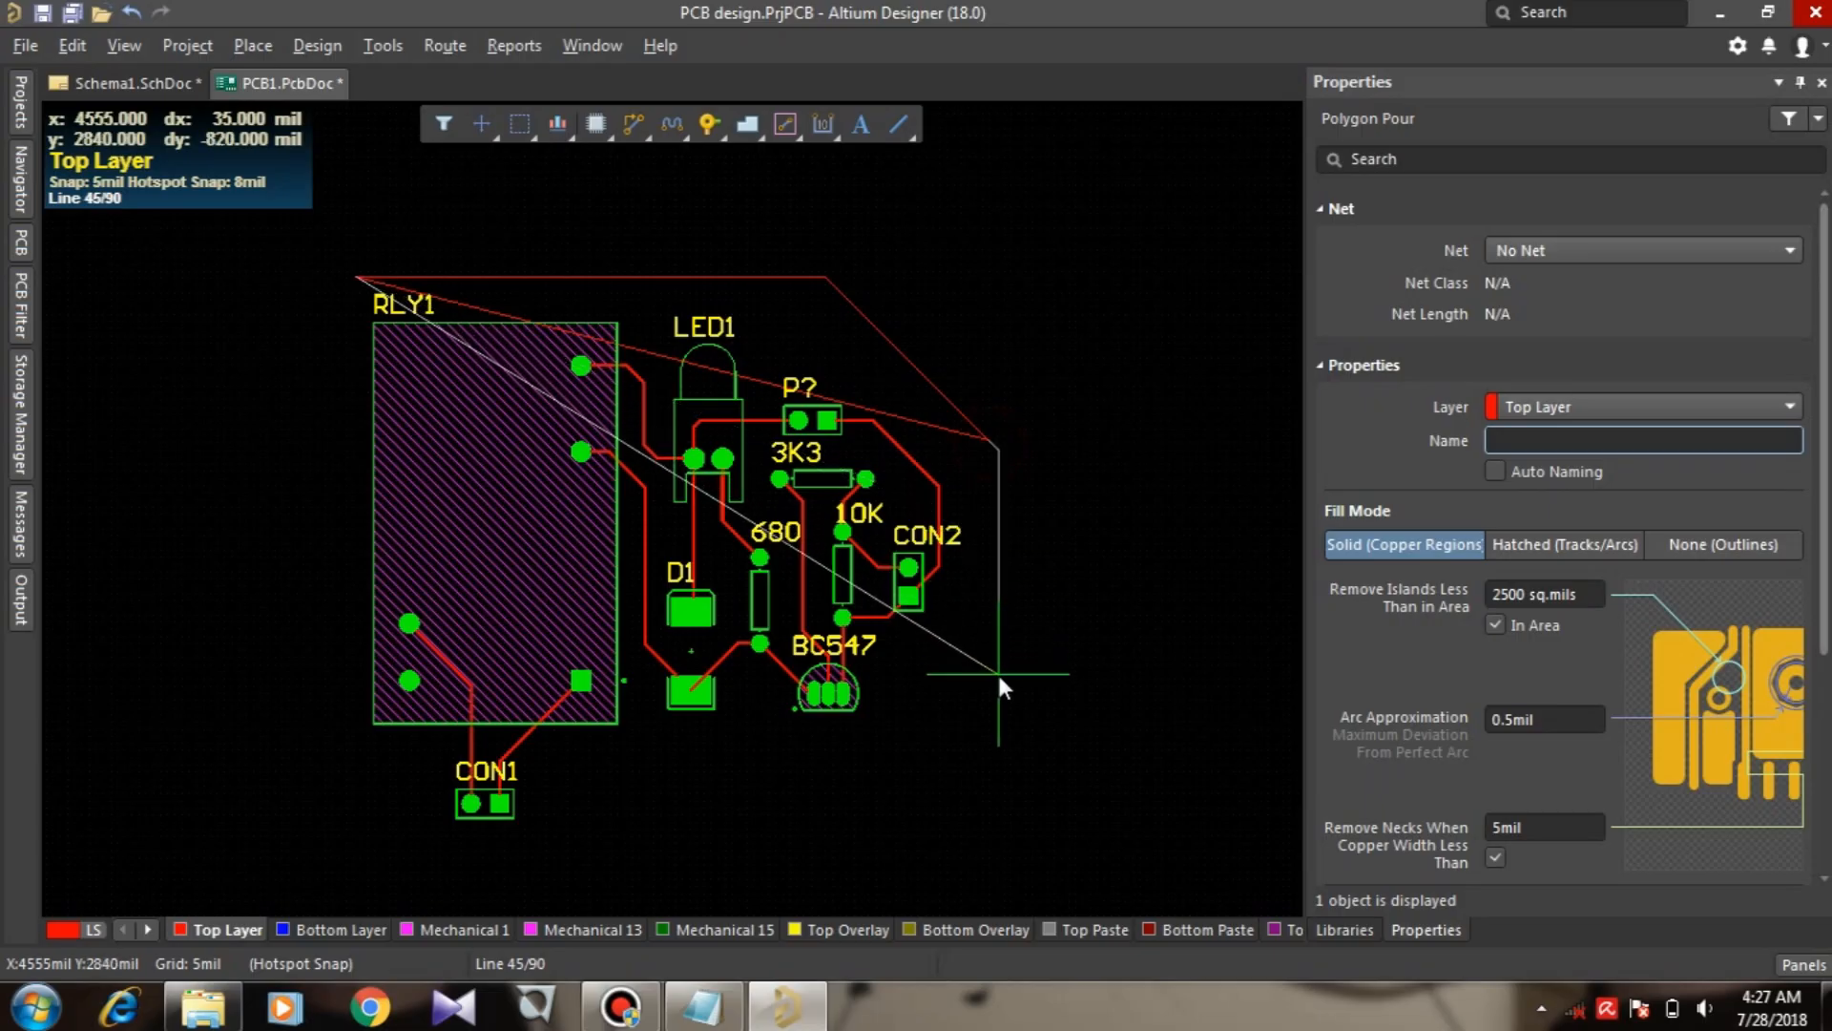
pyautogui.click(992, 763)
pyautogui.press('space')
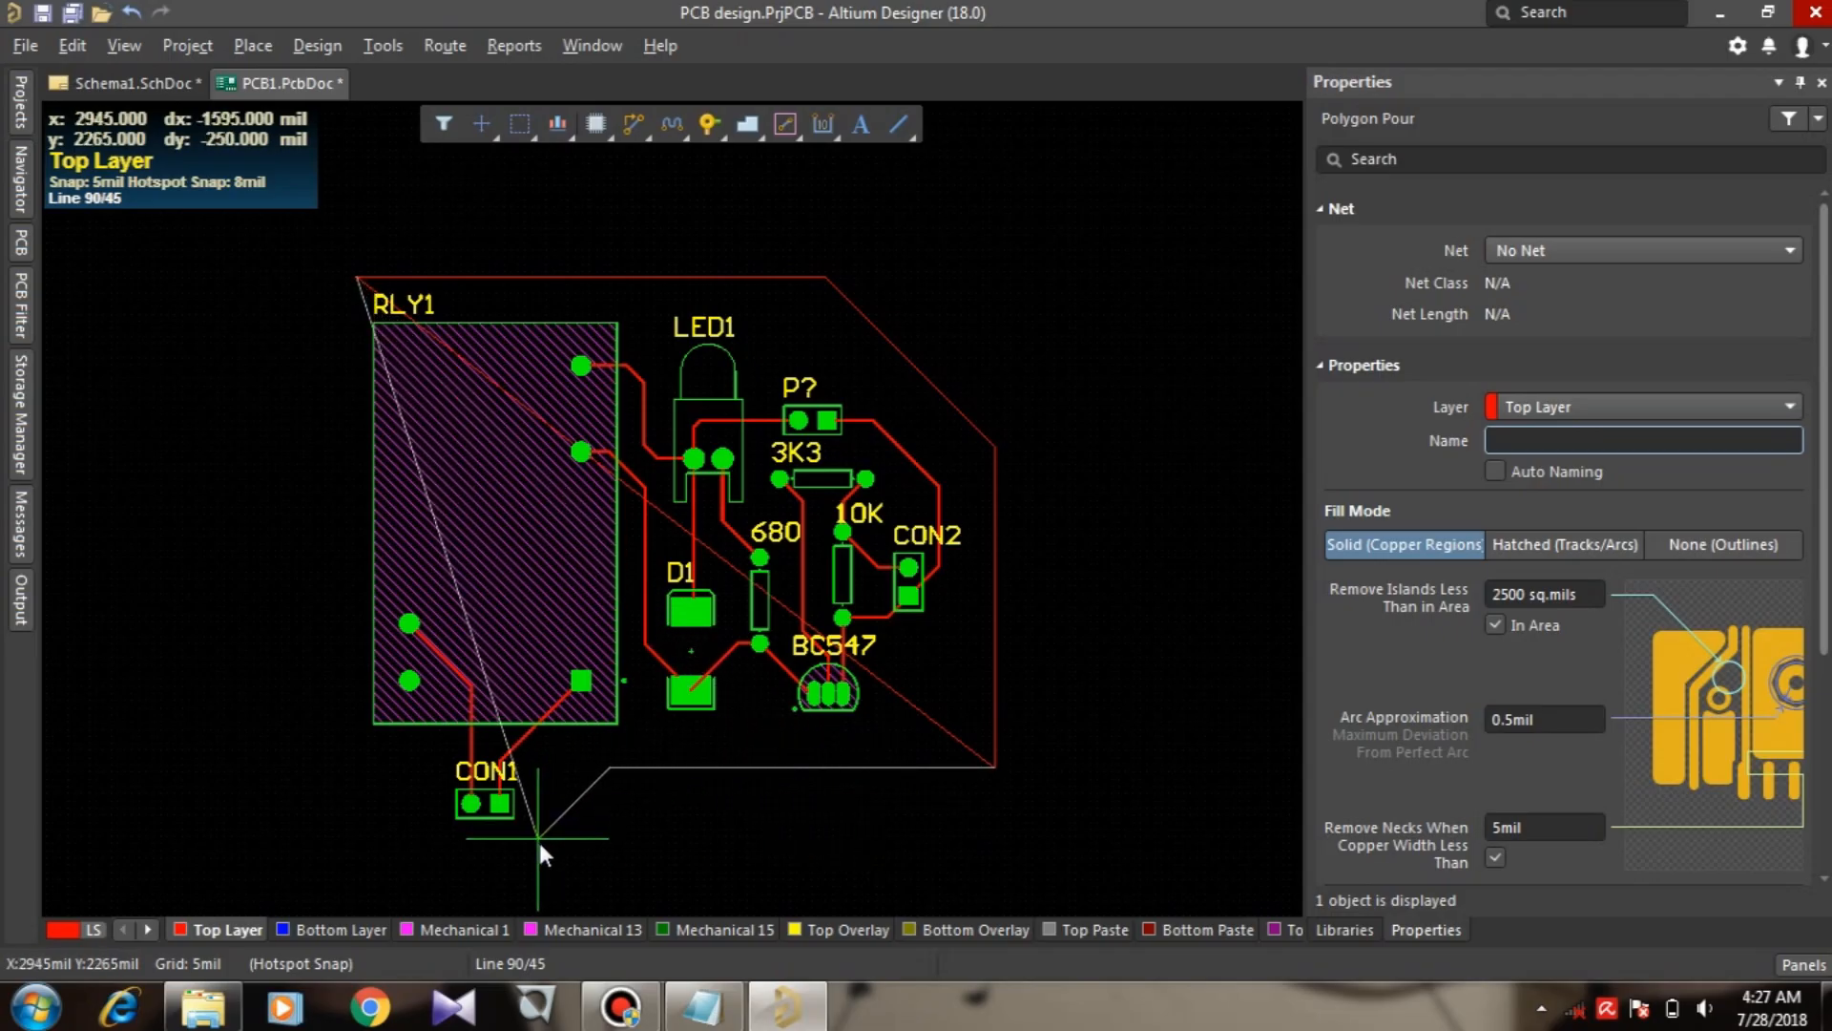
pyautogui.click(971, 792)
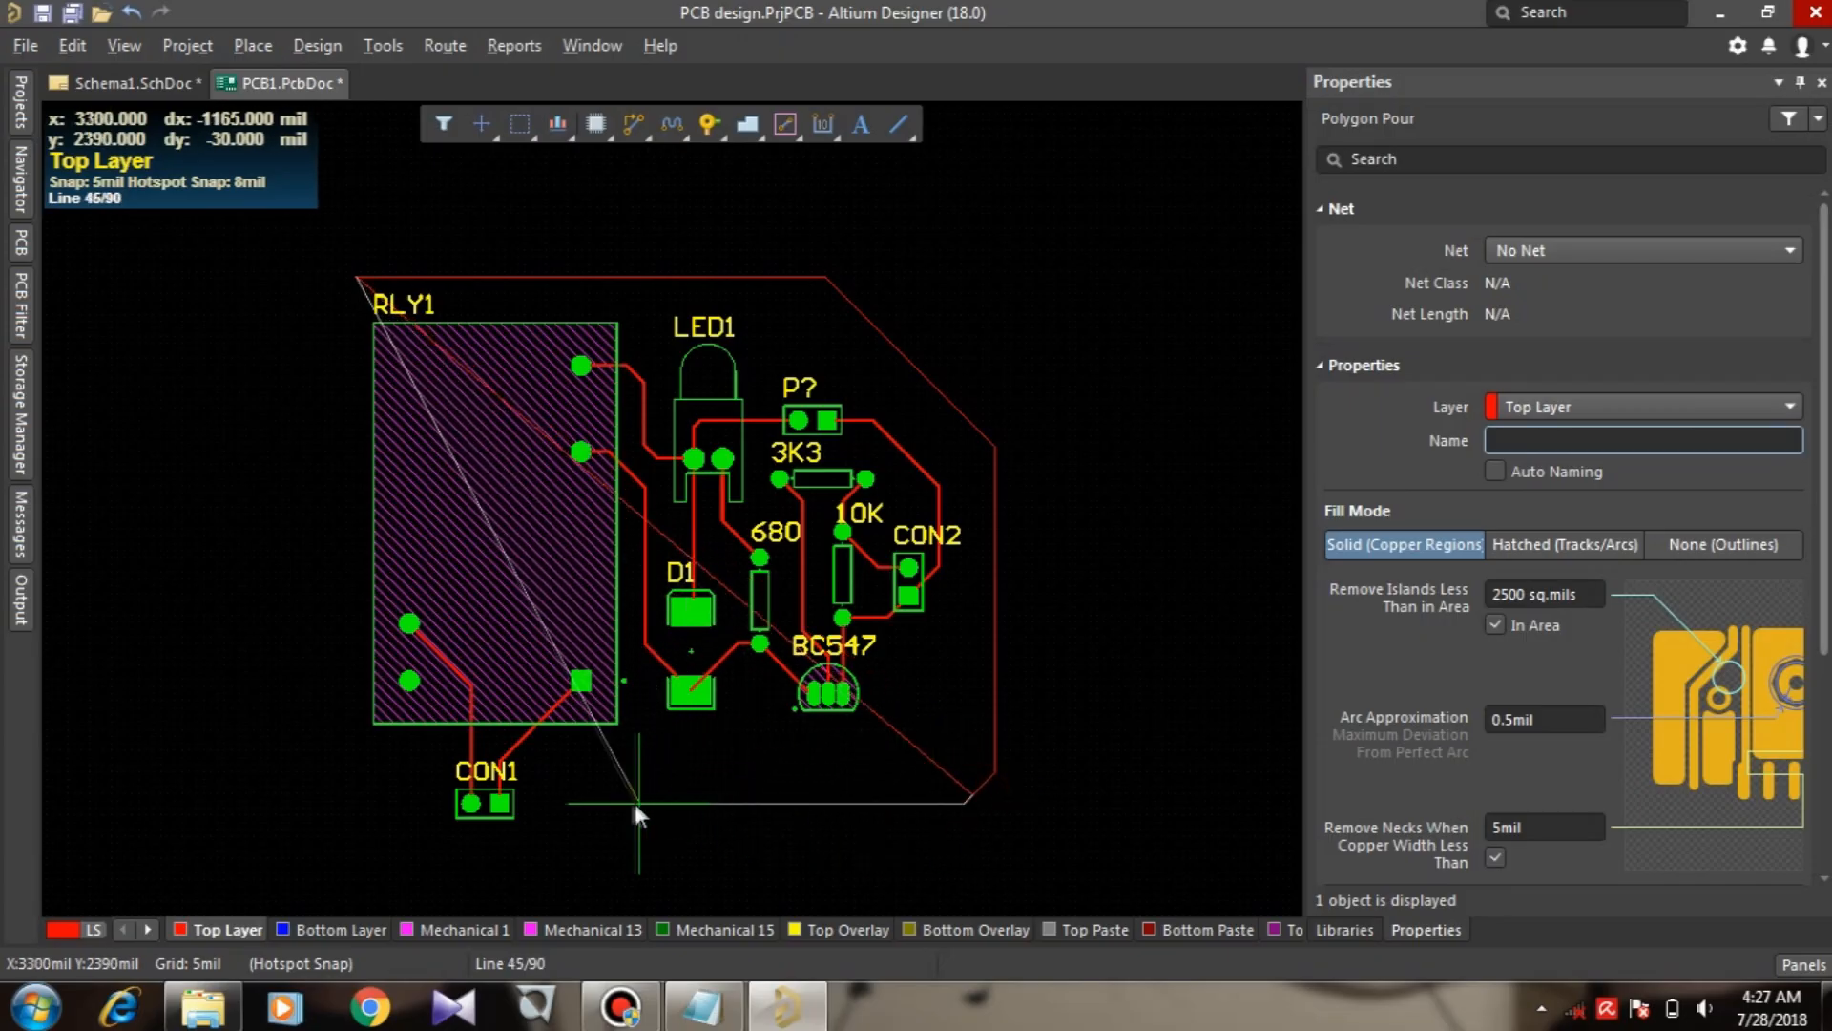
pyautogui.click(557, 792)
pyautogui.press('space')
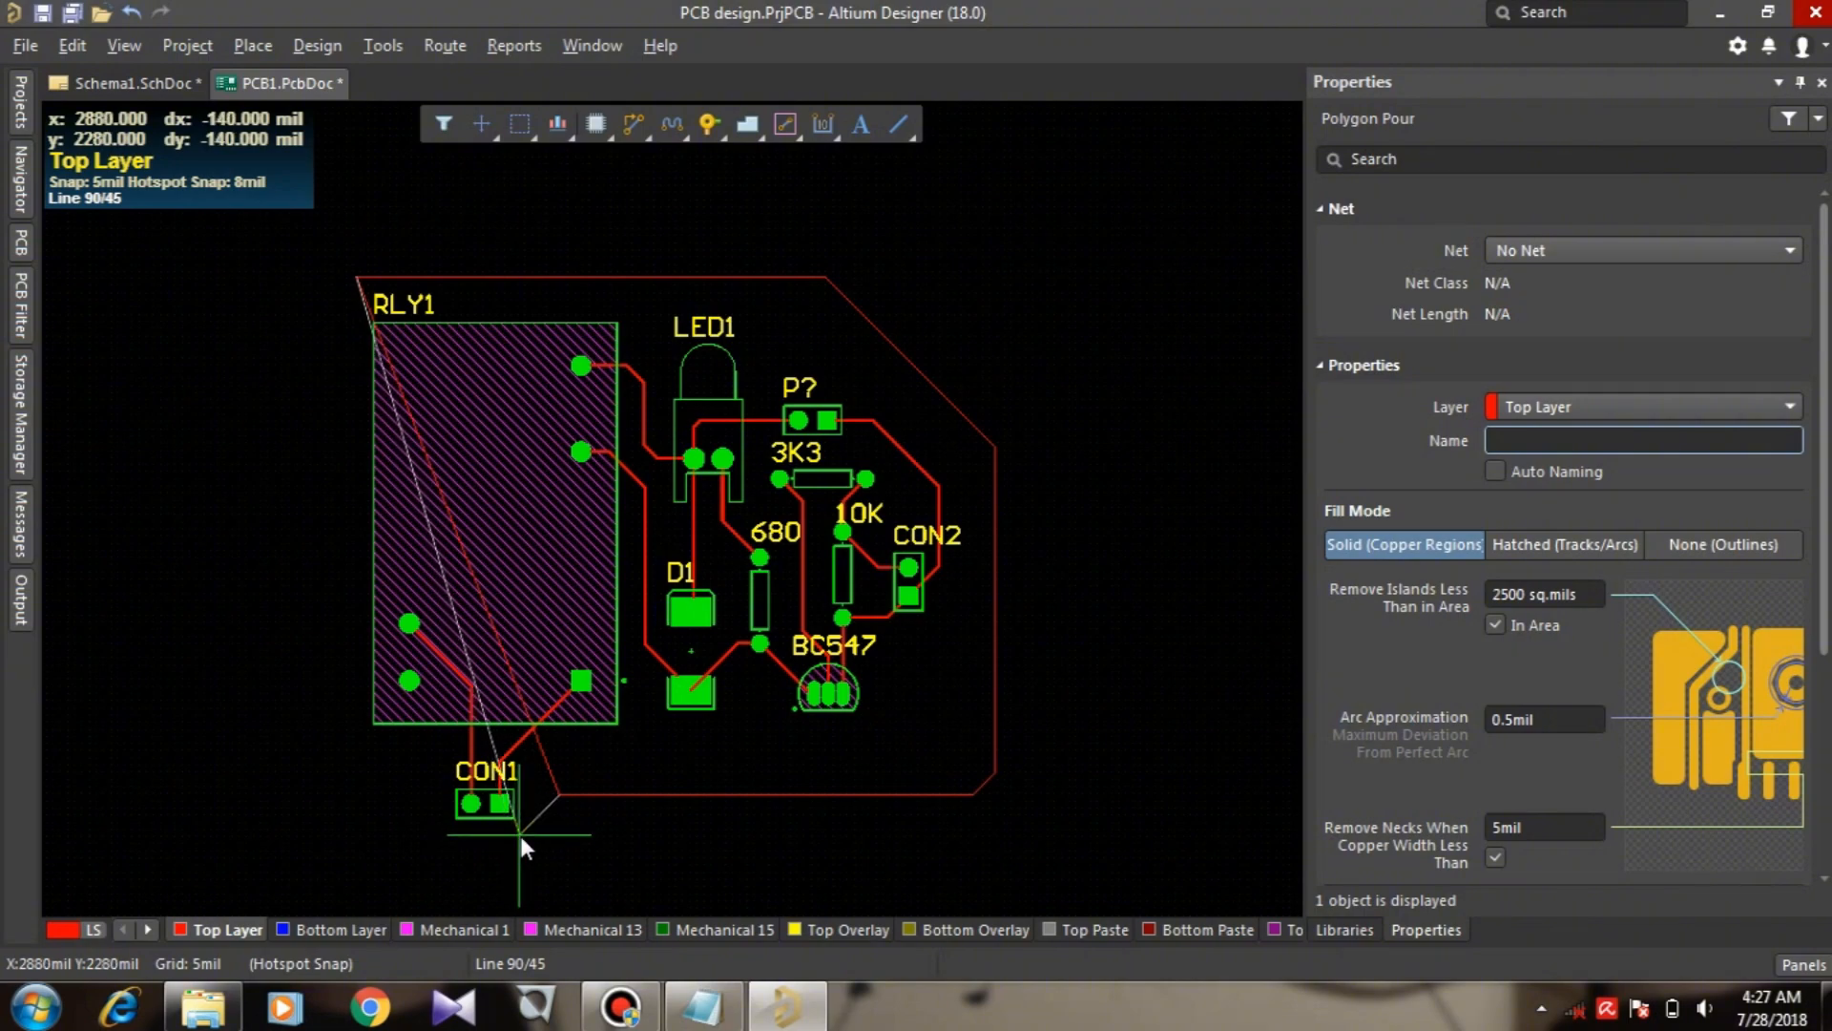
# Step: Continue the polygon pour outline around CON1 and up beside RLY1 with angled corners, closing it at the starting vertex
pyautogui.click(518, 838)
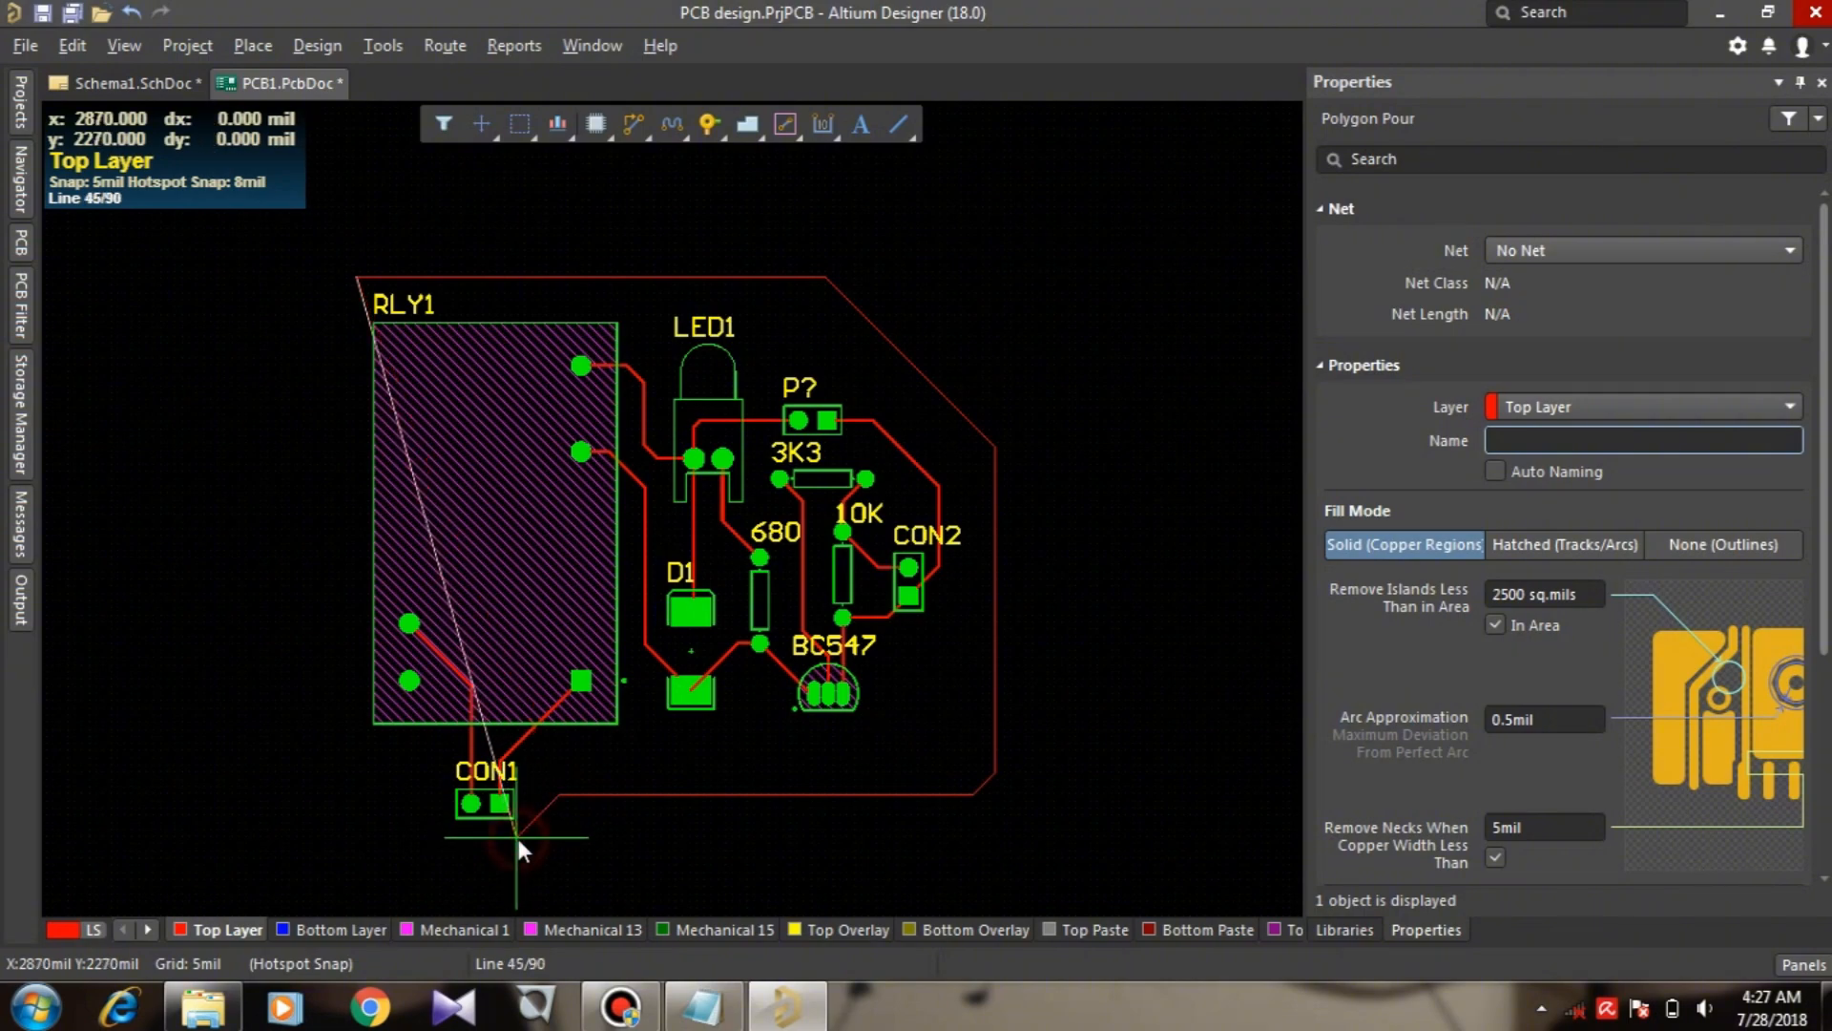
pyautogui.press('space')
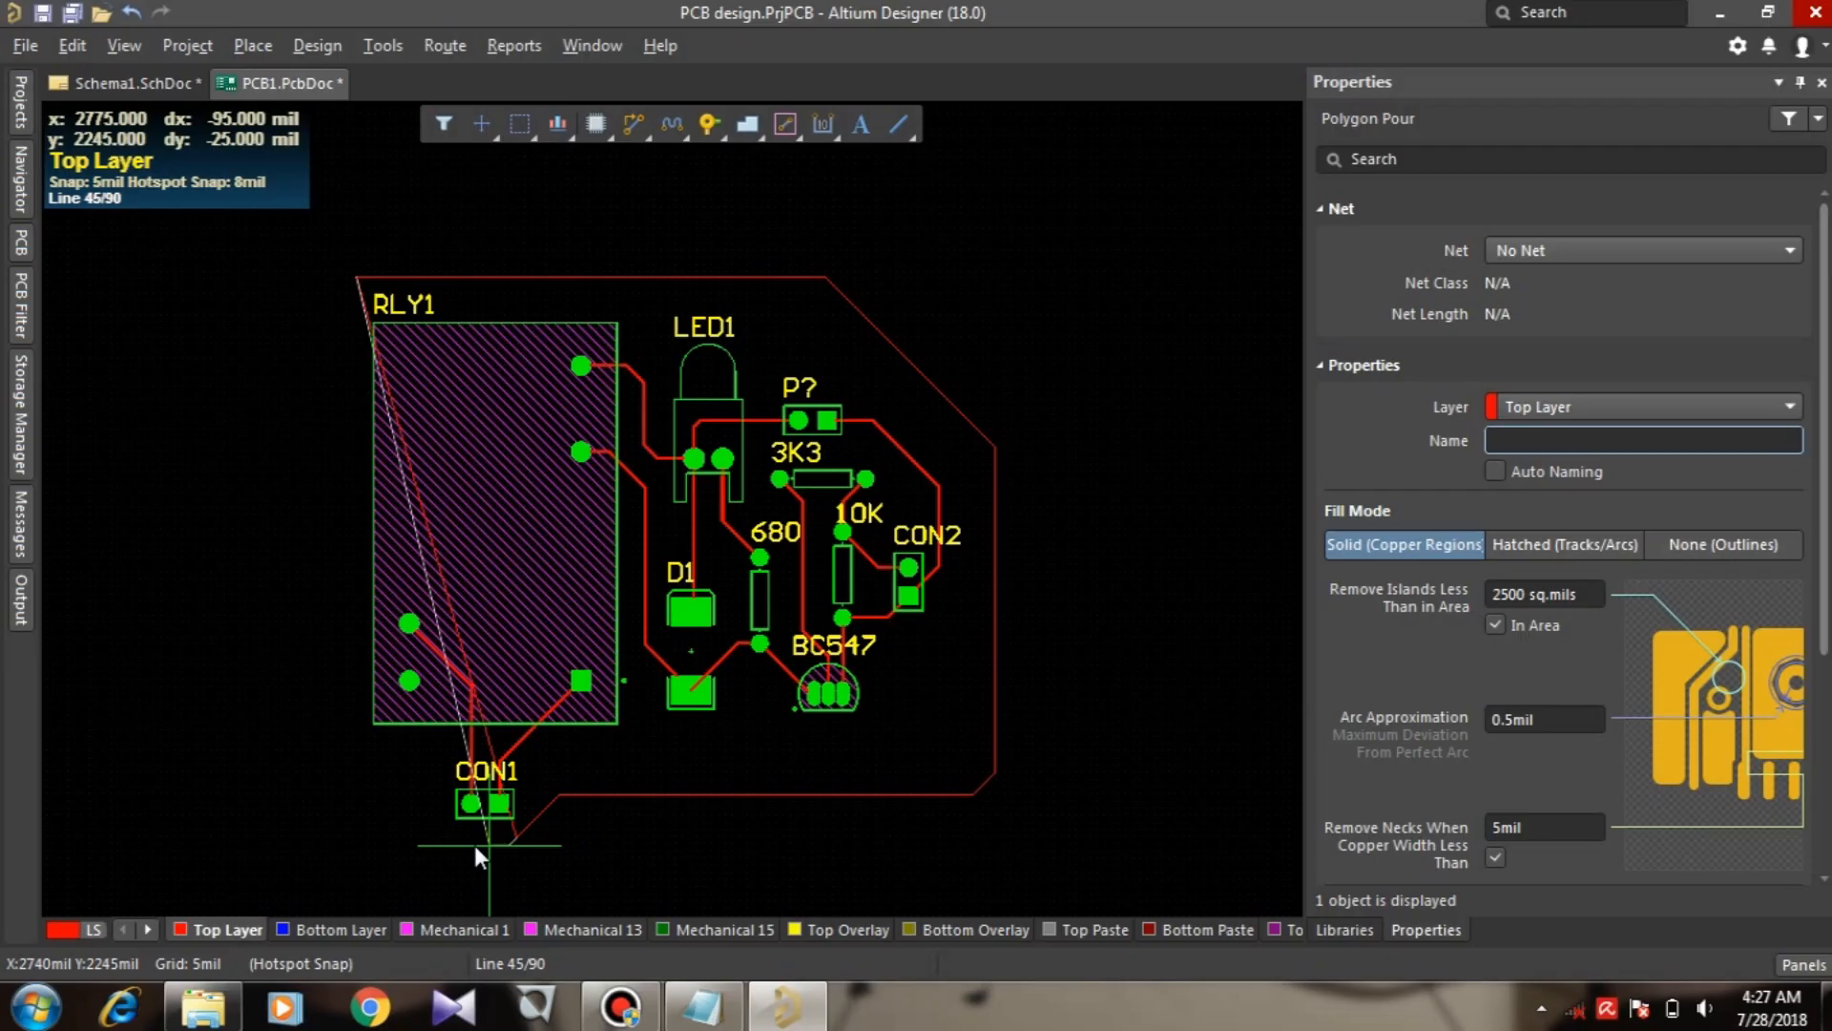
pyautogui.click(357, 834)
pyautogui.press('space')
pyautogui.click(301, 788)
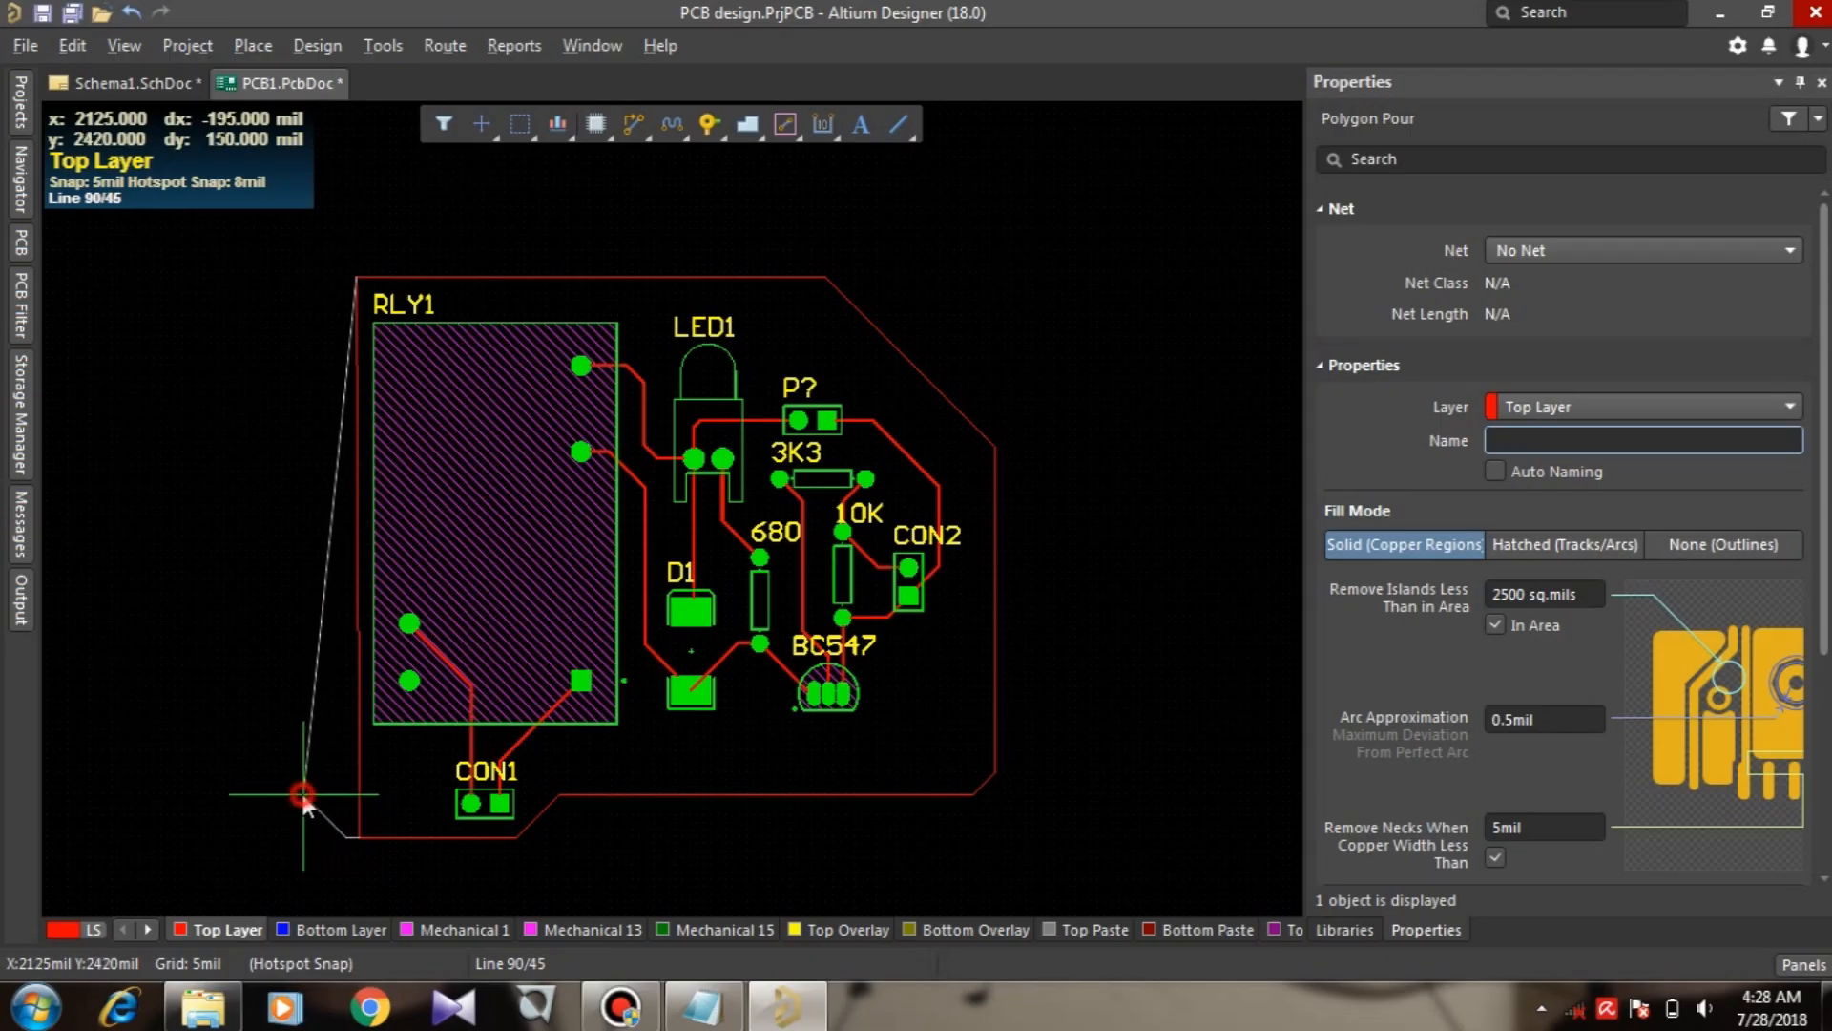
pyautogui.press('space')
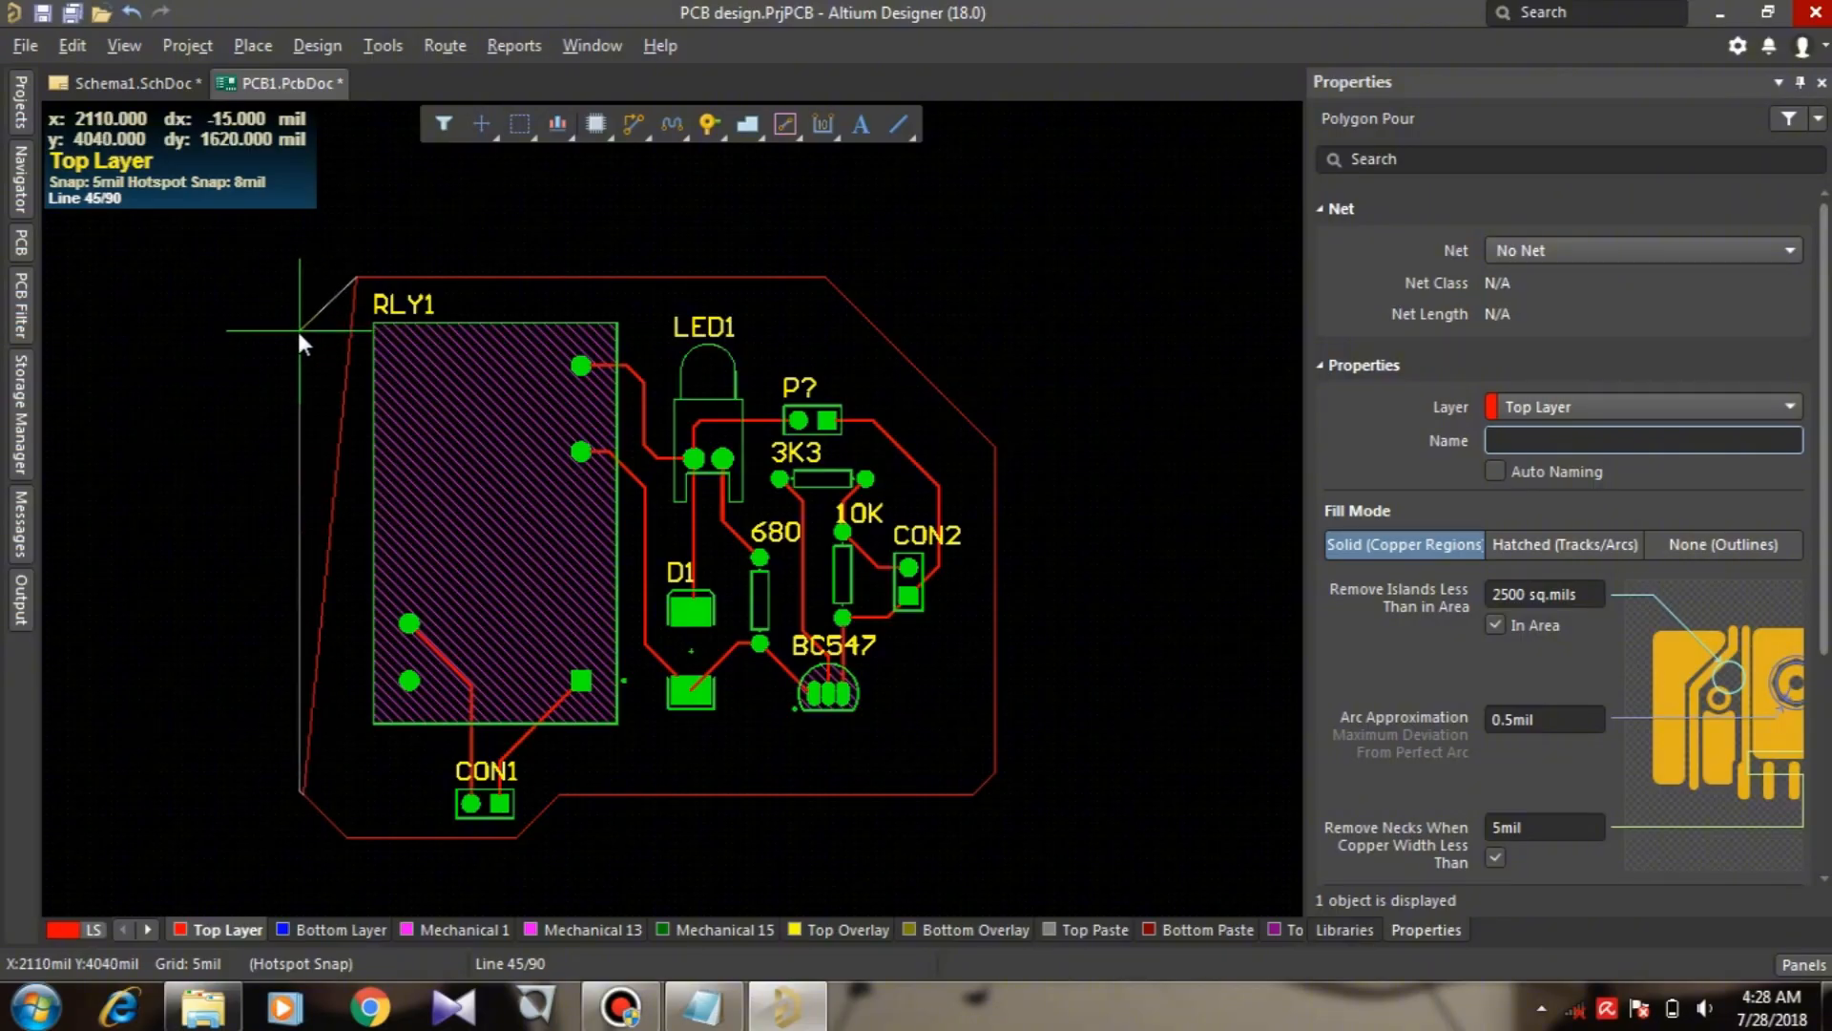
pyautogui.click(297, 330)
pyautogui.press('space')
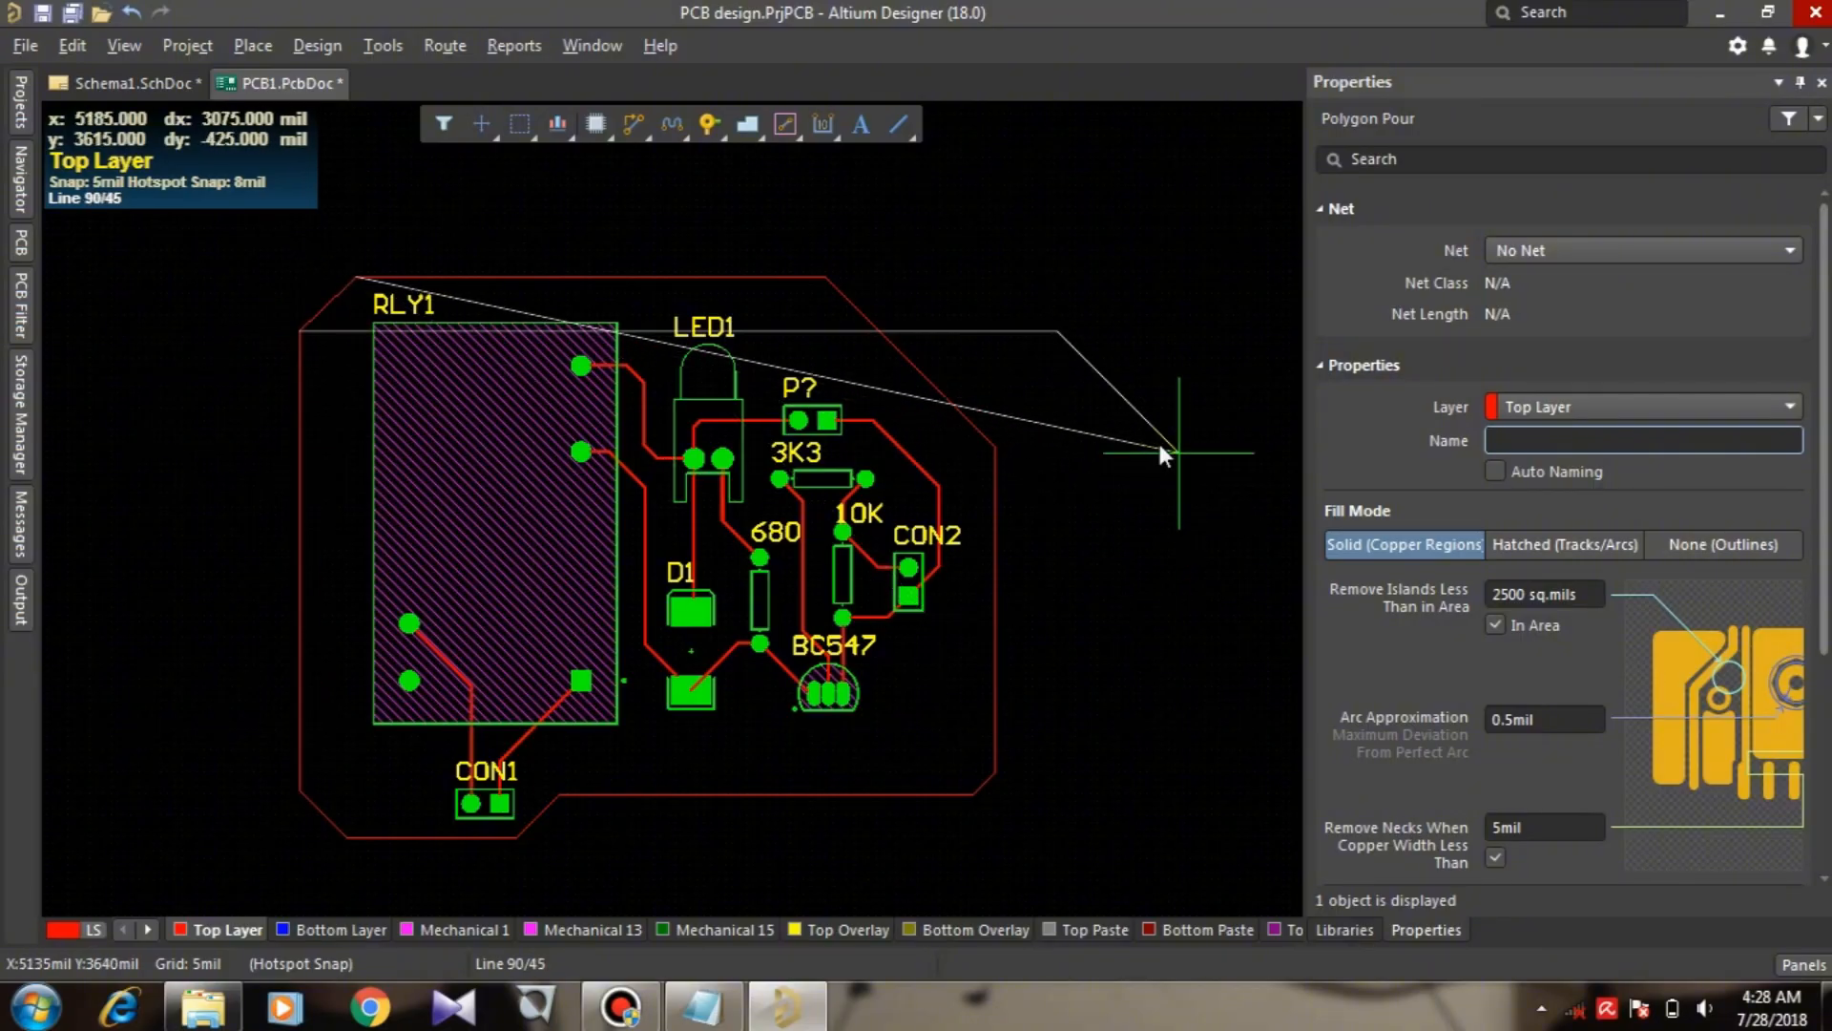
pyautogui.rightClick(1142, 431)
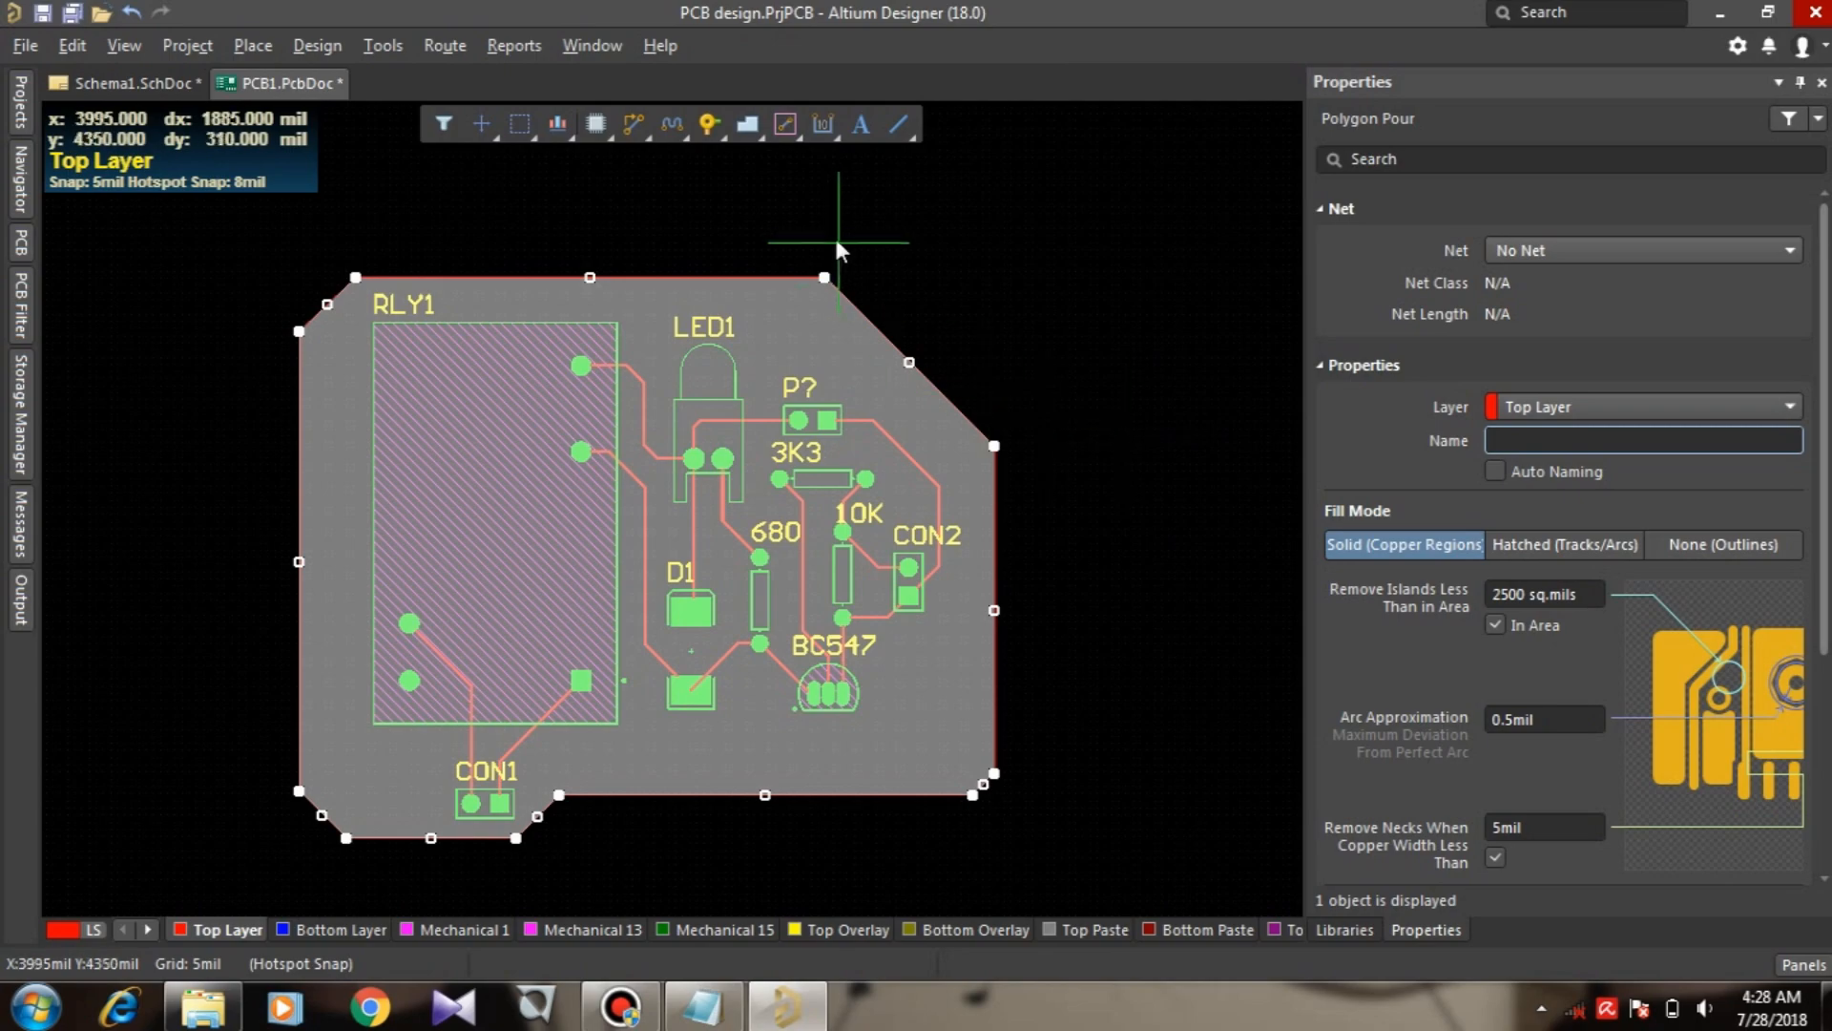
pyautogui.rightClick(853, 217)
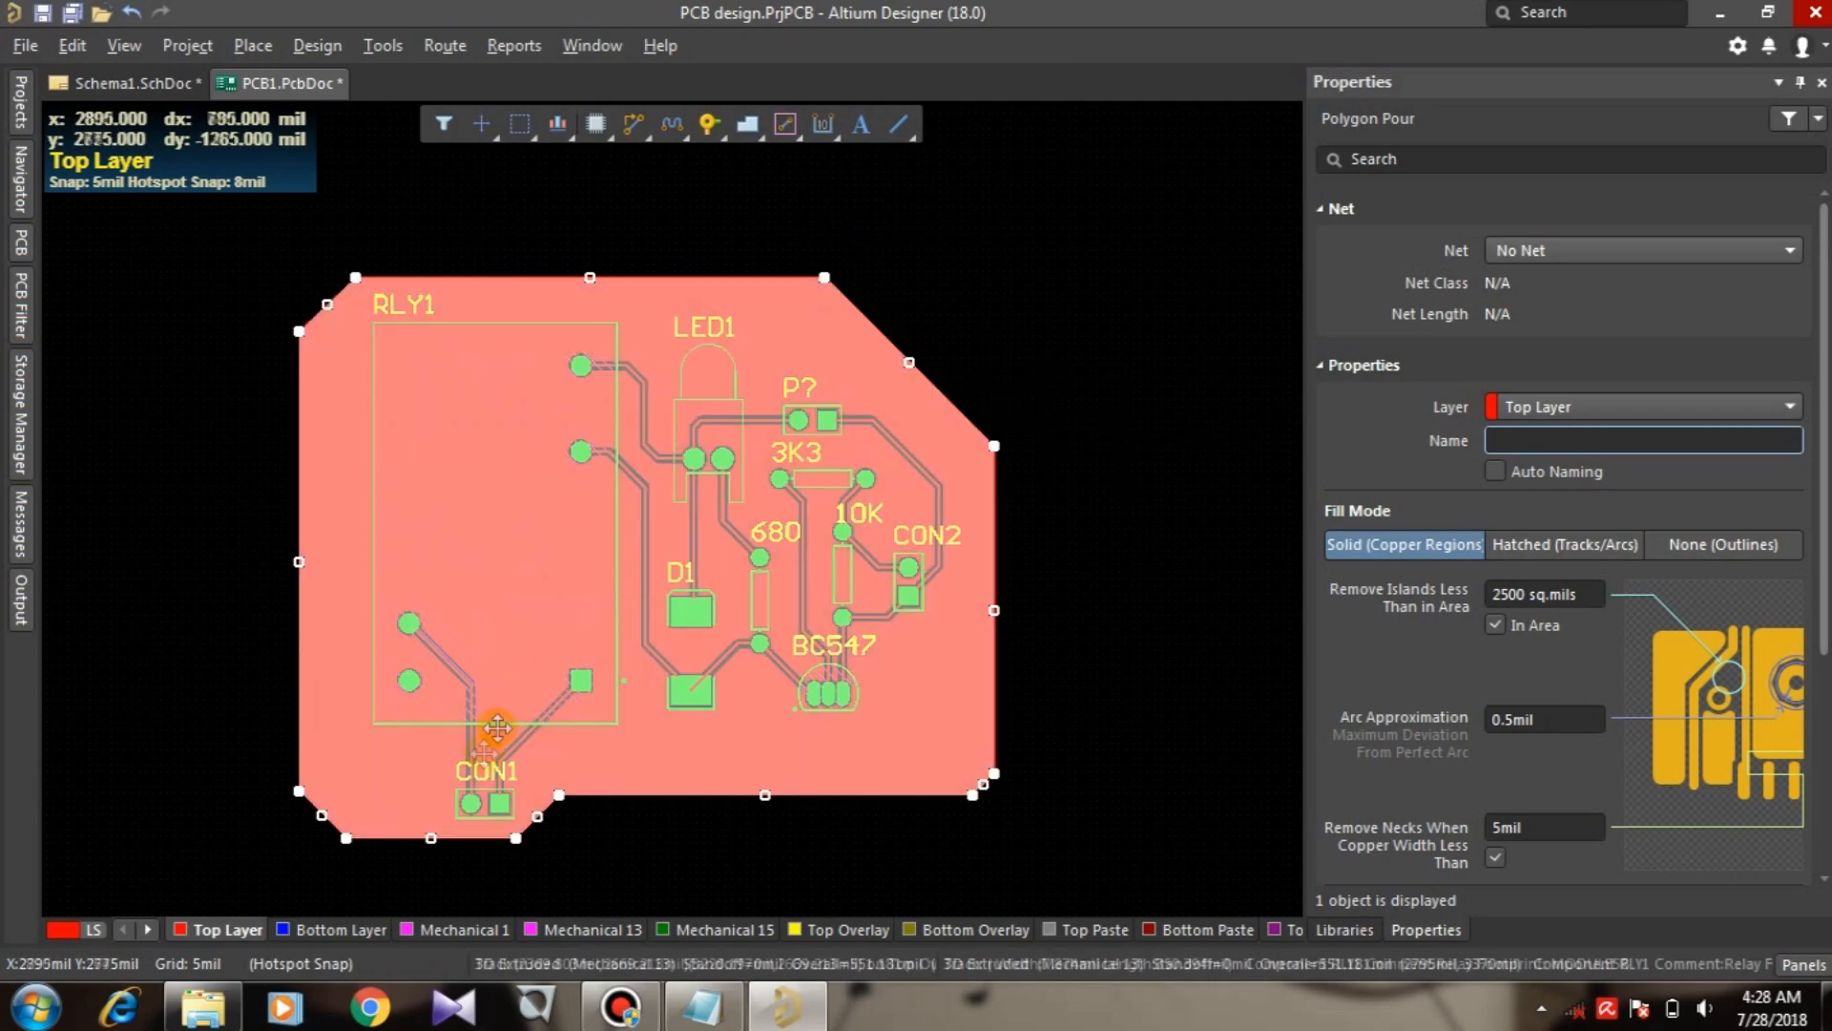
pyautogui.moveTo(484, 800); pyautogui.dragTo(388, 798)
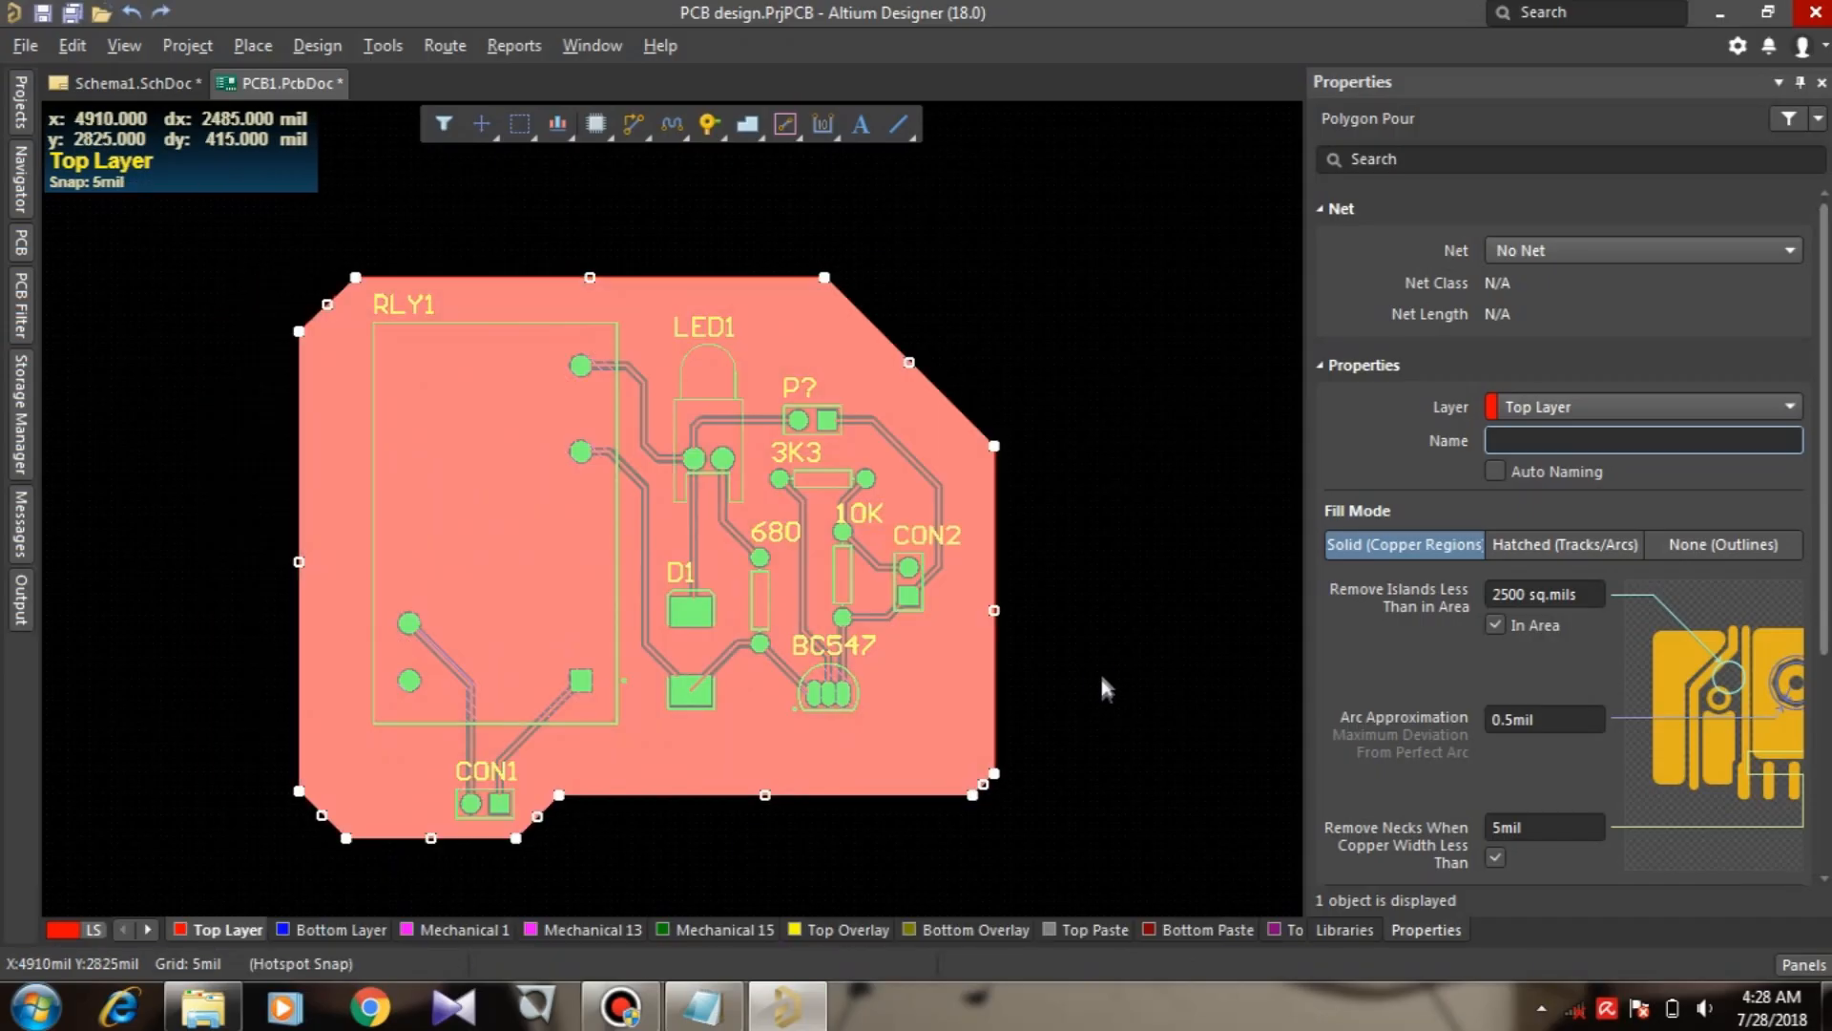
pyautogui.click(1109, 626)
pyautogui.click(934, 684)
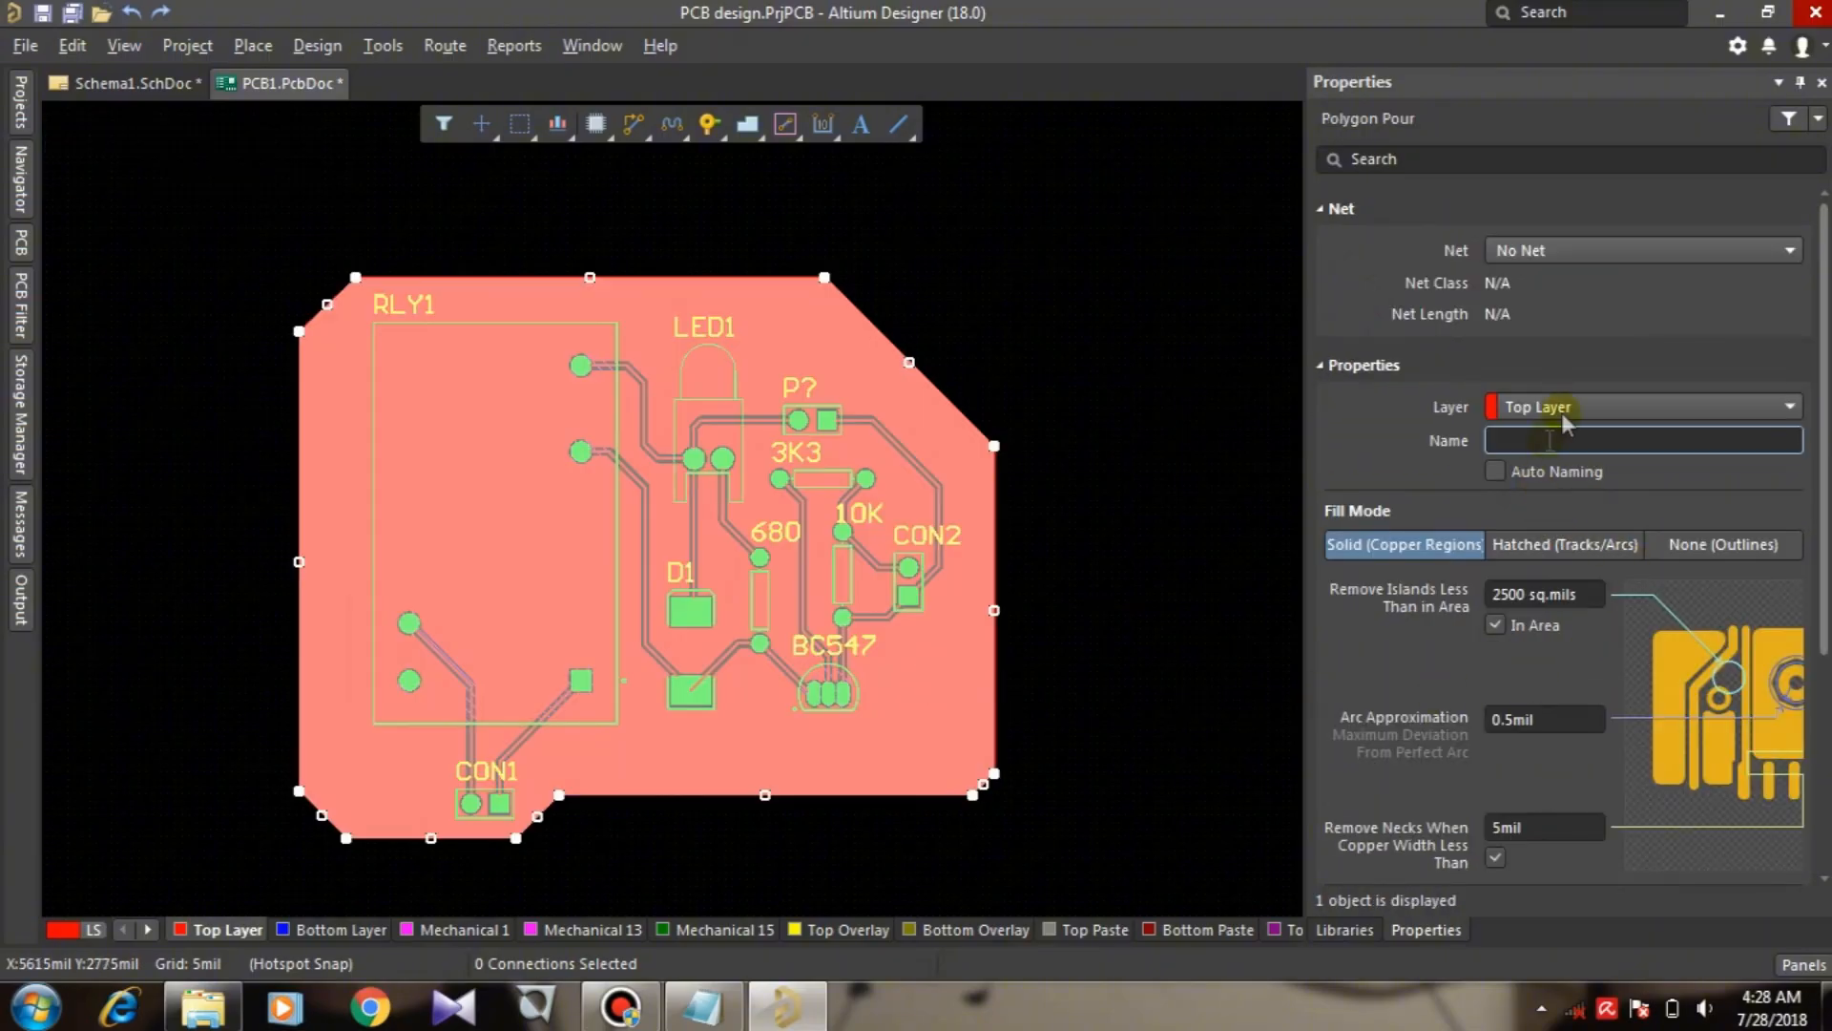
# Step: Assign the new polygon pour to the GND net and set its arc approximation to 2.5mil
pyautogui.click(1550, 256)
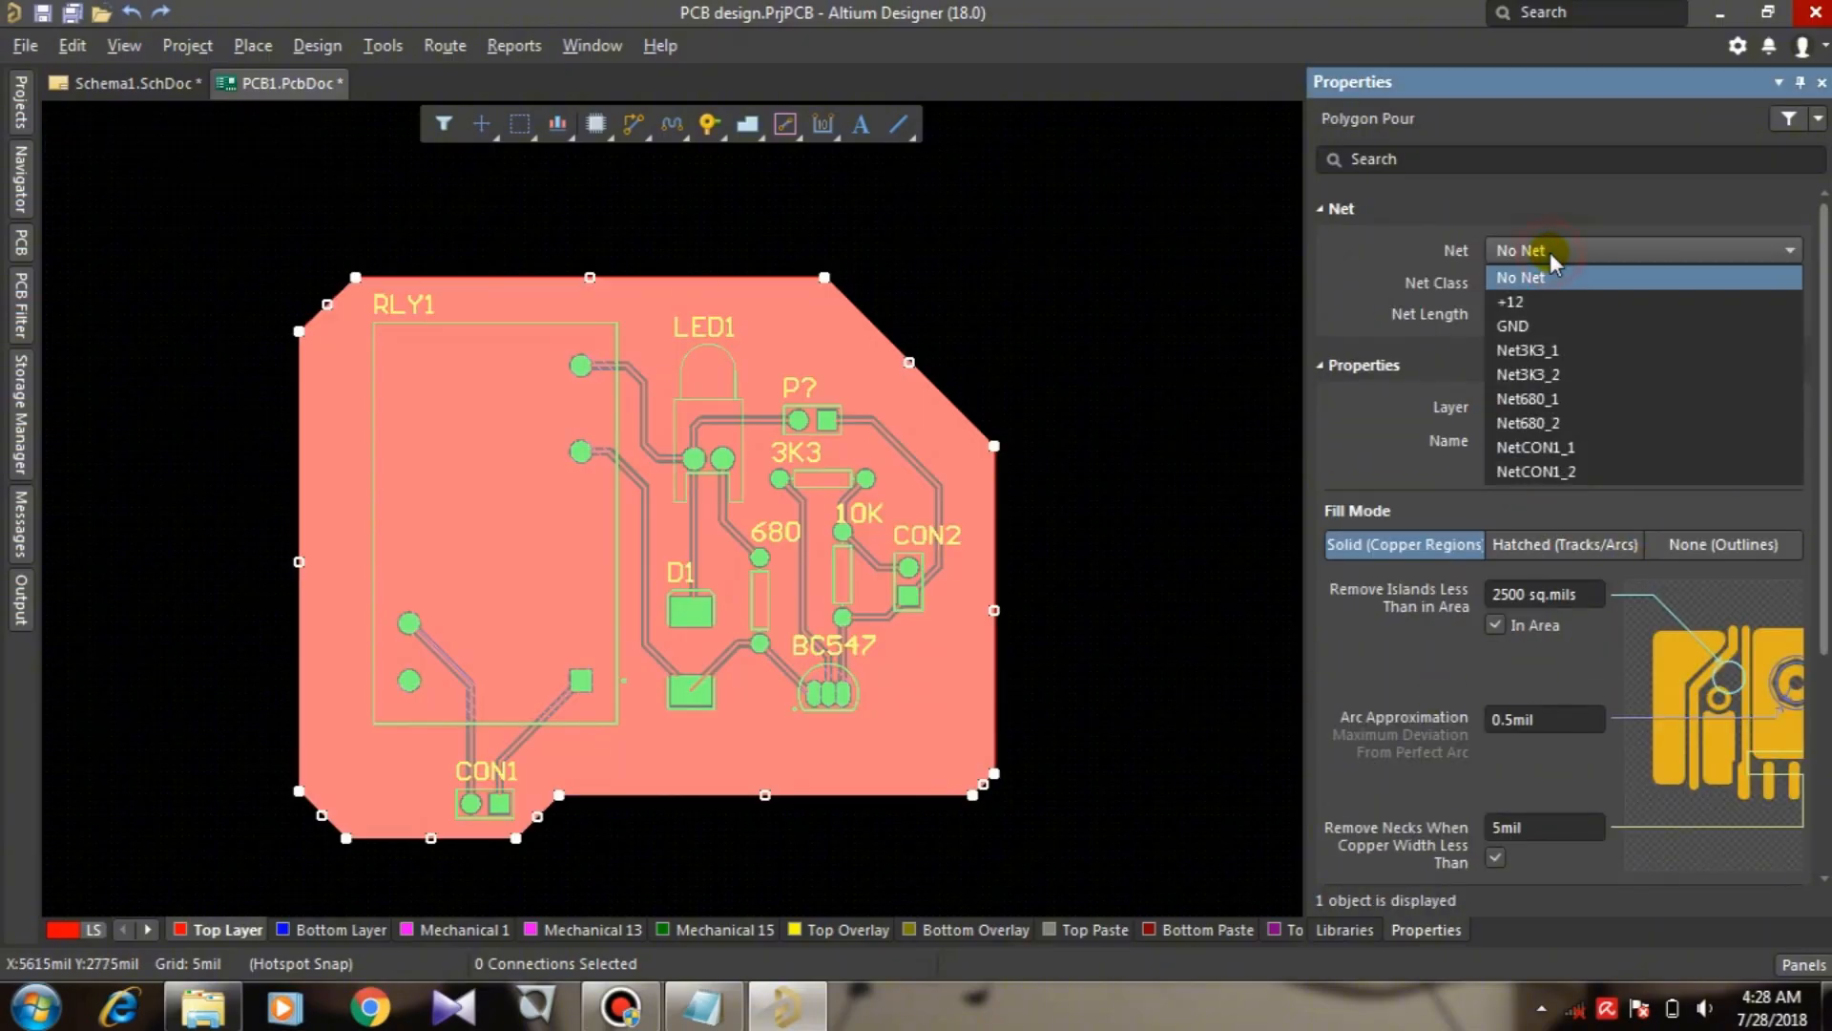
pyautogui.click(1546, 320)
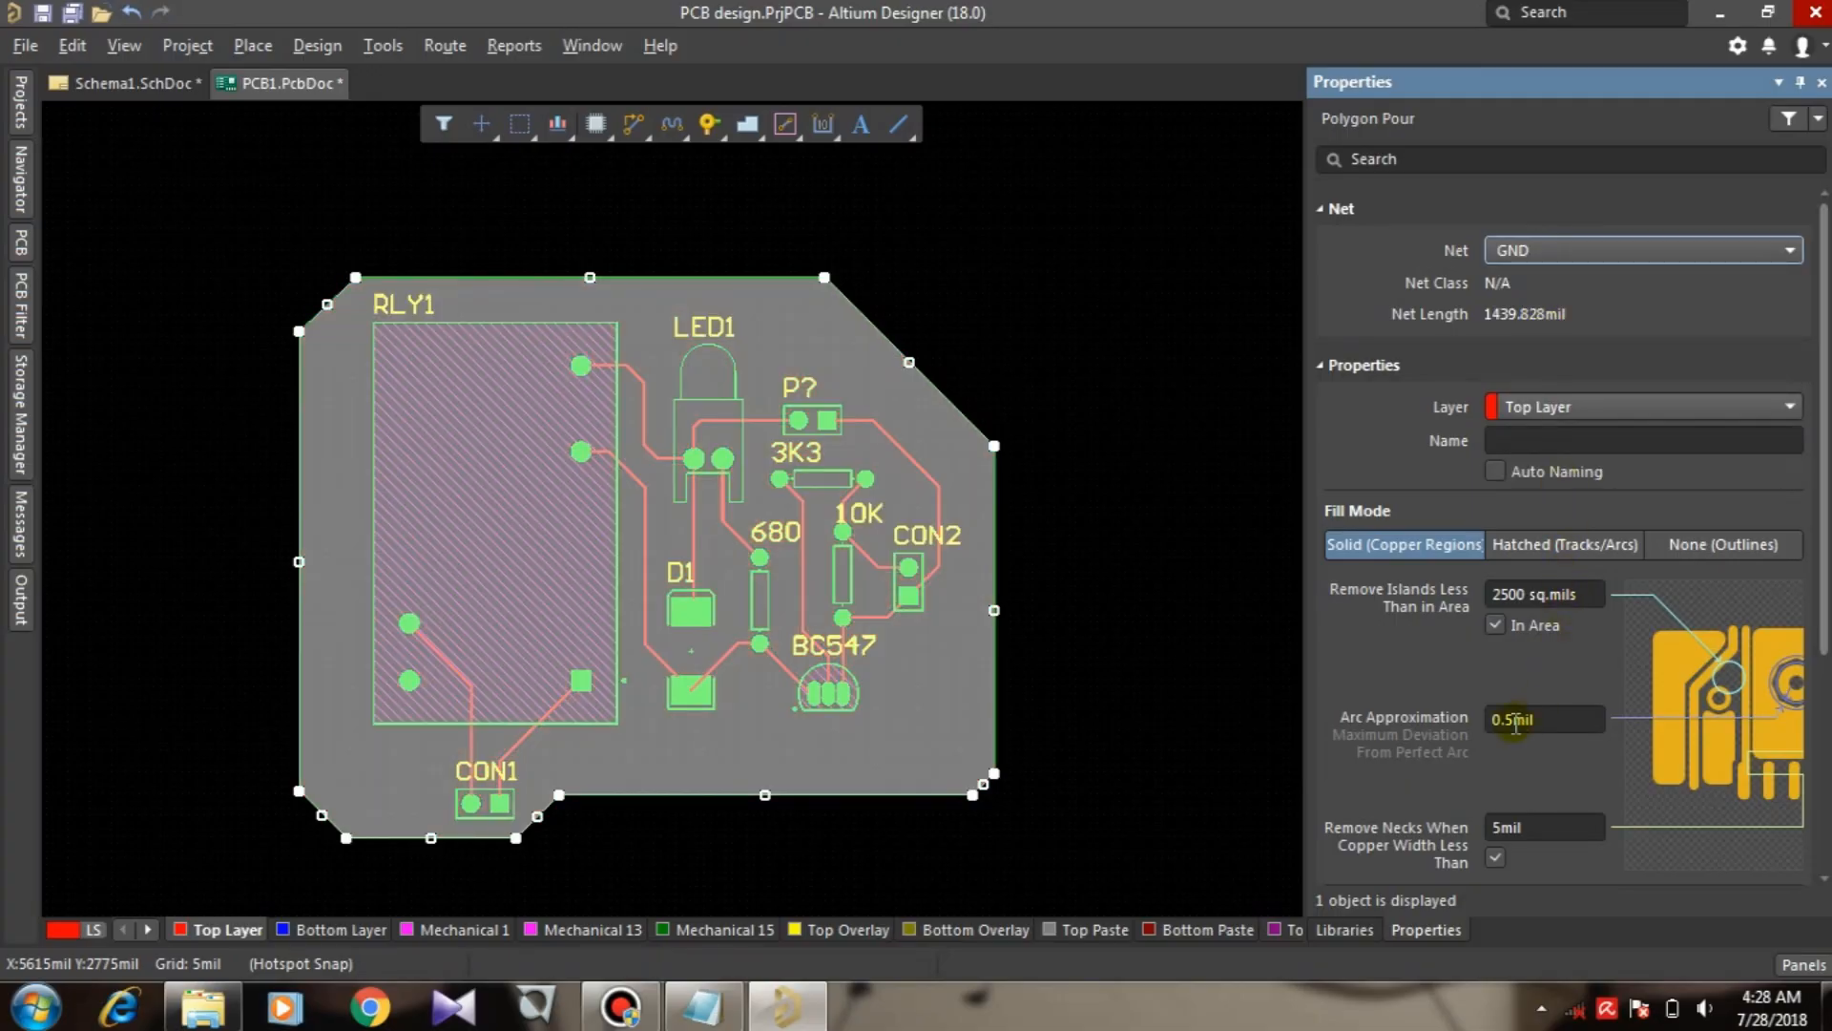
pyautogui.click(1514, 720)
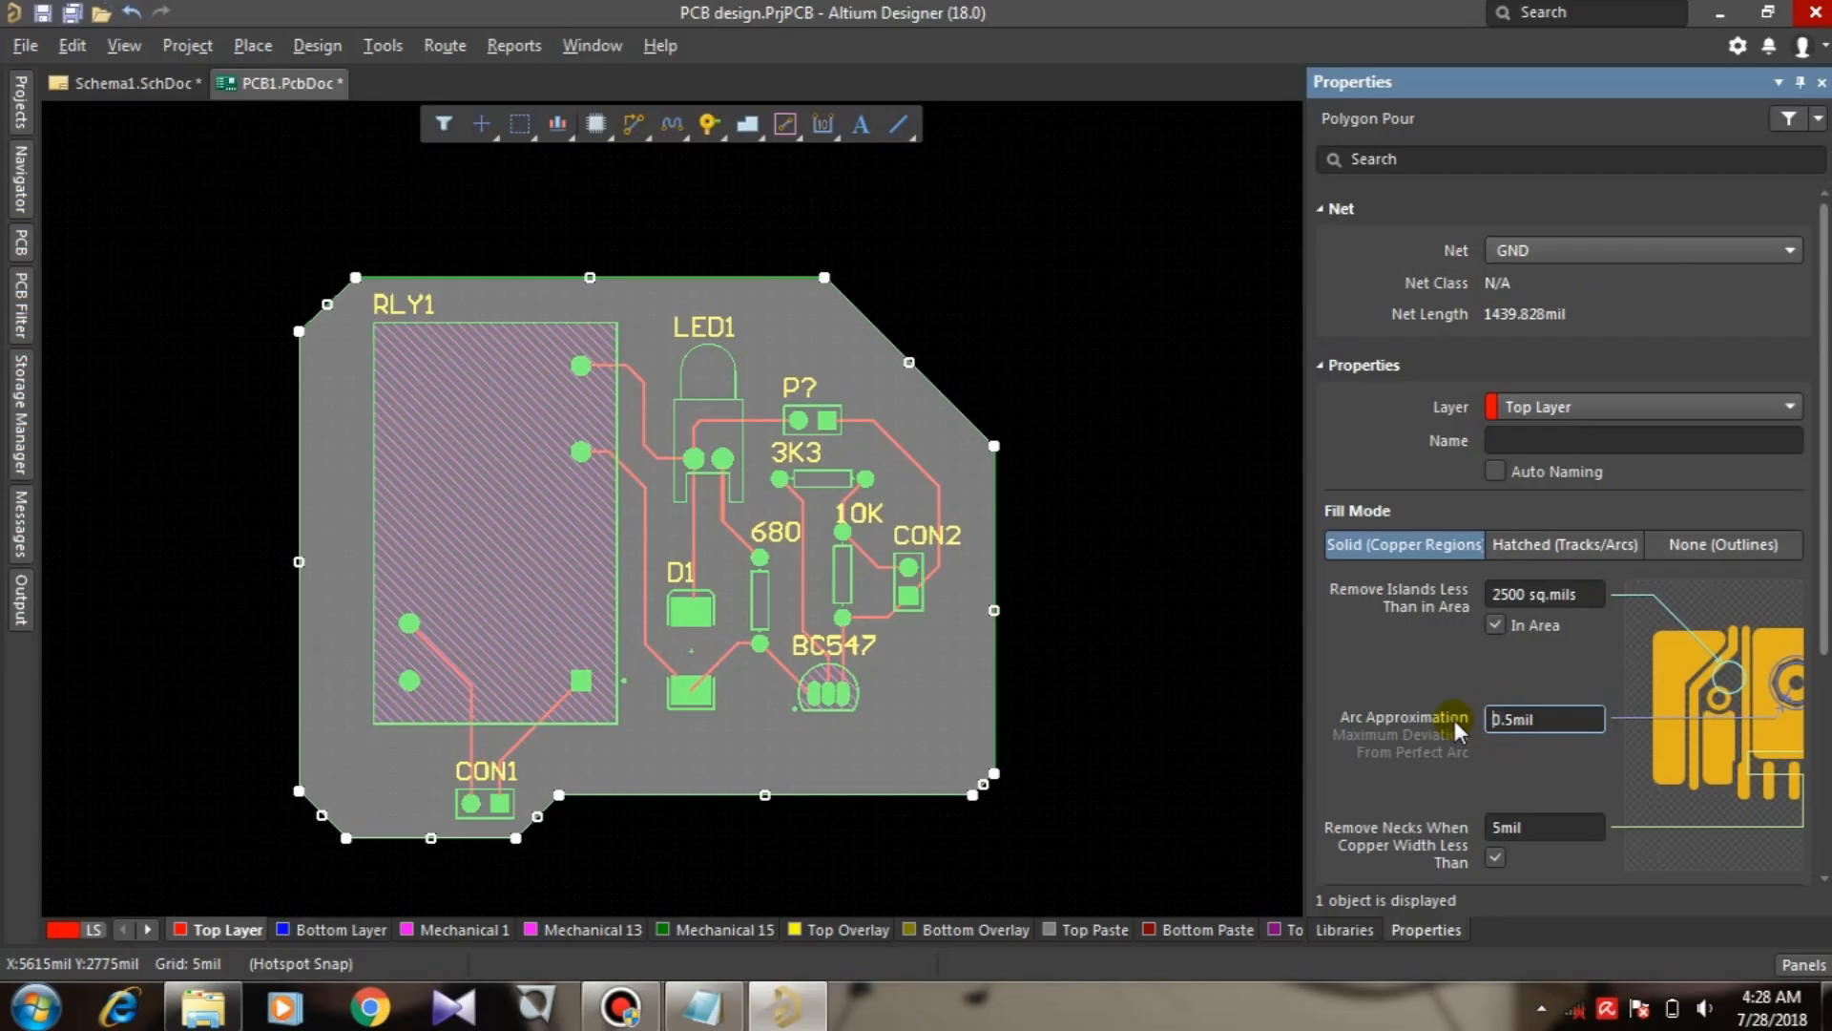
pyautogui.press('Delete')
pyautogui.write('2')
pyautogui.press('Return')
pyautogui.click(1668, 855)
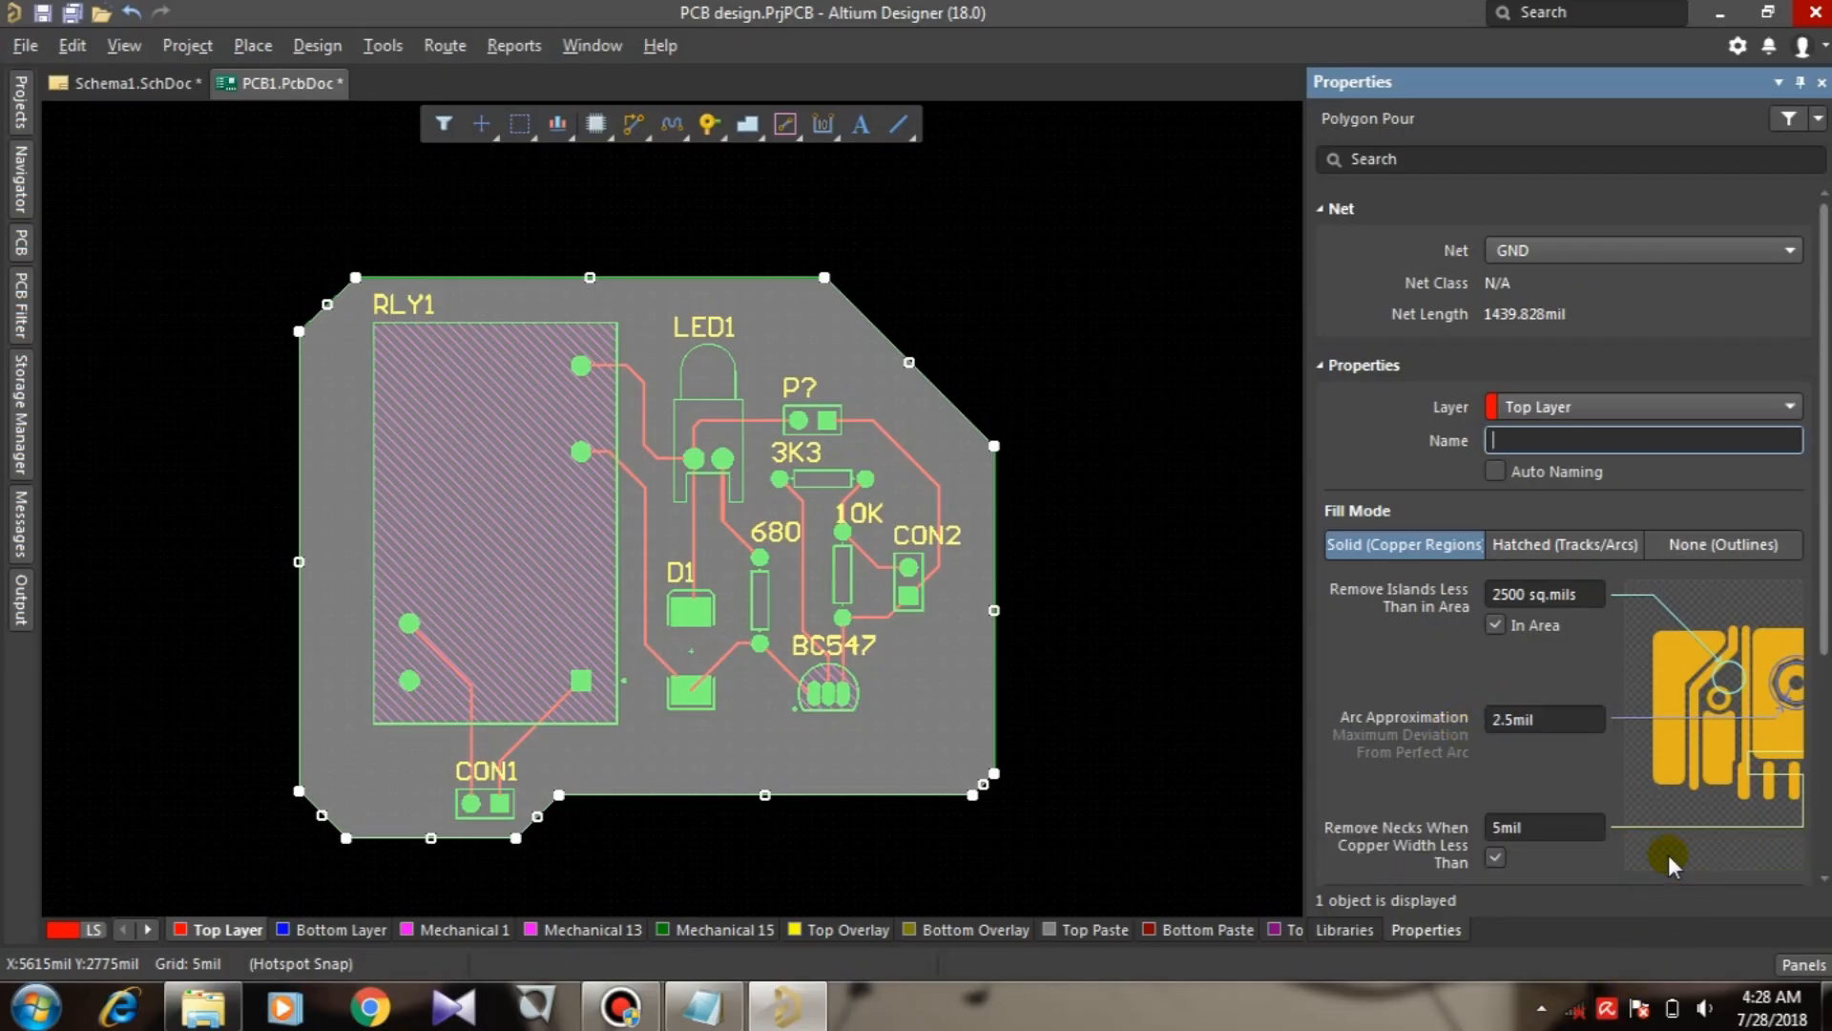
# Step: Repour all polygons on the board to rebuild the copper with the changed settings
pyautogui.rightClick(818, 318)
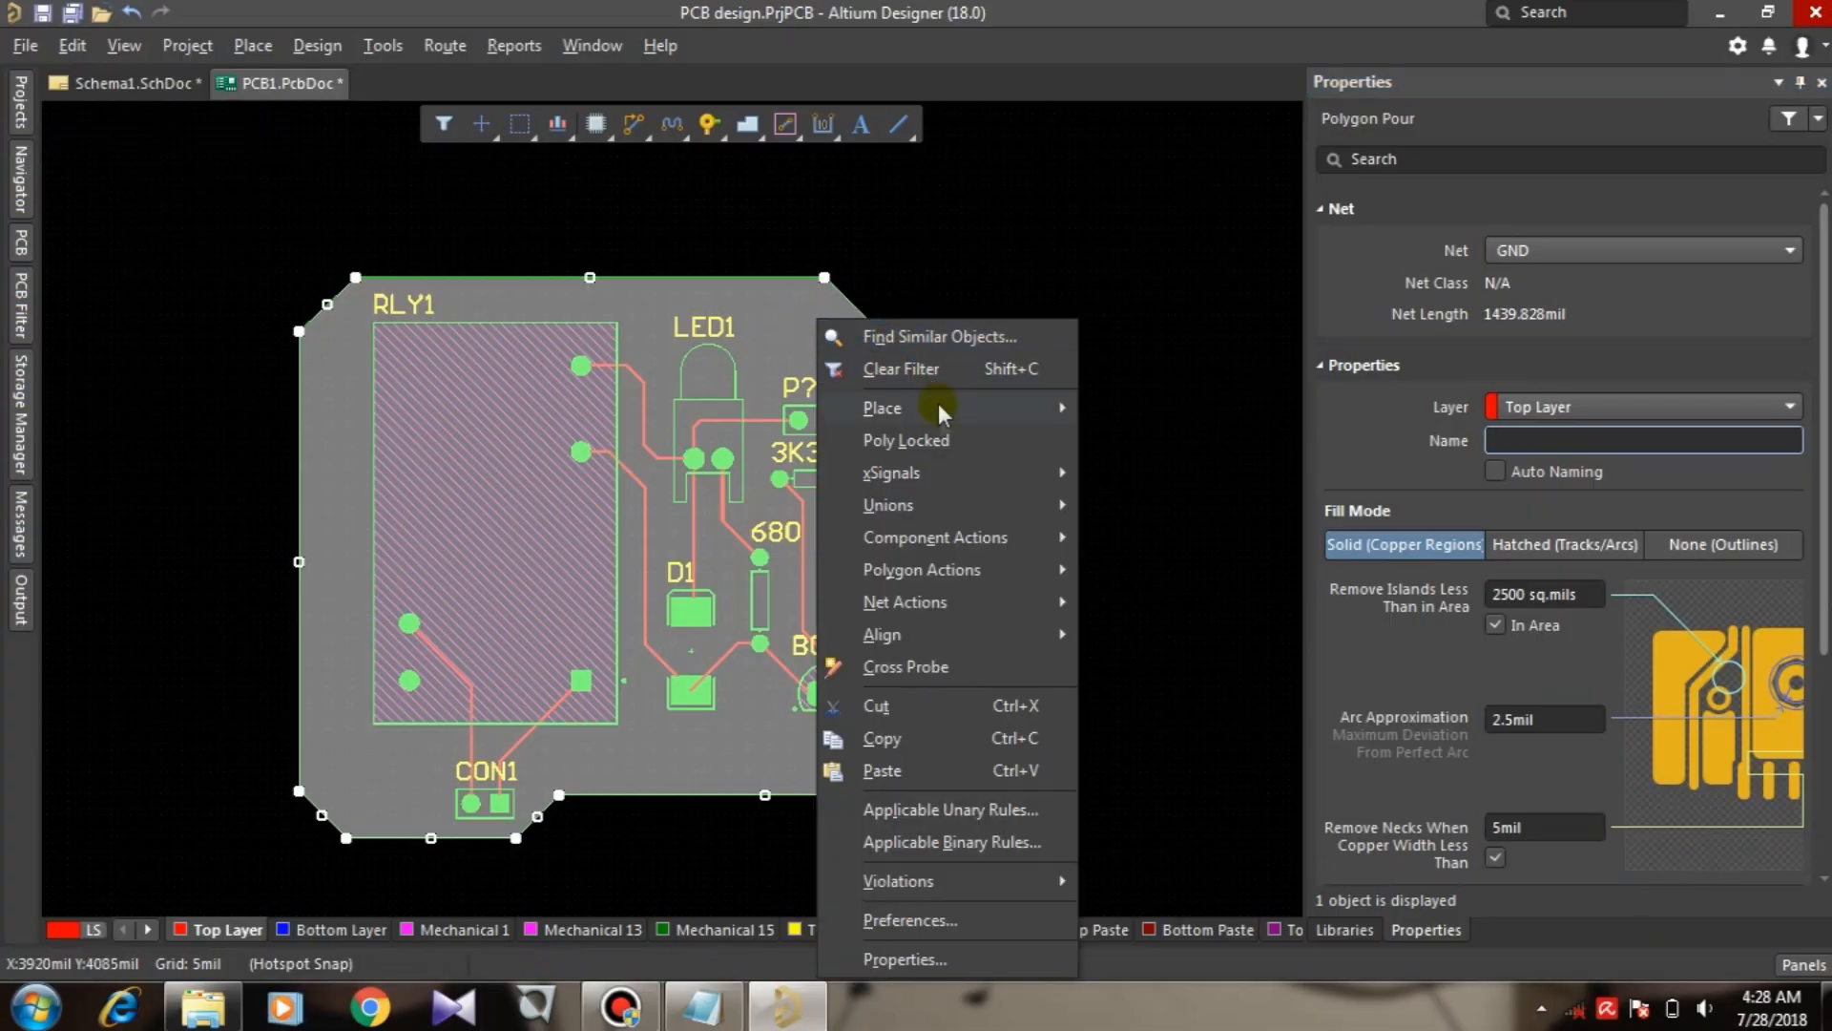
pyautogui.moveTo(937, 575)
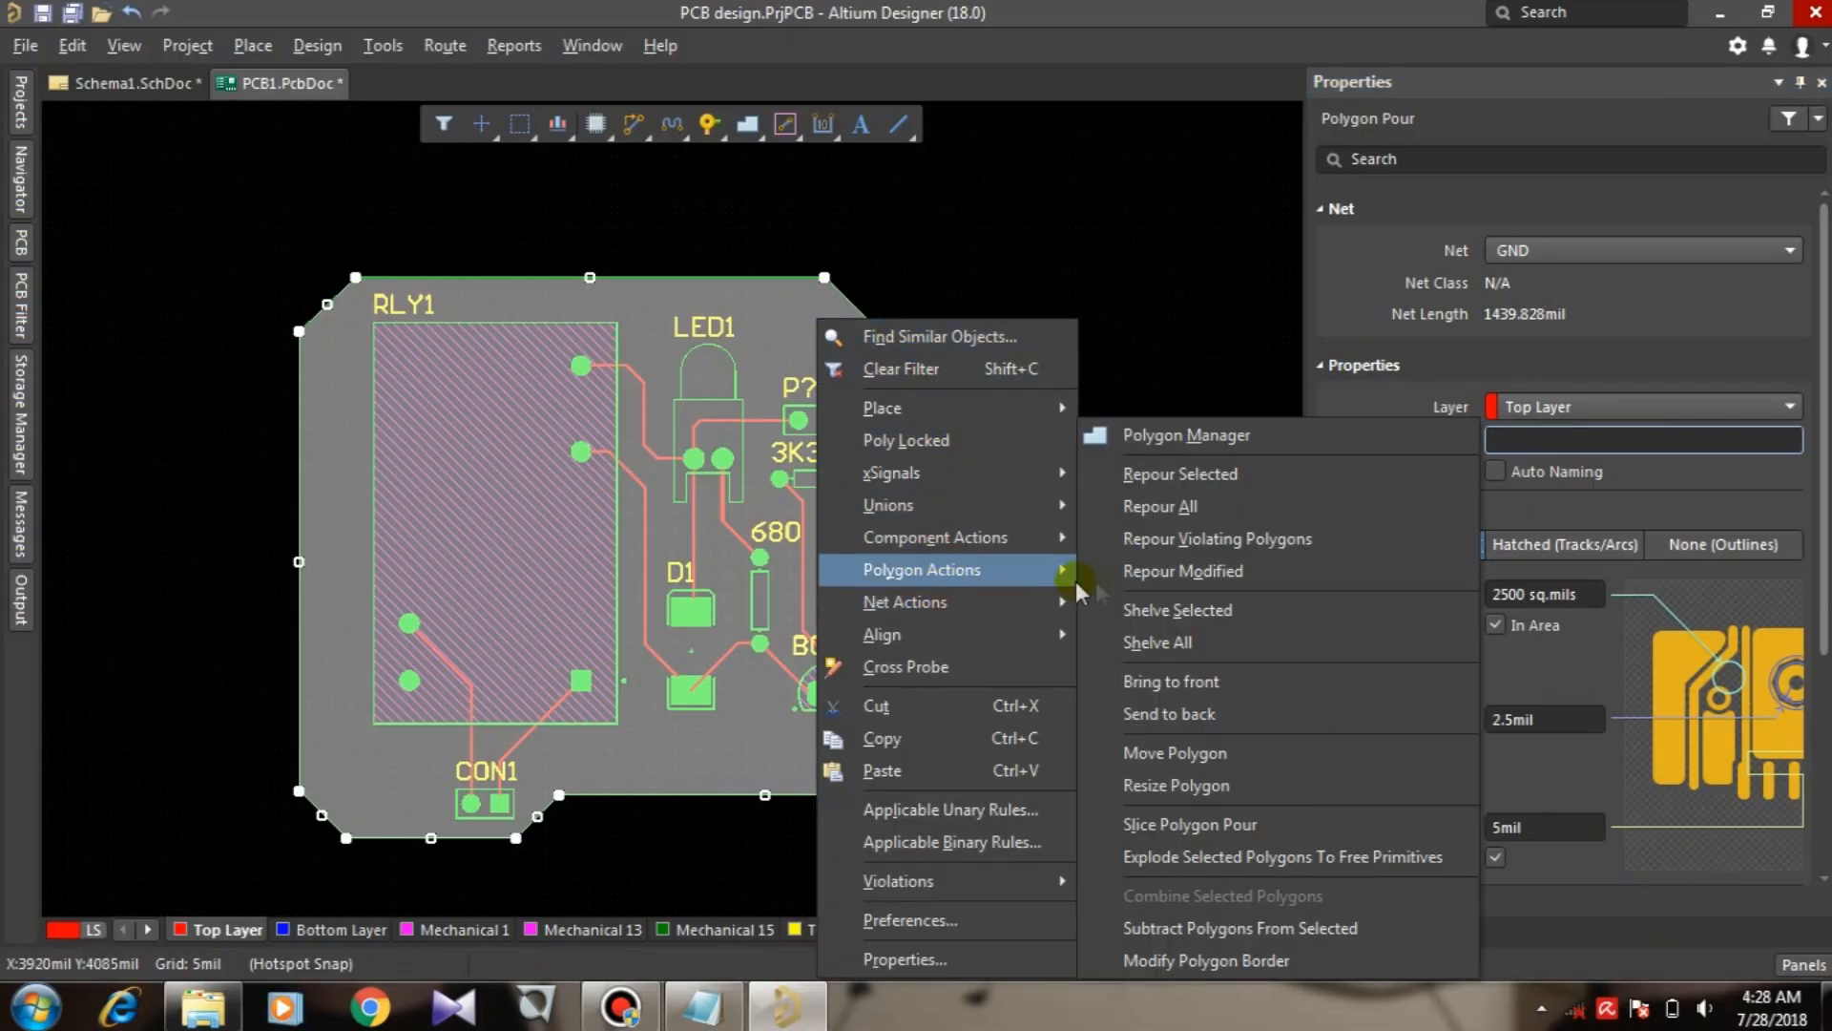
pyautogui.click(1235, 506)
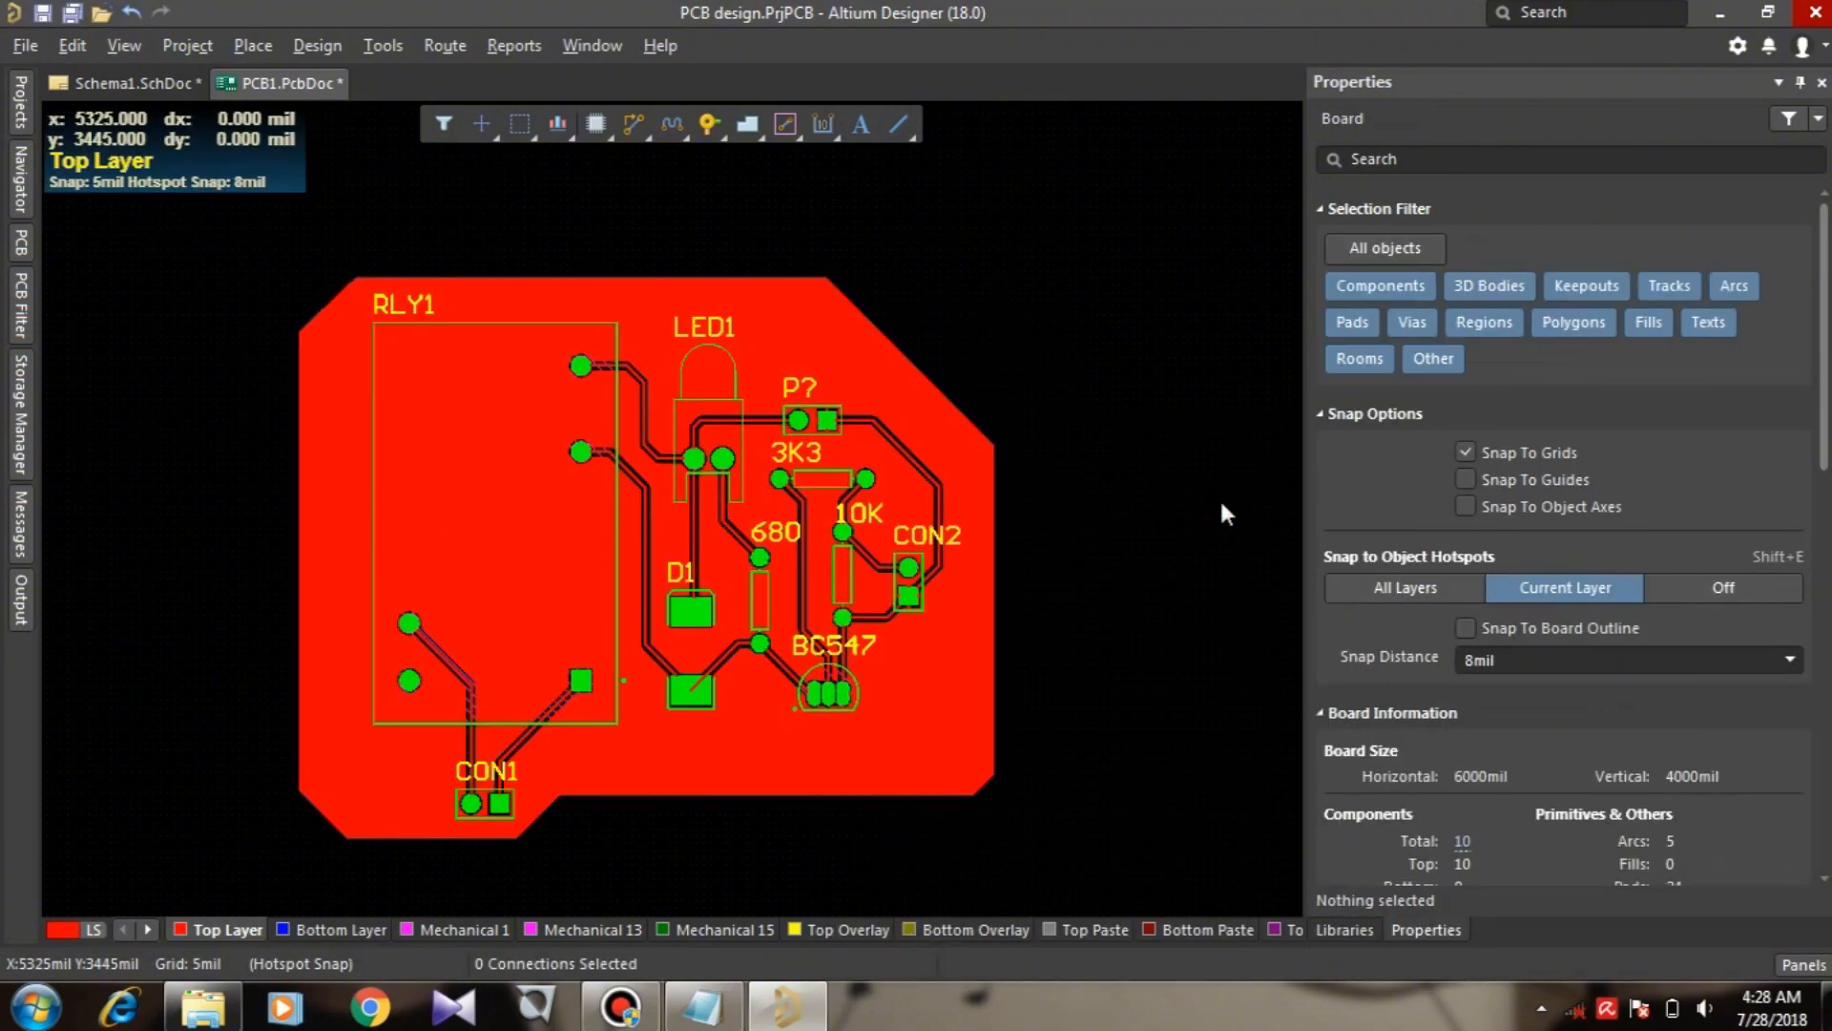
# Step: Display the board in 3D and rotate it to inspect the underside and the component side
pyautogui.click(140, 44)
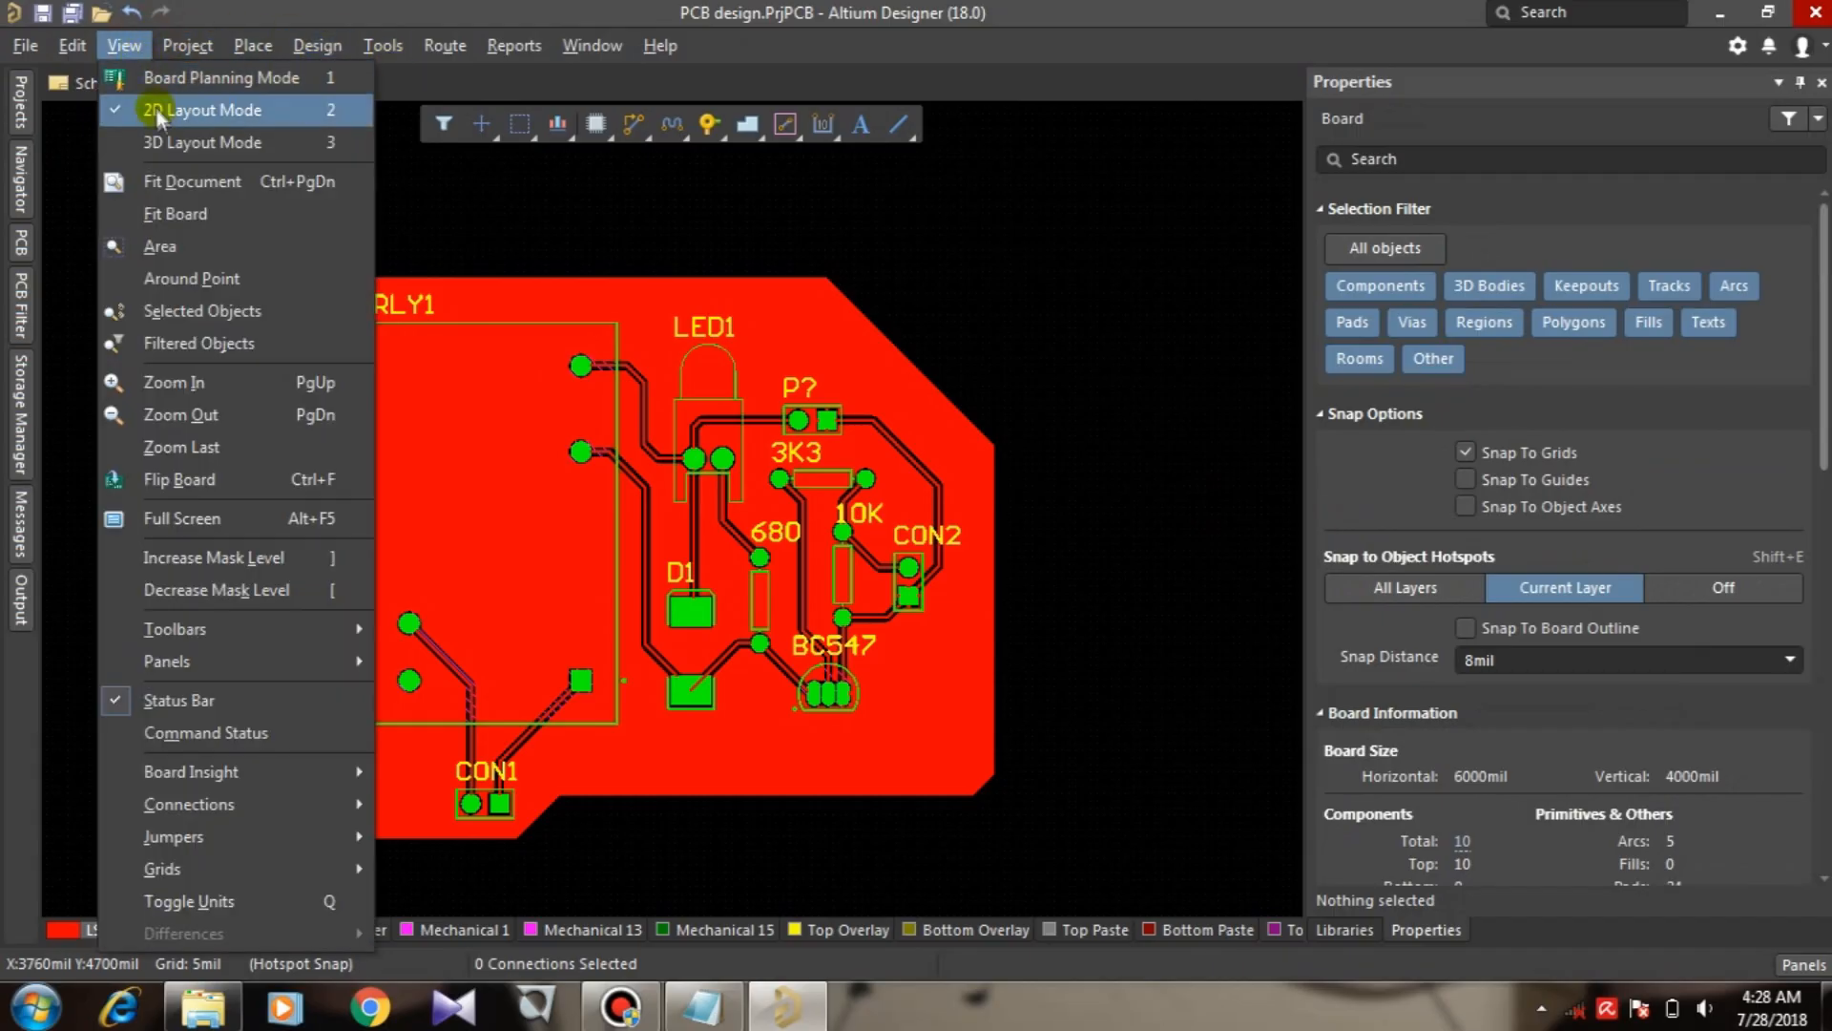
pyautogui.click(156, 143)
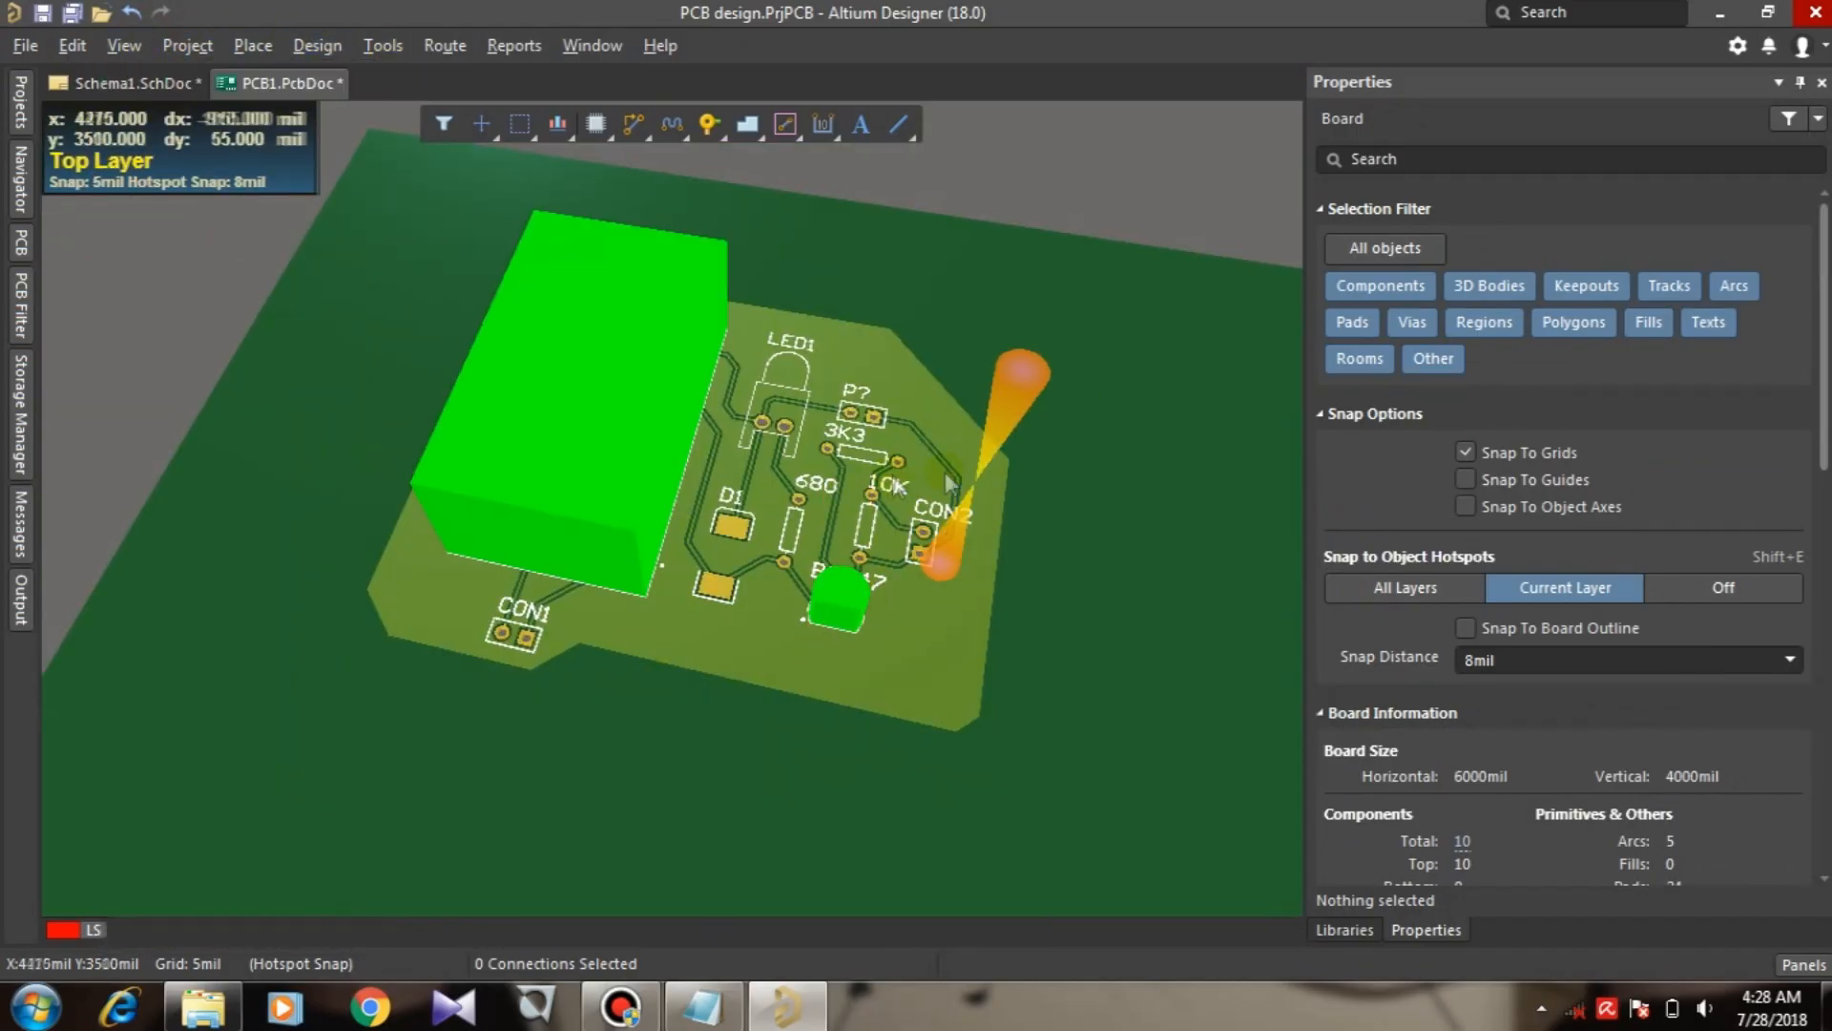
pyautogui.press('shift')
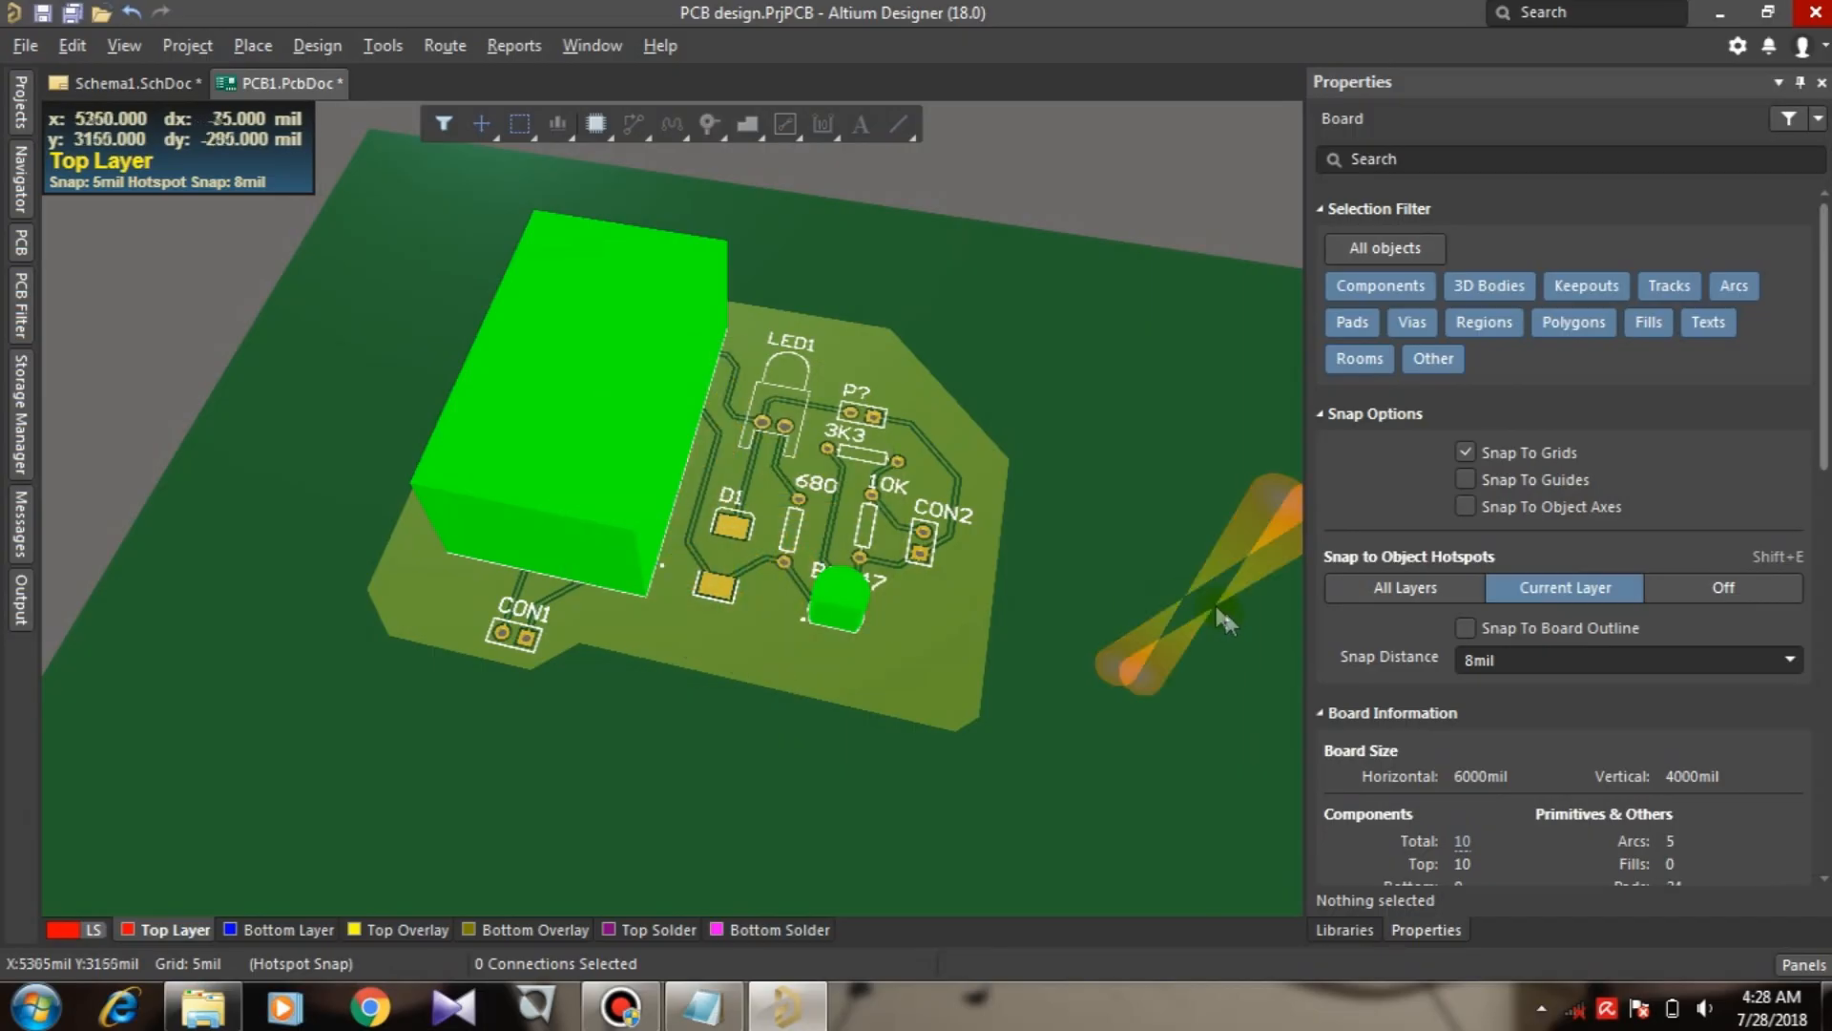
pyautogui.press('shift')
pyautogui.keyDown('shift'); pyautogui.moveTo(881, 703); pyautogui.dragTo(245, 347, button='right'); pyautogui.keyUp('shift')
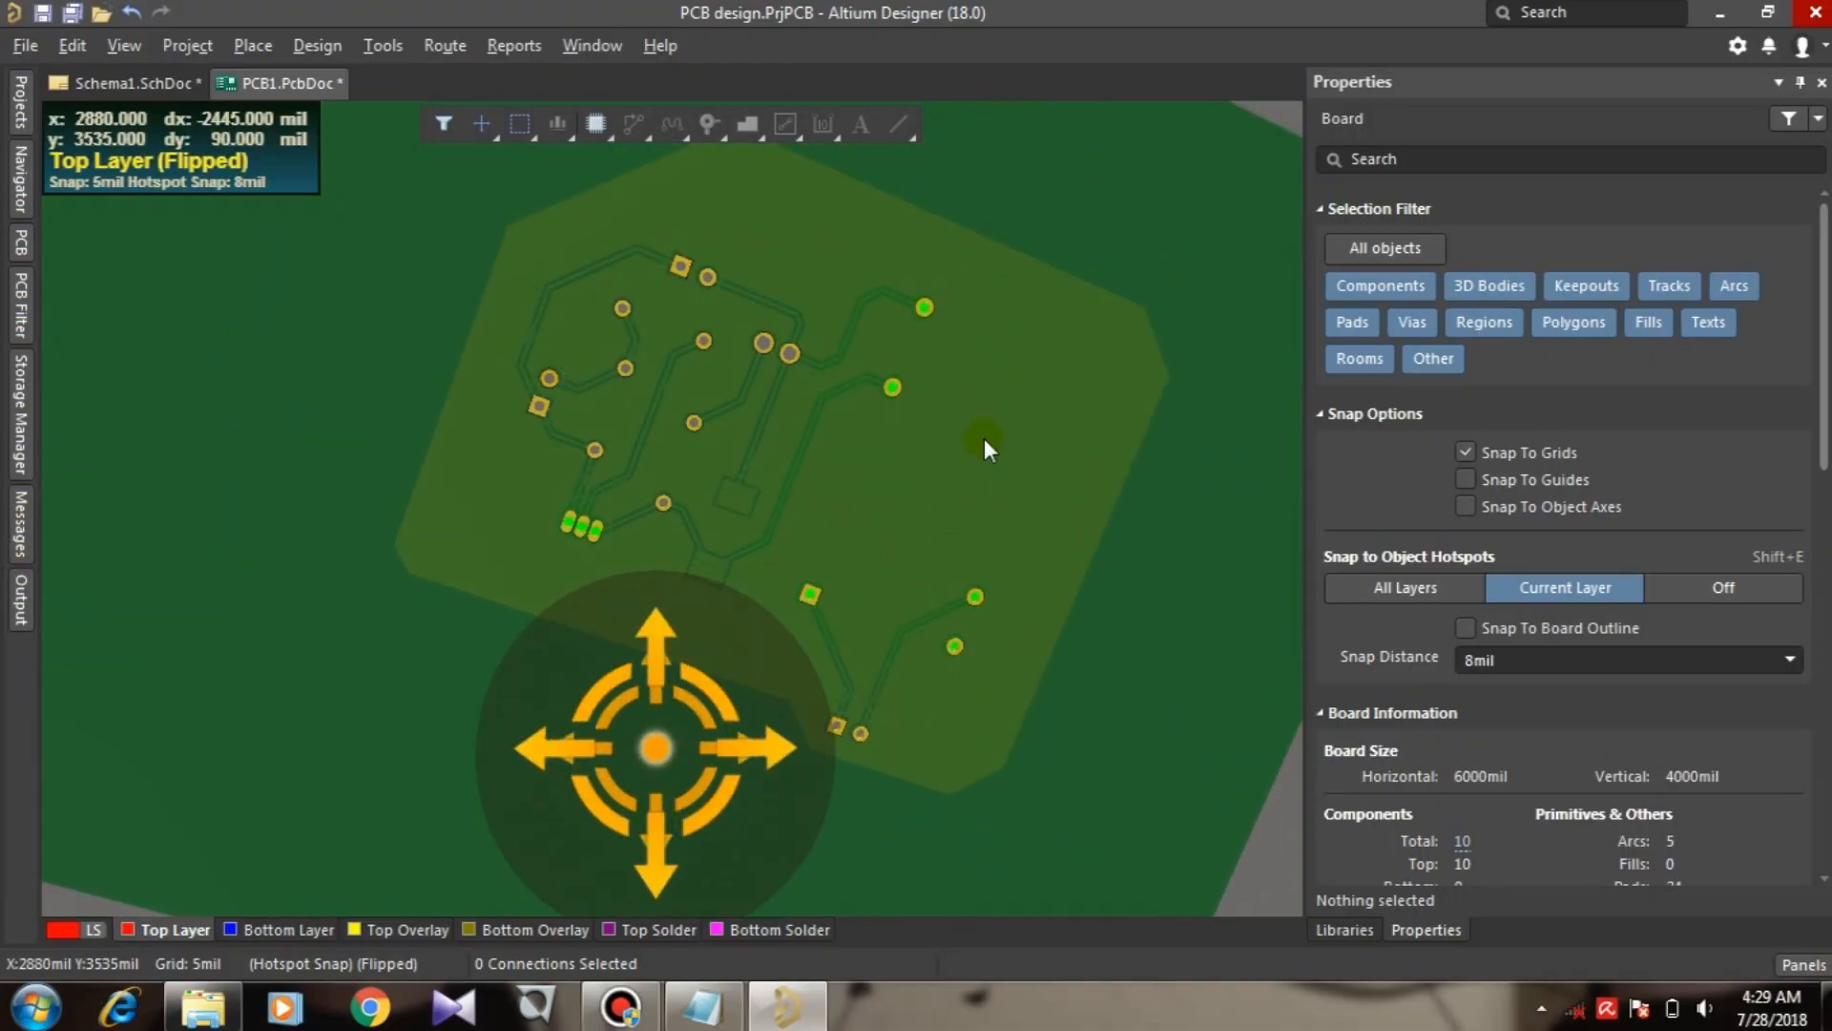
pyautogui.moveTo(892, 433)
pyautogui.keyDown('shift'); pyautogui.mouseDown(button='right')
pyautogui.moveTo(846, 503)
pyautogui.moveTo(902, 536)
pyautogui.moveTo(970, 524)
pyautogui.moveTo(875, 531)
pyautogui.moveTo(442, 483)
pyautogui.moveTo(878, 474)
pyautogui.moveTo(756, 439)
pyautogui.moveTo(504, 307)
pyautogui.moveTo(409, 531)
pyautogui.moveTo(359, 417)
pyautogui.moveTo(447, 589)
pyautogui.moveTo(1034, 673)
pyautogui.moveTo(957, 846)
pyautogui.moveTo(986, 849)
pyautogui.moveTo(1002, 890)
pyautogui.moveTo(1002, 761)
pyautogui.moveTo(1055, 675)
pyautogui.moveTo(1184, 637)
pyautogui.moveTo(1014, 630)
pyautogui.moveTo(878, 572)
pyautogui.moveTo(859, 534)
pyautogui.moveTo(854, 625)
pyautogui.moveTo(969, 633)
pyautogui.moveTo(925, 621)
pyautogui.moveTo(854, 676)
pyautogui.moveTo(868, 483)
pyautogui.moveTo(935, 550)
pyautogui.moveTo(949, 483)
pyautogui.moveTo(949, 559)
pyautogui.mouseUp(button='right'); pyautogui.keyUp('shift')
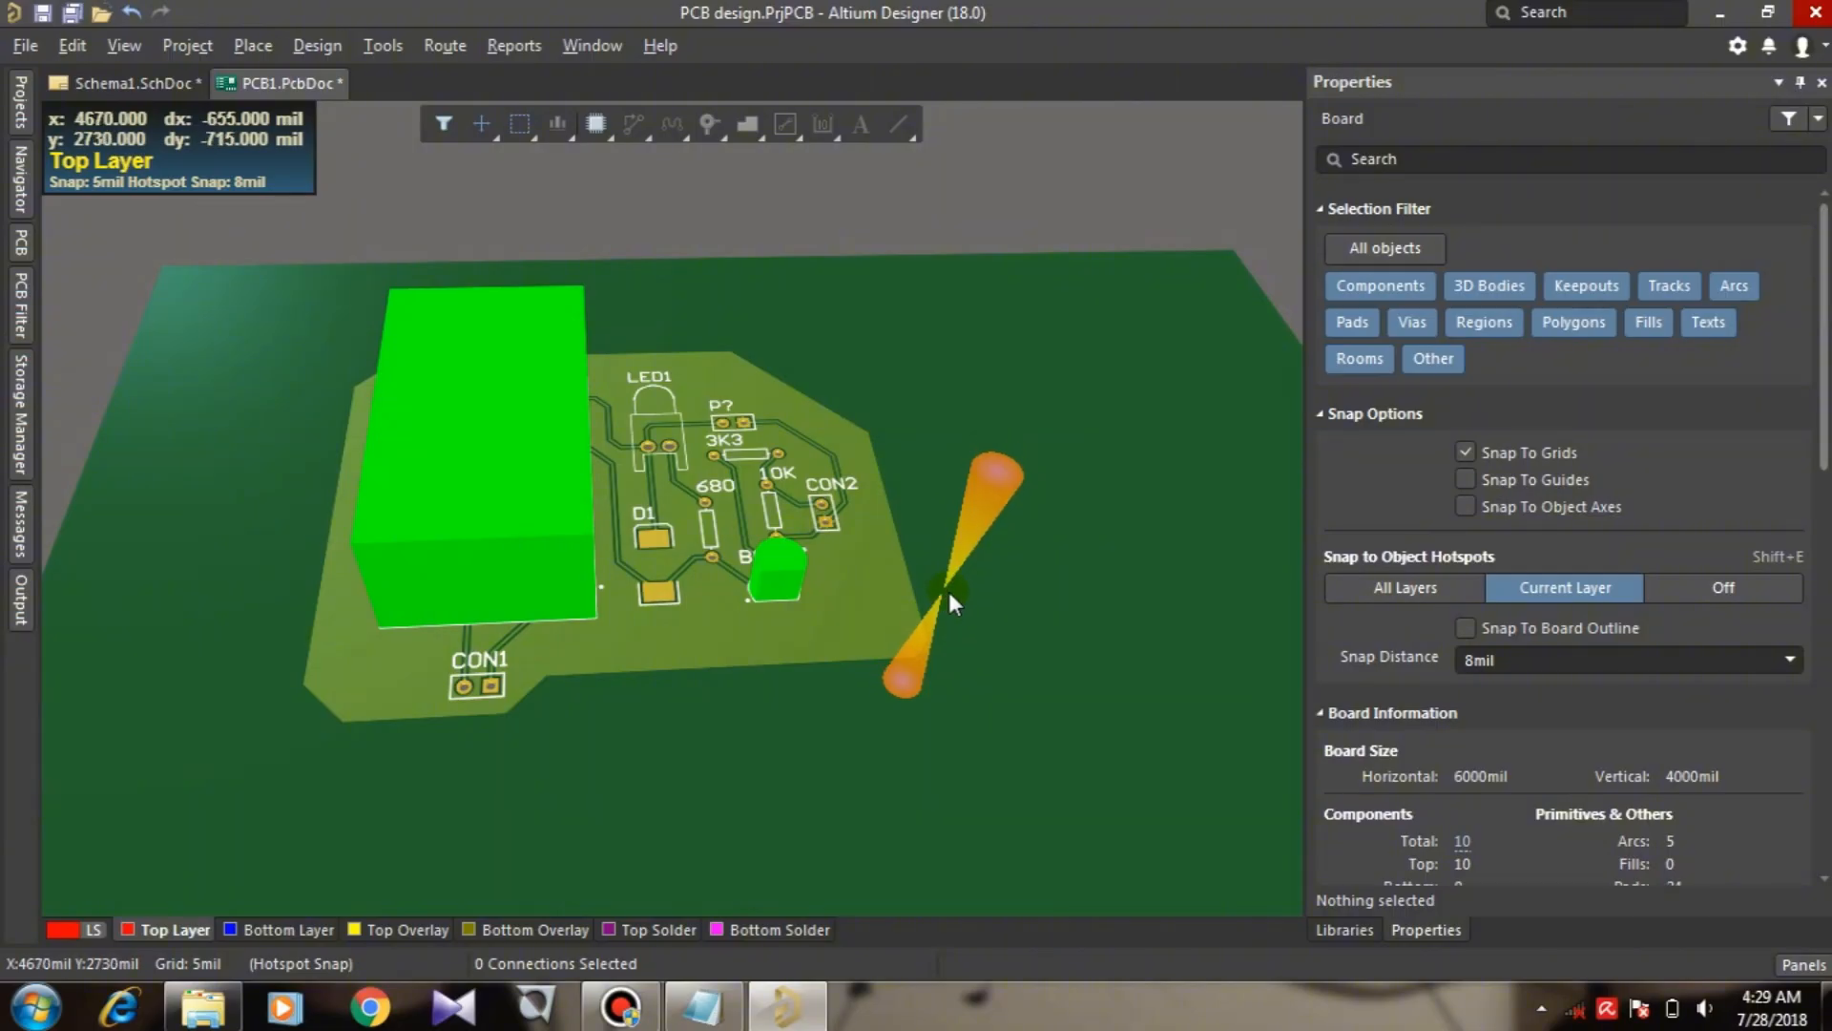
# Step: Generate the Final artwork prints preview from the fabrication outputs and look through its first six pages
pyautogui.click(27, 45)
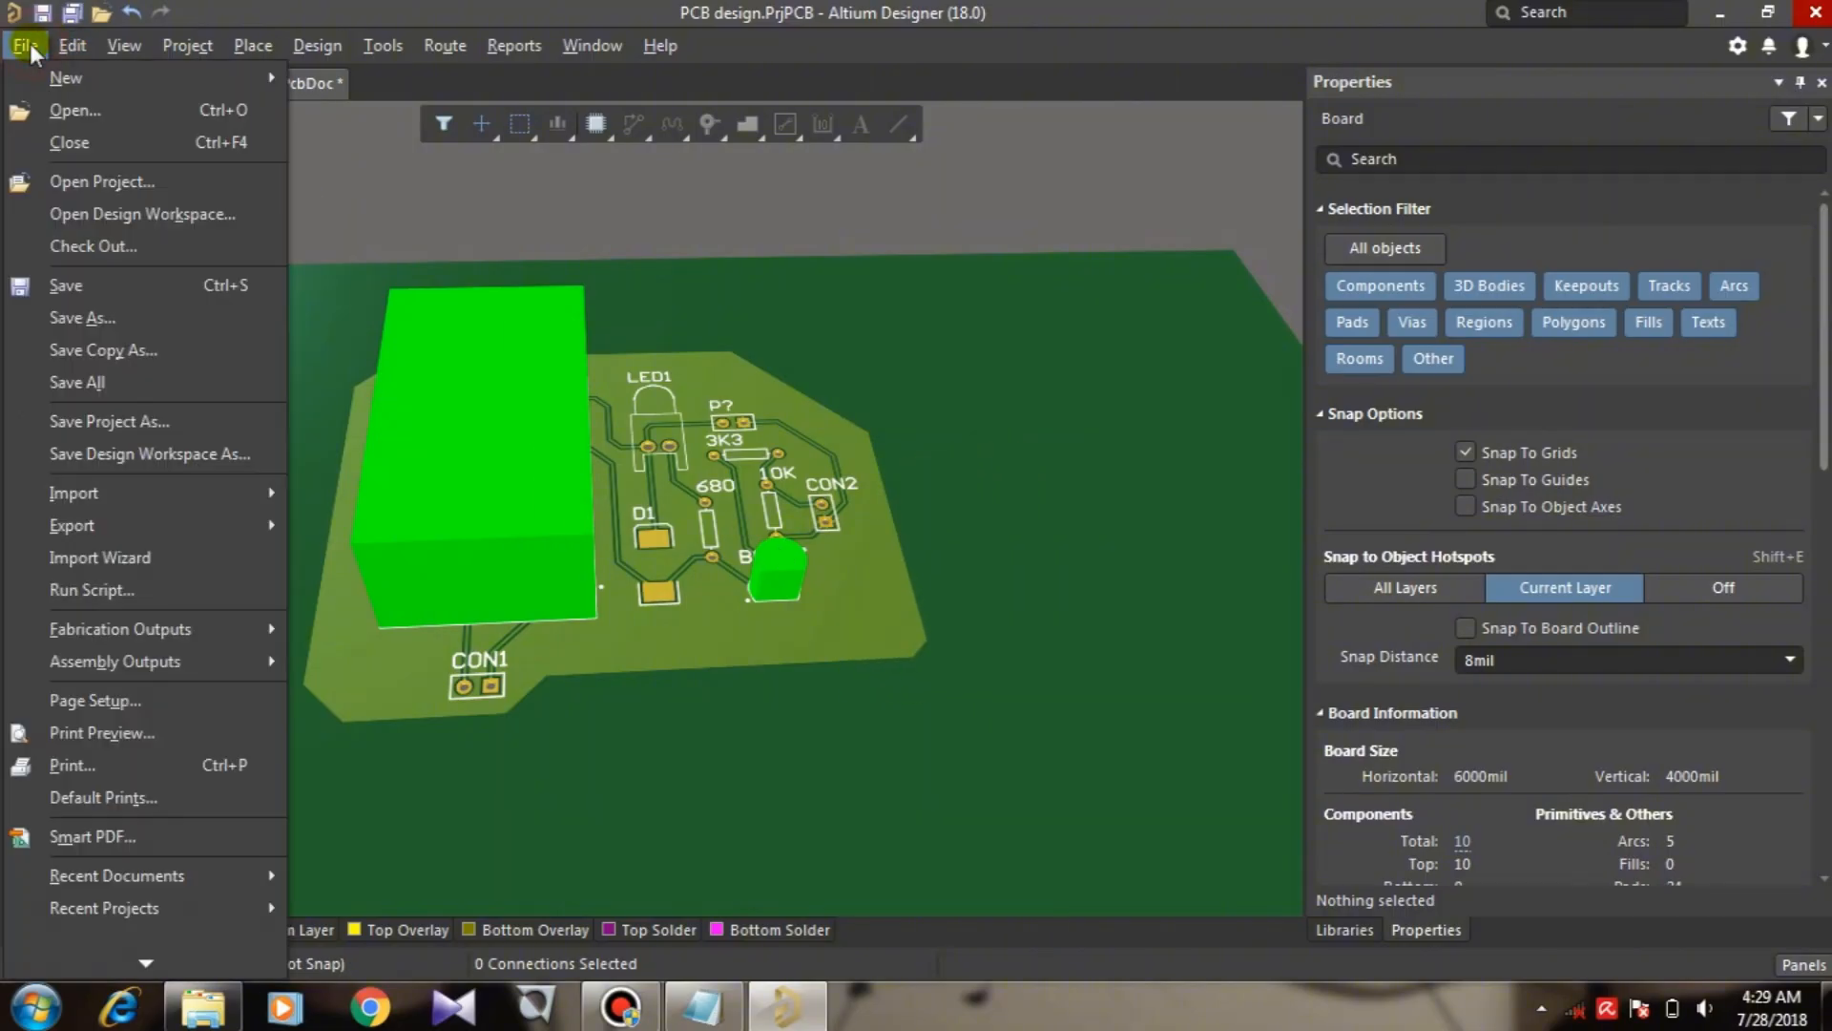
pyautogui.moveTo(141, 628)
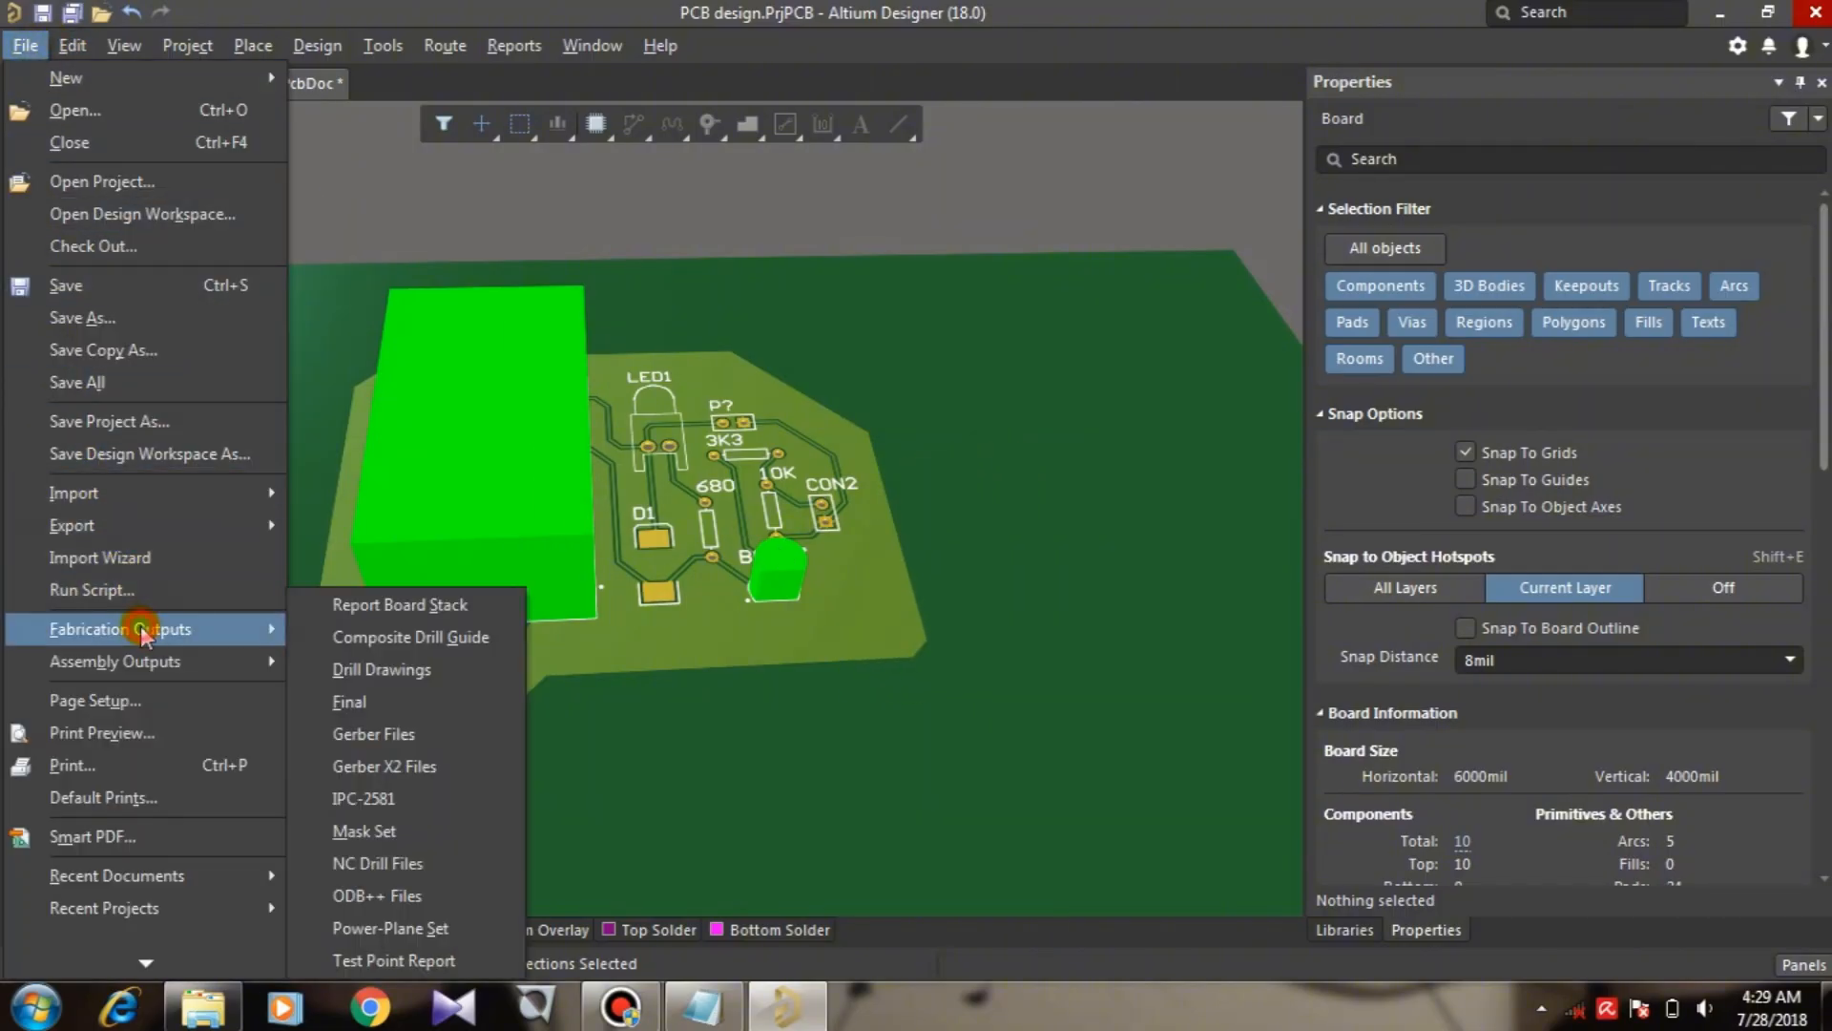
pyautogui.click(424, 710)
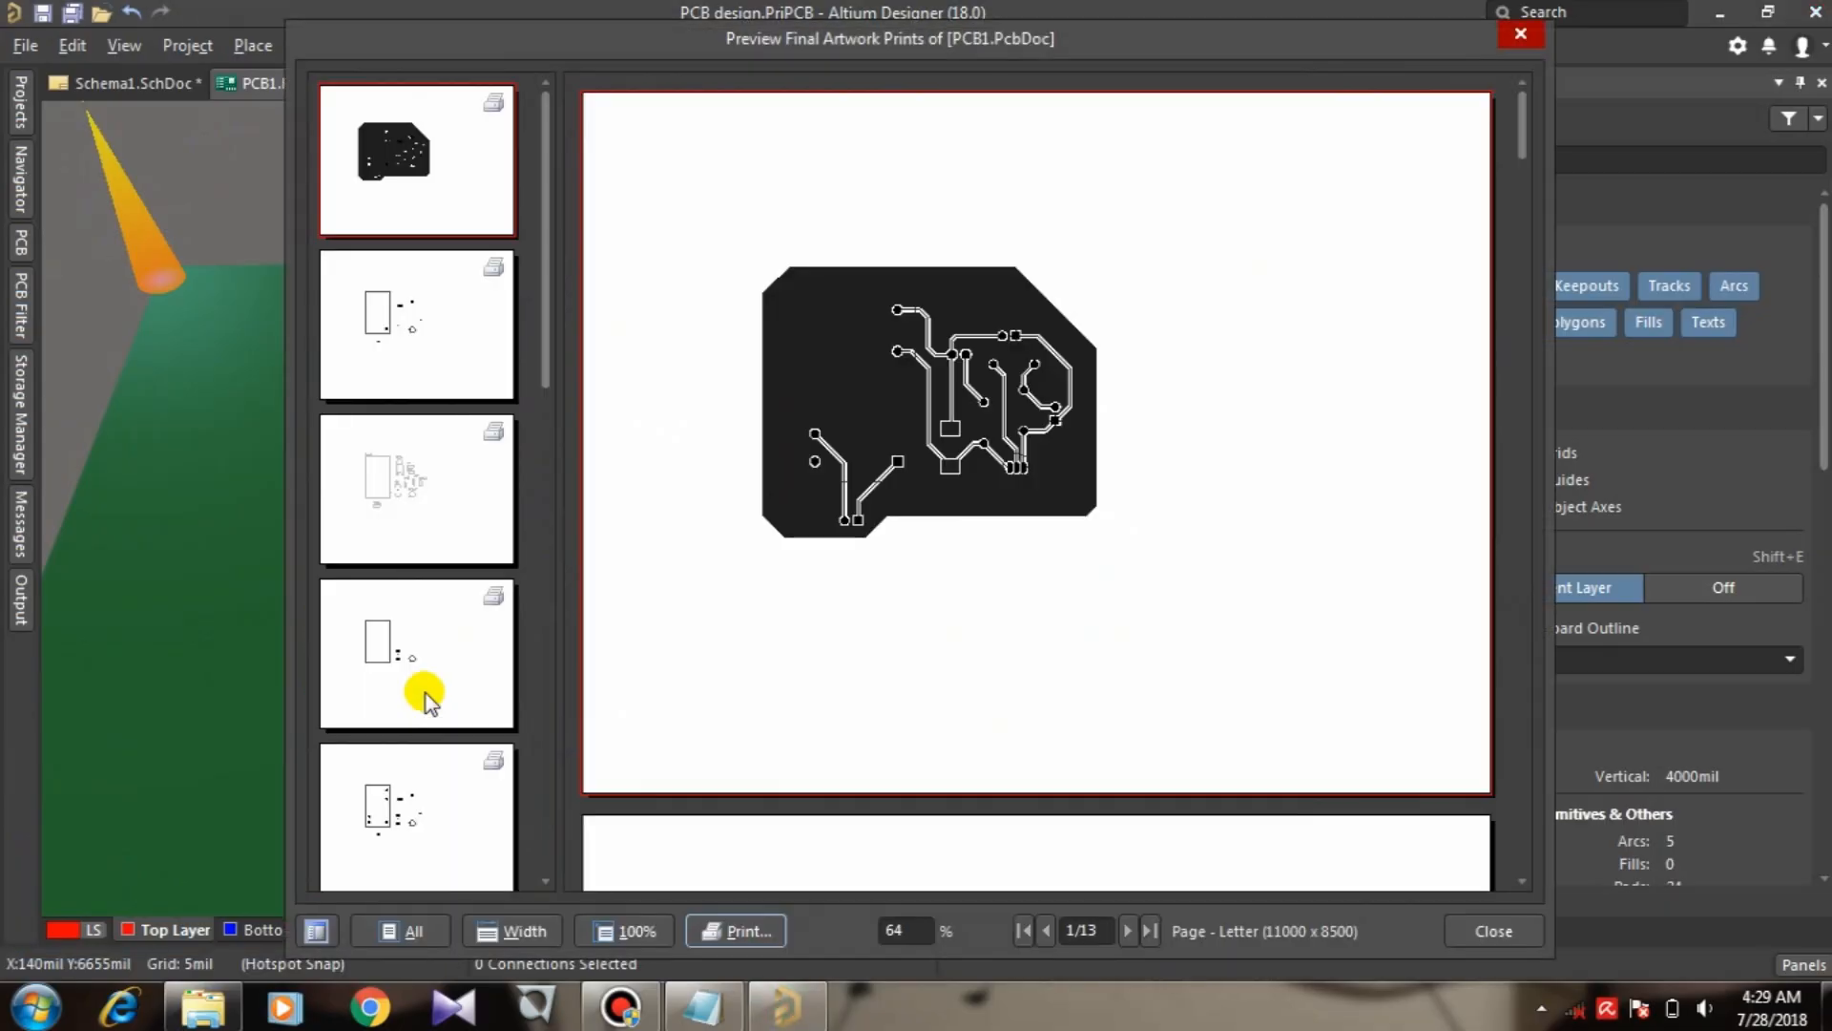
pyautogui.click(448, 312)
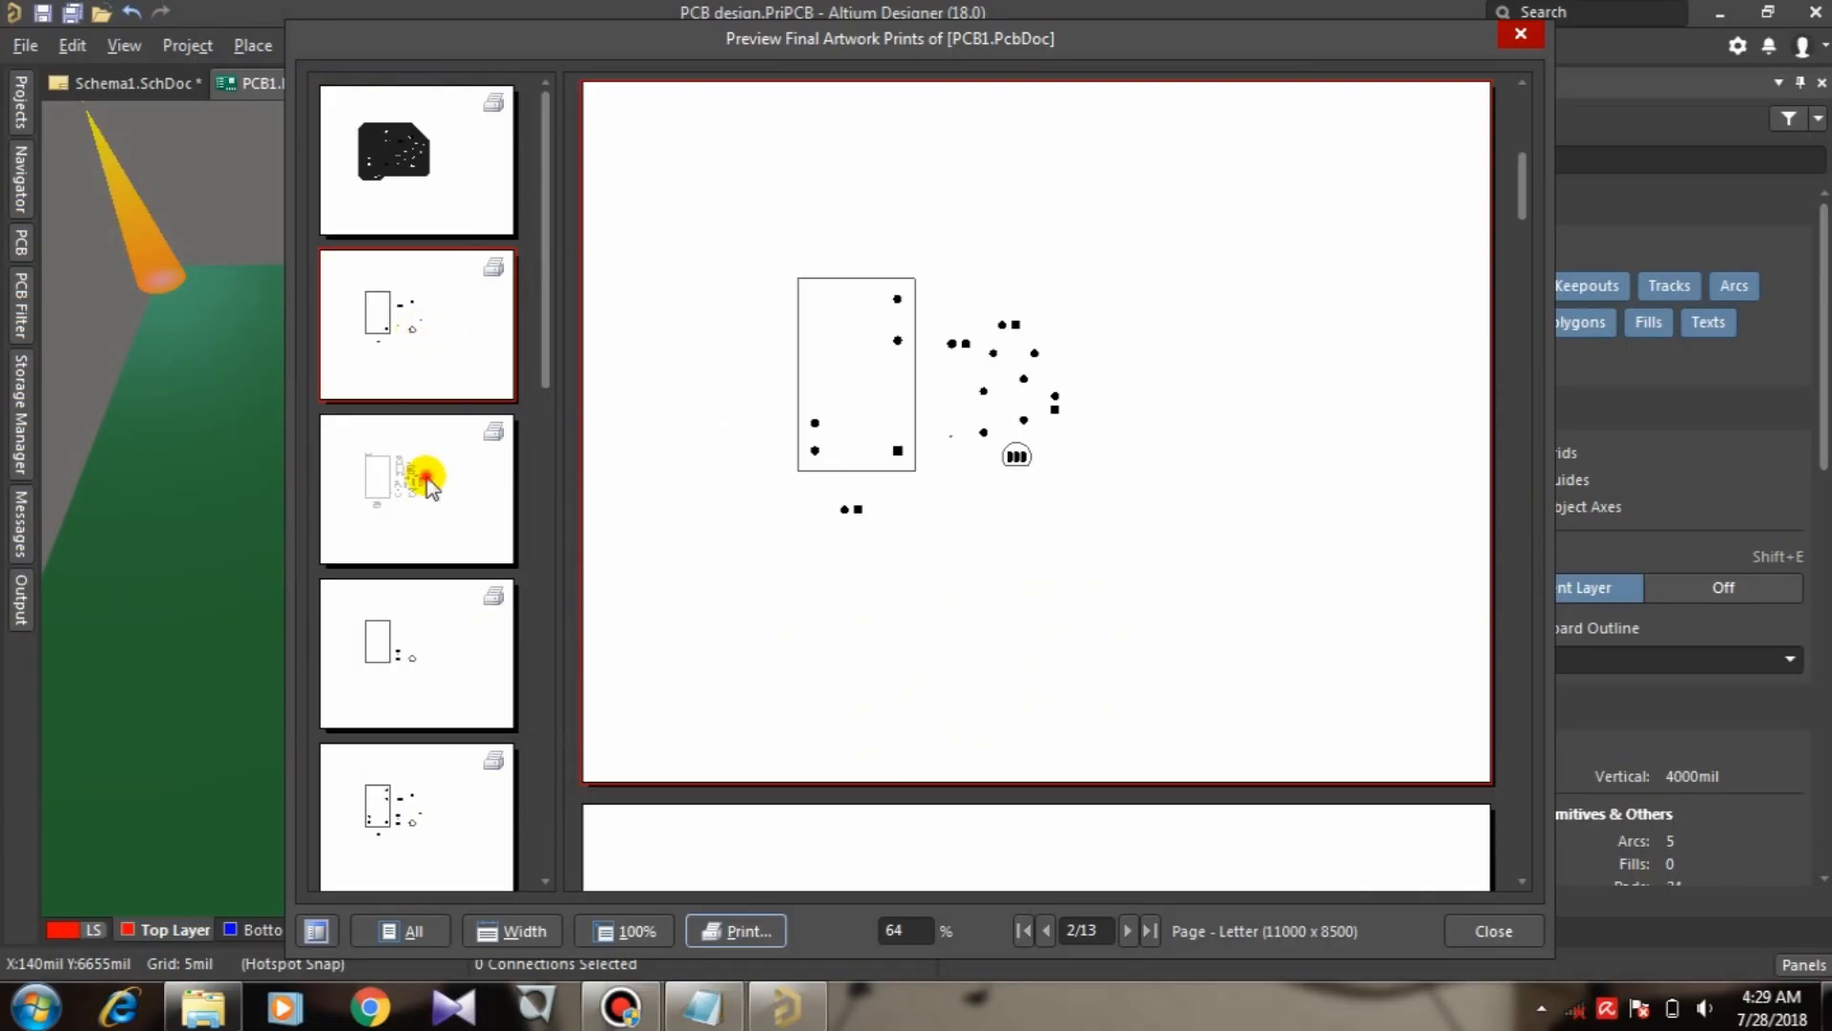
pyautogui.click(428, 484)
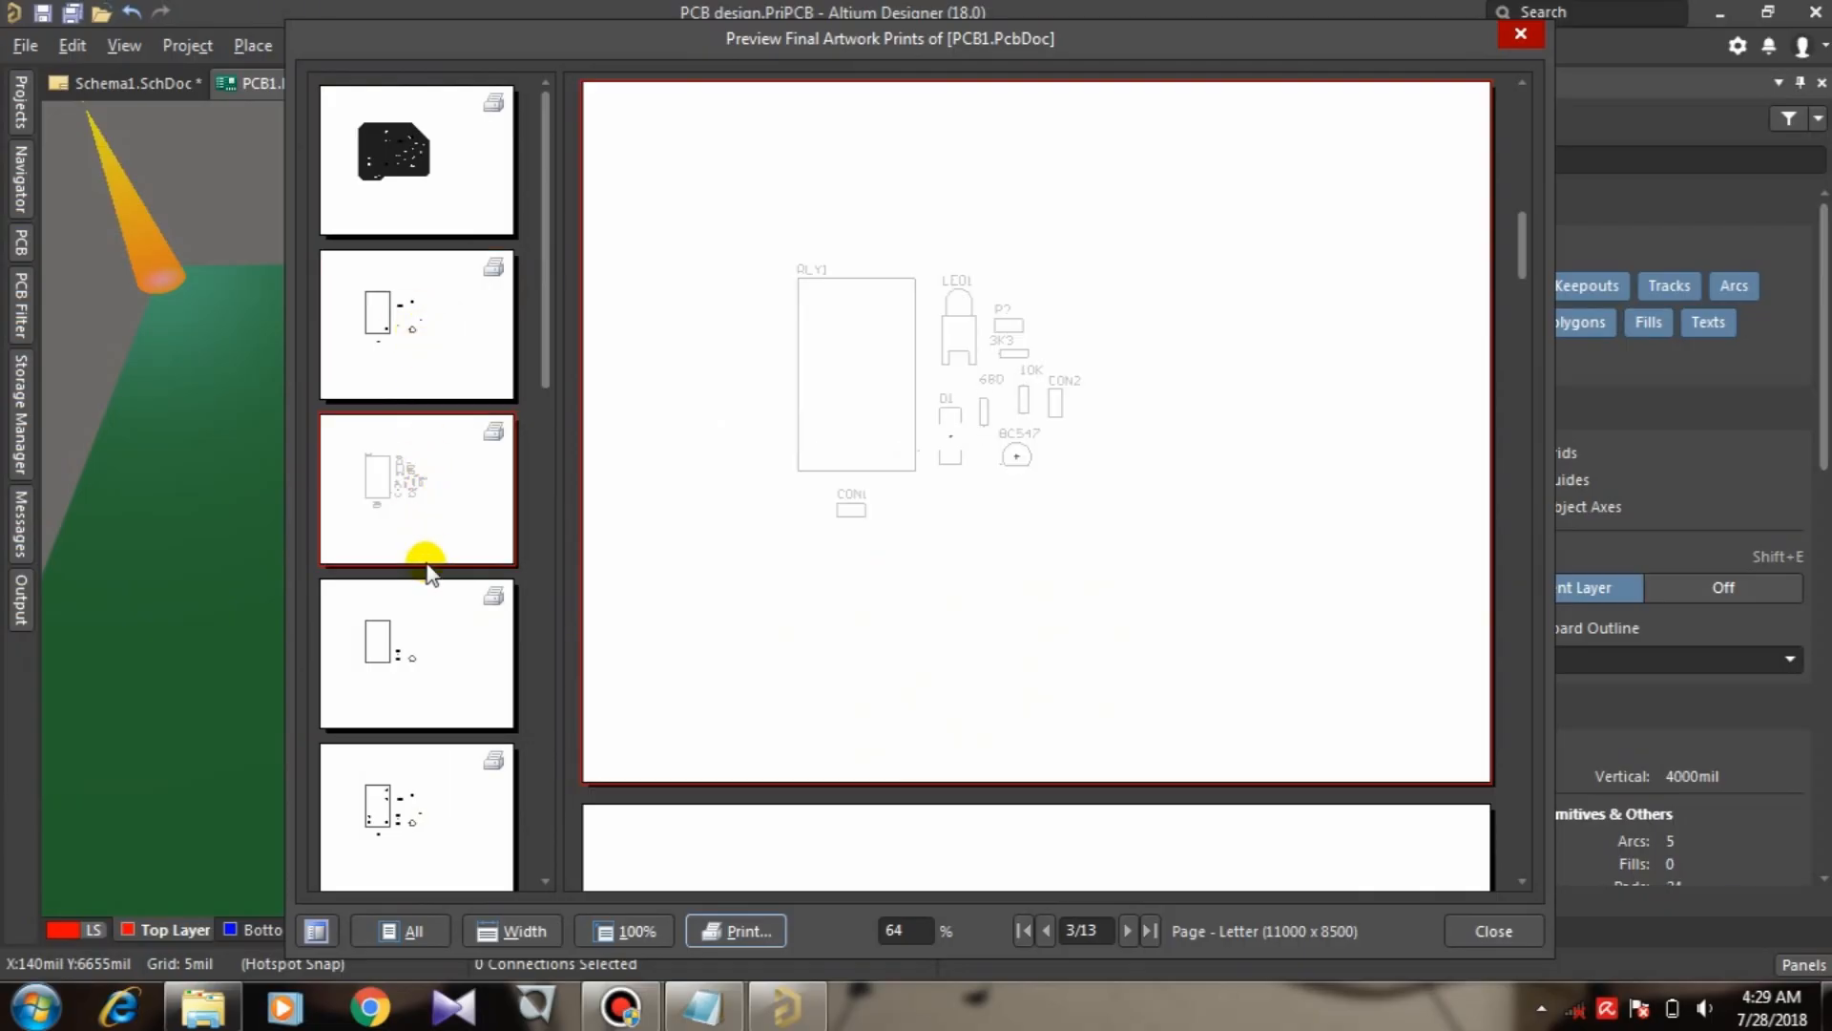
pyautogui.click(420, 622)
pyautogui.click(410, 769)
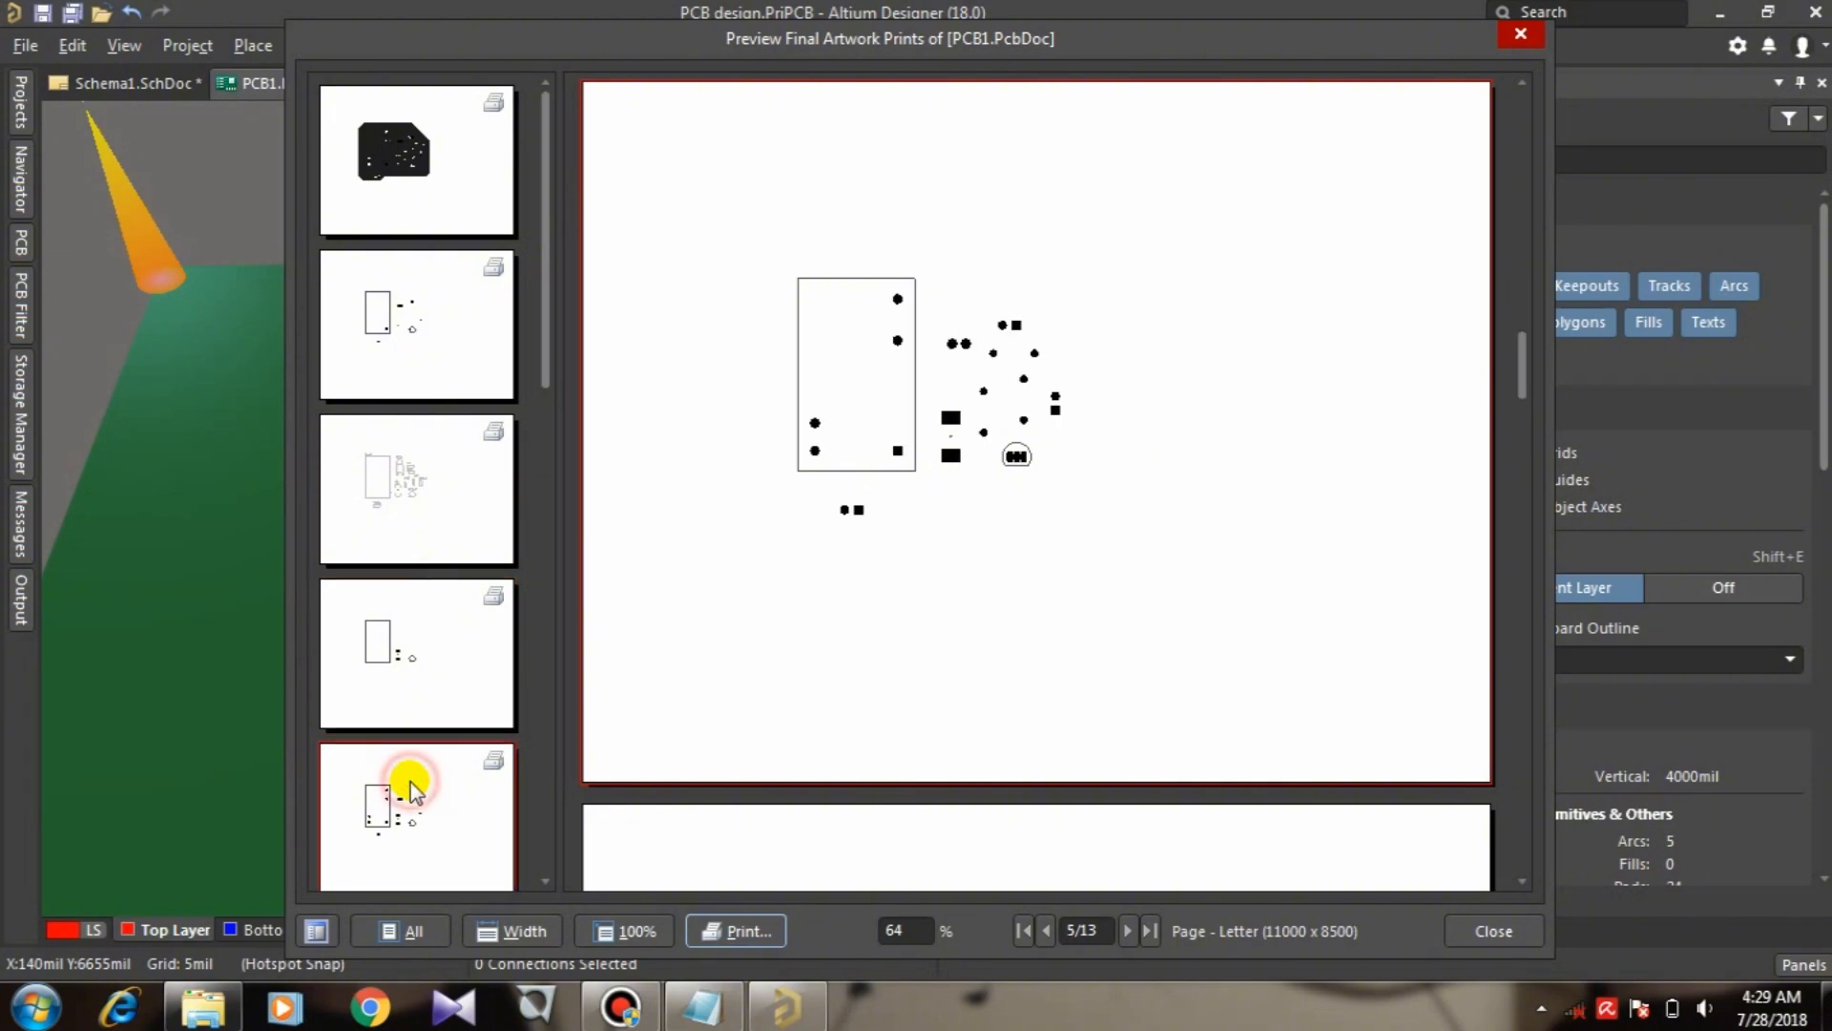
pyautogui.click(413, 831)
# Step: Review the solid copper, pad and component outline pages of the artwork preview again and close it
pyautogui.scroll(1, 413, 830)
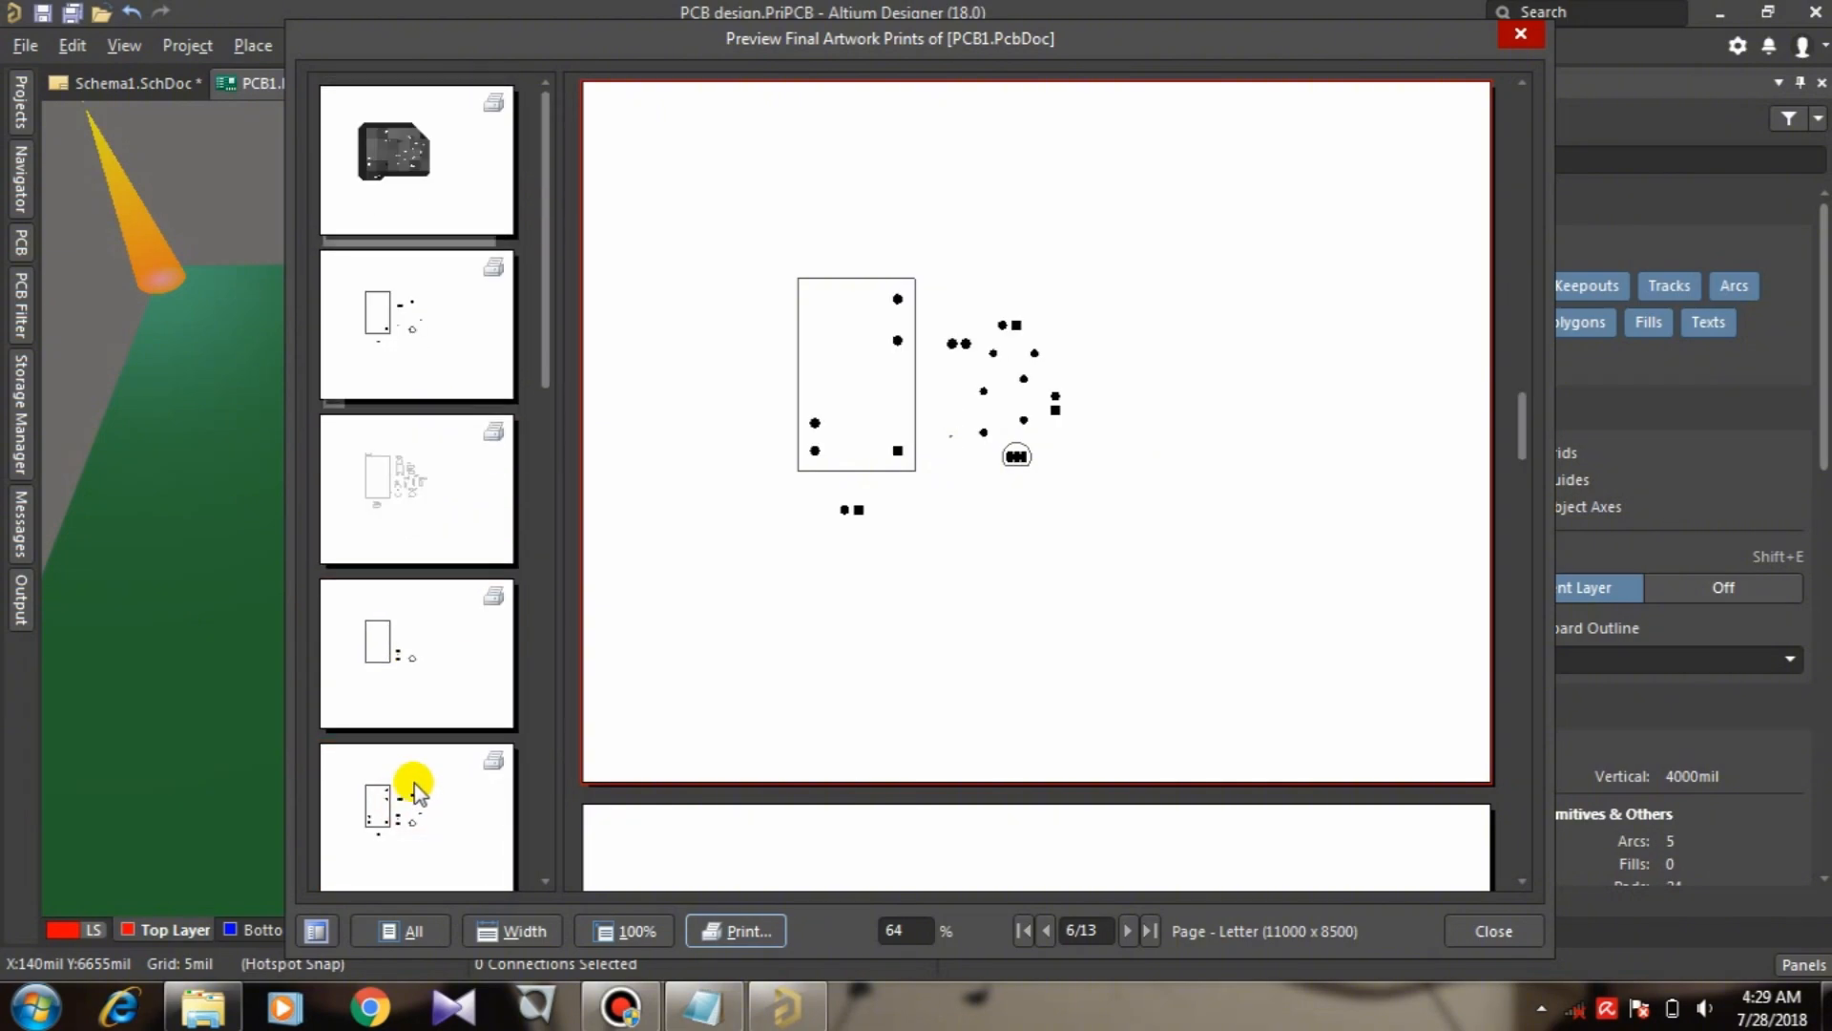
pyautogui.click(414, 353)
pyautogui.click(384, 157)
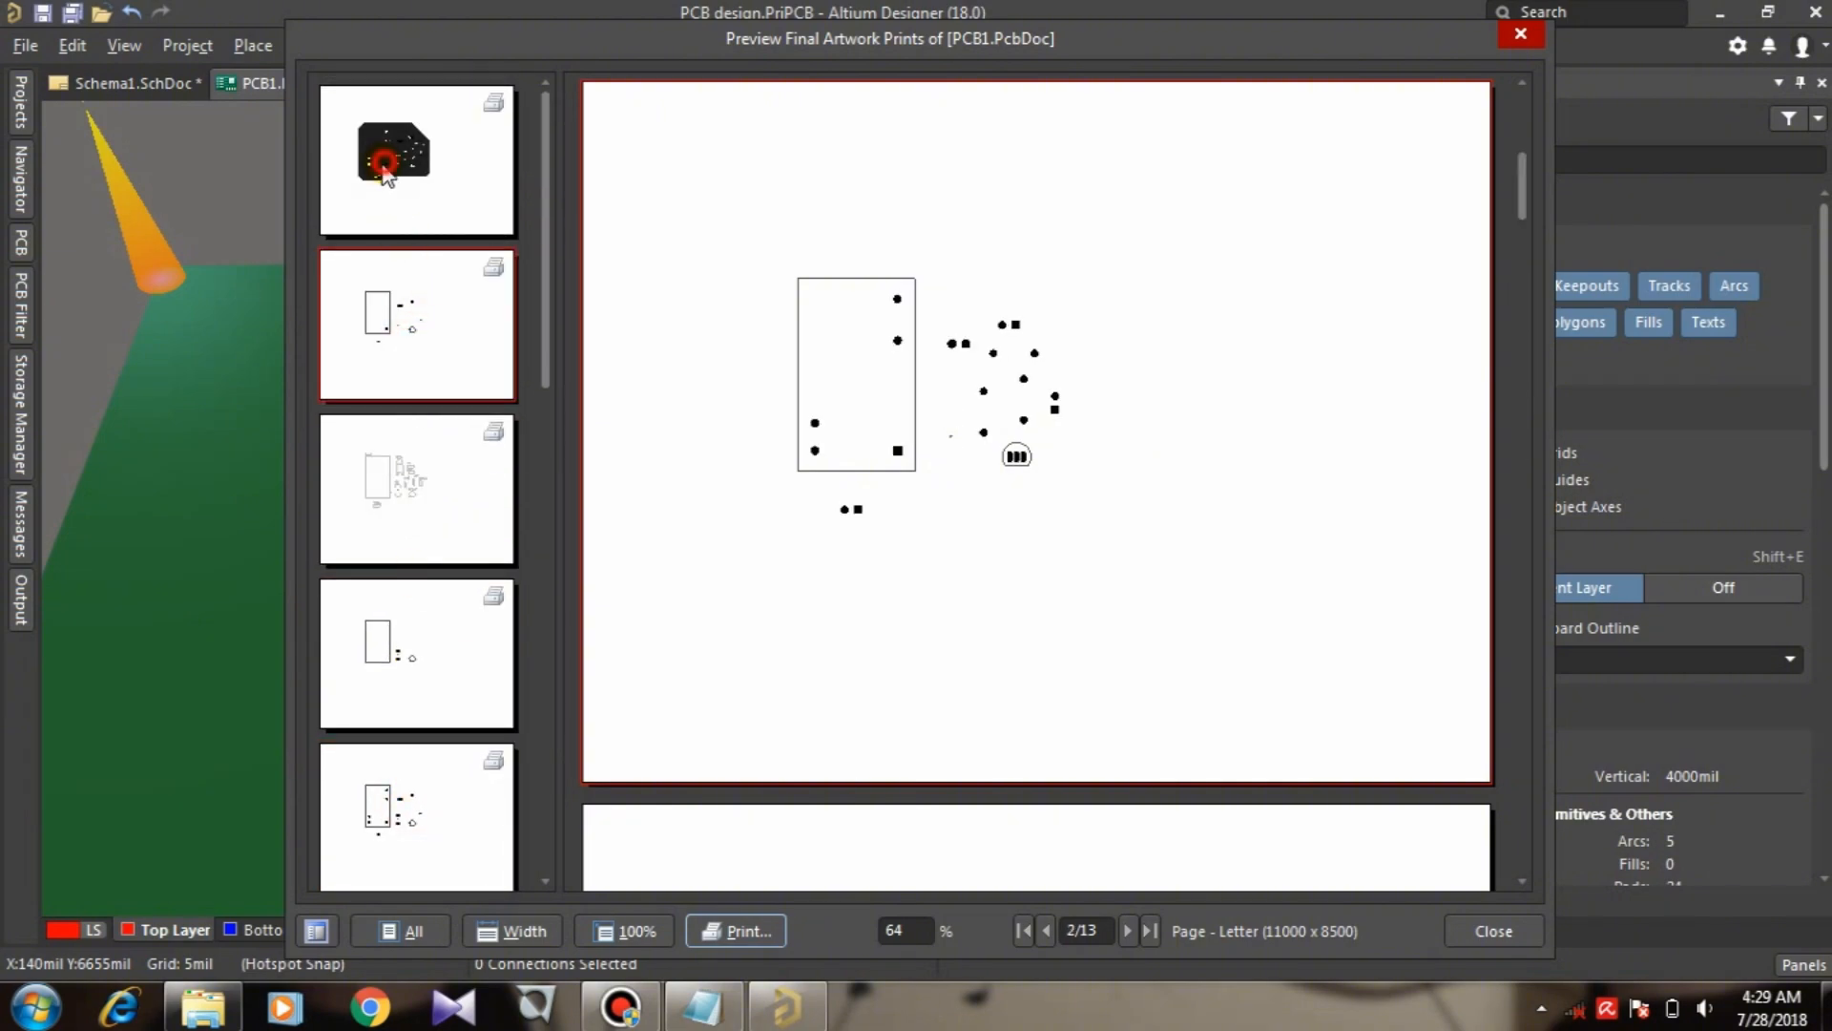
pyautogui.click(372, 542)
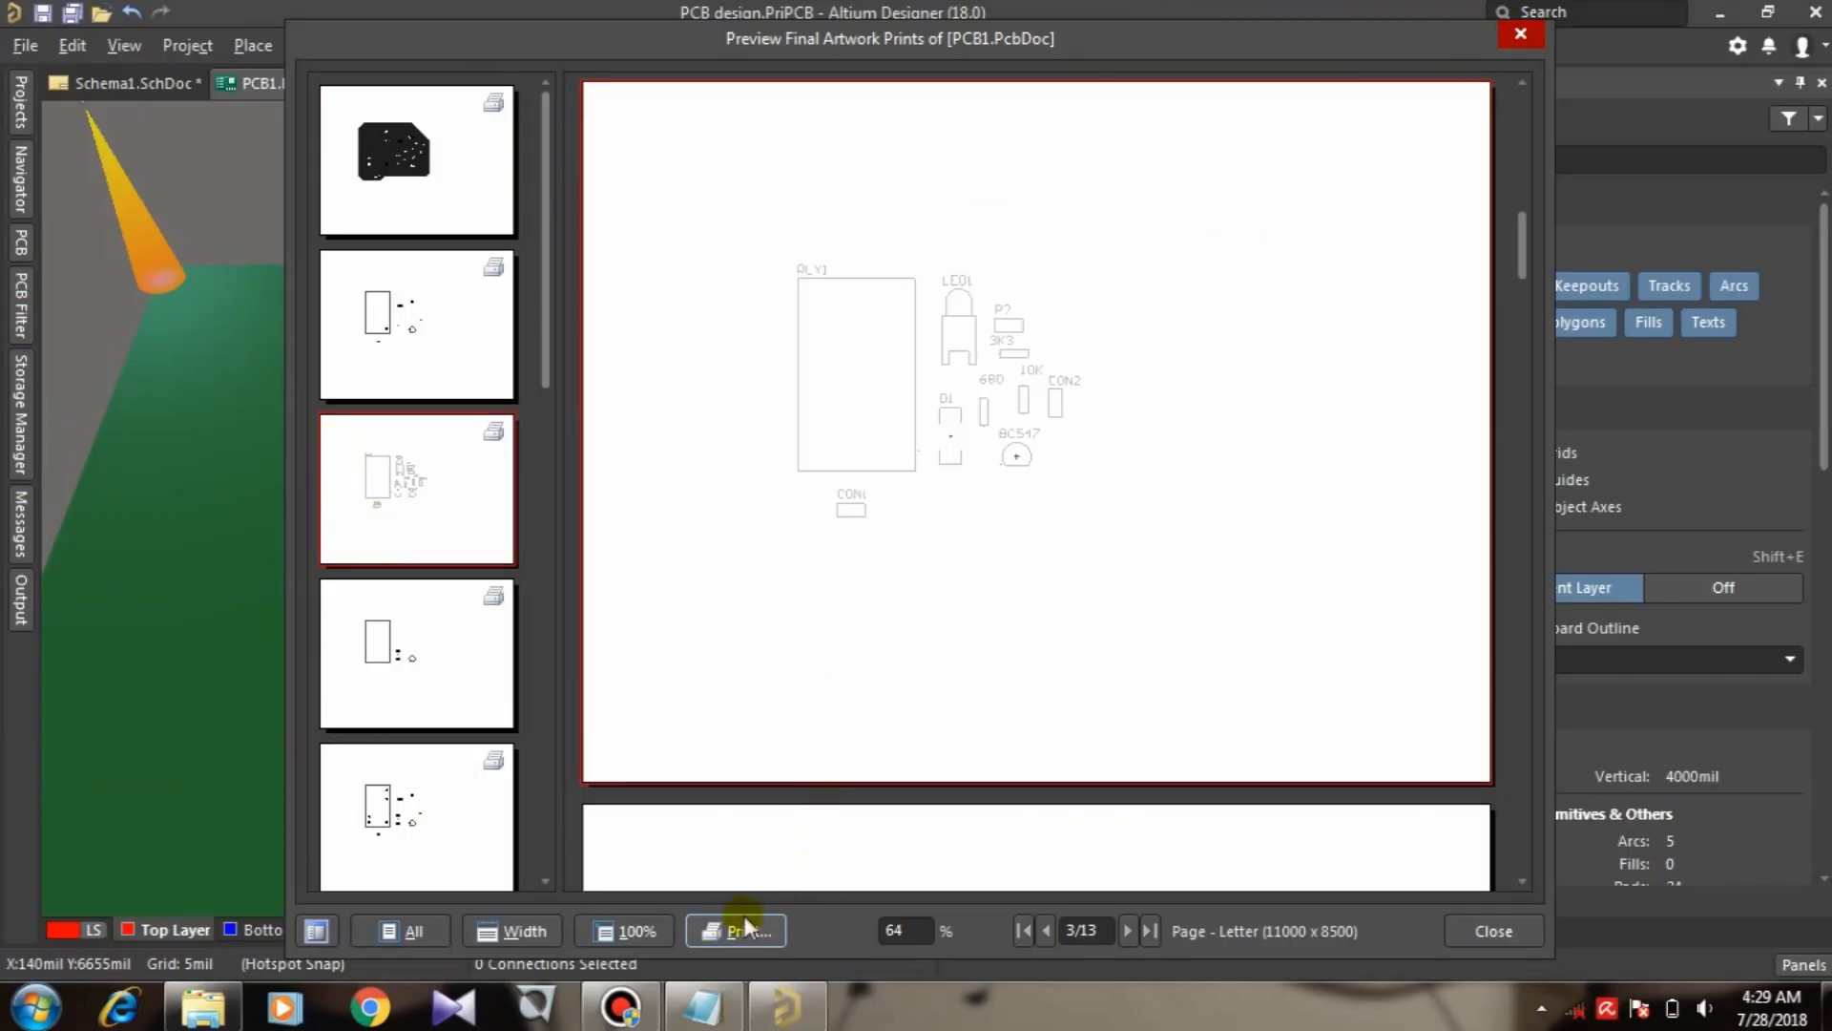
pyautogui.click(1511, 34)
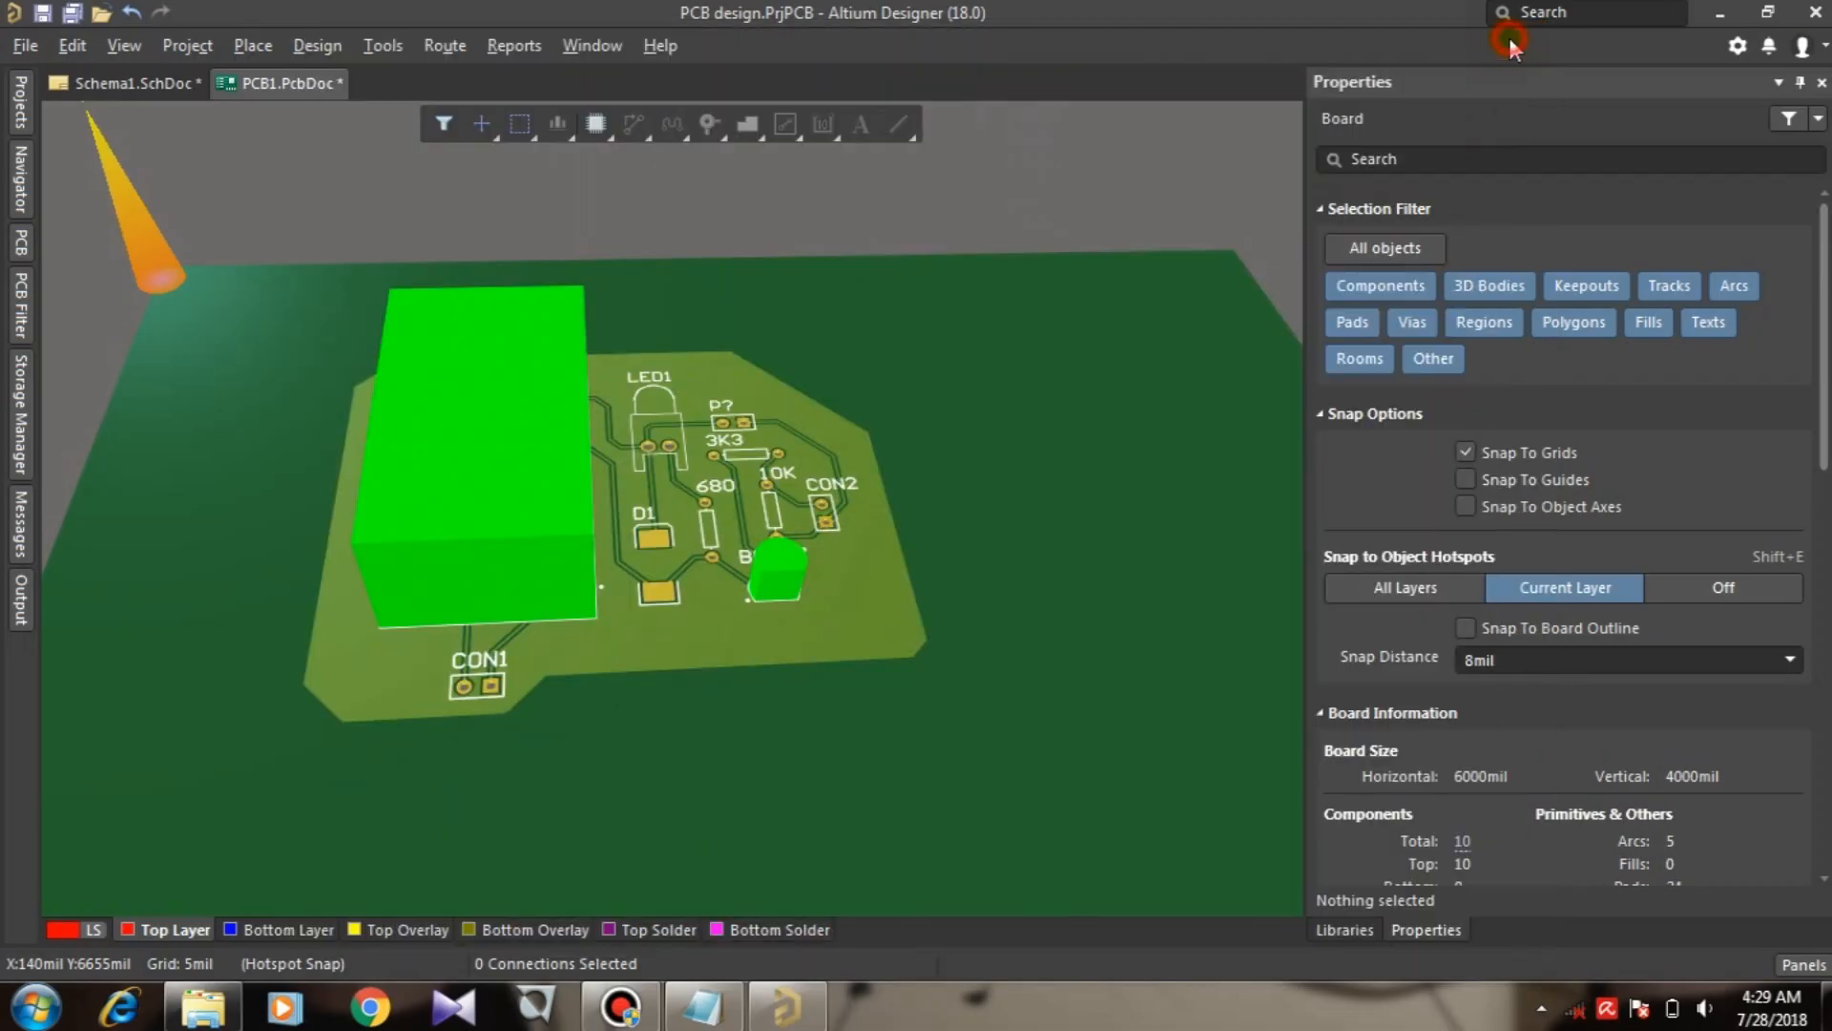
# Step: Preview the Power-Plane Set fabrication output with its default configuration and close the preview
pyautogui.click(29, 43)
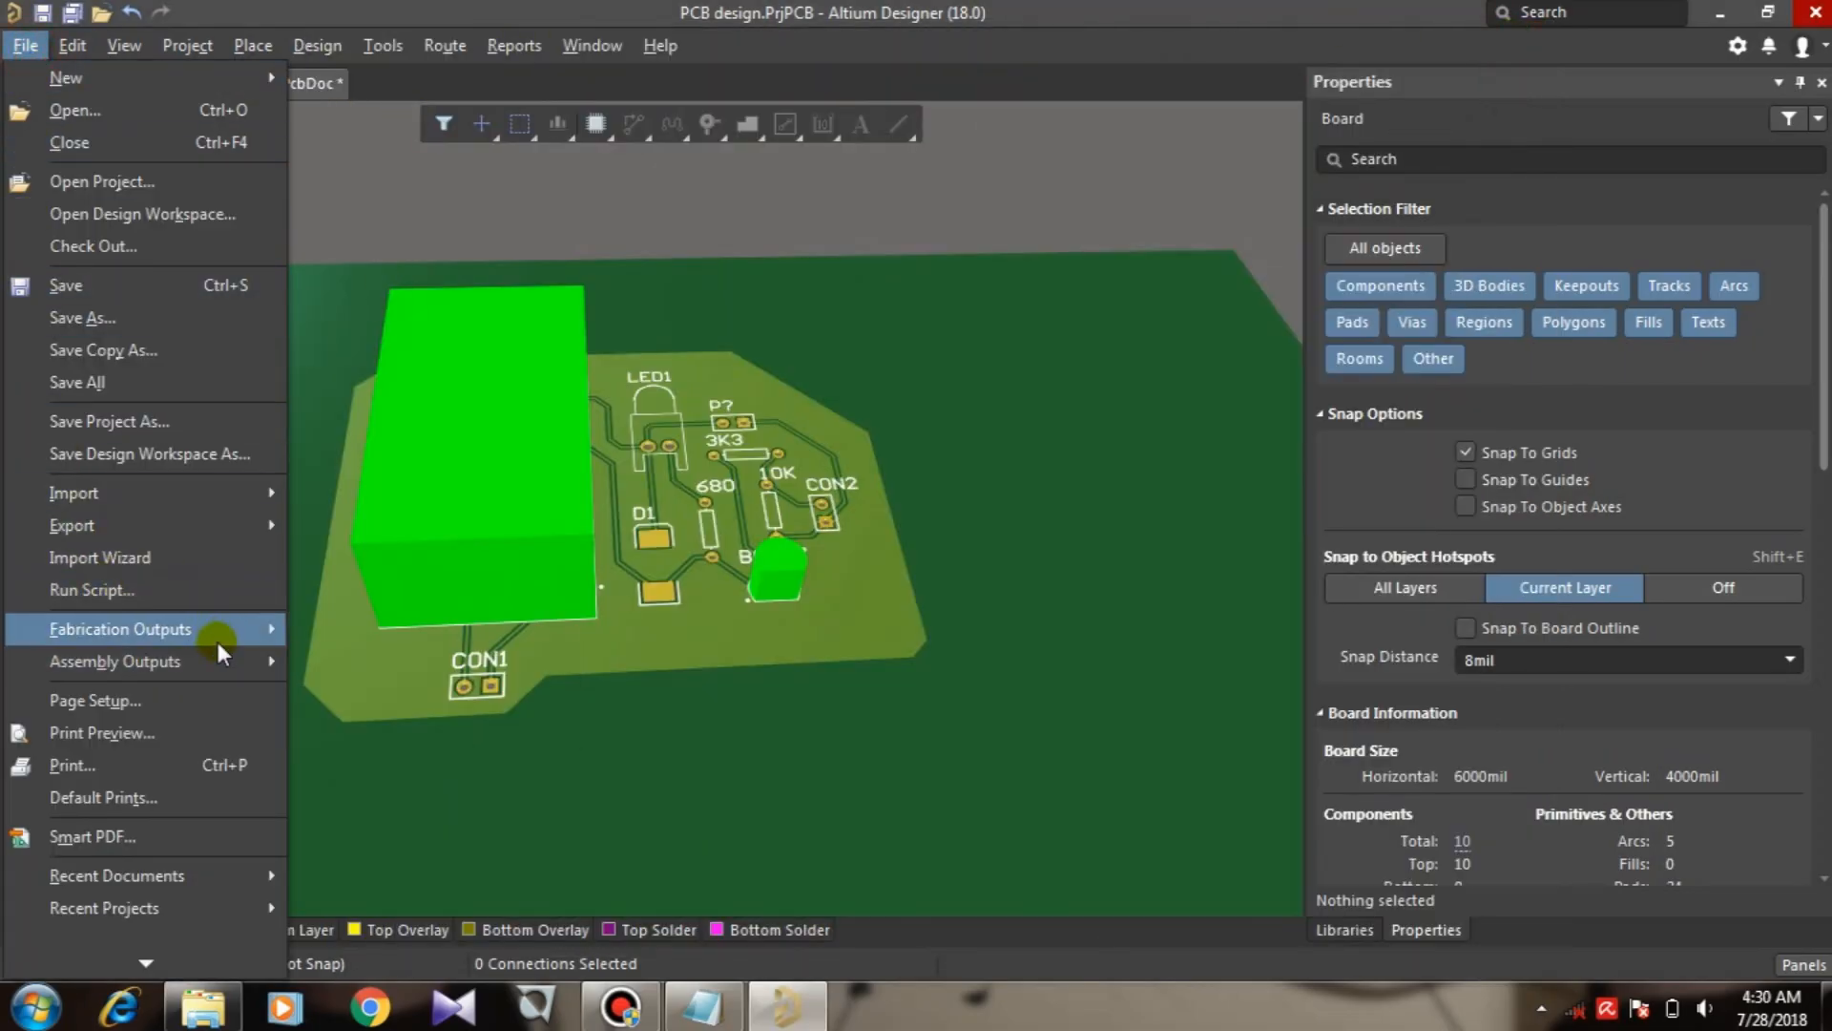
pyautogui.moveTo(281, 632)
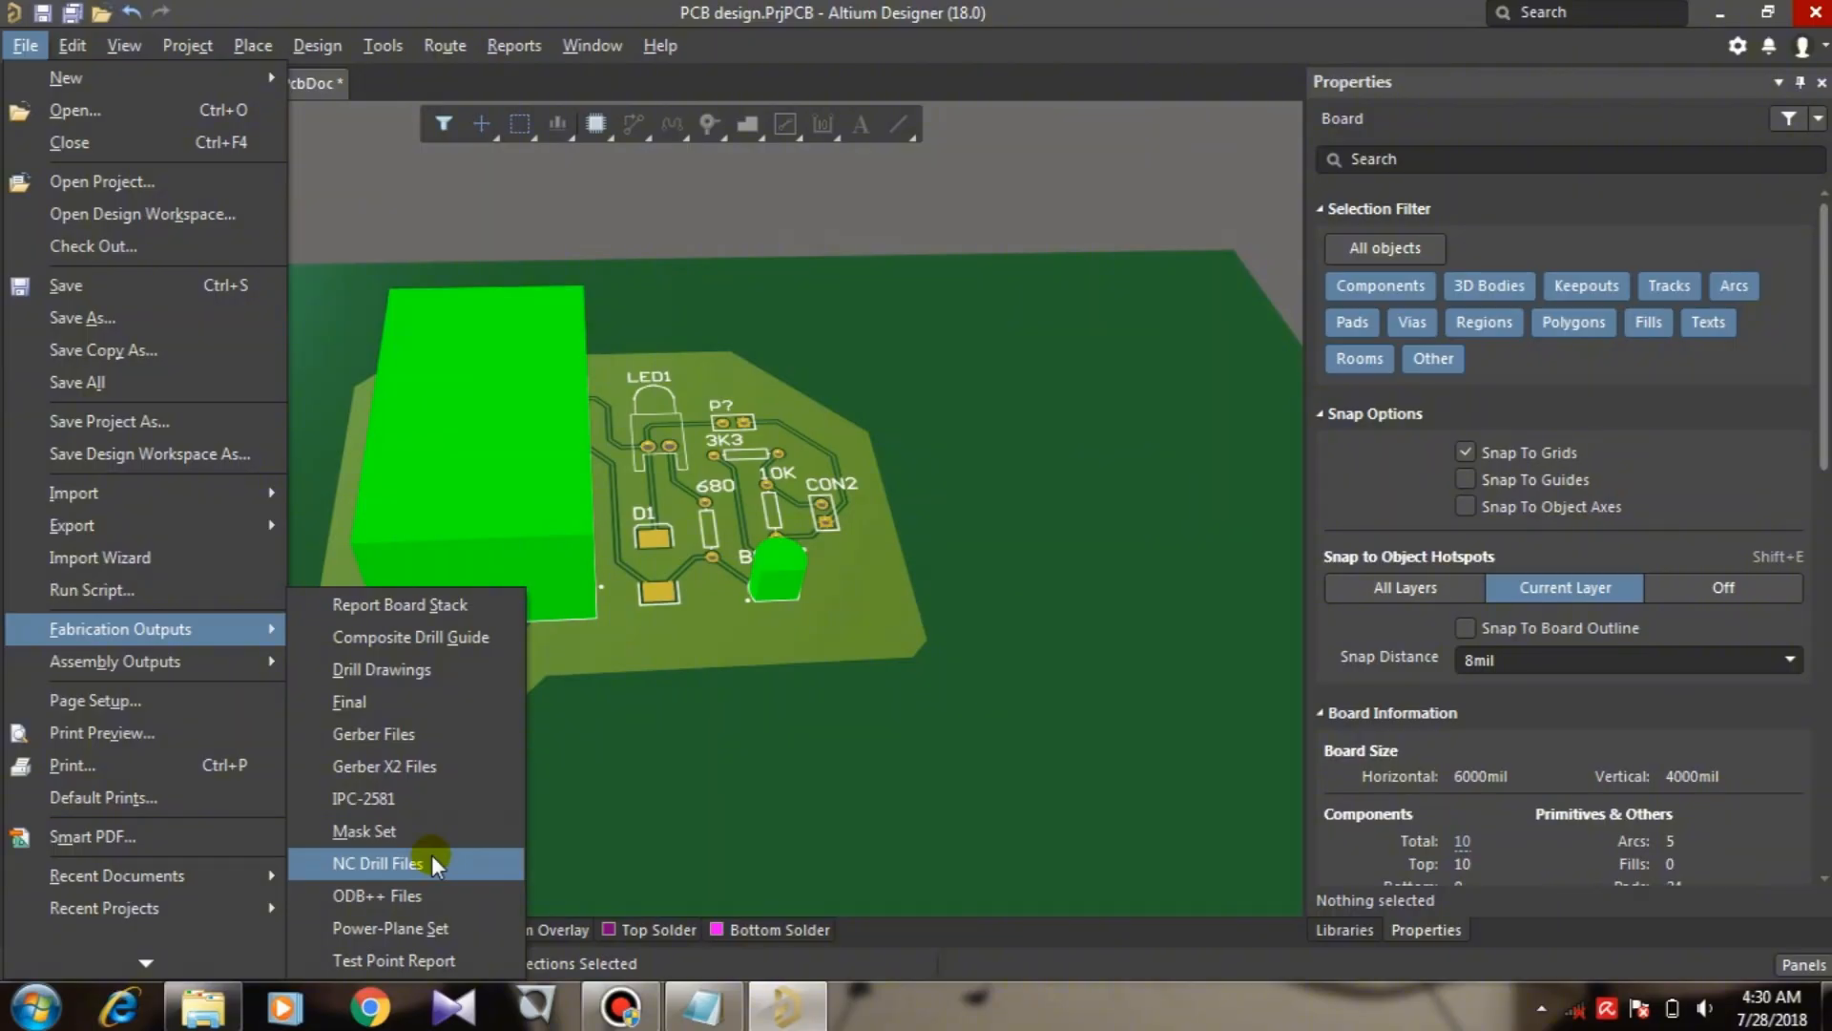
pyautogui.click(446, 929)
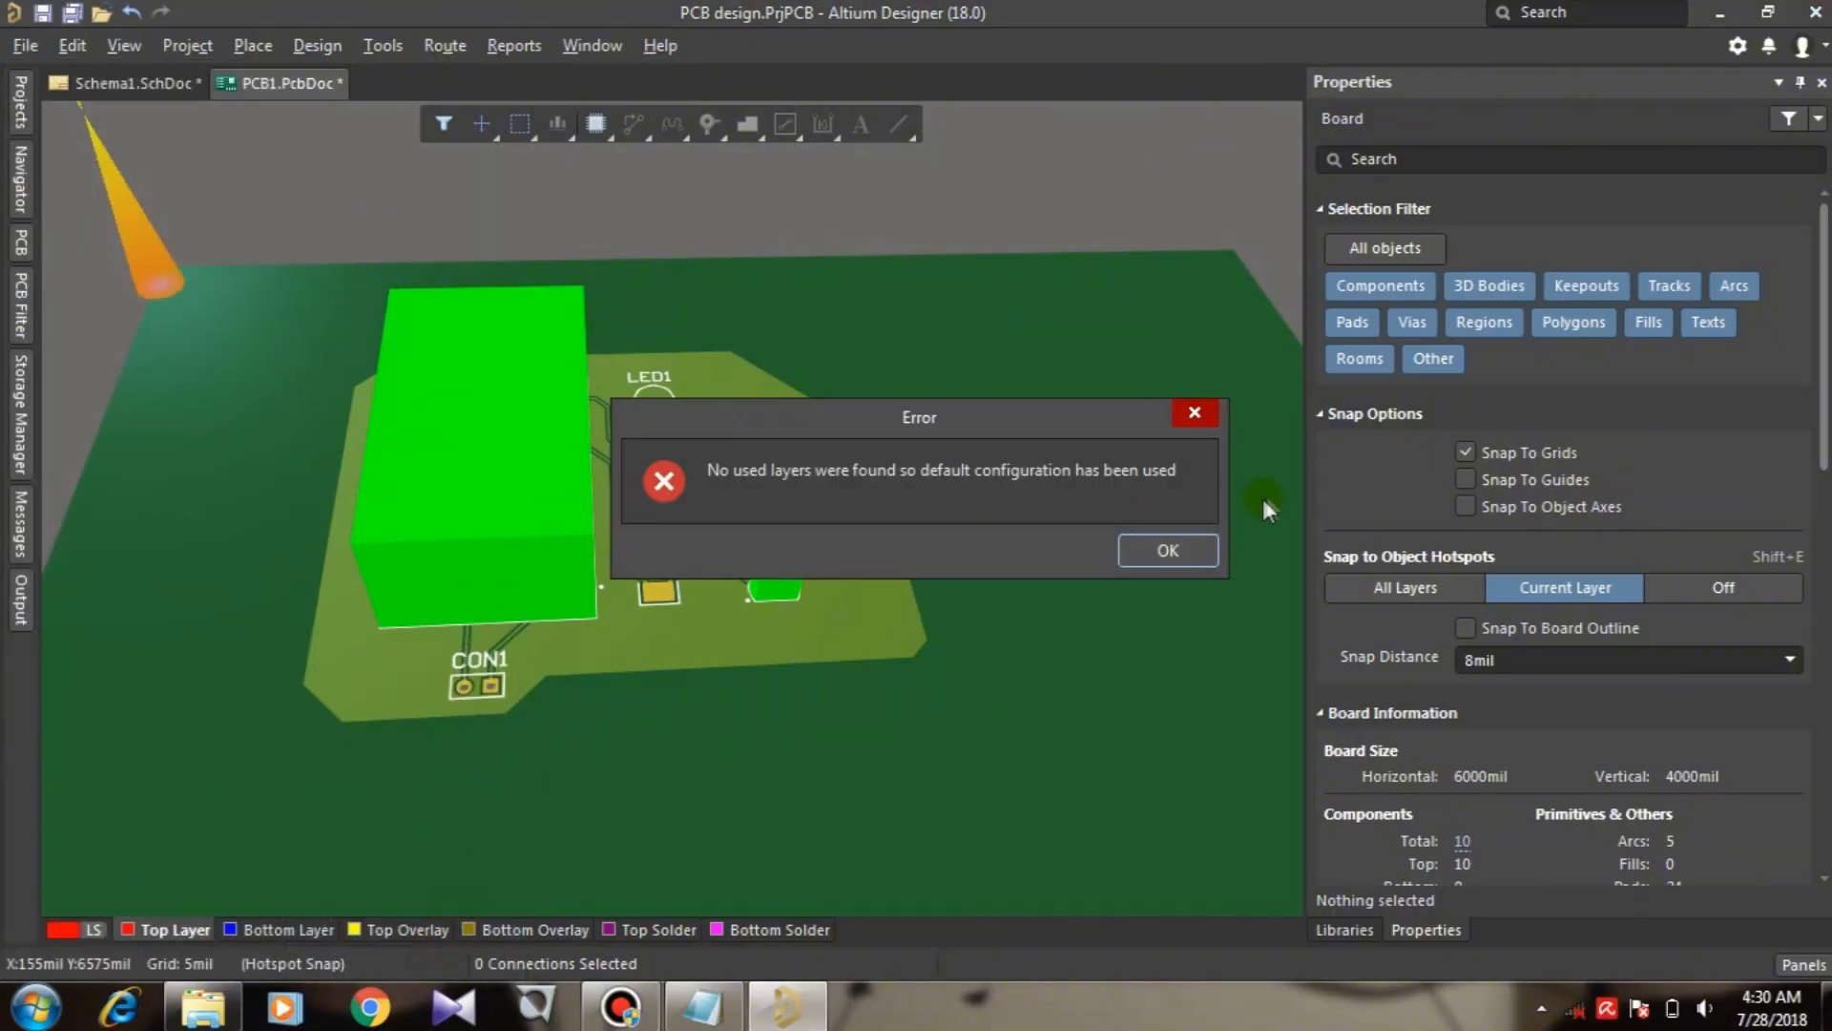
pyautogui.click(1176, 550)
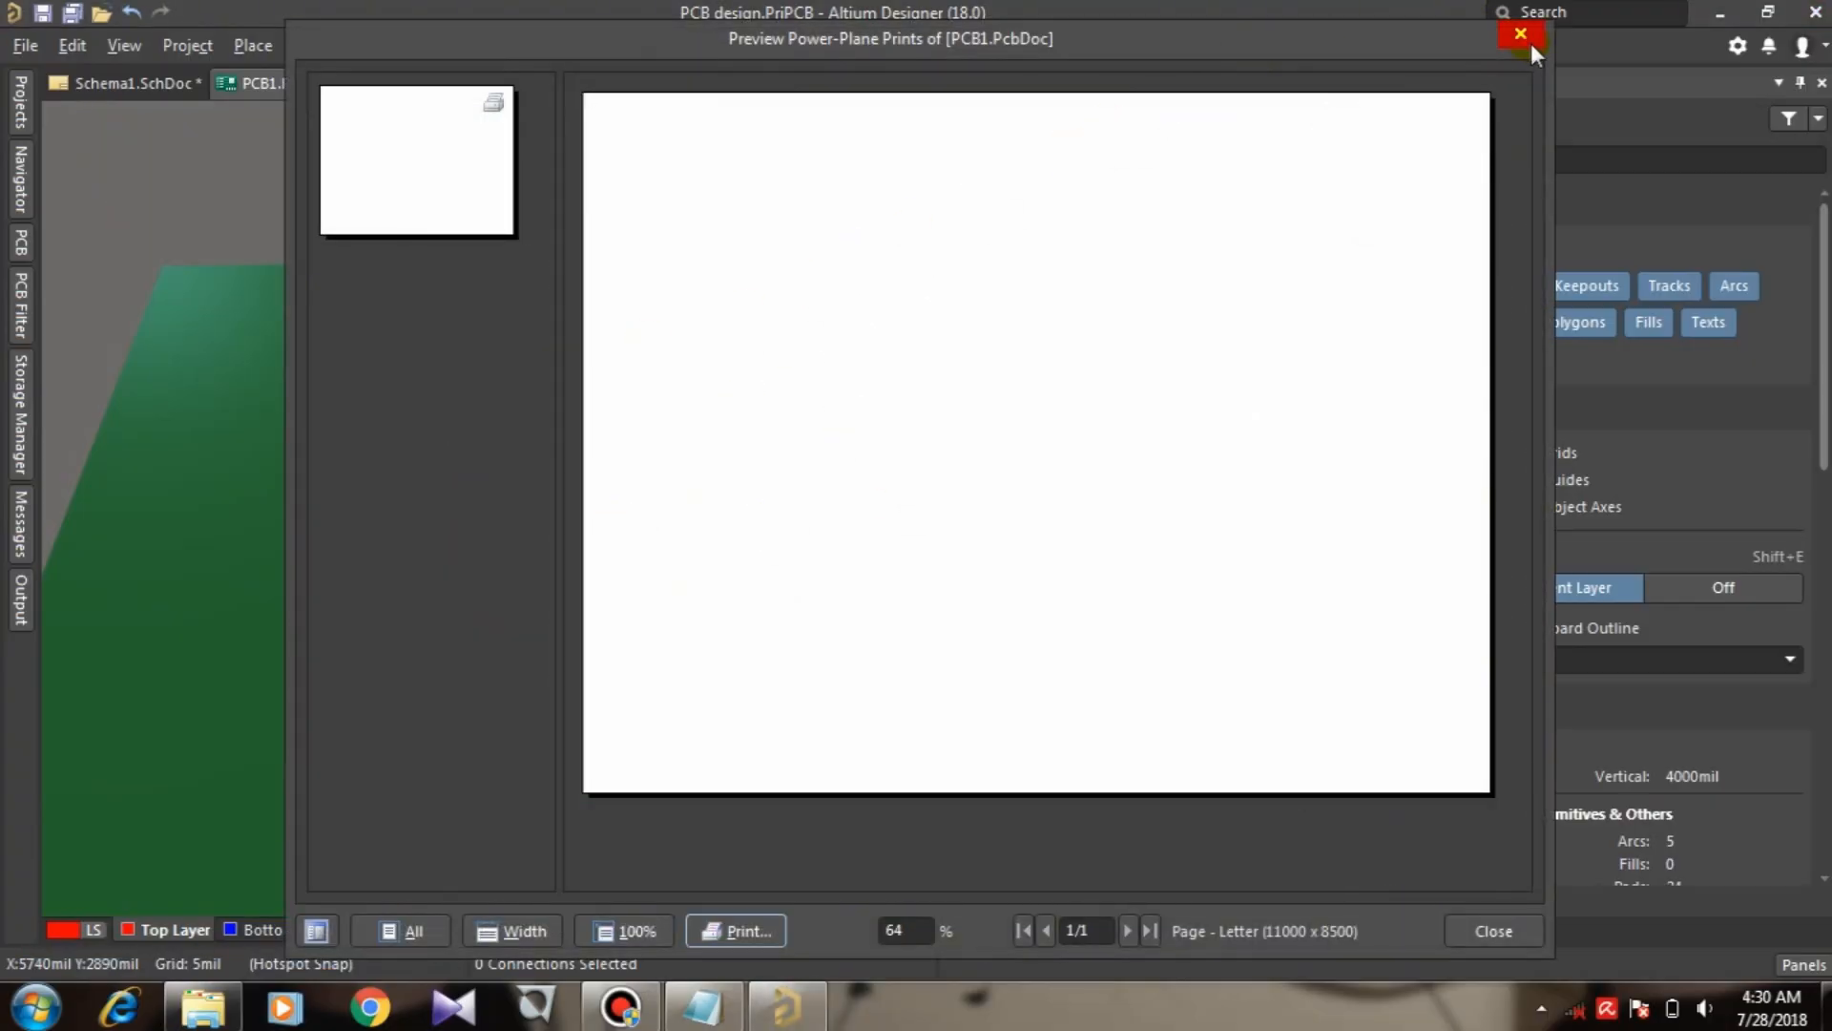
pyautogui.click(1521, 36)
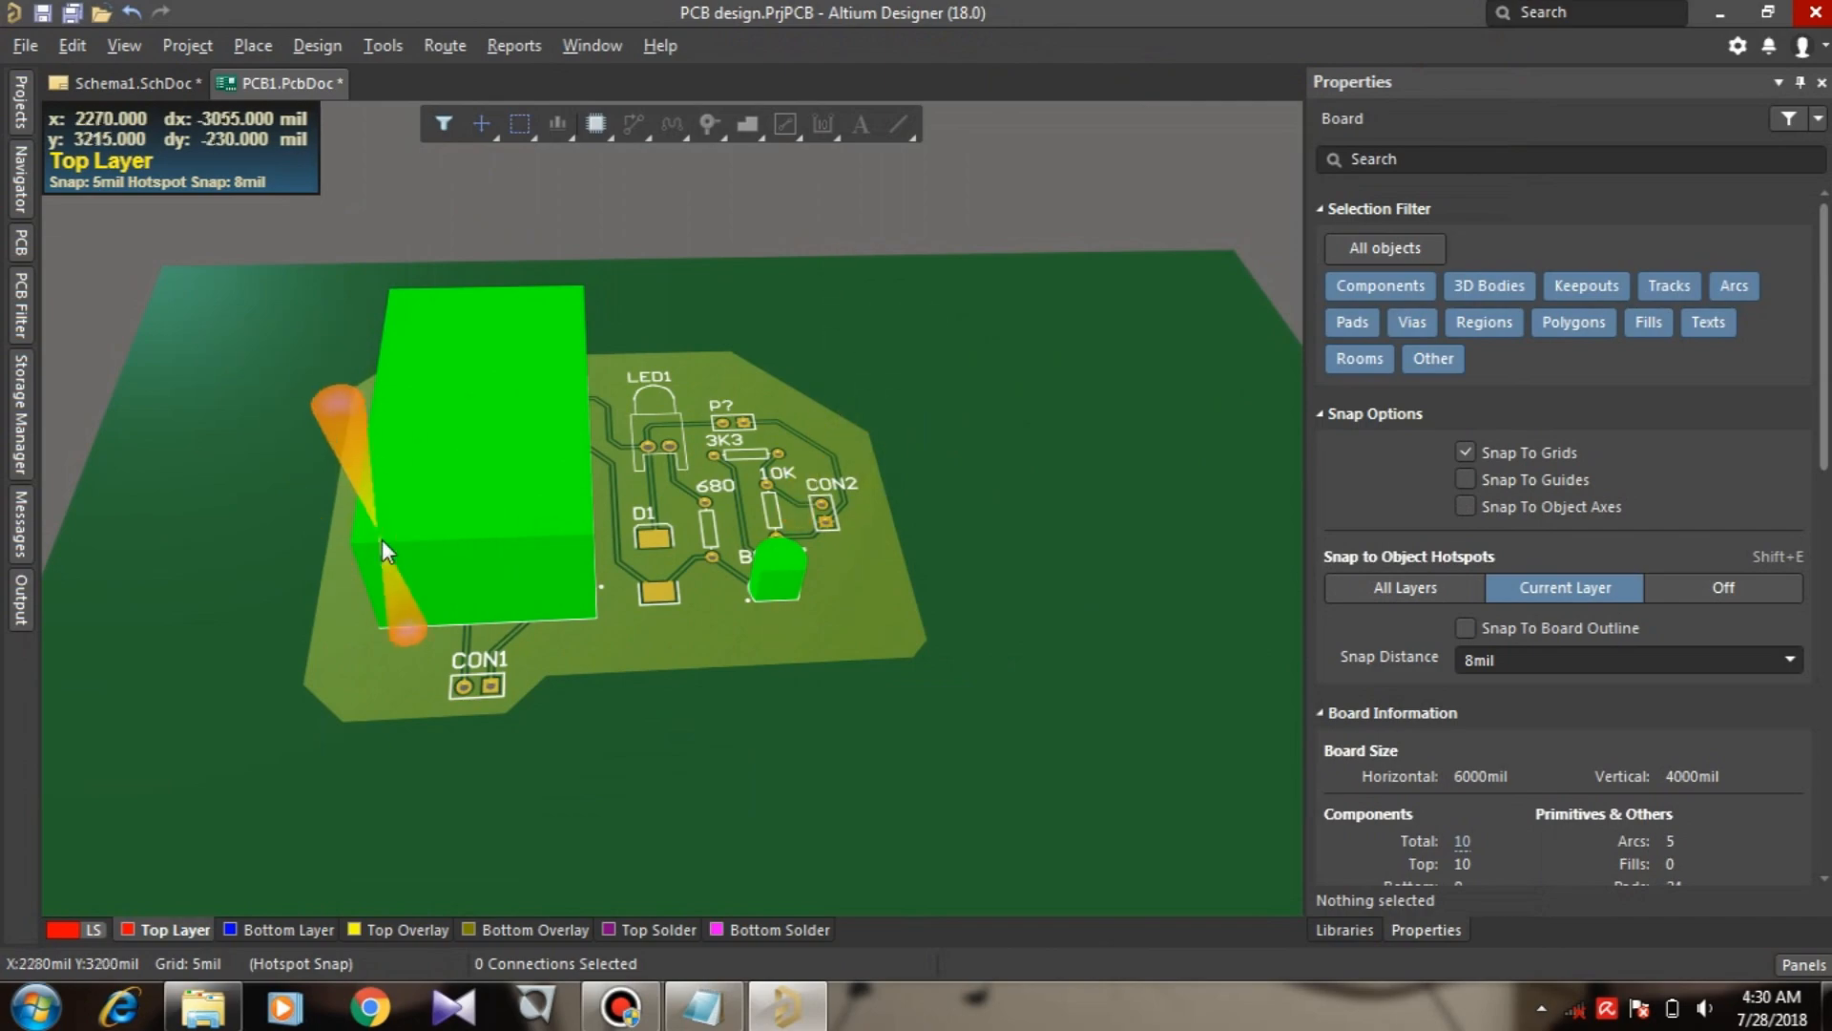
# Step: Save the PCB1.PcbDoc board and the Schema1.SchDoc schematic
pyautogui.click(294, 403)
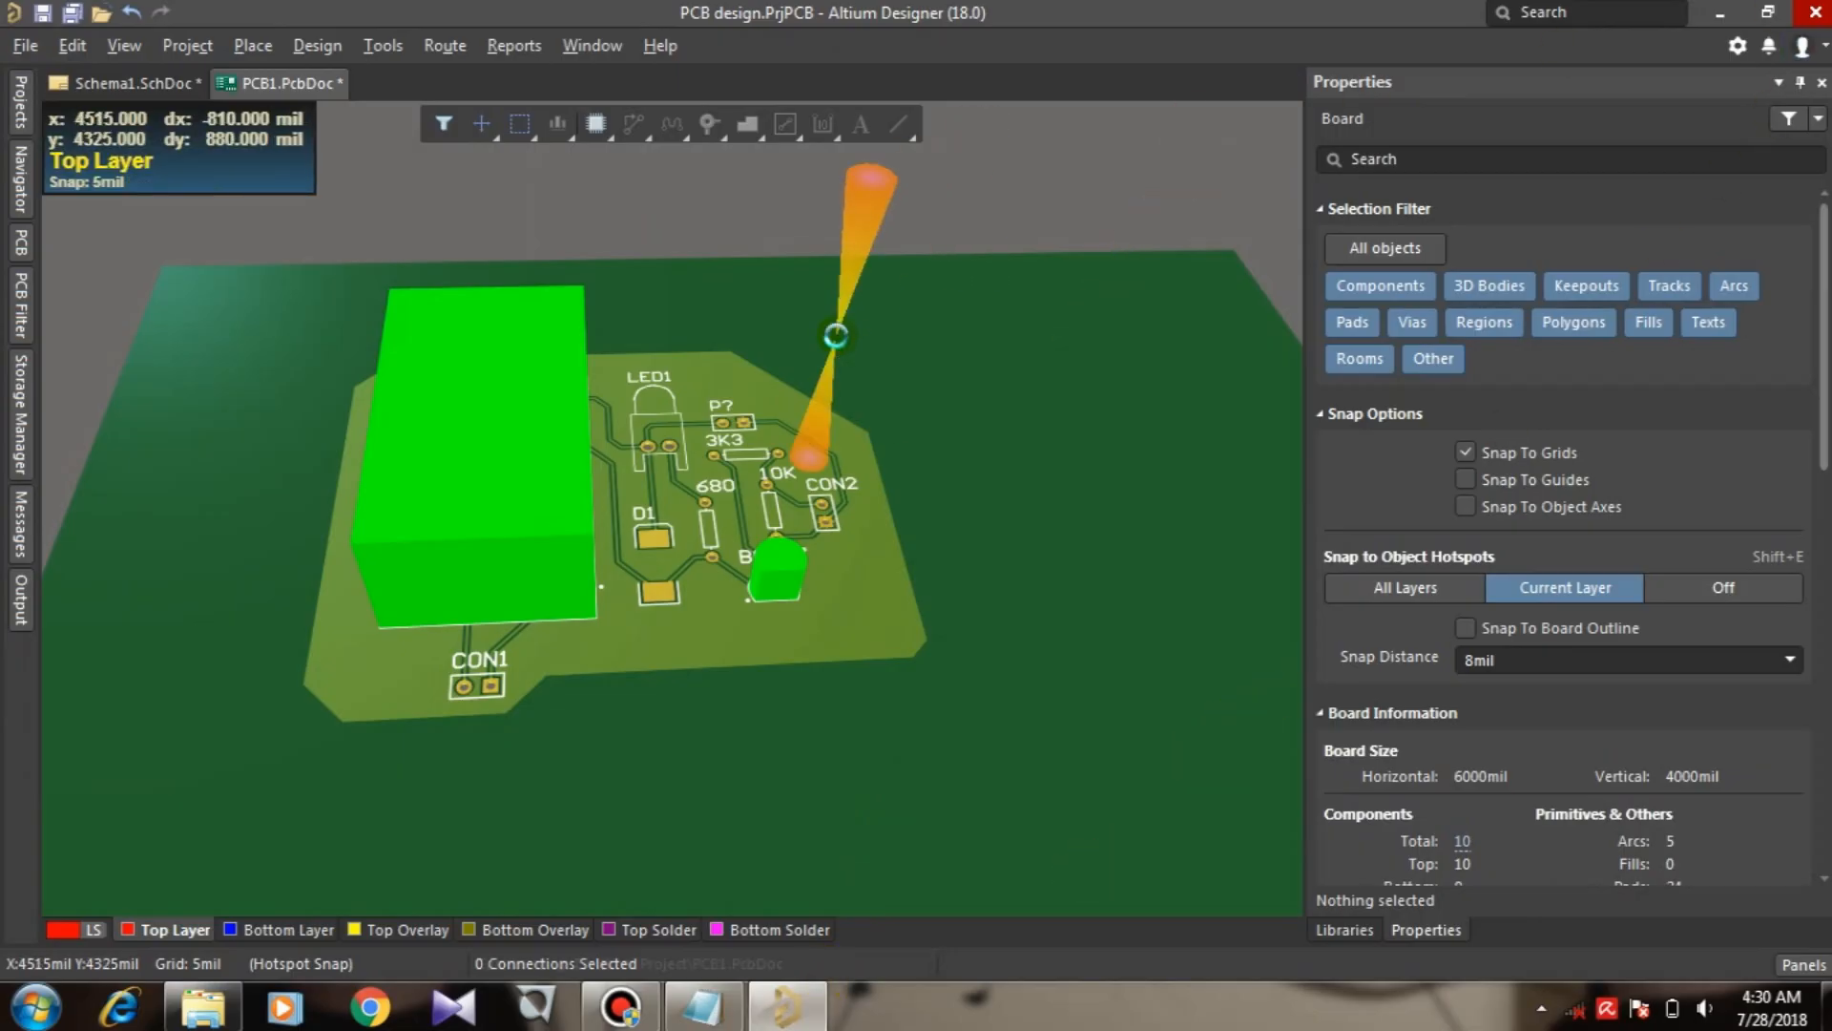
pyautogui.hotkey('ctrl', 's')
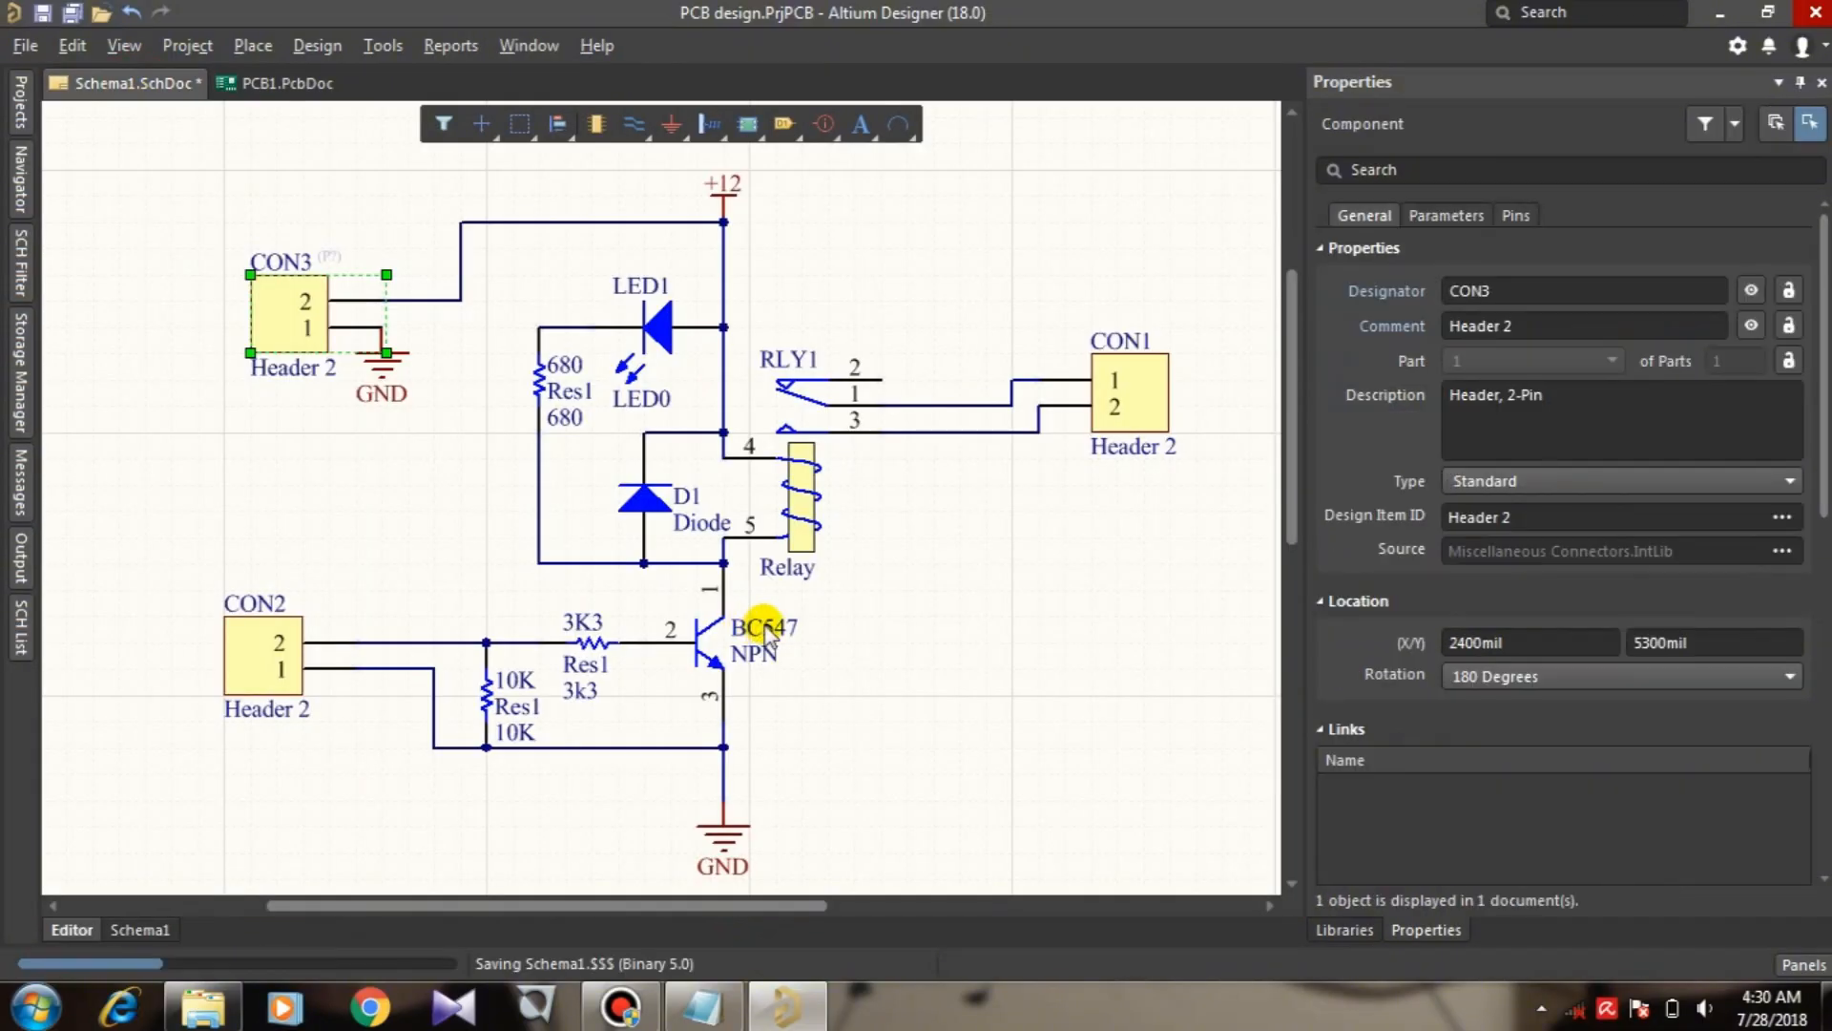
pyautogui.click(766, 625)
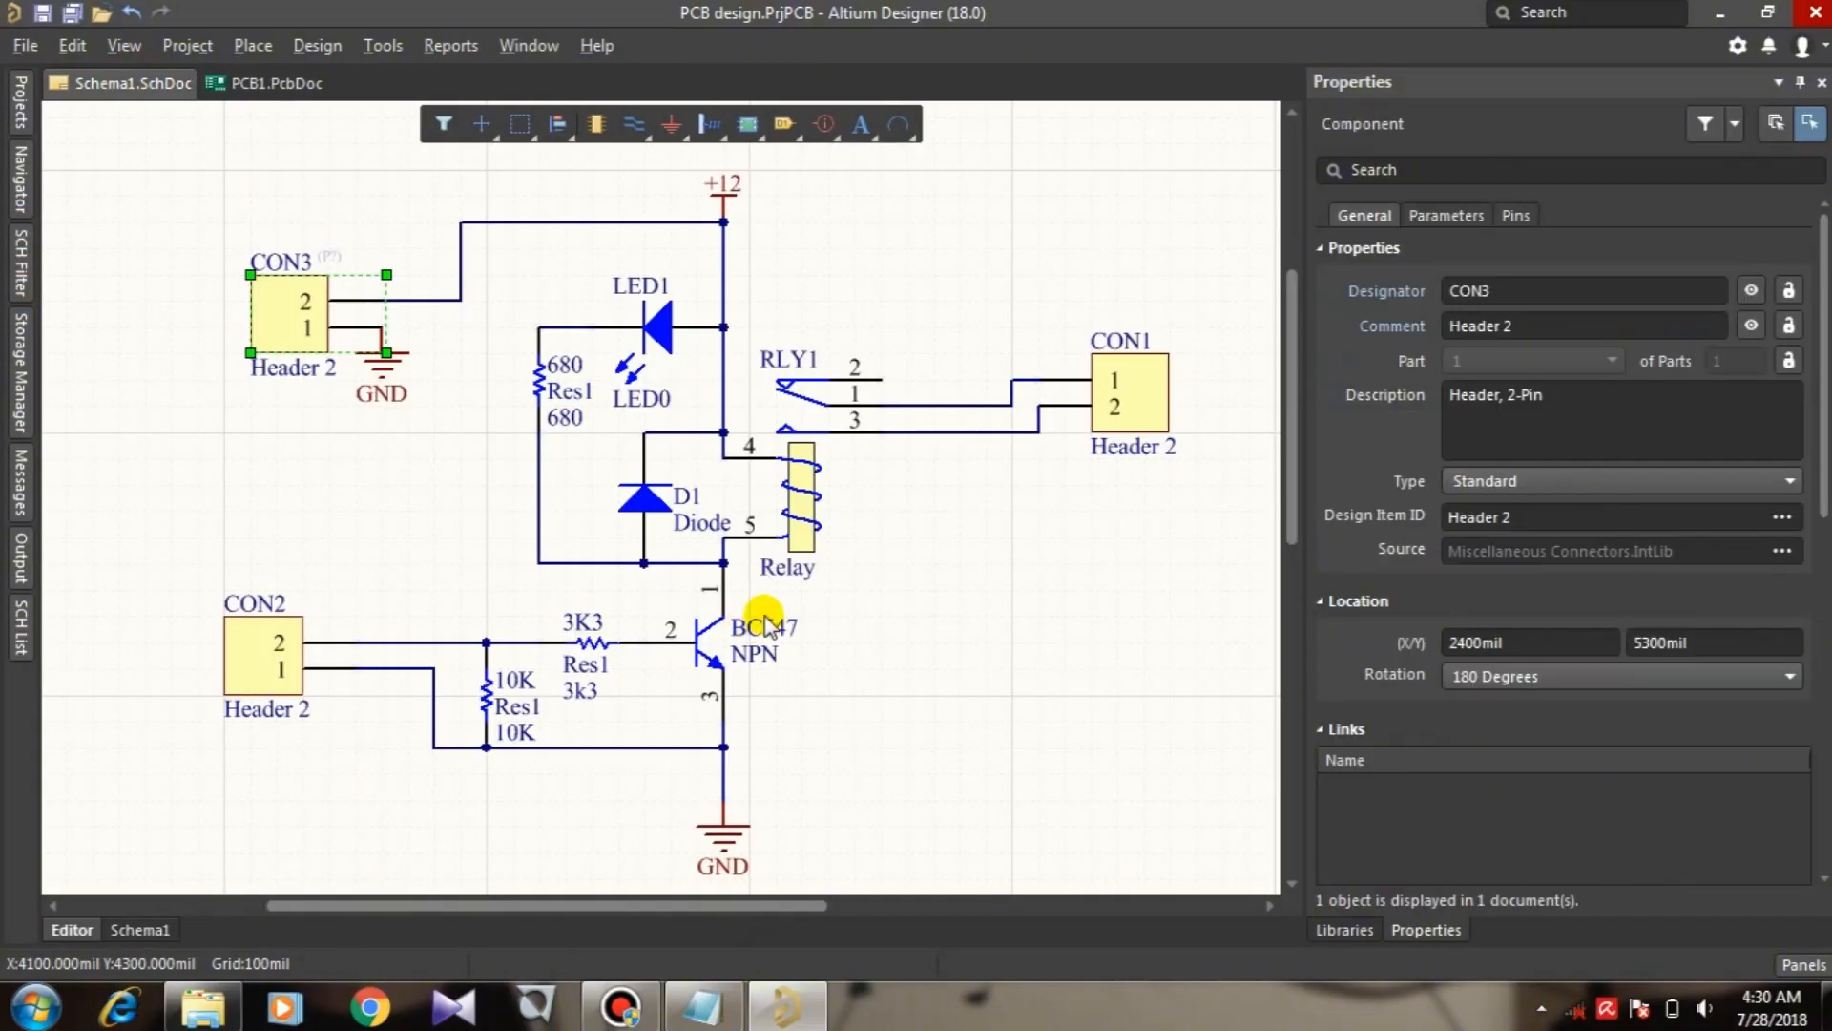
# Step: Exit the program, saving the changes to PCB design.PrjPCB
pyautogui.click(1818, 13)
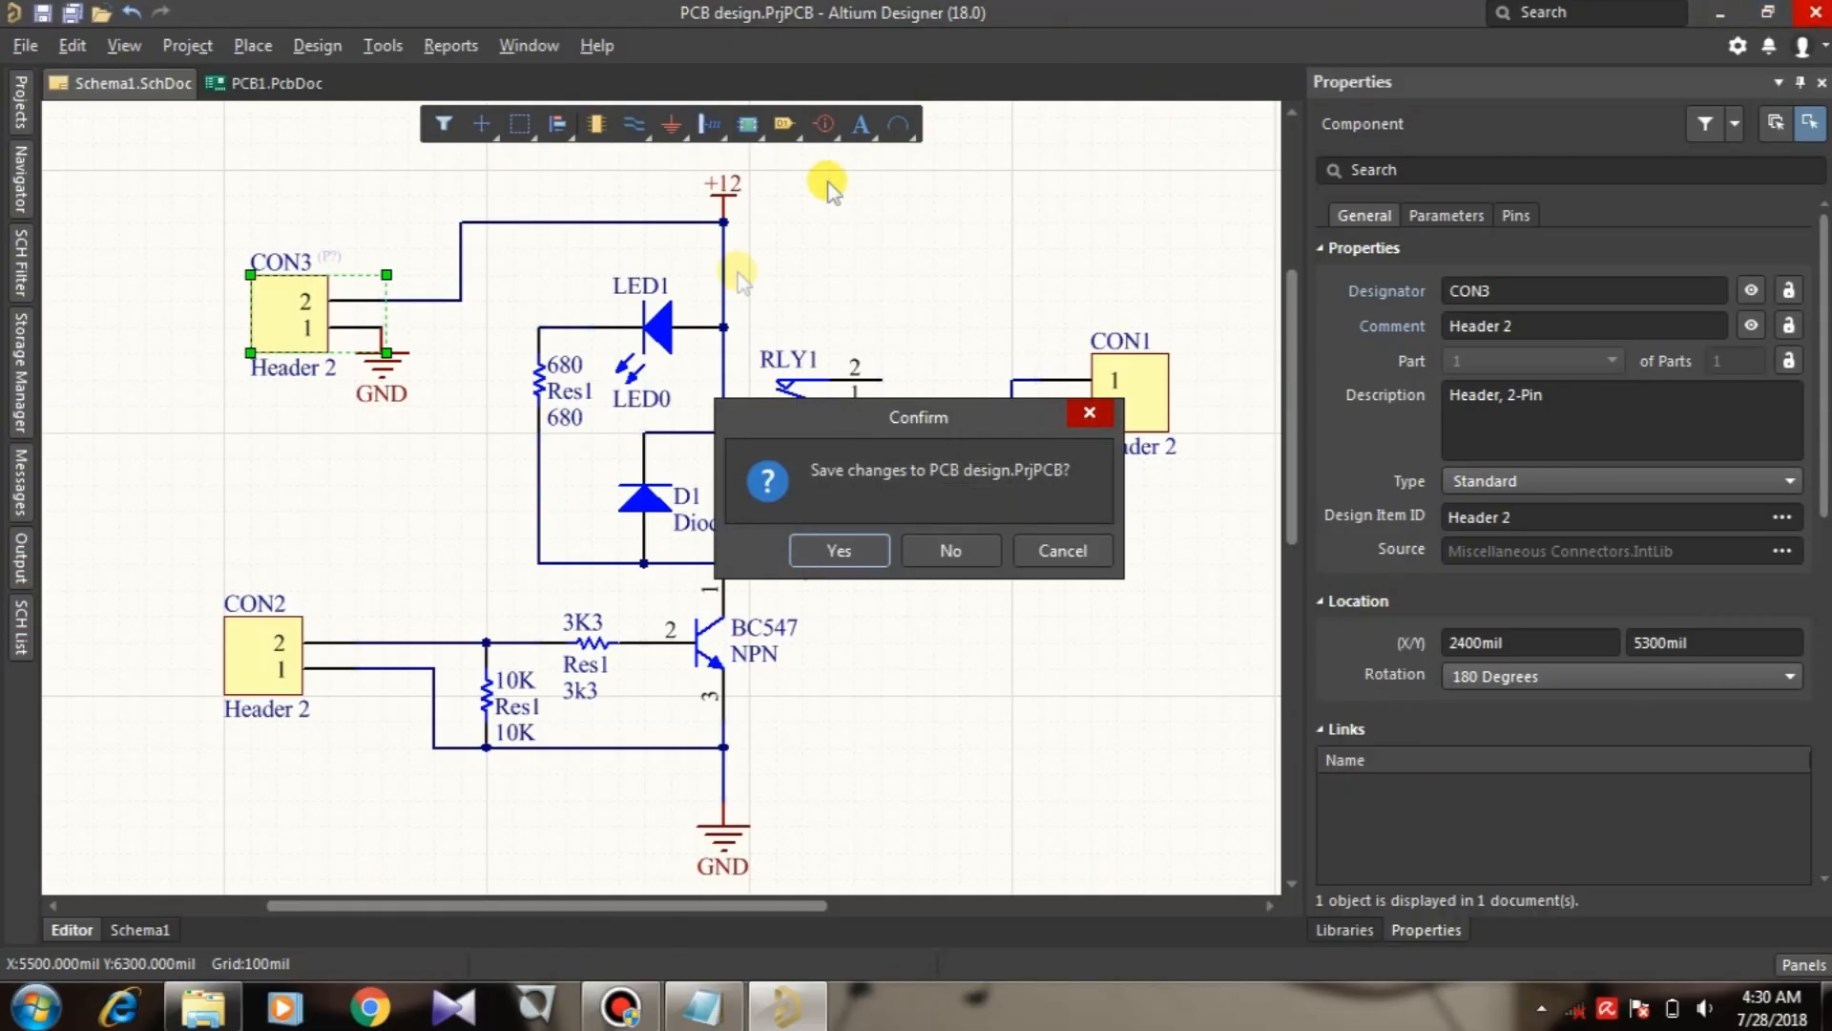
pyautogui.click(620, 1009)
pyautogui.click(778, 1010)
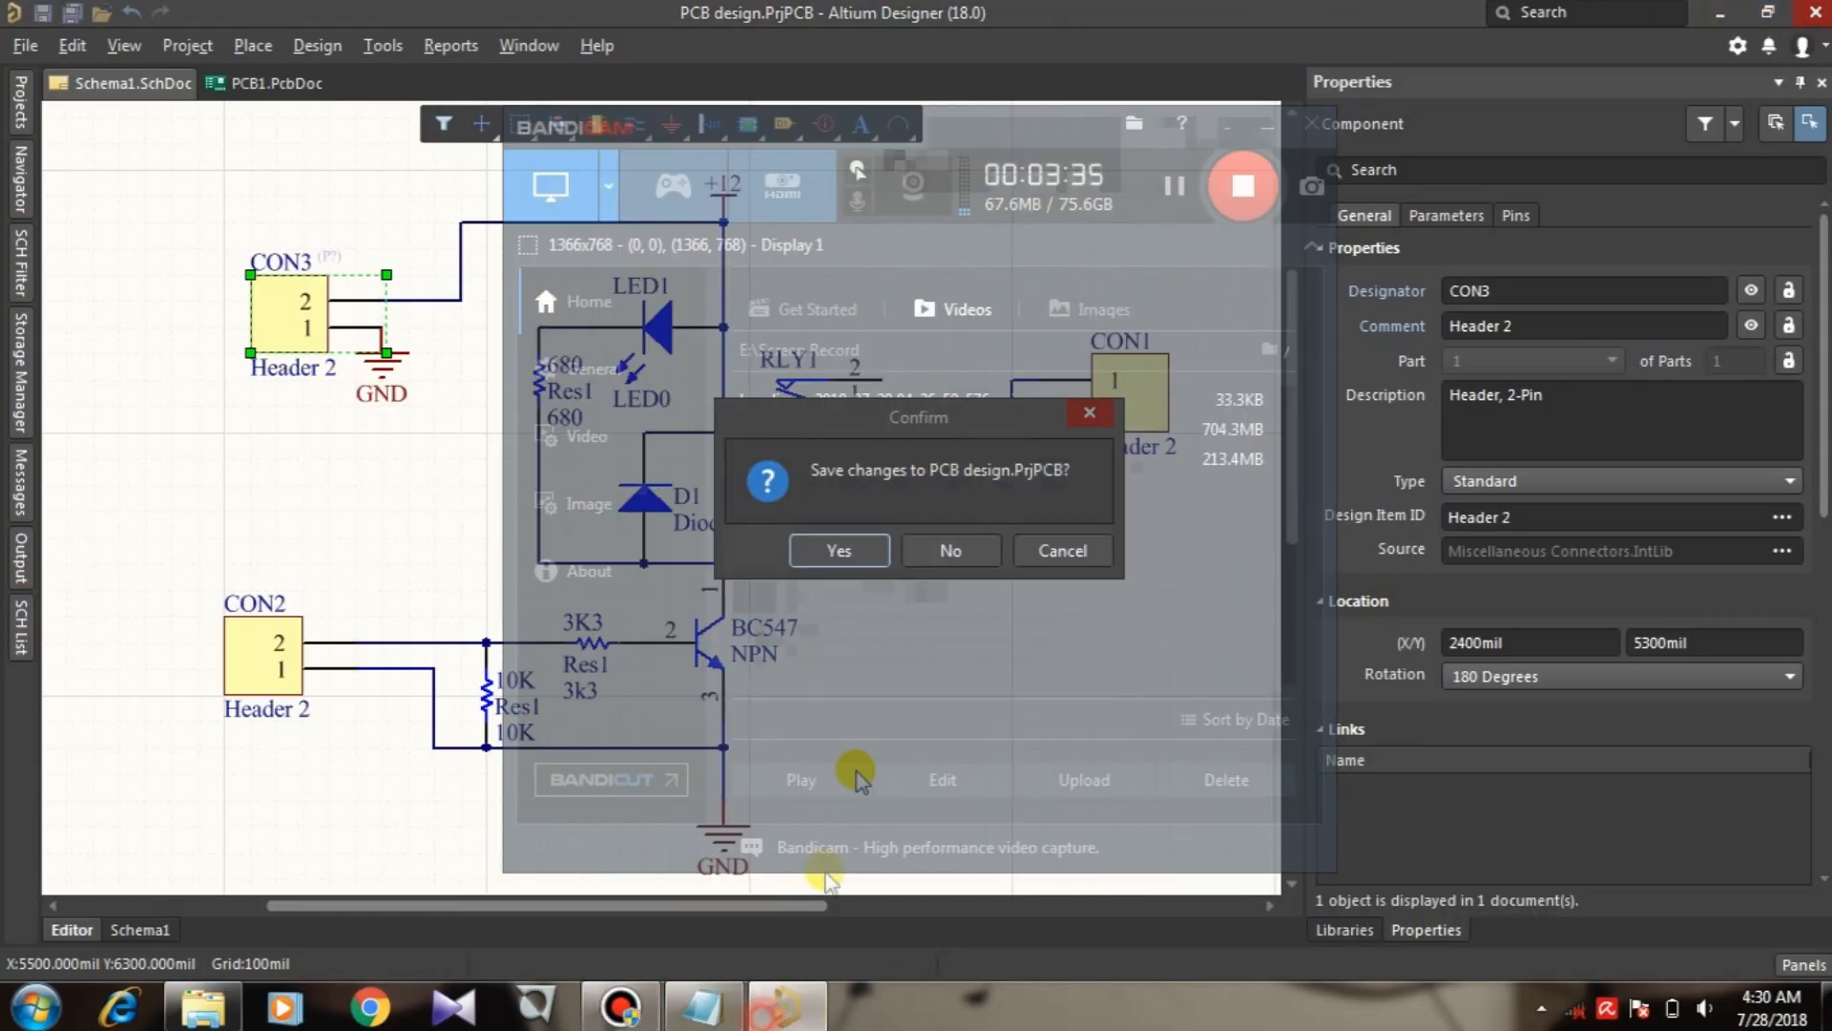
pyautogui.click(868, 547)
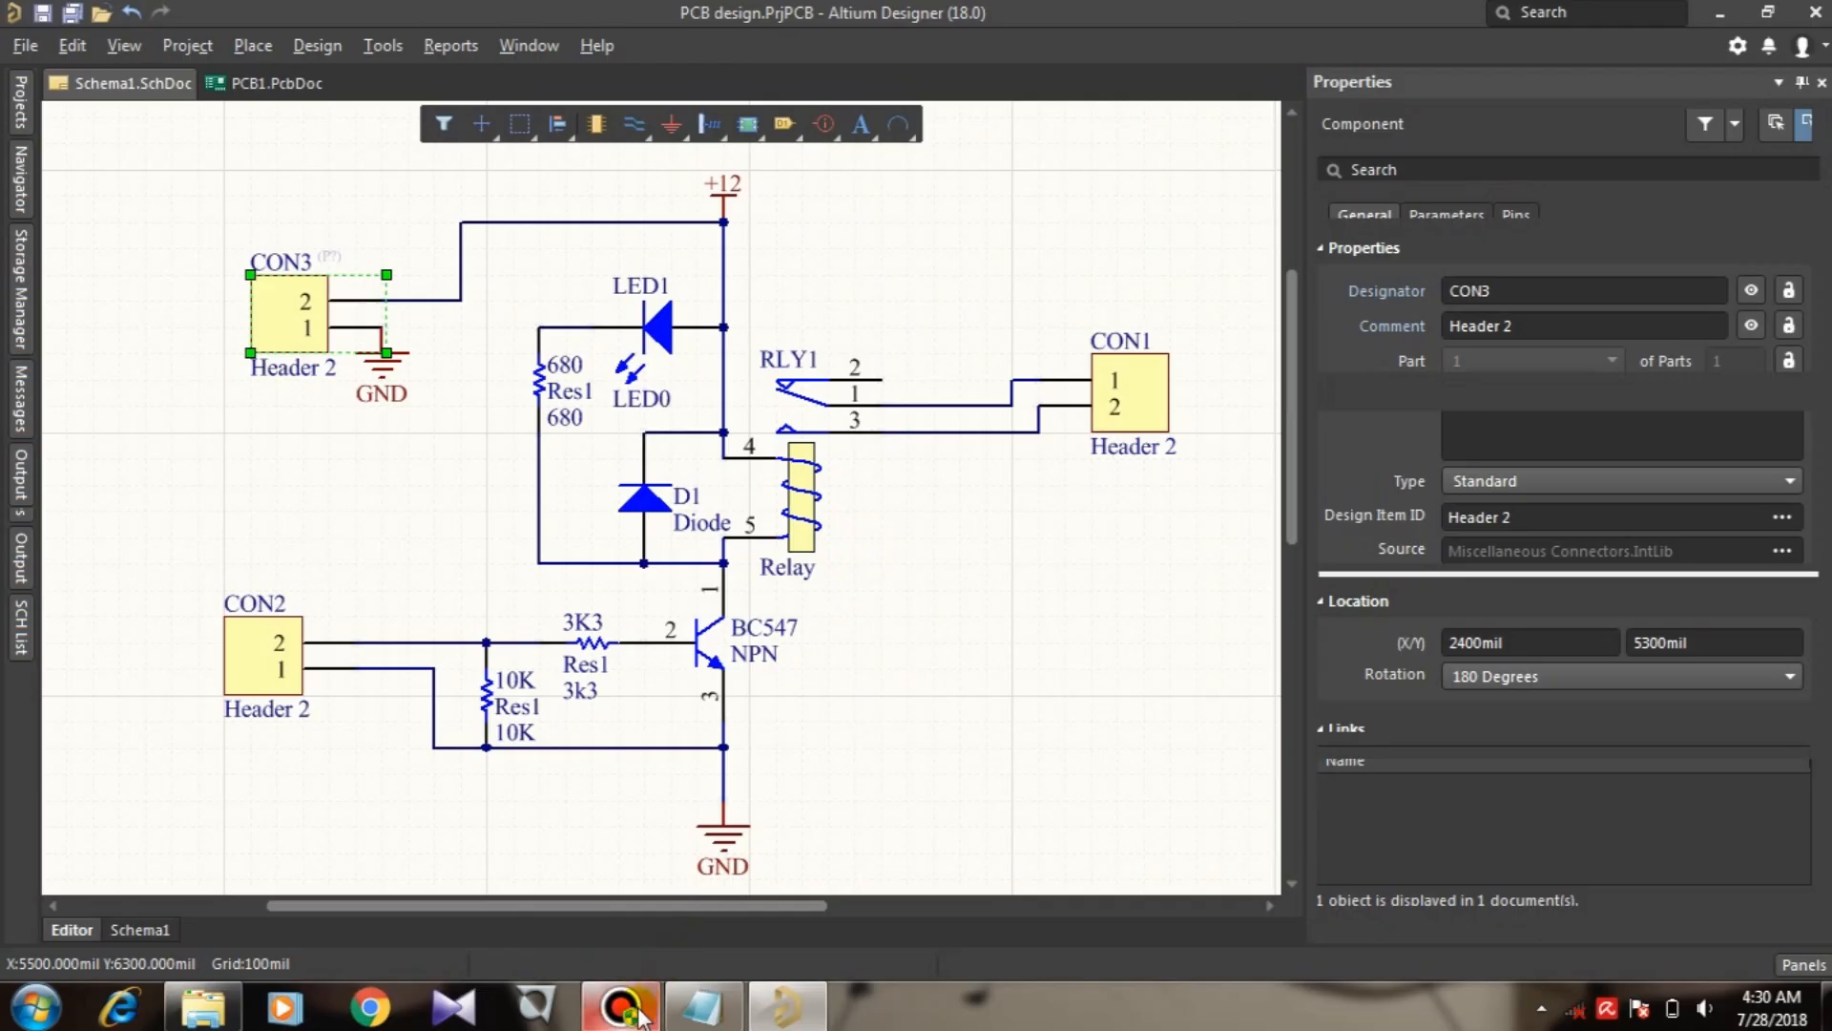
pyautogui.moveTo(639, 1016)
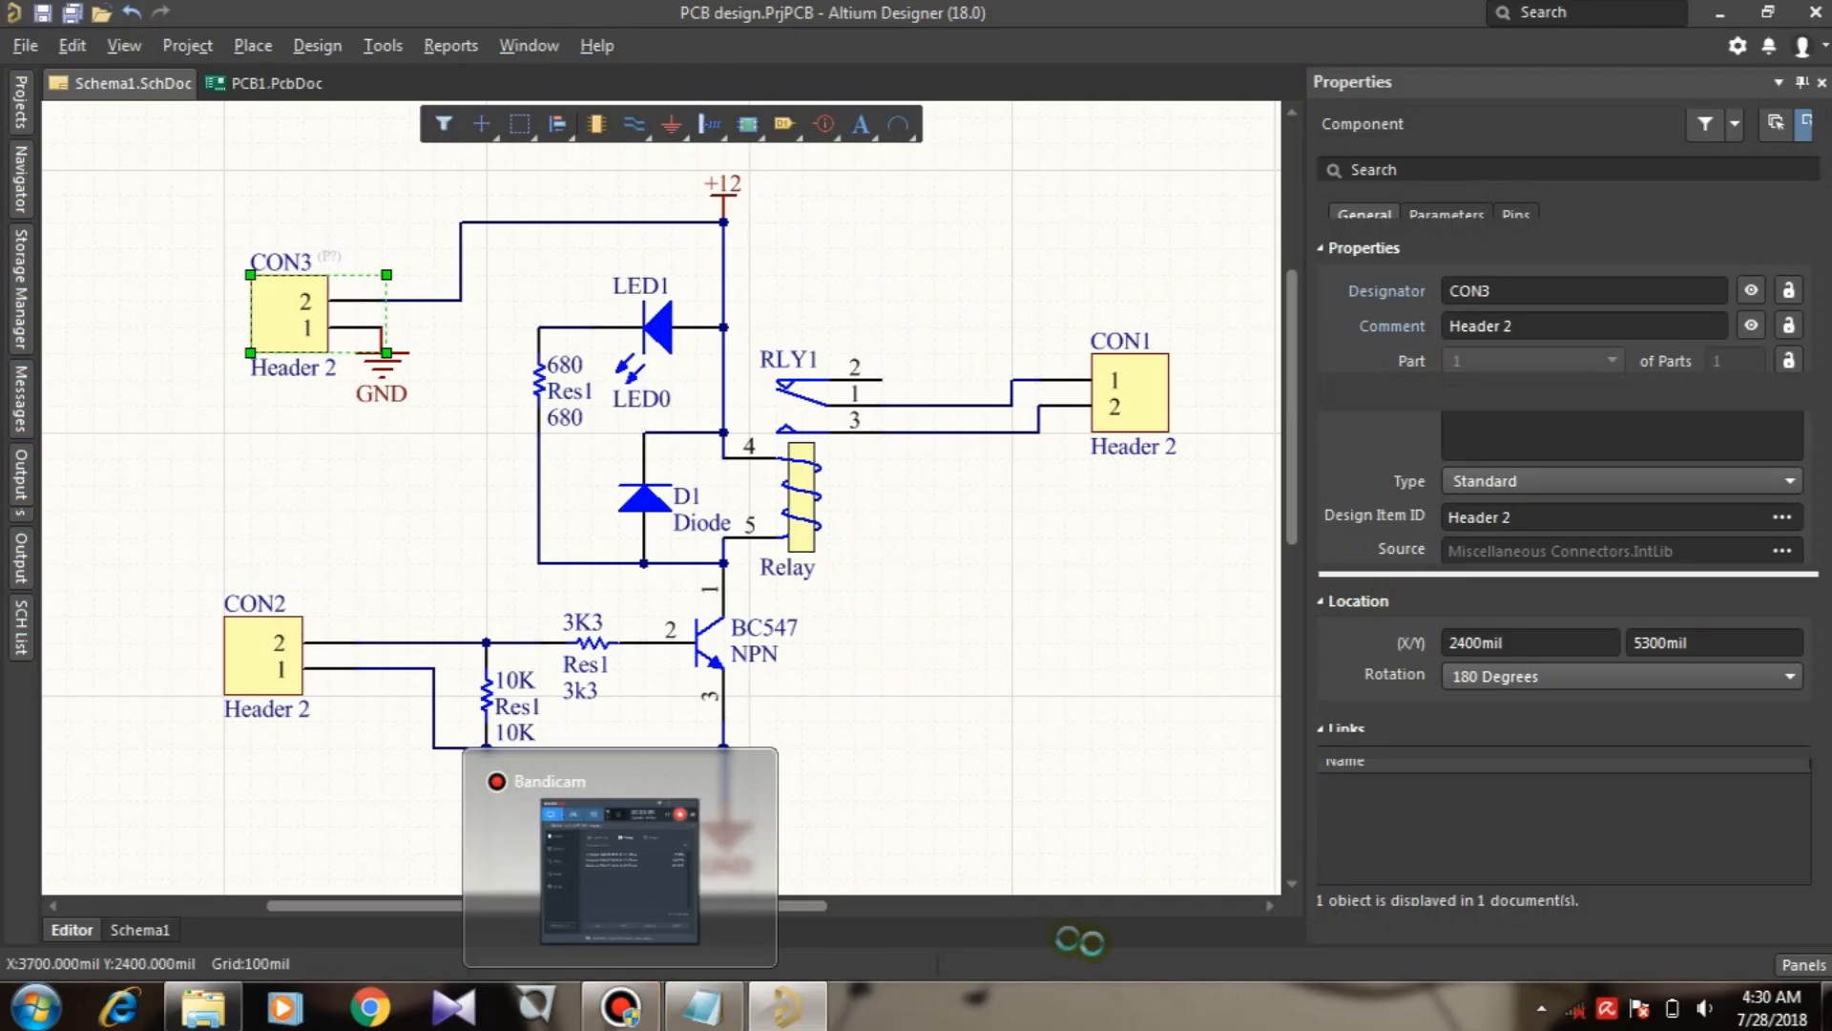